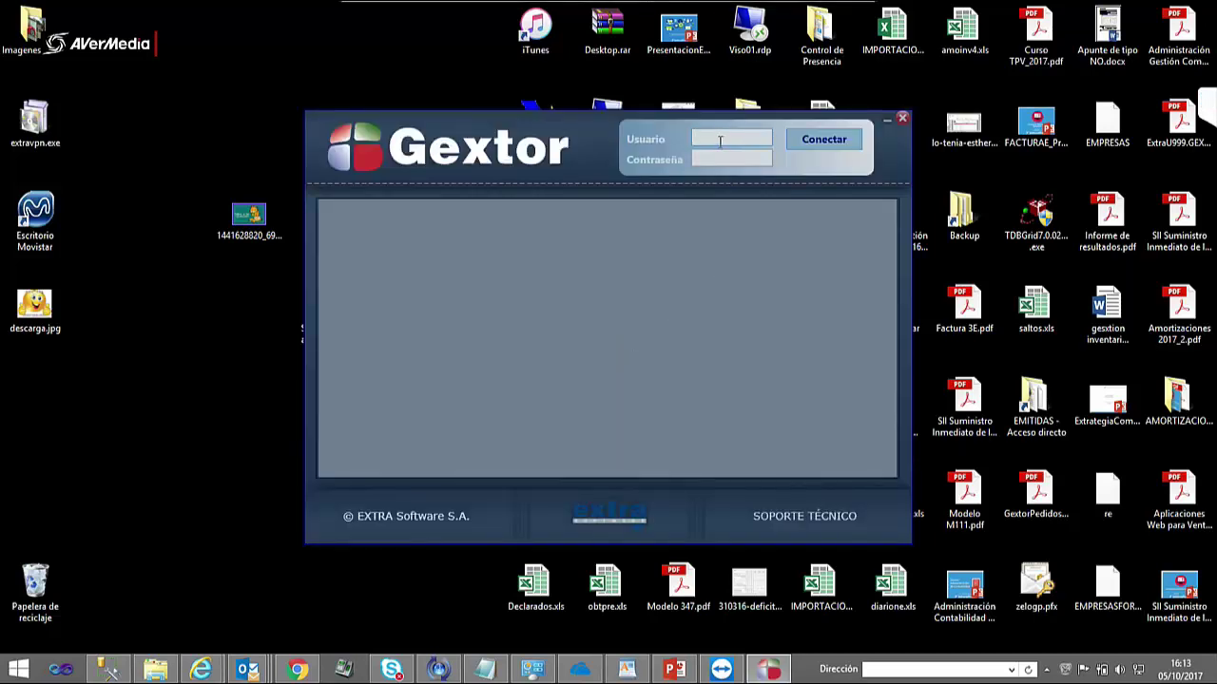
- Log in to Gextor as user EXTRA and open the accounting (Contabilidad) administration module
text(EXTRA)
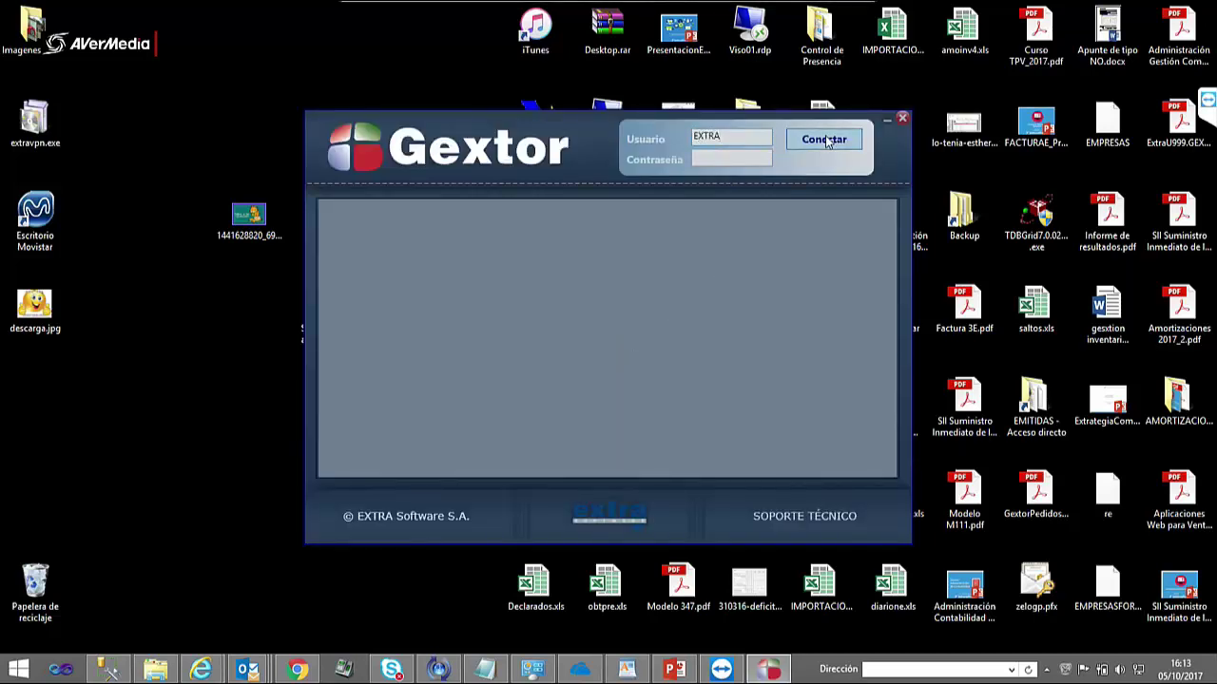
click(825, 141)
click(410, 255)
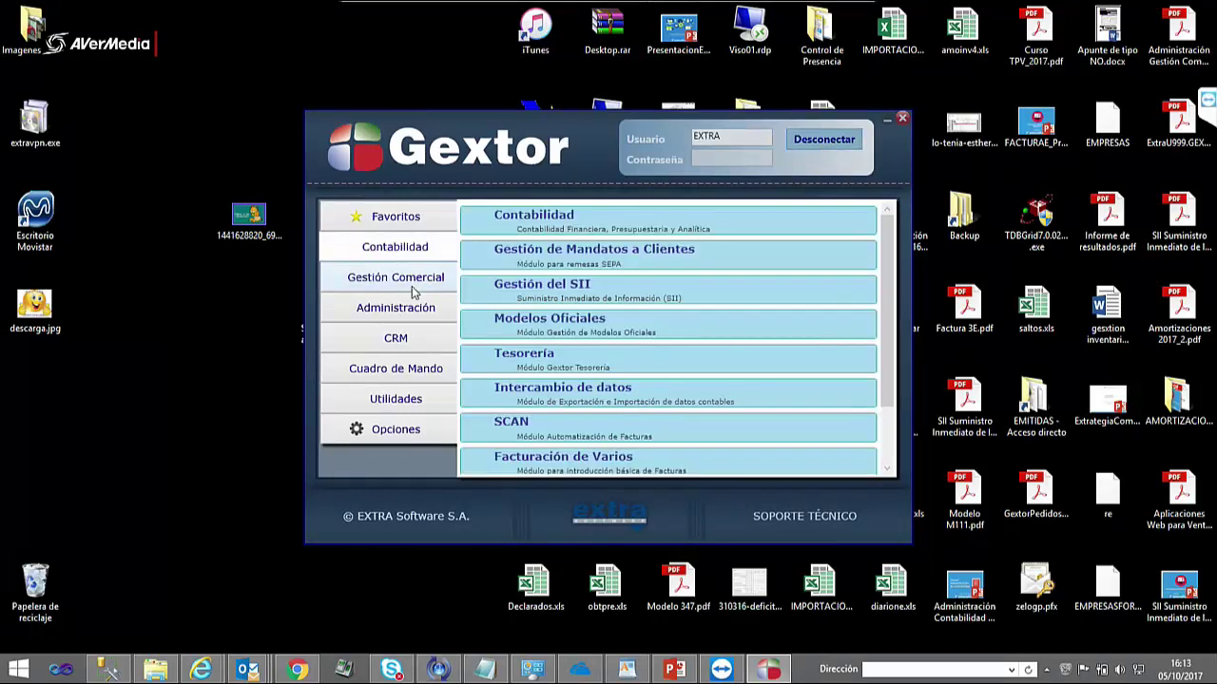
click(414, 306)
click(532, 228)
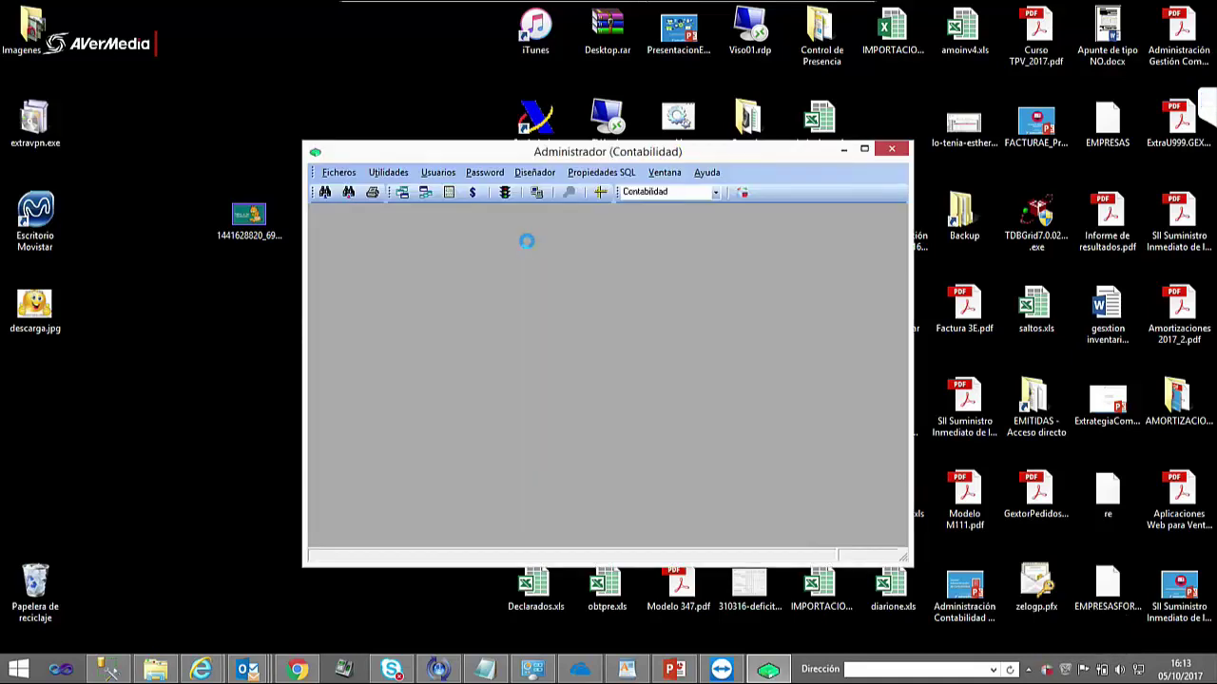
- Load company 200, HOJAS DE ESPUMA, in company management and show its analytical accounting (Analítica) settings
click(354, 172)
click(349, 191)
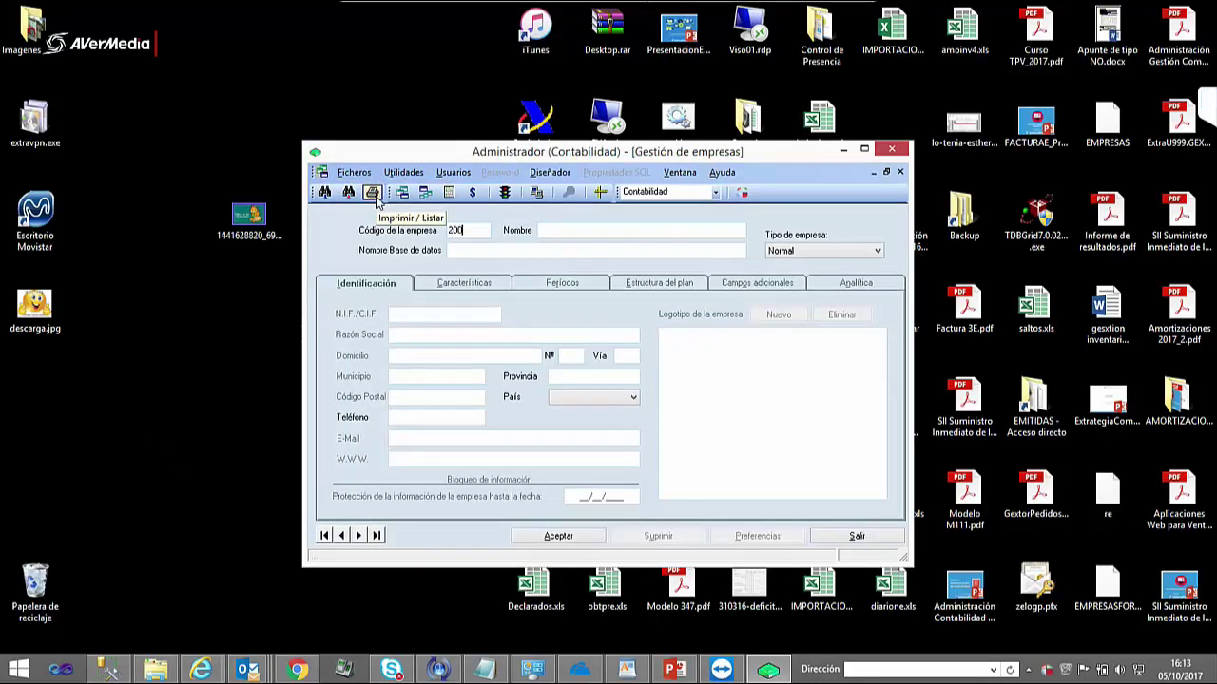
click(371, 192)
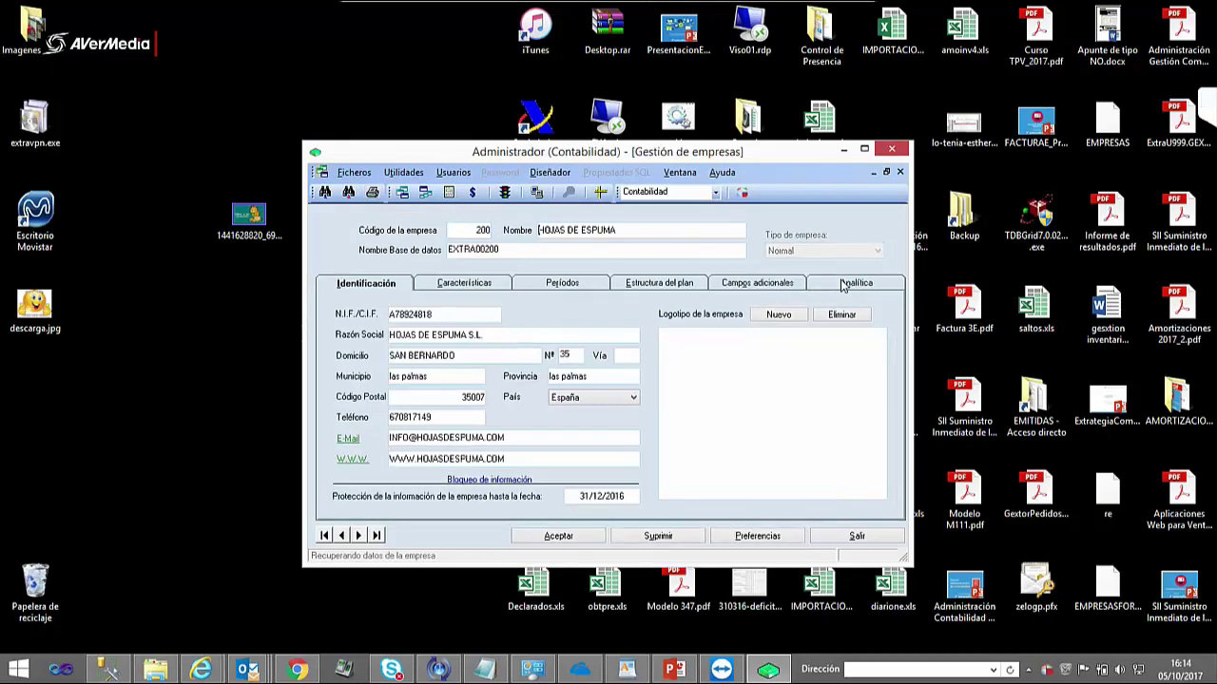
click(842, 284)
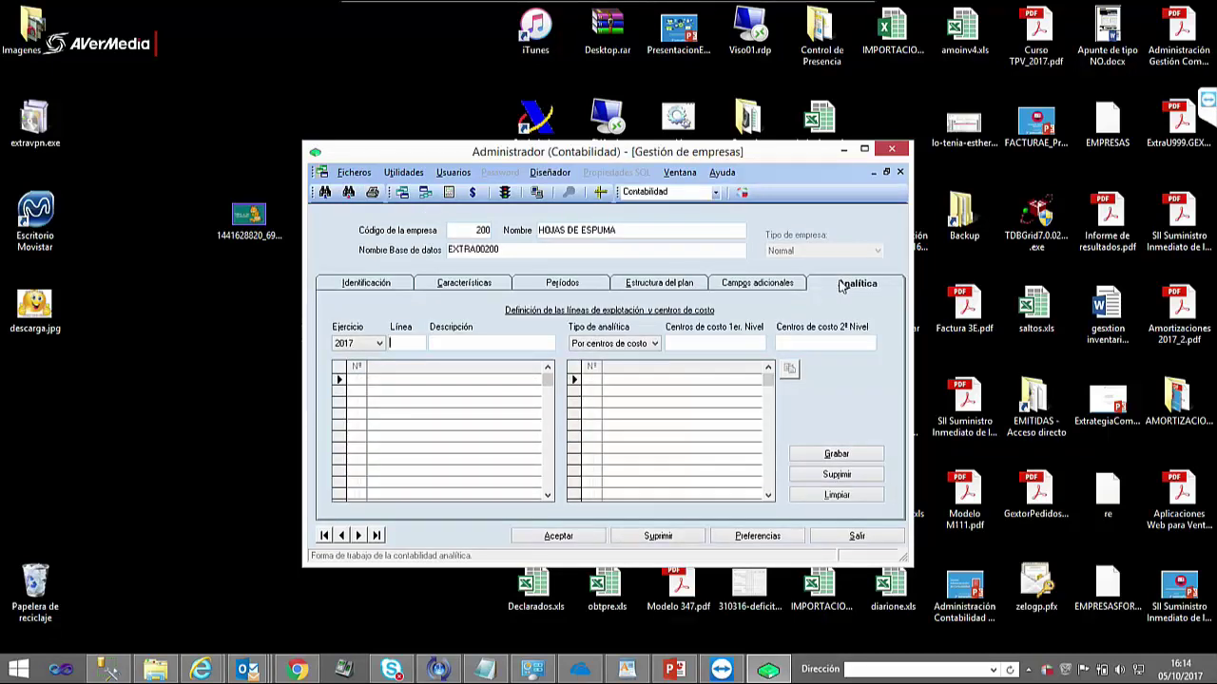
- Start a company copy (Copia de Empresas) with 00001 ASESORIA CONTABLE as the source company
click(407, 172)
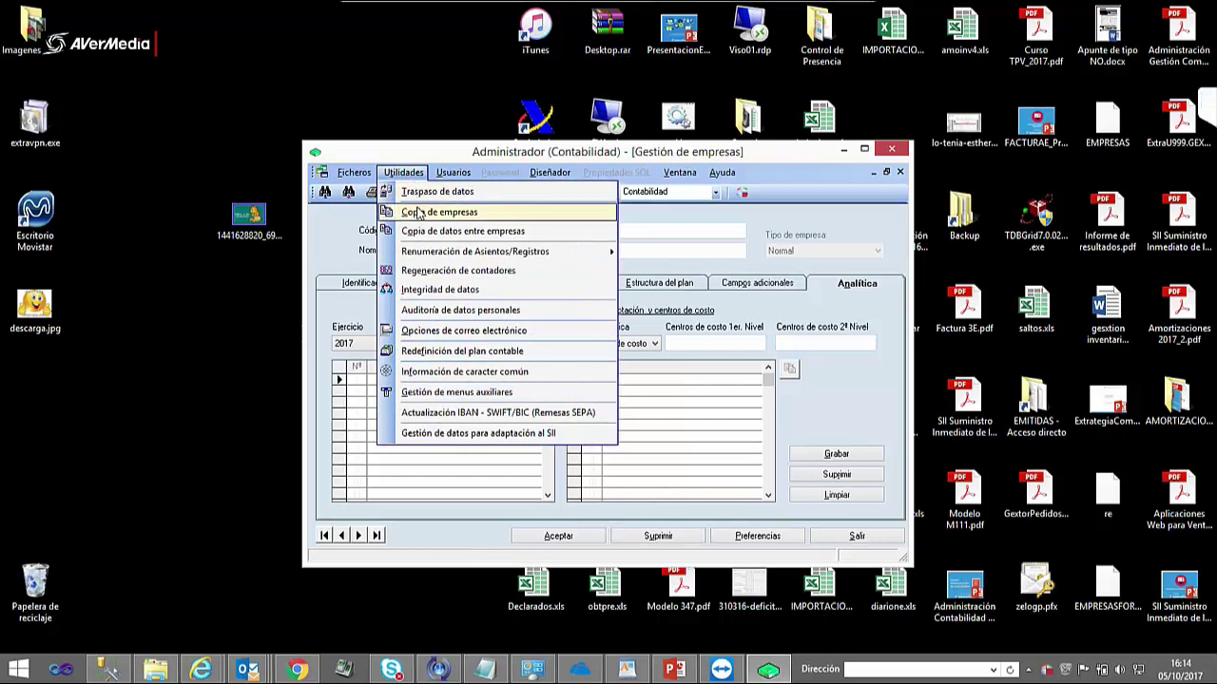
click(415, 212)
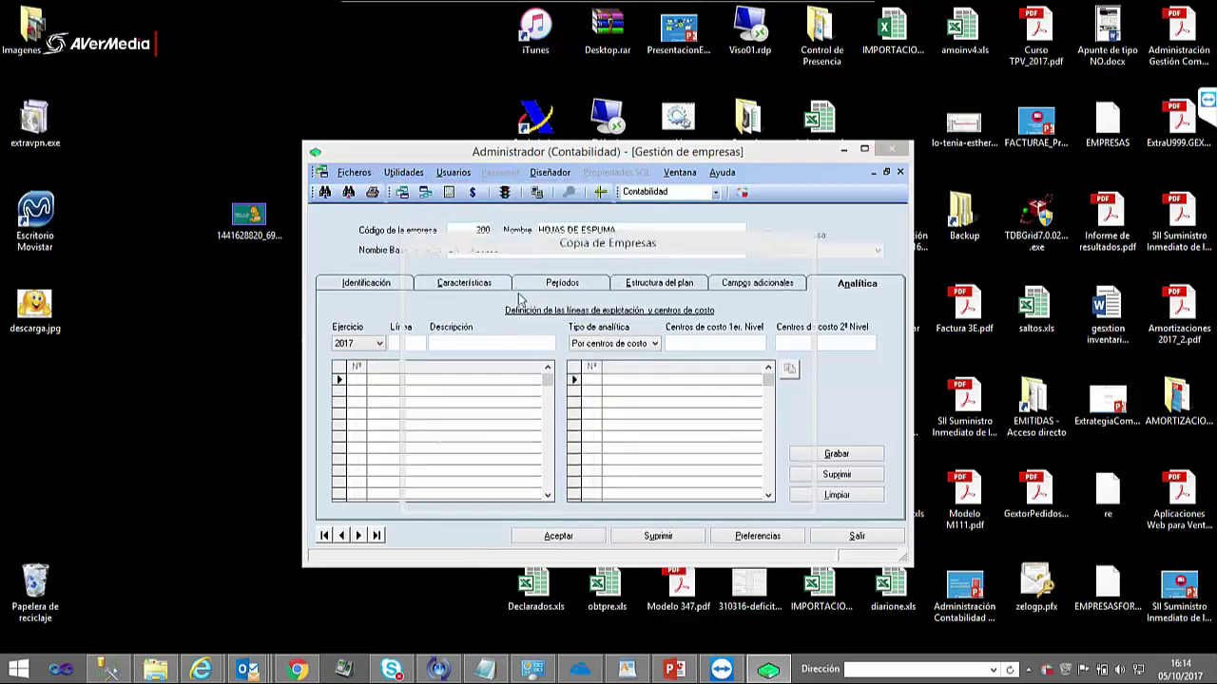
click(434, 309)
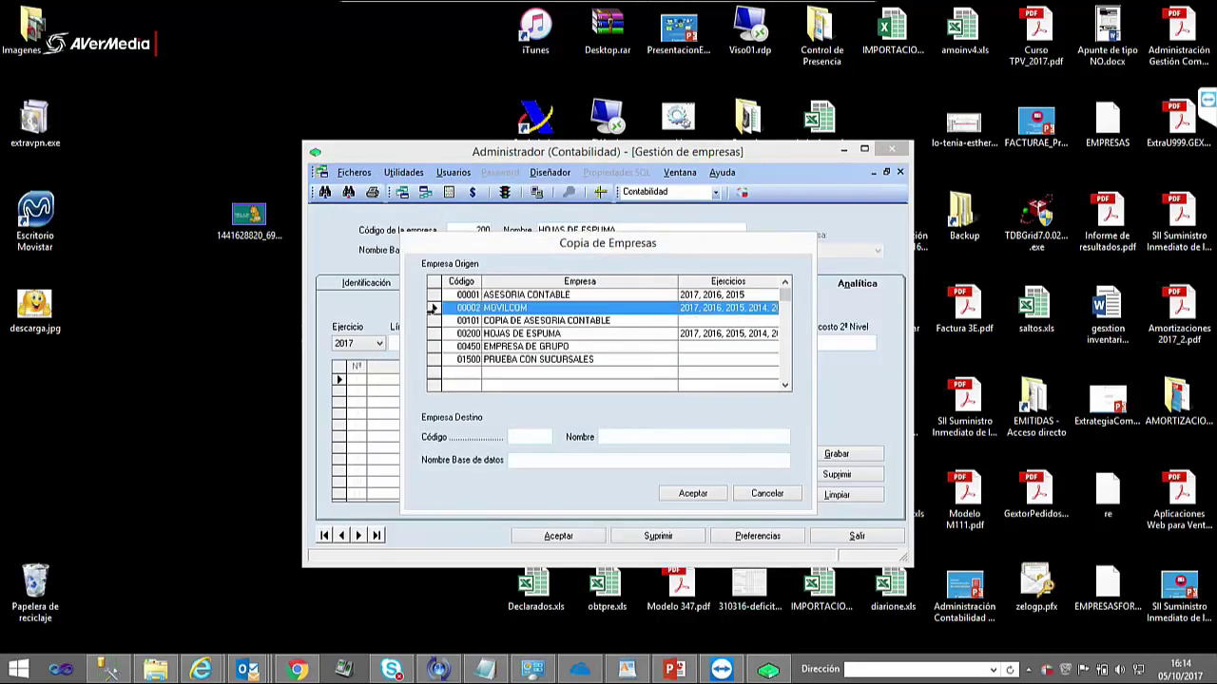
click(445, 334)
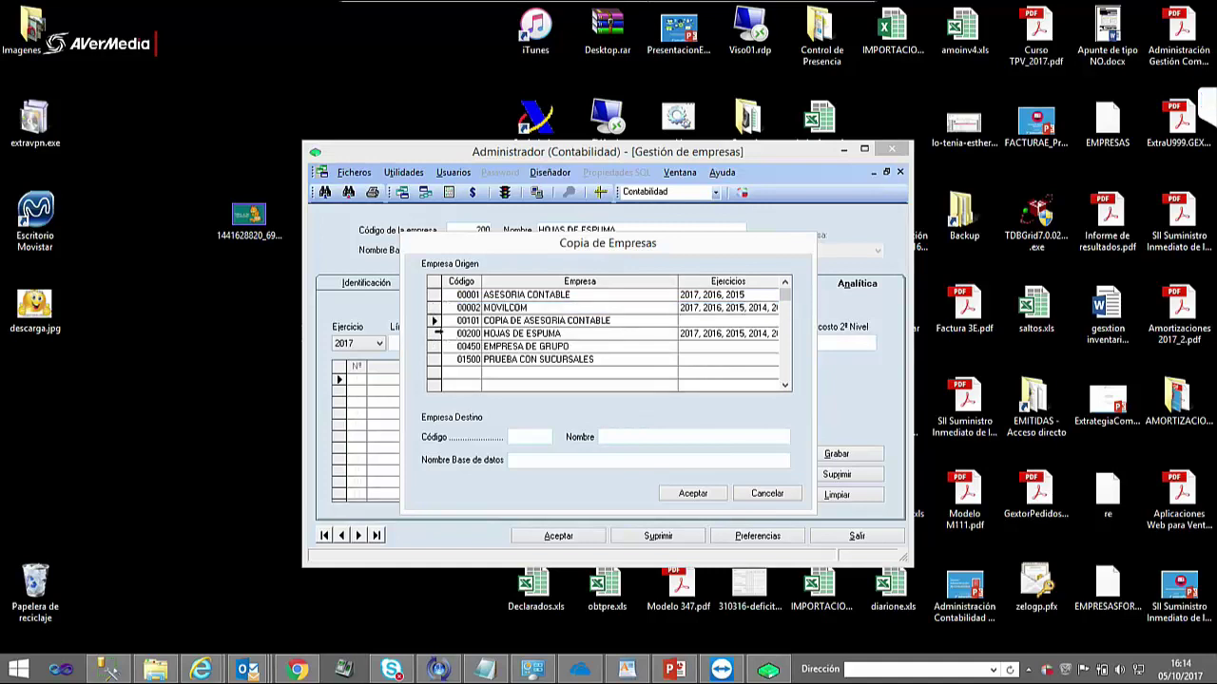
click(435, 328)
click(436, 320)
click(436, 295)
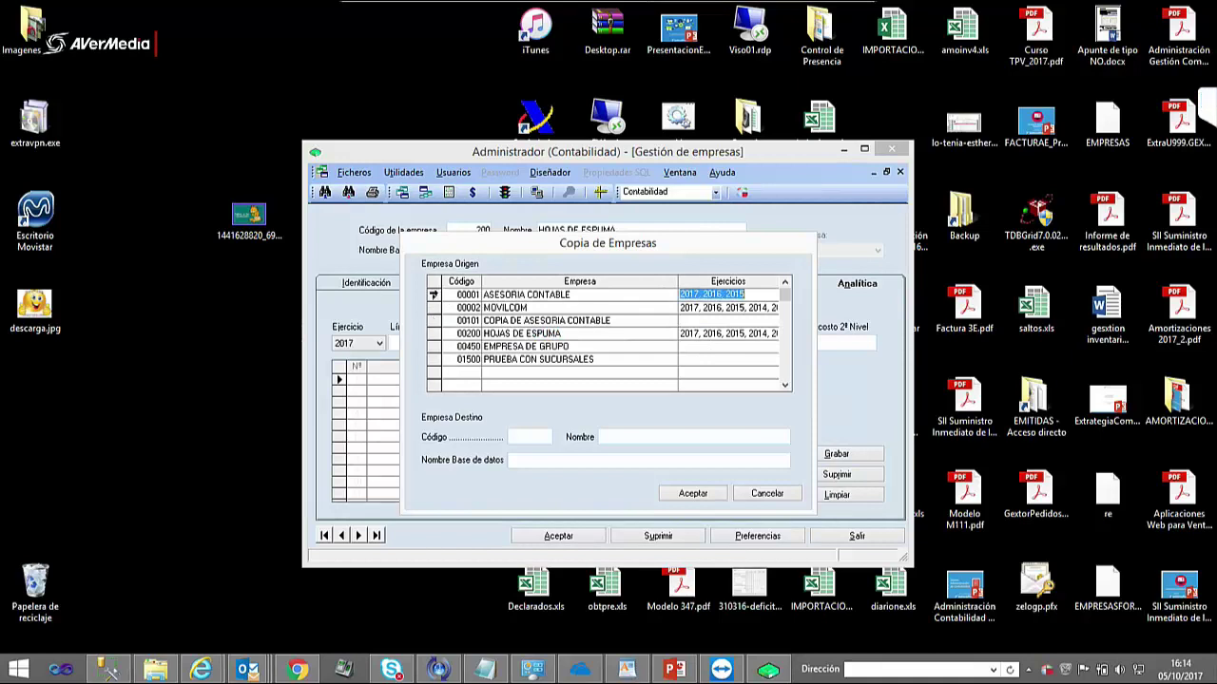
- Set the destination company's code to 102 and its name to COPIA 2 DE ASESORIA CONTABLE
click(532, 437)
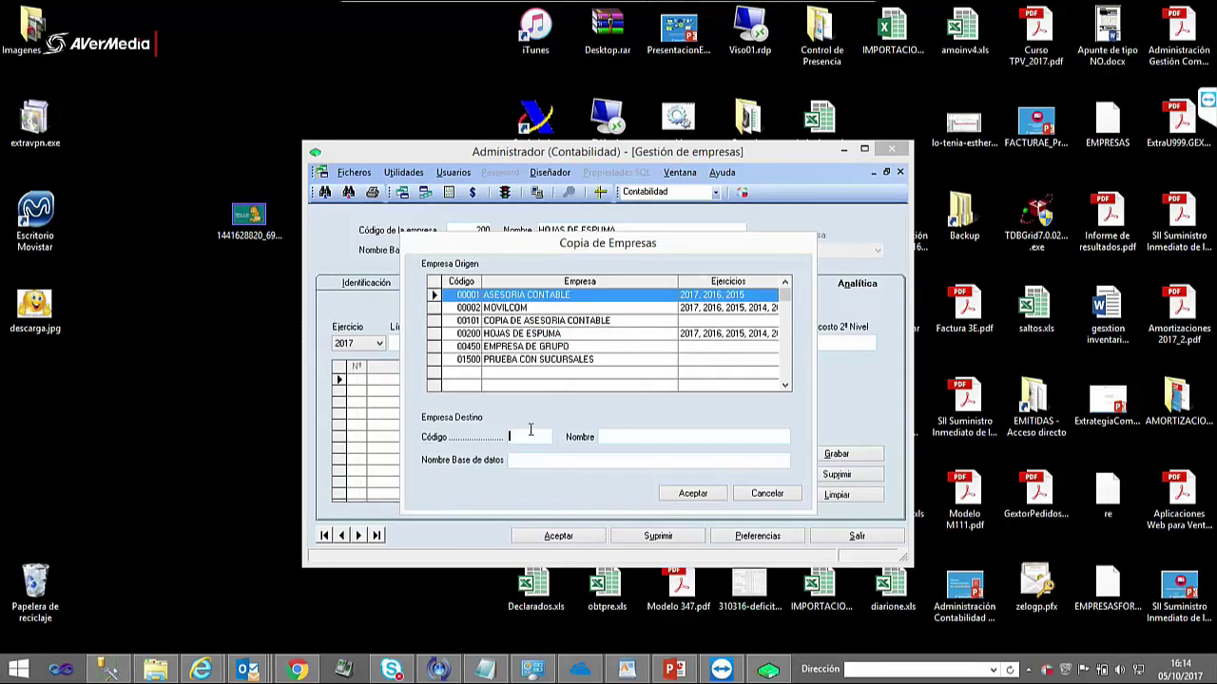
text(102)
click(659, 436)
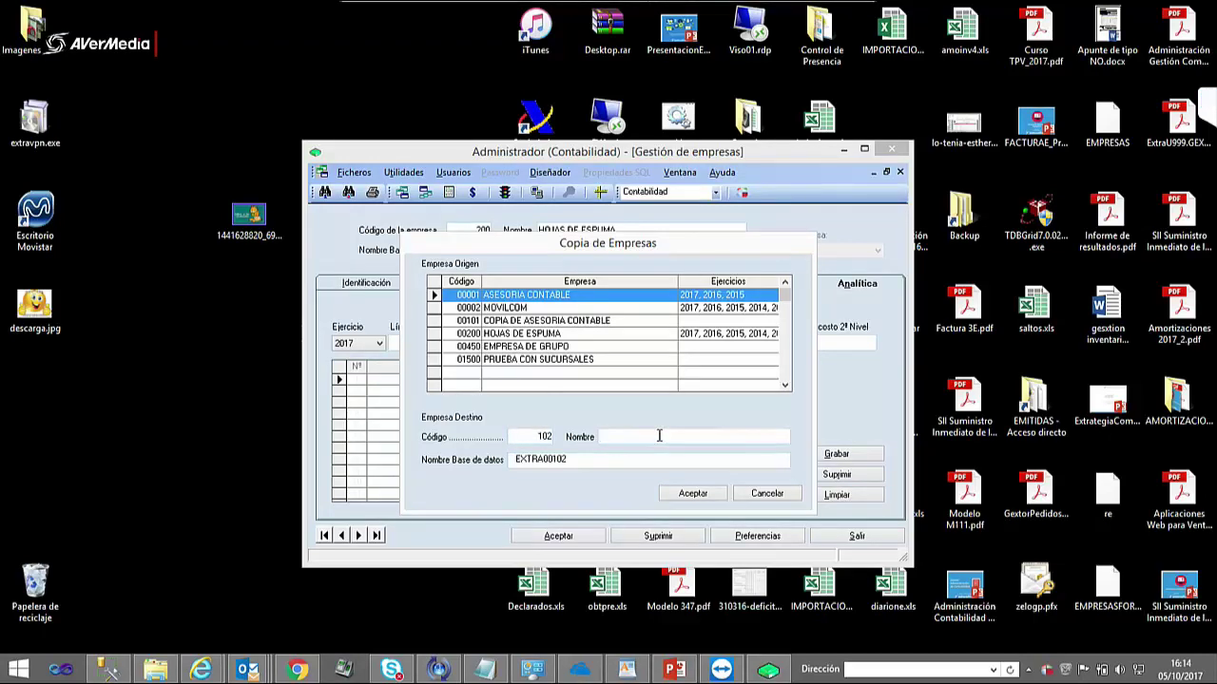
text(COPIA 2 DE ASESORIA C)
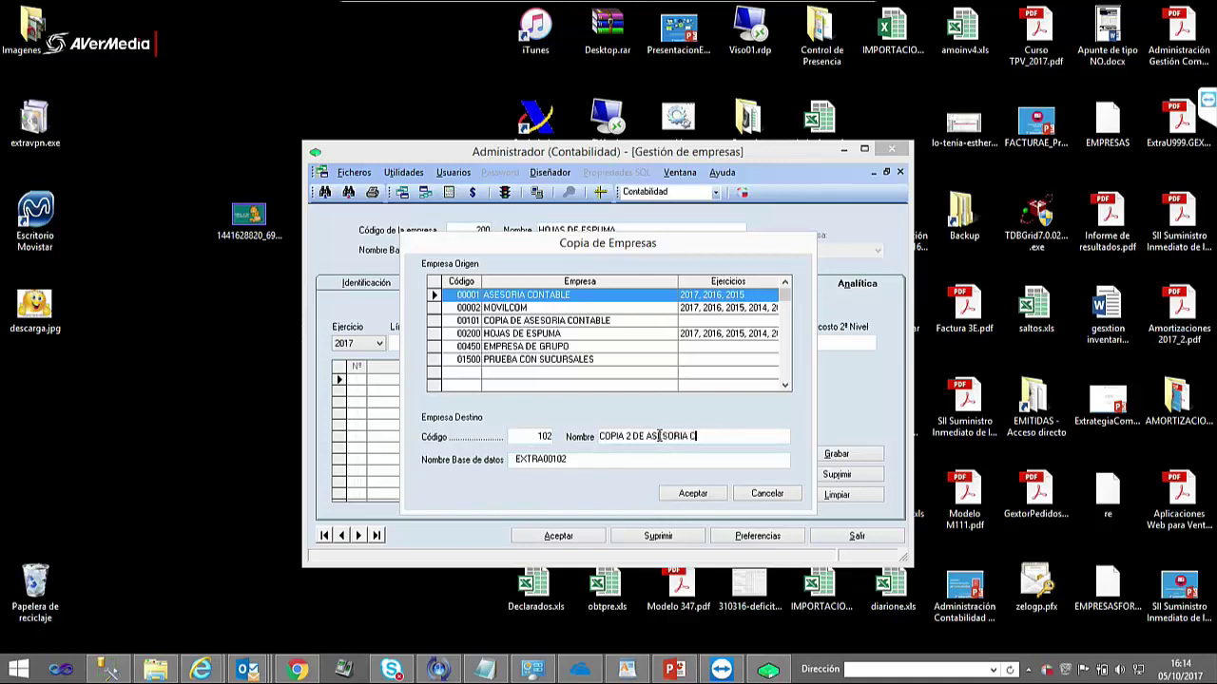
text(ONTABLE)
key(Tab)
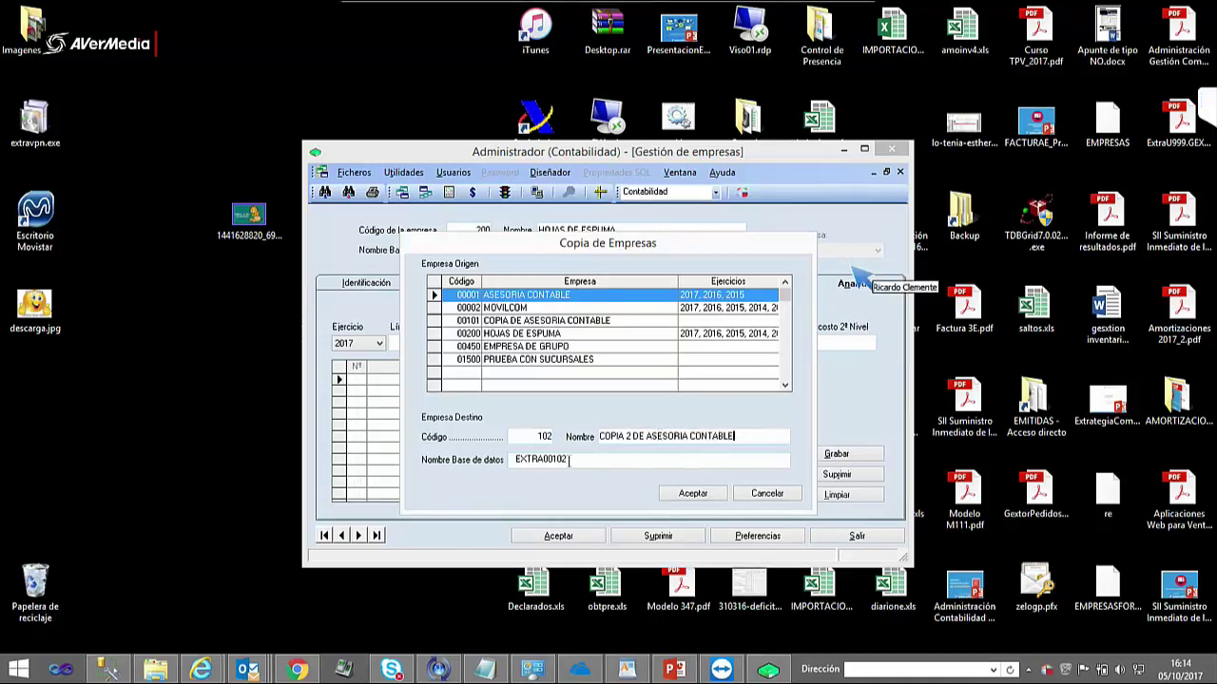
- Change the destination company's code to 05151 and name to COPIA DE ASESORIA CONTABLE, and cancel the company copy
click(537, 438)
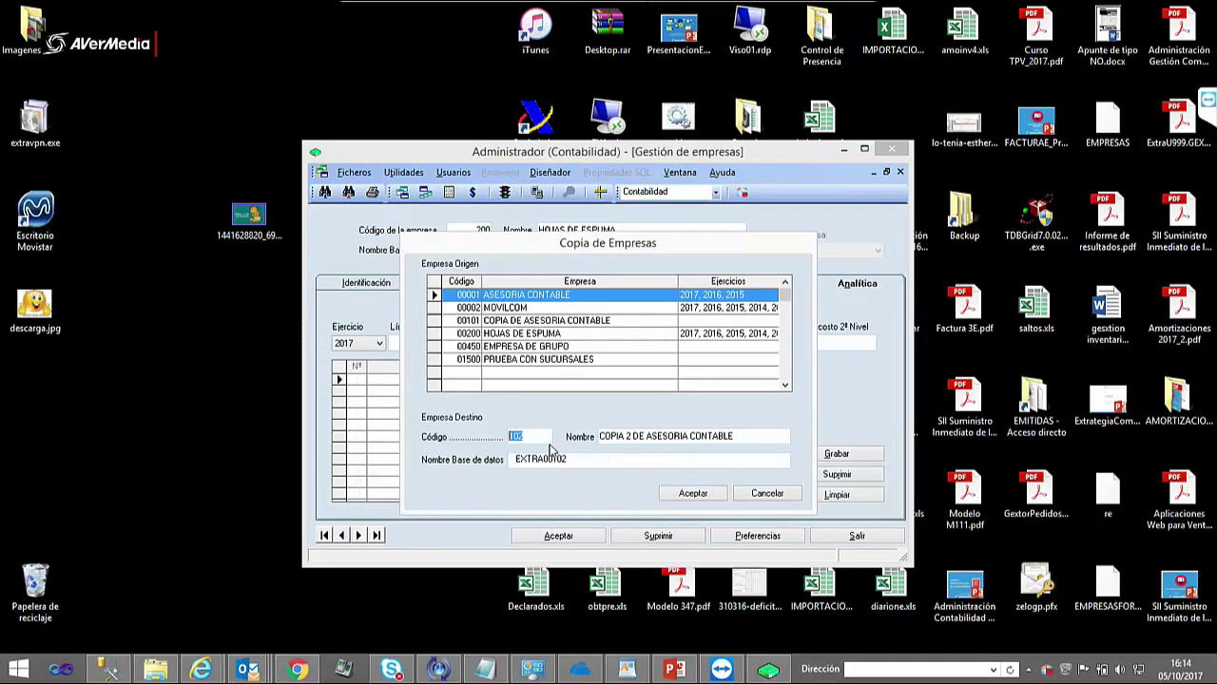
text(05151)
key(Tab)
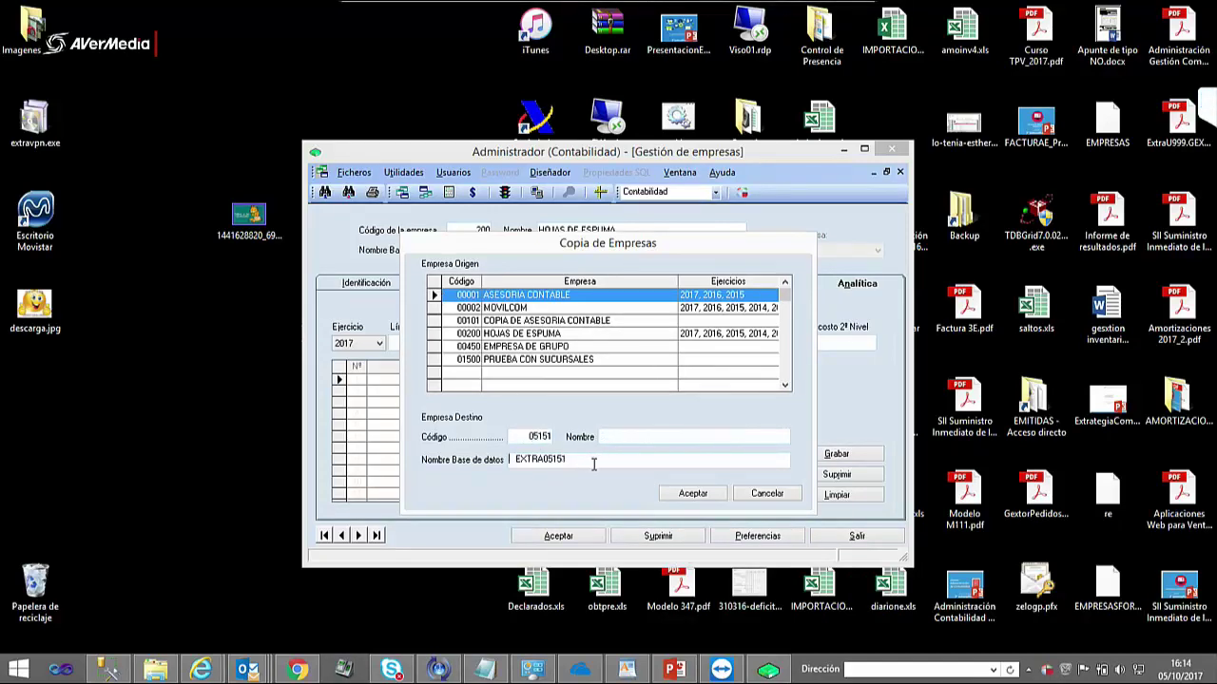
text(COPIA DE CONTAB)
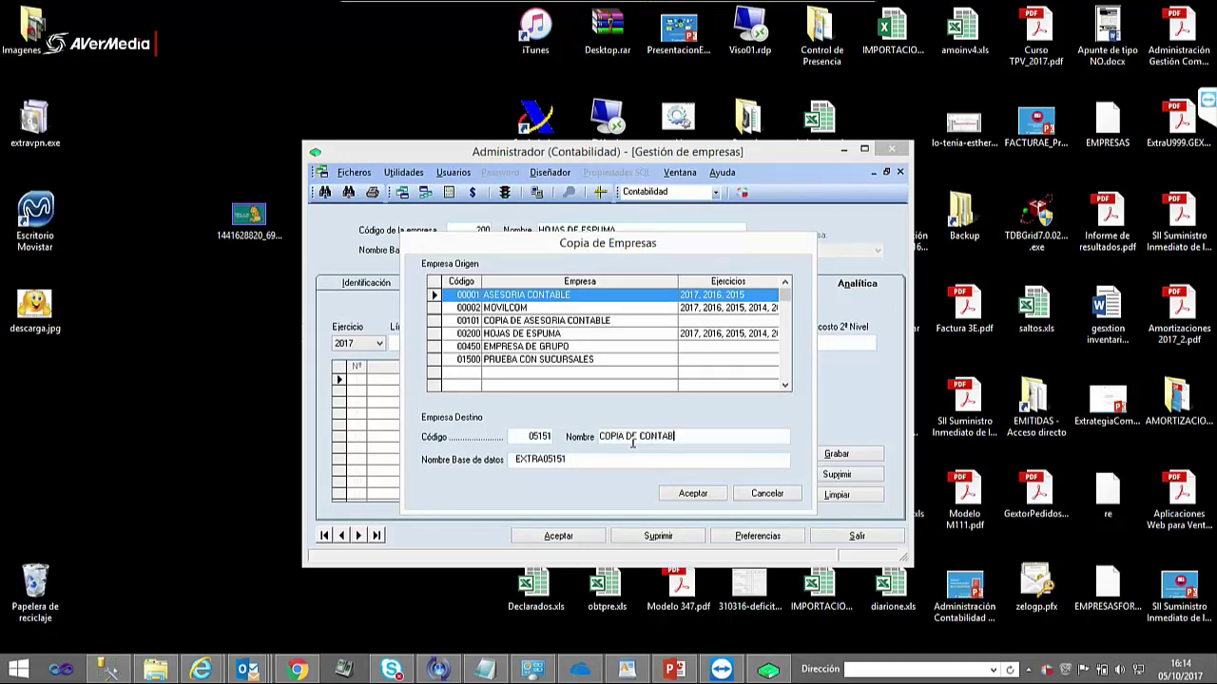
text(ILIDAD)
key(BackSpace)
key(BackSpace)
key(BackSpace)
key(BackSpace)
key(BackSpace)
key(BackSpace)
key(BackSpace)
key(BackSpace)
key(BackSpace)
key(BackSpace)
key(BackSpace)
key(BackSpace)
key(BackSpace)
text(ASSESORIA CO)
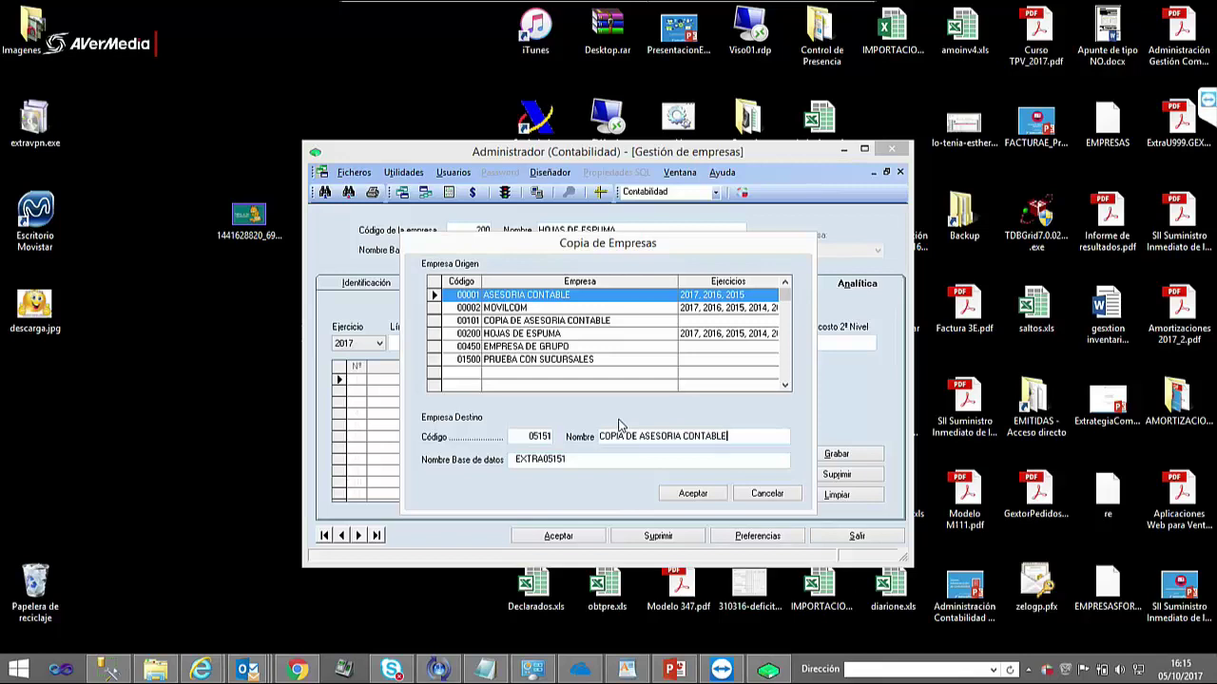
click(768, 494)
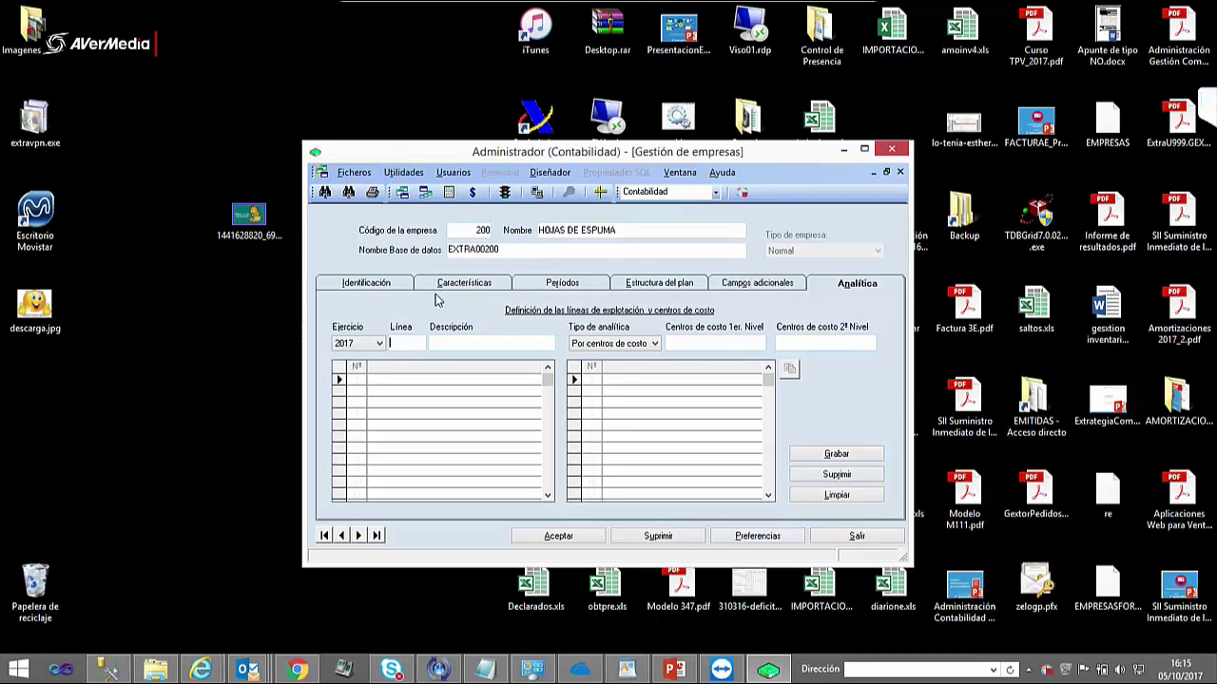
- View the chart-of-accounts structure (Estructura del plan) of company 200 and close its record
click(354, 172)
click(357, 173)
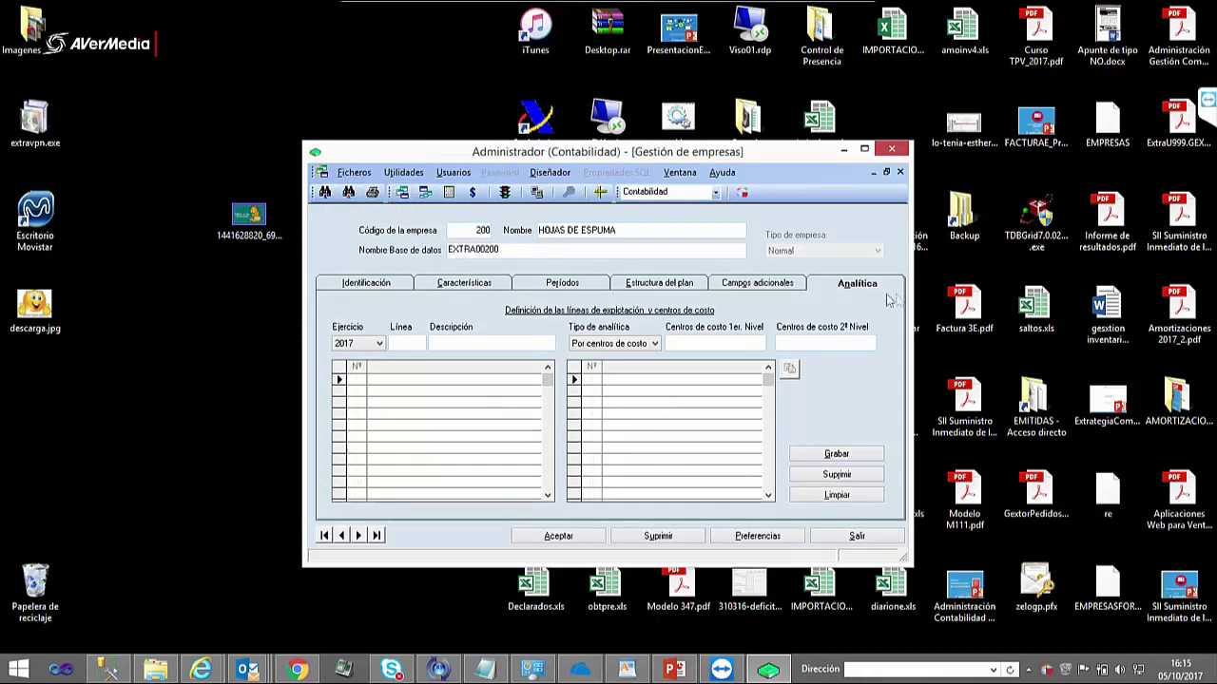
click(662, 282)
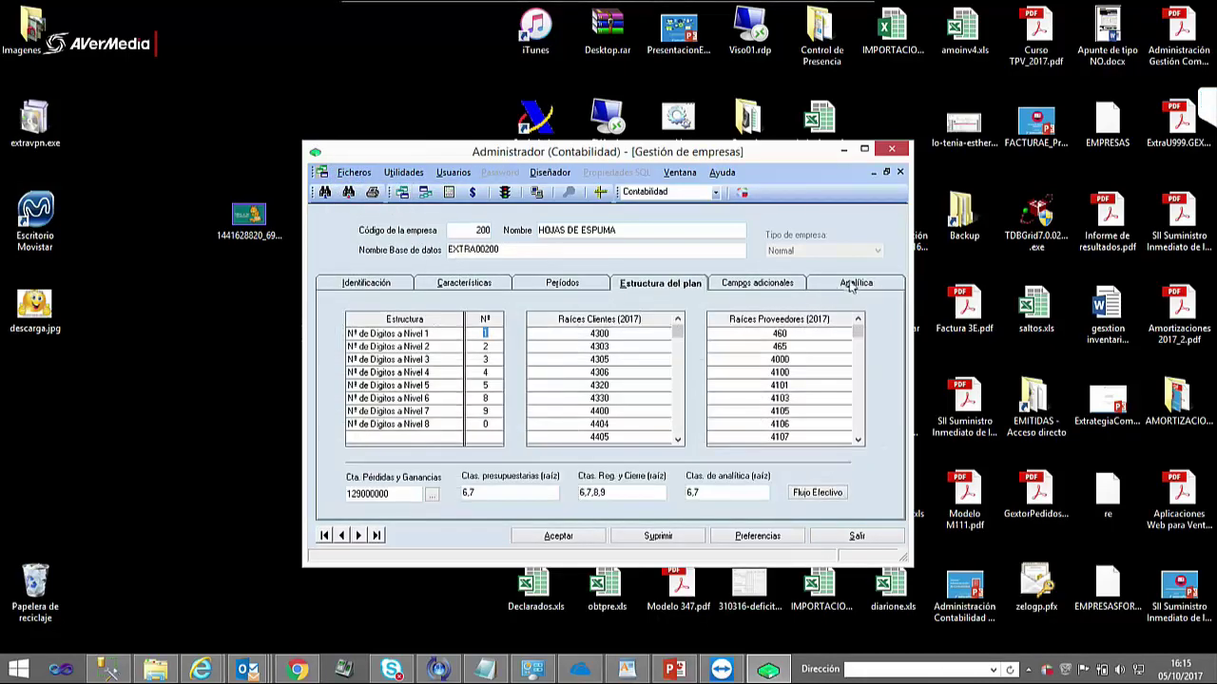
click(785, 282)
click(899, 172)
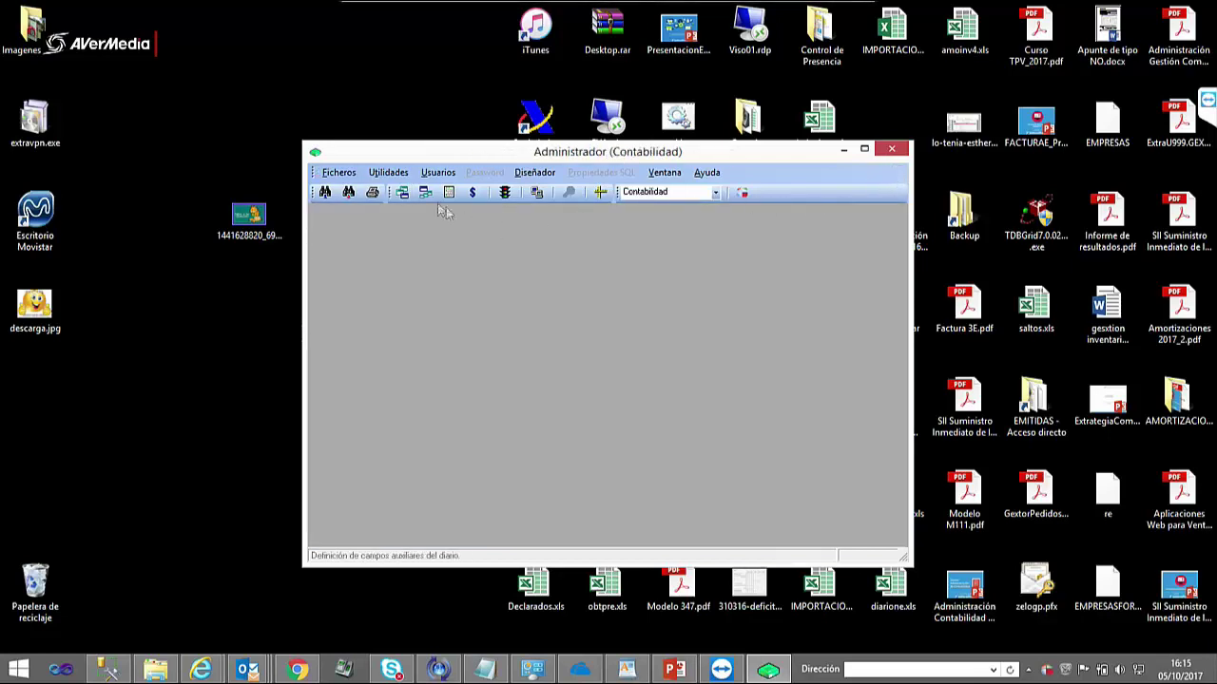
- Reopen company 200, HOJAS DE ESPUMA, in company management and show its Analítica settings
click(339, 172)
click(390, 216)
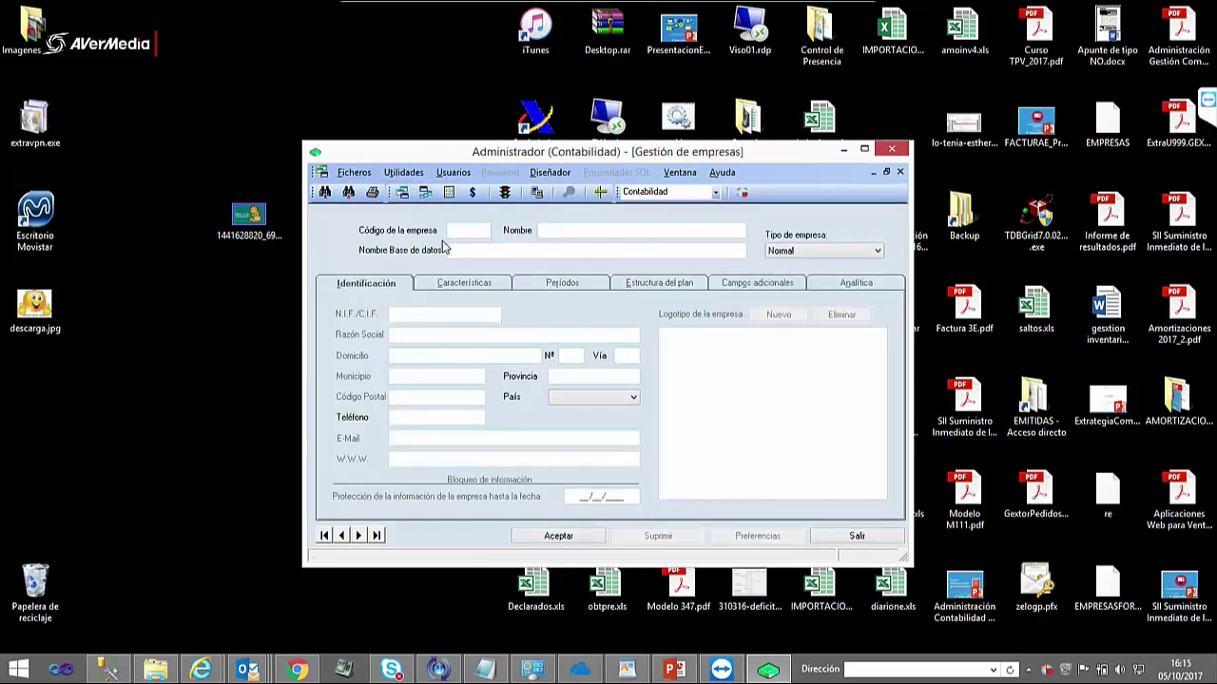
key(Return)
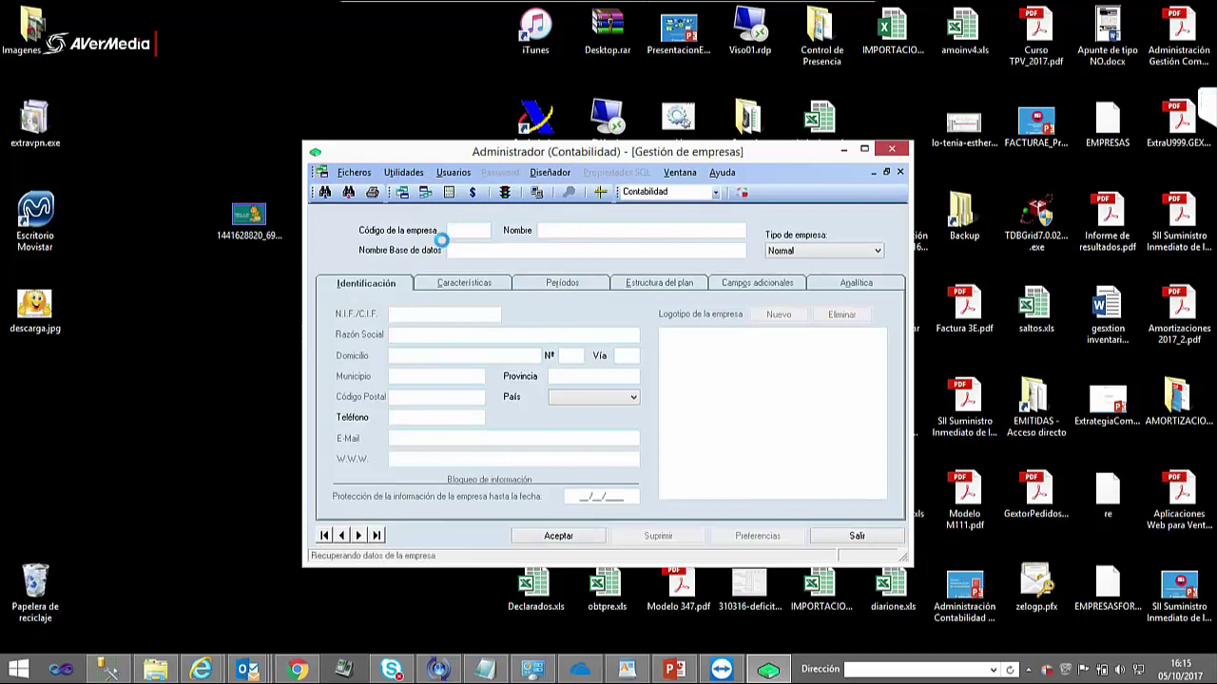
click(855, 283)
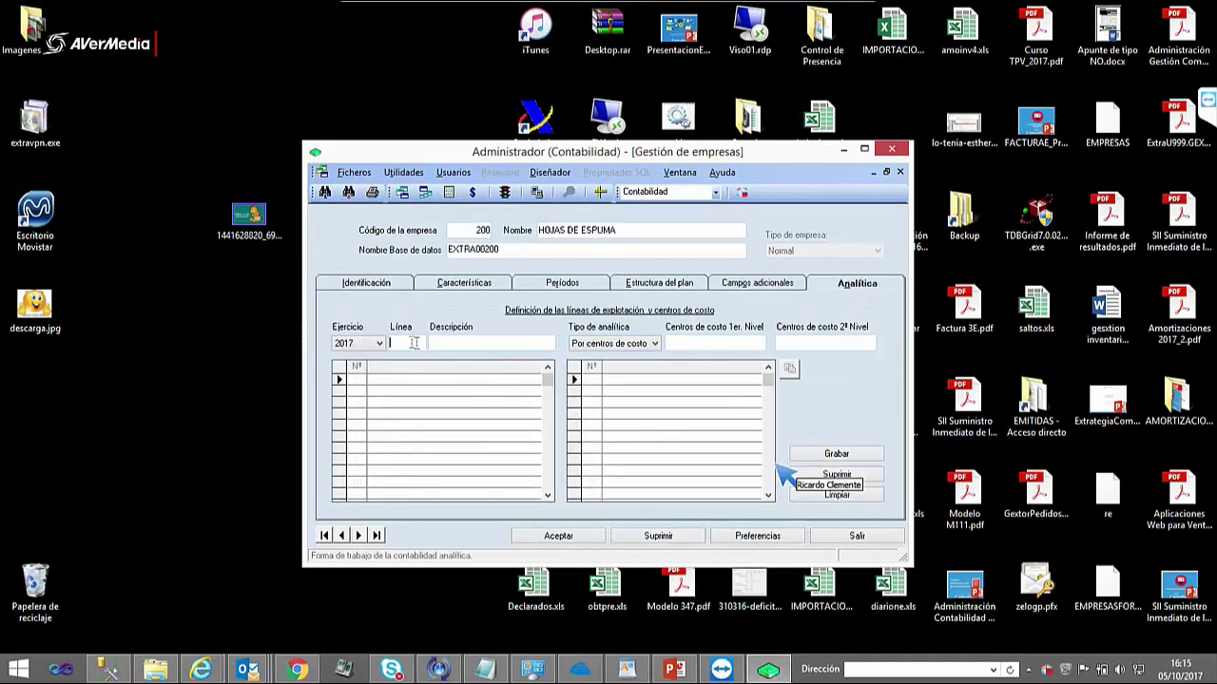
- Load the 2017 exploitation line 1, ANALITICA CENTROS DE COSTE, and highlight its description
drag(635, 152, 629, 46)
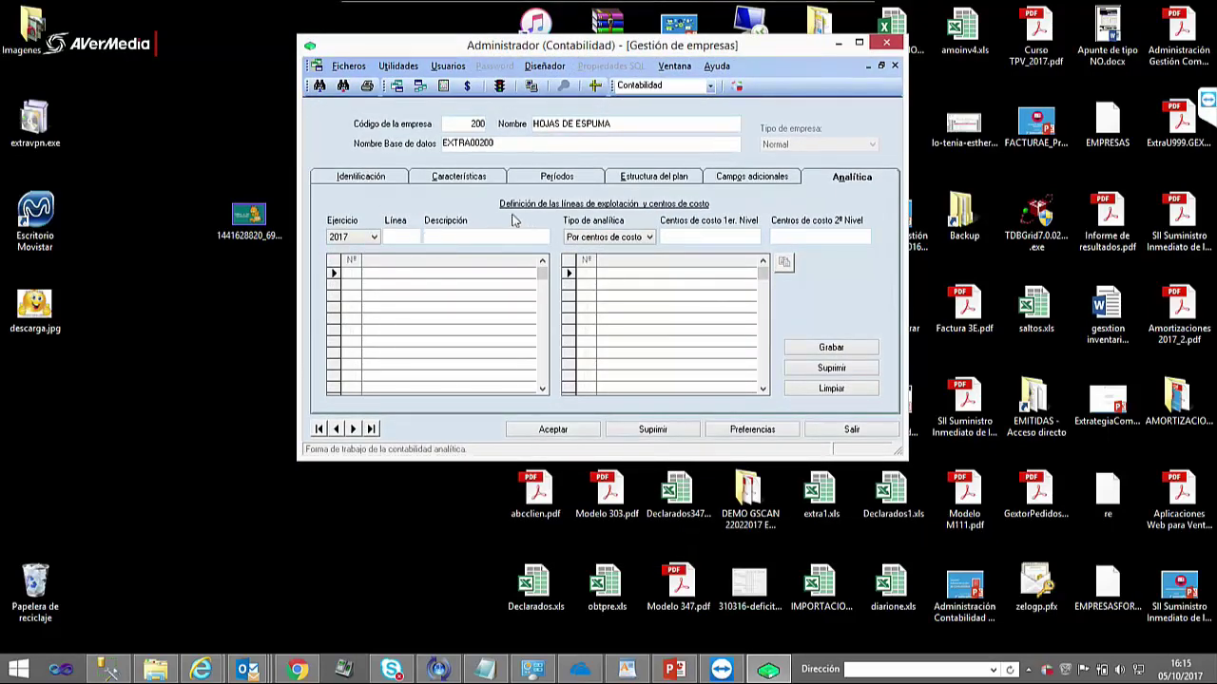
click(675, 204)
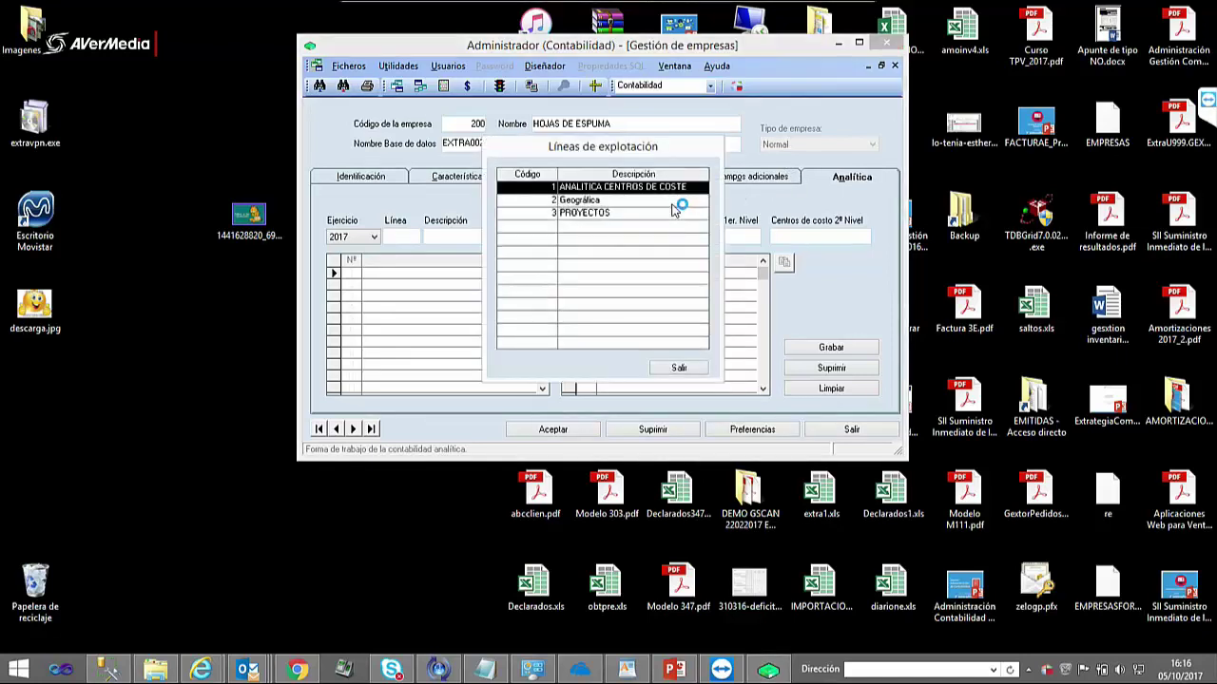
double_click(651, 189)
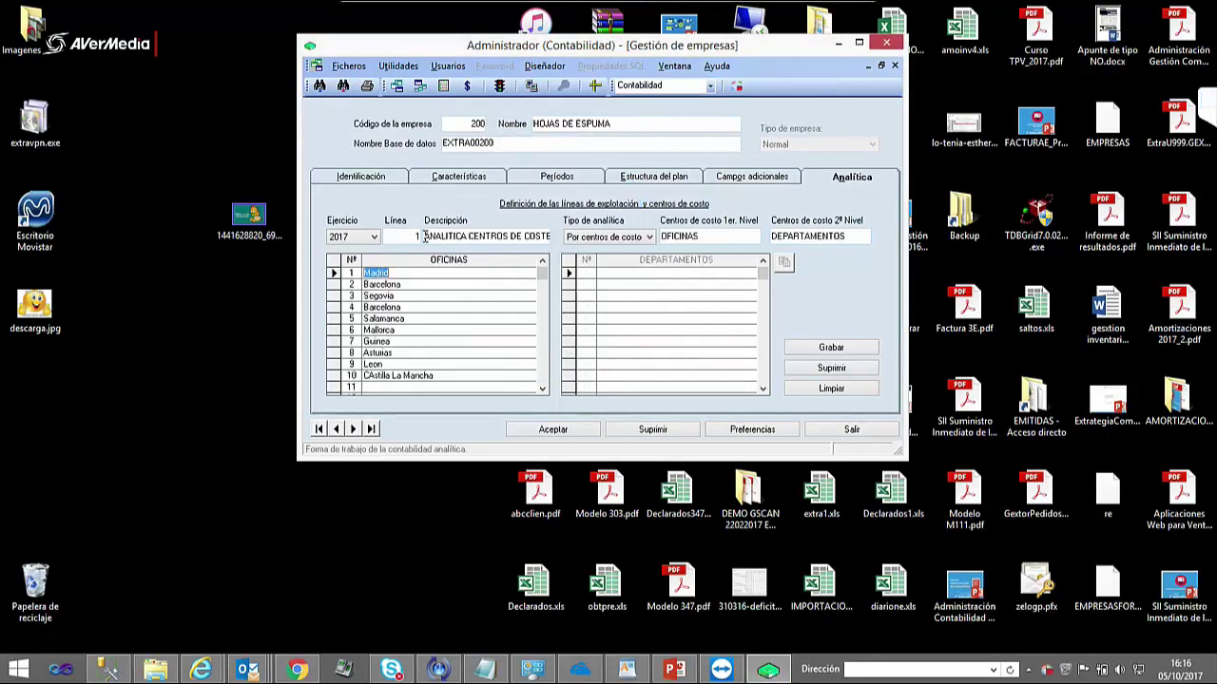
drag(426, 238, 600, 247)
drag(511, 239, 293, 245)
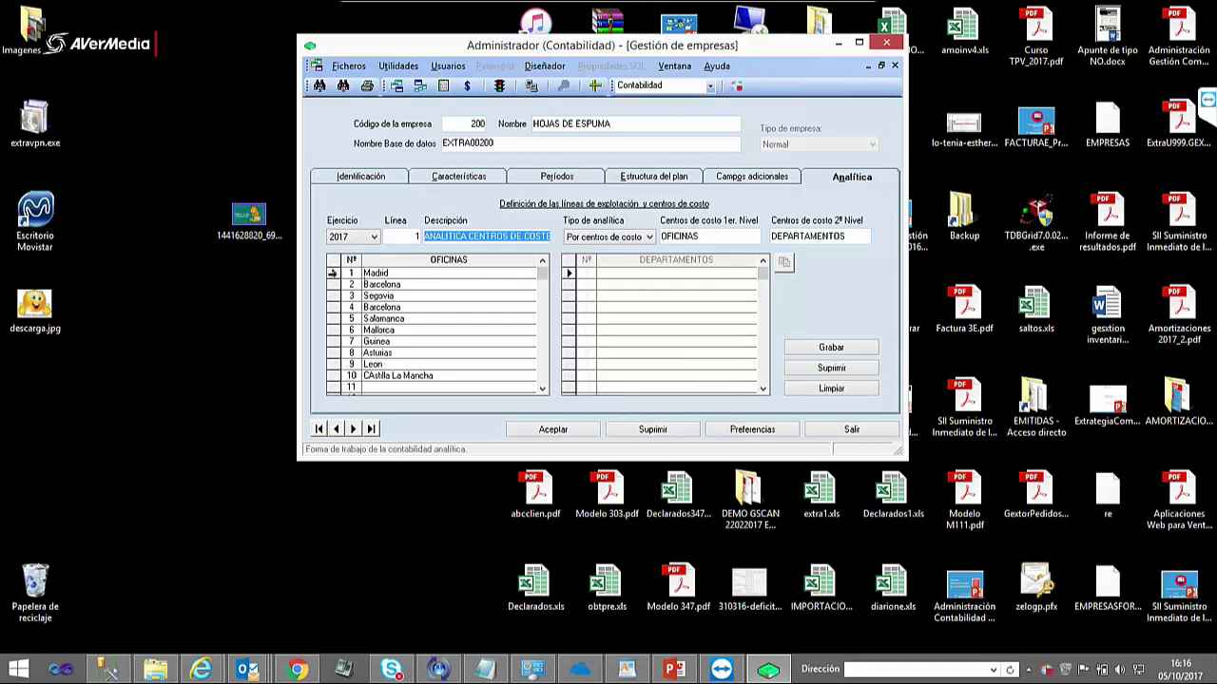
- Examine the second-level departments of the Madrid and Barcelona offices in the cost centre definition
click(332, 273)
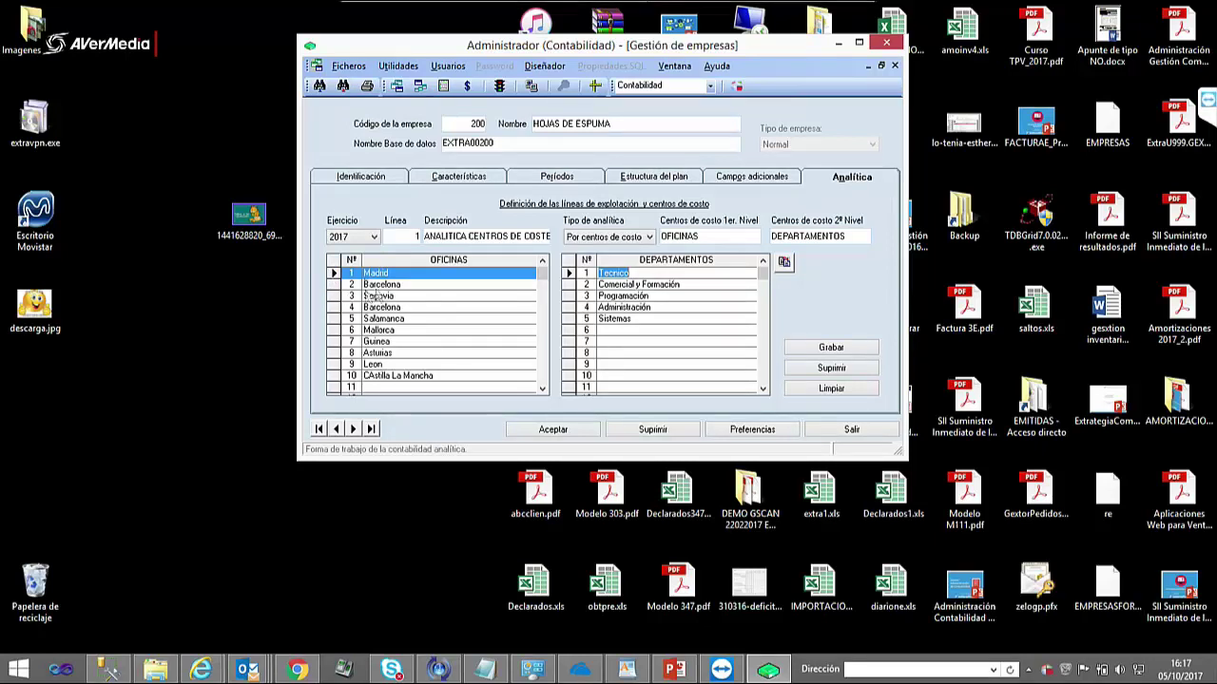
click(332, 285)
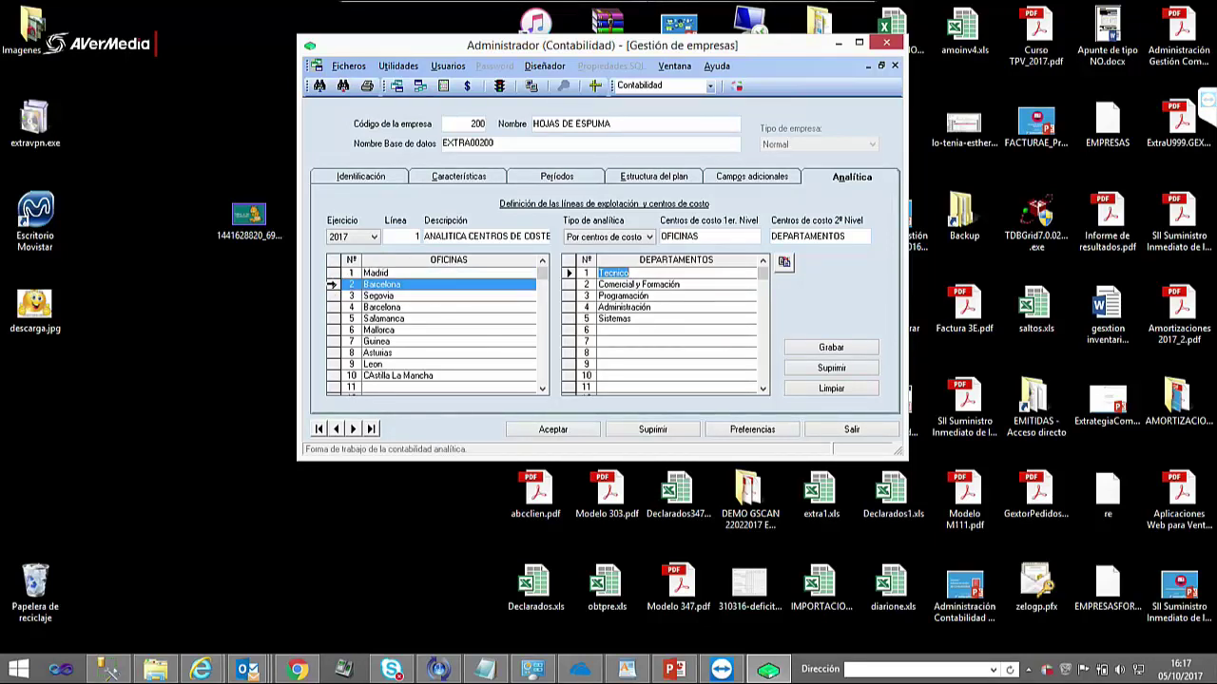
click(333, 272)
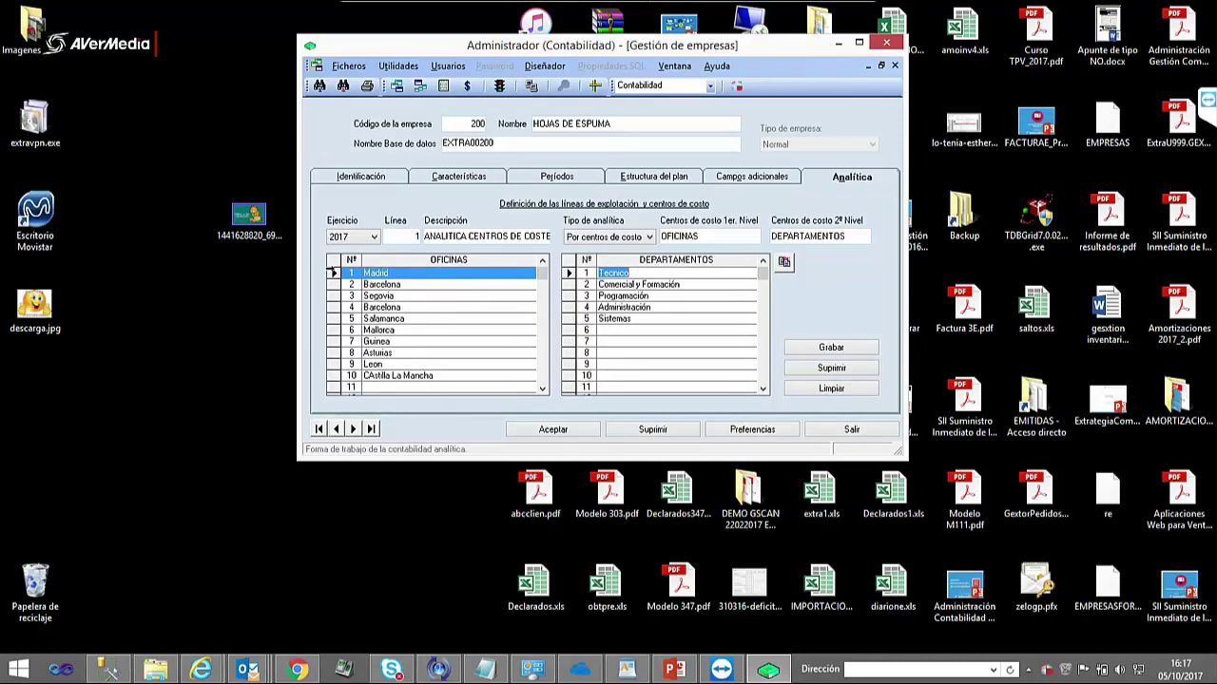
click(624, 286)
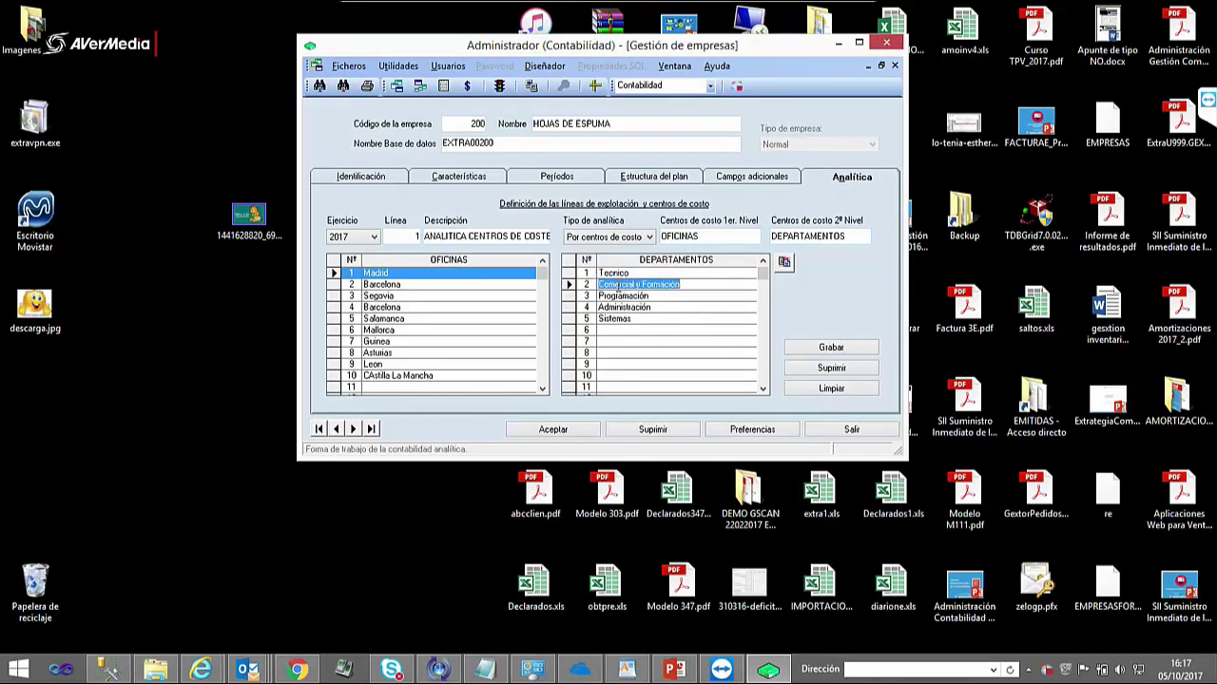
click(619, 308)
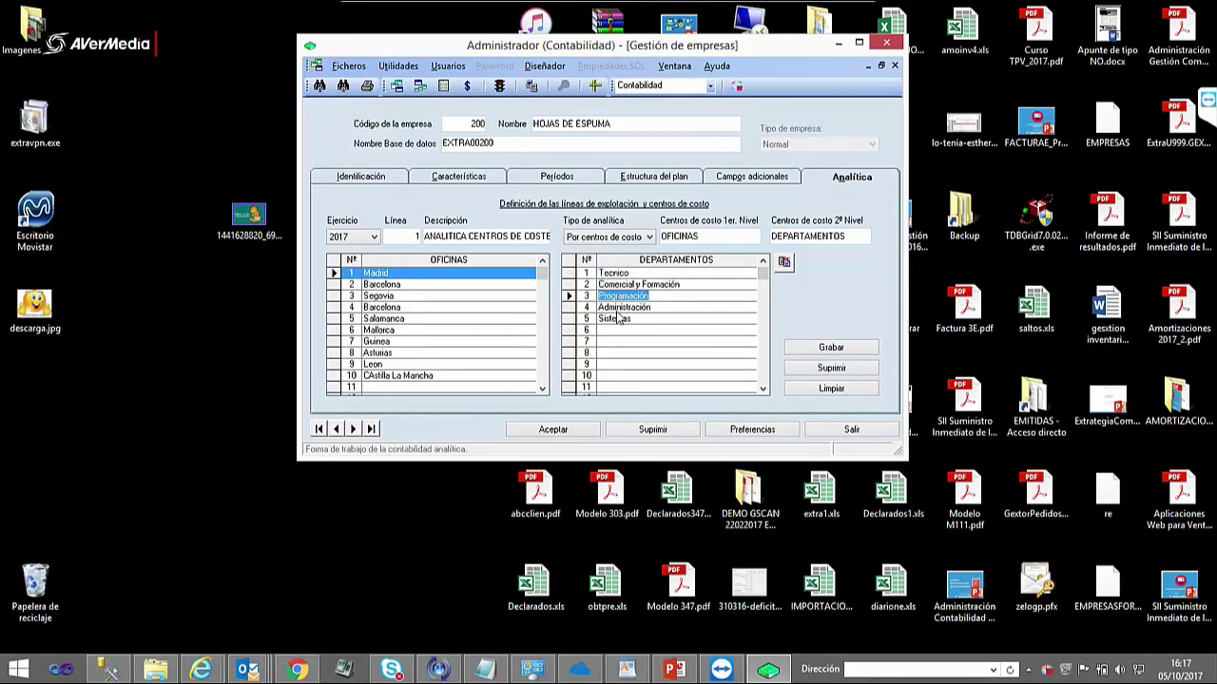
- Highlight the fifth department, Sistemas, in the second-level cost centres of the Madrid office
click(616, 319)
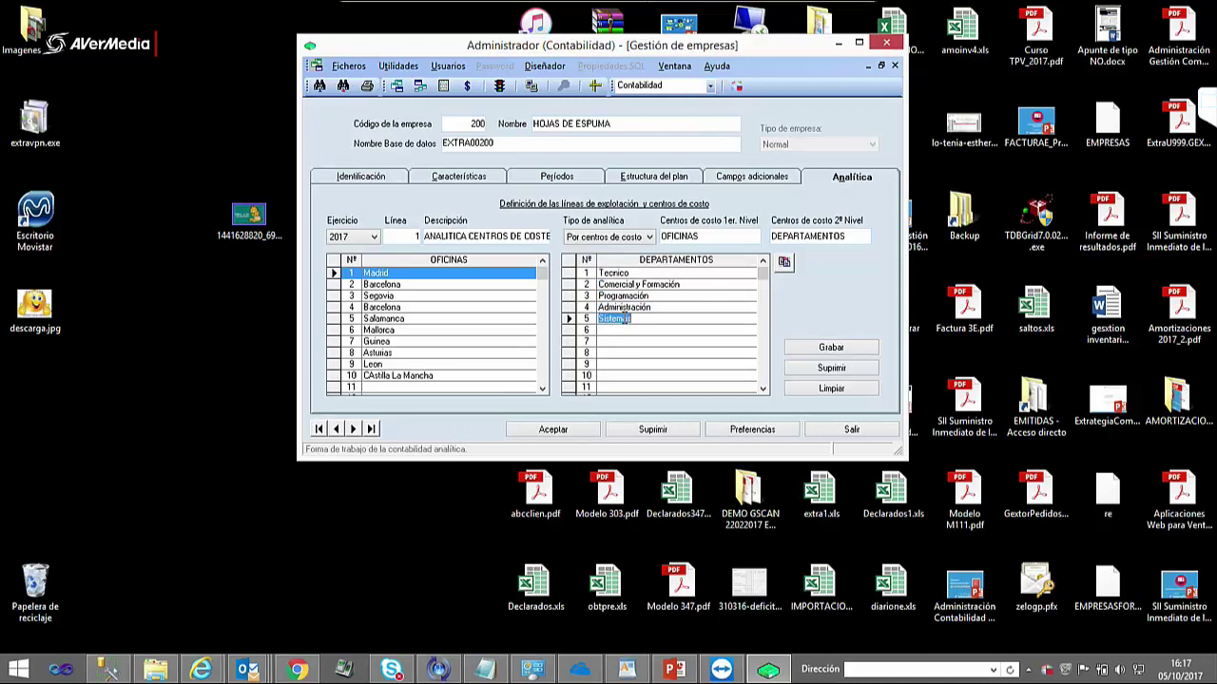
click(570, 320)
- Switch to PowerPoint, present slides 9 to 11 on Líneas de Explotación Analíticas and end the slide show
click(673, 669)
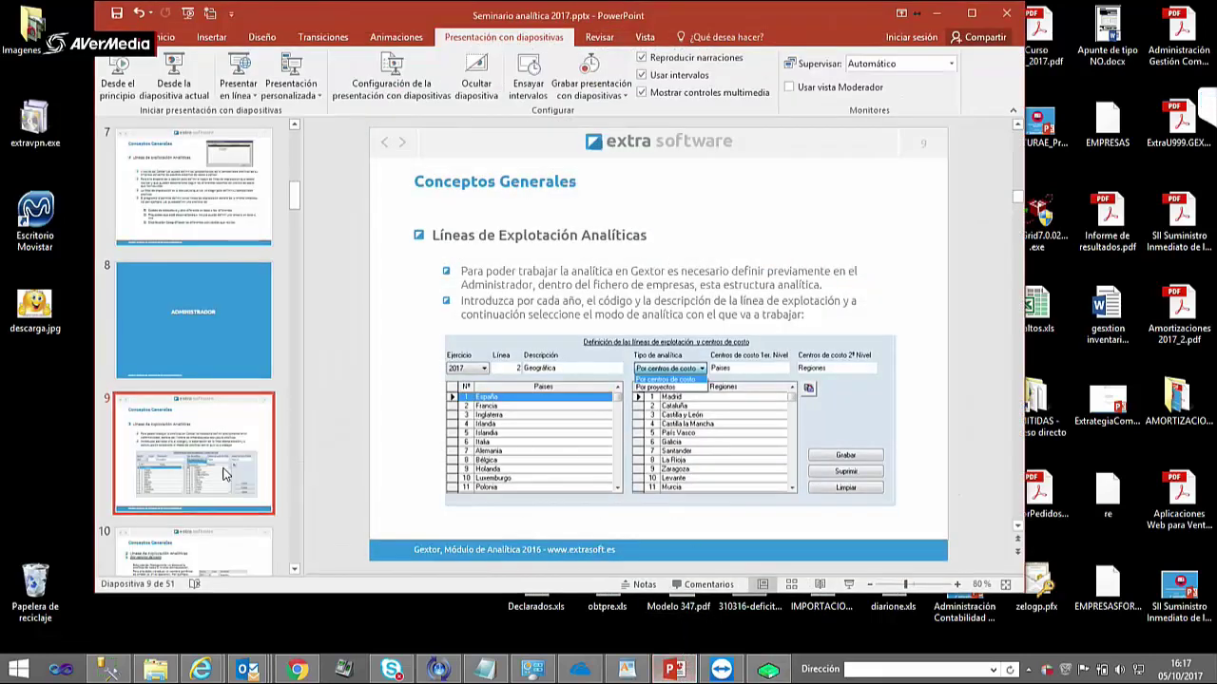
click(174, 82)
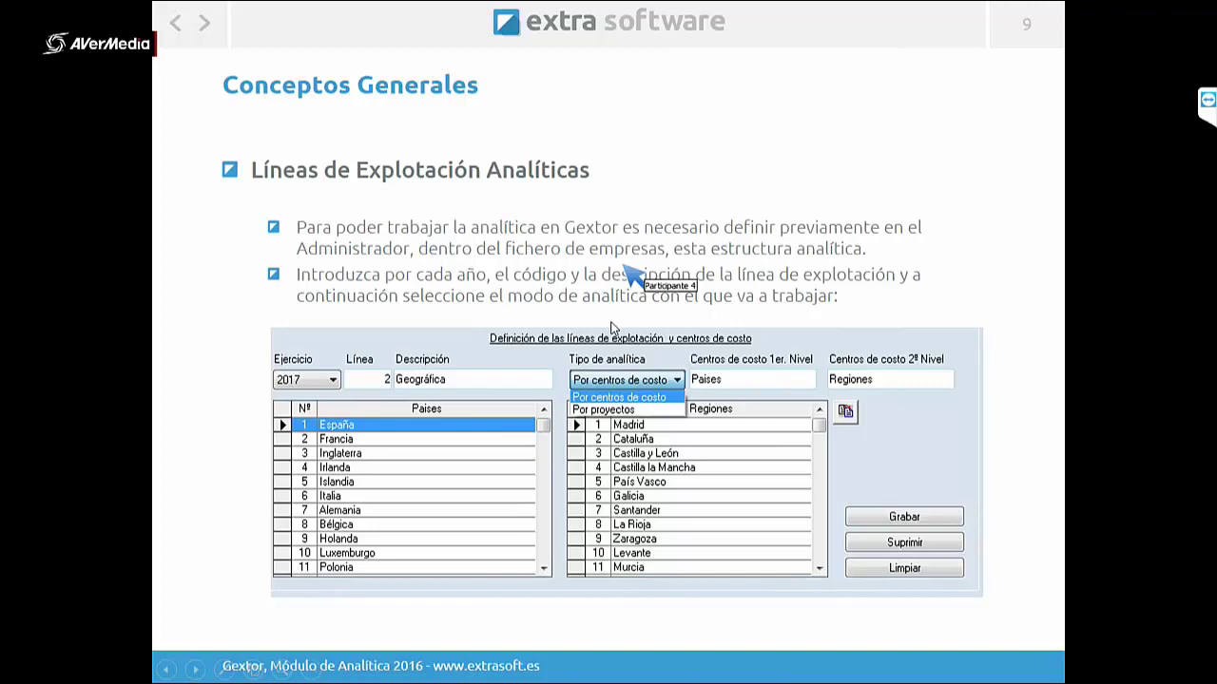
click(643, 334)
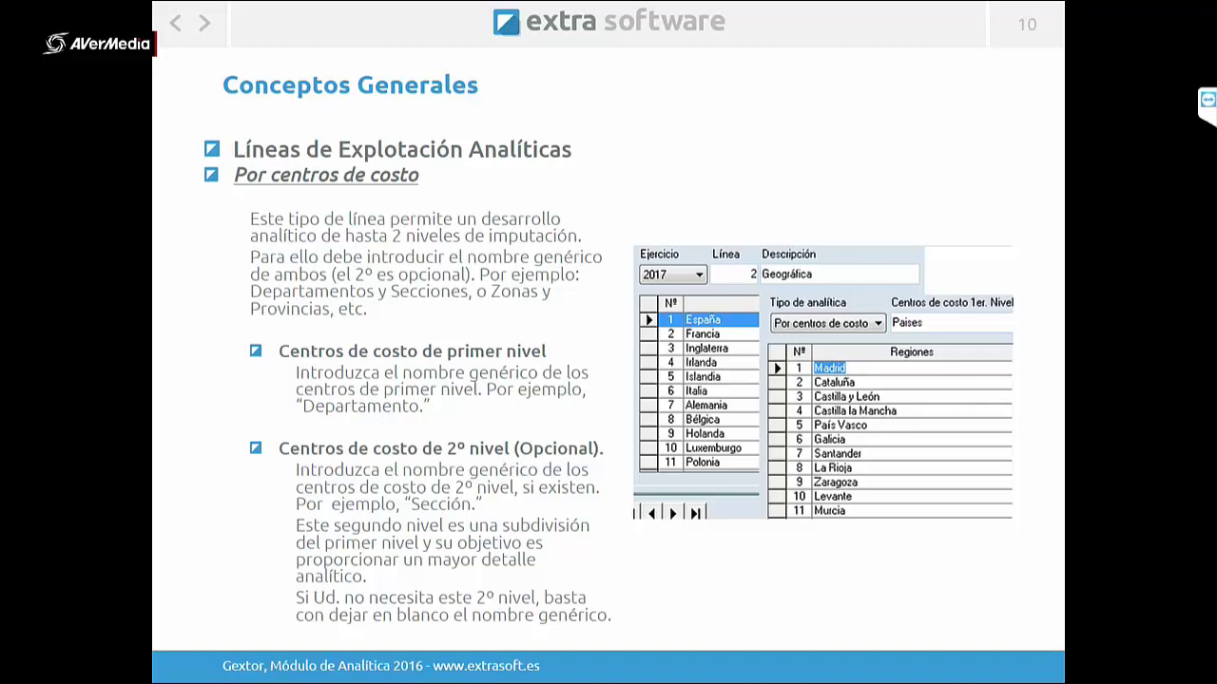
key(Right)
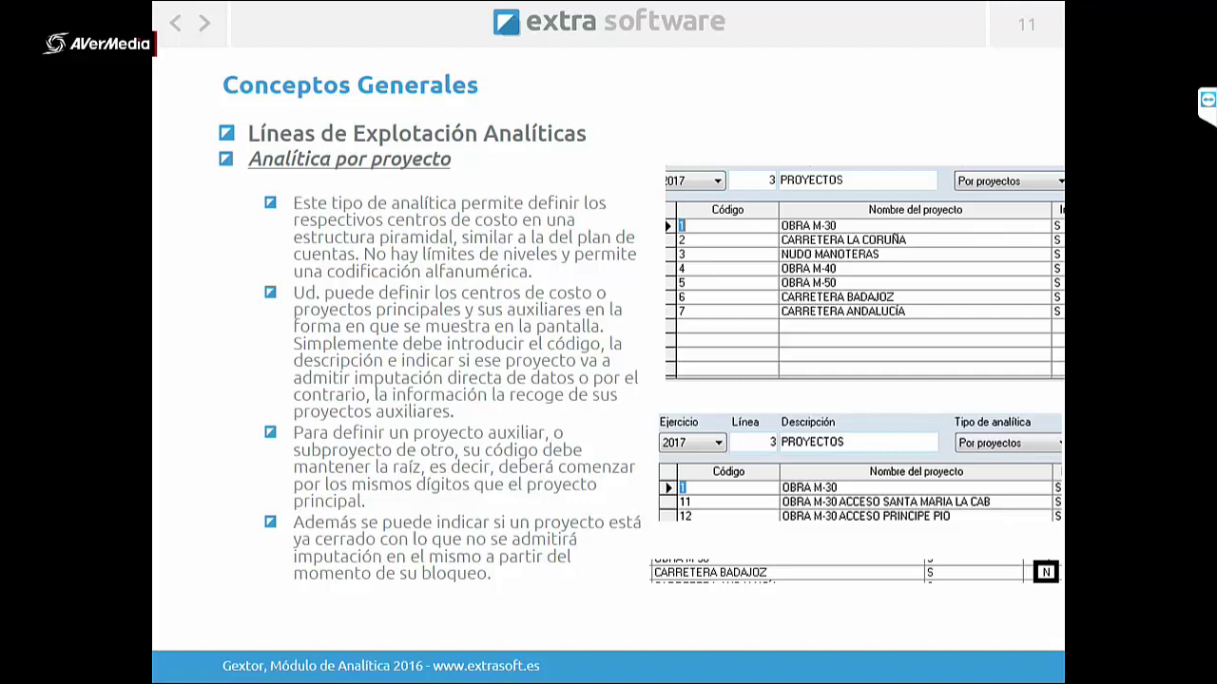
key(Escape)
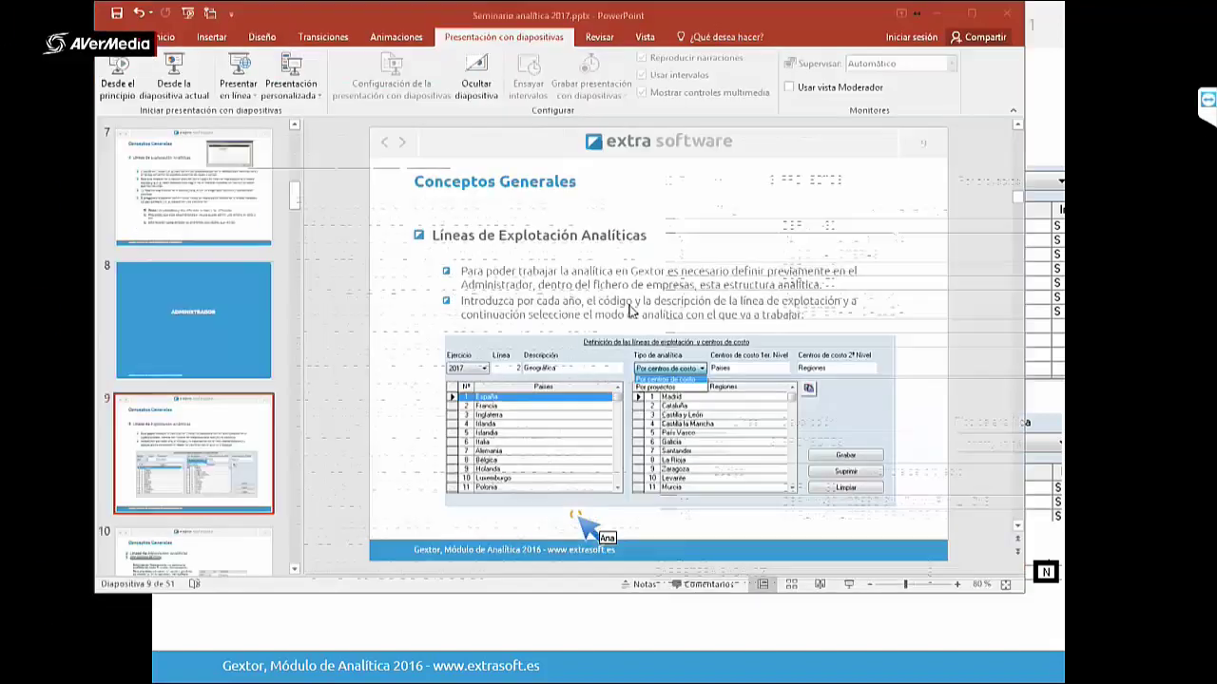
- Return to the Gextor Administrador and load 2017 exploitation line 2 of company 200
click(768, 671)
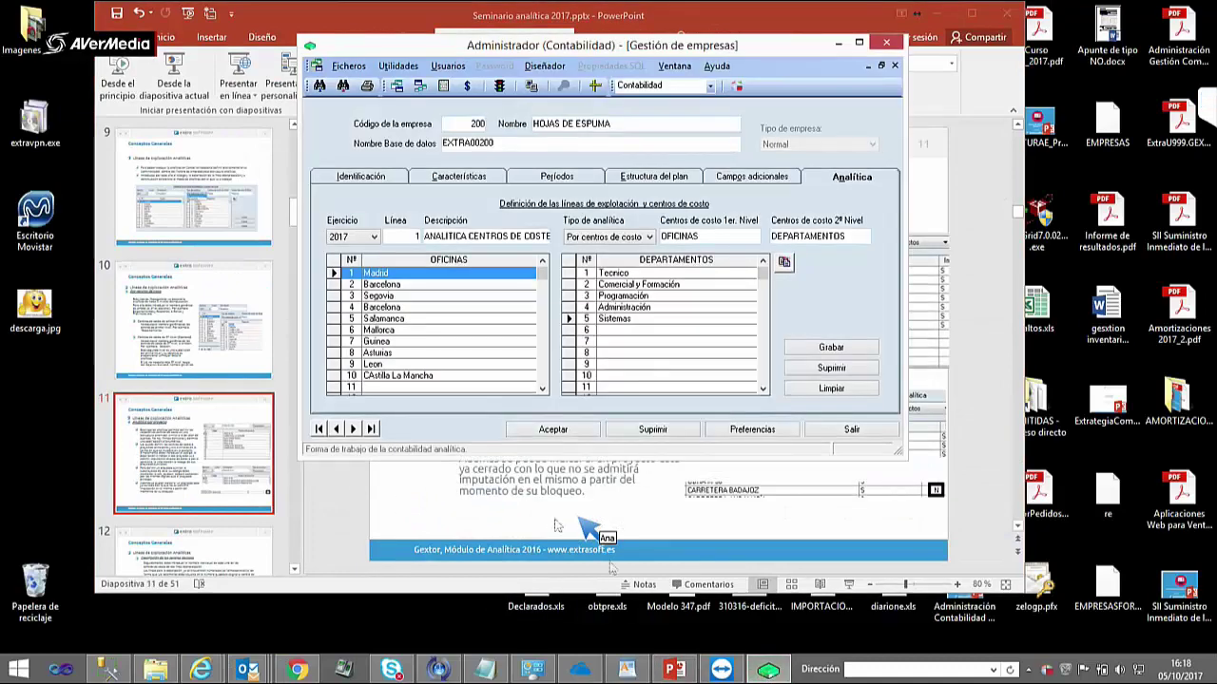
click(400, 235)
key(BackSpace)
text(2)
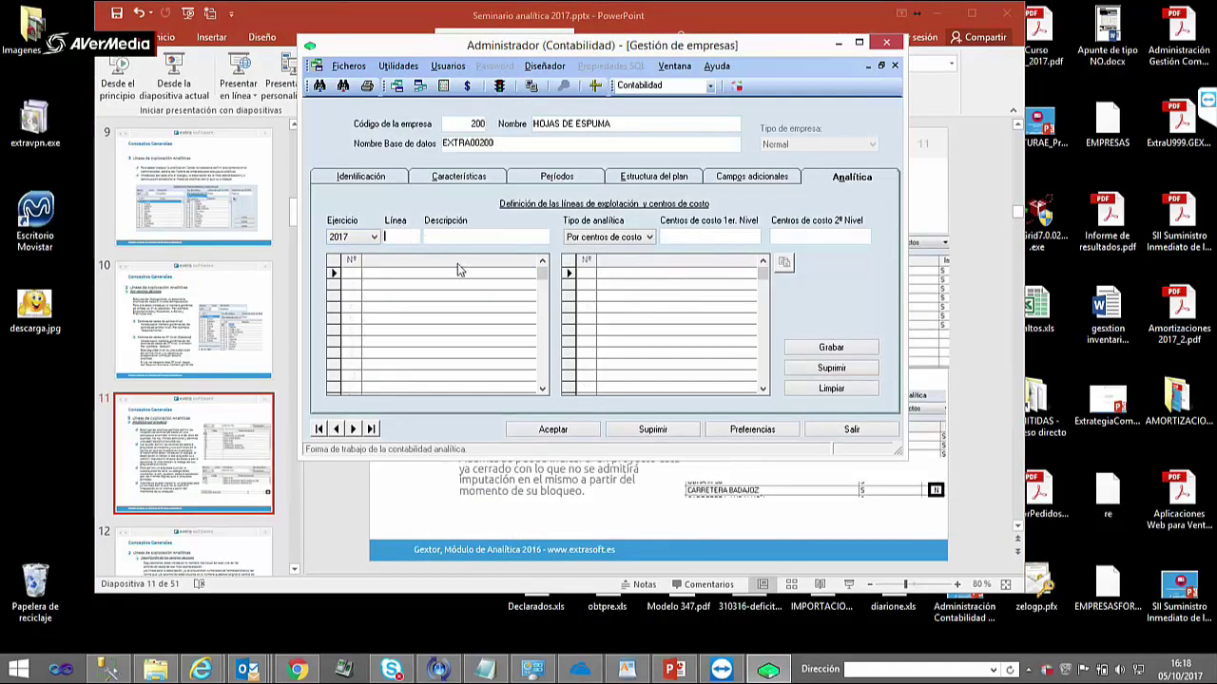
key(Return)
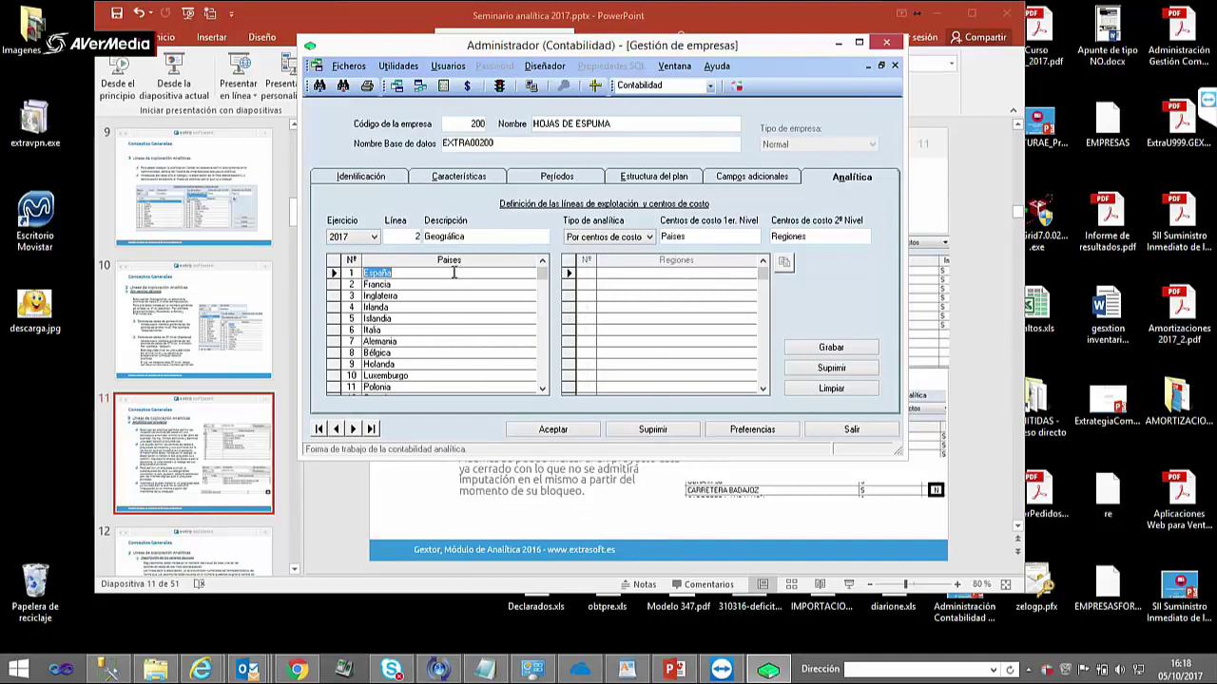
- Compare the second-level Regiones defined for the countries España, Francia and Inglaterra
click(334, 274)
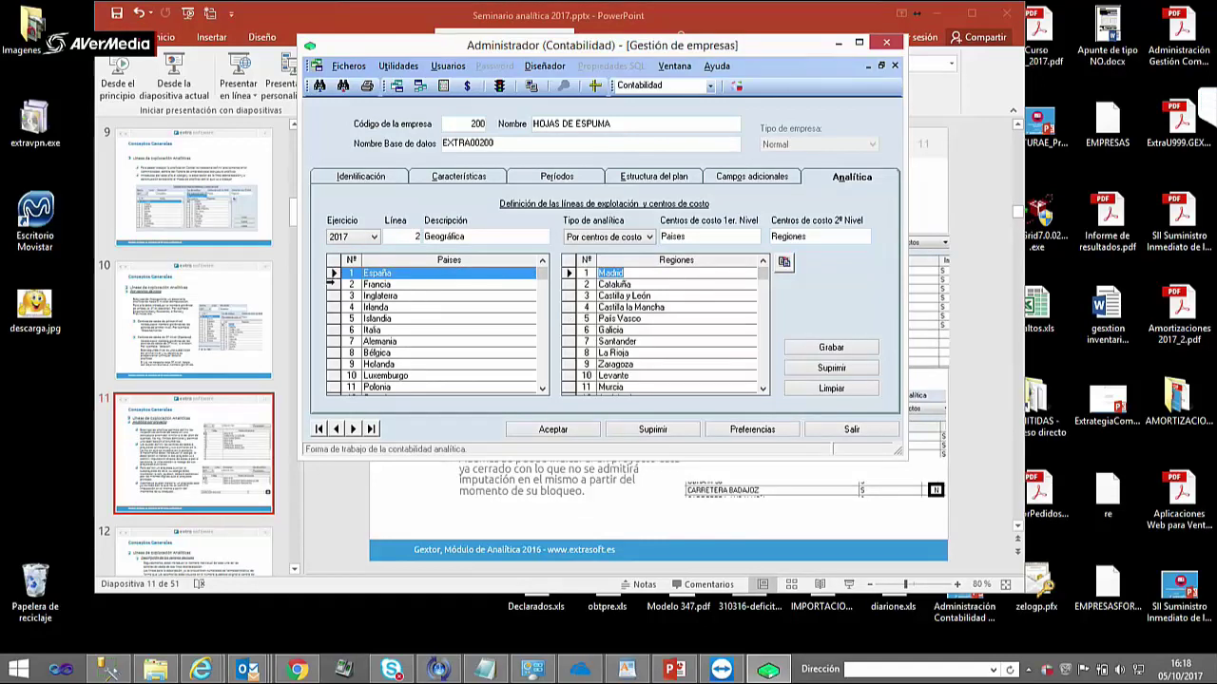
click(331, 284)
click(332, 273)
click(332, 285)
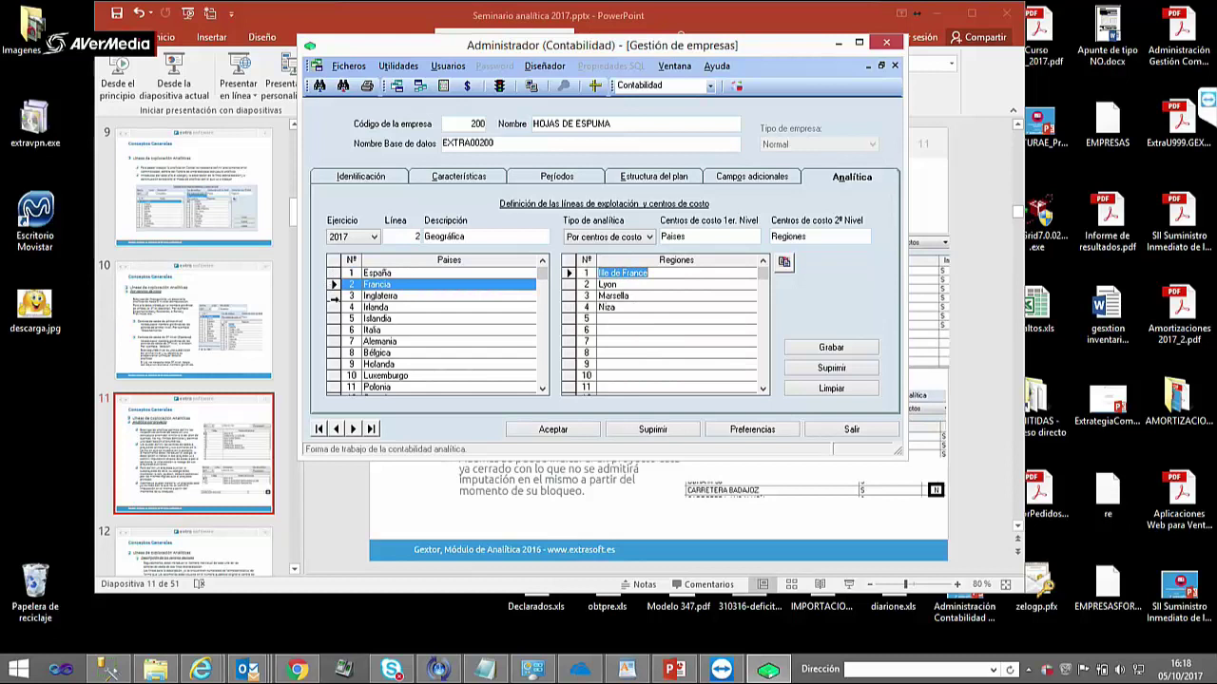
click(334, 298)
click(345, 283)
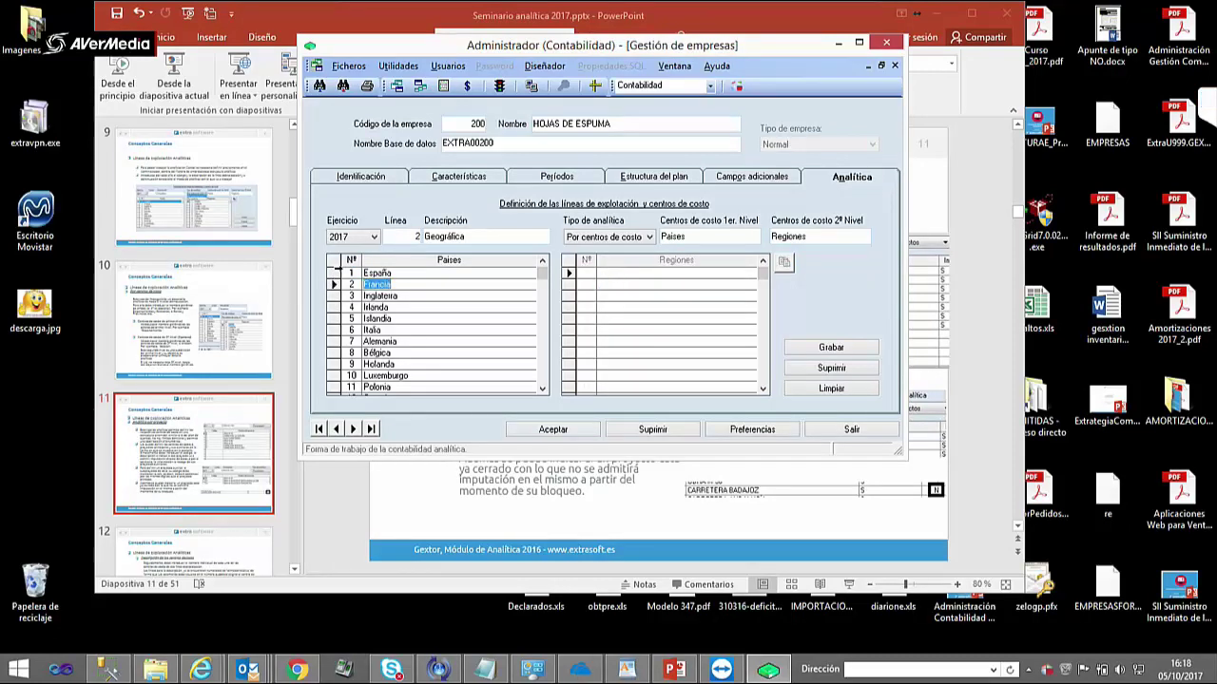
click(340, 273)
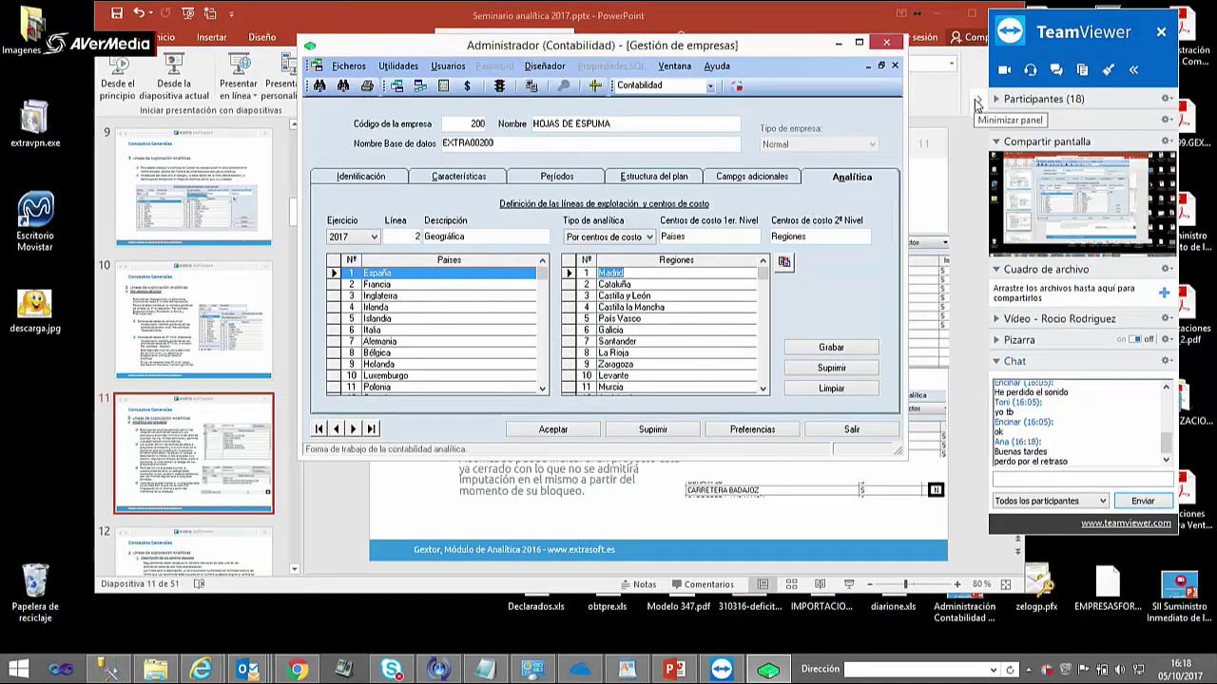
- Collapse the TeamViewer panel and view the project analytics slide behind the company management window
click(976, 104)
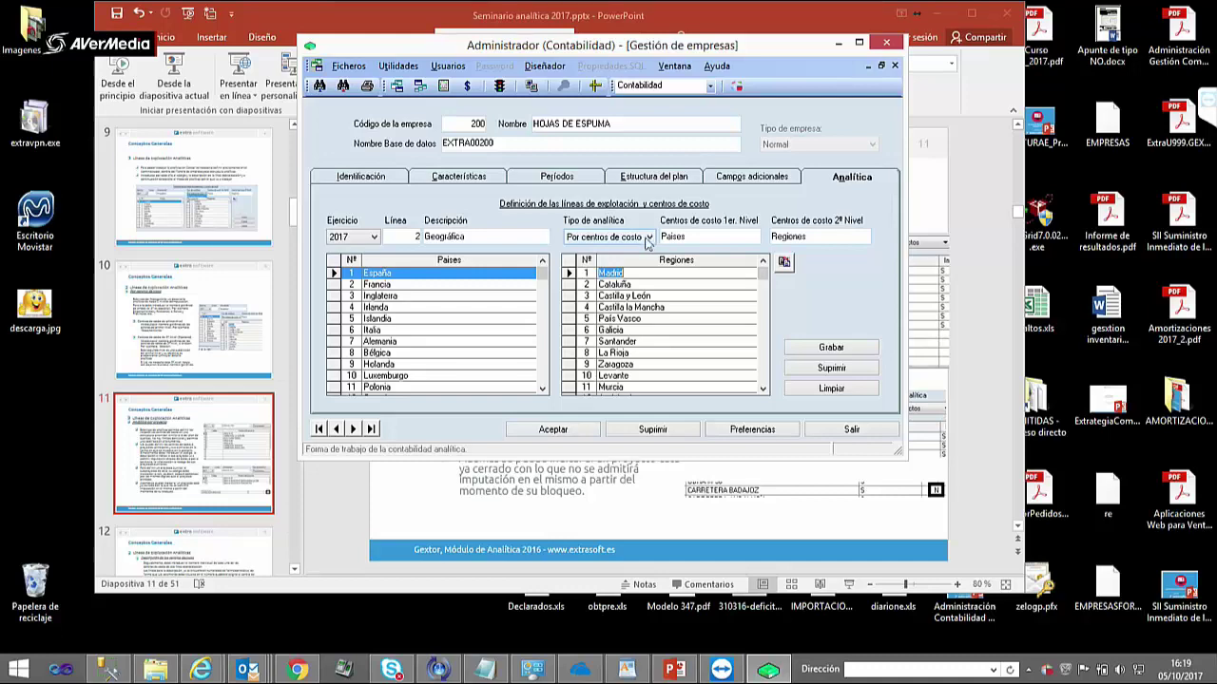
click(838, 42)
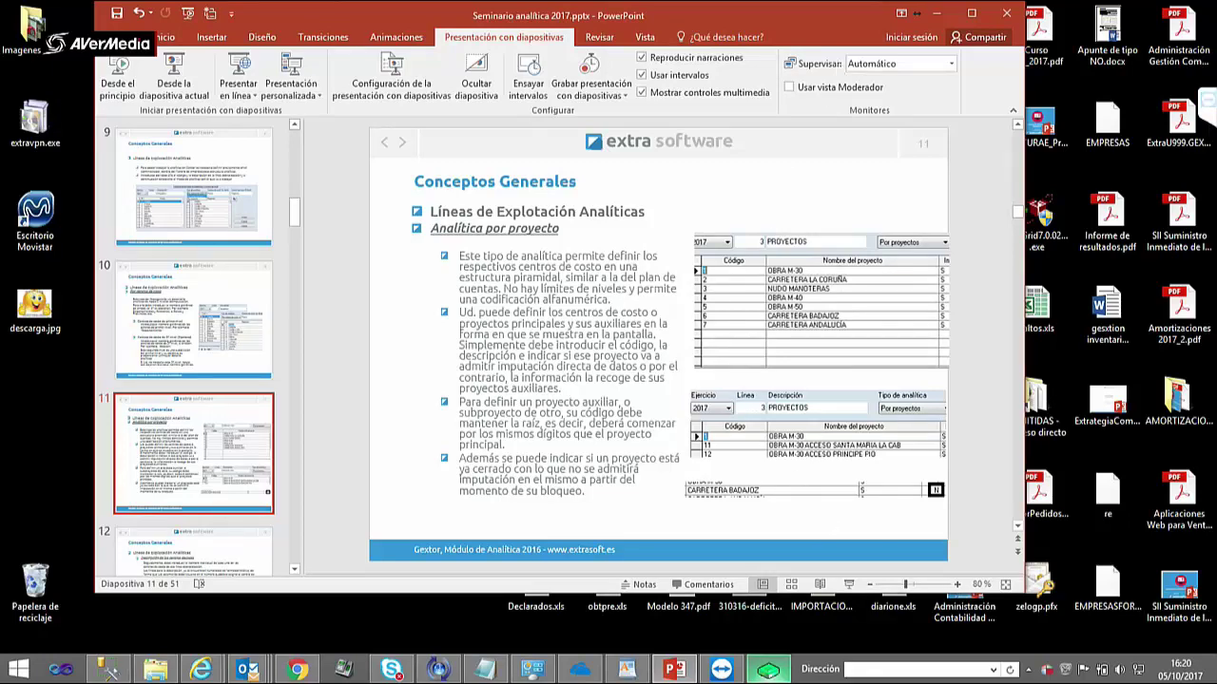
click(768, 670)
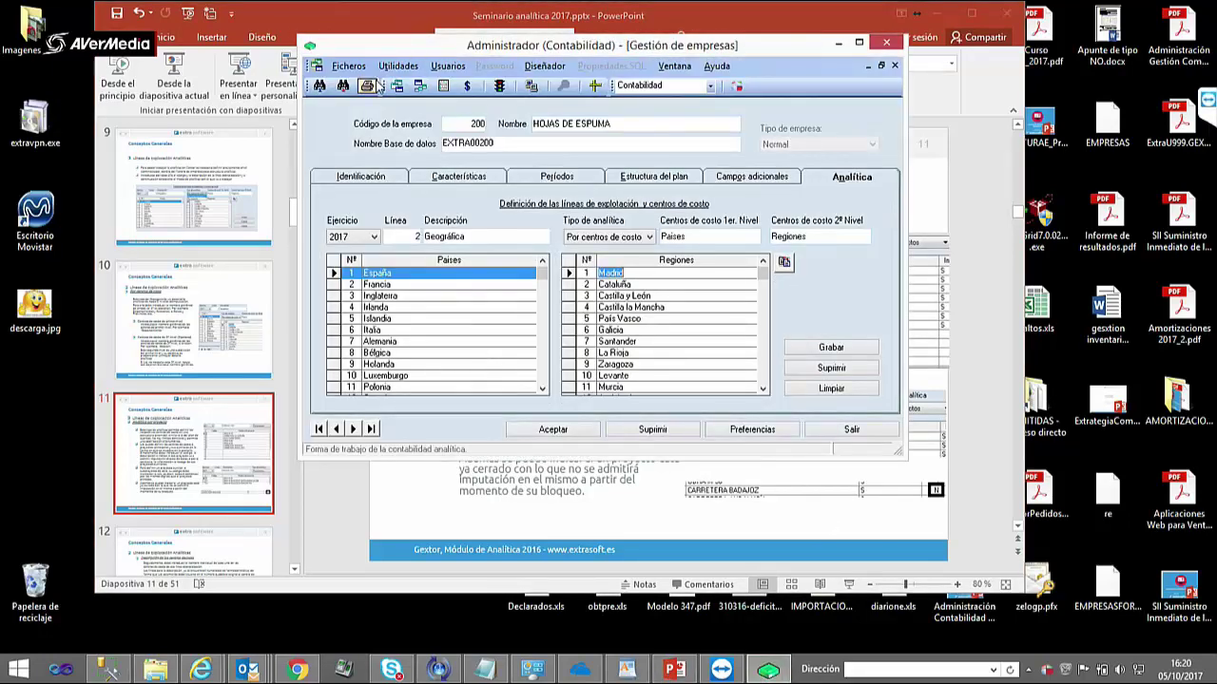
- Open the company copy utility (Copia de empresas), enter destination code 61616 and cancel the copy
click(399, 66)
mouse_move(439, 67)
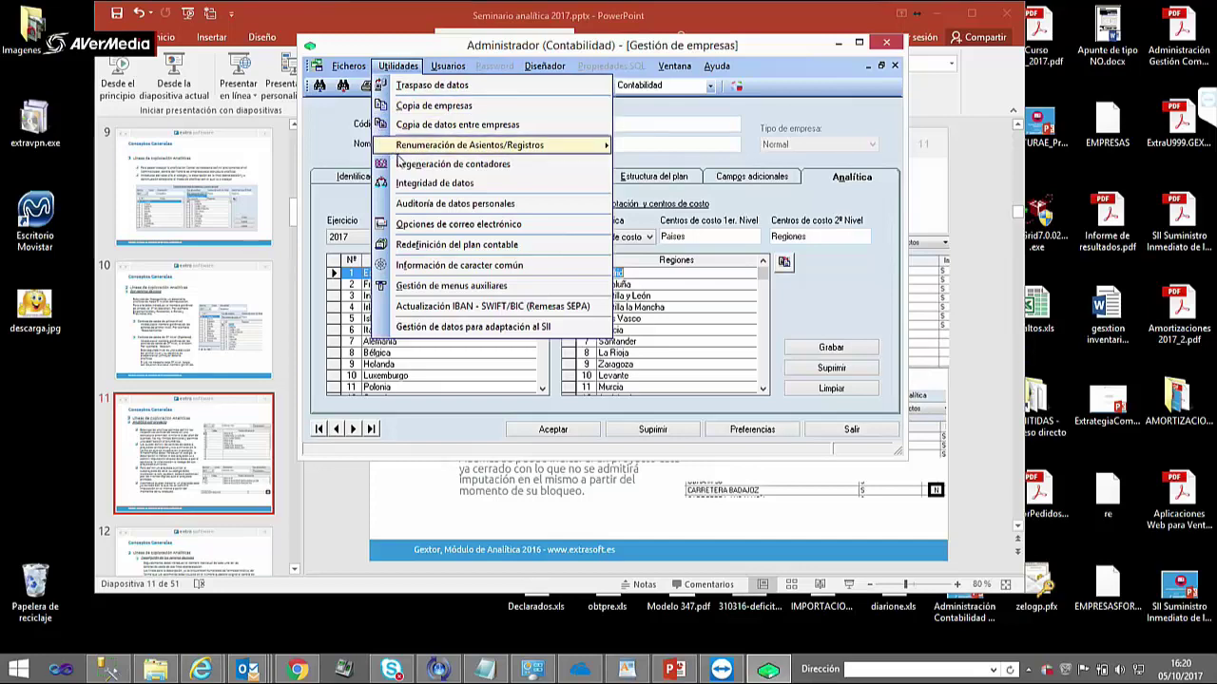
click(433, 106)
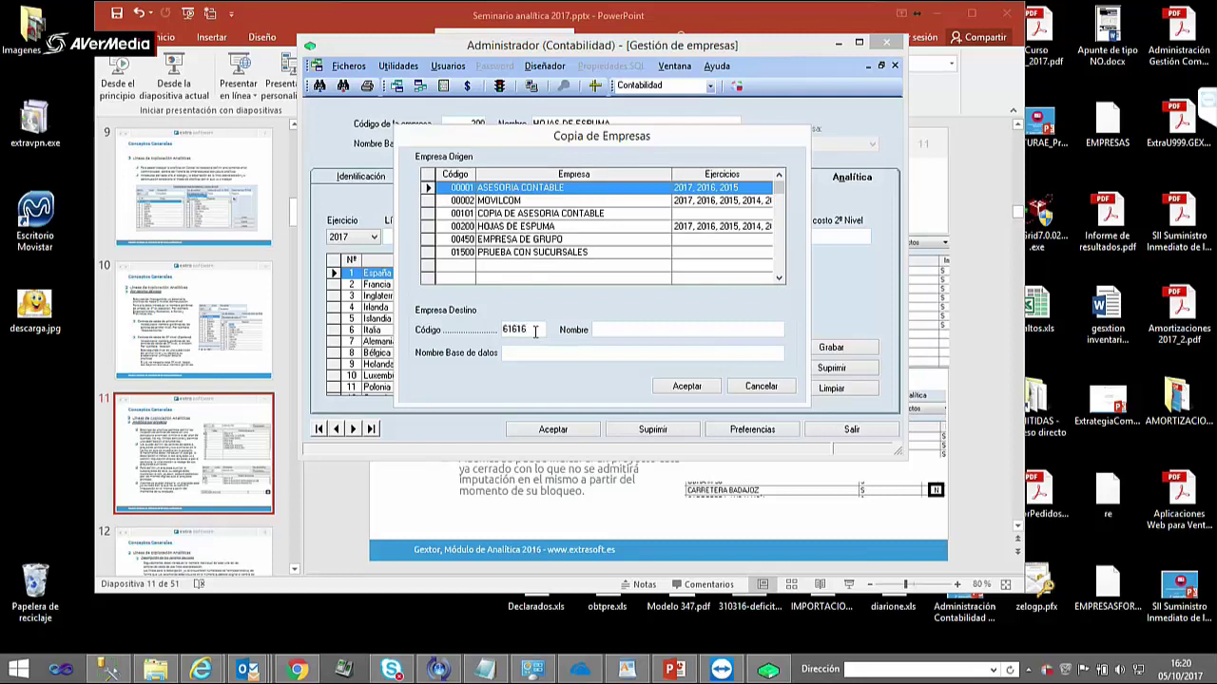
key(Tab)
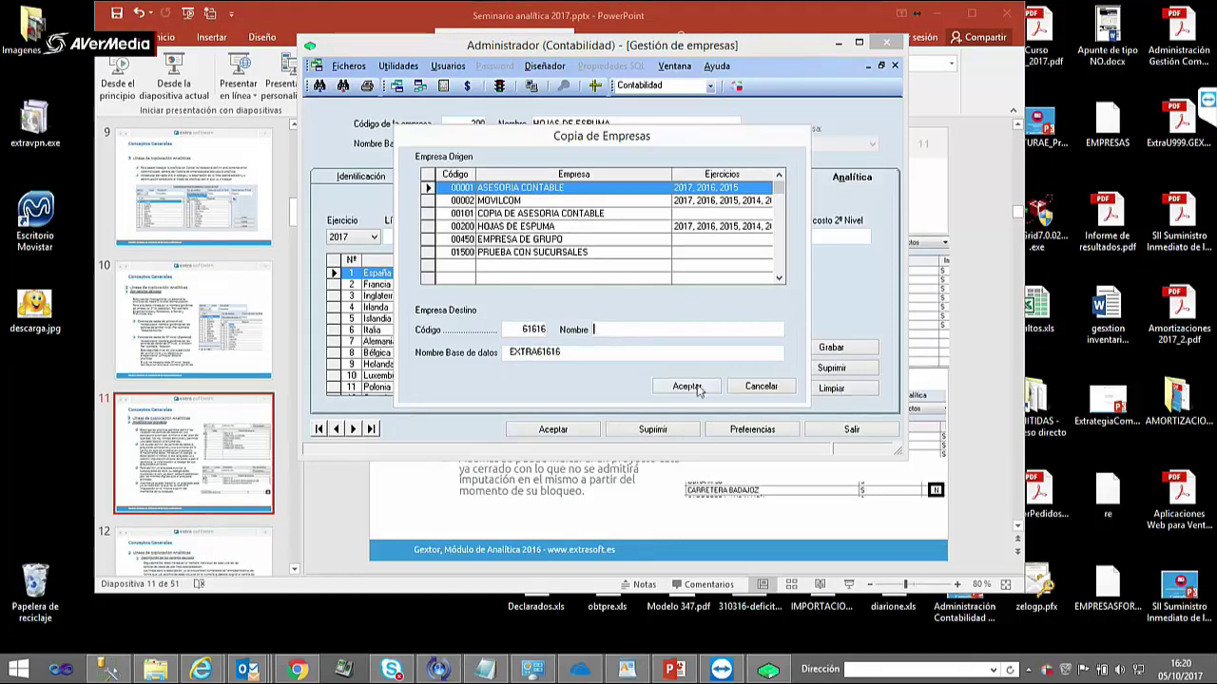
click(761, 390)
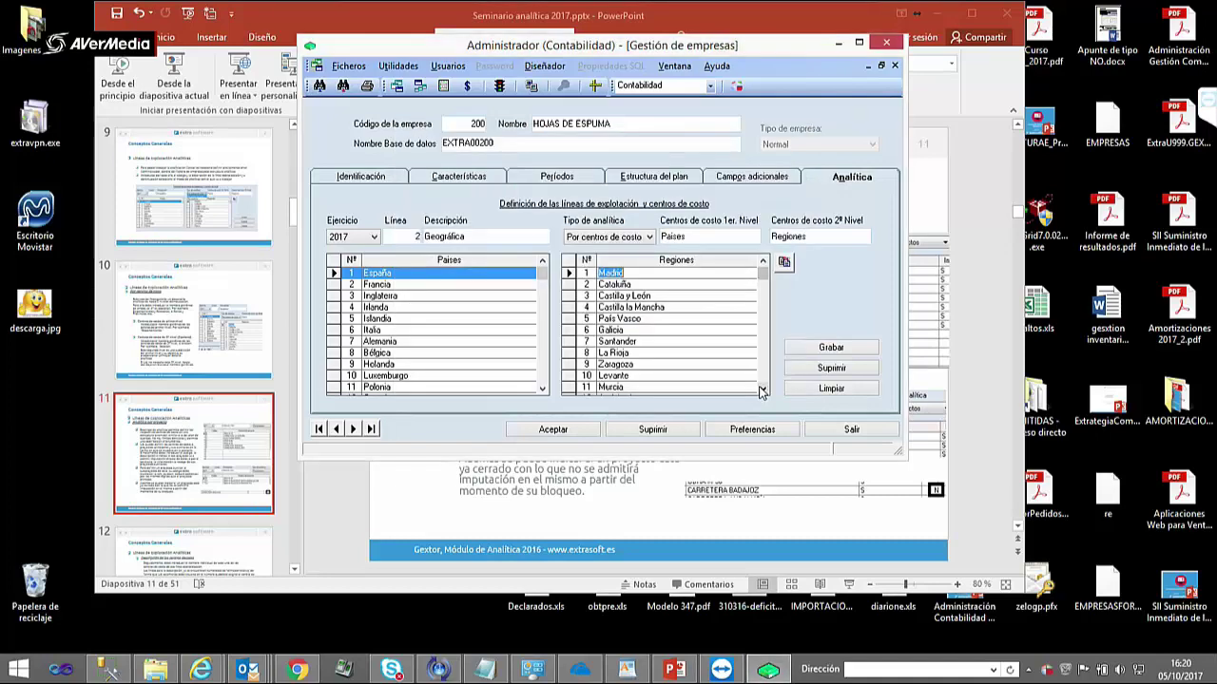
click(399, 66)
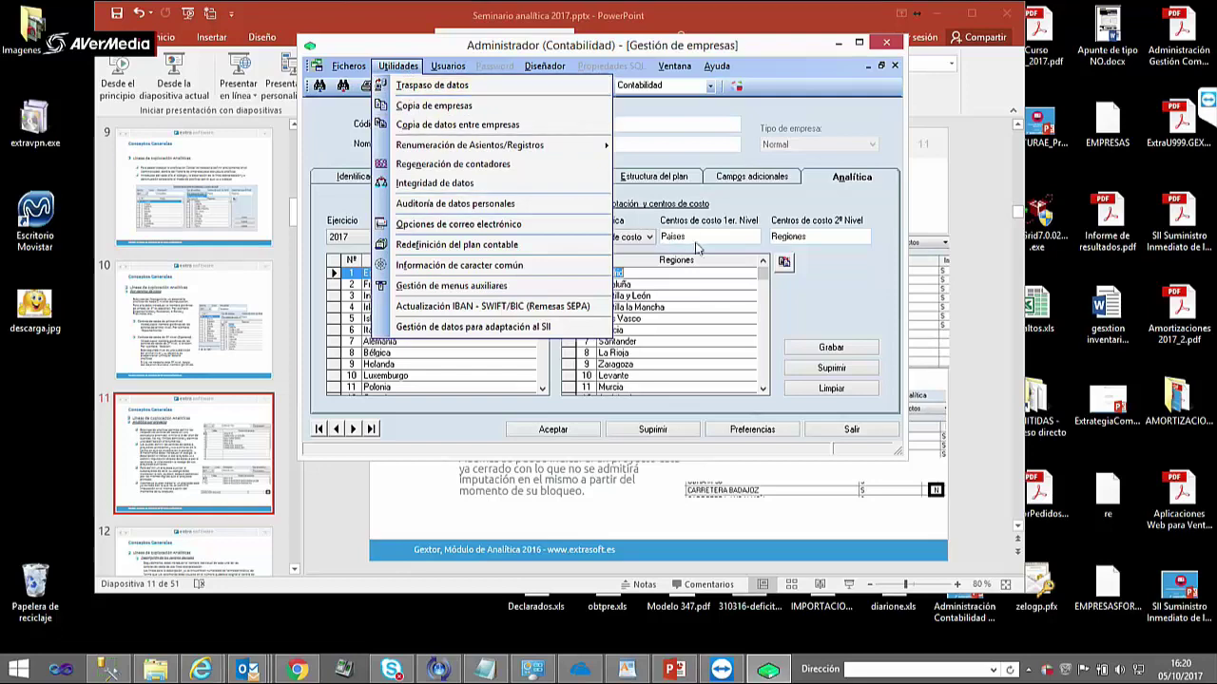
click(772, 211)
click(776, 180)
click(834, 181)
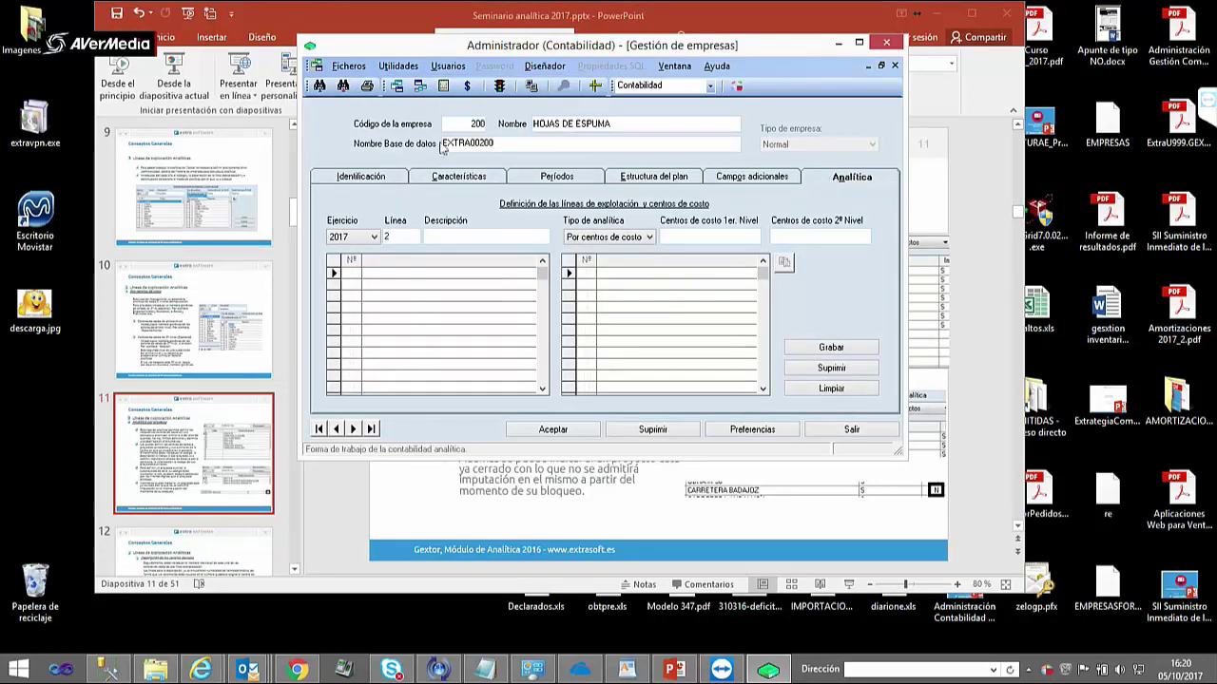
- Reload the record of company 200 and show its Analítica settings with blank line fields
click(477, 125)
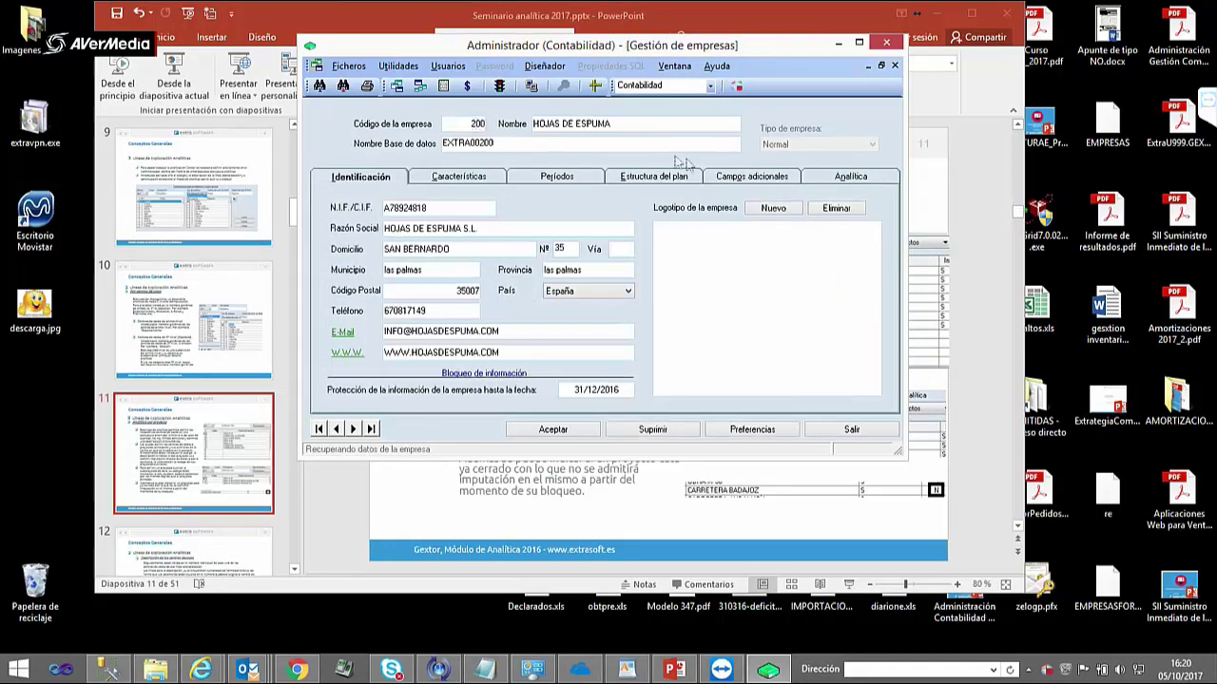
click(851, 177)
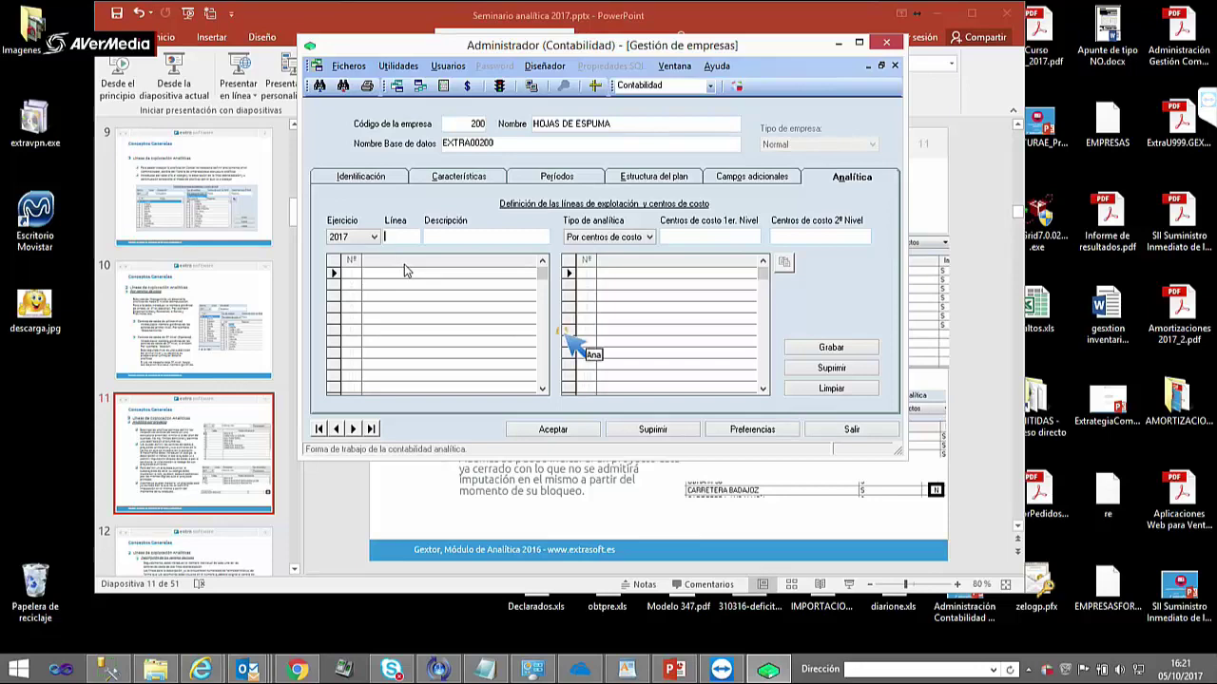
click(487, 125)
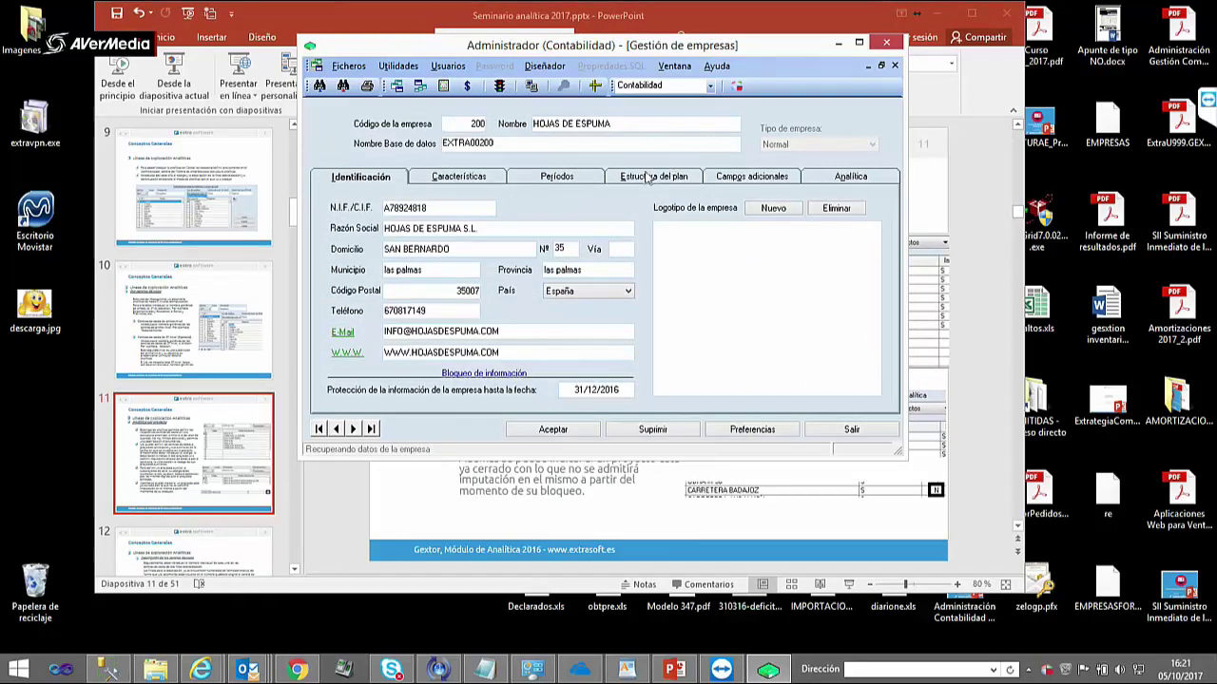
click(860, 178)
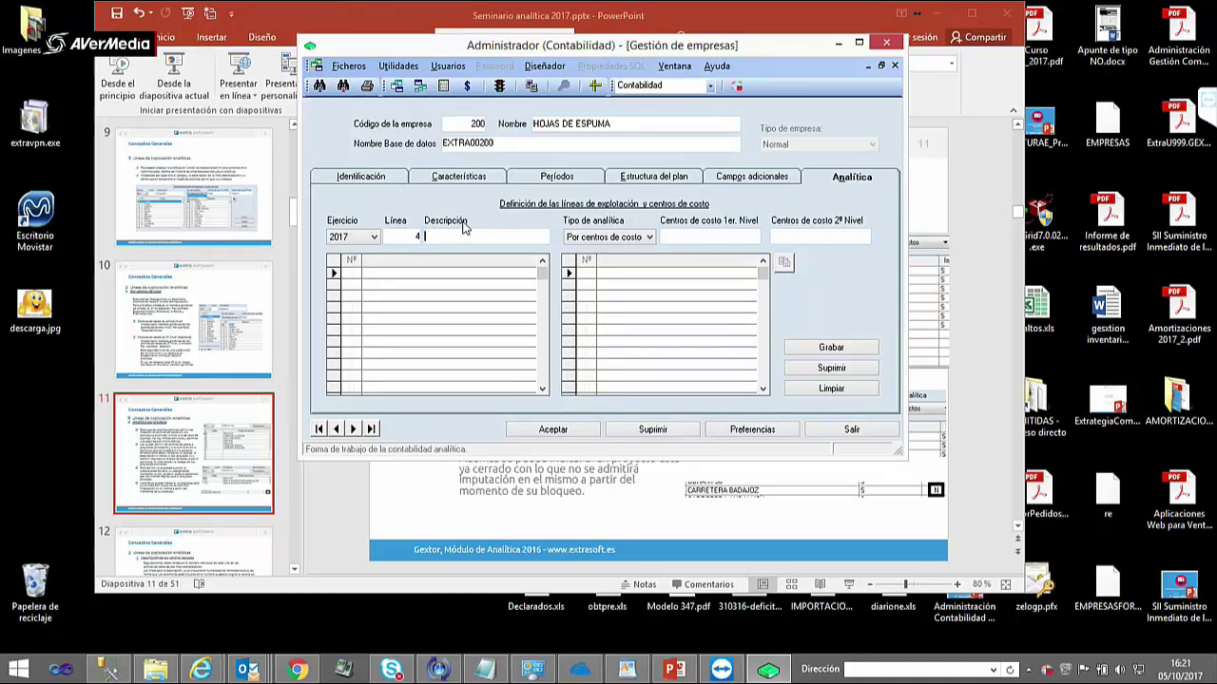
- Define 2017 exploitation line 4 as CENTROS DE COSTE, with first level DEMARCACIONES and second level CIUDADES
text(CENTROS DE COSTE)
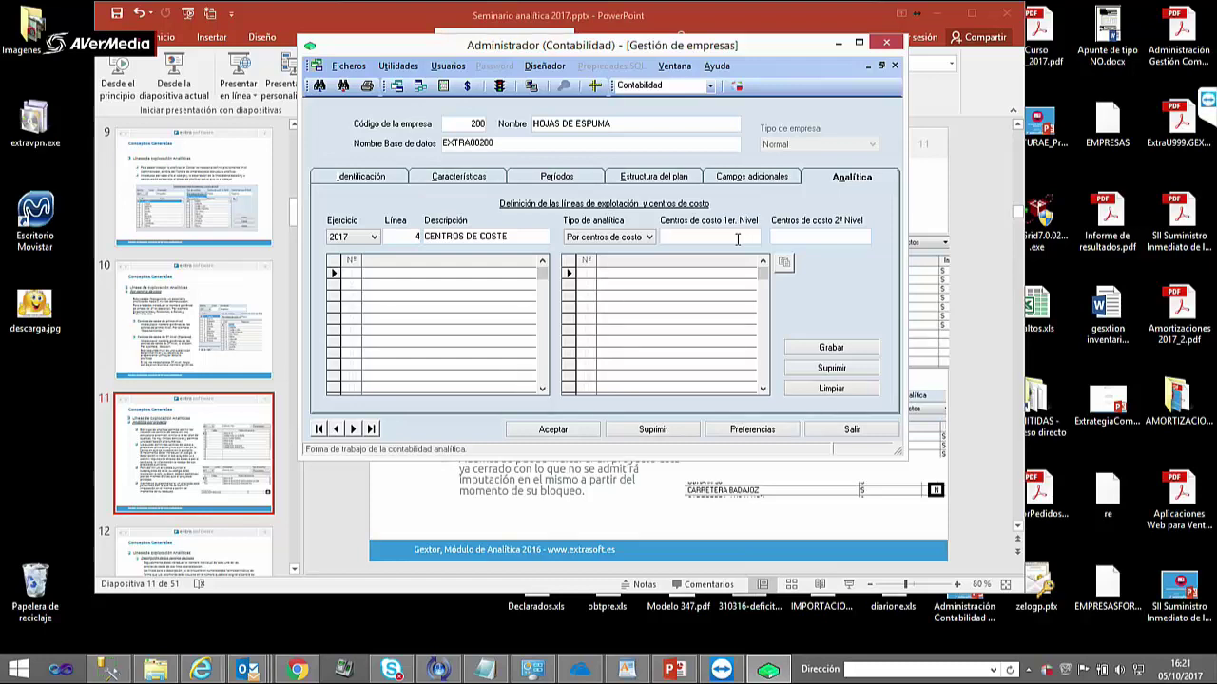
text(DEMARCACION)
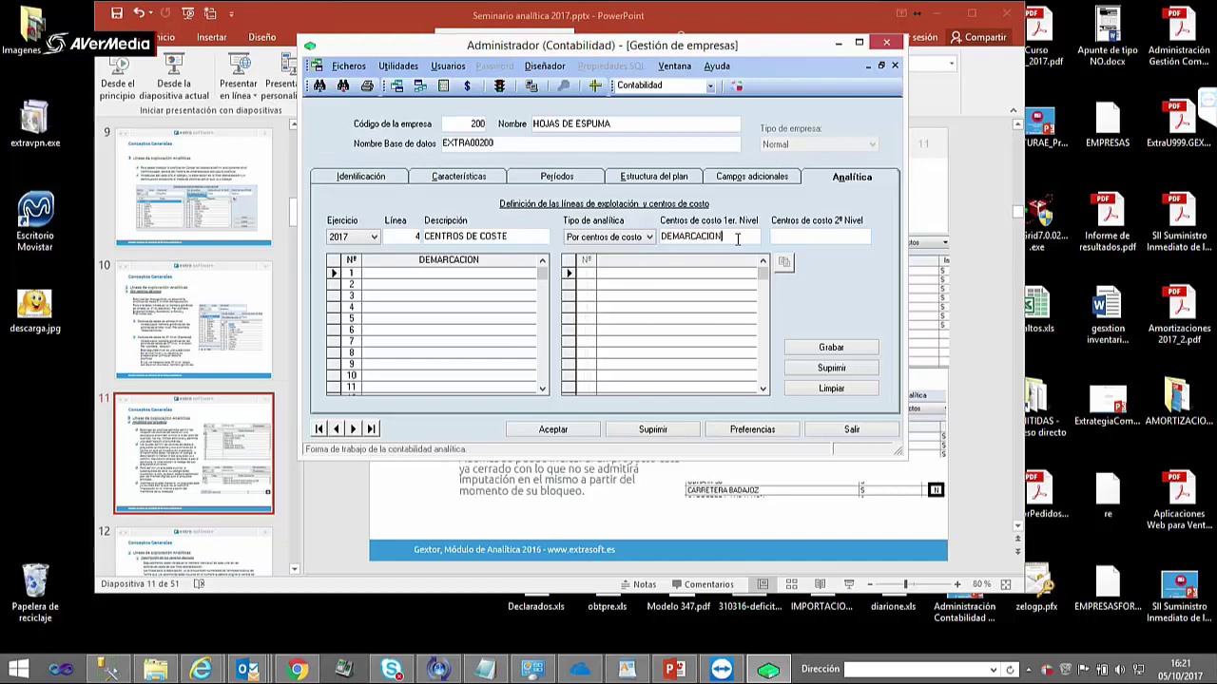
text(ESCIUDADES)
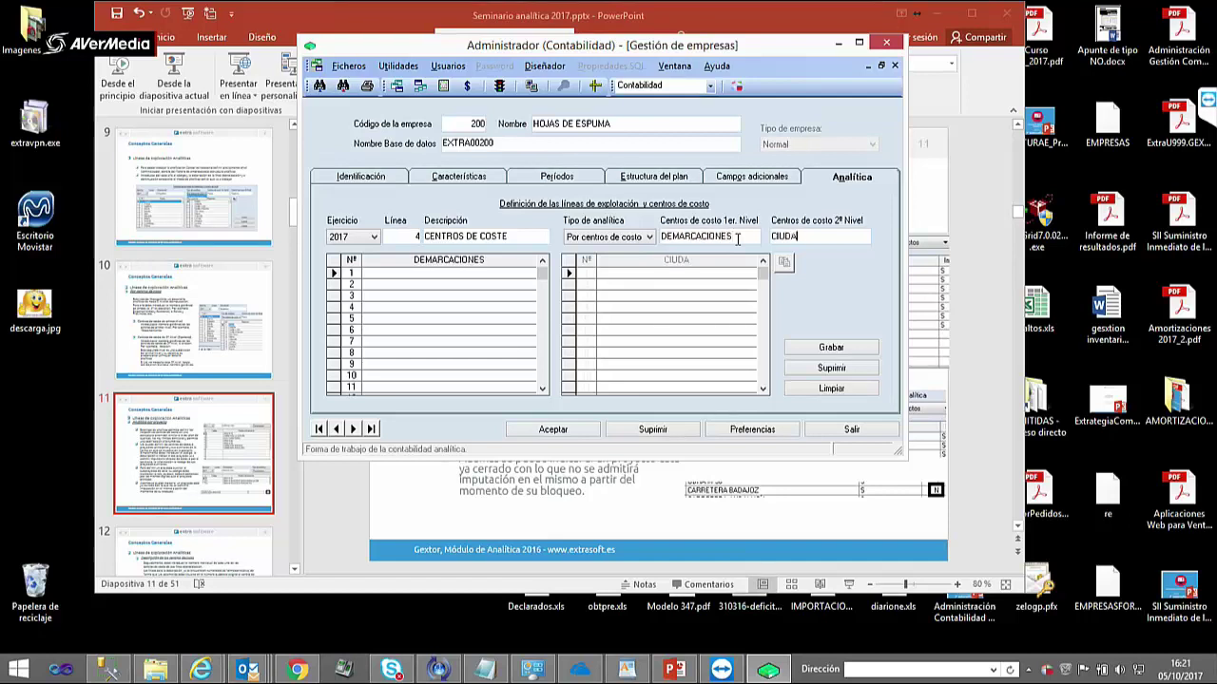
- Enter the first-level cost centres NORTE, ESTE, OESTE and SUR in the DEMARCACIONES list
click(404, 272)
text(NORTE)
key(Return)
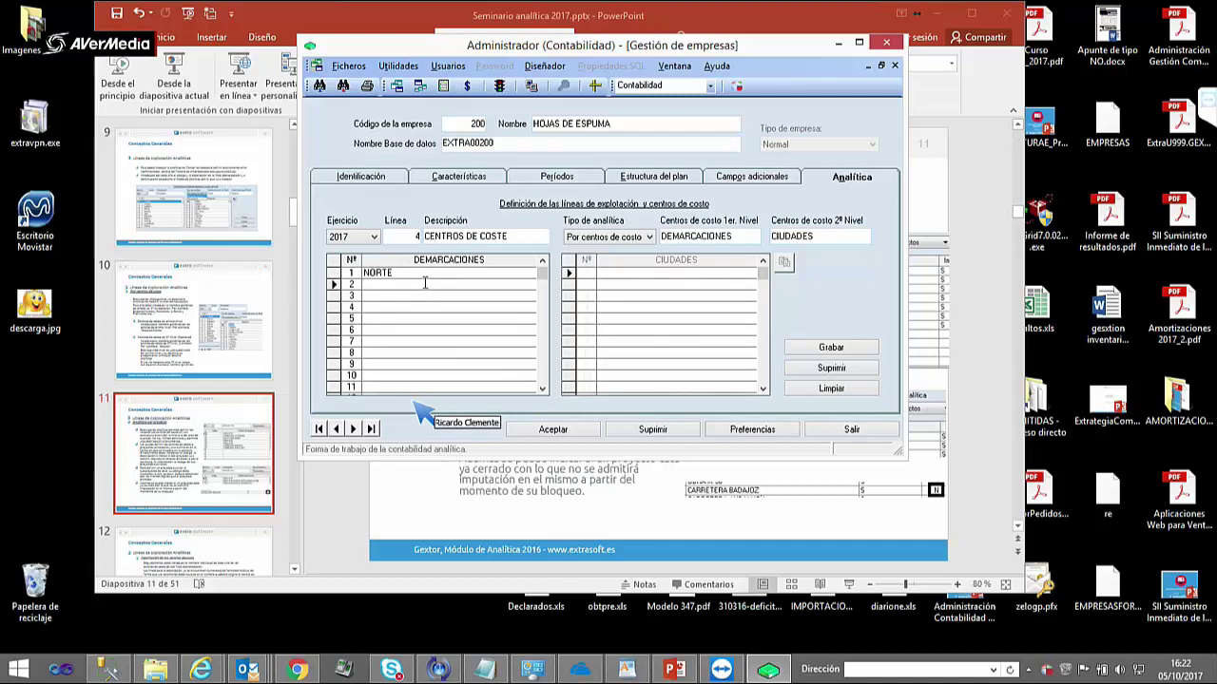
text(SU)
key(BackSpace)
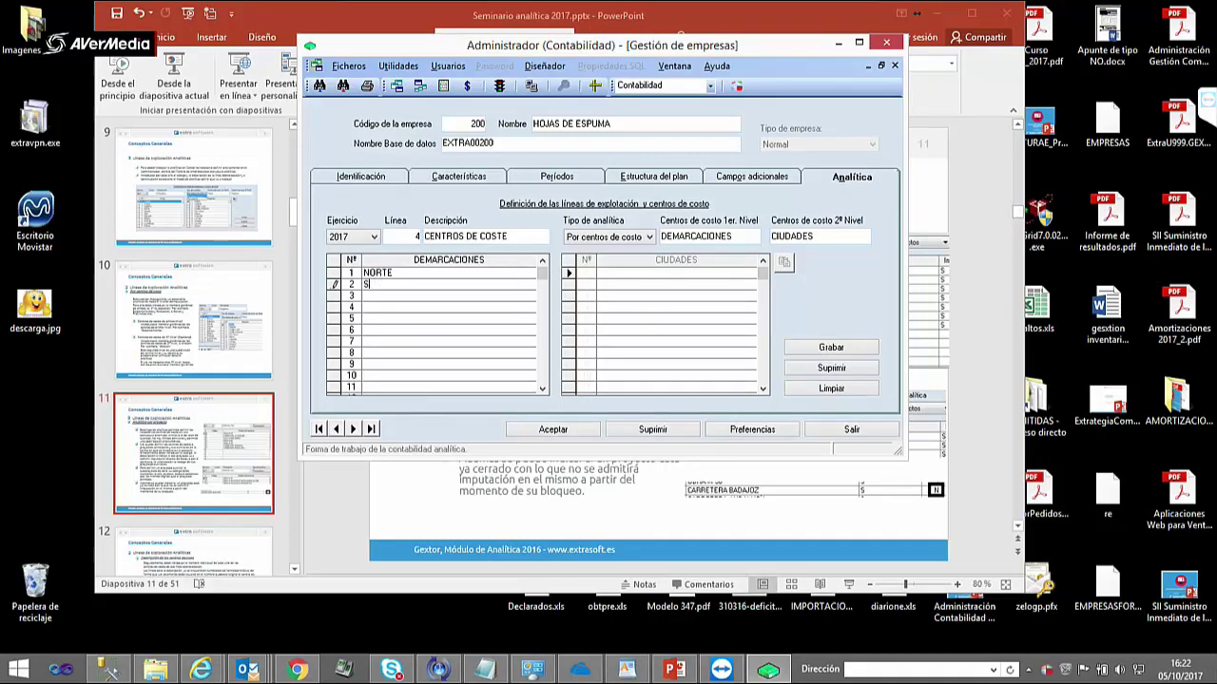
key(Return)
text(OES)
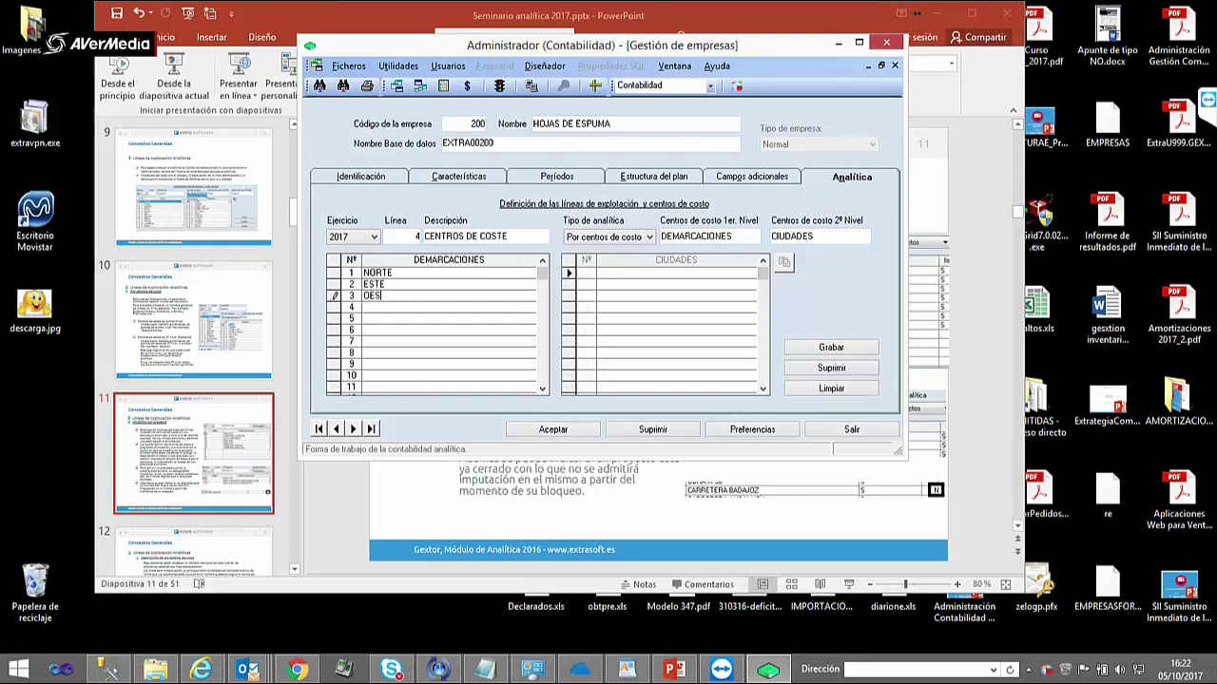
text(TE)
key(Return)
text(SUR)
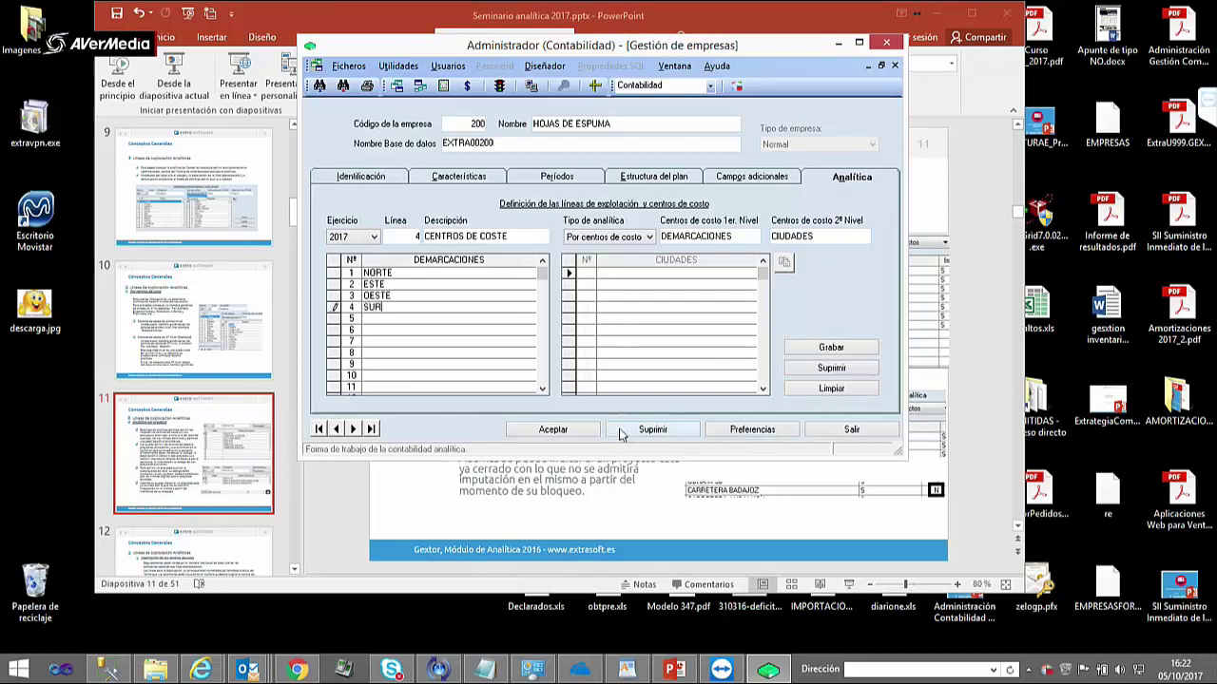
- Enter the cities Bilbao, Oviedo, Santander and La Coruña as second-level cost centres of the NORTE demarcation
click(331, 274)
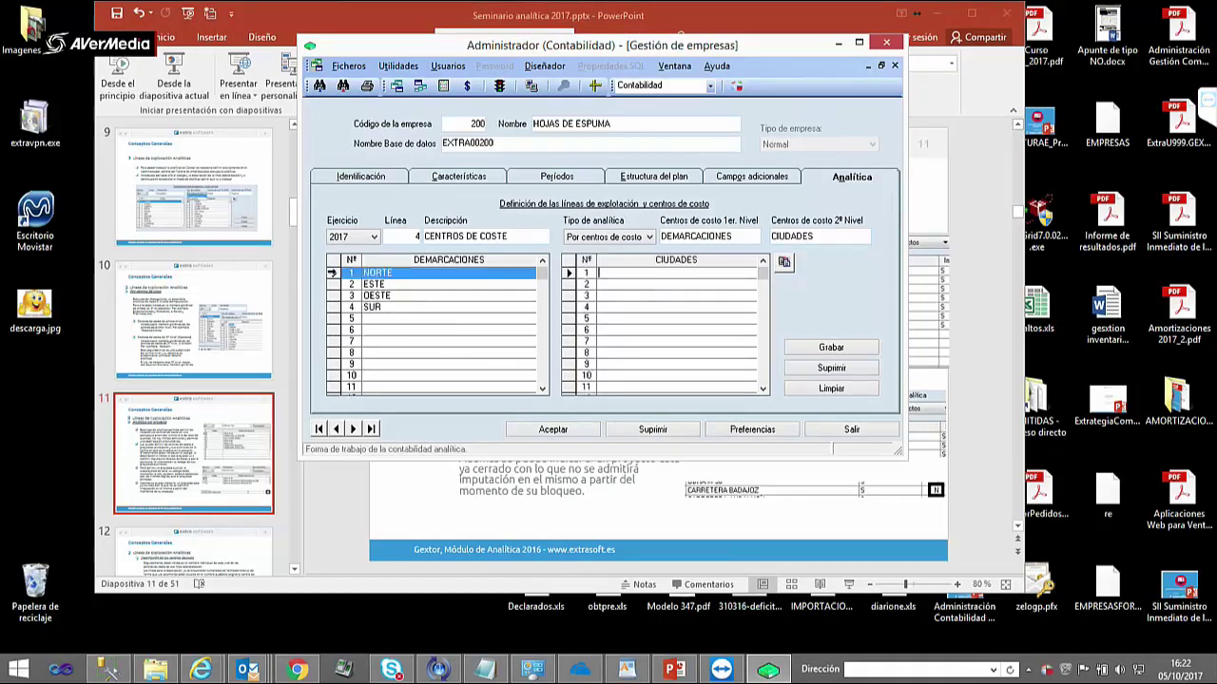
click(629, 285)
click(630, 271)
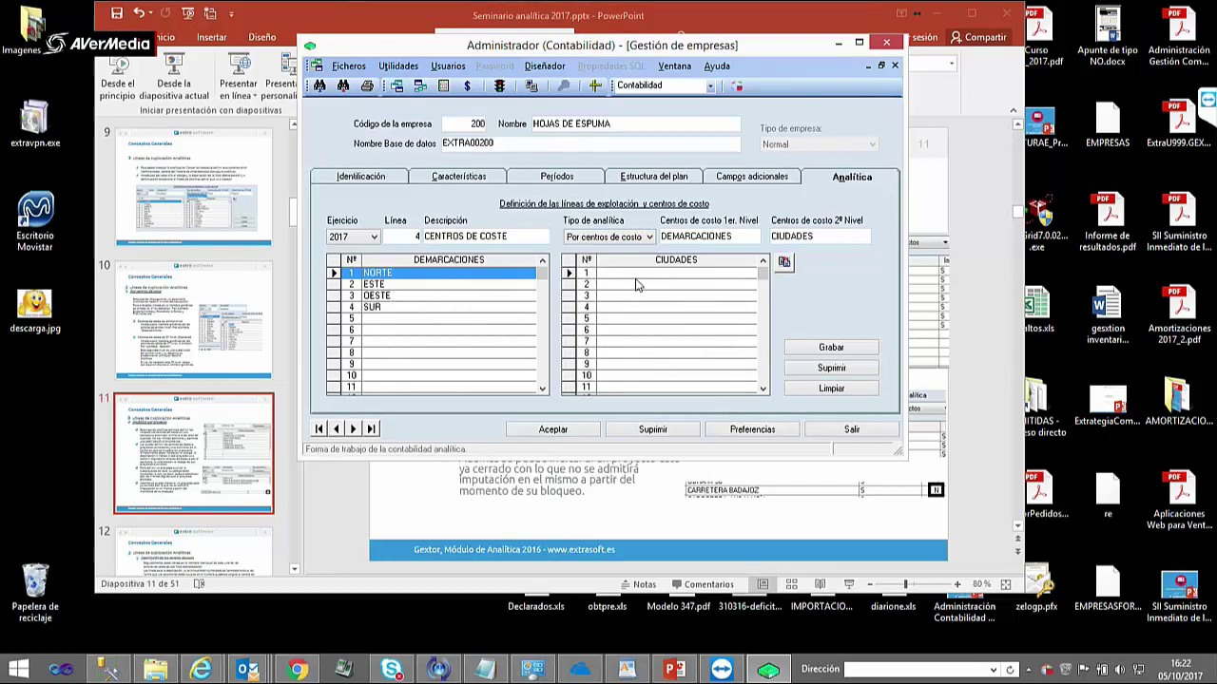
text(Bilbao )
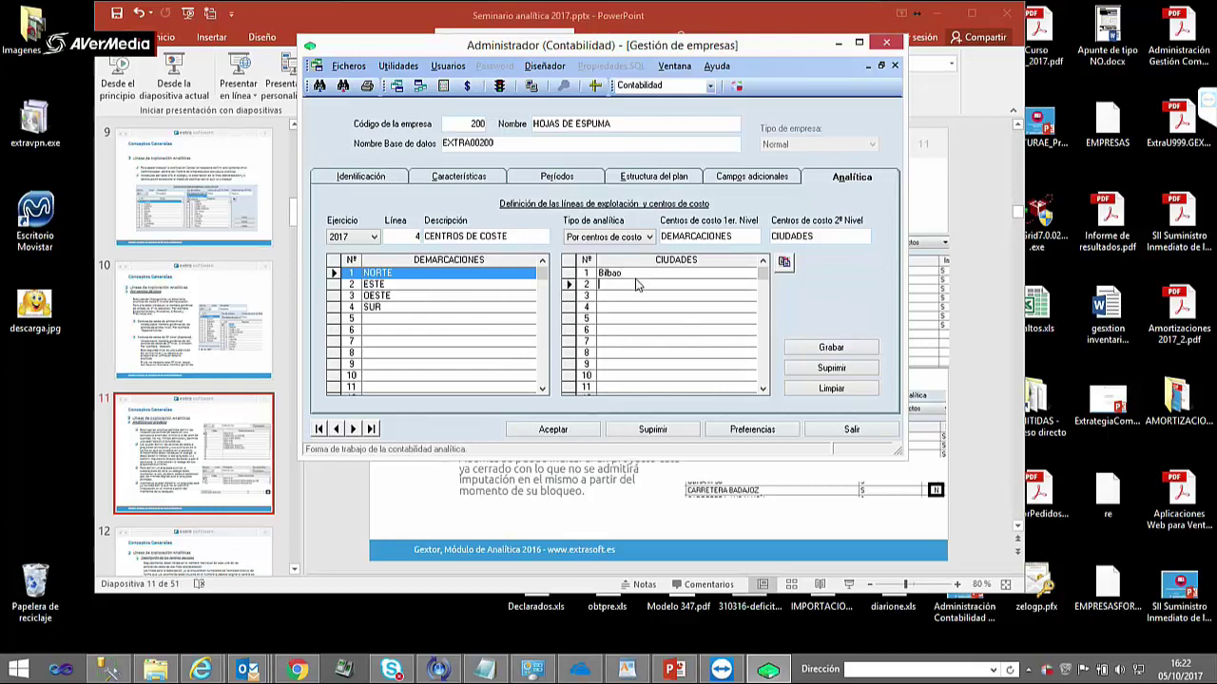
text(Oviedo)
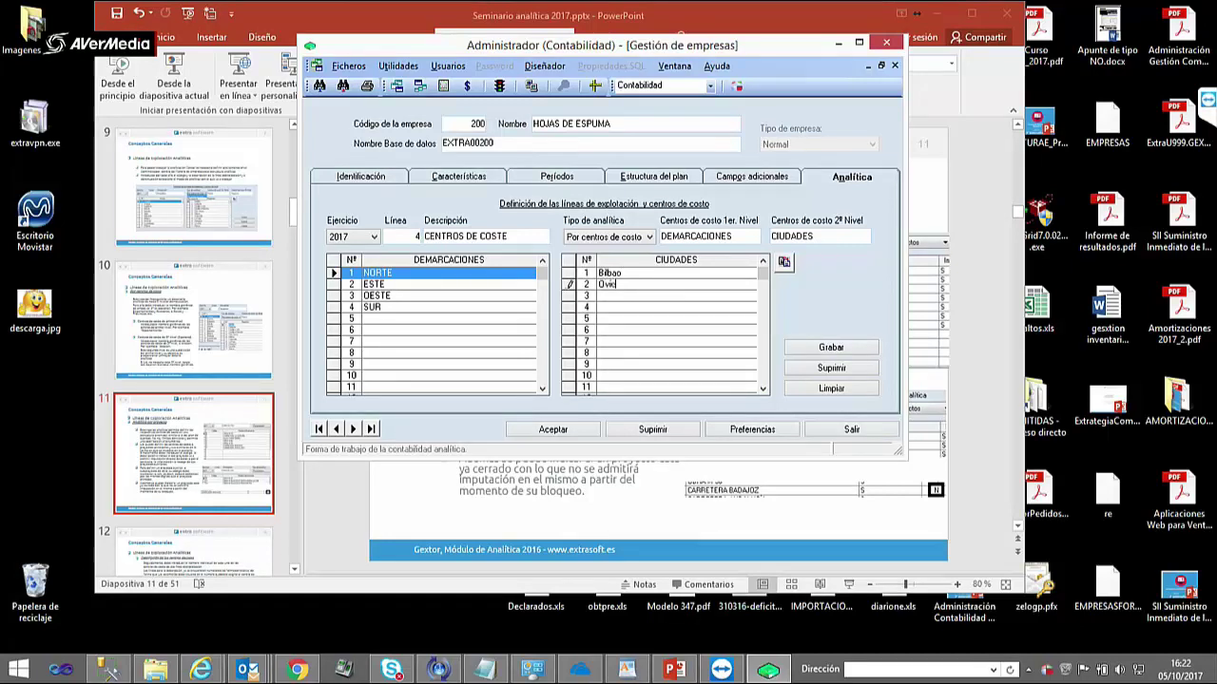
key(Return)
text(Santander)
key(Return)
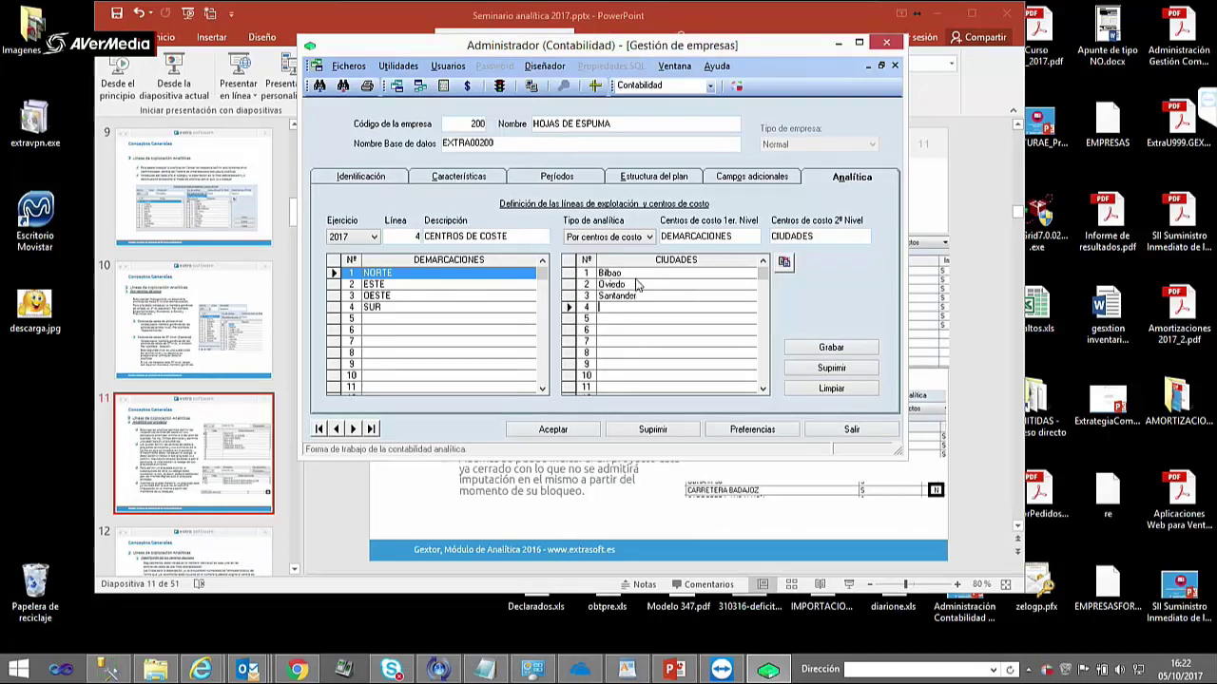
text(La Coruña)
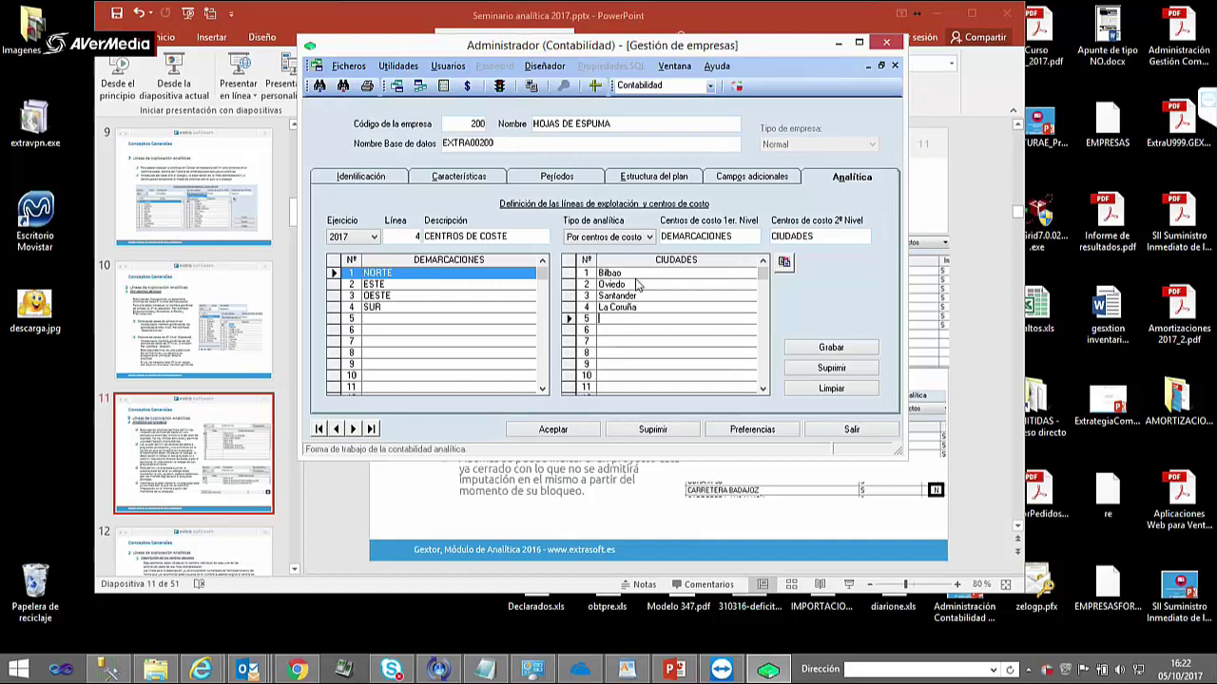
- Enter the cities Valencia, Alicante, Castellón, Barcelona and Tarragona for the ESTE demarcation
click(338, 286)
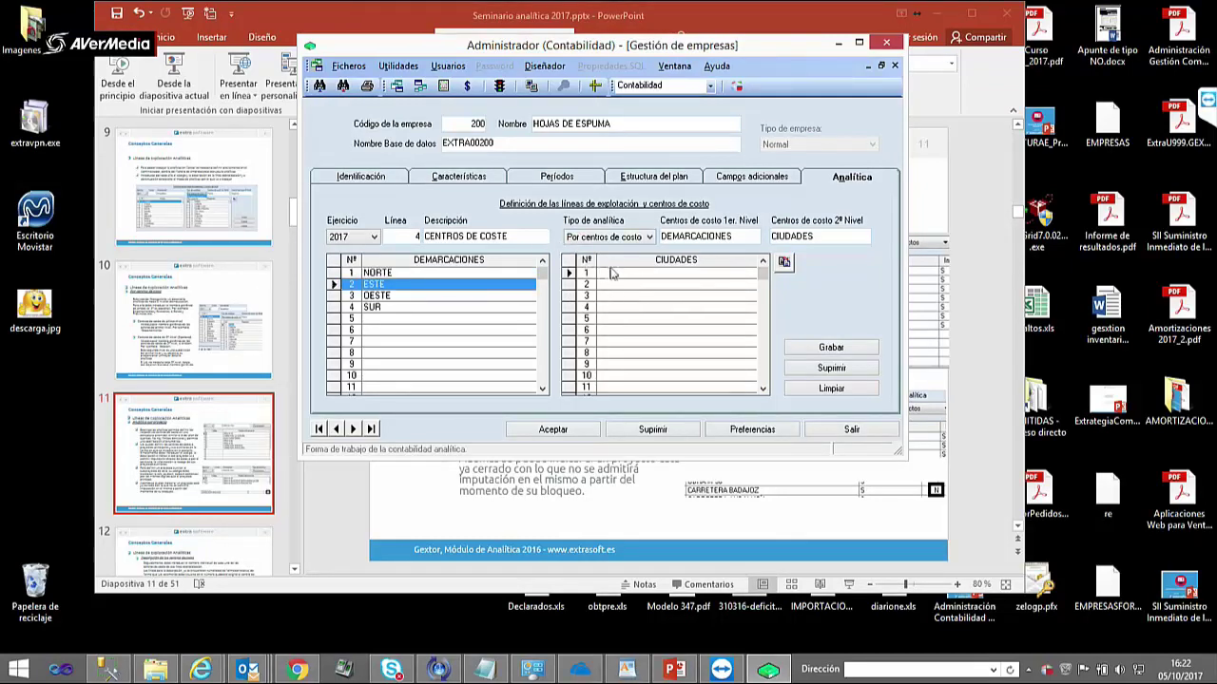
text(Valenc)
text(Alicante)
key(Return)
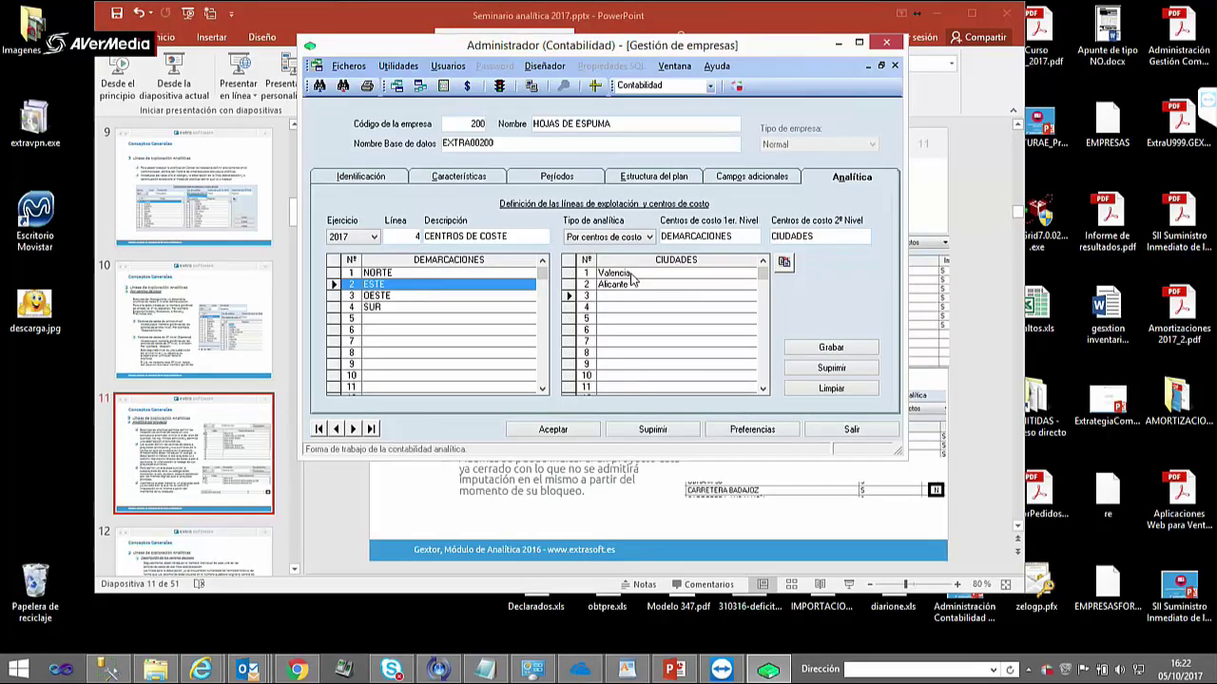
text(Castellón)
key(Return)
text(Ba)
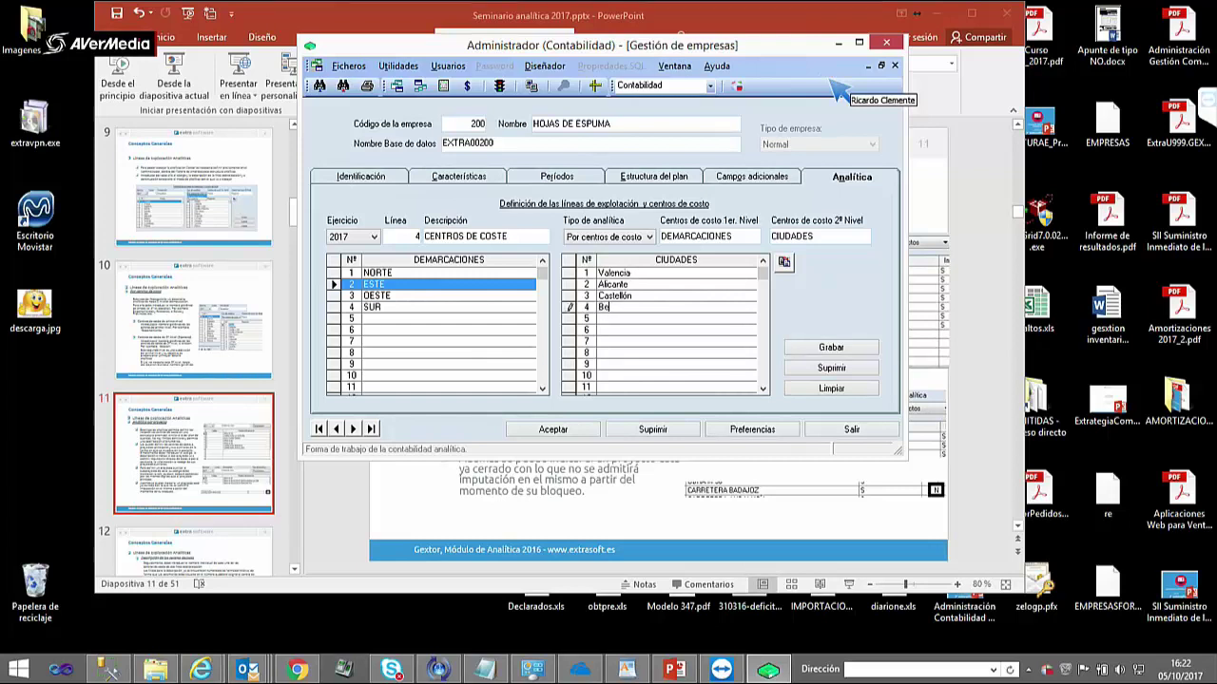
text(rcelona)
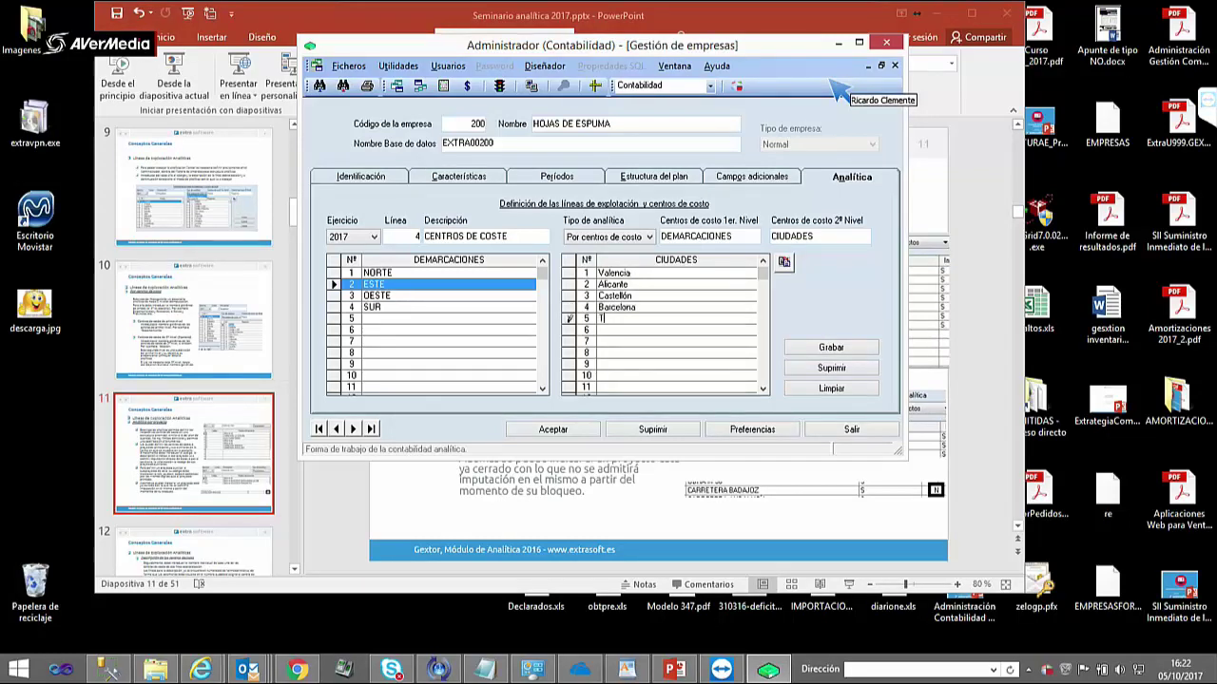
key(Return)
text(Tarragona)
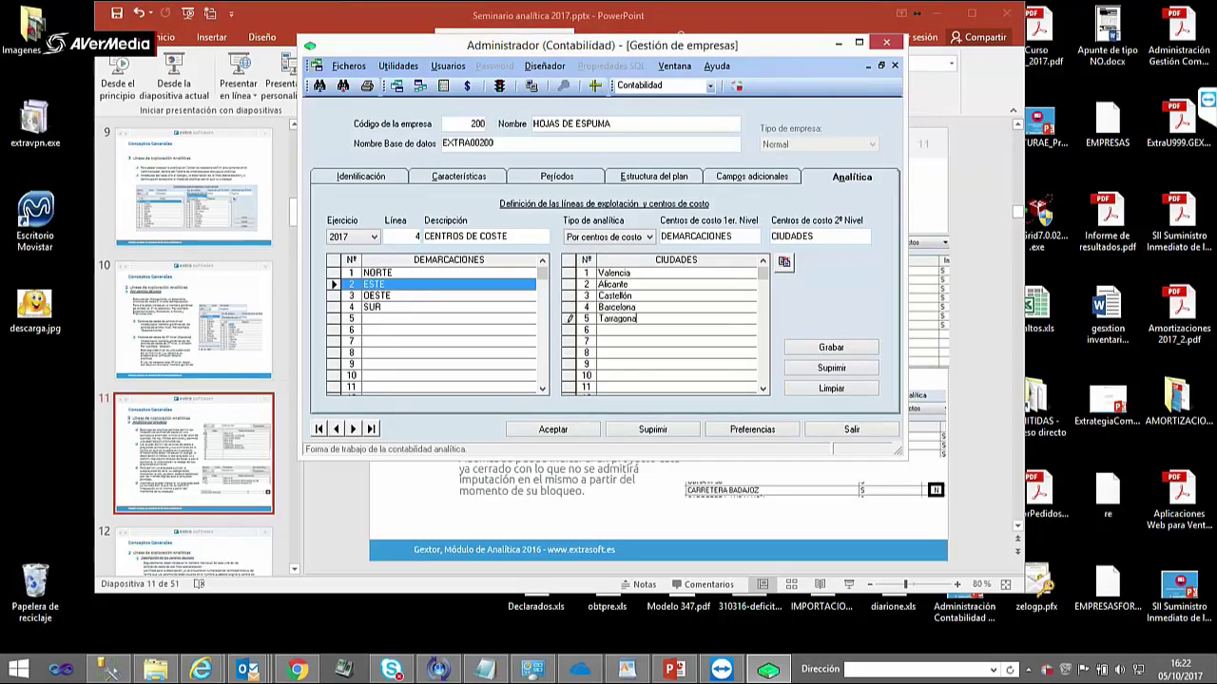
- Enter the cities Leon, Salamanca, Cáceres and Badajoz for the OESTE demarcation
click(379, 296)
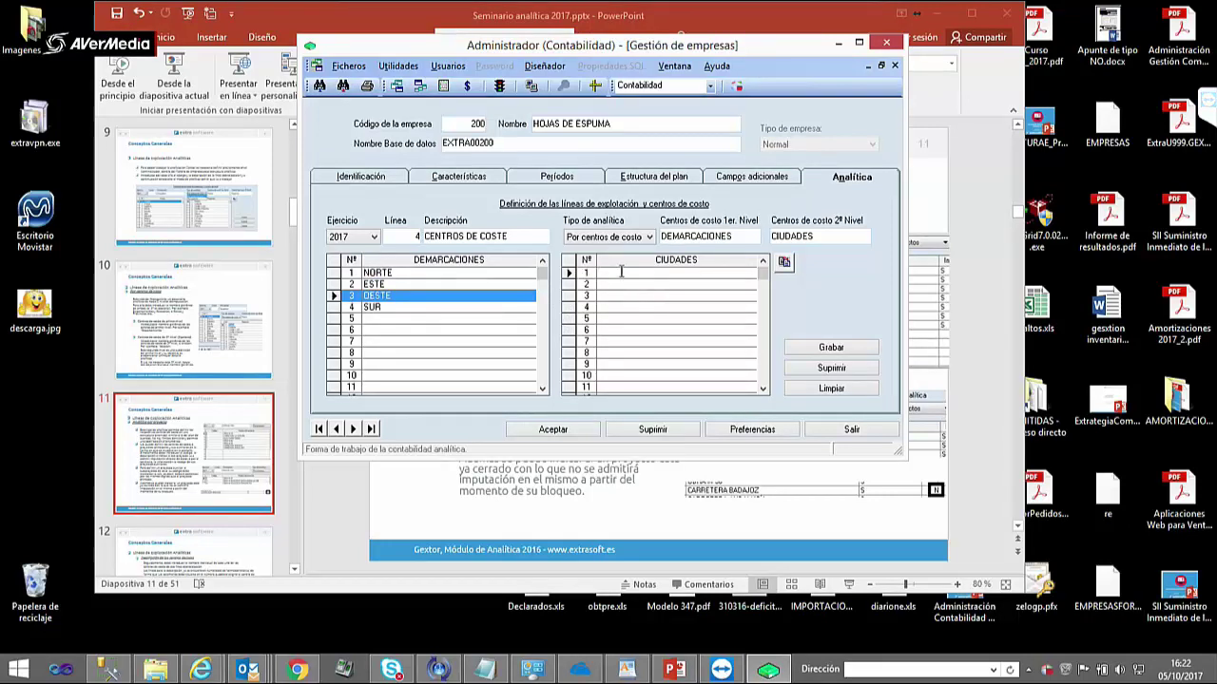
click(621, 273)
text(Leon)
key(Return)
text(Sala)
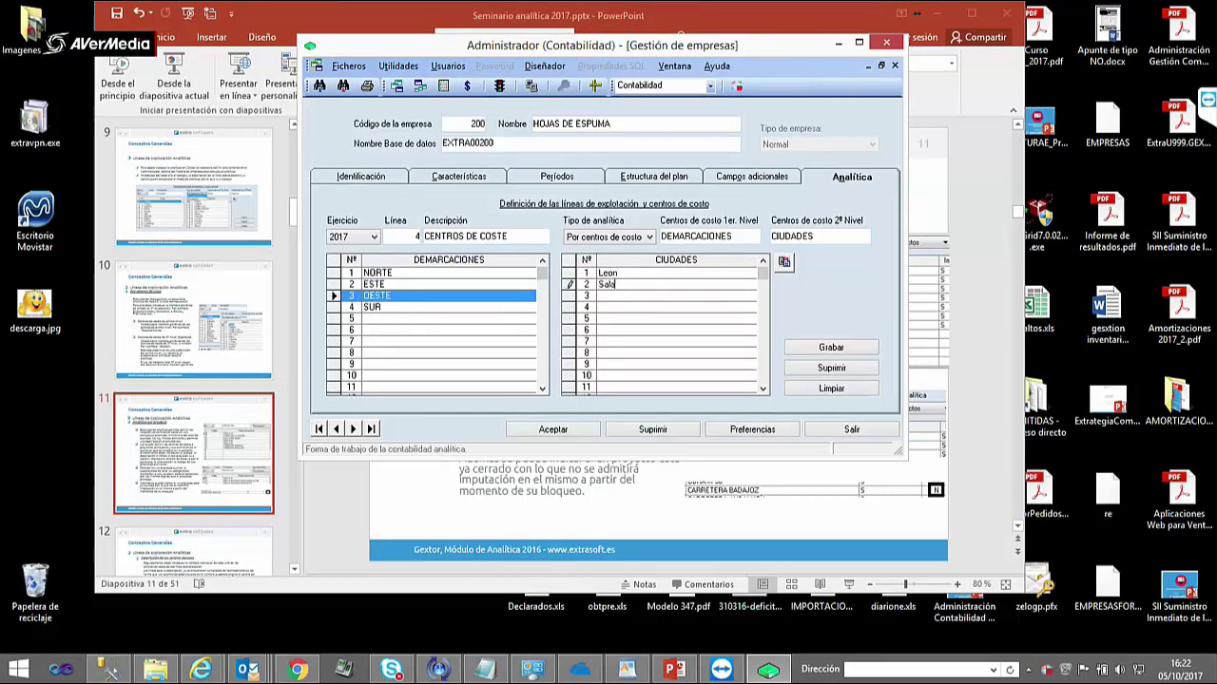
text(manca)
key(Return)
text(Cça)
key(BackSpace)
text(áceres)
key(Return)
text(Badajoz)
key(Return)
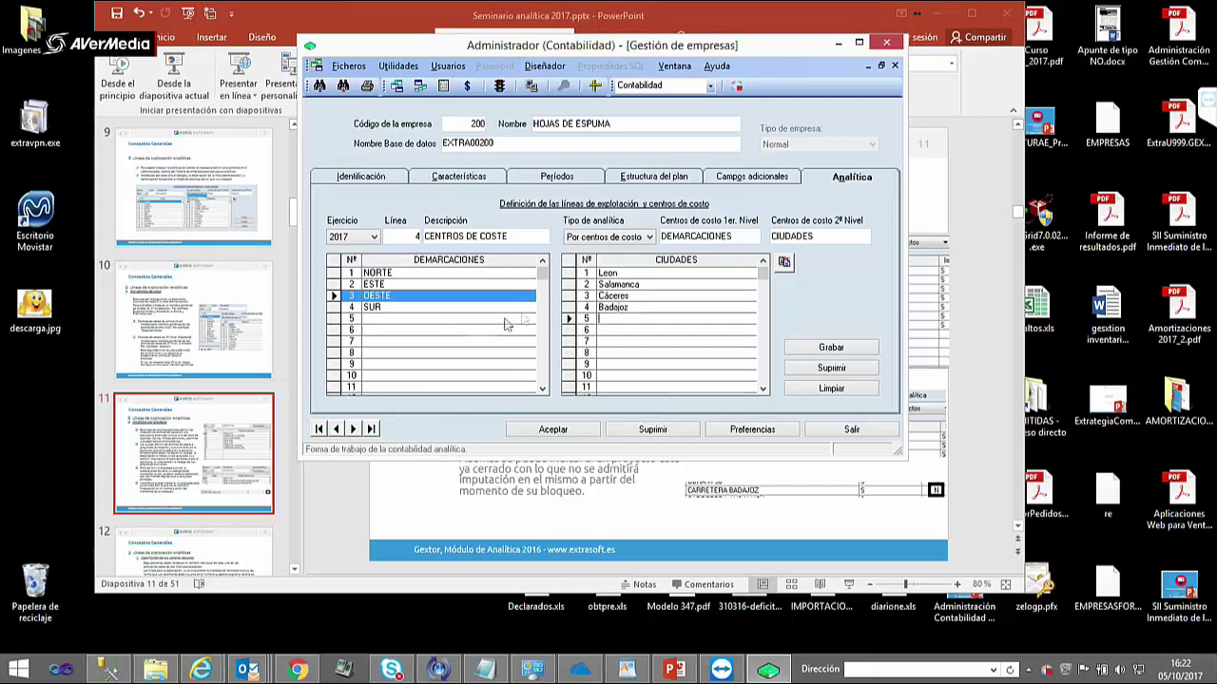
- Enter the cities Sevilla, Huelva, Córdoba, Málaga and Granada for the SUR demarcation
click(453, 307)
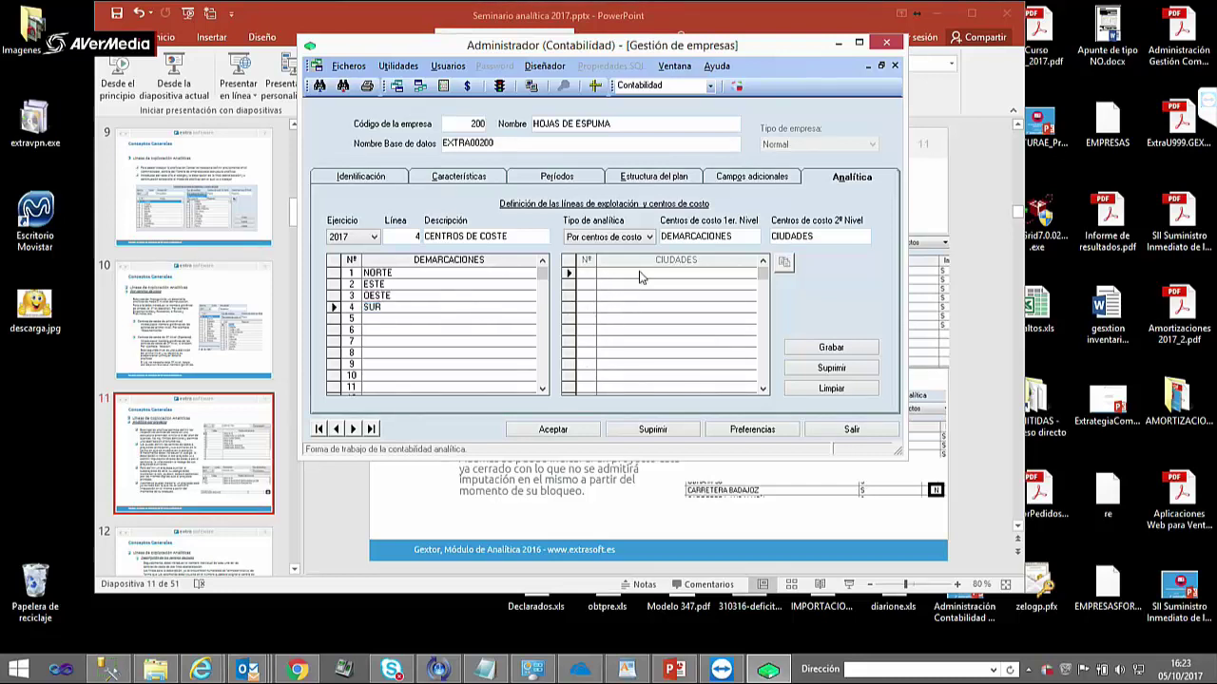
click(332, 306)
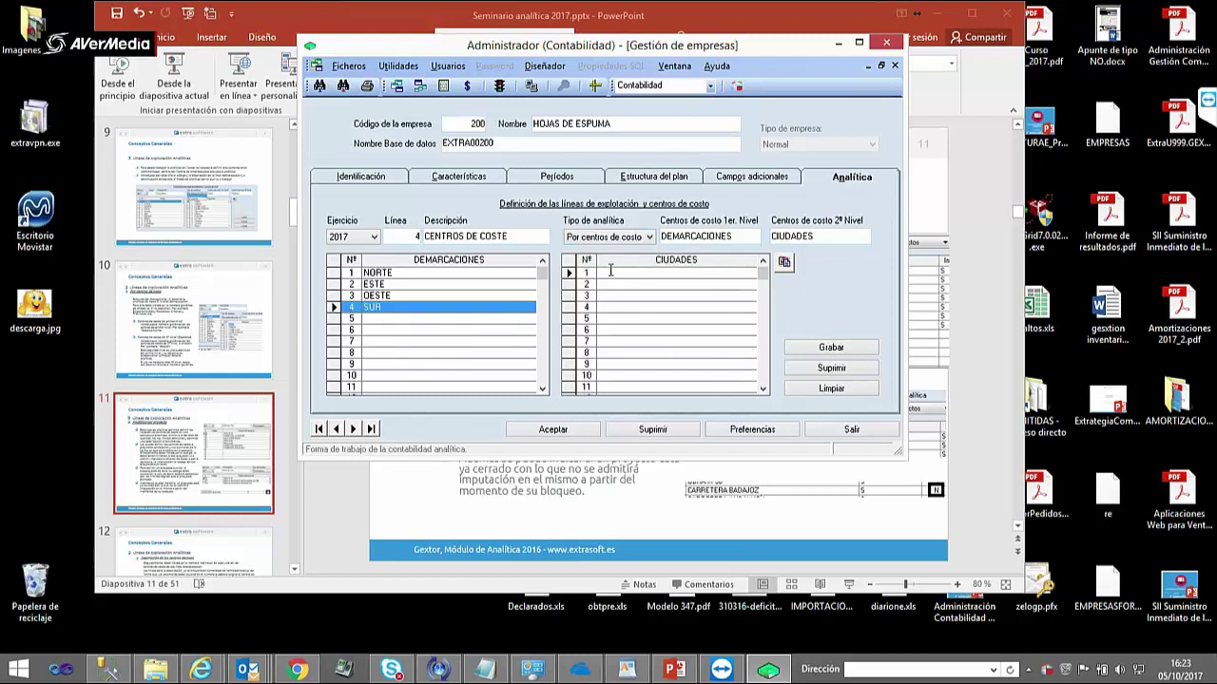
text(Sevilla)
key(Return)
text(Hu)
text(C)
text(órdoba)
key(Return)
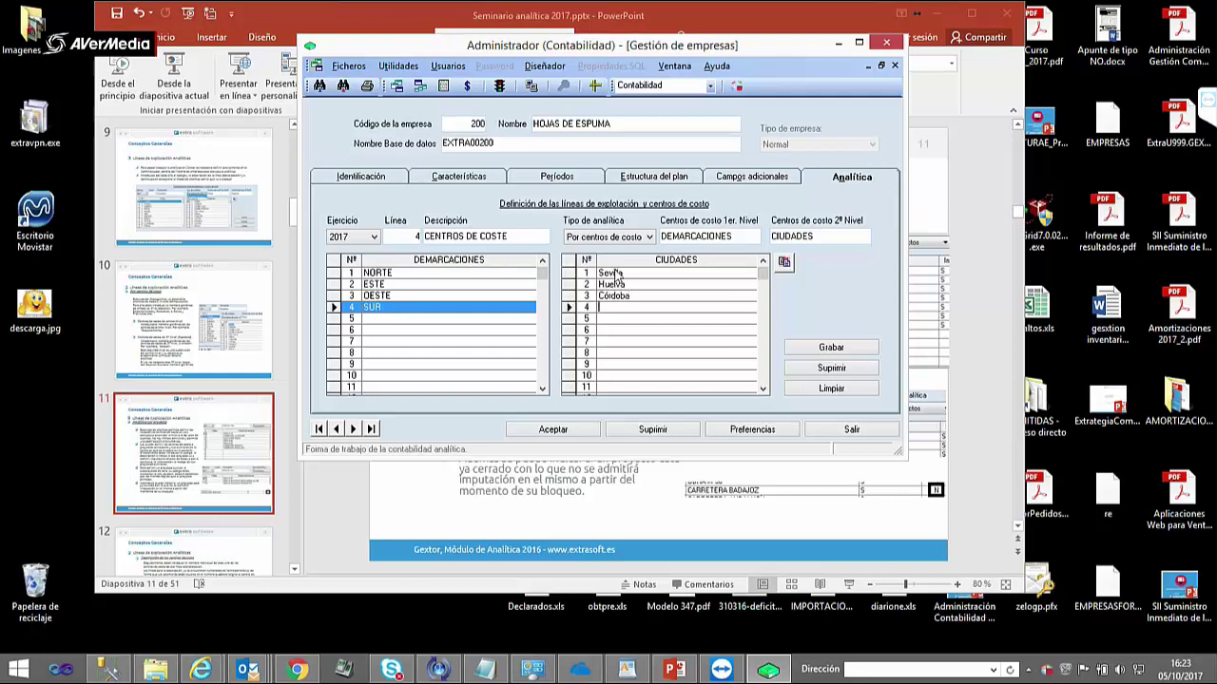
text(Málaga)
key(Return)
text(G)
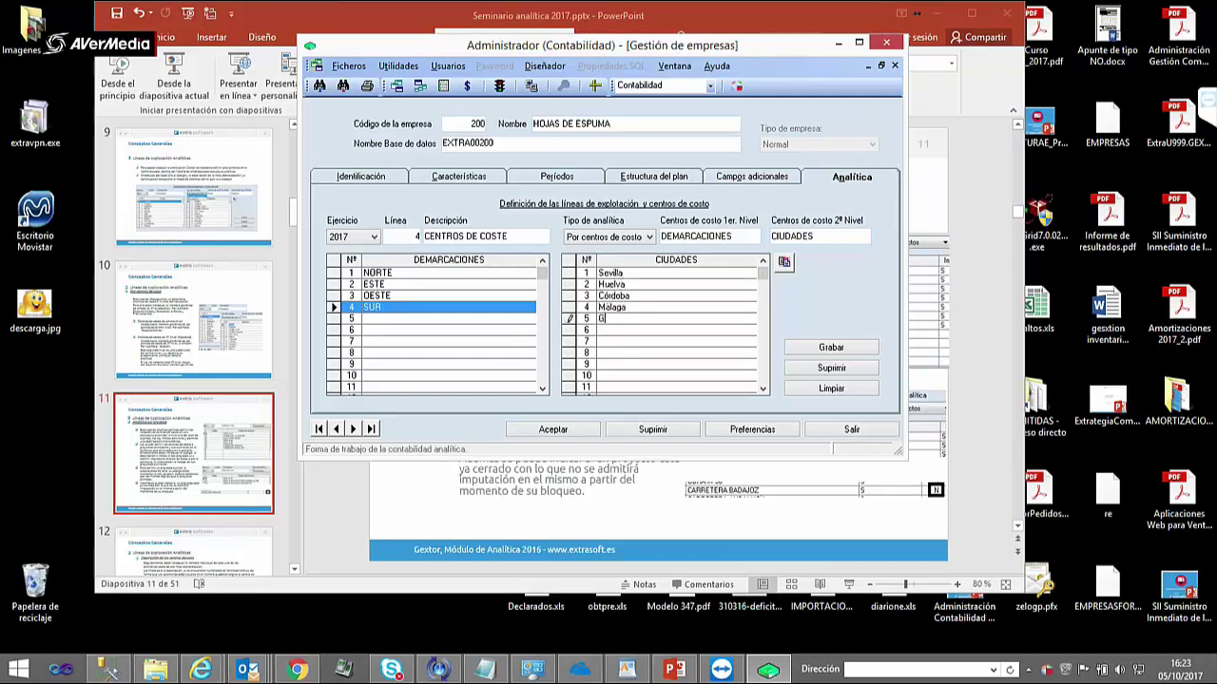
text(ranada)
key(Return)
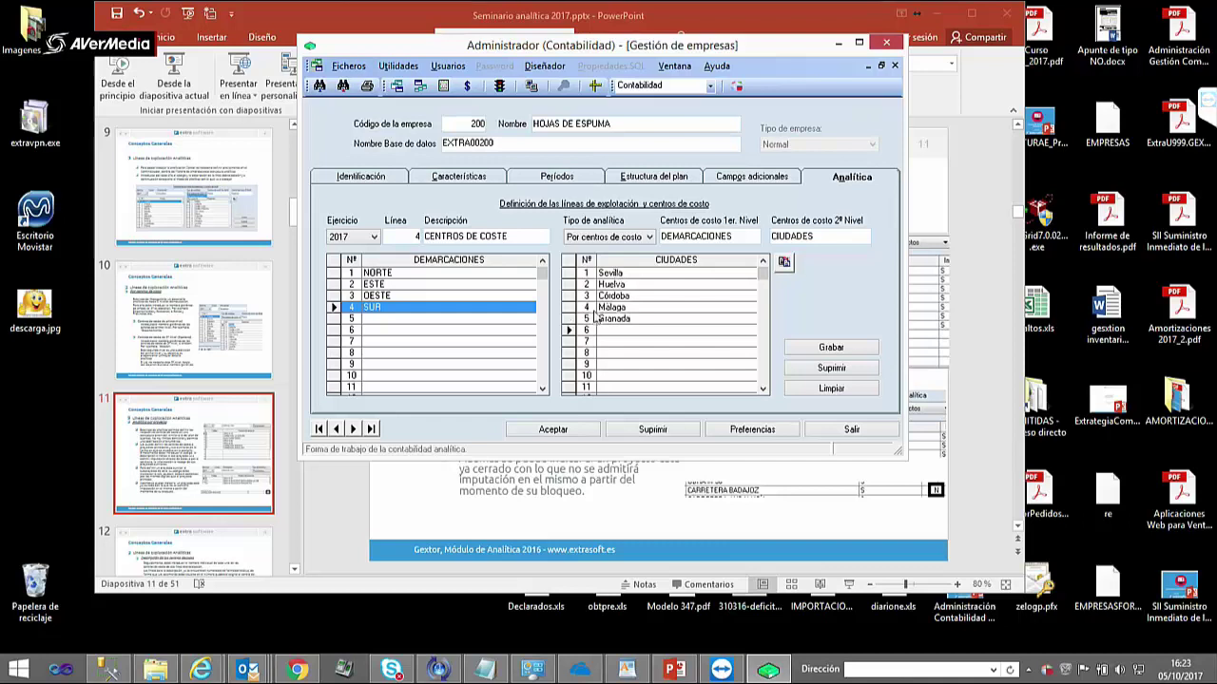
- Correct the spelling of Málaga in the SUR city list and save exploitation line 4
click(608, 307)
key(Down)
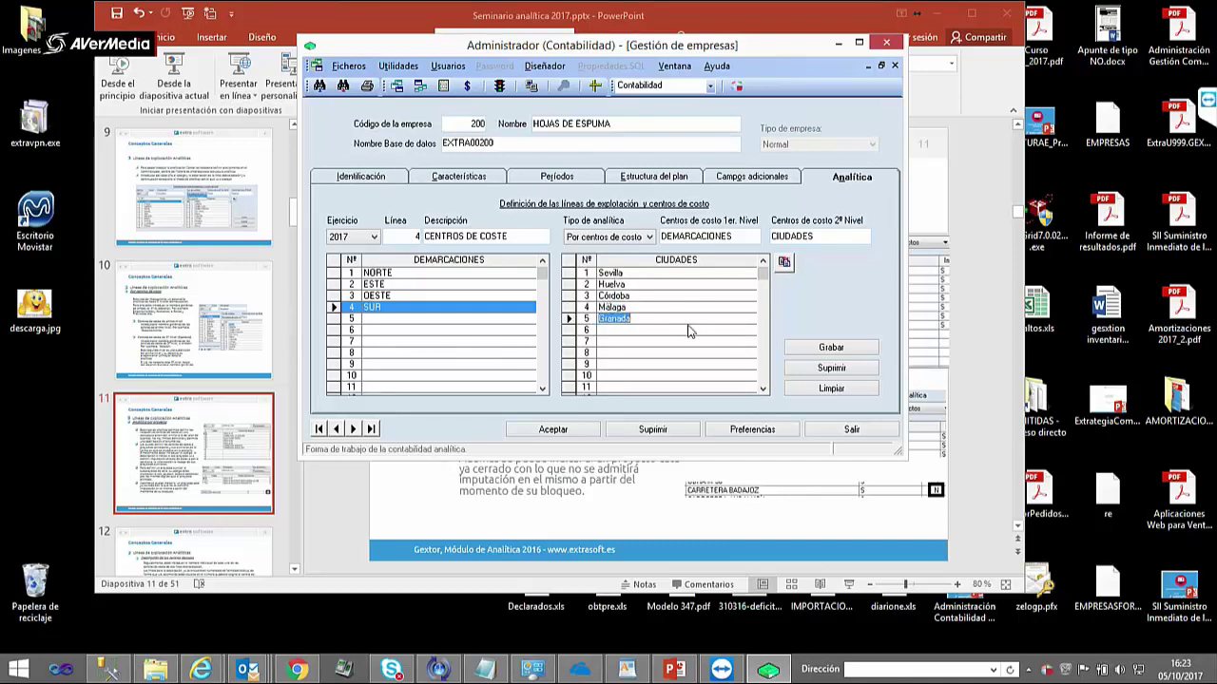
click(608, 307)
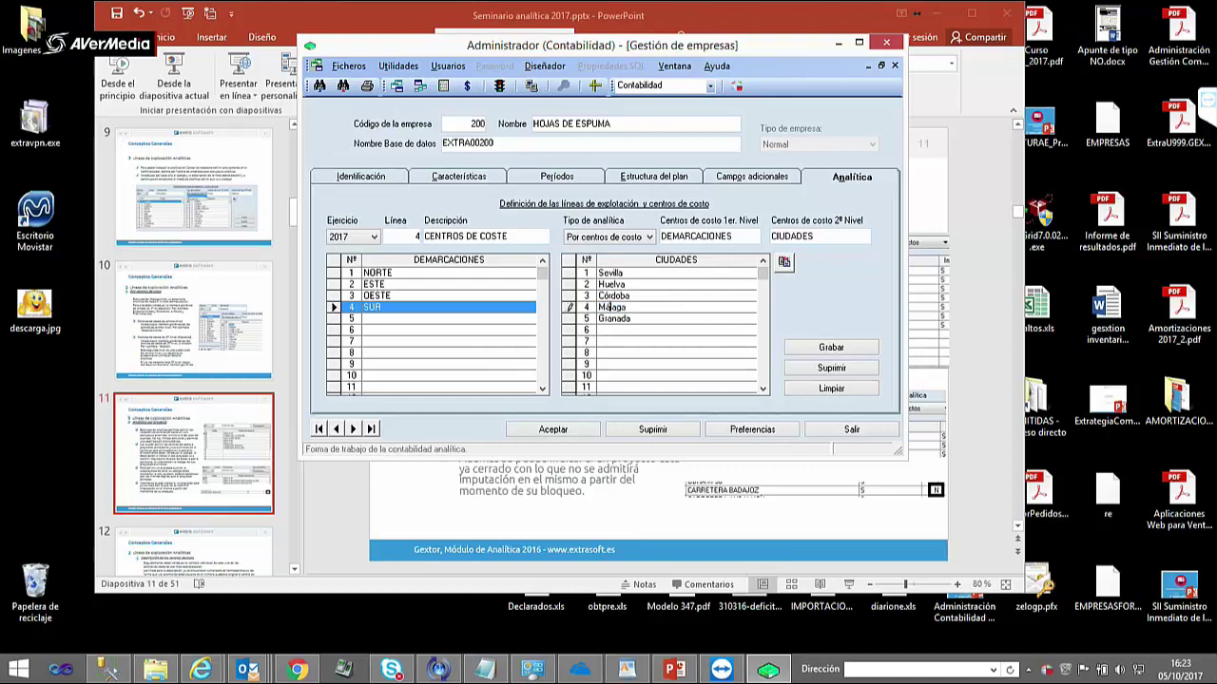
click(647, 319)
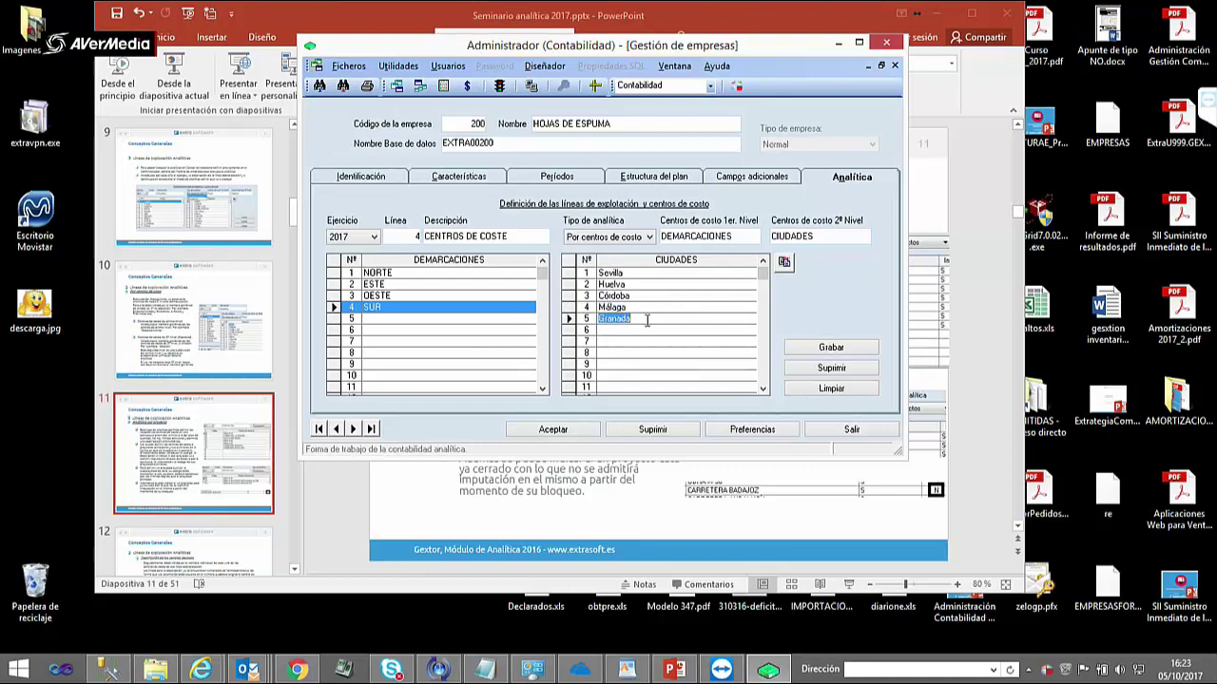
click(819, 352)
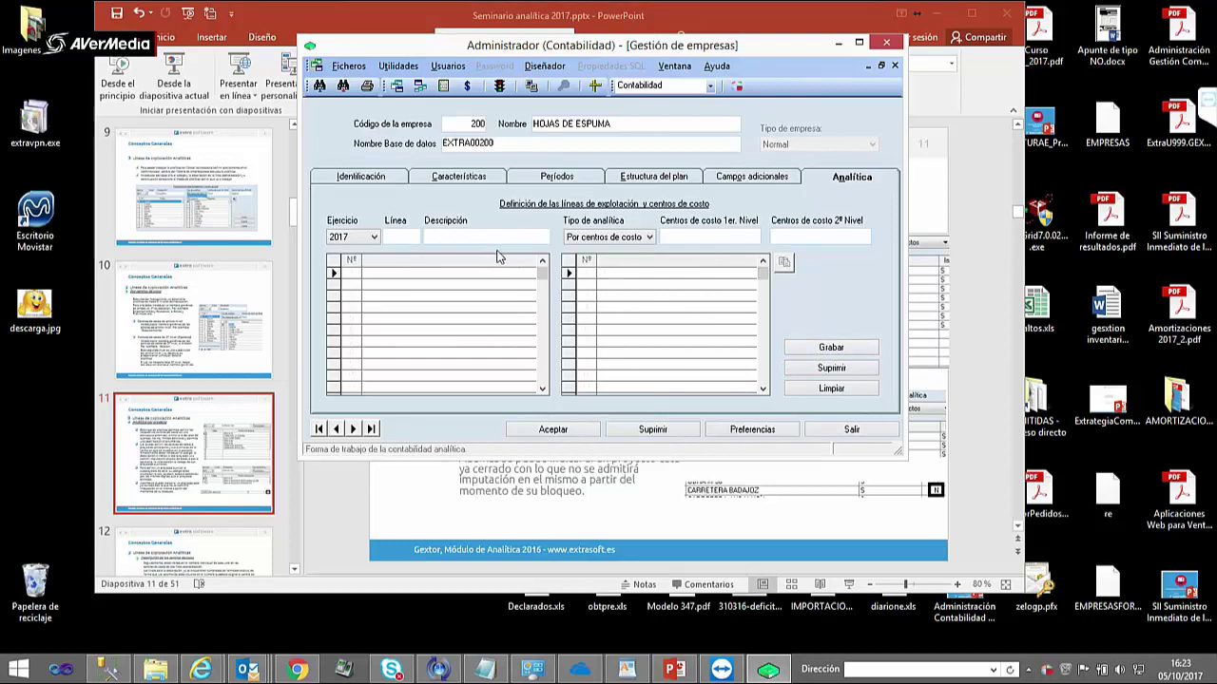
- Reload exploitation line 4, go through its demarcations and save the line again
text(4)
key(Tab)
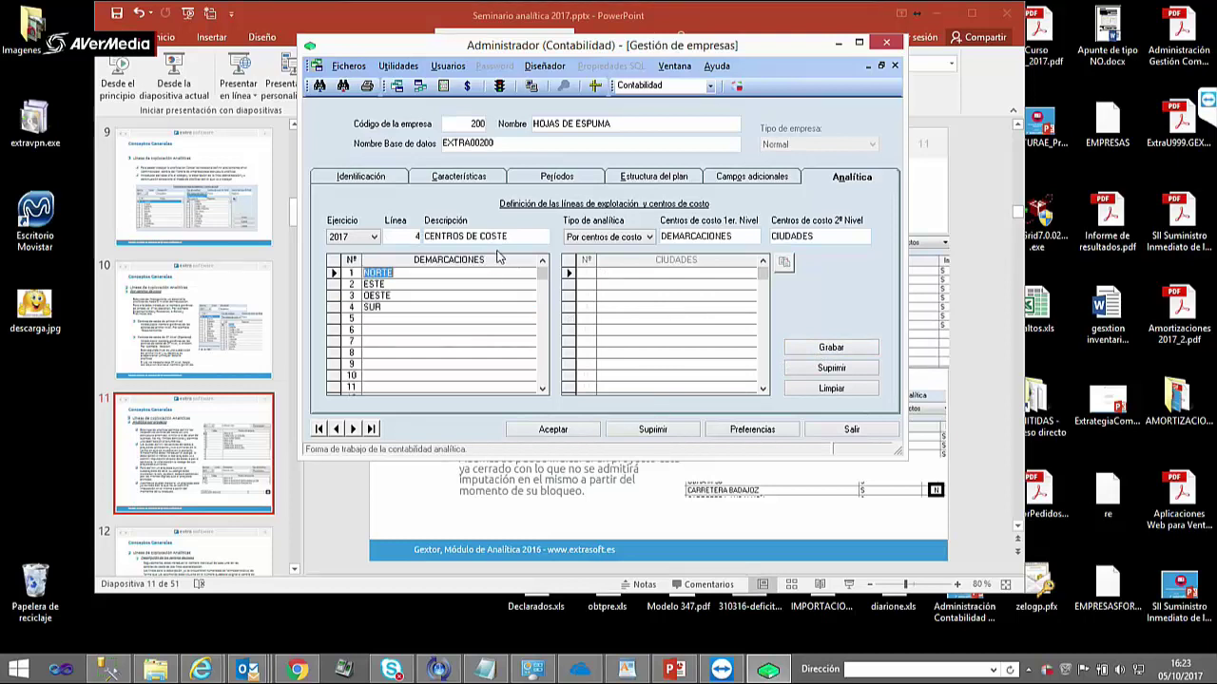
click(332, 273)
key(Down)
key(Down)
key(Down)
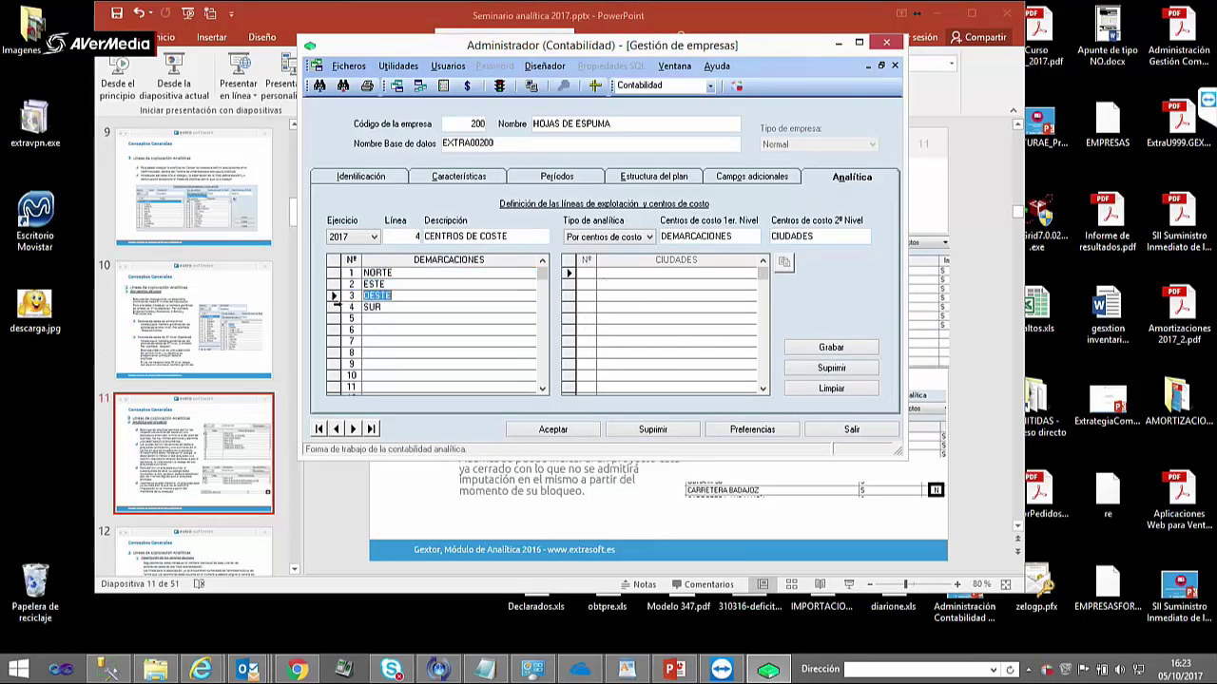
click(333, 272)
click(404, 284)
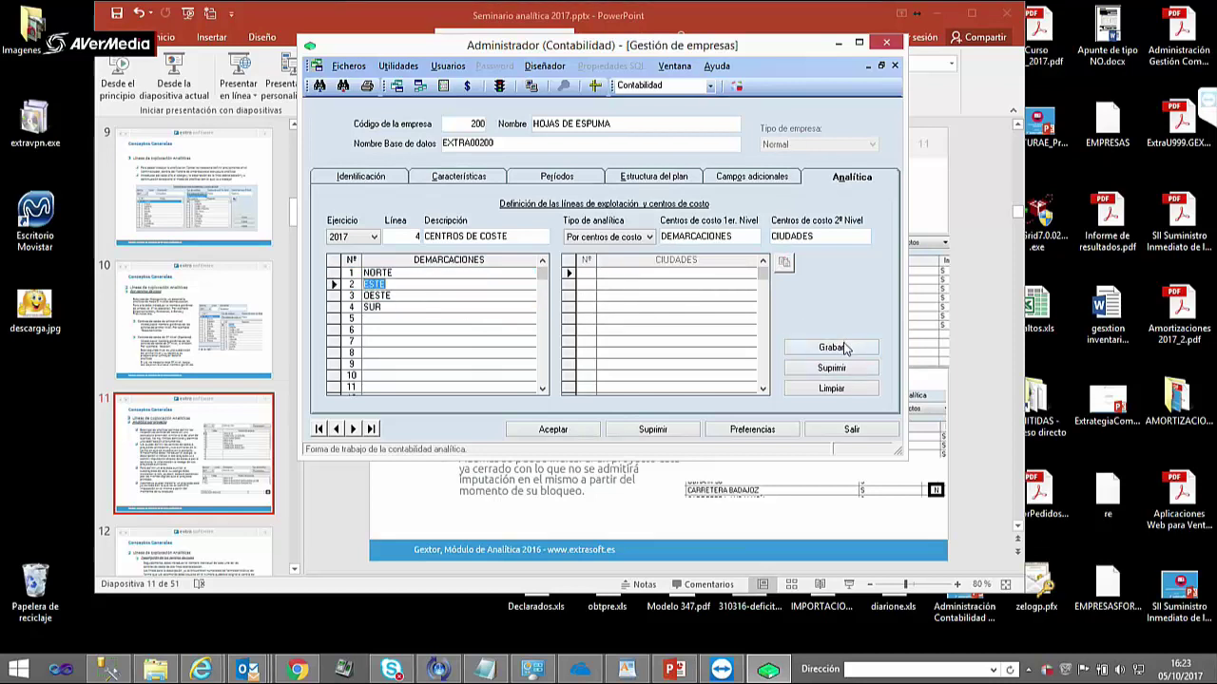
click(845, 350)
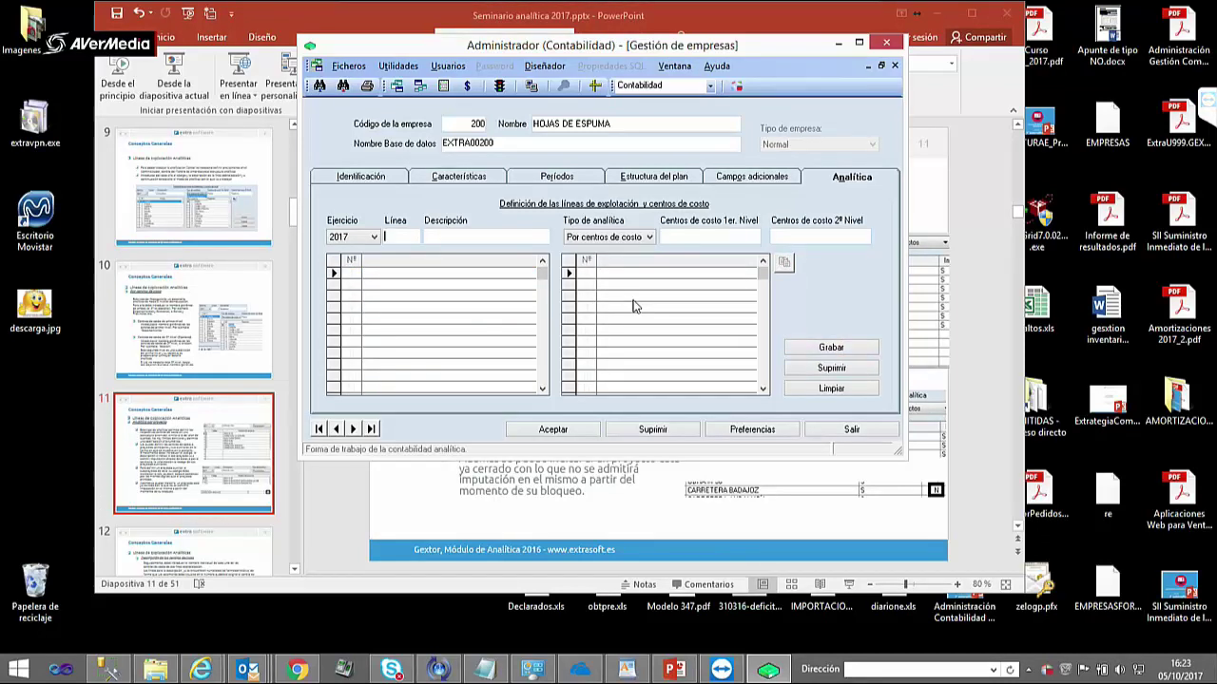
- Display the 2017 definitions of exploitation lines 4, 2 and 3 one after another
click(398, 238)
text(4)
key(Return)
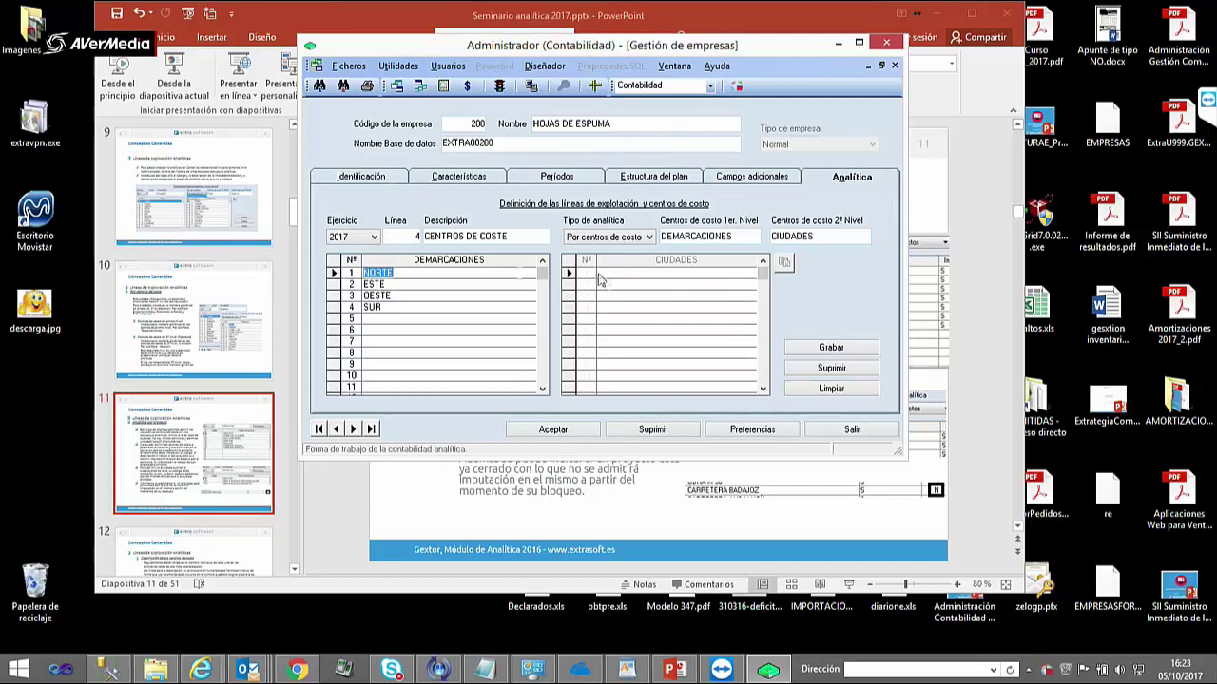
click(412, 237)
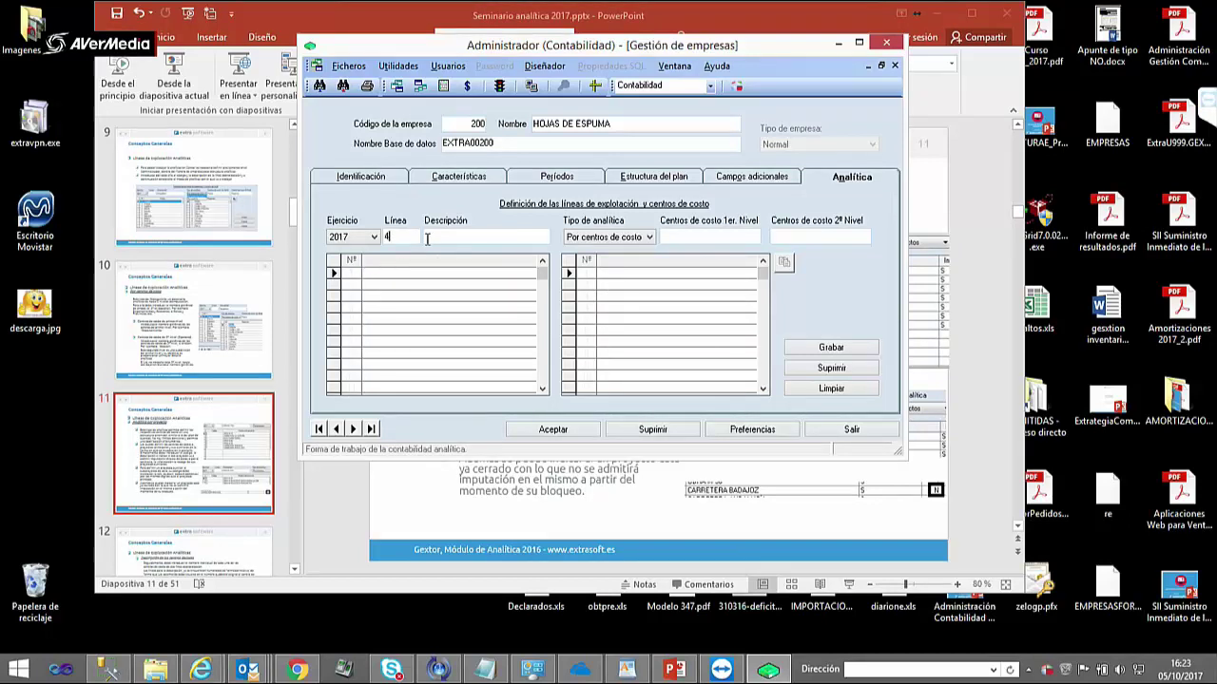
key(BackSpace)
text(2)
key(Return)
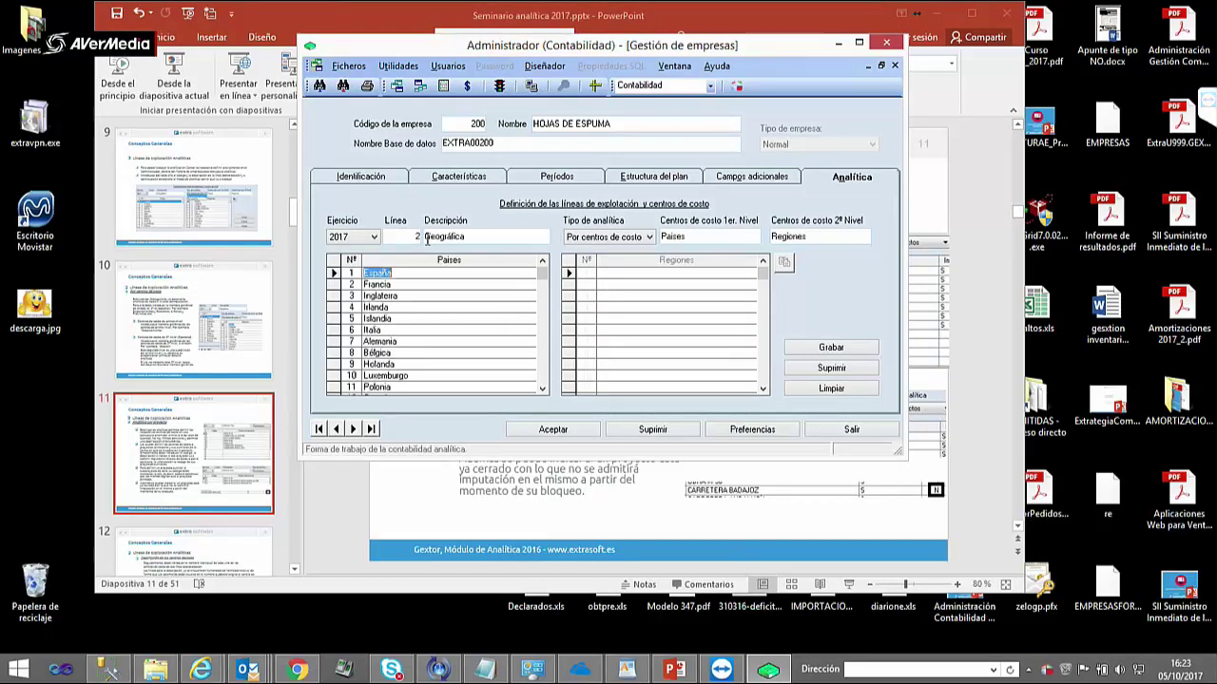
click(414, 237)
key(BackSpace)
text(3)
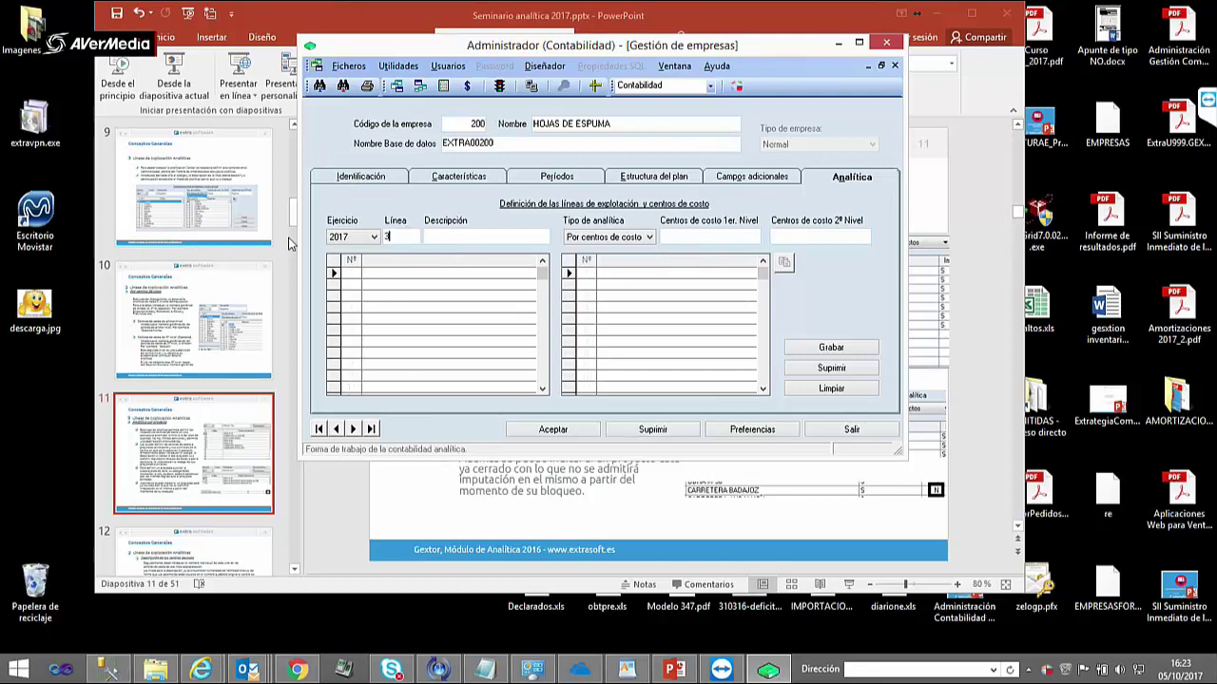
key(Return)
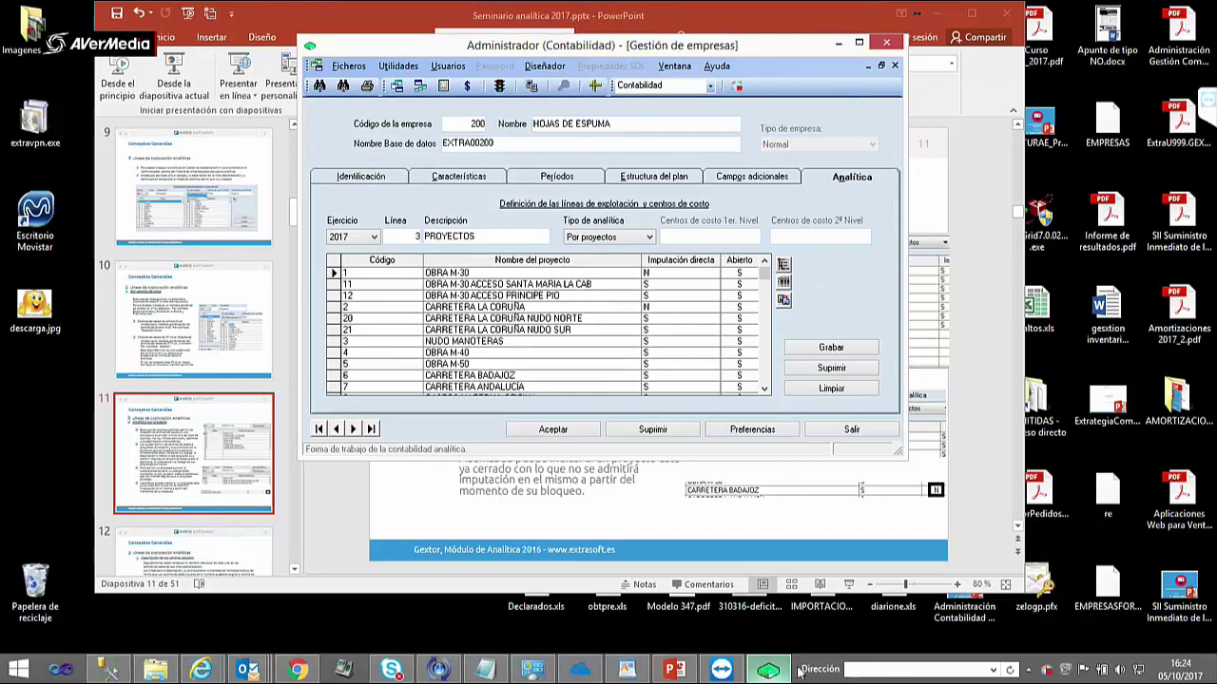
- Open the Contabilidad module from the Gextor launcher
double_click(1046, 670)
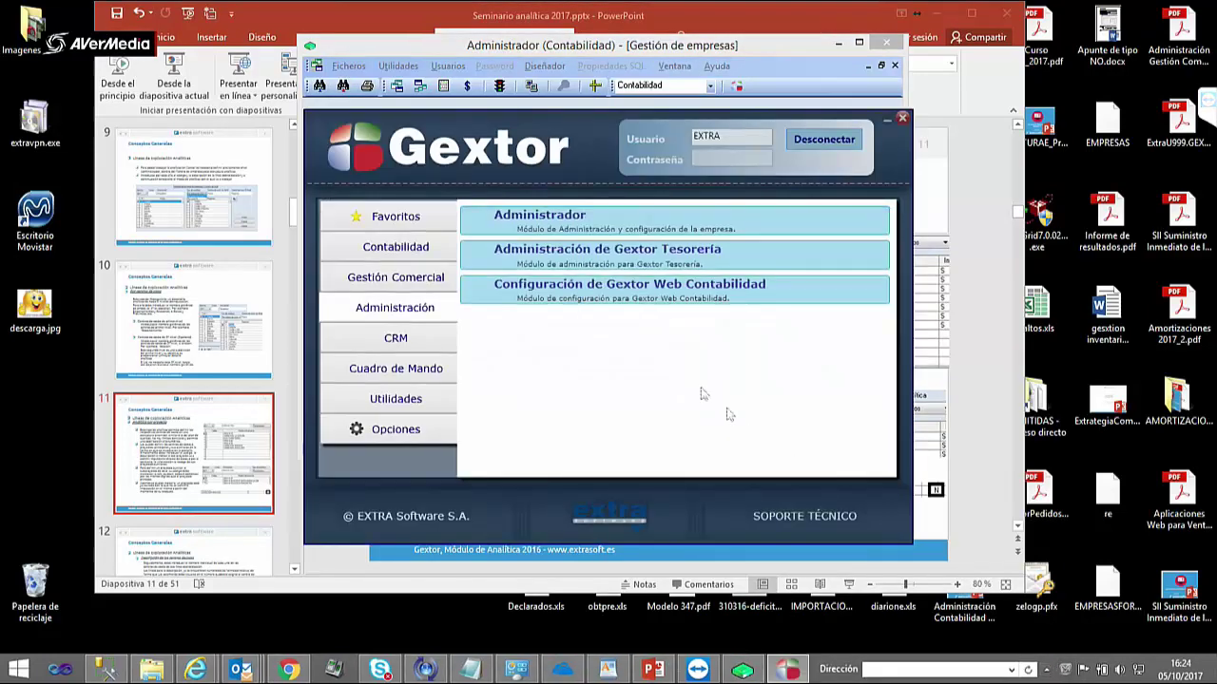
click(401, 253)
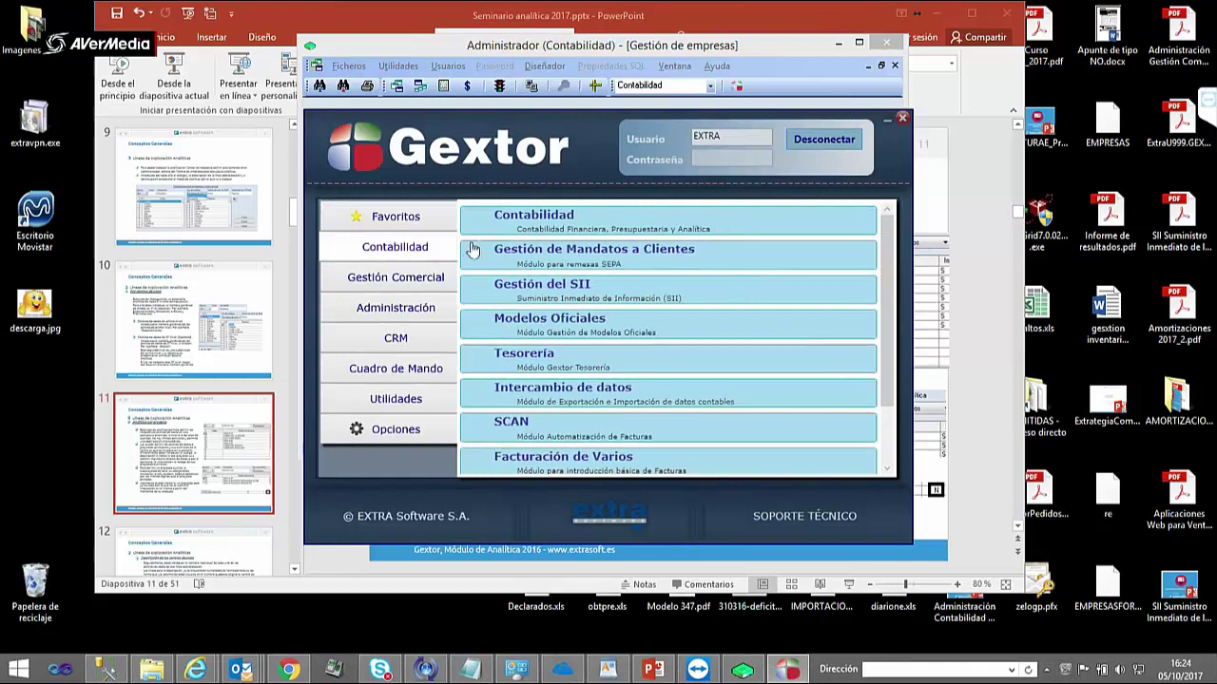
click(555, 235)
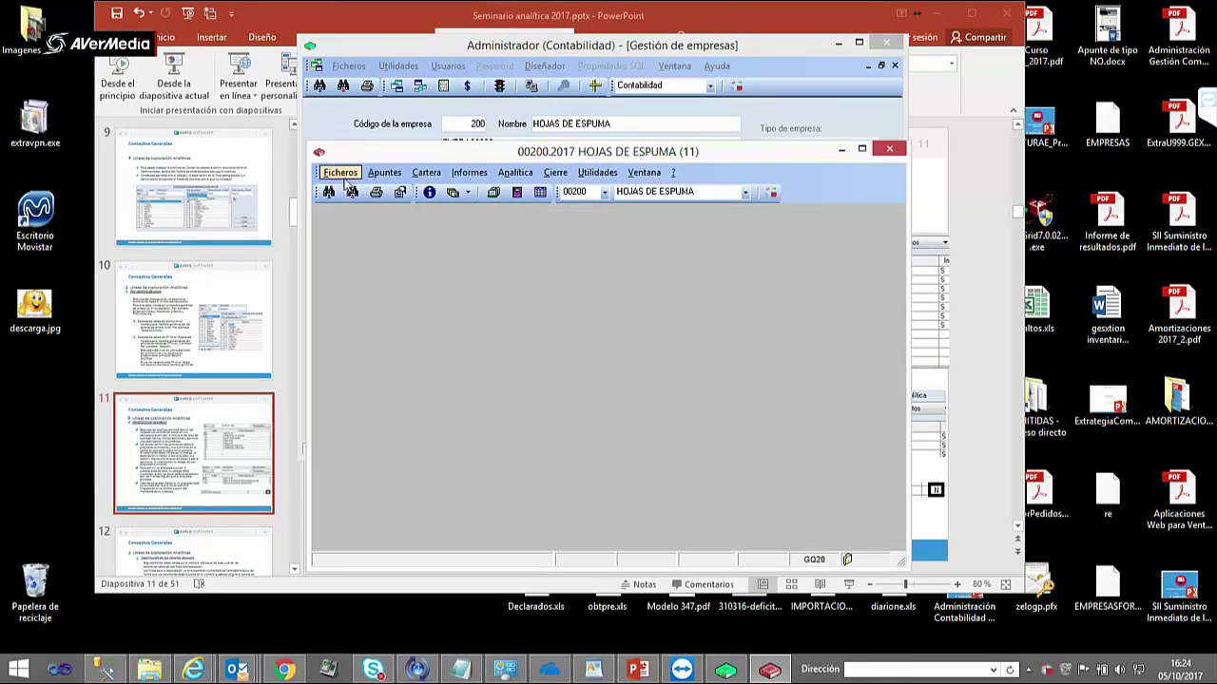
- Open the Maestro de Cuentas, look up the accounts starting with 40 and close the lookup
click(345, 179)
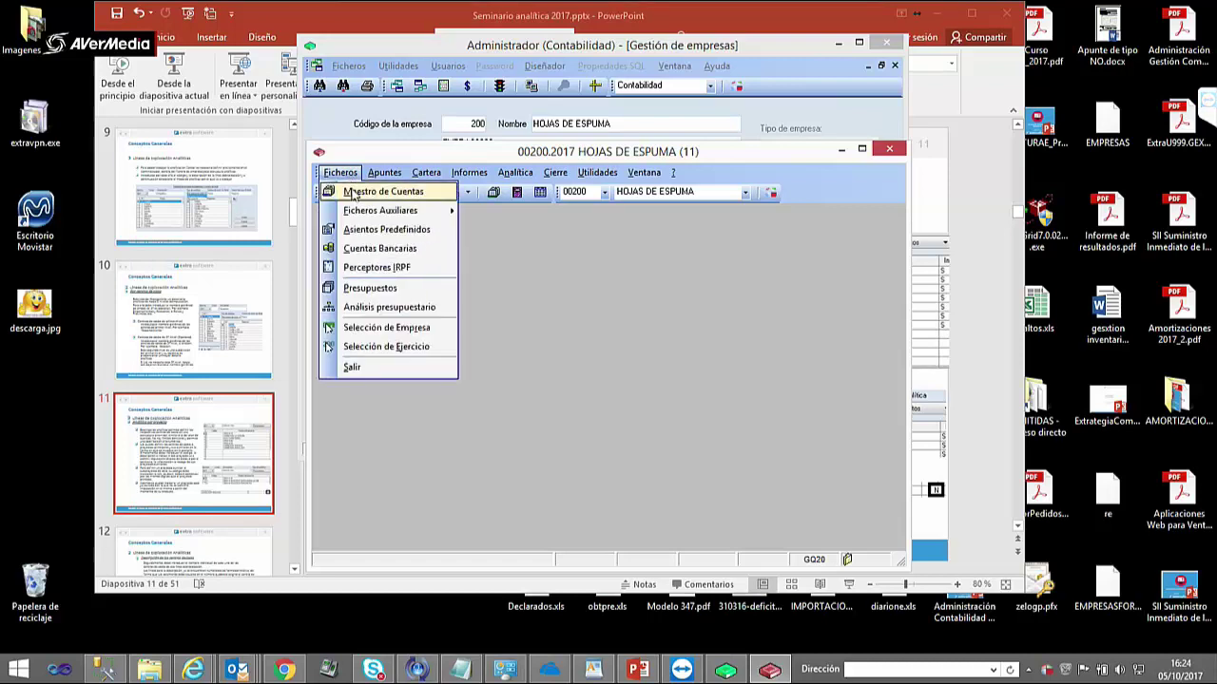
click(353, 194)
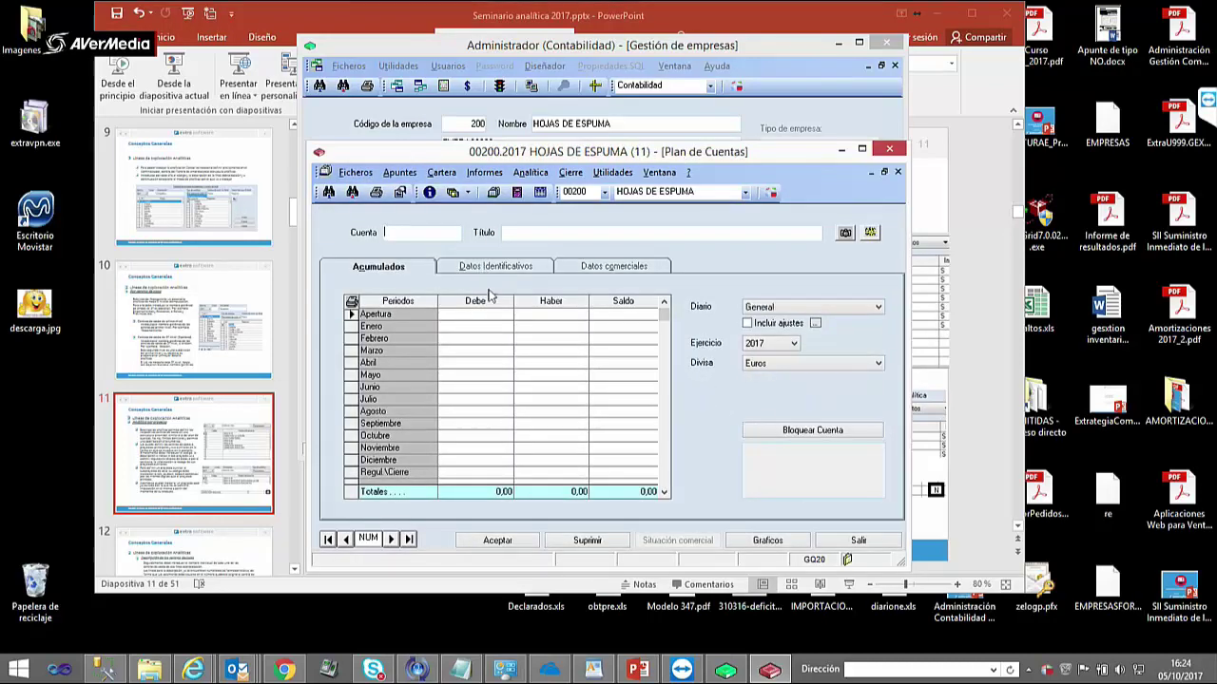
text(40)
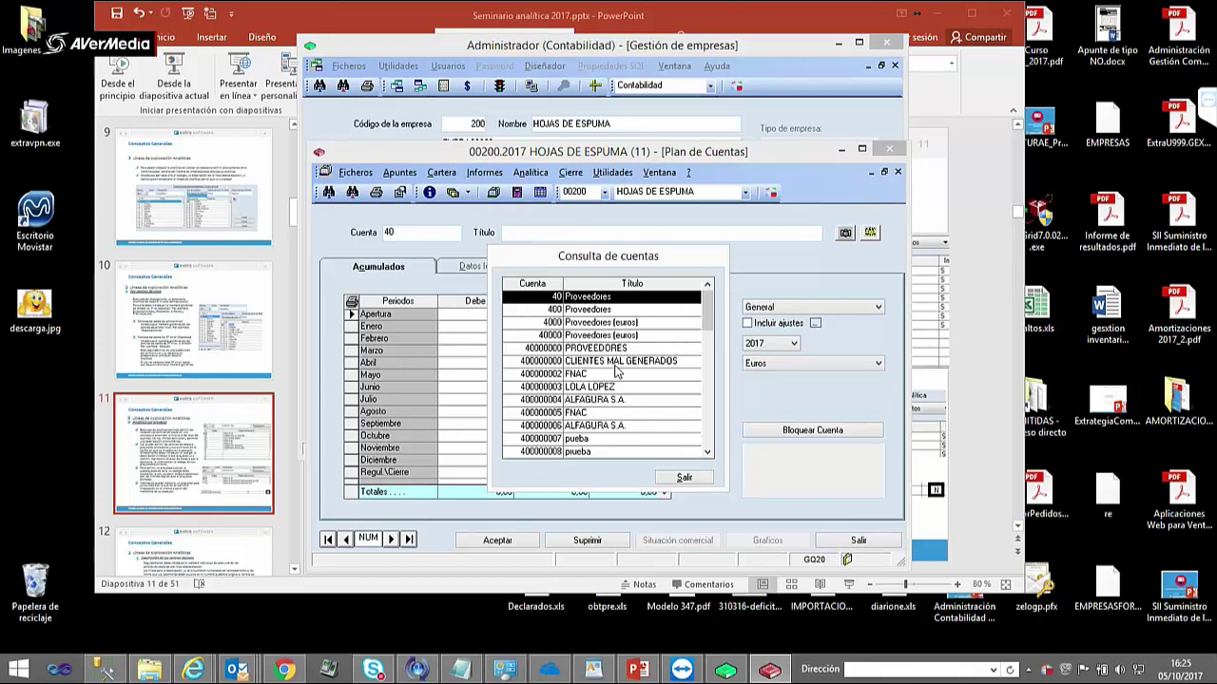
click(693, 483)
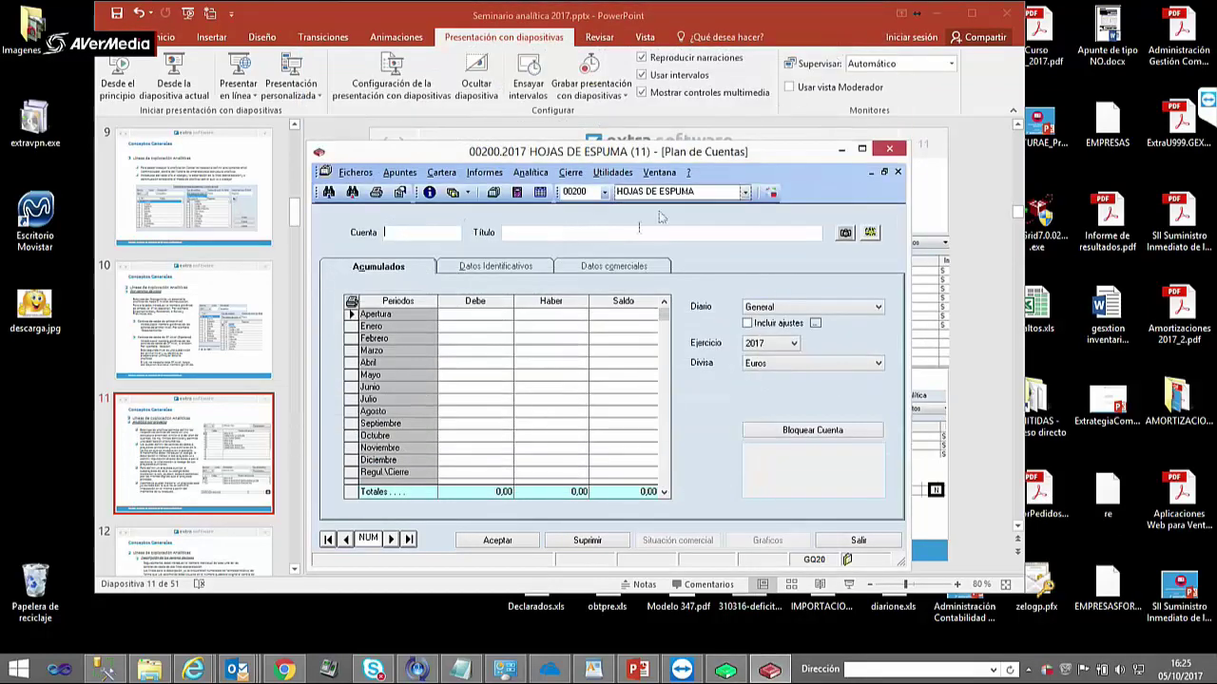
- Return to the company management window and look through the full project list of line 3 PROYECTOS
click(726, 671)
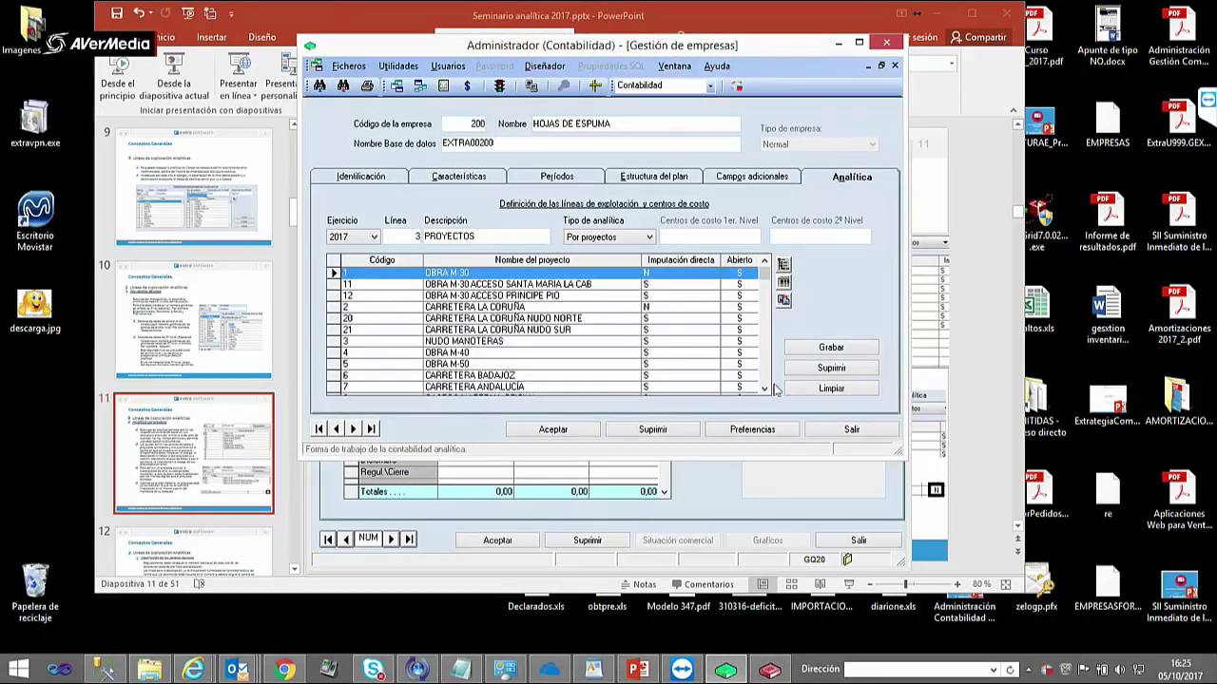
click(764, 389)
click(767, 390)
click(767, 389)
click(767, 390)
click(766, 389)
click(766, 390)
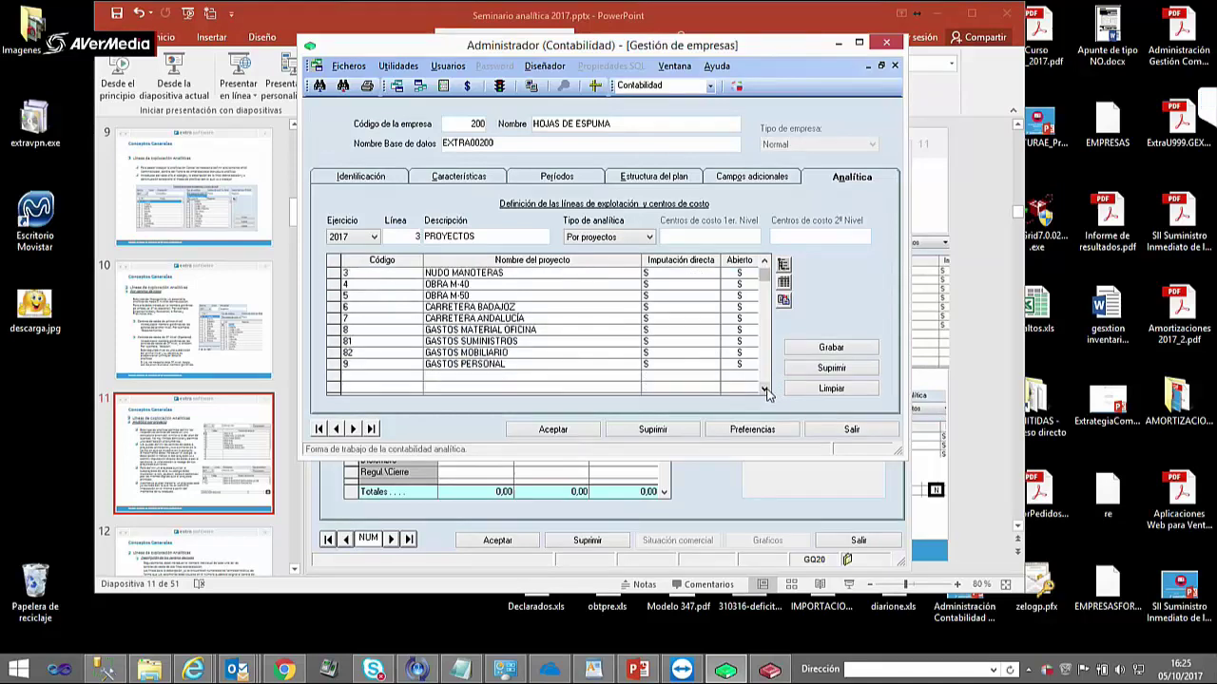
click(763, 262)
click(764, 261)
click(763, 262)
click(763, 261)
click(763, 262)
click(764, 261)
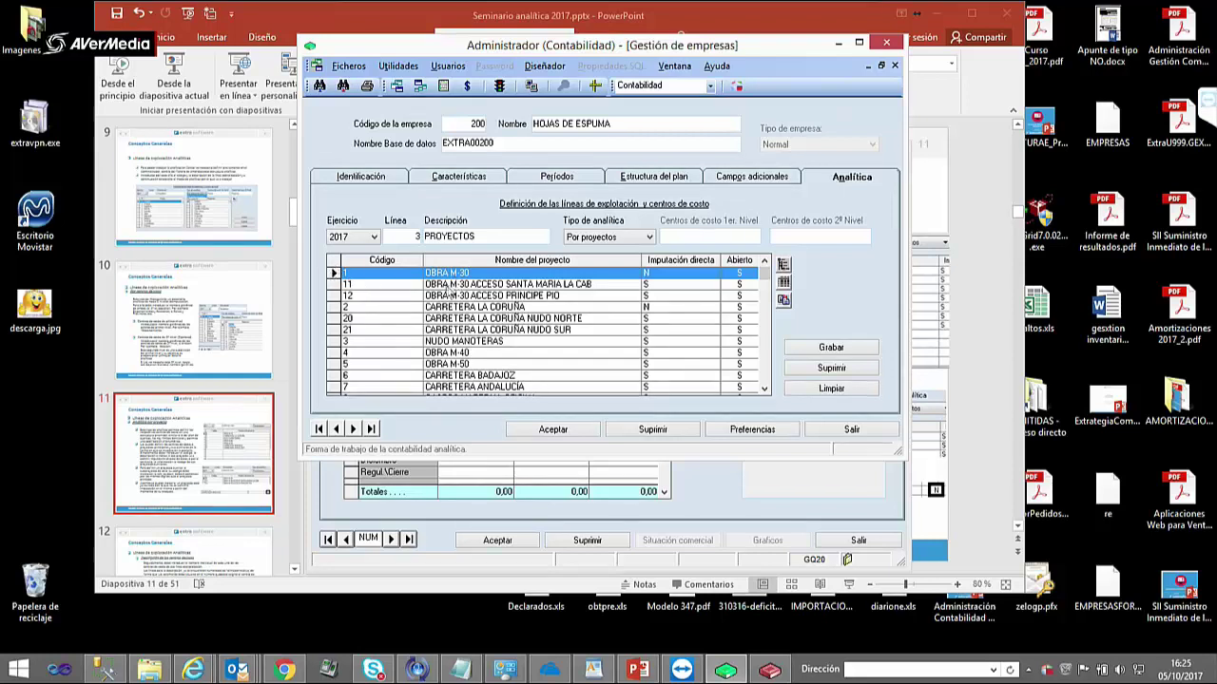
- Go through the projects of line 3 one by one, from OBRA M-30 ACCESO SANTA MARIA LA CAB to OBRA M-50
click(347, 284)
click(329, 285)
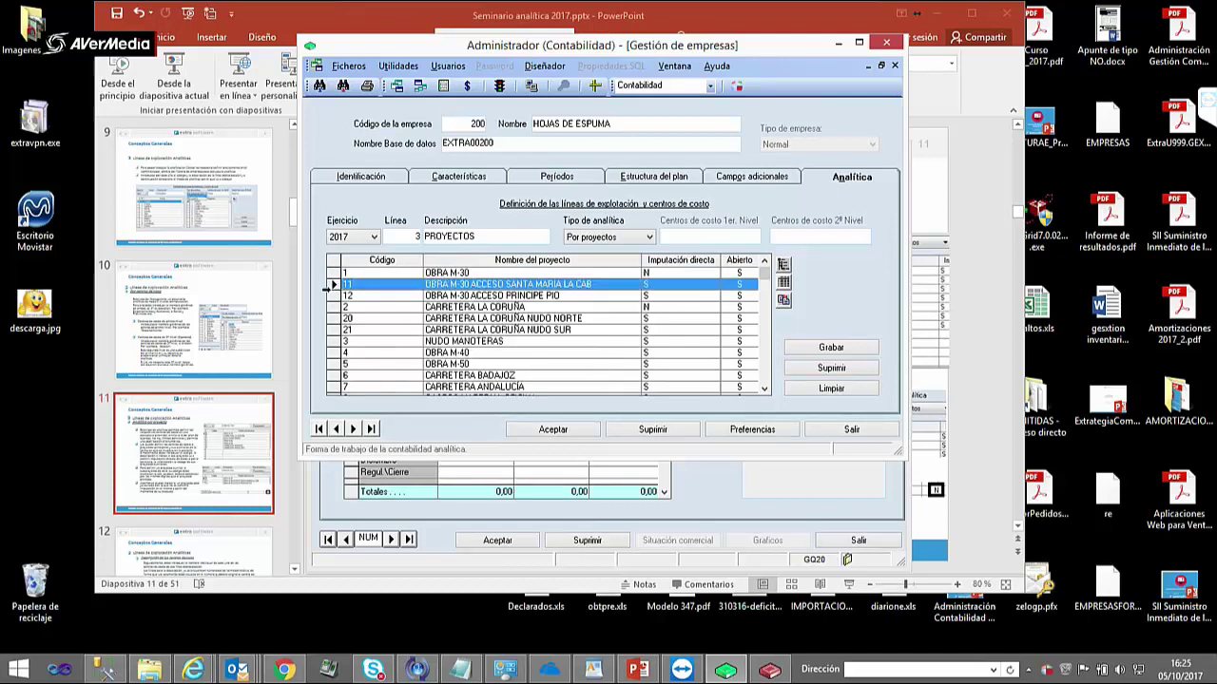
click(331, 295)
click(334, 285)
click(332, 296)
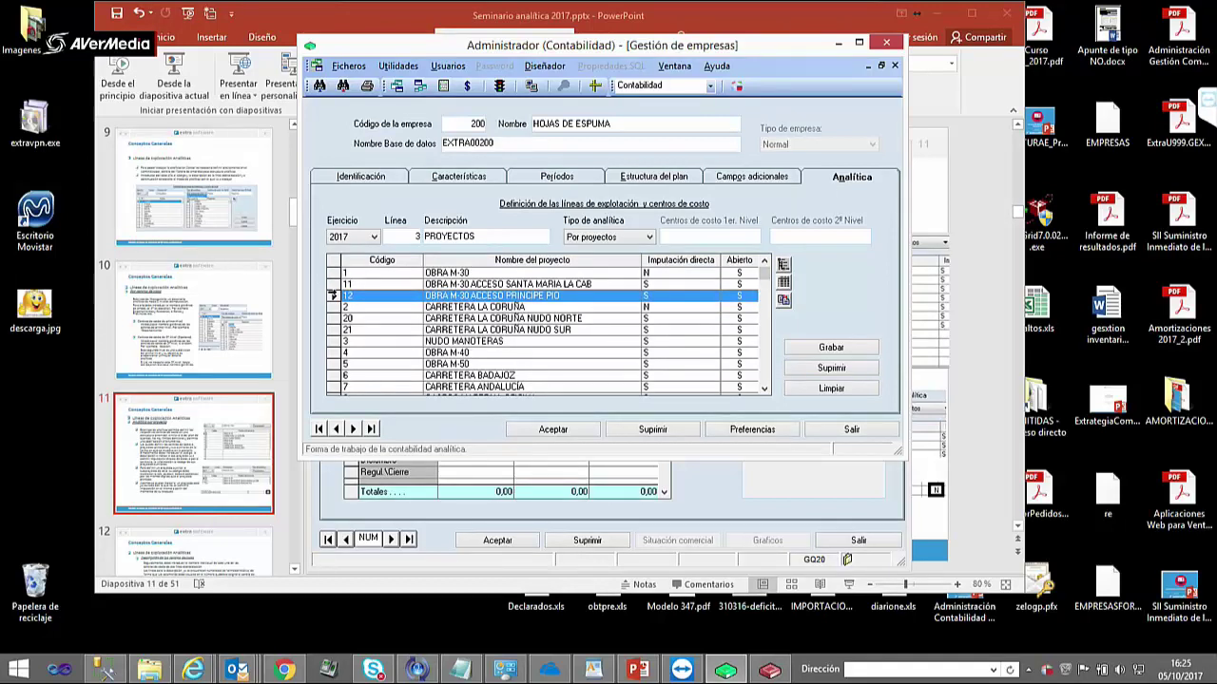
click(333, 285)
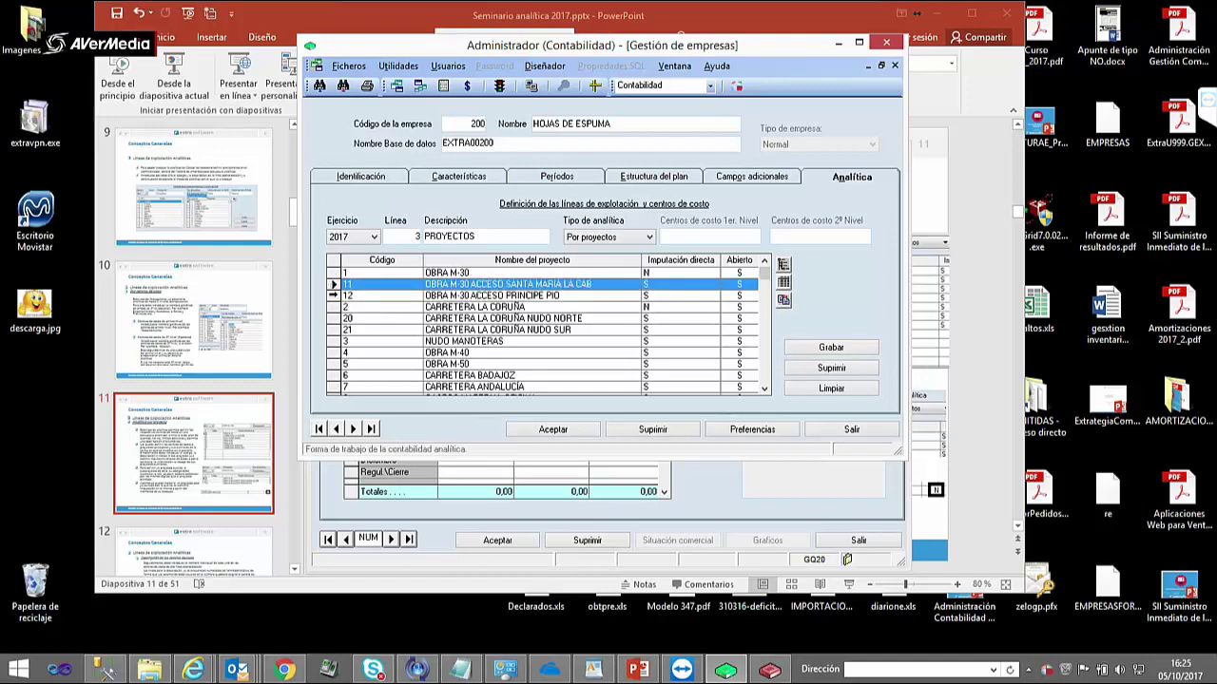
click(332, 295)
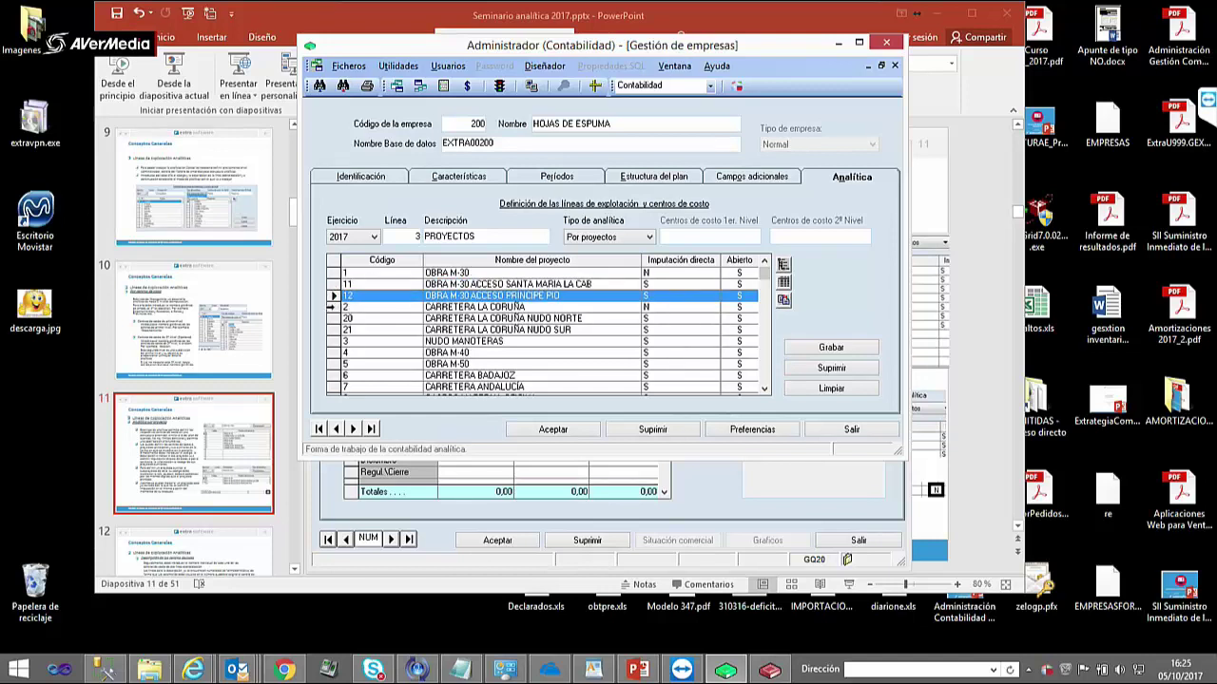
click(333, 308)
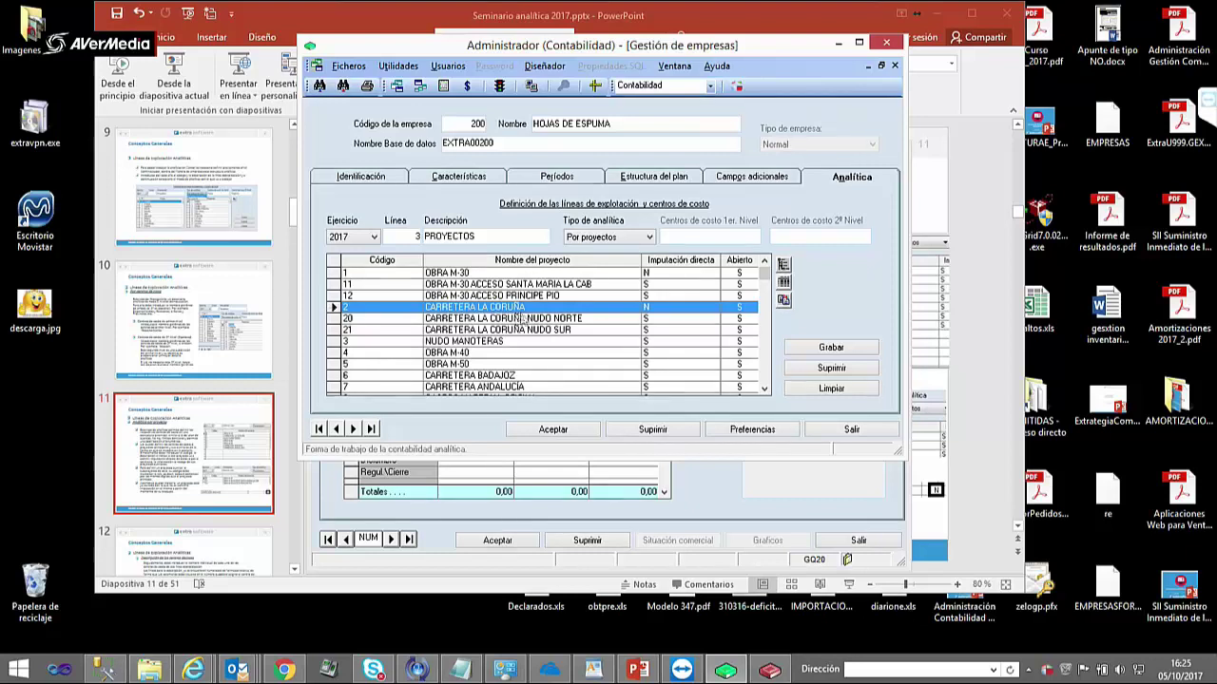
click(551, 319)
click(549, 330)
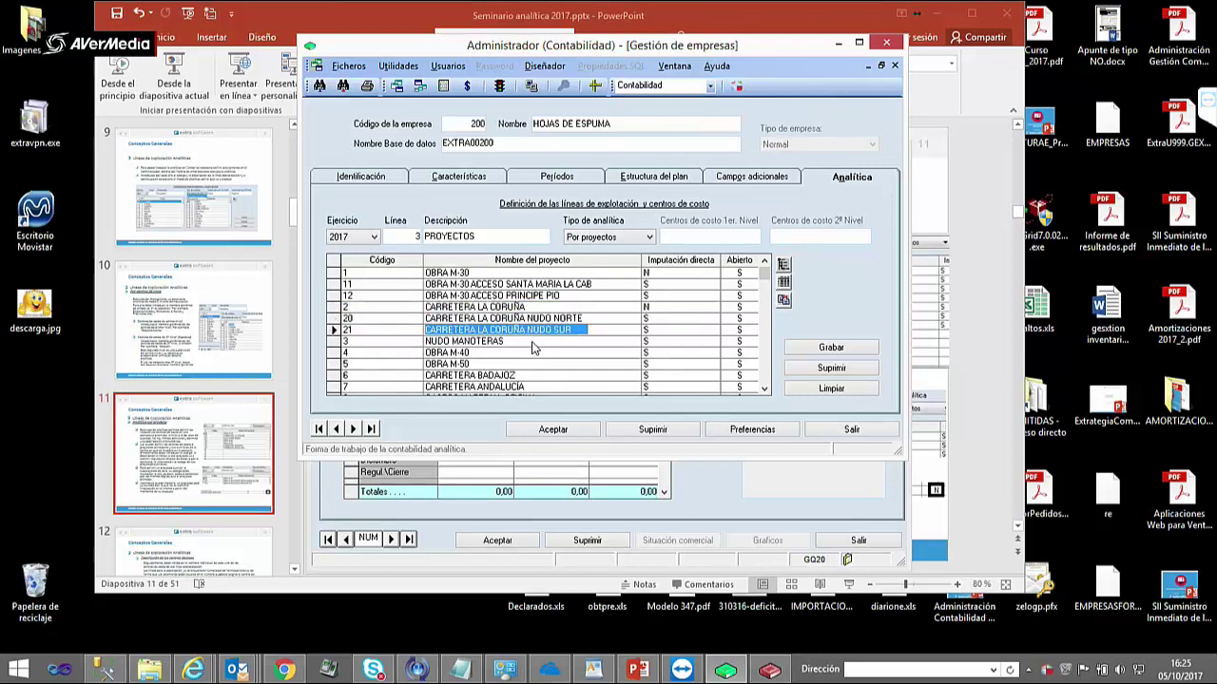
click(533, 342)
key(Down)
key(Down)
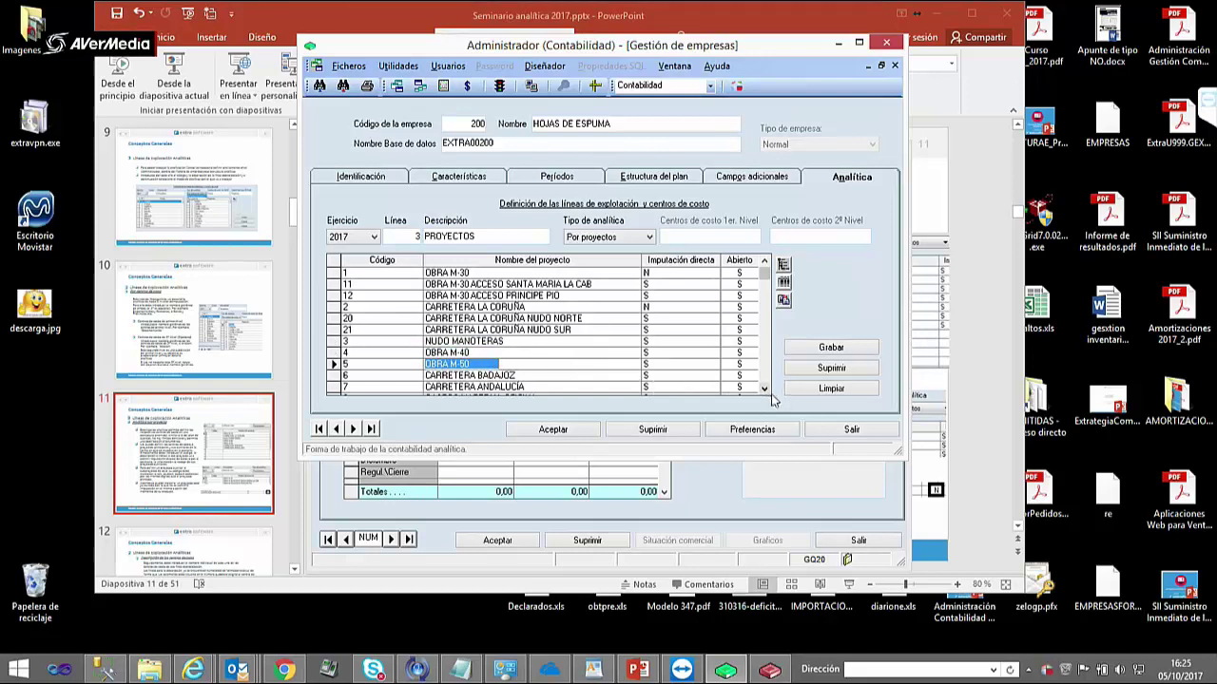
- Re-examine the sub-projects of OBRA M-30 and CARRETERA LA CORUÑA, codes 11, 12, 20 and 21
scroll(767, 391, down, 3)
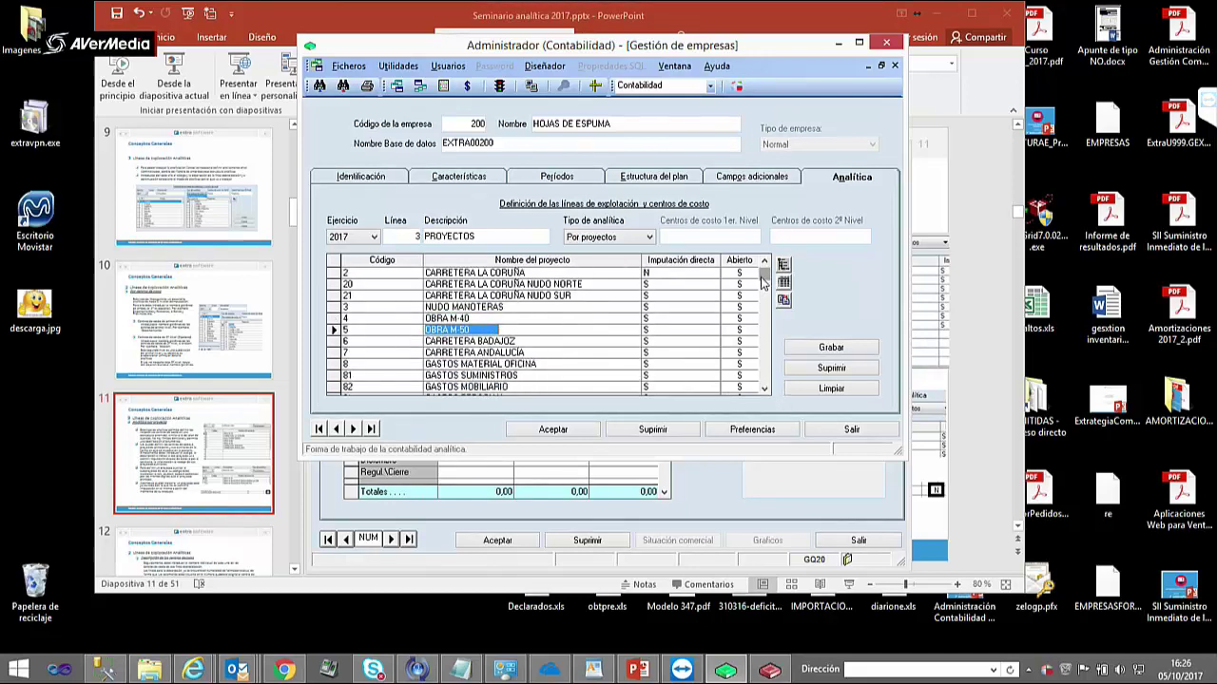
scroll(535, 326, up, 1)
click(536, 321)
click(459, 295)
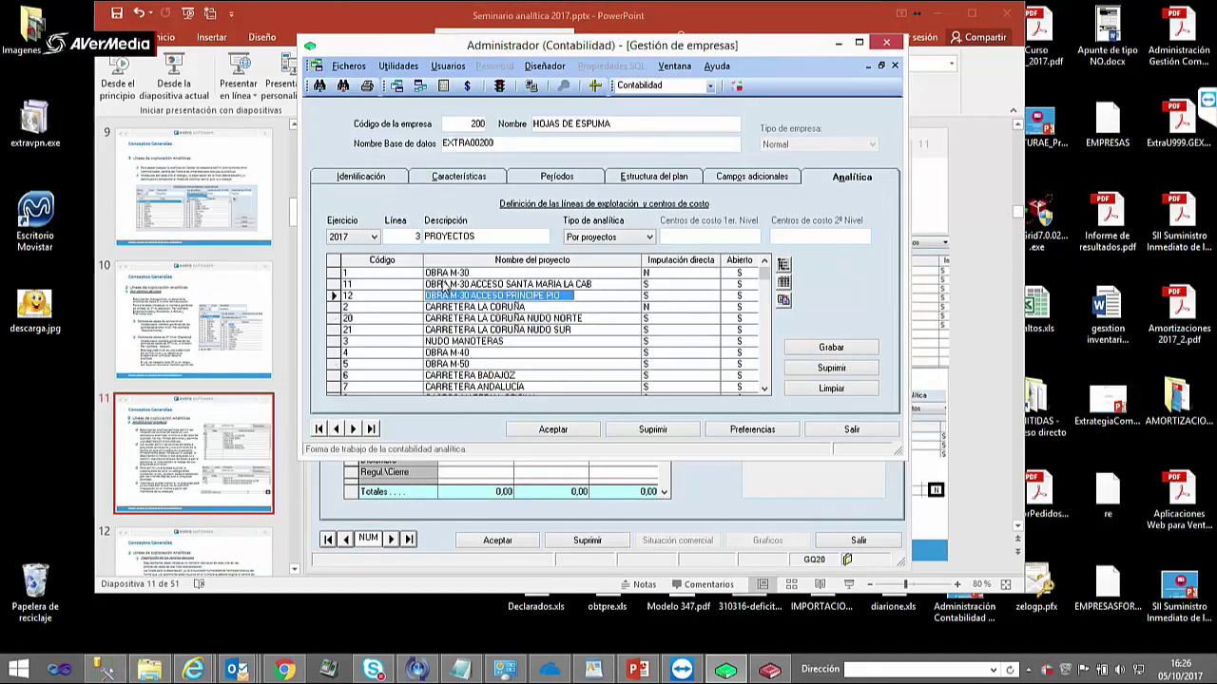
click(453, 284)
click(485, 296)
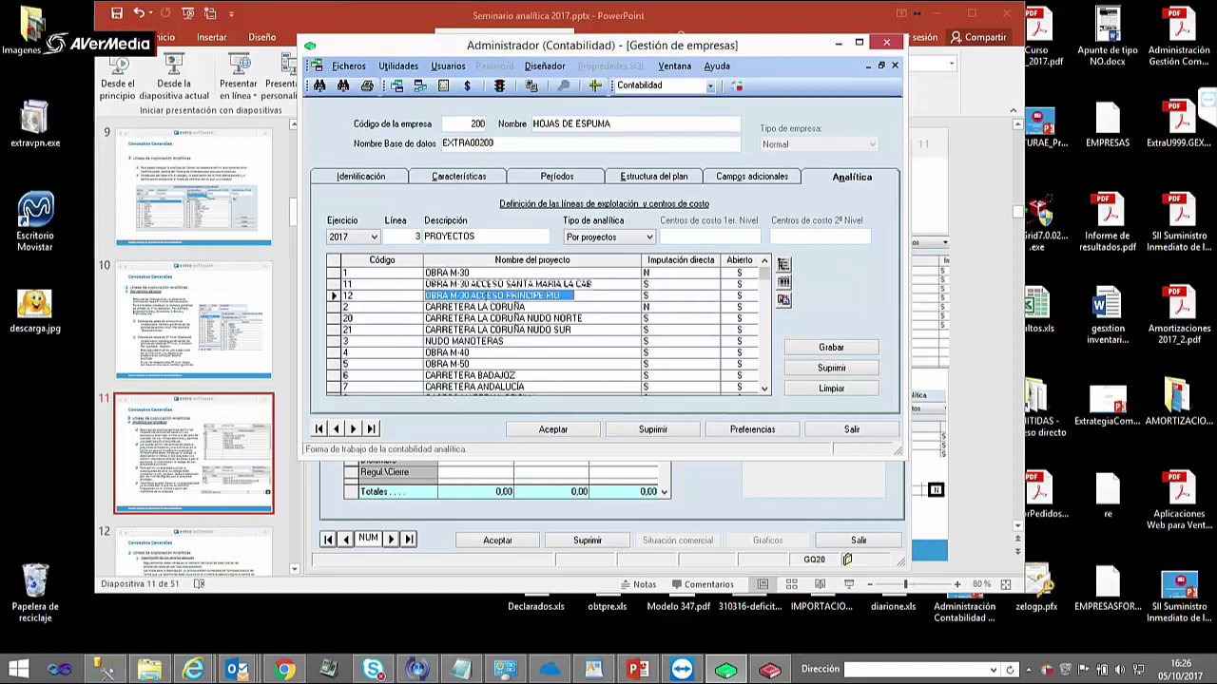
click(483, 319)
click(483, 329)
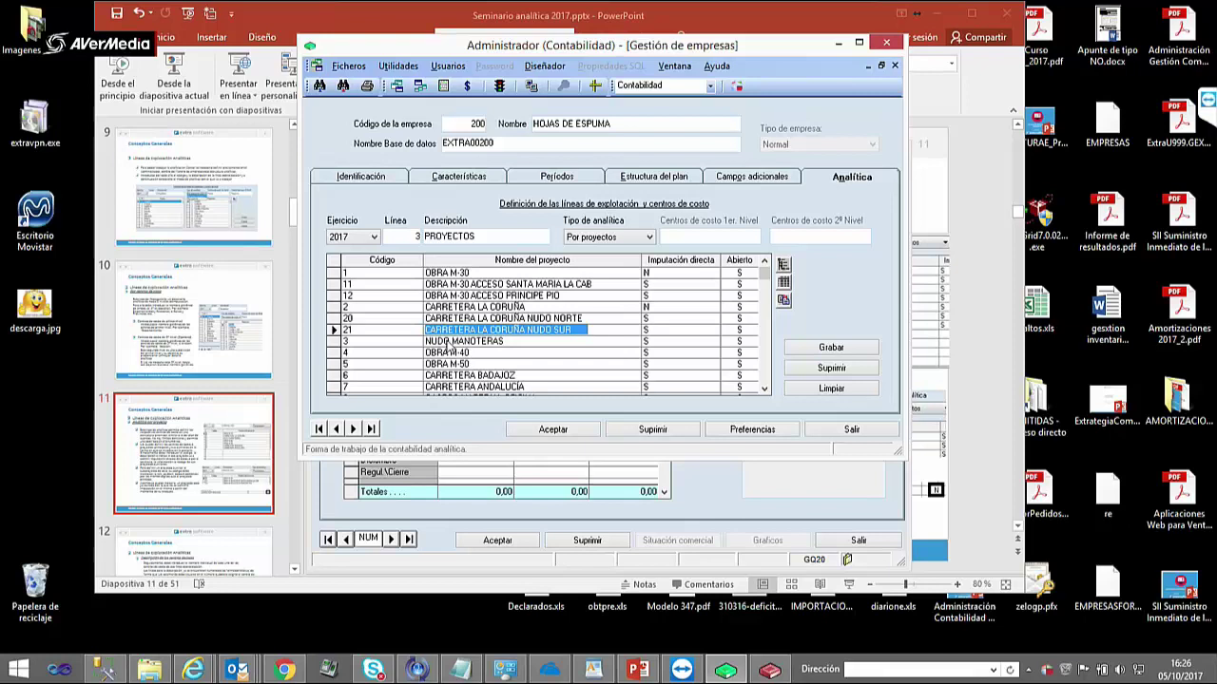
- Add a project with code 91 named GASTOS PERSONAL EXTERNO at the end of the line 3 list
click(765, 389)
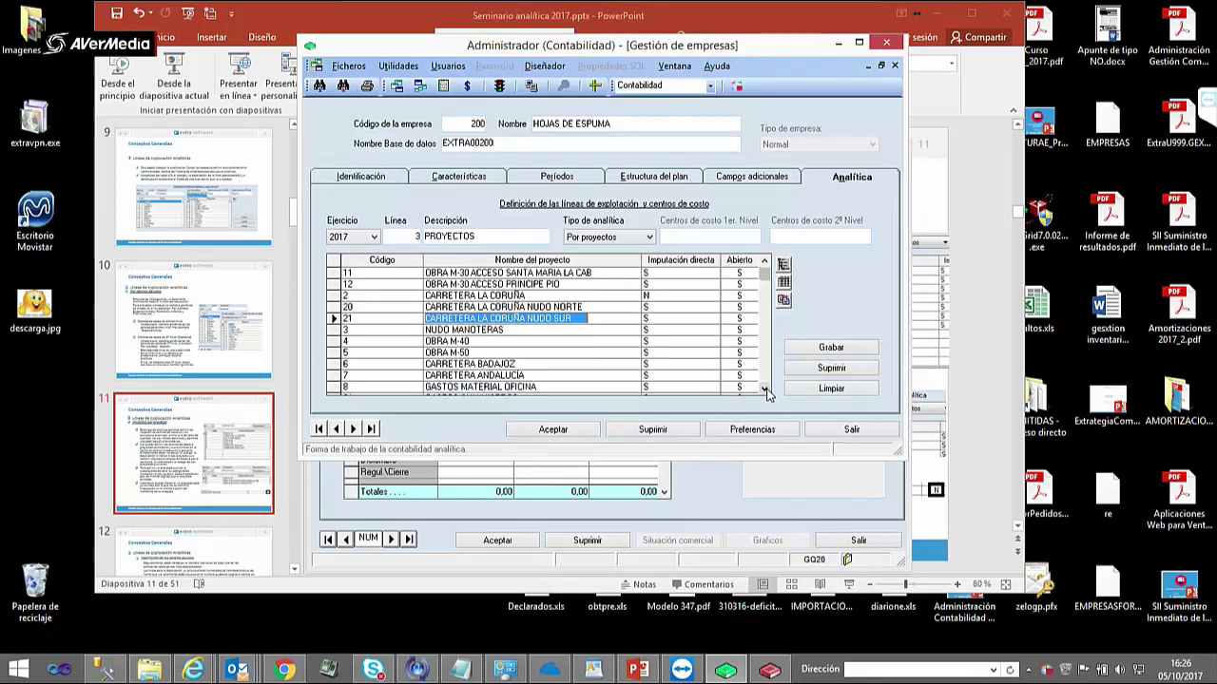
click(765, 389)
click(765, 389)
click(765, 389)
click(765, 389)
click(765, 389)
click(766, 388)
click(365, 365)
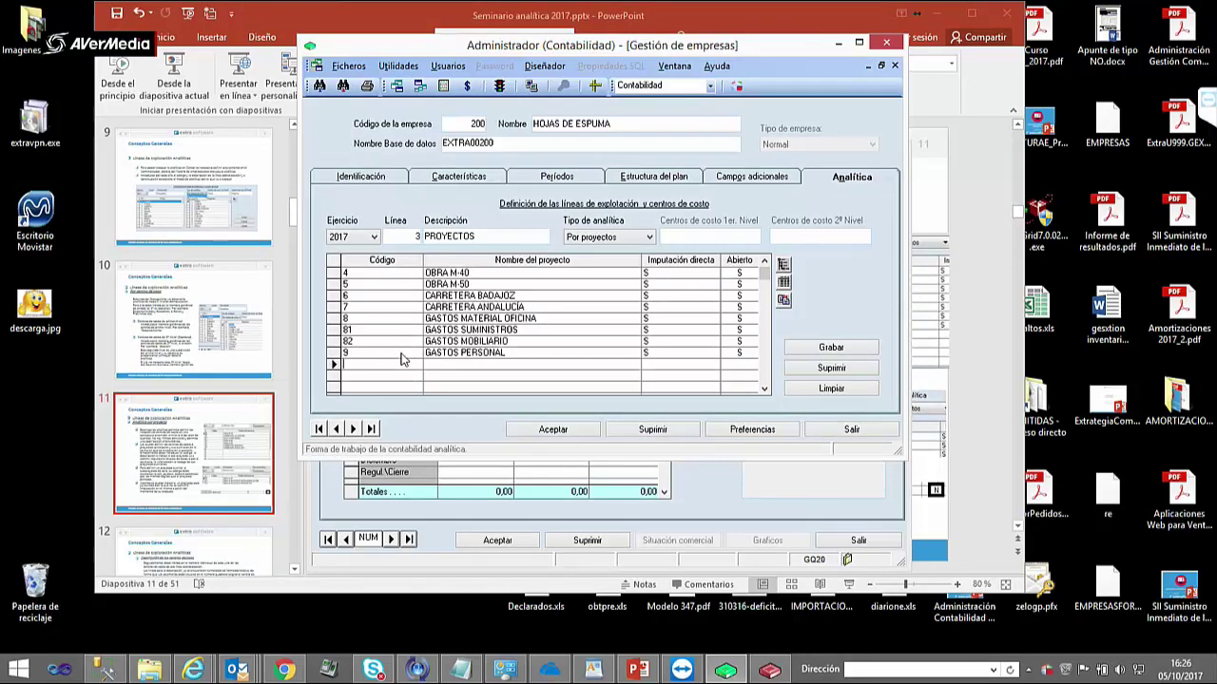
text(981)
key(BackSpace)
key(BackSpace)
text(1)
key(Return)
text(GASTOS PERSONAL)
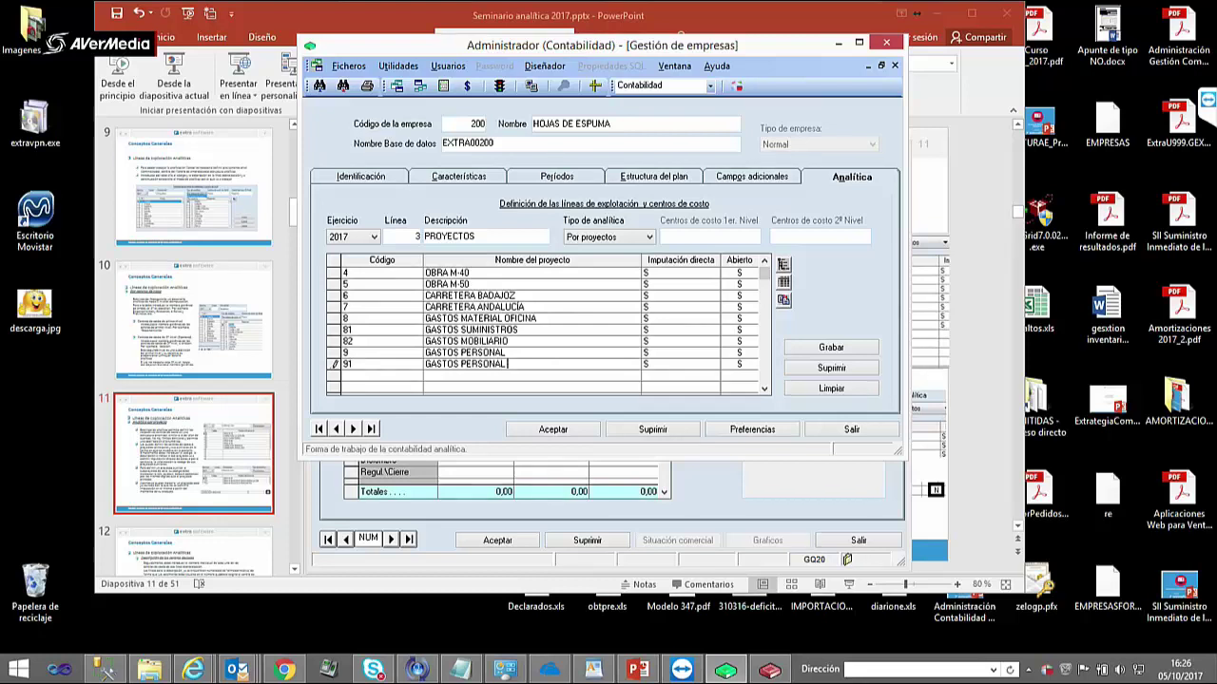
text(EXTERNO)
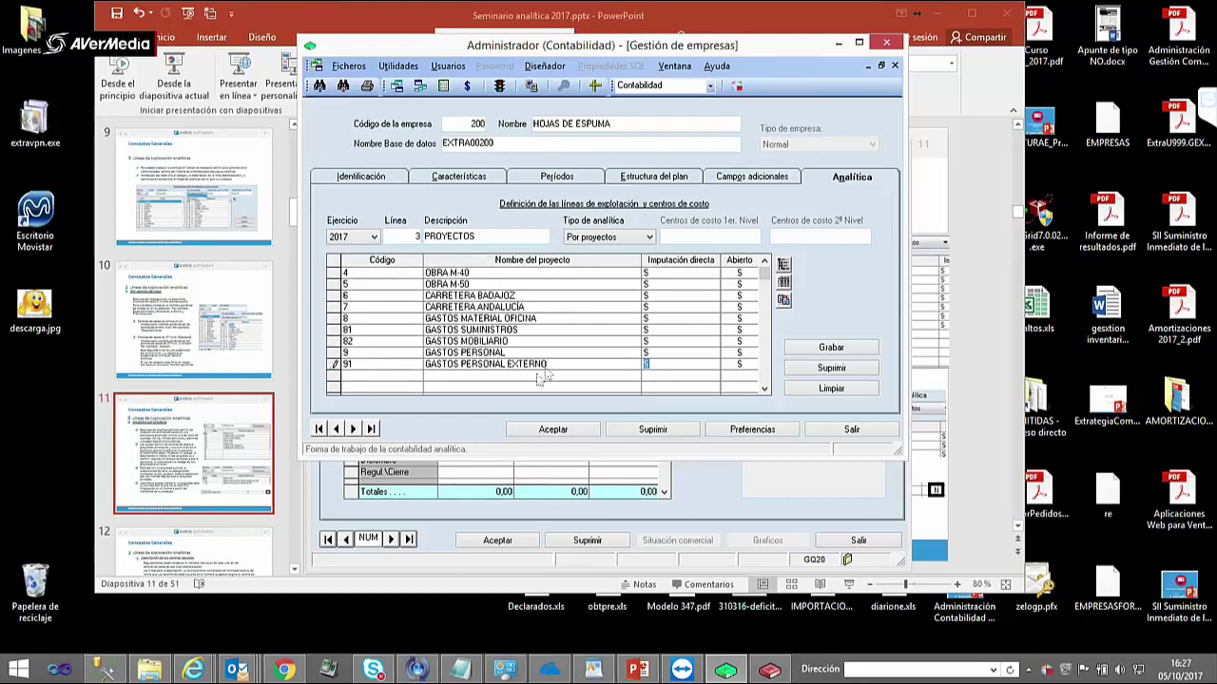
- Add project 92 named GASTOS PERSONAL INTERNO, correcting the misspelled word GASTOS
click(355, 380)
text(92)
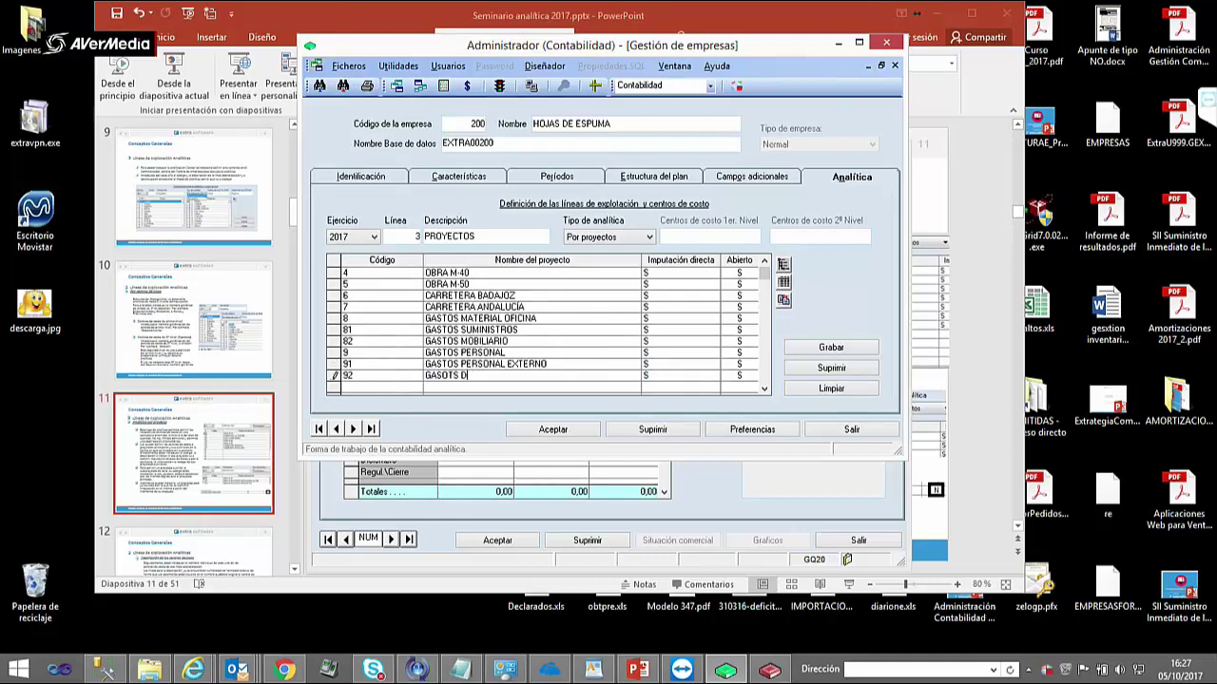
text(GASOTS PERSONAL INTERNO)
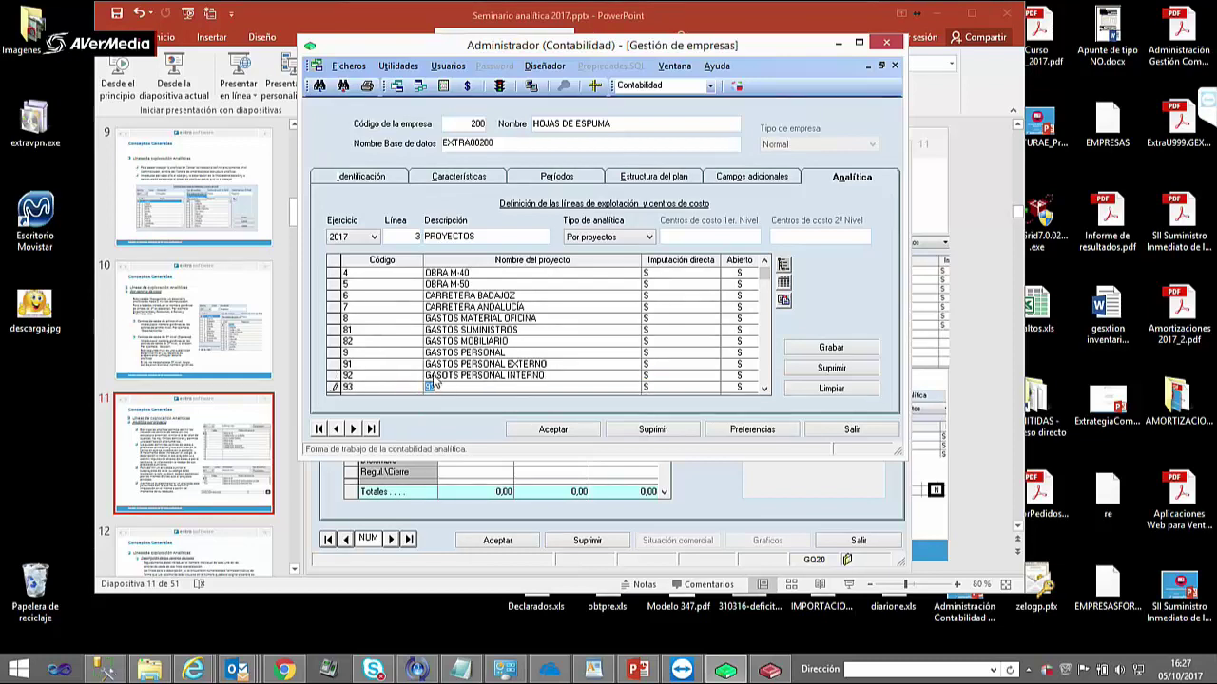
click(447, 376)
drag(450, 375, 443, 376)
text(TO)
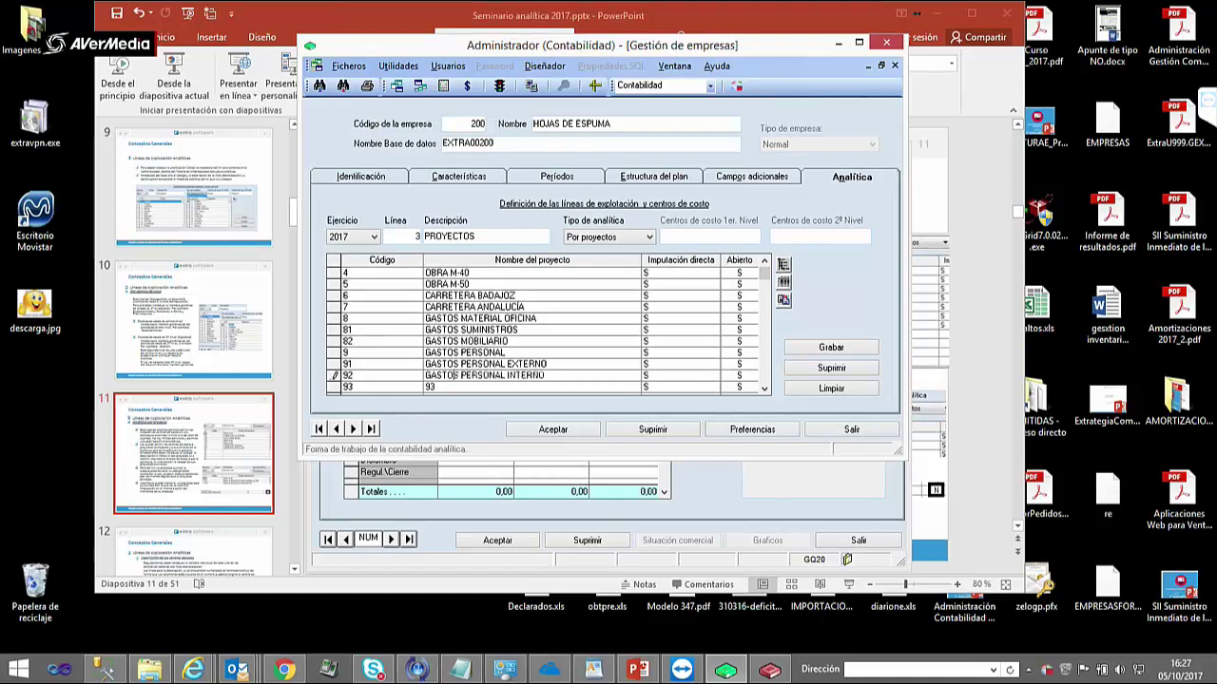
- Name project 93 GASTOS CONTRATACIÓN AUTÓNOMOS
key(Down)
text(GASTOS )
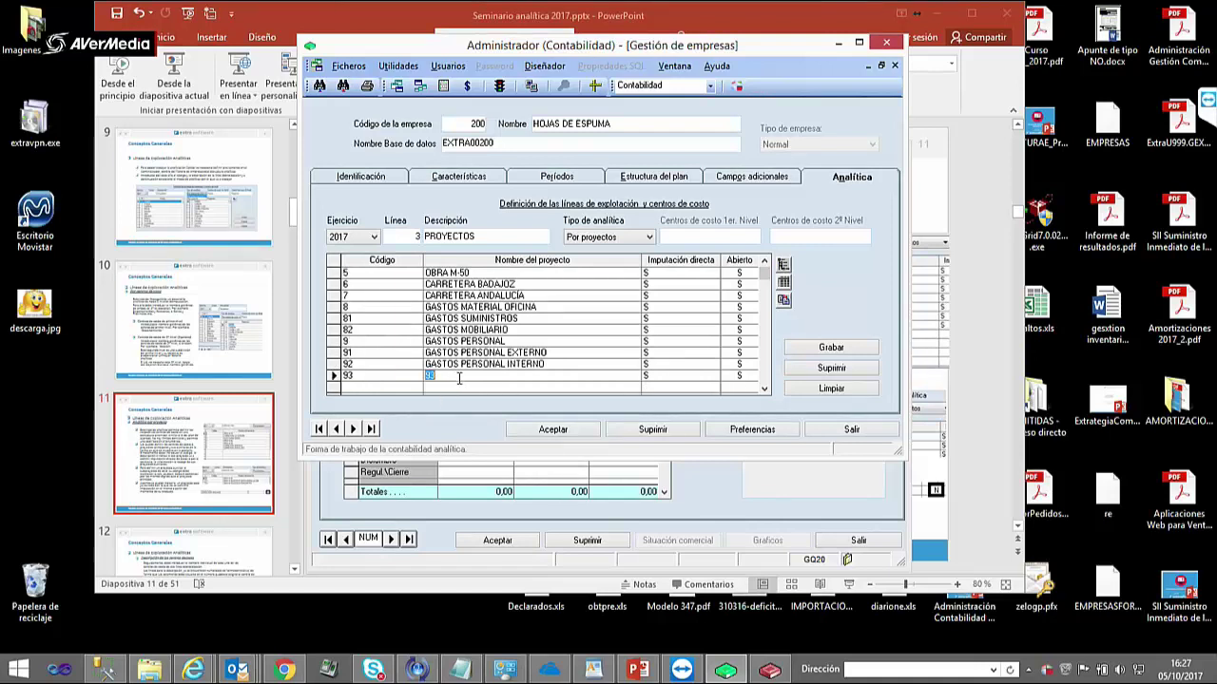
text(CONTRATACIÓN)
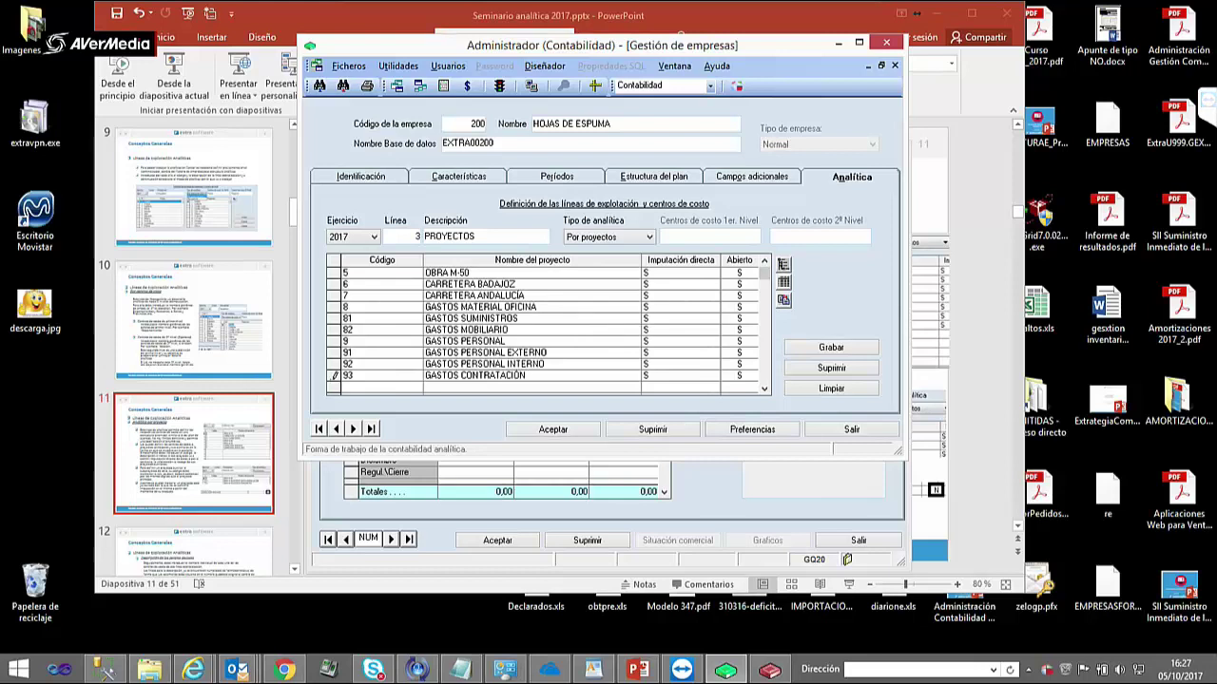
text( AUTO)
key(BackSpace)
text(ÓN)
key(BackSpace)
text(ÓNOM)
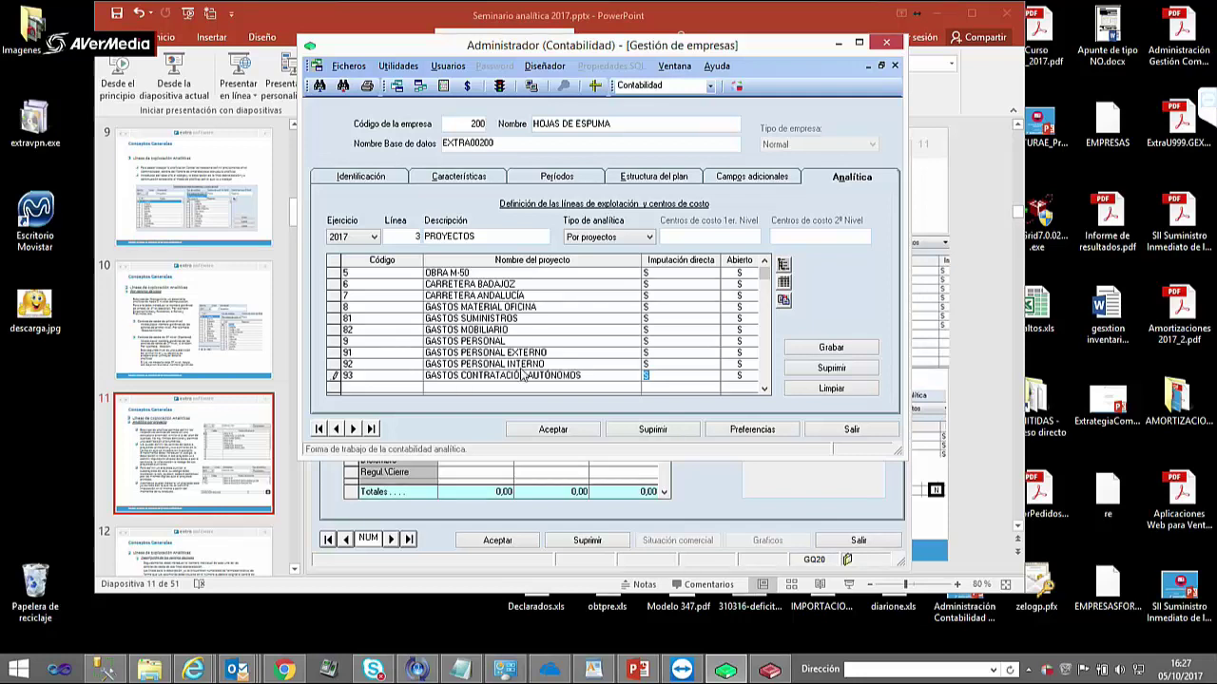
- Check the GASTOS PERSONAL project 9 and its sub-projects 91 to 93 in the list
click(561, 353)
click(561, 353)
click(401, 354)
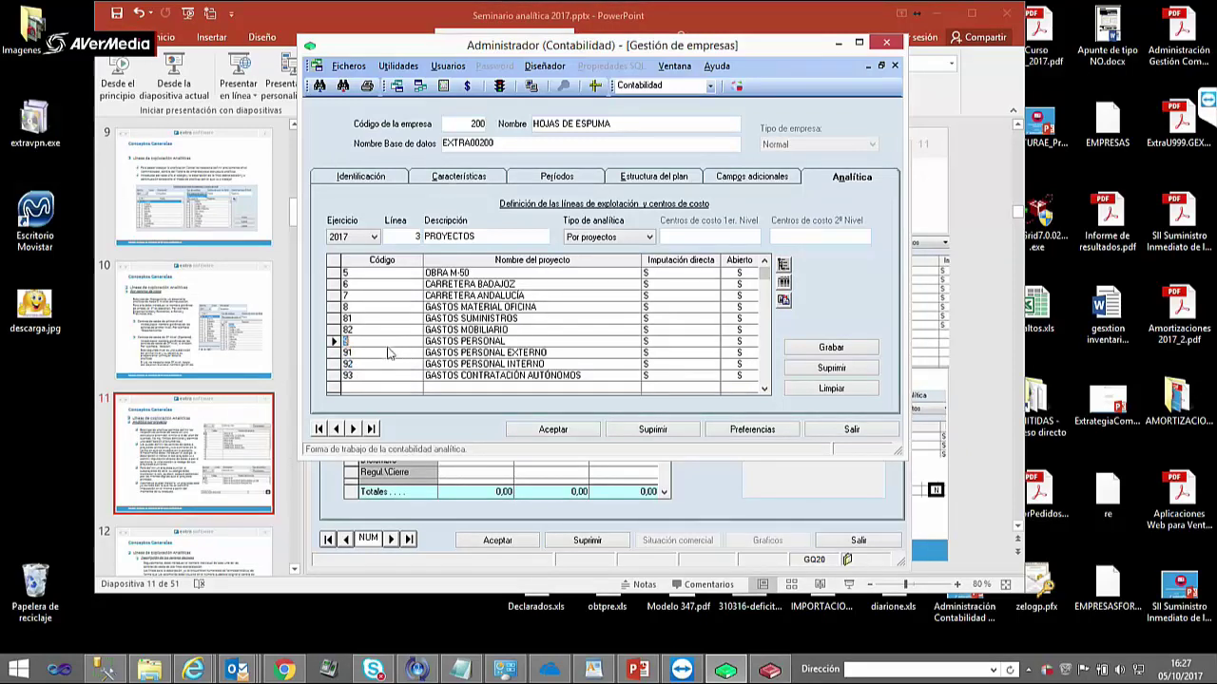
click(369, 377)
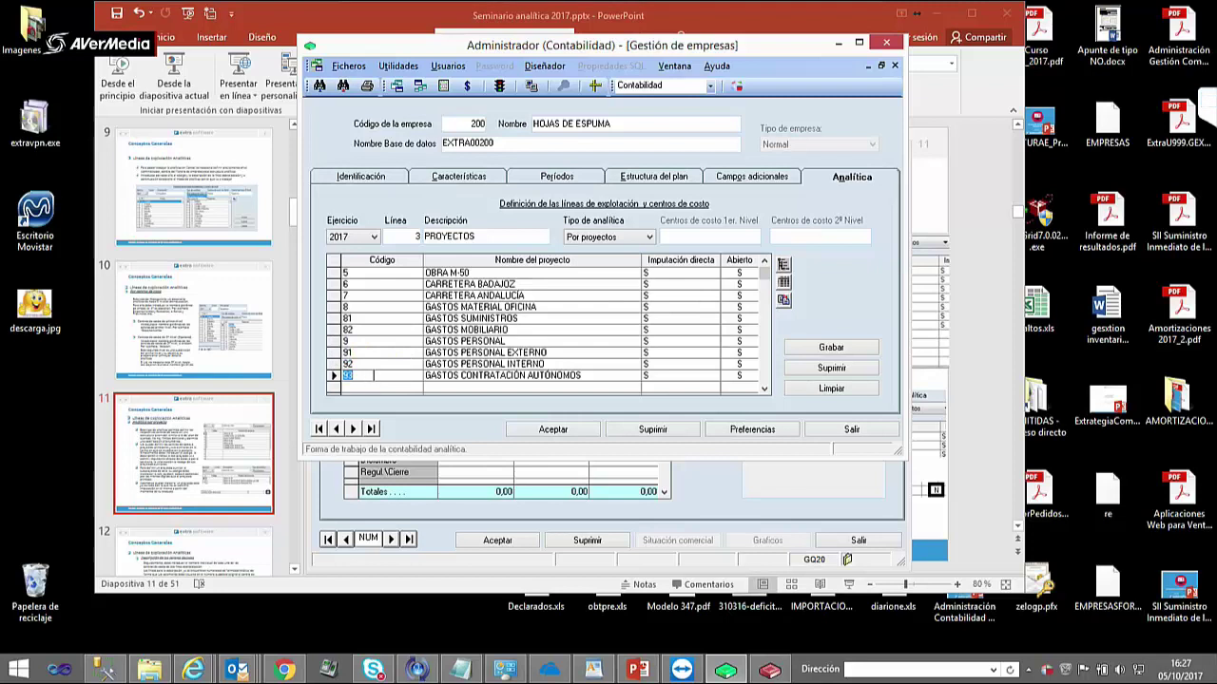
click(371, 388)
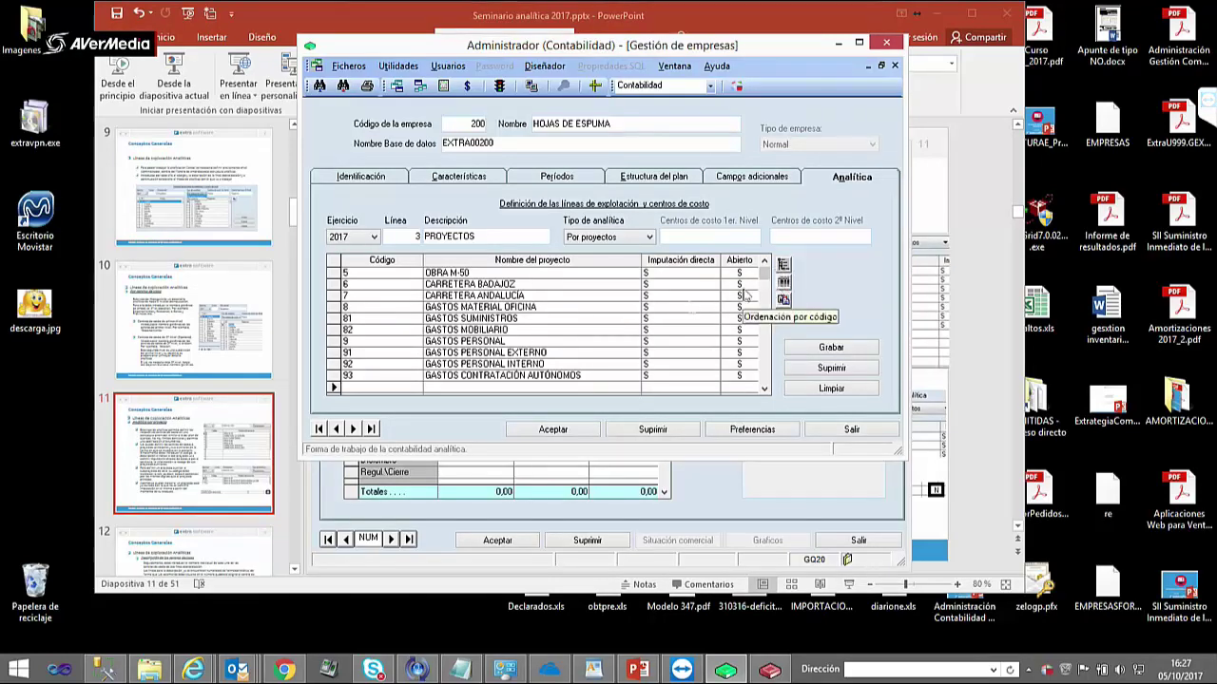
- Sort the projects of line 3 by numeric code and check the reordered list down to project 93
click(788, 348)
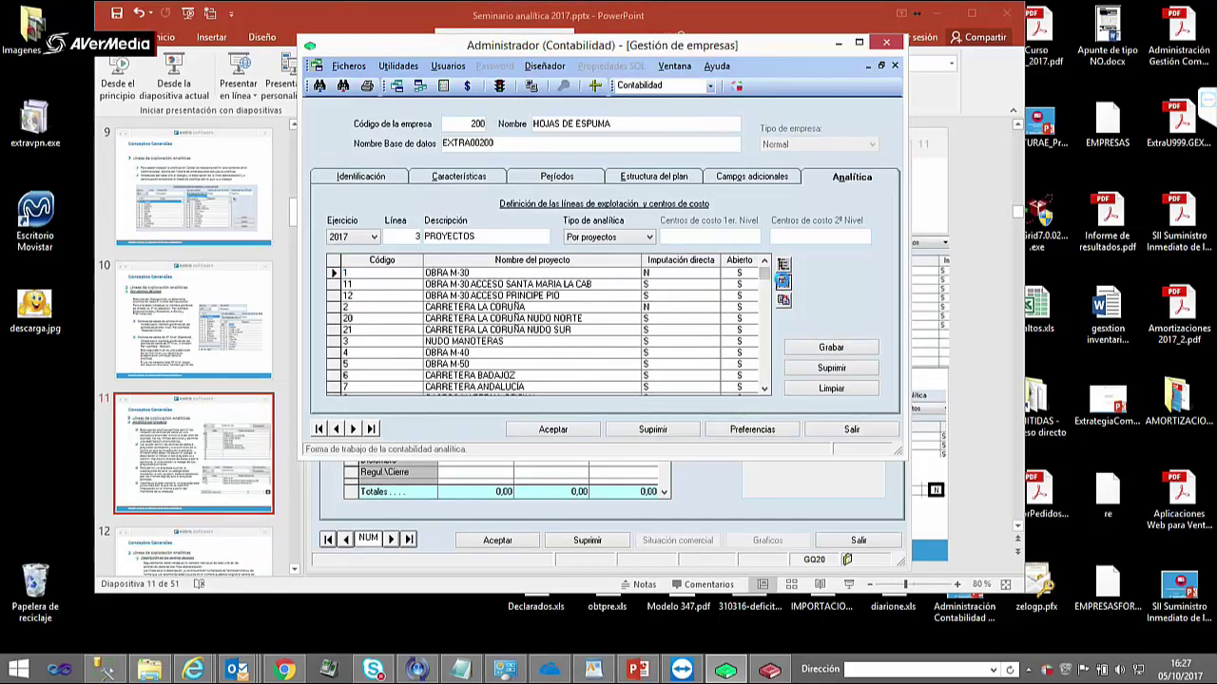
click(784, 282)
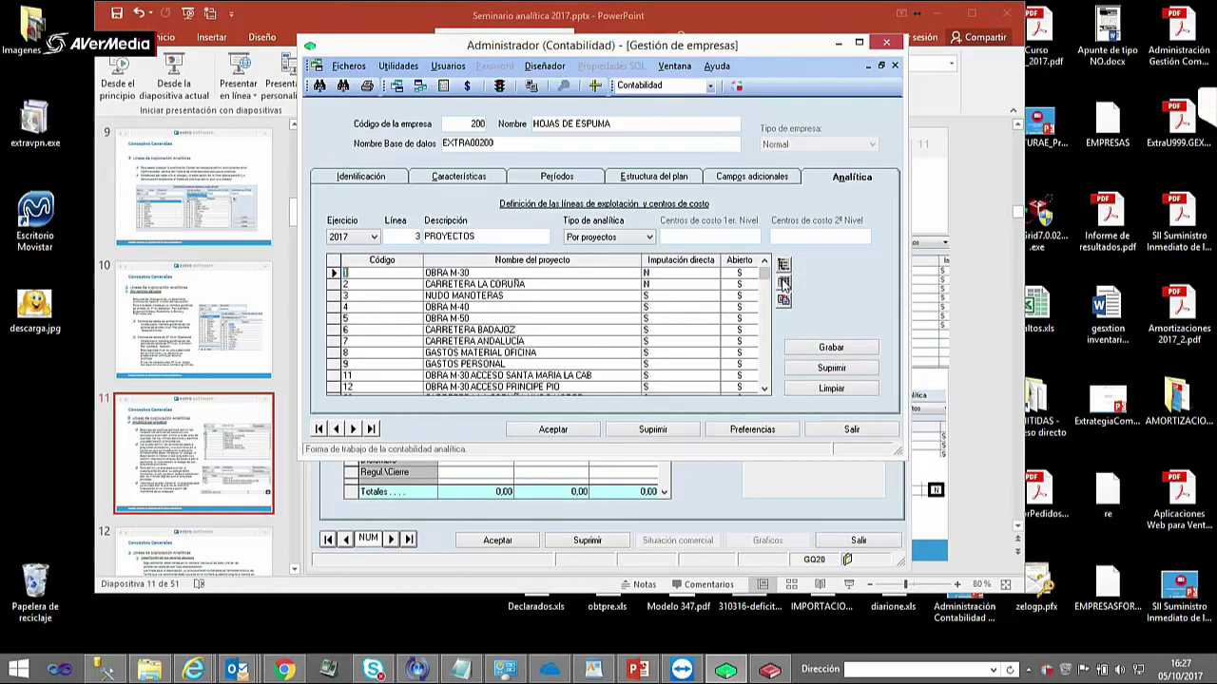
click(764, 329)
click(762, 275)
click(765, 388)
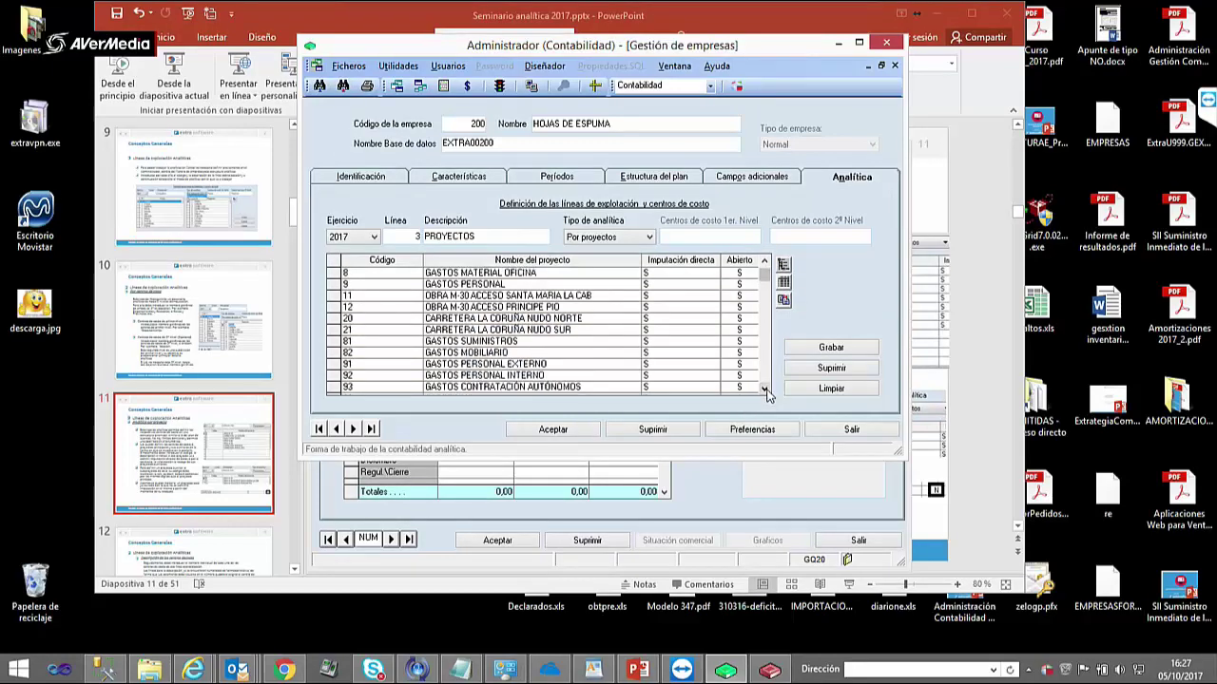
click(766, 390)
drag(763, 278, 760, 262)
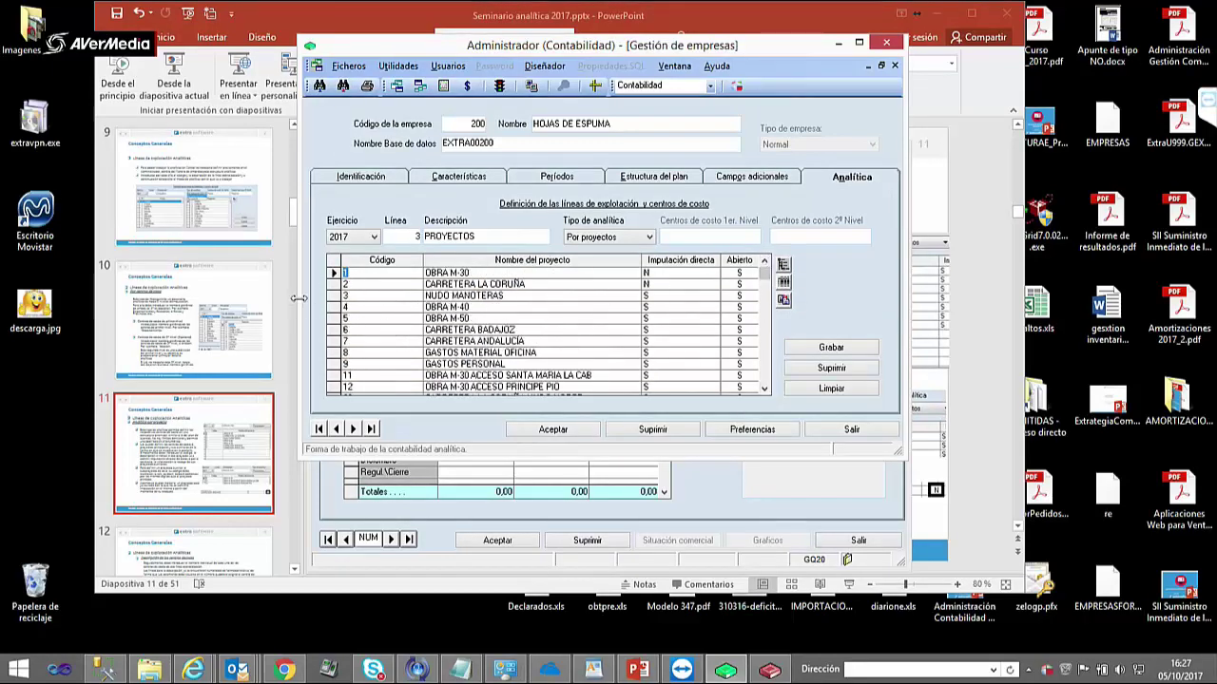
- Sort the projects of line 3 in pyramidal order and check how sub-projects 11 and 12 follow project 1
click(764, 390)
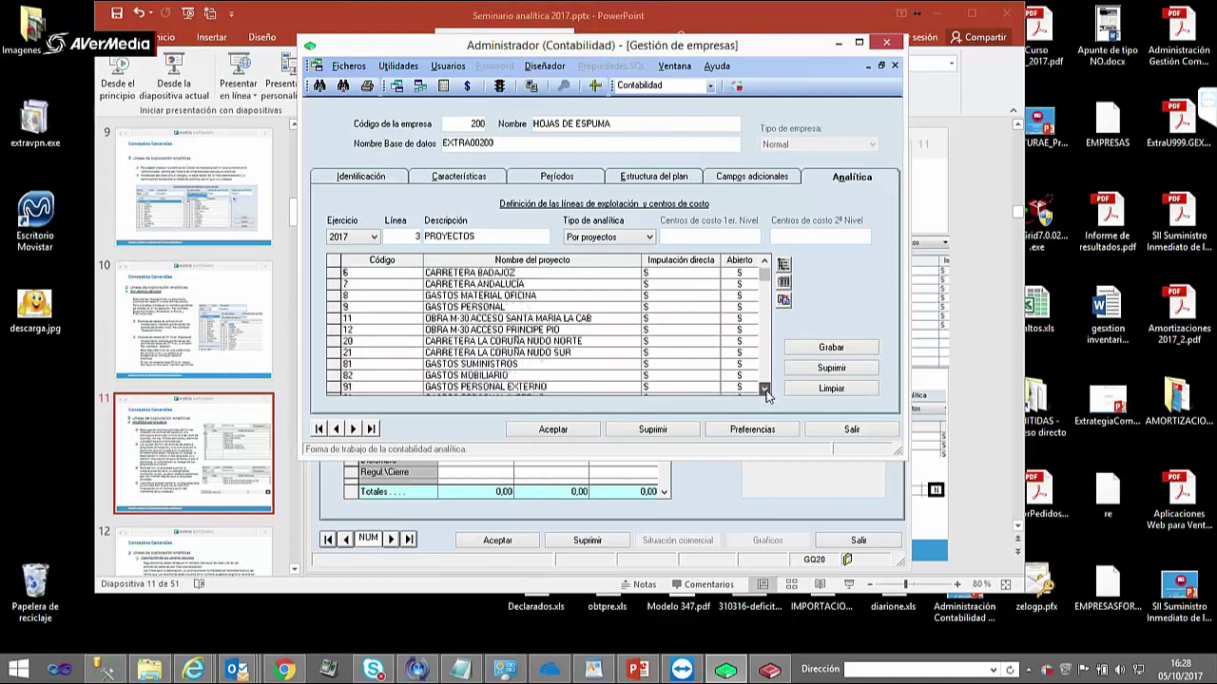
drag(764, 277, 766, 260)
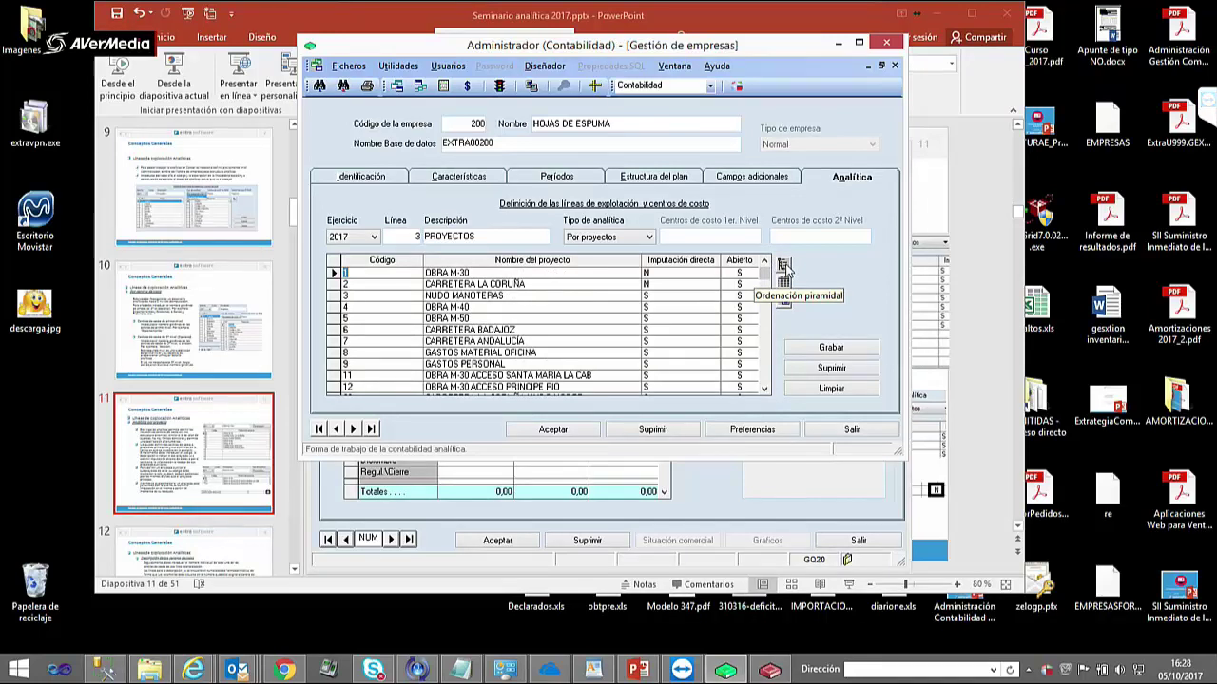
click(783, 266)
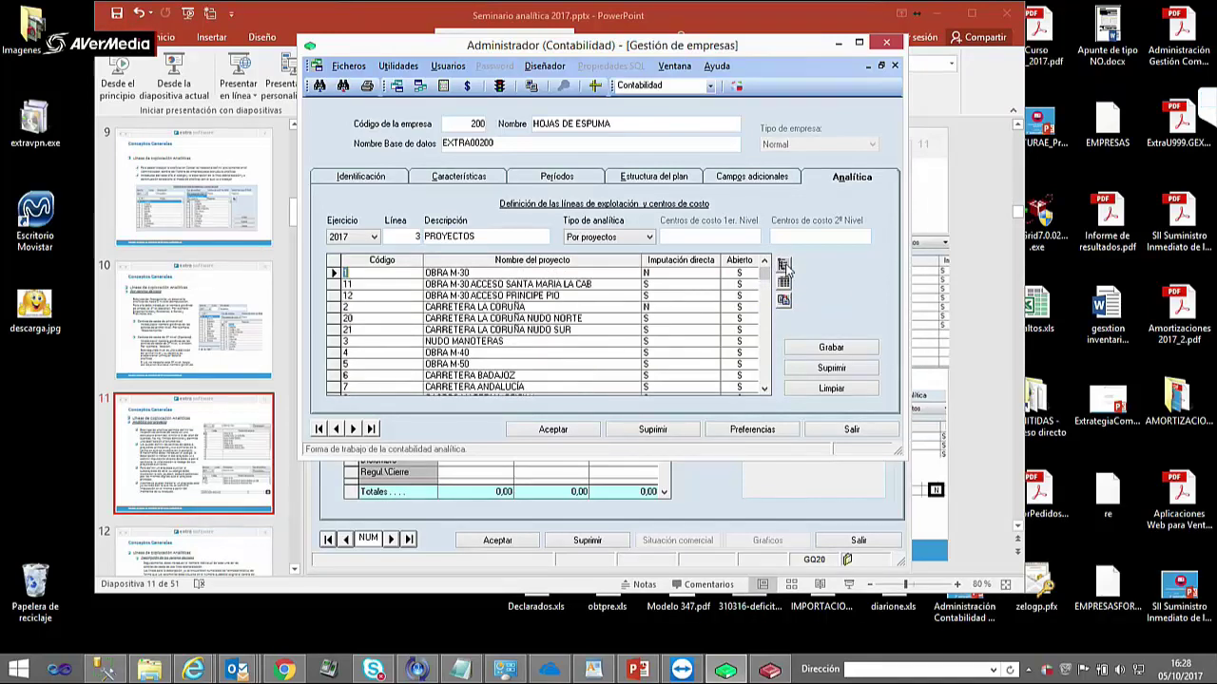
click(355, 287)
click(353, 297)
click(355, 273)
click(354, 286)
- Review the rest of the pyramid-sorted list, down to GASTOS PERSONAL and its sub-projects 91 to 93
click(764, 389)
click(764, 389)
click(765, 389)
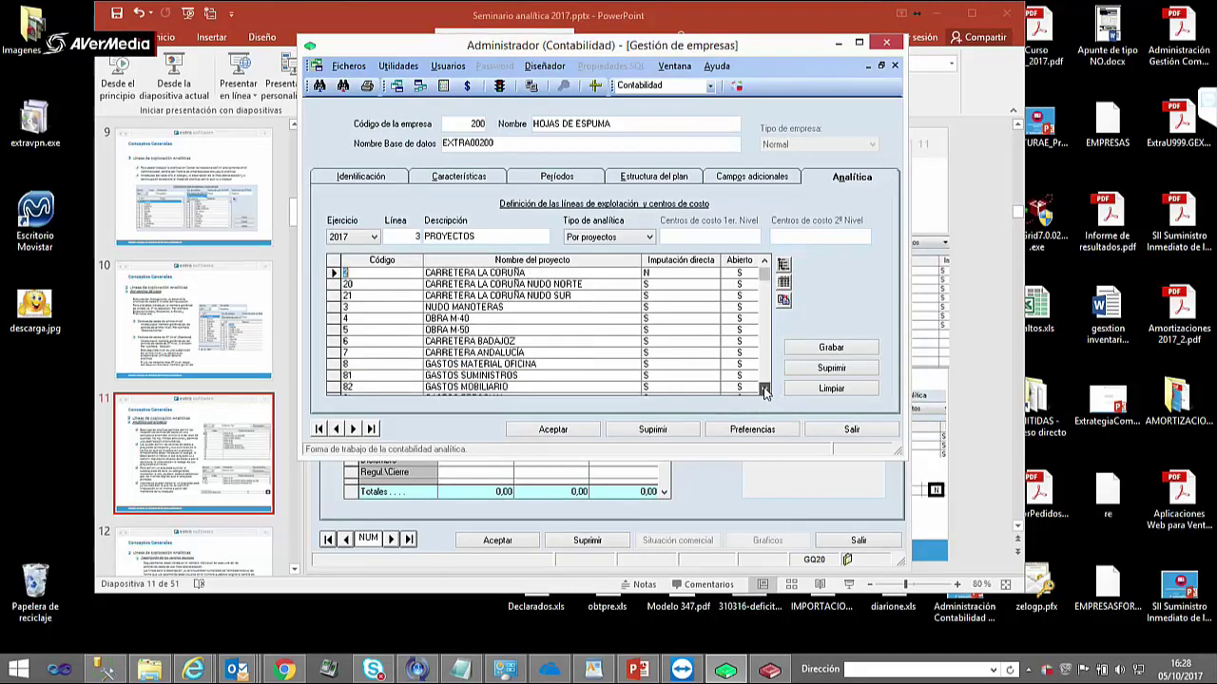
click(764, 388)
click(353, 285)
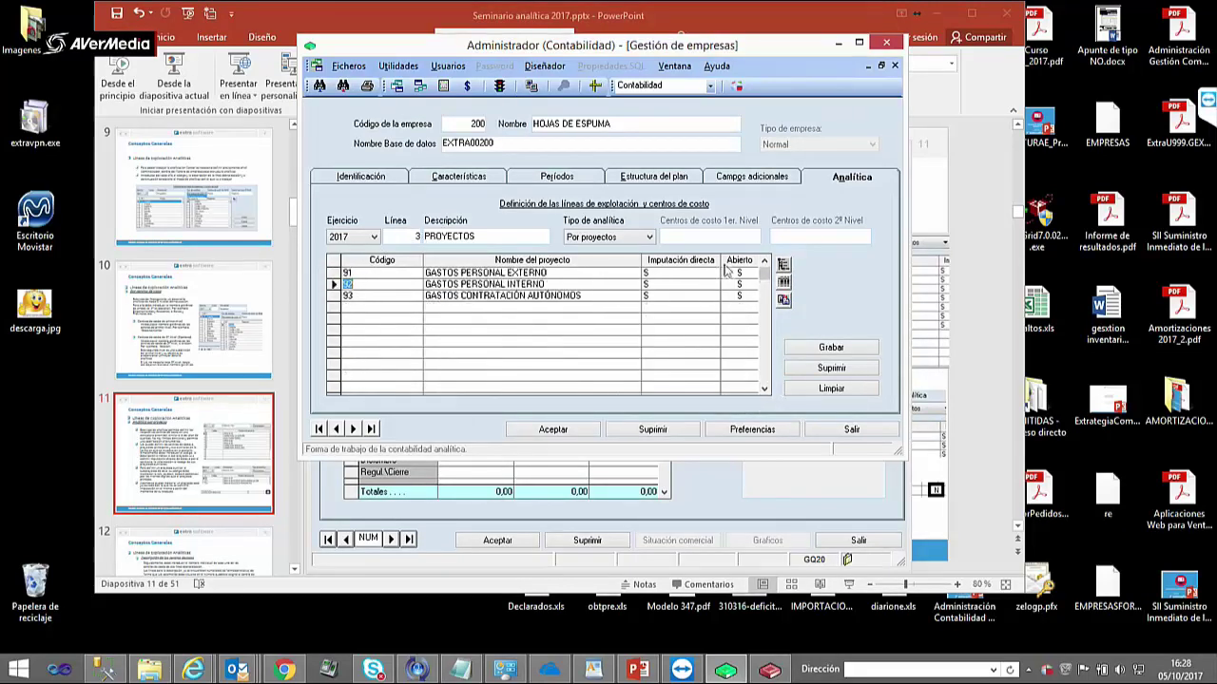
click(764, 261)
click(764, 261)
click(765, 261)
click(487, 319)
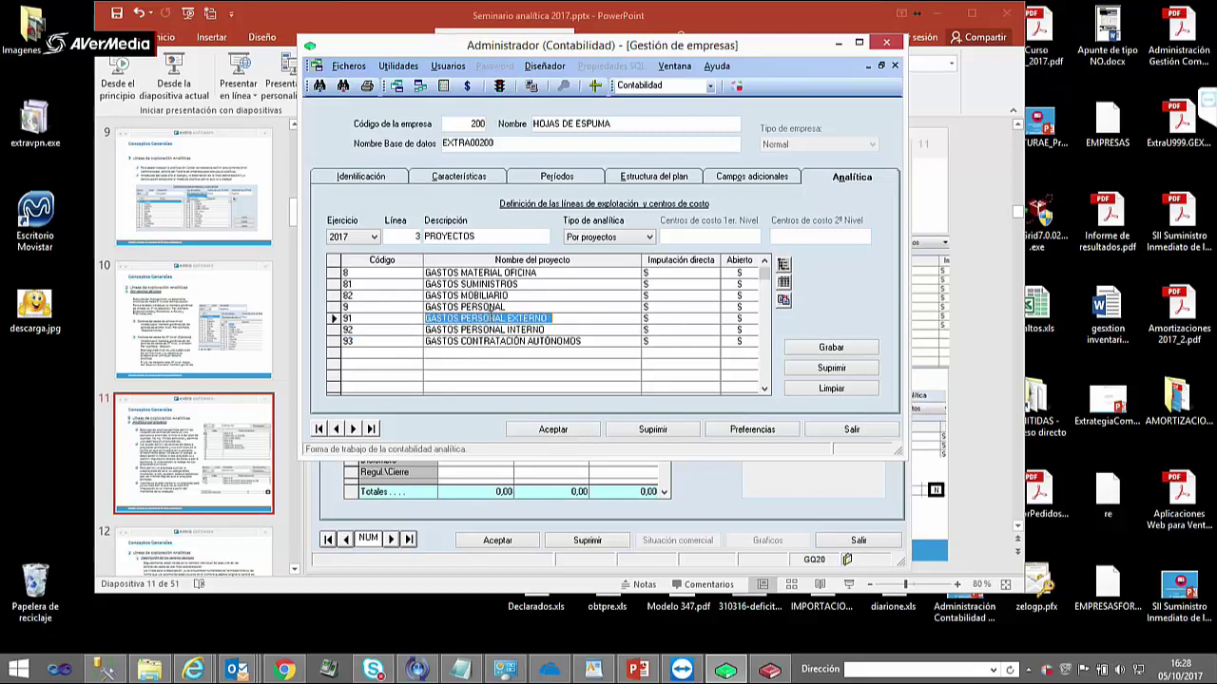
click(495, 331)
click(495, 341)
click(496, 307)
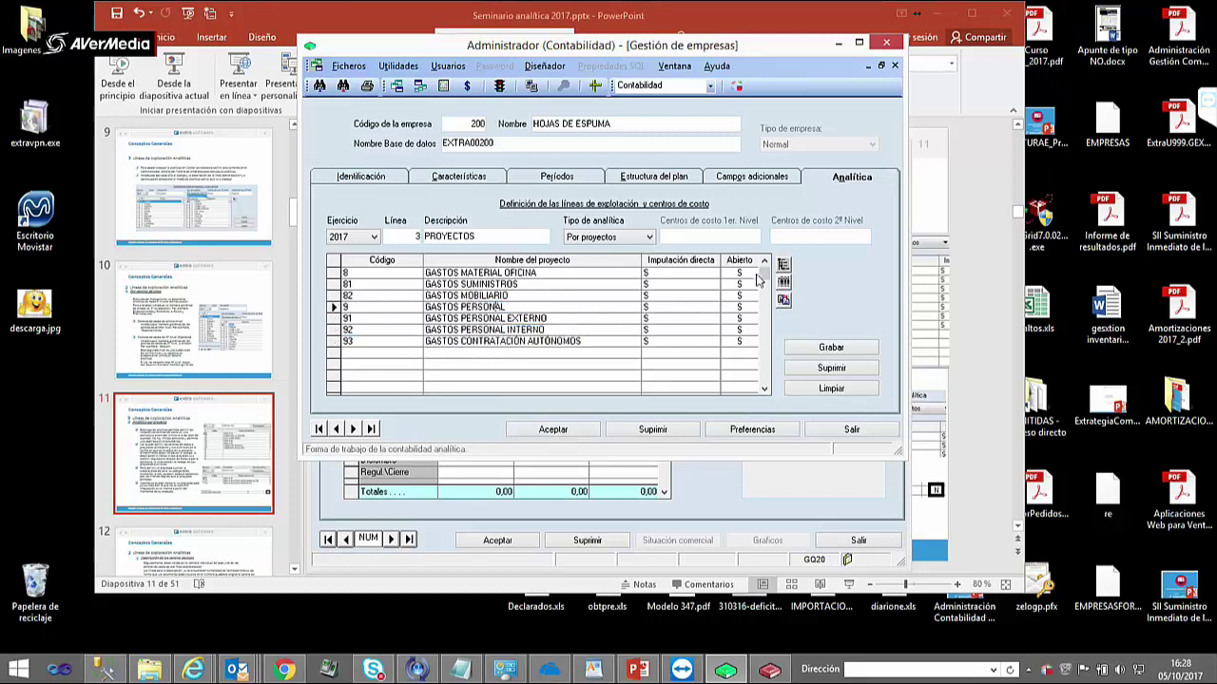
- Examine OBRA M-30 and its SANTA MARIA LA CAB and PRINCIPE PIO access sub-projects at the start of the list
scroll(757, 277, up, 4)
click(442, 275)
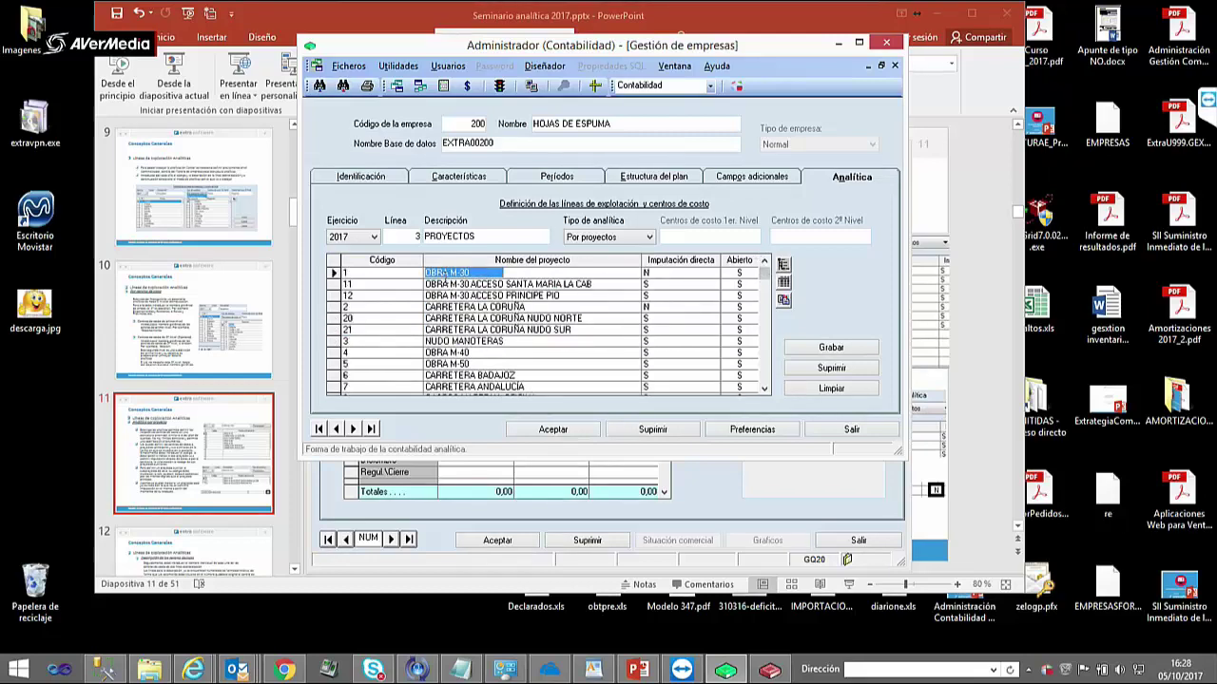
click(673, 273)
click(534, 286)
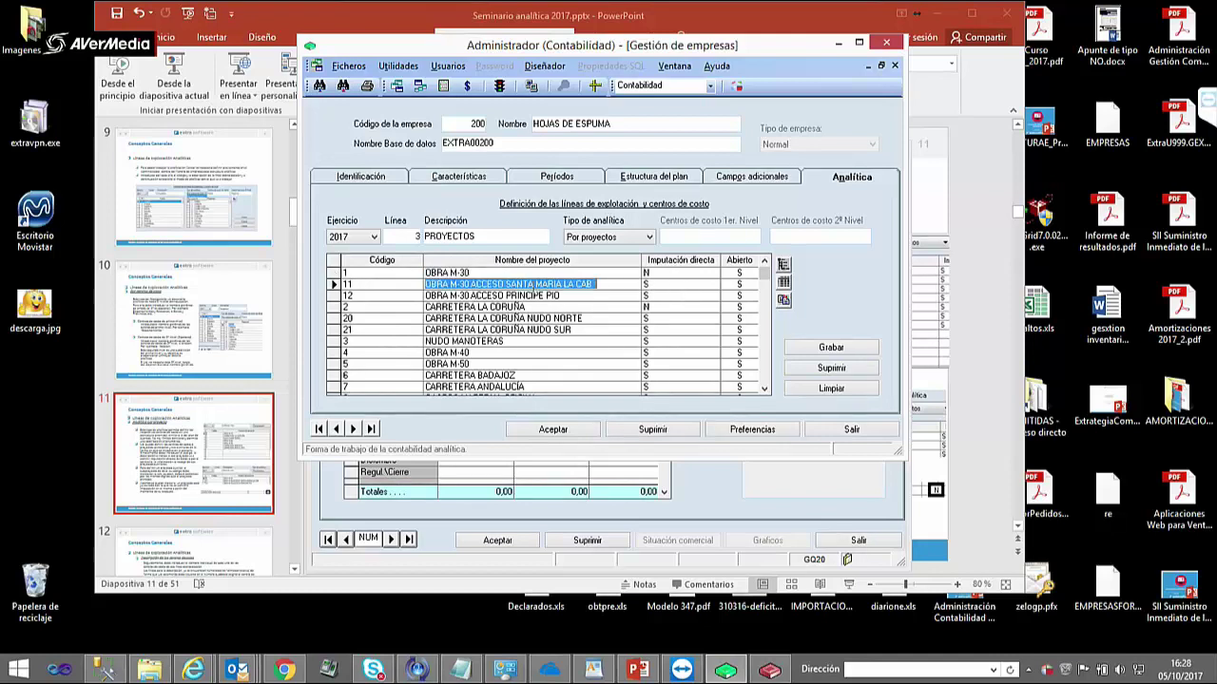
click(519, 309)
click(532, 286)
click(537, 296)
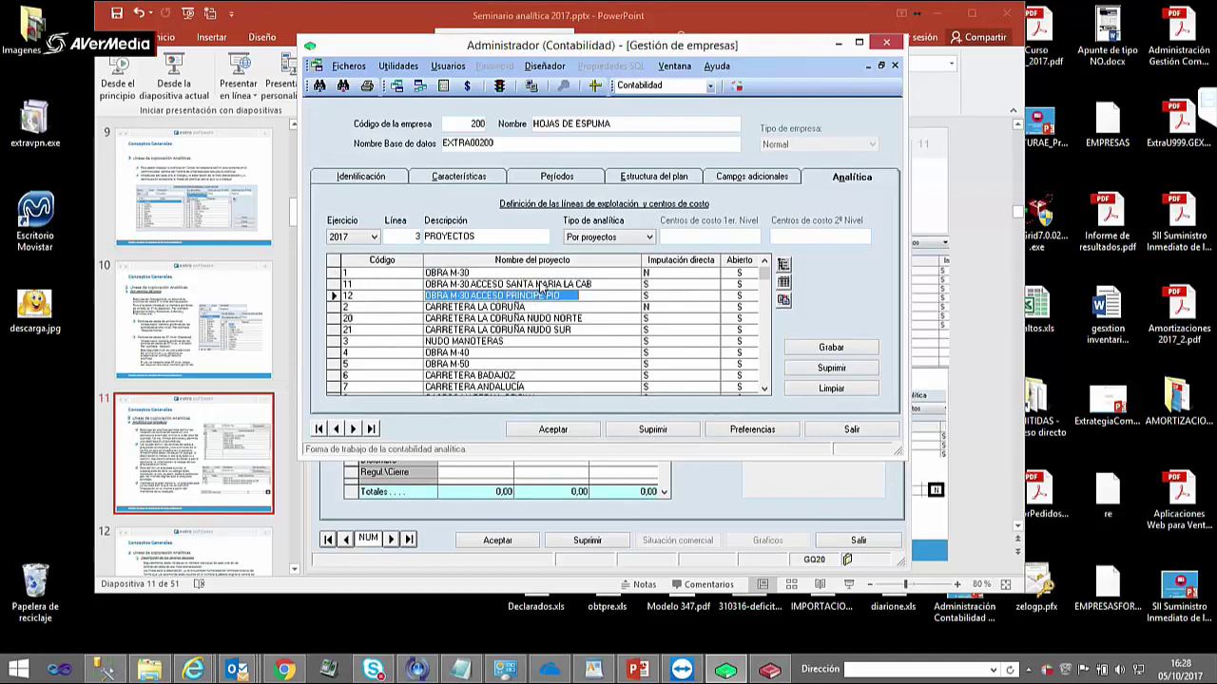
click(539, 284)
click(540, 296)
click(550, 285)
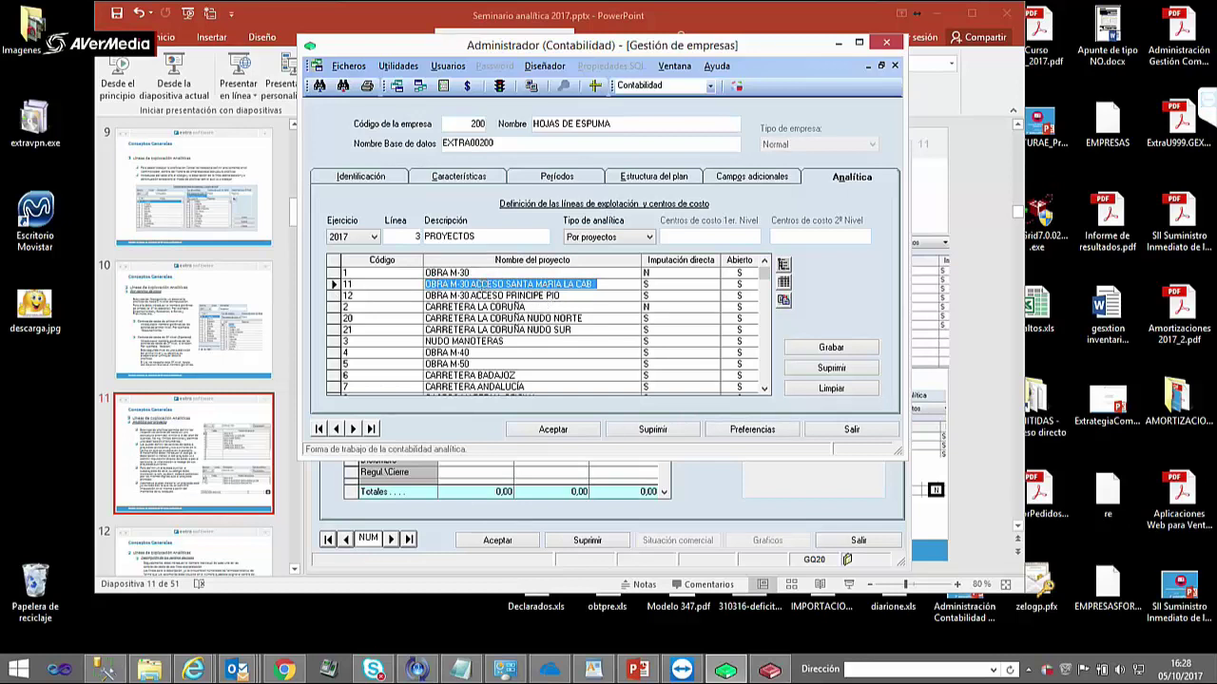
click(544, 295)
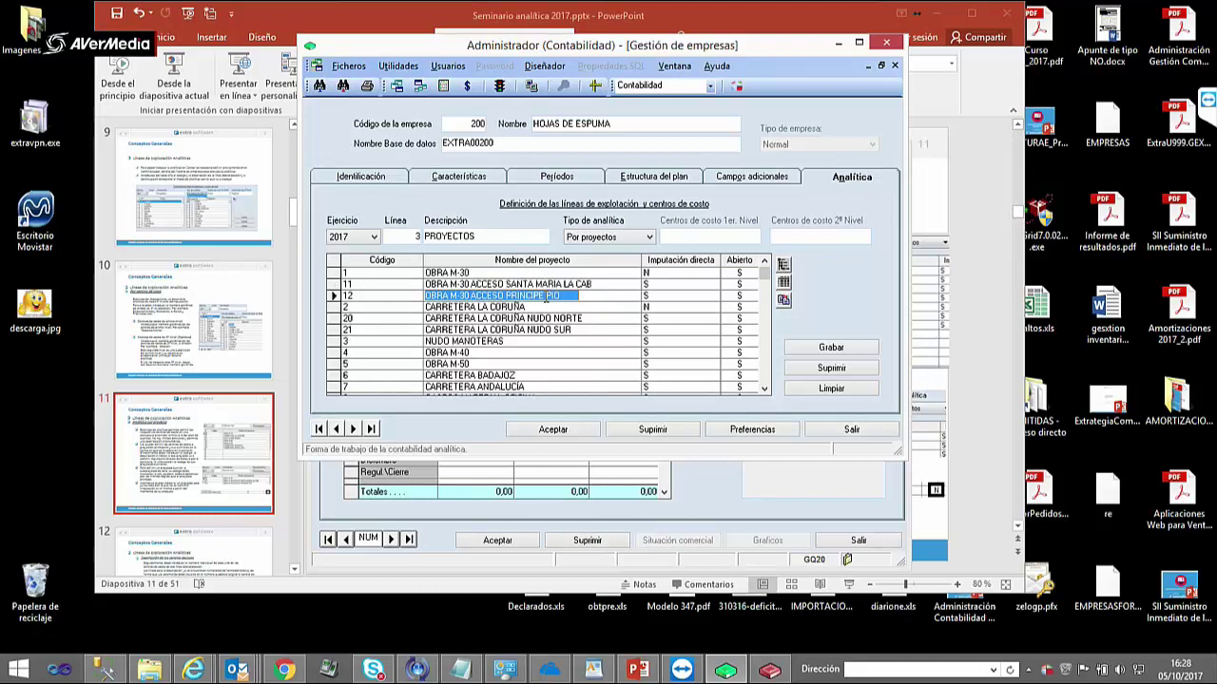
- Compare the direct imputation setting of OBRA M-30 with that of its sub-projects 11 and 12
click(495, 275)
click(448, 272)
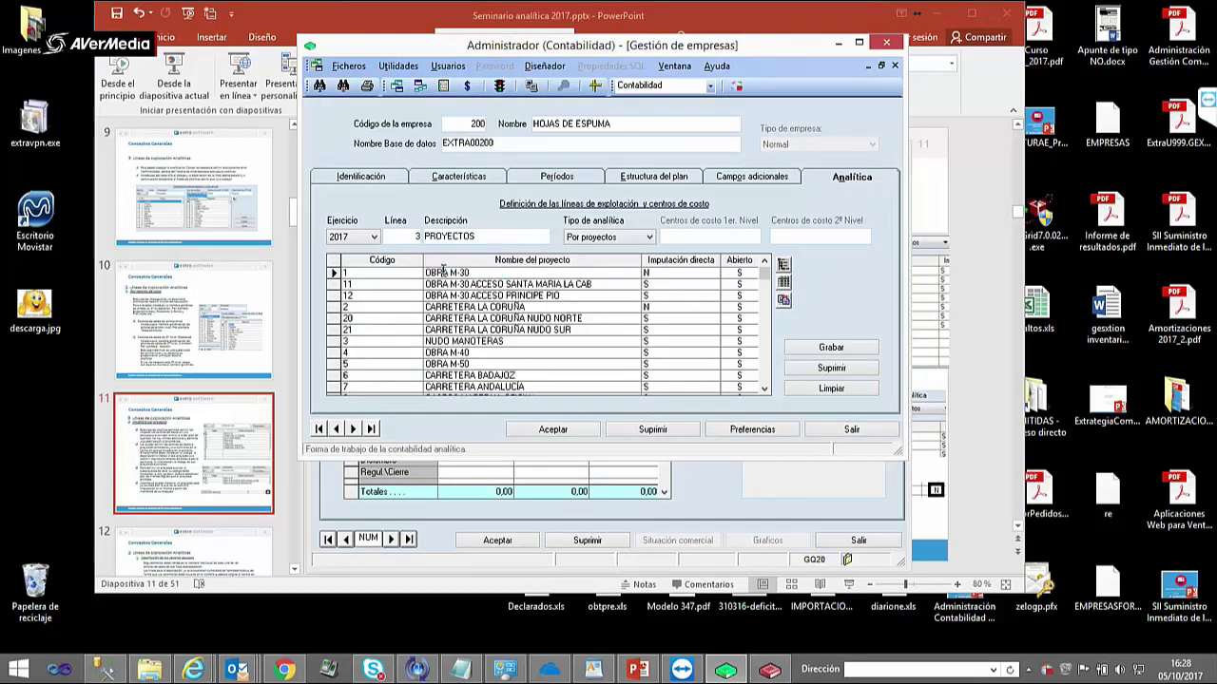
click(551, 285)
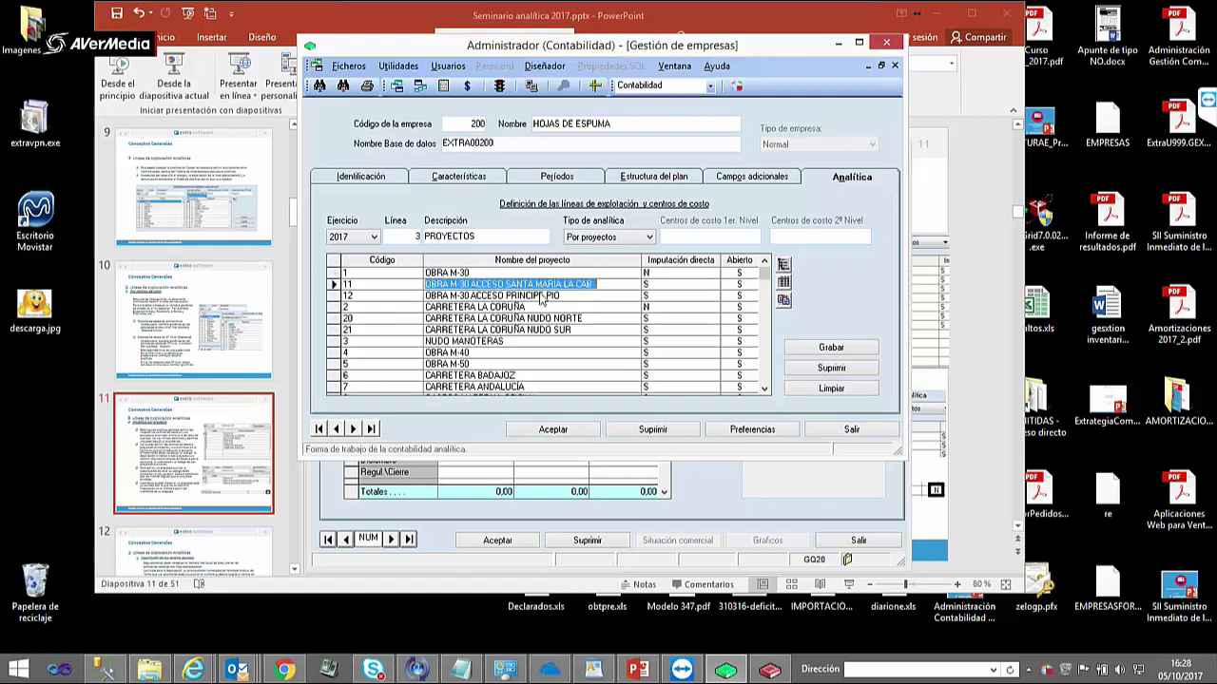
click(545, 297)
click(671, 274)
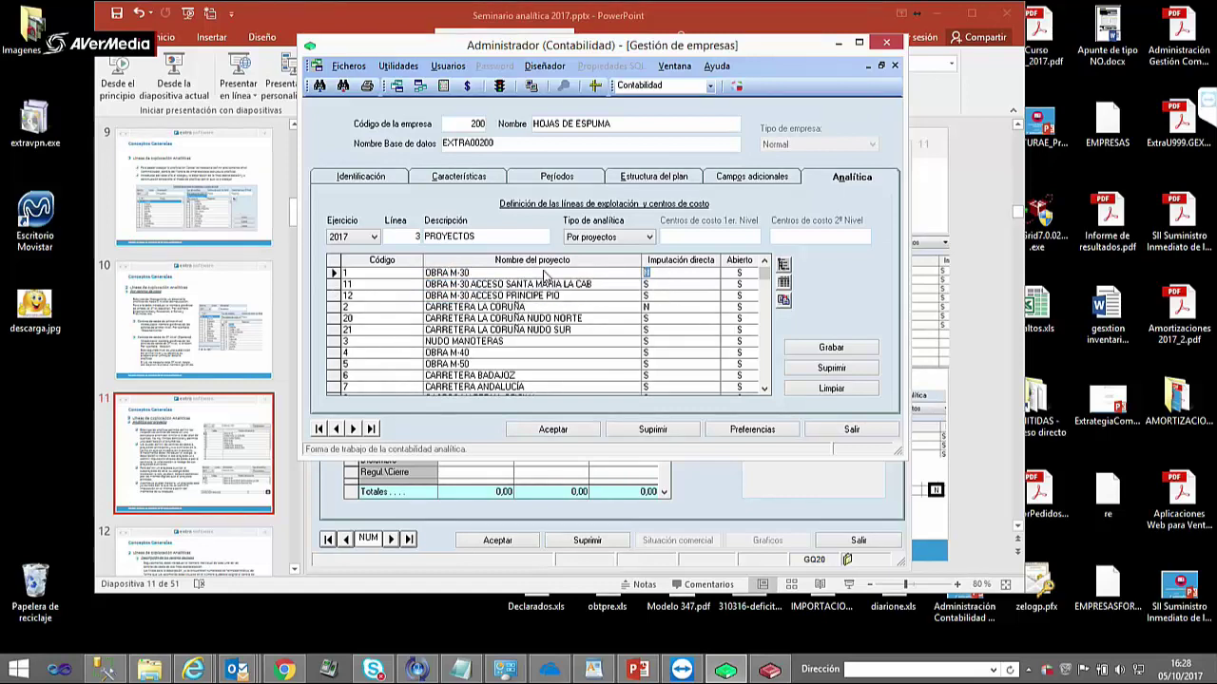
click(654, 285)
click(654, 297)
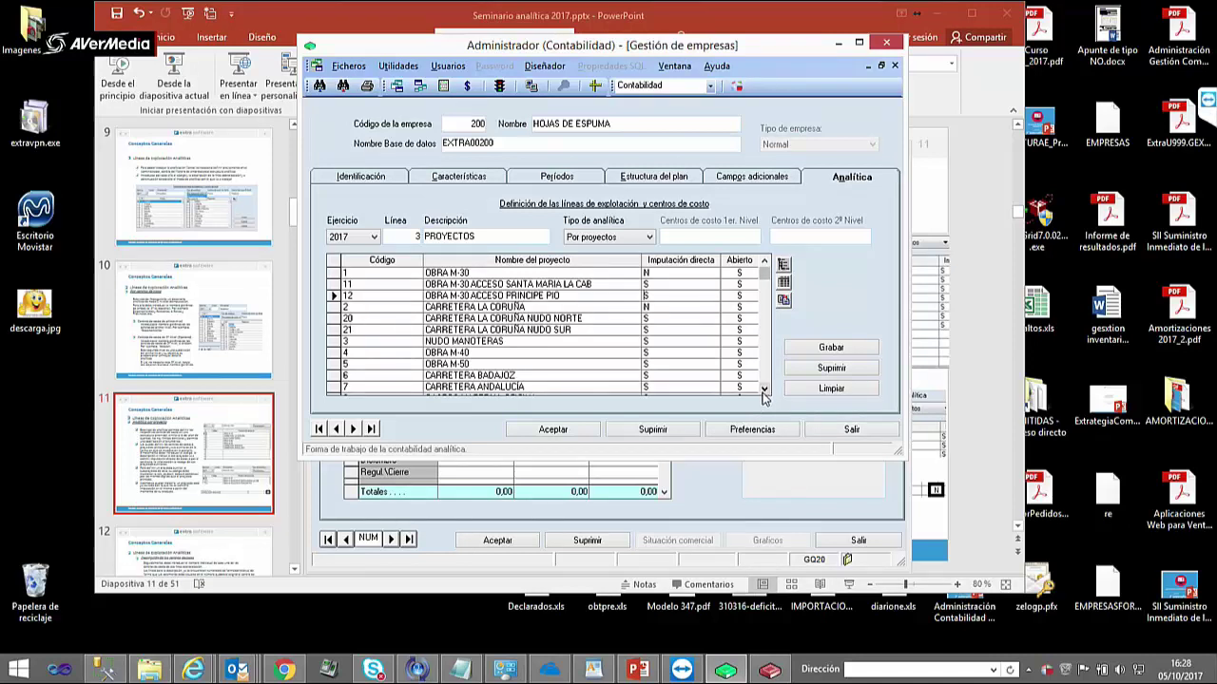
click(764, 390)
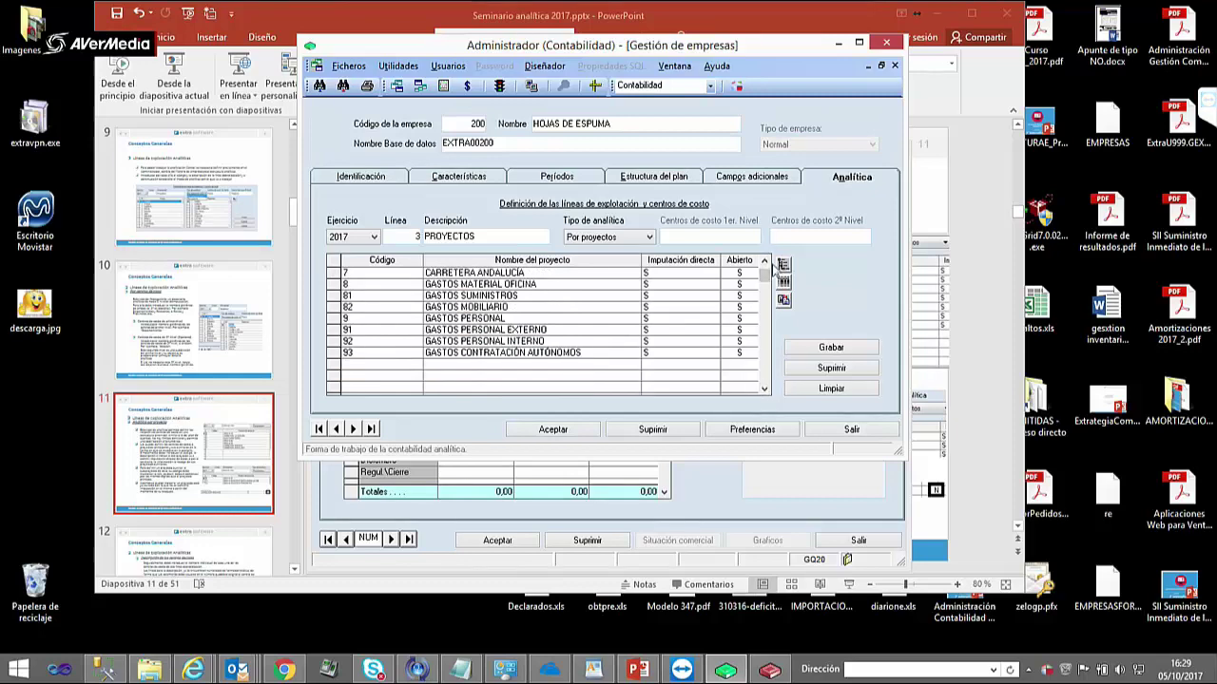
scroll(765, 274, up, 4)
click(526, 288)
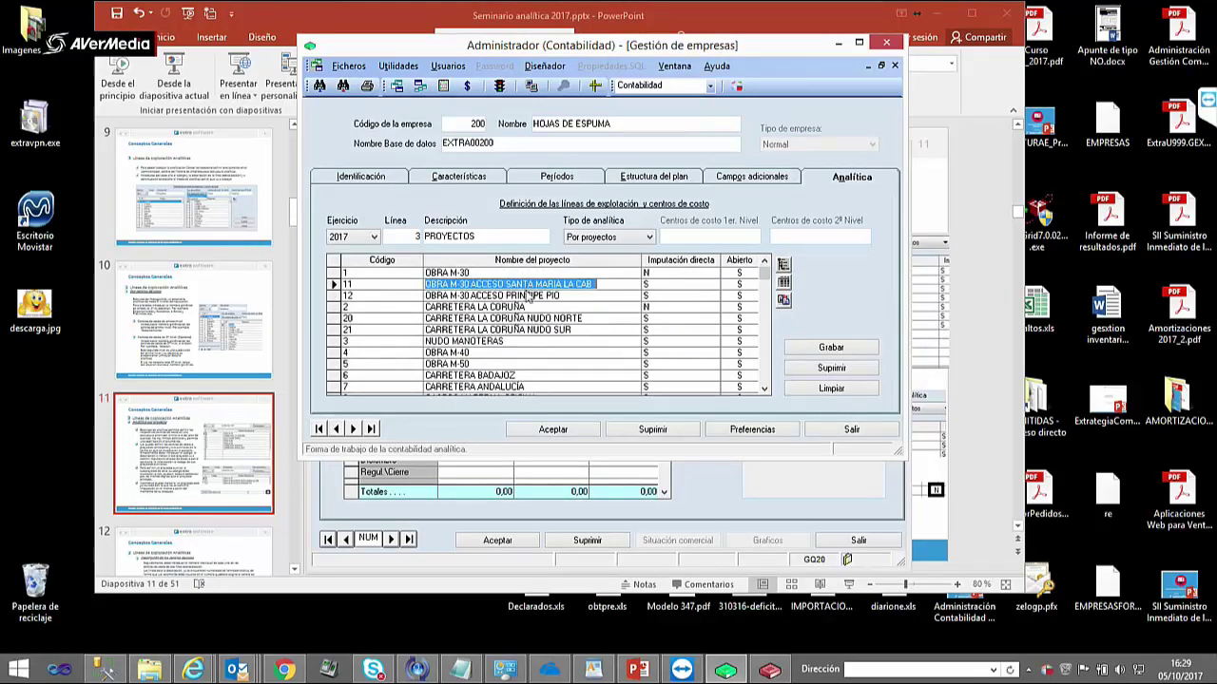
click(663, 285)
click(654, 296)
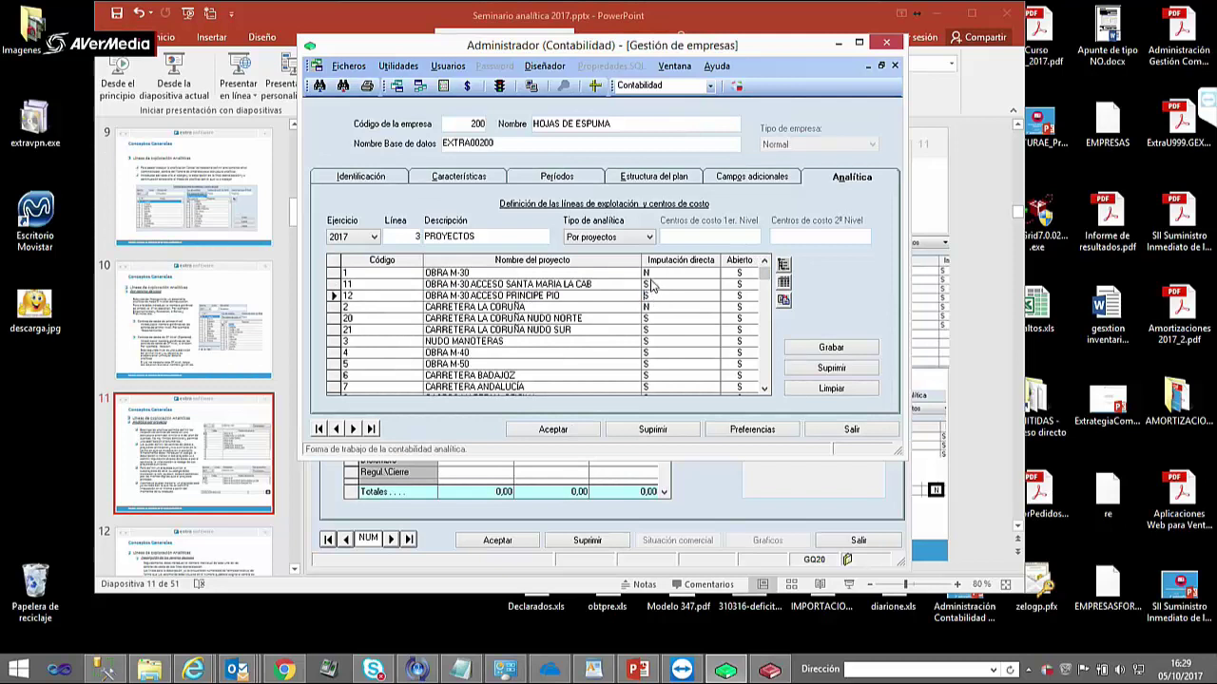
- Examine GASTOS PERSONAL and its external, internal and self-employed contracting sub-projects
scroll(768, 394, down, 2)
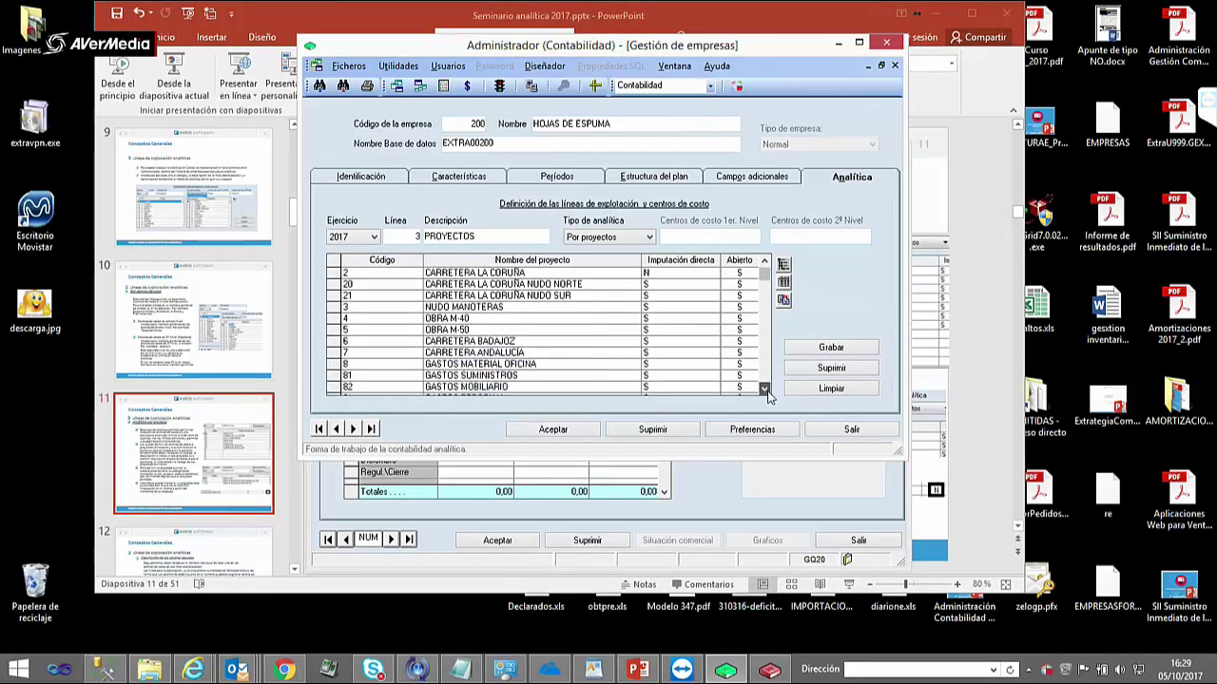
scroll(768, 394, down, 1)
click(524, 331)
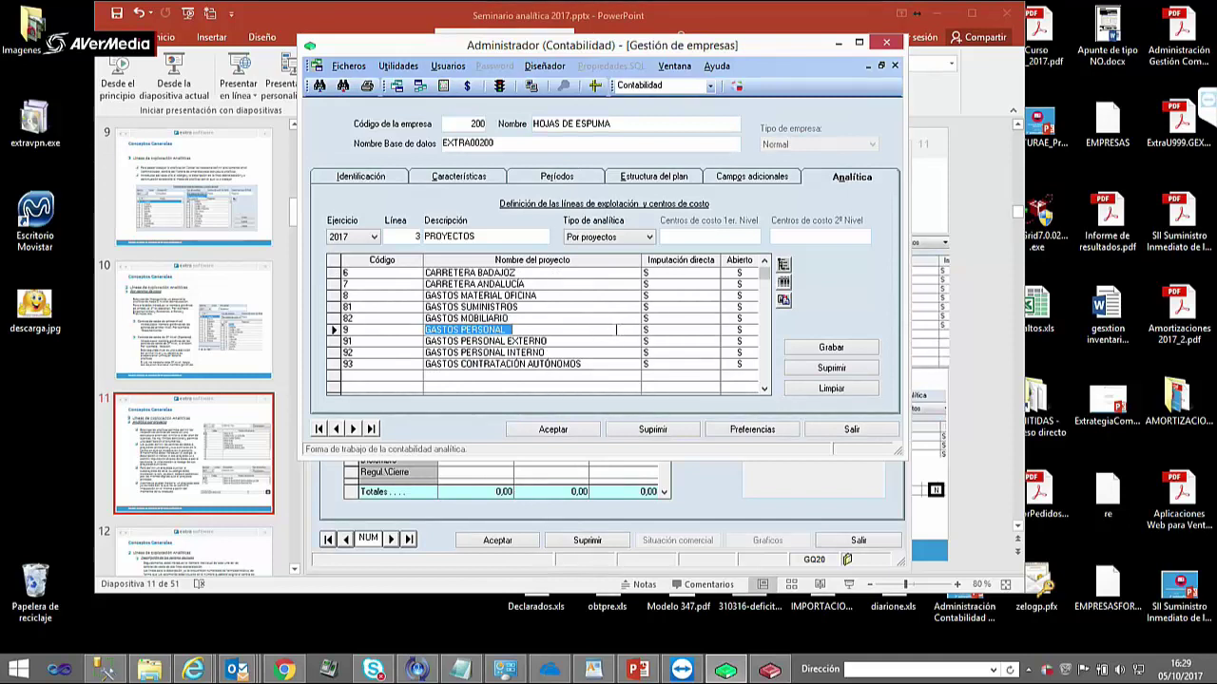
click(571, 342)
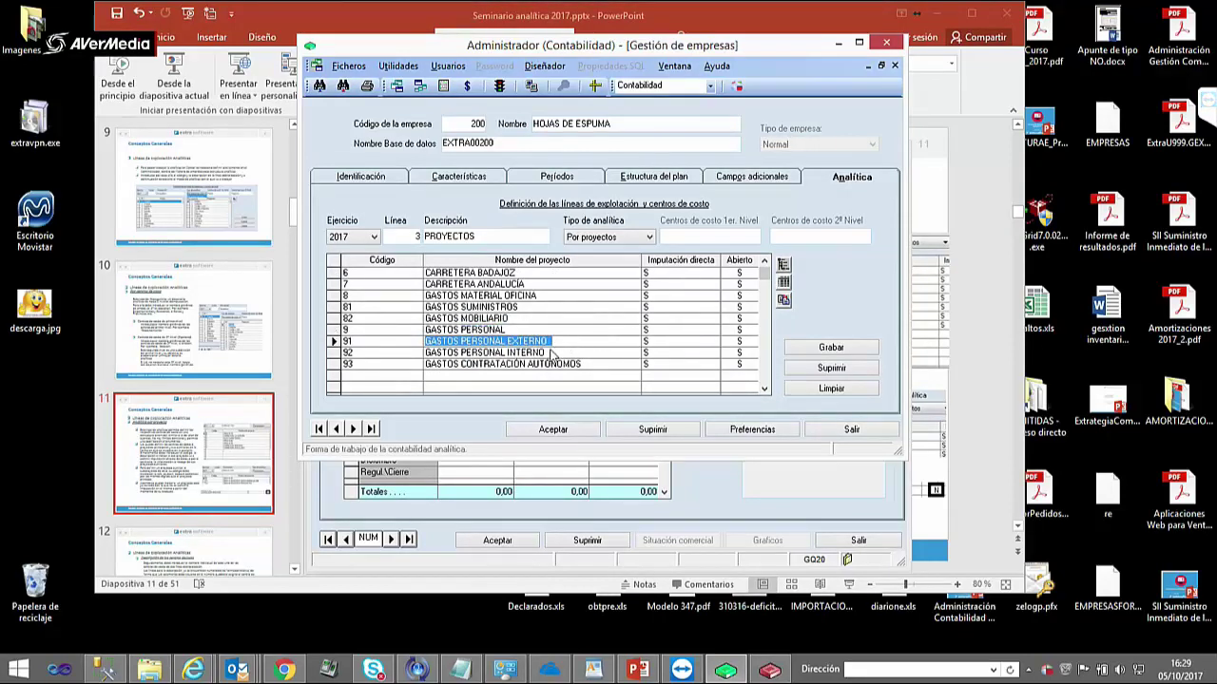
click(549, 353)
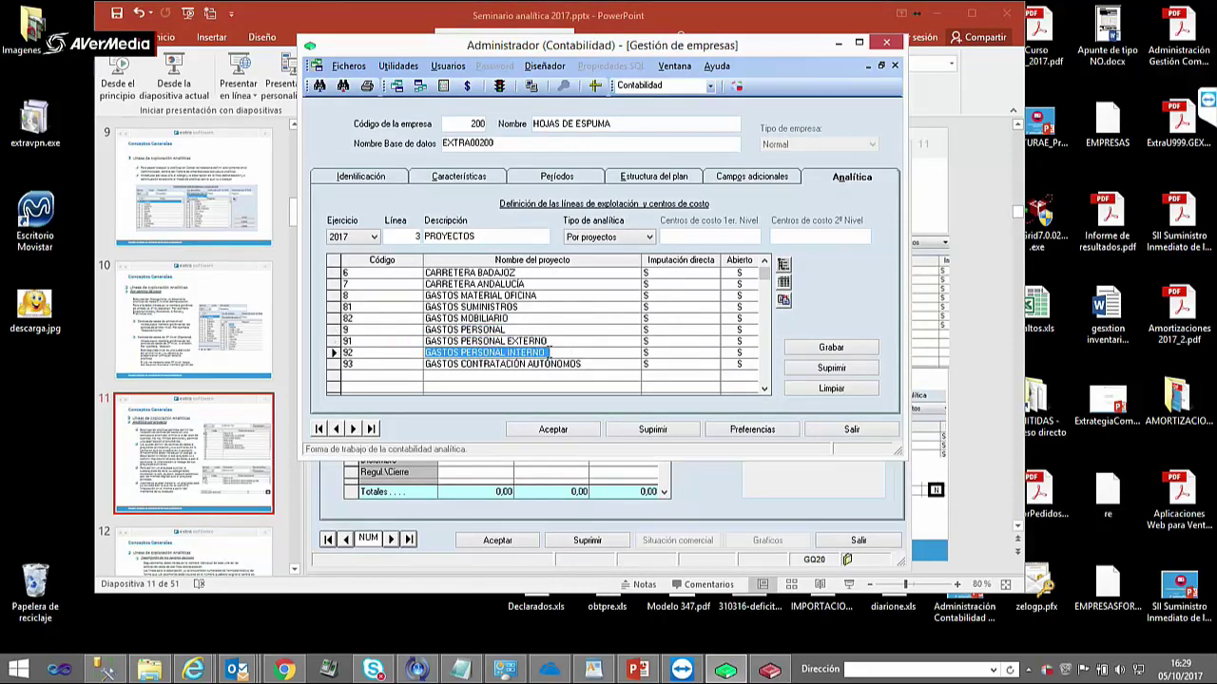
click(547, 365)
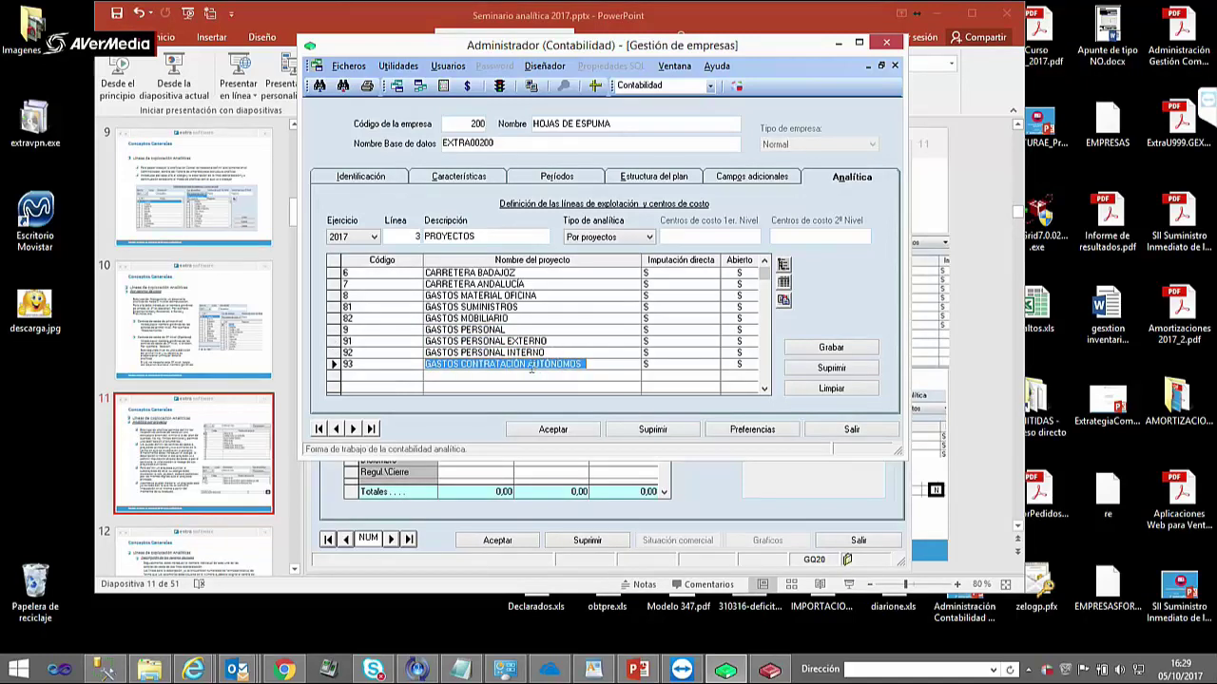
click(511, 343)
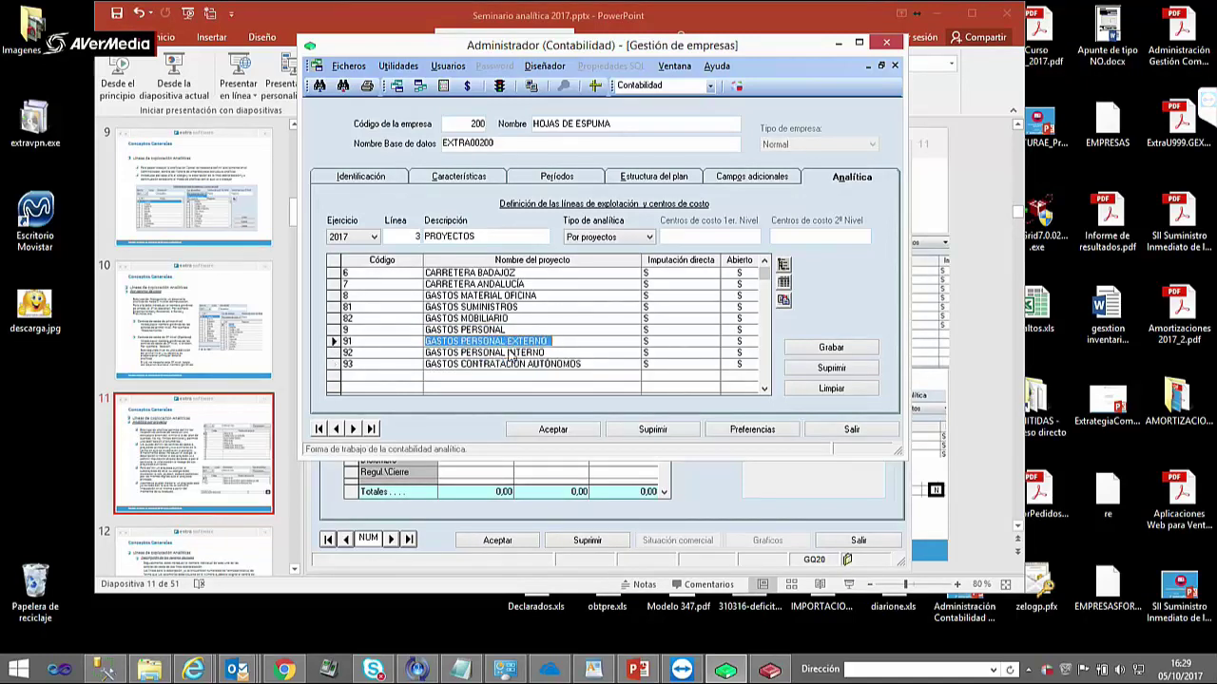
click(508, 329)
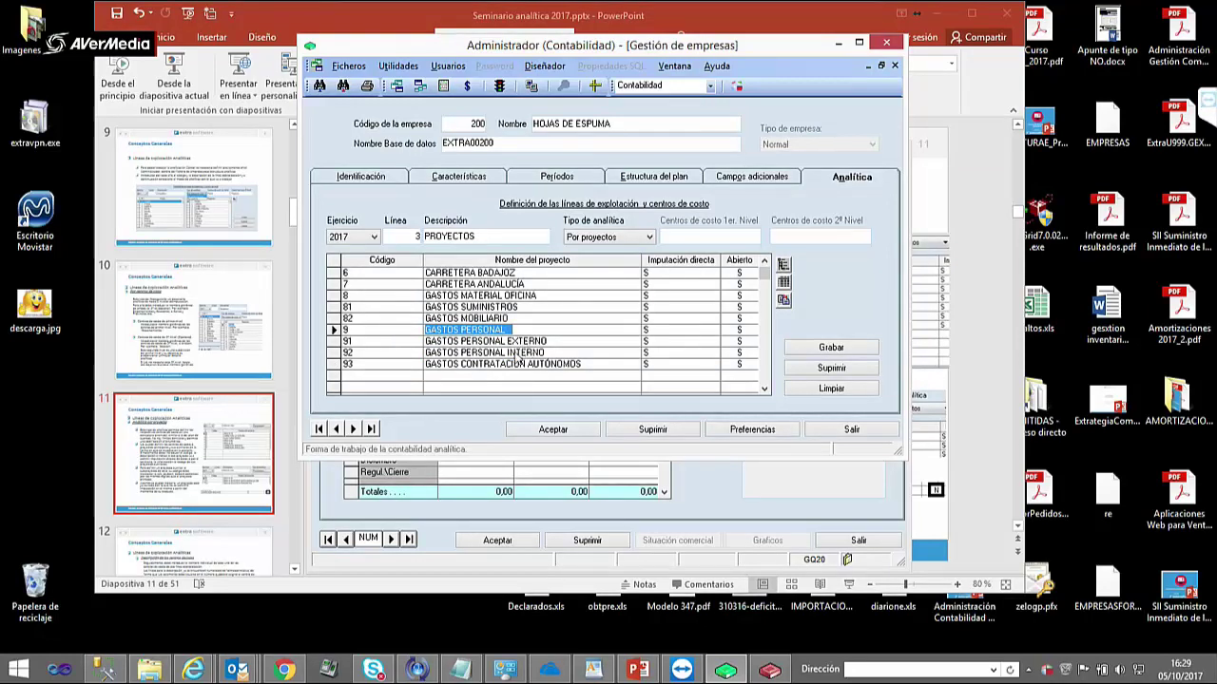
- Check the direct imputation setting of GASTOS PERSONAL against its sub-projects 91 to 93
click(676, 329)
click(668, 332)
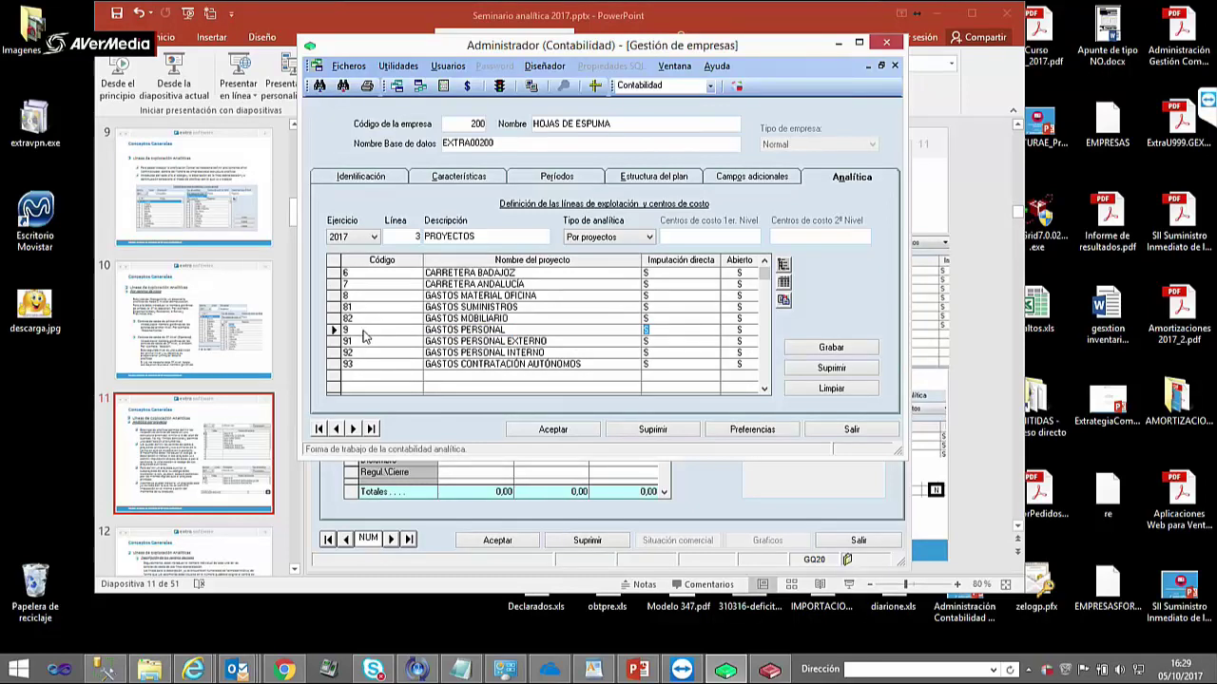
click(573, 342)
click(560, 353)
click(555, 364)
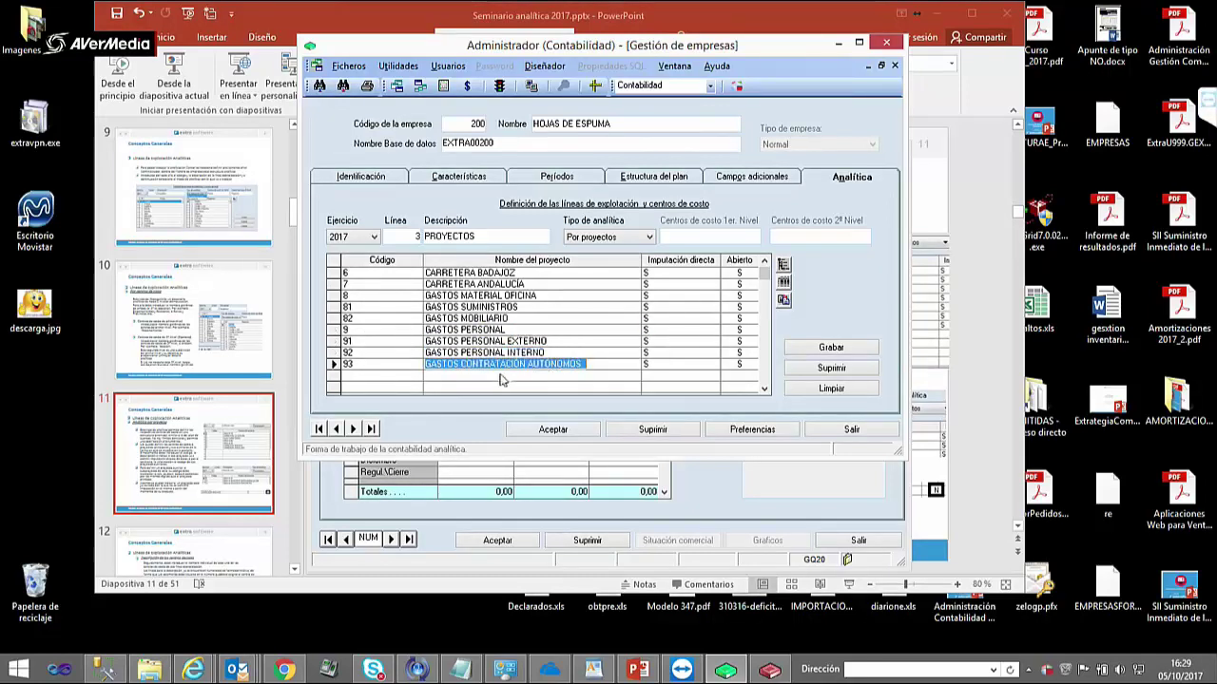
click(495, 342)
- Add project 911 named GASTOS PERSONAL DE ZONA NORTE to line 3
click(382, 375)
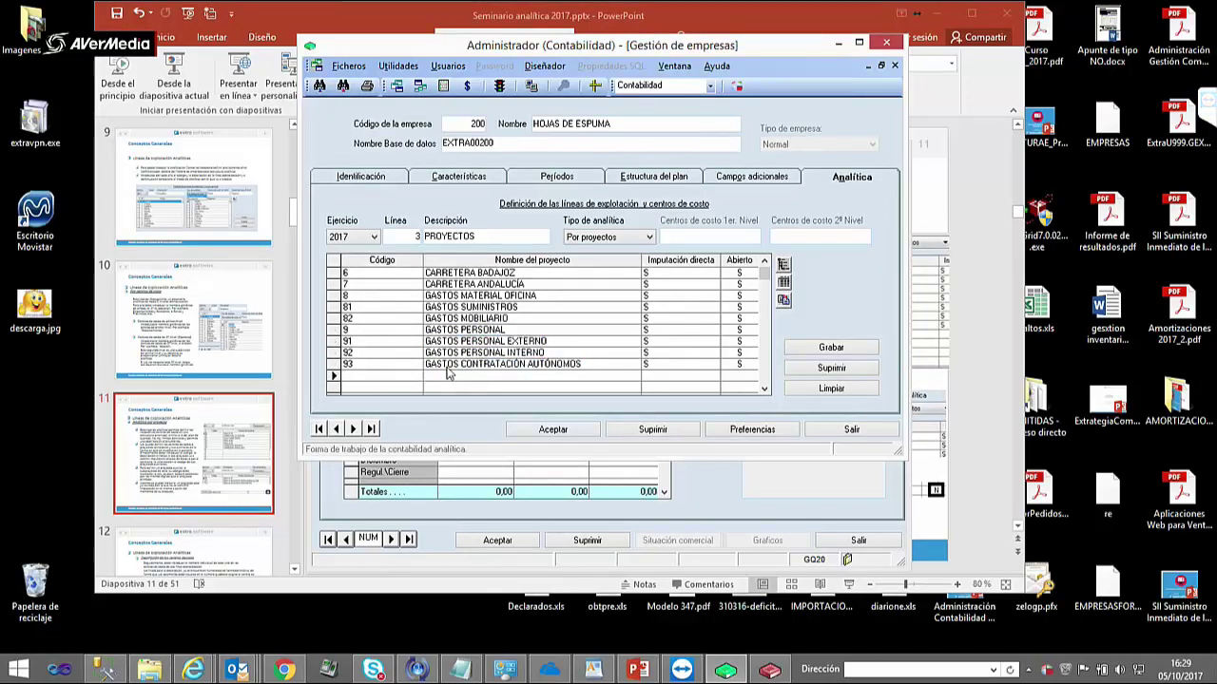
text(911)
key(Tab)
text(G)
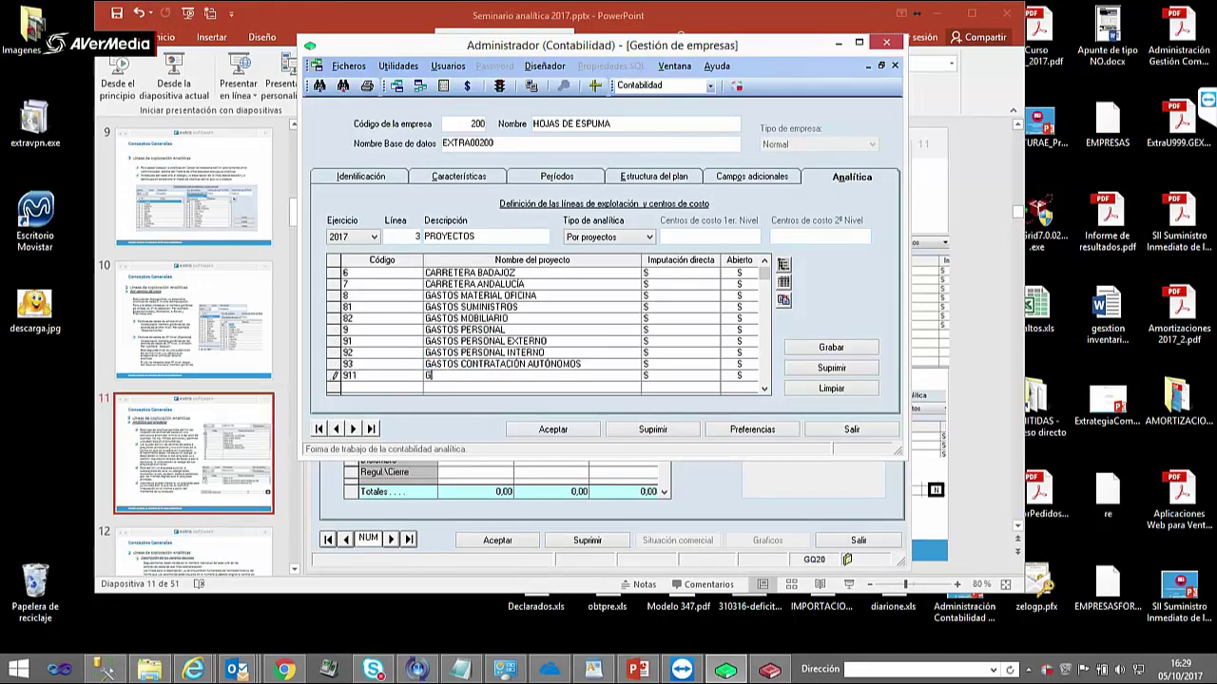
text(ASTOS PERSONAL DE ZONA NORTE)
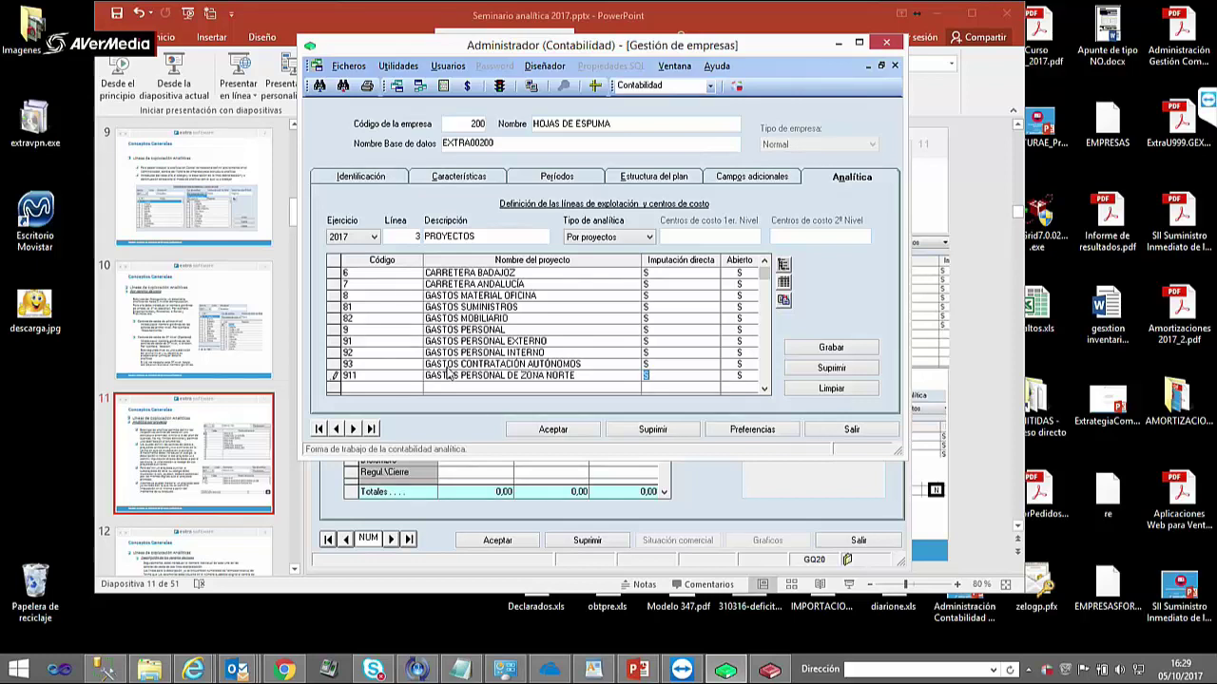
- Add project 912 named GASTOS PERSONAL DE ZONA SUR to line 3
click(382, 386)
key(Tab)
text(GASTOS PERSONA)
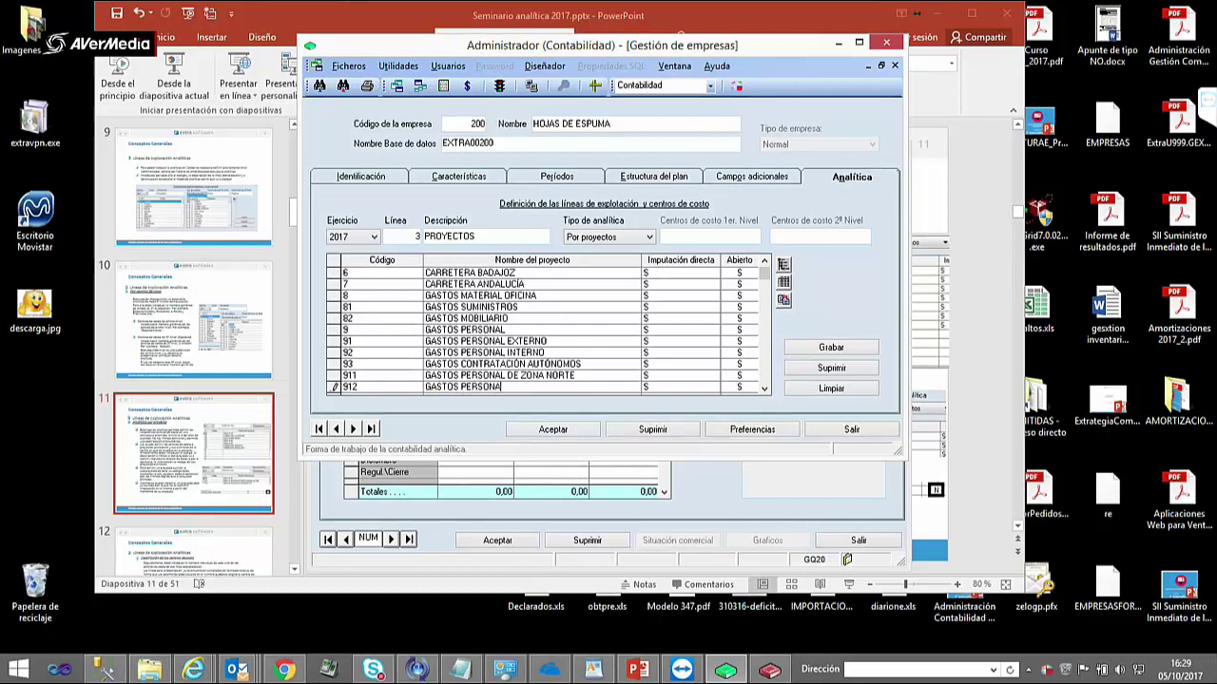
text(L DE ZONA SUR)
key(Tab)
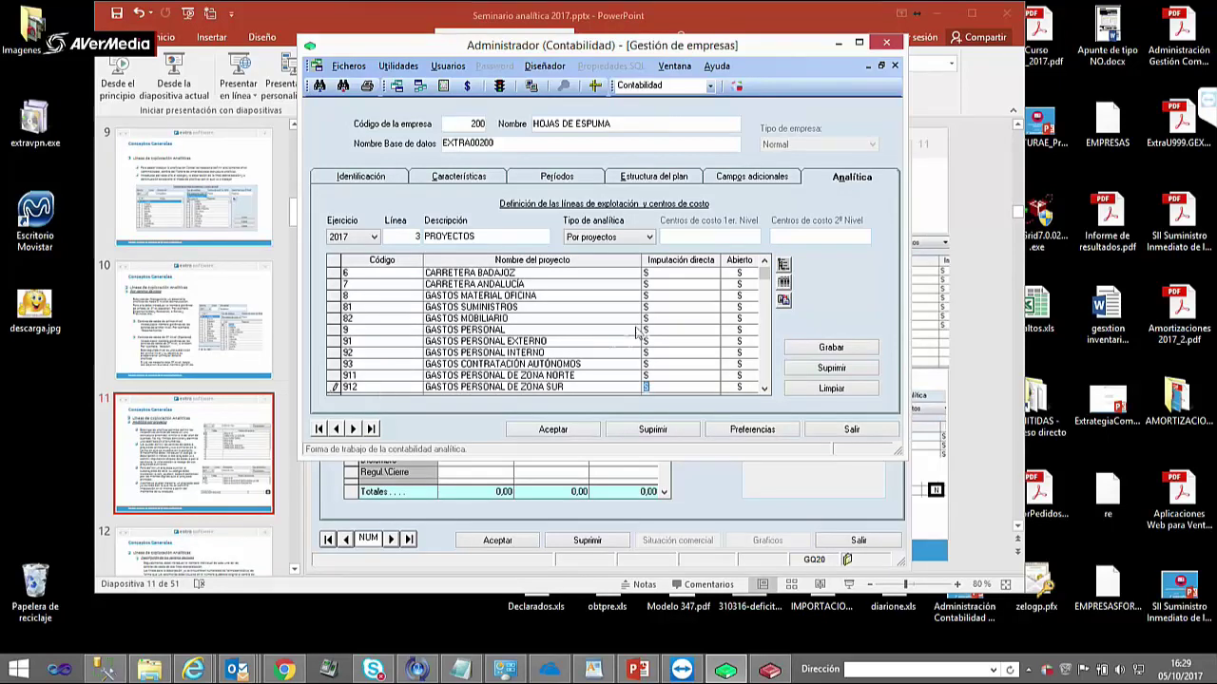
- Review the personnel expense projects and save line 3 PROYECTOS
click(574, 364)
click(575, 342)
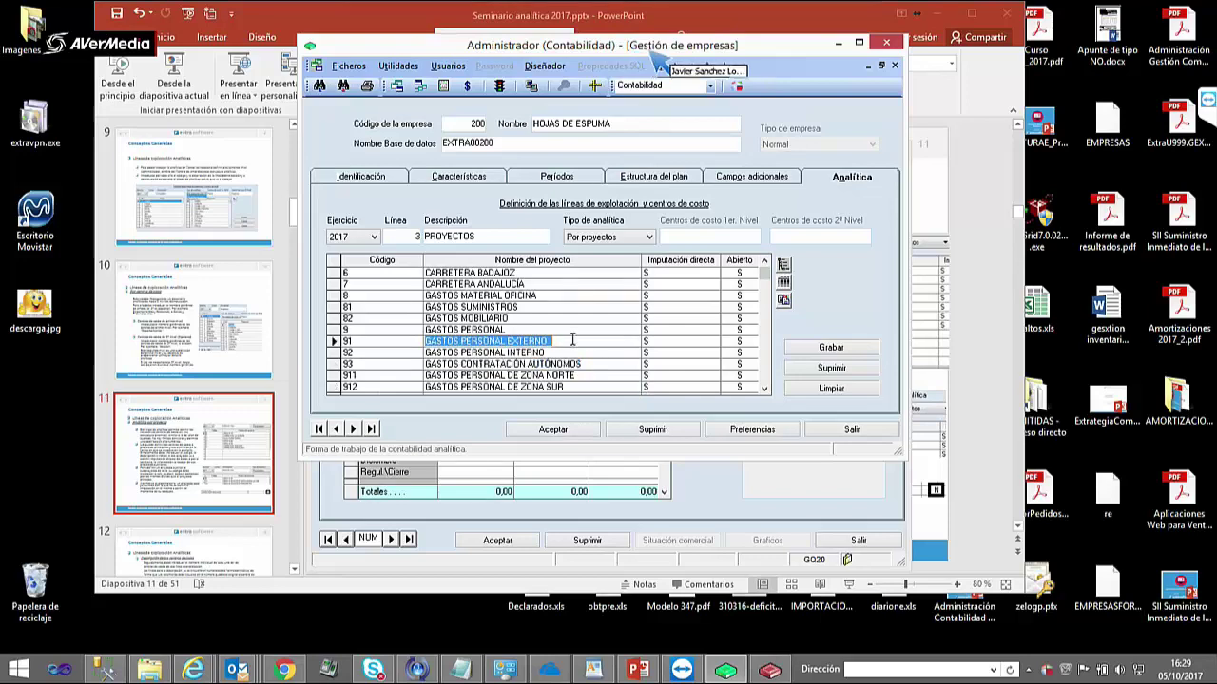
click(800, 348)
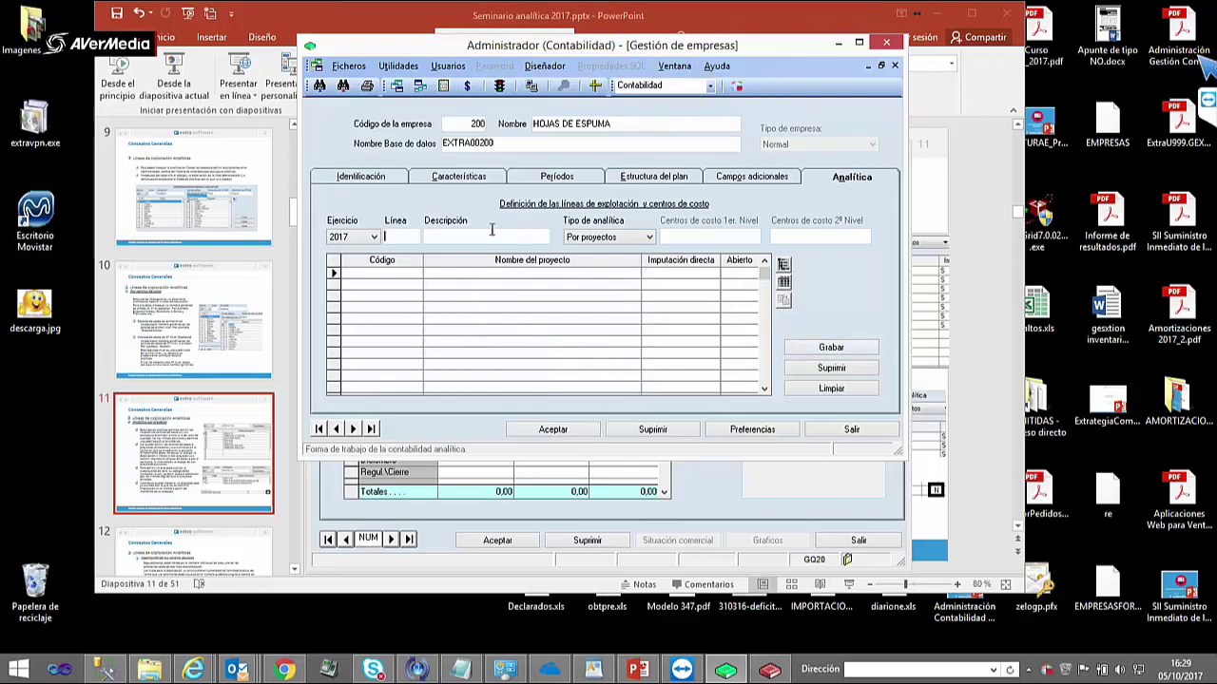
- Load line 3 PROYECTOS and set the direct imputation of project 9 GASTOS PERSONAL to N
text(3)
key(Tab)
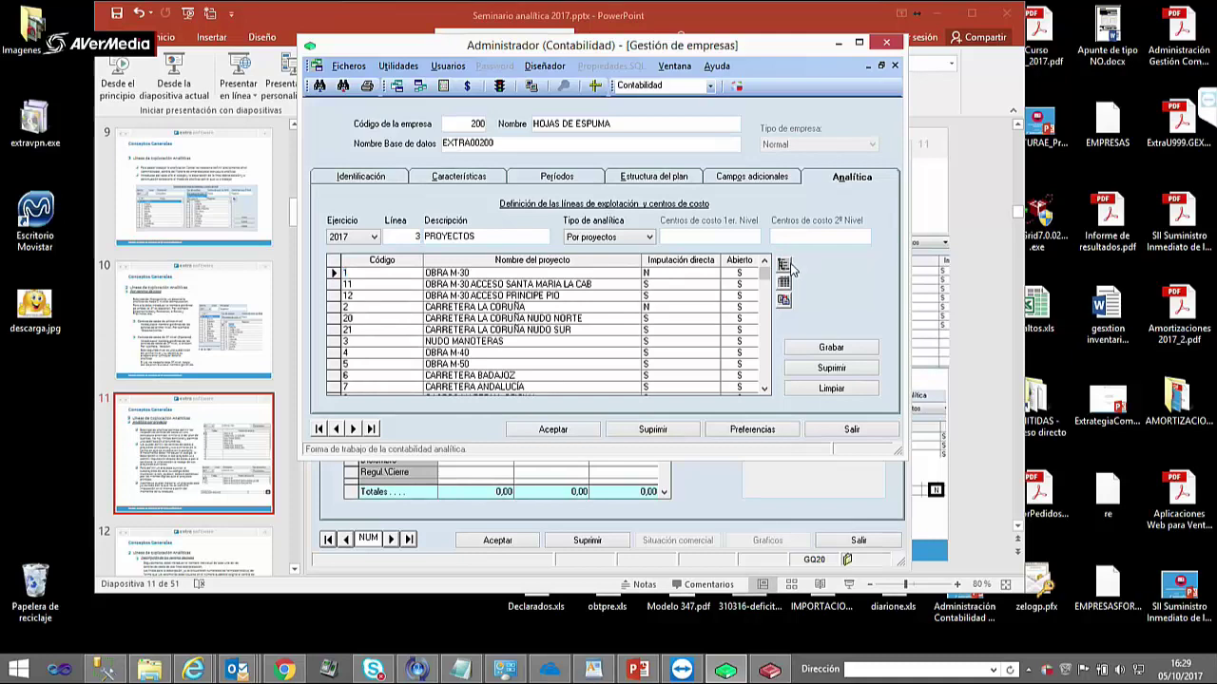
click(765, 378)
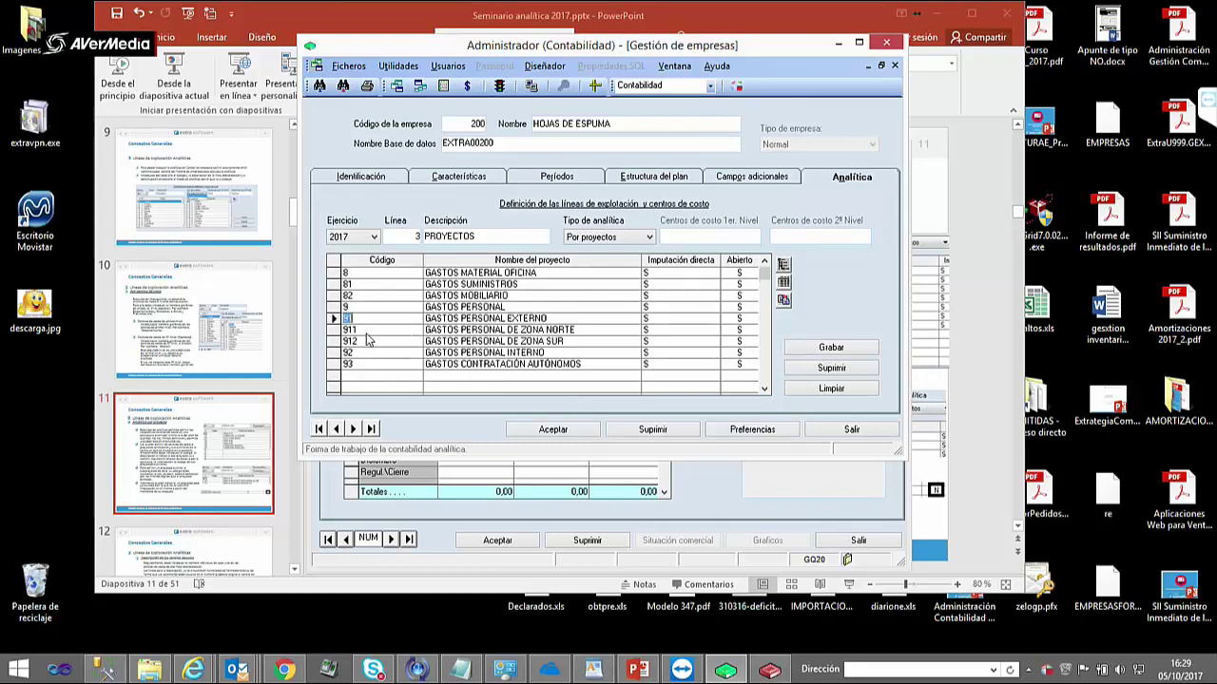
click(351, 308)
key(Down)
key(Down)
key(Down)
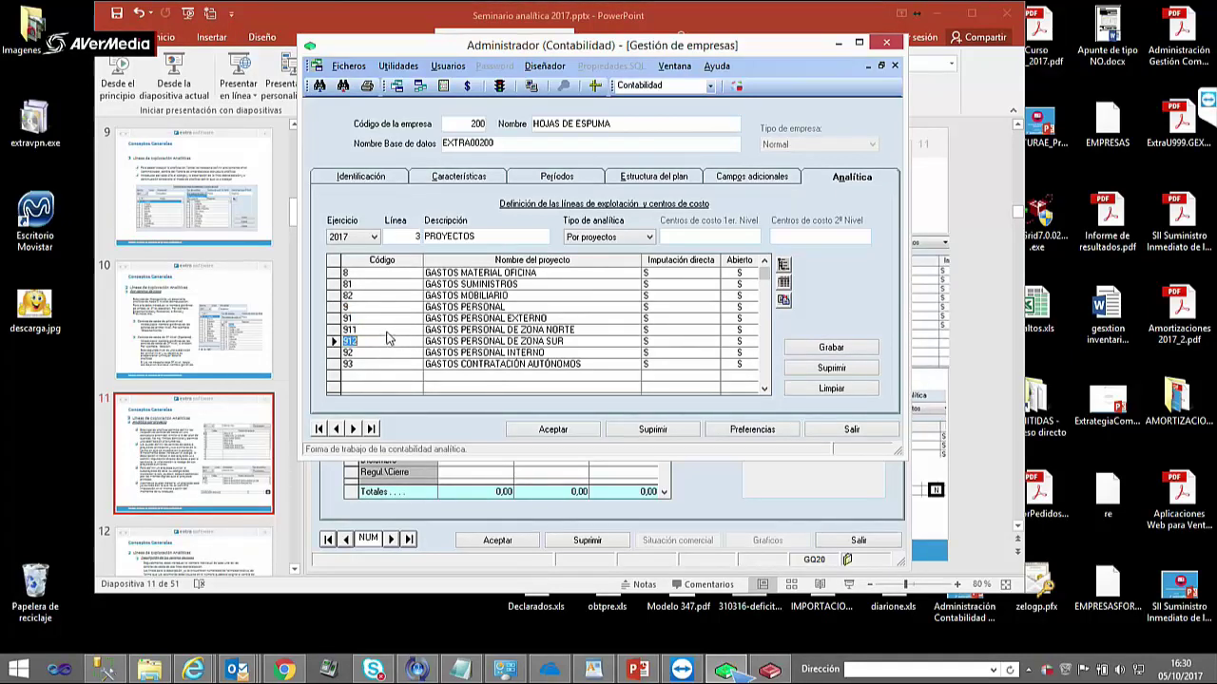
key(Up)
key(Up)
key(Up)
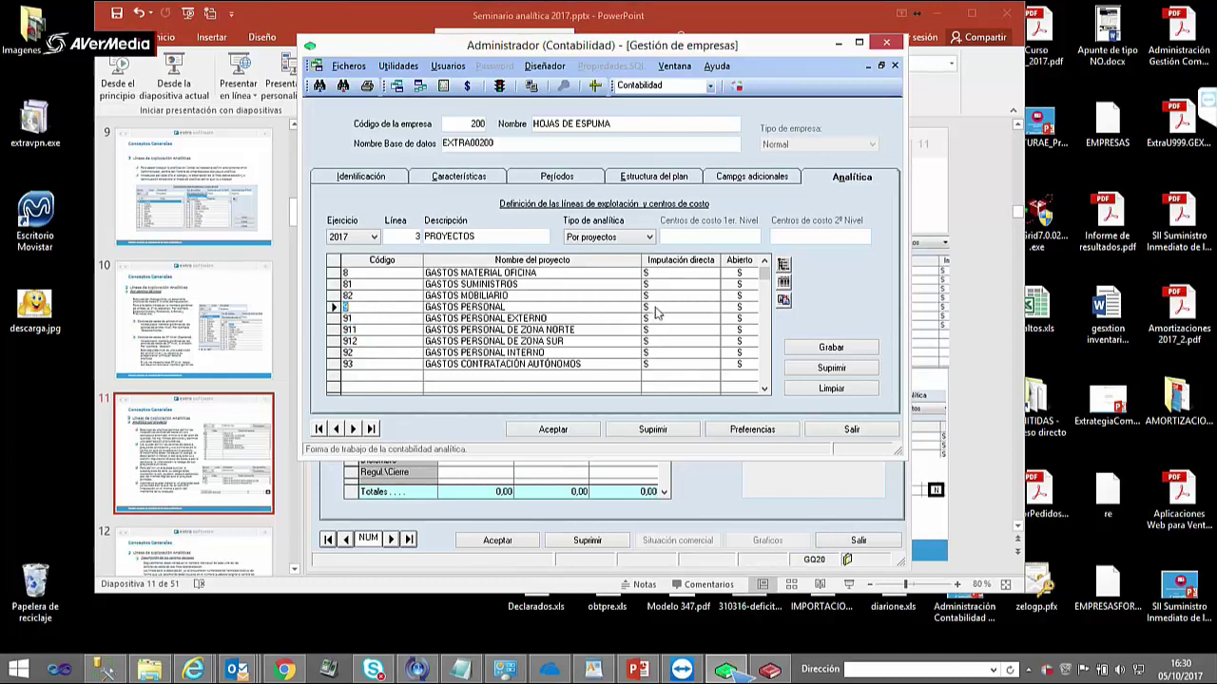
key(Tab)
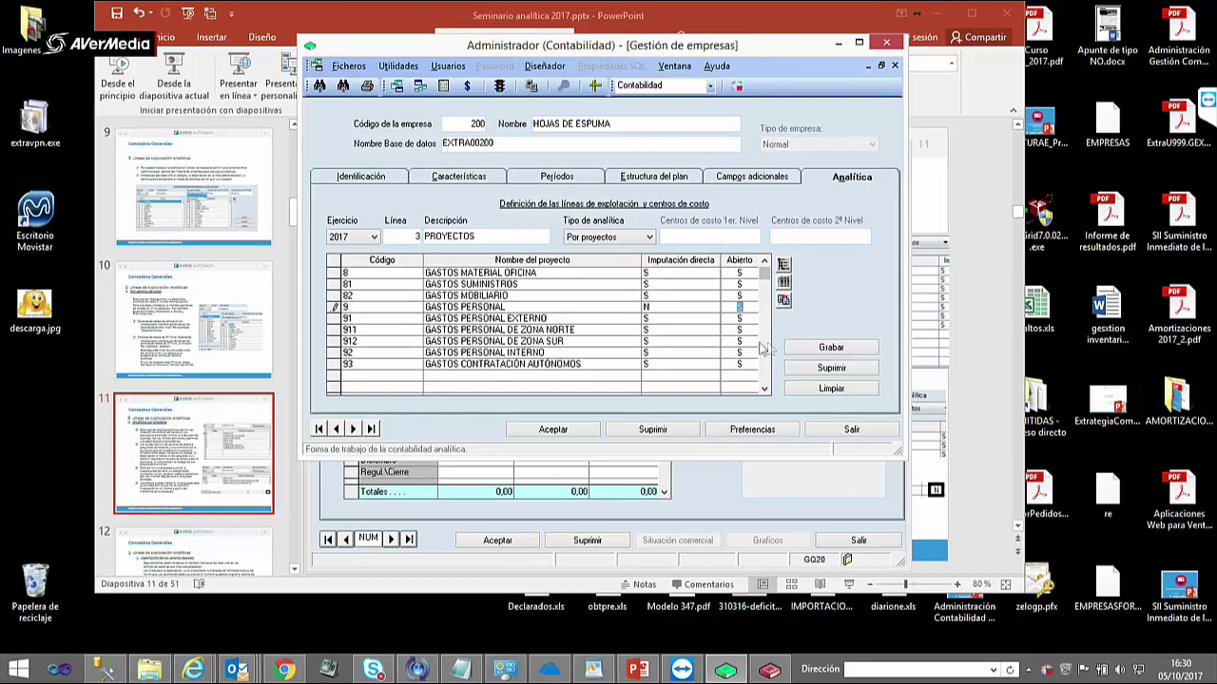
- Go over the sub-projects that feed GASTOS PERSONAL, from 91 to 93, and save line 3
click(563, 325)
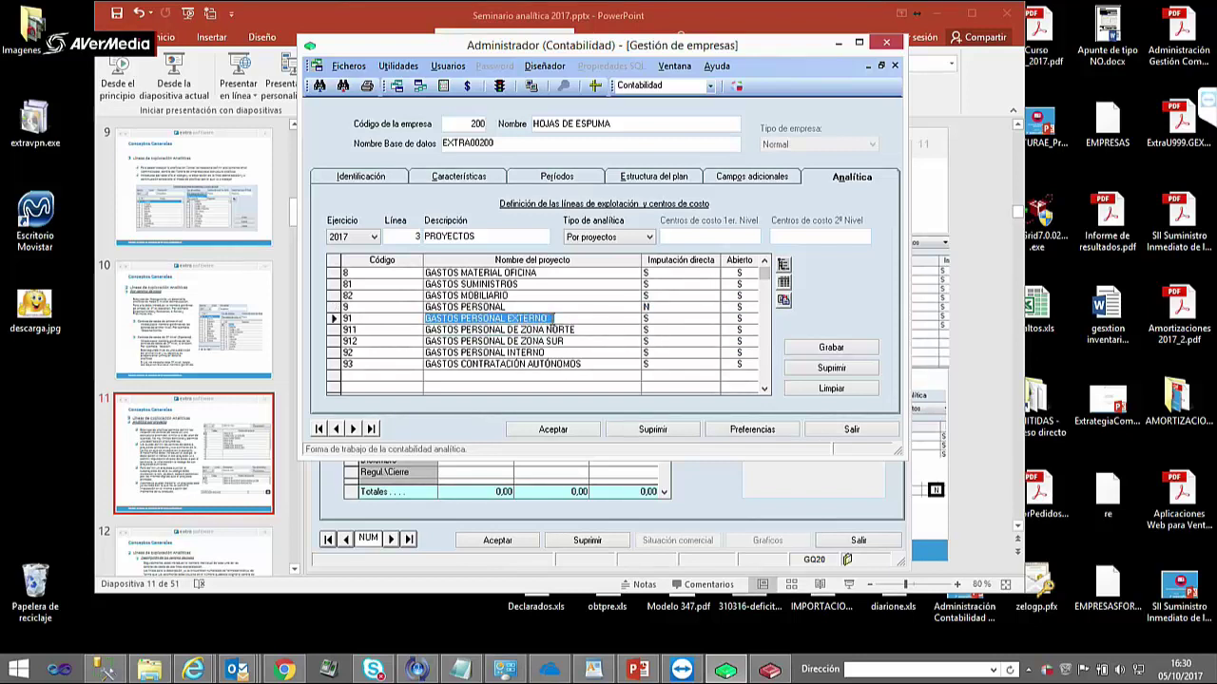
key(Down)
key(Down)
key(Down)
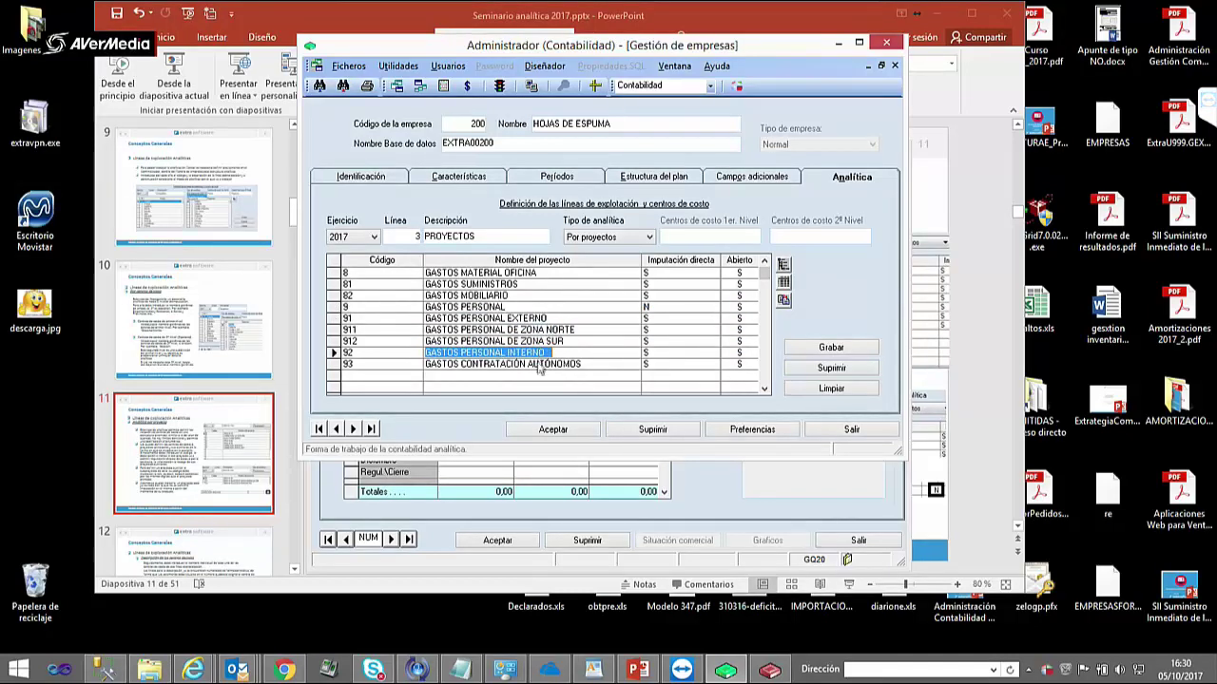
click(547, 339)
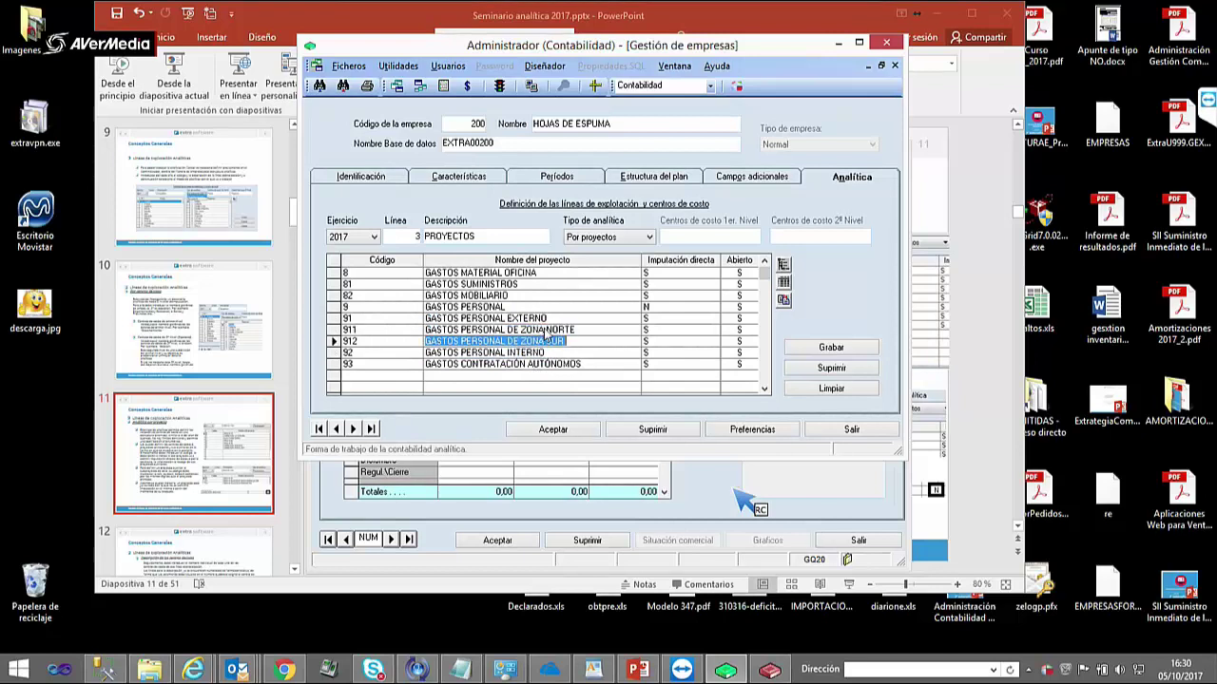
click(576, 317)
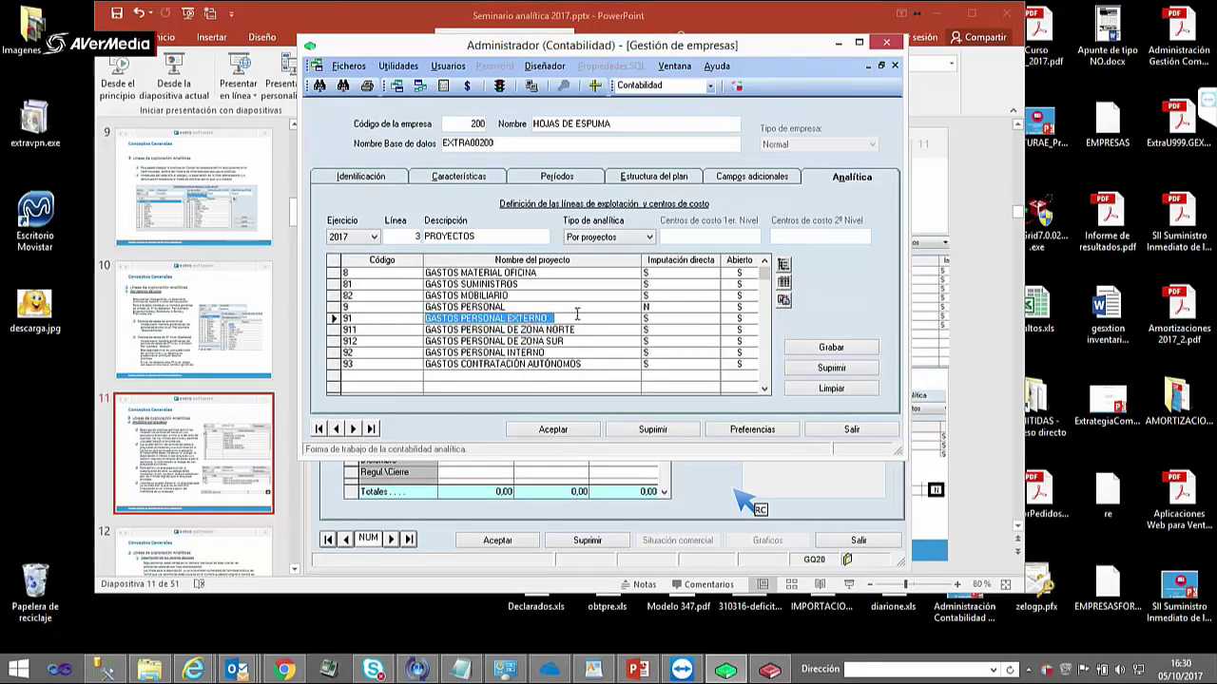
click(560, 352)
click(567, 365)
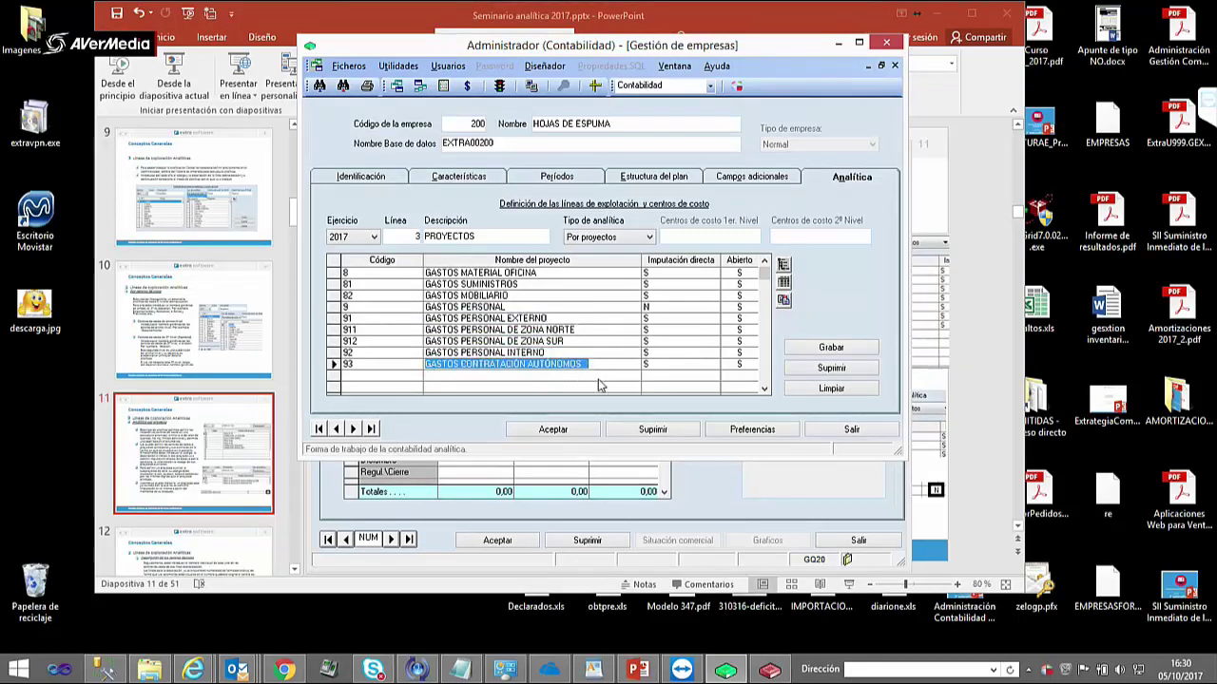
click(614, 331)
click(627, 307)
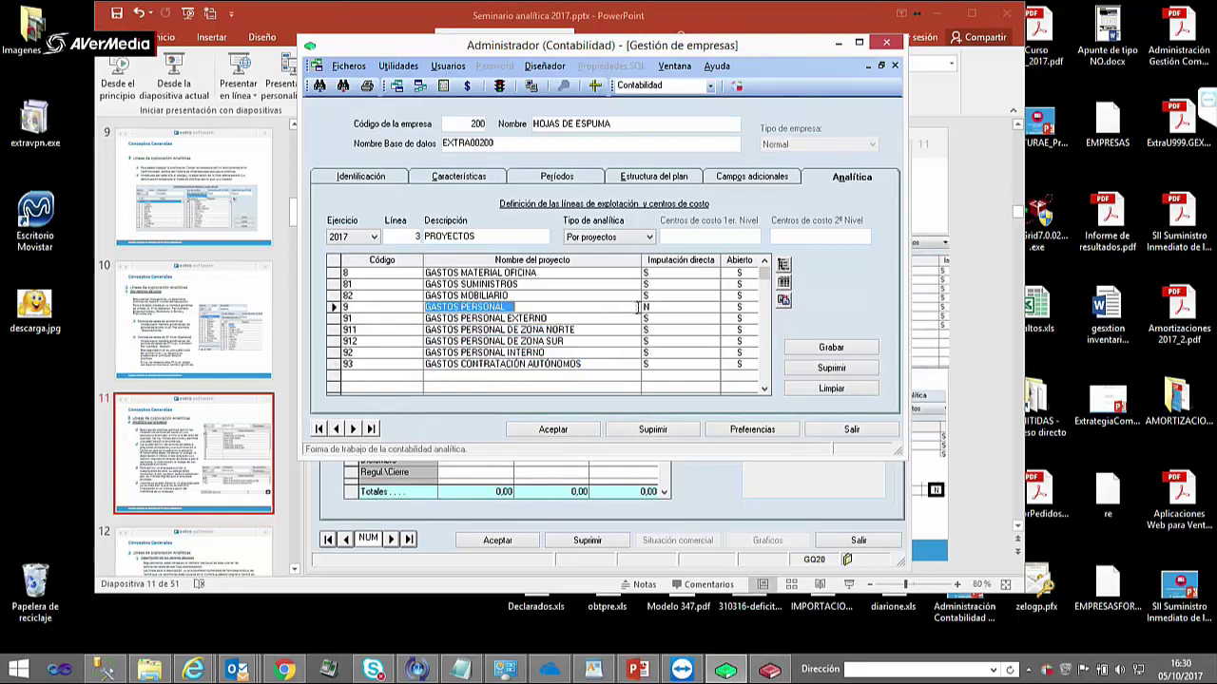
click(816, 349)
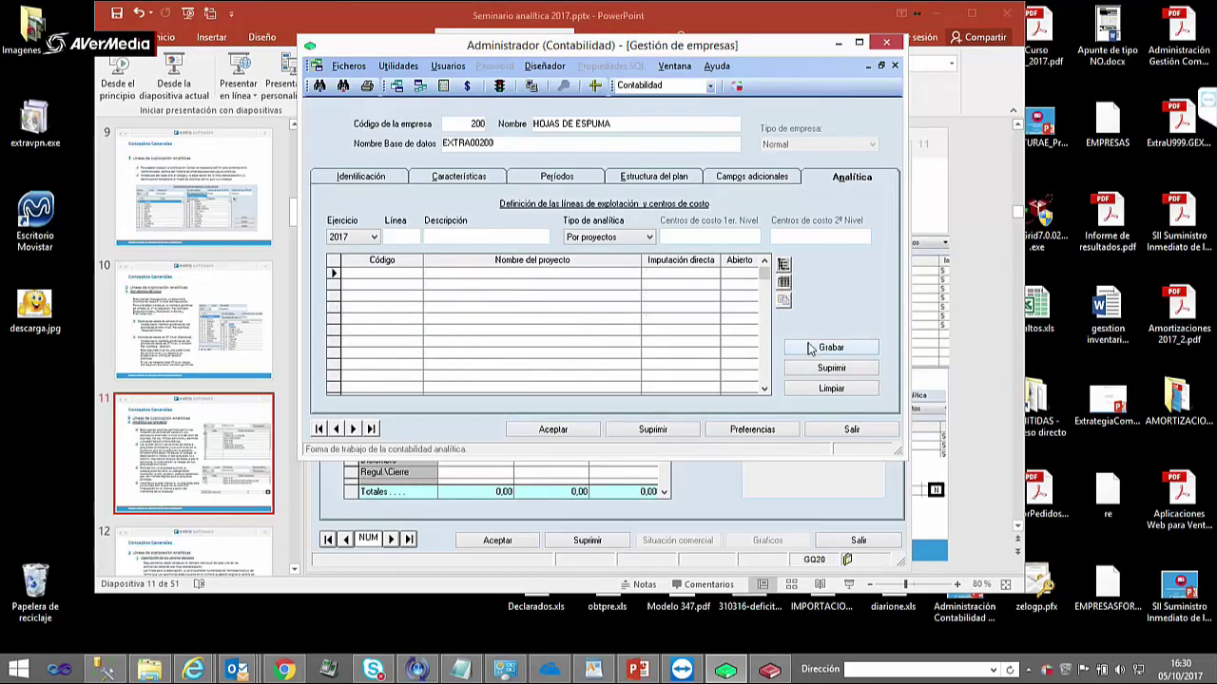
- Consult slide 11 on analytics by project in PowerPoint, and reload line 3 PROYECTOS in the company management form
click(639, 669)
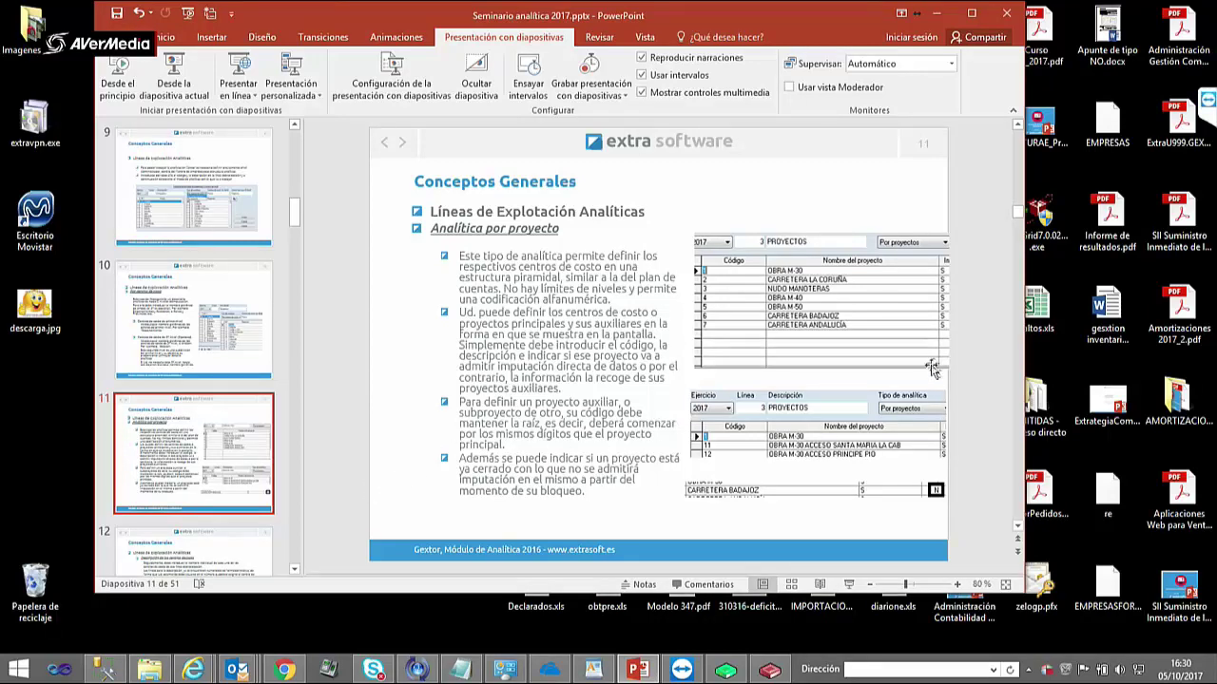
click(724, 670)
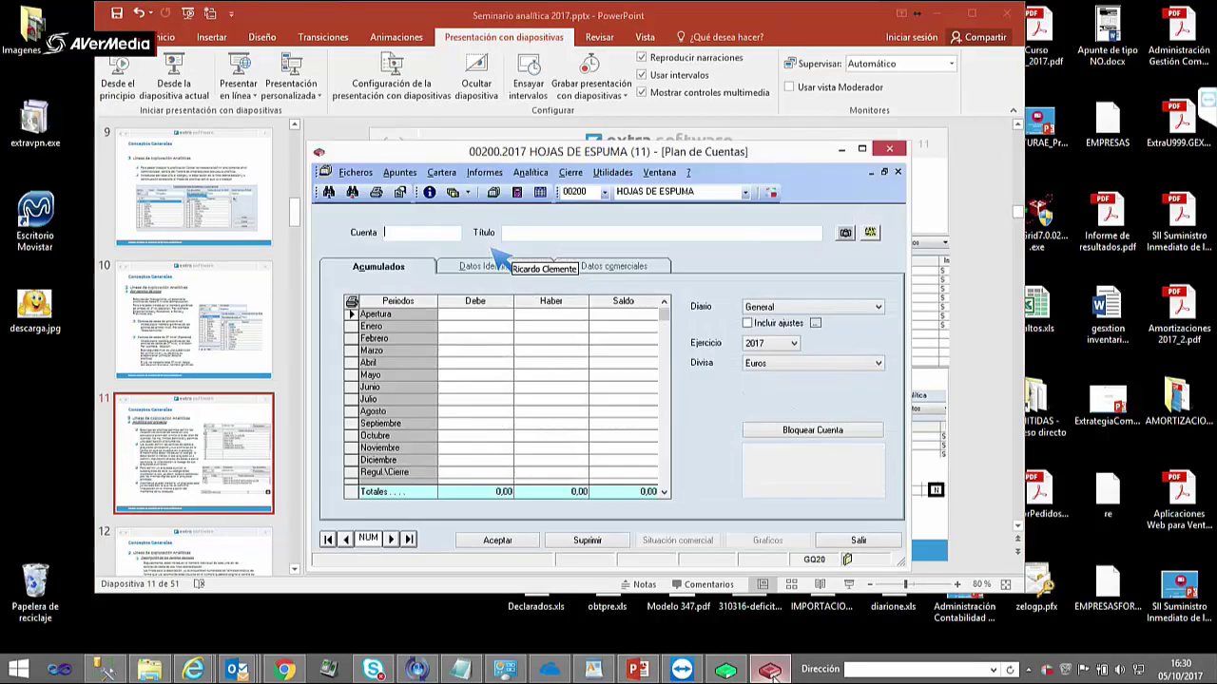
click(725, 675)
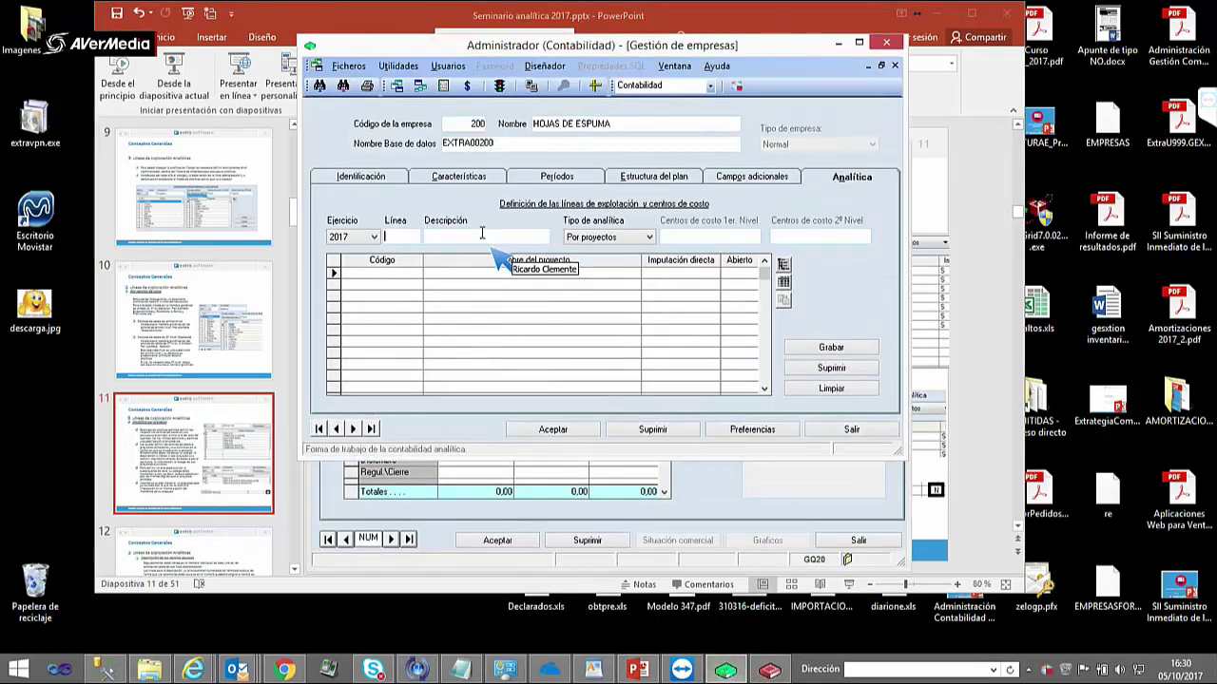
text(3)
click(482, 234)
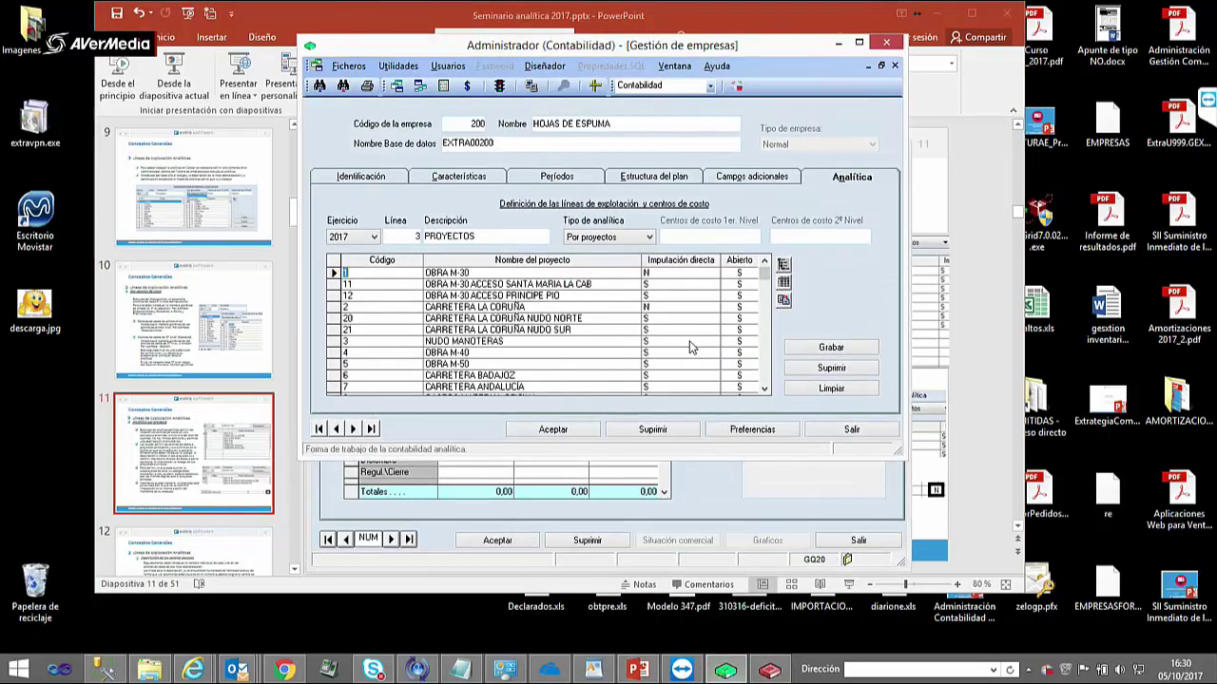
- Try closing project OBRA M-30 and its sub-projects 11 and 12 by setting Abierto to N
click(745, 274)
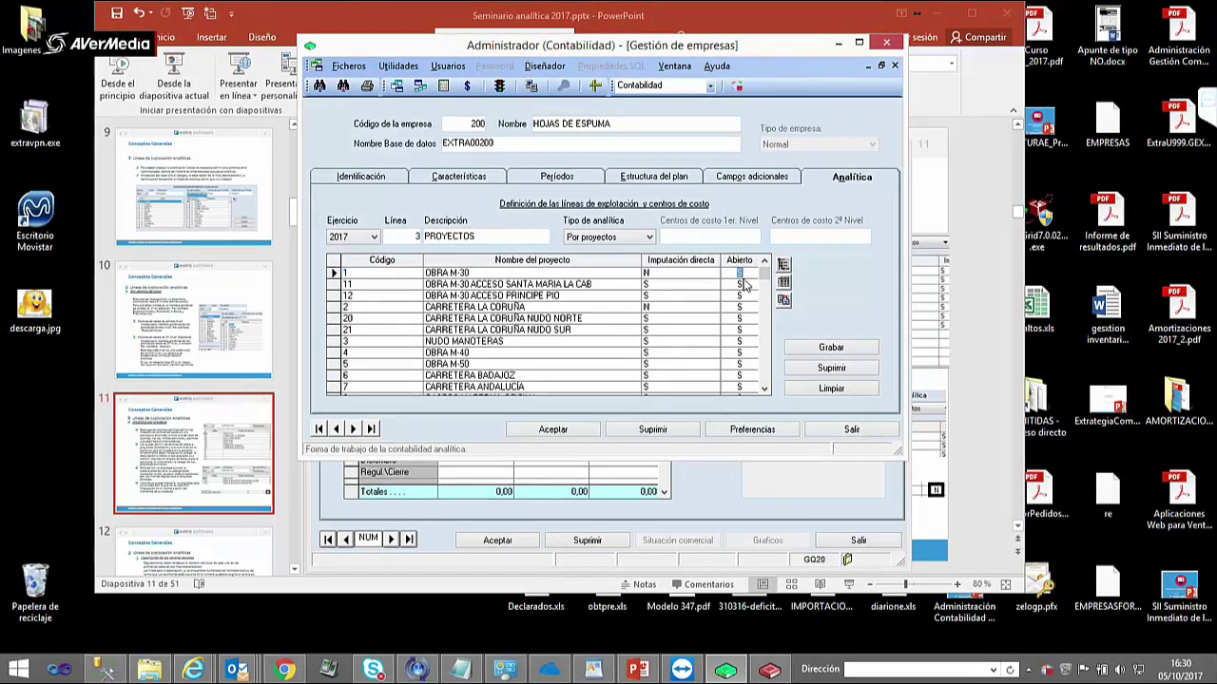
text(N)
click(752, 286)
click(747, 272)
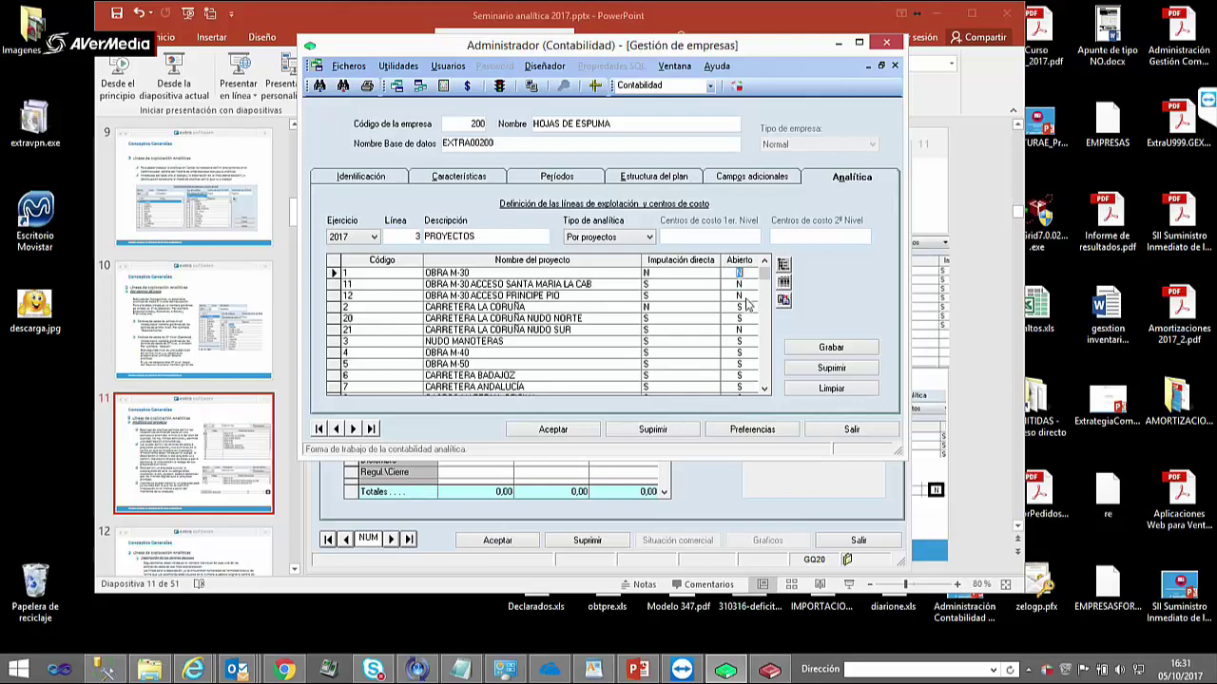
- Set Abierto to S for OBRA M-30 and its sub-projects, and save line 3 PROYECTOS
text(S)
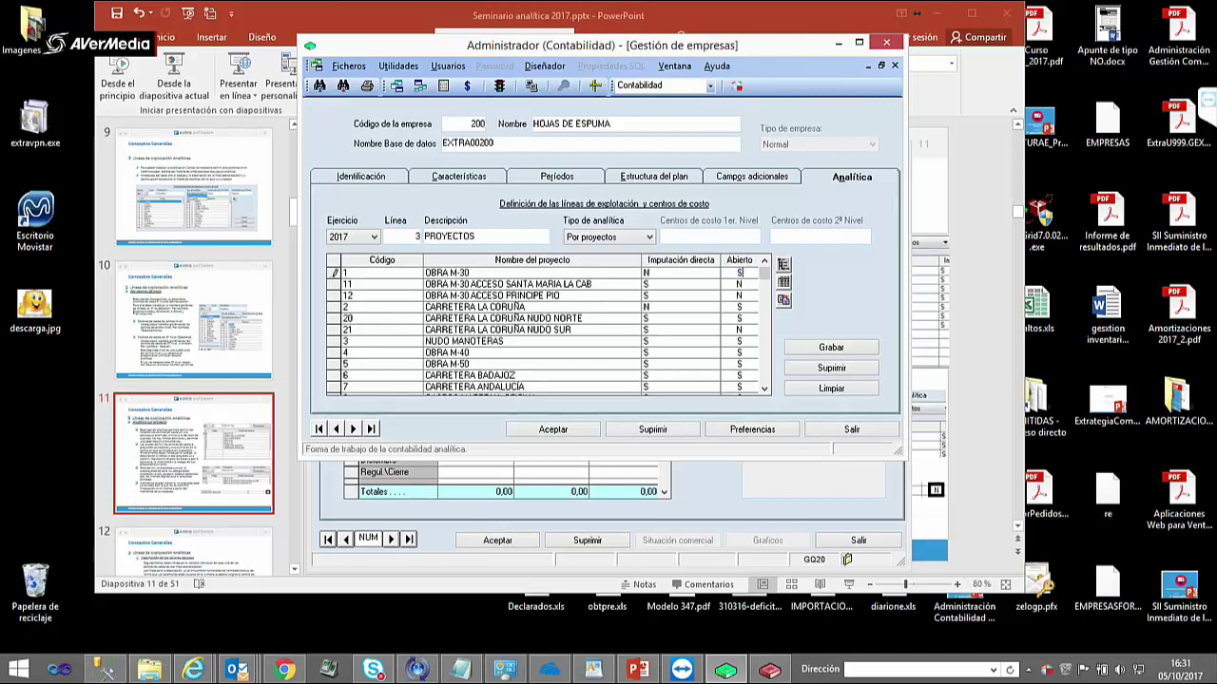
key(Return)
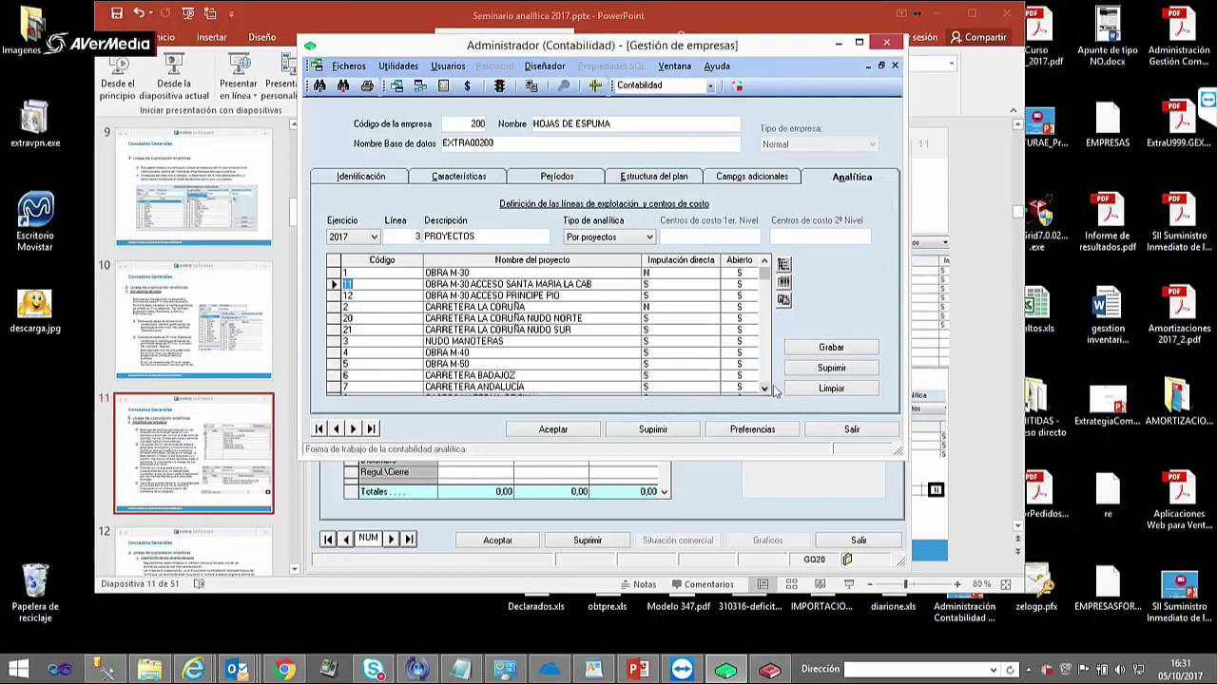
click(831, 348)
- Show slide 12 on cost centre descriptions in PowerPoint, and start a TeamViewer chat reply with "DEBERIAS TENER"
click(234, 432)
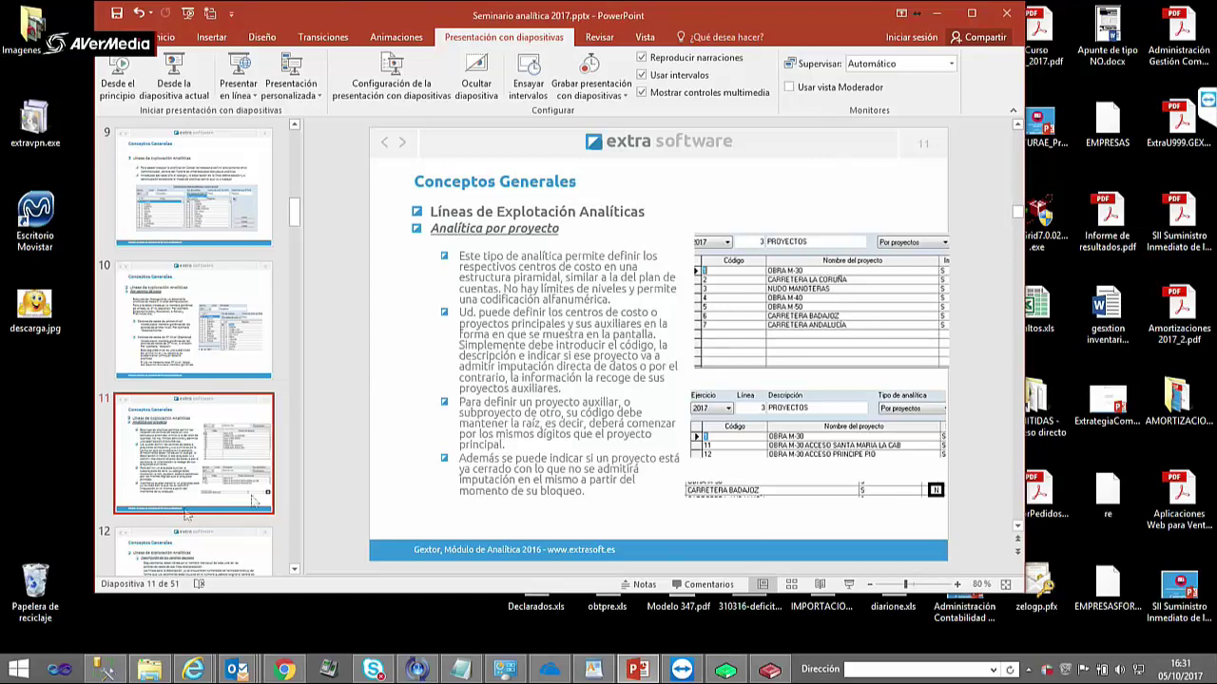
click(192, 555)
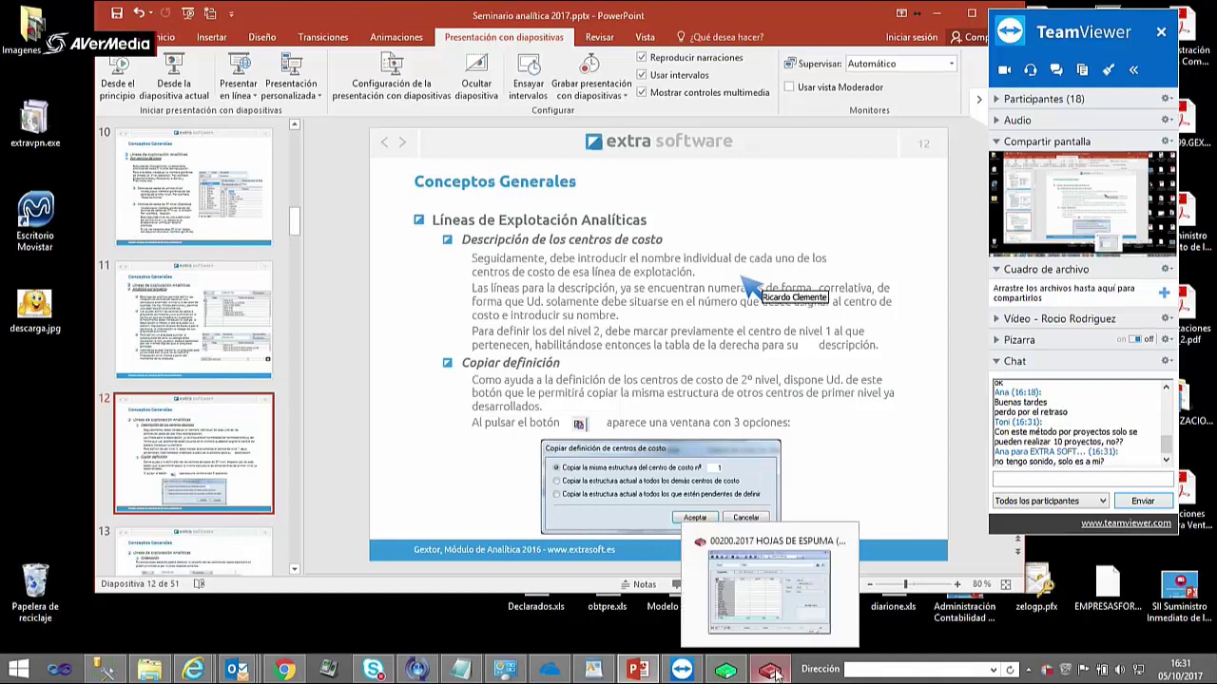
click(1022, 478)
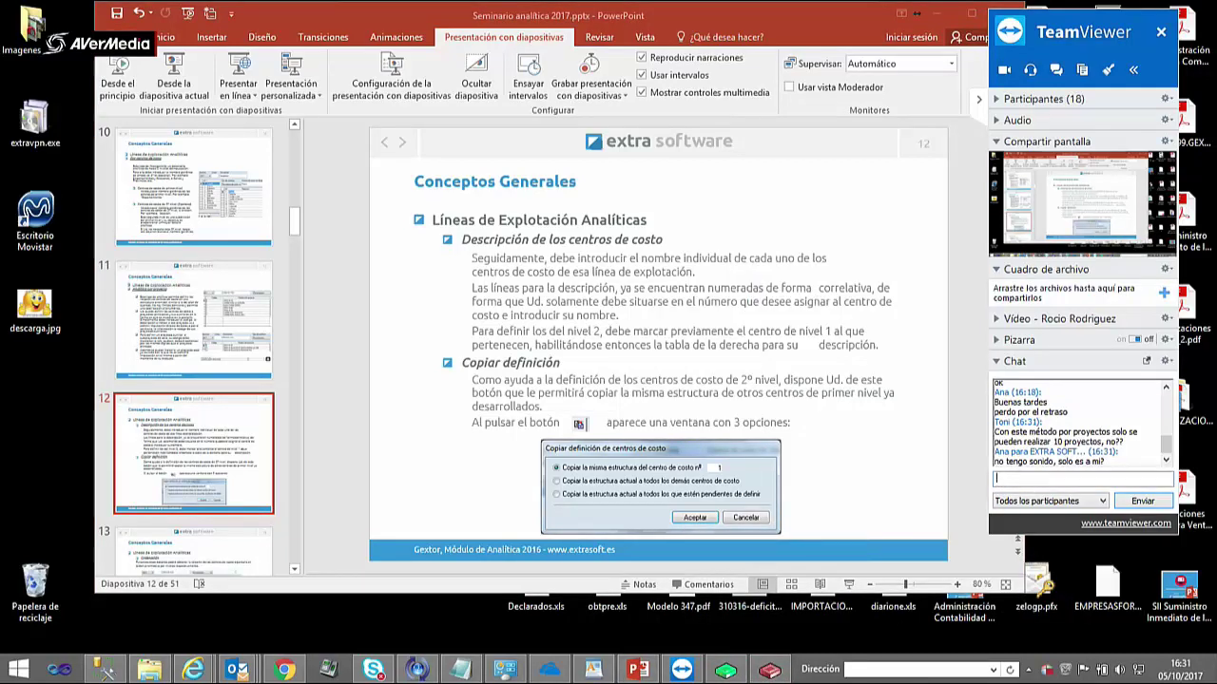
text(DEBERIAS TENER)
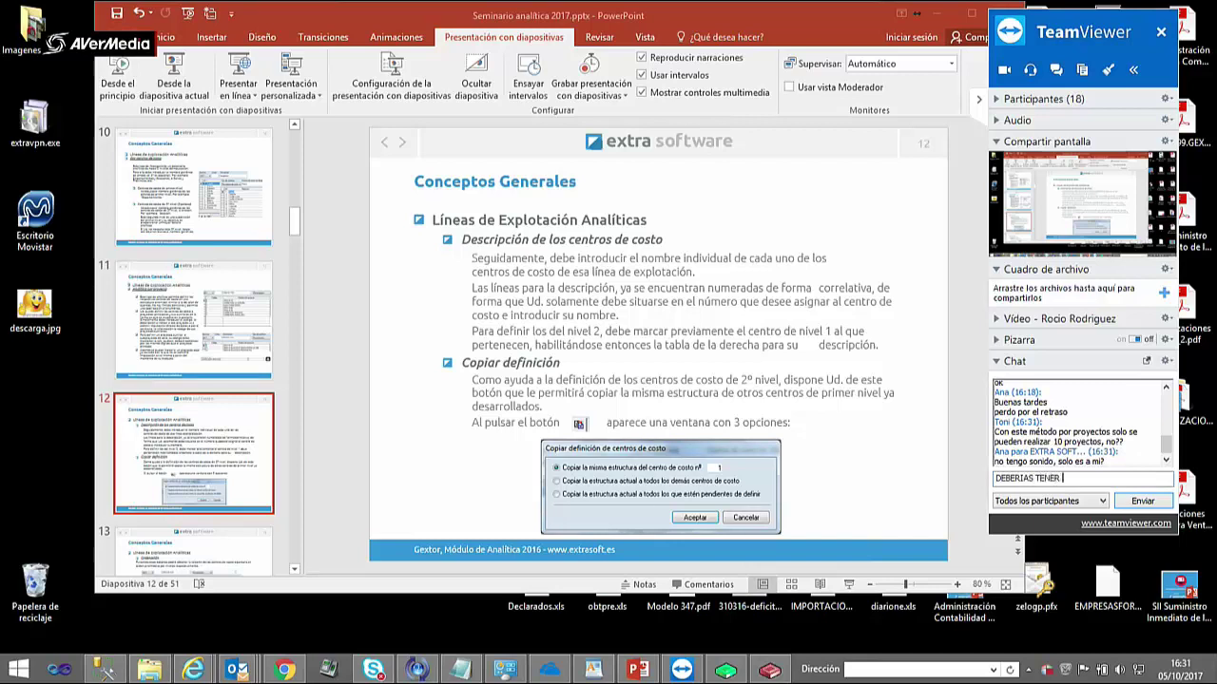
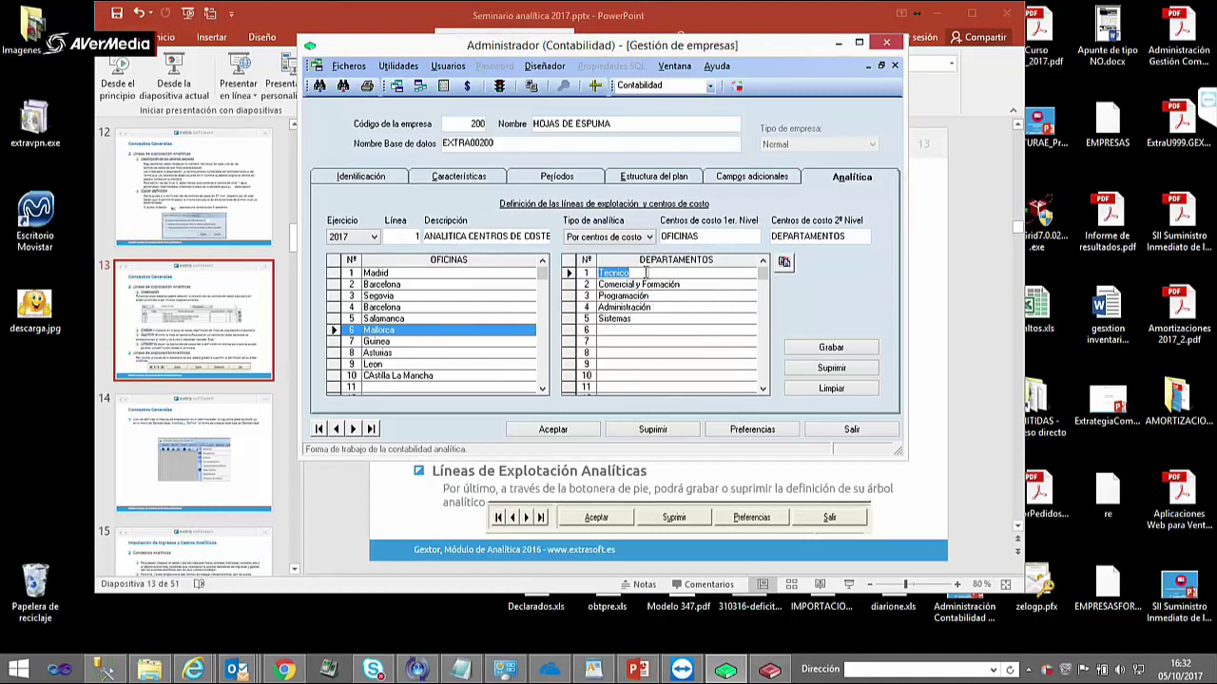
- Examine which departments are defined for offices 1 Madrid to 6 Mallorca in line 1
click(357, 276)
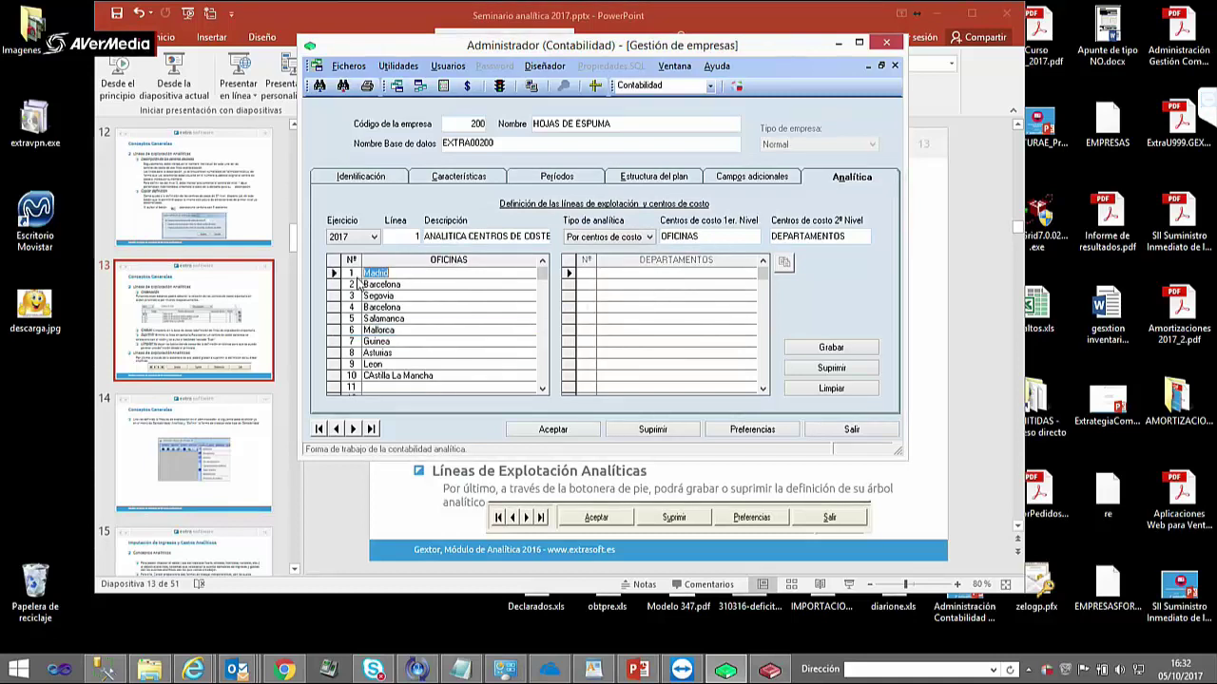
click(335, 296)
click(334, 284)
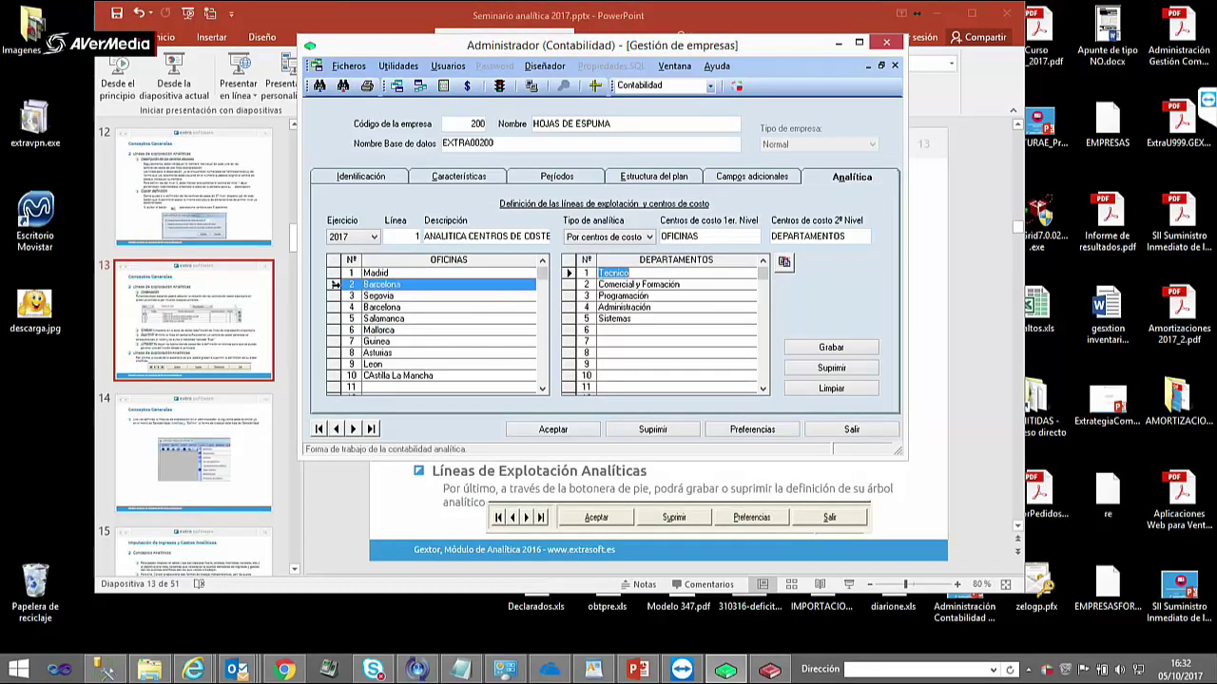
click(336, 273)
click(335, 284)
click(334, 296)
click(335, 307)
click(334, 295)
click(334, 307)
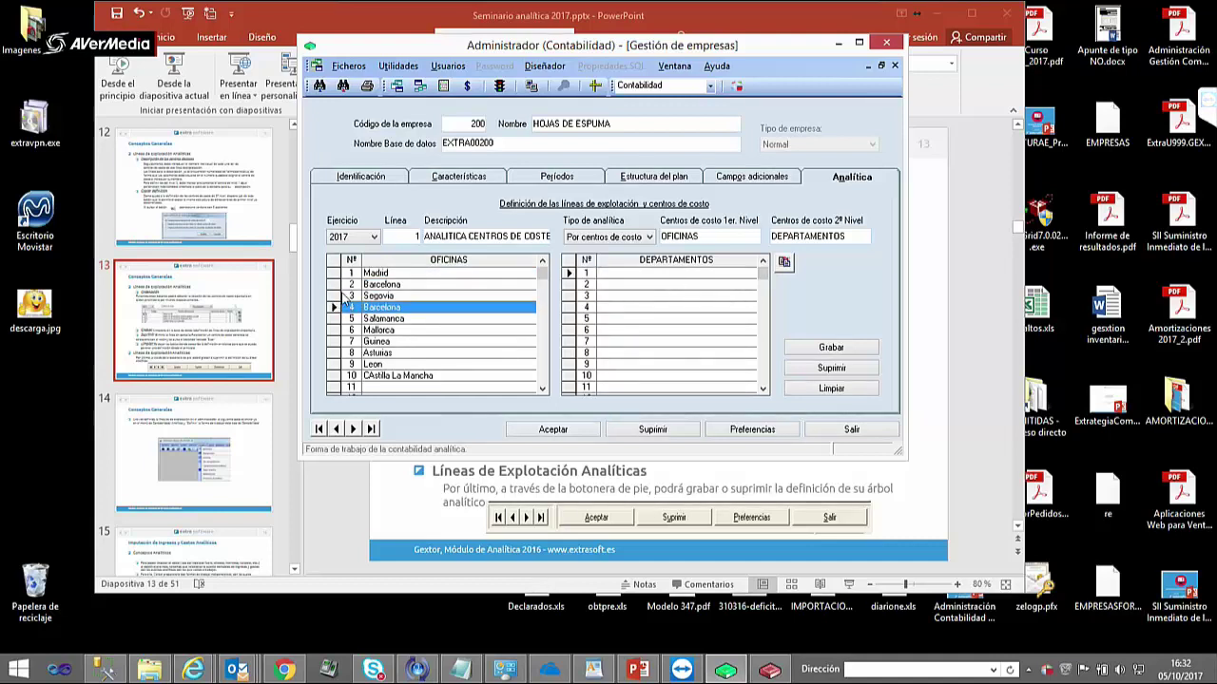
click(340, 295)
click(334, 307)
click(334, 330)
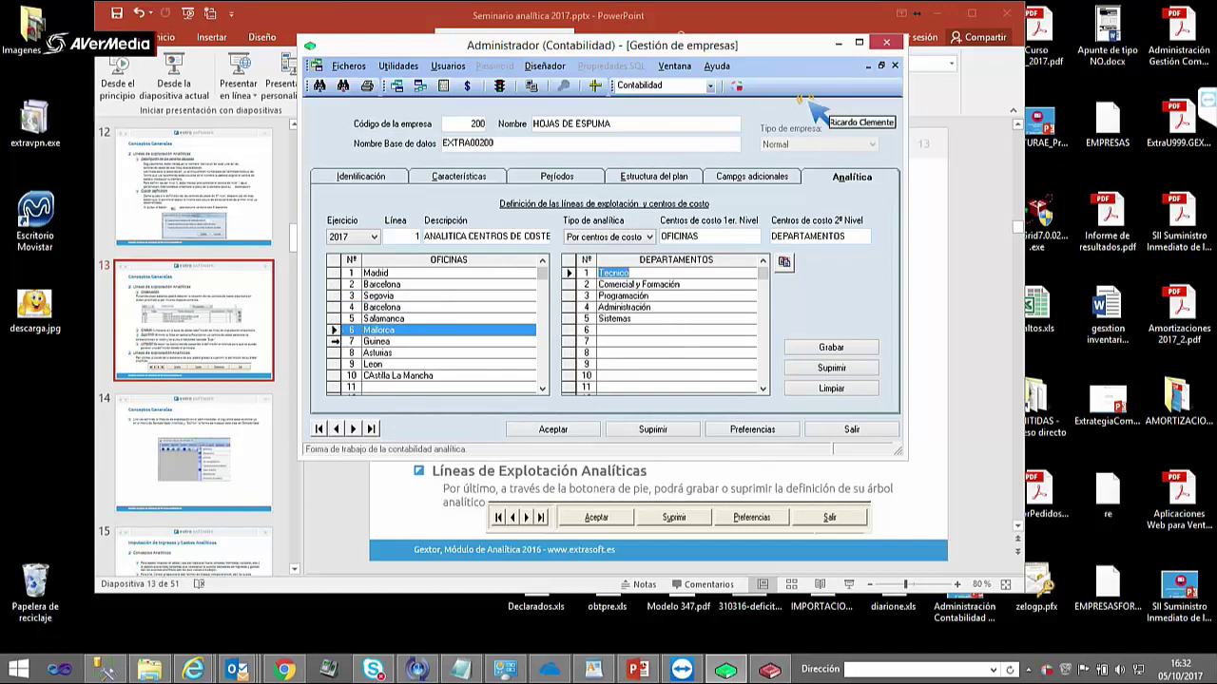
- Copy the department structure of cost centre 1 to office 7 Guinea
click(335, 342)
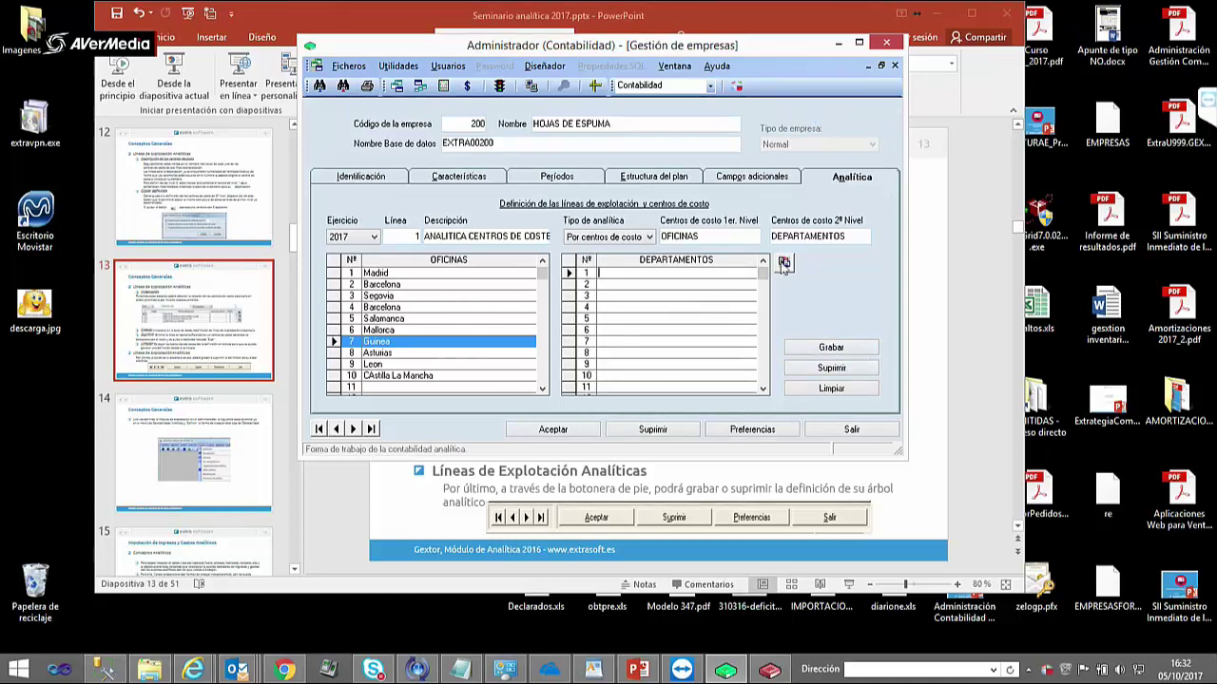
click(784, 264)
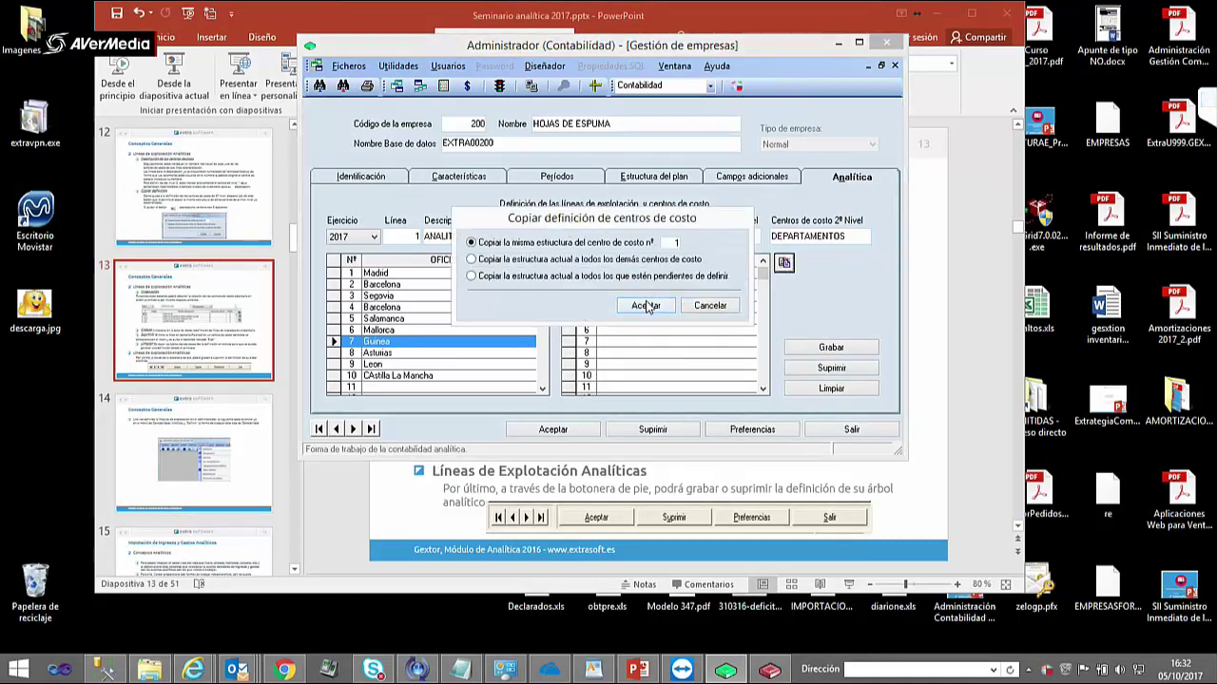
click(646, 306)
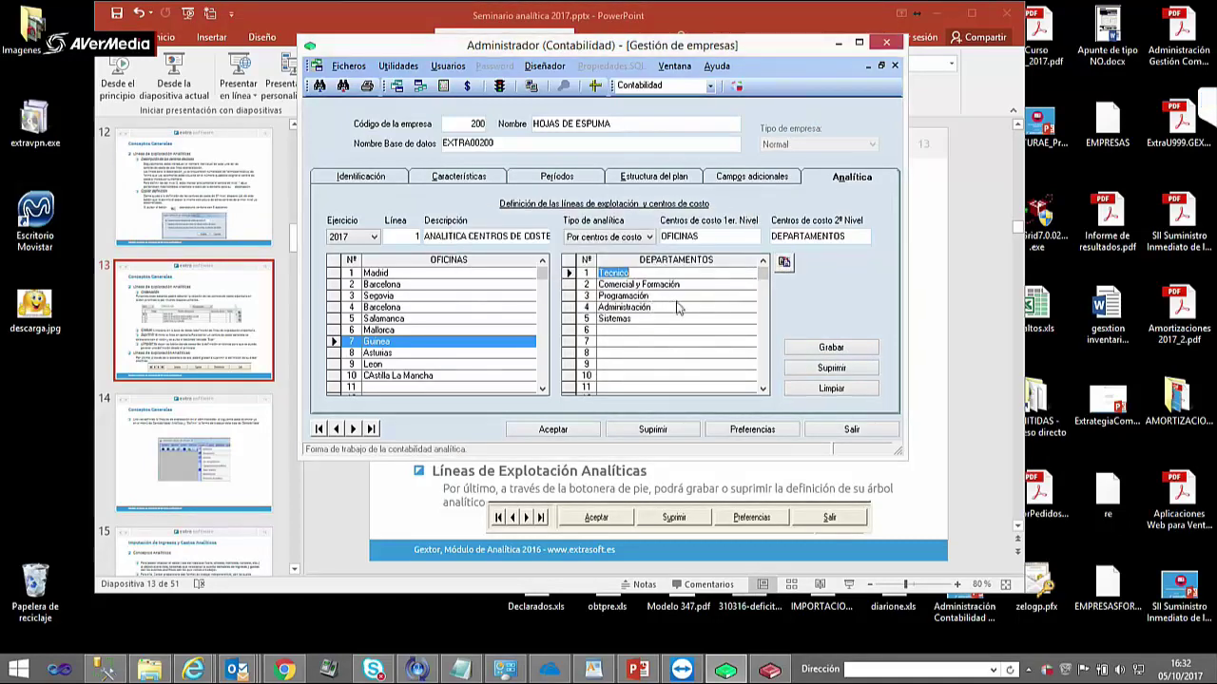
- Copy the department structure of cost centre 1 to office 8 Asturias
click(366, 355)
click(784, 263)
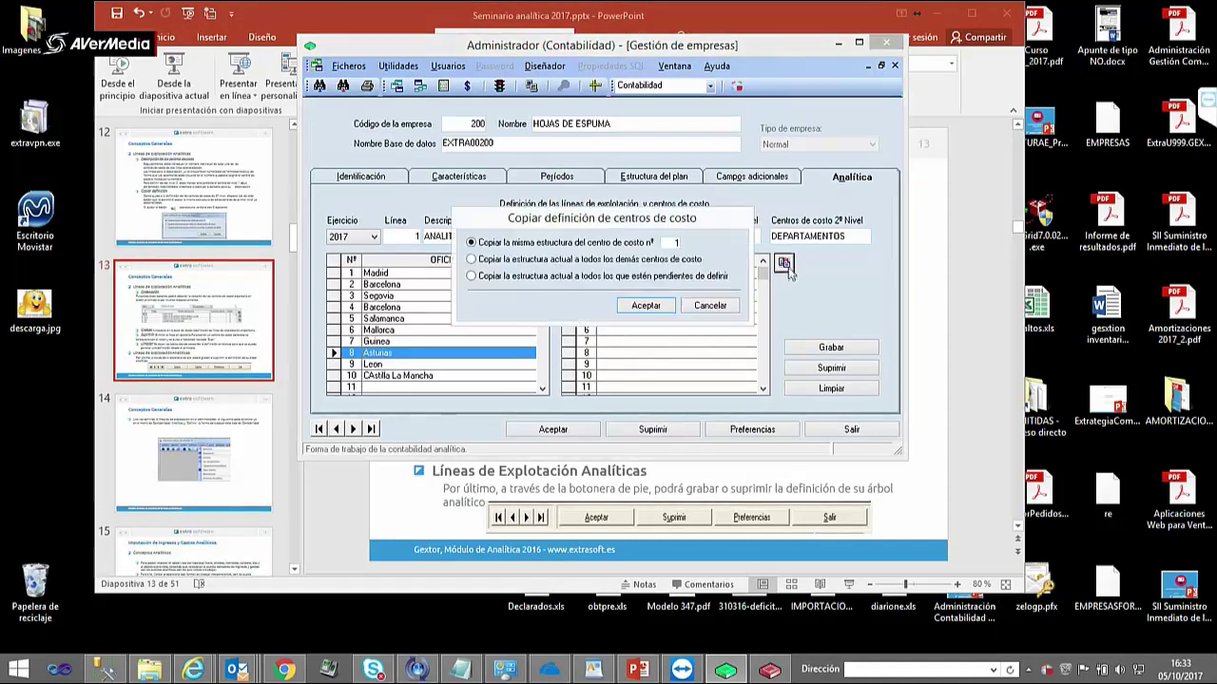
click(655, 309)
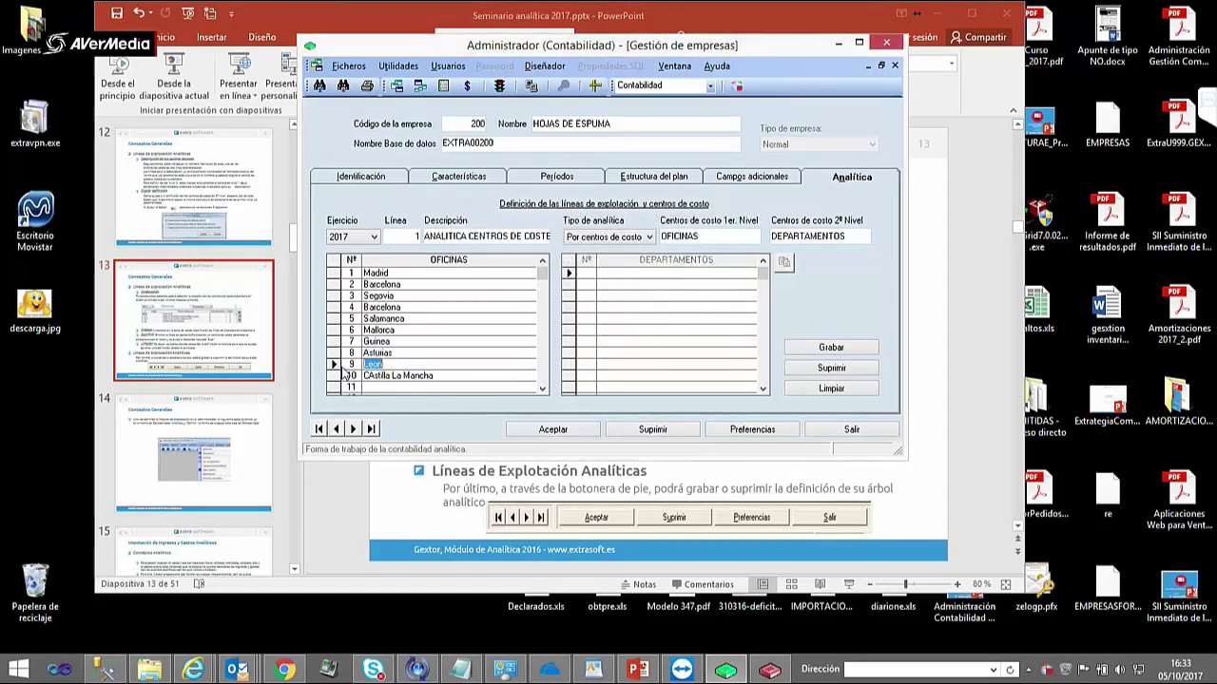
- Copy the department structure of cost centre 1 to office 10 CAstilla La Mancha and save line 1
click(784, 263)
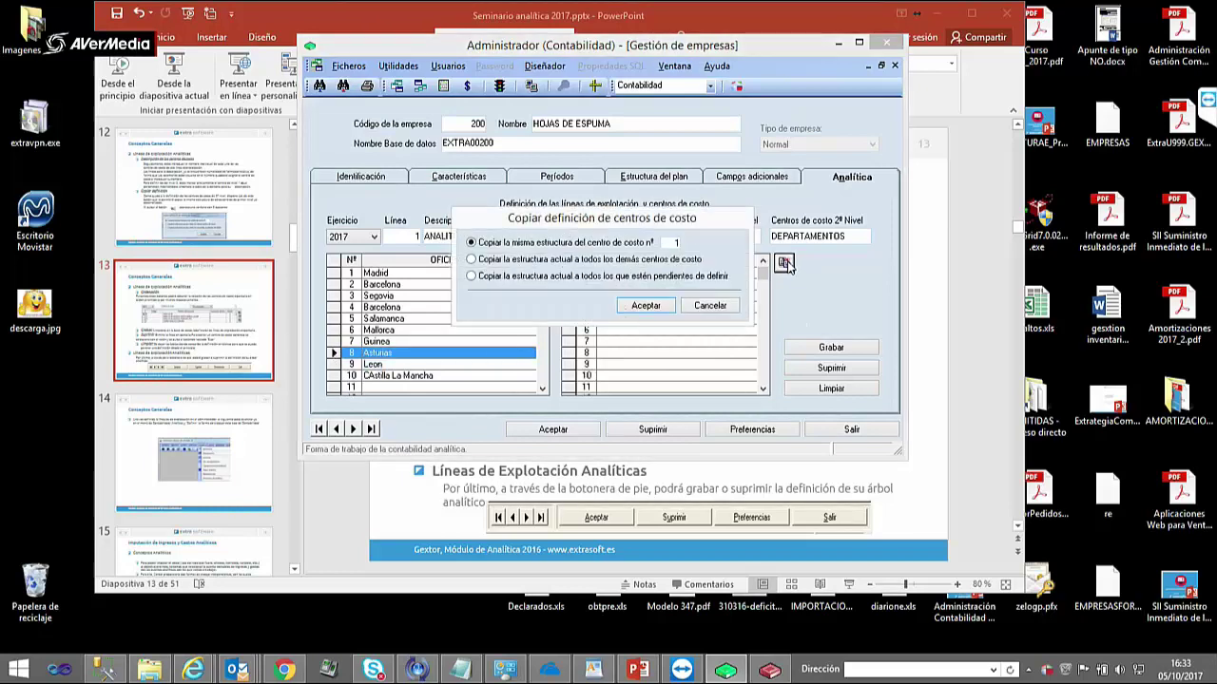
click(722, 308)
click(401, 377)
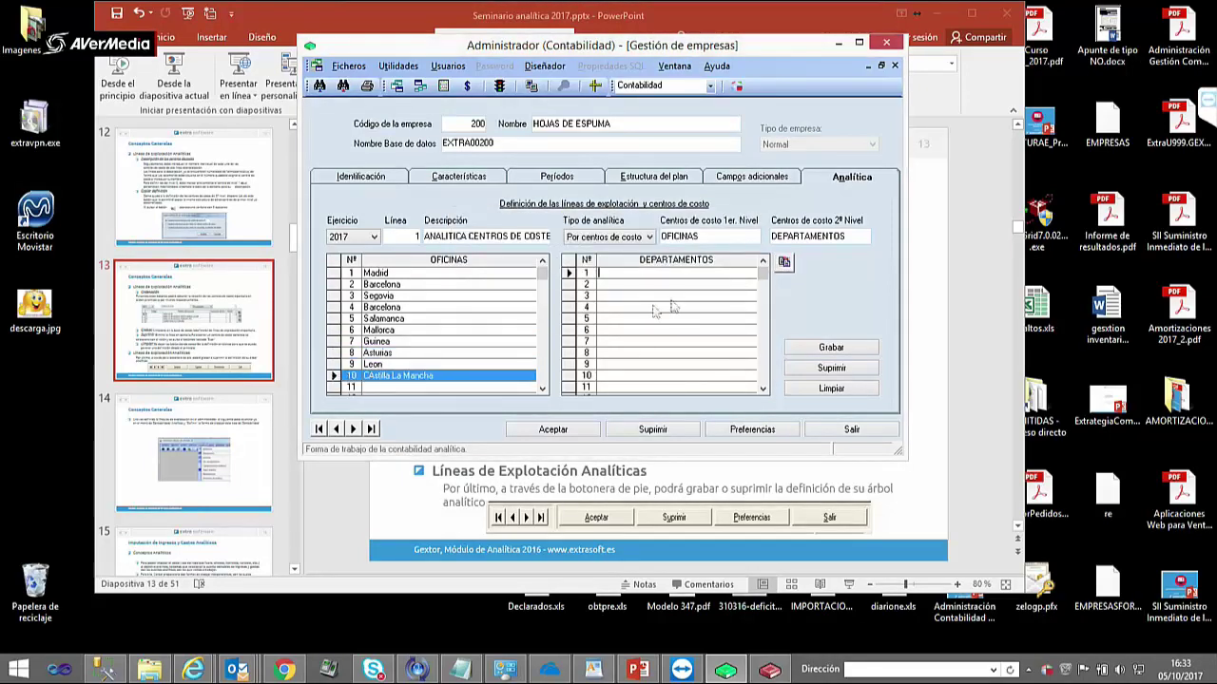
click(784, 262)
click(650, 306)
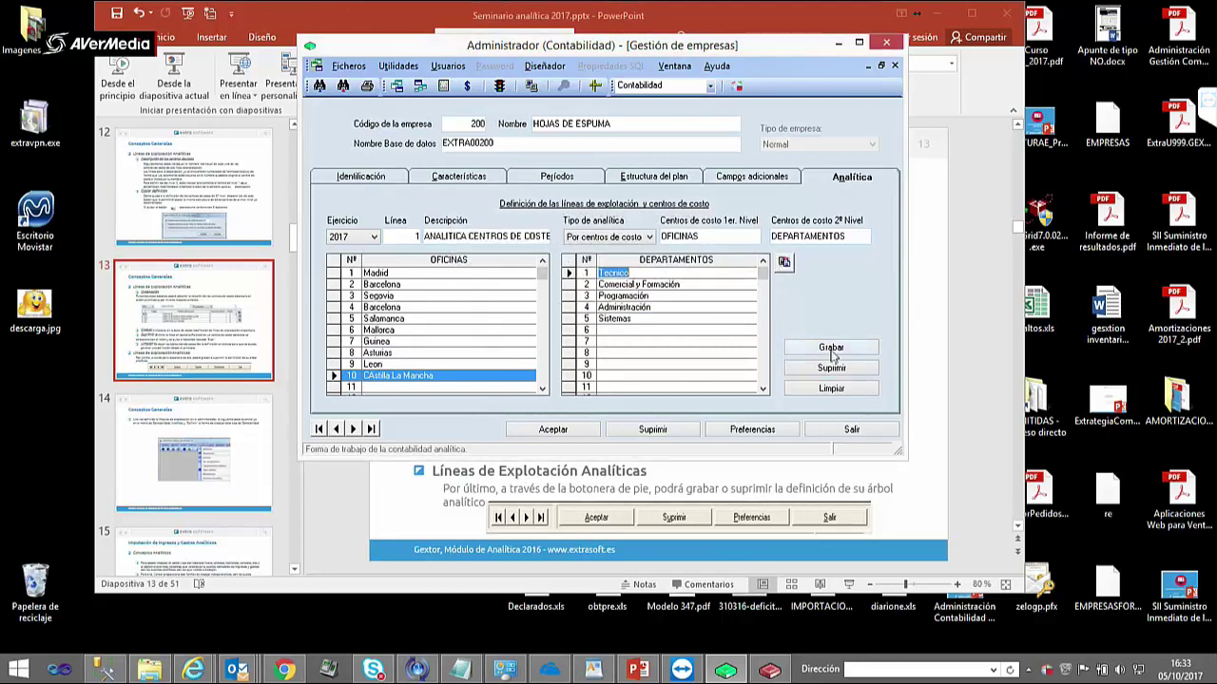
click(821, 350)
- Reload analytic line 1 and try to delete the Sistemas department from office 10 CAstilla La Mancha
click(207, 452)
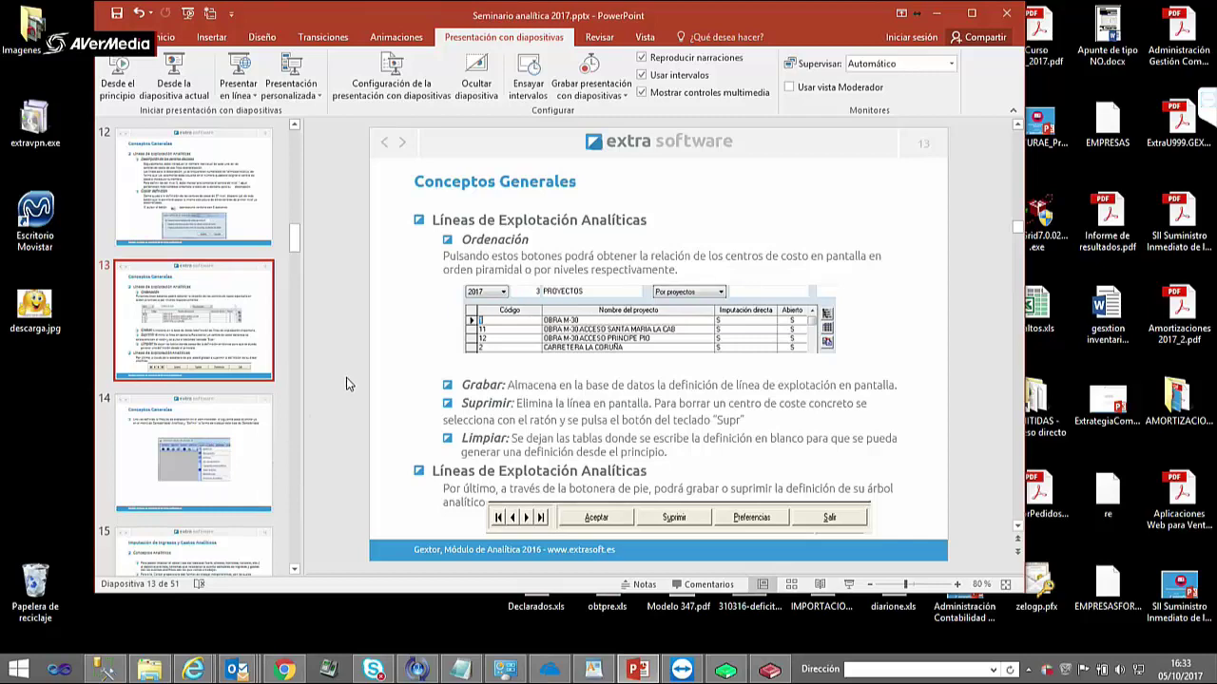
click(723, 671)
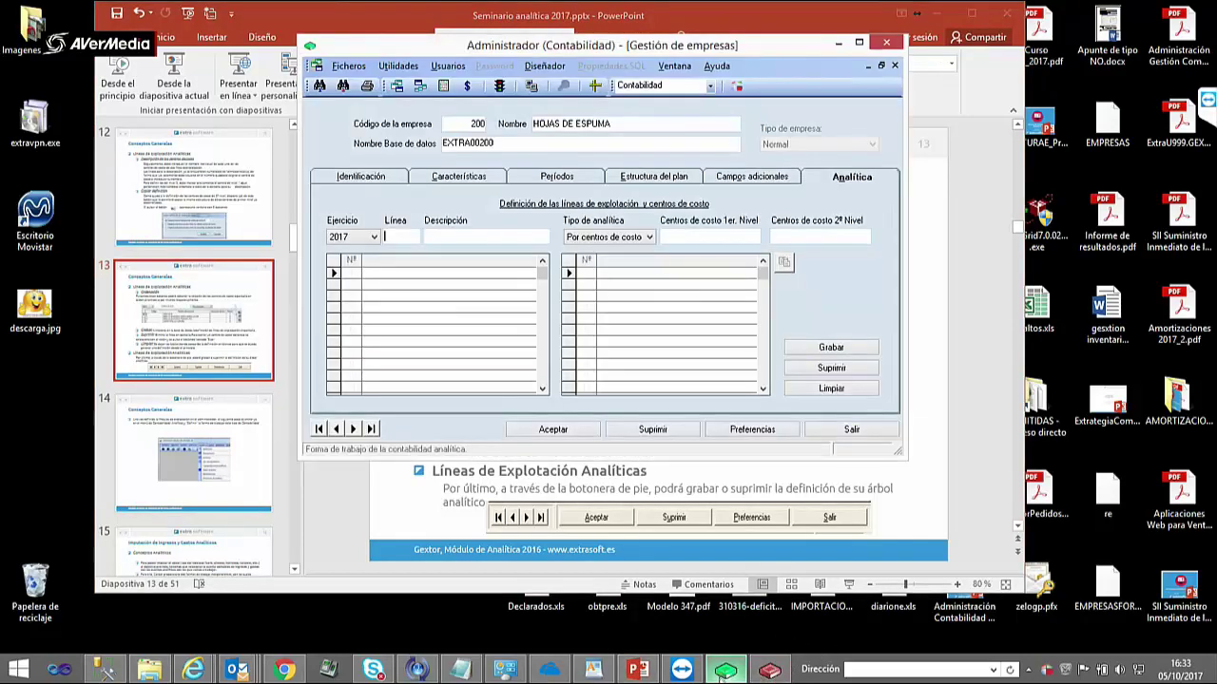
text(1)
key(Return)
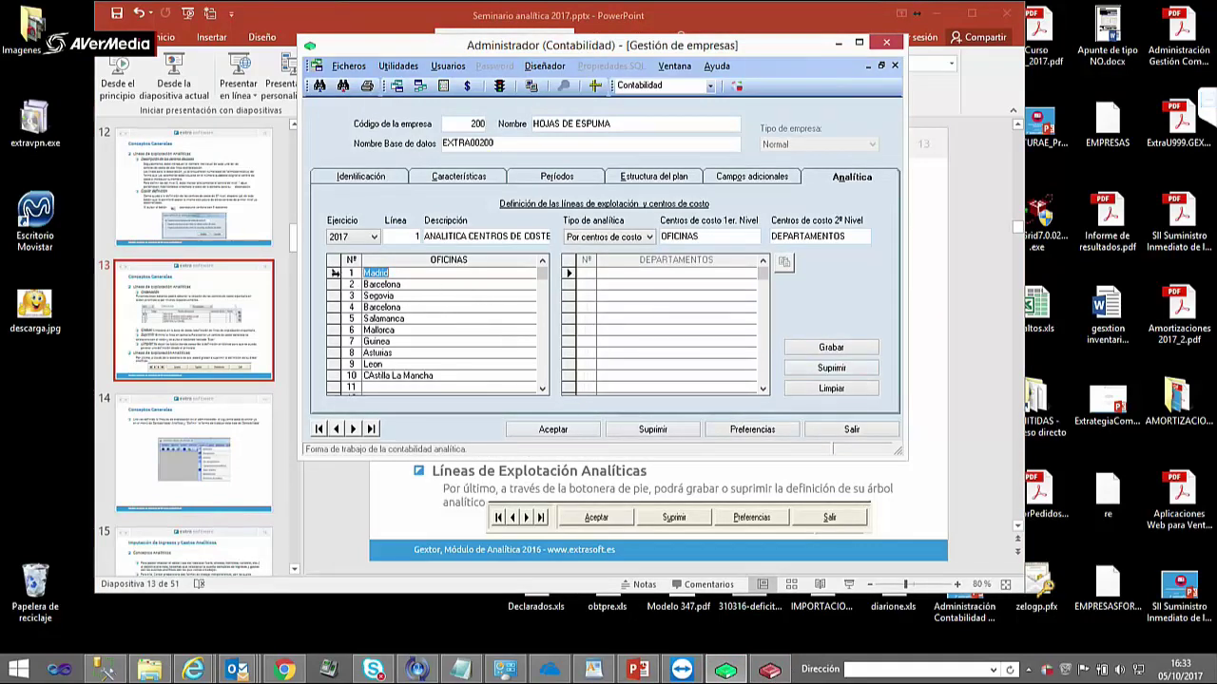
click(334, 375)
click(582, 312)
click(593, 320)
key(Delete)
click(618, 307)
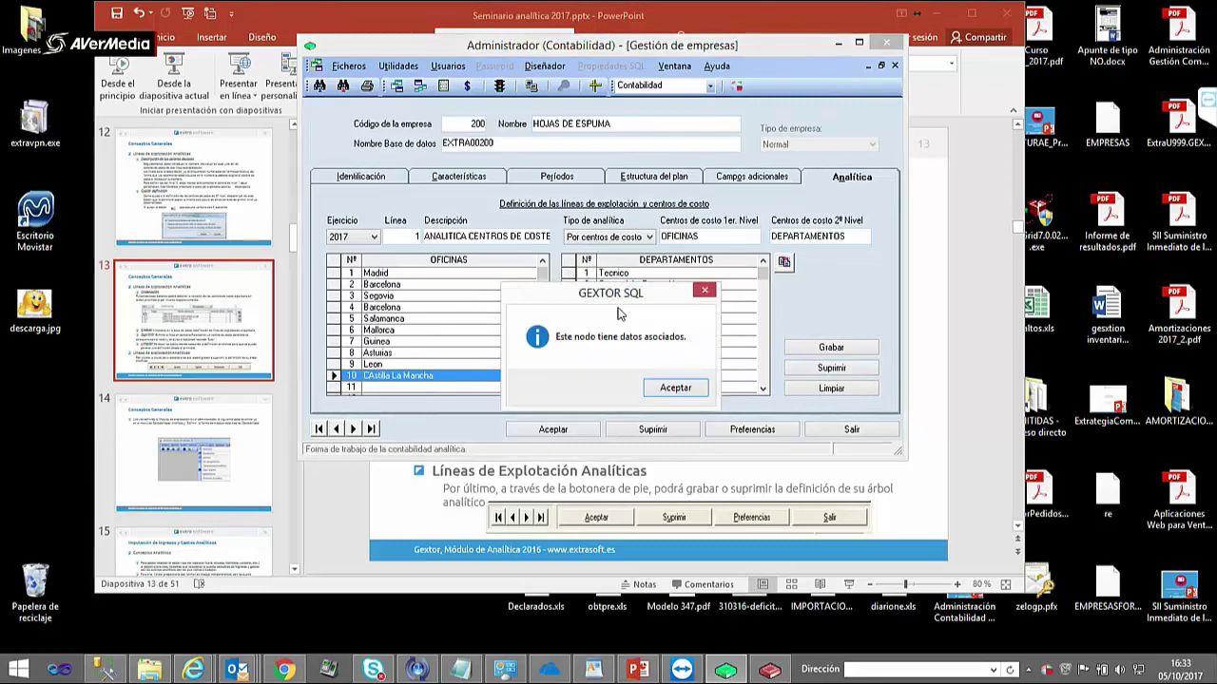
click(673, 391)
click(640, 308)
click(634, 321)
- Load analytic line 4 CENTROS DE COSTE and try to delete the city La Coruña from demarcation NORTE
drag(417, 237, 354, 235)
text(4)
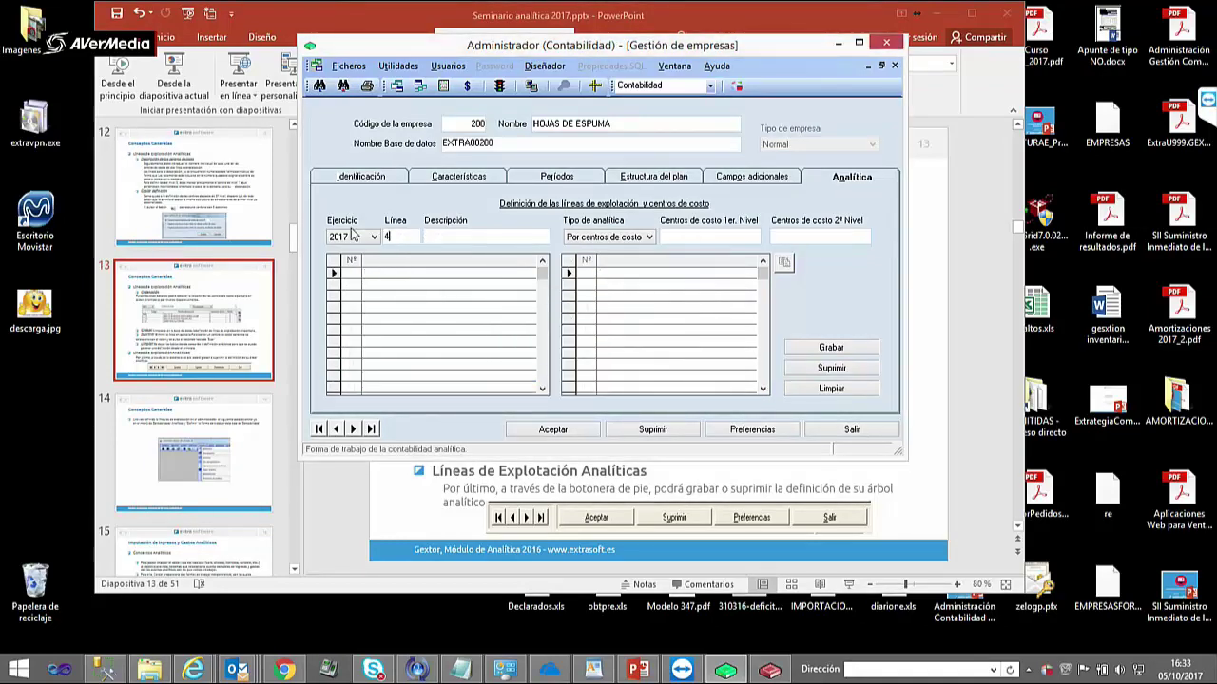
key(Tab)
click(334, 274)
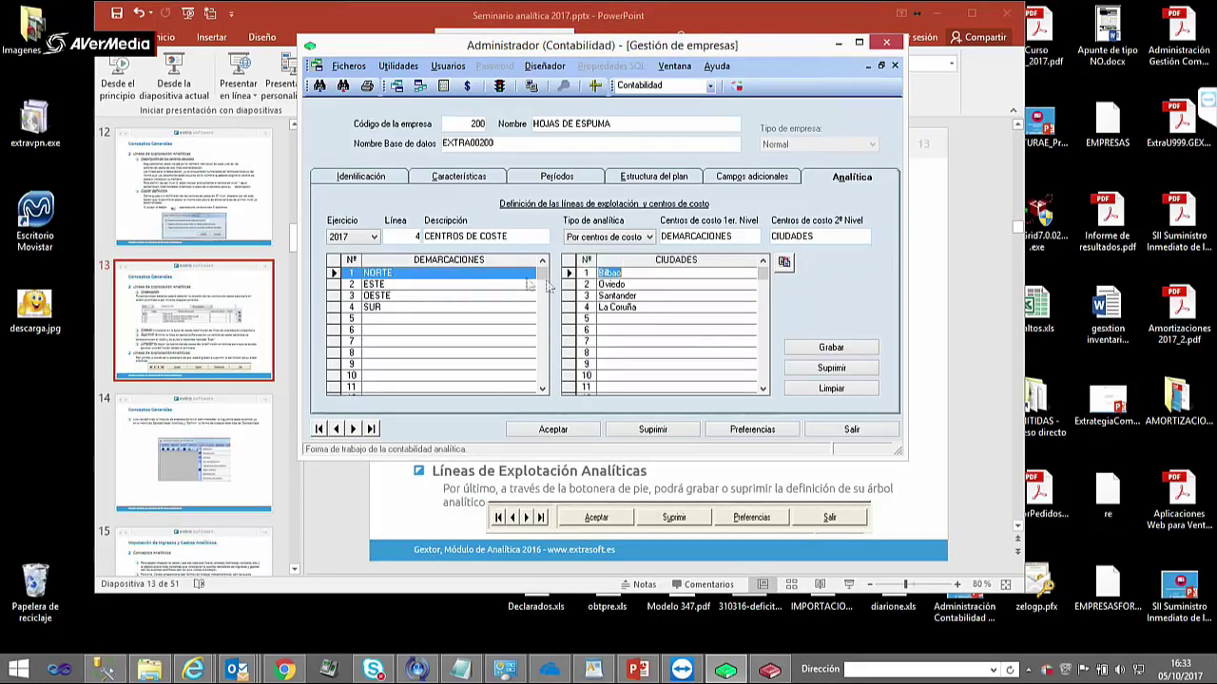
click(654, 306)
key(Delete)
click(656, 297)
click(674, 384)
click(635, 295)
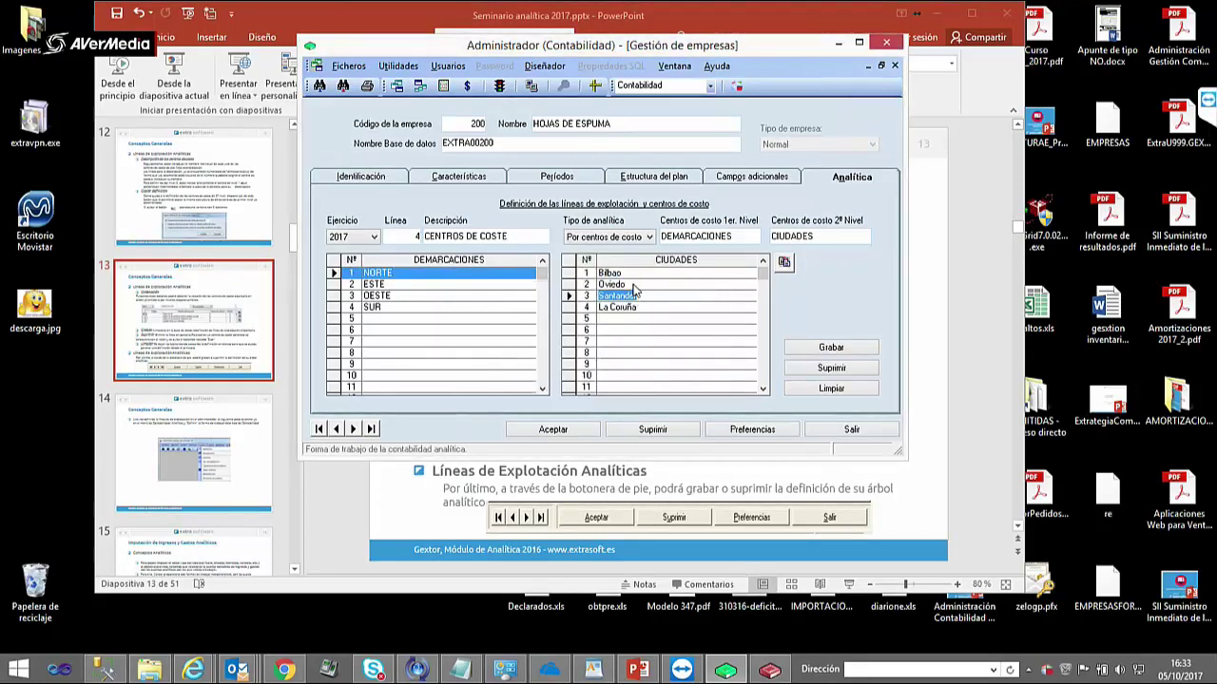
- Try to delete the city Granada from demarcation SUR in line 4
click(334, 307)
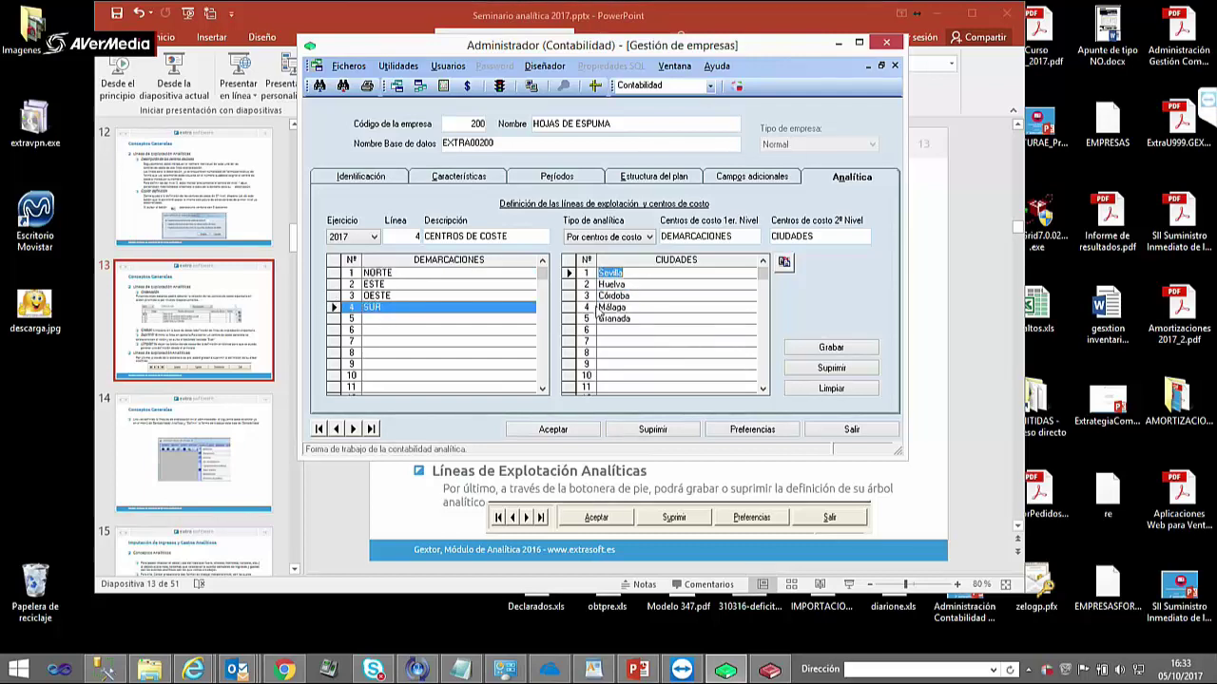
click(629, 319)
key(Delete)
click(629, 310)
click(685, 386)
click(624, 307)
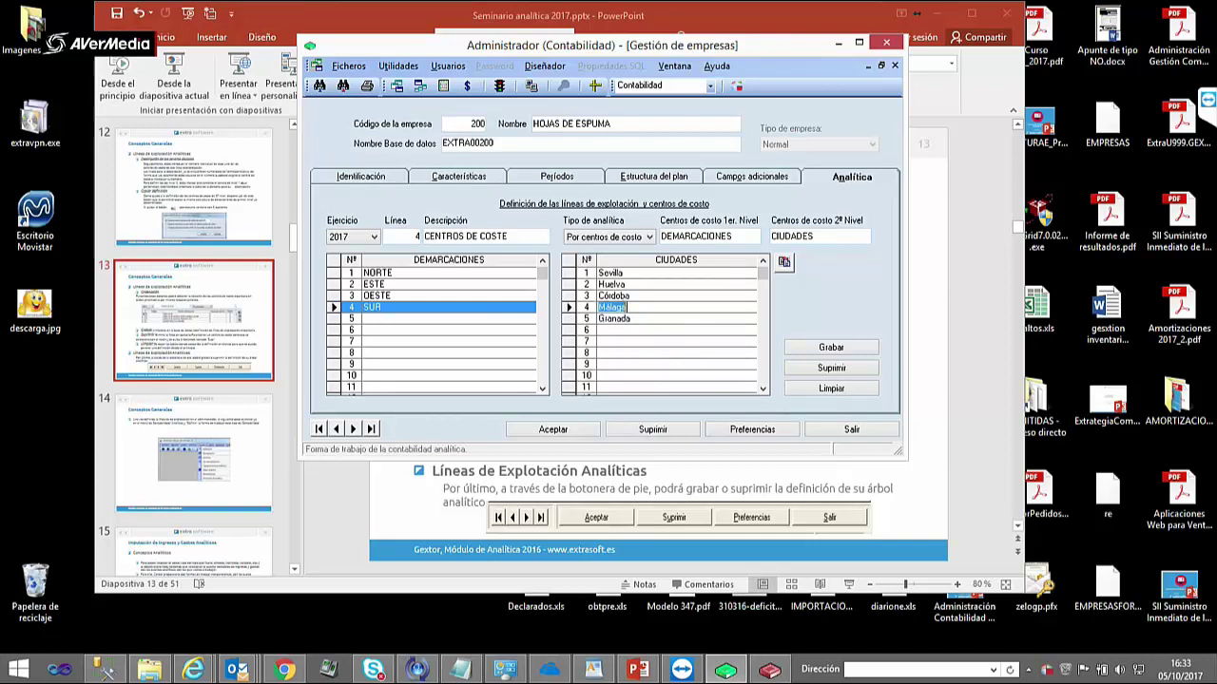
- Request deletion of line 4, decline the confirmation, and accept the company record
click(830, 369)
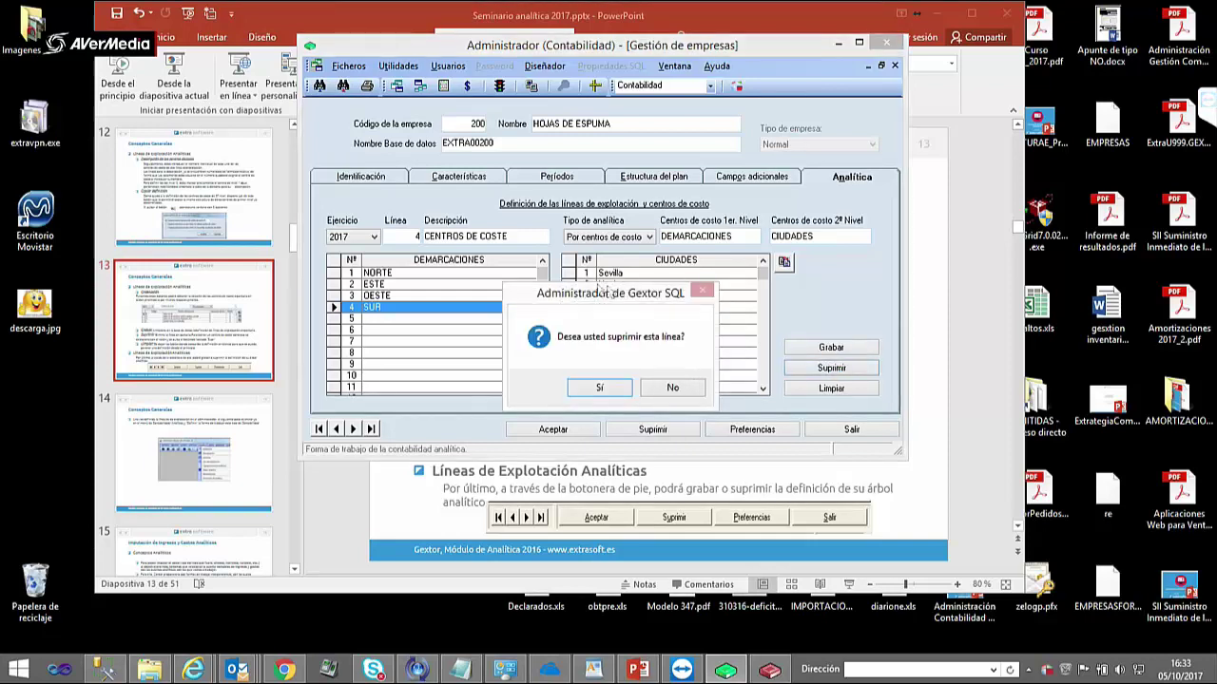
click(673, 389)
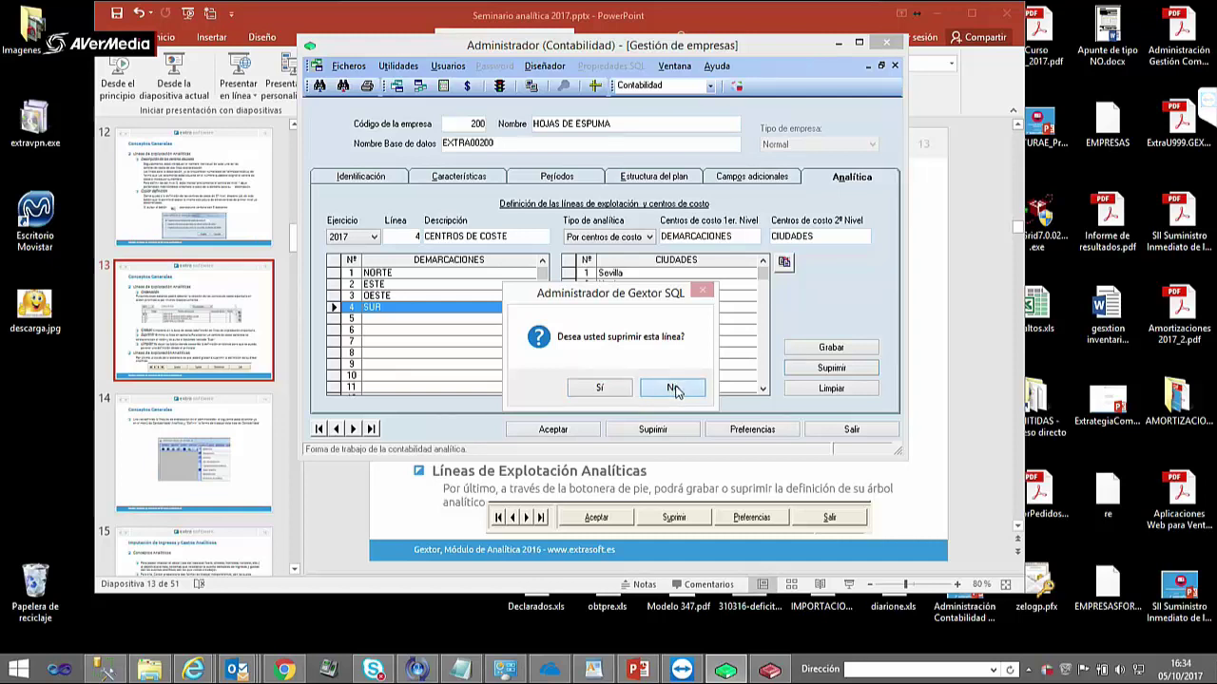
click(568, 431)
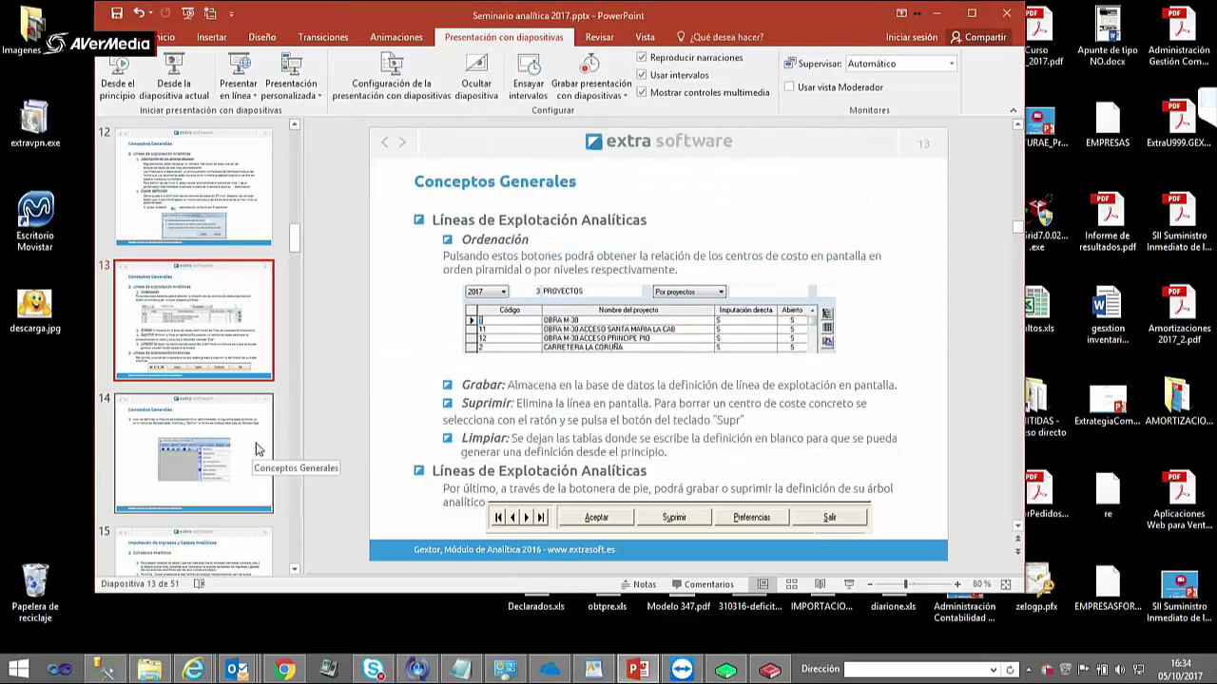
- Switch to PowerPoint, present from slide 13 on to slide 14 about the Analítica definition menu, and end the slideshow
scroll(209, 487, down, 2)
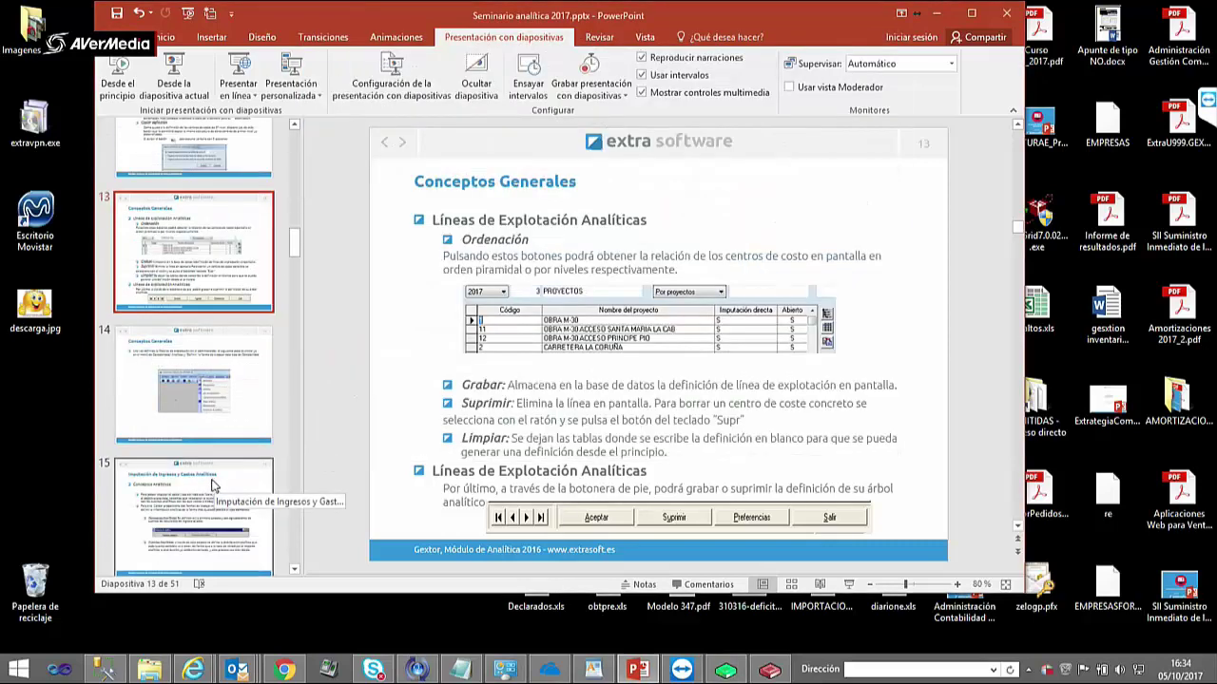
click(209, 488)
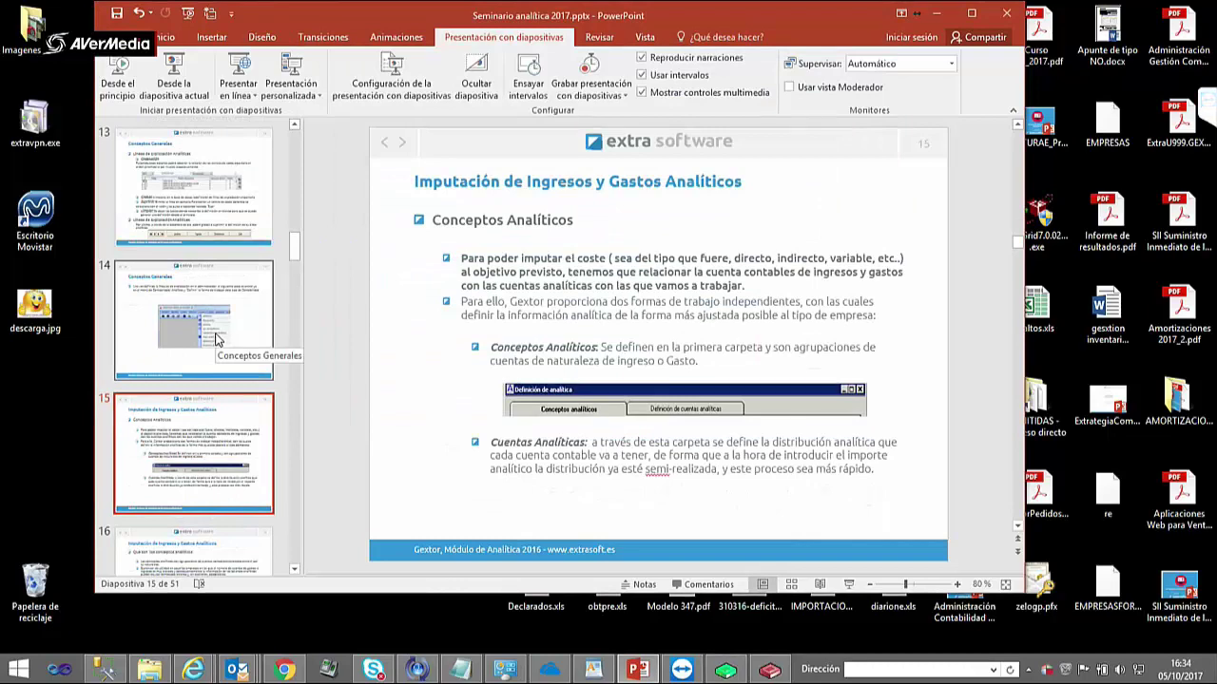
click(219, 231)
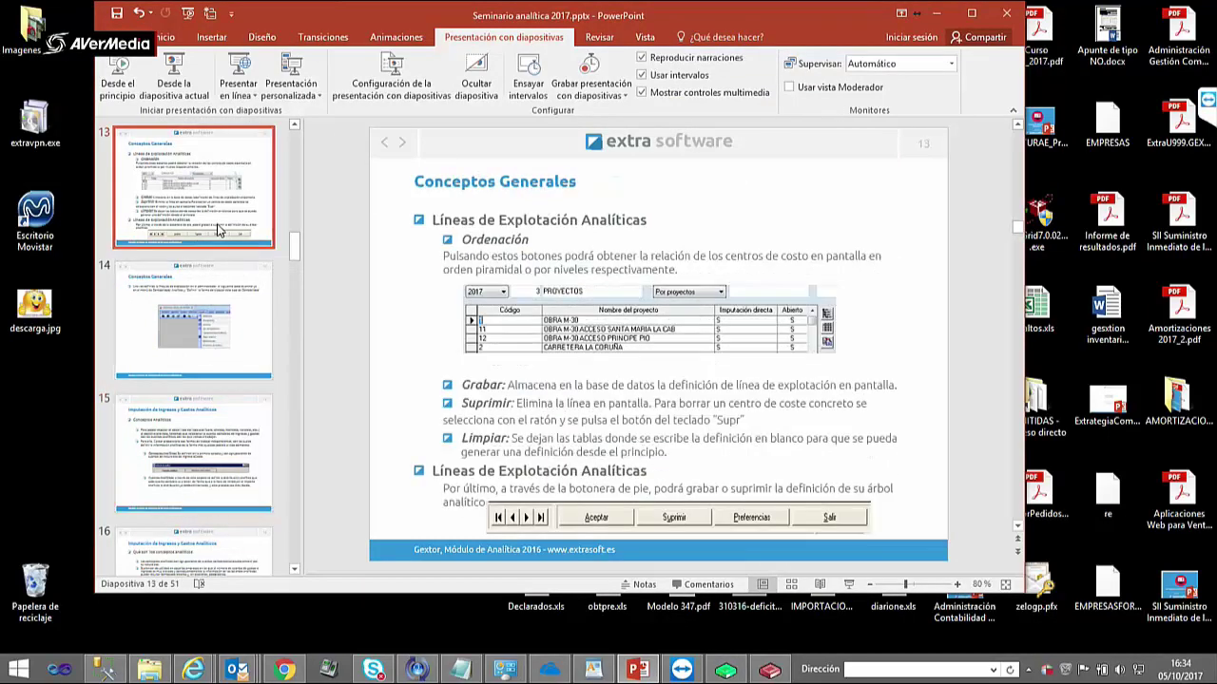
click(174, 81)
click(571, 353)
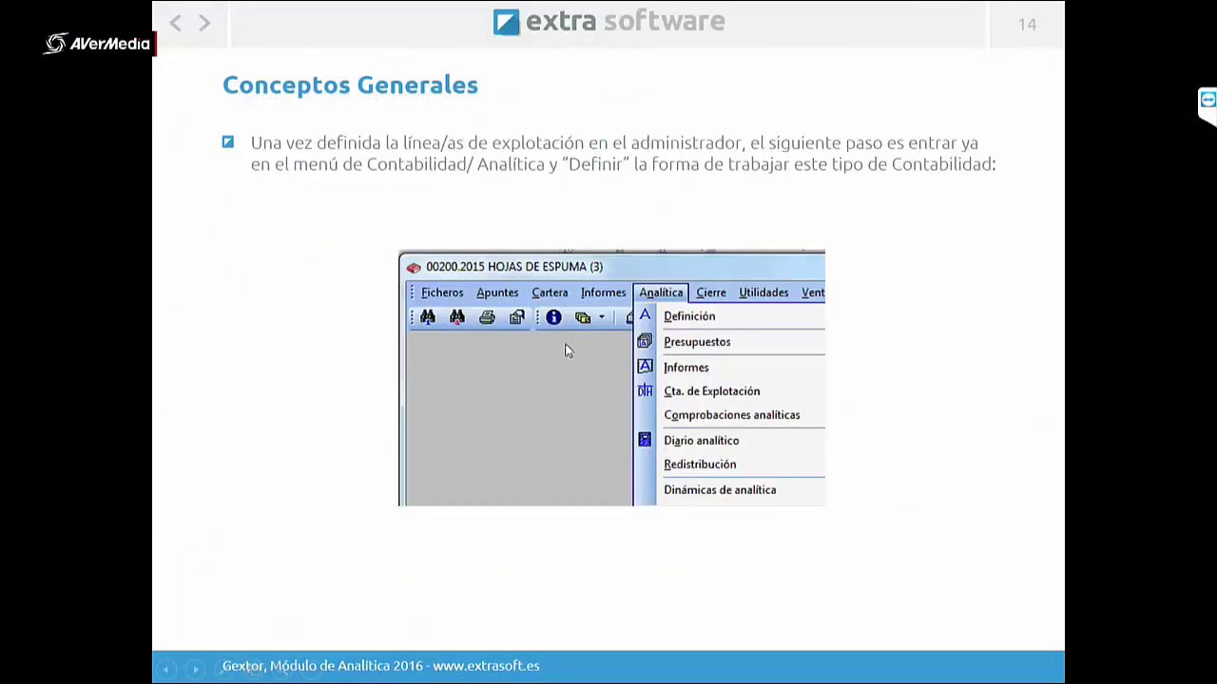
key(Escape)
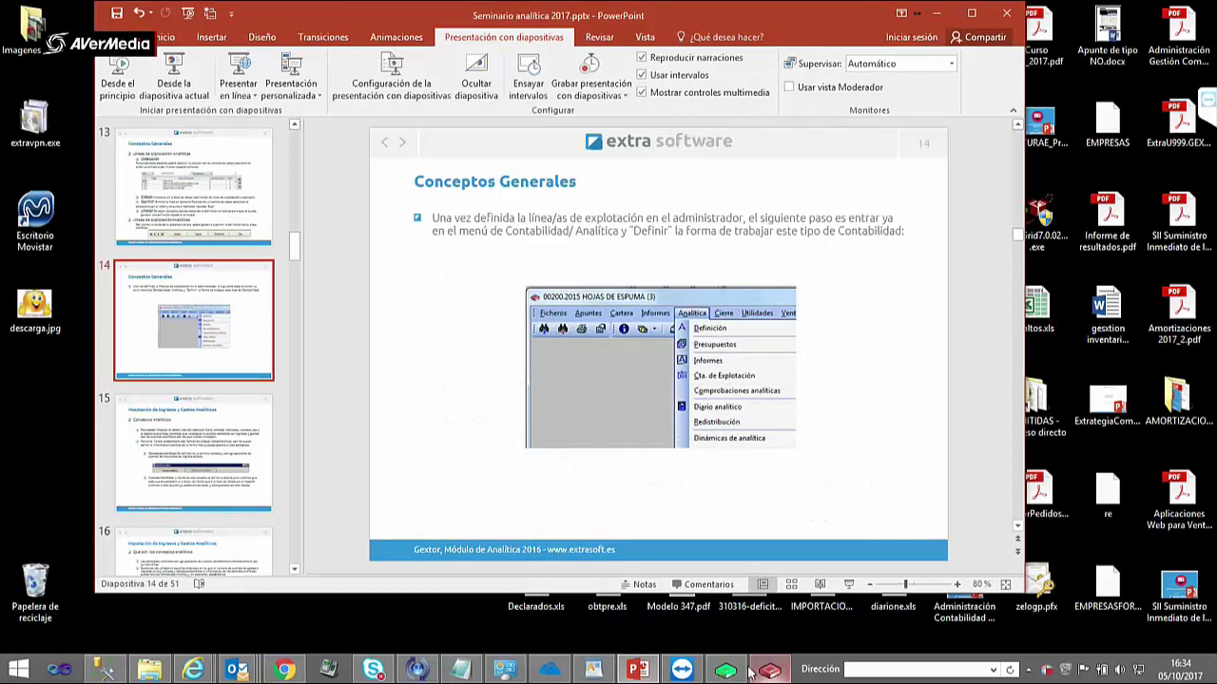
- Expand the TeamViewer panel and read back through the participants' earlier chat messages
click(1205, 99)
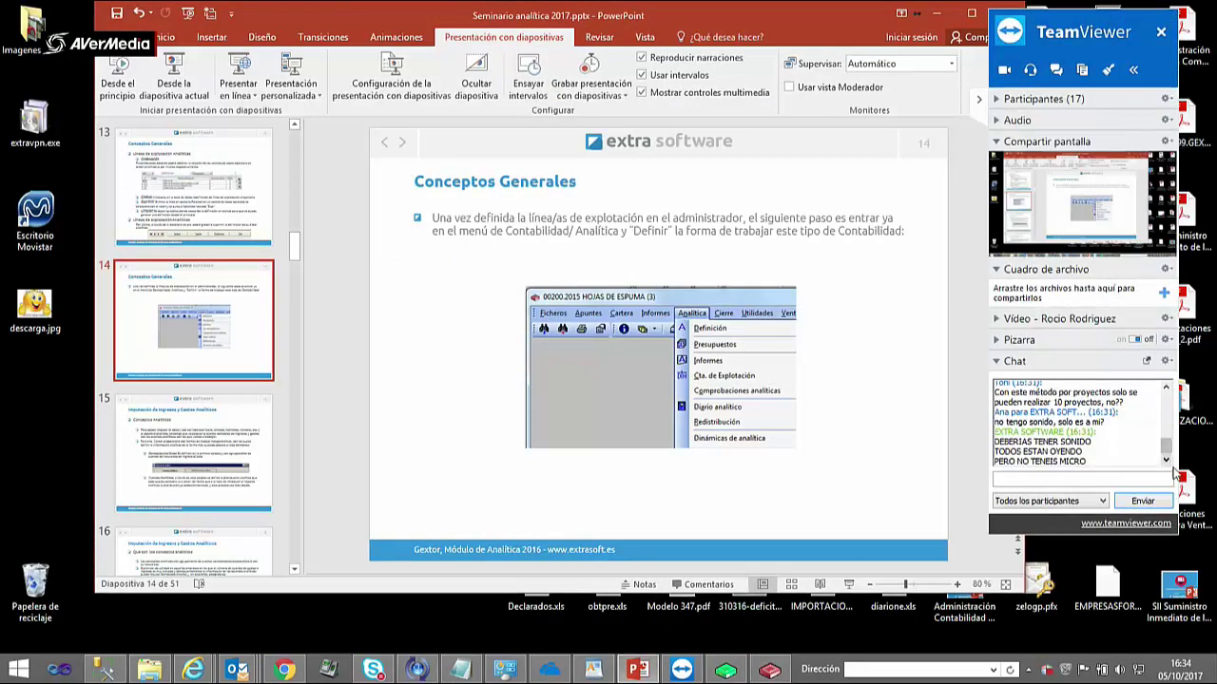
click(1168, 392)
click(1167, 391)
click(1167, 392)
click(1167, 391)
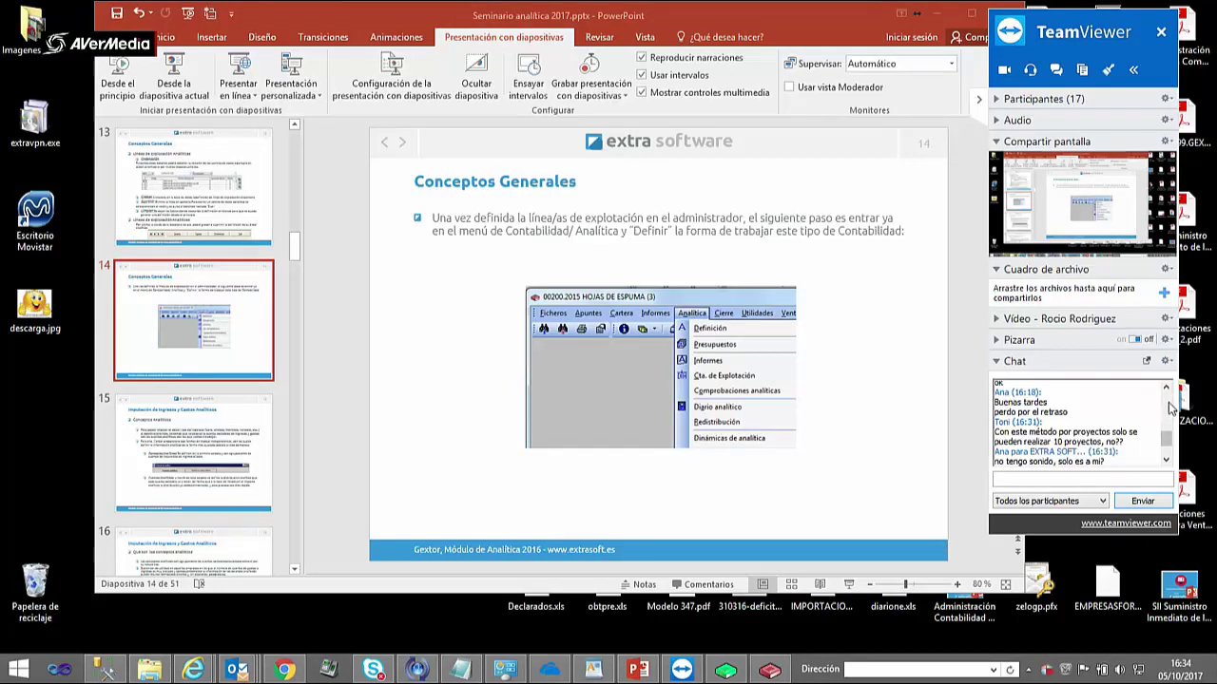
- Switch to the Gextor Administrador and load company 200 in company management
click(732, 674)
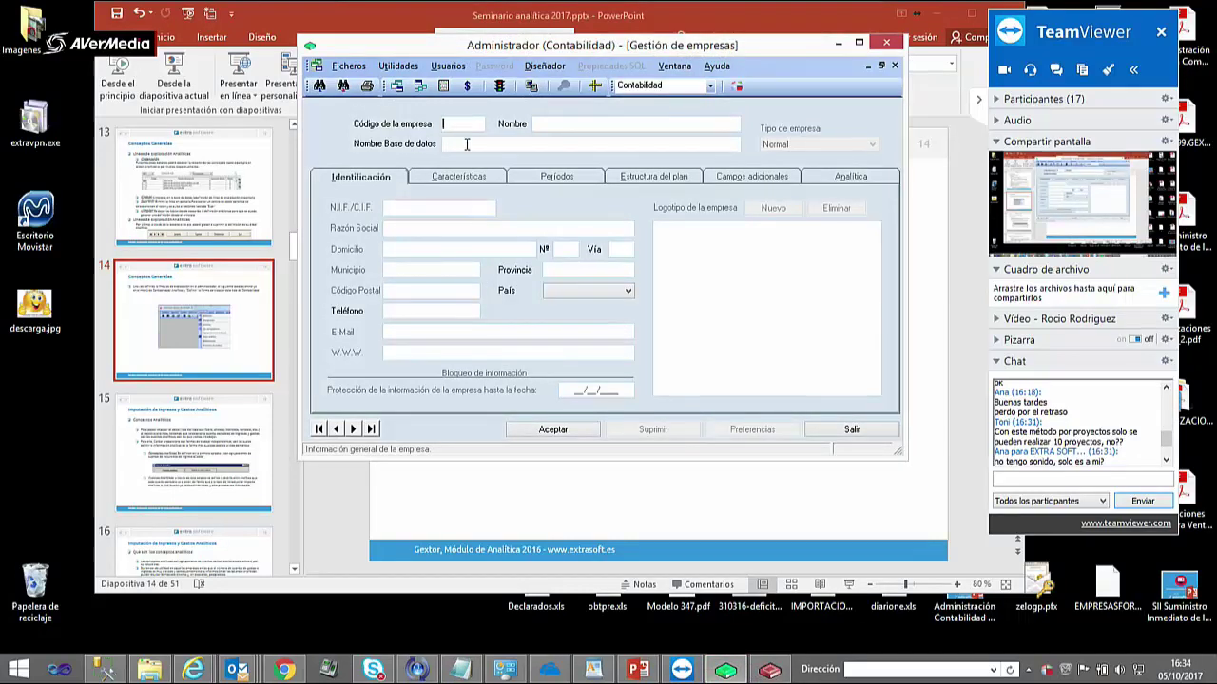
text(200)
key(Tab)
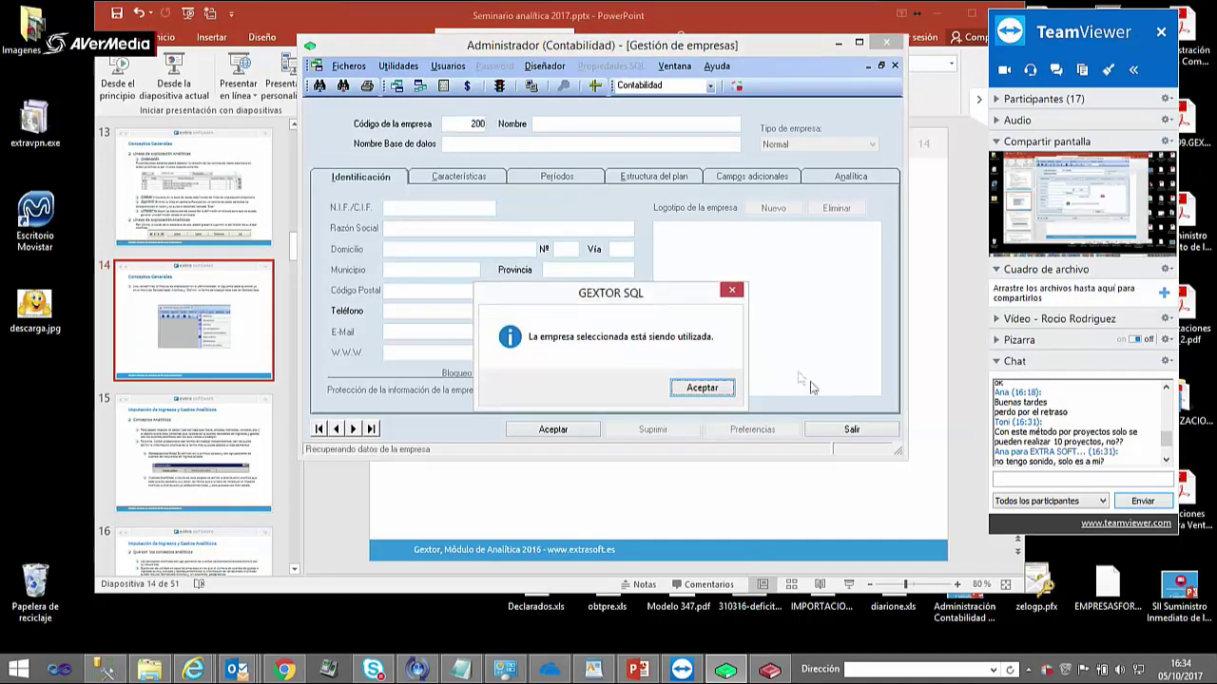
click(701, 387)
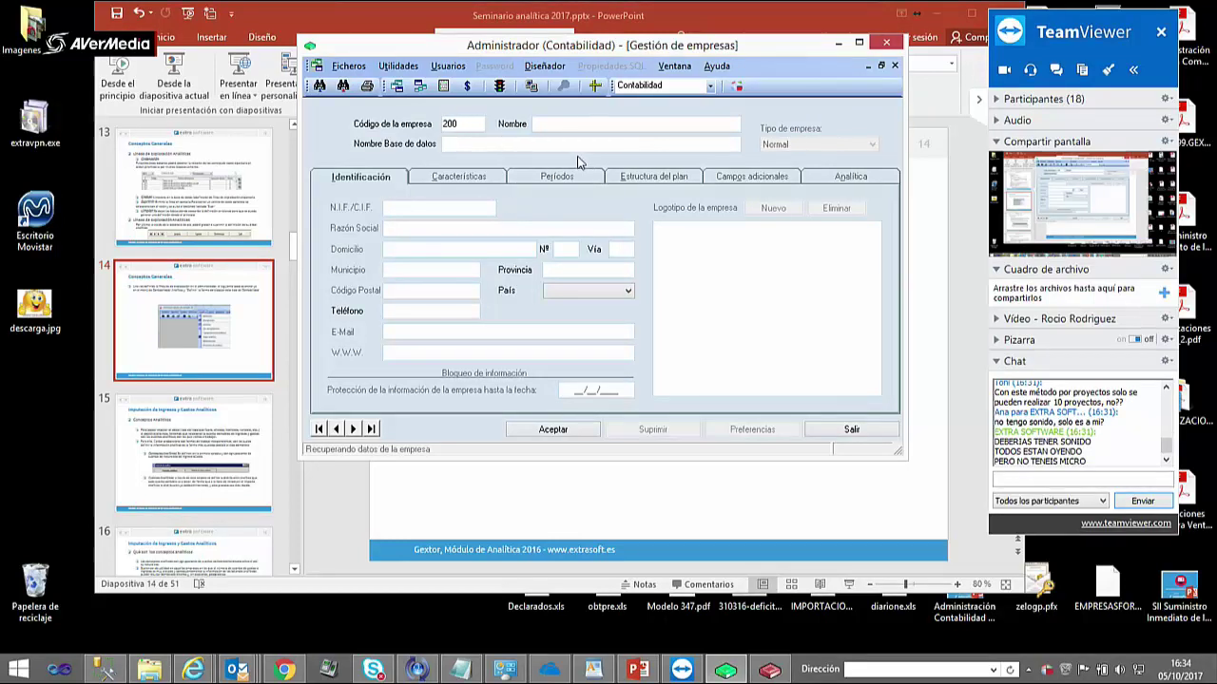
click(585, 125)
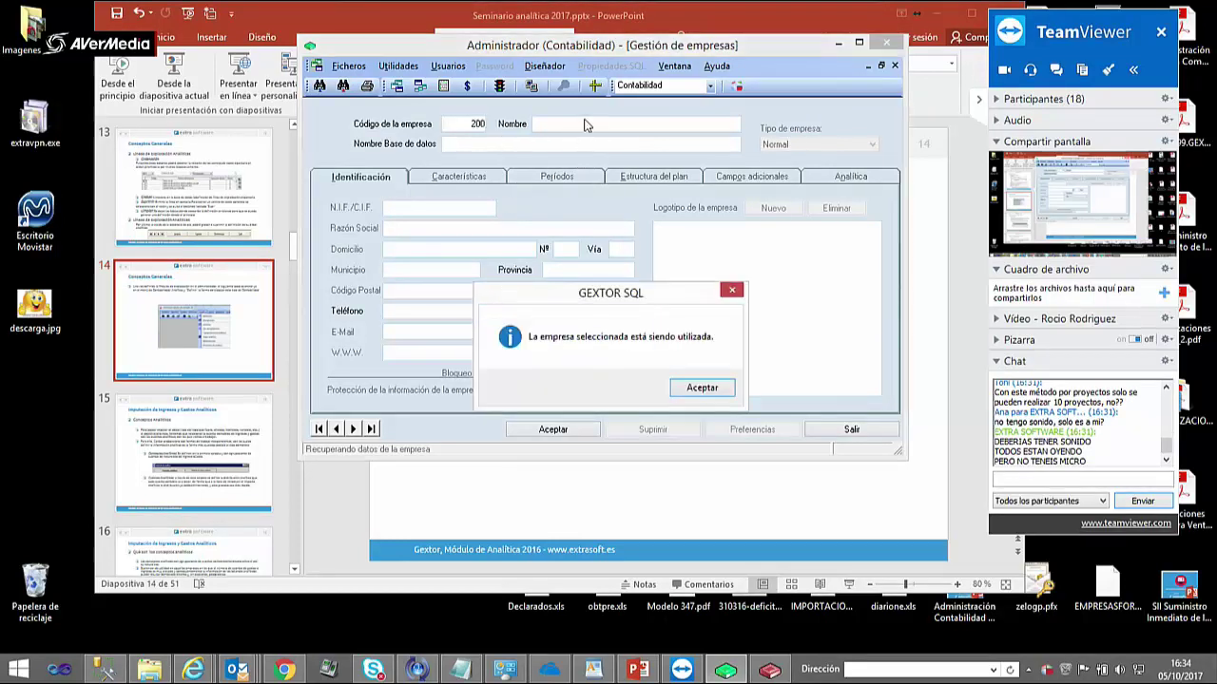
click(701, 385)
text(200)
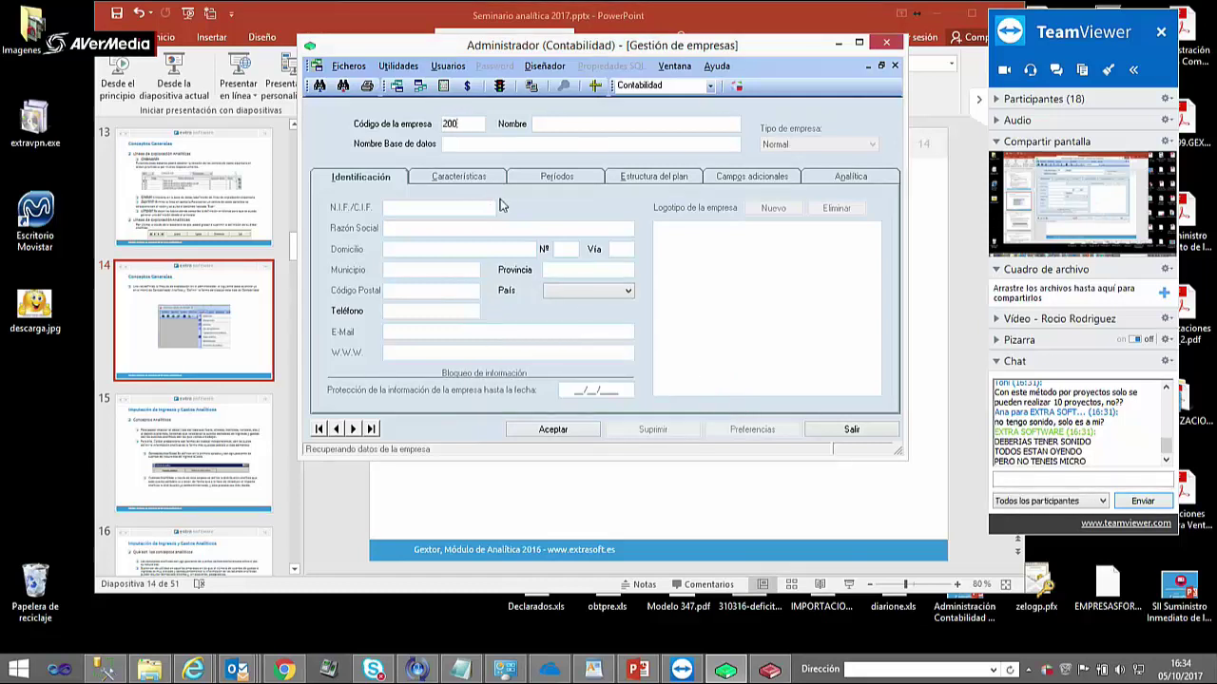
click(589, 121)
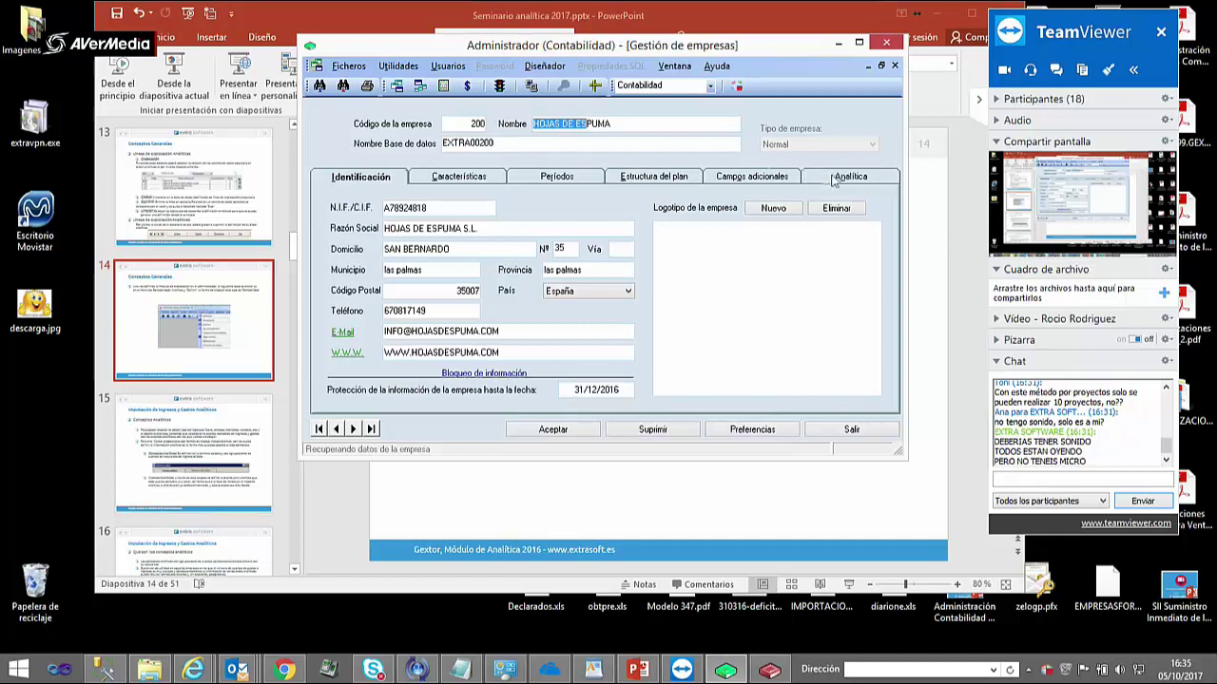
- Load analytic line 3 PROYECTOS for 2017, review the projects' direct imputation settings, and save the line
click(825, 179)
click(403, 237)
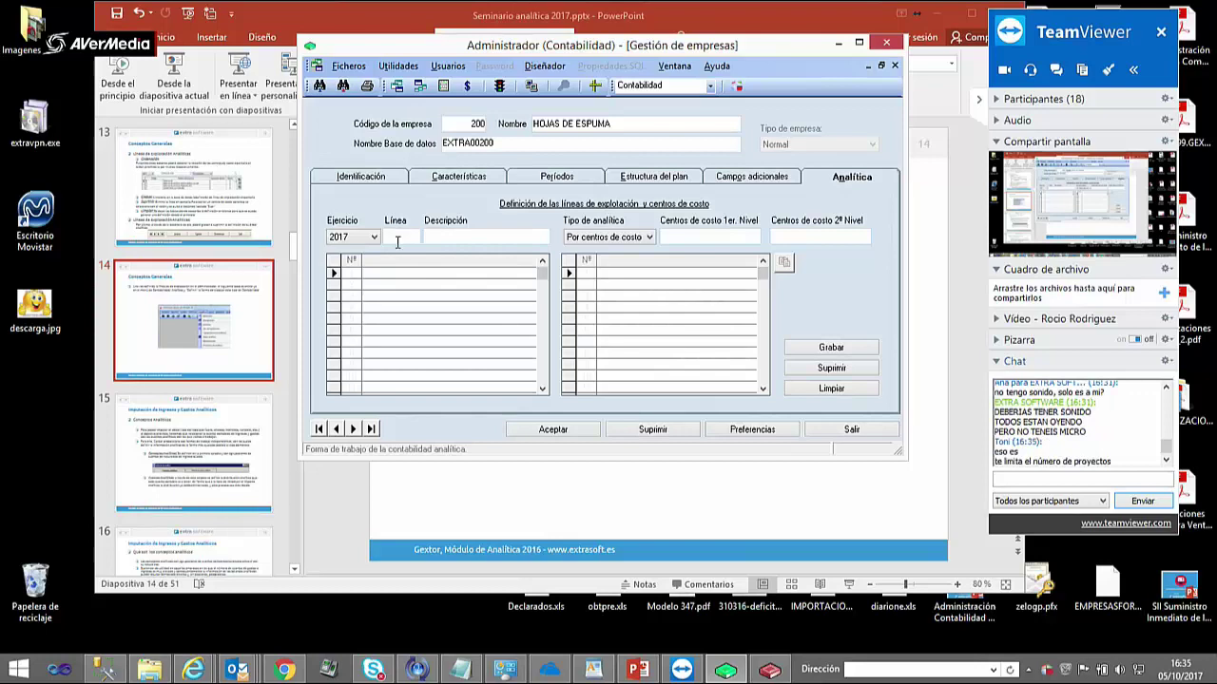
click(405, 237)
text(3)
key(Return)
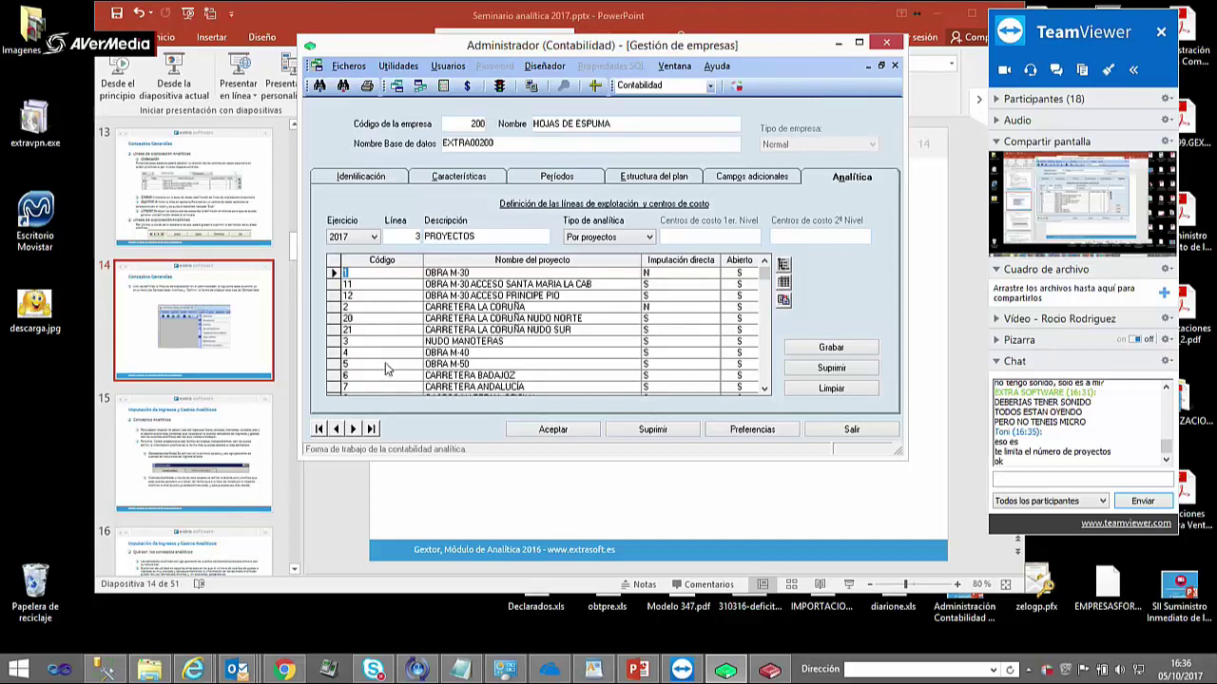
click(656, 307)
click(659, 273)
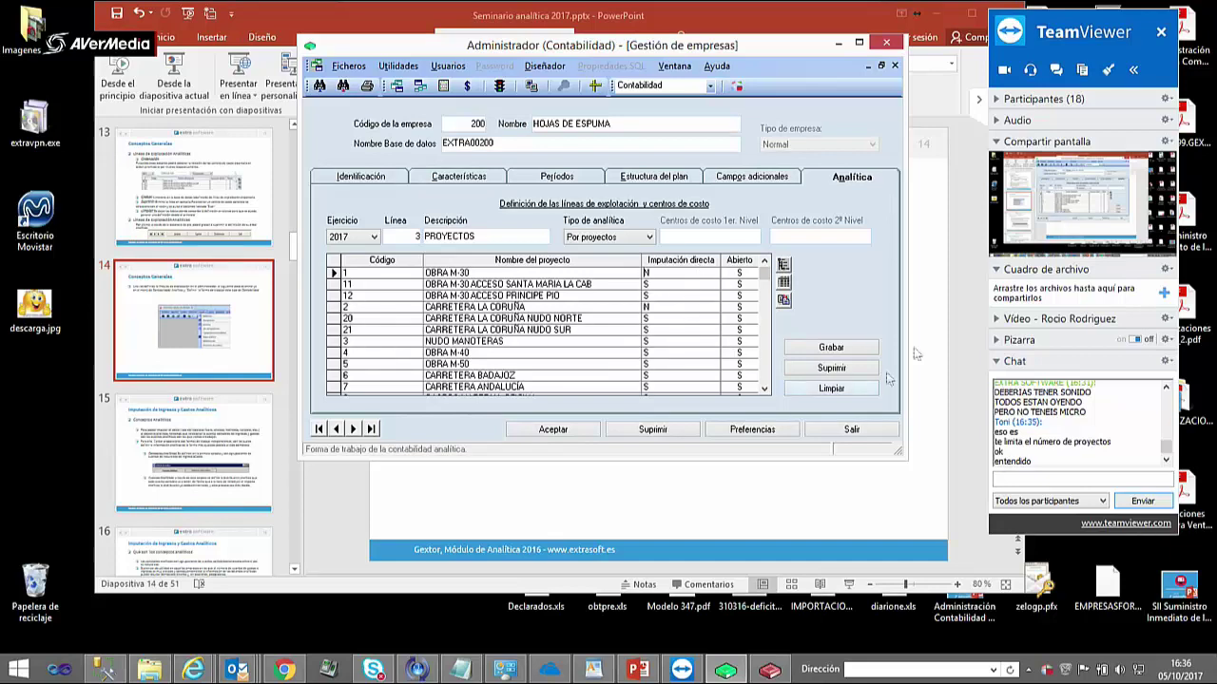
click(765, 390)
click(765, 389)
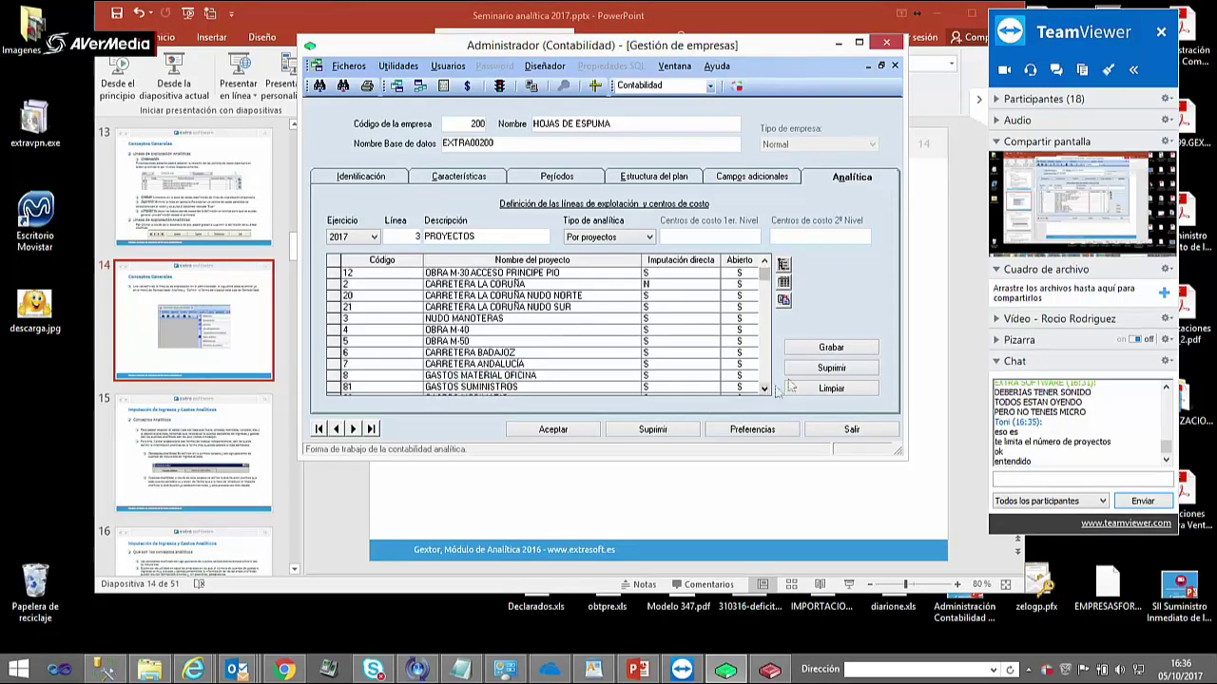
click(841, 348)
- Show slide 15 on Conceptos Analíticos in PowerPoint and look back through the TeamViewer chat
click(266, 319)
click(214, 437)
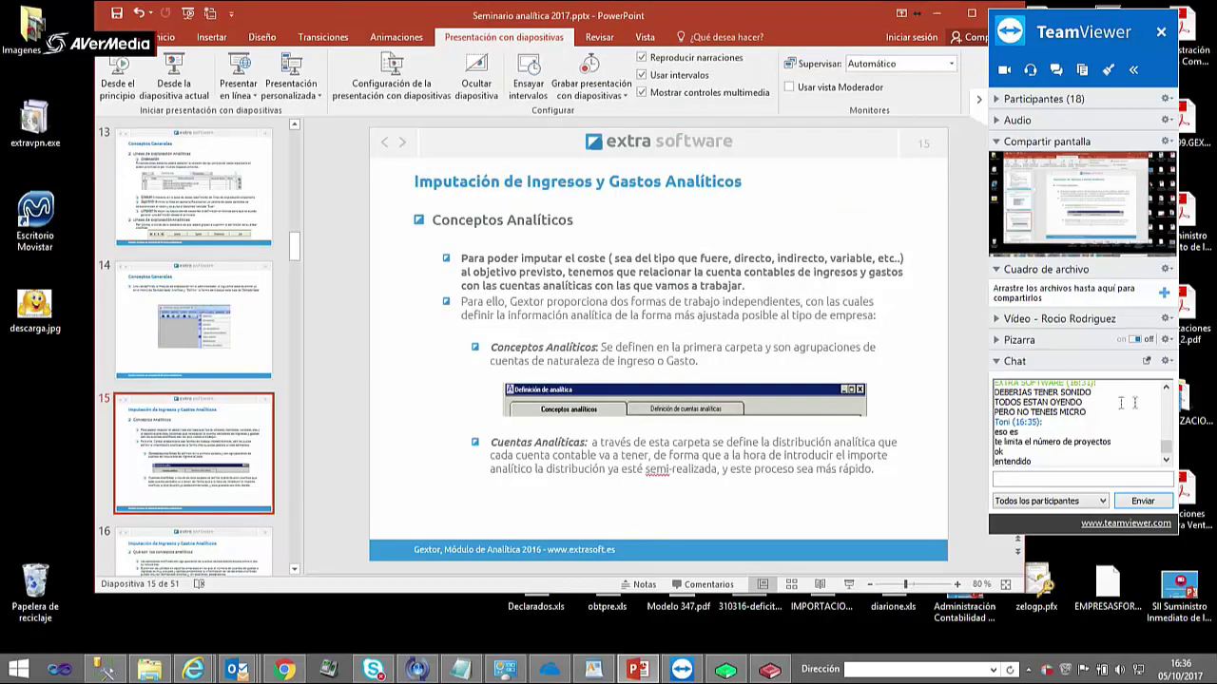
click(1166, 389)
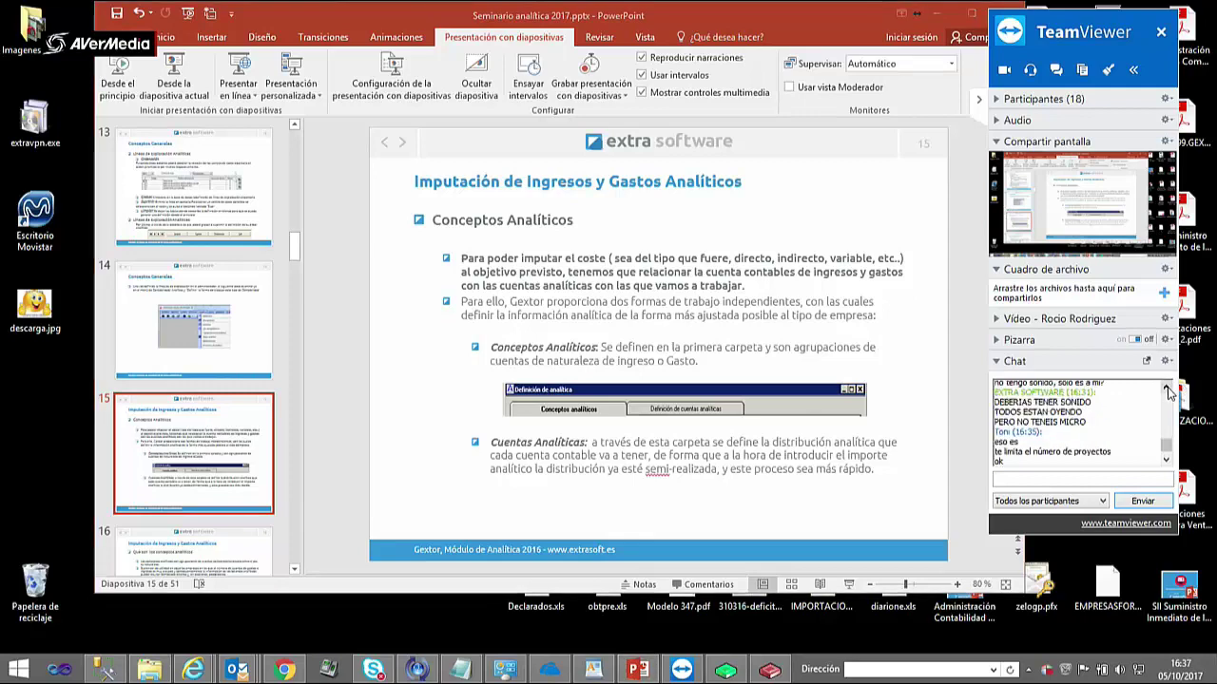
click(1168, 390)
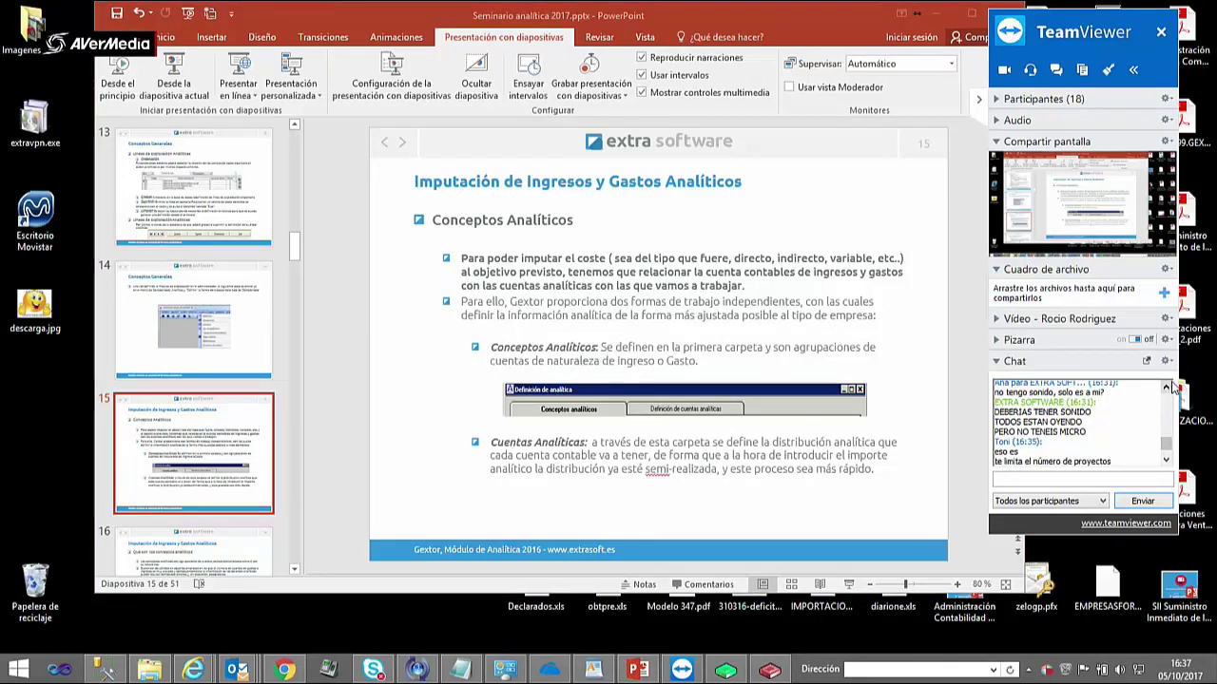
- Check the TeamViewer audio settings, collapse the meeting panel, and briefly present slide 15 full screen in PowerPoint
click(1000, 124)
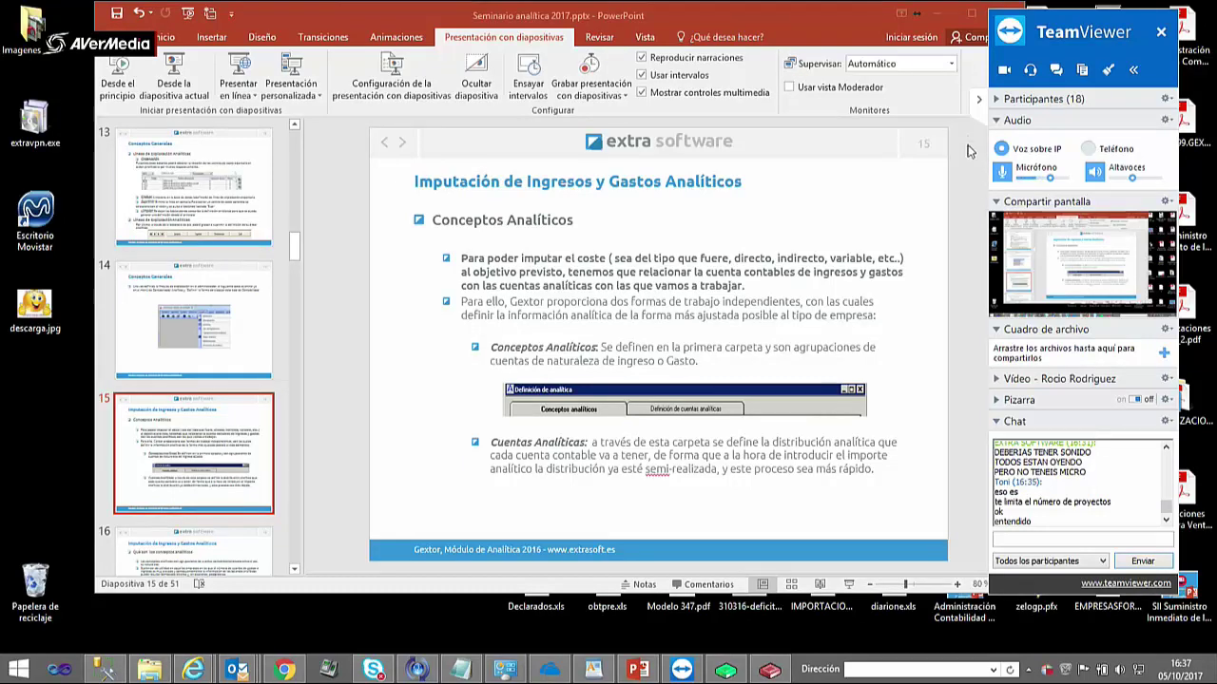
click(979, 100)
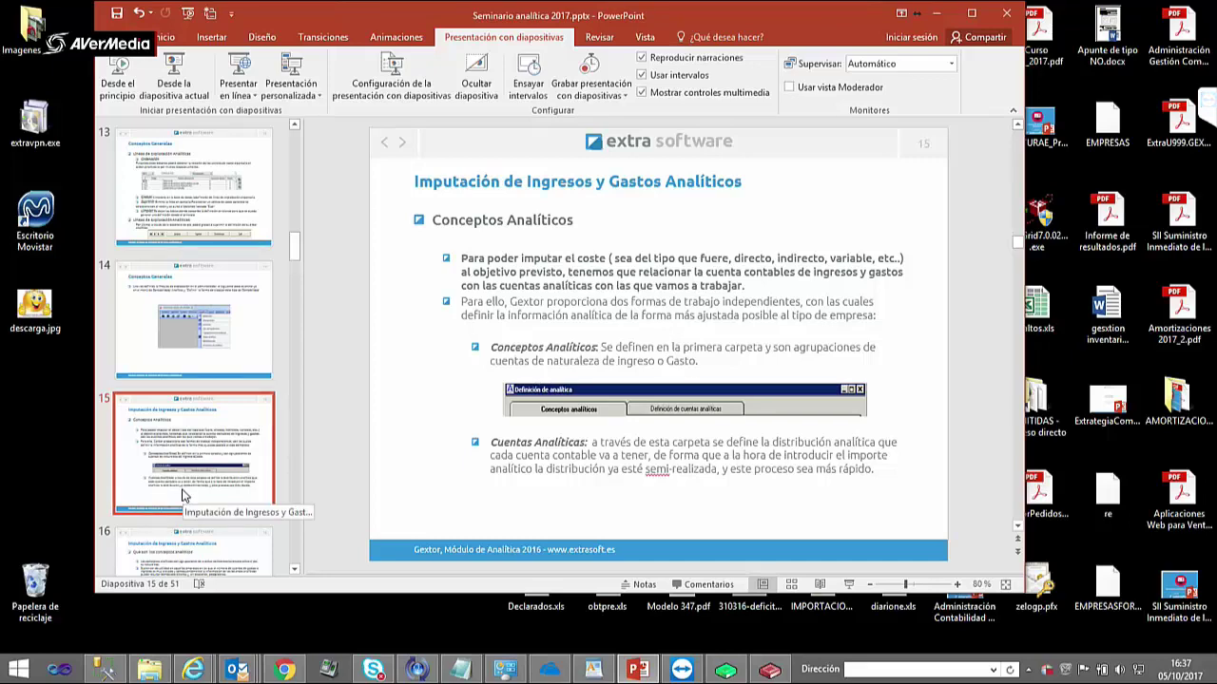
click(174, 78)
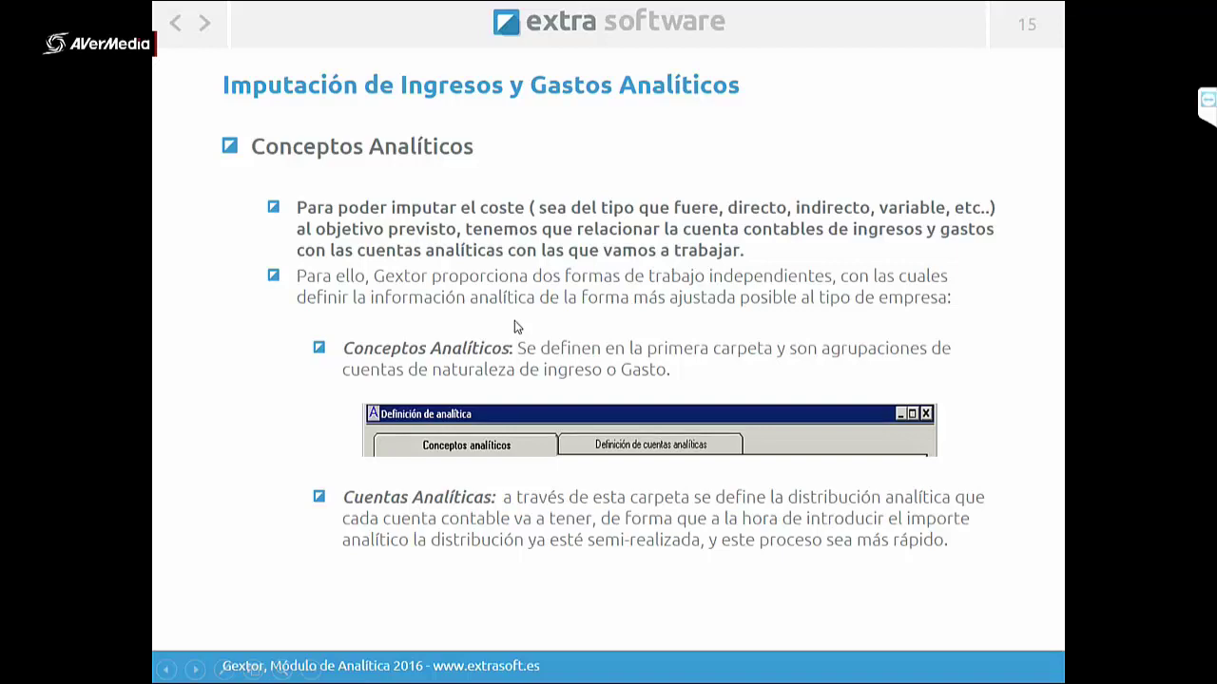
key(Escape)
- Switch to the Gextor Administrador and look up the 2017 analytic lines 1 and 2 of HOJAS DE ESPUMA
click(770, 672)
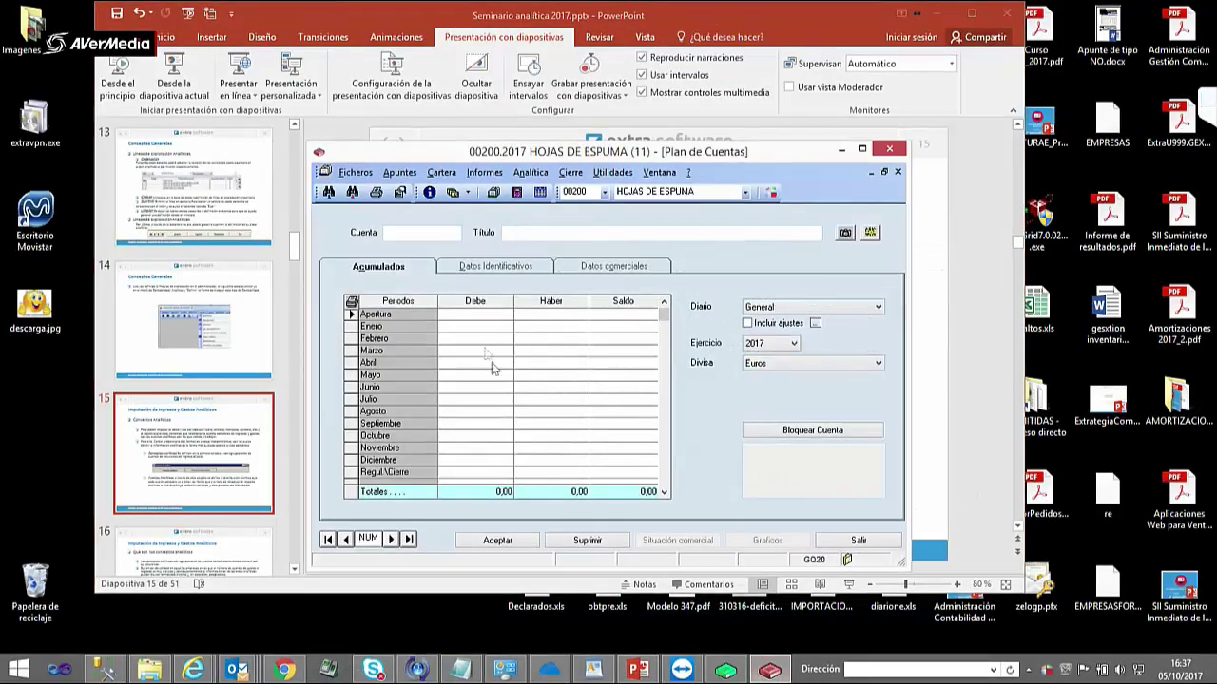
click(726, 671)
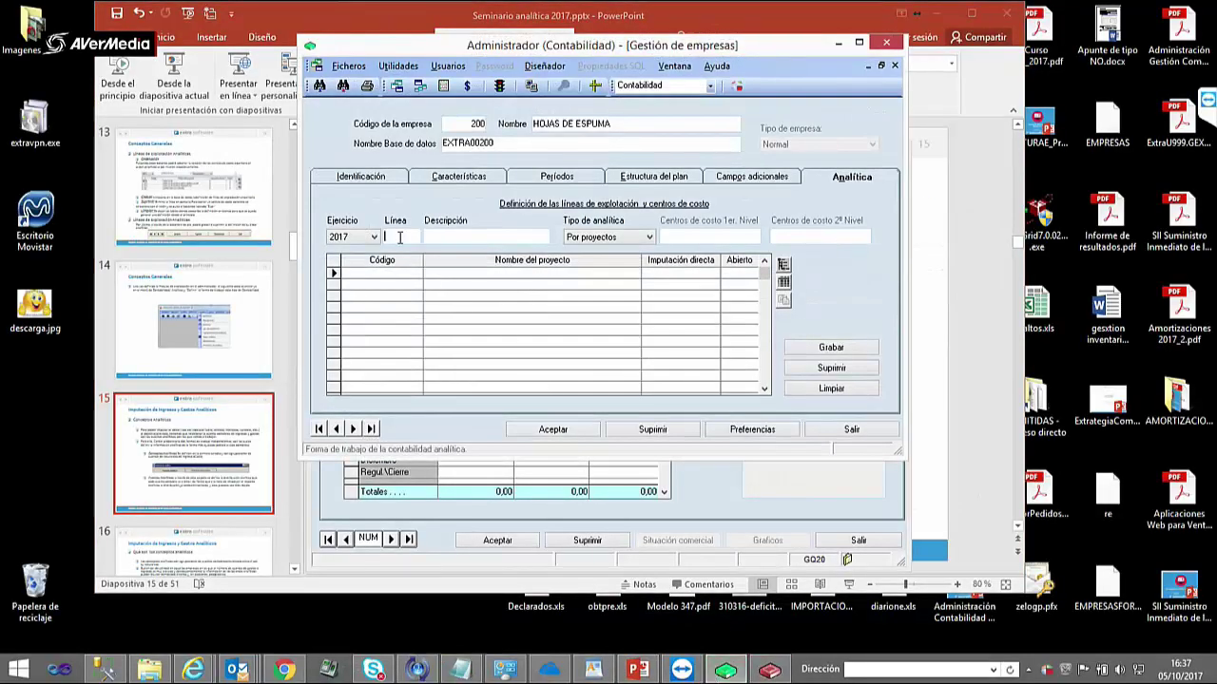
text(1)
key(Return)
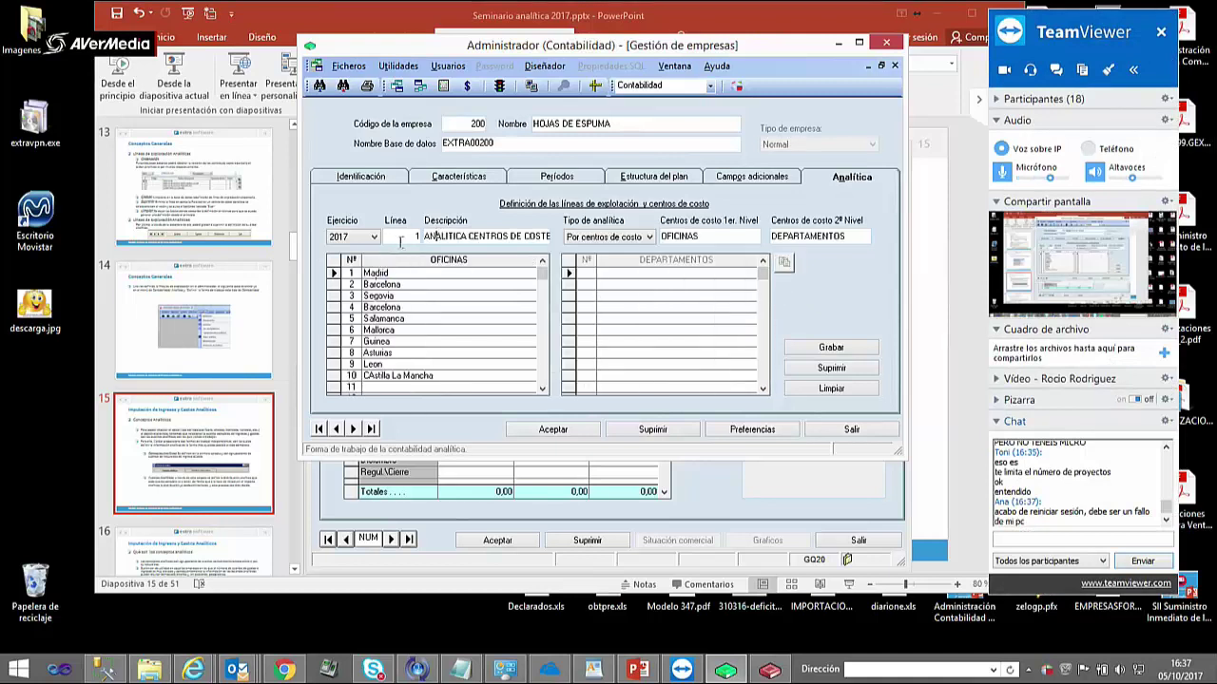
click(408, 237)
double_click(416, 237)
text(2)
key(Return)
click(415, 236)
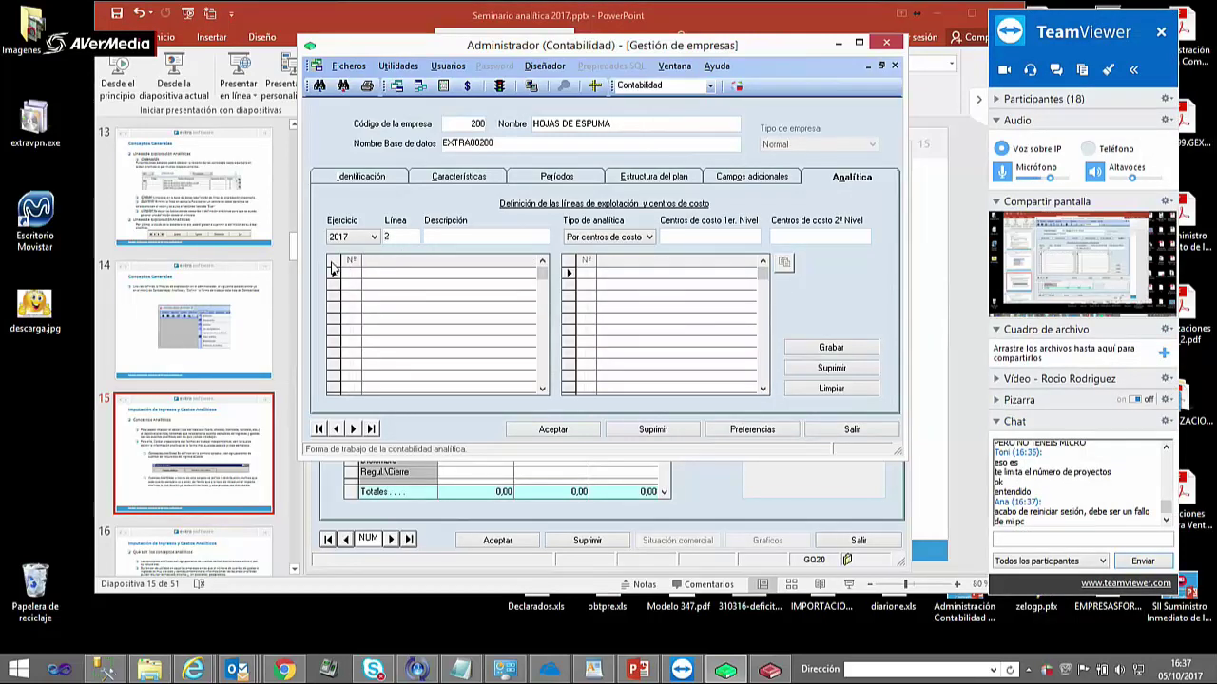
- Look up the 2017 analytic lines 3 and 4, and clear the form for another line
drag(416, 236, 326, 239)
text(3)
key(Return)
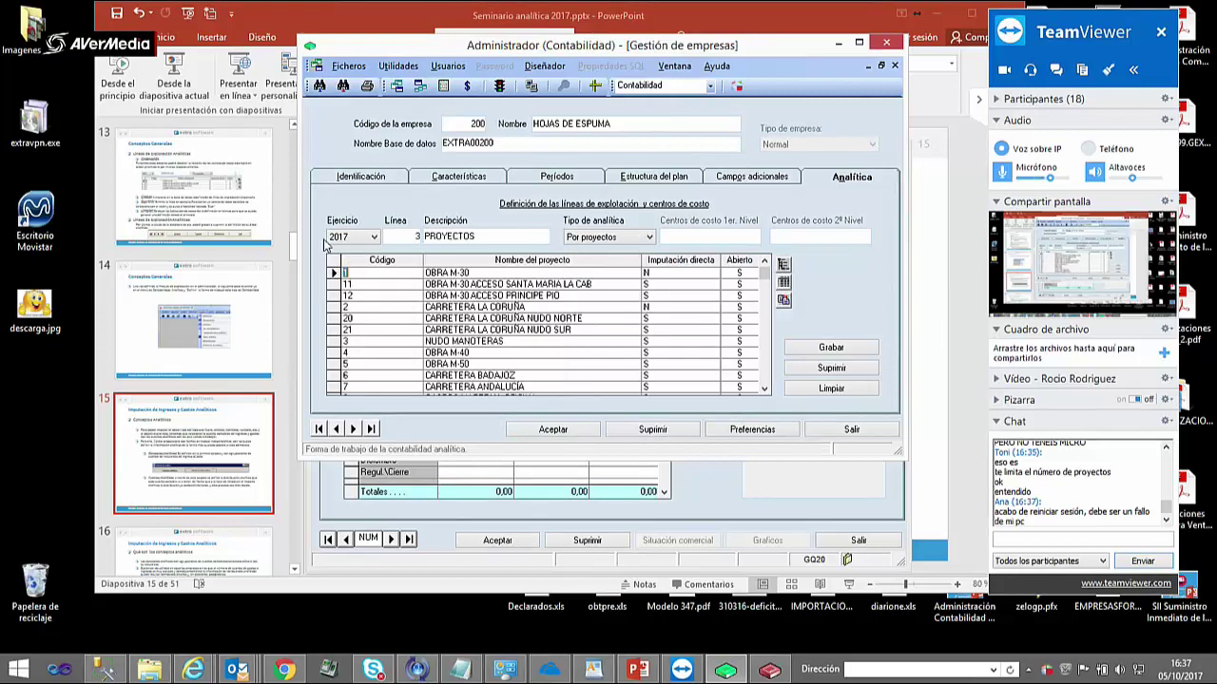
click(415, 237)
text(4)
key(Return)
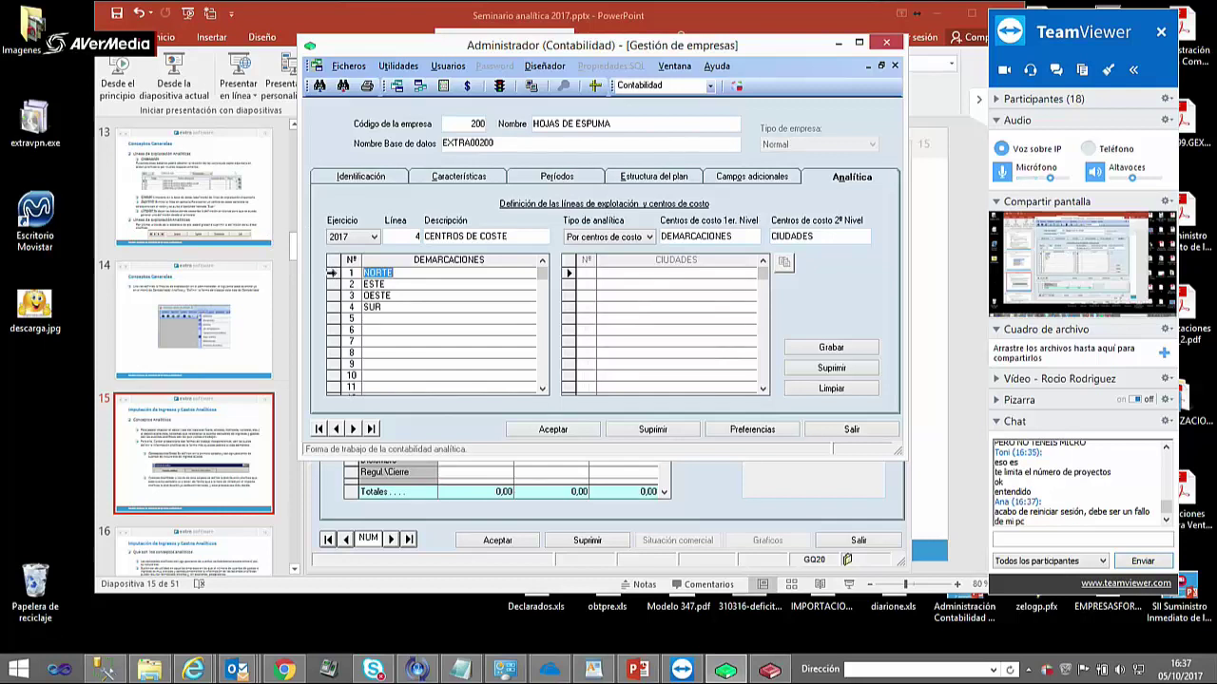
click(412, 236)
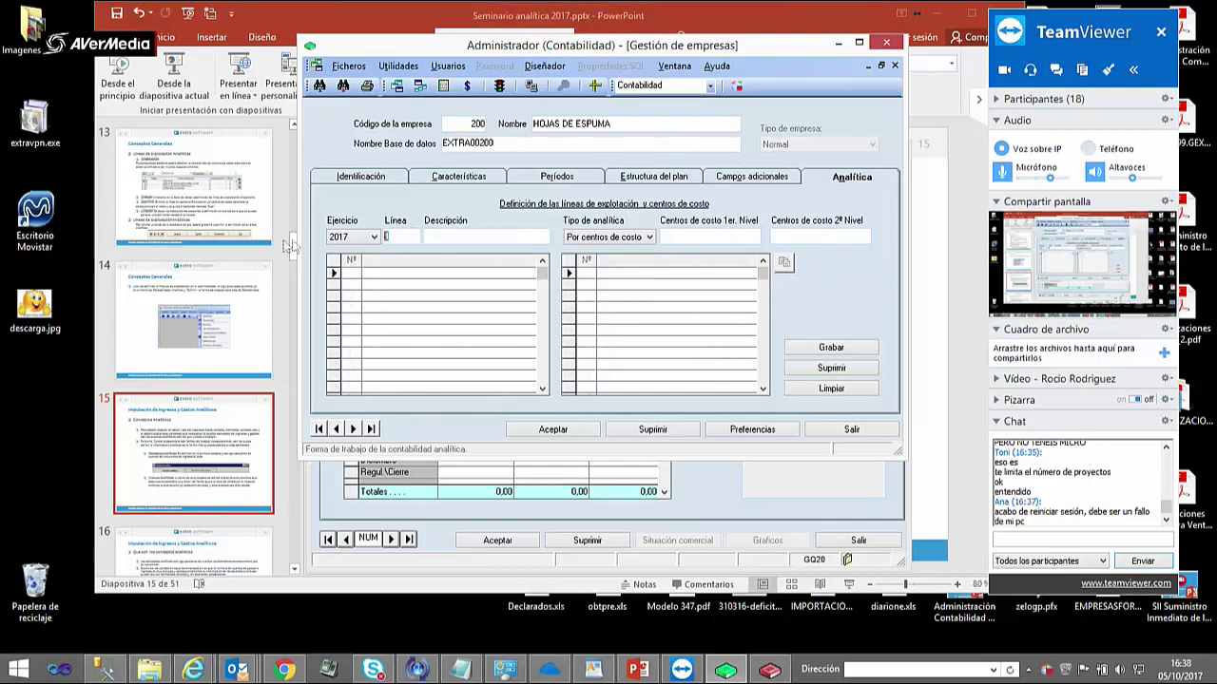
key(BackSpace)
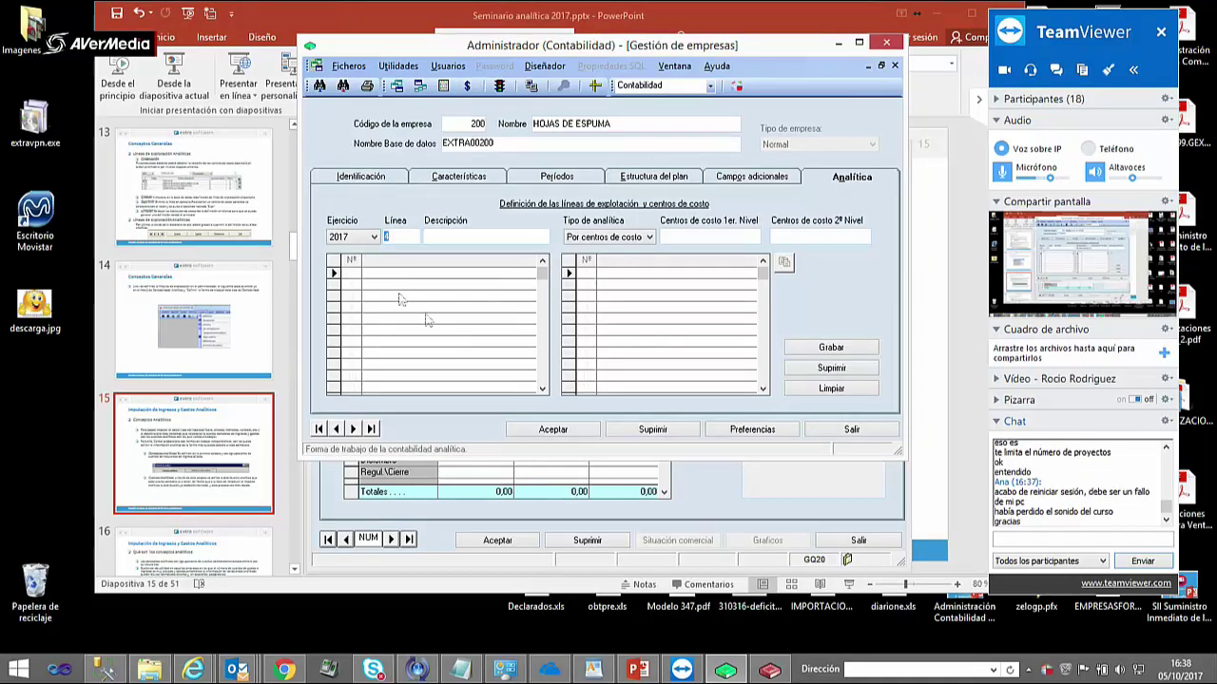
- Close the accounting program's Plan de Cuentas, open Definición de analítica, and view its account definitions and analytic concepts
click(864, 539)
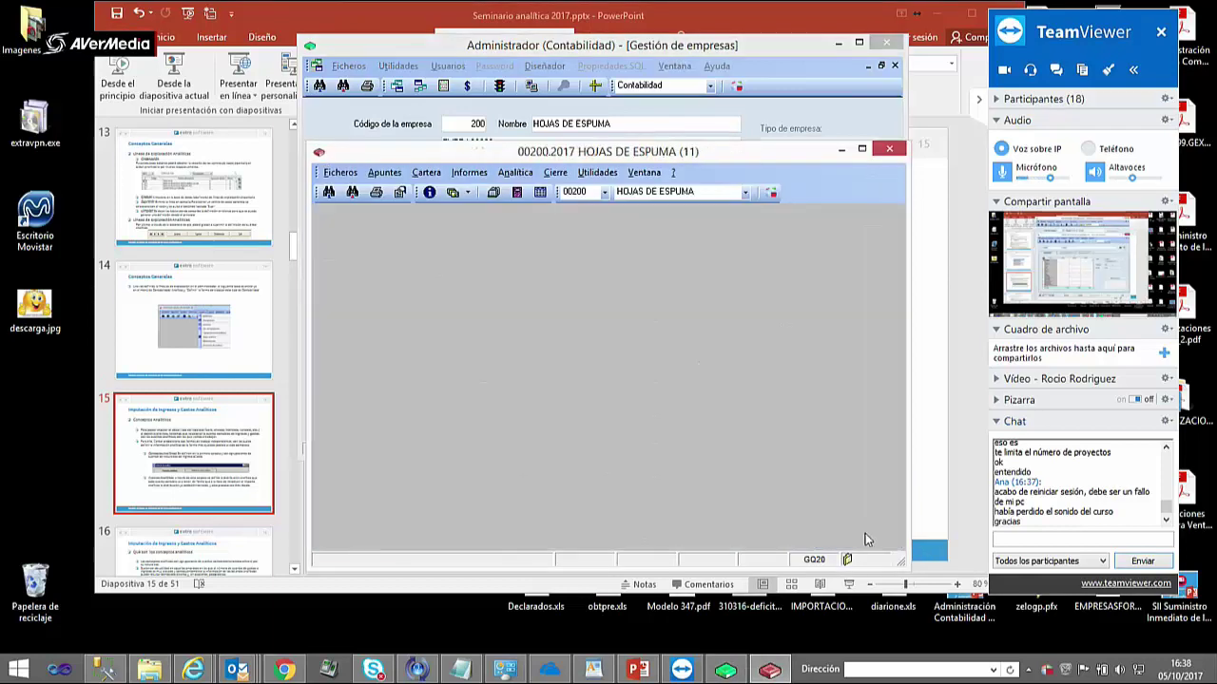
click(837, 44)
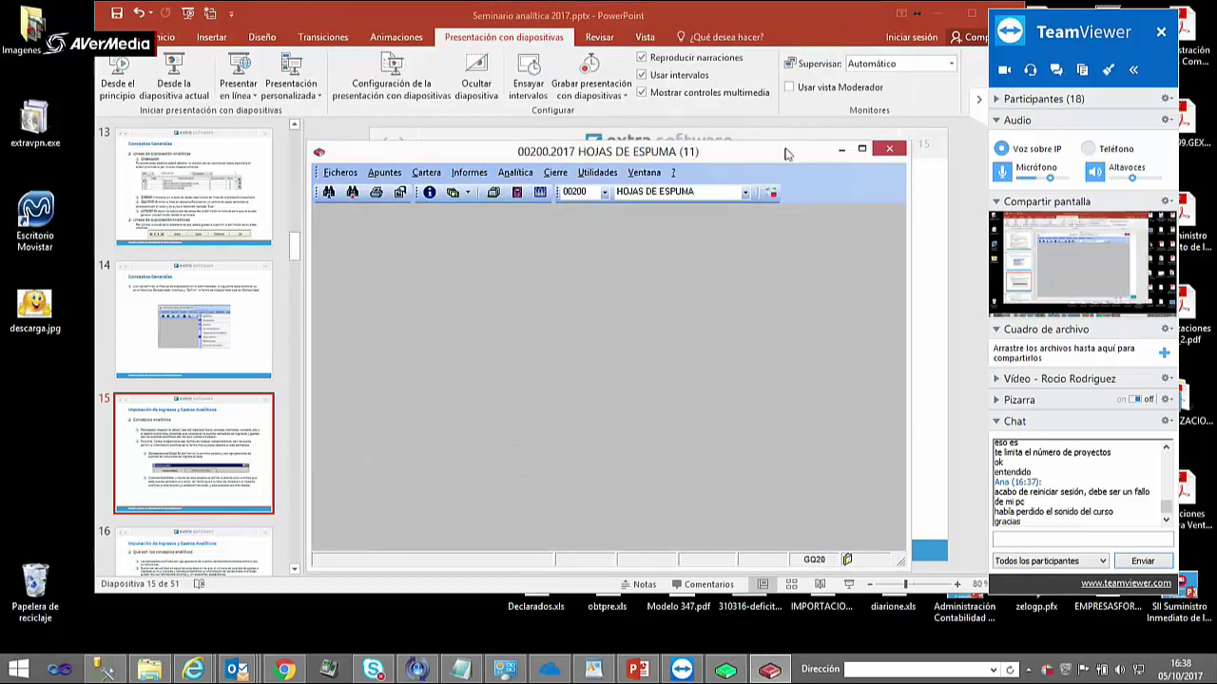
click(515, 172)
click(531, 189)
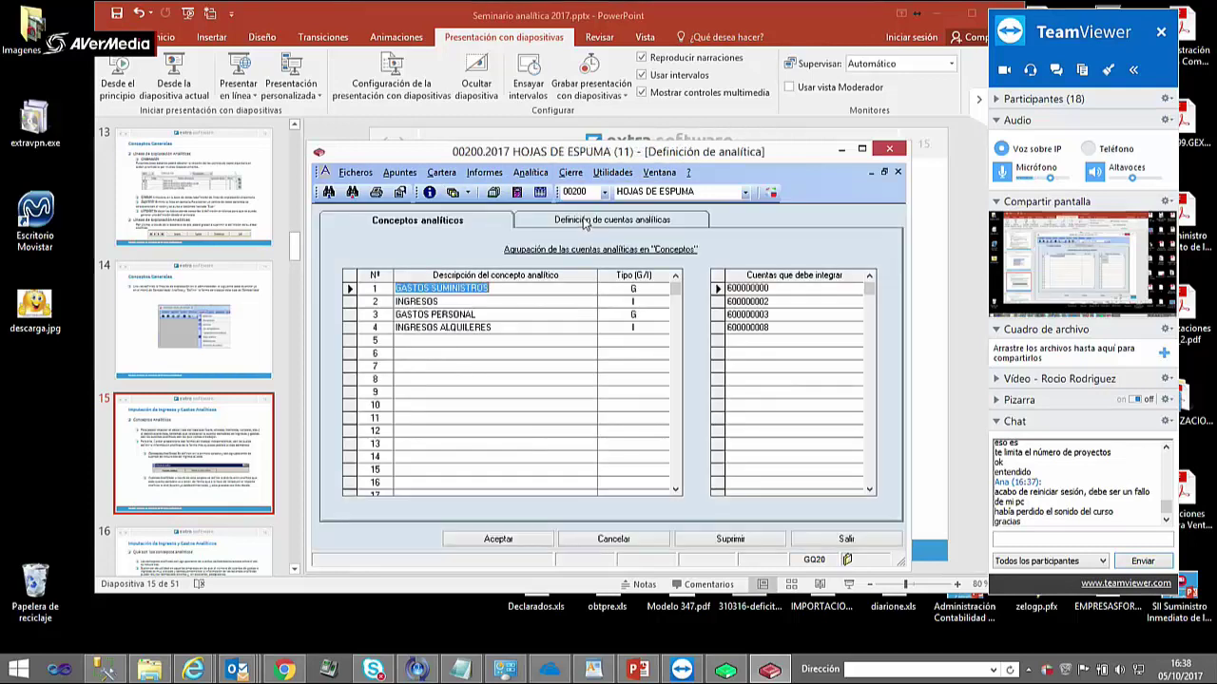
click(588, 219)
click(430, 221)
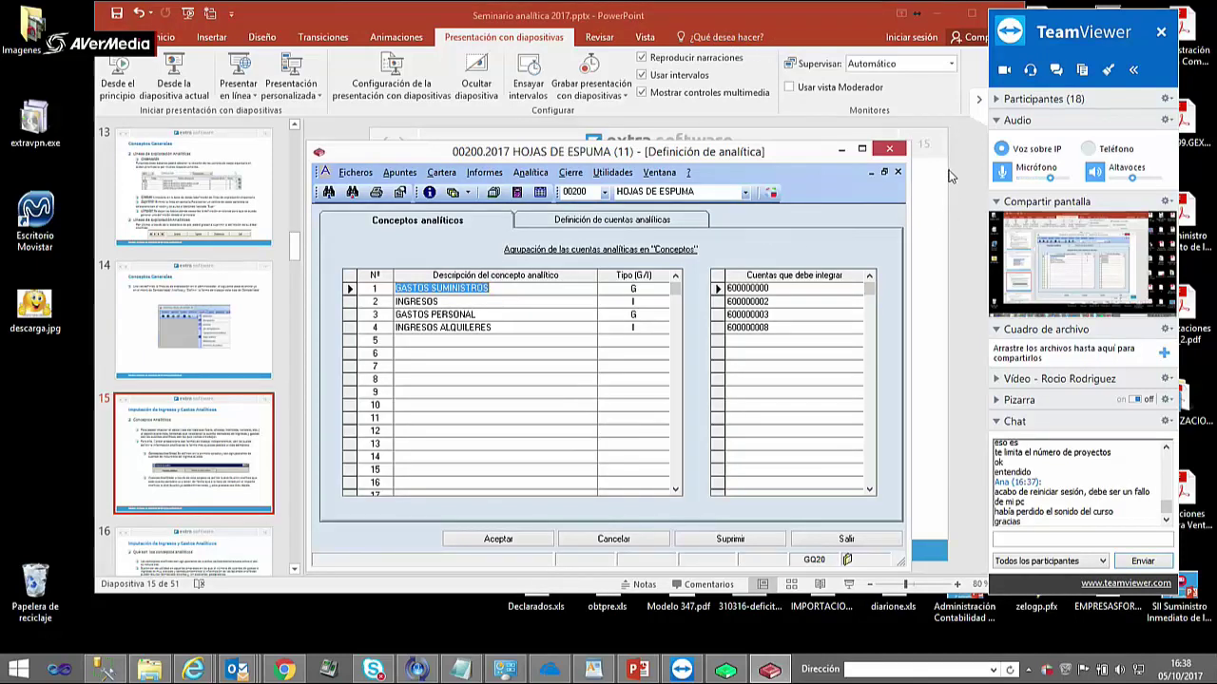
- Reply "OK" to all participants in the TeamViewer chat
click(979, 100)
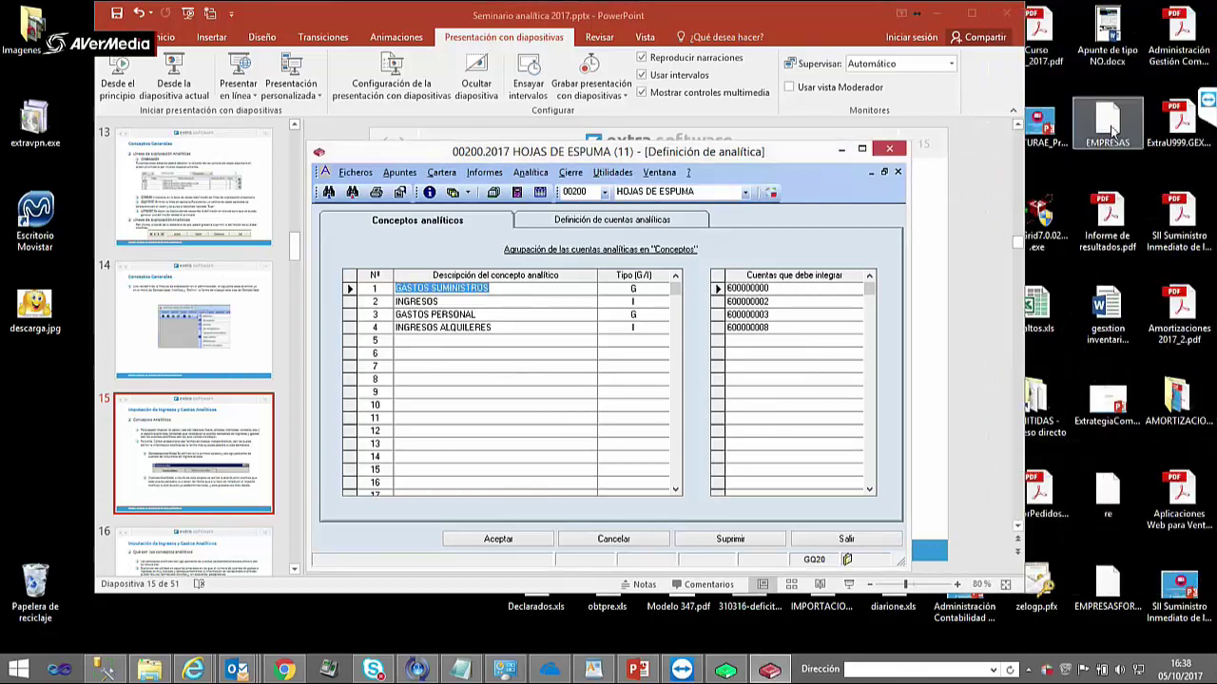
click(1203, 113)
click(1061, 538)
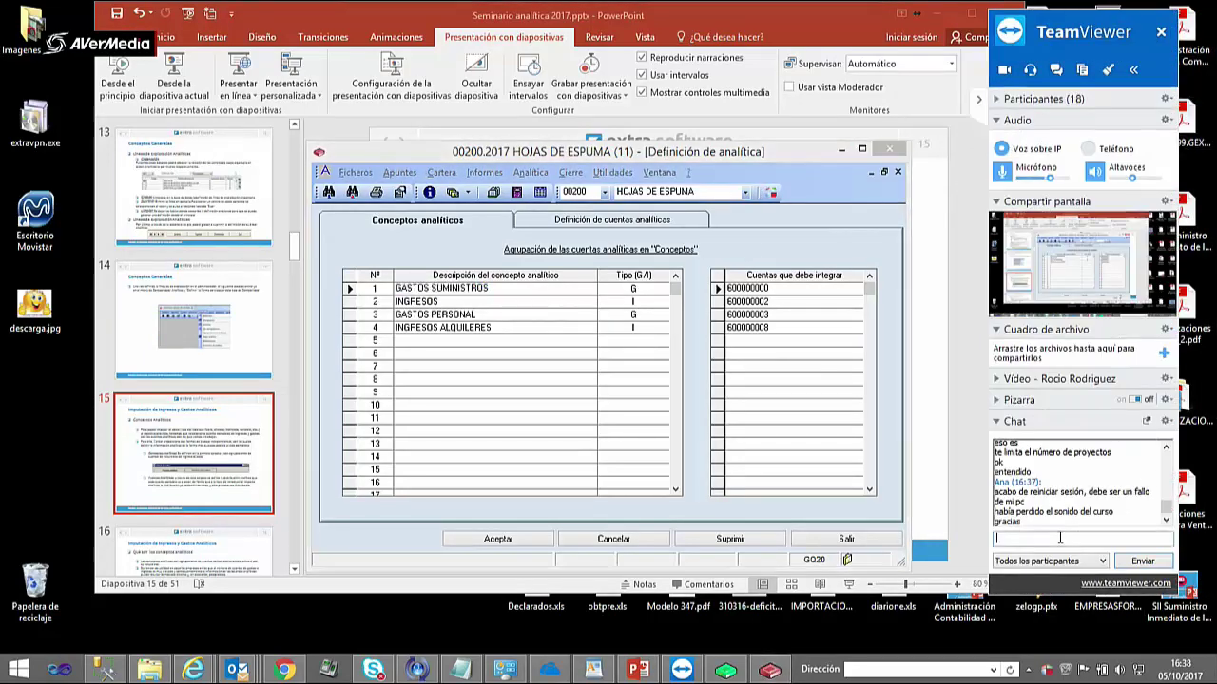
text(OLK)
text(K)
key(Return)
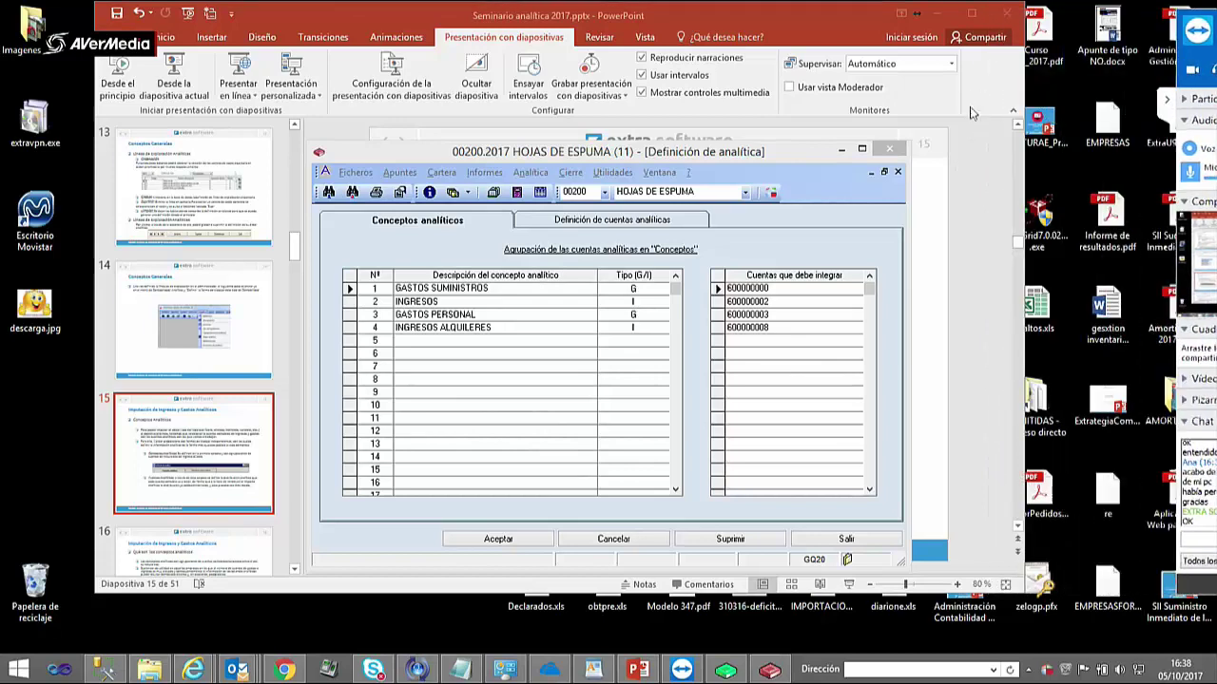
- Show slide 15 in PowerPoint again, and switch back to Gextor accounting to open the Plan de Cuentas
click(637, 670)
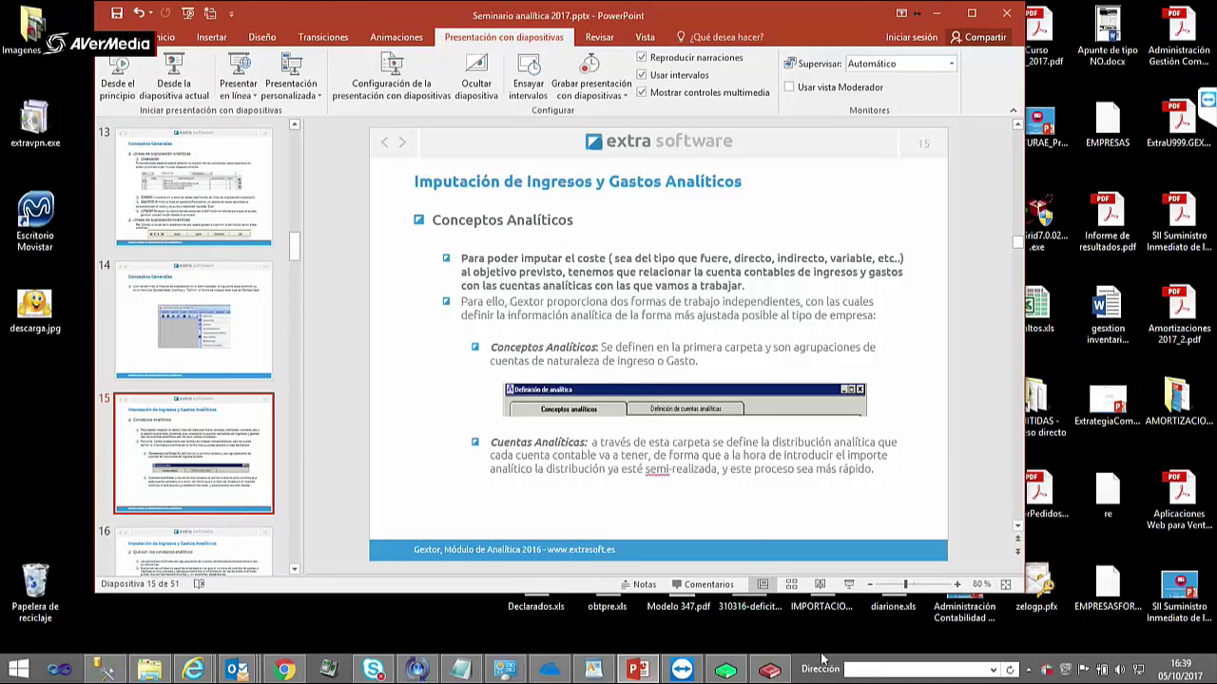
click(777, 677)
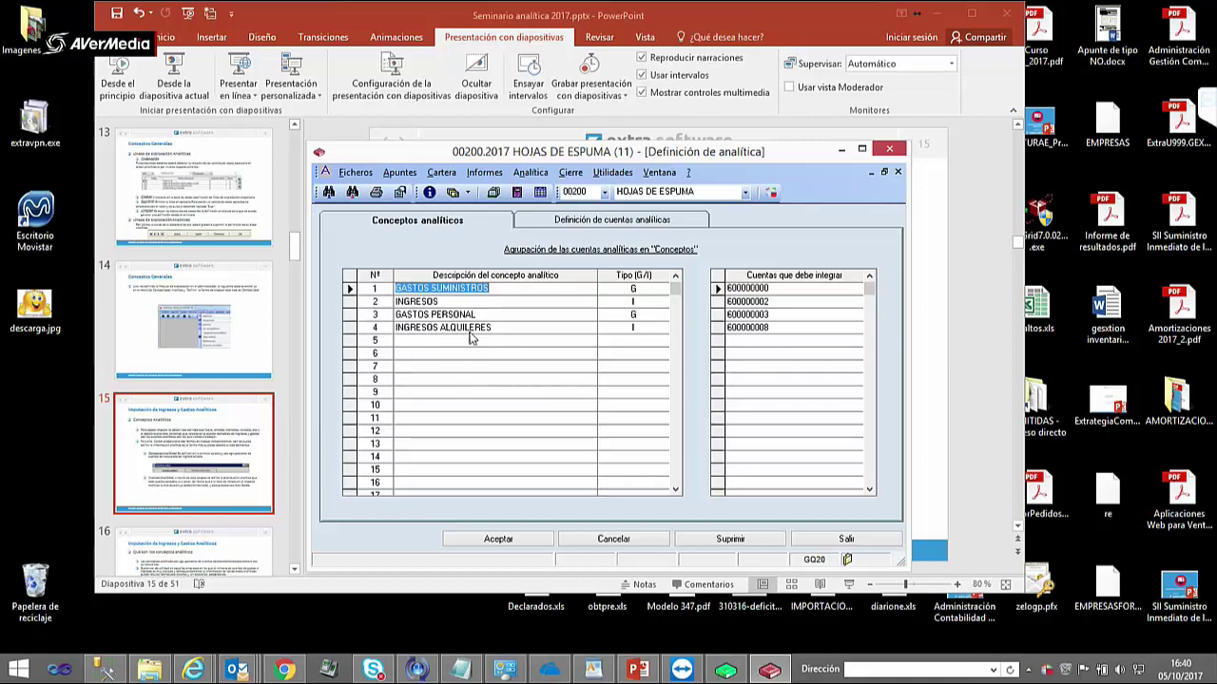
click(355, 172)
click(353, 190)
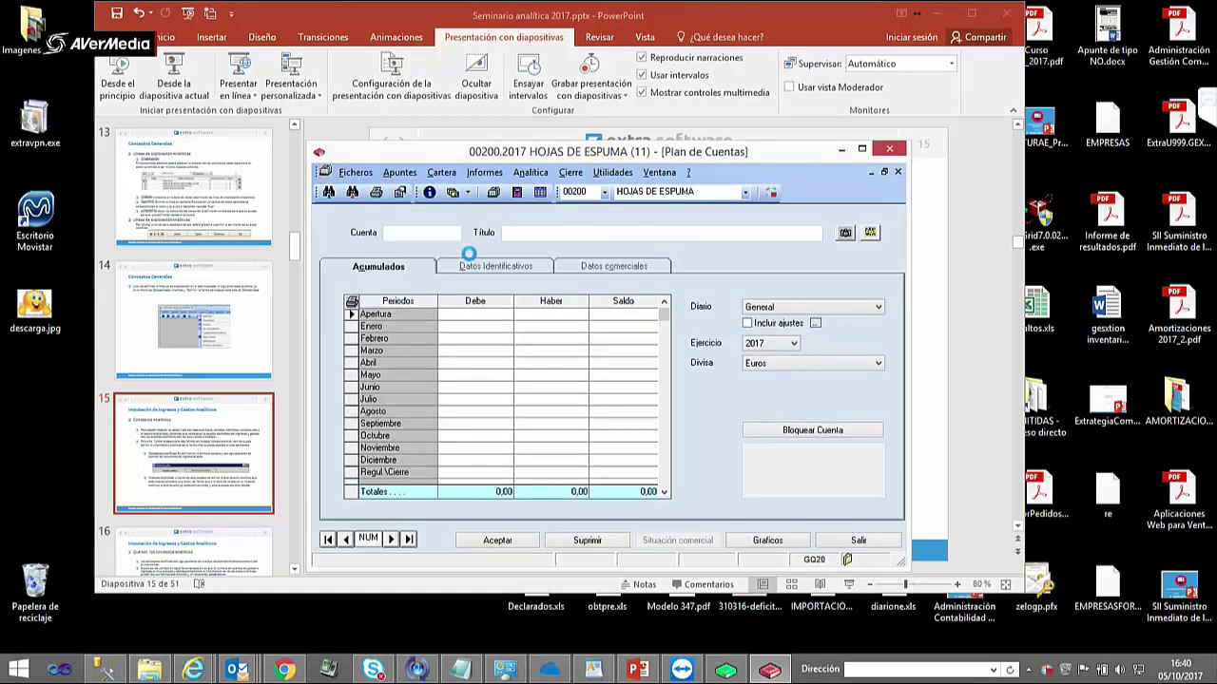
- Examine the group 6 purchases and expenses accounts in the Consulta de cuentas list and close the list
click(710, 386)
click(709, 386)
click(709, 386)
click(709, 386)
click(710, 386)
click(709, 386)
click(709, 386)
drag(708, 312, 711, 435)
click(709, 346)
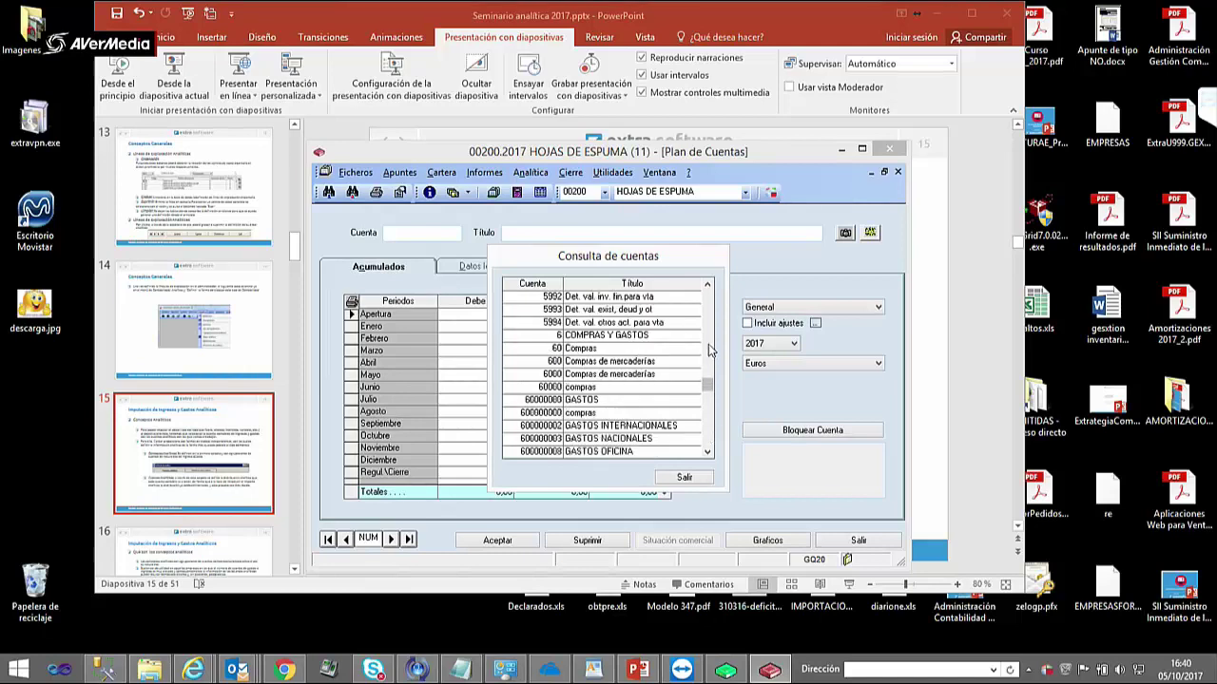
click(707, 452)
click(707, 451)
click(707, 451)
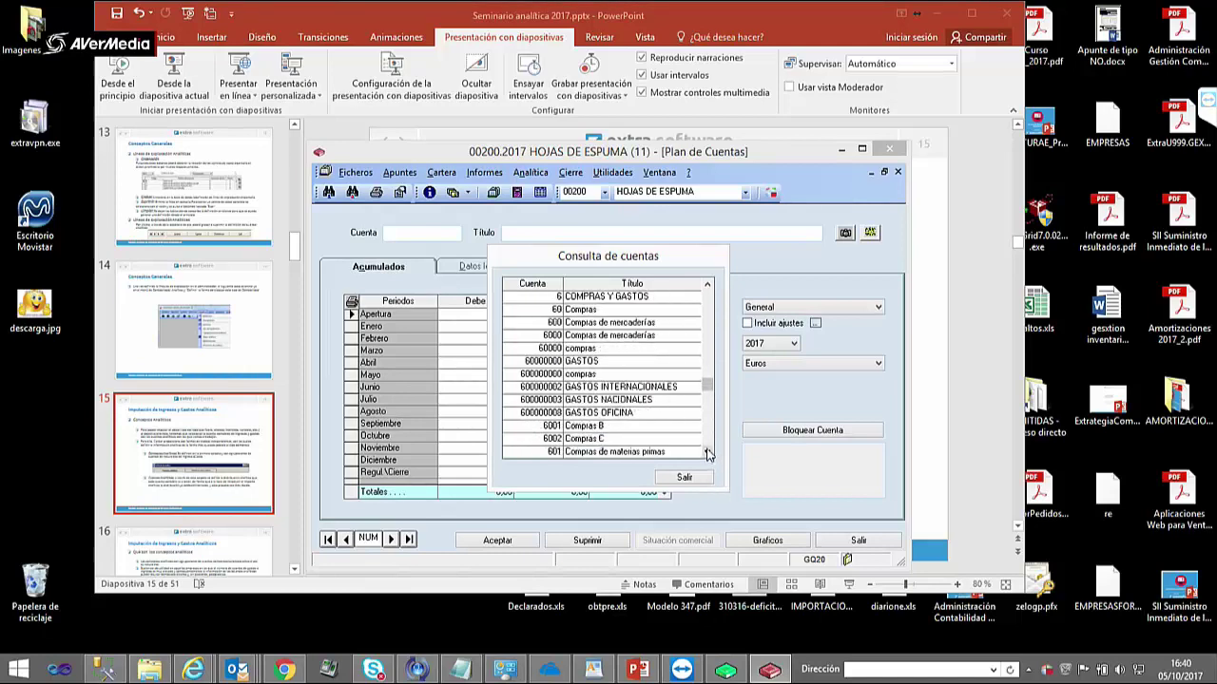
click(681, 480)
- Look through the Informes options and bring the Definición de analítica form back on screen
click(539, 174)
click(538, 174)
click(496, 175)
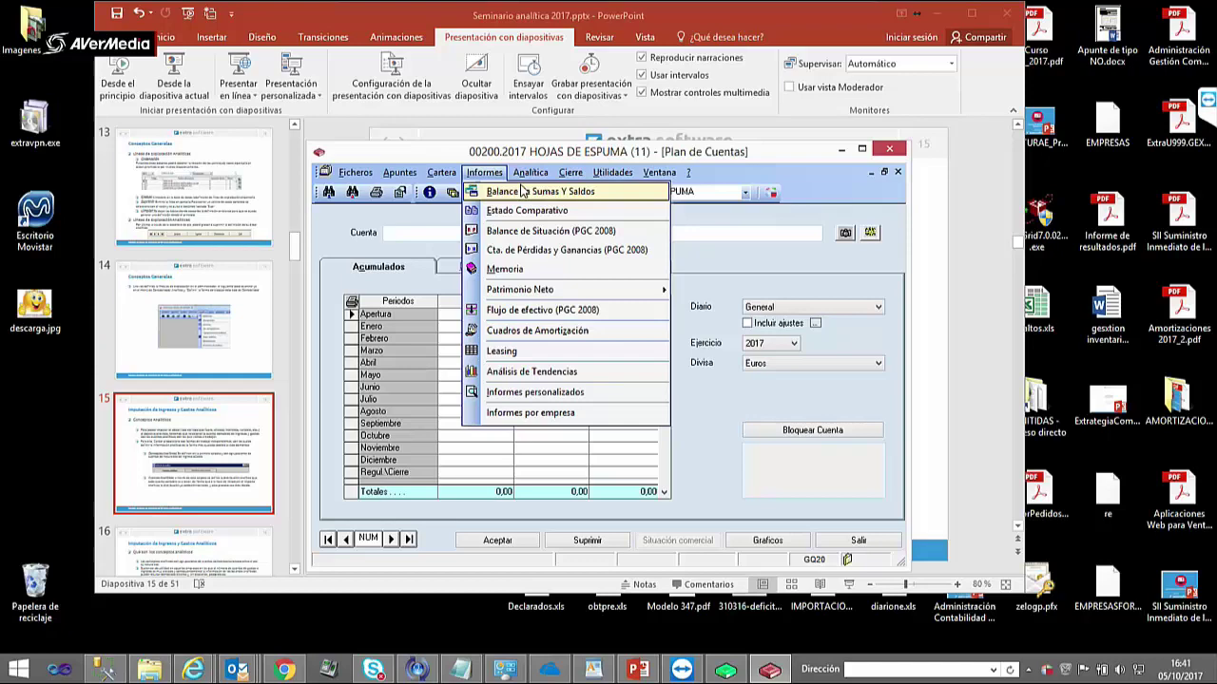
click(525, 191)
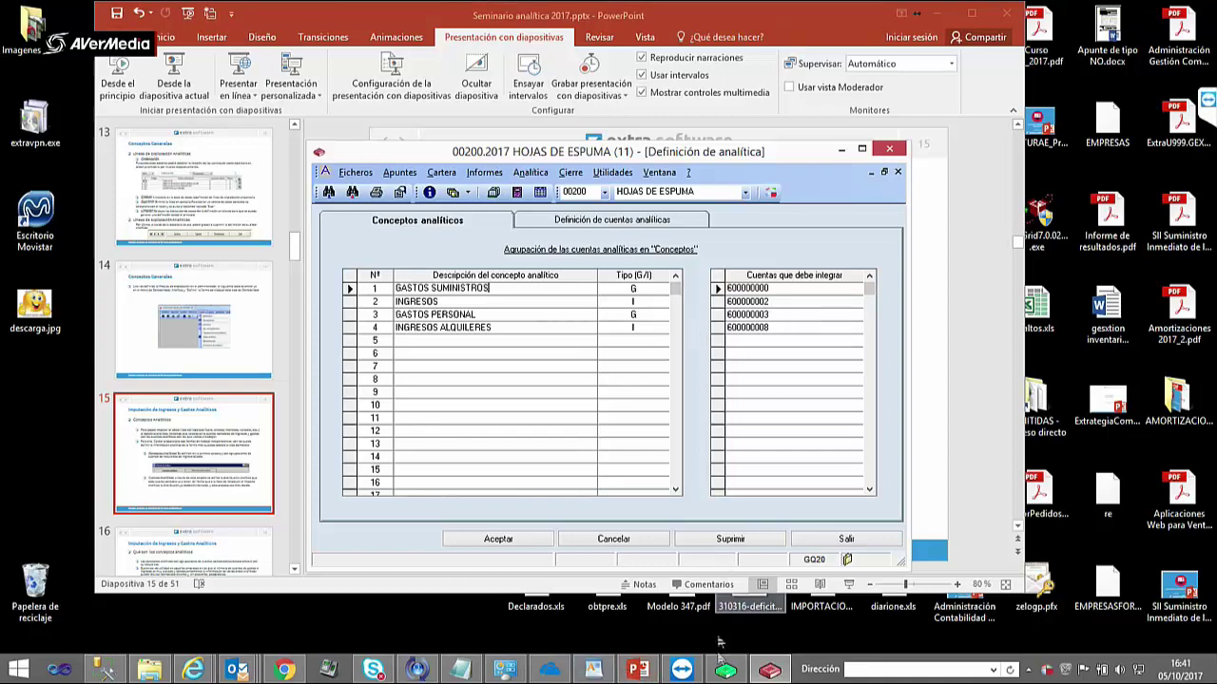
click(775, 671)
click(775, 671)
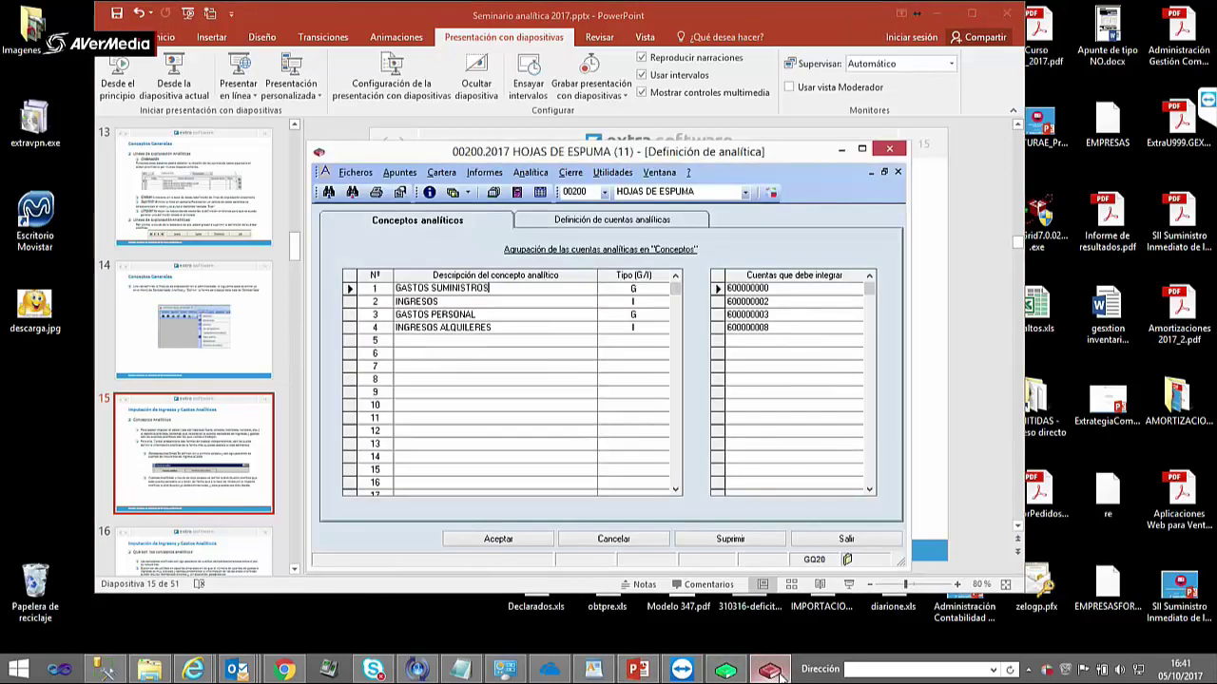
- Examine the accounts integrated in the concepts GASTOS SUMINISTROS, INGRESOS and GASTOS PERSONAL
click(349, 289)
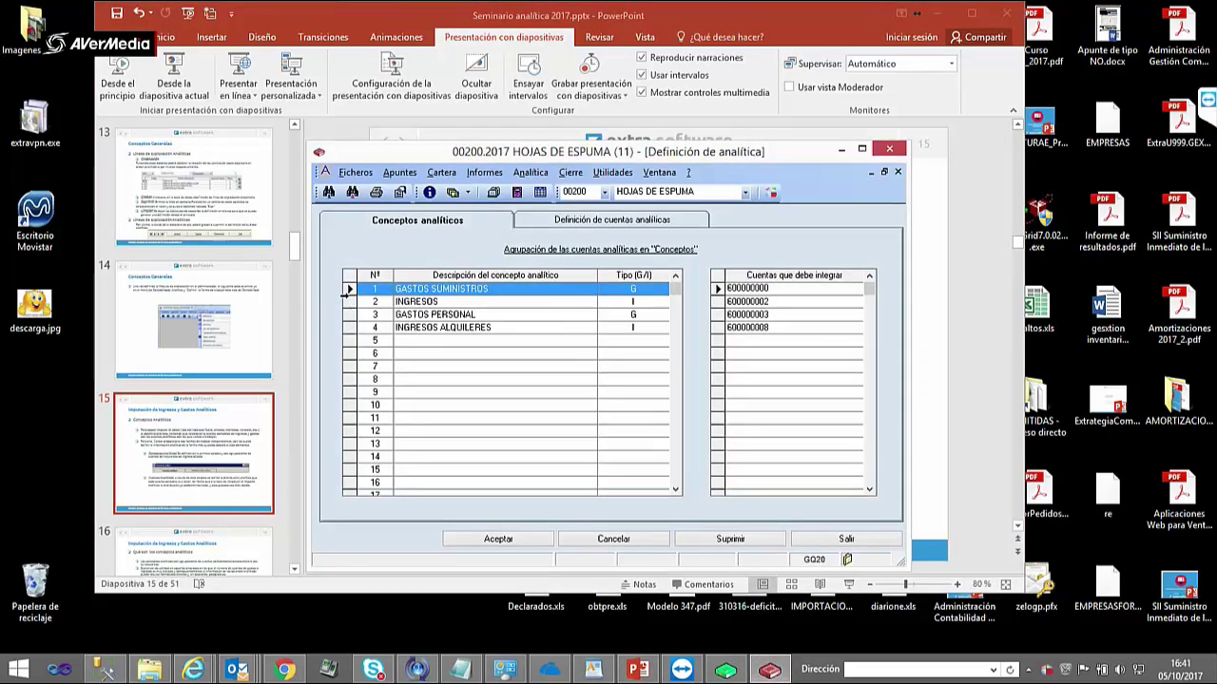
click(348, 302)
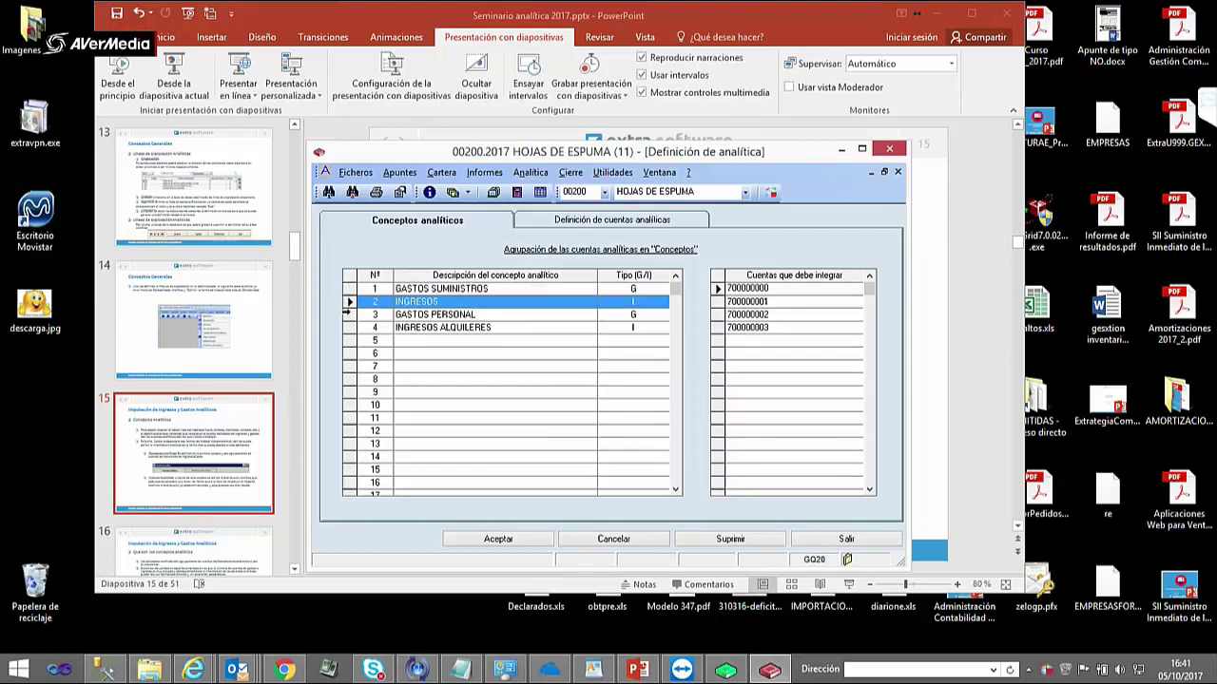
click(348, 315)
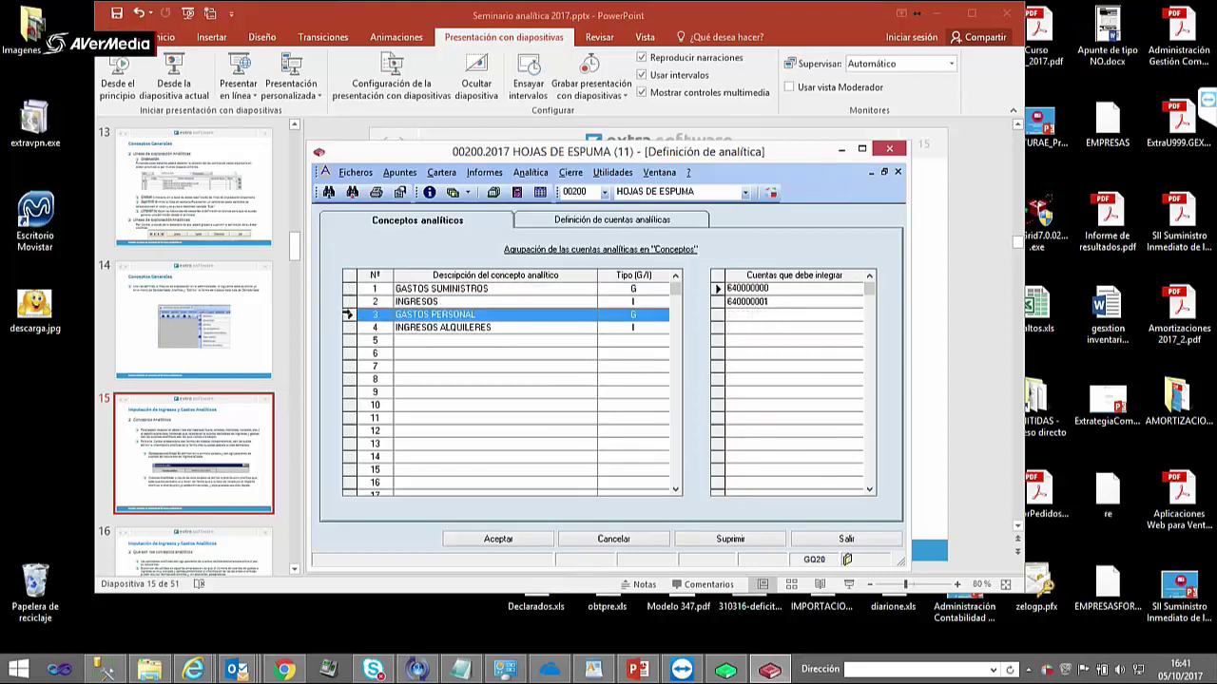
- Open Balances analíticos, review the format options keeping Det. por Conceptos, and leave without running the report
click(727, 671)
click(727, 671)
click(531, 172)
click(546, 232)
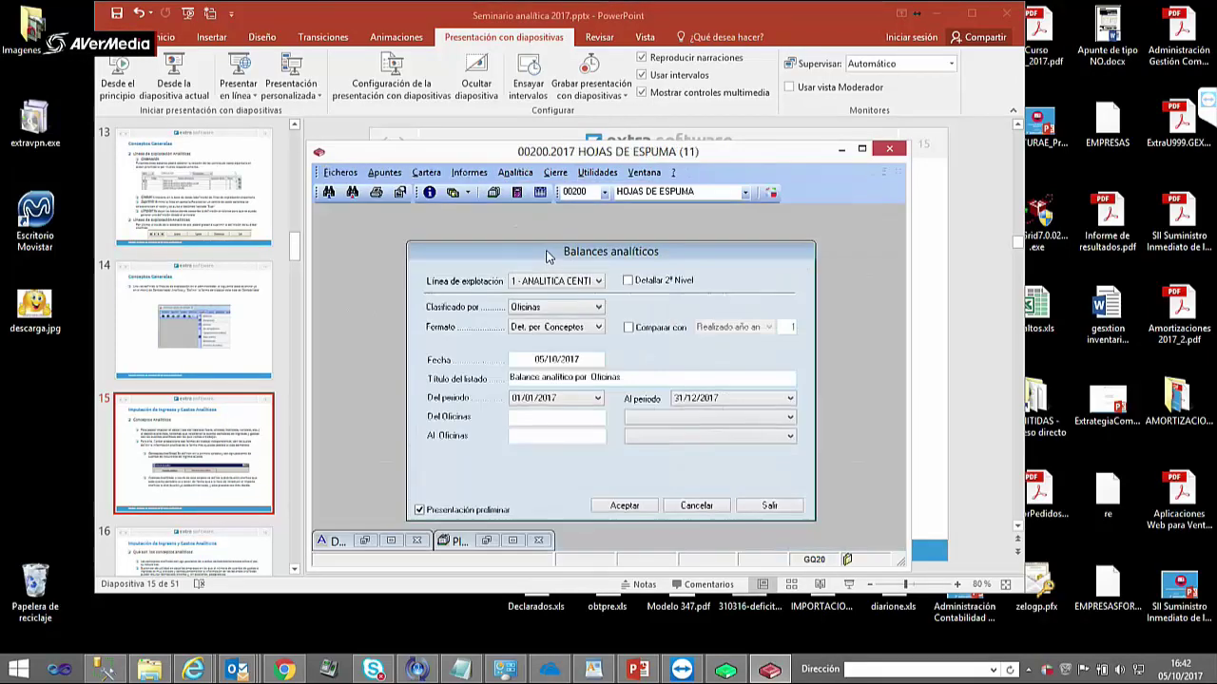
click(561, 327)
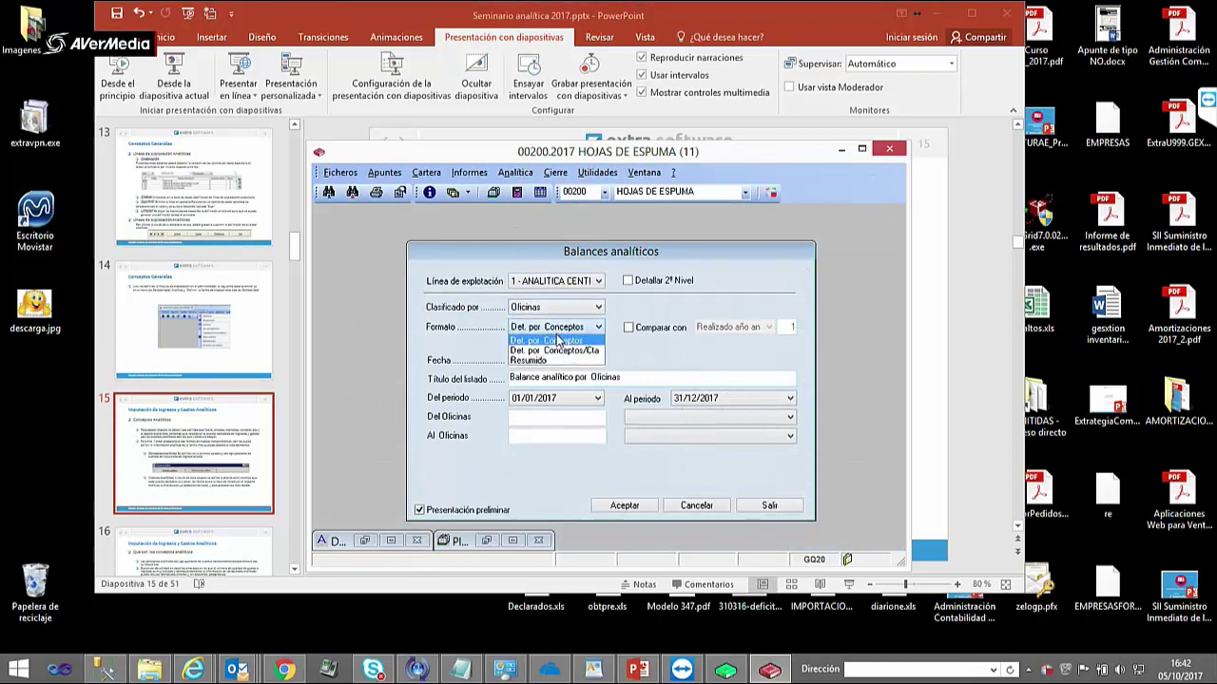
click(557, 340)
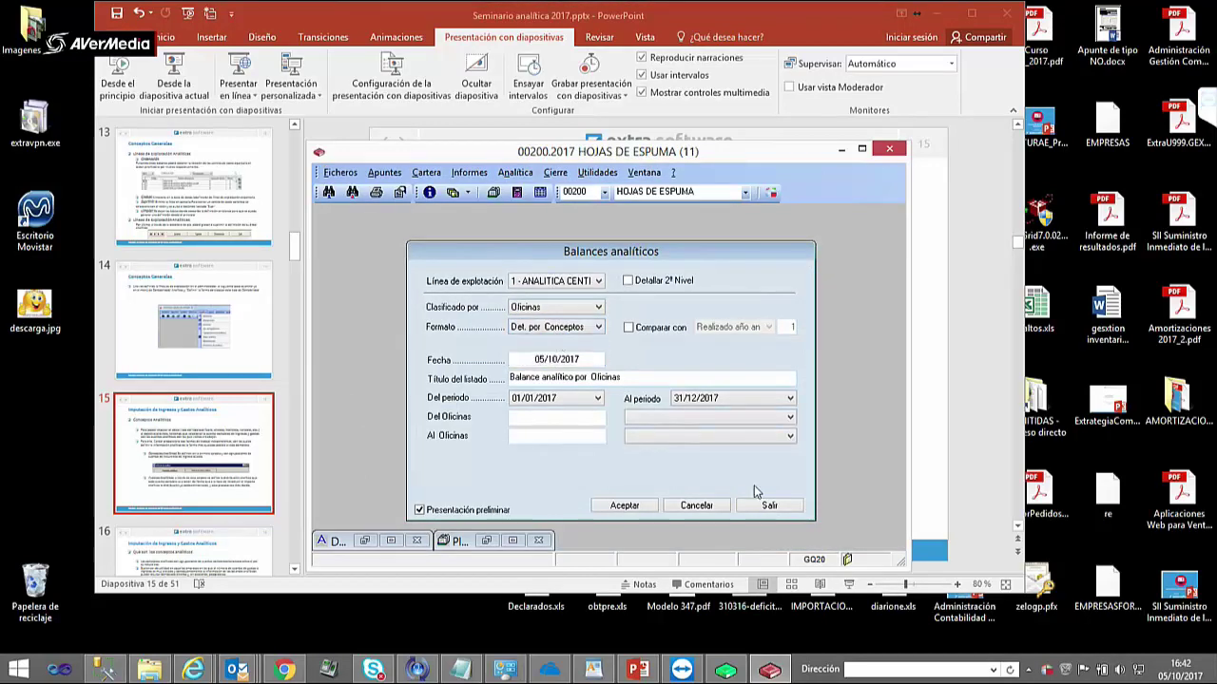
click(767, 506)
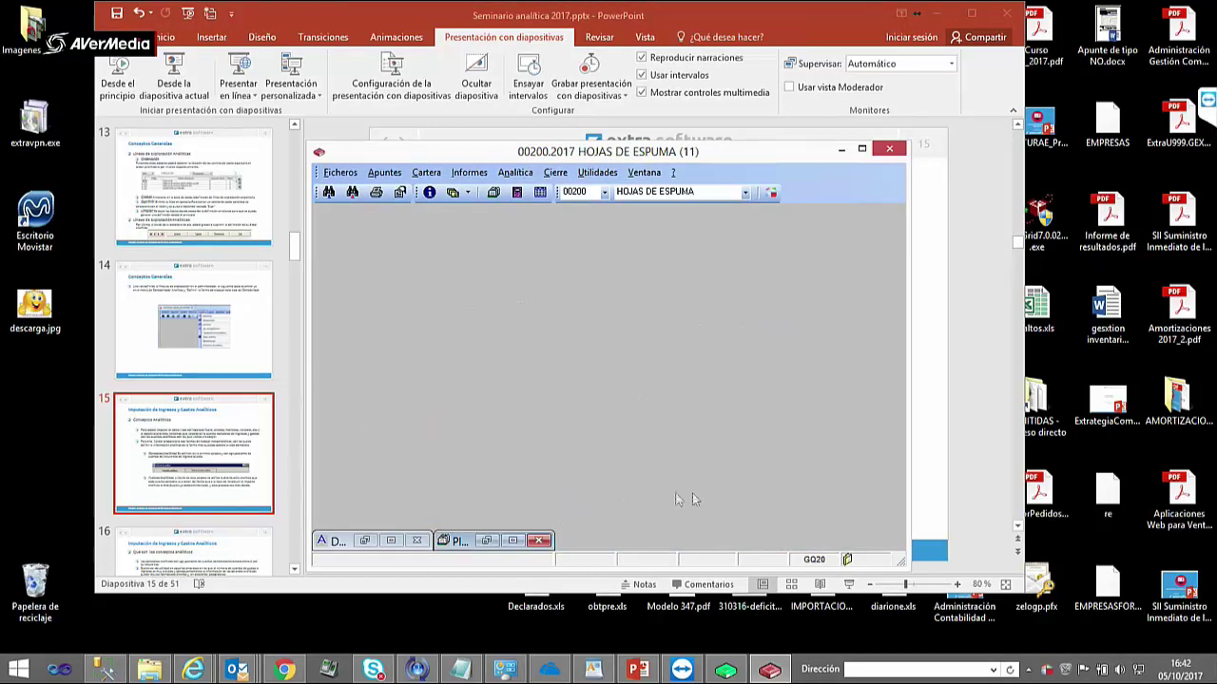
- Restore the Definición de analítica form and show the accounts integrated in GASTOS SUMINISTROS
click(390, 540)
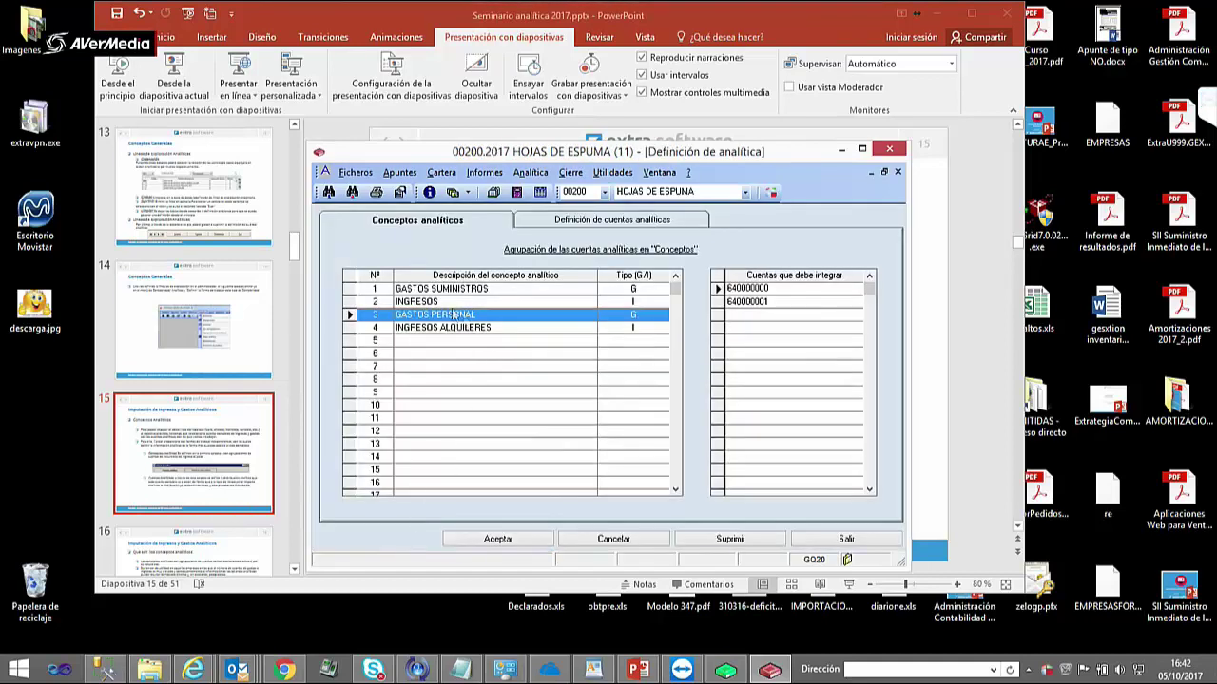
click(393, 289)
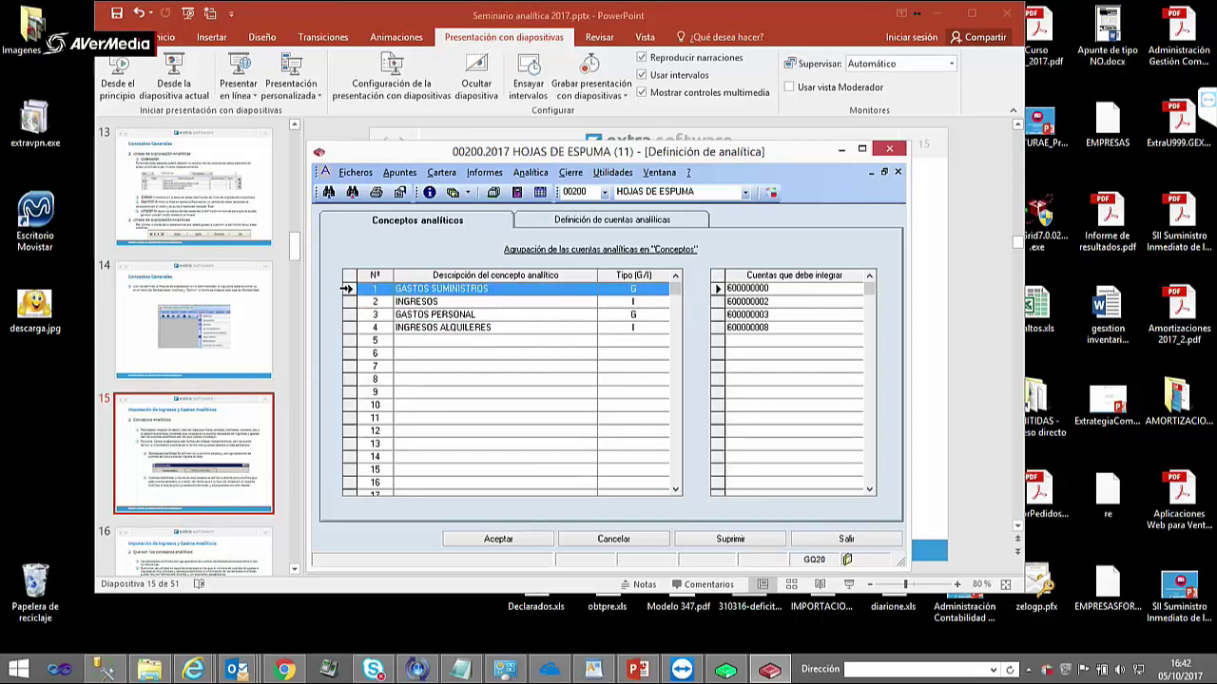
- Compare the accounts integrated in the concepts INGRESOS, GASTOS PERSONAL, INGRESOS ALQUILERES and GASTOS SUMINISTROS
click(345, 301)
click(349, 315)
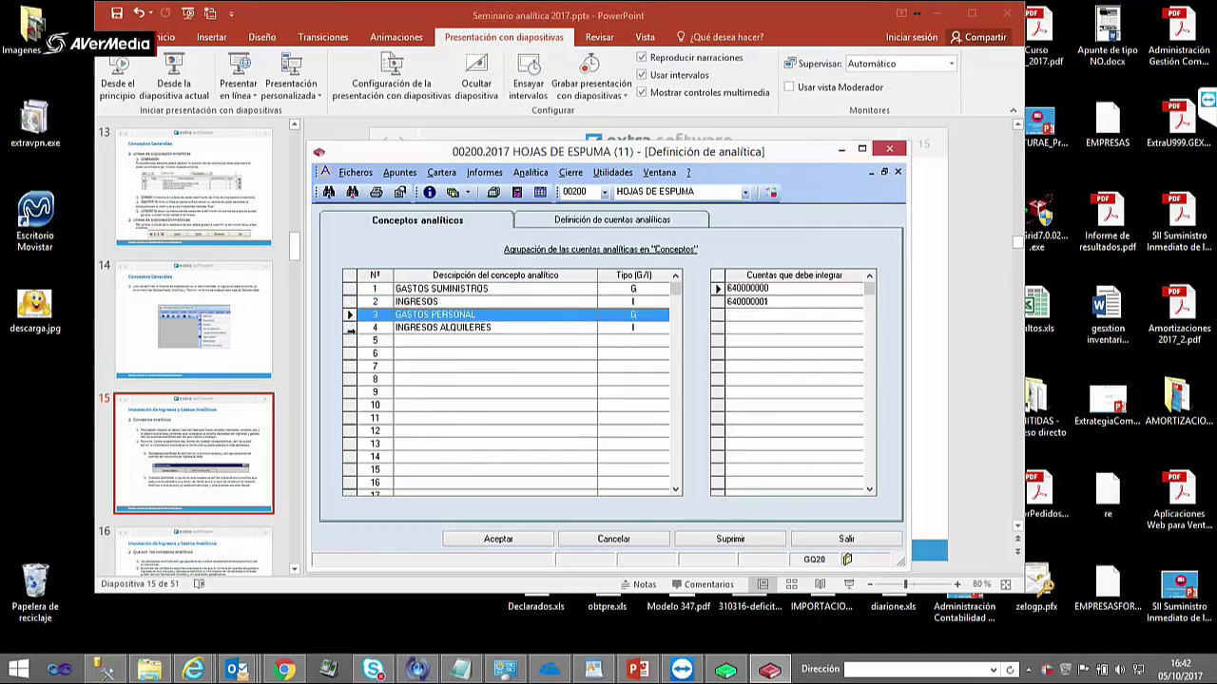
click(349, 328)
click(349, 315)
click(349, 301)
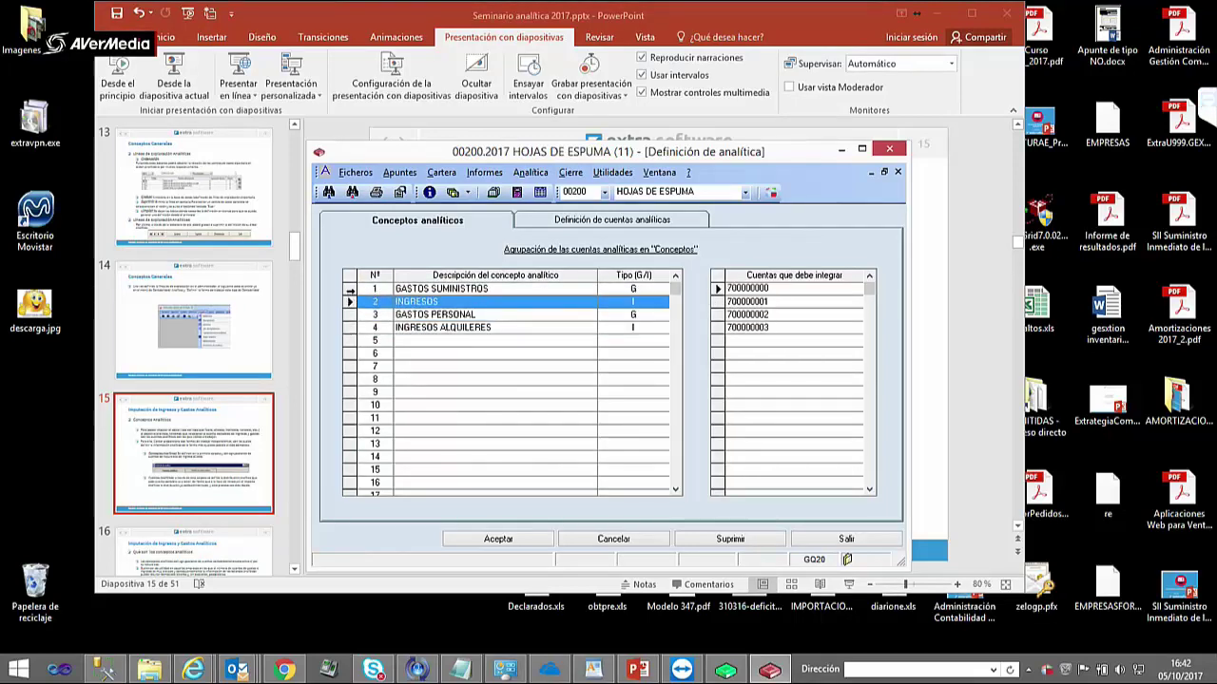
click(349, 288)
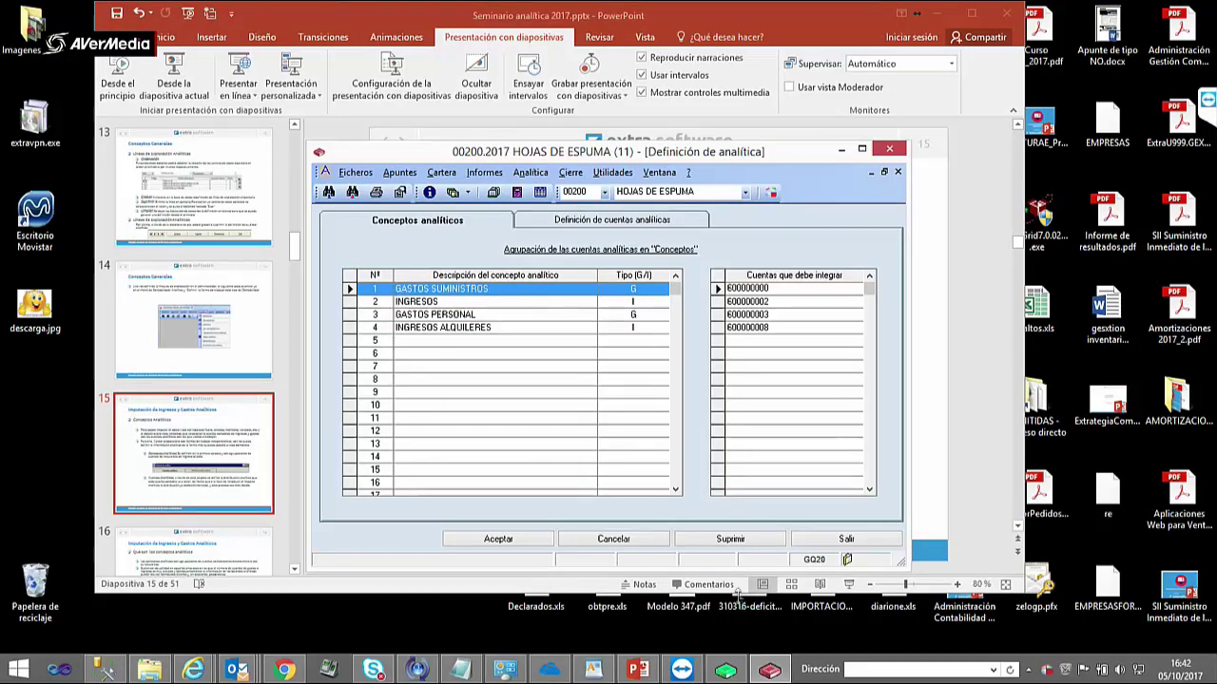
- Switch to the Administrador, view the Opciones de Analítica in the company's Preferencias, and leave without saving
mouse_move(770, 672)
click(726, 671)
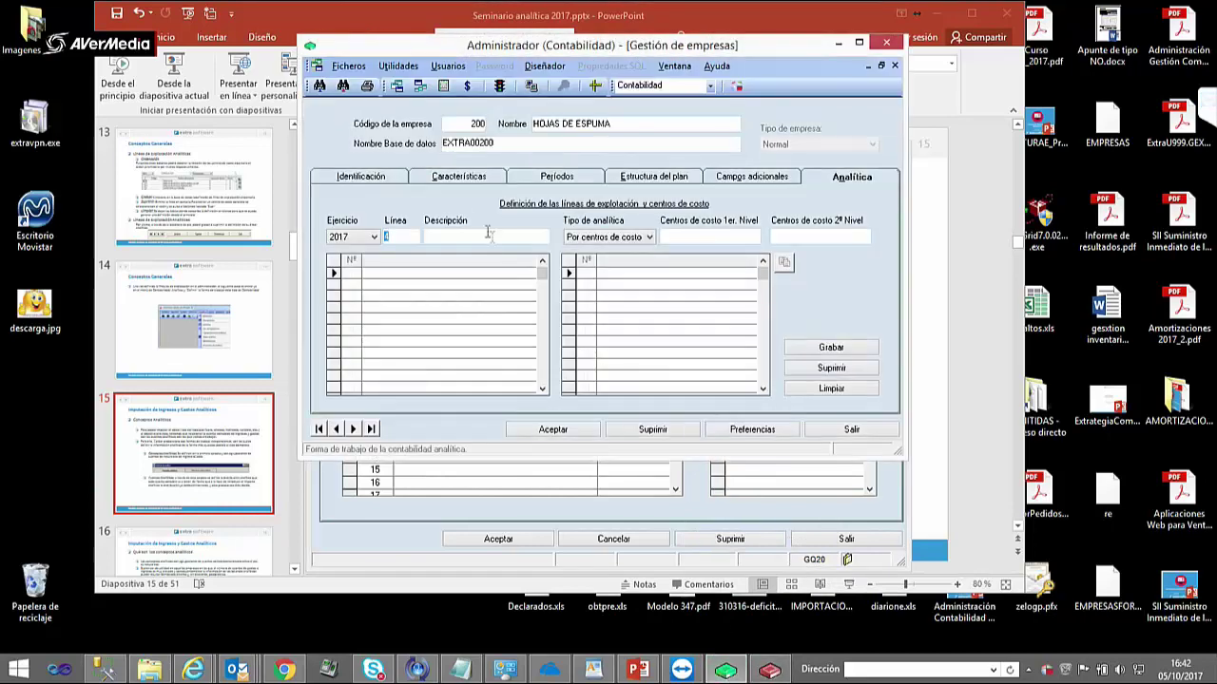
click(774, 434)
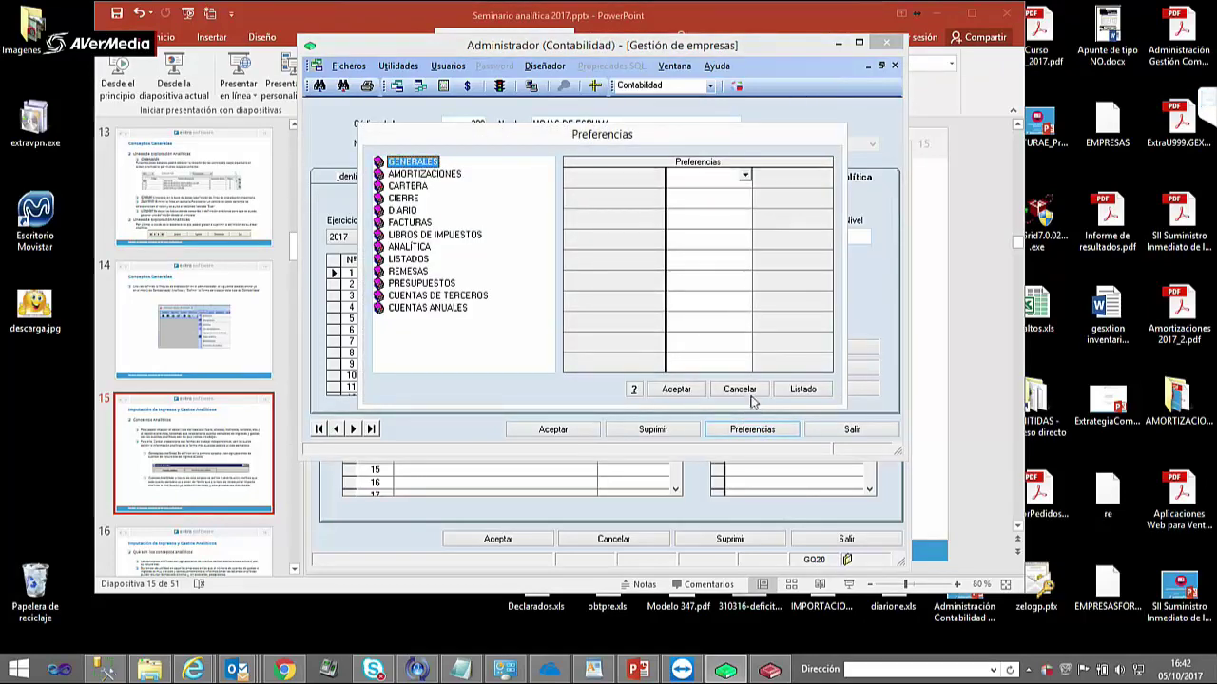
click(402, 210)
click(410, 249)
double_click(409, 249)
click(418, 260)
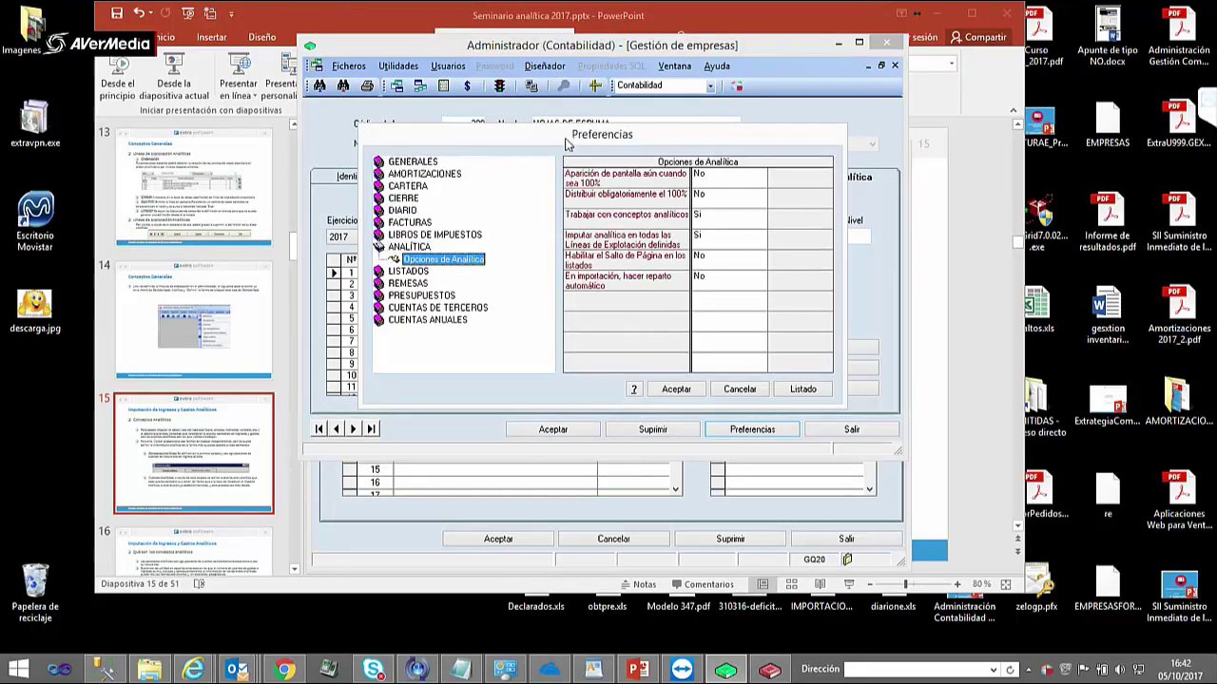
drag(568, 136, 534, 136)
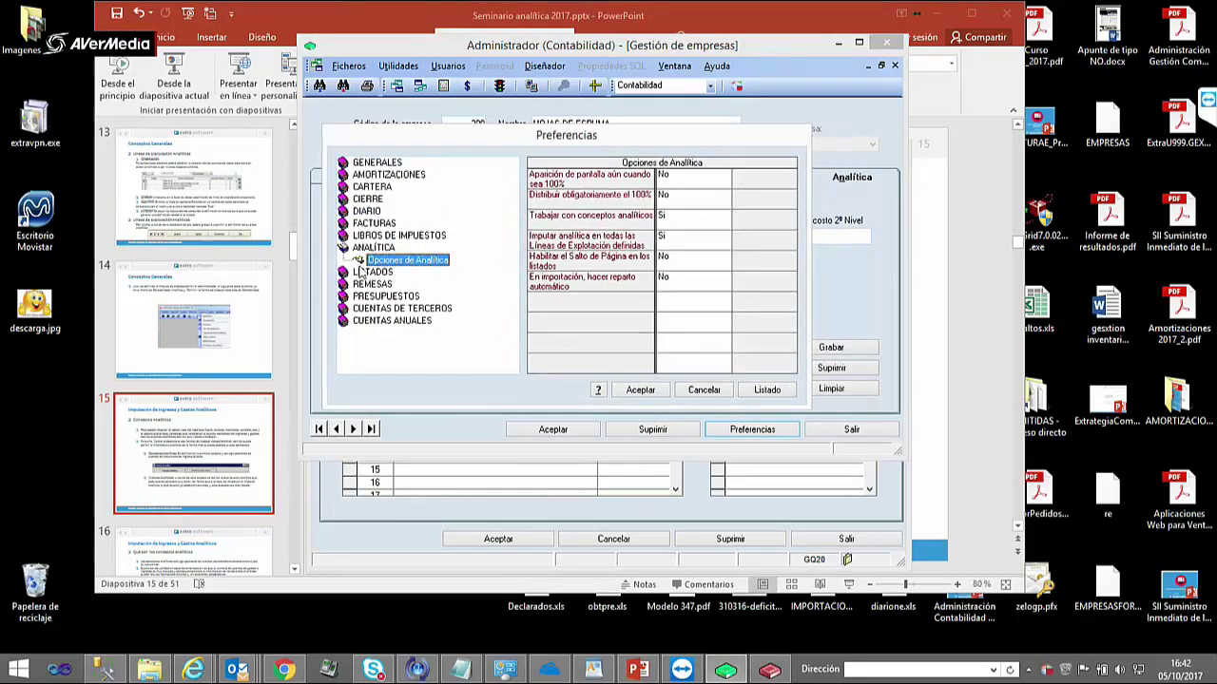
click(715, 391)
- Reopen the company's Opciones de Analítica, set Trabajar con conceptos analíticos to Sí, and accept the preferences
click(767, 429)
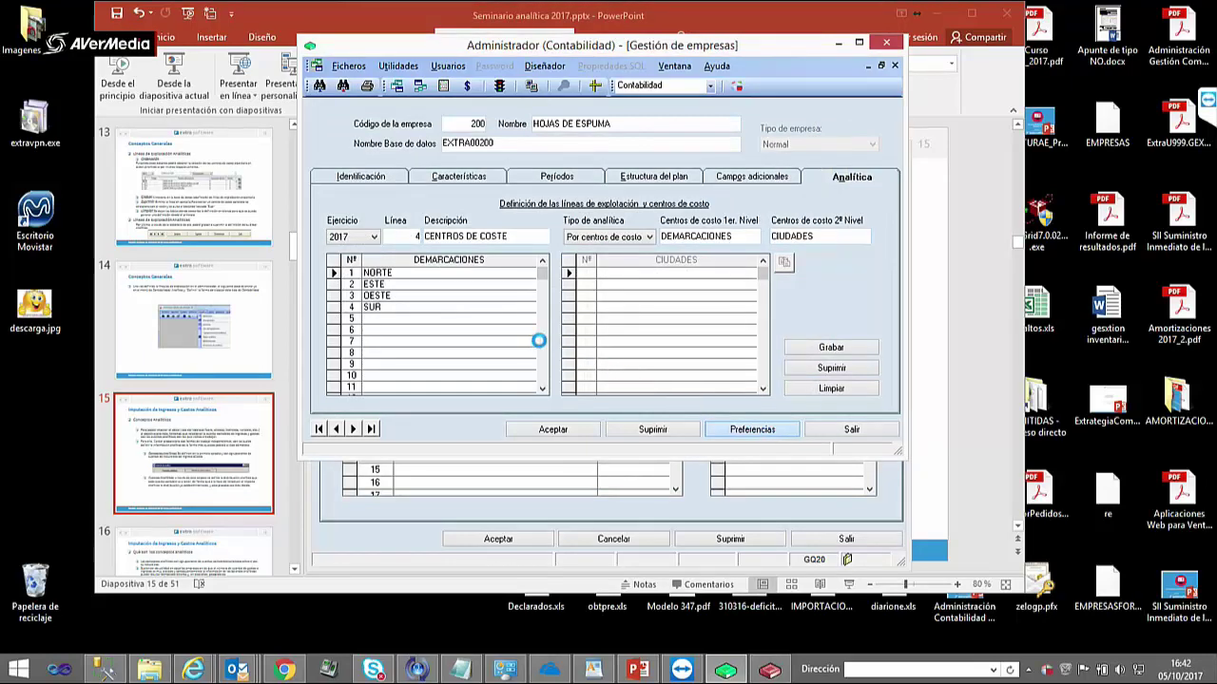
double_click(407, 248)
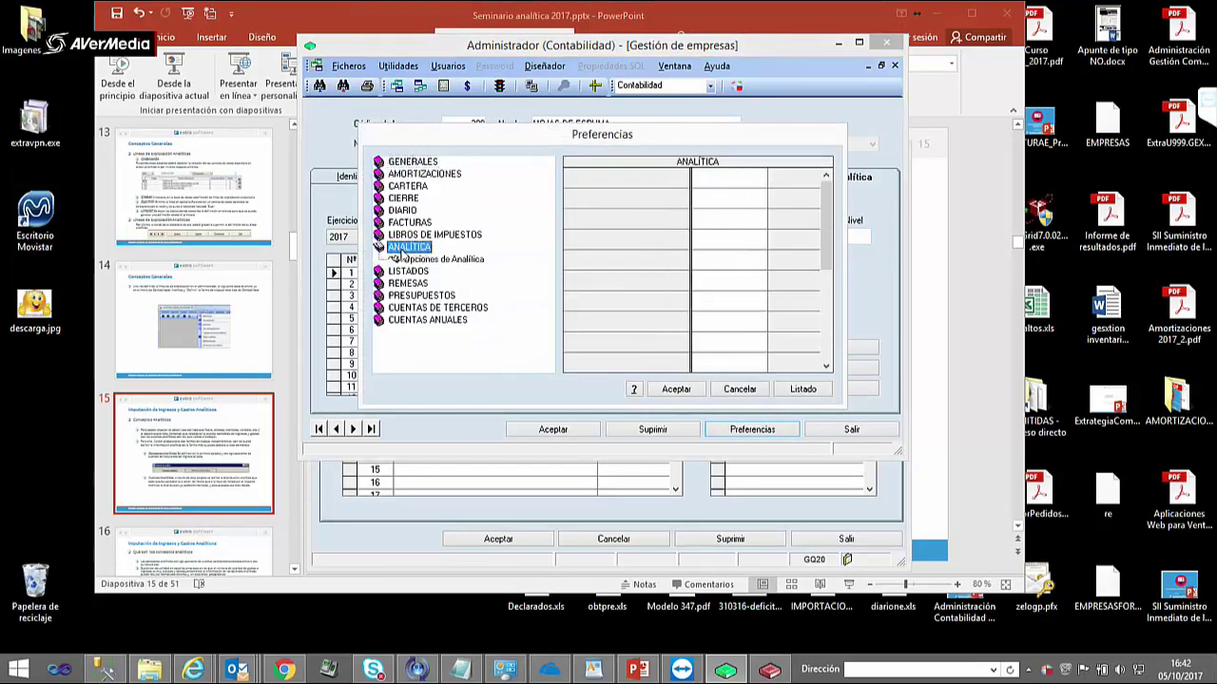
click(433, 258)
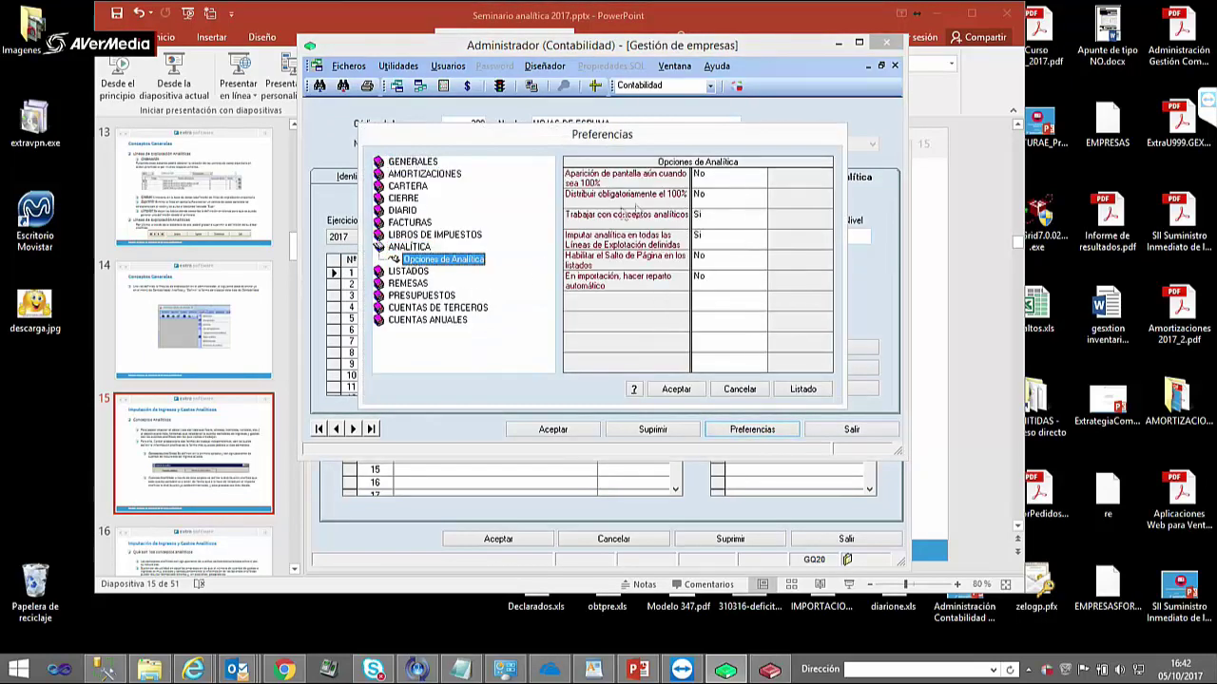
click(708, 217)
click(760, 218)
click(760, 217)
click(761, 217)
click(760, 218)
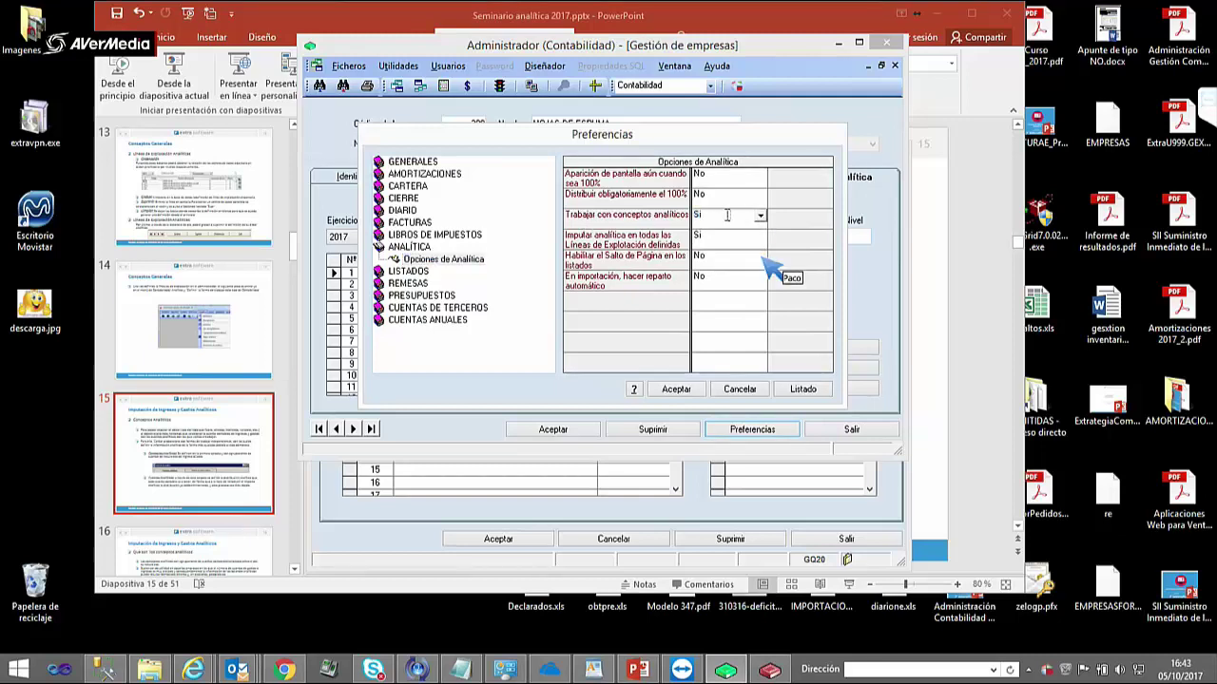
click(676, 389)
- Switch back to the Gextor accounting window, view the Definición de cuentas analíticas page, and return to Conceptos analíticos
click(769, 669)
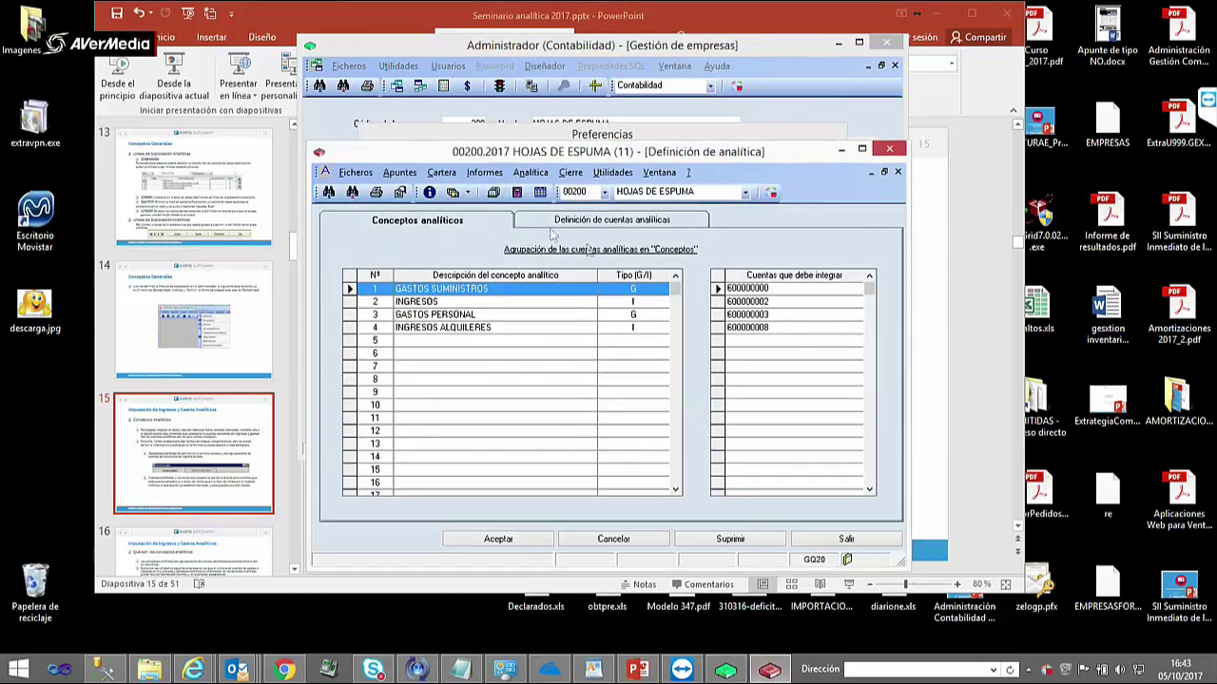
click(587, 225)
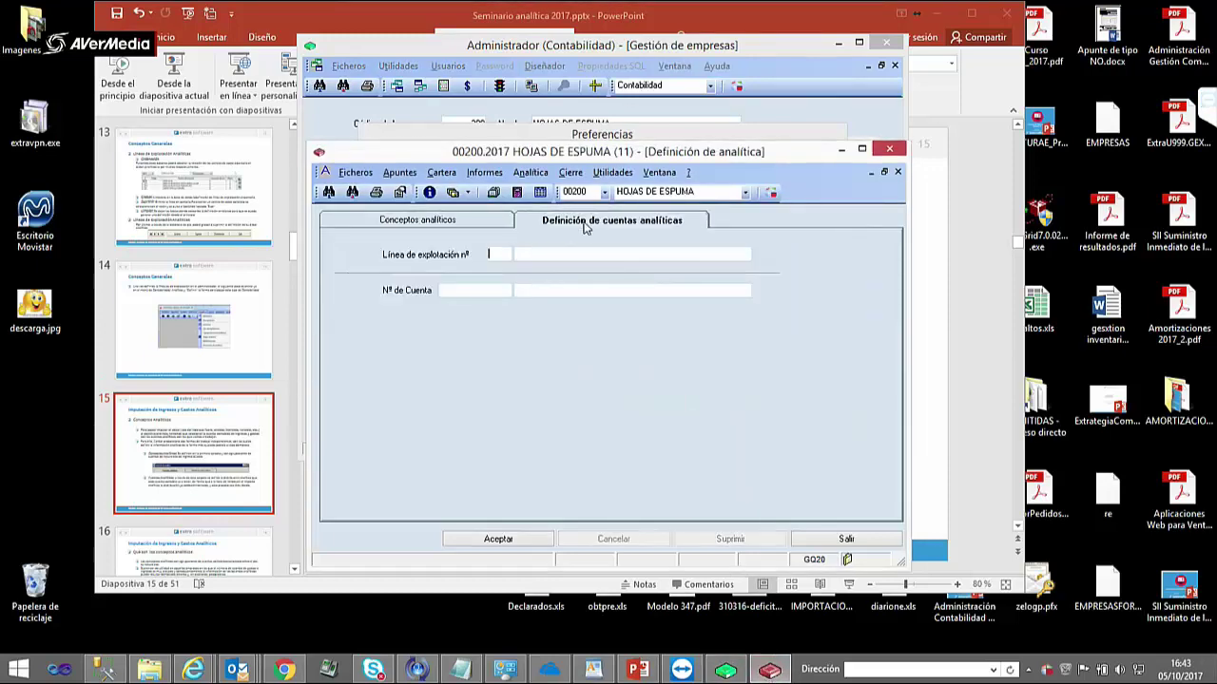
click(451, 224)
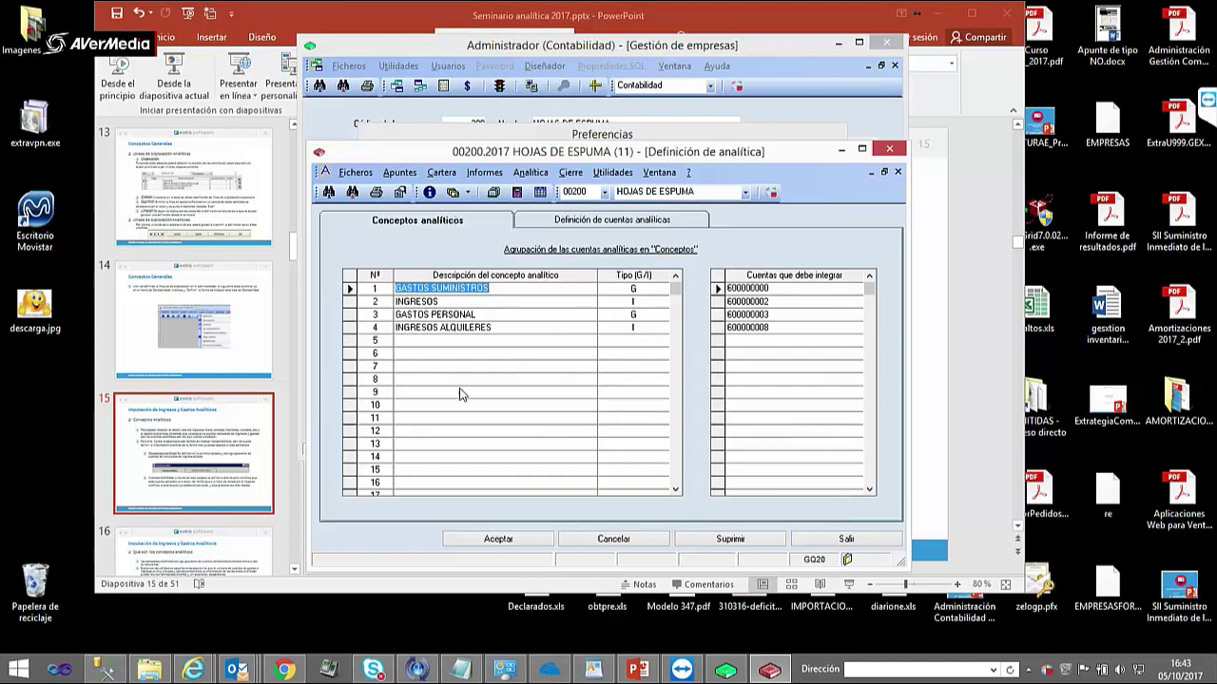
- Open Balances analíticos, review the formats and lines, and try line 1 with offices starting from 001 - Madrid
click(539, 174)
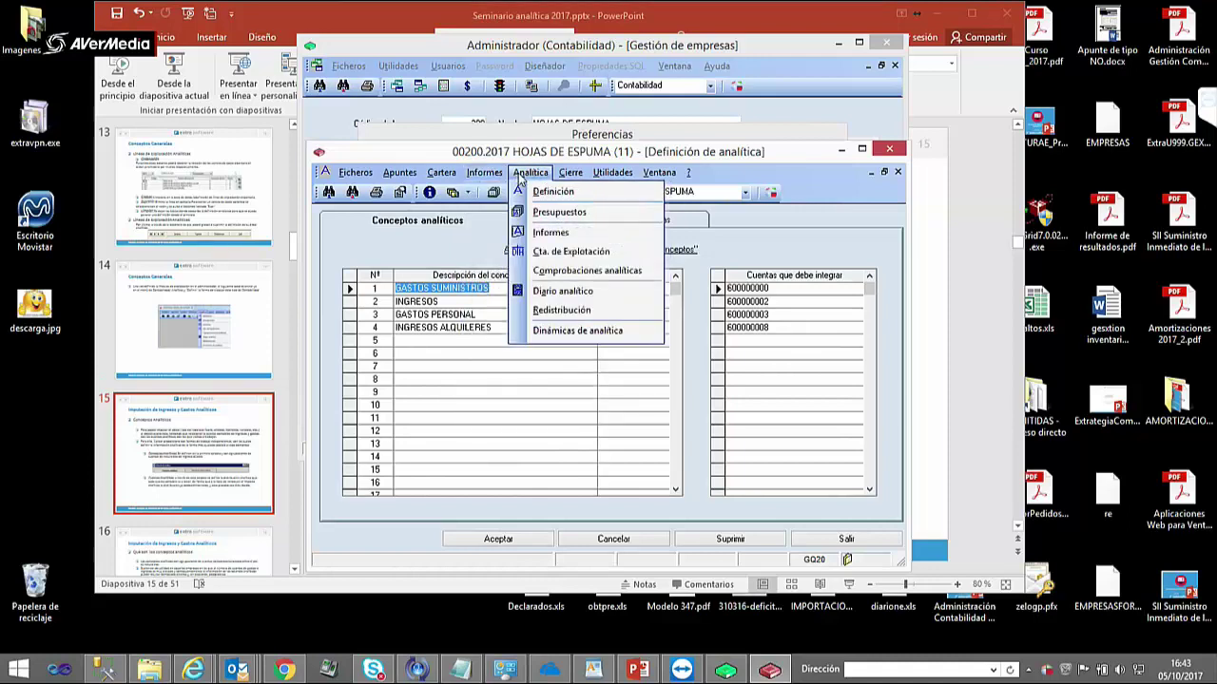
click(548, 234)
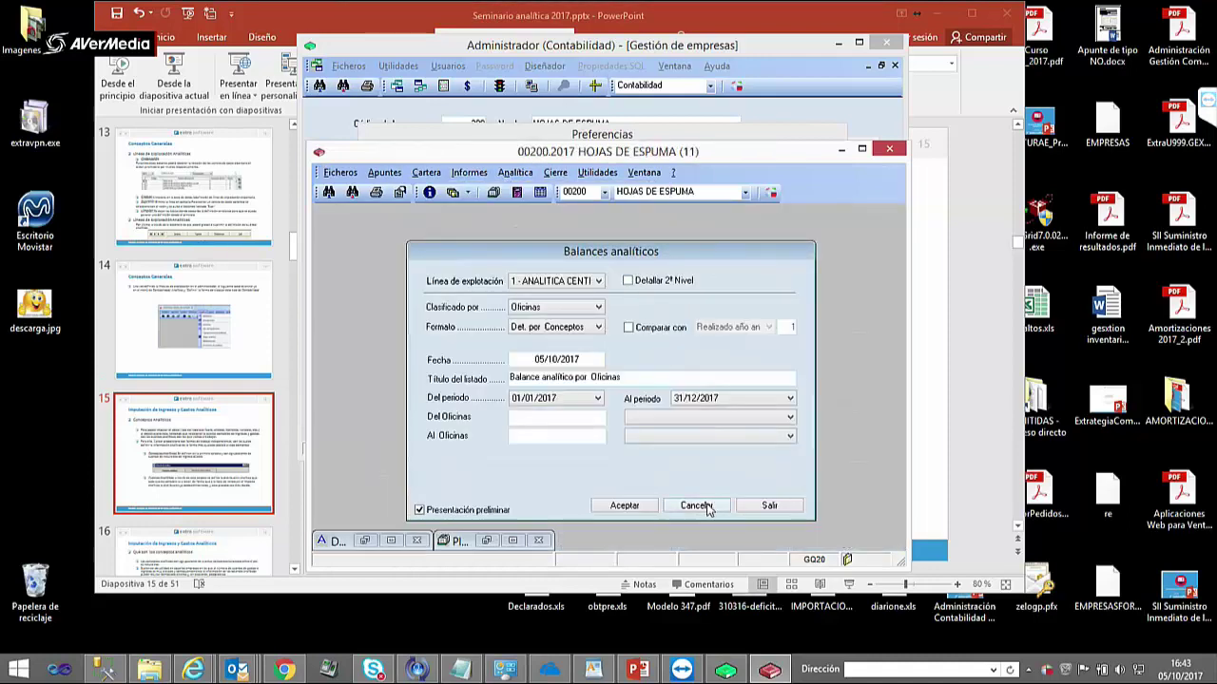
click(589, 328)
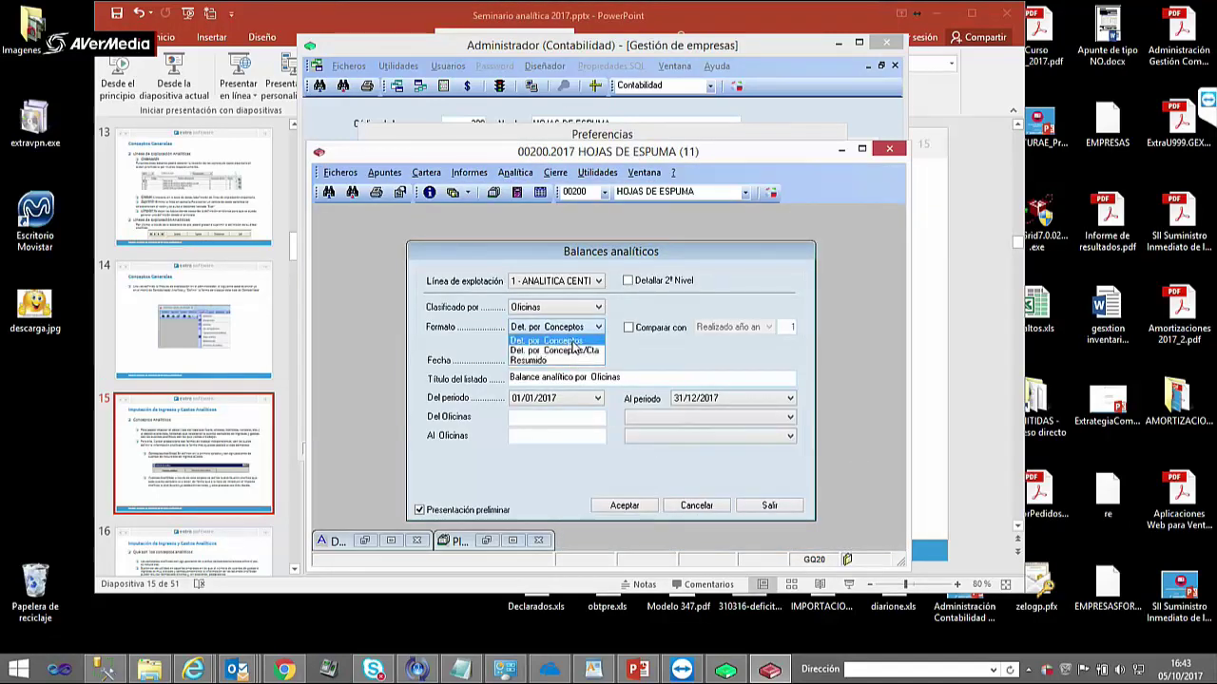
click(575, 350)
click(574, 282)
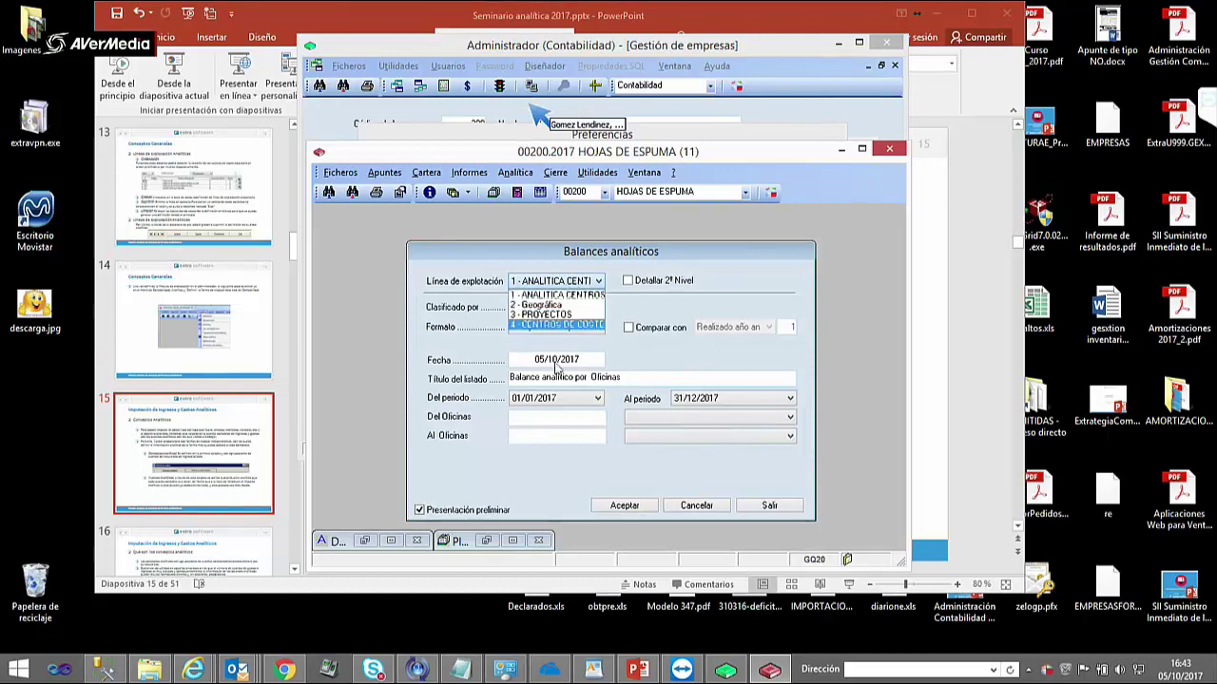
click(556, 295)
click(646, 420)
scroll(648, 437, up, 1)
click(656, 427)
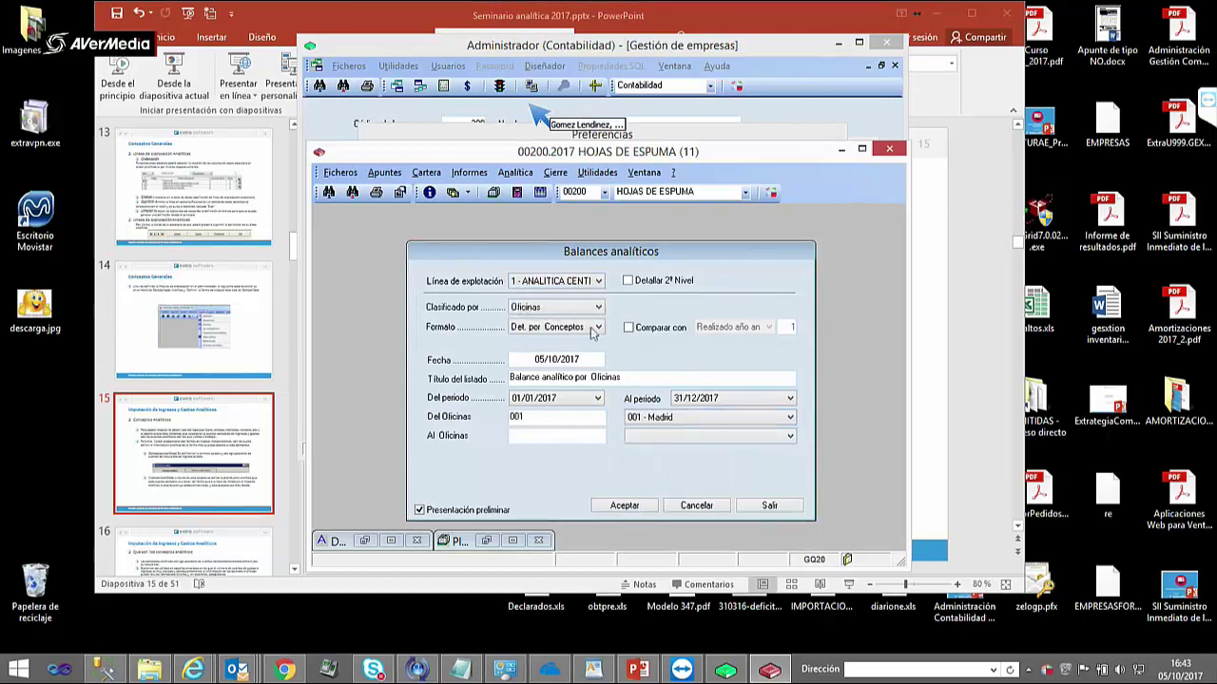
- Select line 2 - Geográfica in Balances analíticos, review its classifications by Países, Conceptos and Cuentas, and cancel the selections
click(556, 281)
click(557, 305)
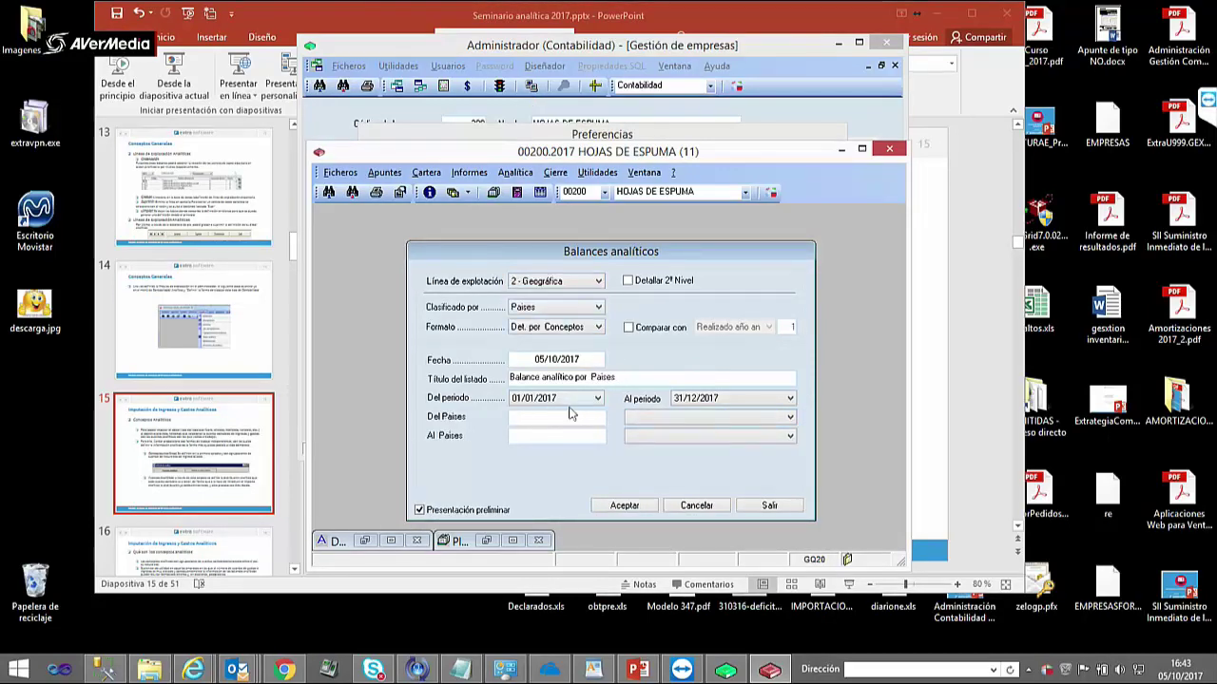
click(569, 310)
click(568, 311)
click(563, 310)
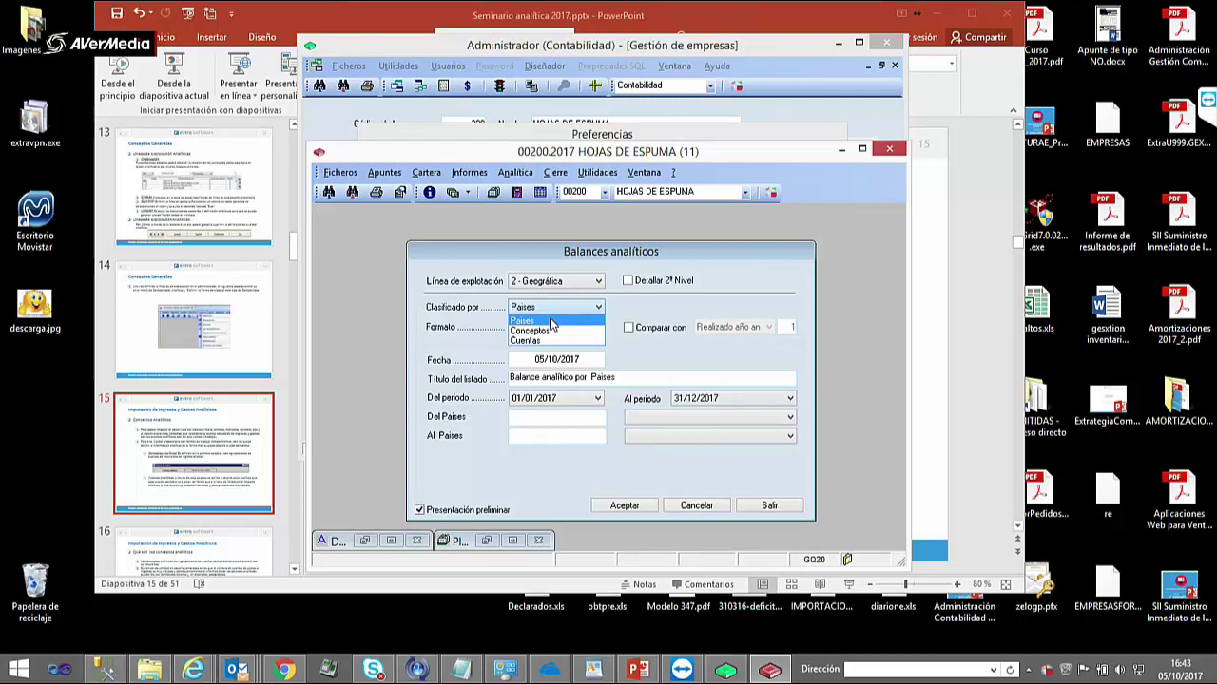
click(551, 332)
click(598, 308)
click(537, 340)
click(701, 506)
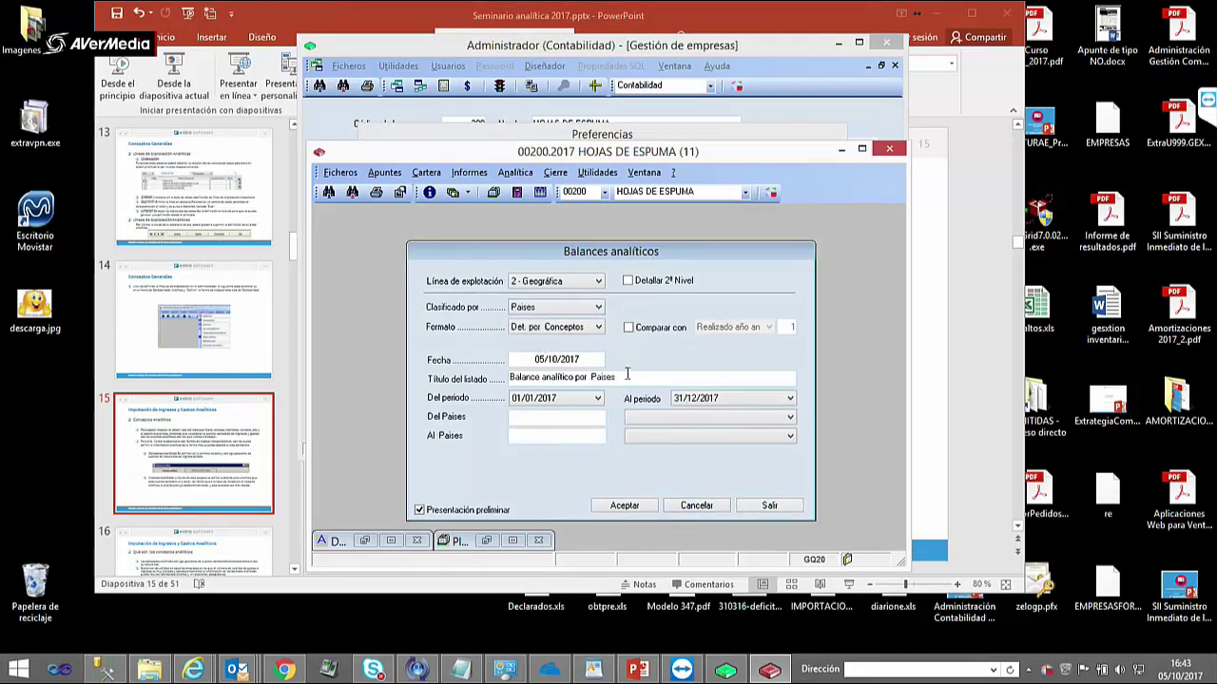
- Restore the Definición de analítica form and point out the first and last accounts integrated in GASTOS SUMINISTROS
click(396, 539)
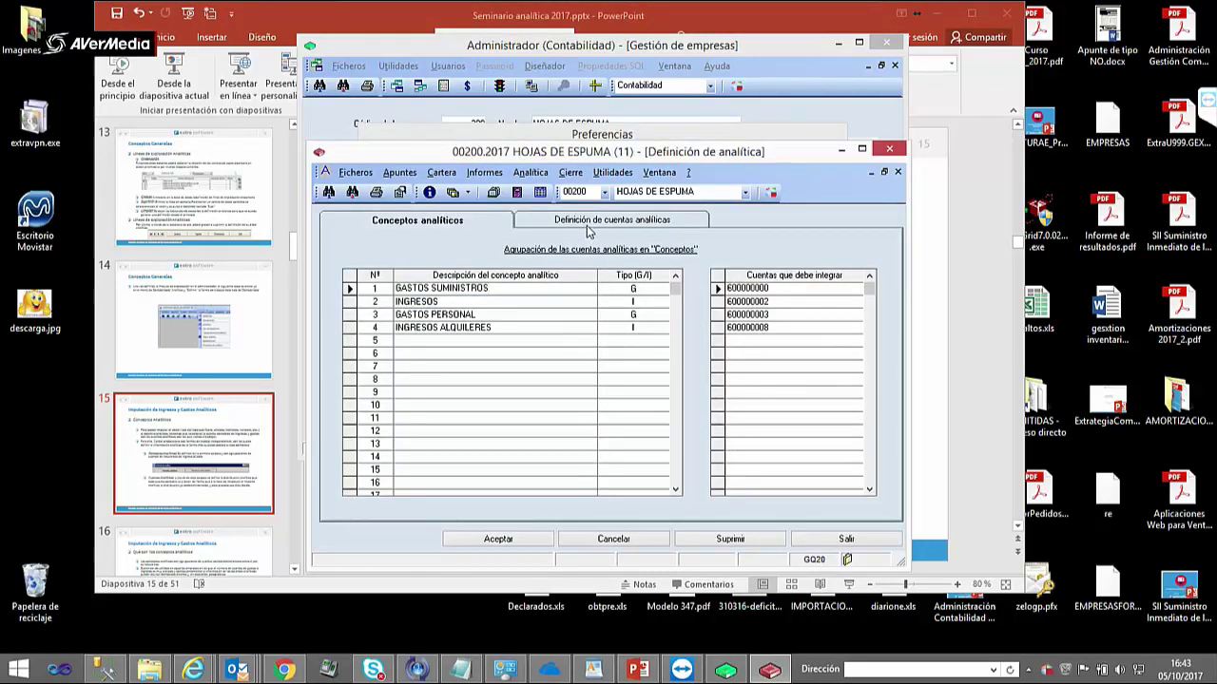
click(350, 288)
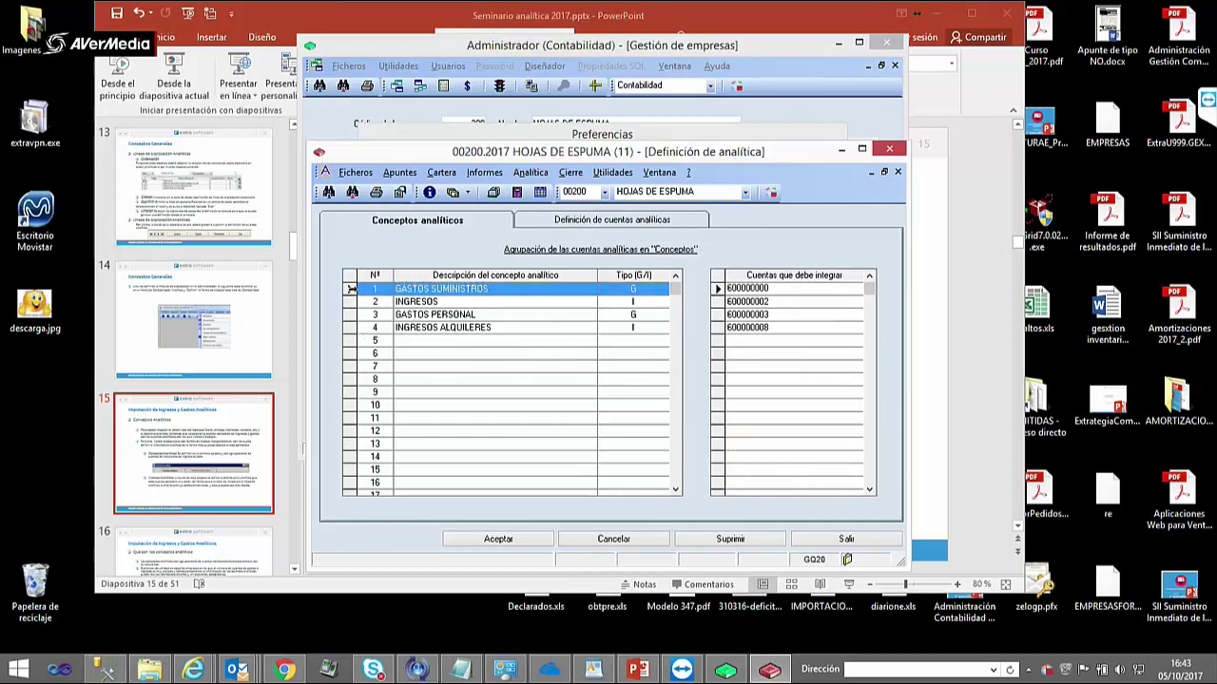
click(755, 289)
click(761, 328)
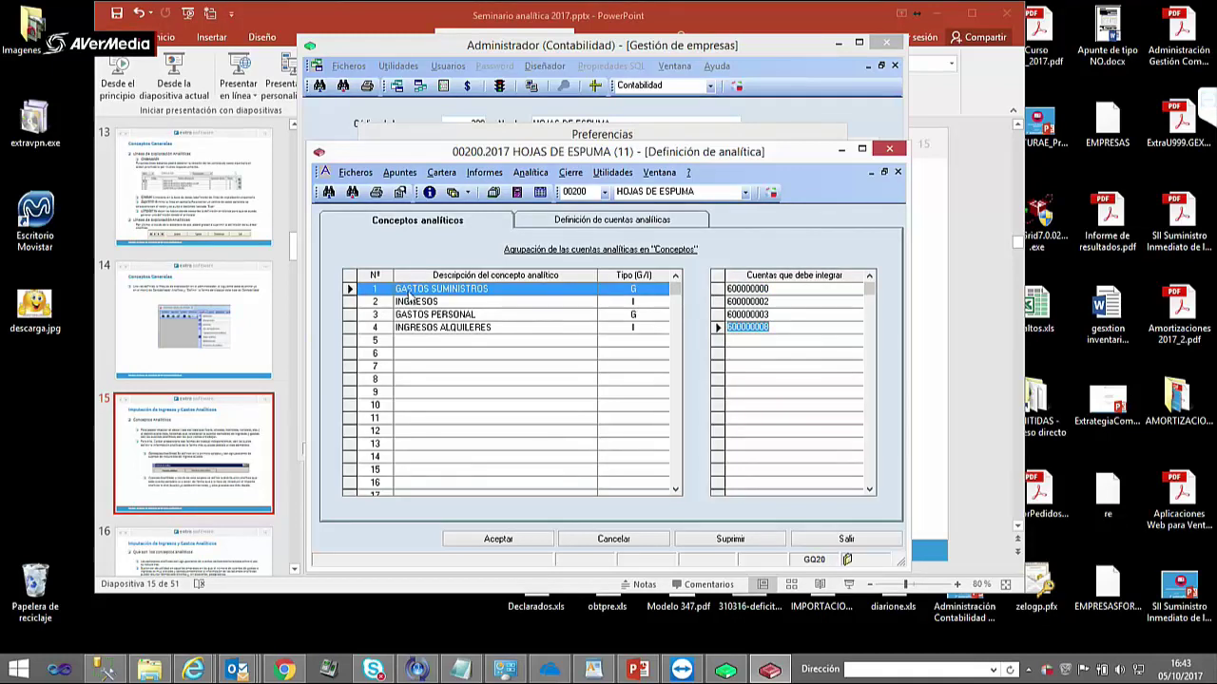
- For line 1 in Definición de cuentas analíticas, look up the accounts starting with 60, pick GASTOS OFICINA, and return to Conceptos analíticos
click(608, 225)
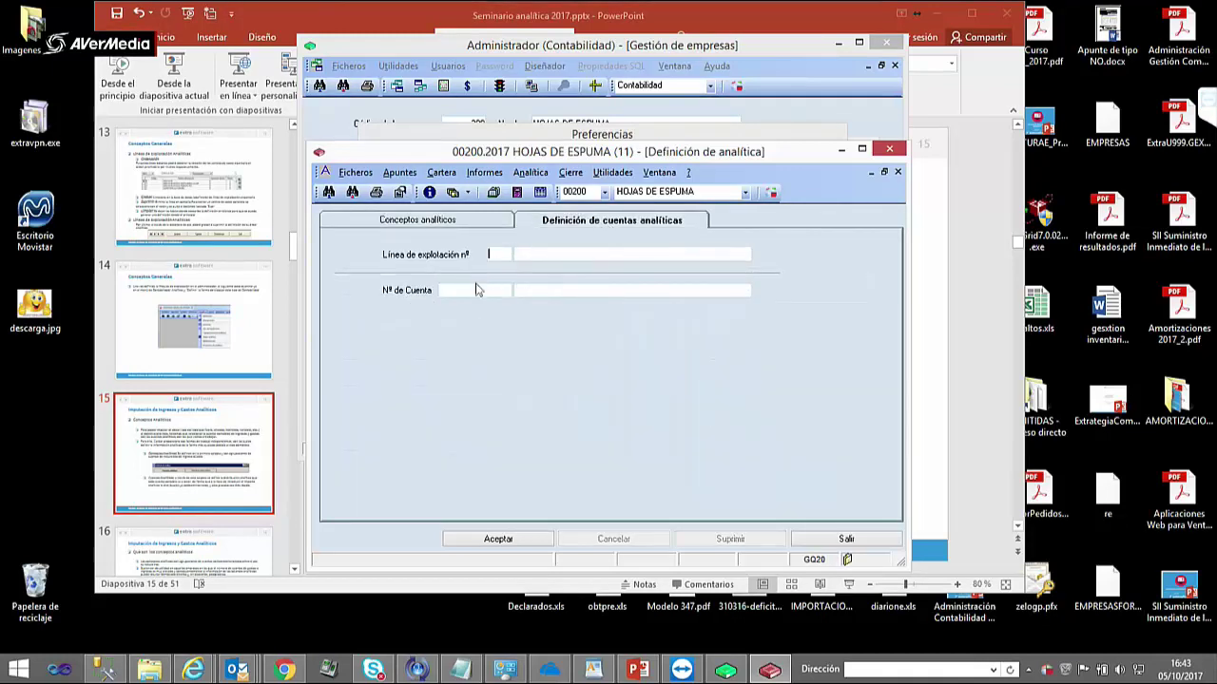
text(1)
key(Return)
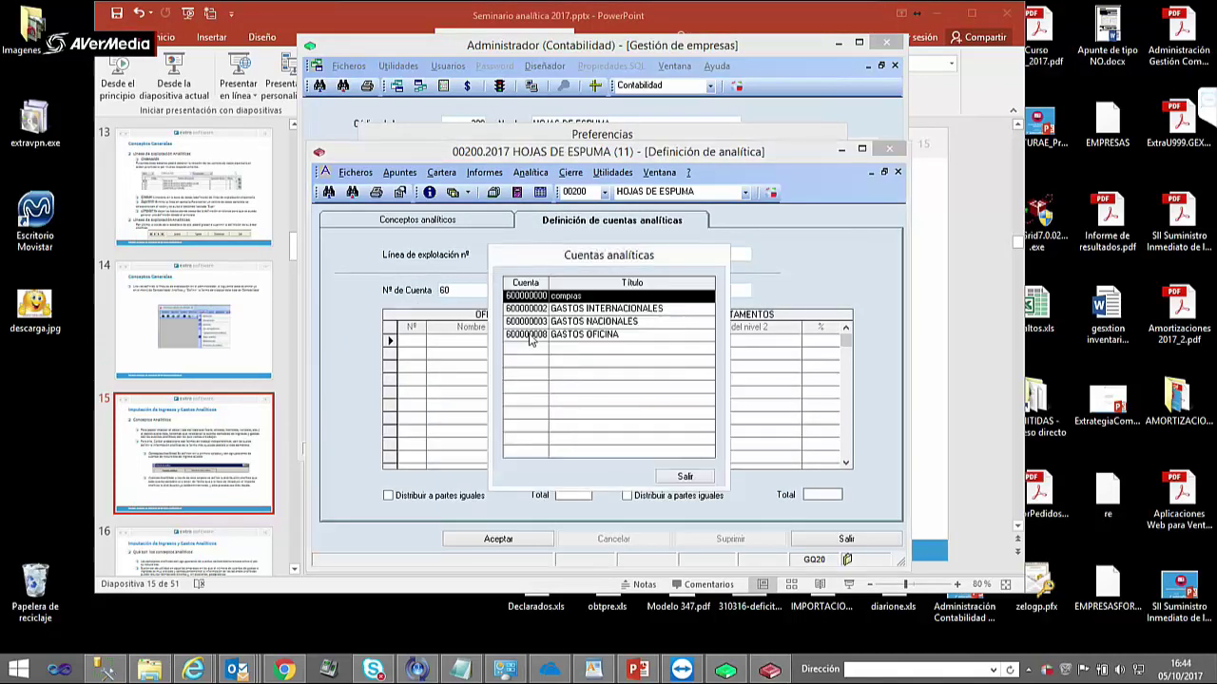
double_click(530, 334)
click(418, 220)
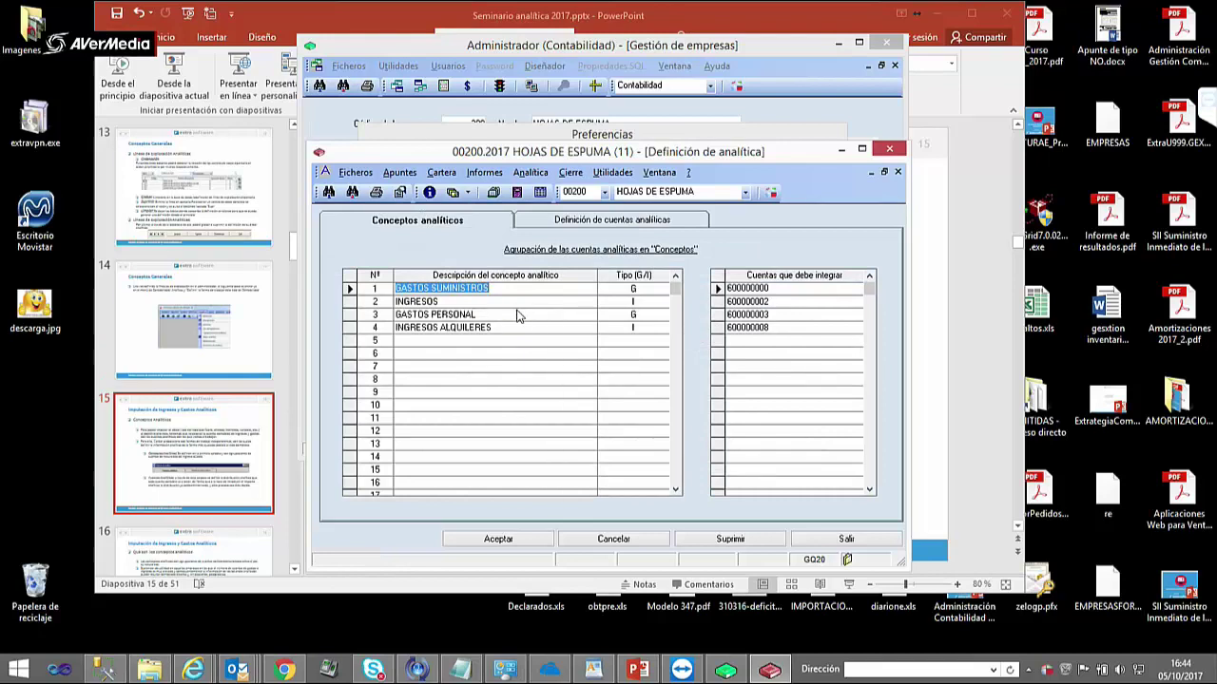
- Switch to PowerPoint and go through slide 16 on conceptos analíticos and slide 17 on Cuentas Analíticas
click(196, 449)
scroll(203, 521, down, 1)
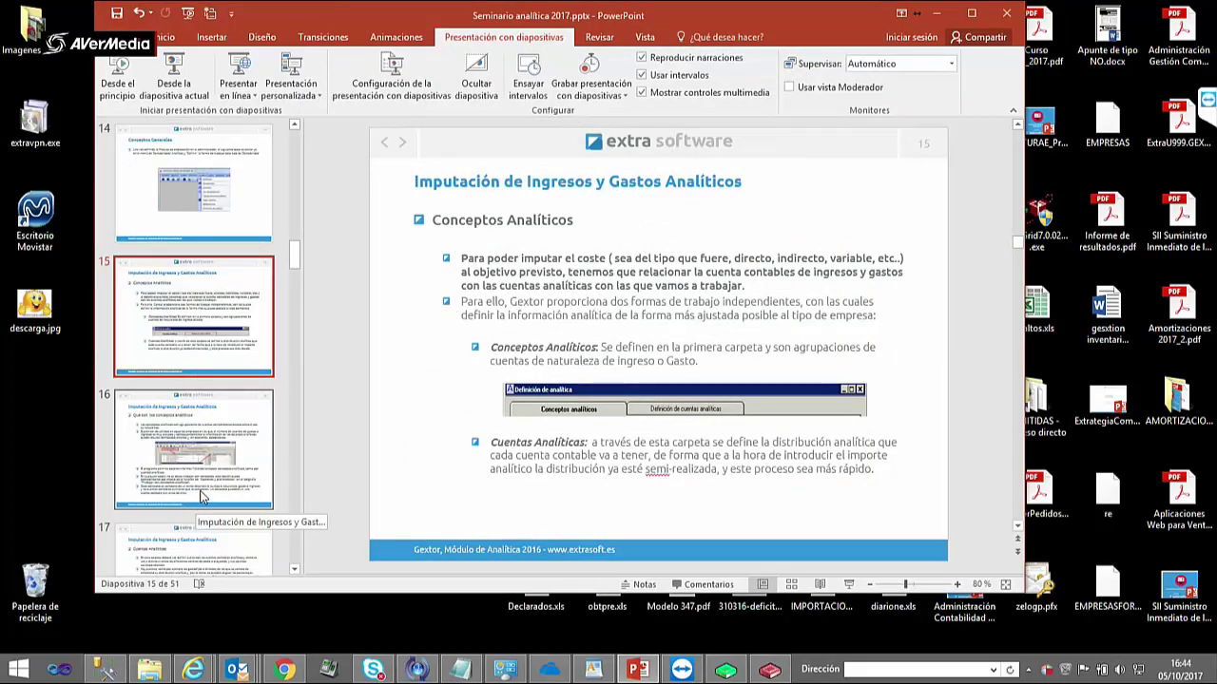
click(191, 492)
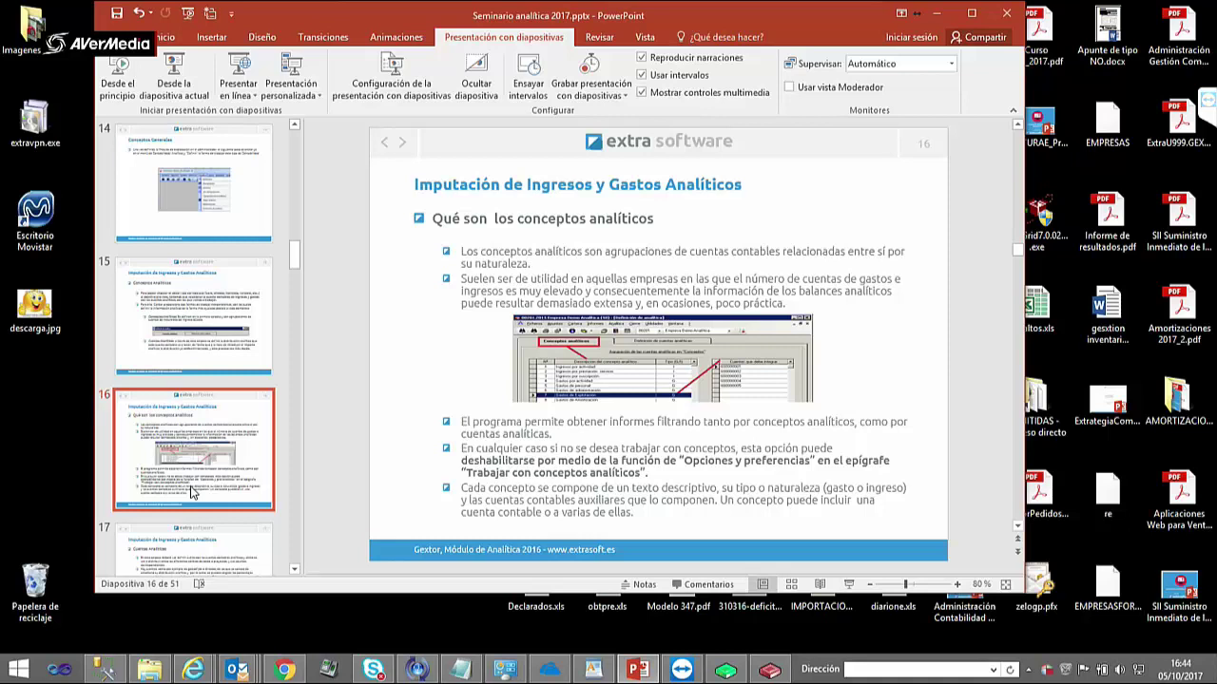
click(195, 561)
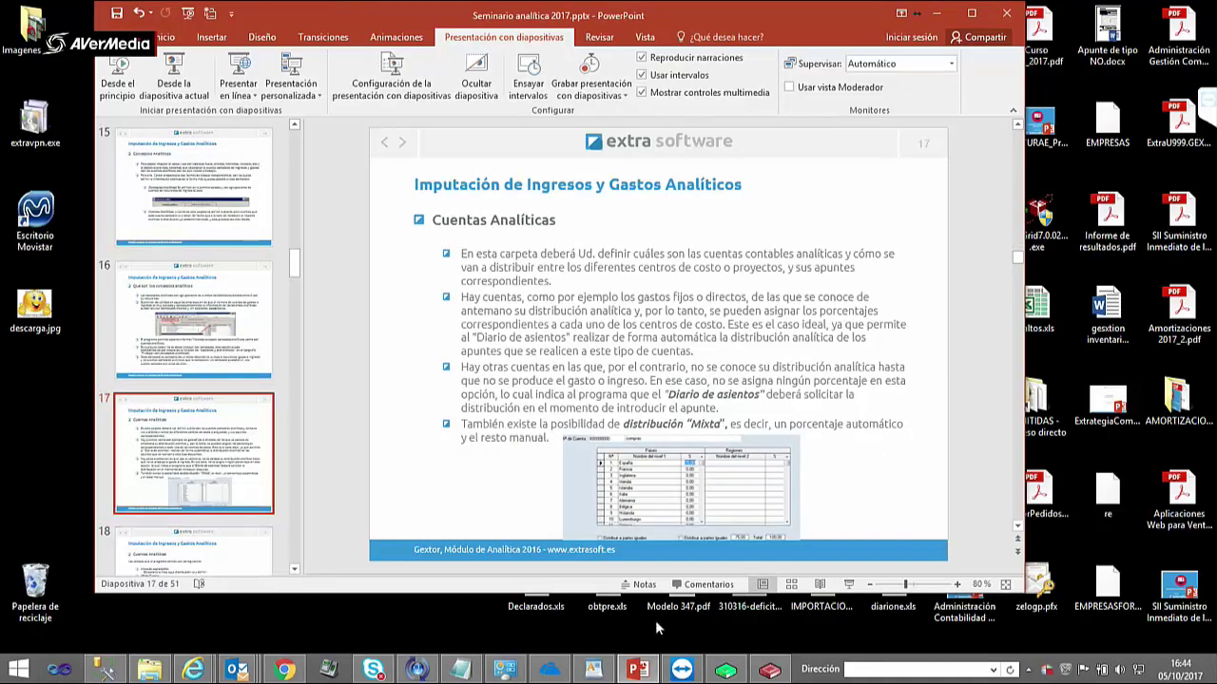
- Show Gextor's Definición de cuentas analíticas page, and in the Administrador decline deleting the auxiliares after the preferences change
click(772, 671)
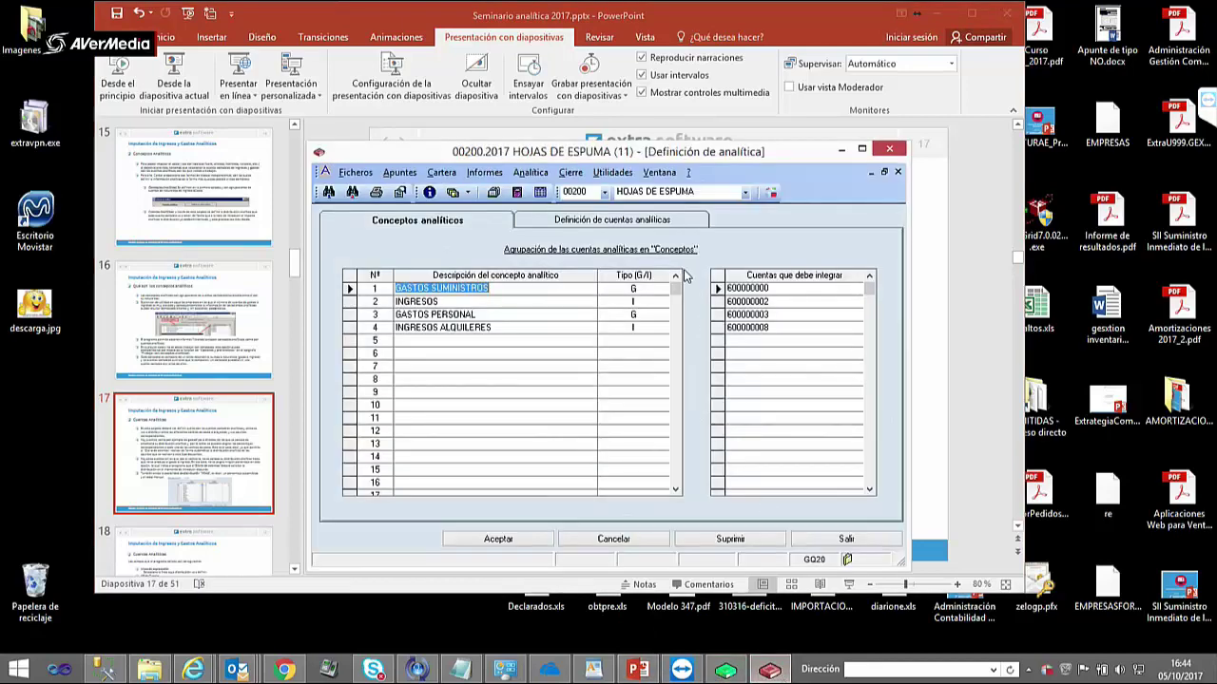
click(583, 220)
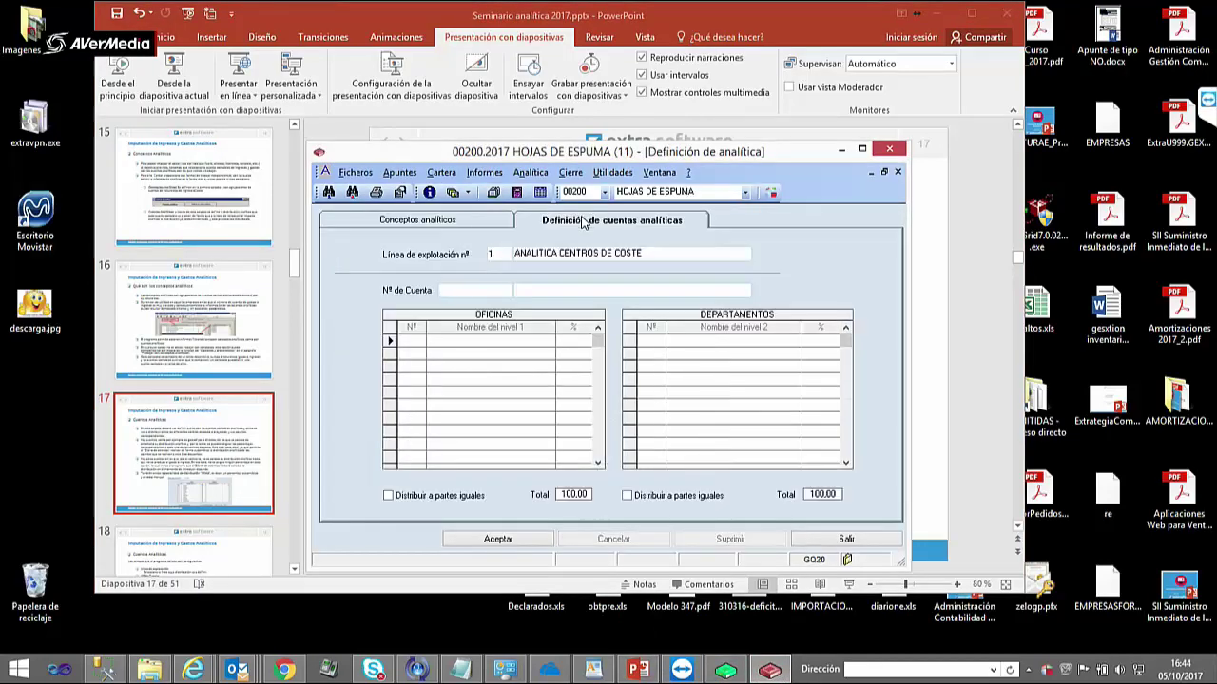
click(726, 671)
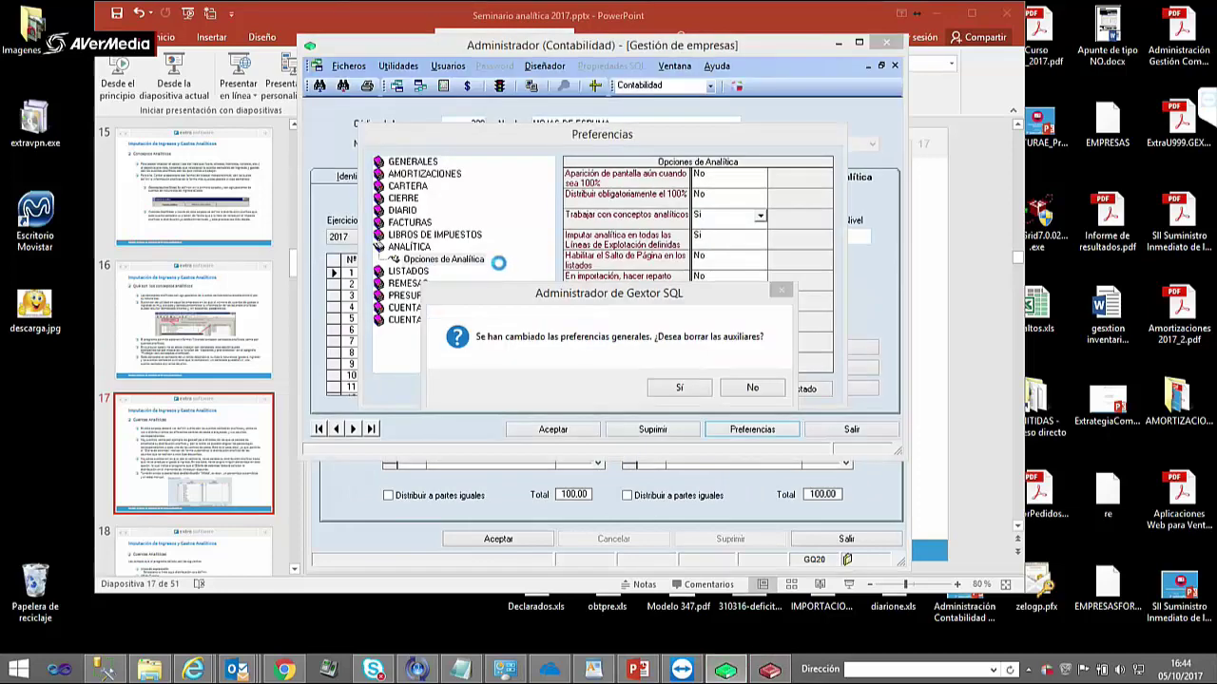
click(752, 388)
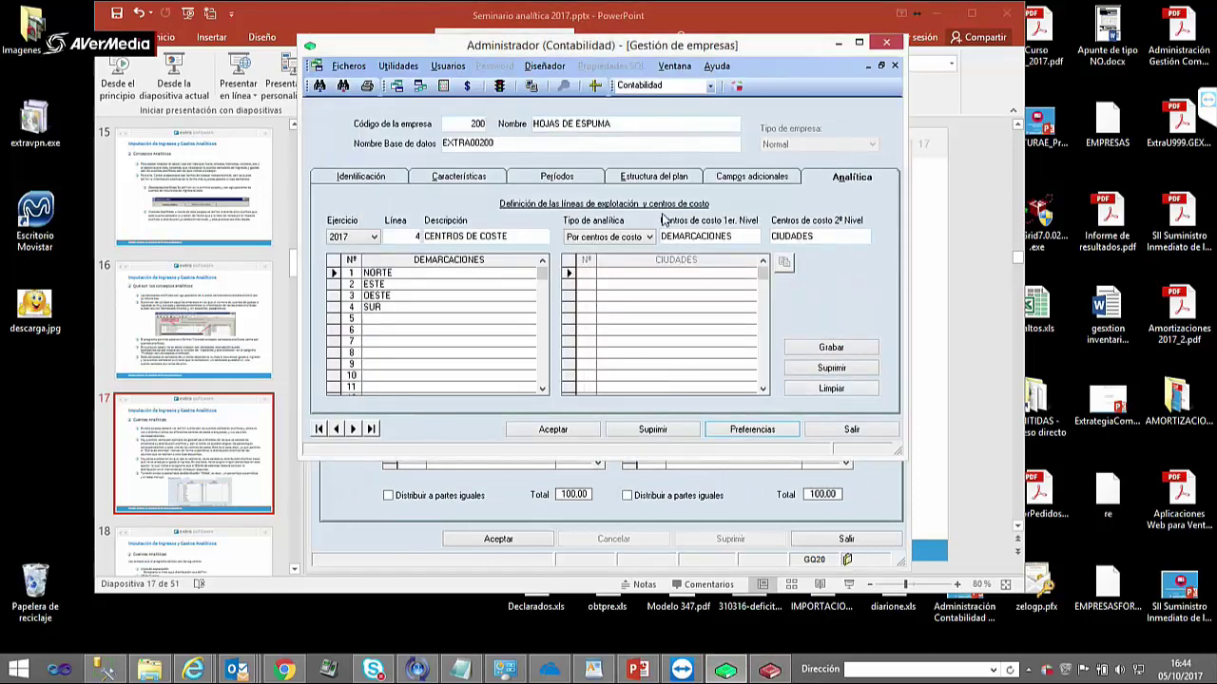
- In the Administrador's Estructura del plan, try adding root 2 to Ctas. de analítica, restore the roots to 6,7 and accept the company record
click(646, 178)
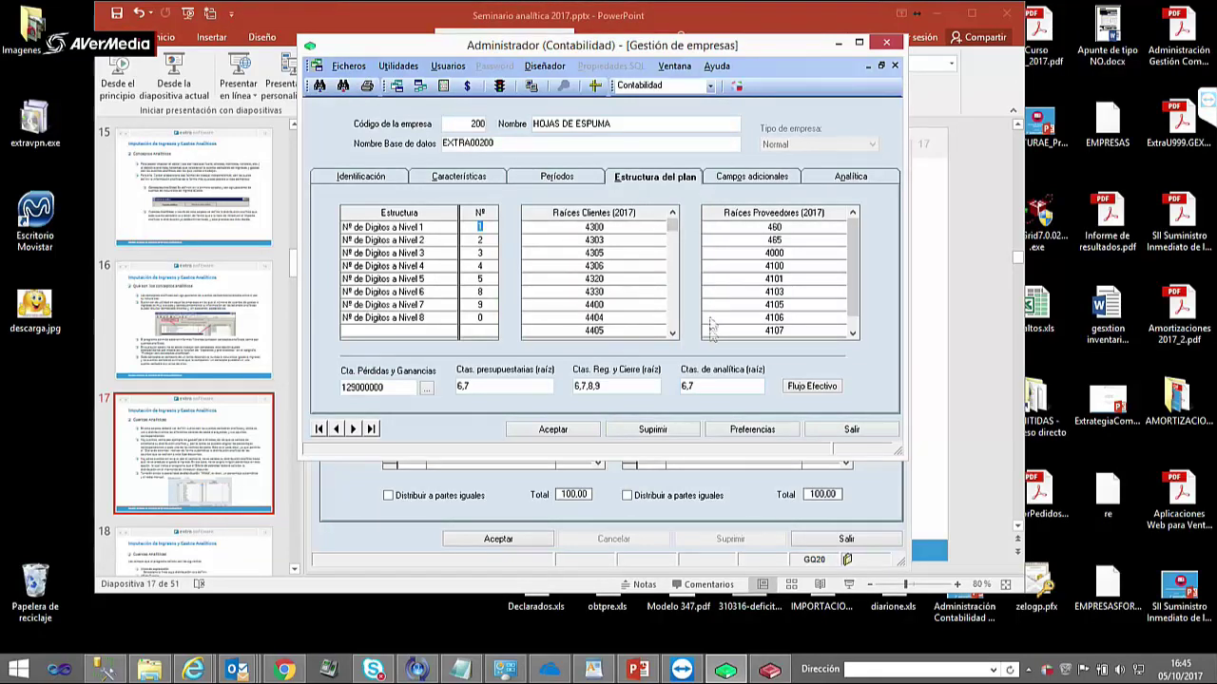
click(699, 386)
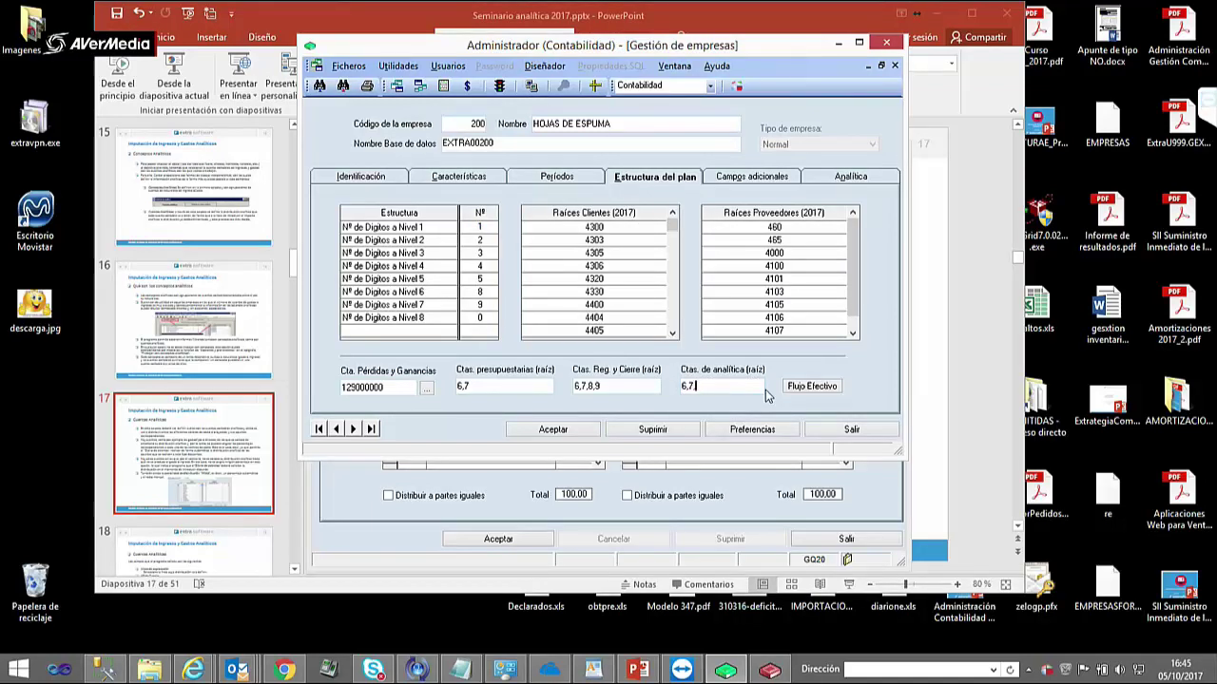
text(,2)
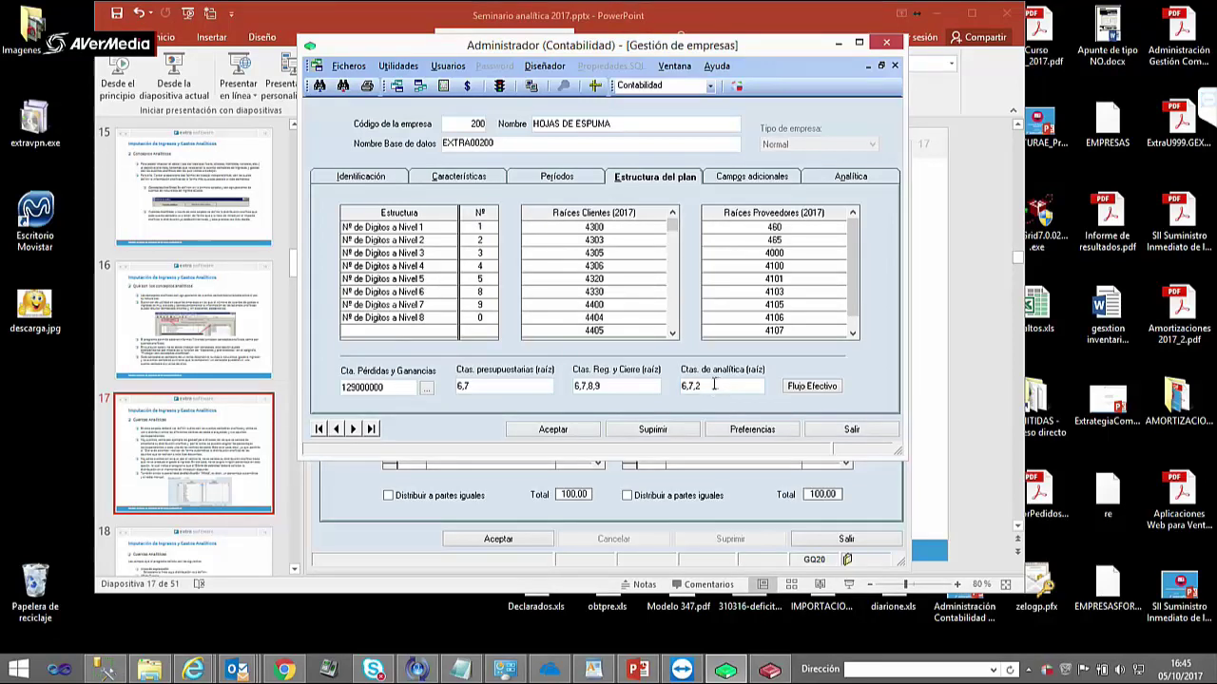
drag(702, 386, 693, 386)
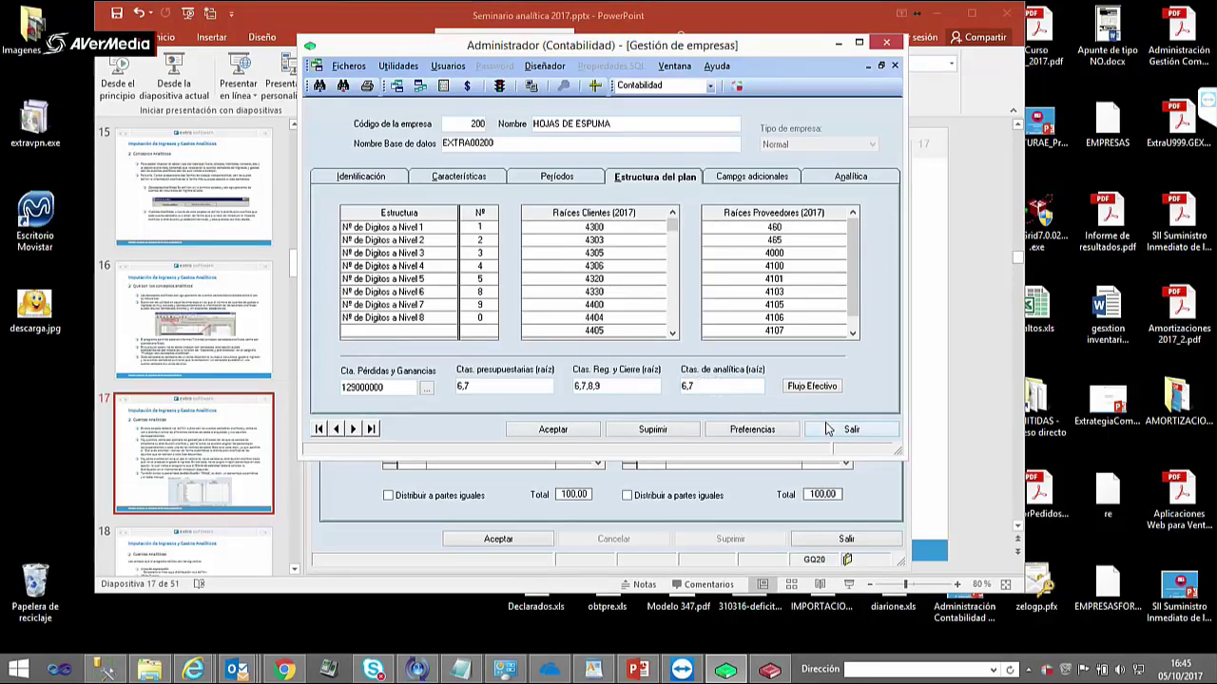
text(,)
click(571, 433)
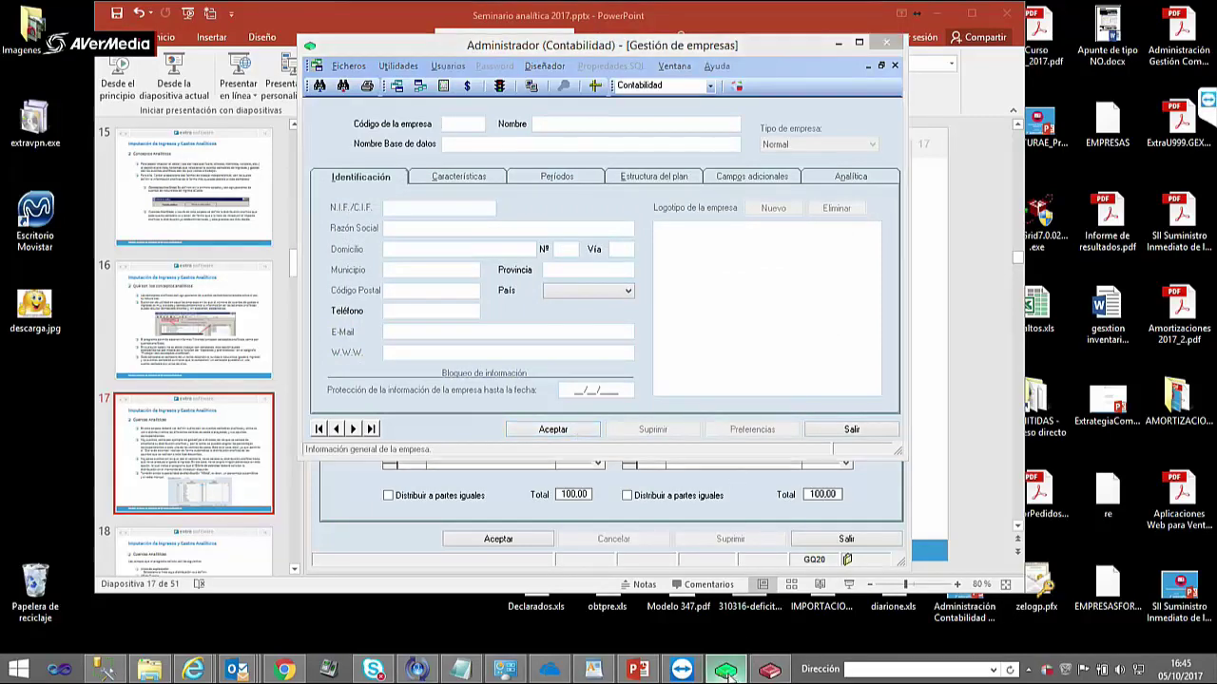
- Switch to Gextor's Definición de analítica and check which accounts the INGRESOS and INGRESOS ALQUILERES concepts integrate
click(770, 671)
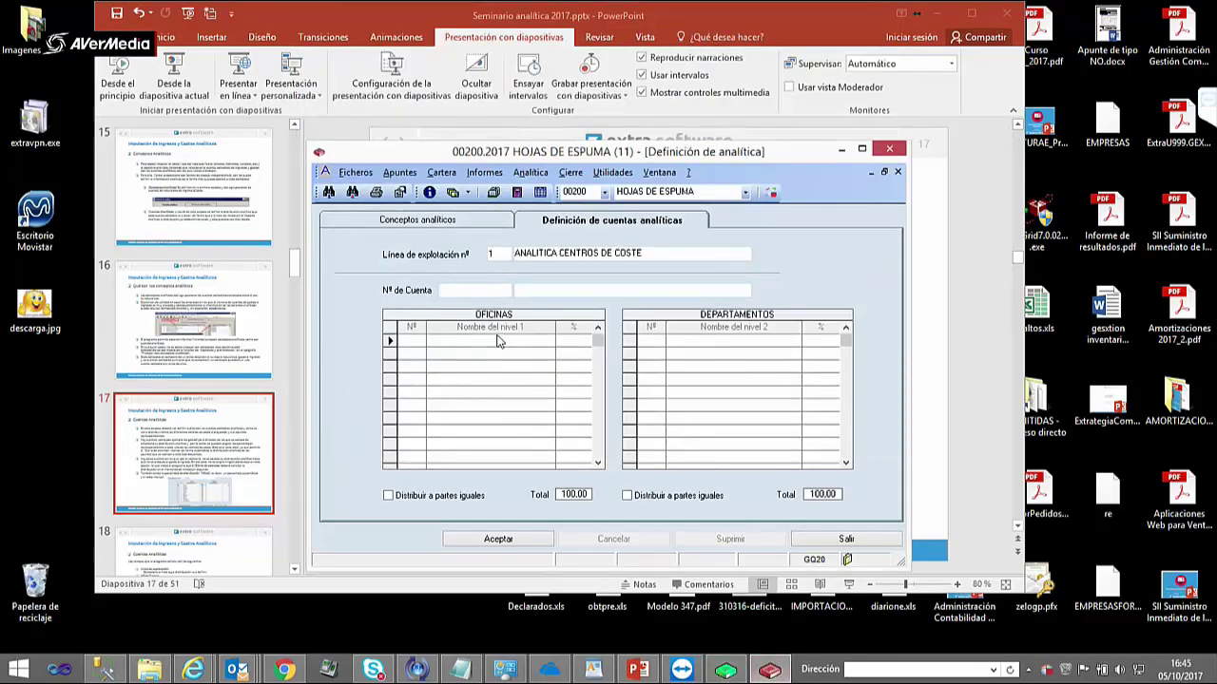
key(BackSpace)
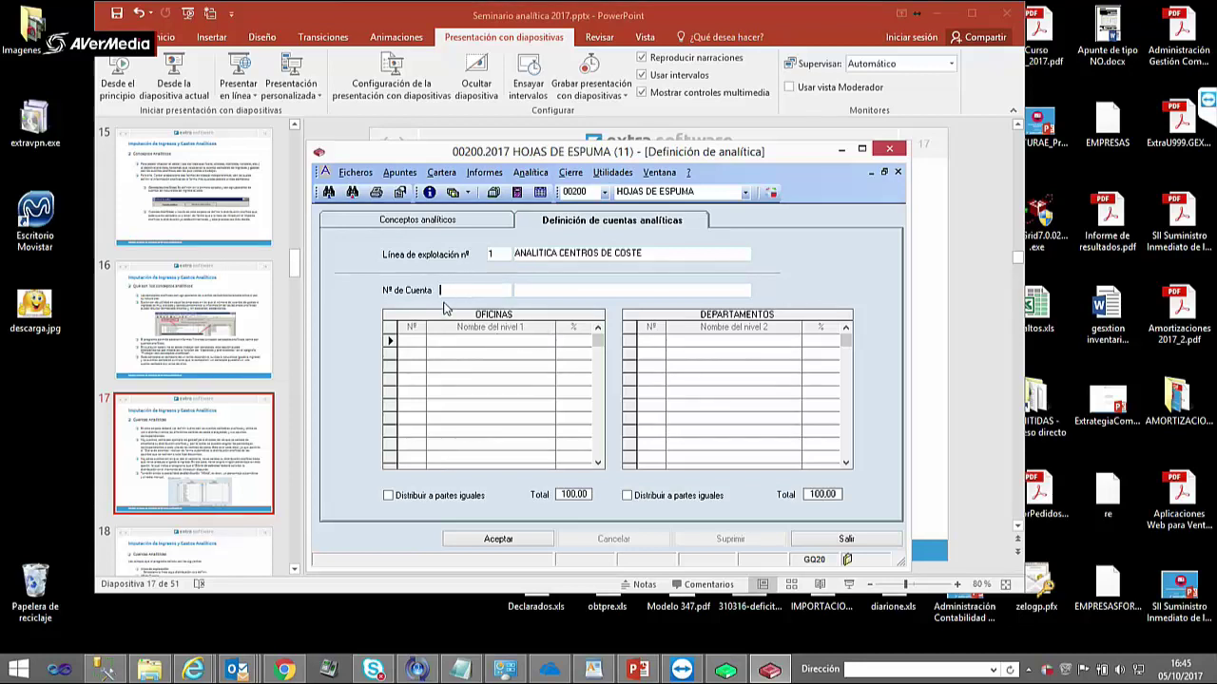
click(460, 223)
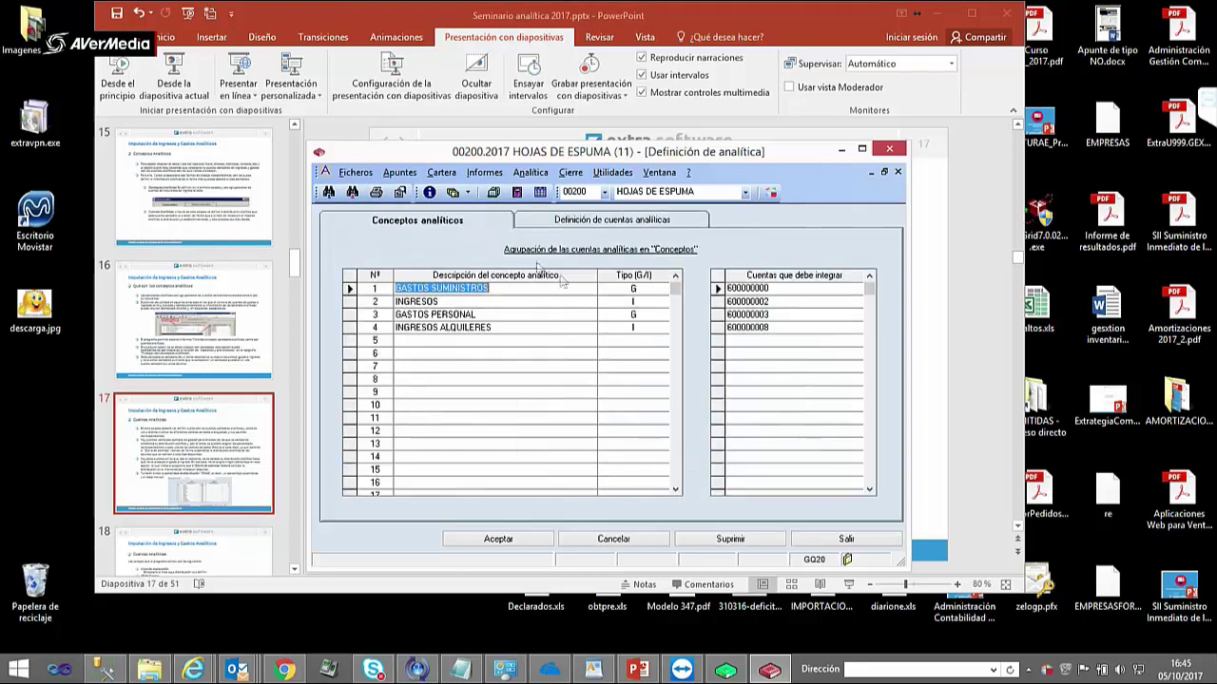
click(355, 302)
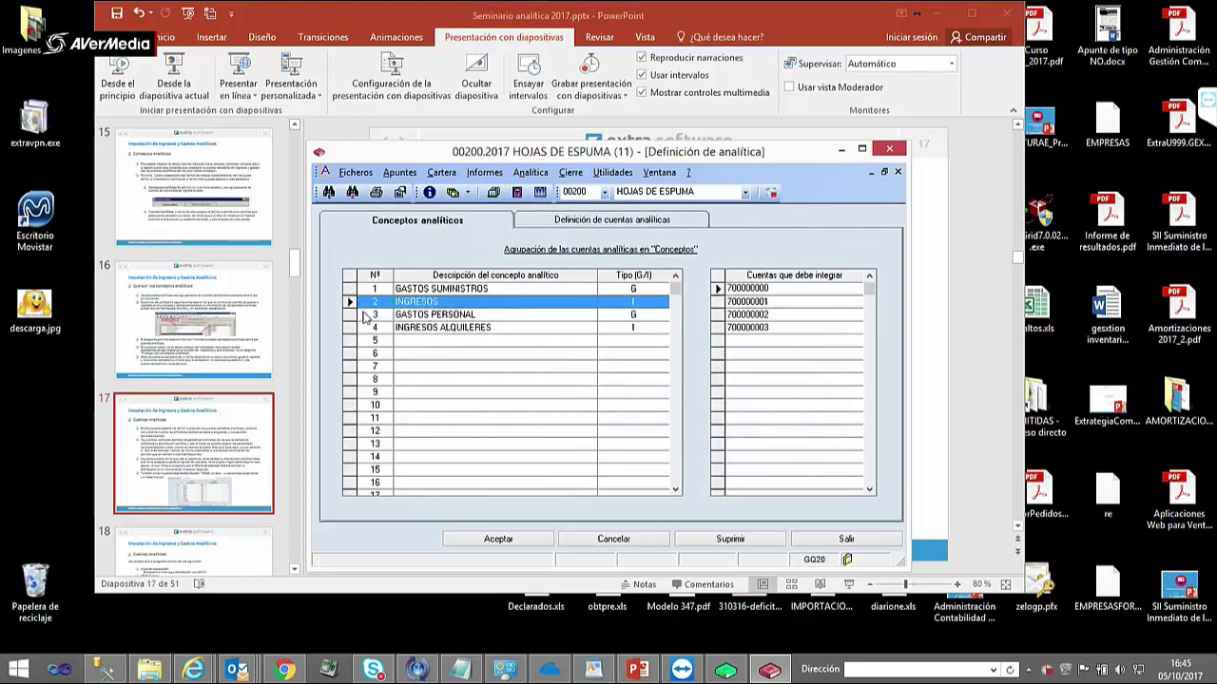
click(351, 327)
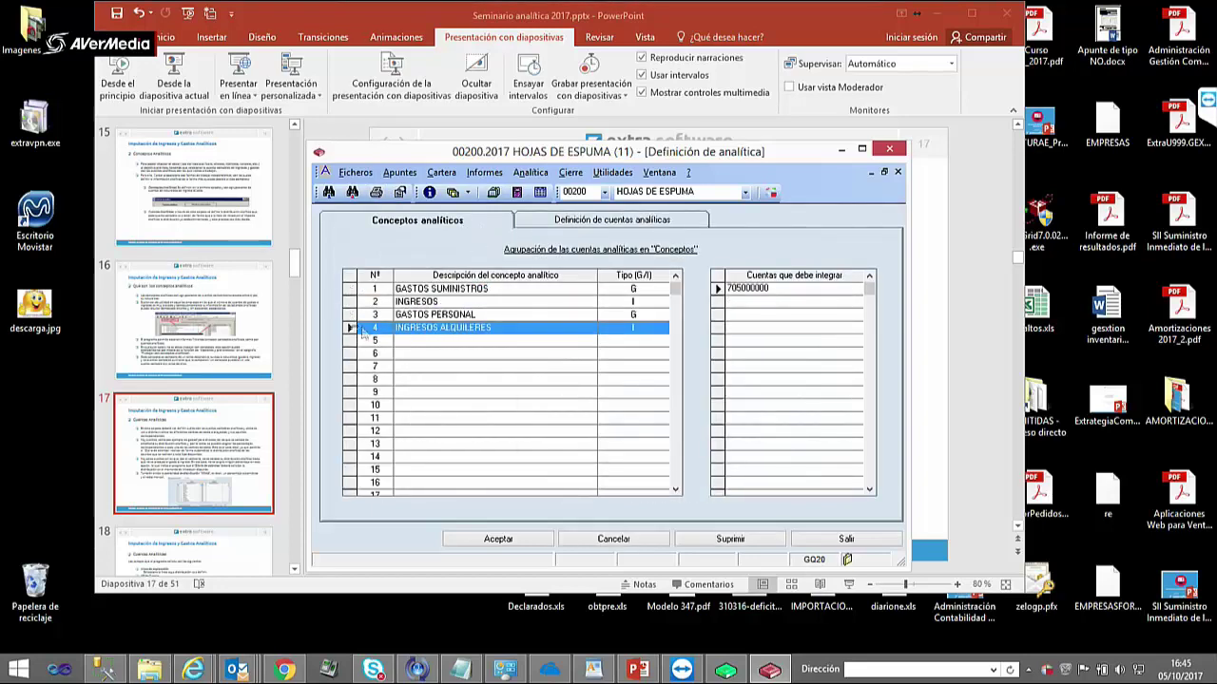
- In Plan de Cuentas, look up the accounts starting with 705, choose the one titled prueba and copy its number, 705000008
click(356, 172)
click(399, 188)
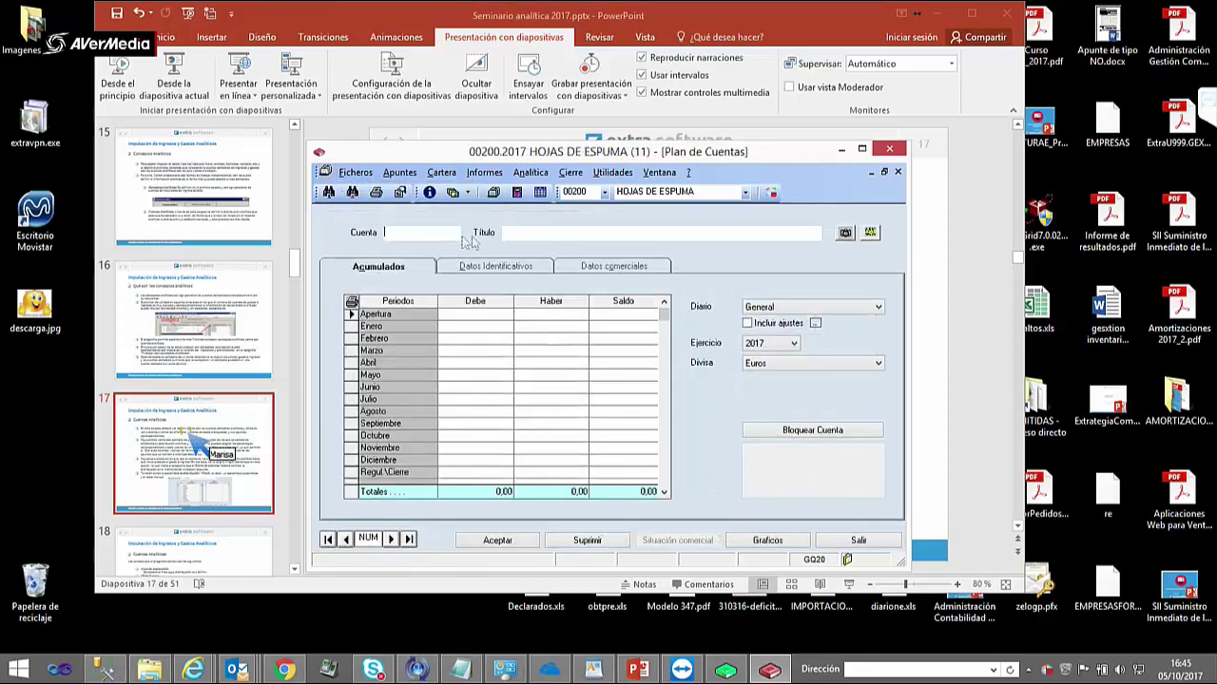
text(705)
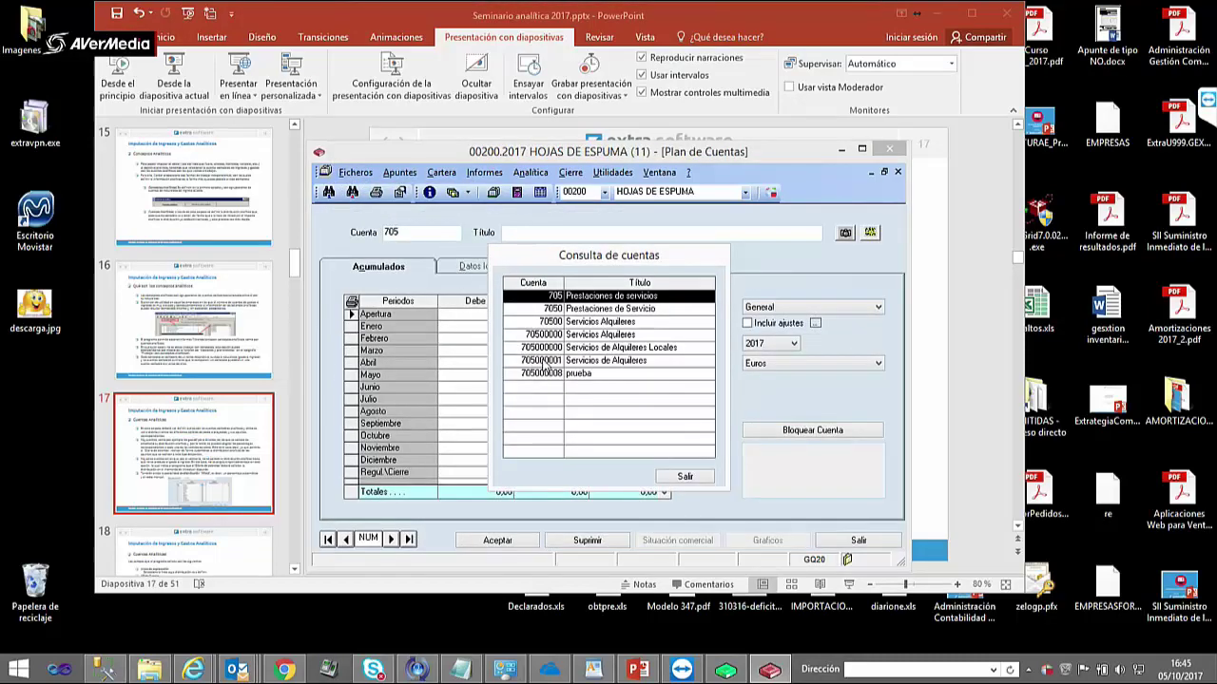
double_click(536, 376)
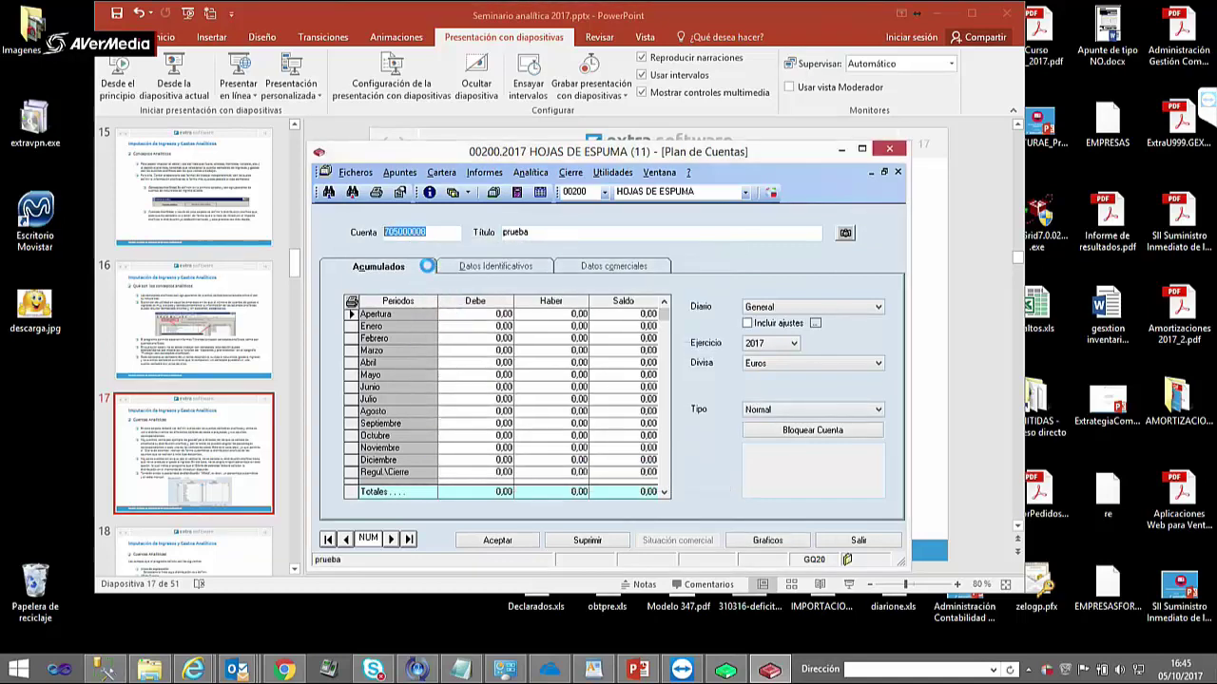
double_click(538, 297)
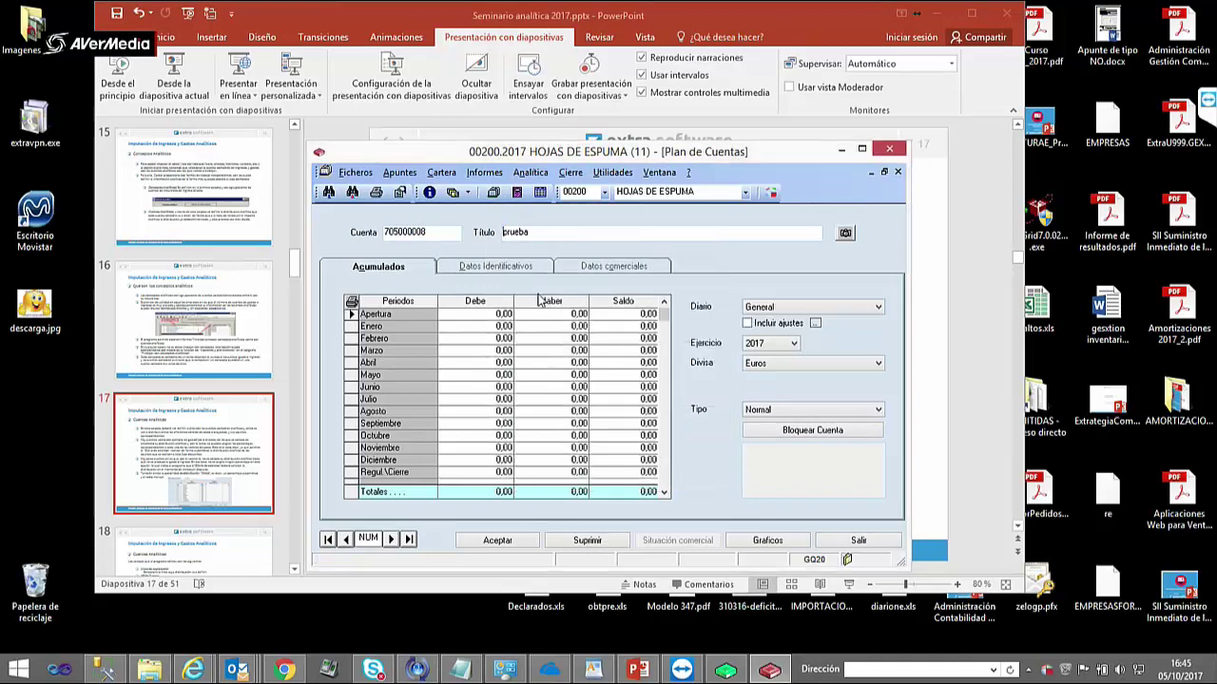
drag(439, 232, 366, 235)
right_click(405, 233)
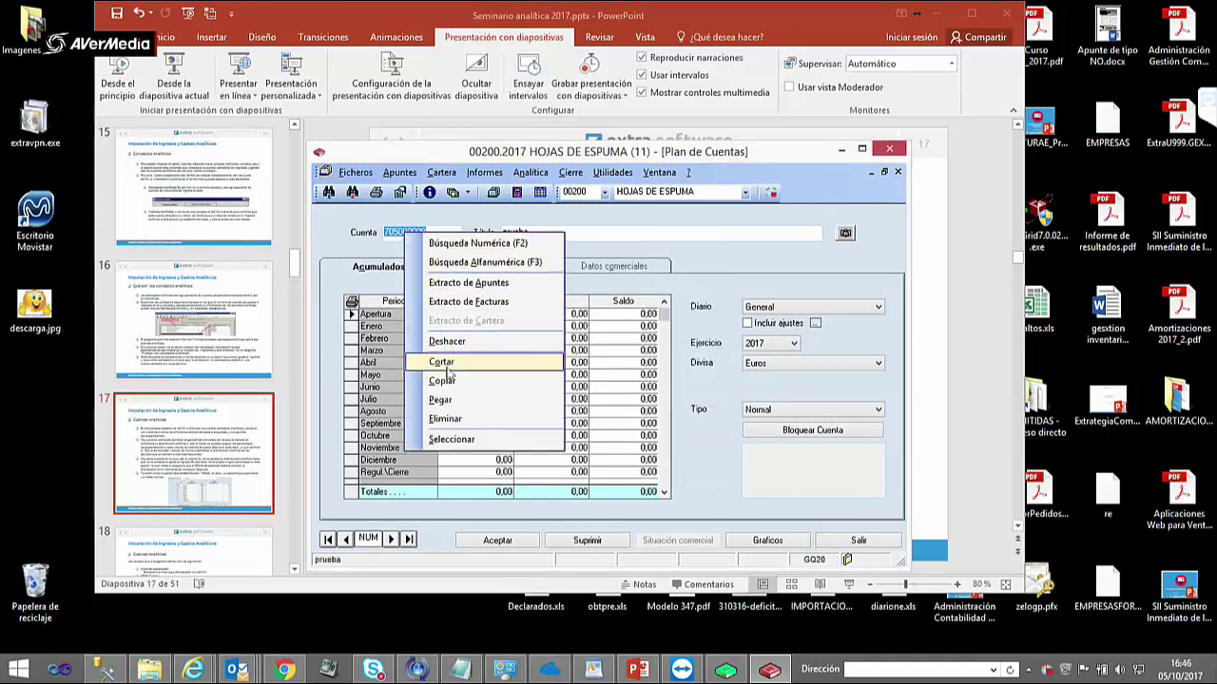
click(442, 380)
- Close Plan de Cuentas and the Balances analíticos form, and restore the Definición de analítica form
click(849, 540)
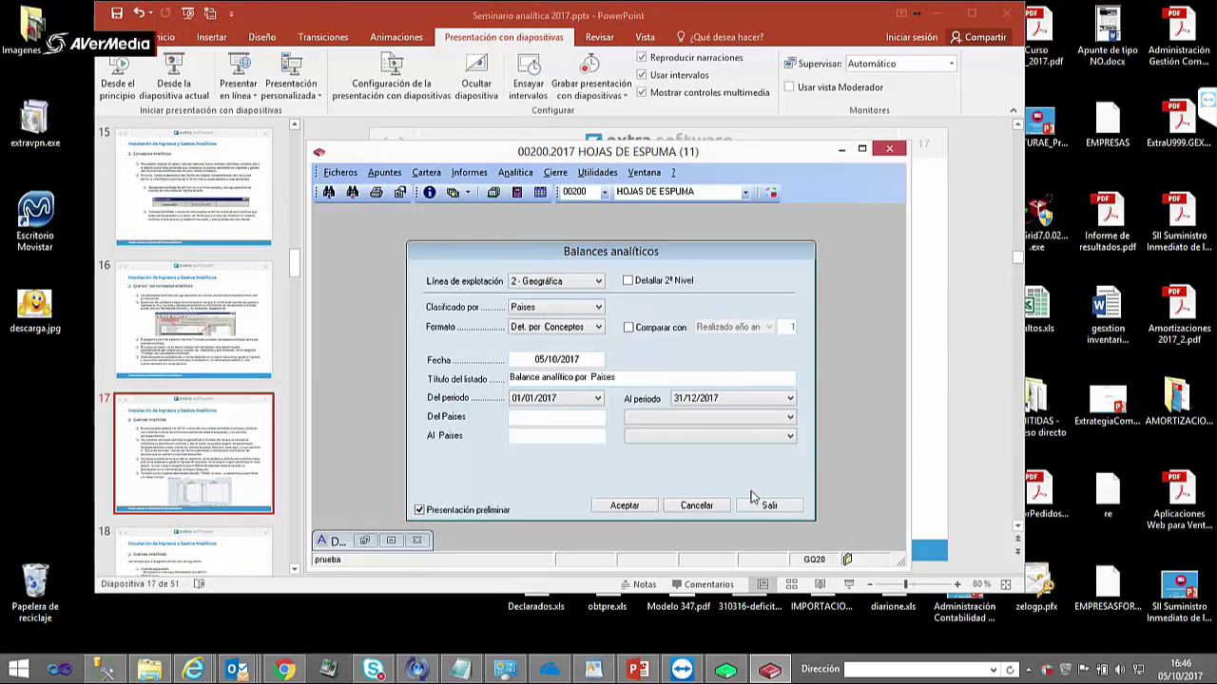
click(780, 506)
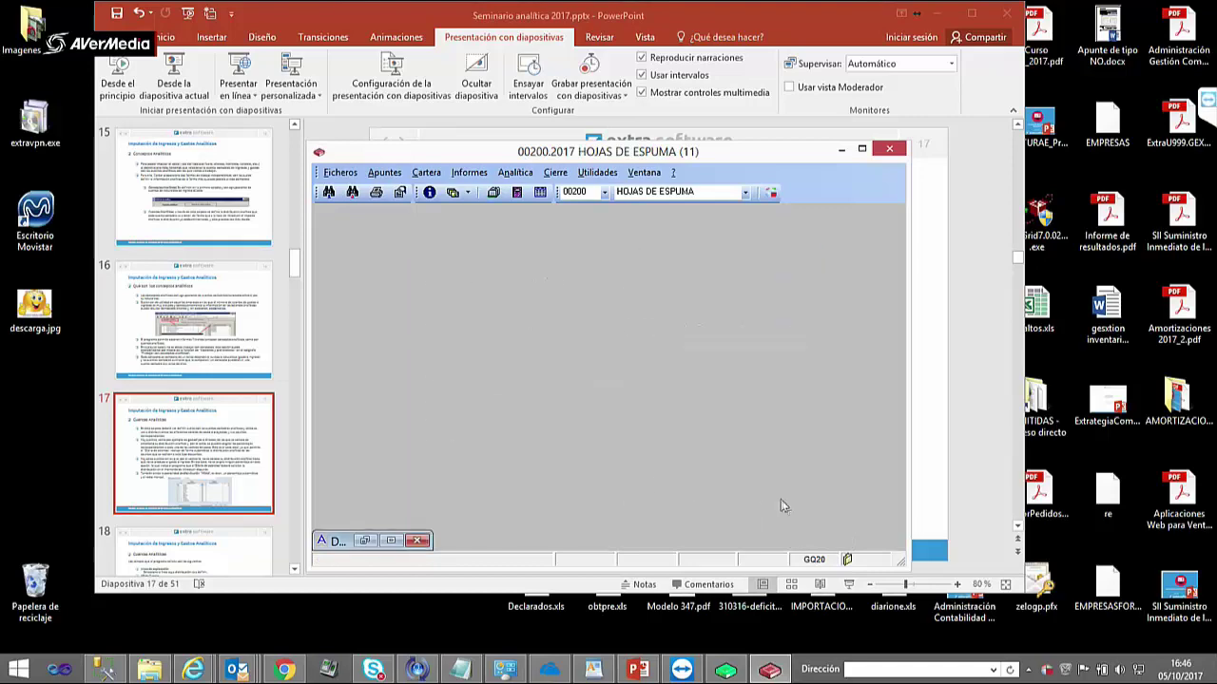
click(390, 540)
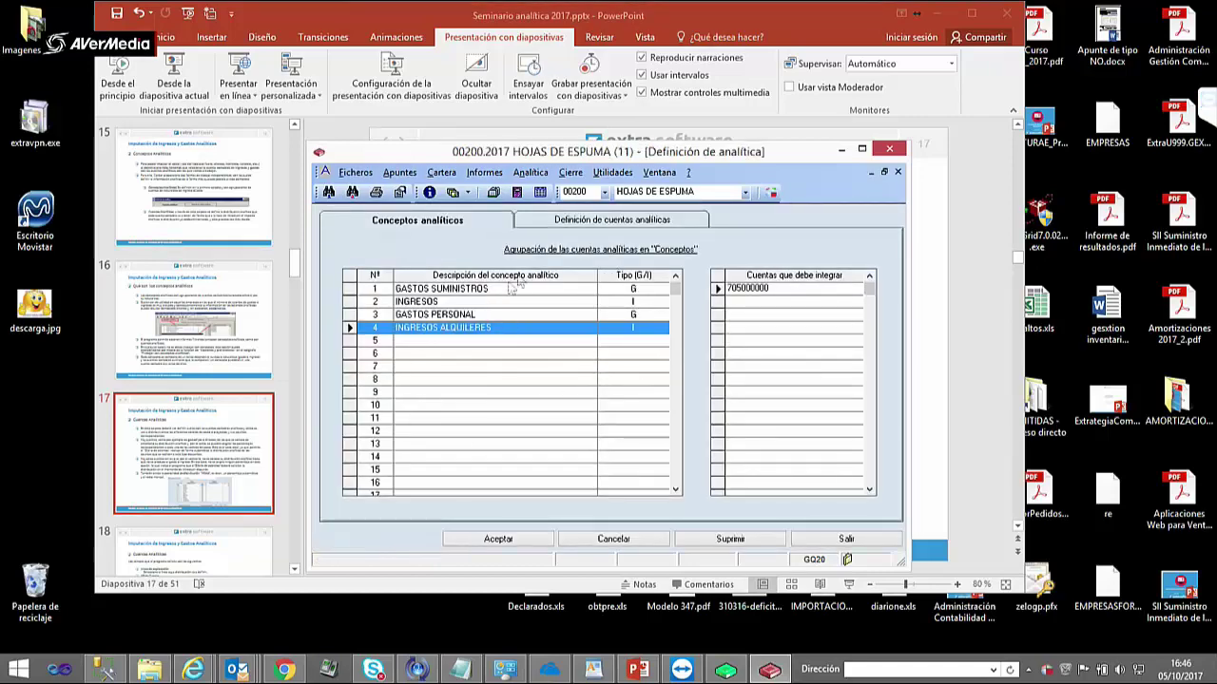
- Open account 705.8 in Plan de Cuentas, set its title to "INgresos Alquileres", save it and close the form
click(352, 175)
click(349, 184)
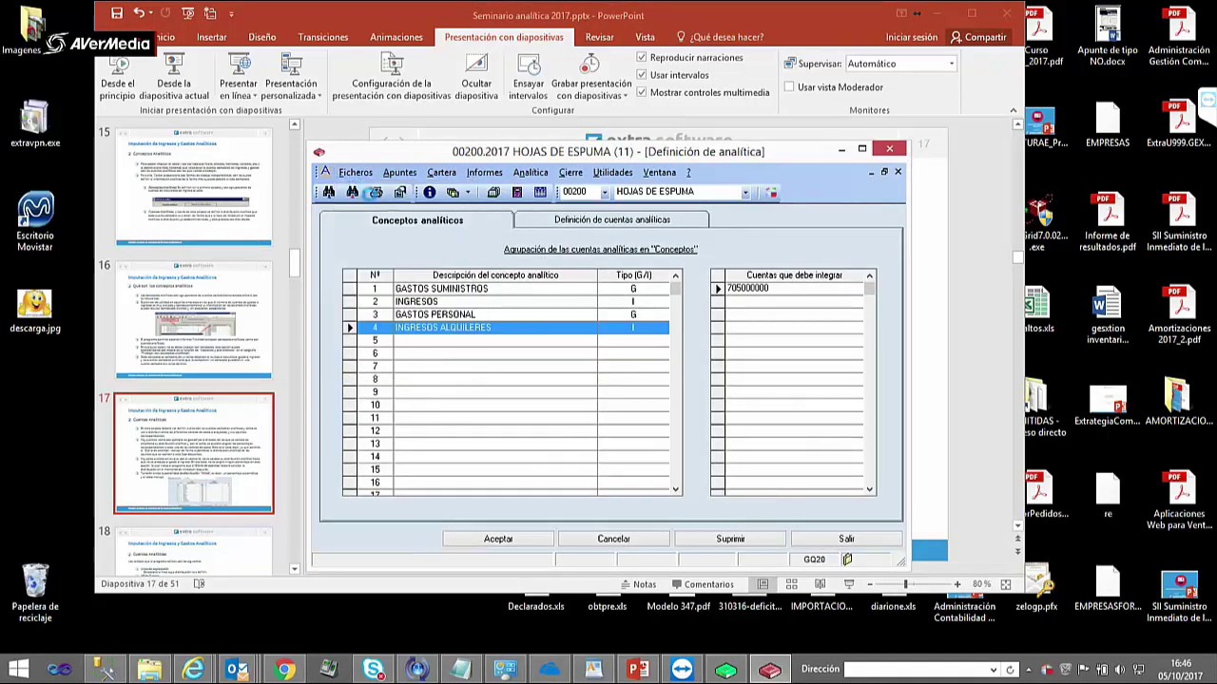
text(705)
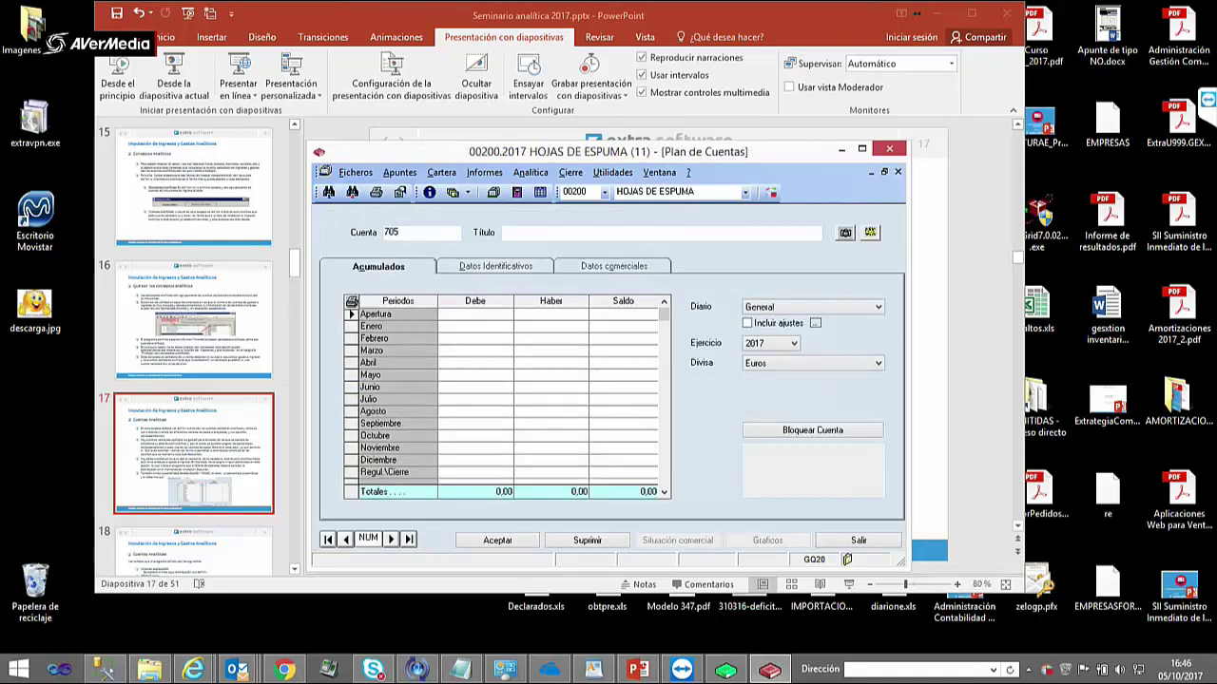
text(.8)
key(Return)
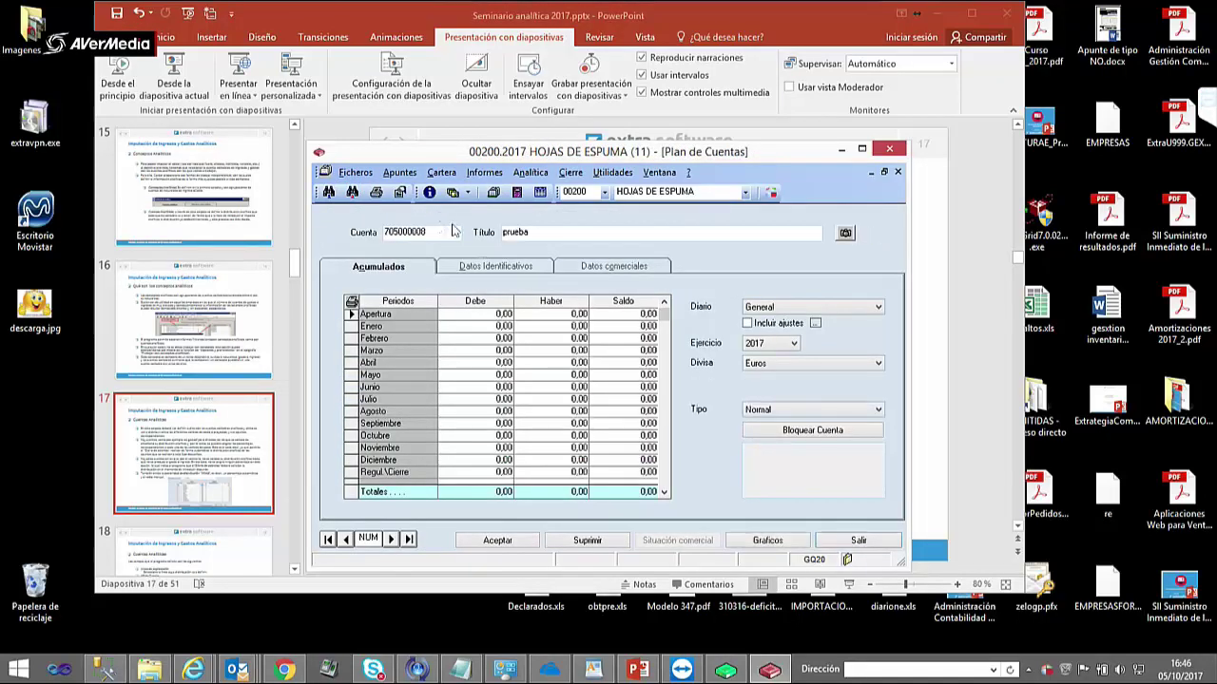
key(Tab)
text(ALQUILER)
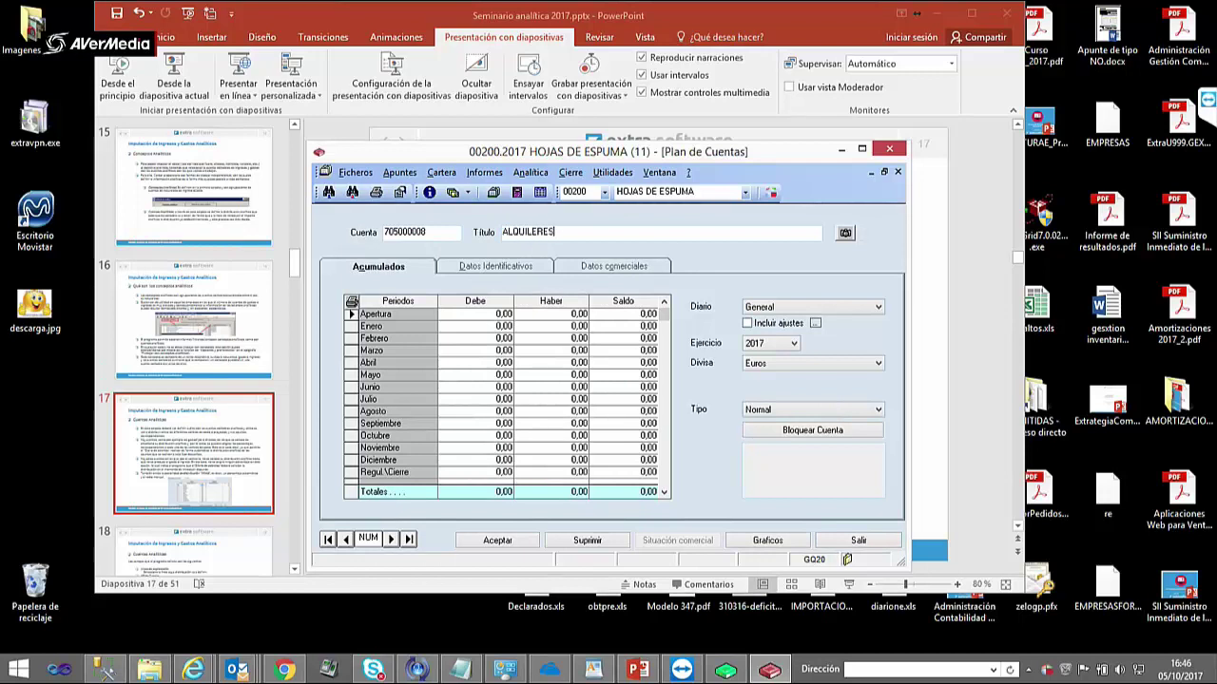
key(BackSpace)
key(BackSpace)
key(BackSpace)
key(BackSpace)
key(BackSpace)
key(BackSpace)
key(BackSpace)
key(BackSpace)
key(BackSpace)
key(BackSpace)
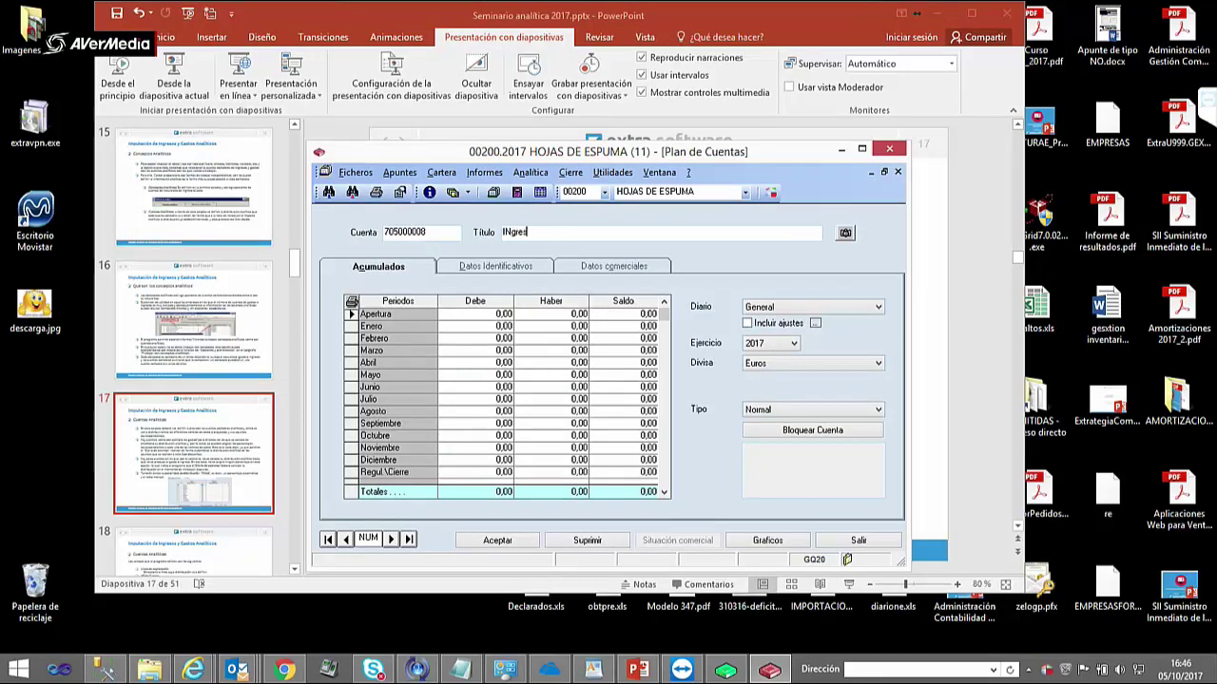
text(INgresos Alquileres)
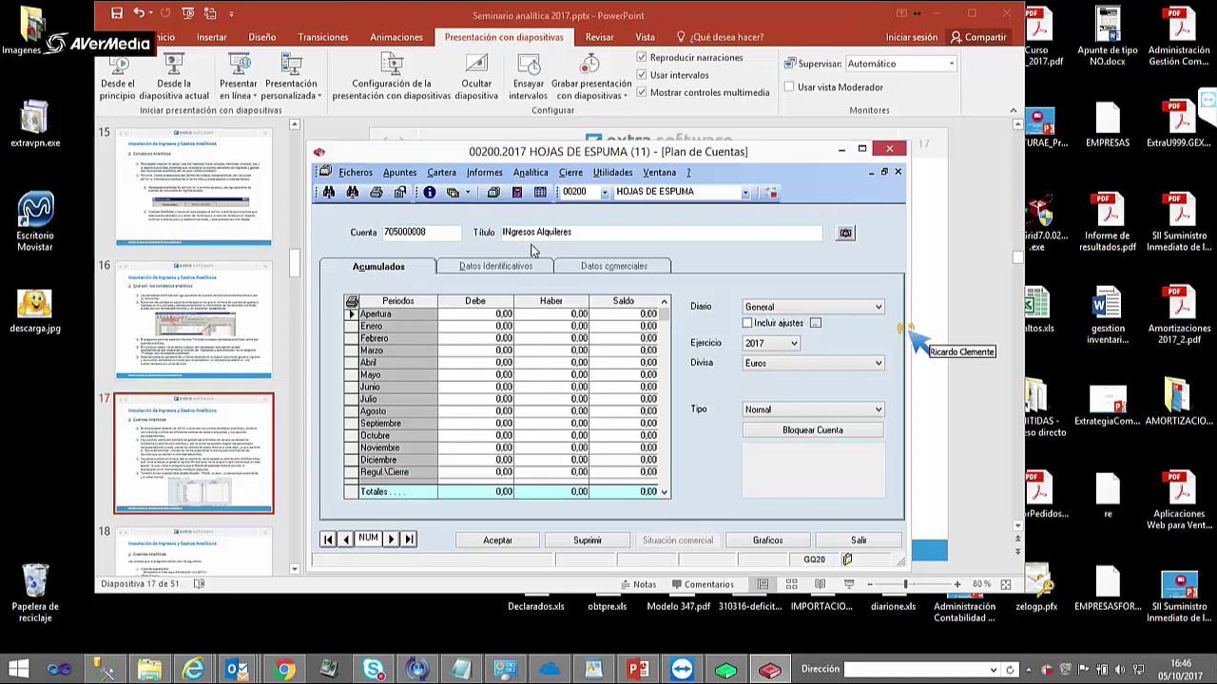
click(490, 539)
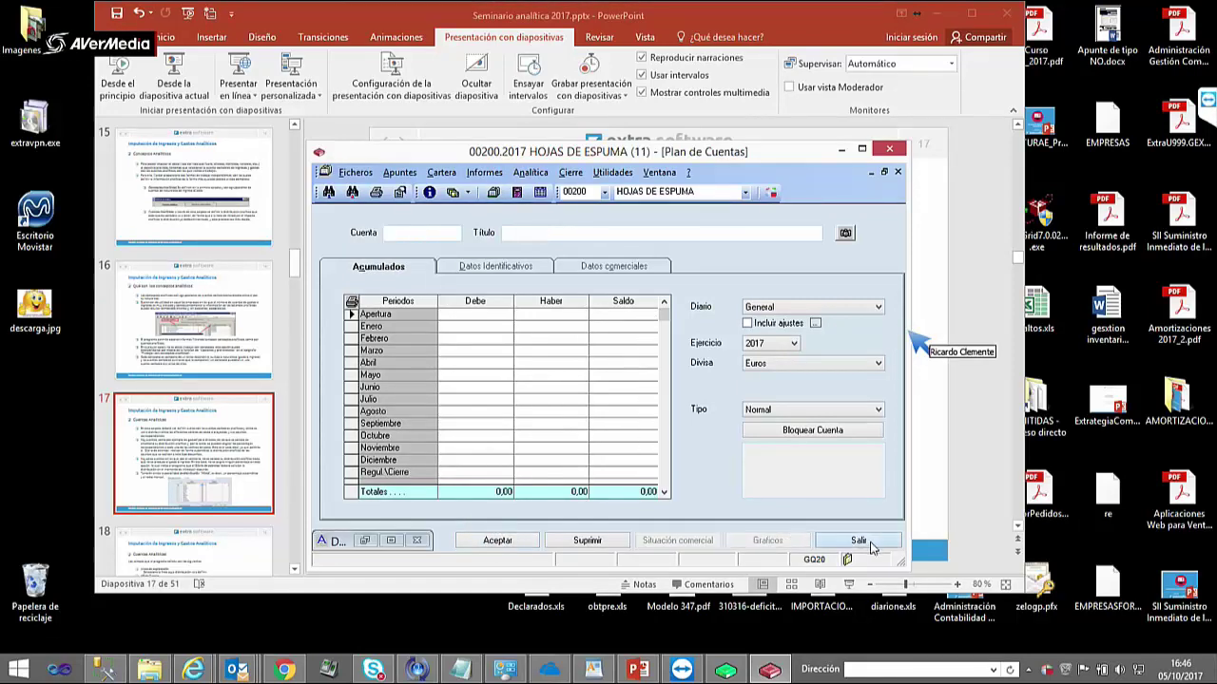
click(858, 540)
- For line 1 in Definición de cuentas analíticas, try to look up account 705.8
click(628, 220)
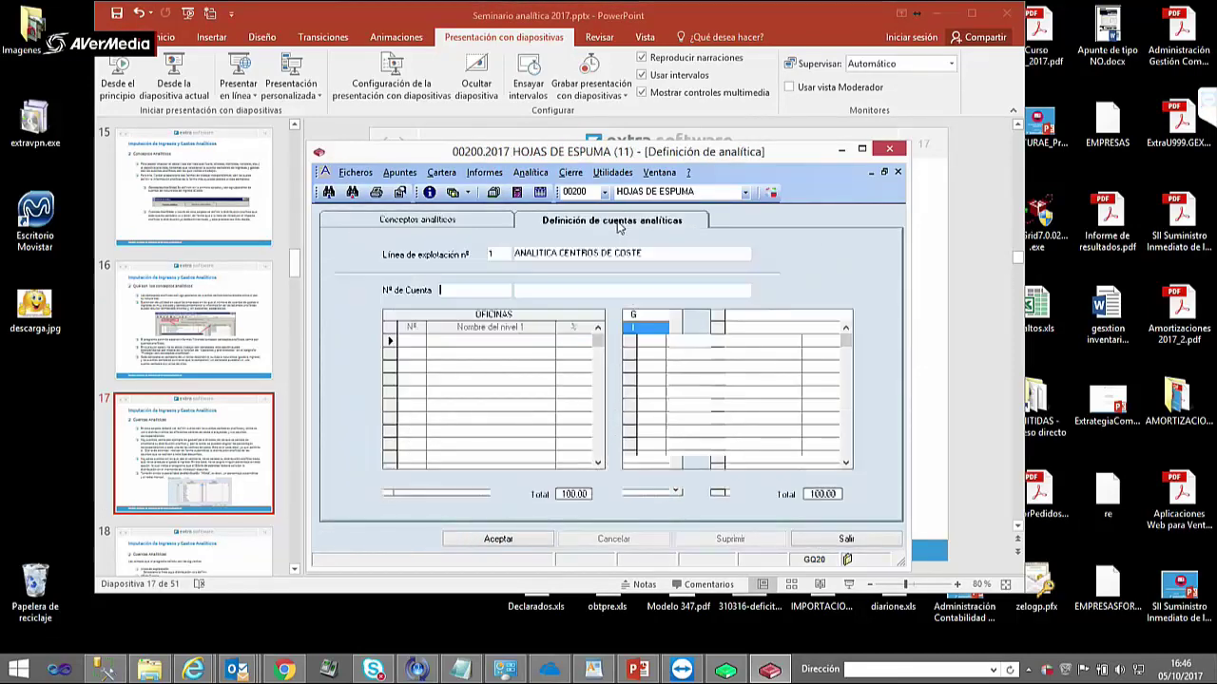
text(7)
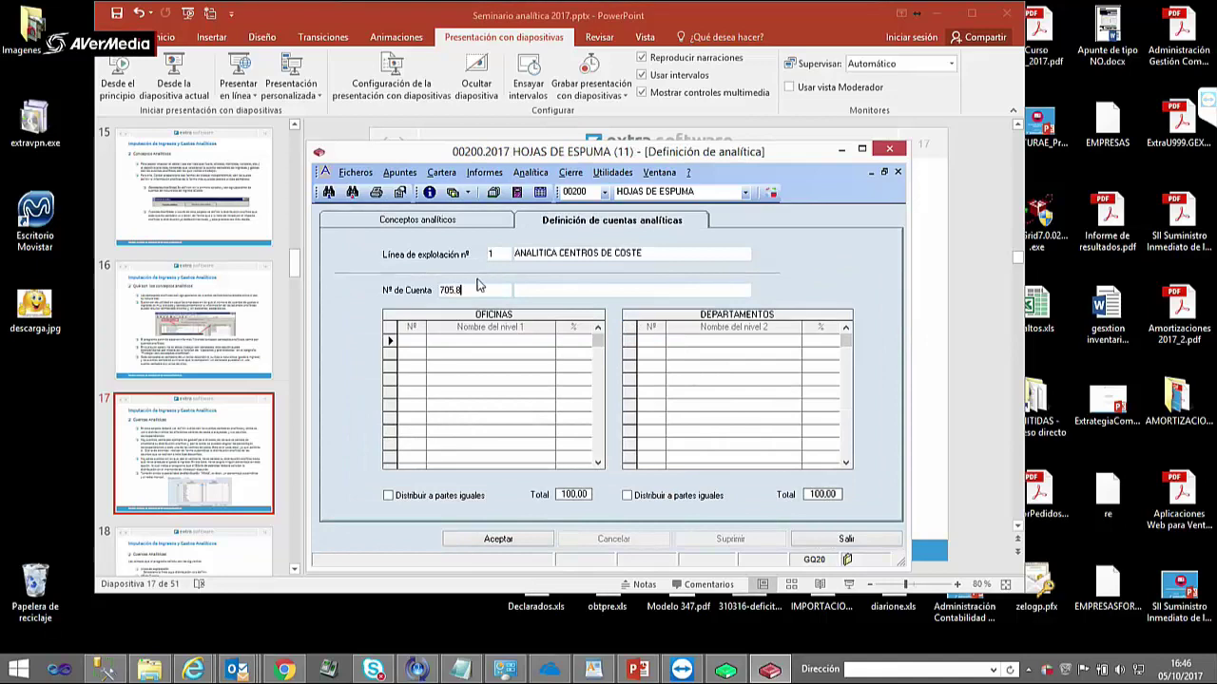
text(05.8)
key(Return)
click(723, 387)
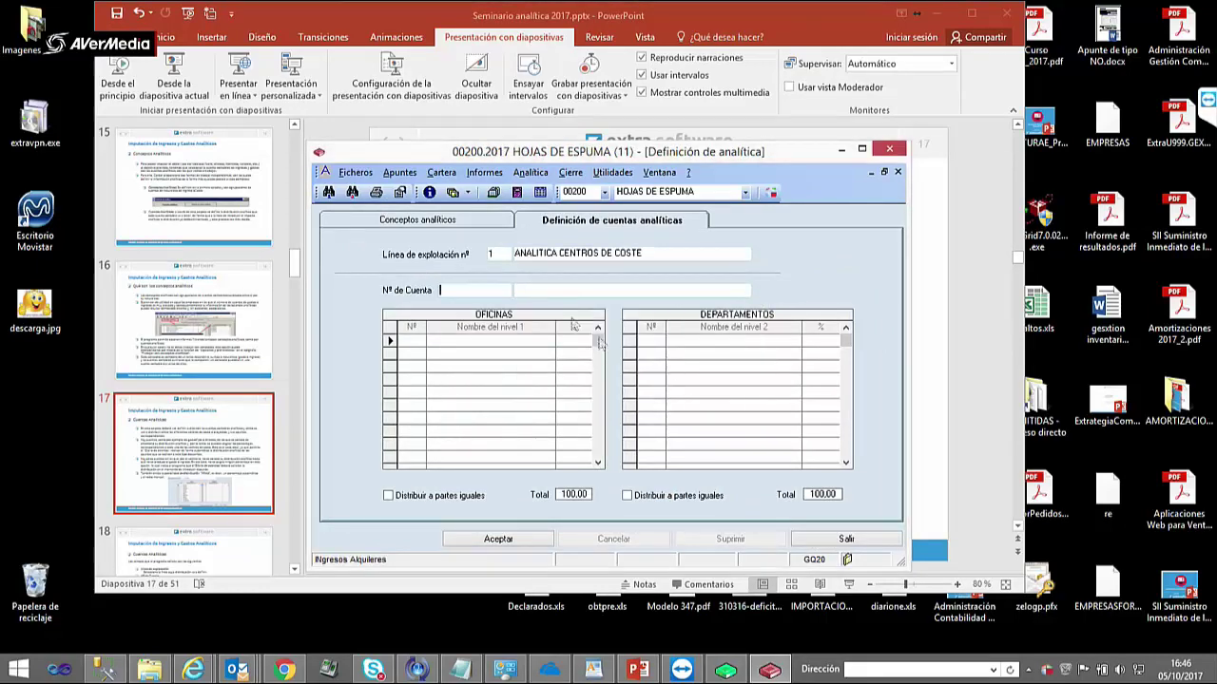
- In Conceptos analíticos, add account 705000008 to the accounts integrated in concept 4, INGRESOS ALQUILERES, and reselect that concept
click(456, 224)
click(351, 327)
click(772, 302)
text(705)
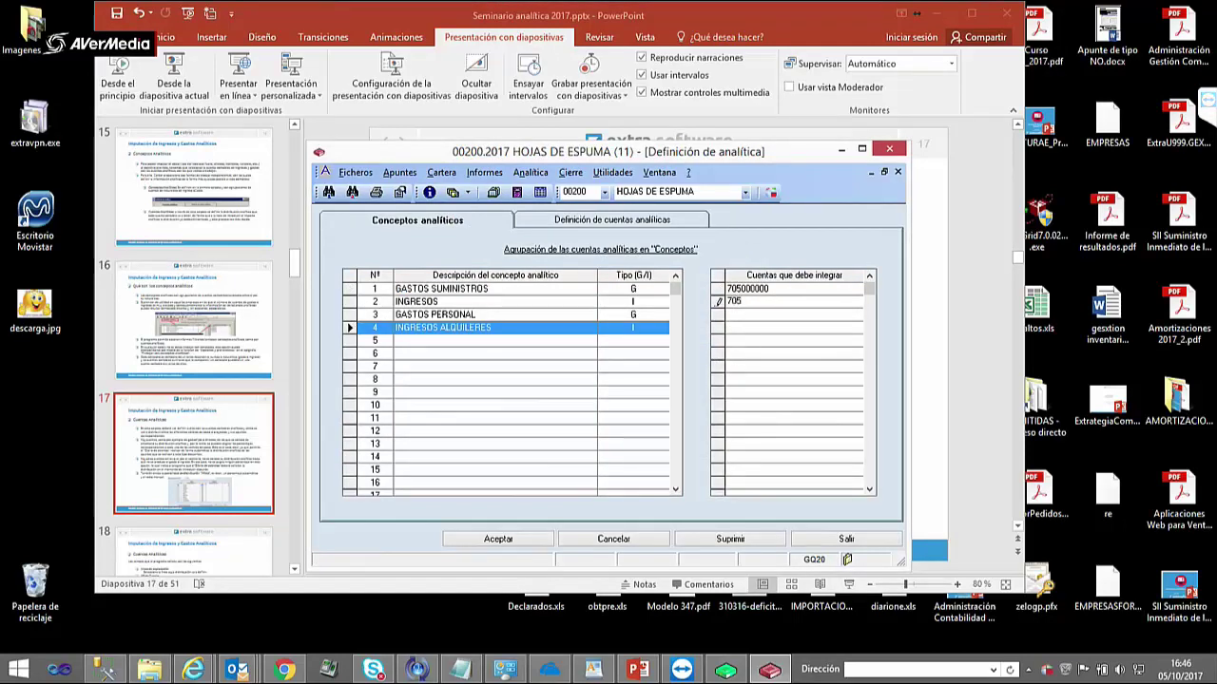
text(0000089)
key(BackSpace)
key(Return)
click(402, 330)
click(401, 340)
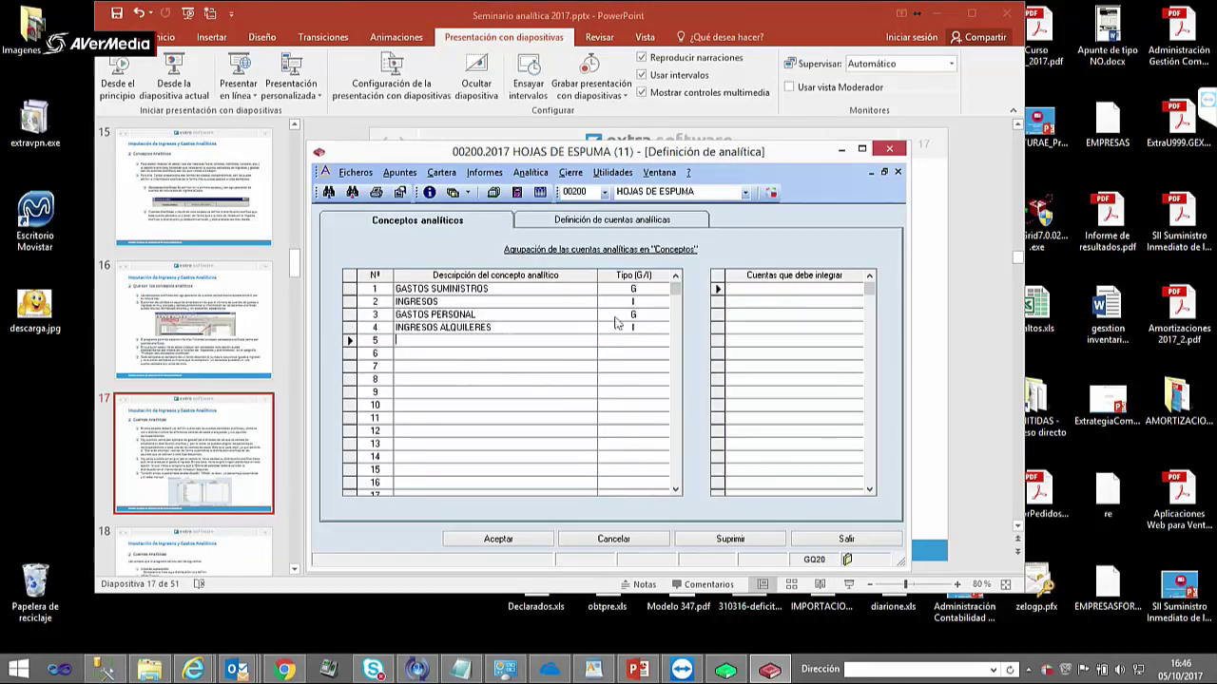
click(351, 327)
- Add concept 5, INGRESOS LEASING, with type I to Conceptos analíticos
click(422, 339)
text(INGRESOS RENT)
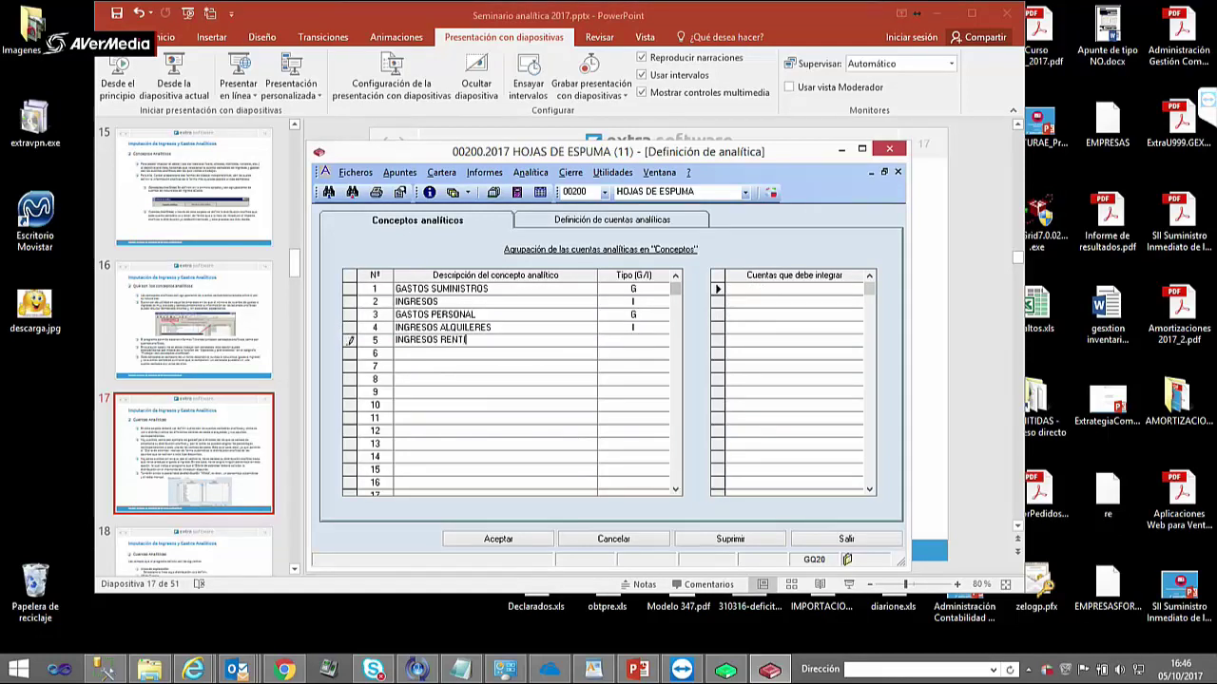
key(BackSpace)
text(LEASING)
key(Tab)
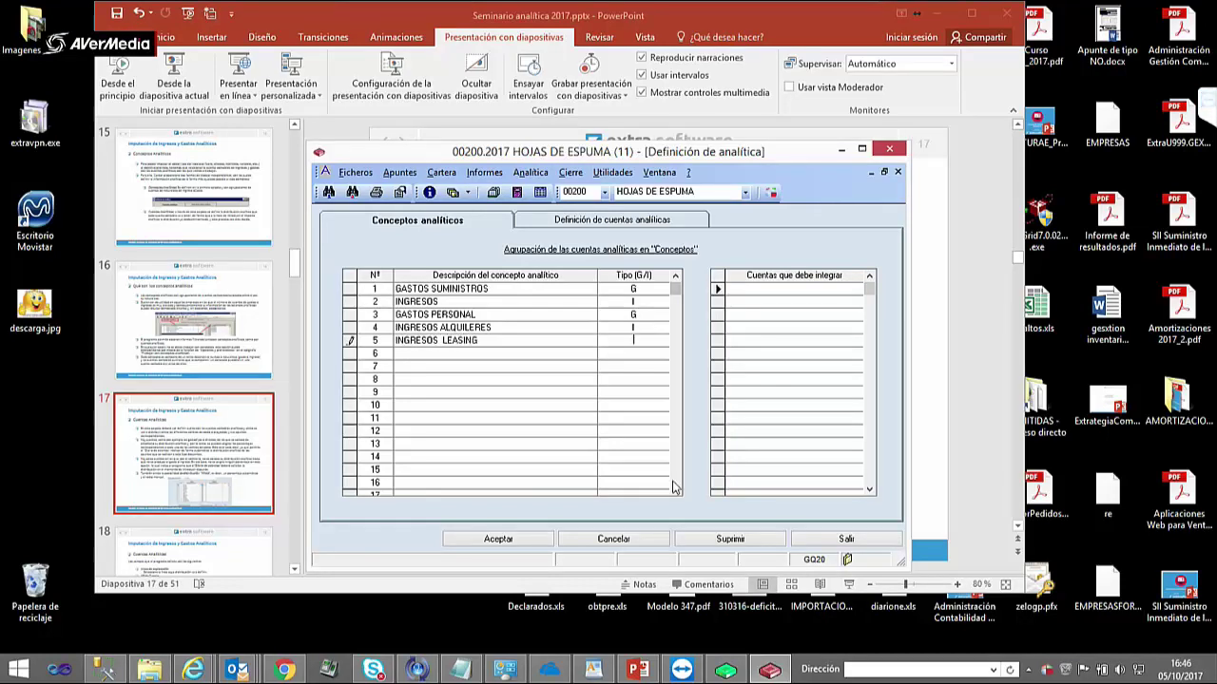
text(I)
key(Return)
key(Down)
click(633, 340)
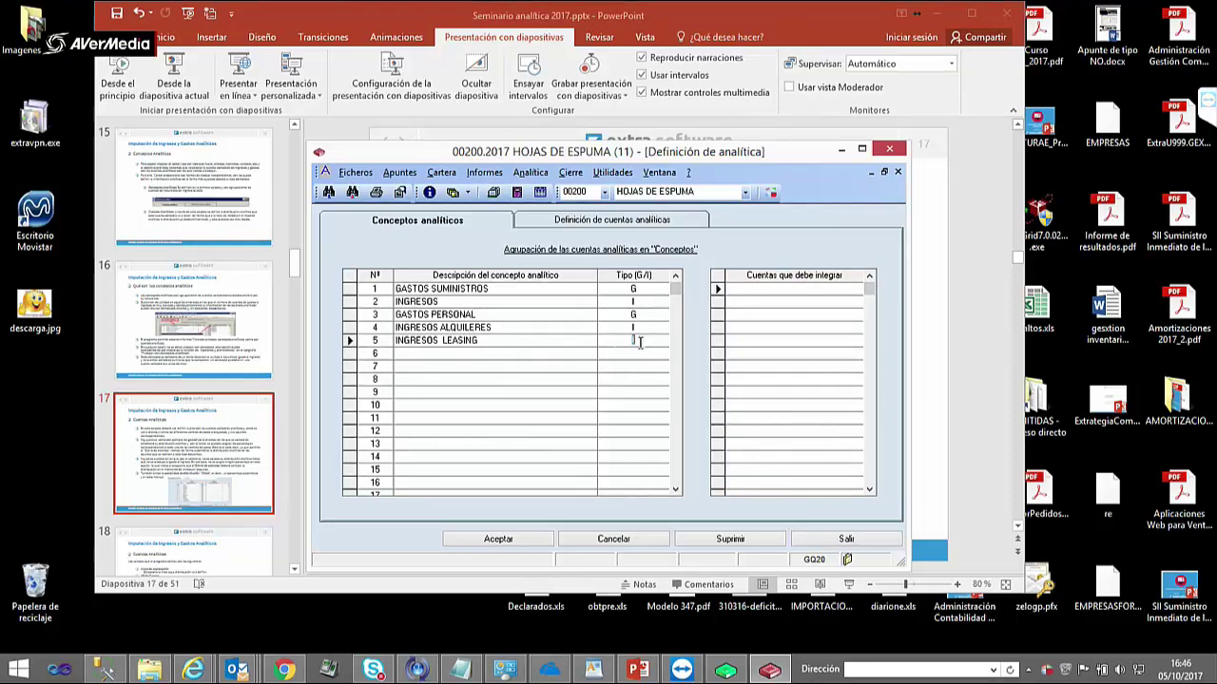
- Look up accounts starting with 7 for concept 5, INGRESOS LEASING, and leave the list without choosing one
click(350, 329)
click(351, 341)
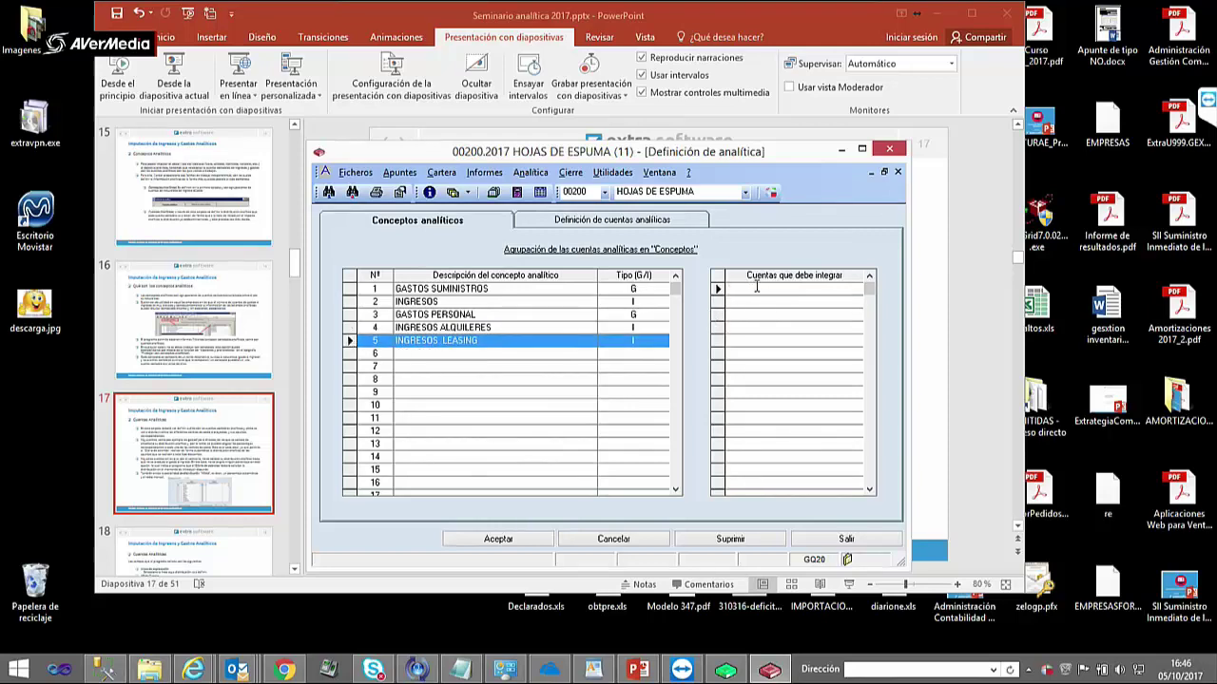
text(7)
key(Return)
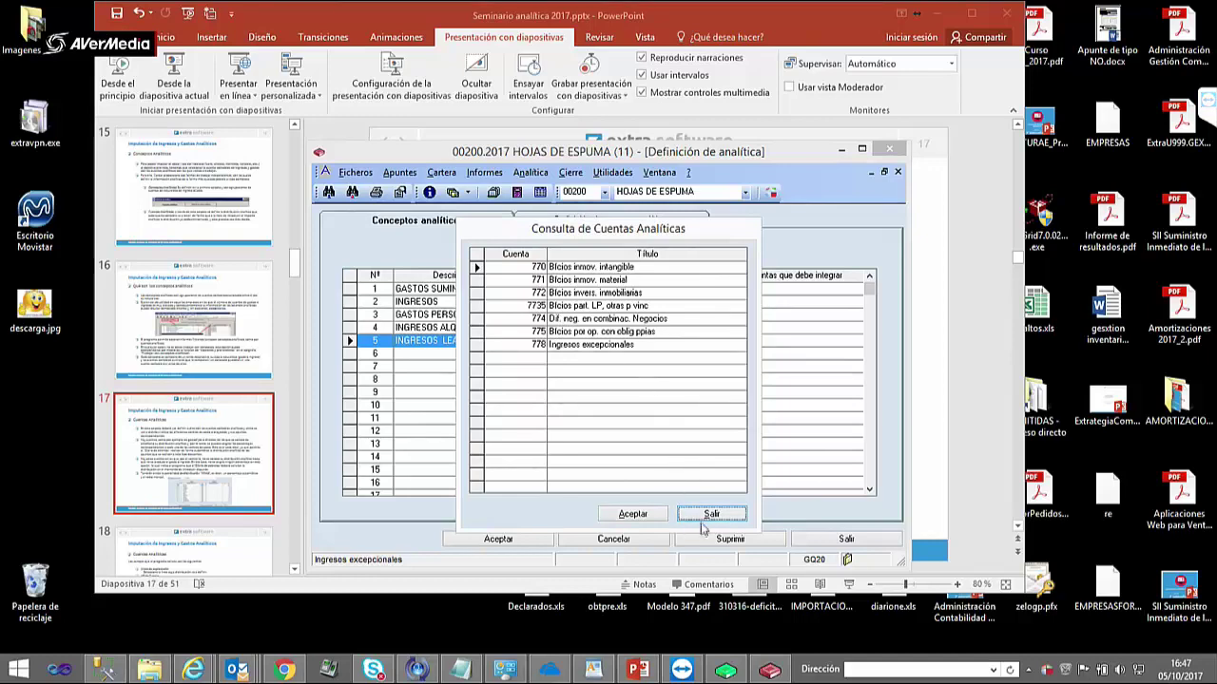
click(707, 518)
- Copy the second account number integrated in concept 4, INGRESOS ALQUILERES
click(568, 327)
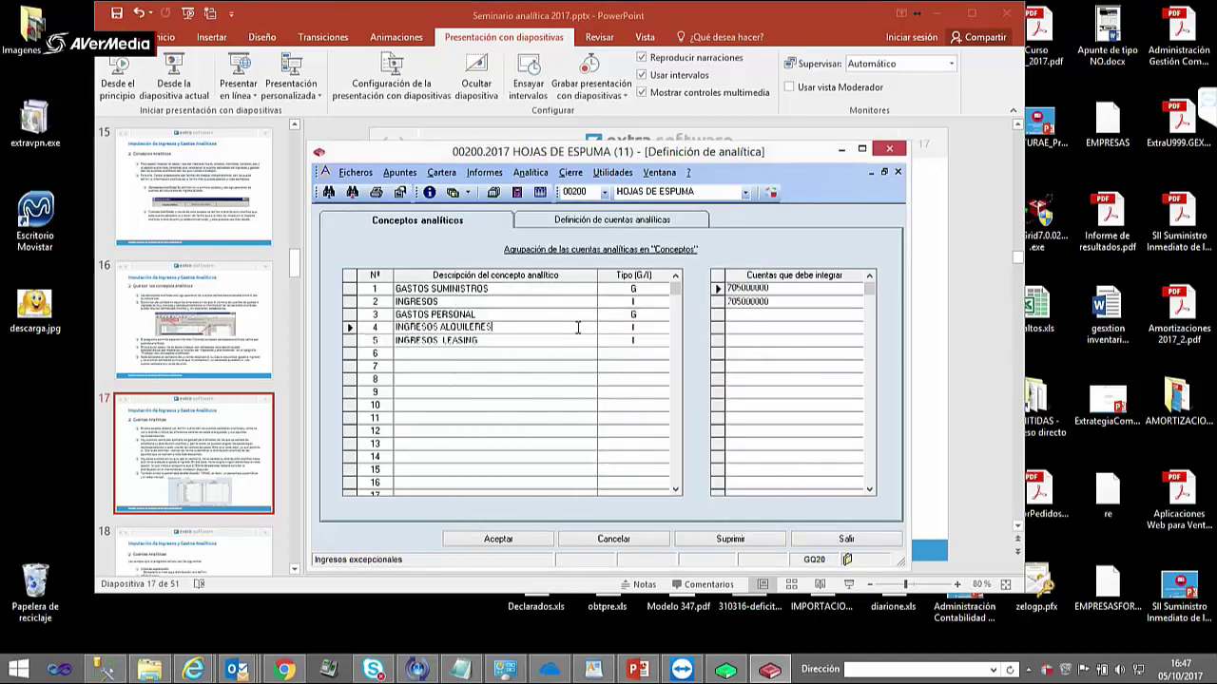
click(770, 300)
right_click(766, 302)
click(815, 373)
drag(782, 302, 728, 298)
right_click(745, 300)
click(784, 368)
- In Definición de cuentas analíticas, look up the analytic accounts starting with 70 for line 1 and close the list
click(596, 222)
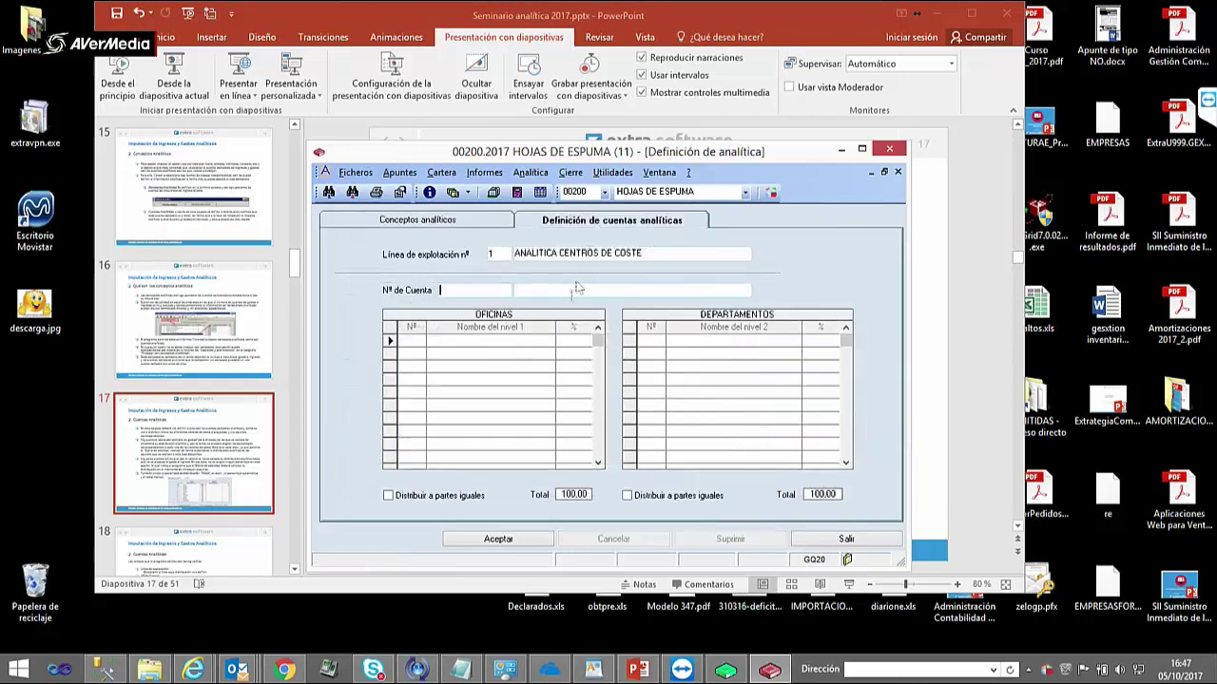
right_click(453, 288)
click(489, 411)
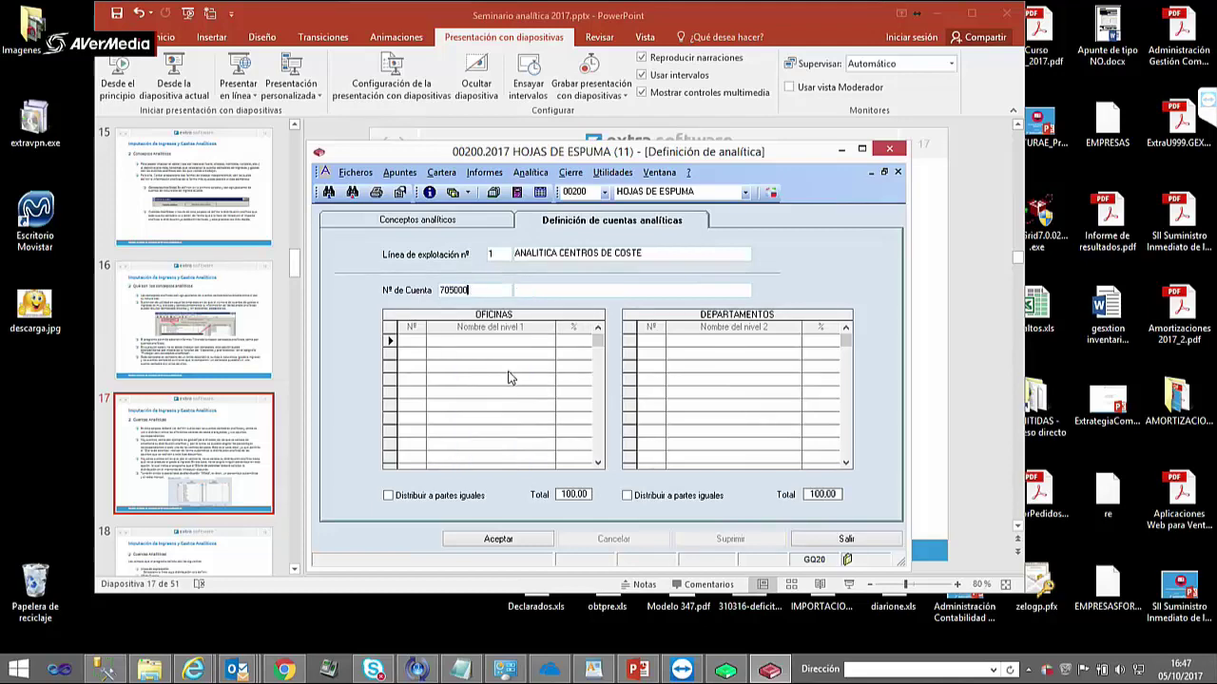
key(Return)
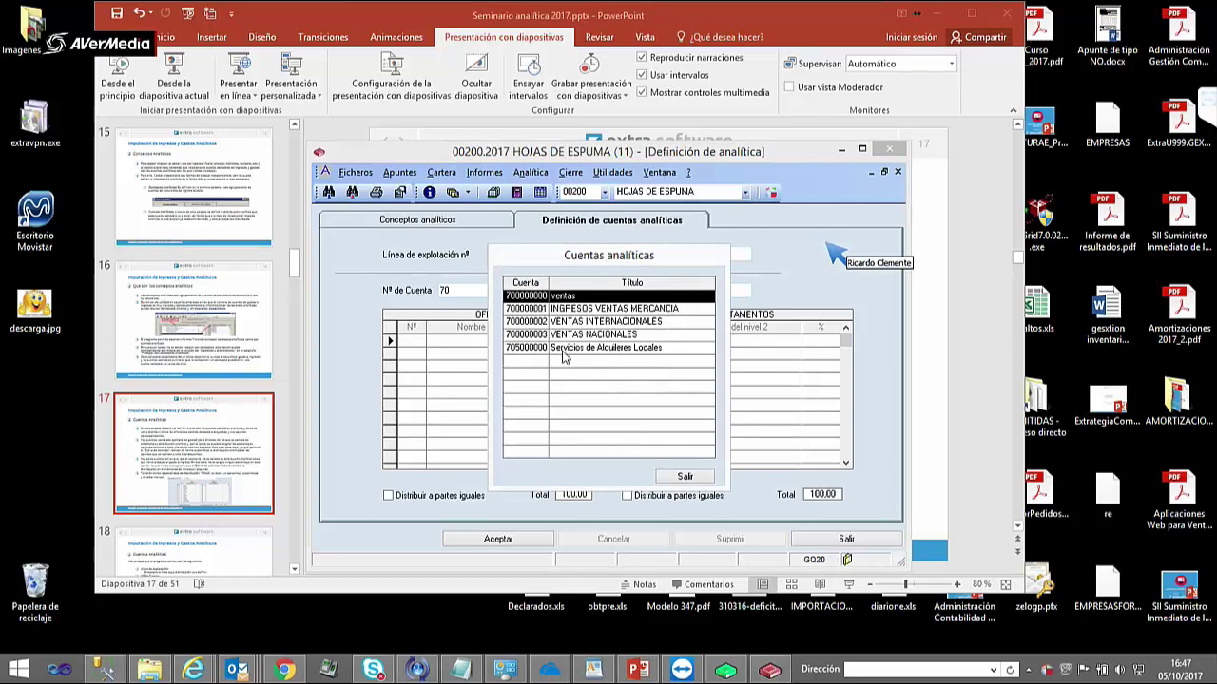
click(685, 477)
- In Conceptos analíticos, enter 705000008 as the second account integrated in concept 4, INGRESOS ALQUILERES, and save the definition
click(447, 219)
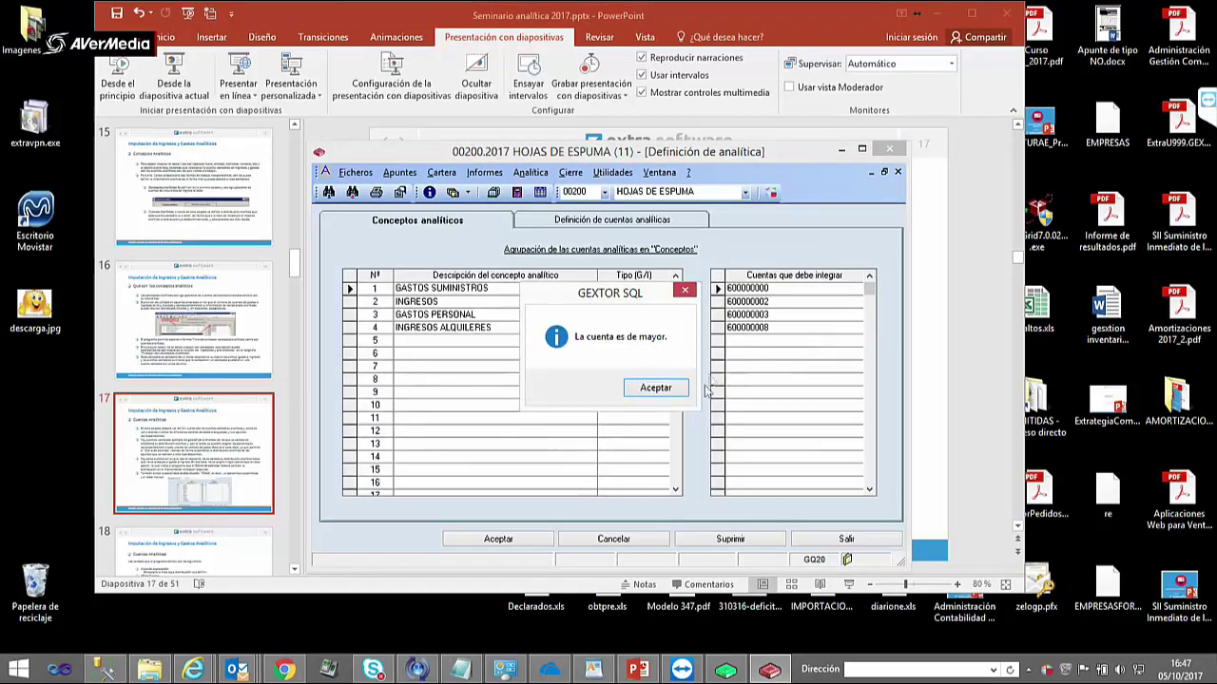
click(653, 387)
click(349, 327)
click(352, 314)
click(351, 327)
click(749, 302)
text(705000005)
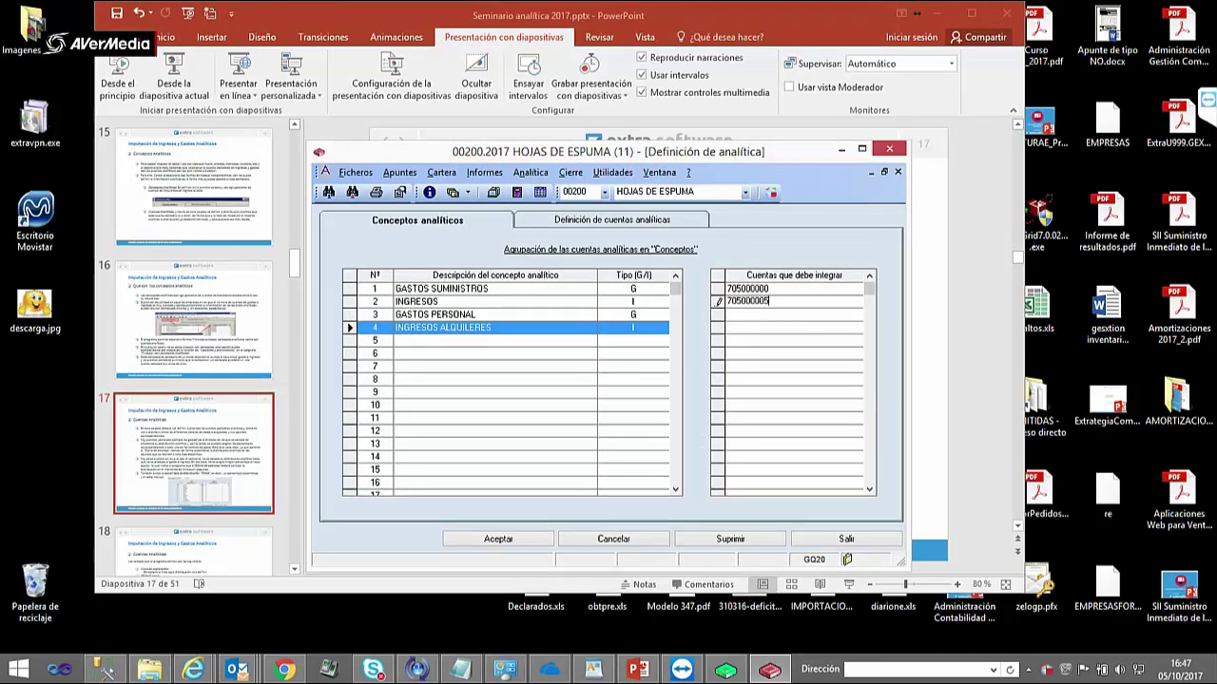
key(Return)
click(522, 539)
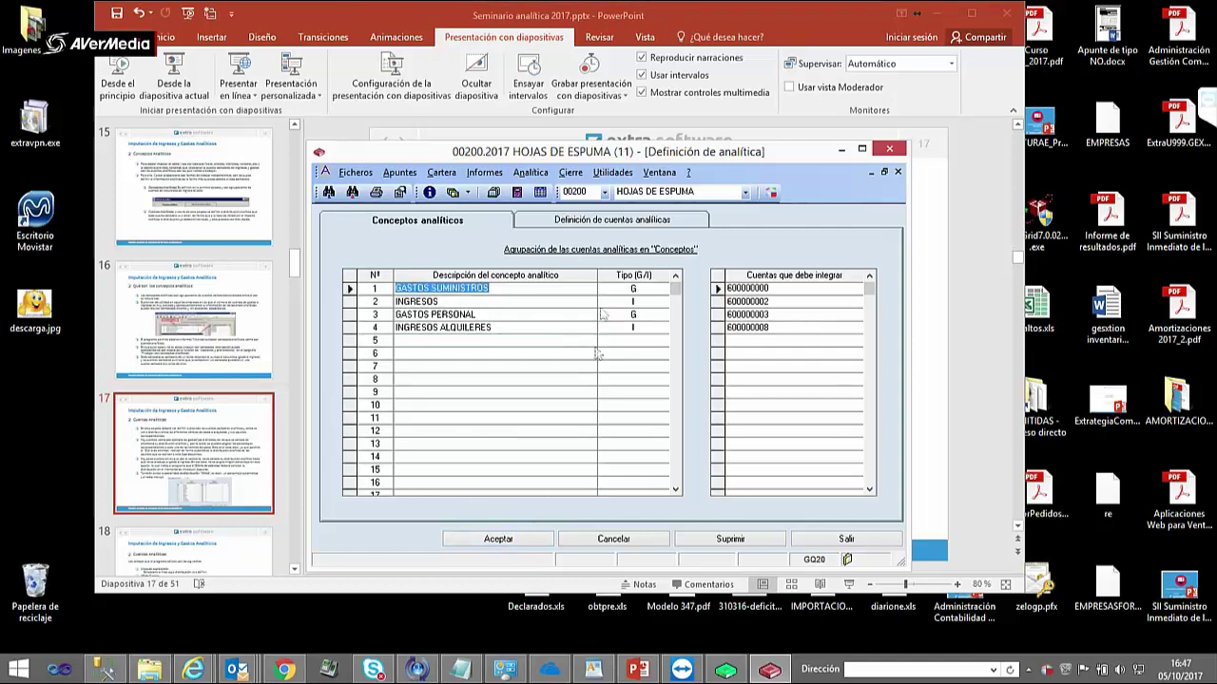
- Load account 705000008, INgresos Alquileres, for line 1 in Definición de cuentas analíticas
click(607, 222)
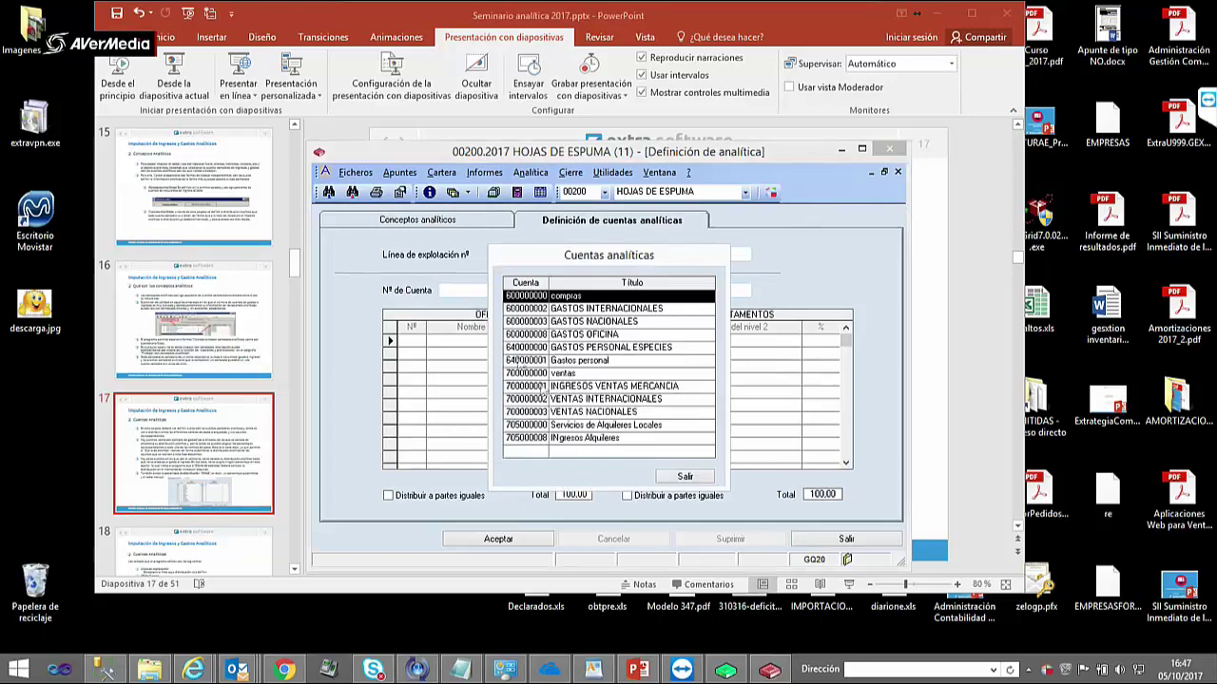
click(573, 438)
double_click(573, 440)
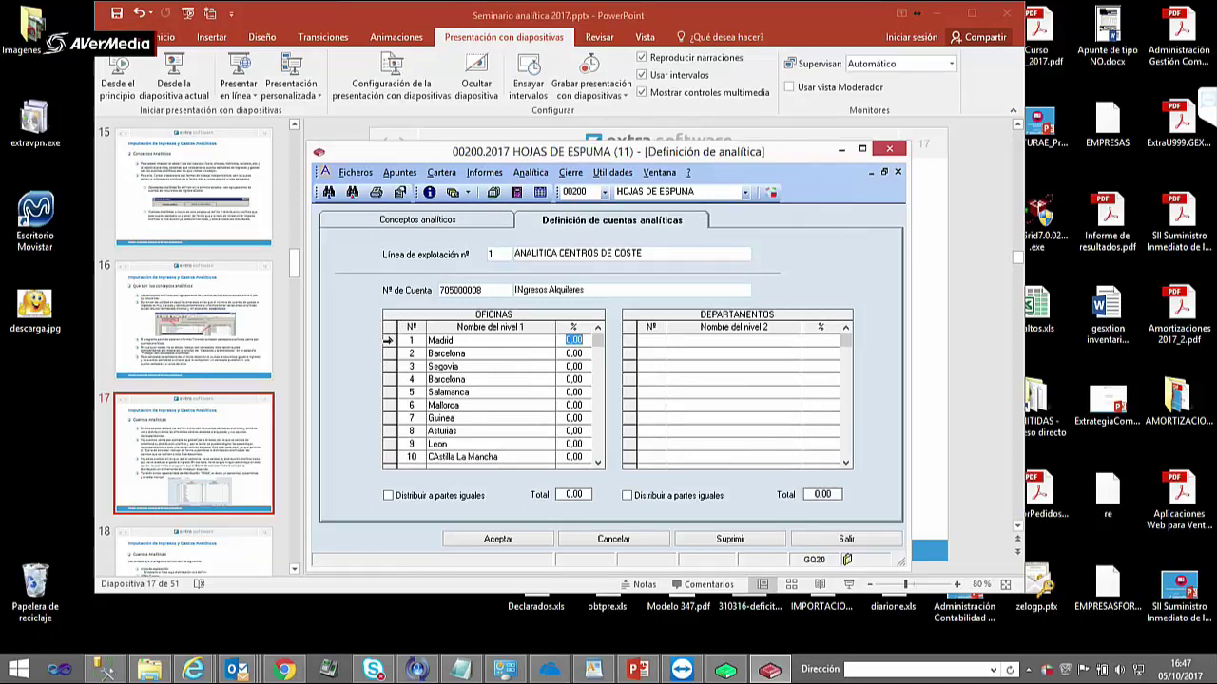
- Try a 50% share for the Tecnico department under the Madrid office and reset it to 0
click(389, 340)
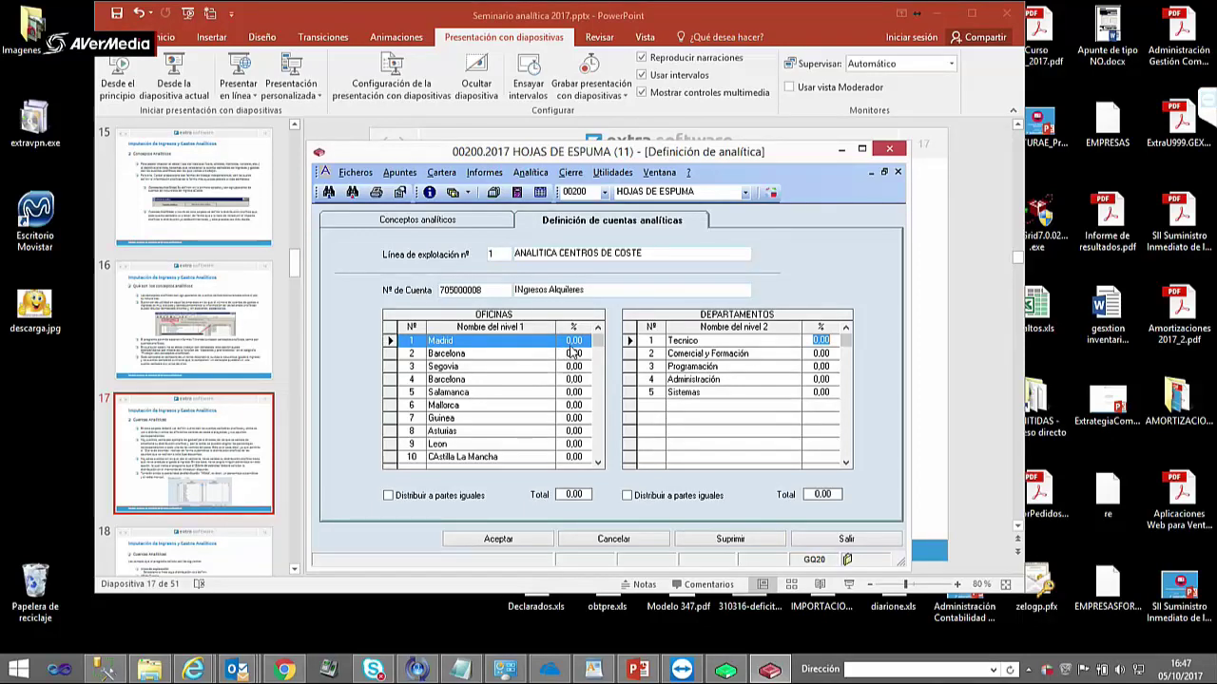
text(100)
text(50)
key(Return)
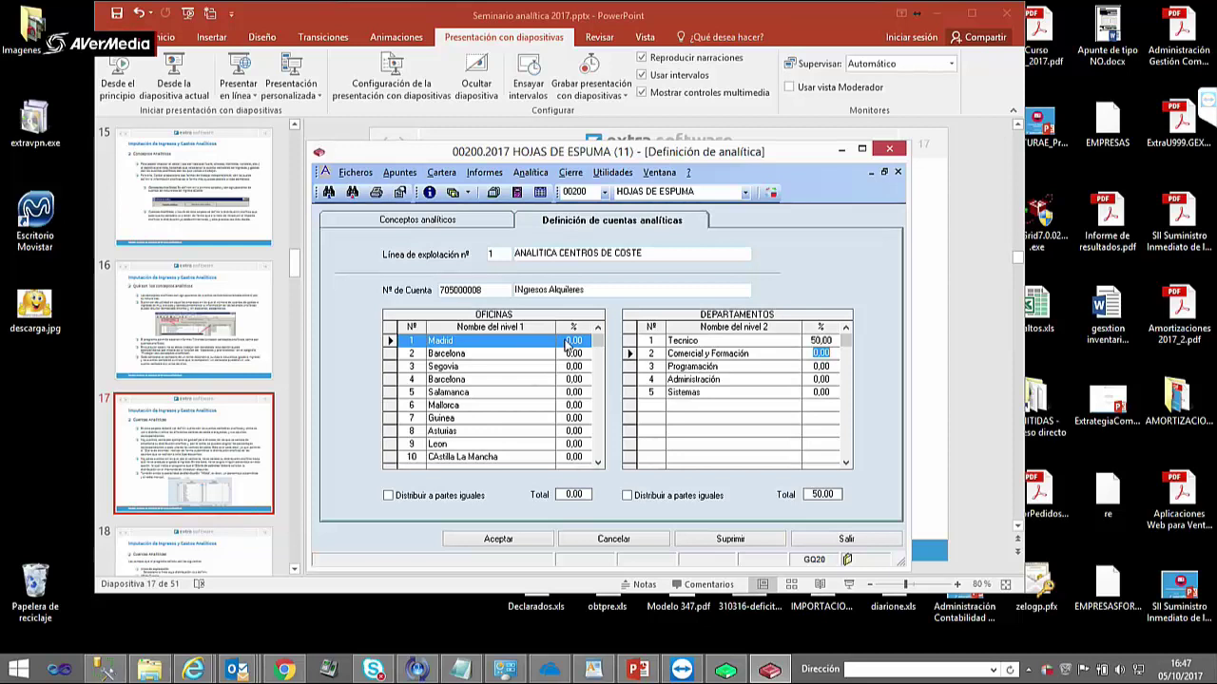
click(823, 342)
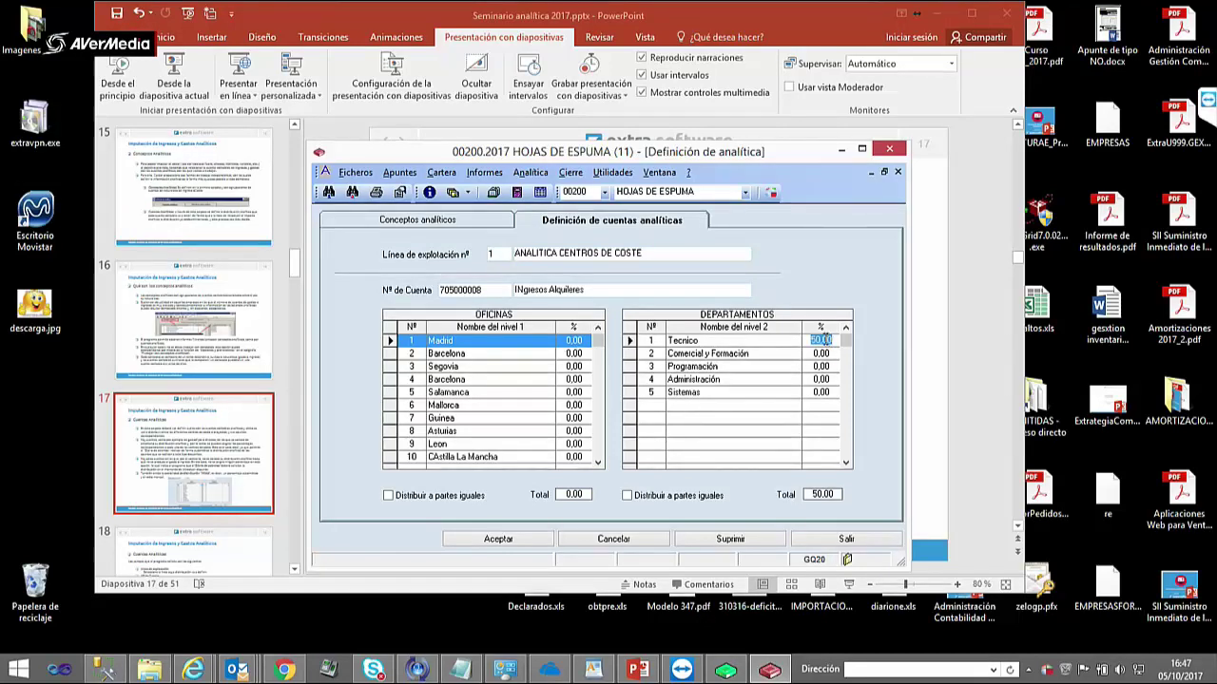
text(5)
click(835, 352)
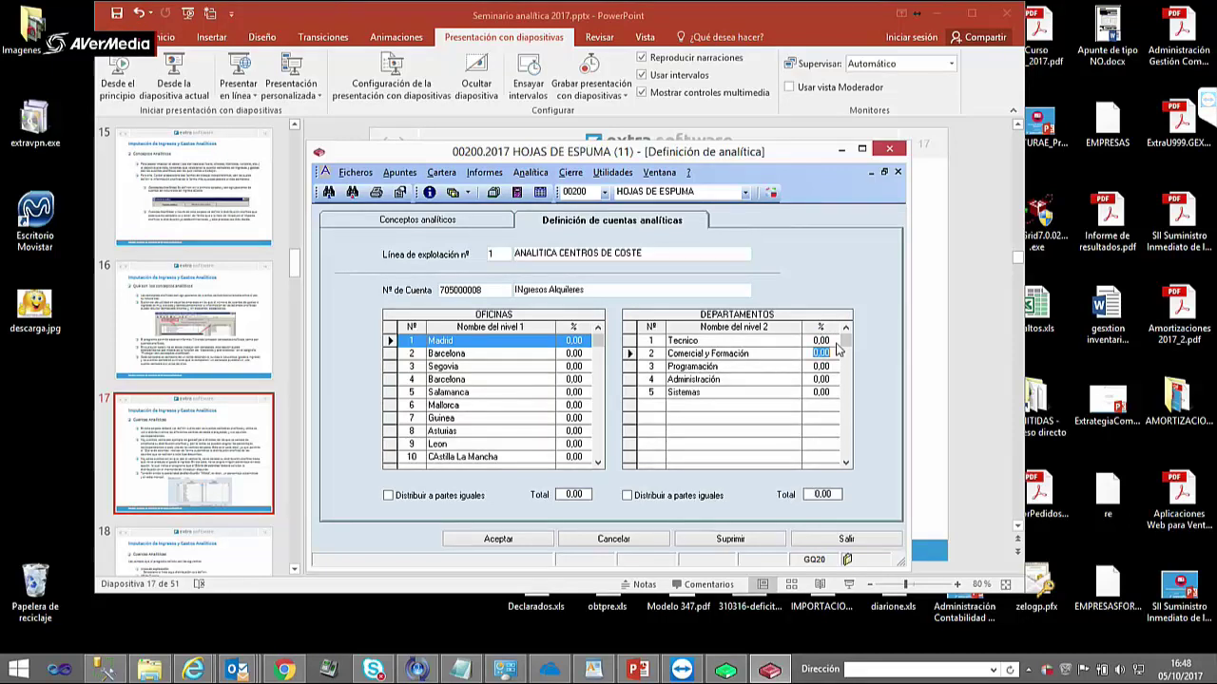
- Set the Madrid office's percentage to 100 for the INgresos Alquileres account
click(575, 341)
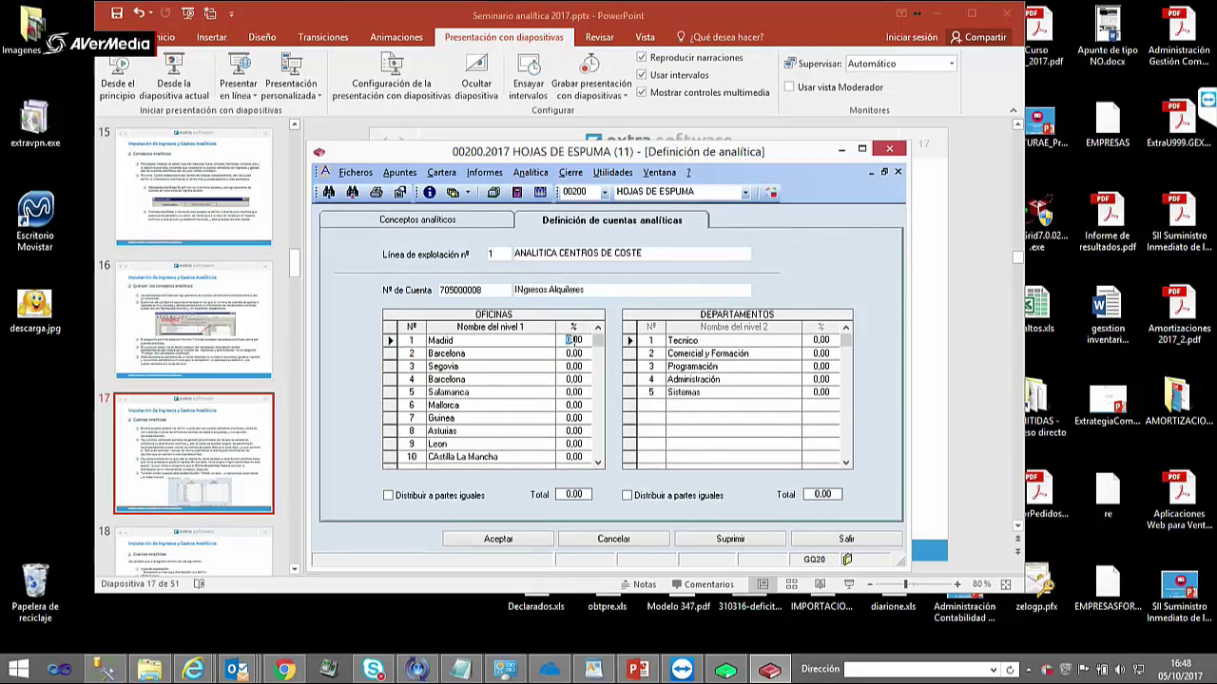
text(100)
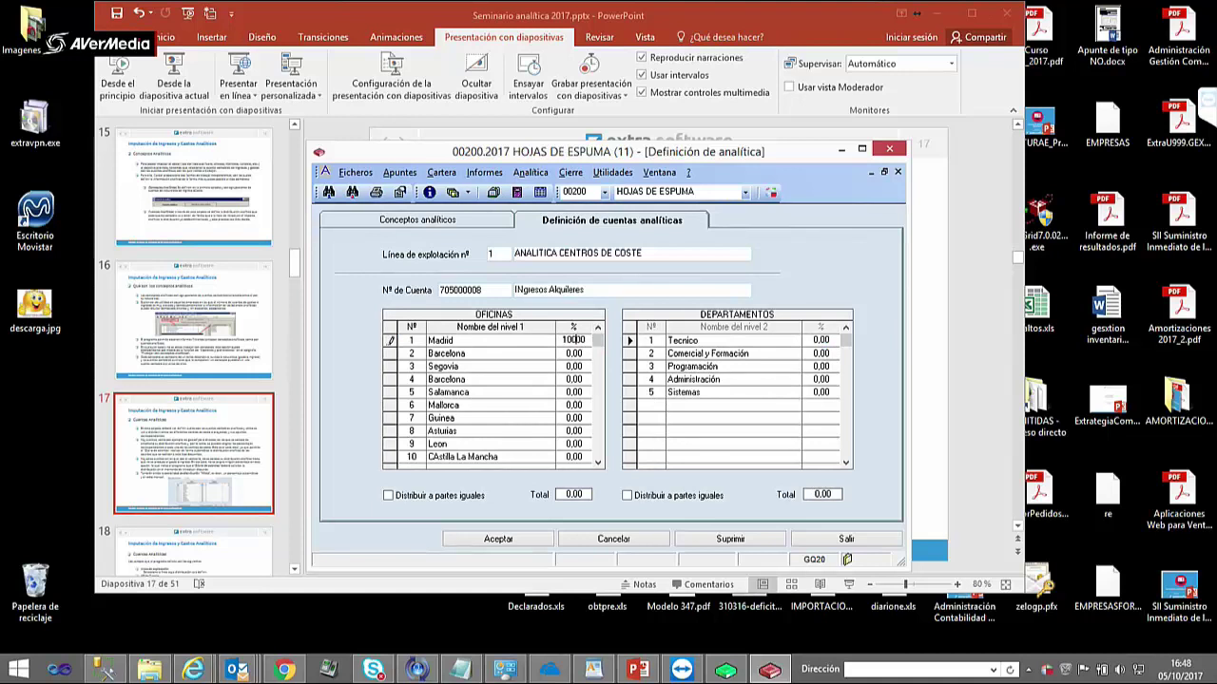
click(574, 353)
- Set the Administración department's percentage to 70 under the Madrid office
click(389, 340)
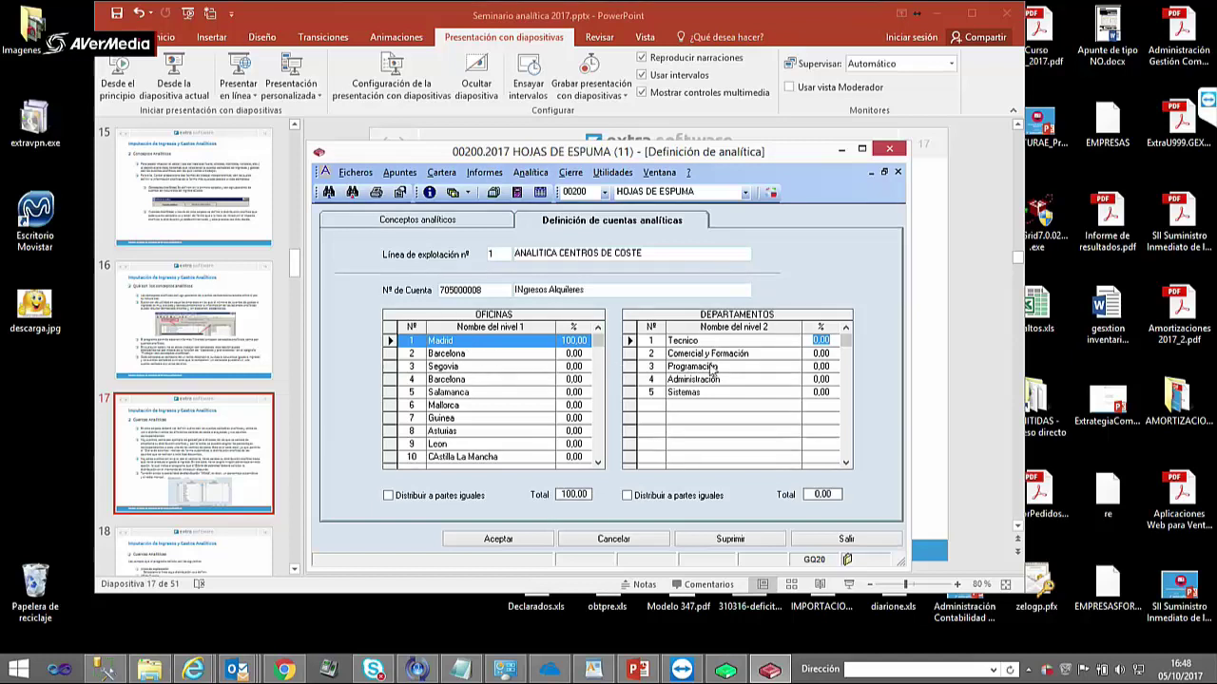
key(Down)
key(Down)
key(Down)
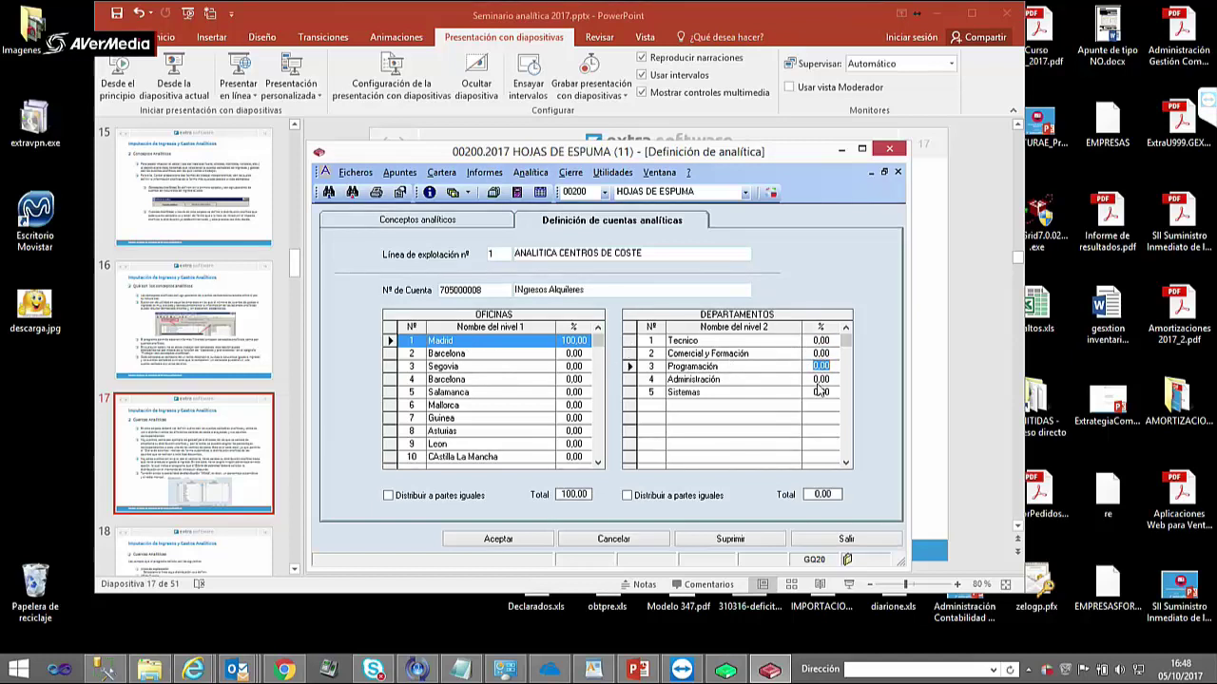
drag(821, 379, 805, 393)
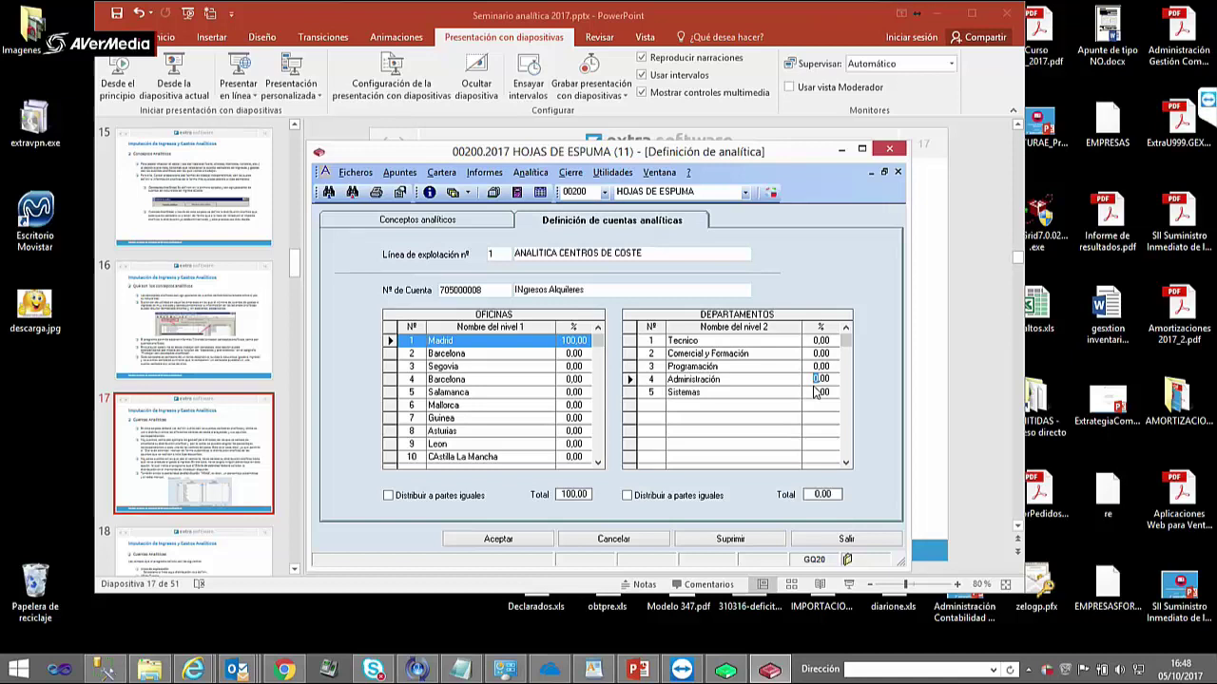
text(70)
key(Return)
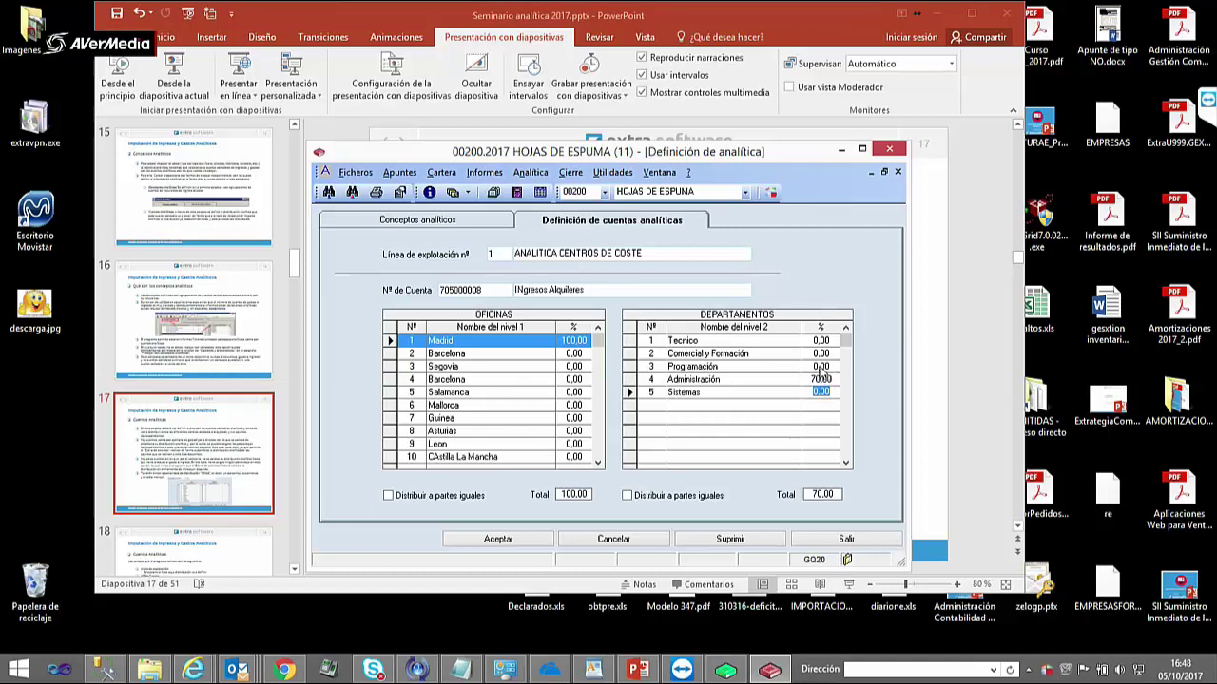
- Reset the Administración department's percentage under Madrid to 0
click(822, 381)
click(813, 367)
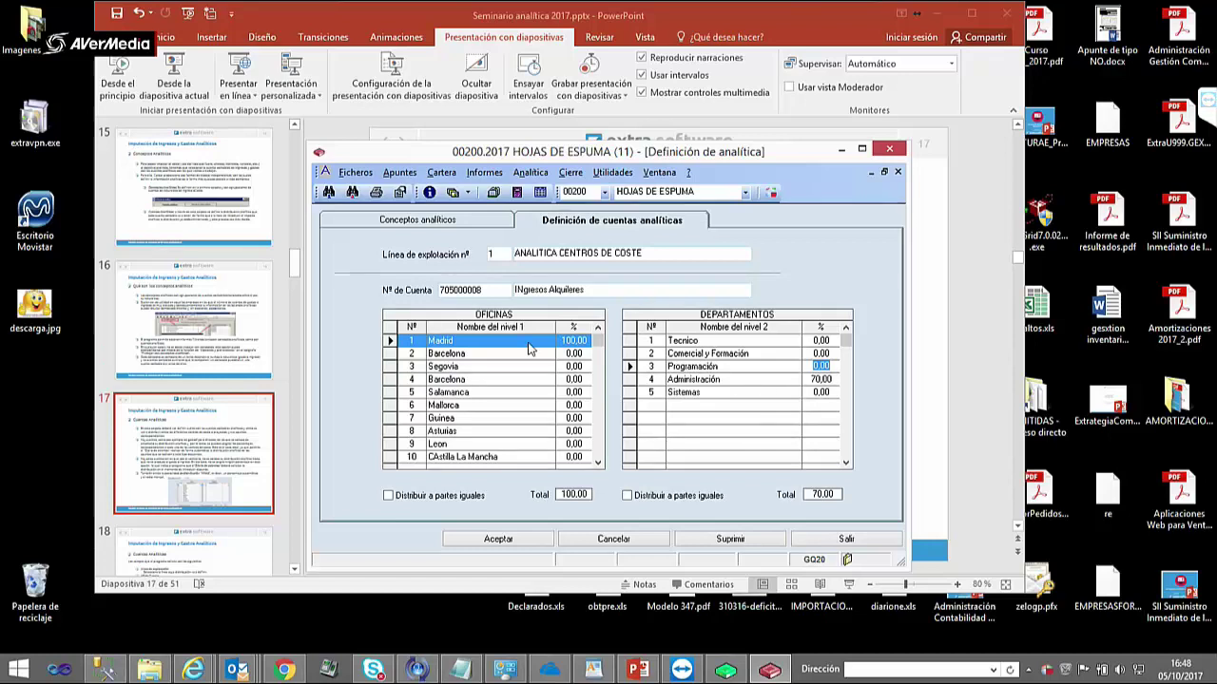
click(823, 380)
text(0)
key(Return)
key(Up)
key(Up)
key(Up)
key(Up)
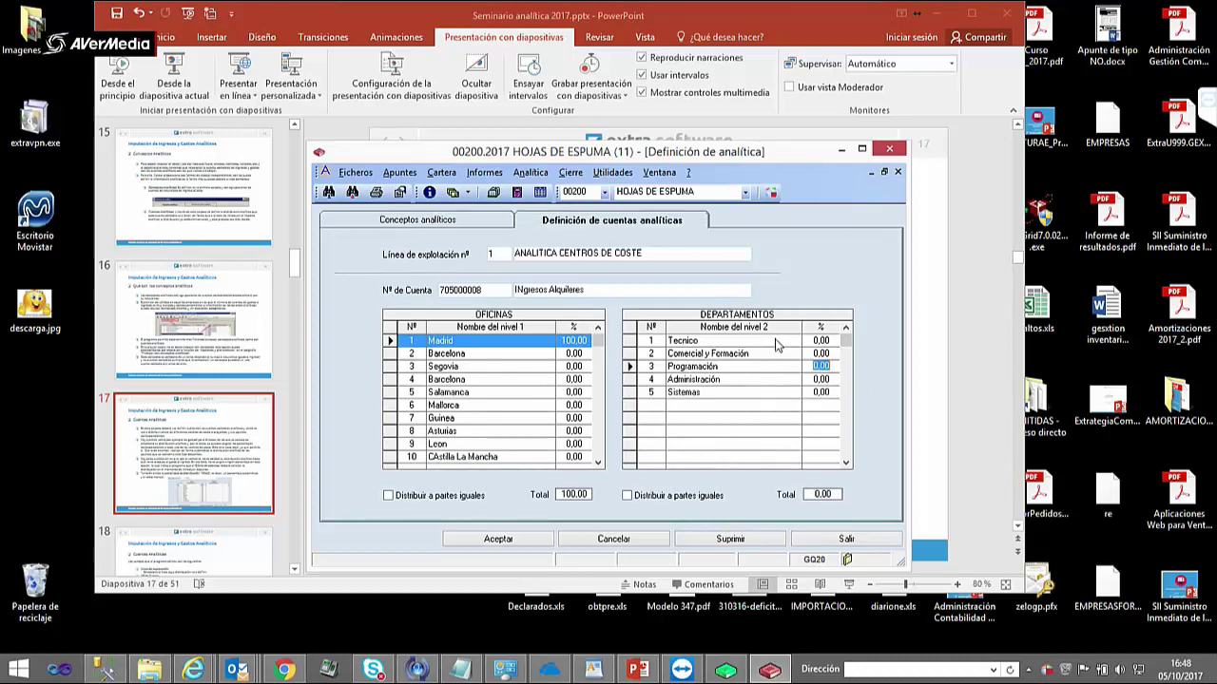
key(Down)
key(Down)
key(Down)
key(Down)
key(Up)
key(Up)
key(Up)
key(Up)
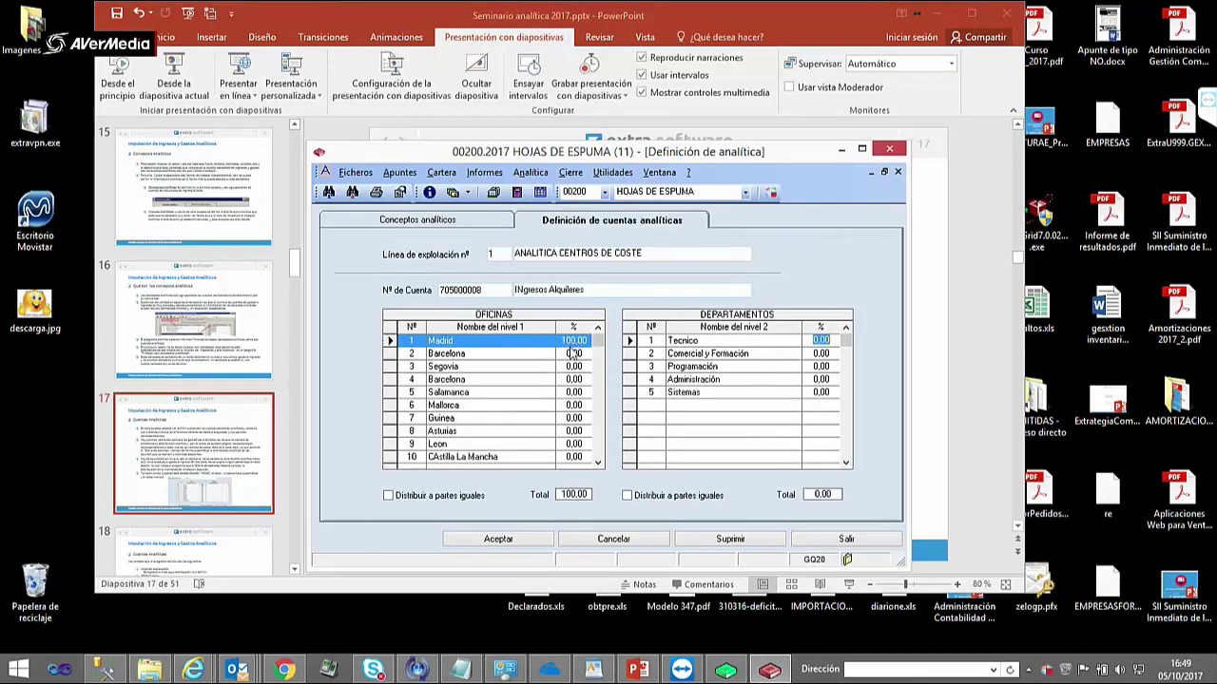
click(818, 379)
click(821, 354)
key(Down)
key(Down)
key(Down)
key(Down)
- Assign 100% to the Tecnico department under Madrid and reset it to 0
key(Up)
key(Up)
key(Up)
key(Up)
text(100)
key(Return)
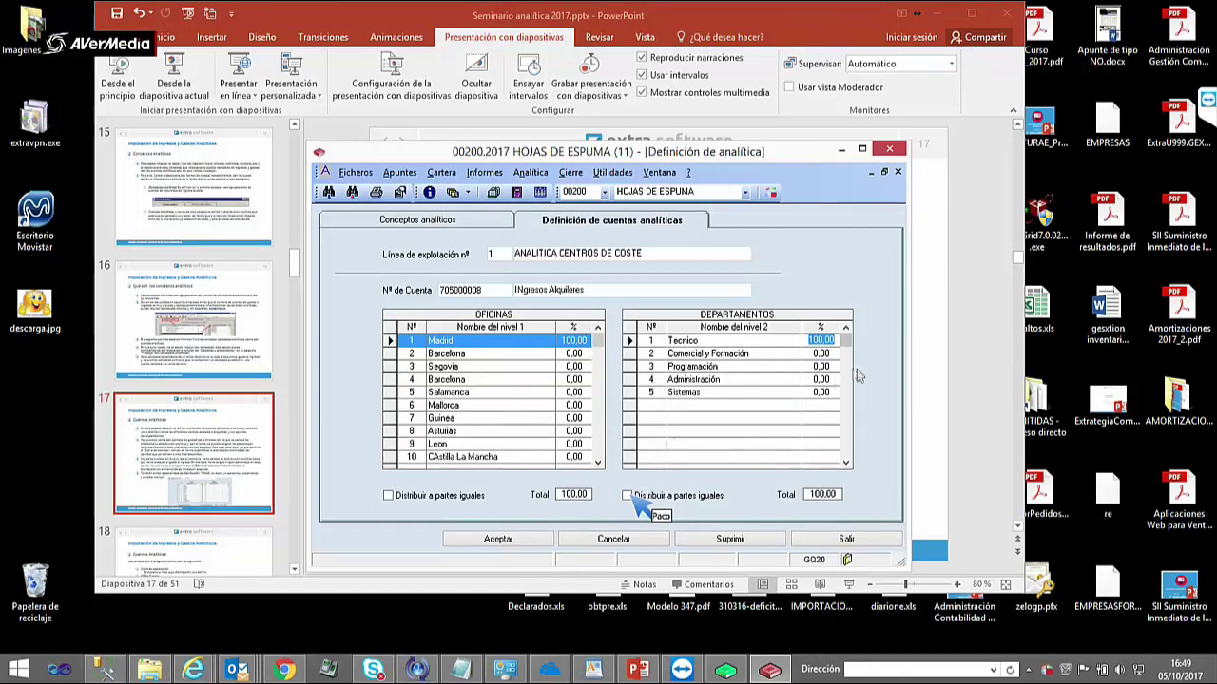
text(0)
key(Return)
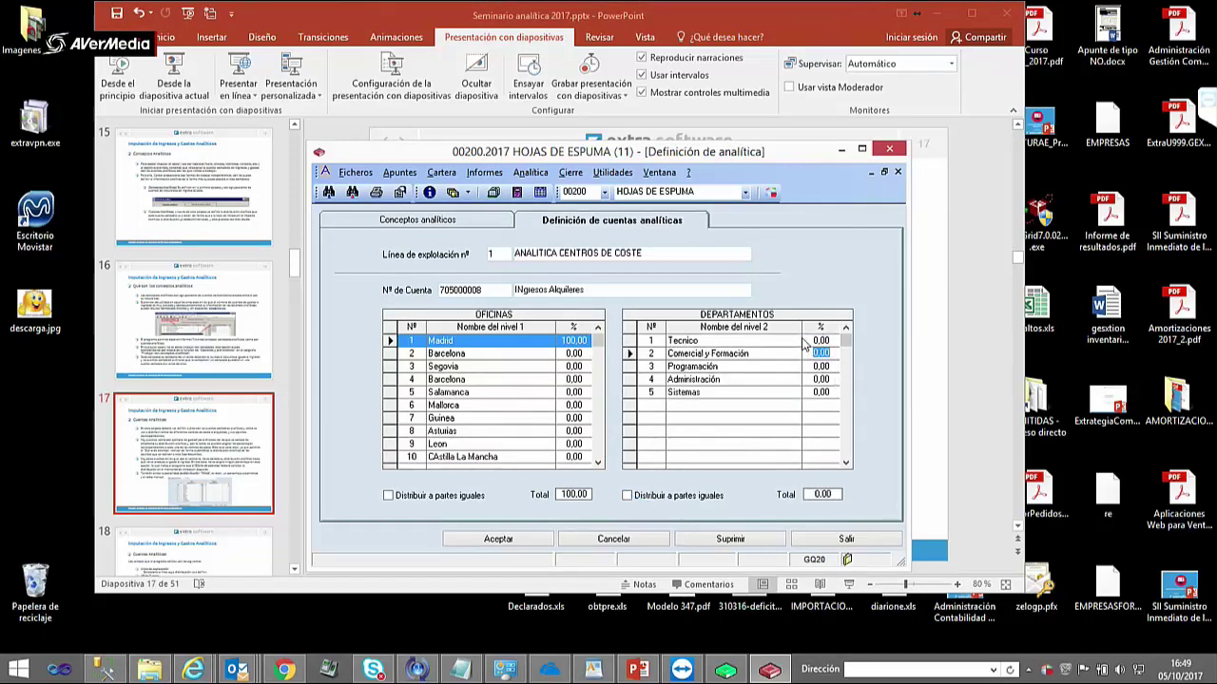
- Save the distribution of the INgresos Alquileres account
click(503, 540)
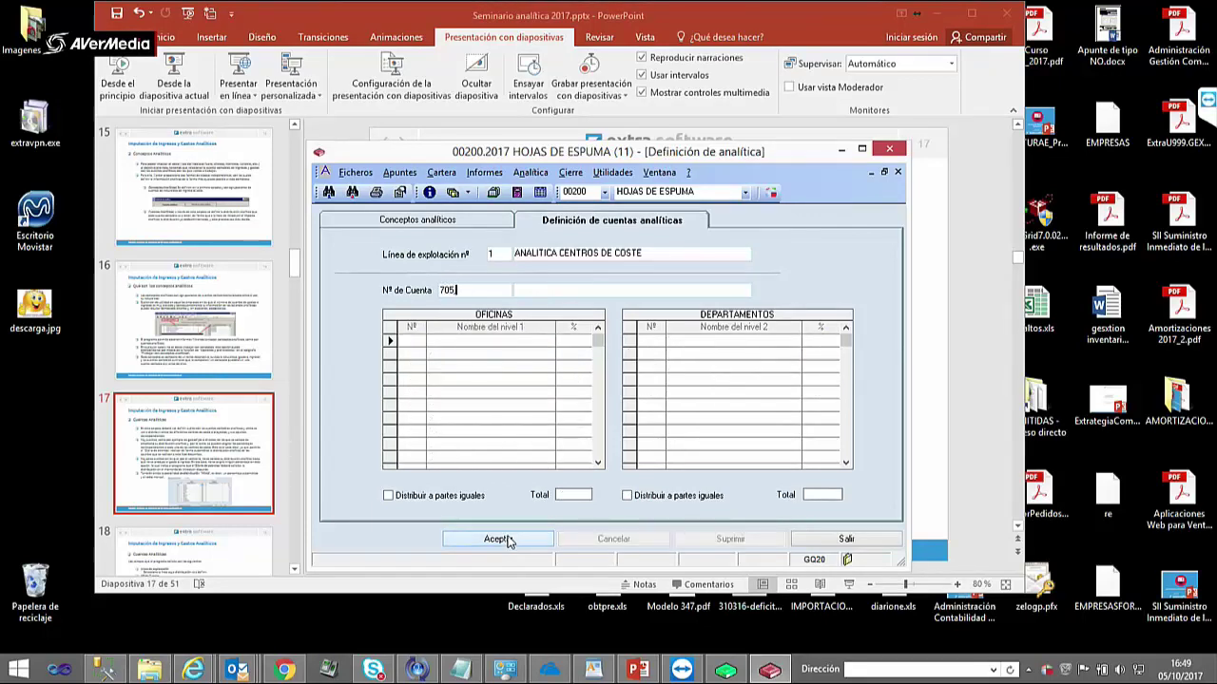
text(705)
click(508, 541)
click(651, 387)
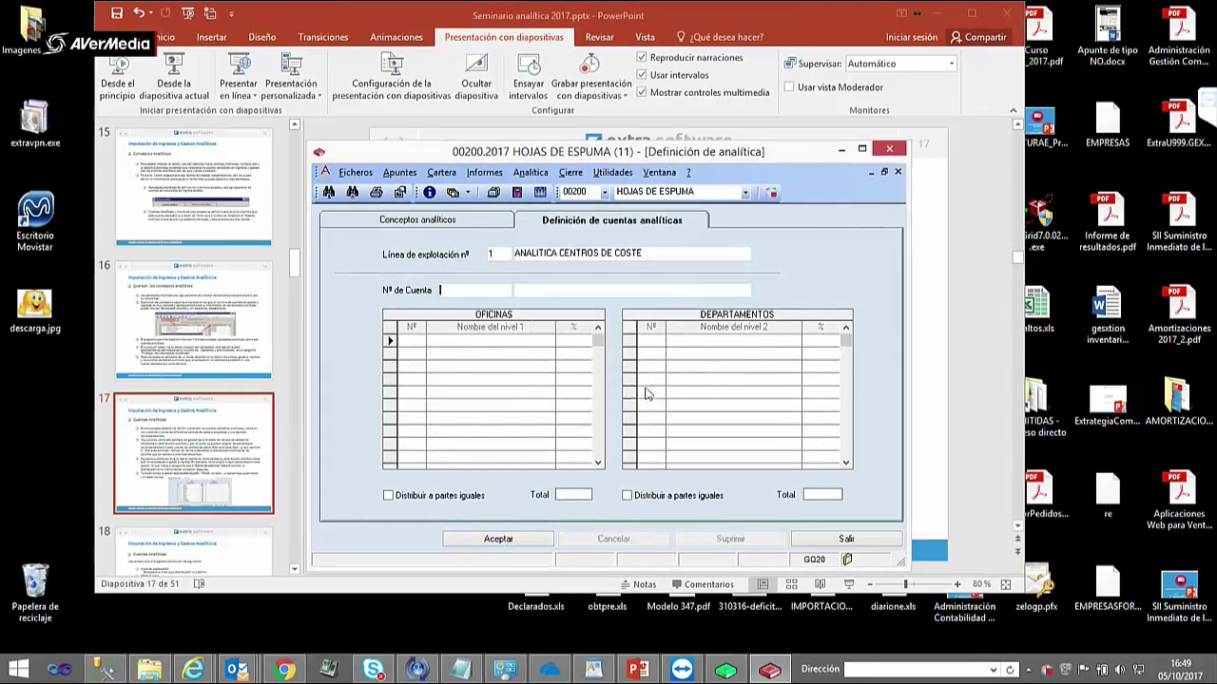
- Look through the full list of analytic accounts and close it without choosing an account
text(705)
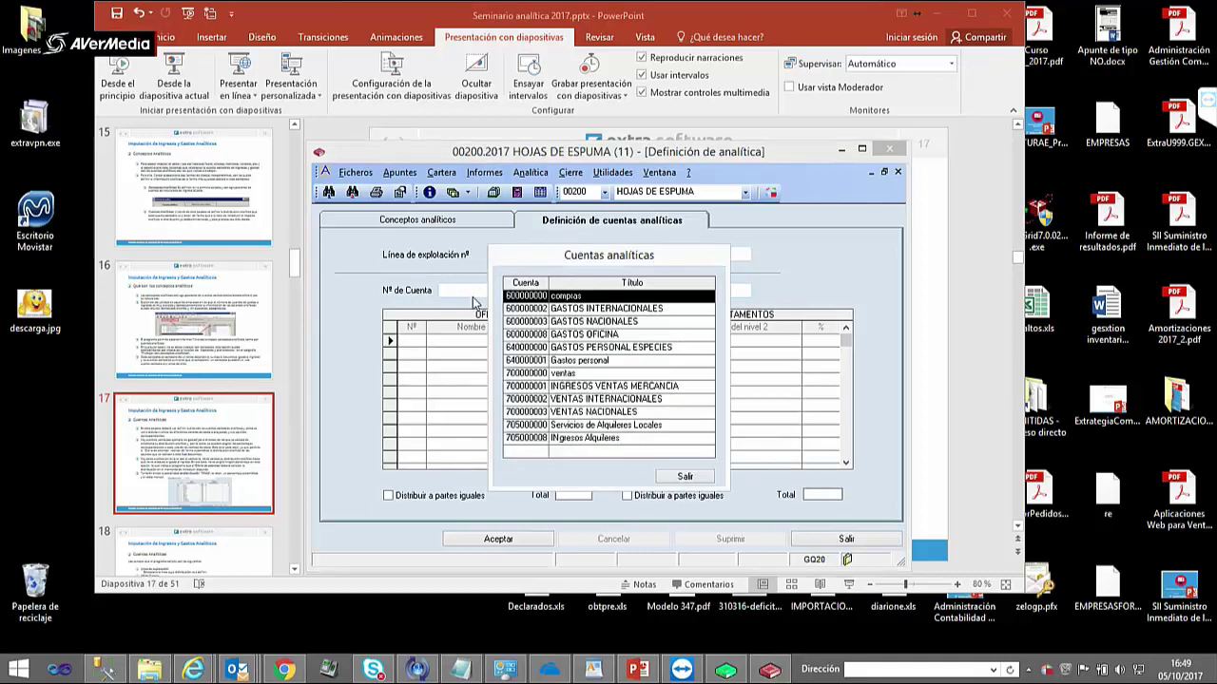
click(614, 439)
click(612, 401)
click(593, 335)
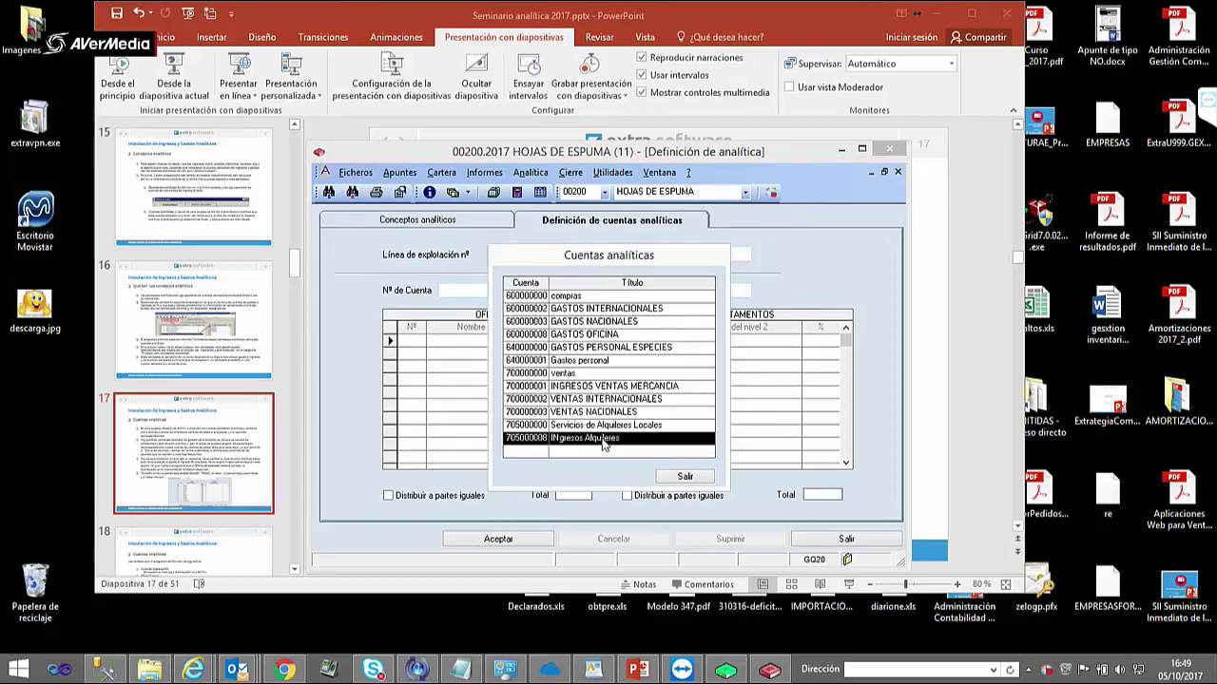
click(684, 476)
- Check the analytic concepts and their accounts, and return to the analytic account definition
click(429, 221)
click(573, 222)
click(453, 220)
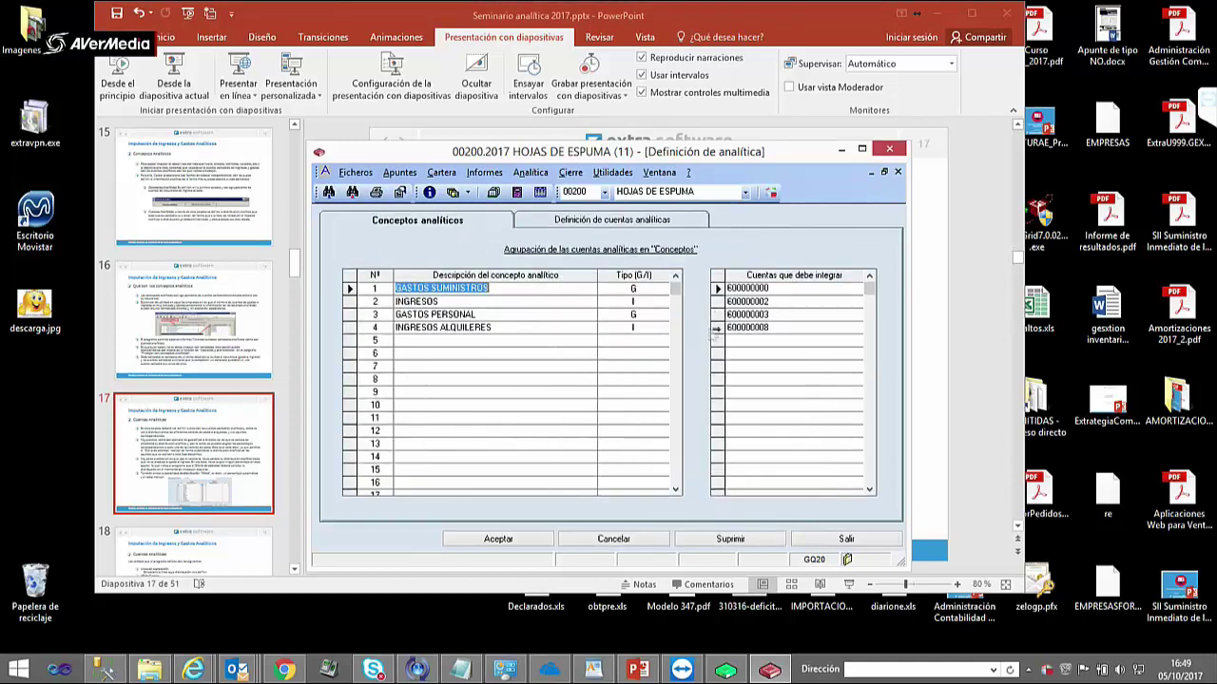
click(584, 220)
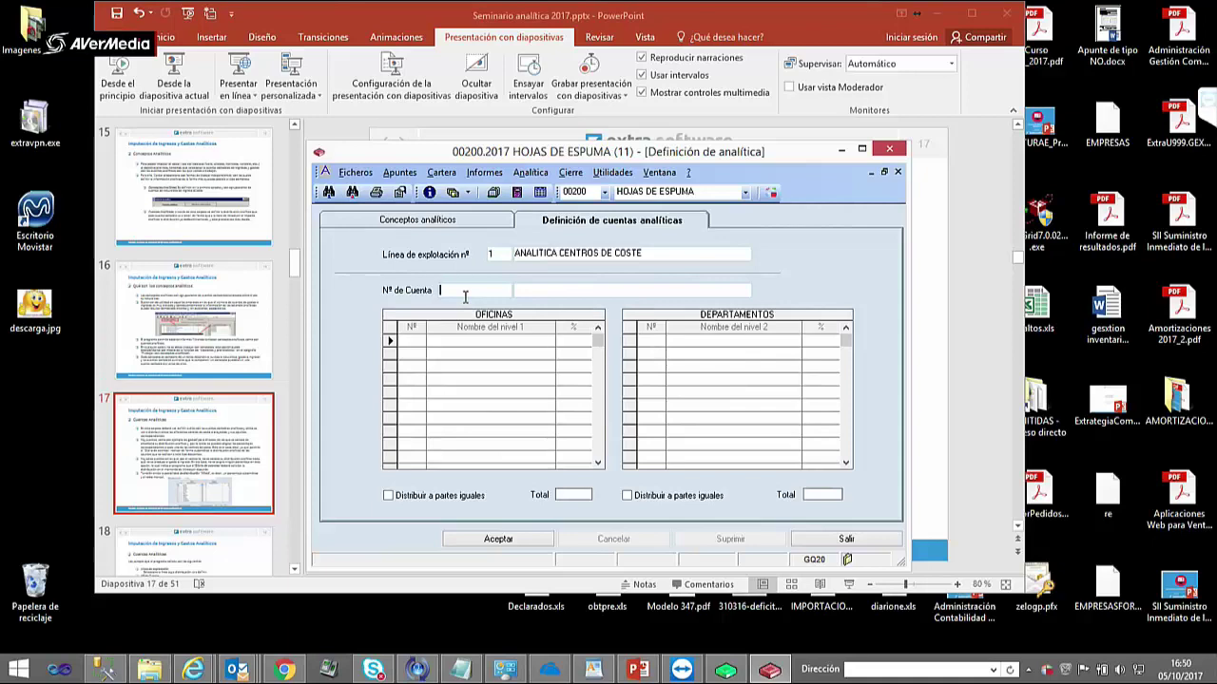
- Consult the distributed analytic accounts and load GASTOS NACIONALES to view its distribution by office
double_click(465, 296)
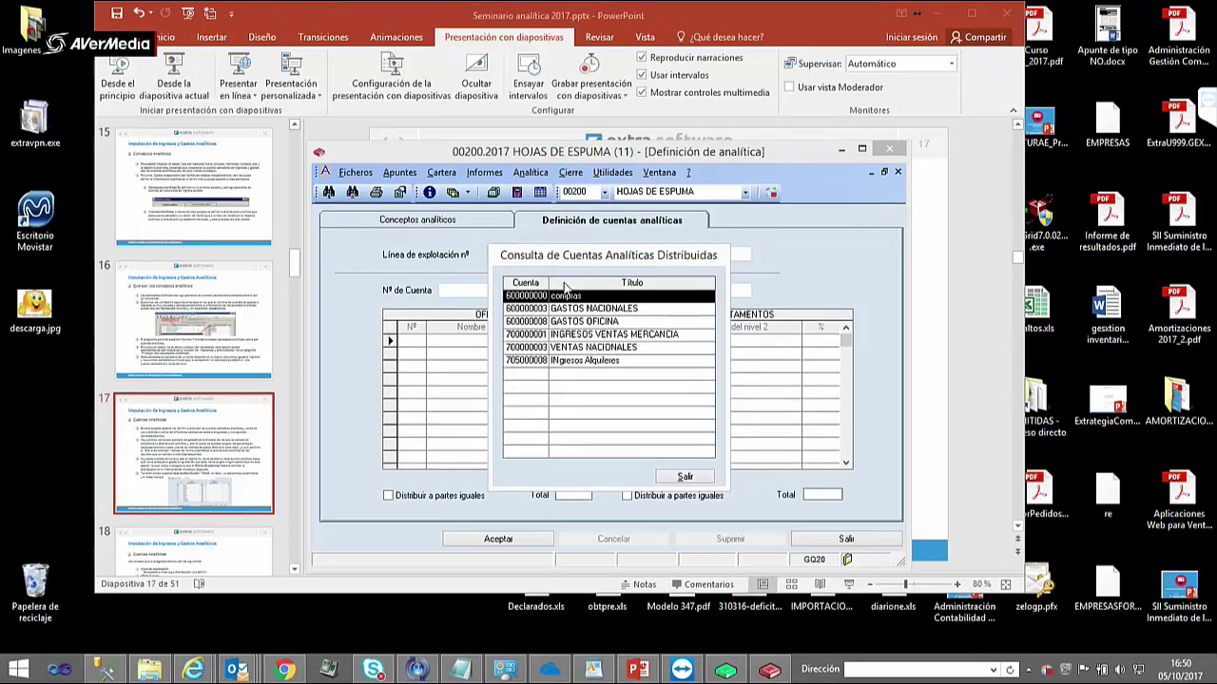
click(686, 477)
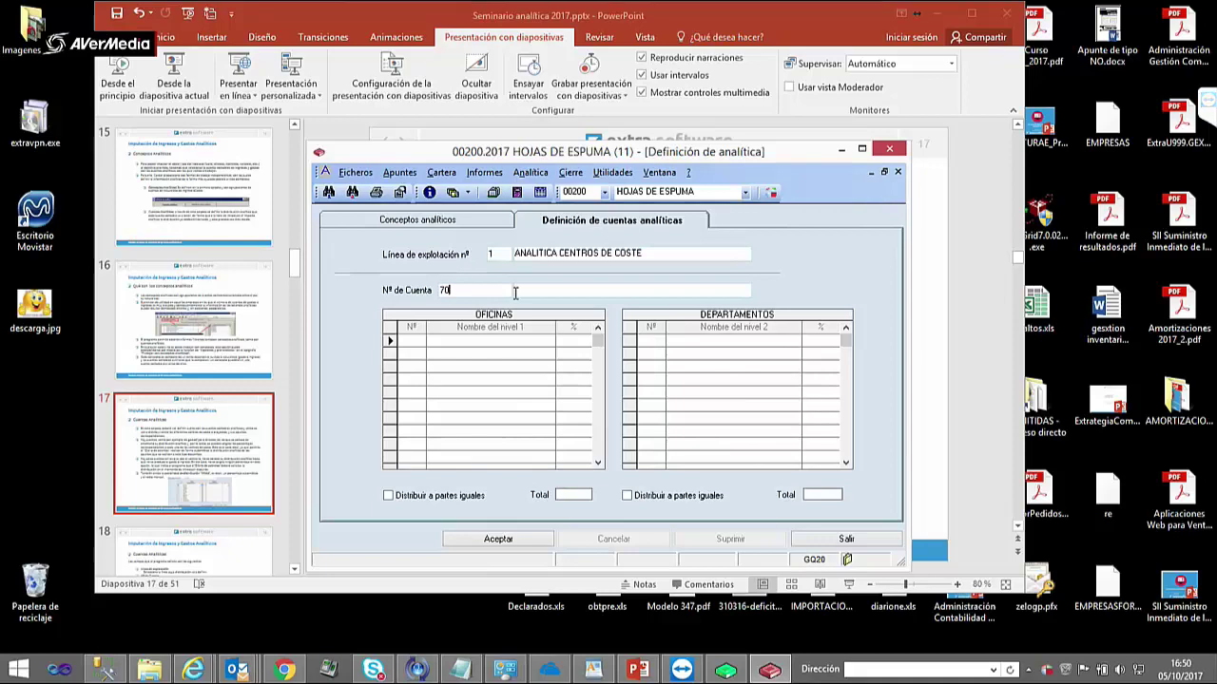
key(Return)
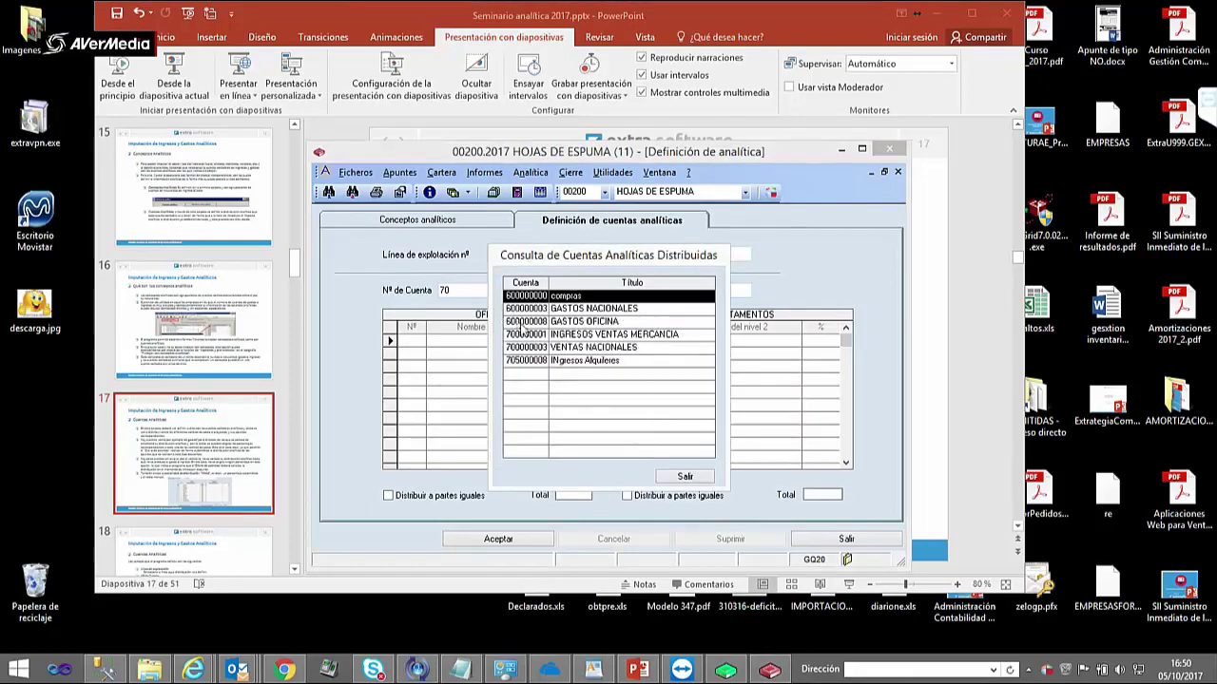
click(556, 336)
click(570, 360)
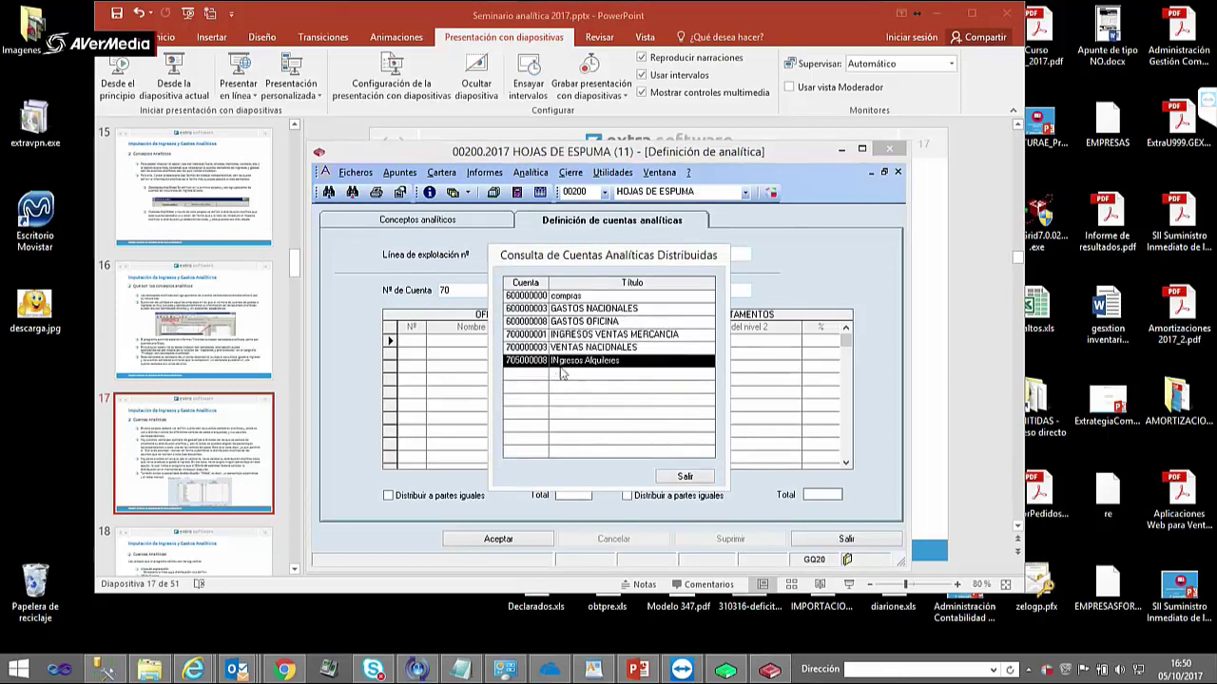
click(584, 334)
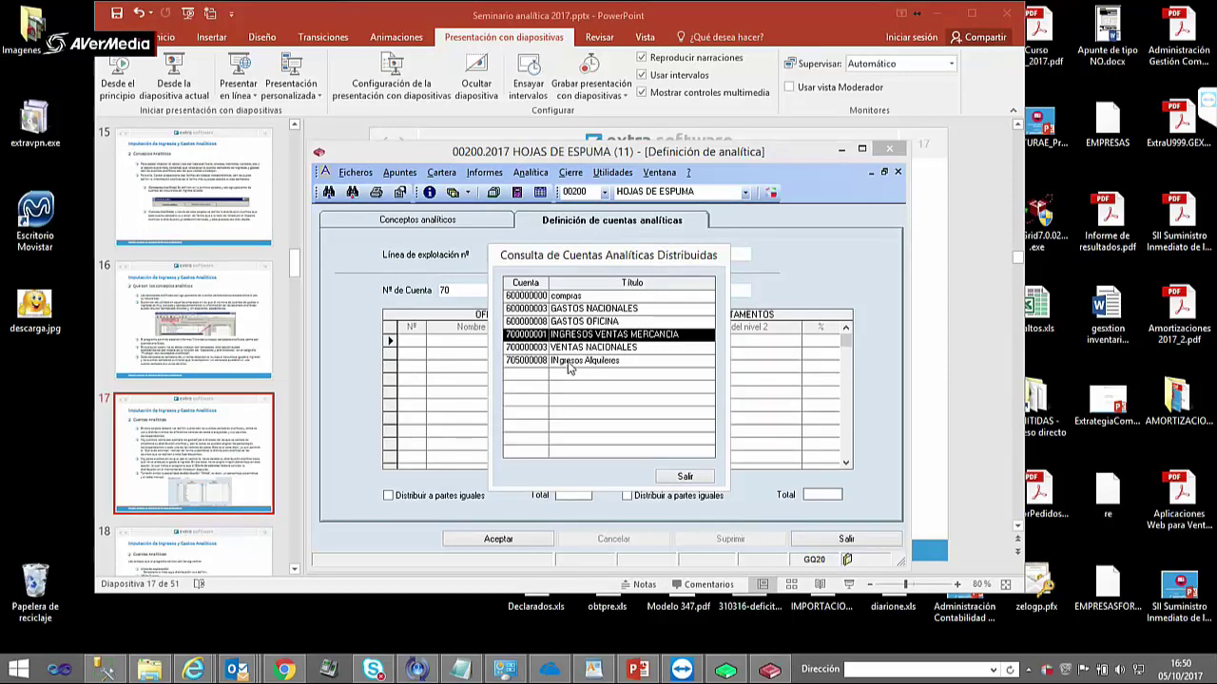
double_click(586, 309)
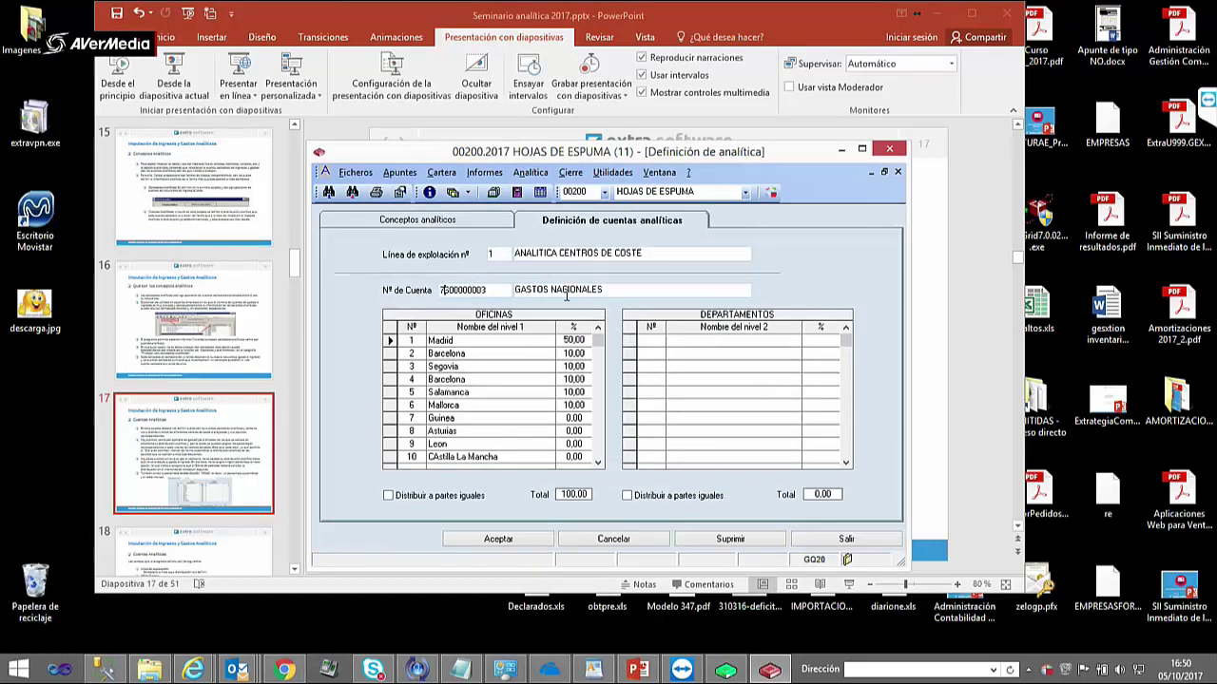
key(BackSpace)
key(BackSpace)
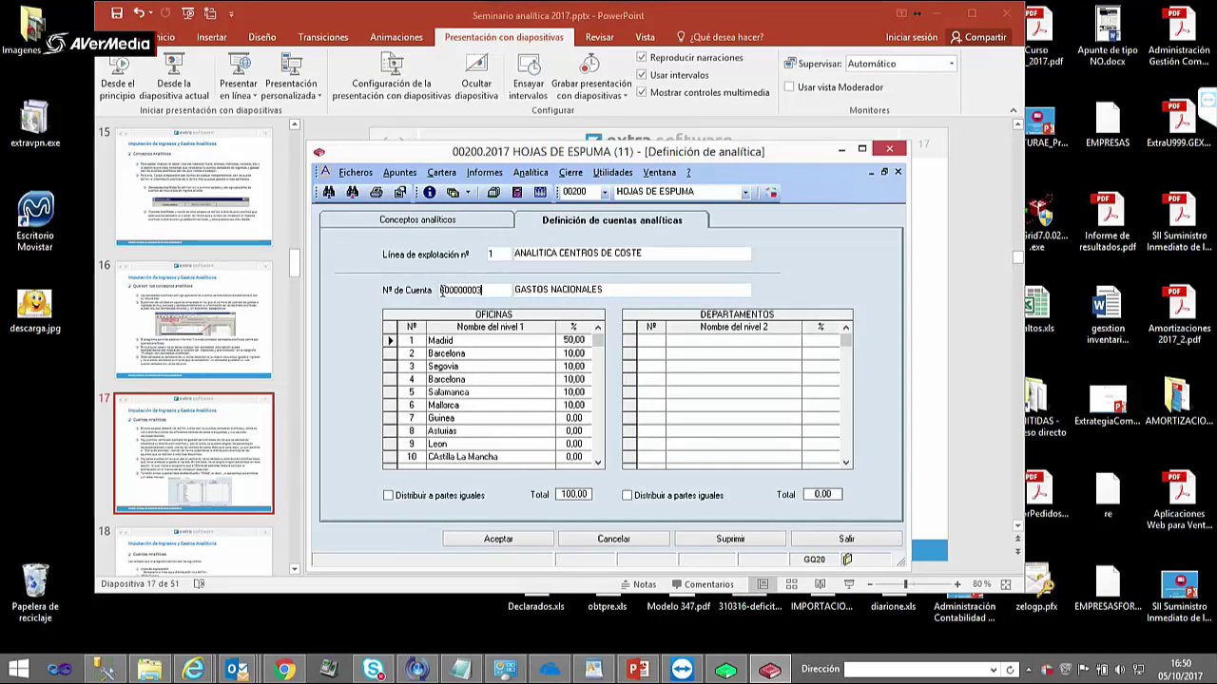
- Examine the accounts grouped under the INGRESOS, GASTOS PERSONAL and INGRESOS ALQUILERES concepts, and return to the account definition
click(464, 225)
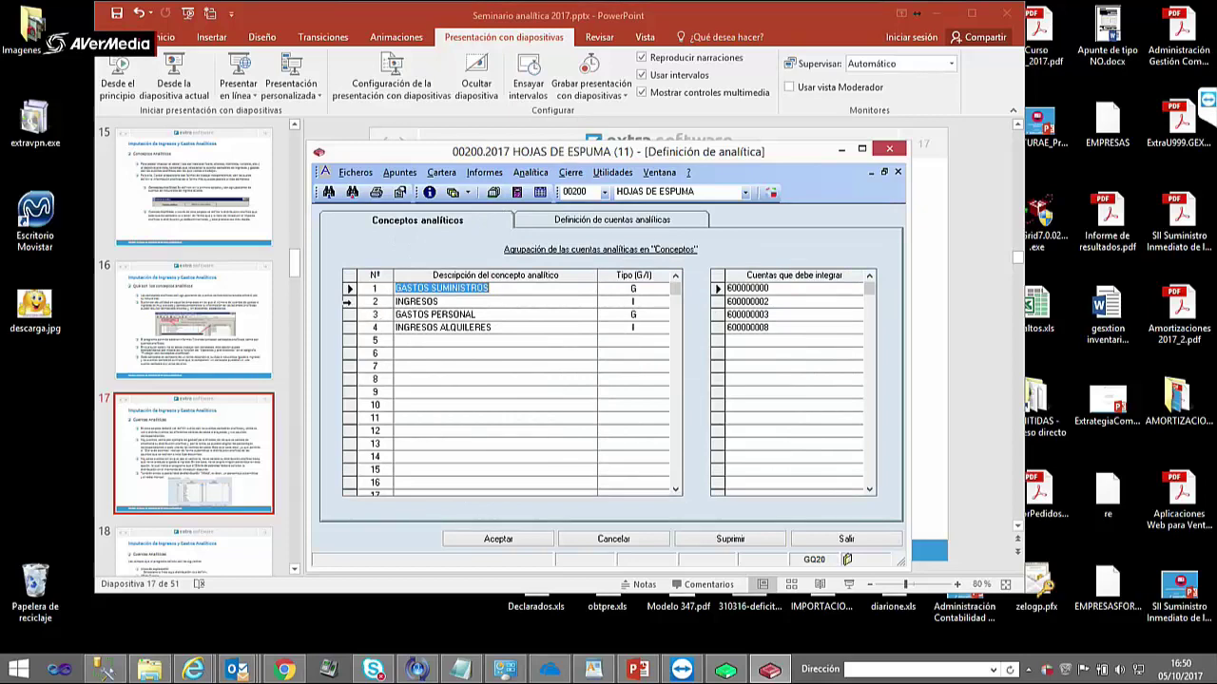
click(349, 302)
click(352, 314)
click(351, 327)
click(616, 221)
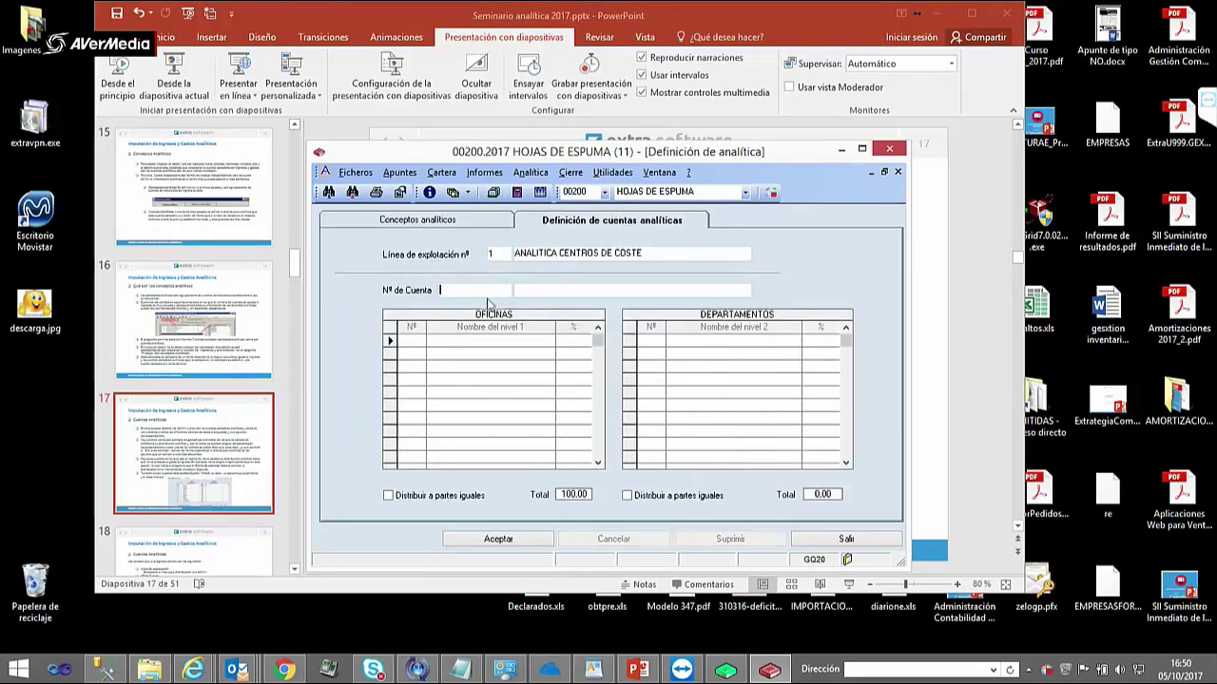
click(440, 221)
click(576, 220)
- Switch to PowerPoint and show slide 17 on Cuentas Analíticas
click(221, 404)
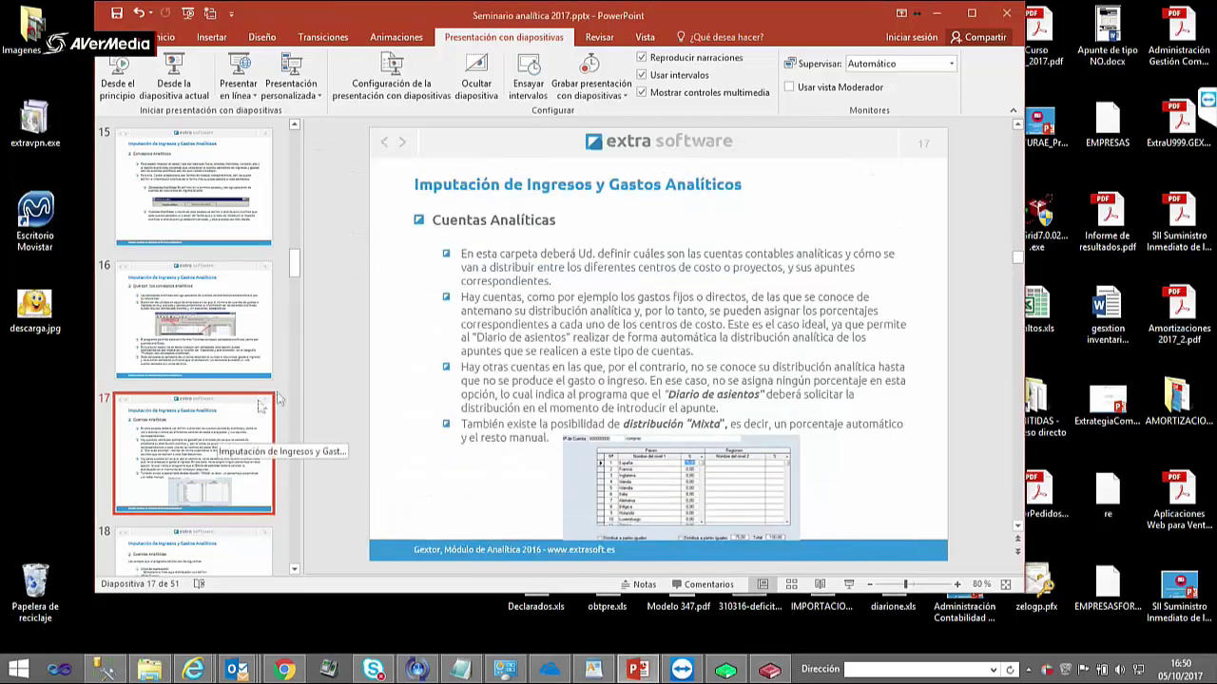
click(222, 340)
click(249, 428)
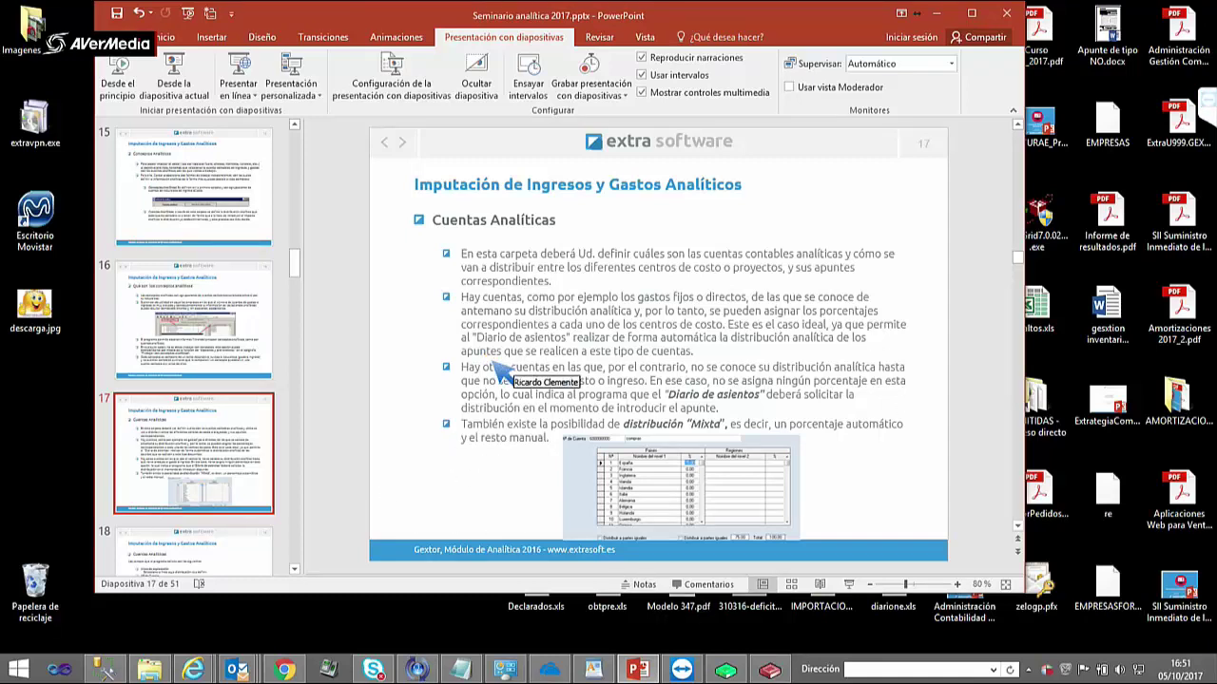
- Switch back to the Gextor accounting window, set the exploitation line to 2 (Geográfica) and load the VENTAS INTERNACIONALES account
click(770, 670)
drag(497, 255, 453, 267)
text(2)
key(Tab)
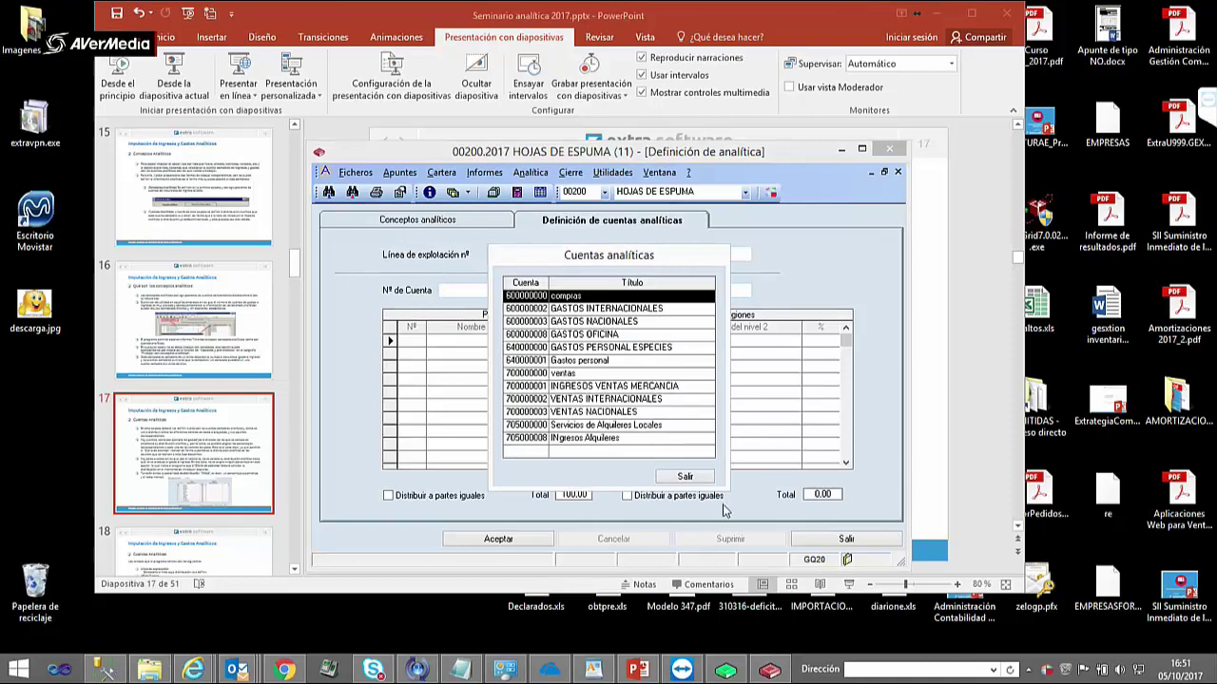
click(687, 476)
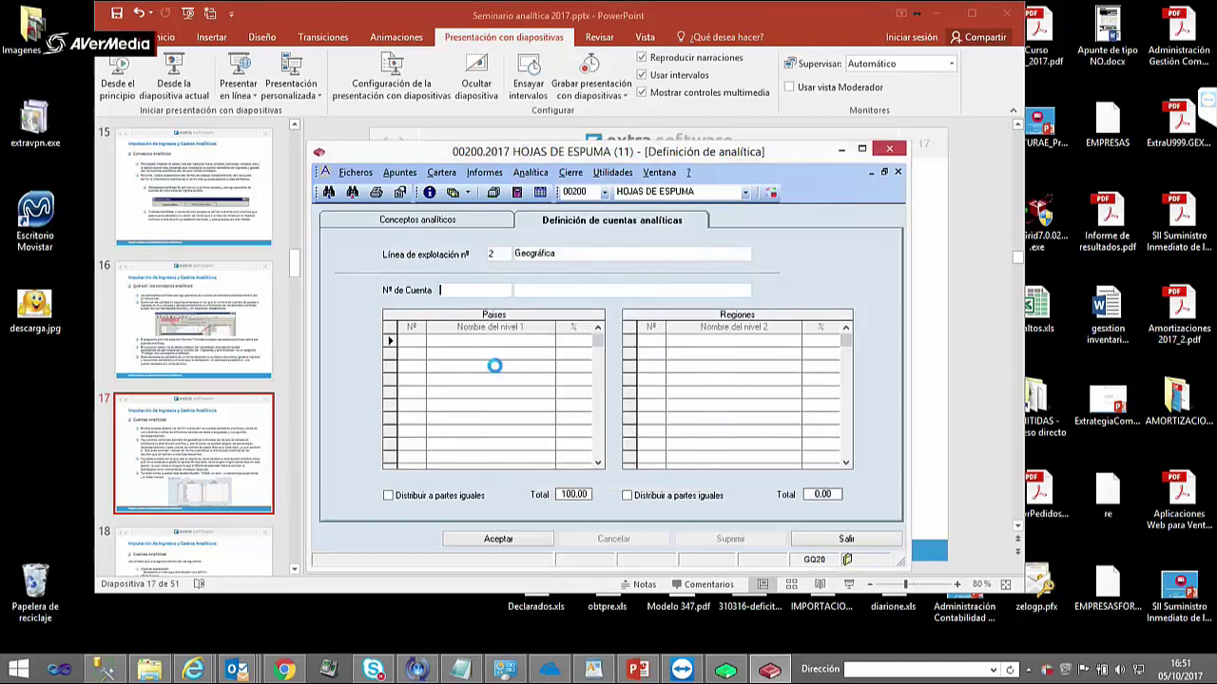
click(563, 322)
double_click(568, 360)
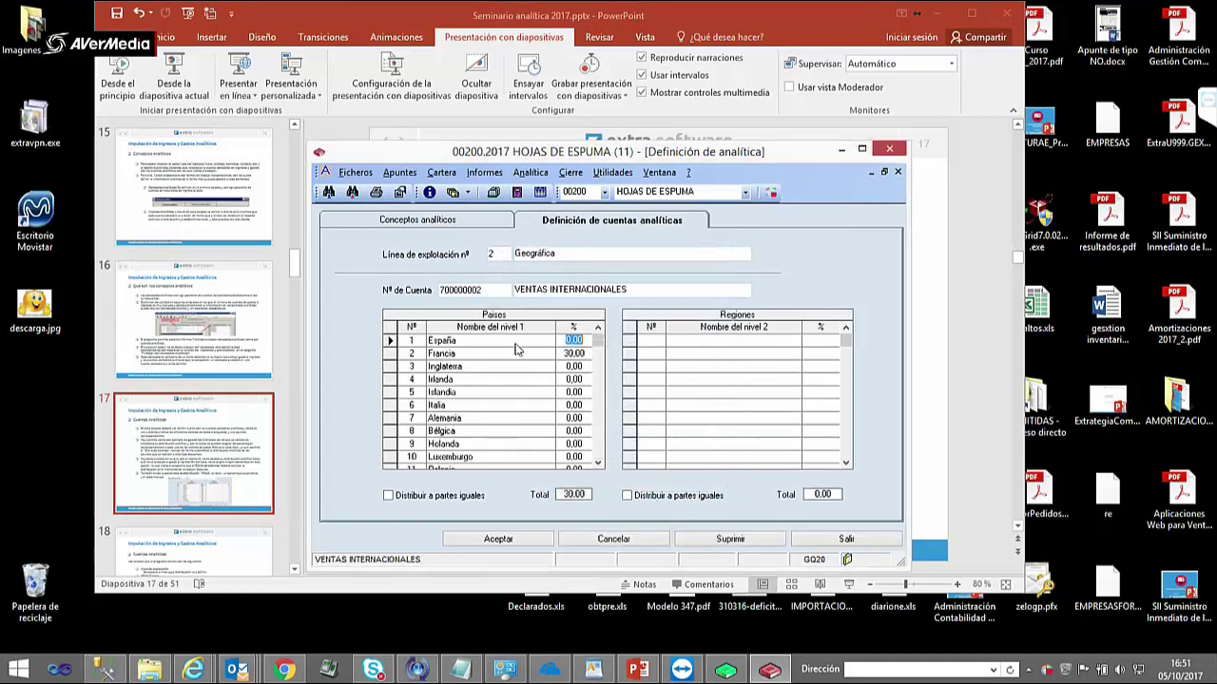
- Show the regional breakdown of Francia for the VENTAS INTERNACIONALES account
key(Down)
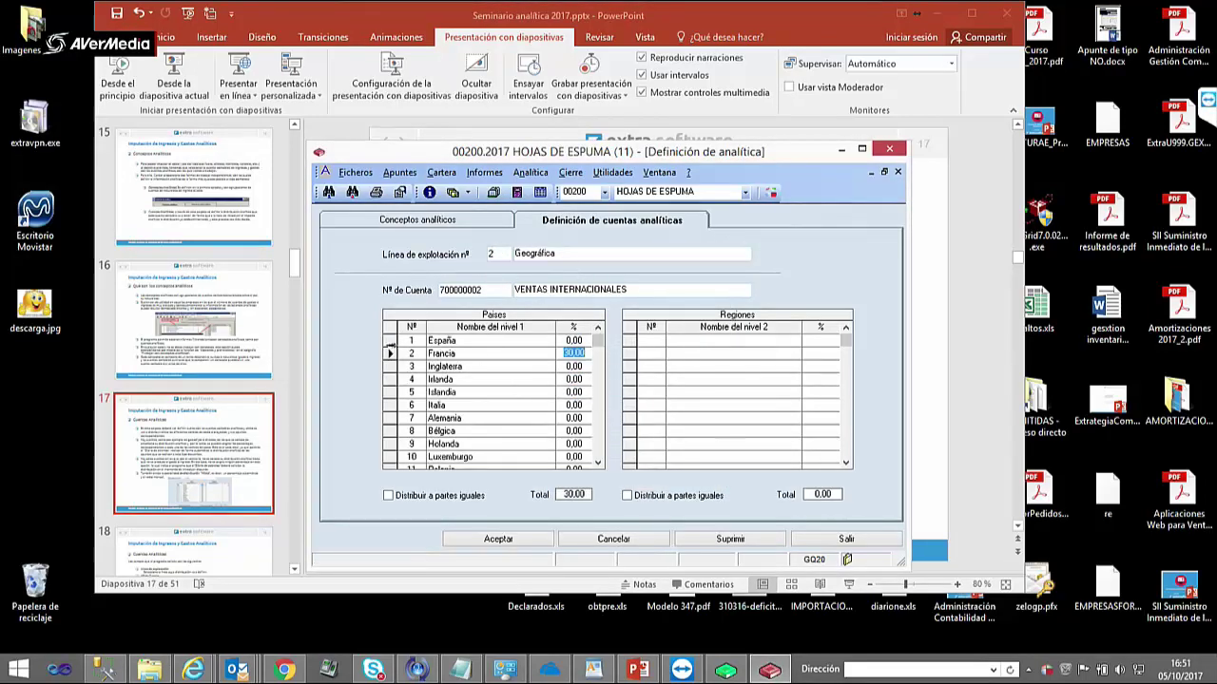
click(388, 353)
click(458, 293)
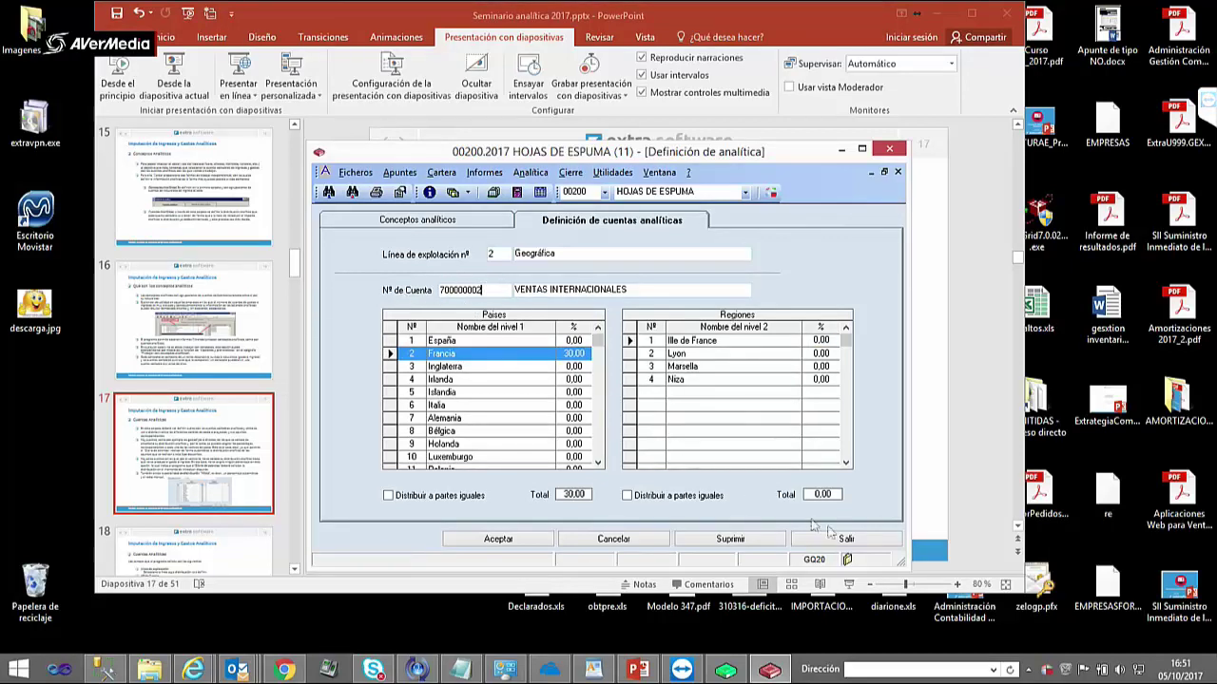
- Reopen the analytic account definition and set the exploitation line to 1 (ANALITICA CENTROS DE COSTE)
click(877, 545)
click(466, 172)
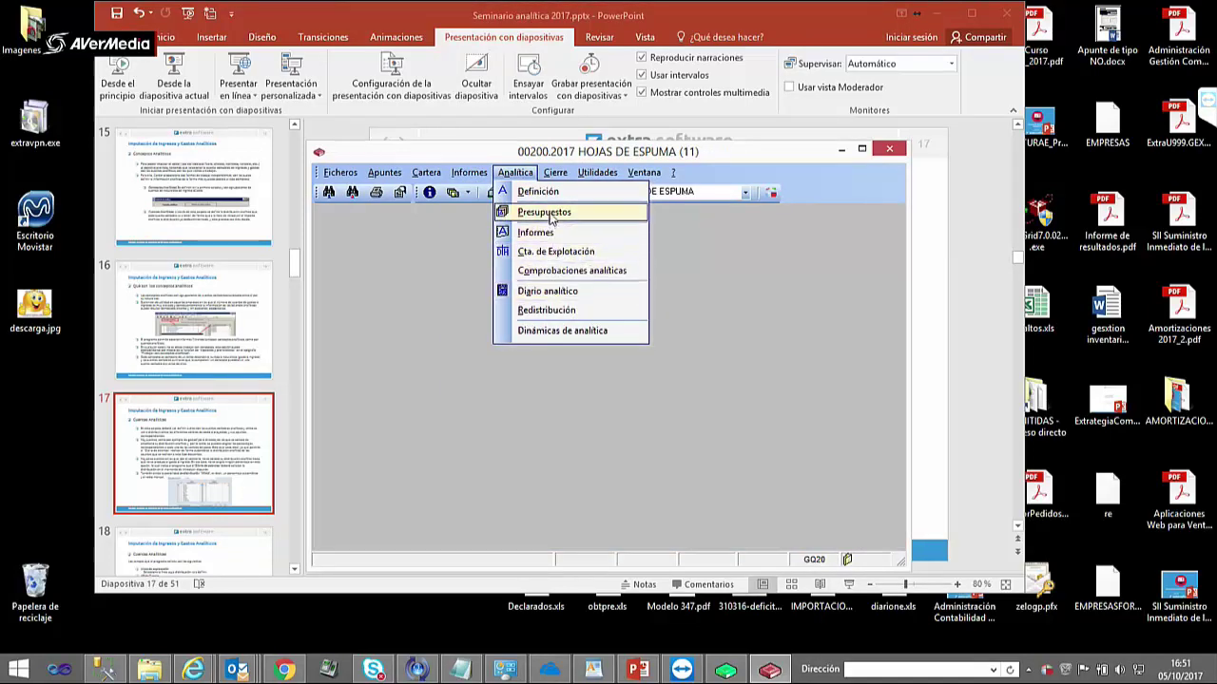
click(552, 194)
click(611, 220)
text(1)
key(Return)
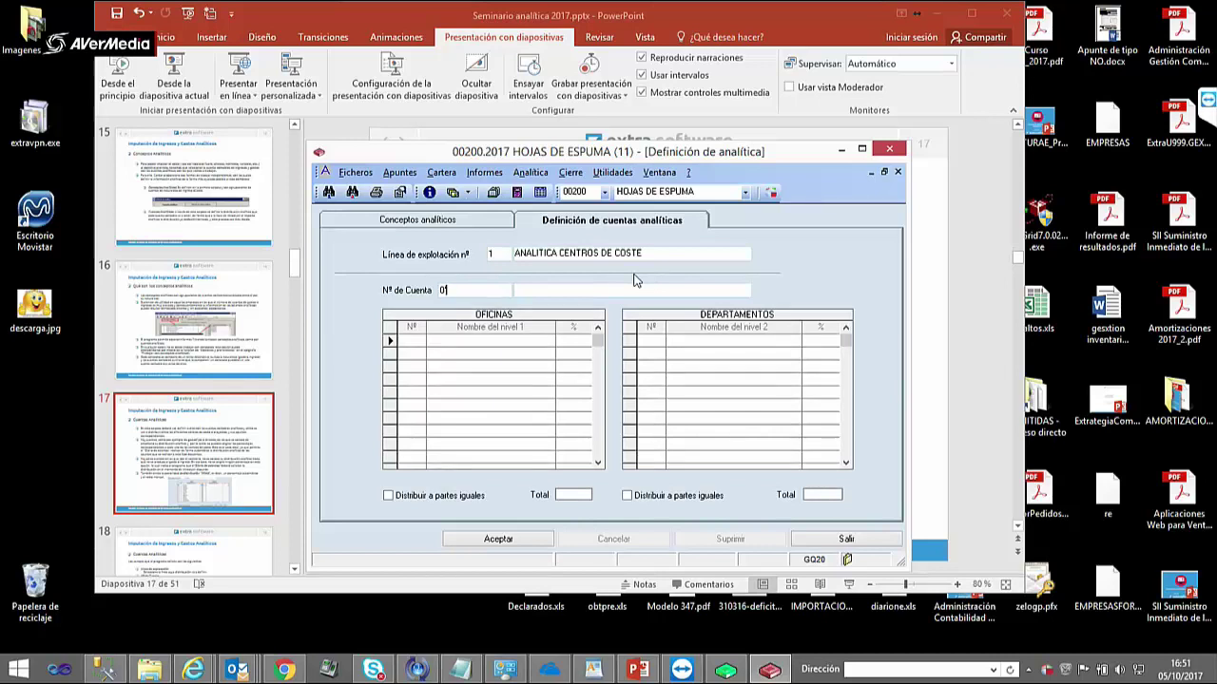
- Look up the analytic accounts beginning with 70 and leave the list without choosing one
key(BackSpace)
text(70)
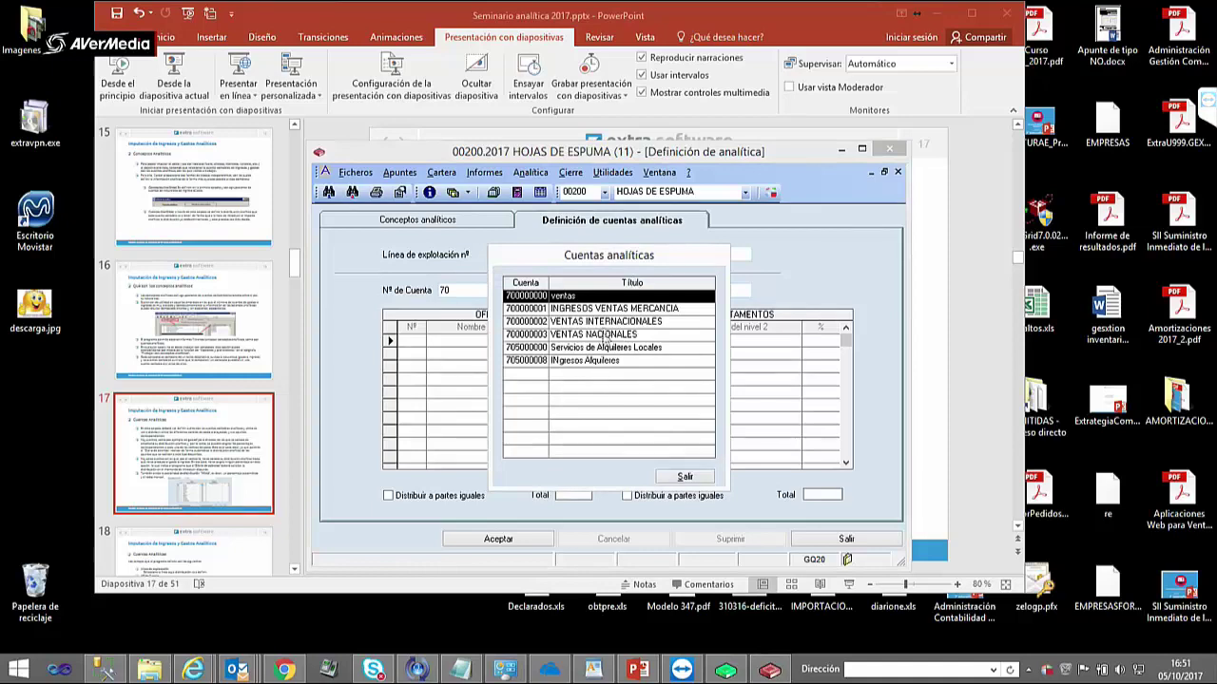
click(682, 476)
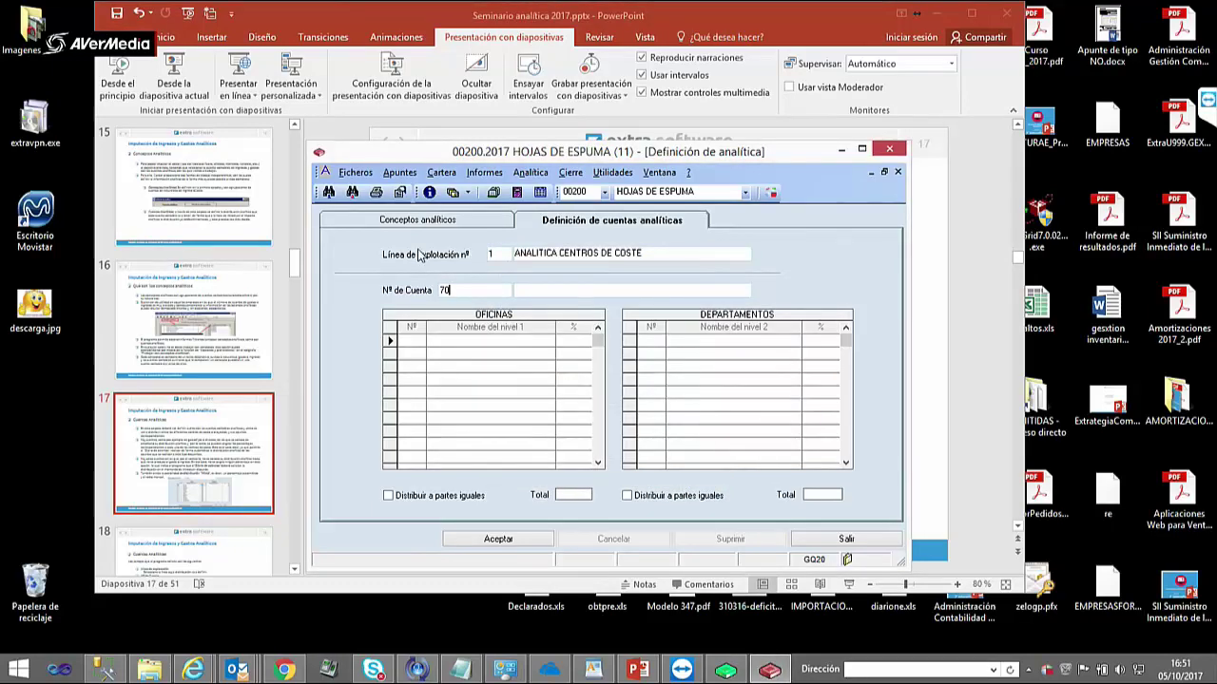
key(Return)
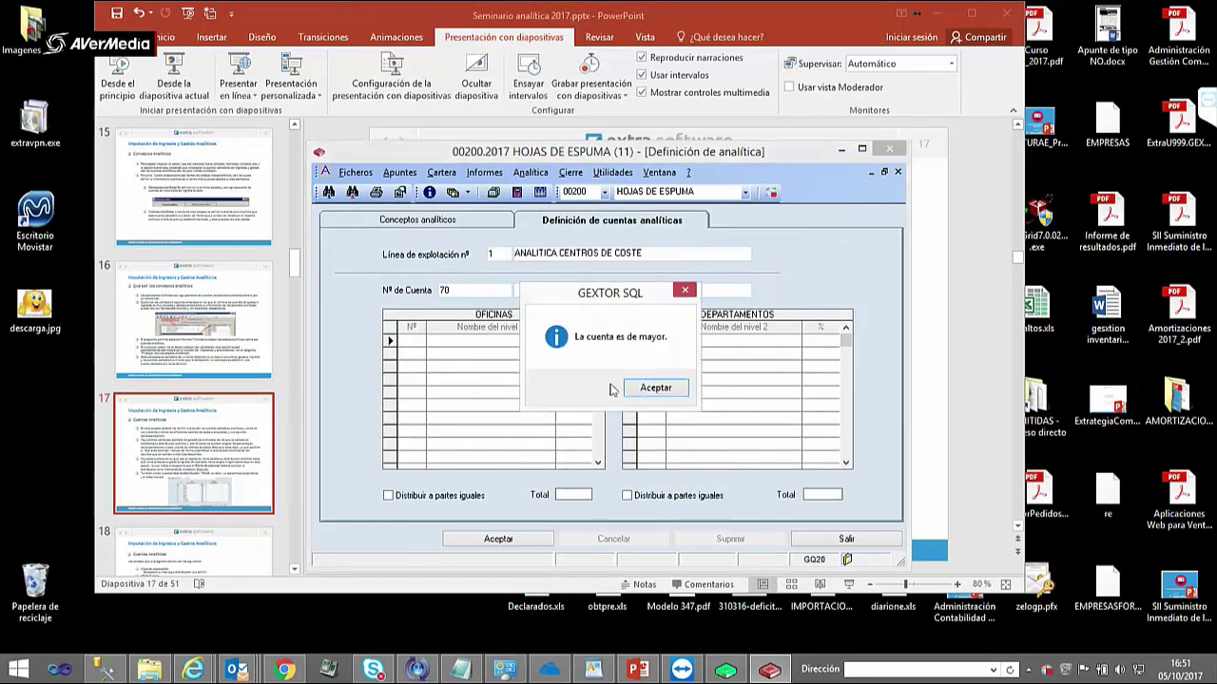
key(Return)
- Set the exploitation line to 3 (PROYECTOS) and load the INgresos Alquileres account
click(494, 253)
text(3)
key(Return)
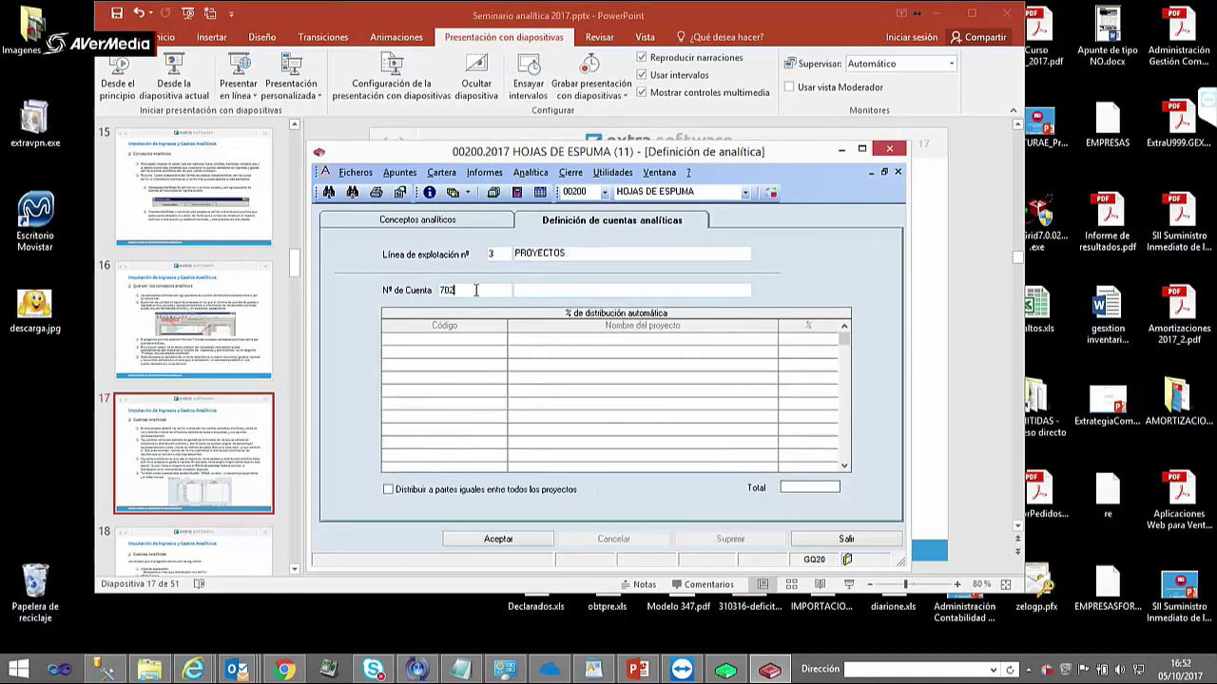
double_click(476, 290)
click(682, 478)
double_click(579, 359)
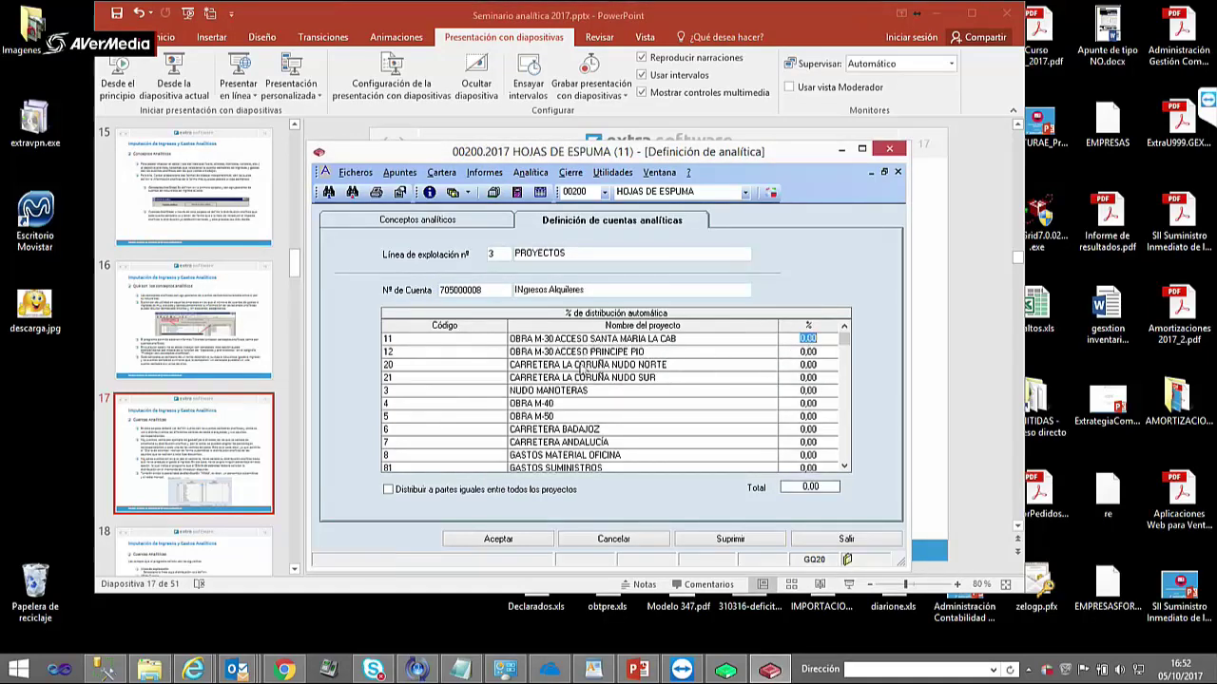
- Switch to the Administrador window, load company 200 and show its analytic exploitation line 3 with the project list
click(727, 669)
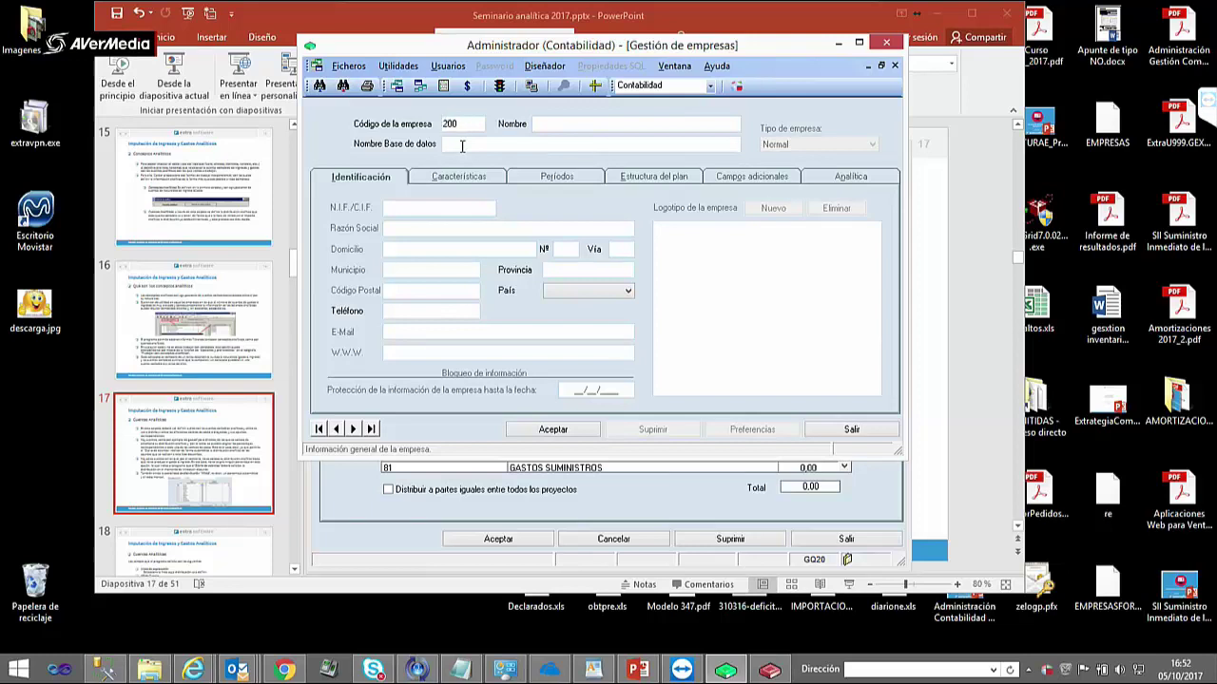
click(618, 125)
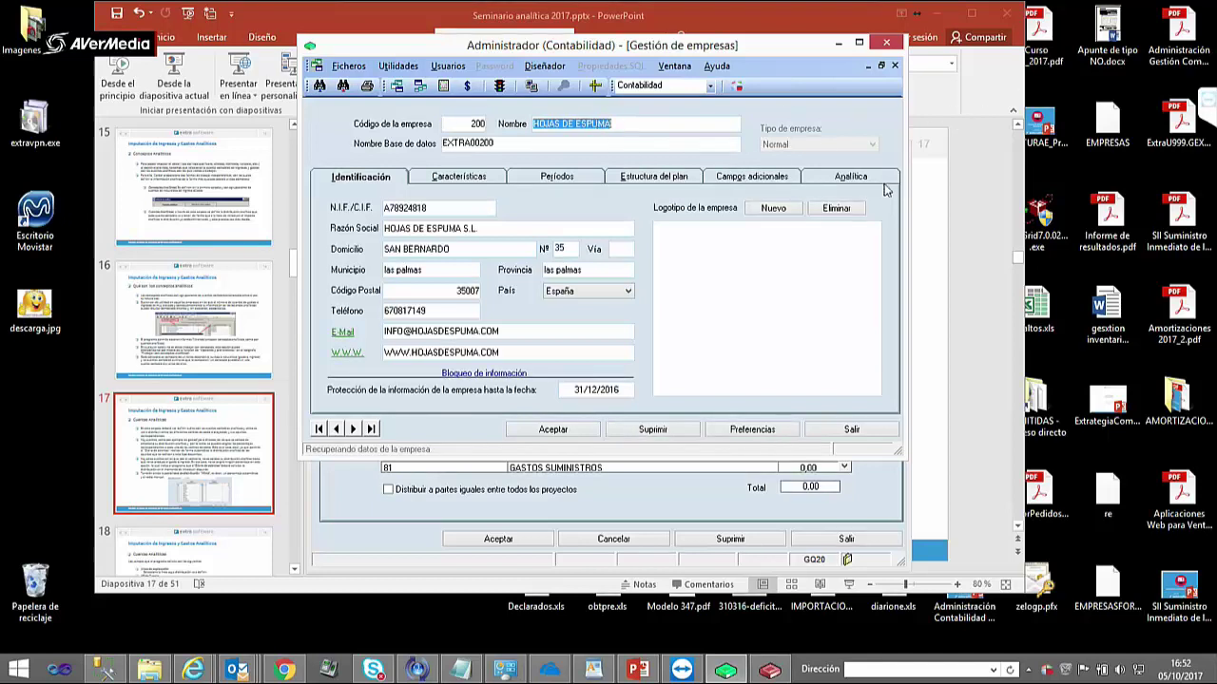
click(883, 181)
text(3)
key(Tab)
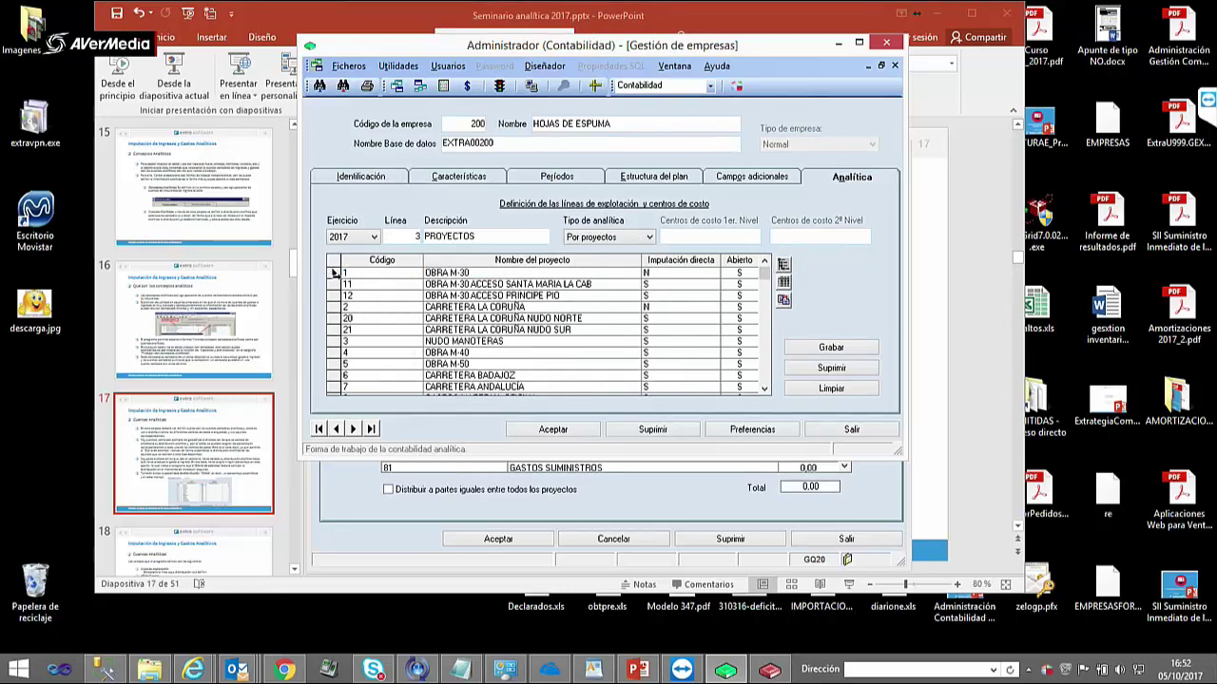
click(367, 275)
click(950, 332)
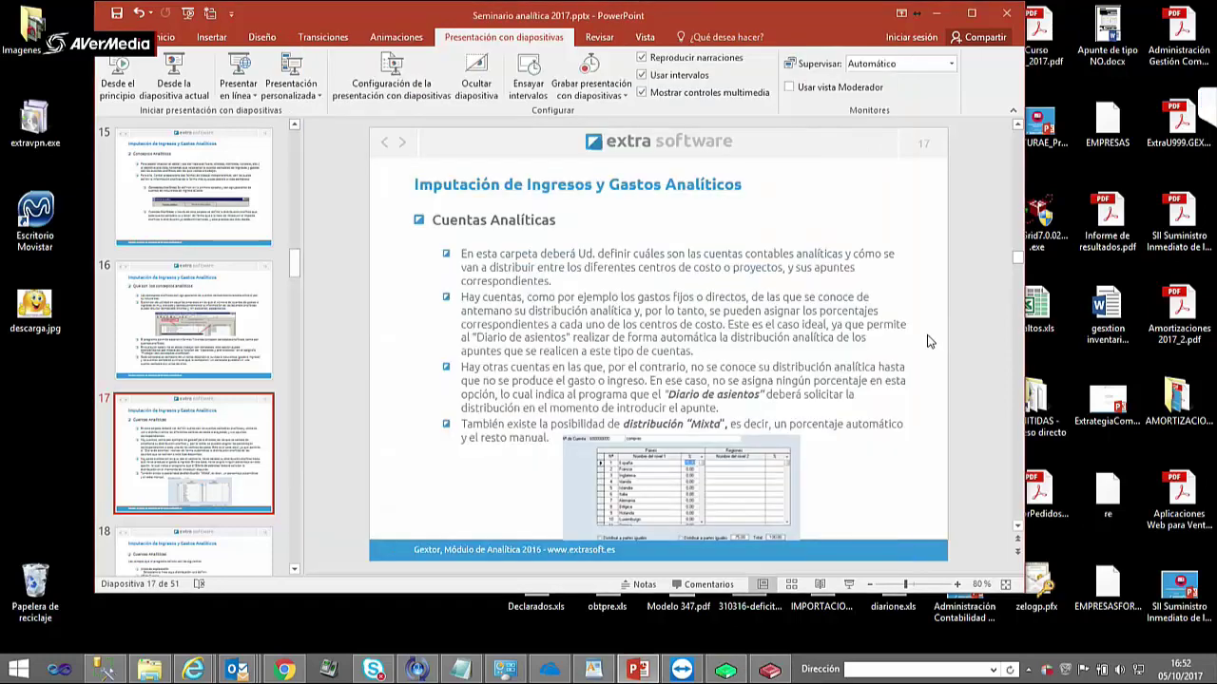
- Compare the projects offered for distribution in the accounting window with the direct-imputation settings of the project list in Administrador
click(770, 670)
key(Down)
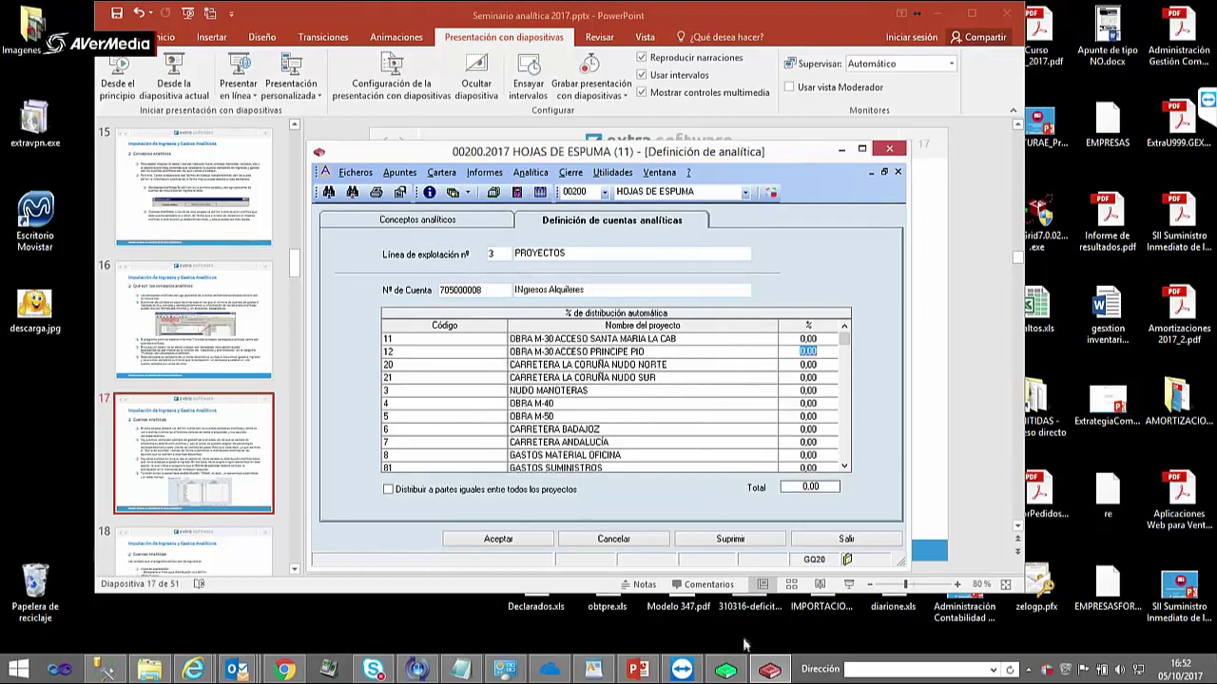
click(725, 670)
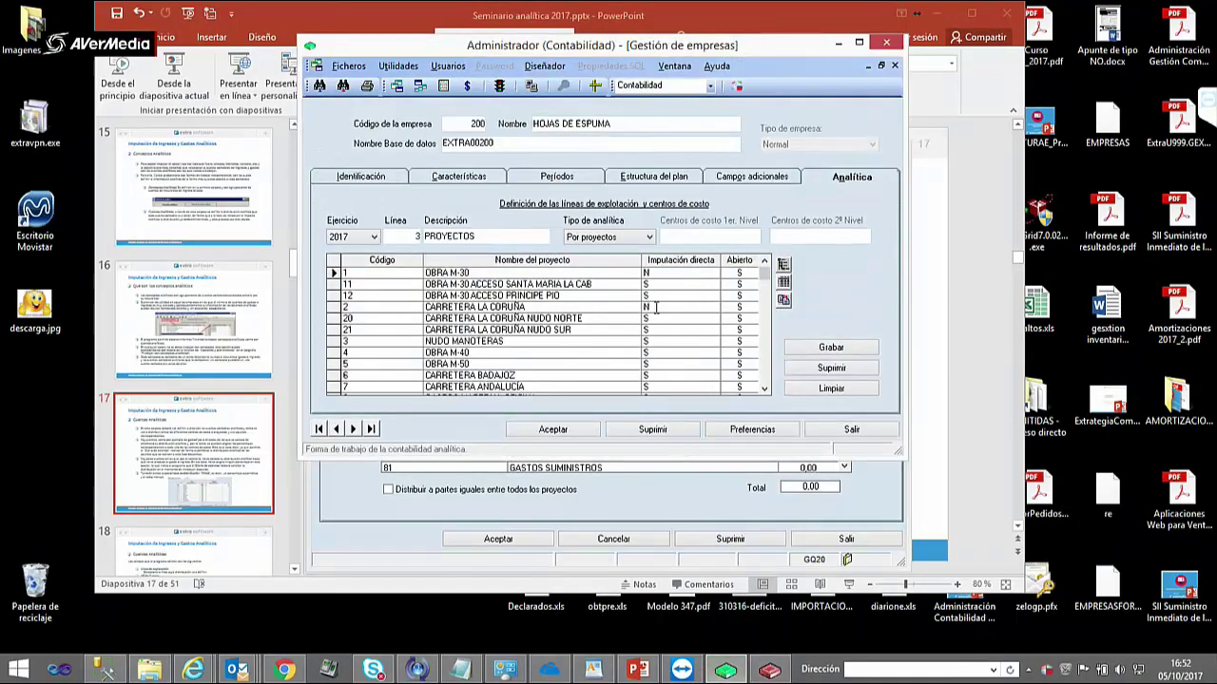
click(770, 671)
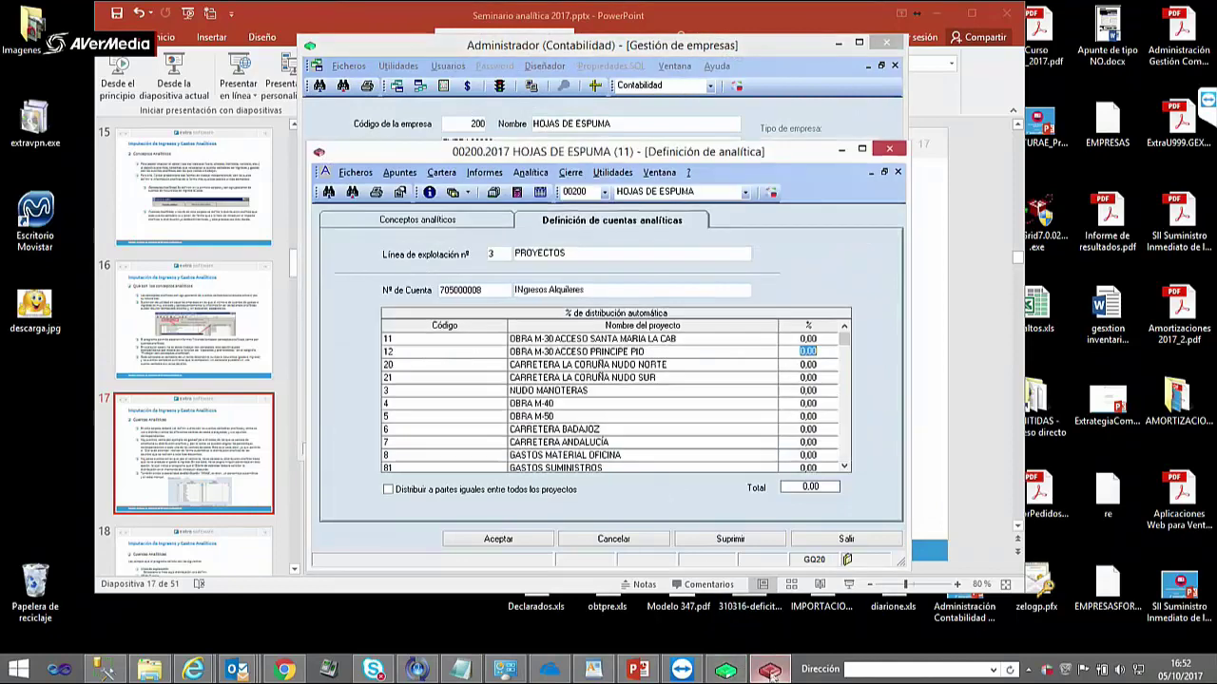
click(603, 376)
click(599, 365)
click(593, 378)
click(598, 365)
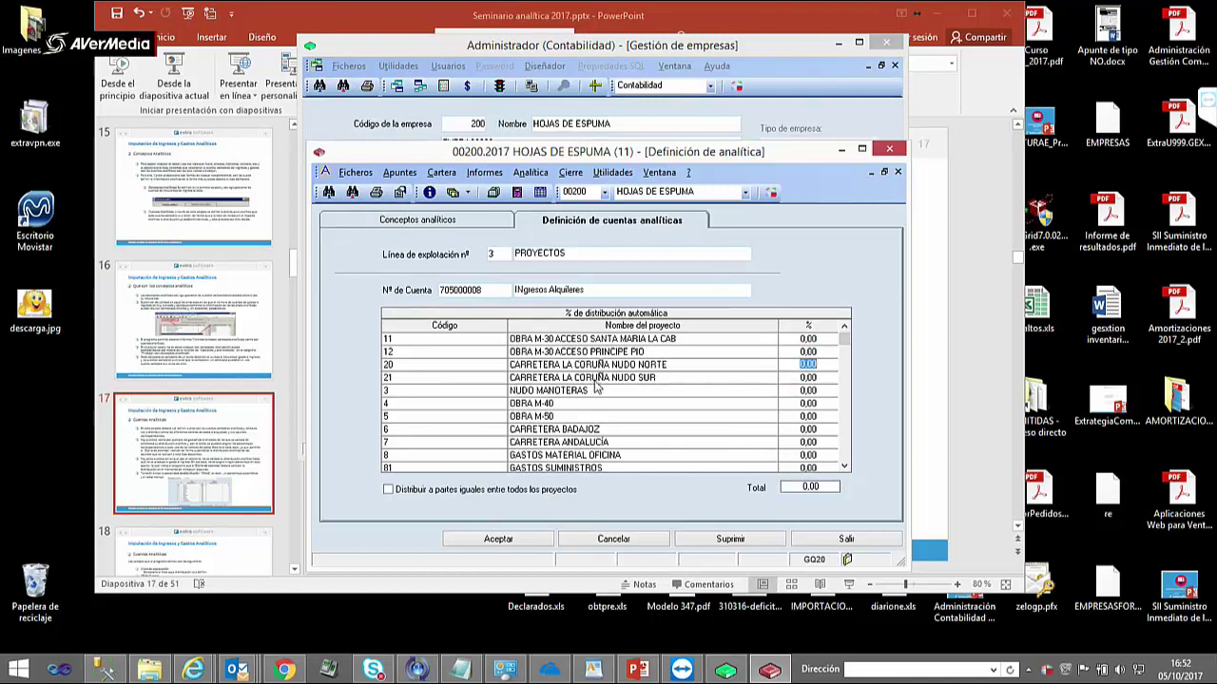
click(814, 340)
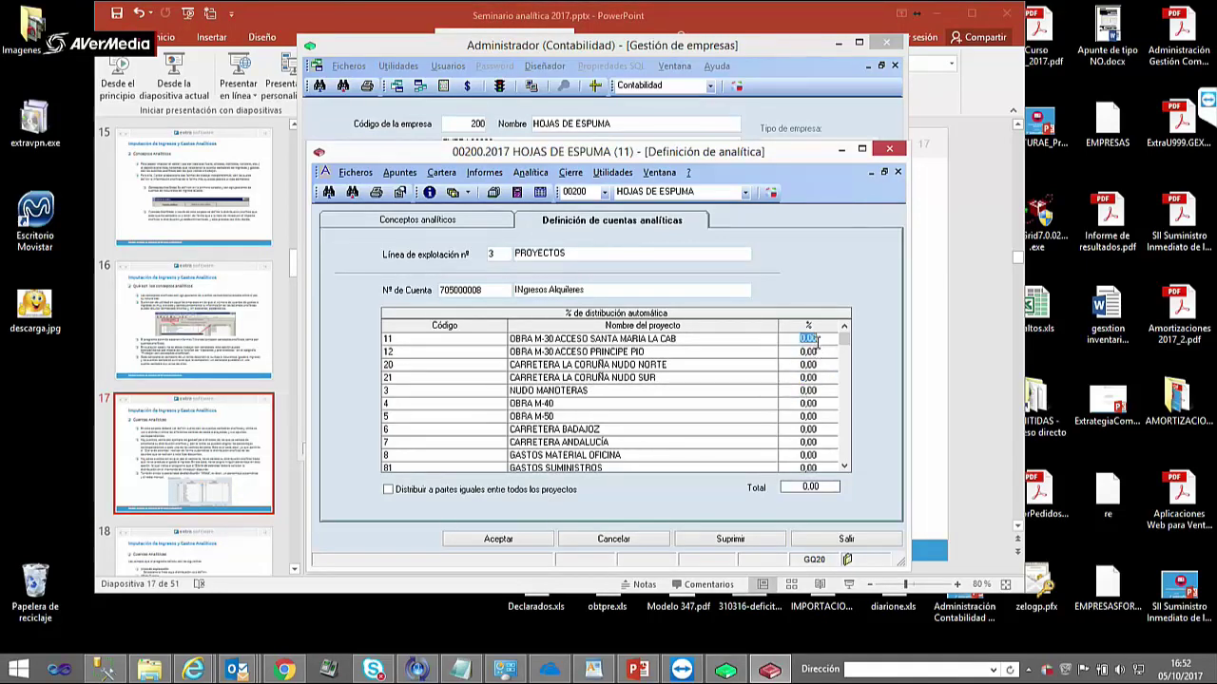
- Search the analytic accounts beginning with 70 and load VENTAS NACIONALES
click(459, 290)
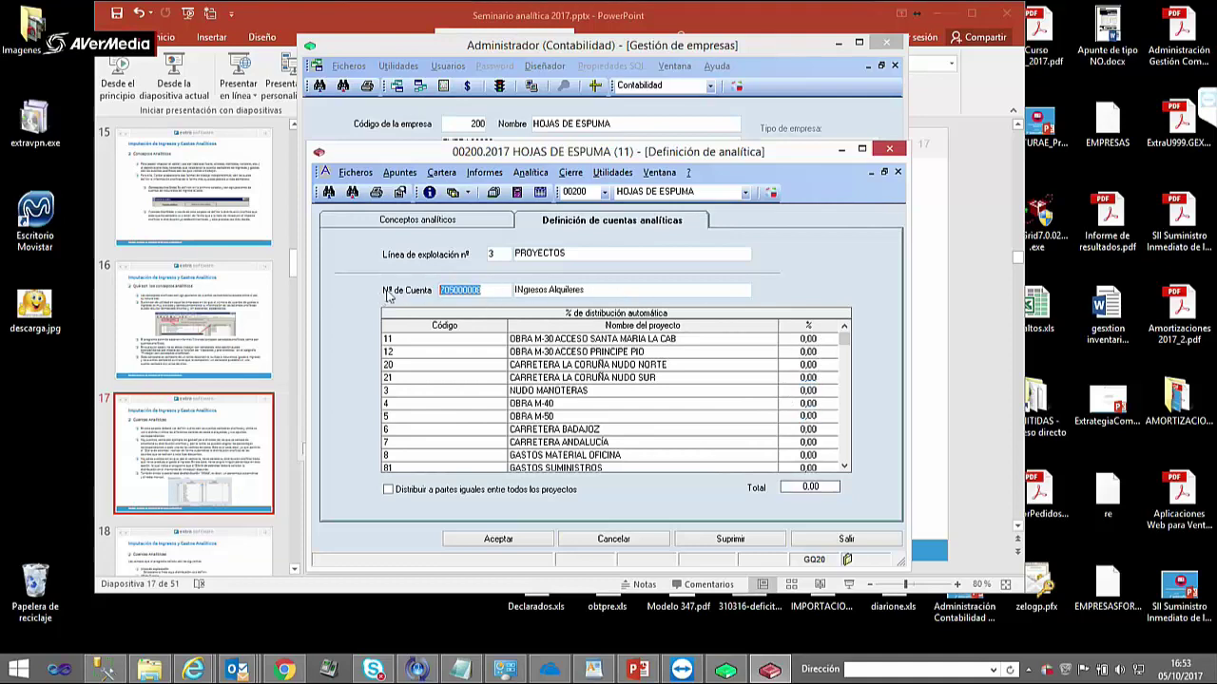
text(70)
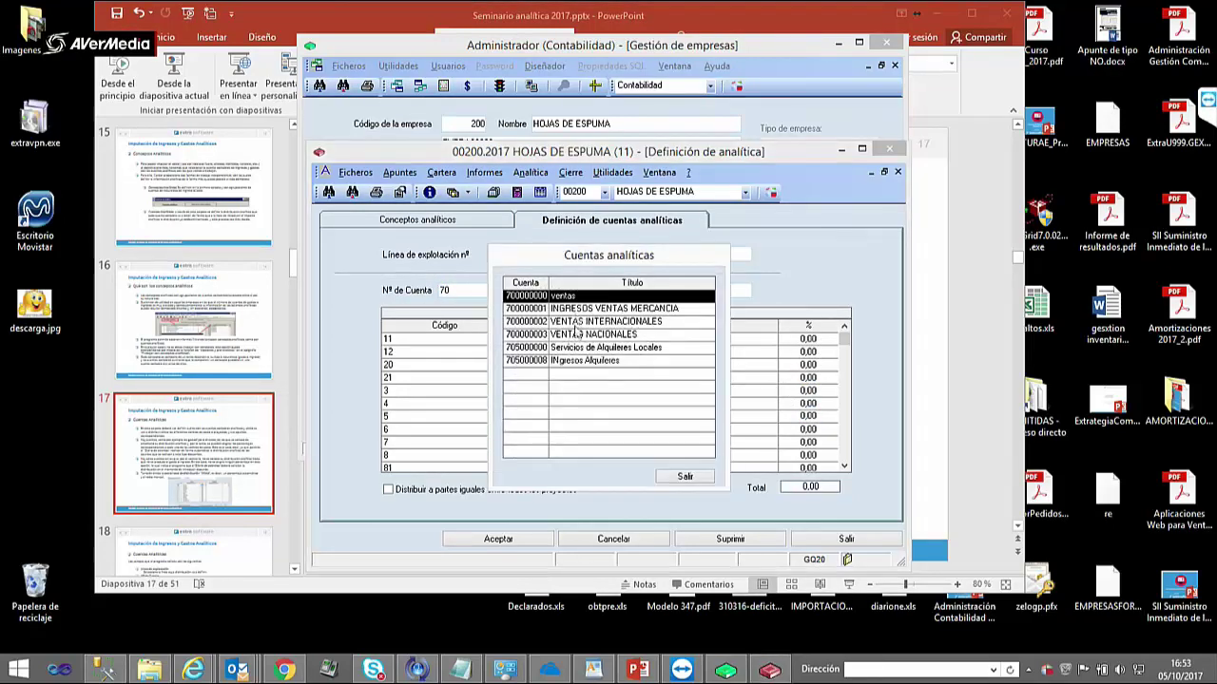
double_click(574, 336)
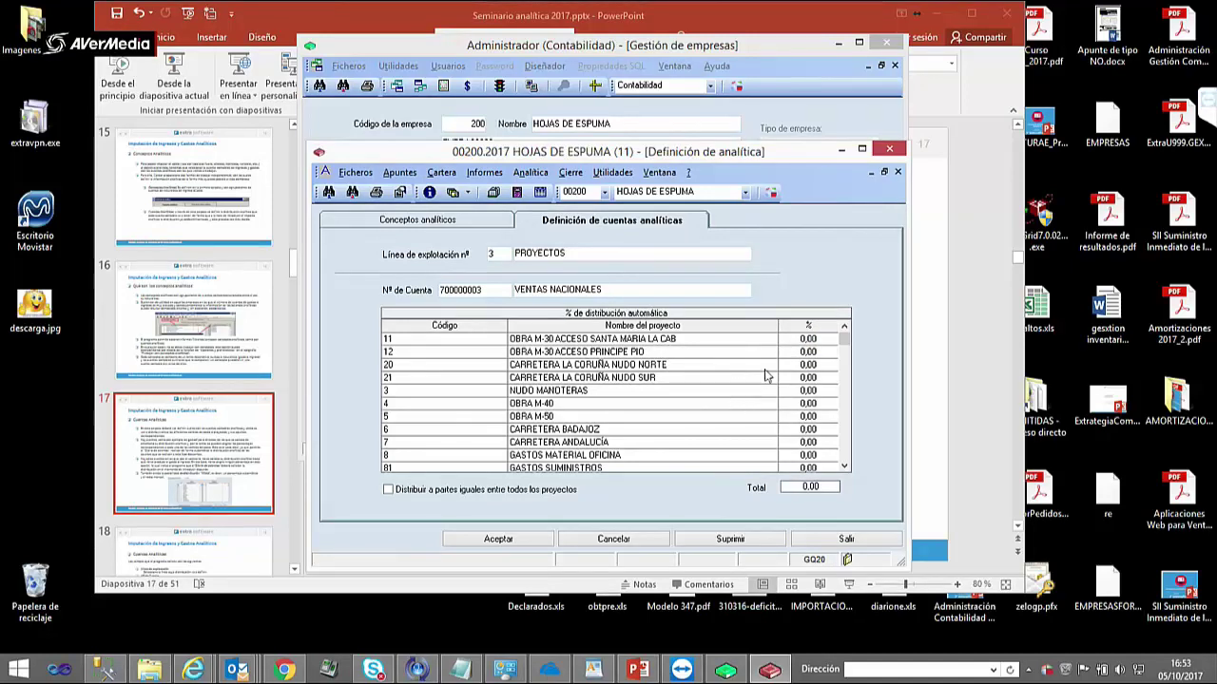
- Examine the automatic distribution percentages of the individual projects for the VENTAS NACIONALES account
click(807, 342)
click(807, 352)
click(809, 378)
click(807, 390)
click(807, 365)
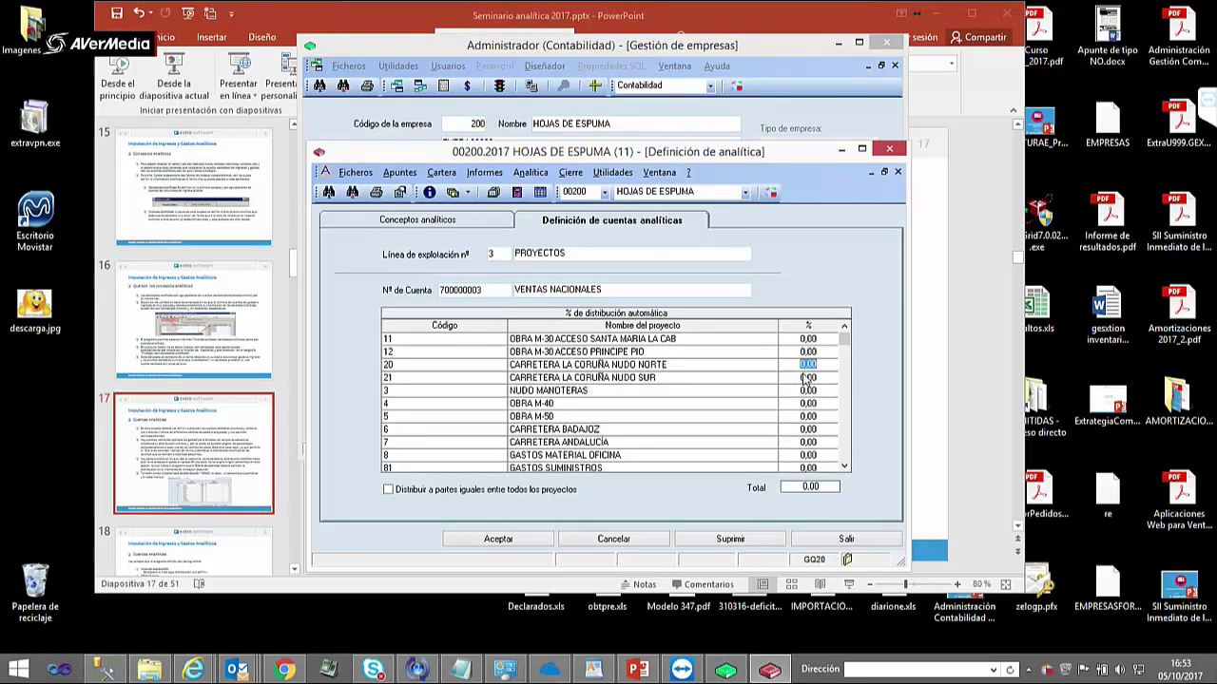
click(799, 403)
click(811, 342)
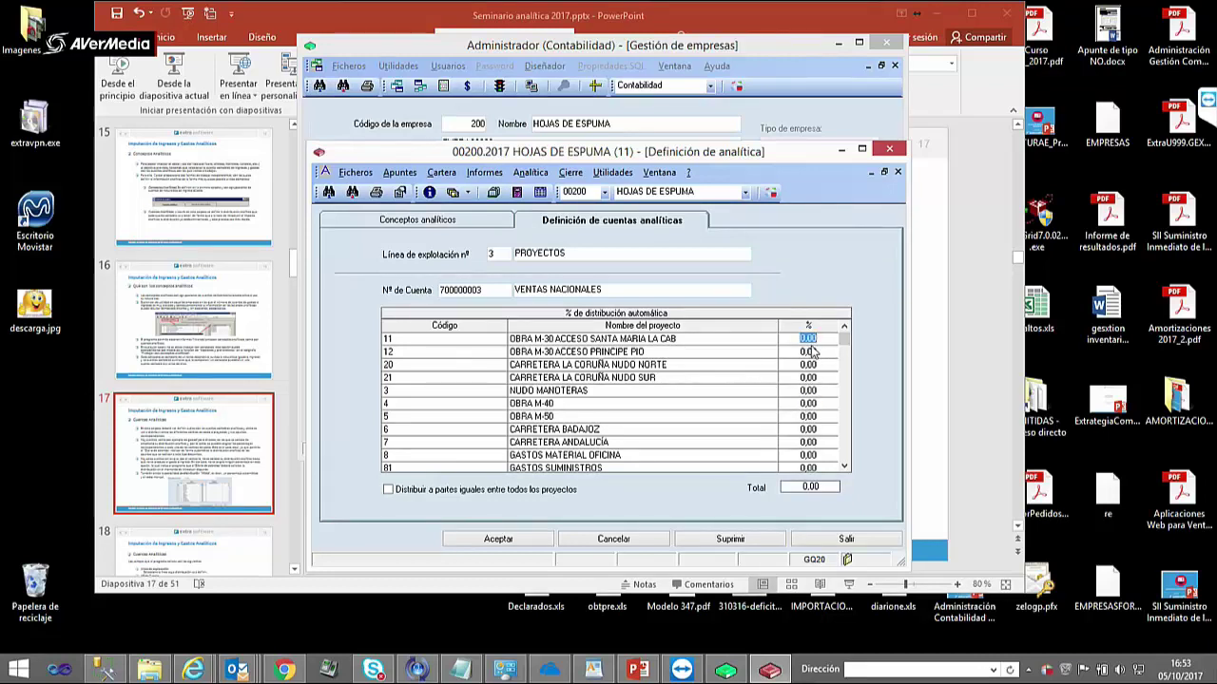
drag(491, 291, 358, 292)
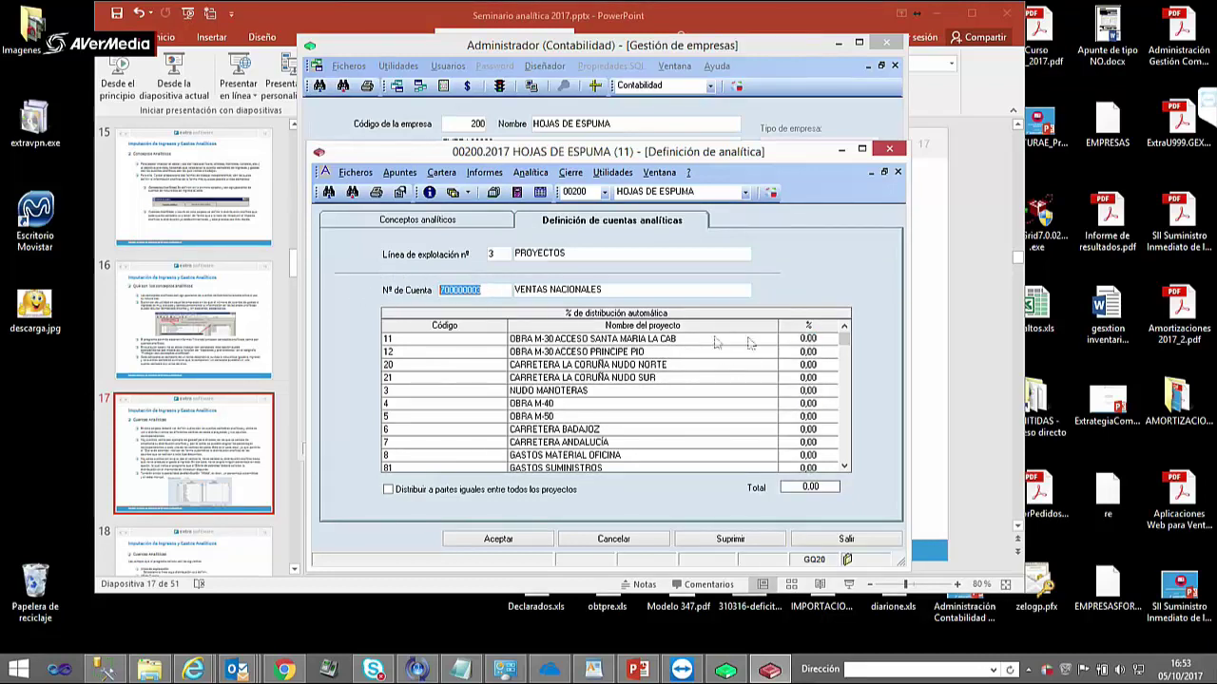
- Assign 25% each to both OBRA M-30 access projects, CARRETERA LA CORUÑA NUDO NORTE and NUDO MANOTERAS, and save the distribution
click(807, 339)
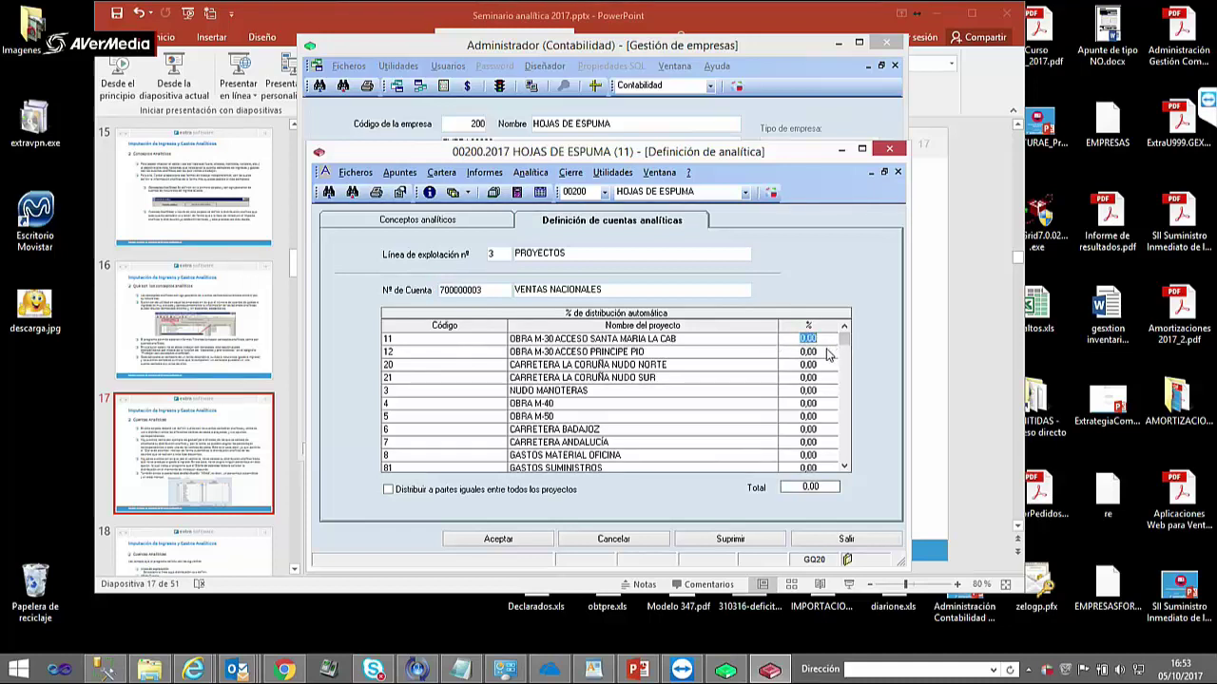
text(25)
click(810, 351)
text(25)
click(810, 365)
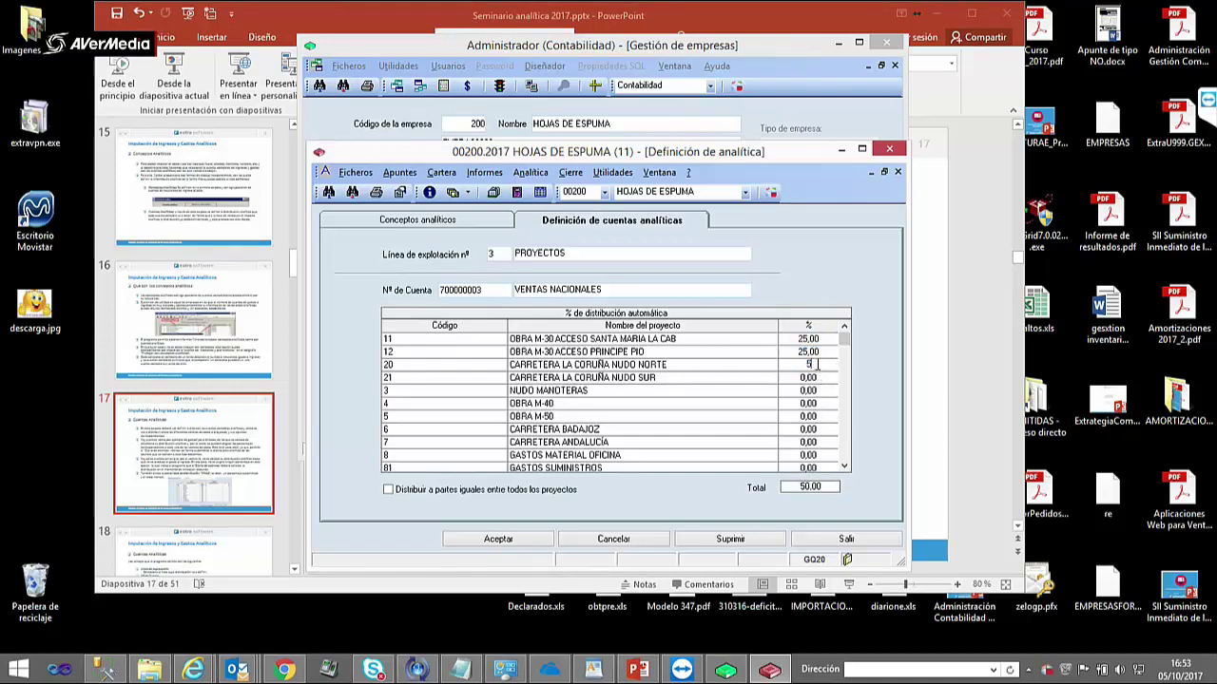
text(25)
click(808, 391)
click(808, 403)
click(808, 391)
text(25)
click(808, 416)
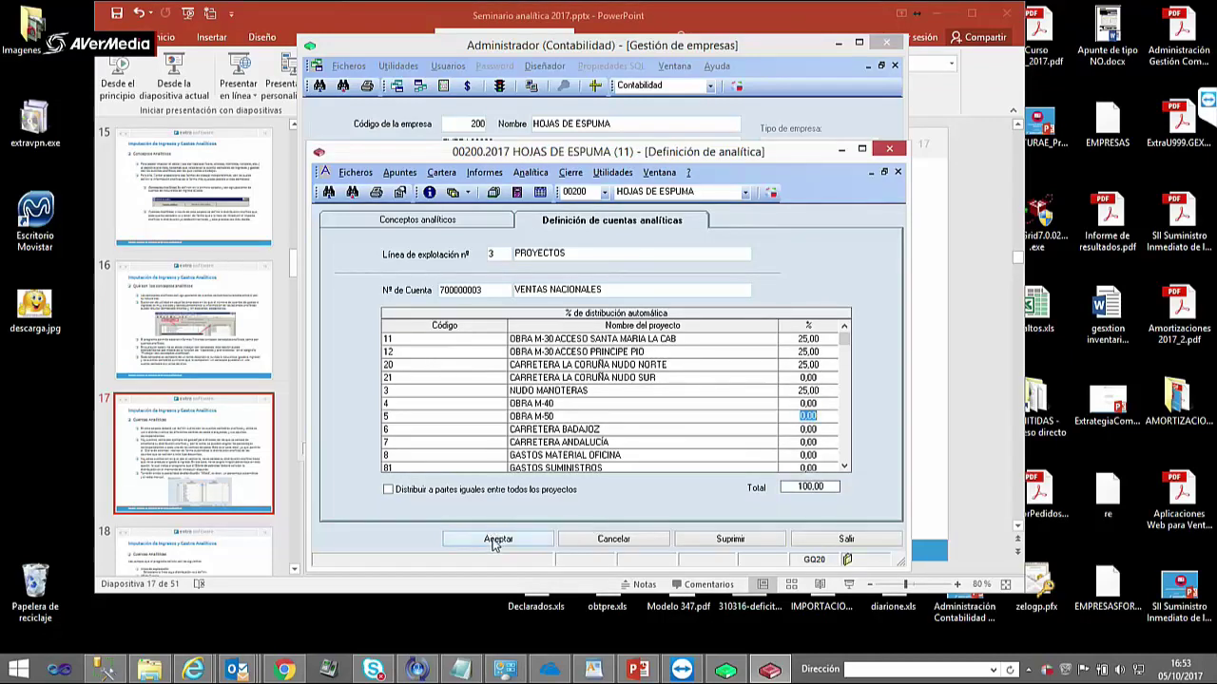
click(498, 539)
- Leave the list of accounts beginning with 70, search those beginning with 60 and load GASTOS OFICINA
key(Return)
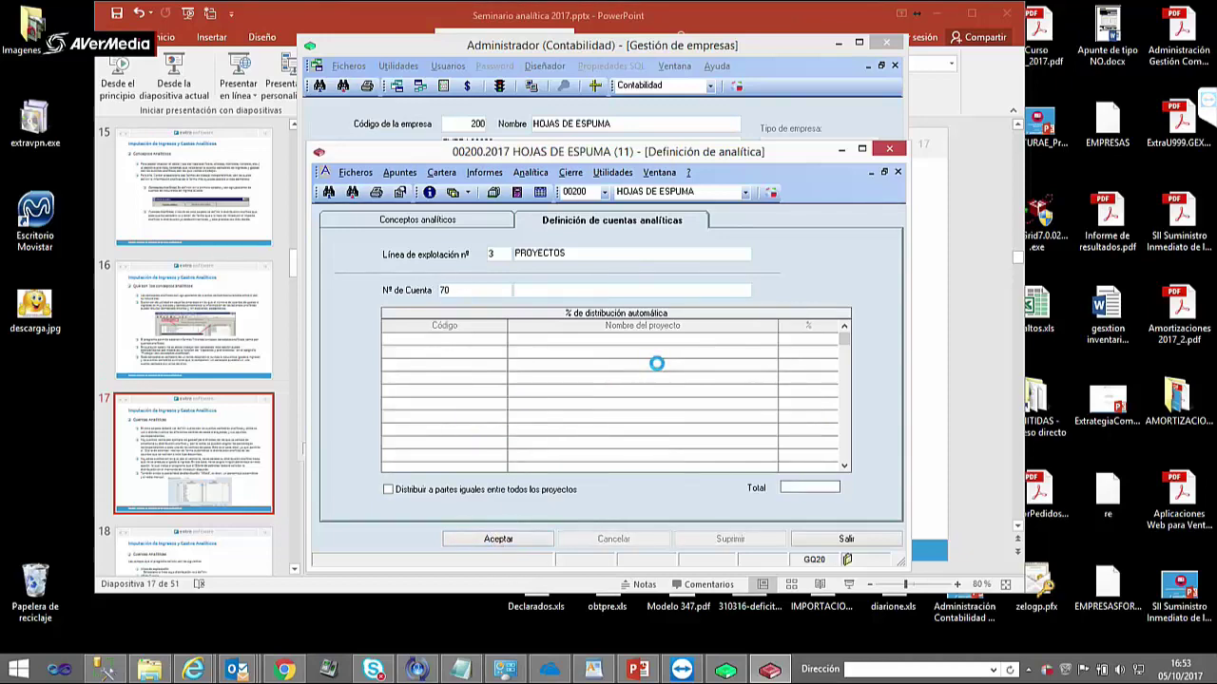
click(686, 469)
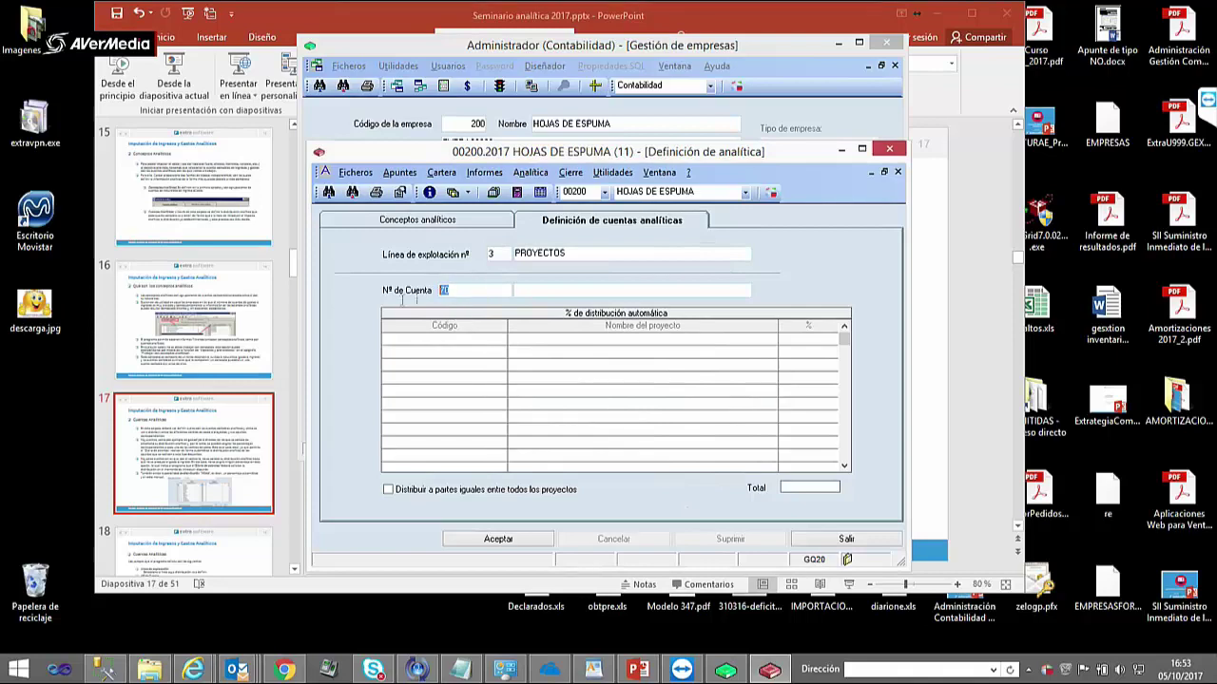
text(60)
key(Return)
double_click(573, 335)
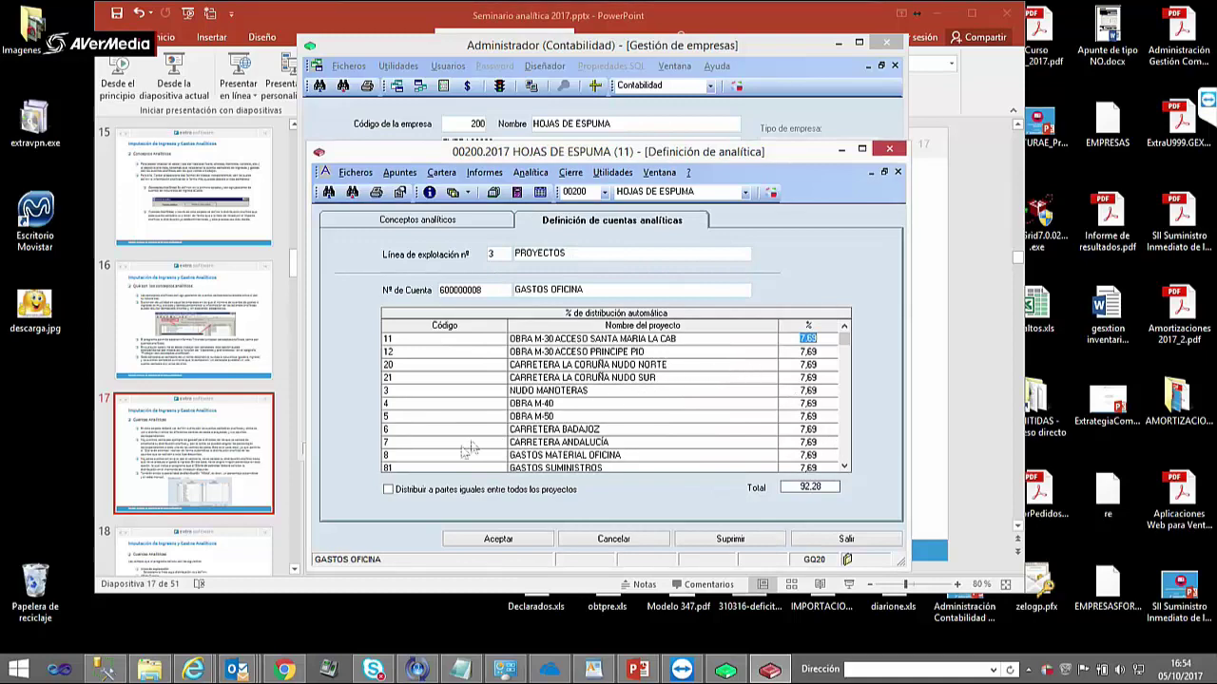
- Distribute GASTOS OFICINA in equal parts among all projects, review the resulting percentages and save the distribution
click(388, 490)
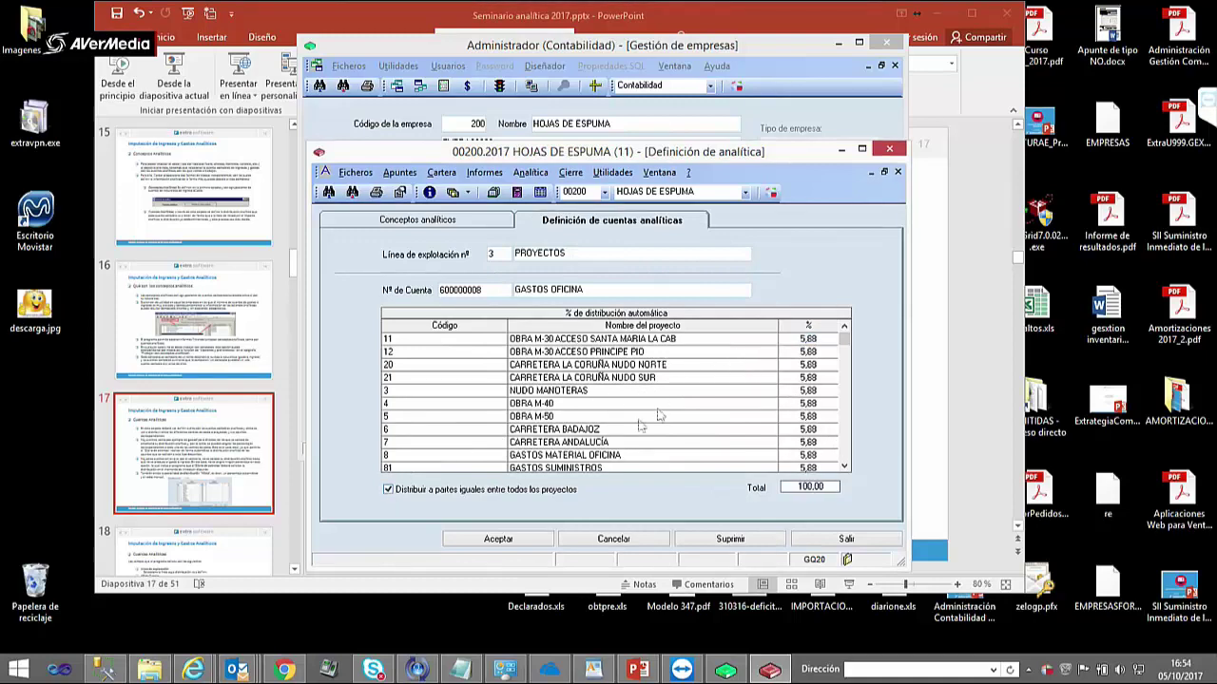
click(843, 467)
click(843, 467)
click(843, 467)
click(843, 466)
click(843, 467)
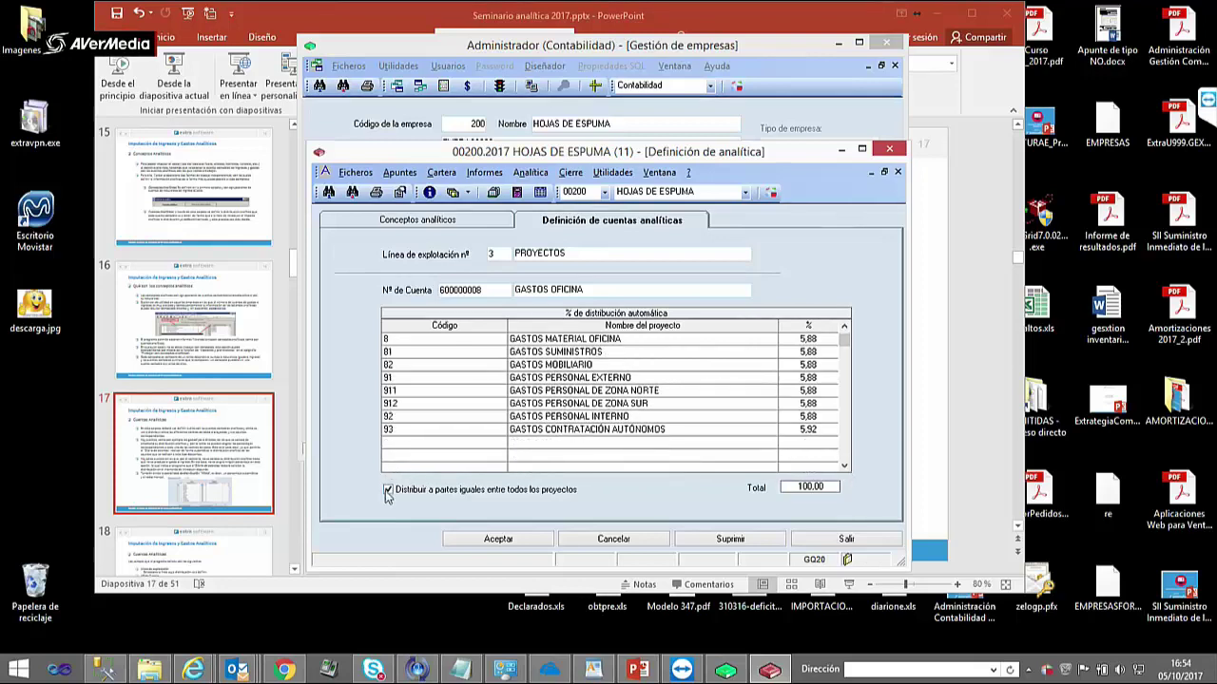
click(844, 340)
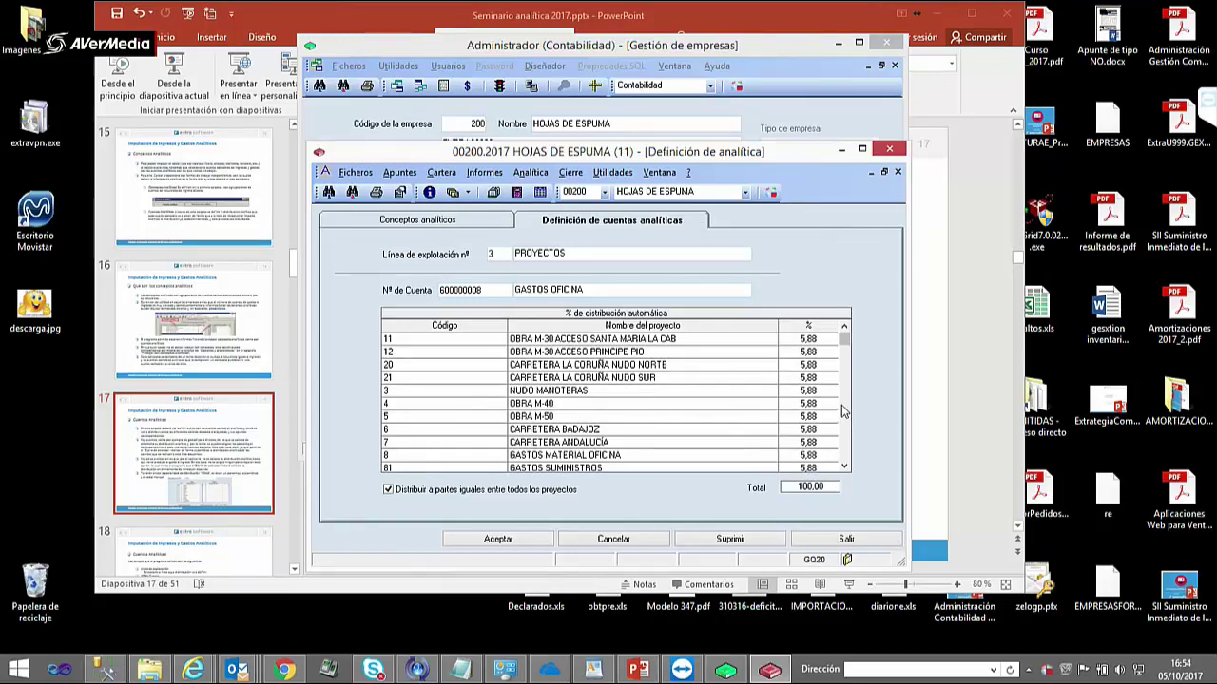
click(533, 540)
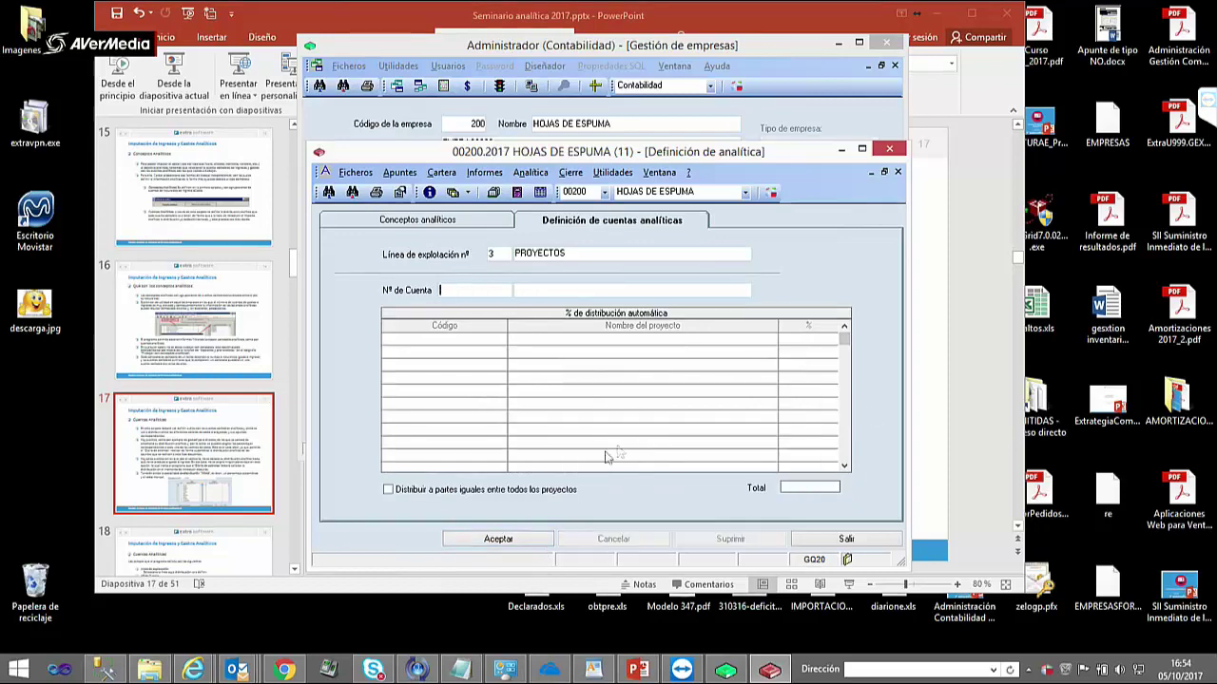
- Switch to PowerPoint and show slide 18 on the Cuentas Analíticas fields
click(262, 434)
scroll(200, 446, down, 1)
click(183, 434)
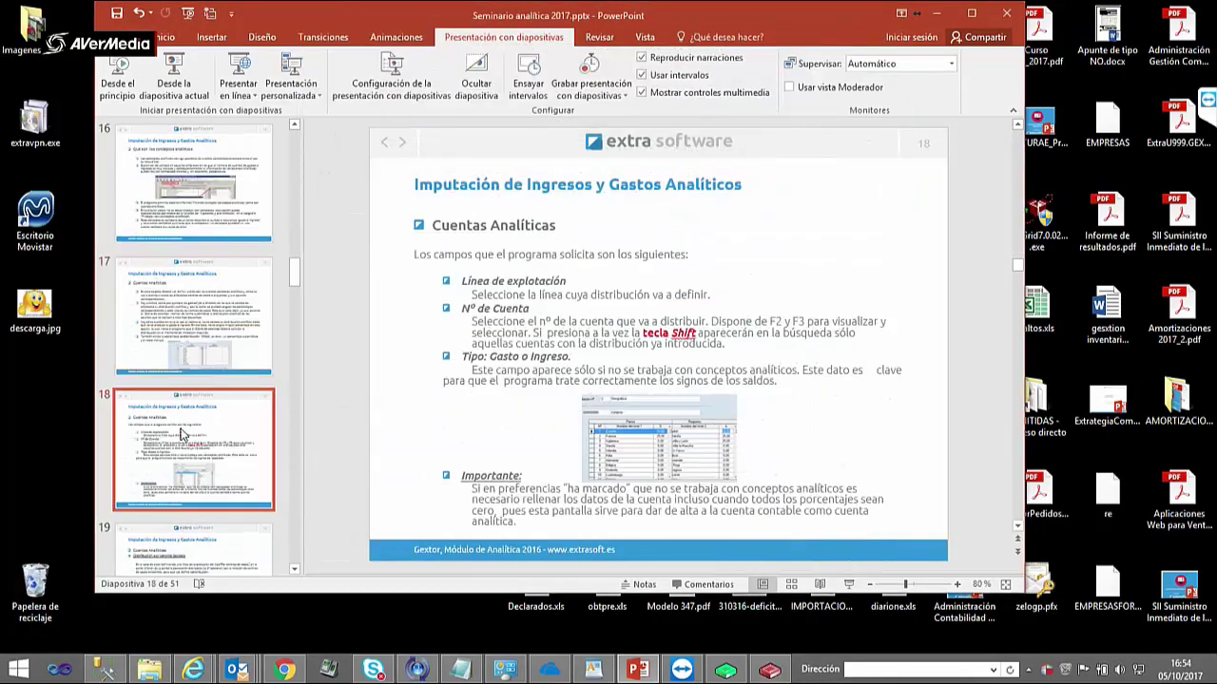
- Show slide 19 on manual and automatic distribution by cost centres
scroll(189, 434, down, 1)
click(188, 437)
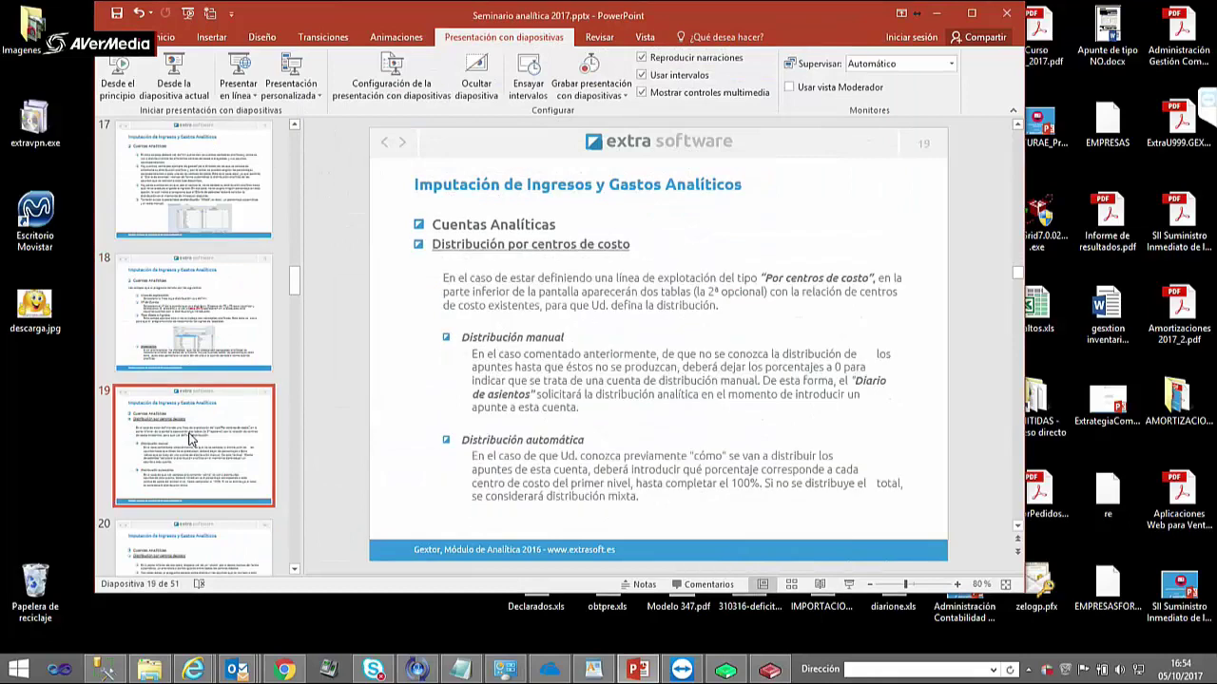
scroll(188, 438, down, 1)
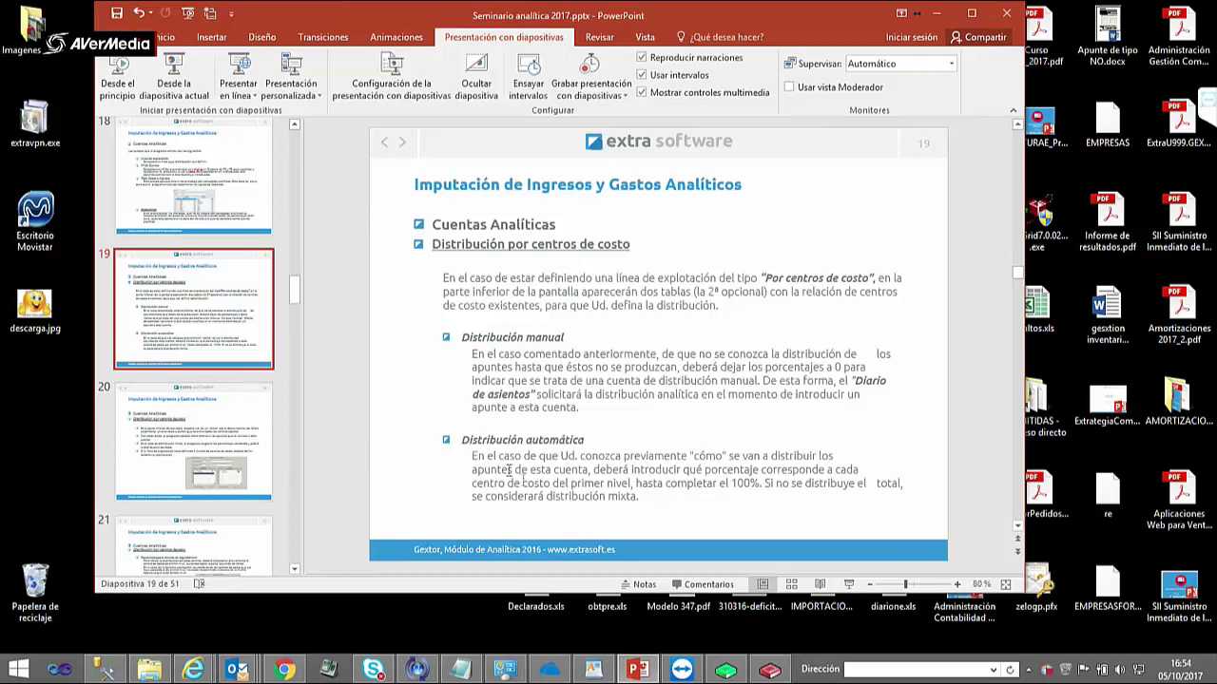
- Switch to Gextor, load GASTOS OFICINA from the analytic accounts list and review its percentages per project
key(alt+Tab)
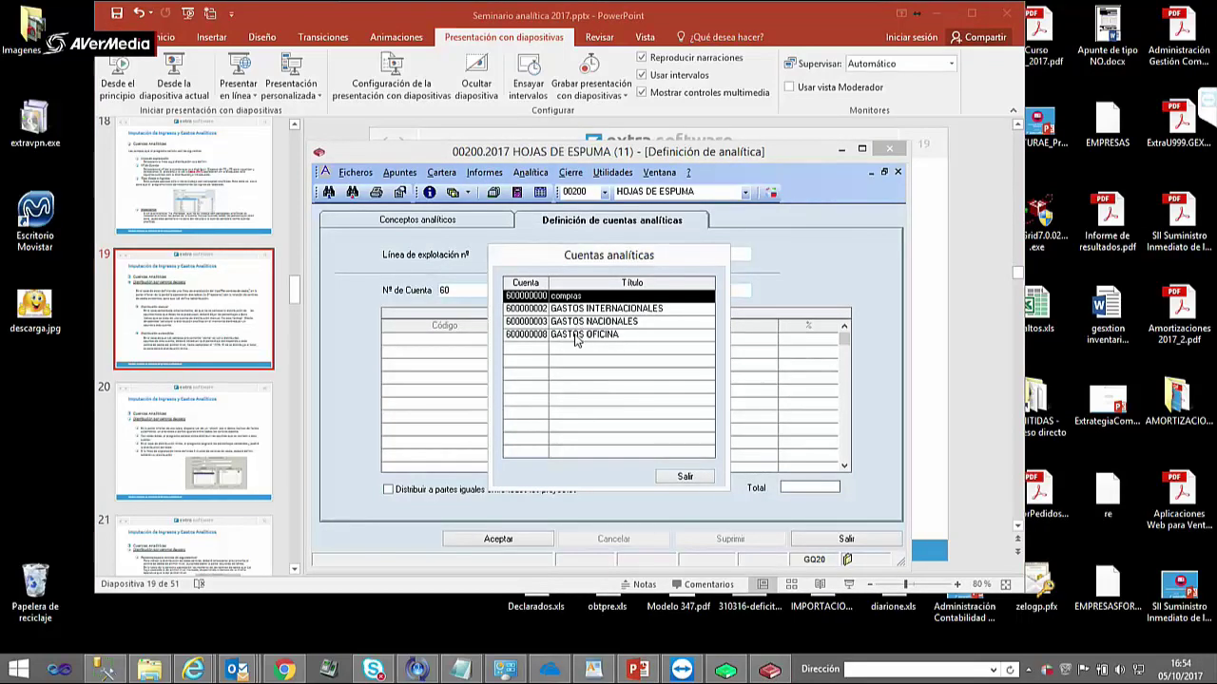
double_click(576, 335)
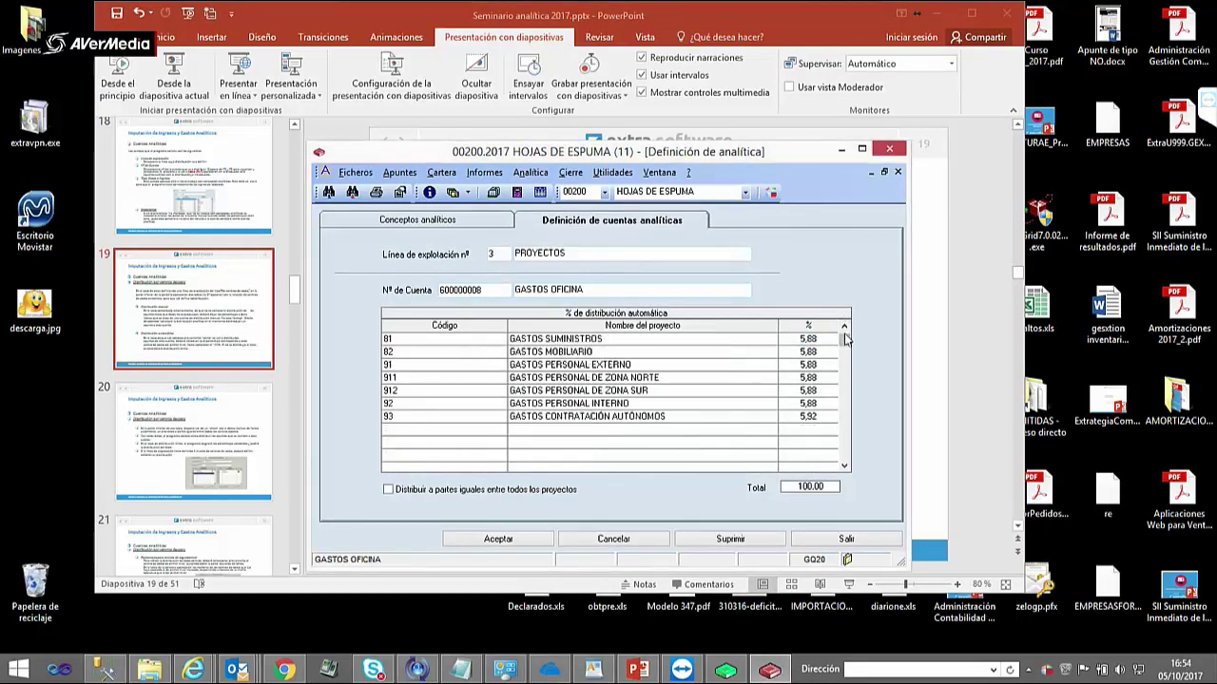
click(845, 466)
click(845, 466)
click(846, 466)
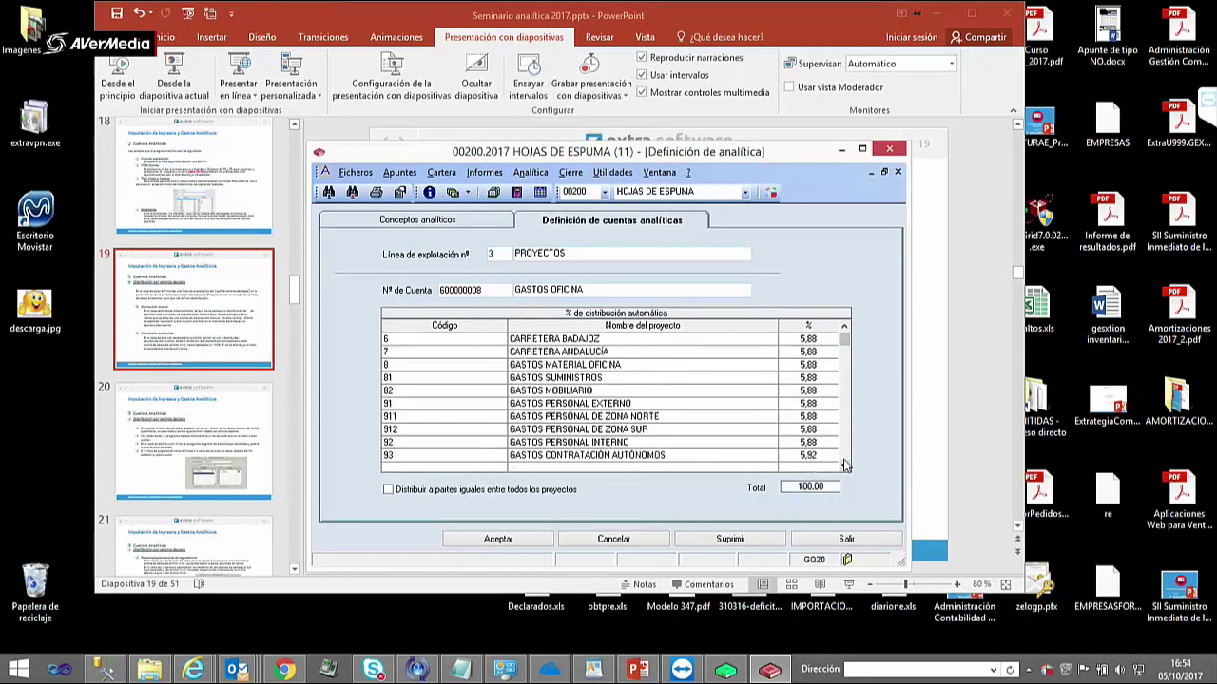
click(276, 454)
key(Down)
click(229, 317)
click(770, 672)
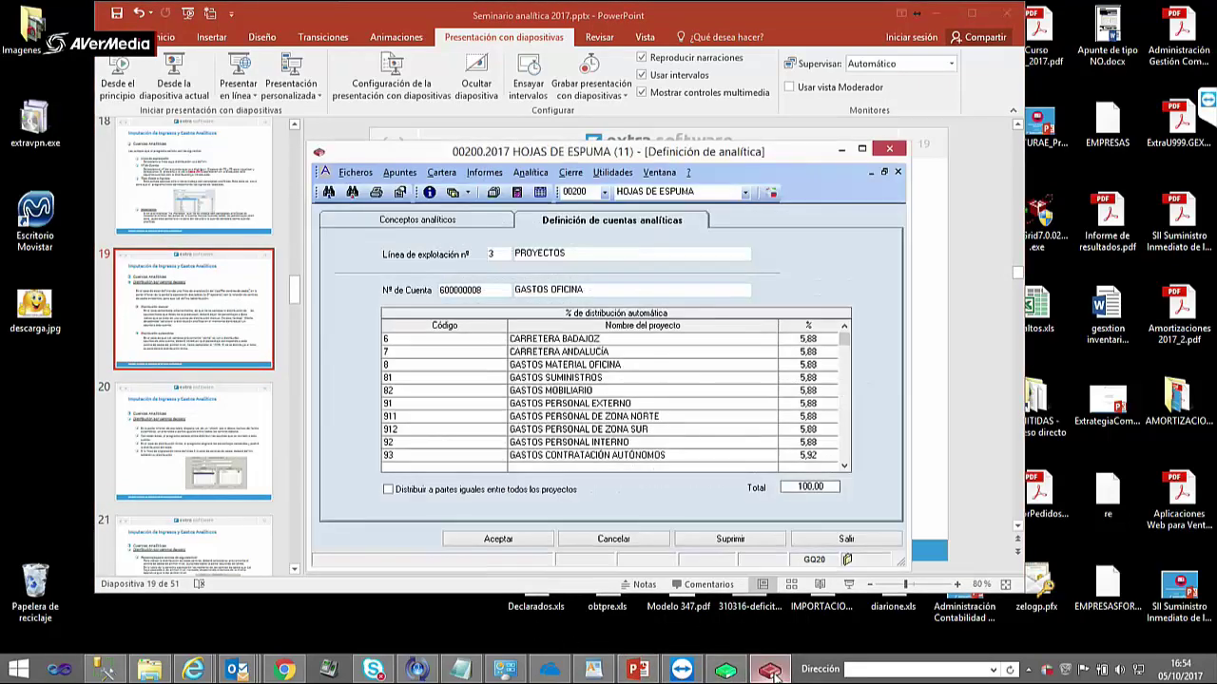
click(769, 671)
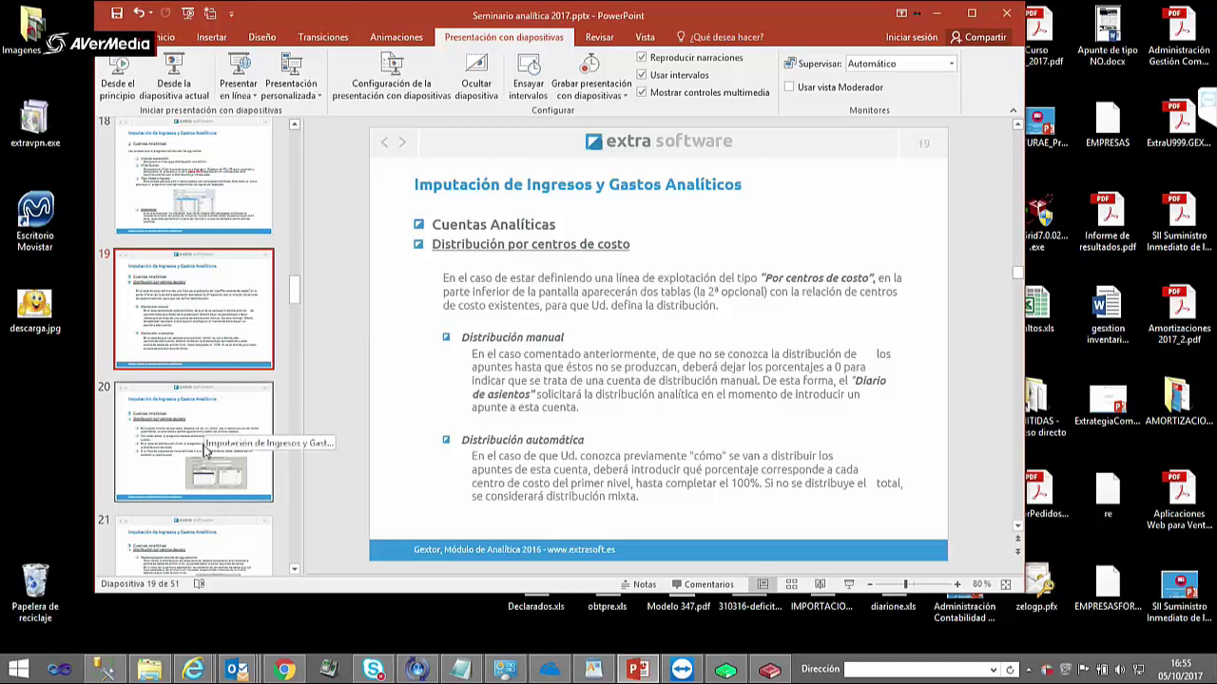
- Return to Gextor, search the analytic accounts beginning with 60 and load GASTOS NACIONALES to examine its distribution
click(770, 671)
drag(495, 289, 384, 288)
text(60)
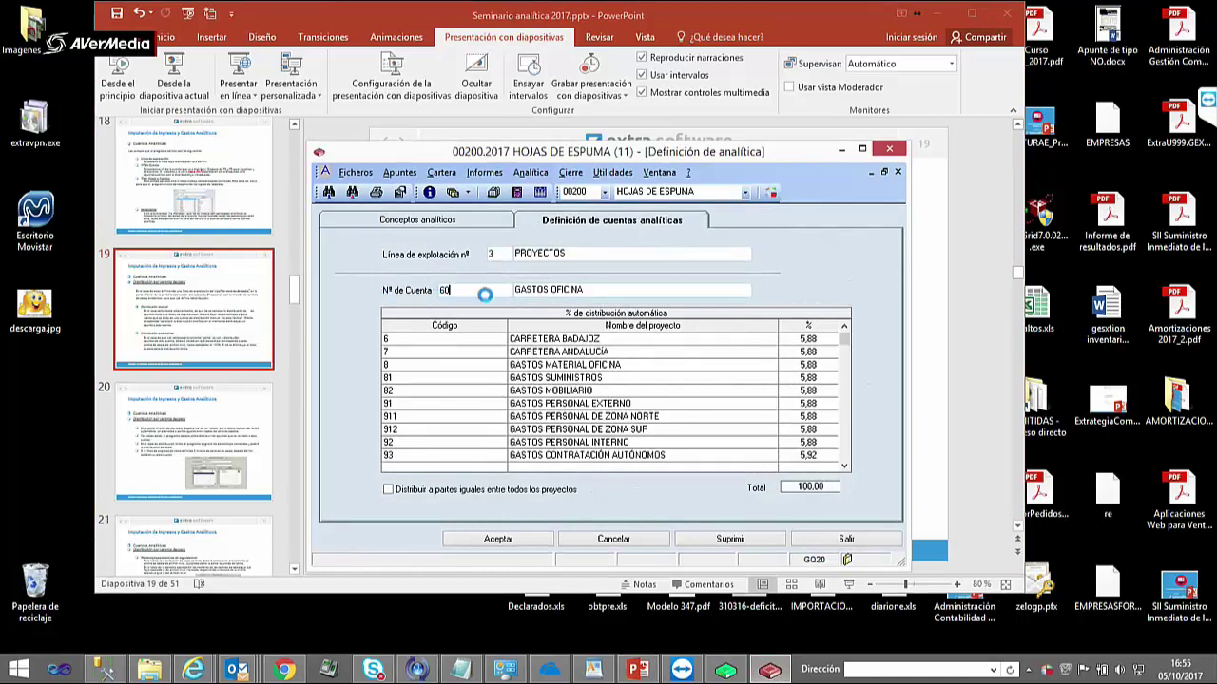
double_click(571, 321)
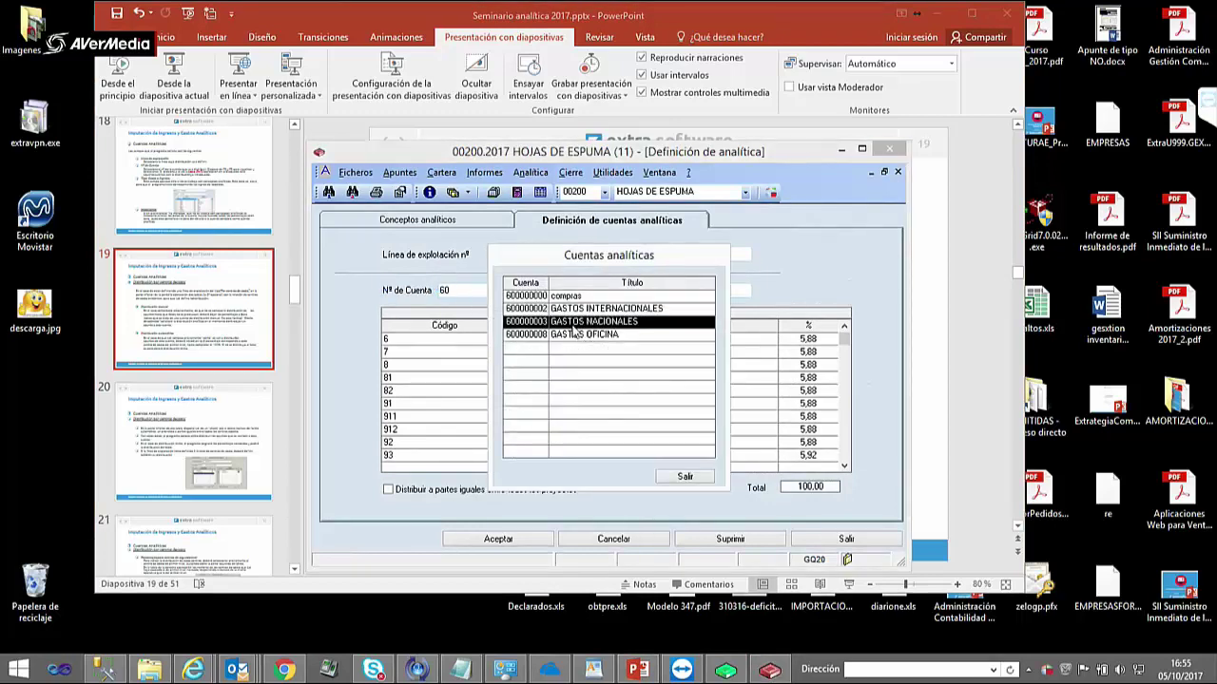
- Search the accounts beginning with 60 again, load compras, review its project percentages and leave it without saving
drag(415, 294, 383, 290)
text(60)
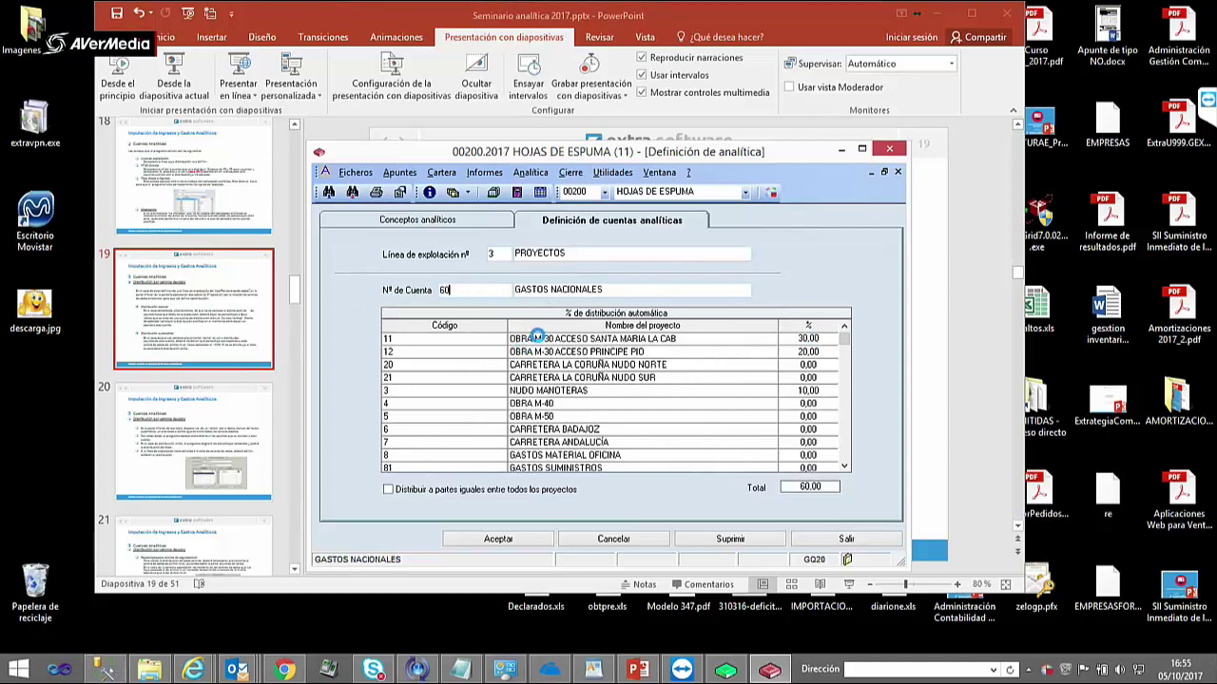
double_click(557, 300)
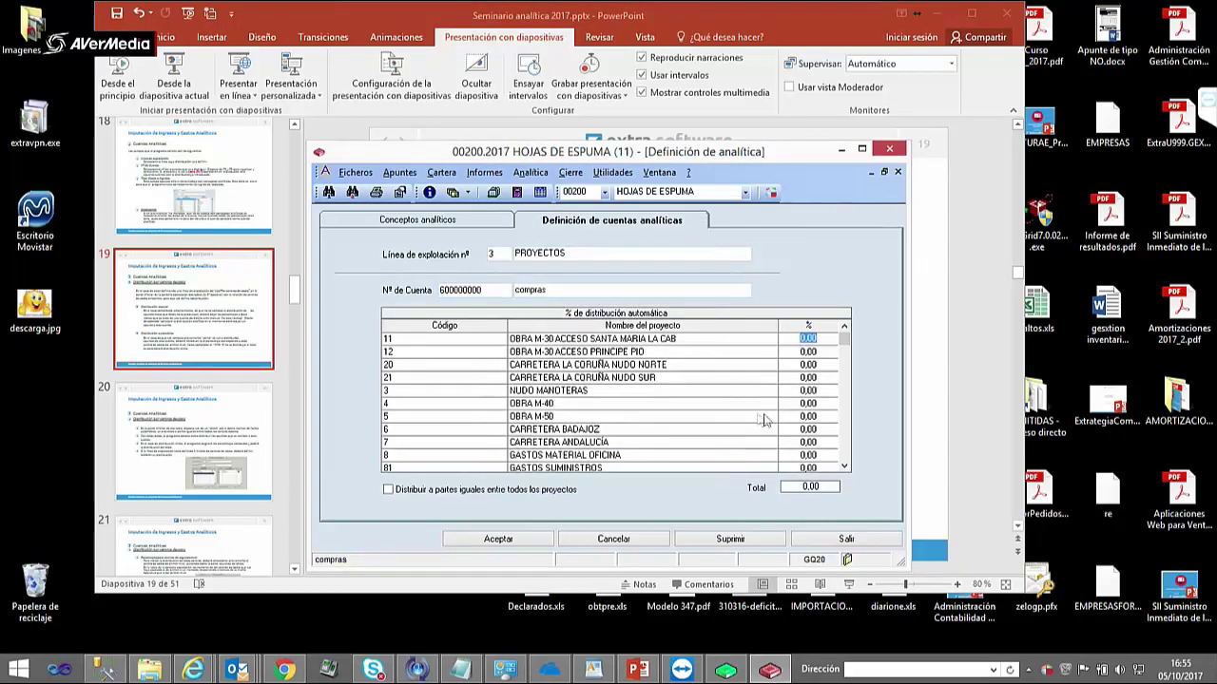
click(850, 426)
click(843, 328)
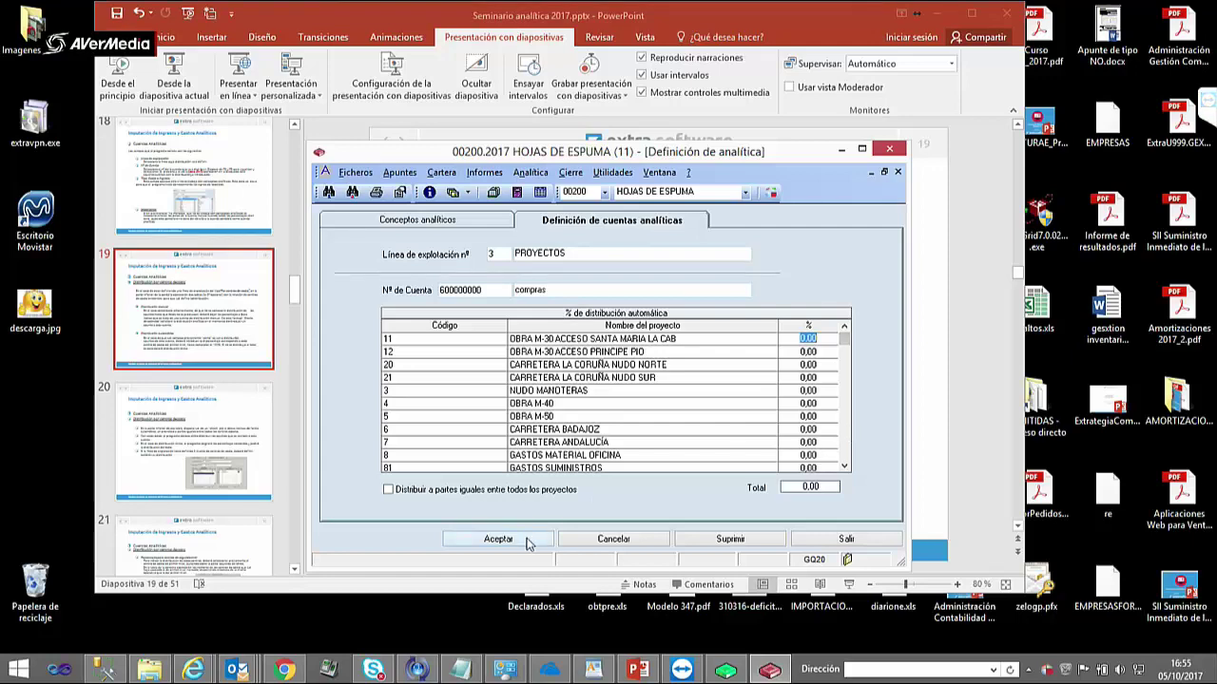
click(613, 539)
- Switch to PowerPoint and show slide 21 on second-level cost centres and slide 22 on distribution by project
scroll(174, 422, down, 2)
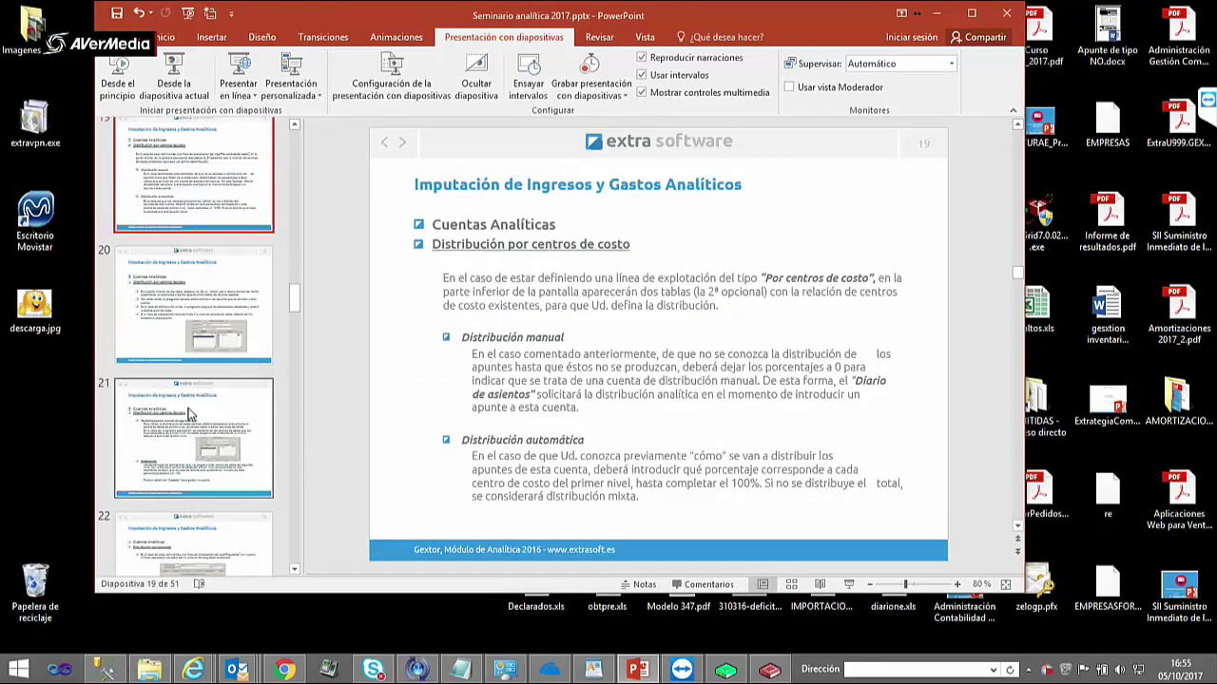
click(191, 411)
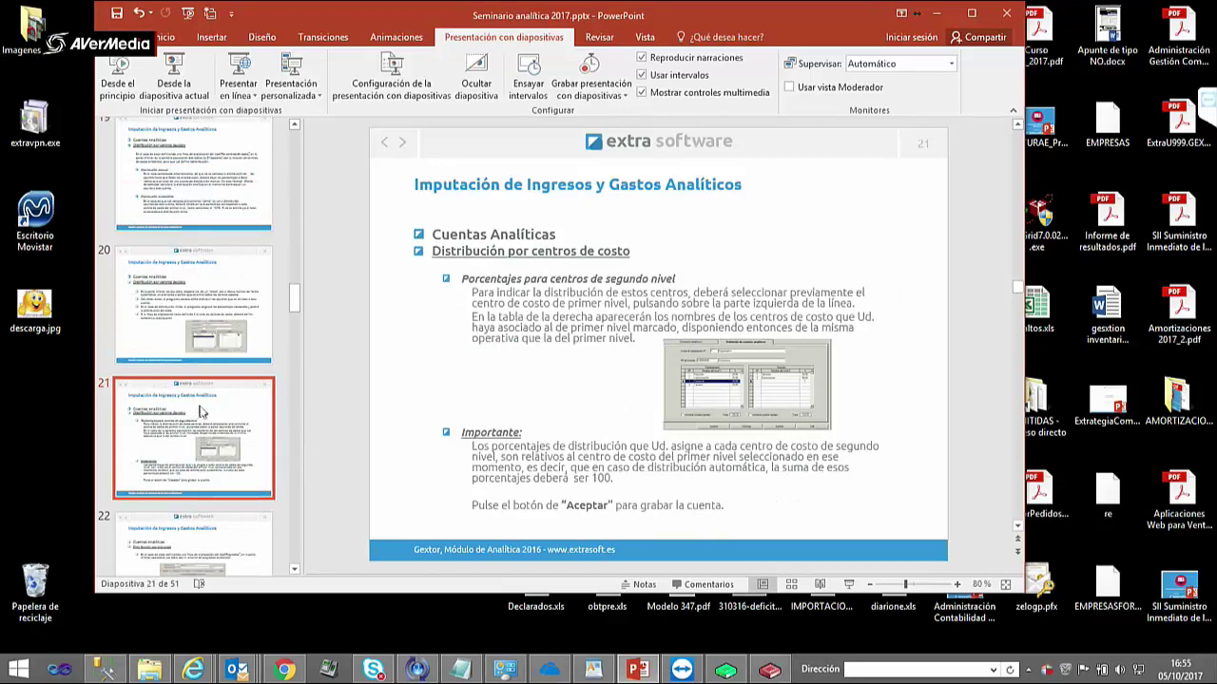
scroll(194, 409, down, 2)
click(192, 399)
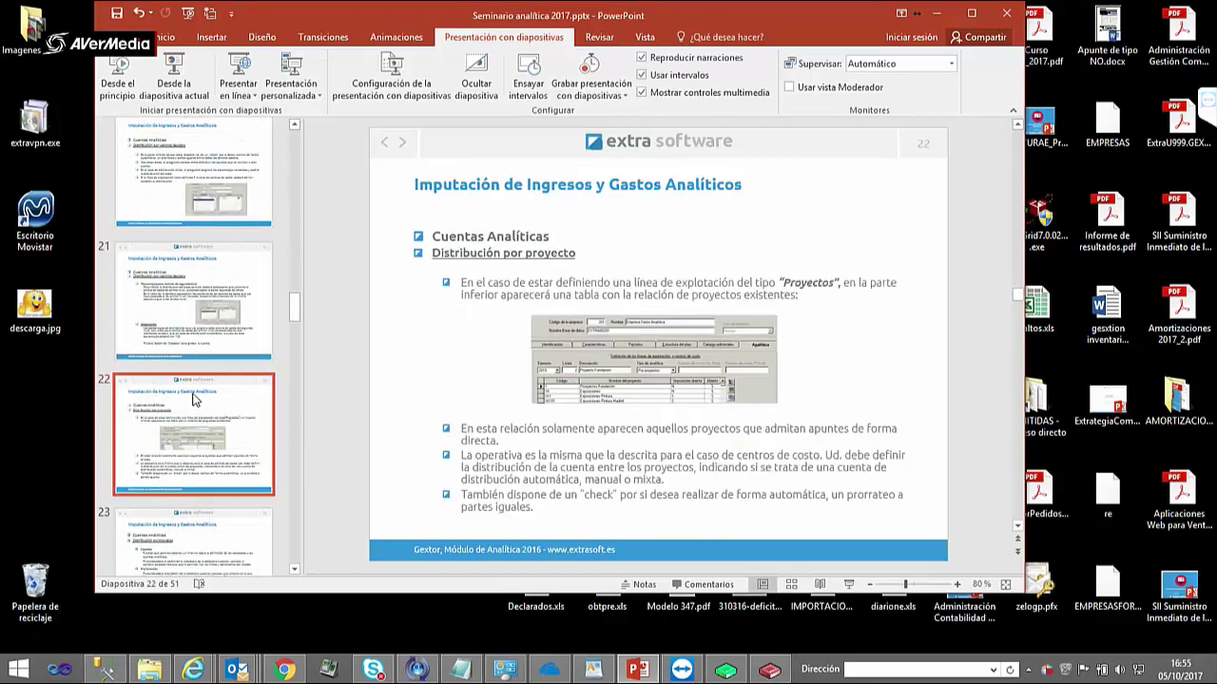
- Go to slide 23 on Listados and Preferencias and start the slide show from it
scroll(197, 399, down, 2)
click(197, 403)
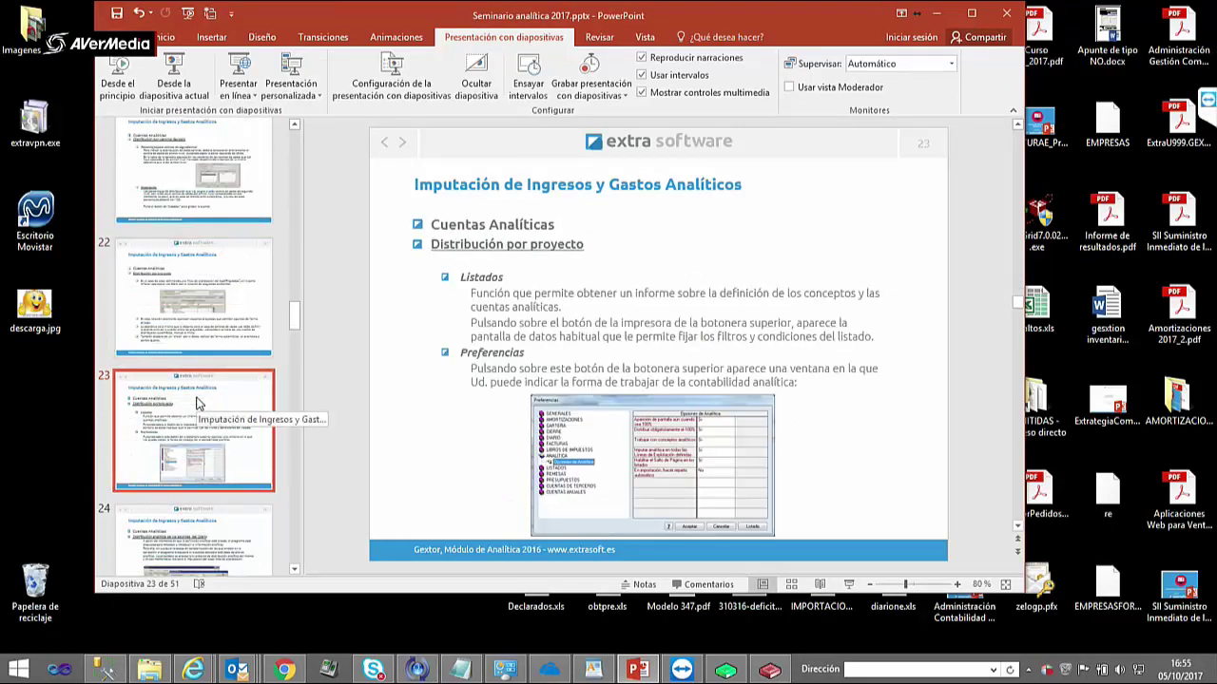
scroll(197, 403, down, 1)
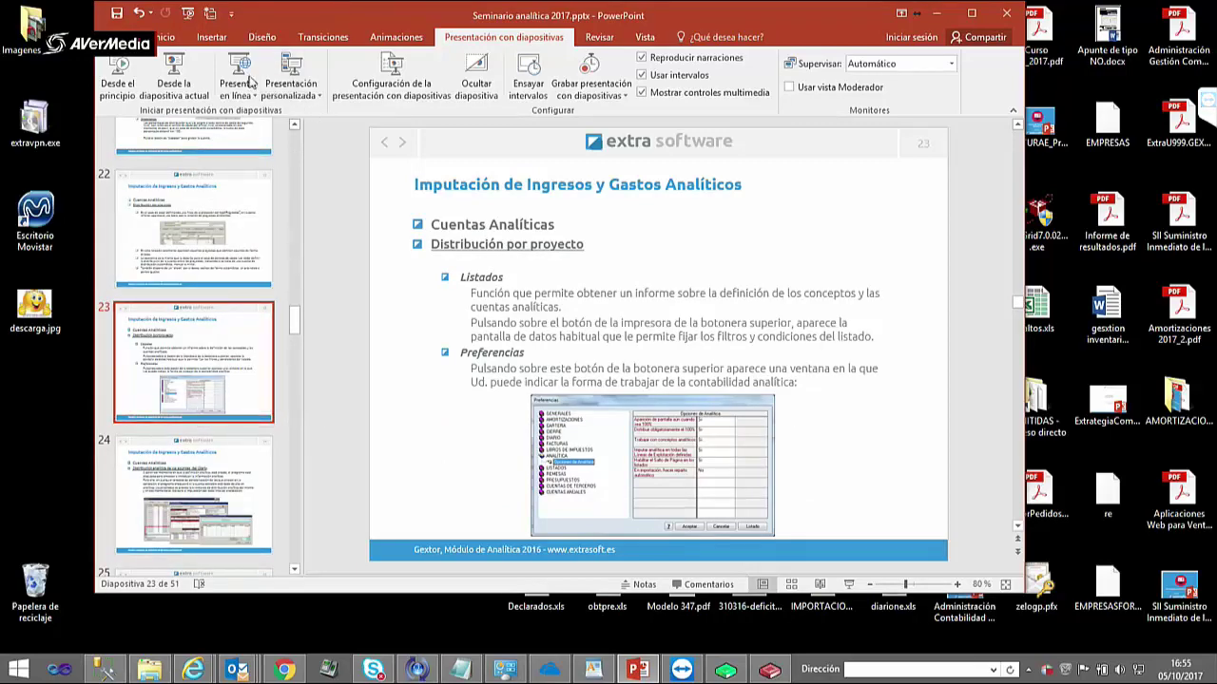
click(174, 74)
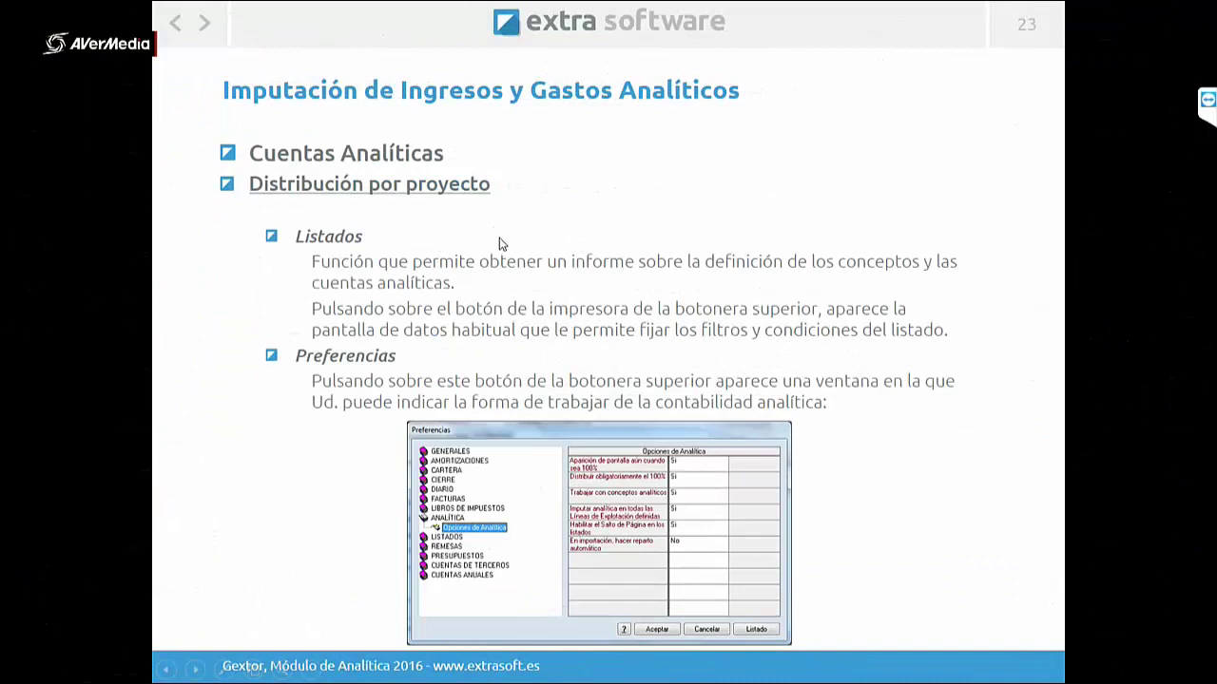
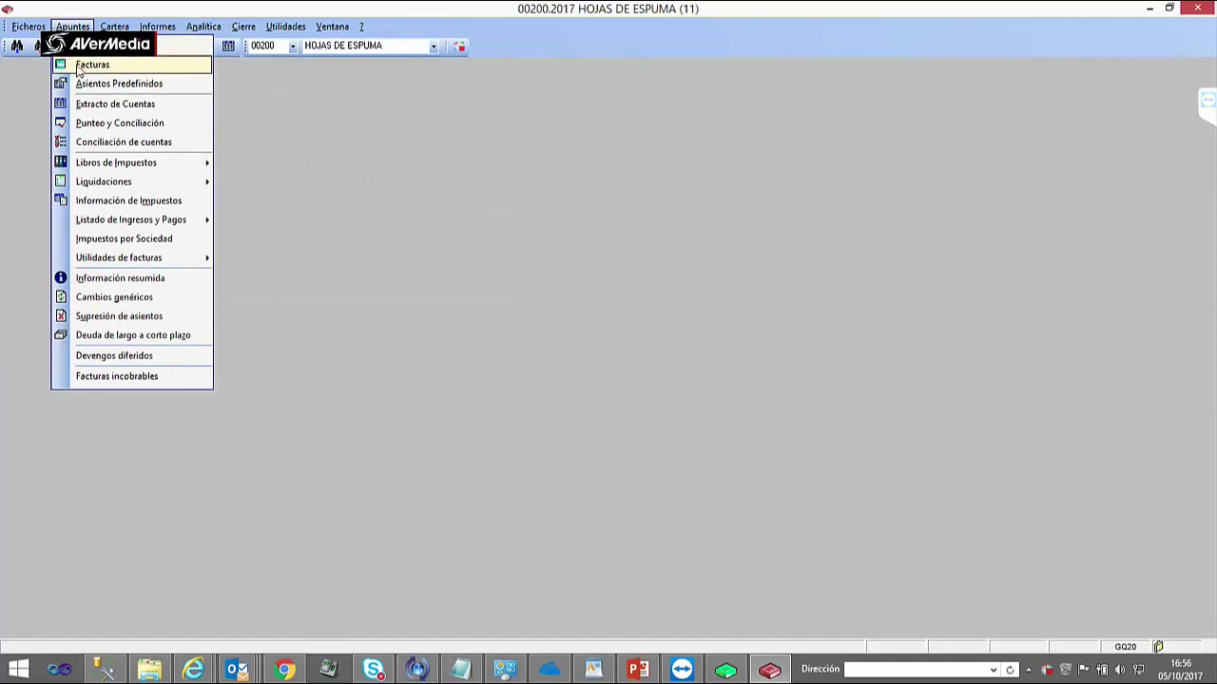
- Enter a line in the Gextor Diario for VENTAS INTERNACIONALES with 1.500,00 in Haber
key(Return)
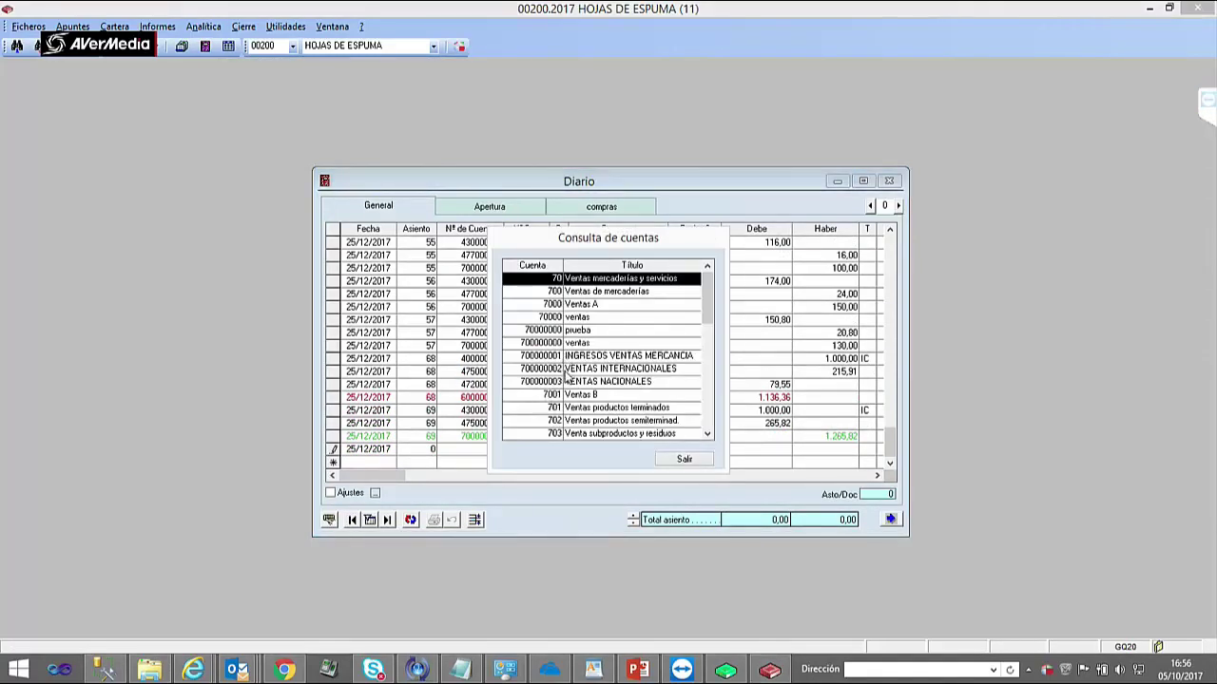
double_click(564, 372)
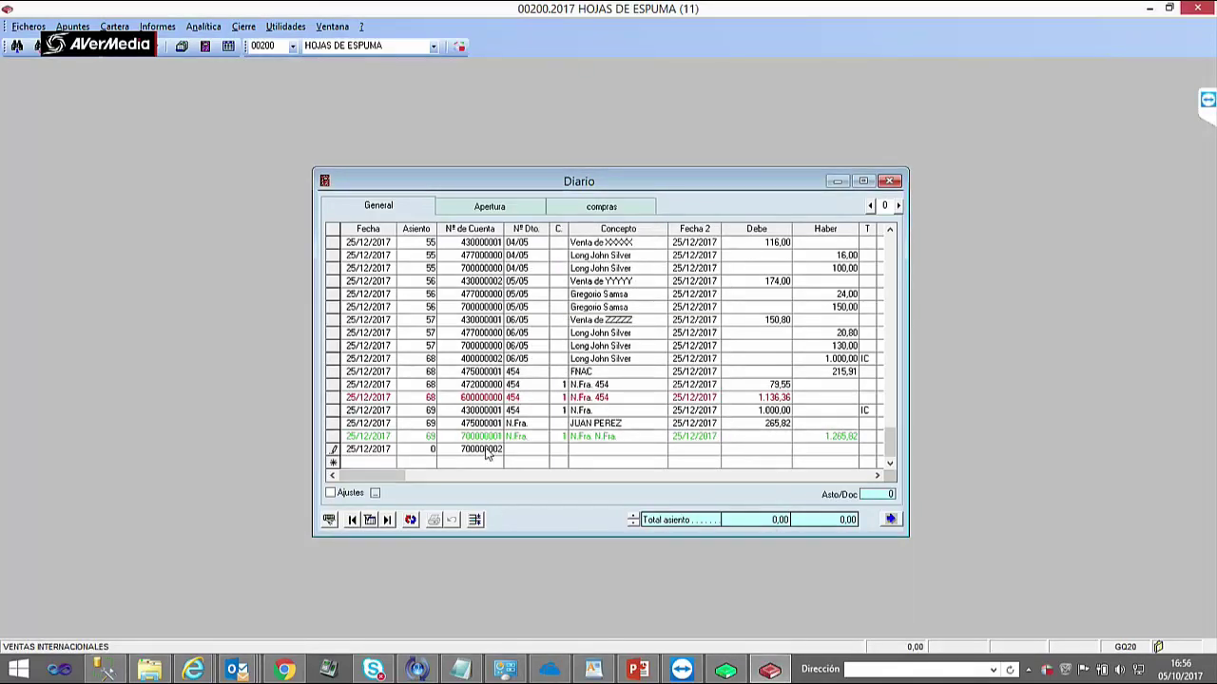
click(838, 452)
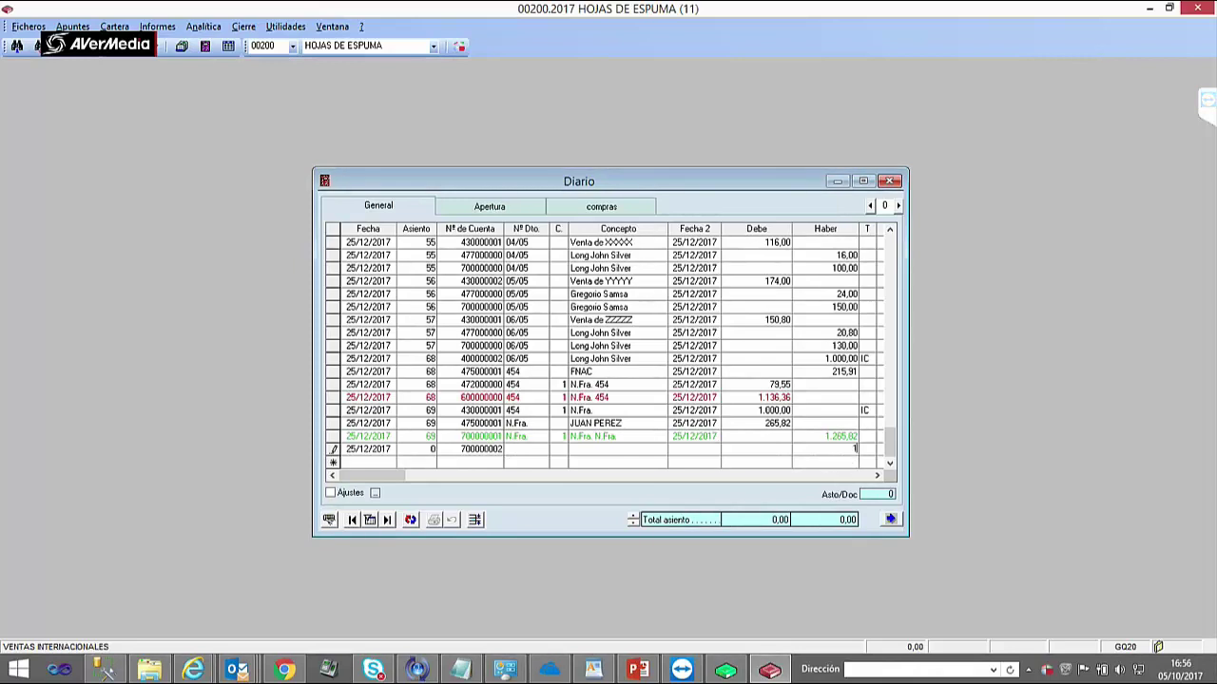
key(Return)
key(Return)
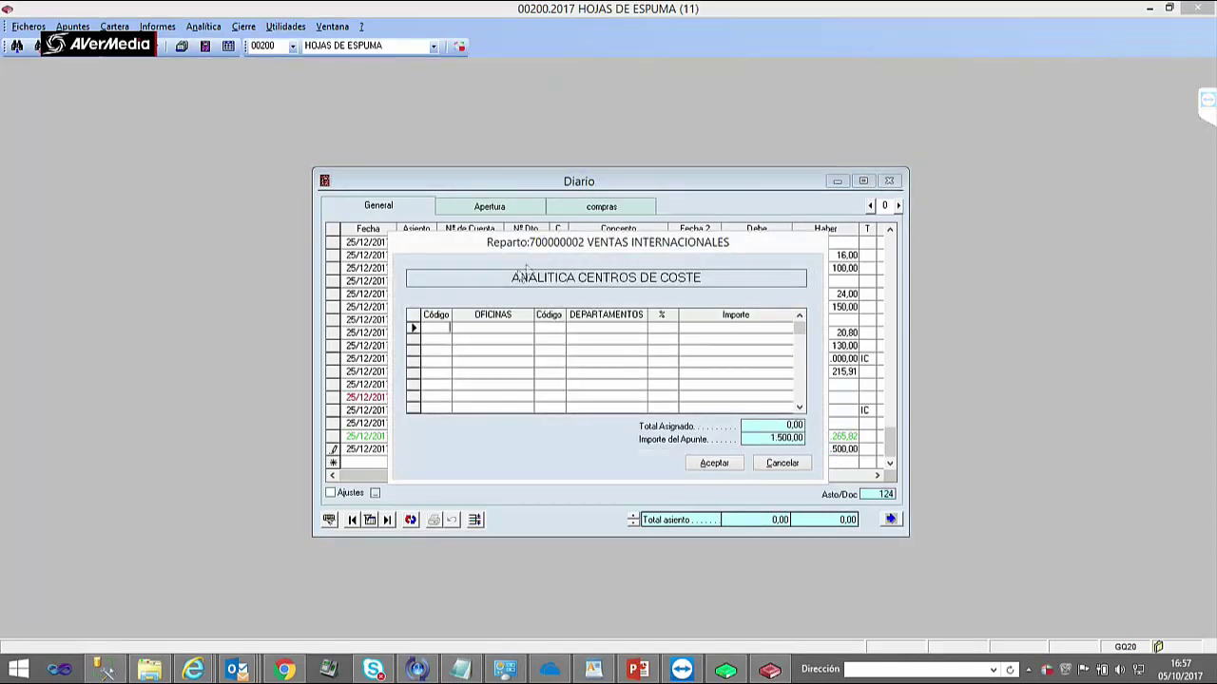
- Assign the full 1.500,00 to office 1 Madrid and department 1 Tecnico in the cost centre allocation
drag(568, 249, 626, 111)
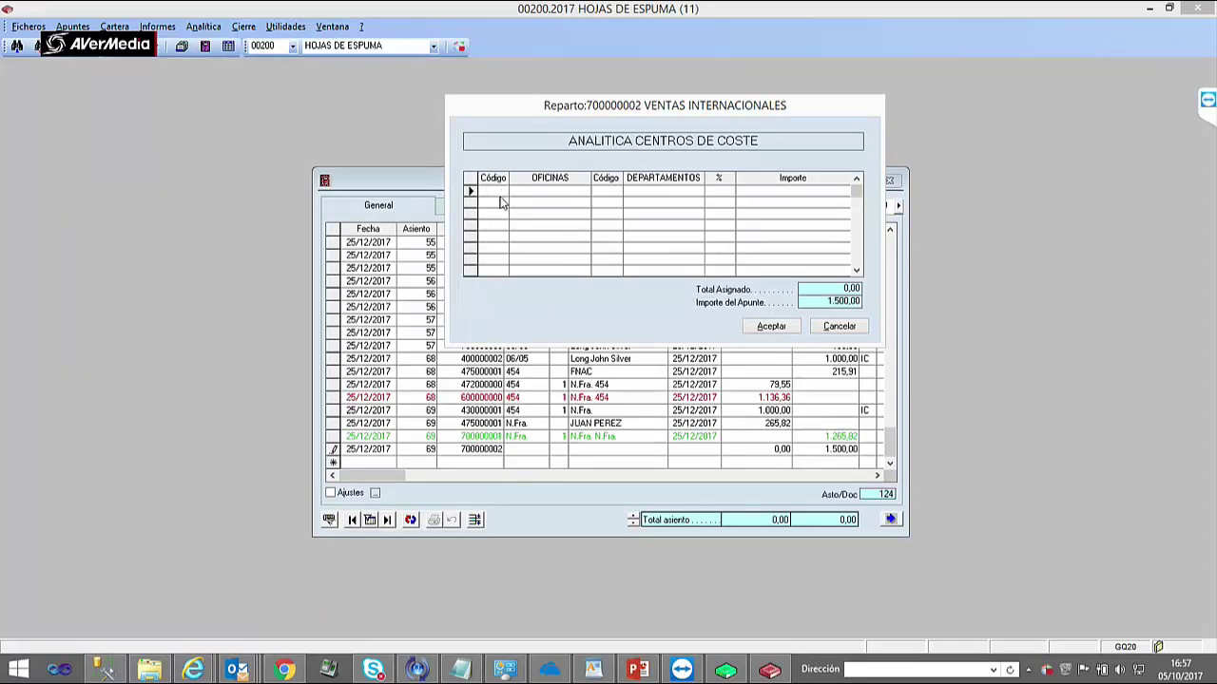
key(Return)
text(1)
key(Return)
text(1.5)
text(00)
click(723, 193)
key(Tab)
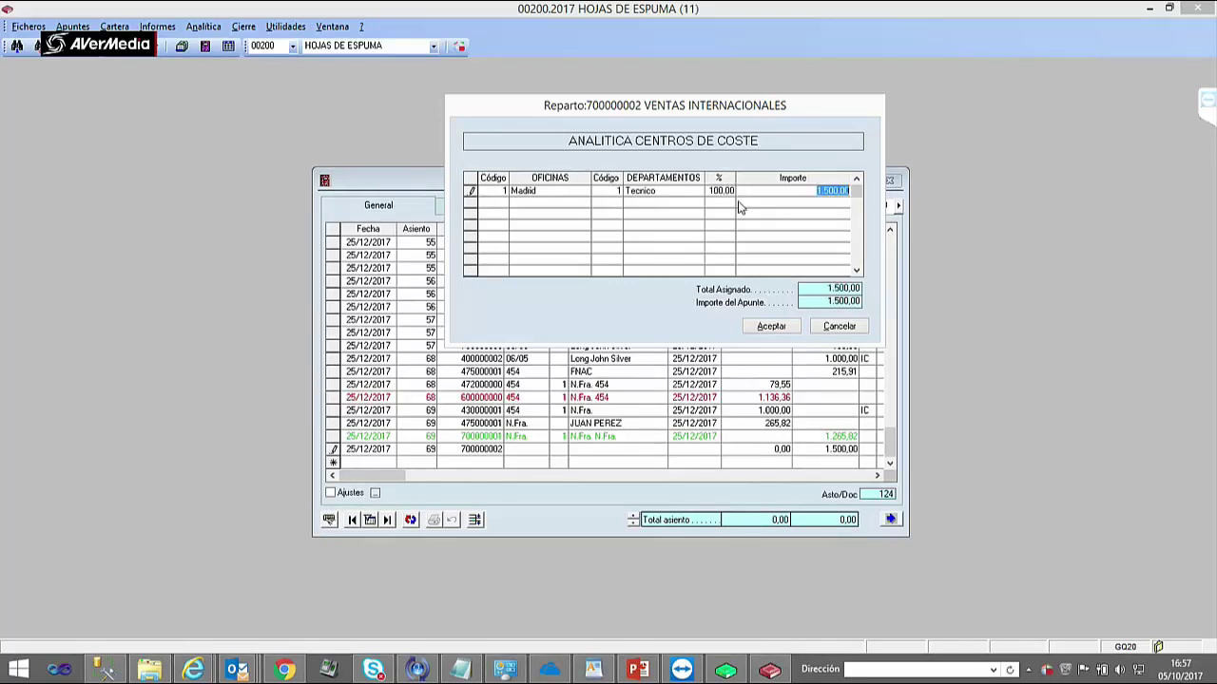
- Set the amount of the Madrid Tecnico line to 1.000,00
click(812, 192)
double_click(812, 192)
text(1000)
key(Return)
- Add a second line for Madrid with department 2, Comercial y Formación, and accept the cost centre allocation
key(Return)
text(2)
key(Return)
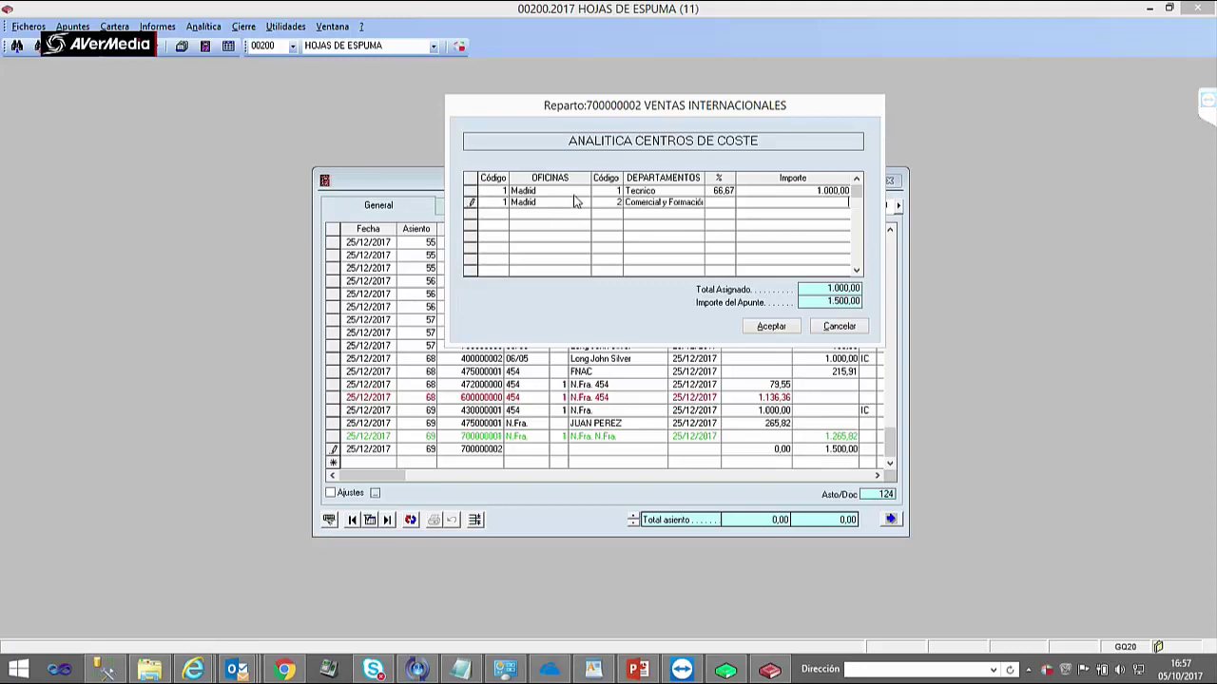
key(Return)
click(766, 327)
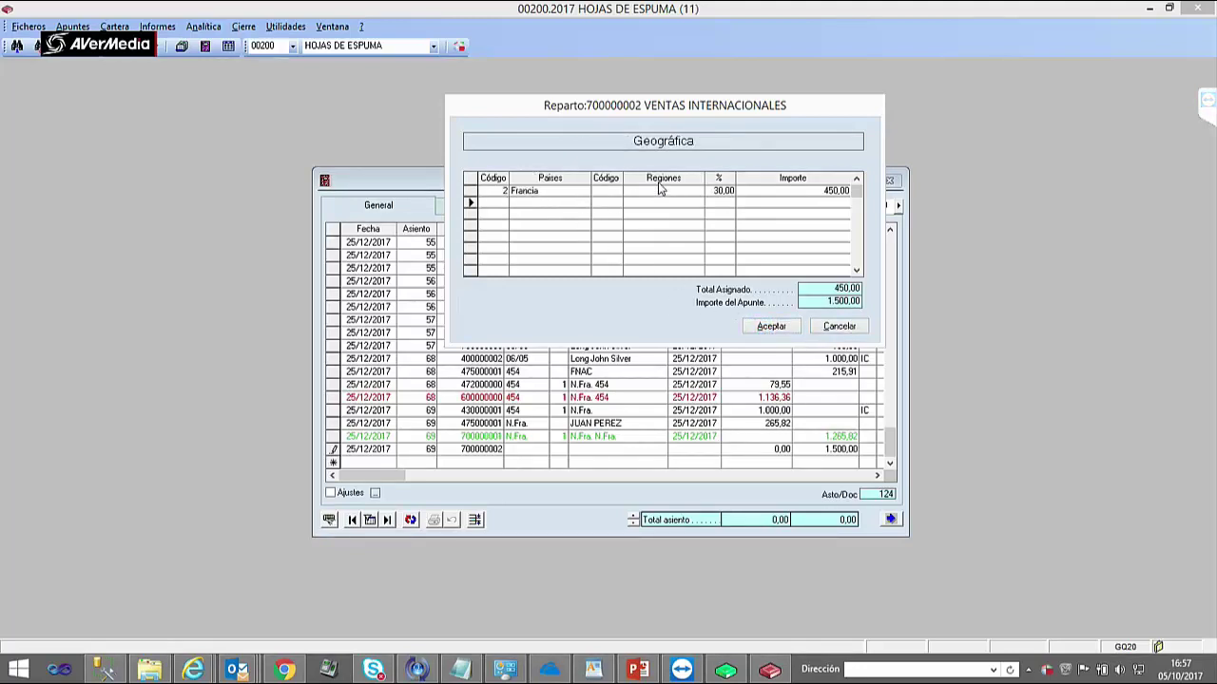
- Change the Francia line of the Geográfica allocation to country 1 España, region 1 Madrid, with an amount of 1.004,00
click(495, 190)
text(1)
key(Return)
text(1)
key(Return)
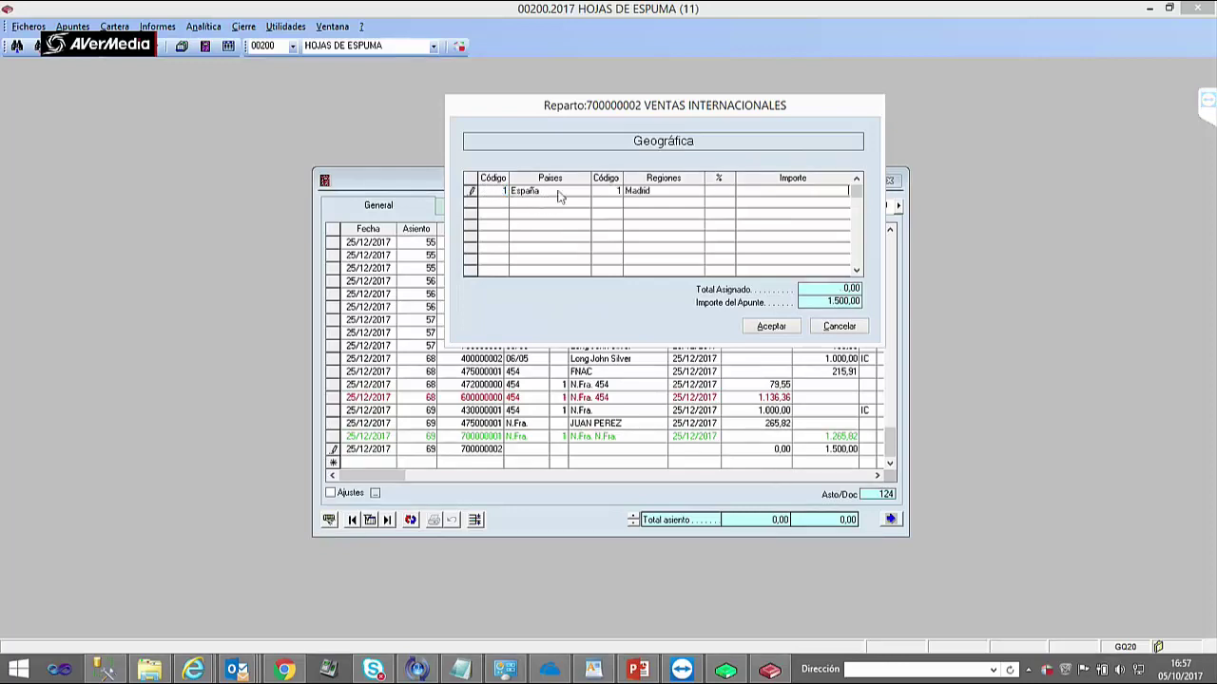
text(1.004)
key(Return)
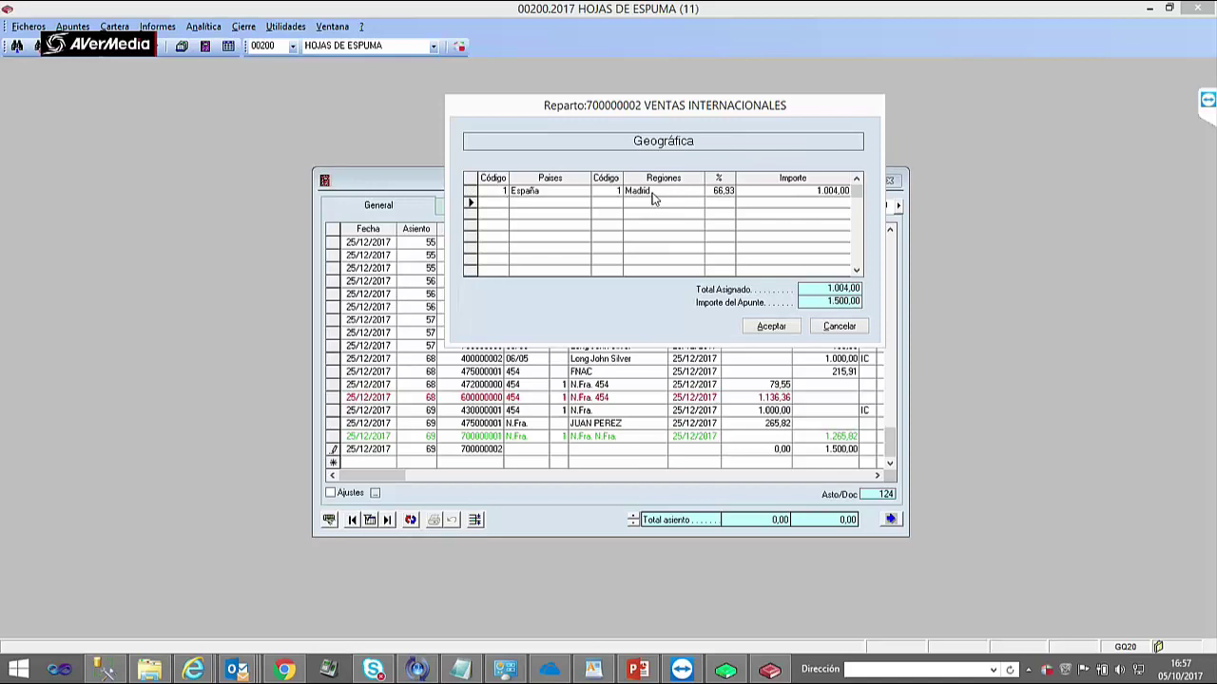
- Set the percentage of the España Madrid line to 100 and accept the Geográfica allocation
click(818, 191)
click(717, 191)
text(100)
key(Return)
key(Return)
click(774, 329)
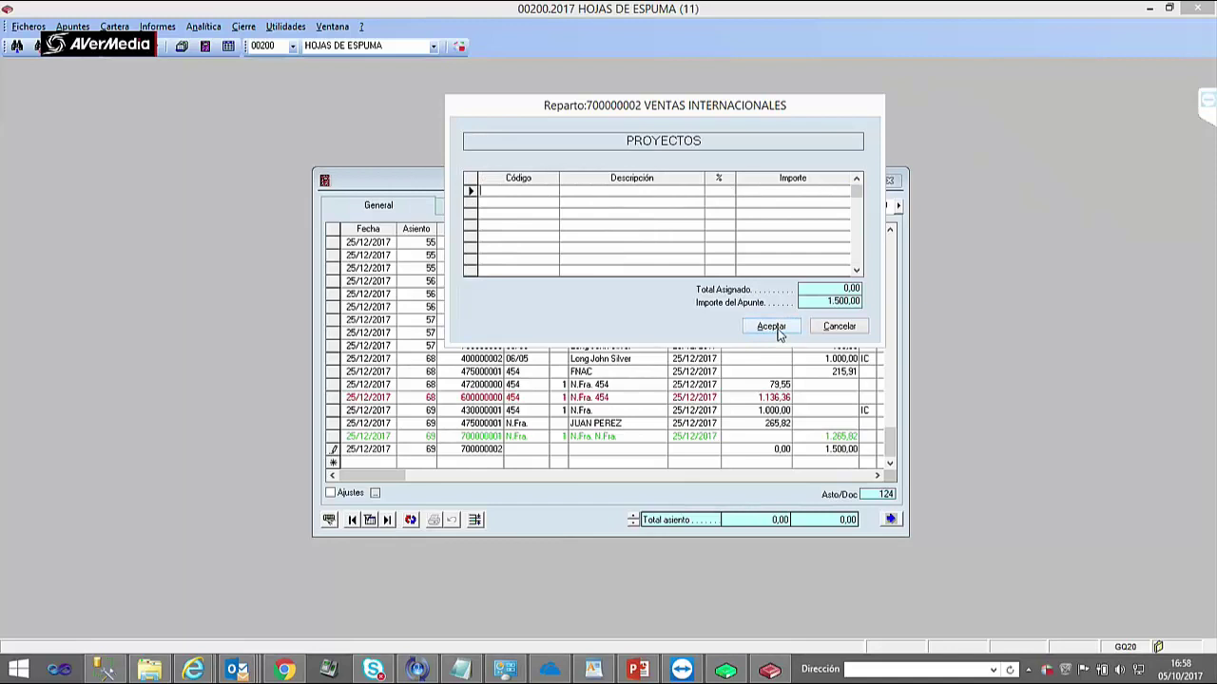
- Choose project 12, OBRA M-30 ACCESO PRINCIPE PIO, from the project list and assign it 100%
double_click(514, 192)
click(603, 313)
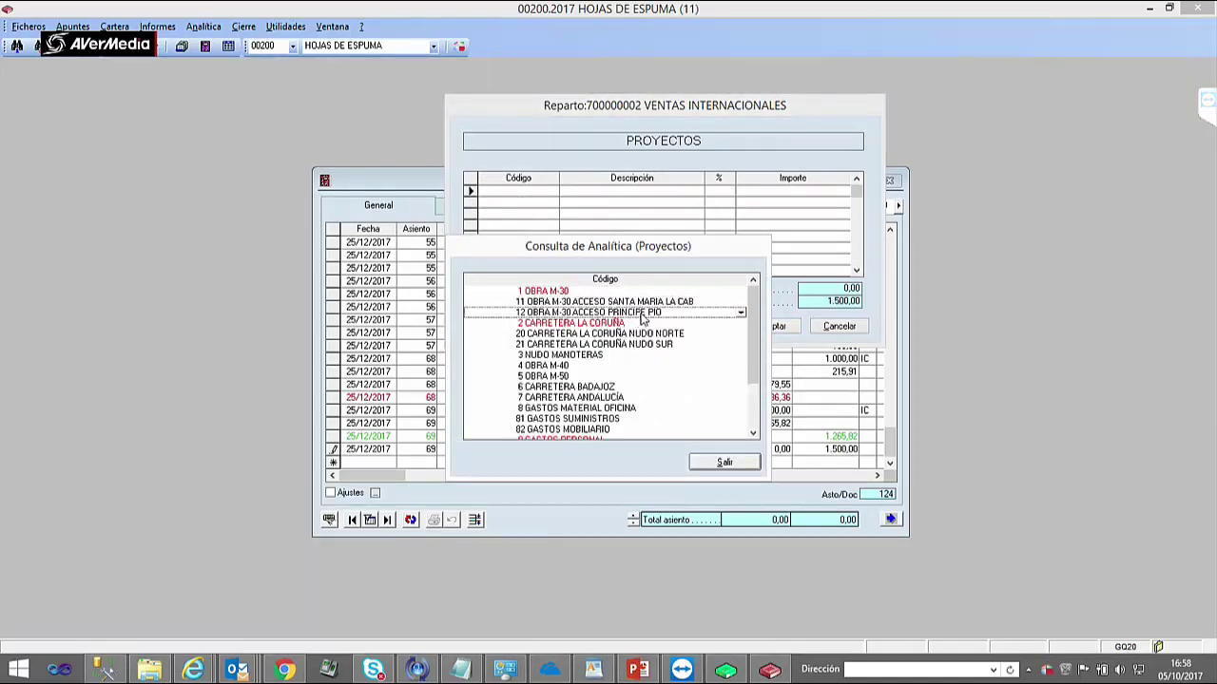
double_click(642, 314)
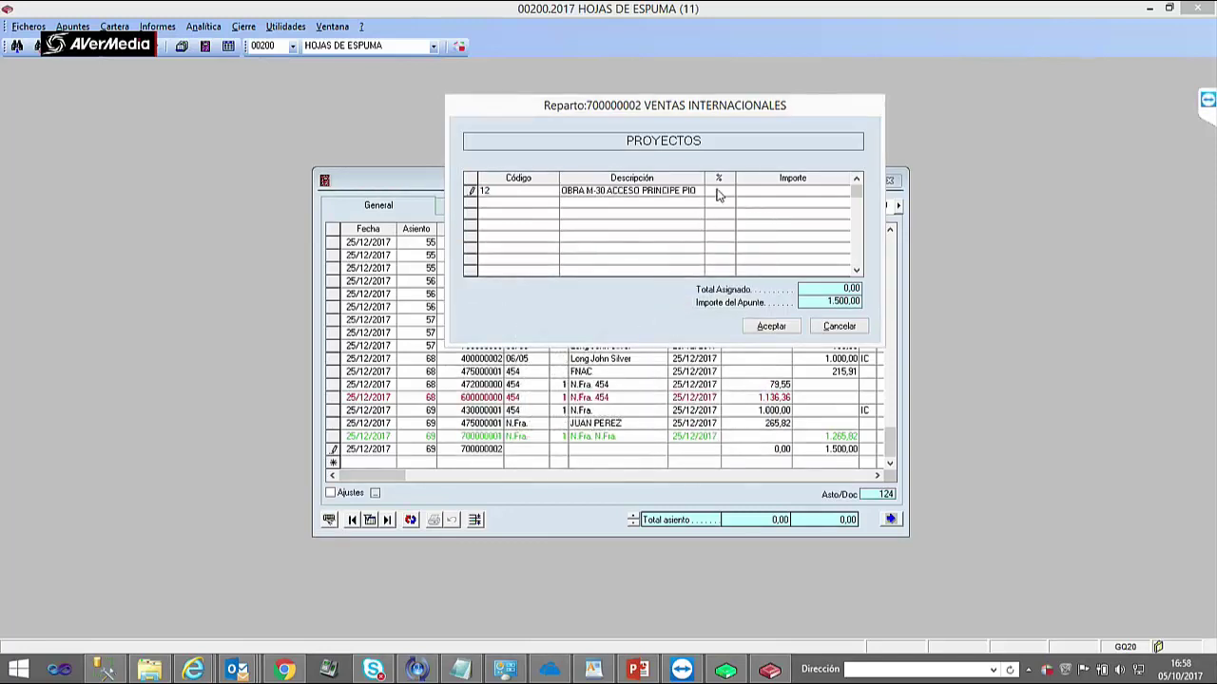
text(100)
key(Return)
- Examine the list of available projects for the code of the Proyectos allocation line, and leave the list
click(489, 202)
click(488, 192)
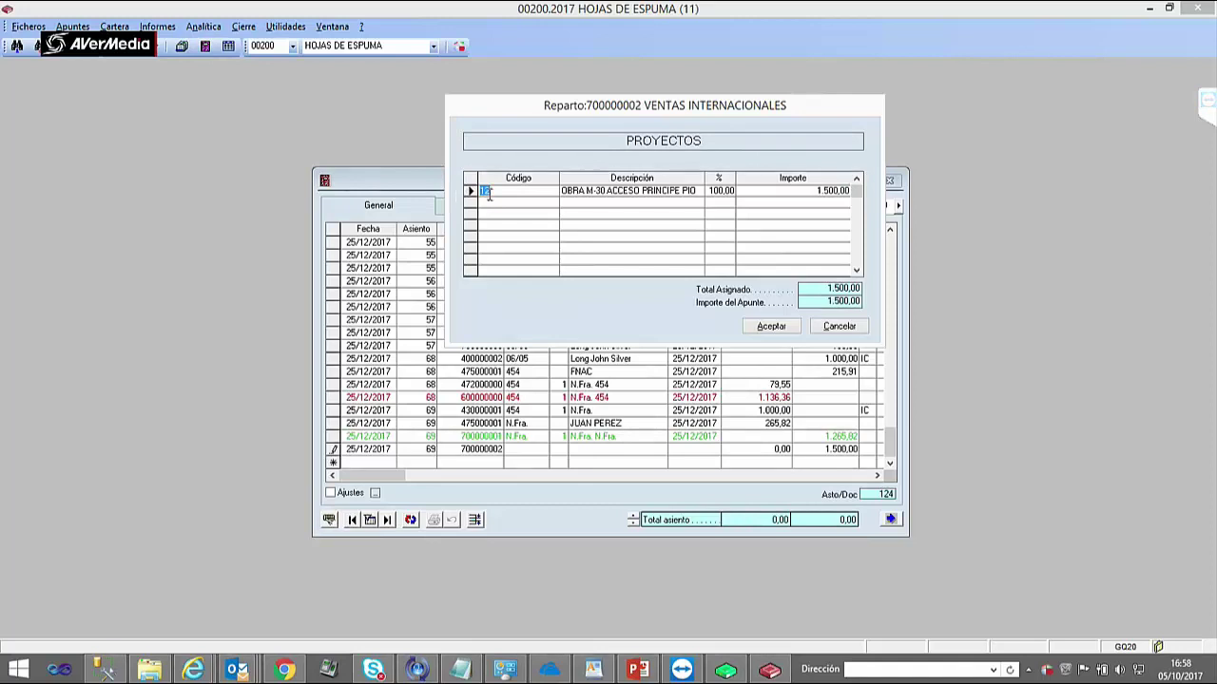
text(12)
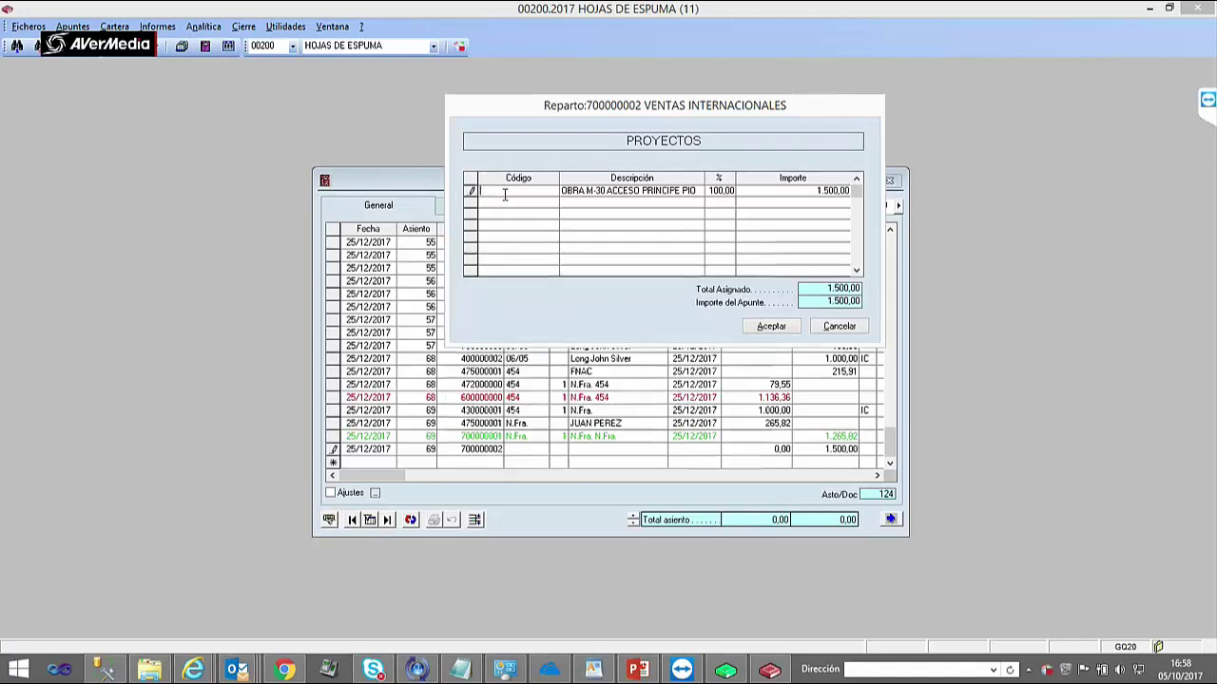
double_click(502, 194)
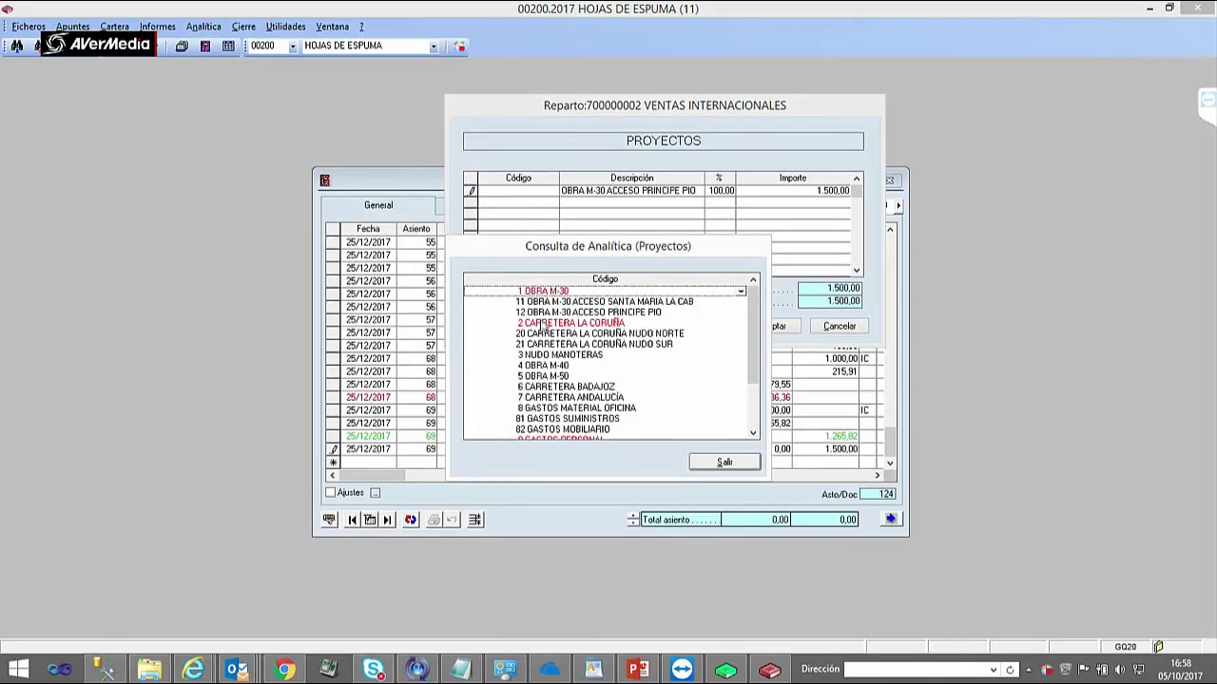
scroll(747, 418, down, 2)
scroll(756, 322, up, 2)
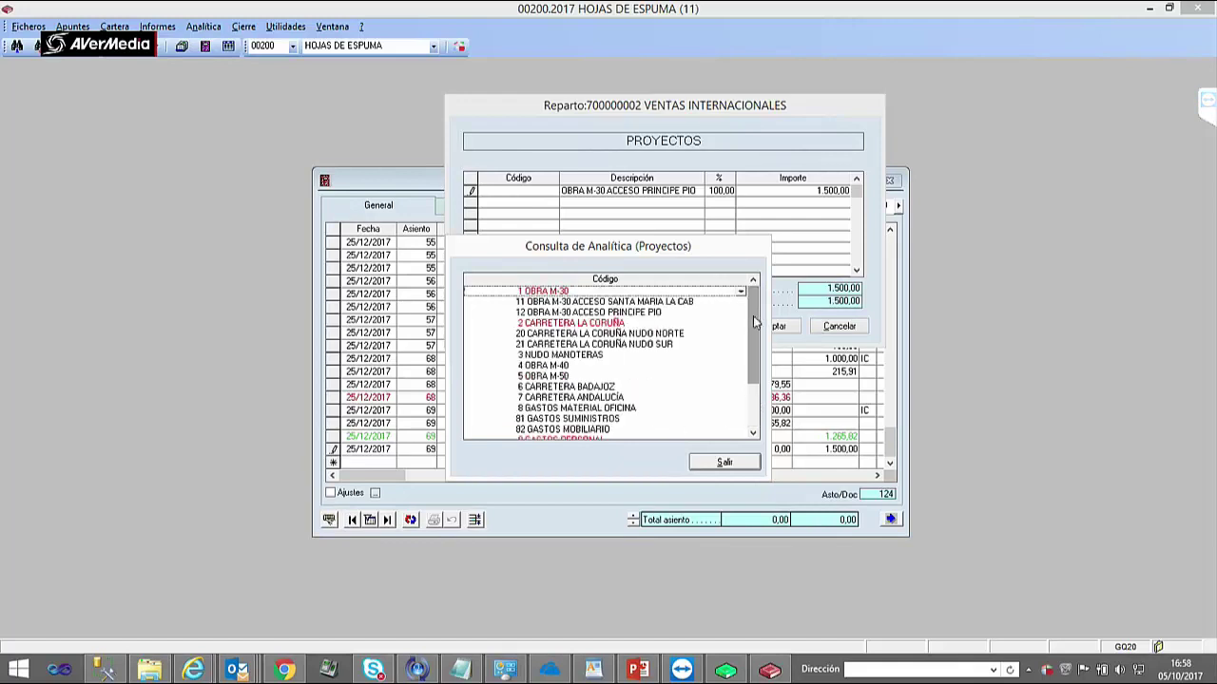
click(550, 303)
click(554, 312)
click(554, 343)
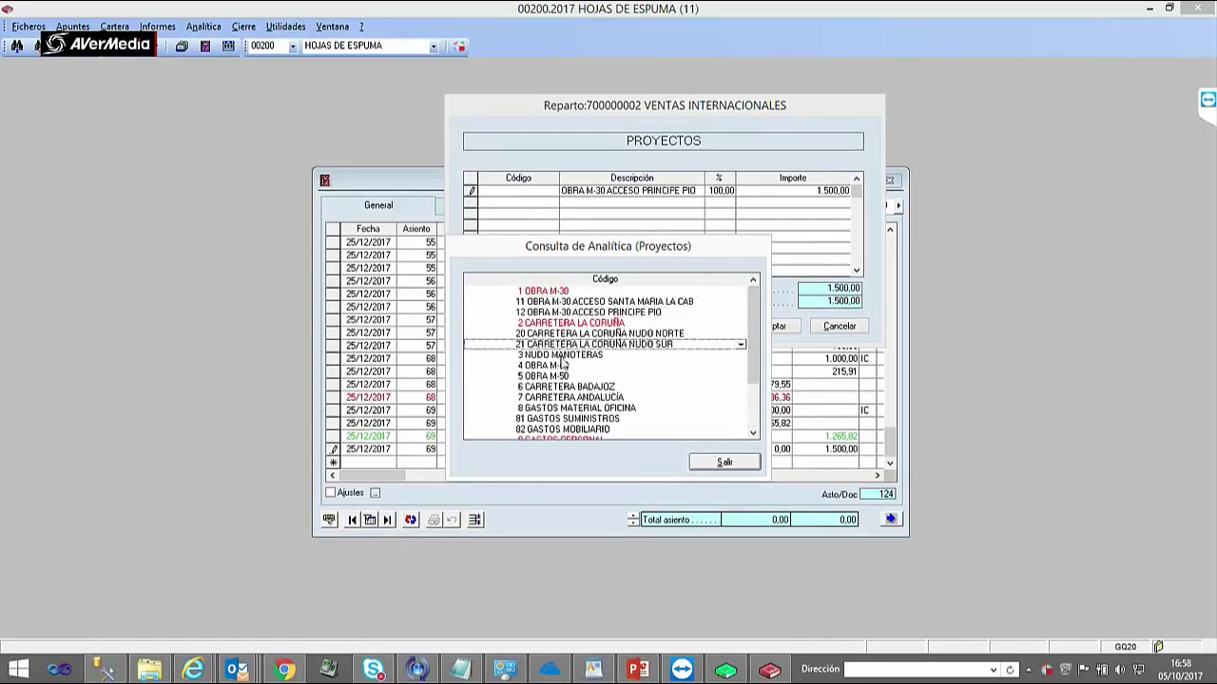
click(577, 302)
click(702, 464)
- Enter project 12 on the Proyectos line with an amount of 1500 and accept the allocation
key(Delete)
click(635, 386)
text(12)
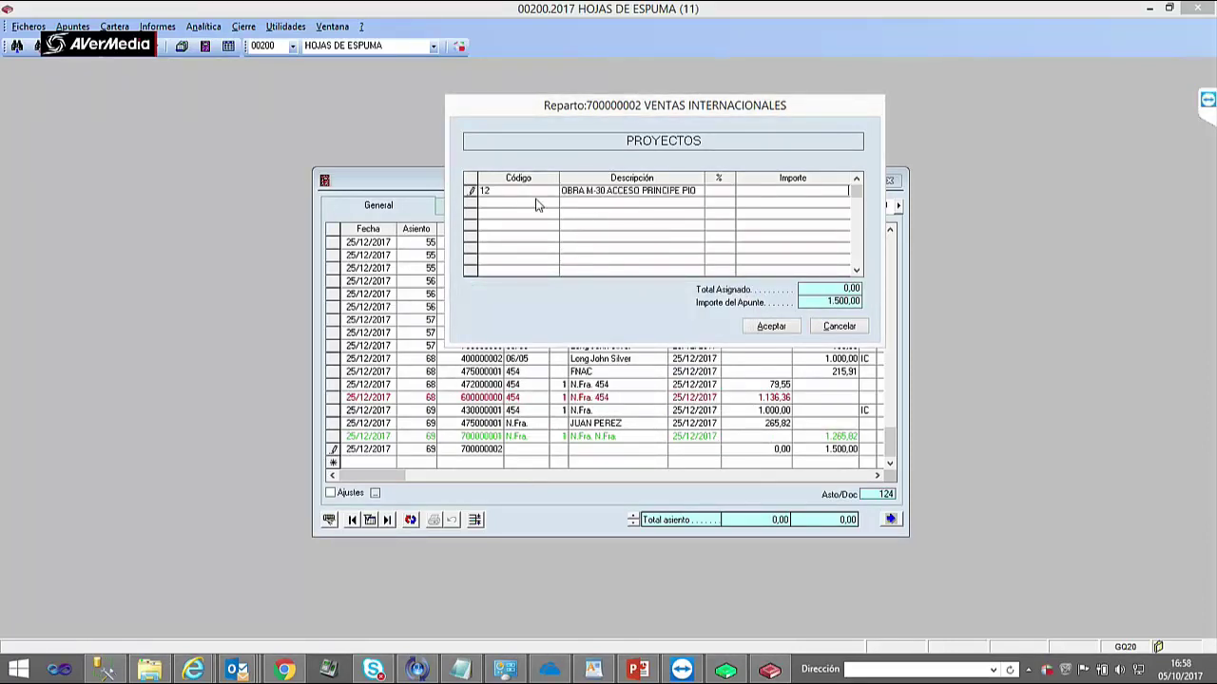
text(1500)
key(Return)
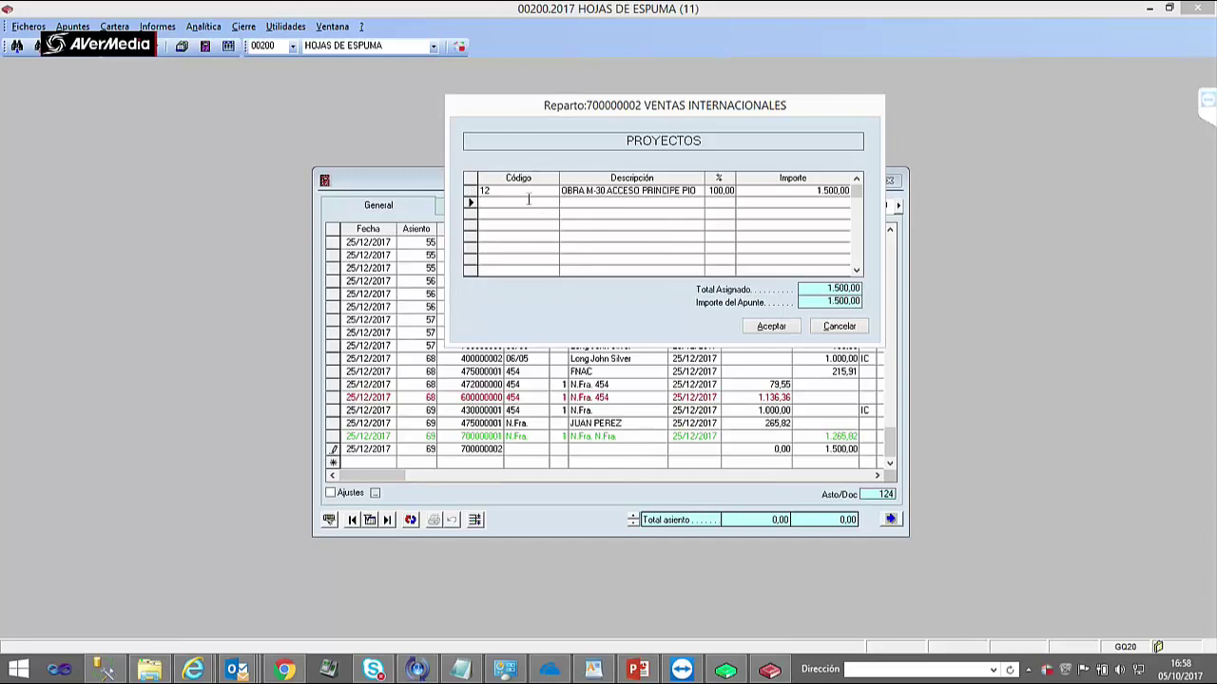
click(771, 326)
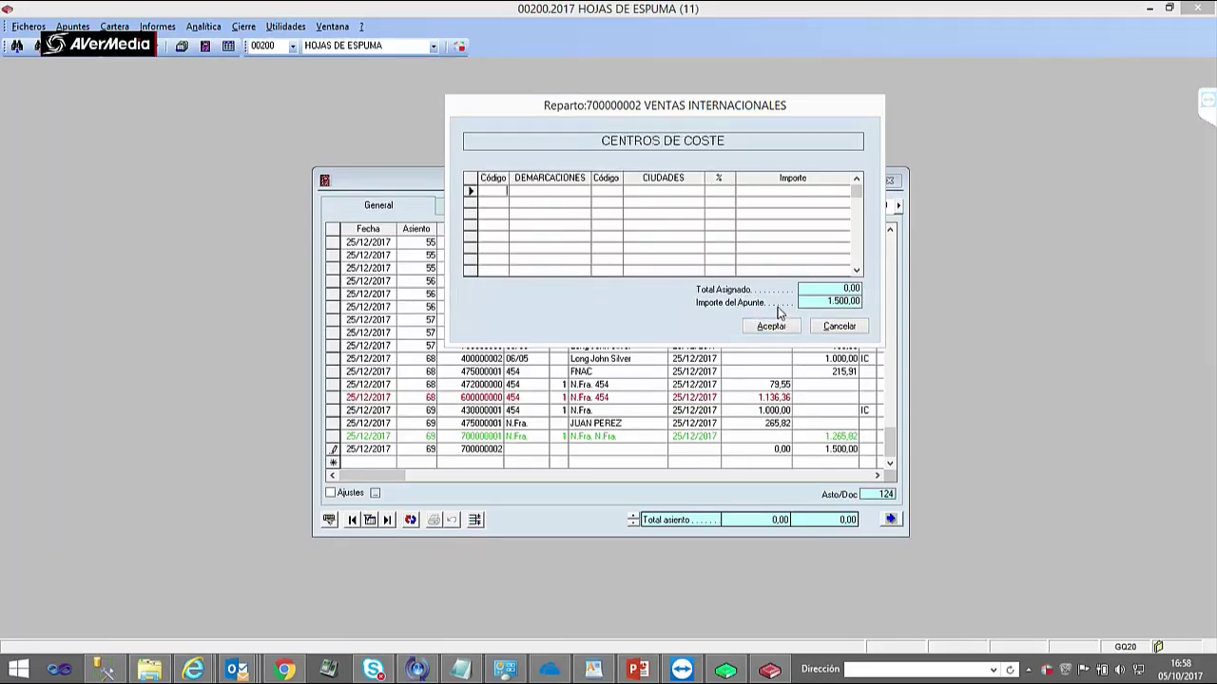
- Allocate 100% of the entry to demarcation 1 Norte, city 1 Bilbao, and accept the Centros de Coste allocation
text(1)
key(Return)
key(Return)
key(Up)
key(Return)
key(Return)
key(Return)
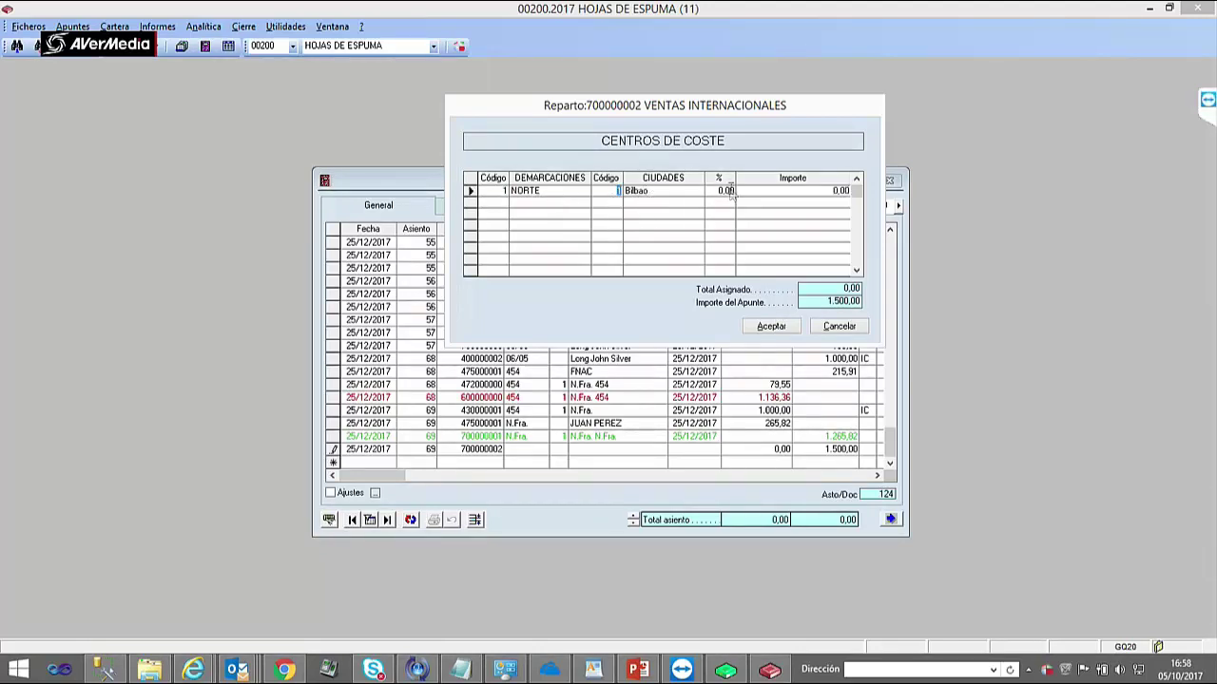
text(100)
key(Return)
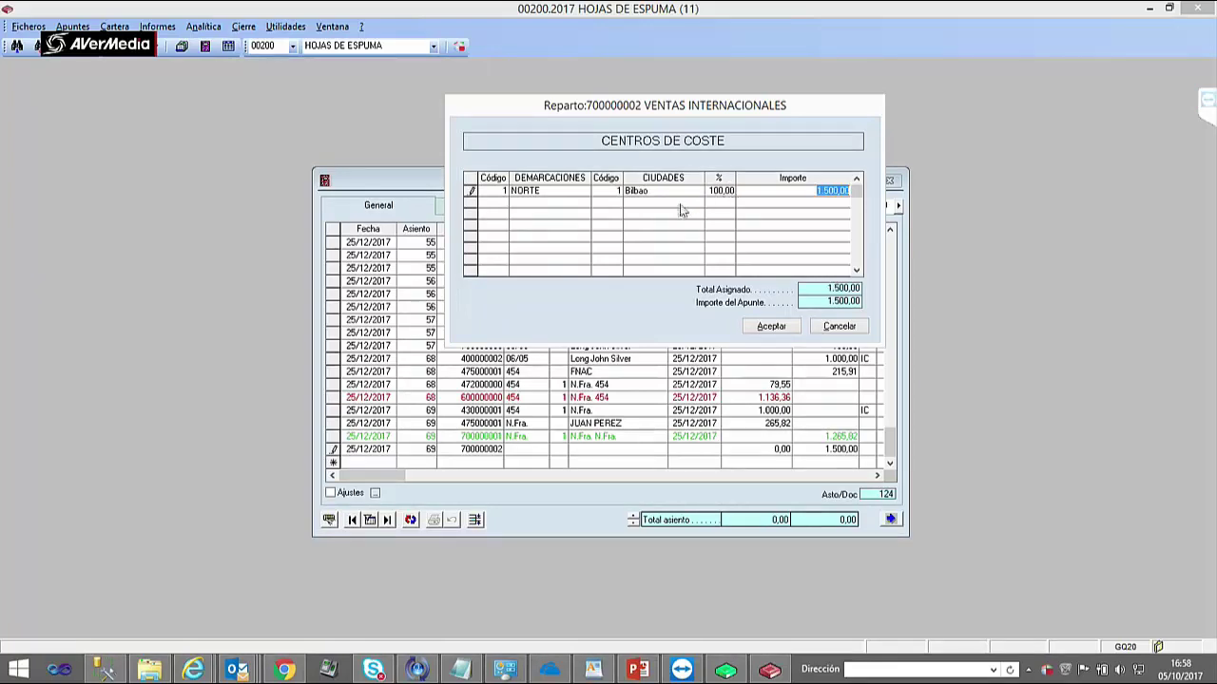
click(770, 327)
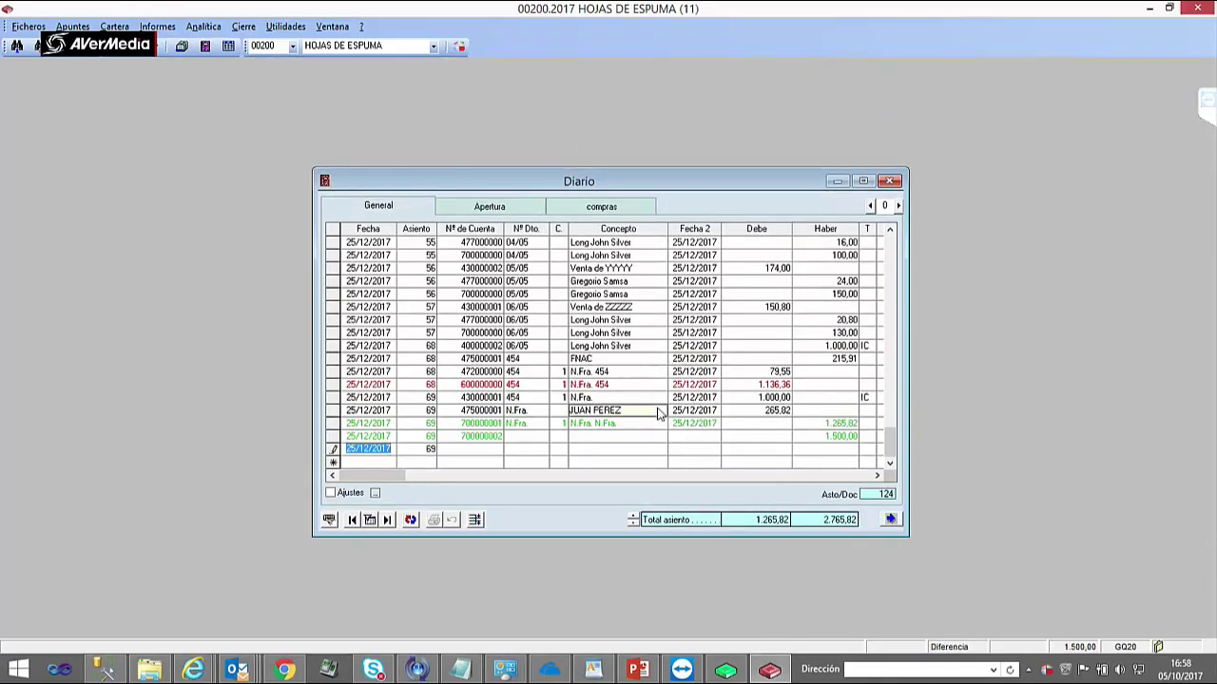
- Open the analytic account definition and look up how exploitation line 1 distributes the VENTAS NACIONALES account
click(483, 436)
click(841, 438)
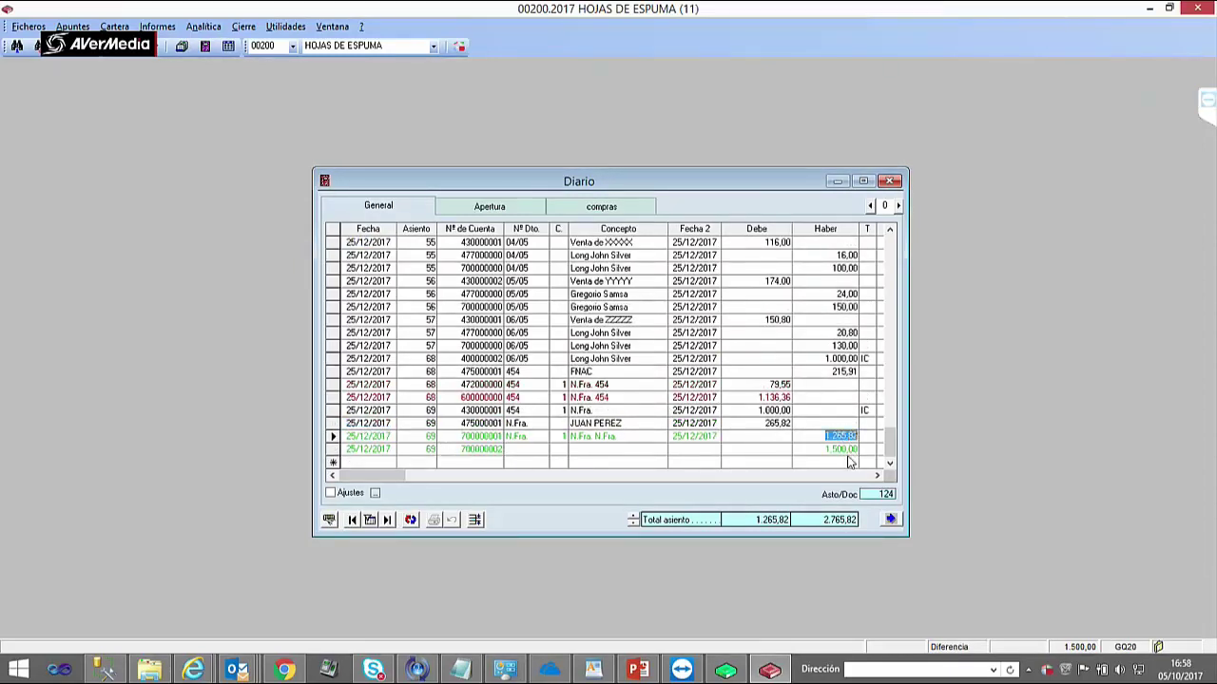
click(243, 26)
click(221, 46)
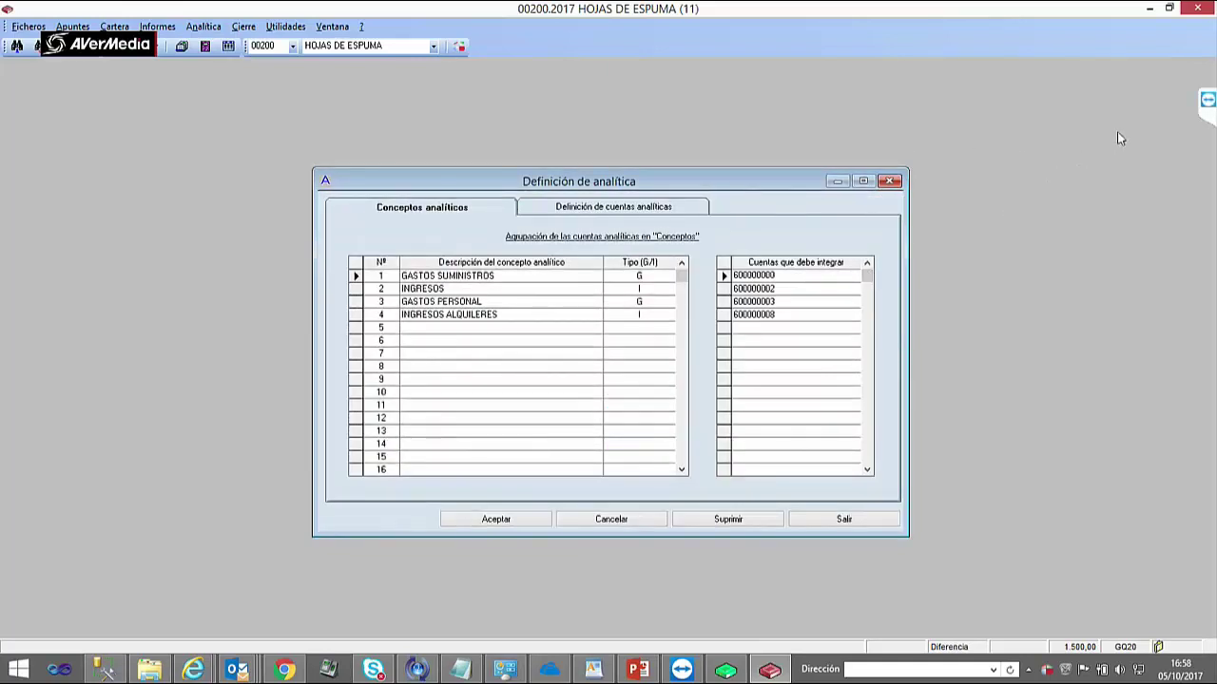
click(1213, 109)
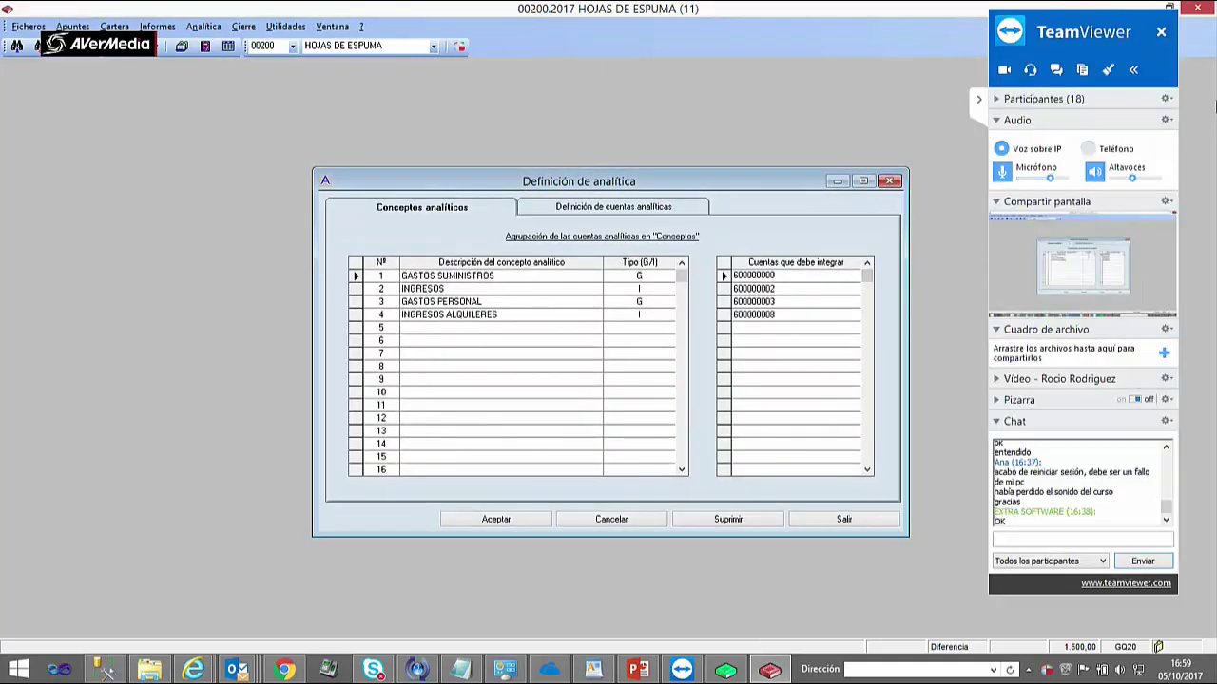
click(979, 101)
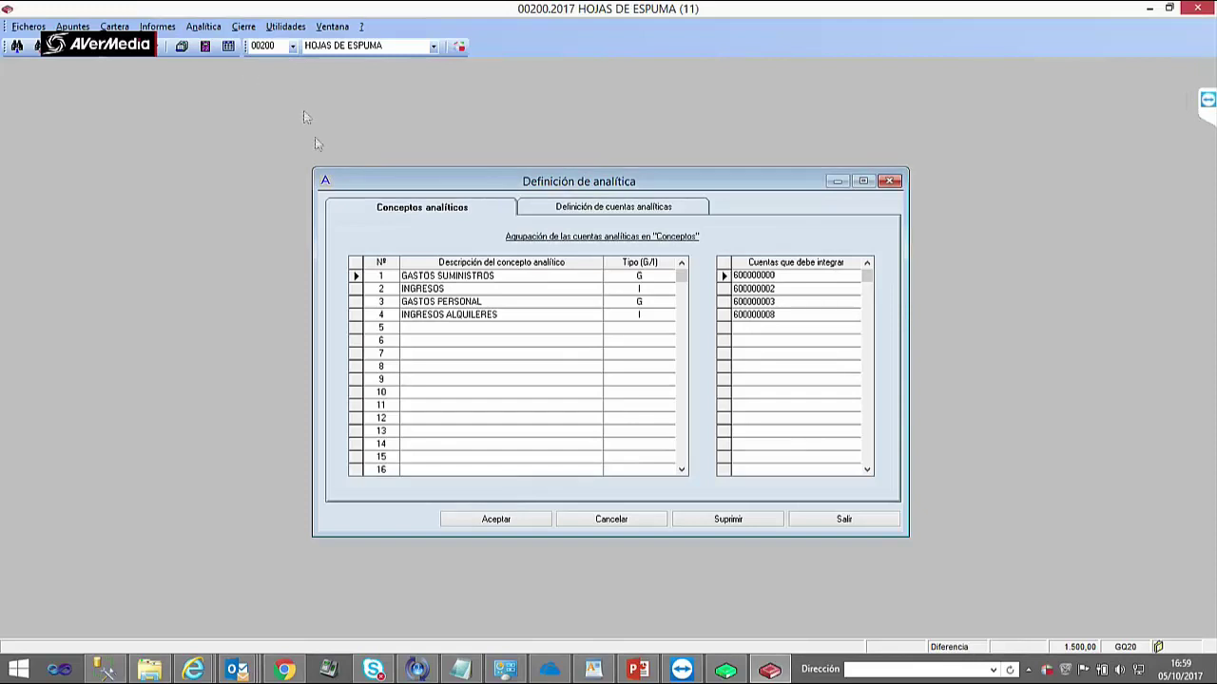
click(578, 207)
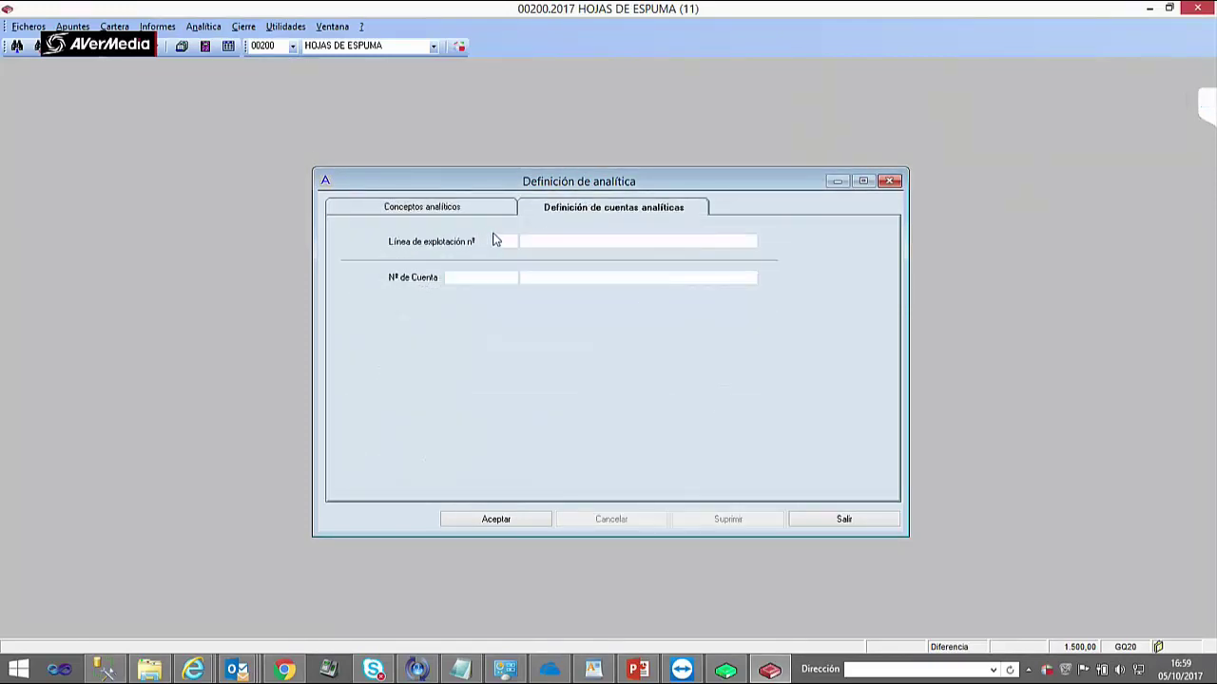
text(1)
key(Return)
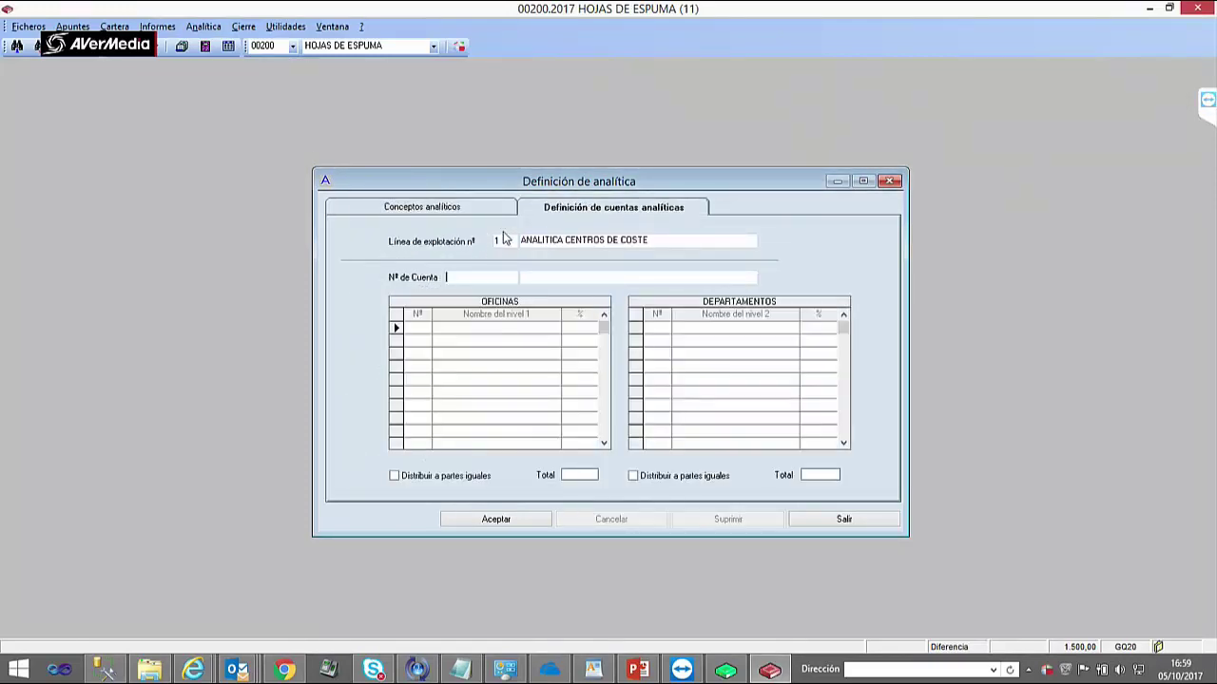
key(Return)
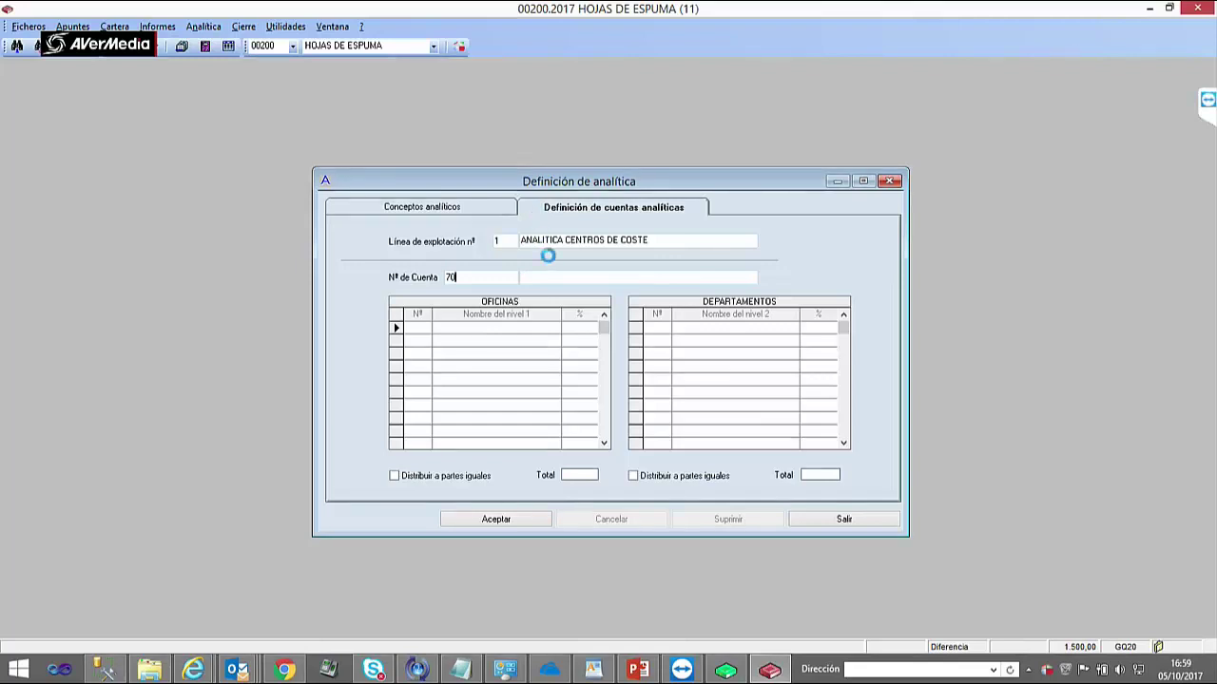
double_click(601, 317)
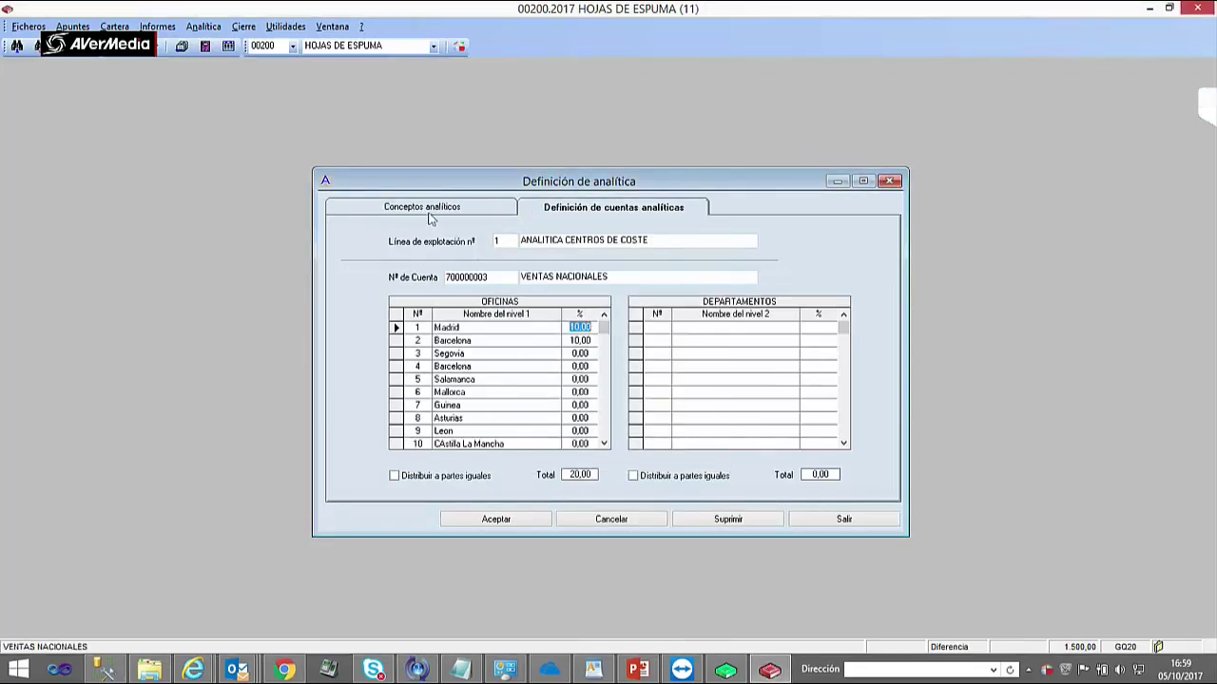
- Reopen the analytic account definition for line 1 and search the accounts starting with 70
click(422, 206)
click(616, 211)
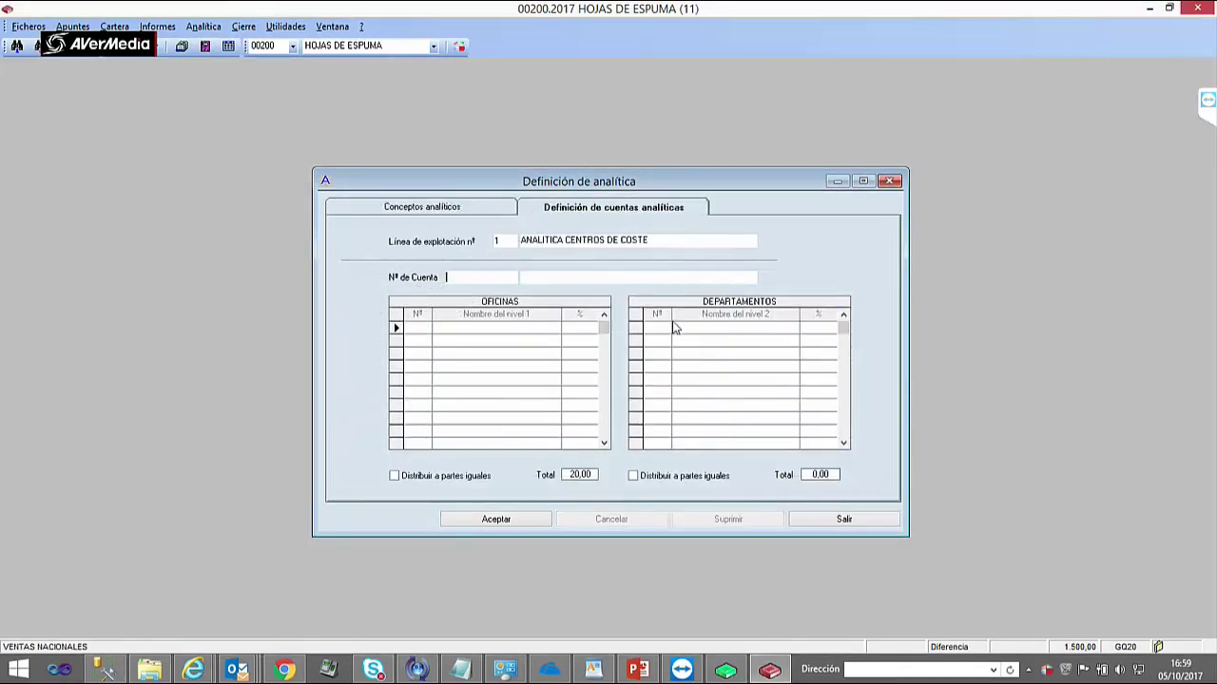
click(476, 278)
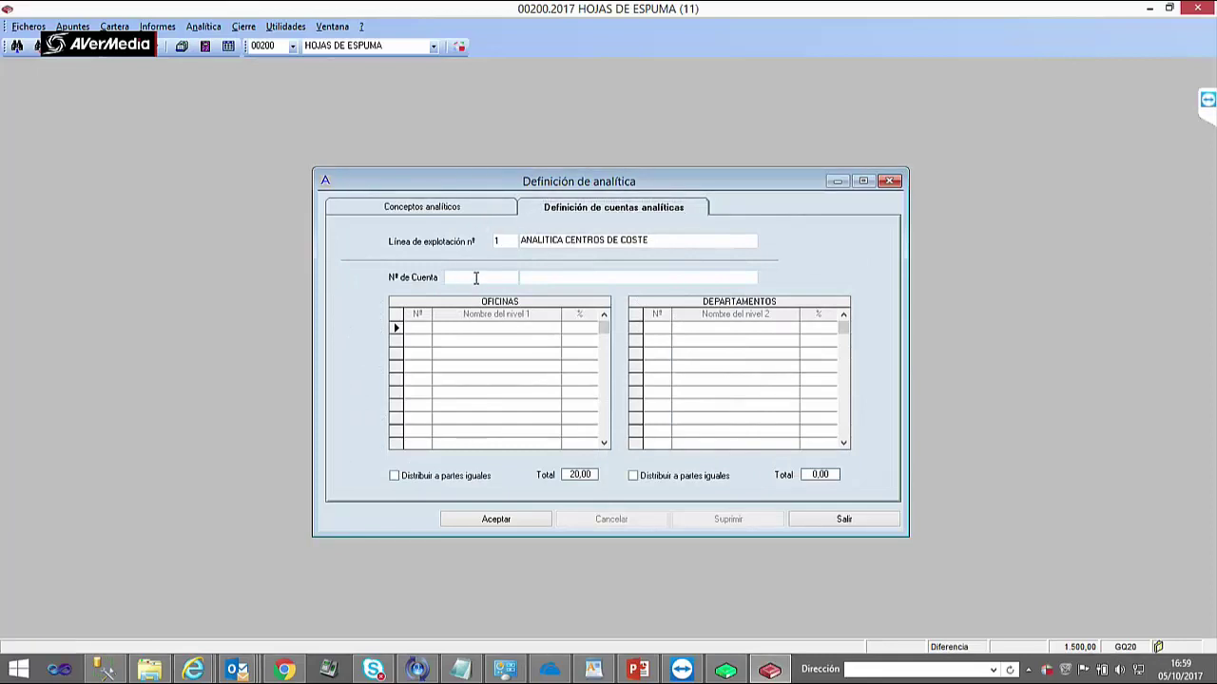
text(70)
key(Return)
click(652, 391)
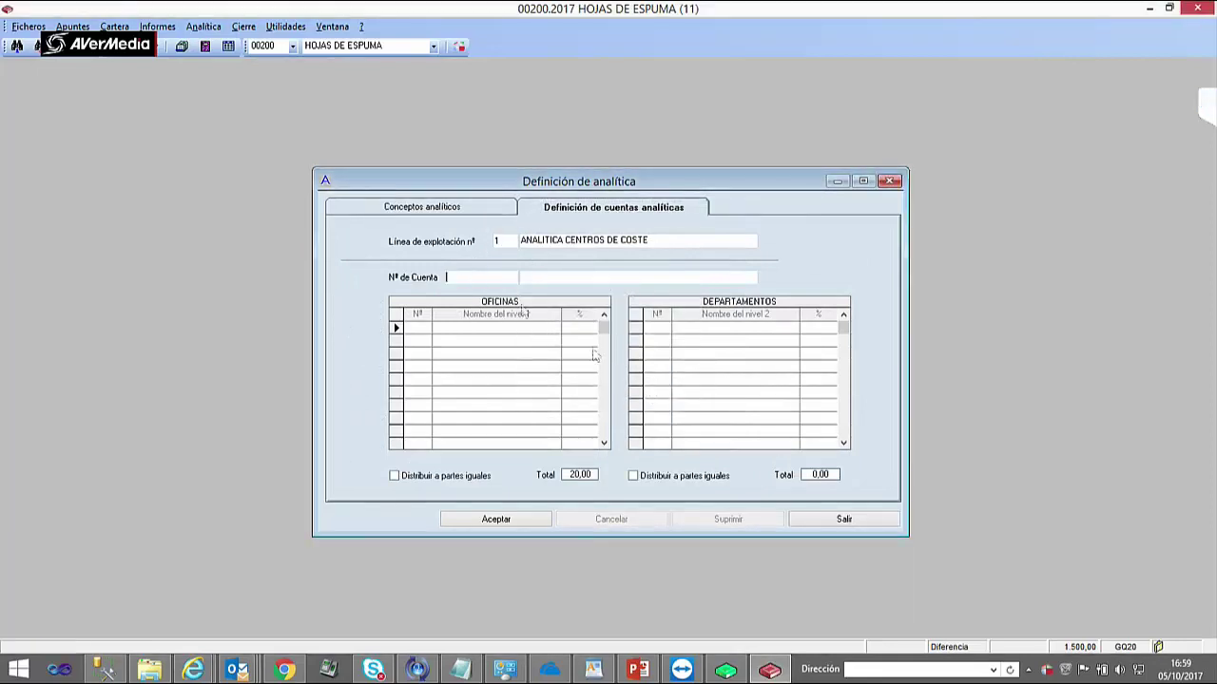
- Return to the Diario journal to check its last entry lines, and switch to the PowerPoint slide on distribution colours
click(72, 25)
click(99, 50)
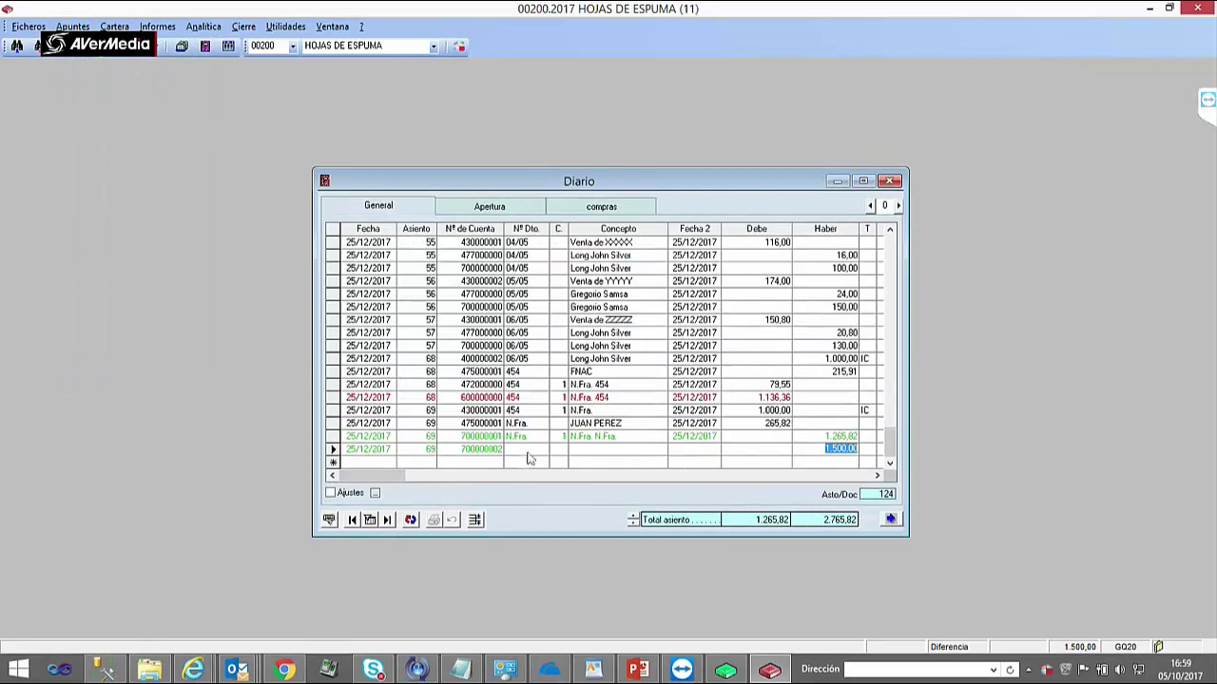
click(852, 462)
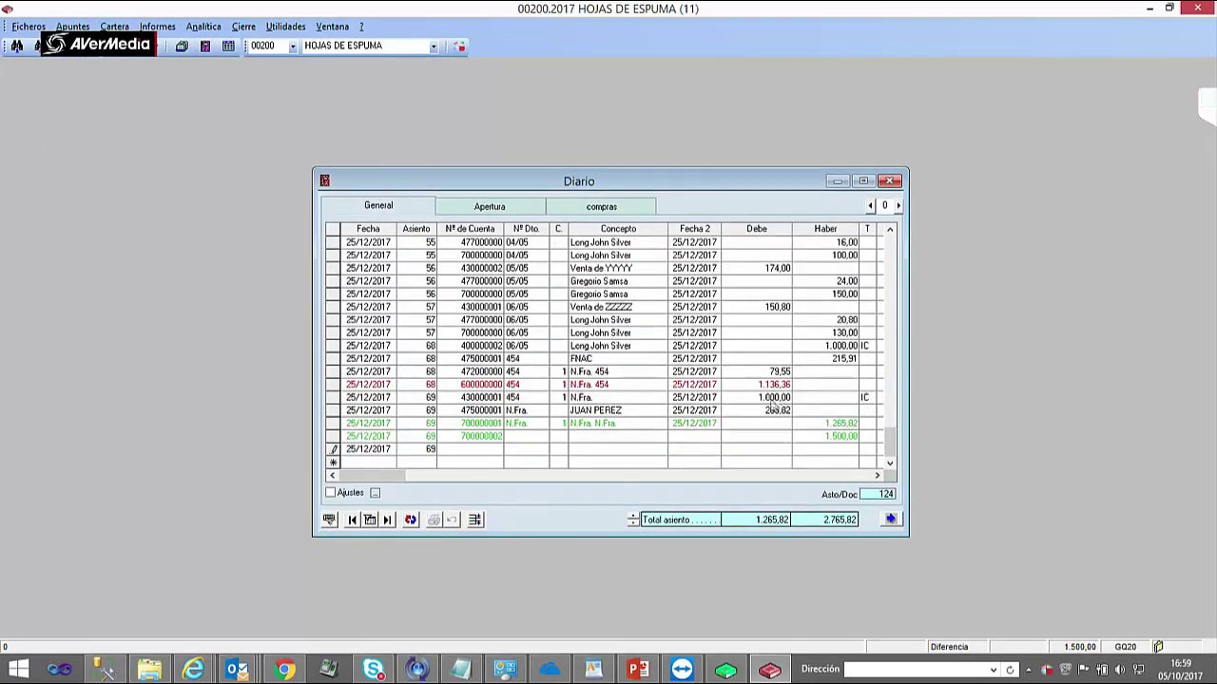
click(637, 671)
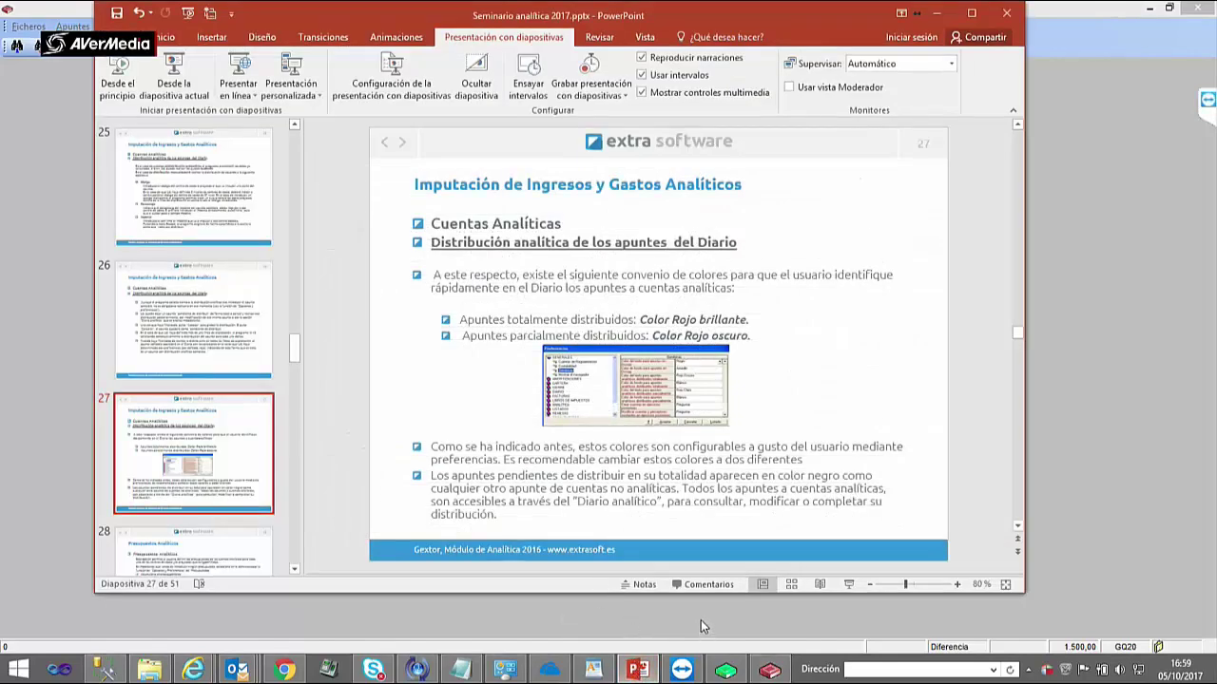
- Switch to the Administrador and examine the analytic entry colours in the Genéricas section of the general preferences
click(726, 671)
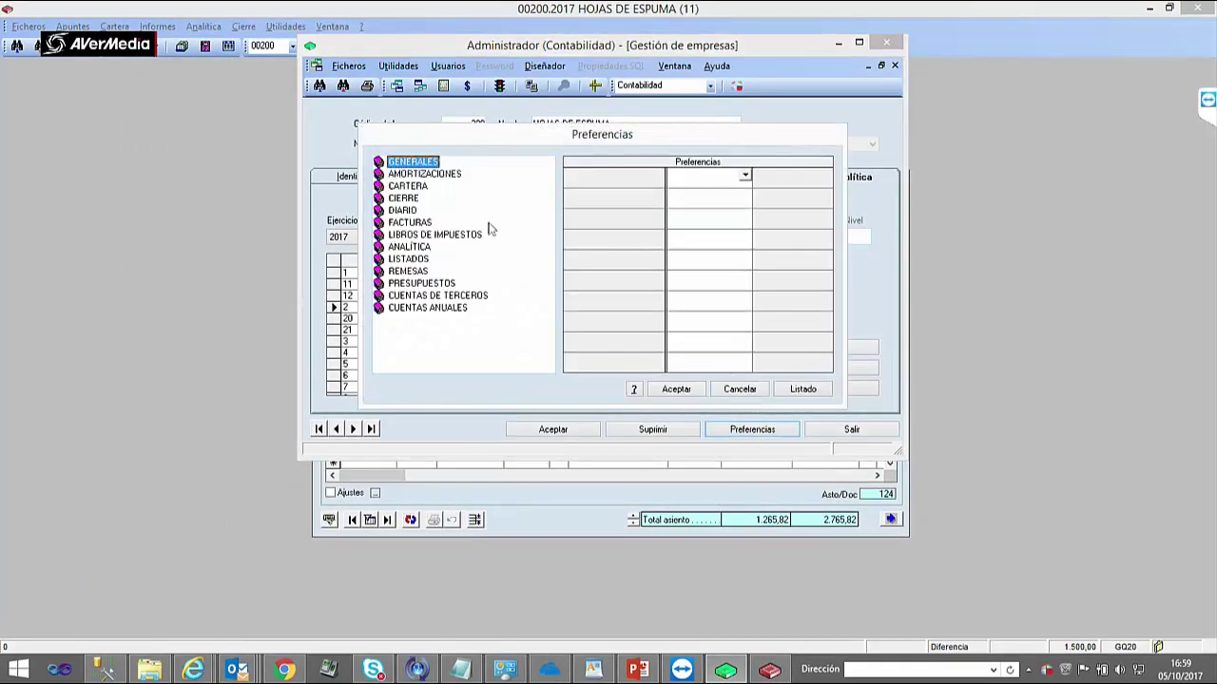
double_click(411, 162)
click(425, 186)
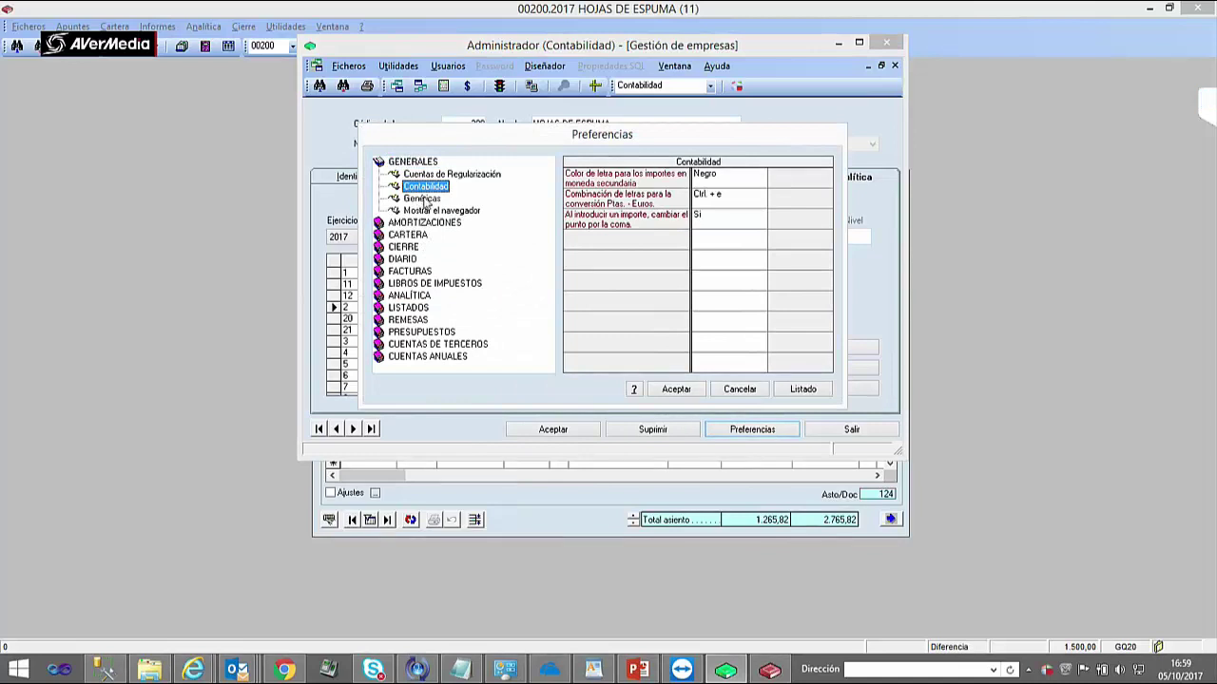
click(422, 199)
click(719, 239)
click(739, 258)
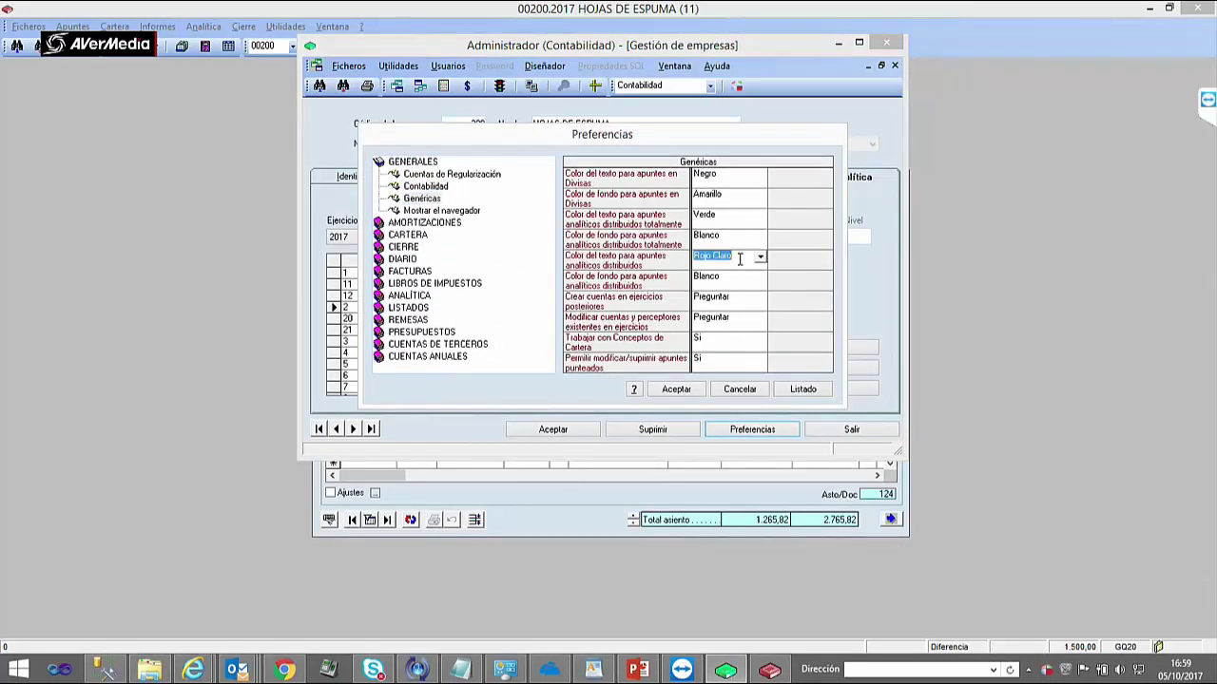
click(728, 237)
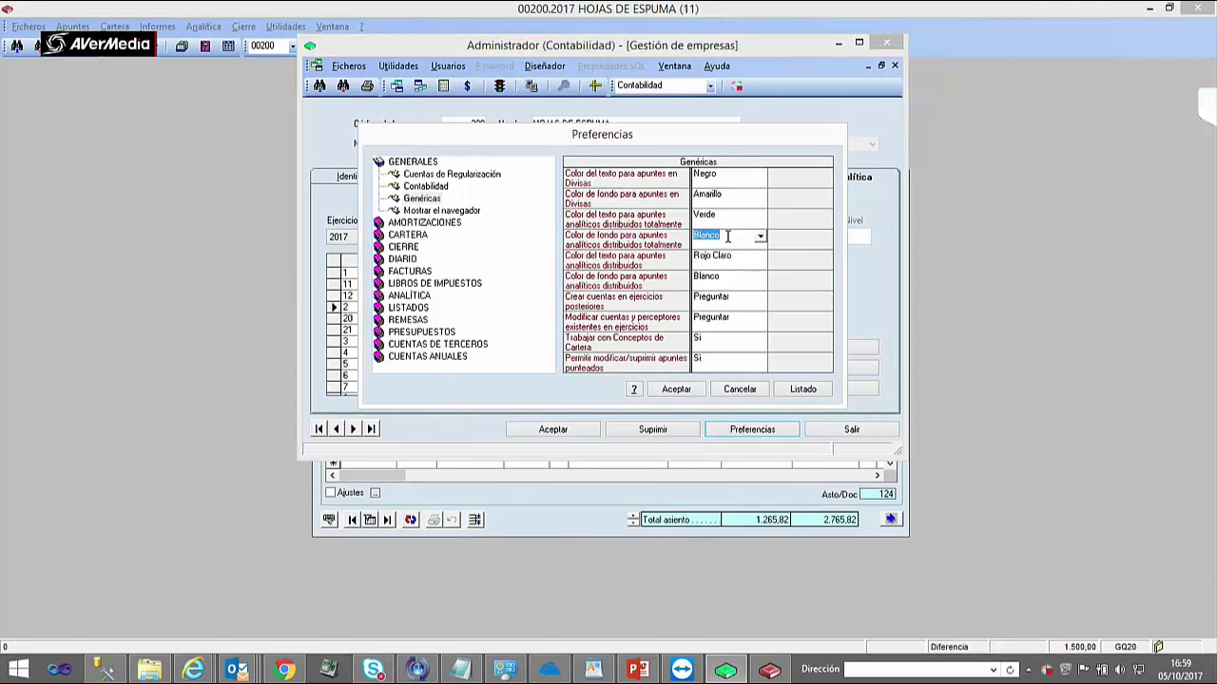
click(728, 219)
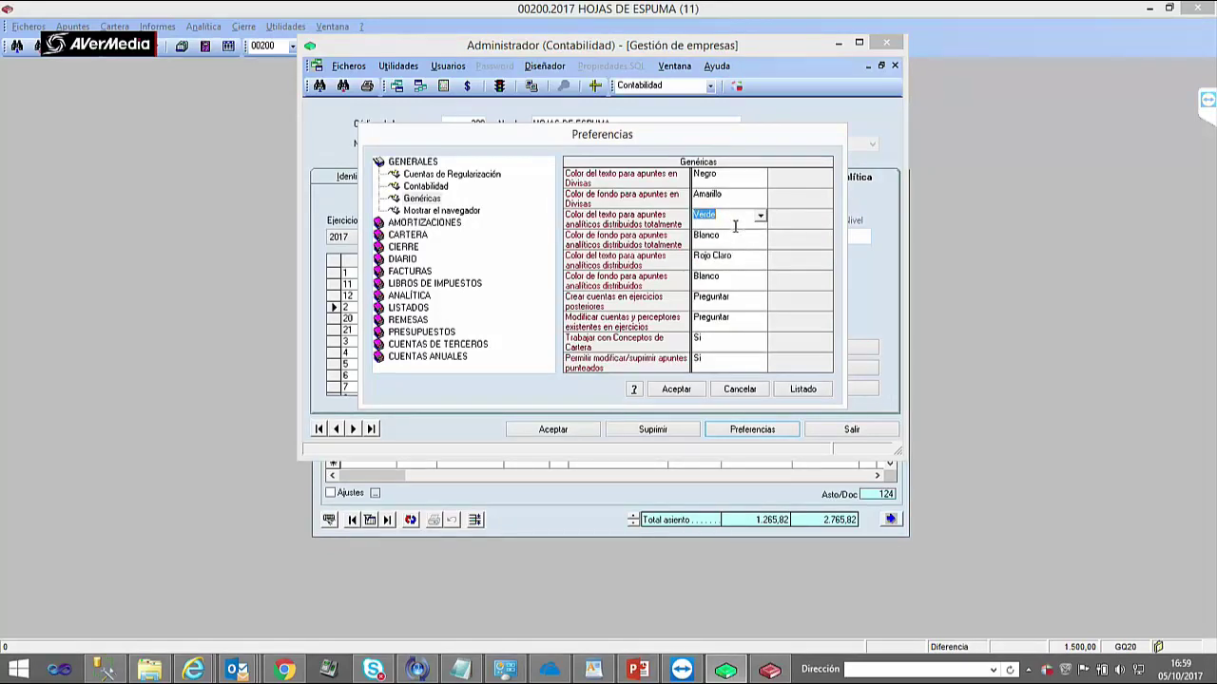
- Set the text colour of totally distributed analytic entries to Rojo Oscuro and compare it with the partially distributed colour
click(760, 216)
click(742, 256)
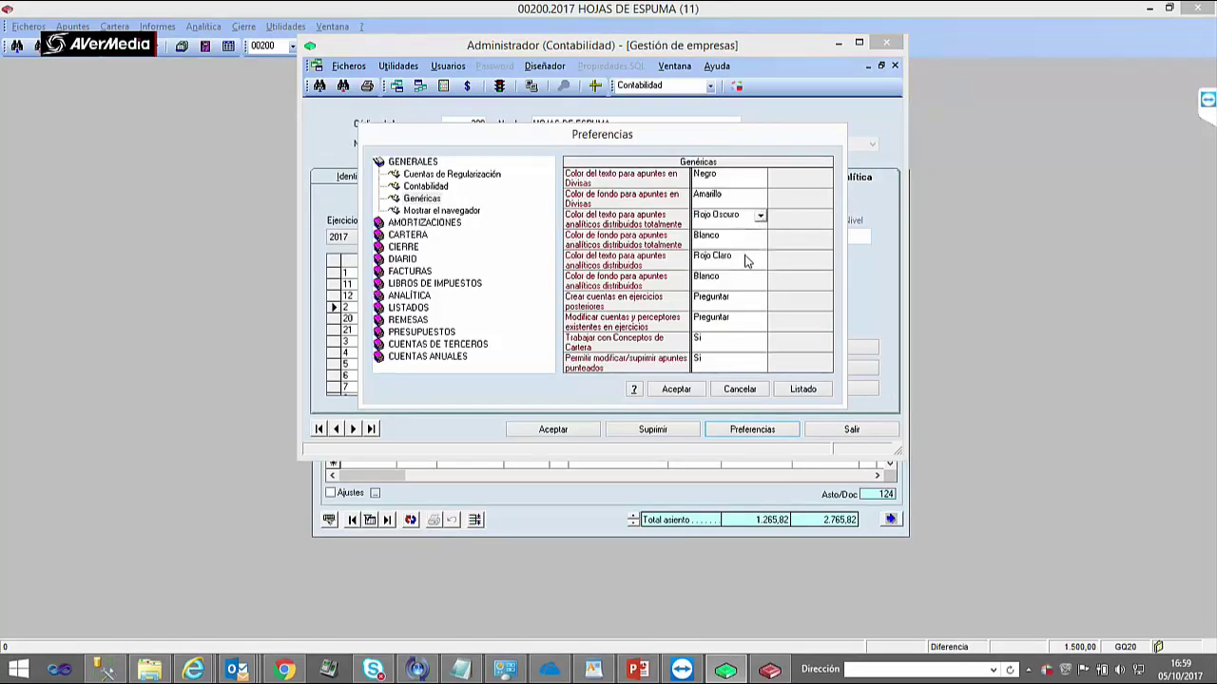
click(747, 259)
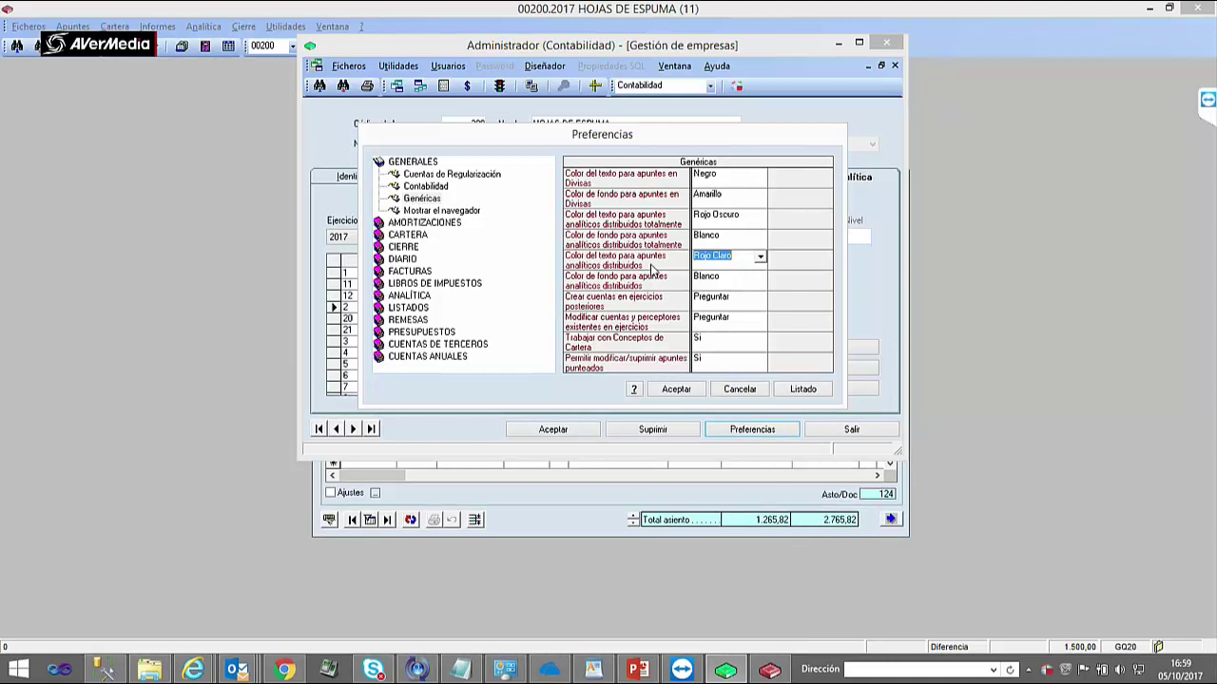
click(751, 202)
click(752, 224)
click(746, 259)
click(745, 223)
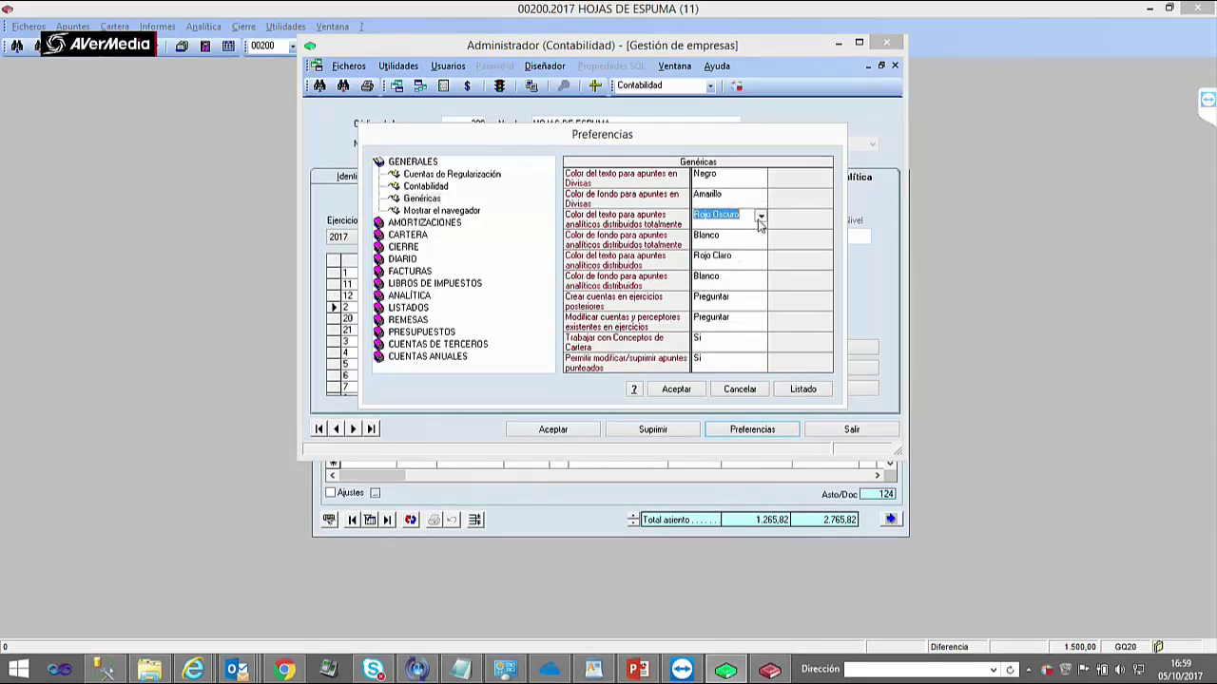
- Choose another text colour for totally distributed analytic entries, review the neighbouring colour settings and close the preferences
click(760, 216)
click(702, 278)
click(727, 238)
click(723, 257)
click(715, 217)
click(698, 390)
click(734, 387)
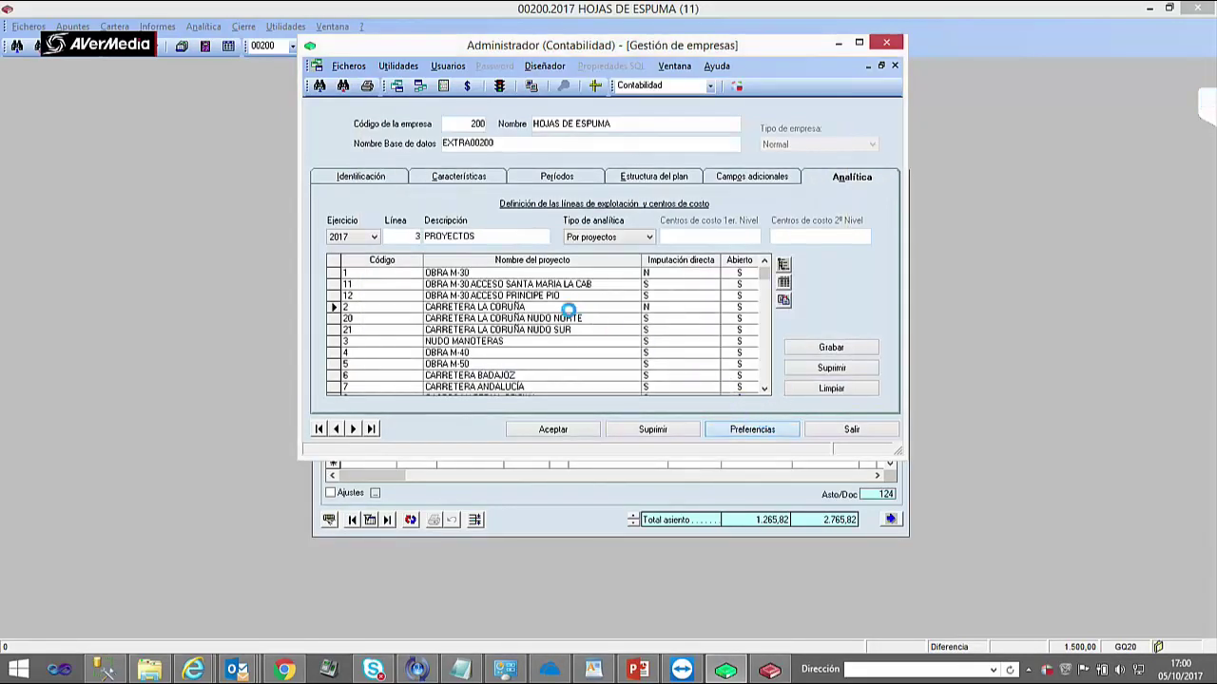
- Reopen the Genéricas section of the general preferences and check the colours for partially distributed analytic entries
click(411, 175)
click(411, 198)
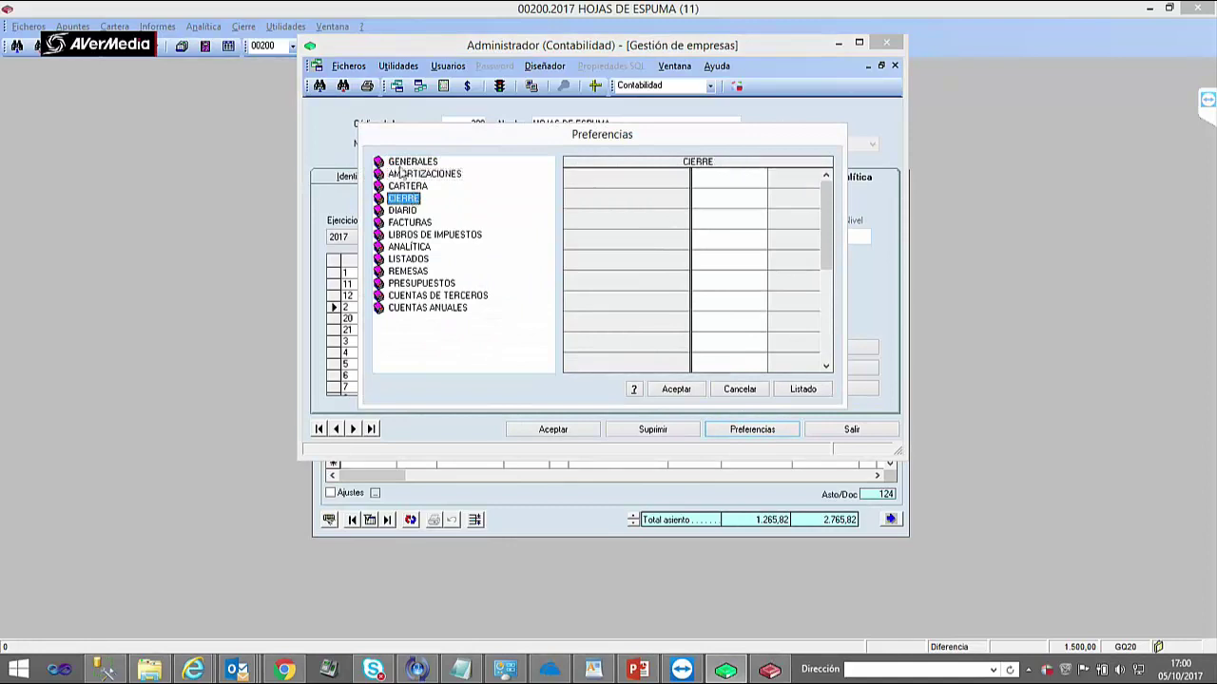
double_click(412, 161)
click(452, 174)
click(425, 187)
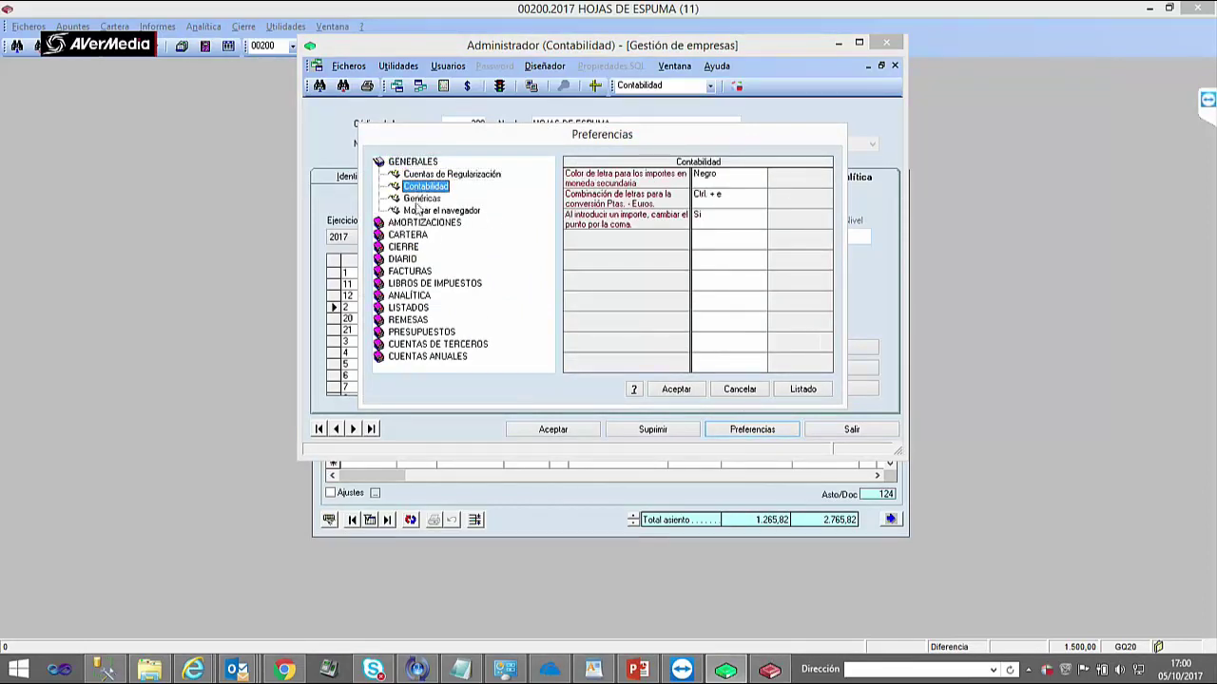
click(422, 199)
click(692, 277)
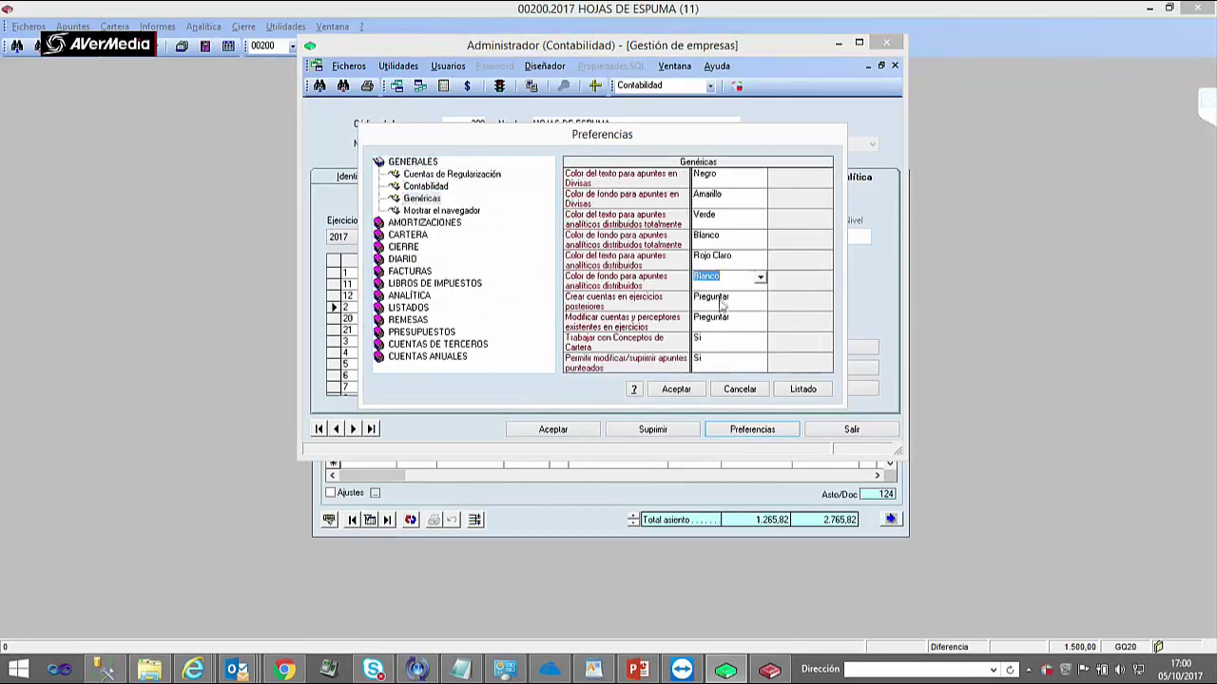
click(733, 257)
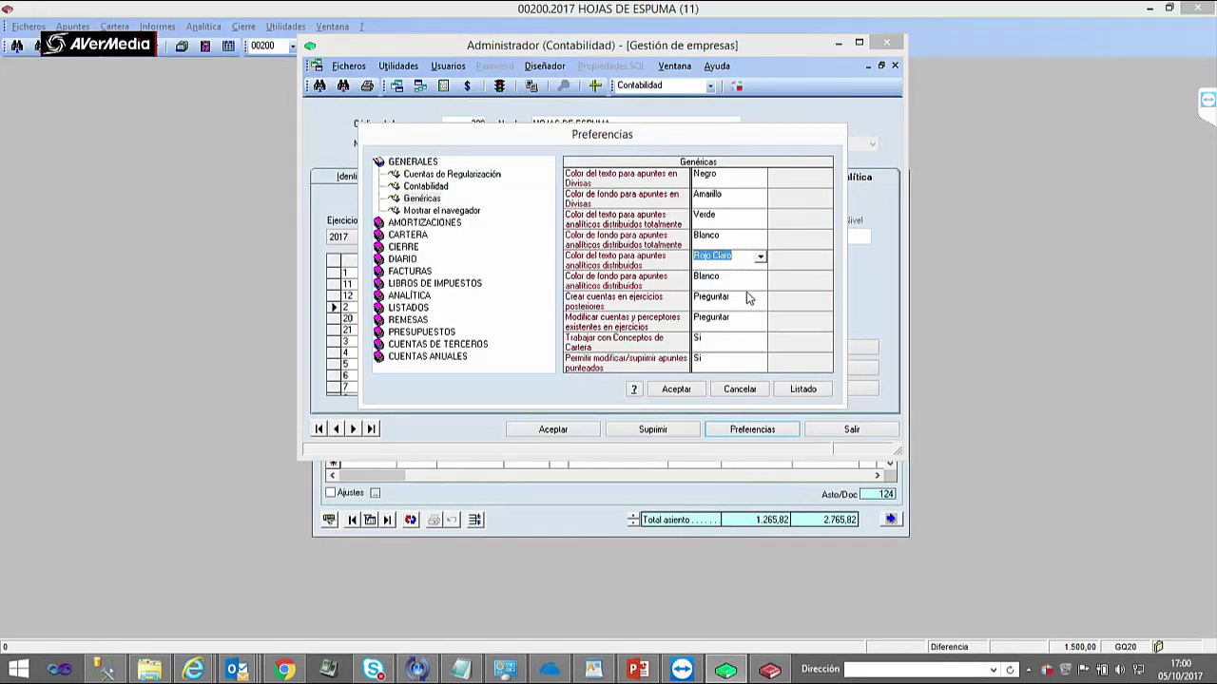
- Compare the text colour settings for totally and partially distributed analytic entries, including the colours available for totally distributed ones
click(737, 219)
click(761, 217)
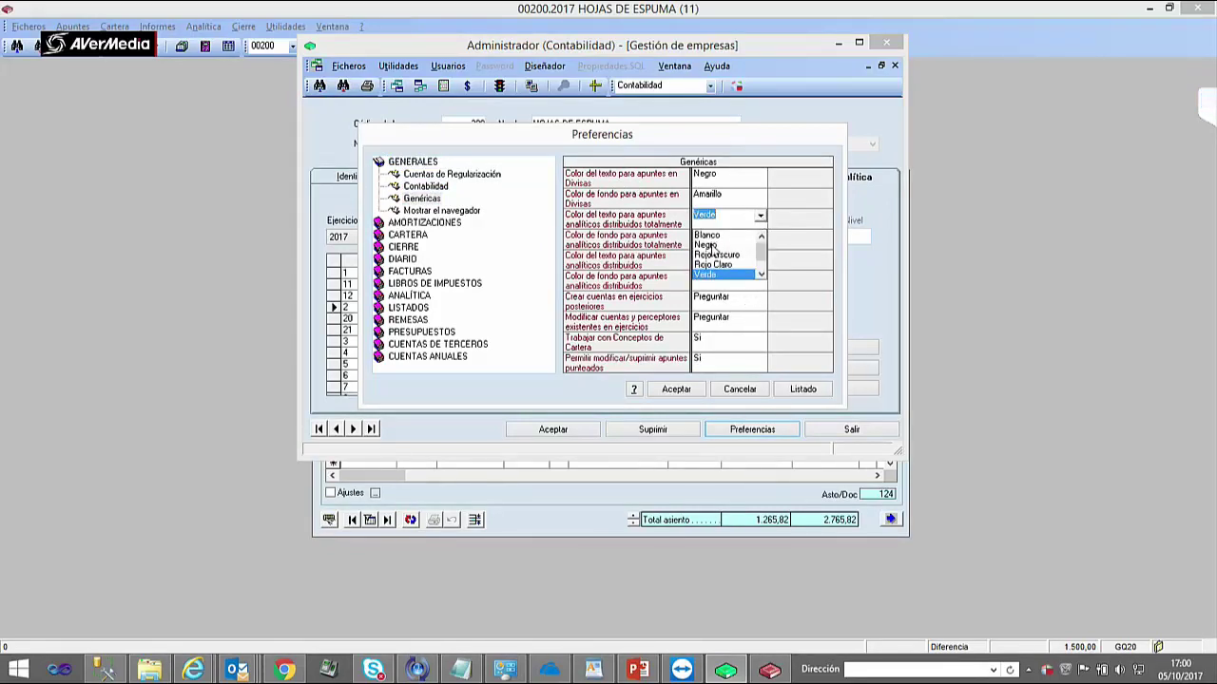
click(793, 256)
click(746, 261)
click(739, 219)
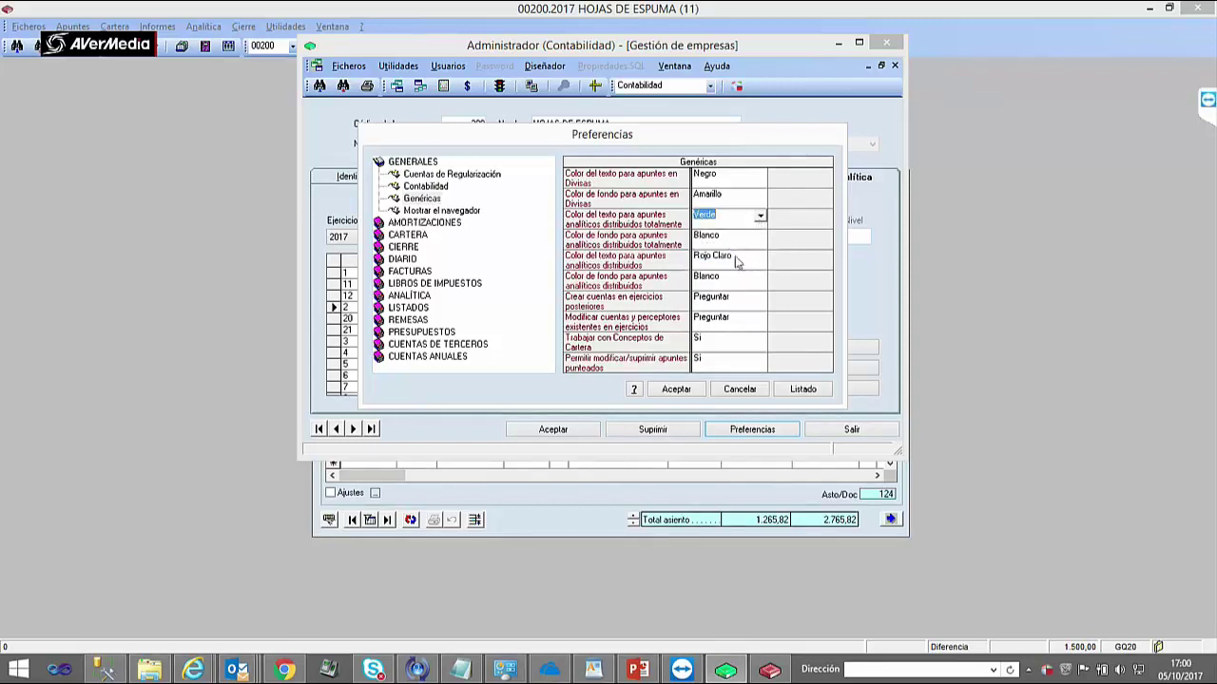
click(747, 258)
click(753, 234)
click(754, 224)
click(756, 257)
click(756, 226)
click(760, 218)
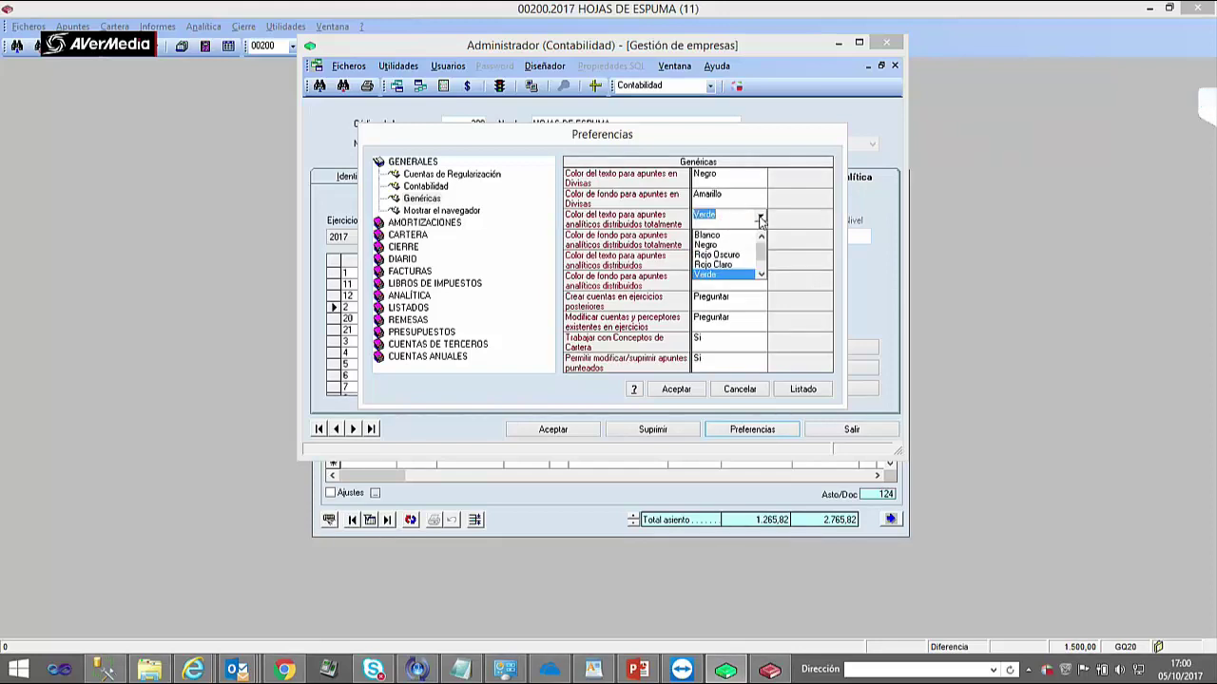
- Choose Verde as the text colour for totally distributed analytic entries and accept the preferences without deleting the auxiliary files
click(725, 275)
click(729, 265)
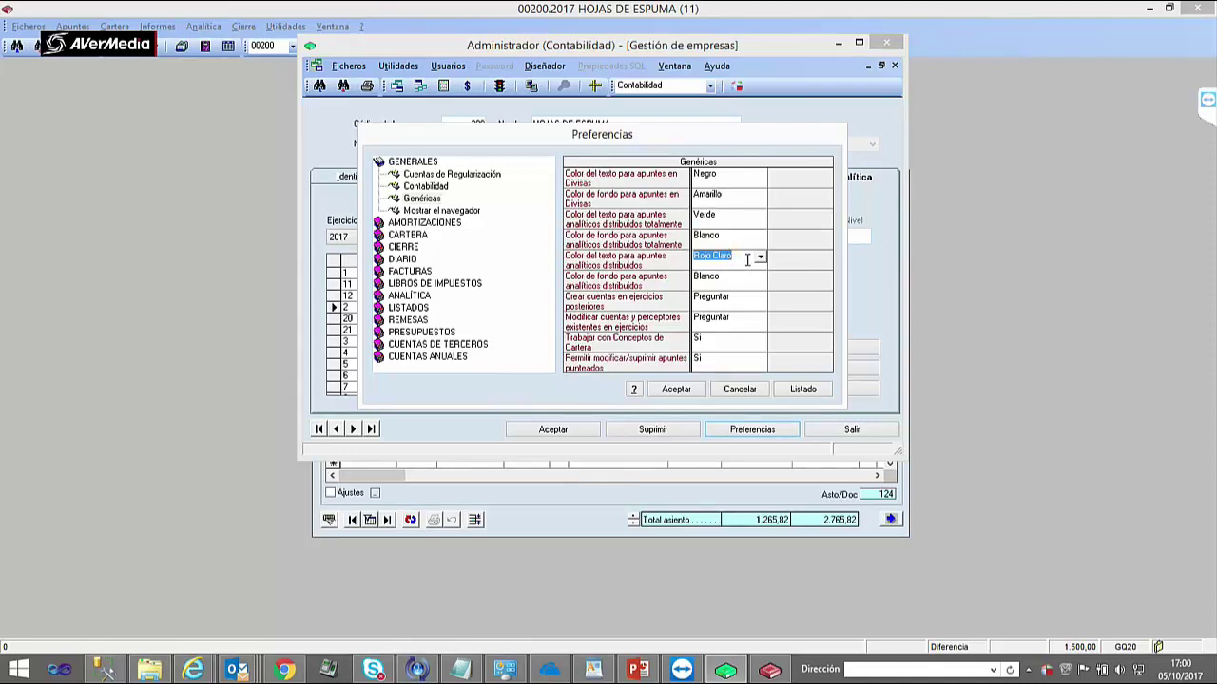
click(755, 219)
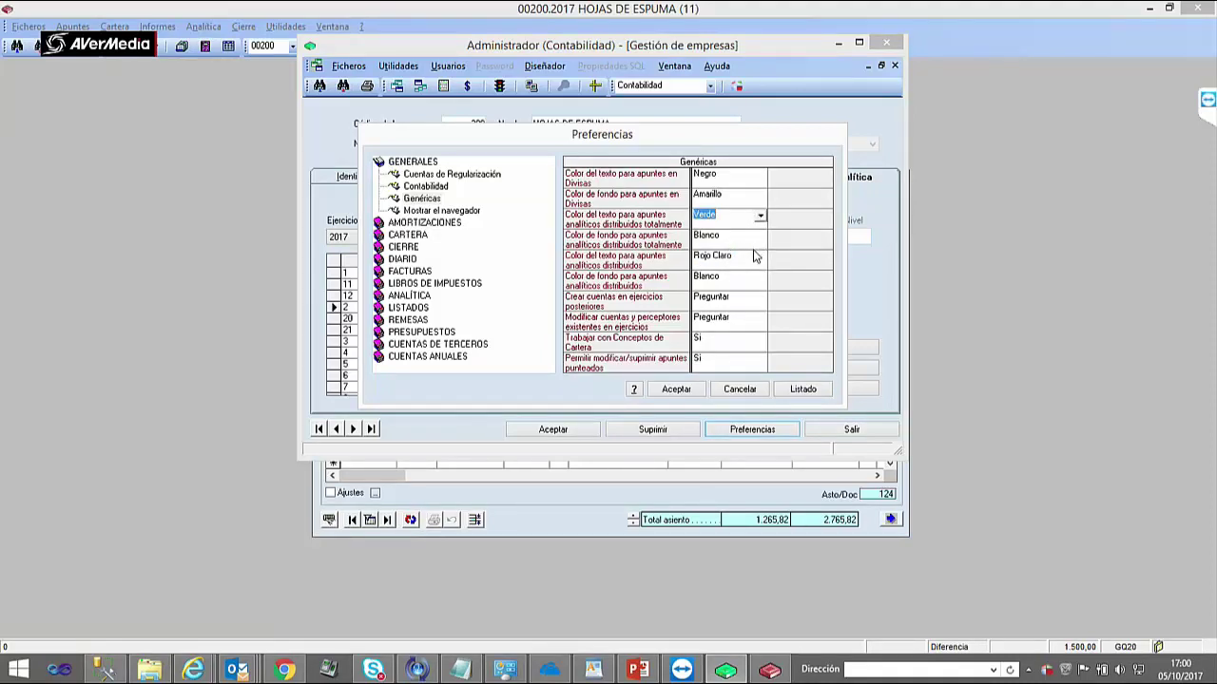
click(690, 385)
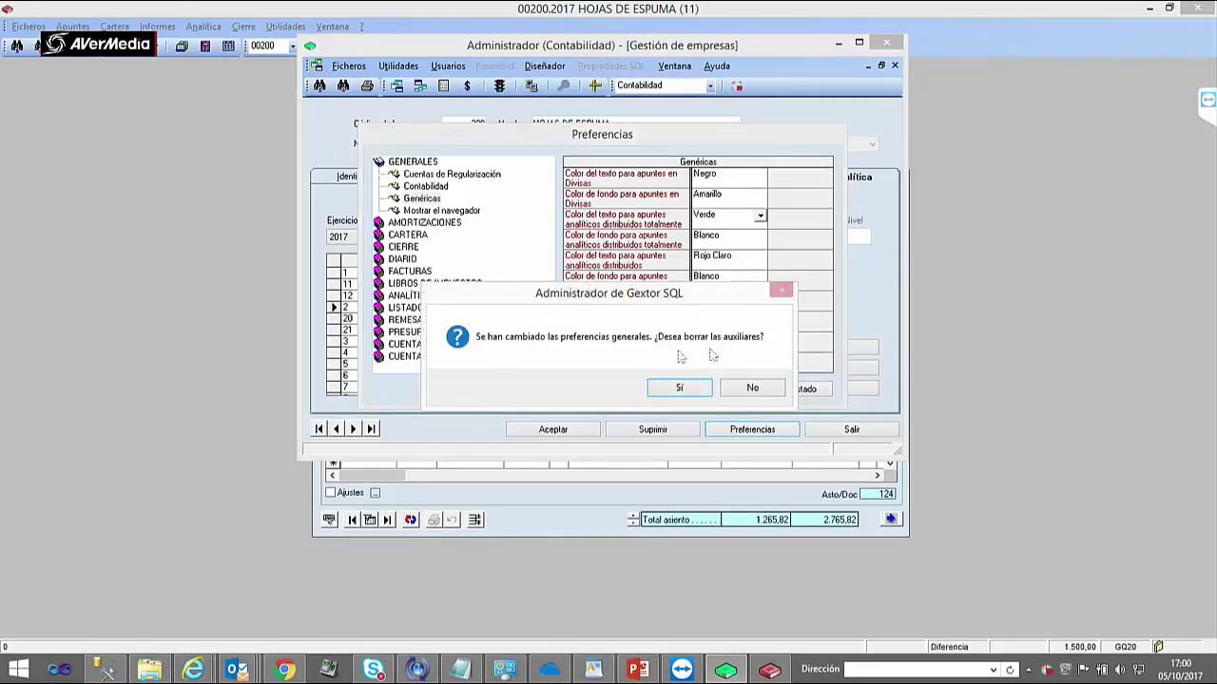
click(751, 389)
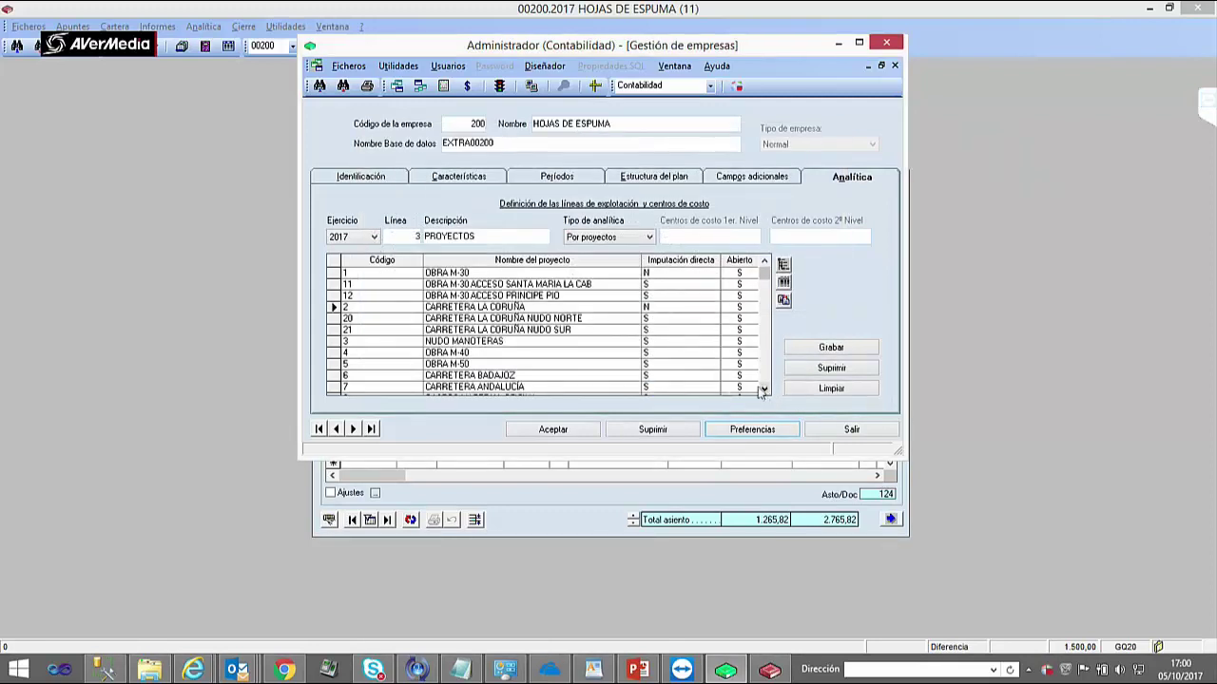
- Accept the company record, leave company management and minimise the Administrador to return to the Diario
click(537, 429)
click(852, 429)
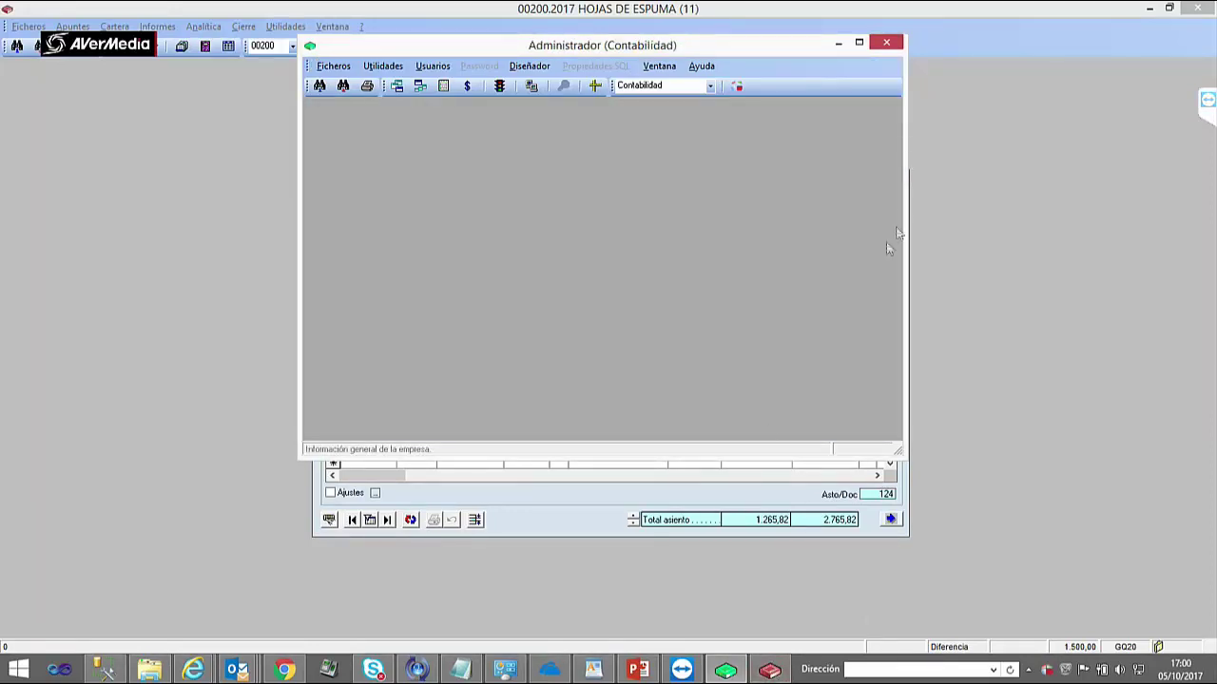
click(838, 43)
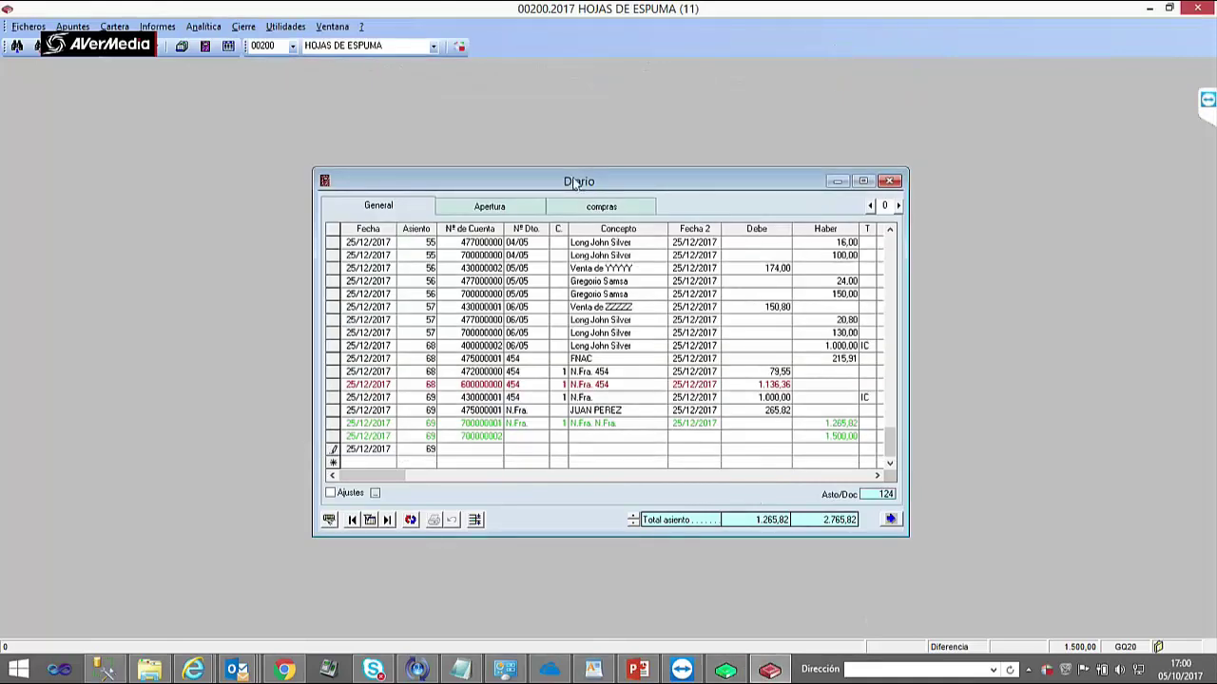
- Add a line to entry 69 in the Diario for account 700000001 with a credit (Haber) of 1000
click(477, 420)
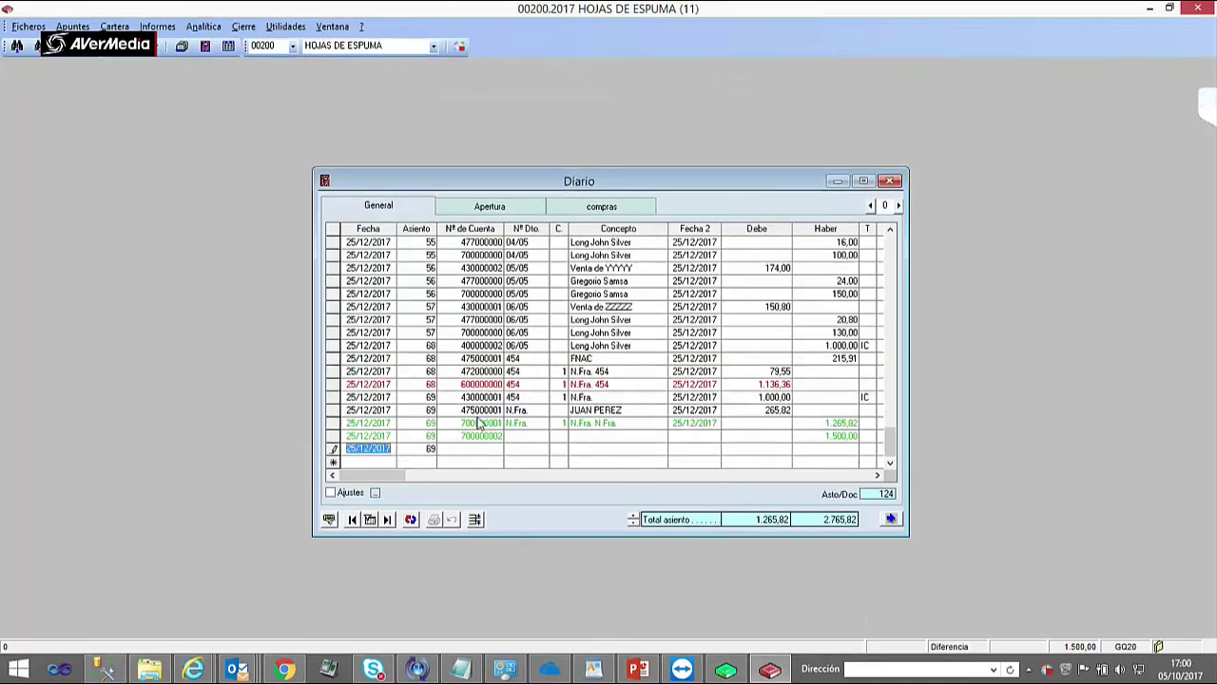
click(481, 461)
text(70.1)
key(Return)
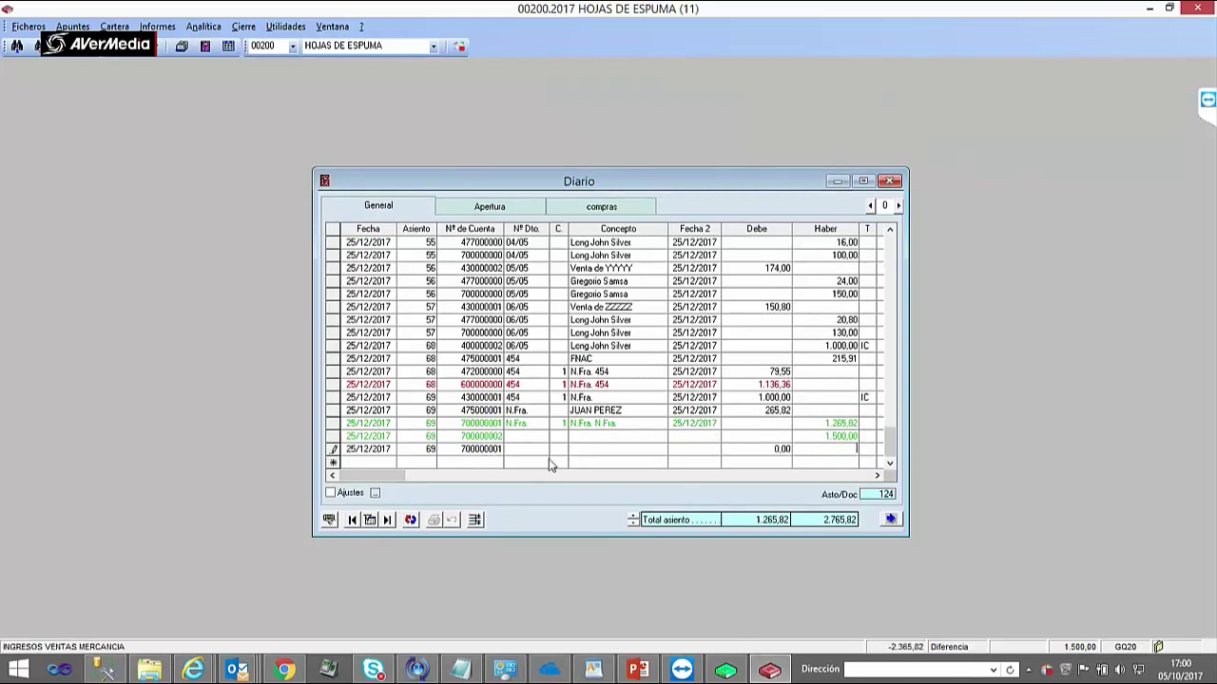
text(1000)
key(Return)
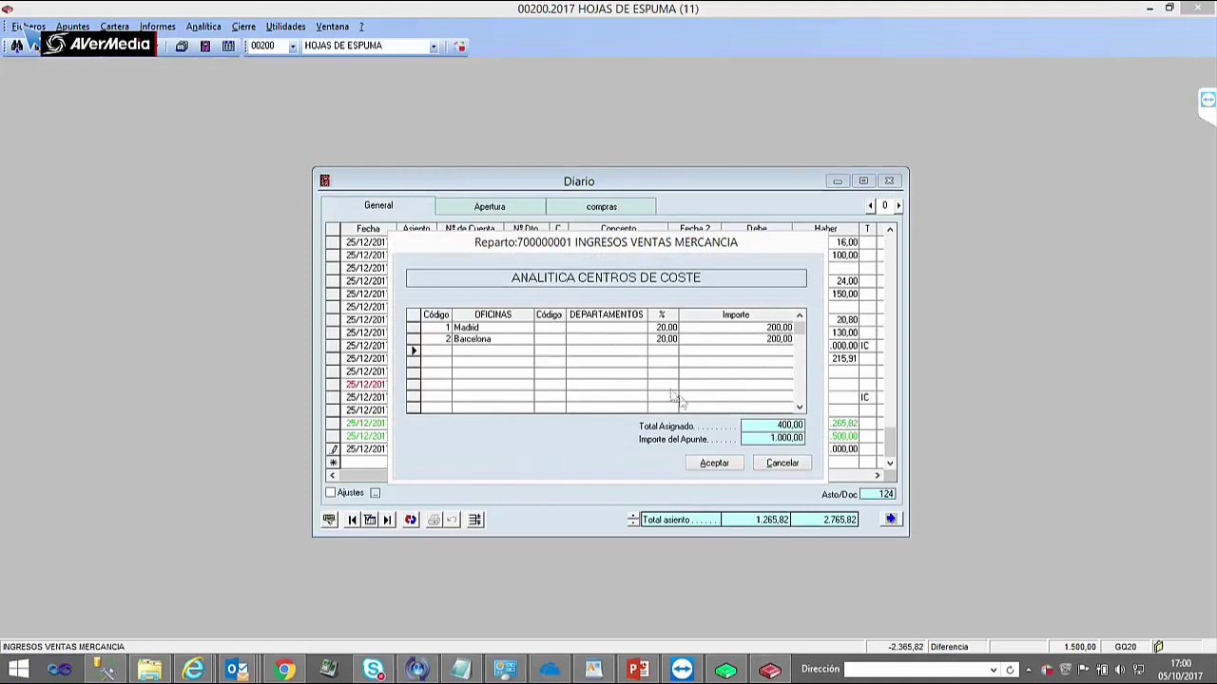
- Distribute the line's amount across the cost centres with 50% for Madrid and 50% for Barcelona, and accept
click(666, 327)
text(50)
key(Tab)
click(665, 339)
text(50)
key(Tab)
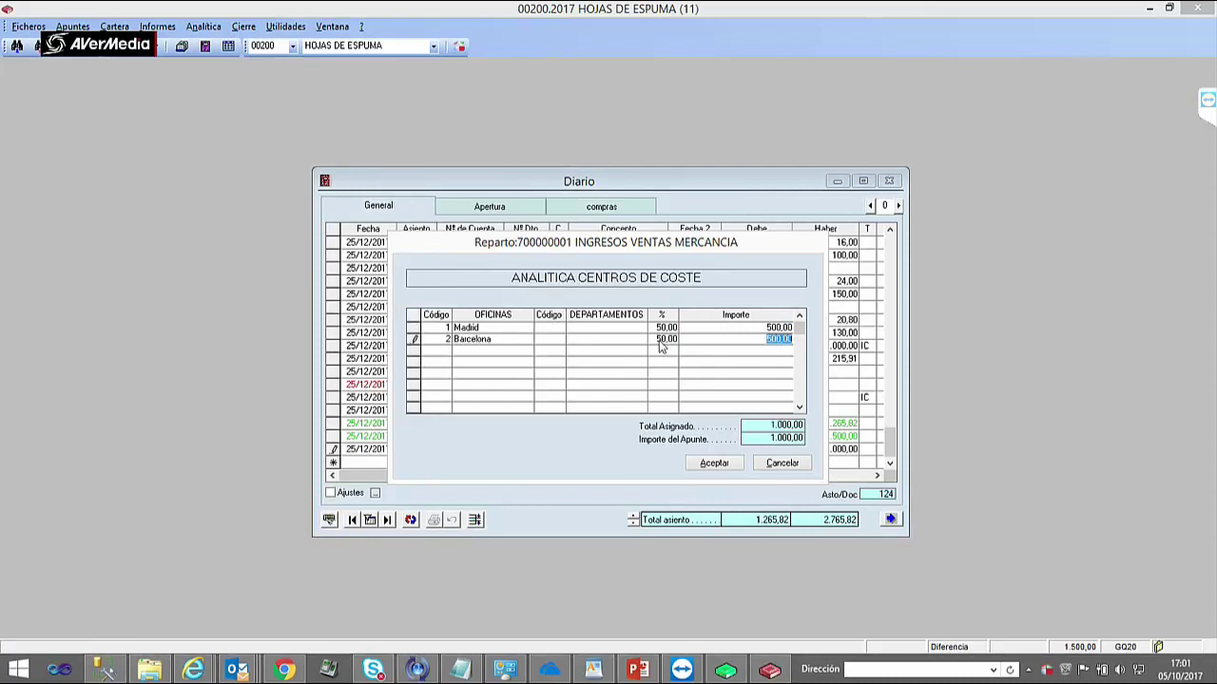
click(713, 463)
- Assign 100% of the amount in the Geográfica distribution to country 1 España, region 1 Madrid, and accept
text(1)
key(Tab)
key(Tab)
key(Tab)
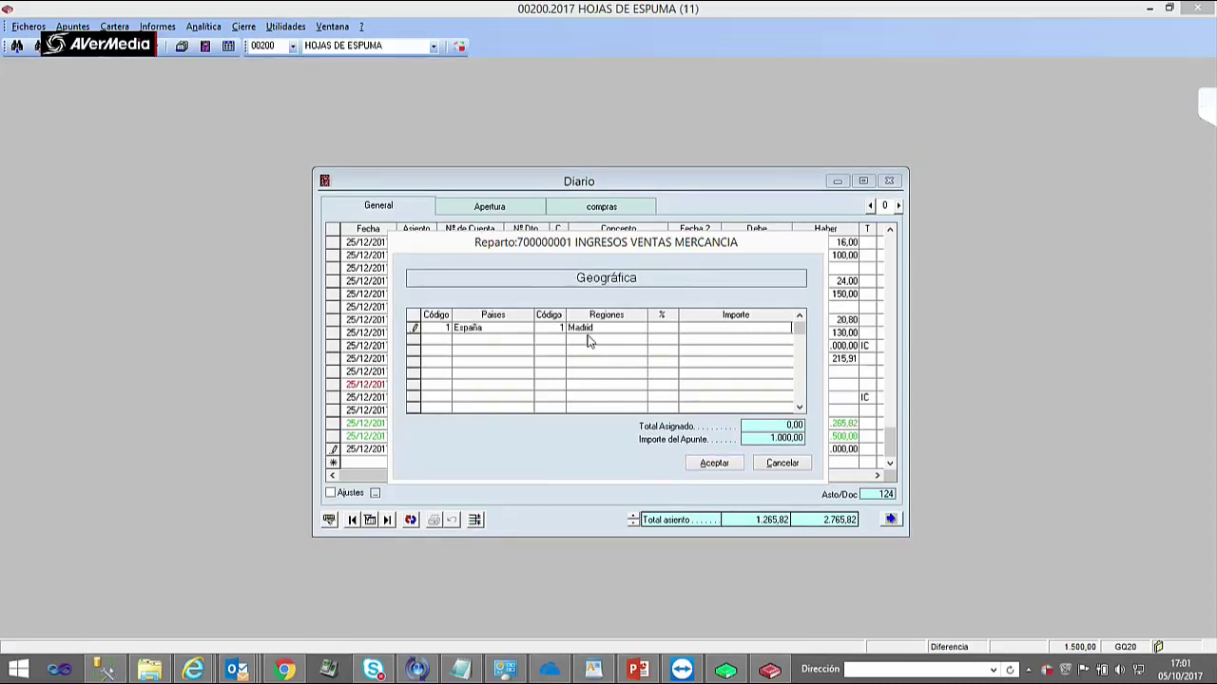
text(00)
key(BackSpace)
key(BackSpace)
click(664, 328)
text(100)
key(Tab)
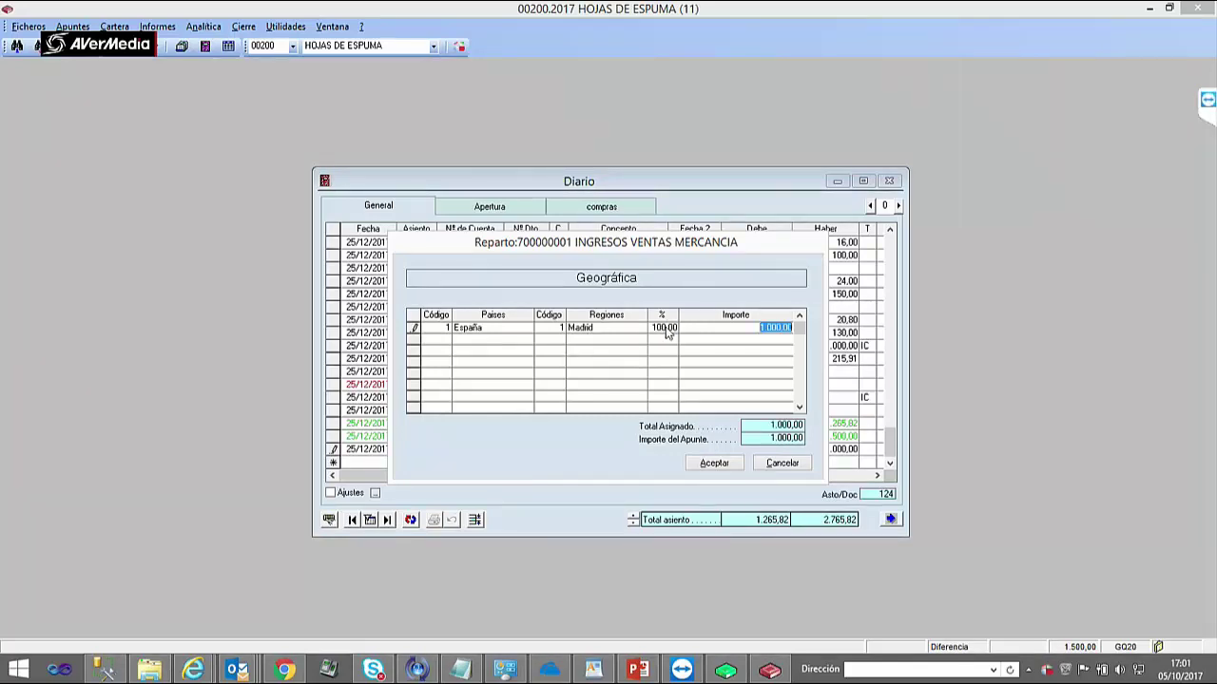
click(714, 463)
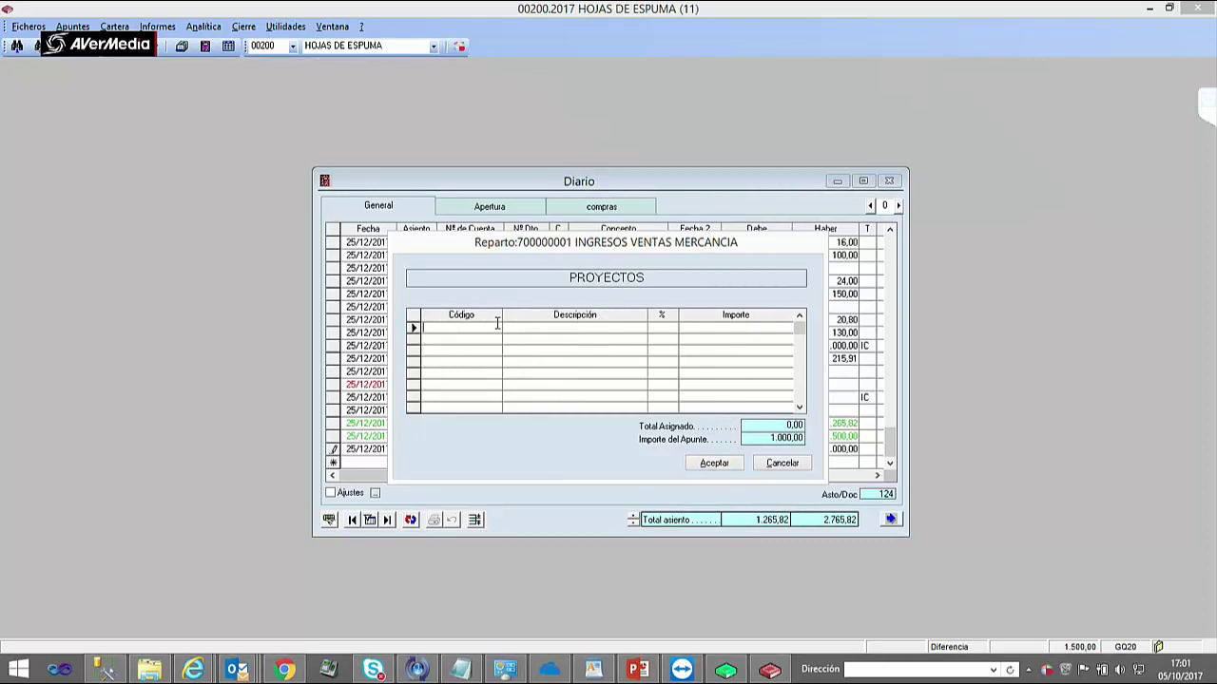
- Assign 50% of the amount to project 3 NUDO MANOTERAS in the PROYECTOS distribution and accept it
text(3)
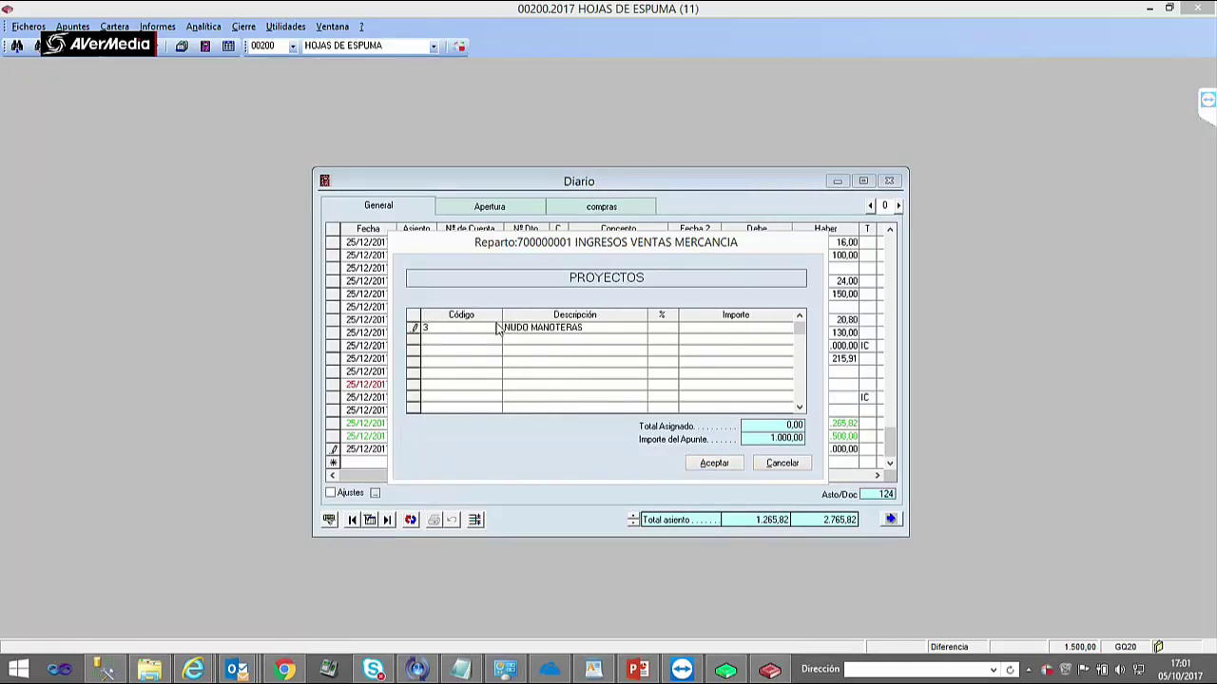
text(1000)
key(Return)
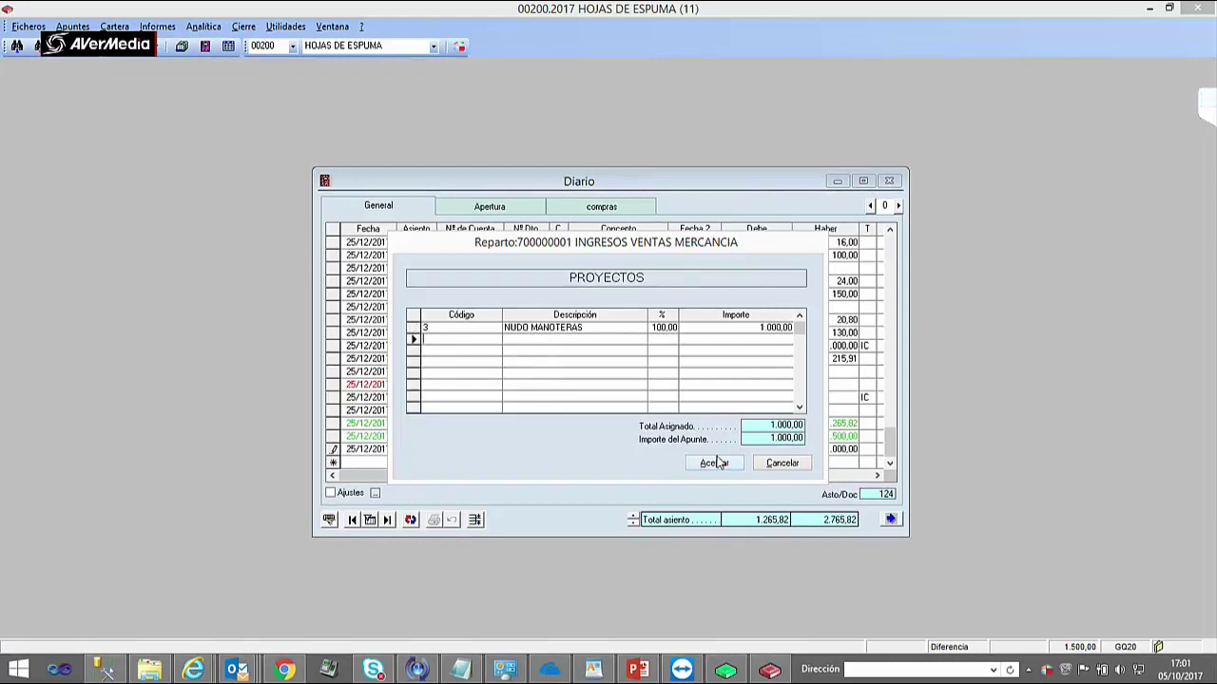
click(669, 330)
text(50)
key(Return)
click(714, 464)
click(714, 464)
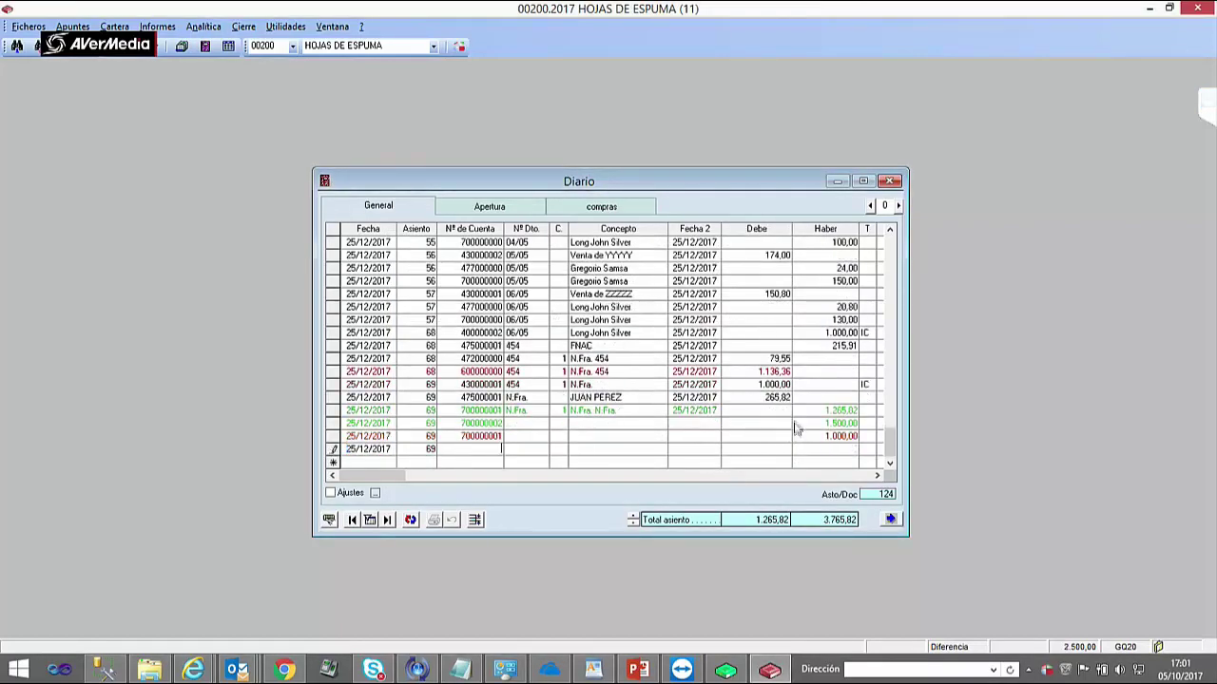
- Discard the empty new line and compare the colours of the fully and partially distributed lines of entry 69
key(Return)
key(Escape)
key(Escape)
key(Escape)
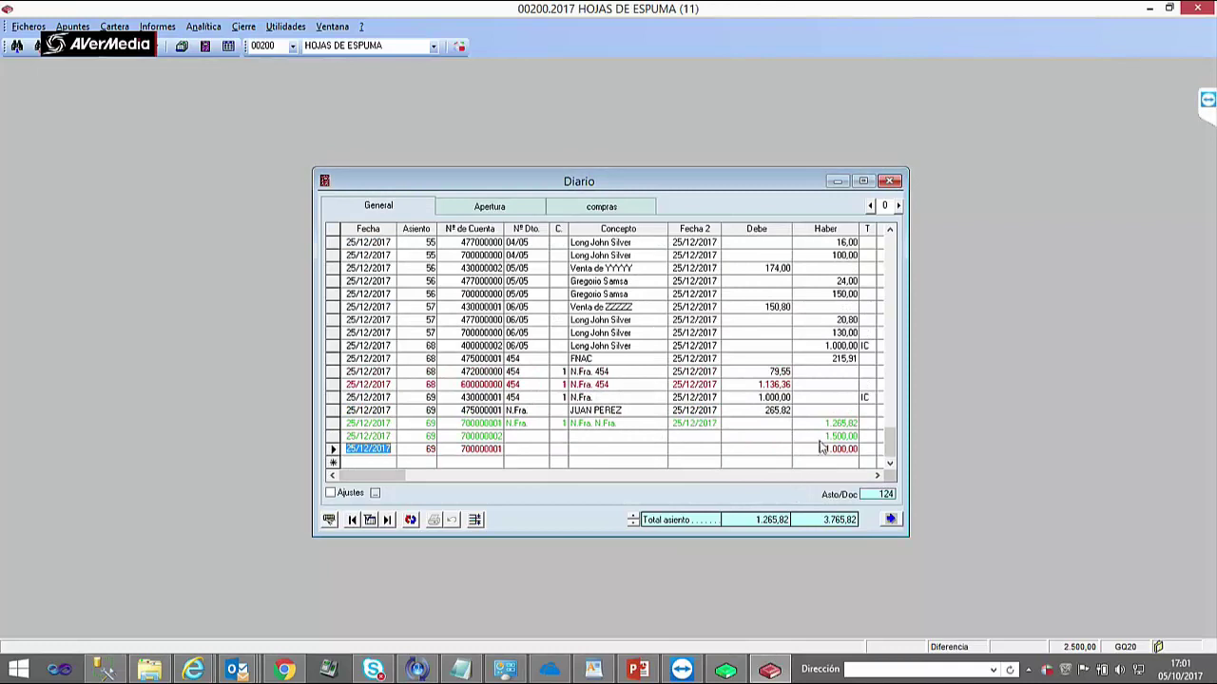
click(843, 438)
click(841, 424)
click(850, 449)
click(842, 423)
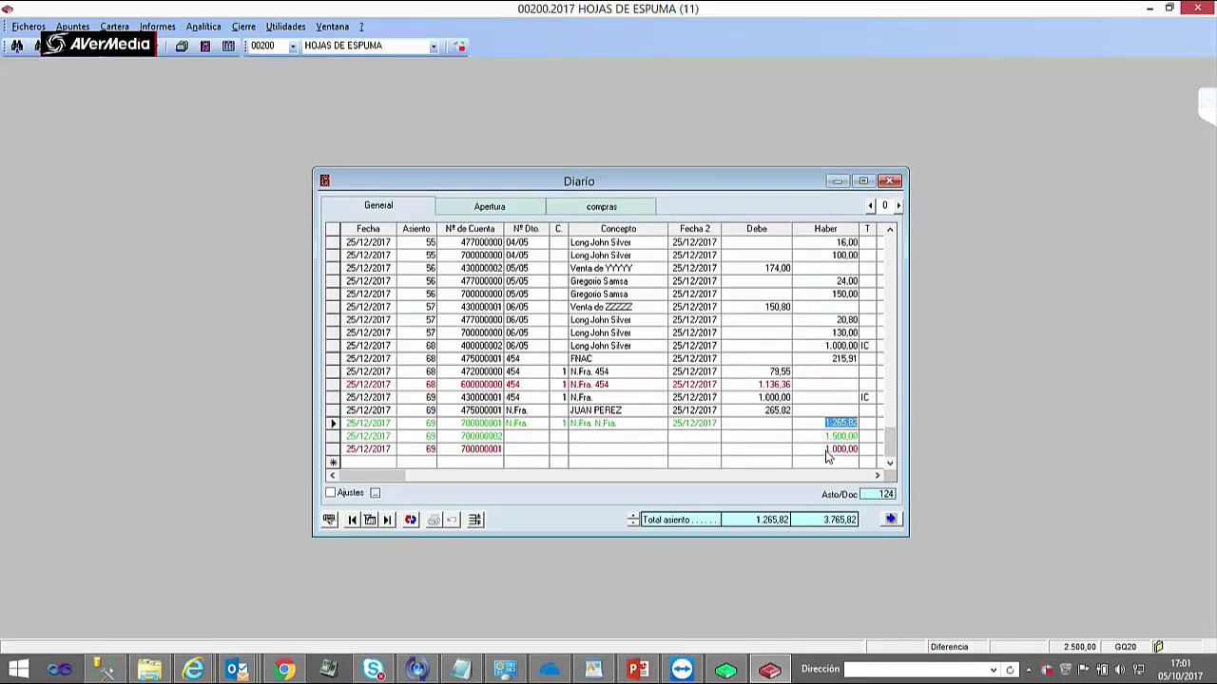
- Switch to PowerPoint, show the distribution colours and Presupuestos Analíticos slides, then leave the slide show and go back to slide 27
click(637, 670)
click(173, 76)
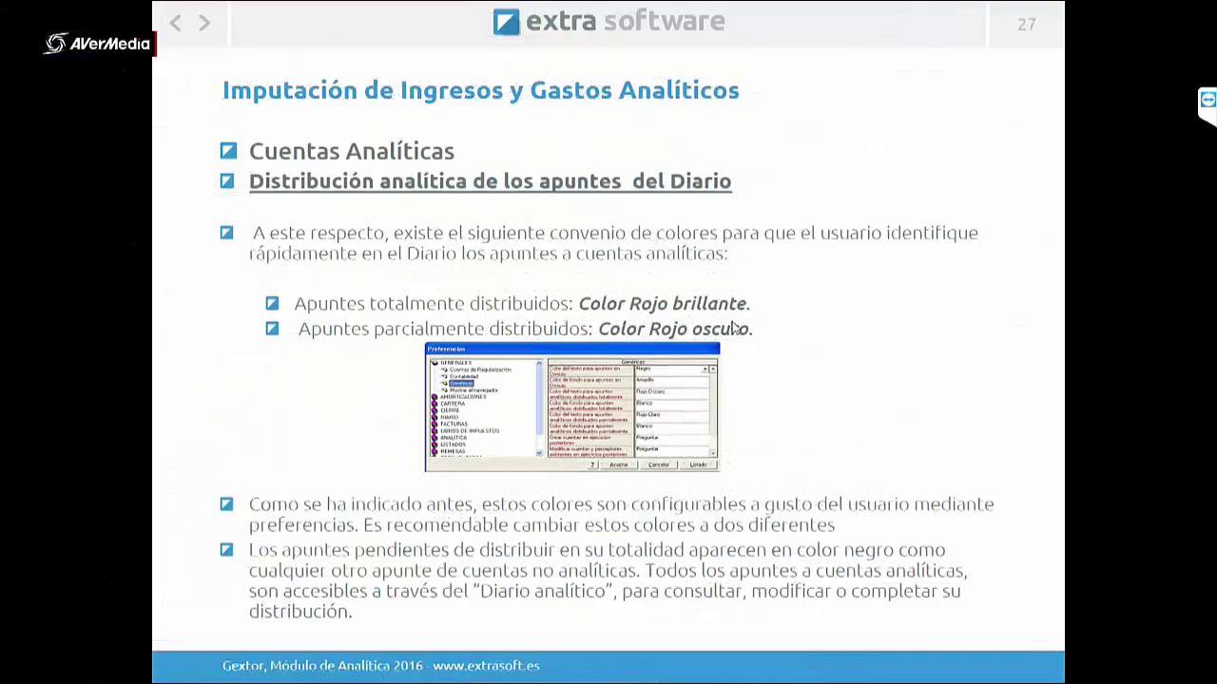
click(732, 326)
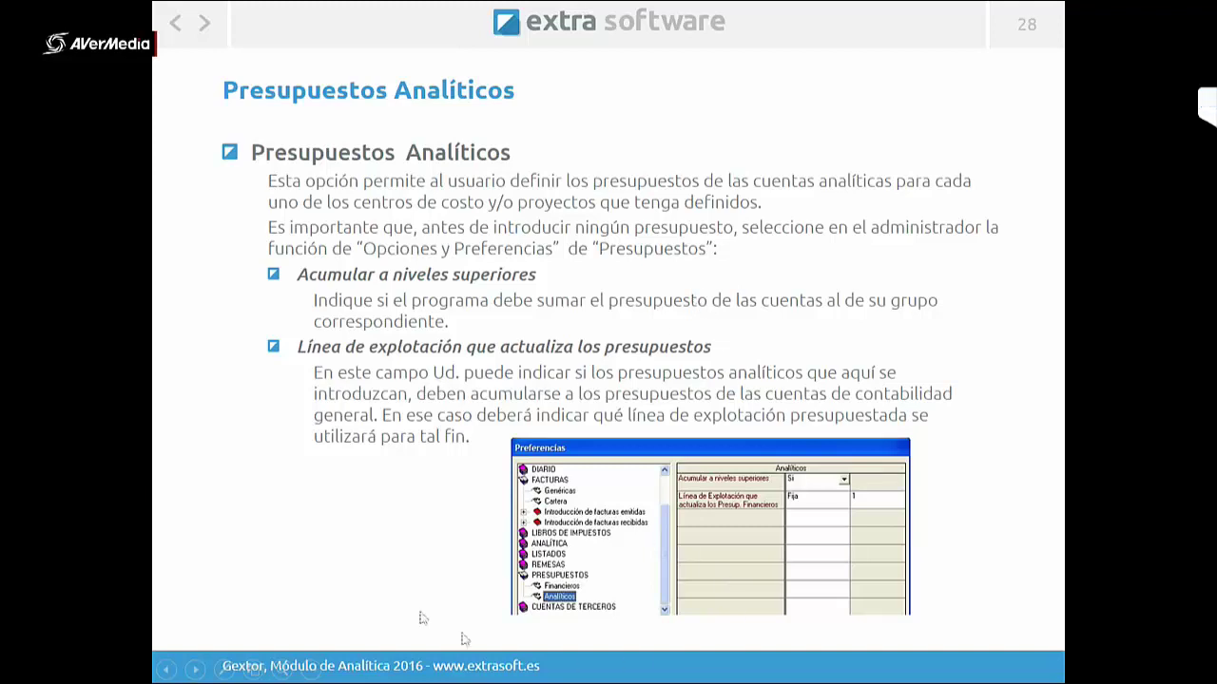
key(Escape)
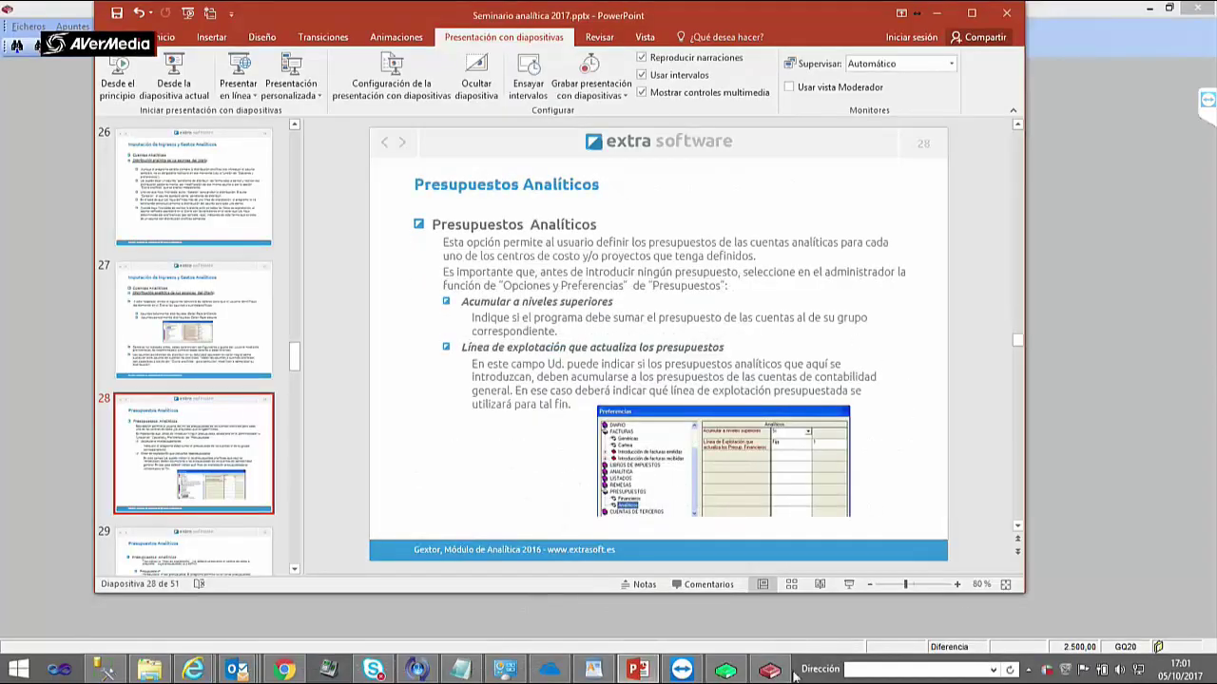
click(199, 365)
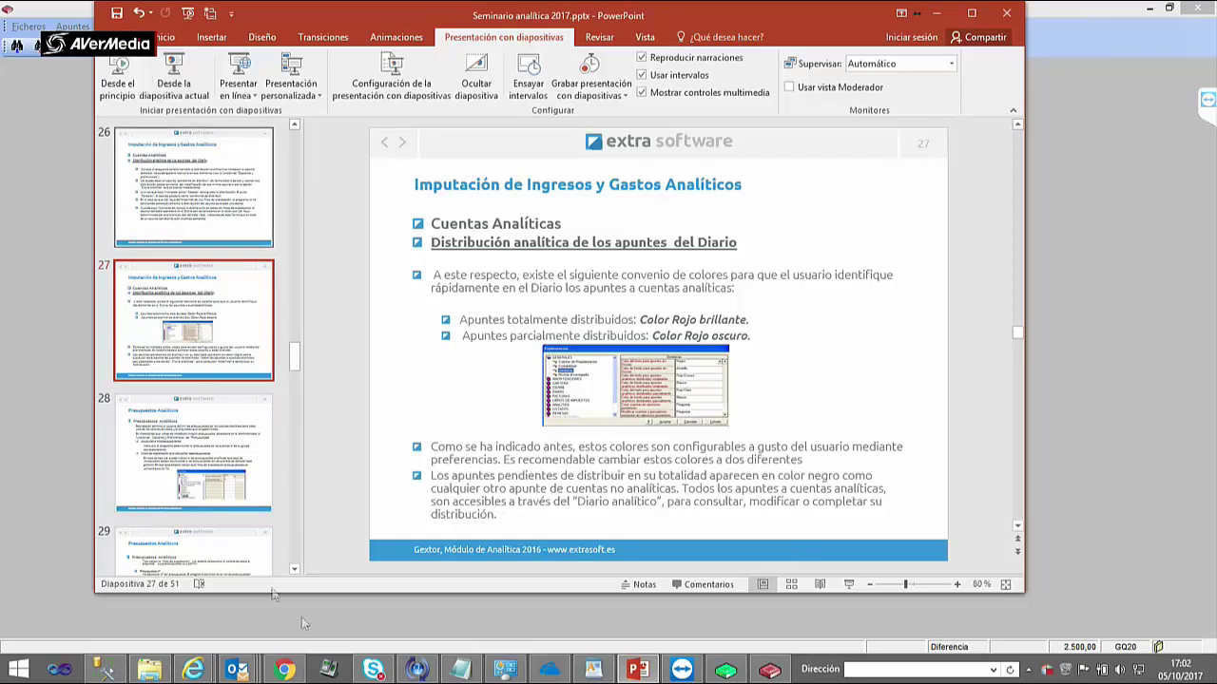
- Switch back to the accounting program and open the analytic journal of entries on its General journal
click(781, 672)
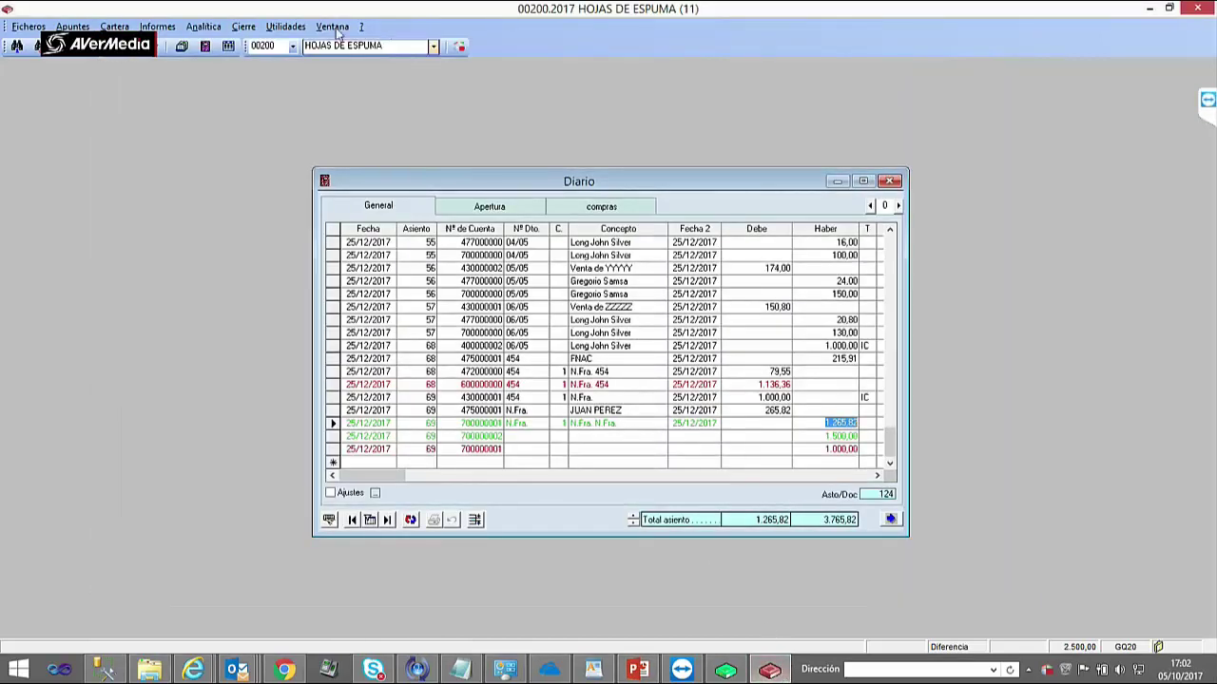
click(204, 27)
click(238, 145)
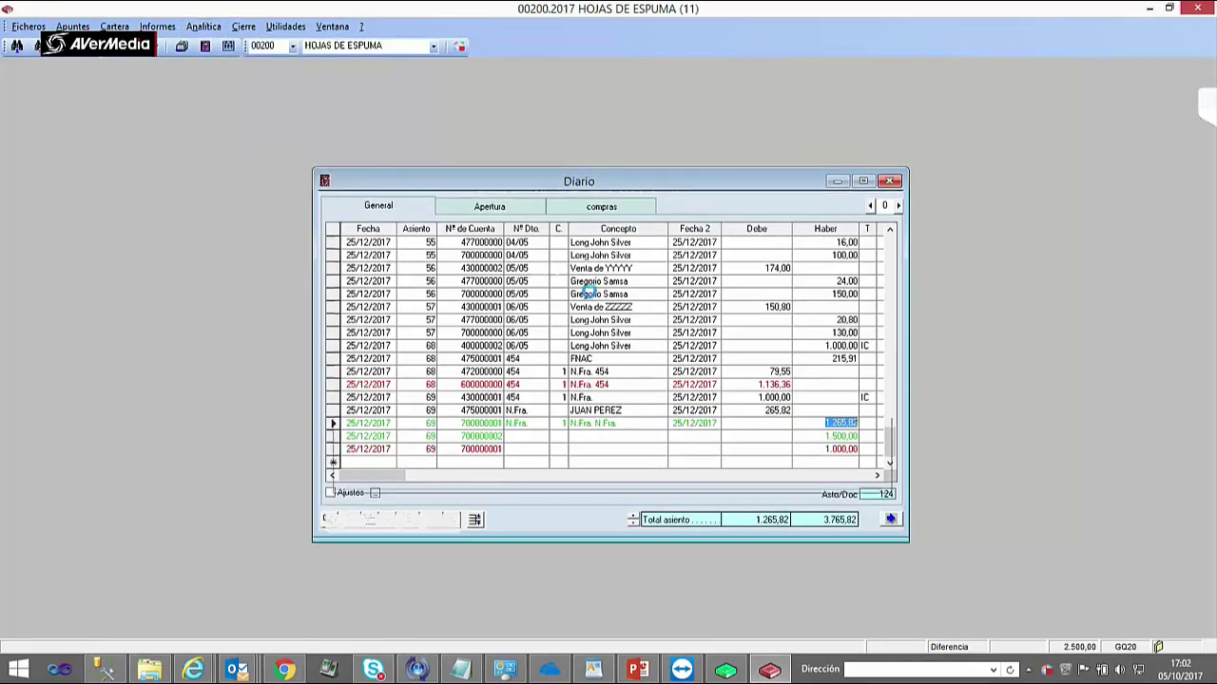
click(467, 206)
click(385, 211)
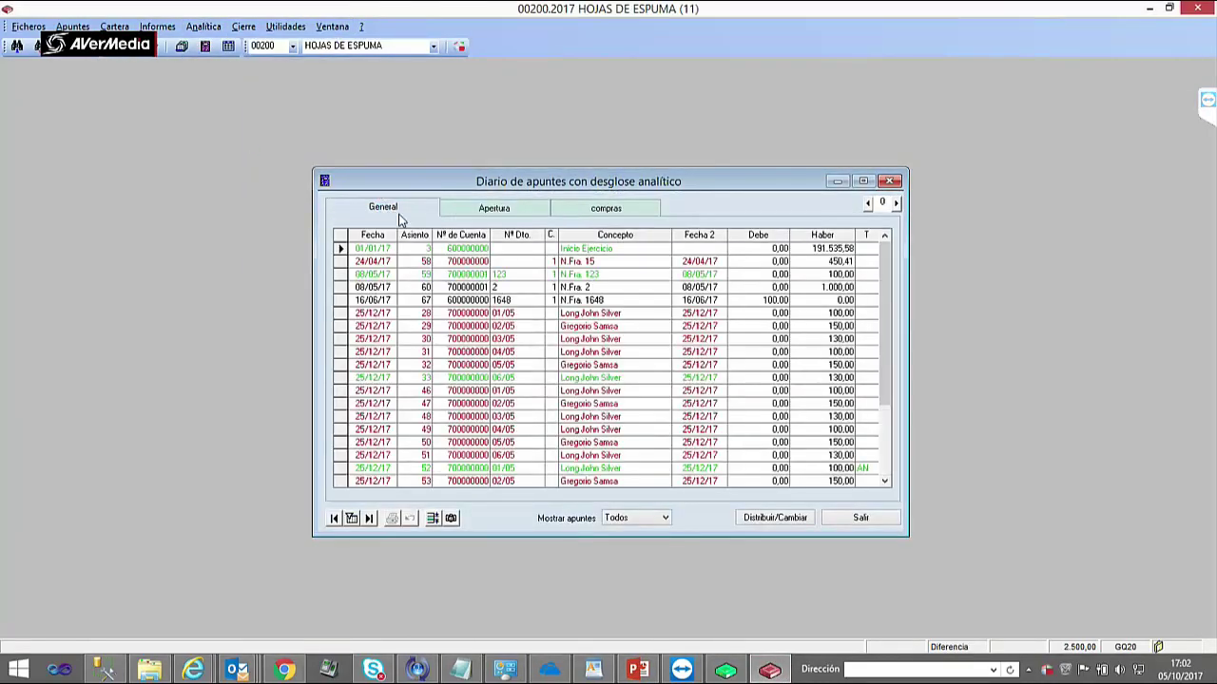
- Examine the analytic journal's entry lines by colour to tell apart fully distributed, partially distributed and undistributed ones
click(203, 27)
click(564, 382)
click(885, 431)
click(884, 277)
click(339, 276)
click(337, 301)
click(368, 314)
click(389, 415)
click(477, 277)
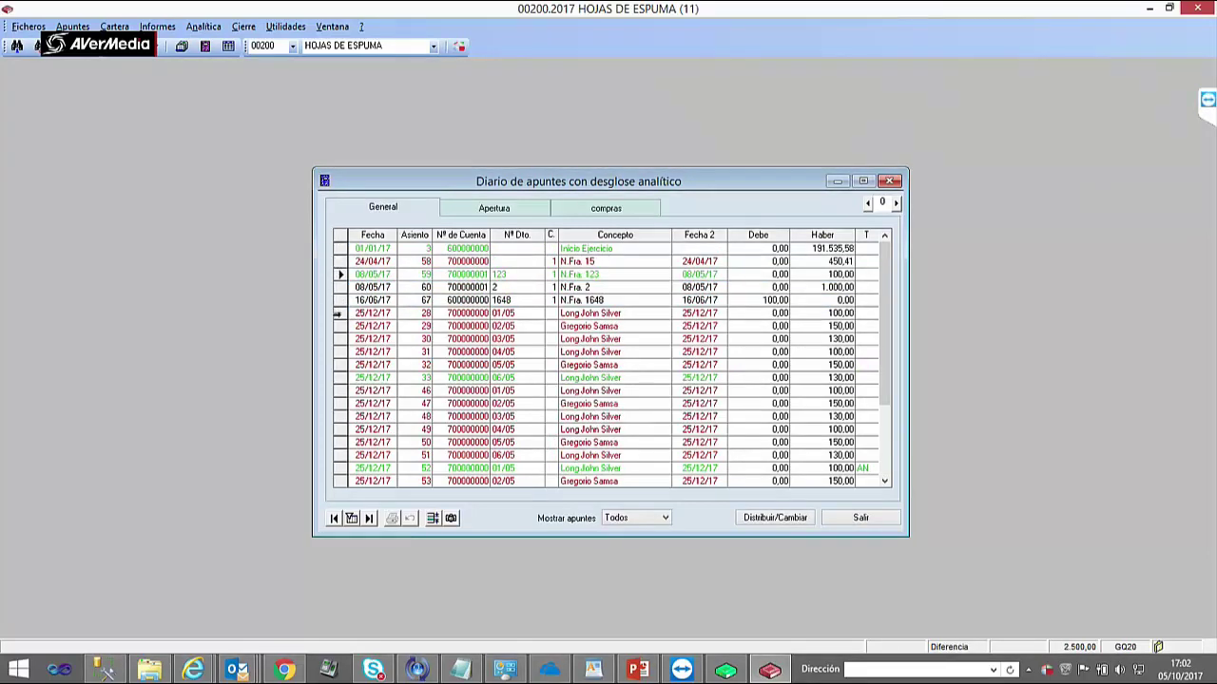
- Open the distributions of entries 52 and 28 in the analytic journal, cancelling each without changes
click(882, 448)
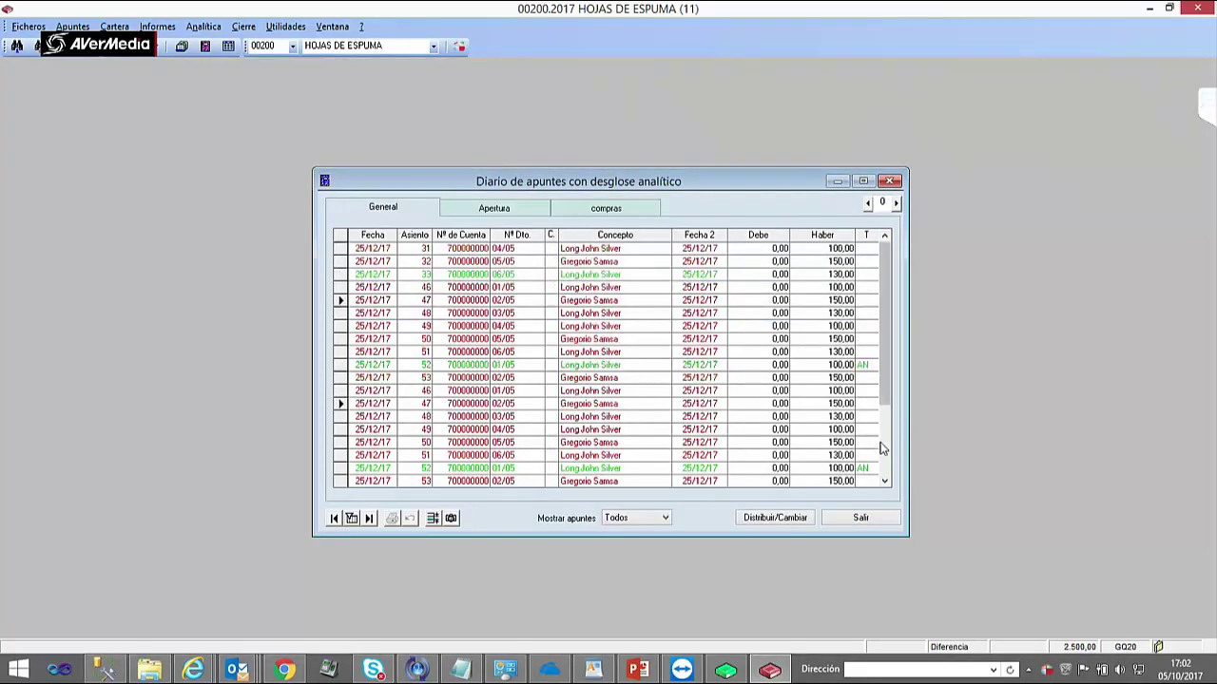
double_click(861, 365)
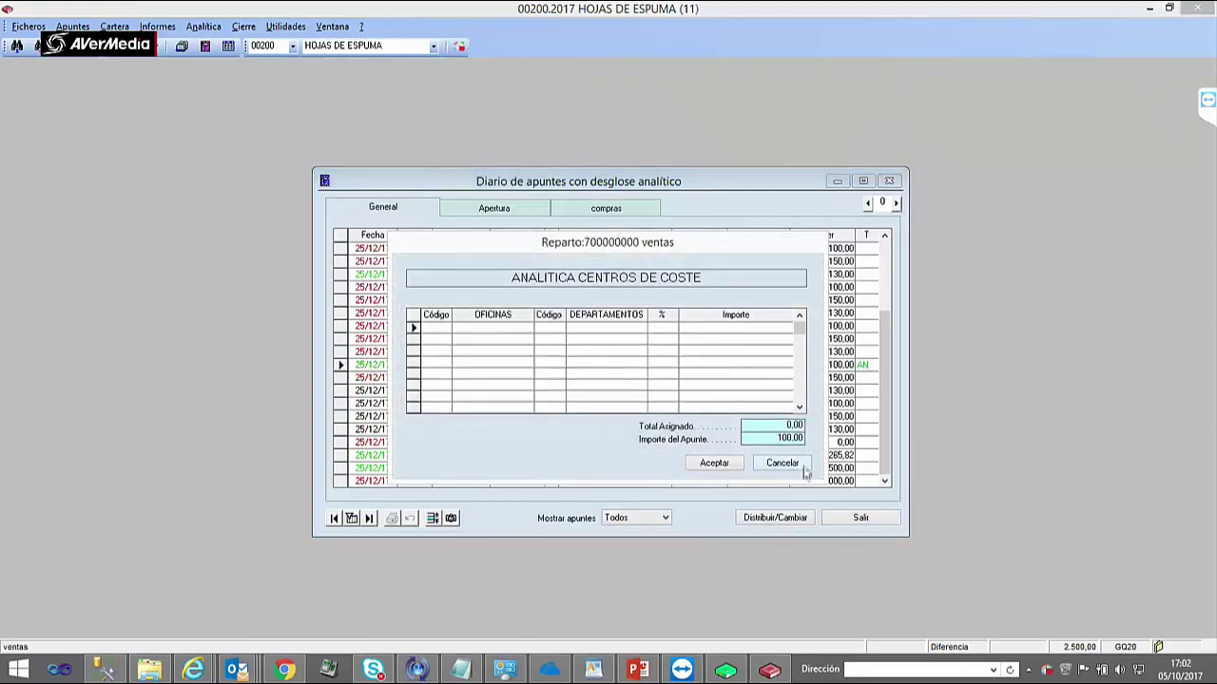
click(783, 463)
double_click(706, 314)
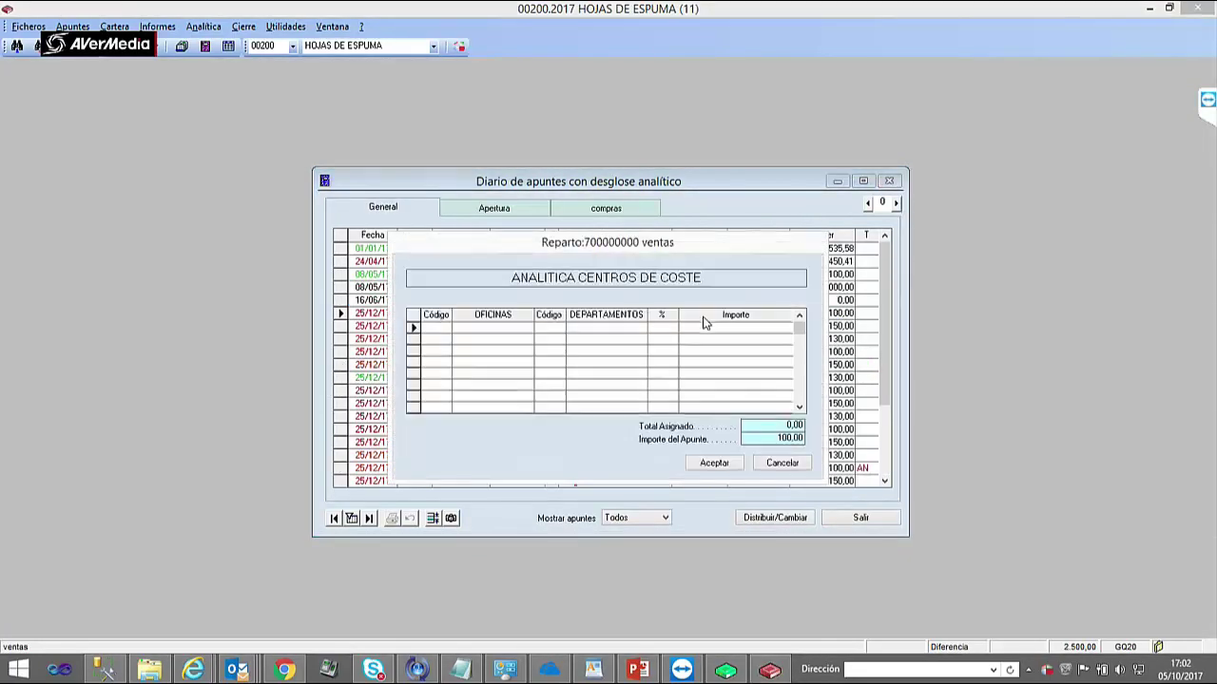
click(783, 463)
- Distribute entry 28 of the analytic journal 100% to the Madrid office and Tecnico department in ANALITICA CENTROS DE COSTE
click(338, 313)
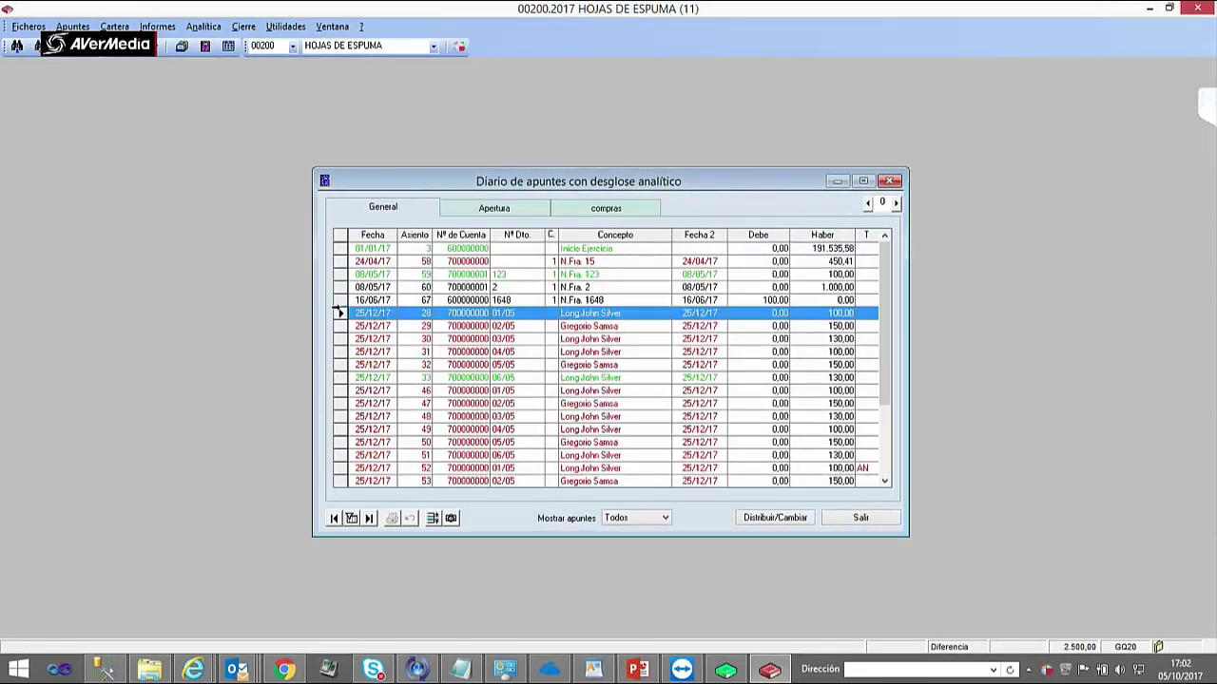
click(782, 523)
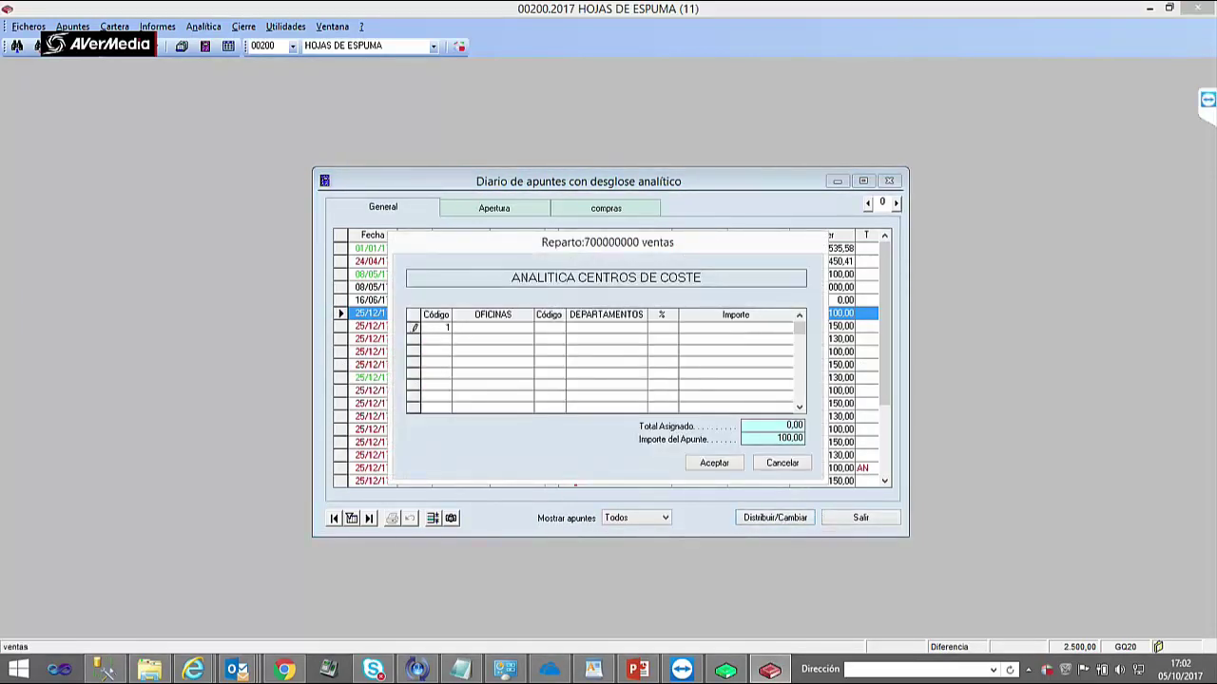
text(1)
key(Return)
text(100)
key(Return)
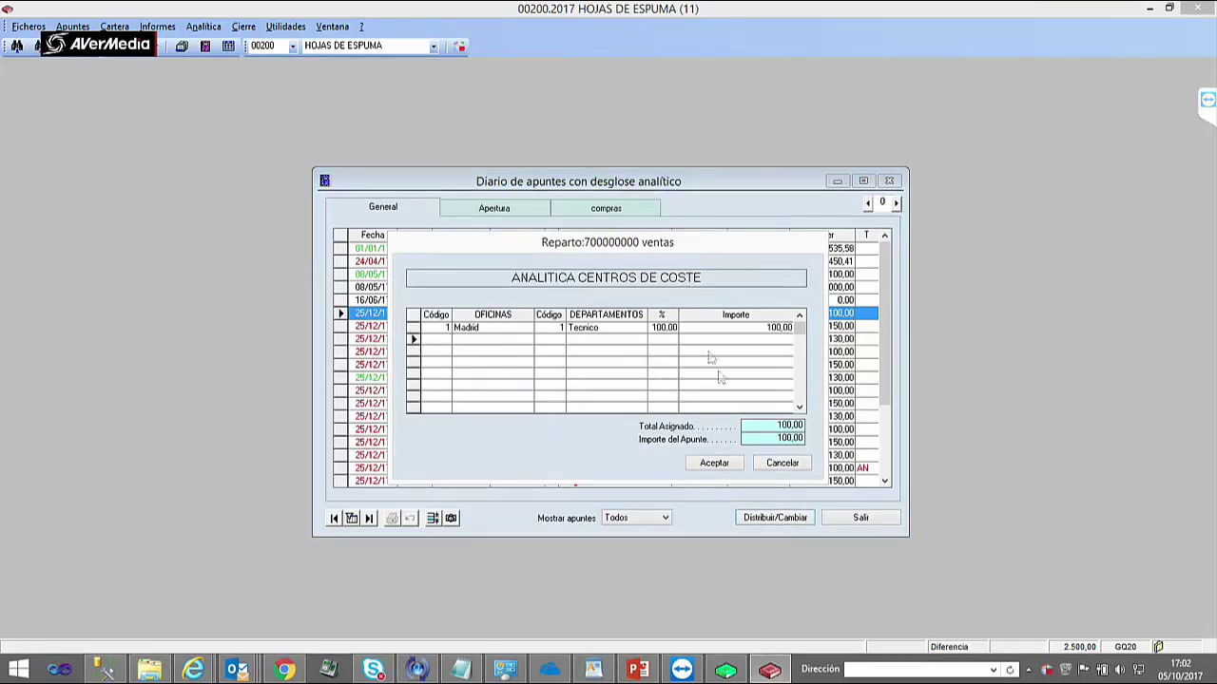
click(714, 464)
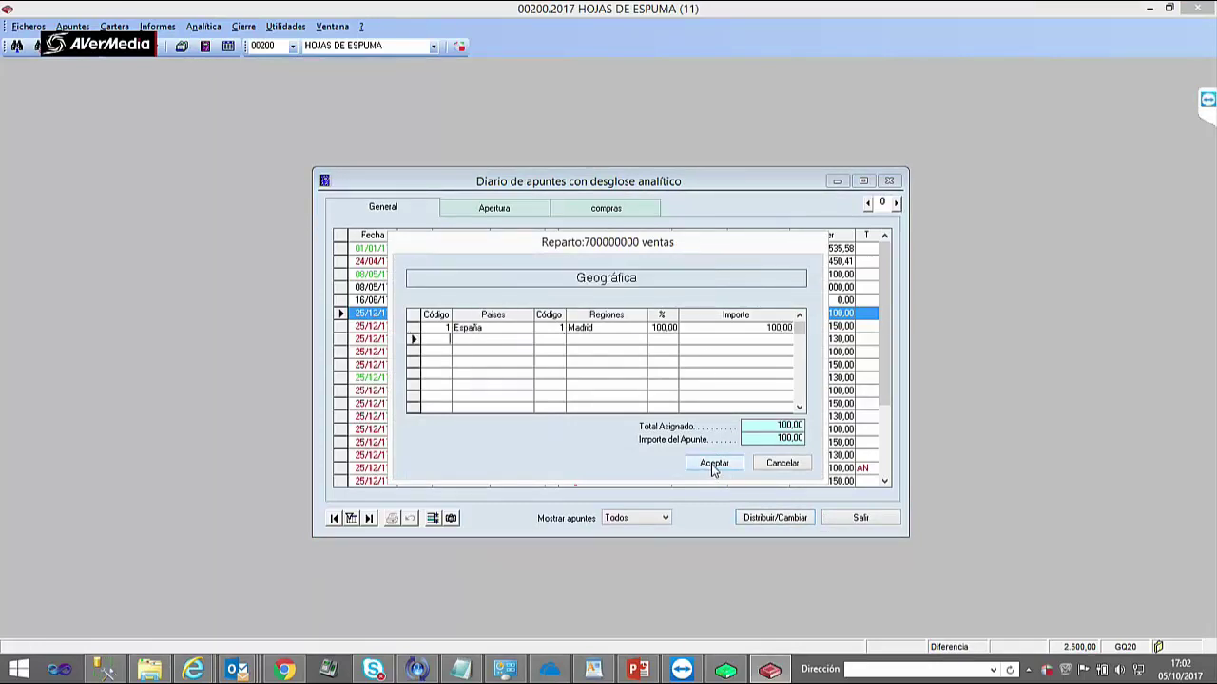
- Accept the proposed Geográfica and PROYECTOS distributions, and assign 100% to demarcation 1 and city Bilbao in CENTROS DE COSTE
click(714, 463)
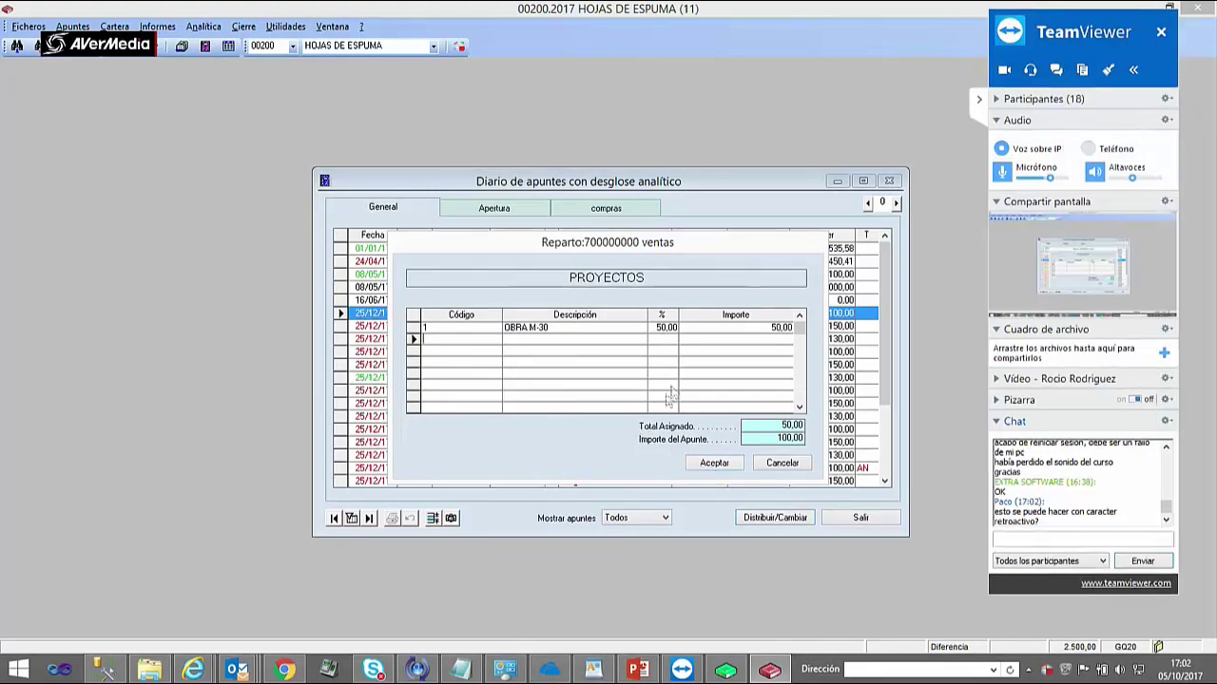
click(714, 463)
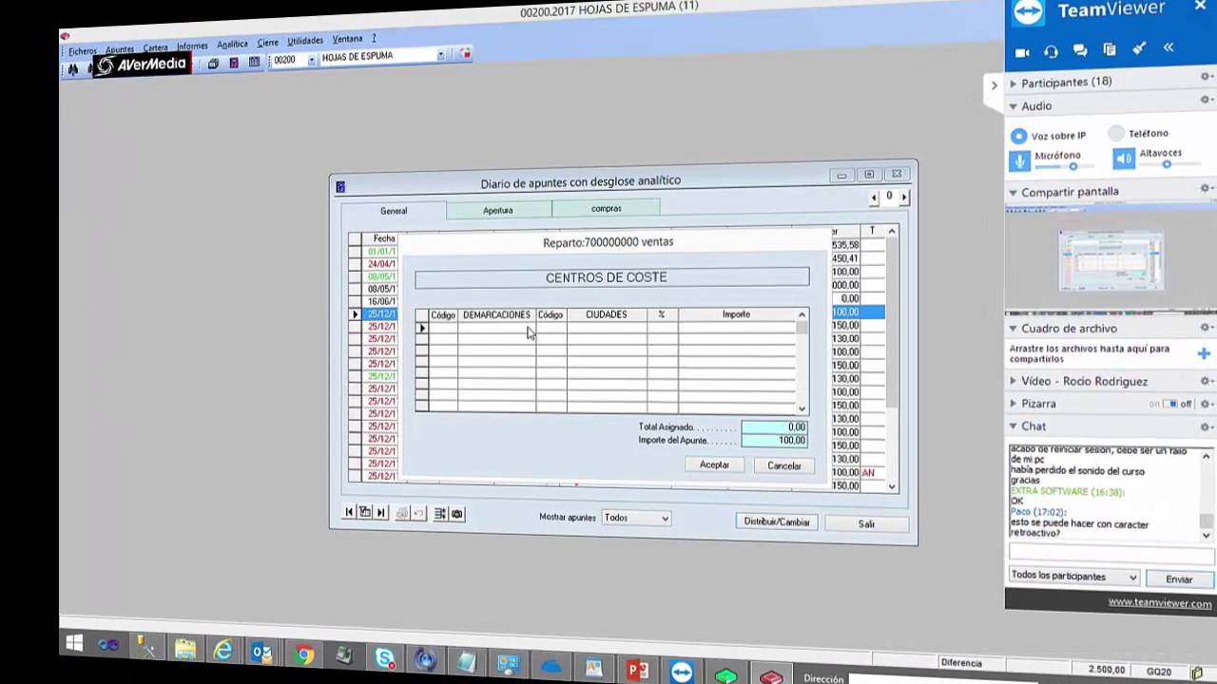
text(1)
key(Return)
key(Return)
text(100)
key(Return)
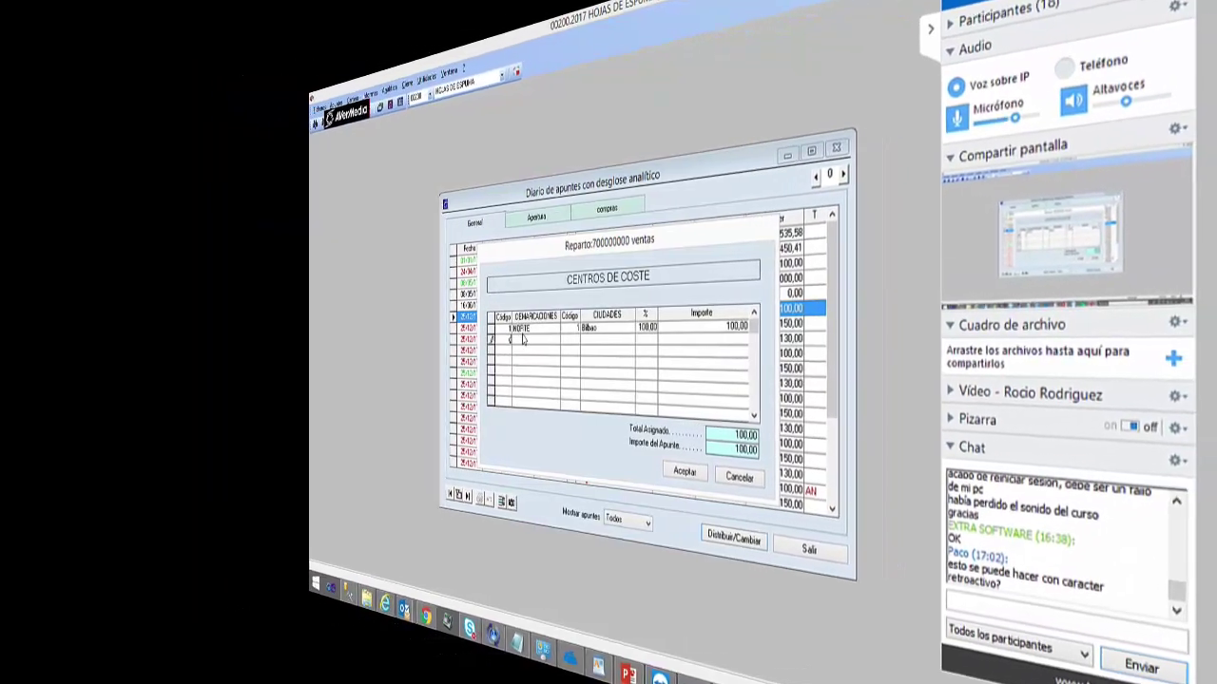
click(678, 472)
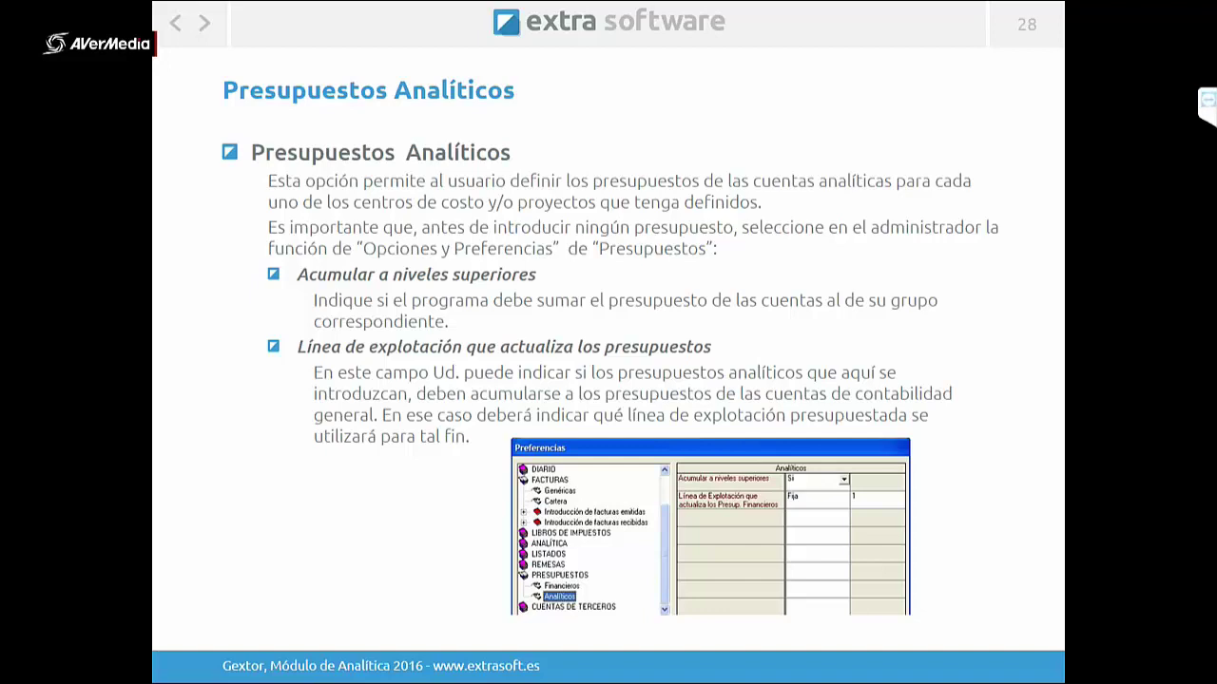
- Leave the slide show on the Presupuestos Analíticos slide and switch back to the accounting program
click(1207, 97)
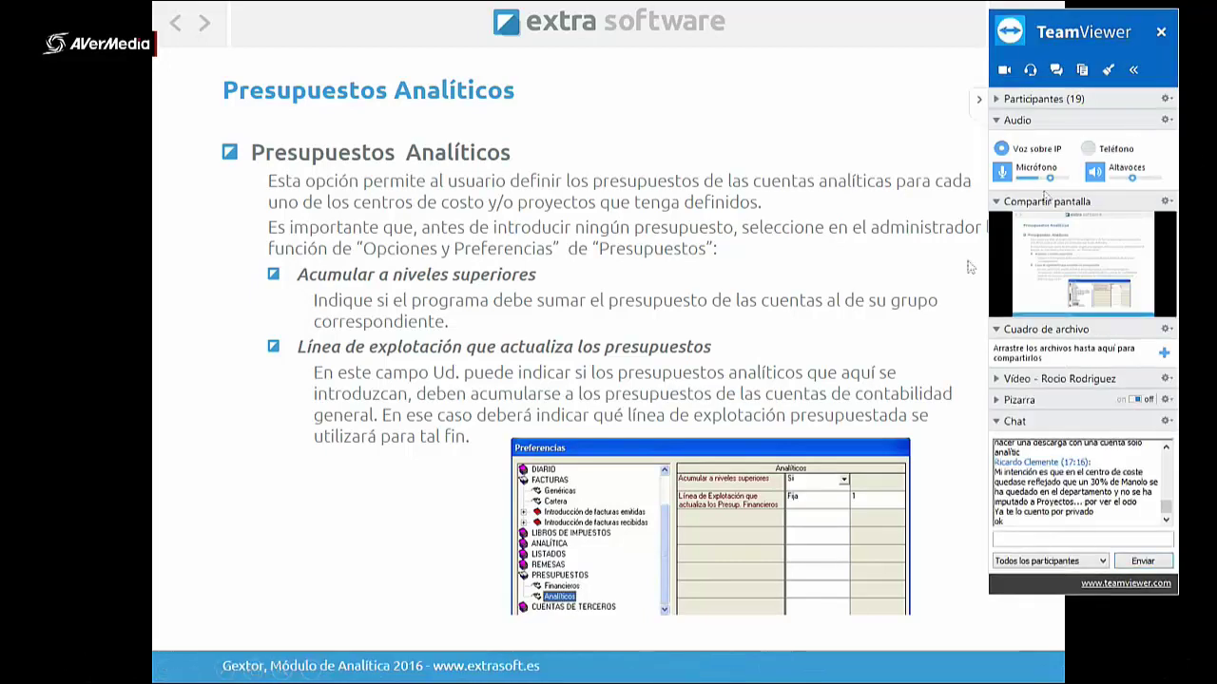
key(Escape)
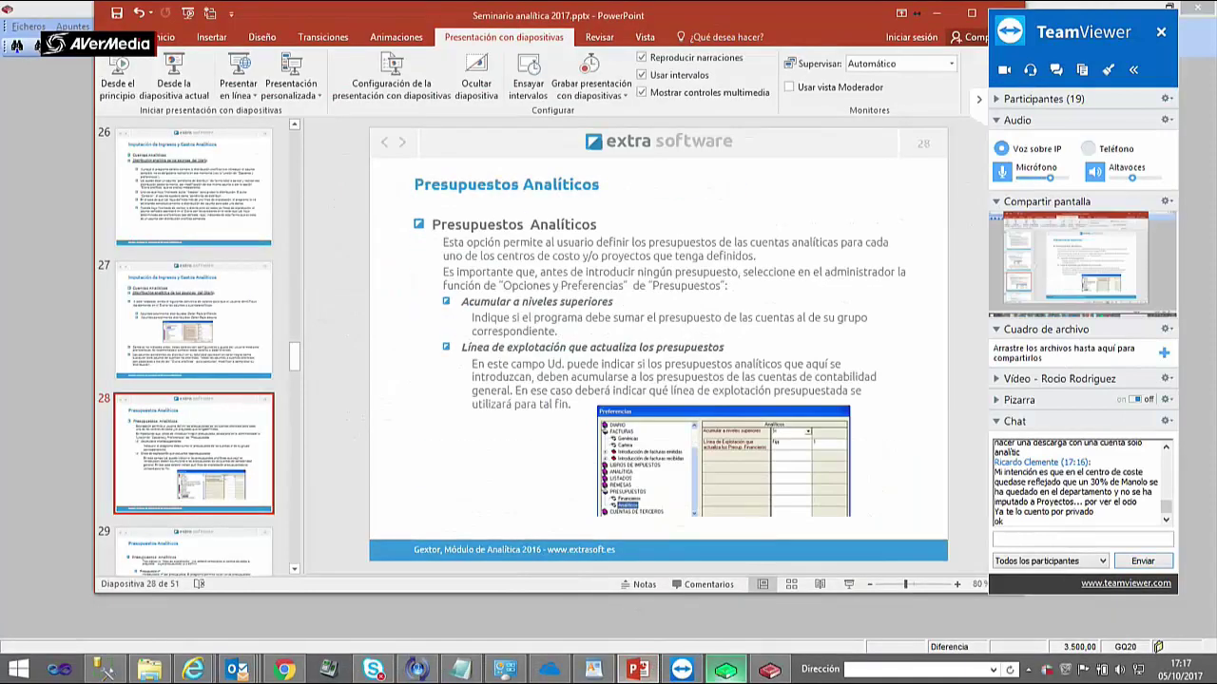
click(770, 670)
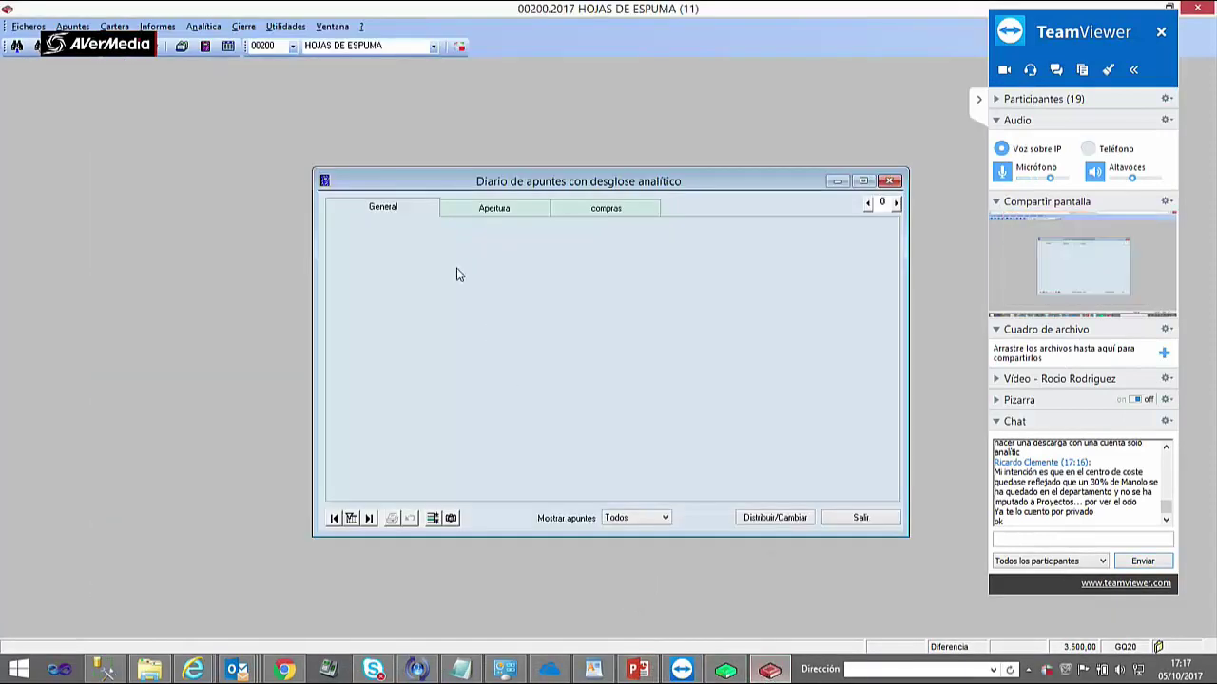
- Open the general Presupuestos window, look up budget 1 of account 600000000 and close the window
click(28, 26)
click(57, 142)
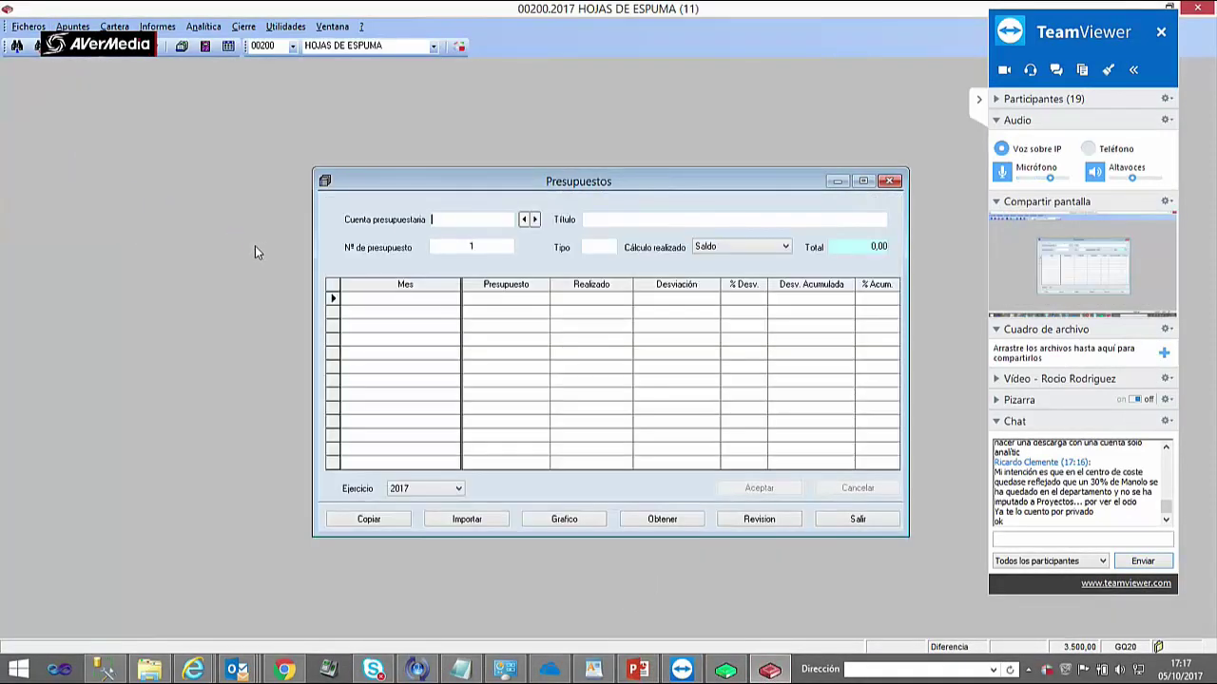
key(Return)
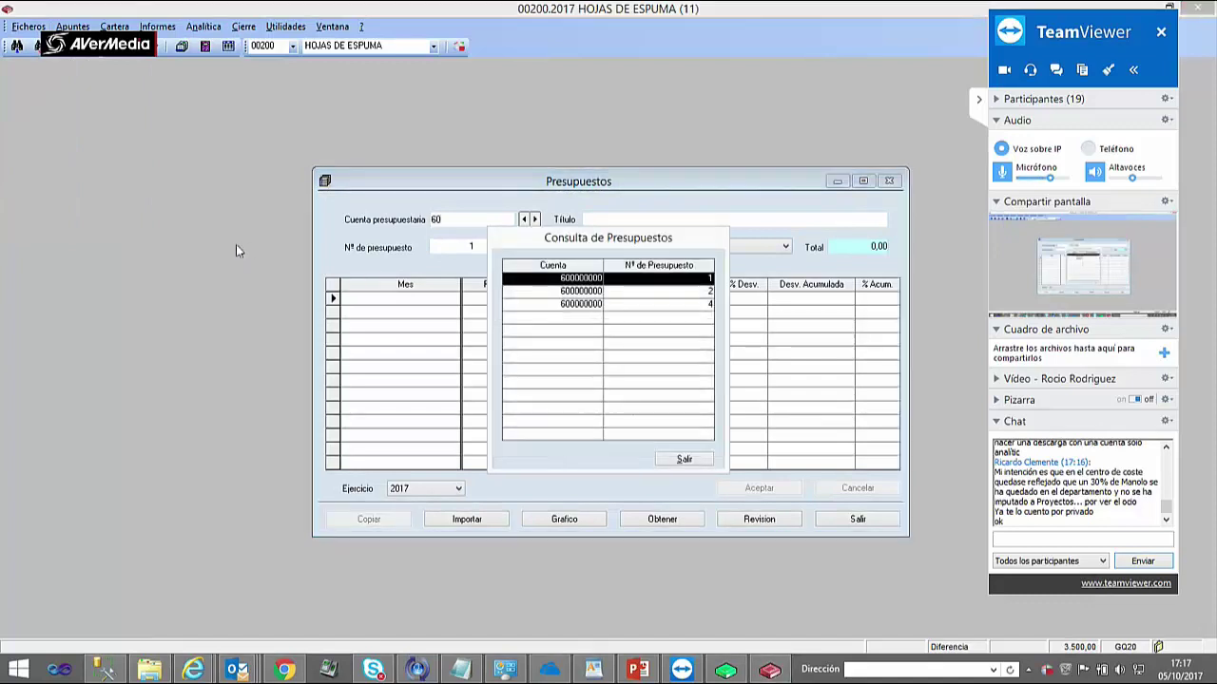
double_click(609, 278)
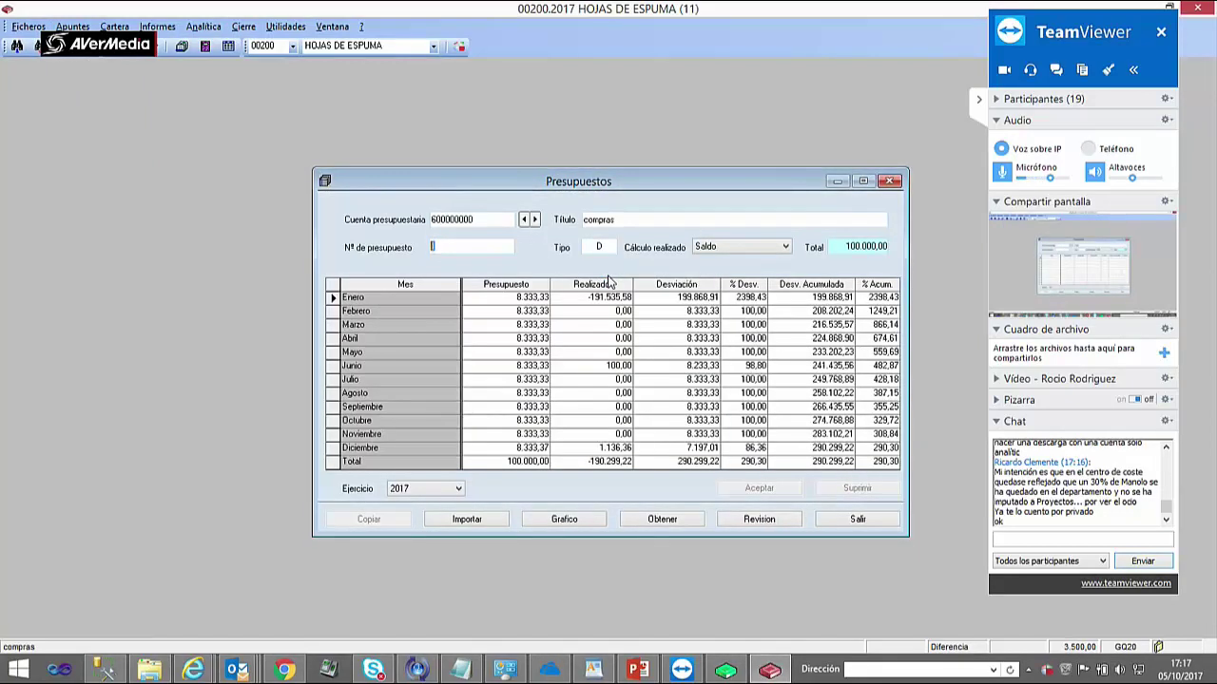
click(835, 520)
- Open the analytic budgets and choose office 001 - Madrid and department 001 - Tecnico
click(201, 28)
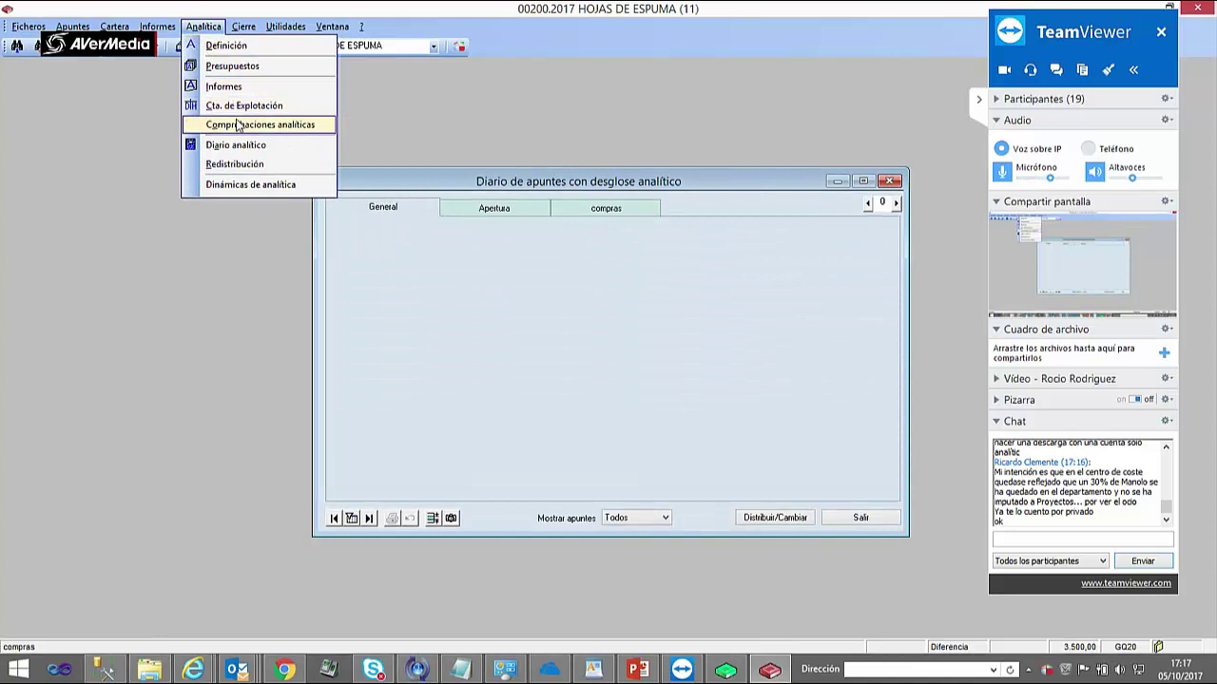
click(231, 69)
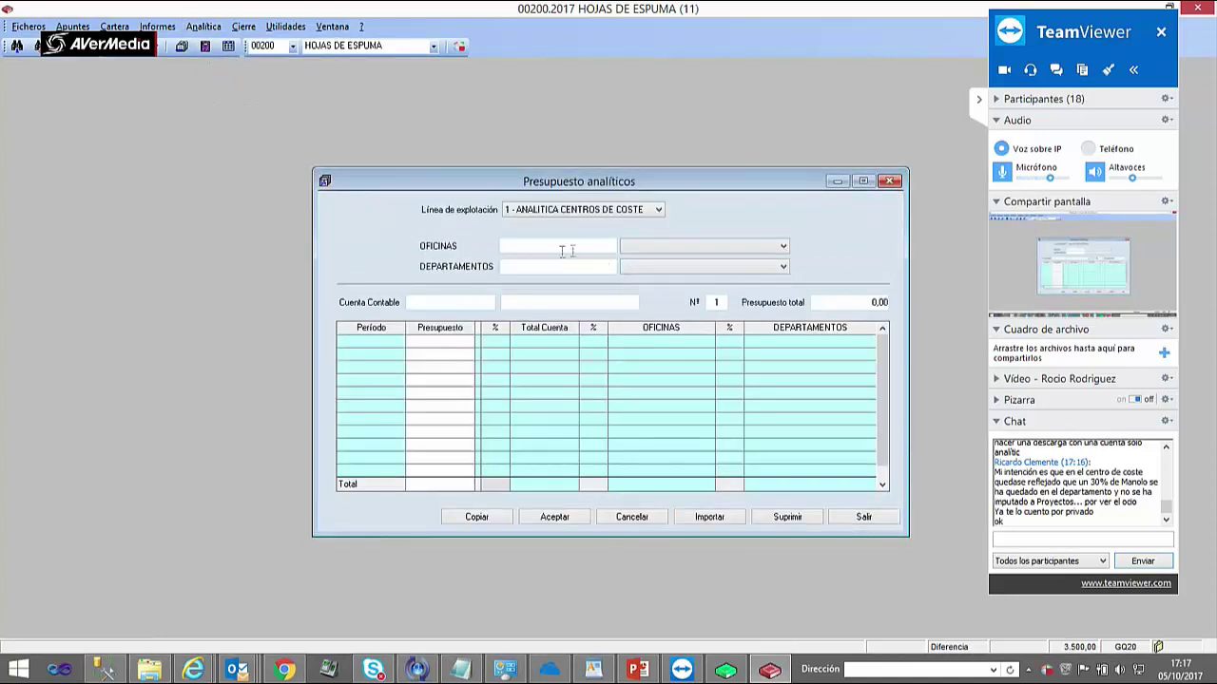
click(630, 246)
click(646, 259)
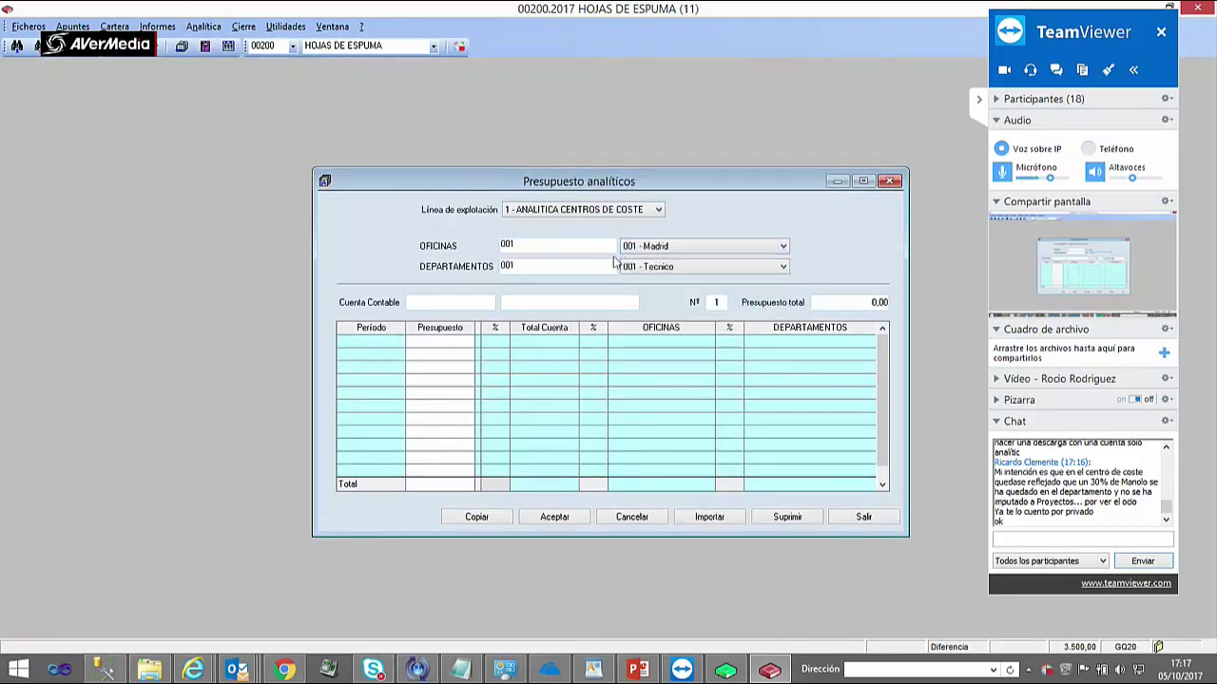
click(638, 271)
click(641, 279)
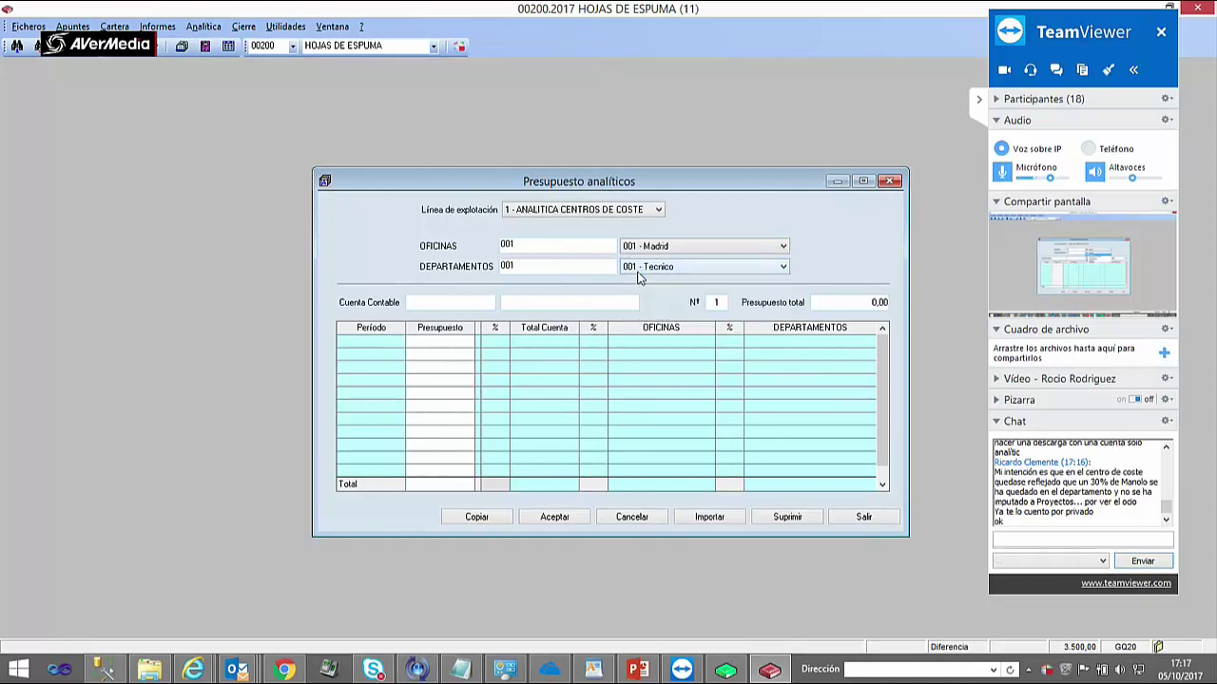
- Look up budget 1 of the purchases account 600000000 for the Tecnico department
click(460, 303)
text(642)
key(BackSpace)
key(BackSpace)
key(BackSpace)
text(60)
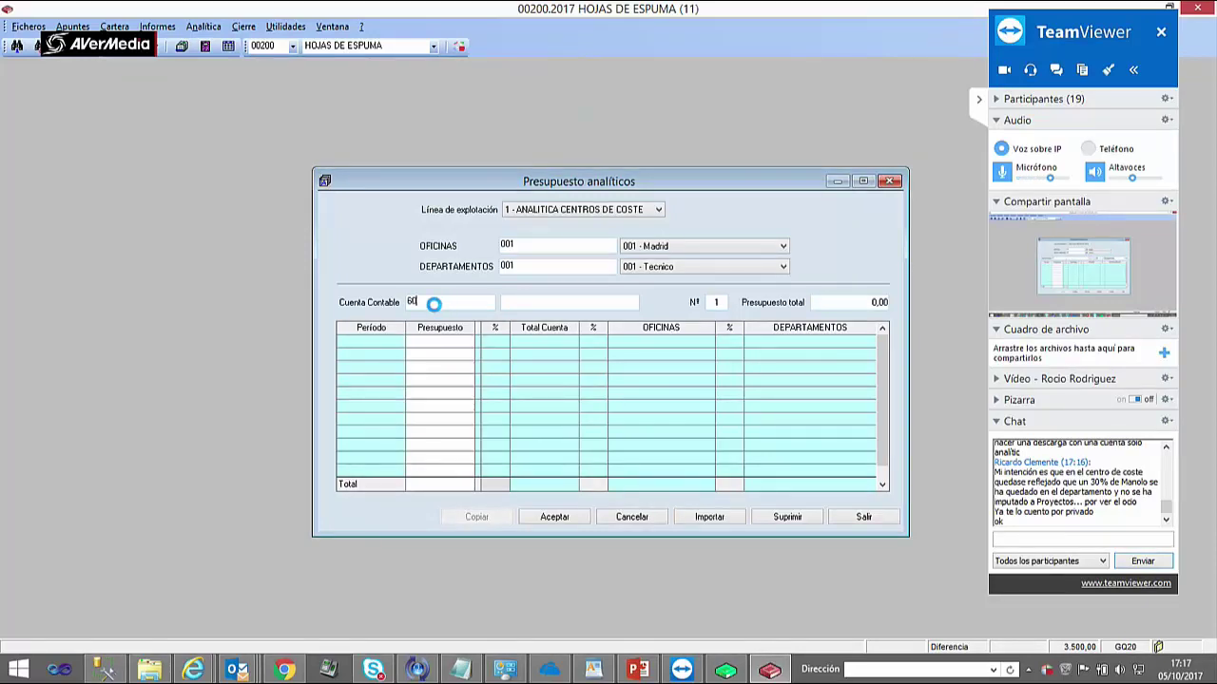
key(Return)
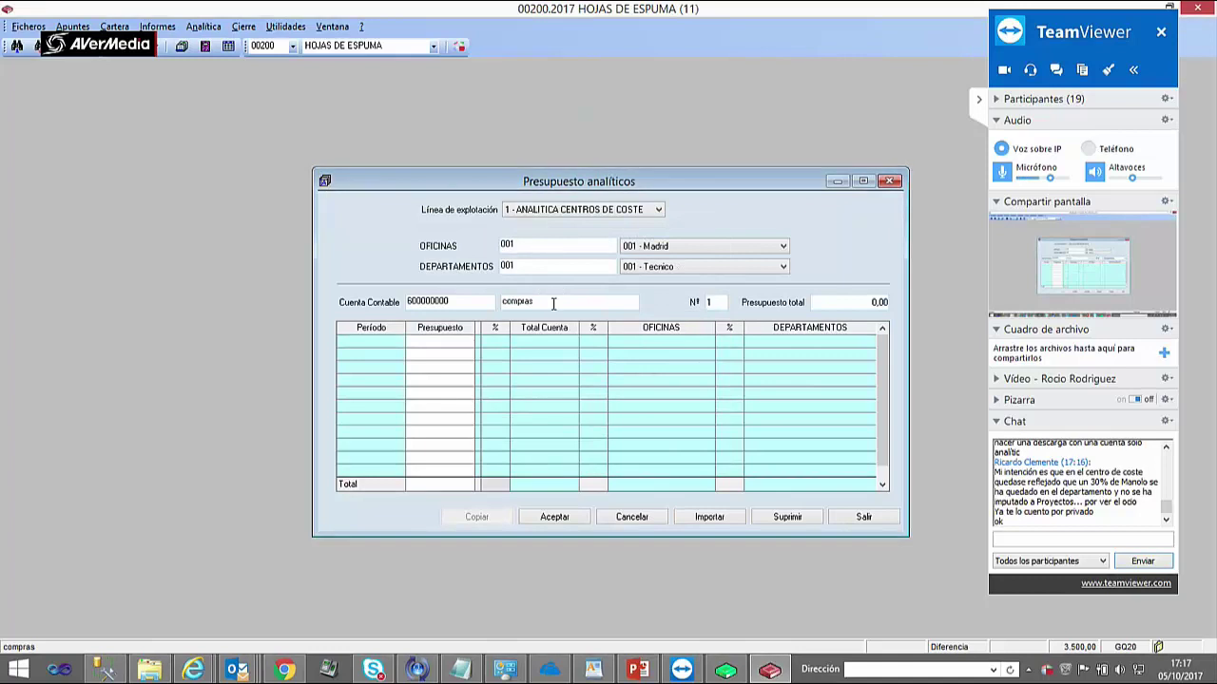
text(1)
key(Return)
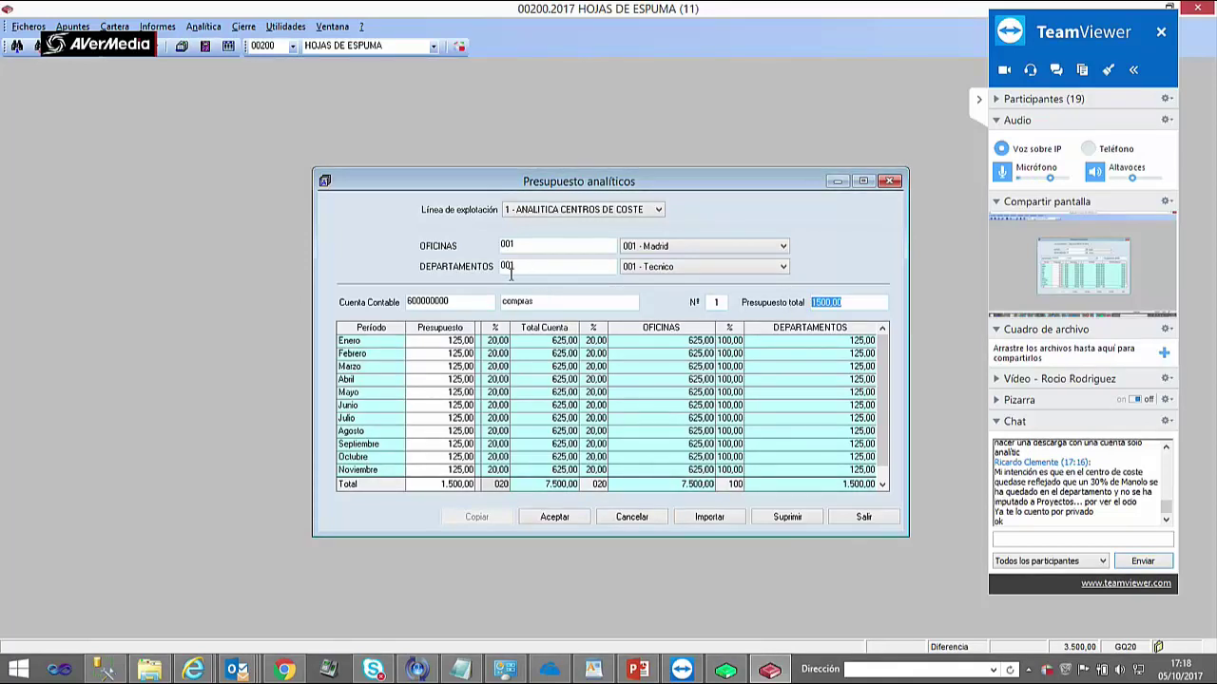
- Change the analytic budget's department to 002 - Comercial y Formación and look up account 600000000
click(656, 268)
click(645, 293)
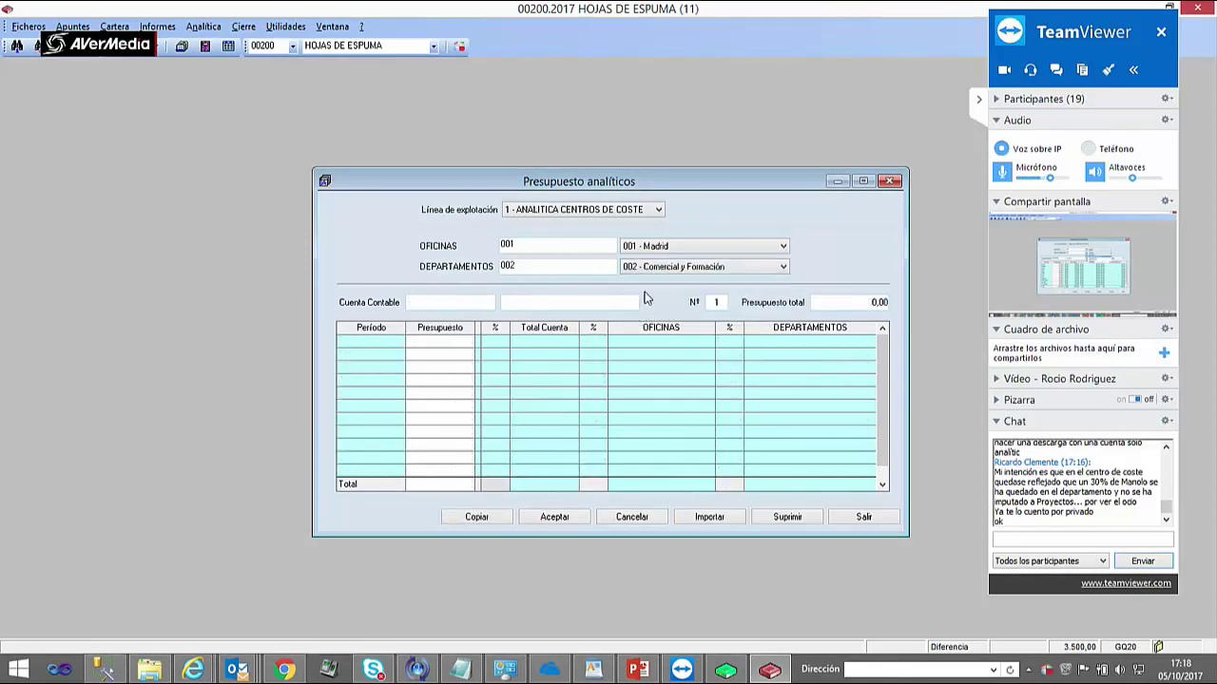
click(634, 273)
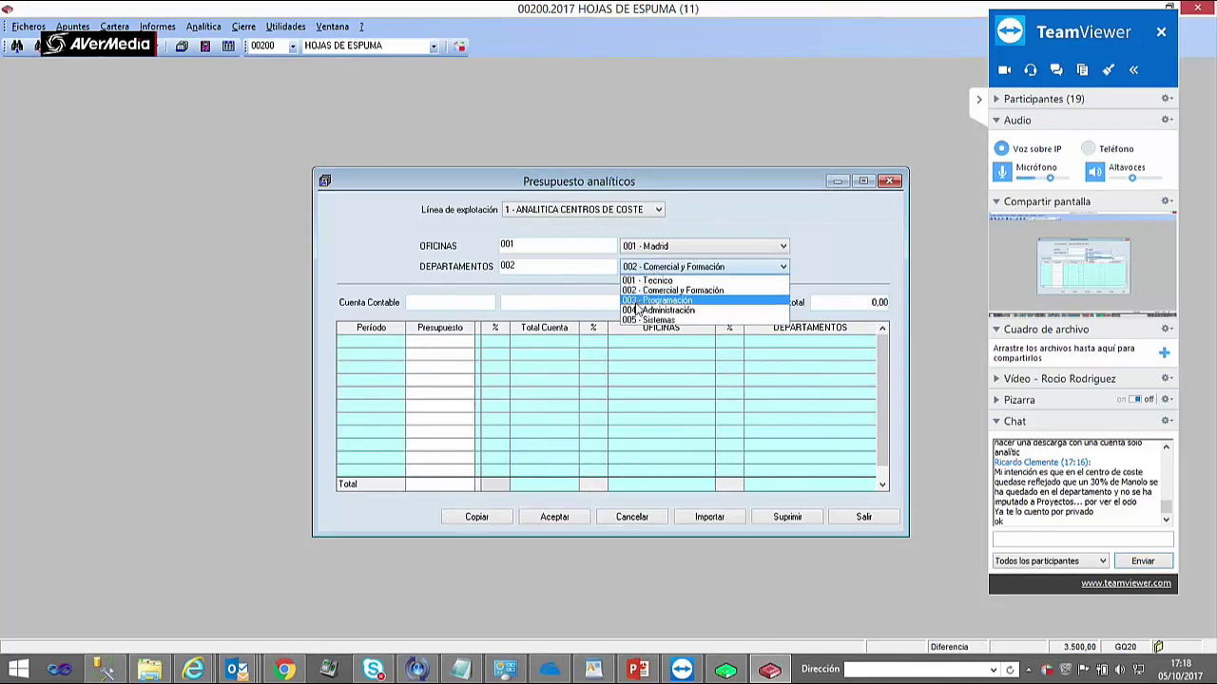
click(643, 303)
text(6)
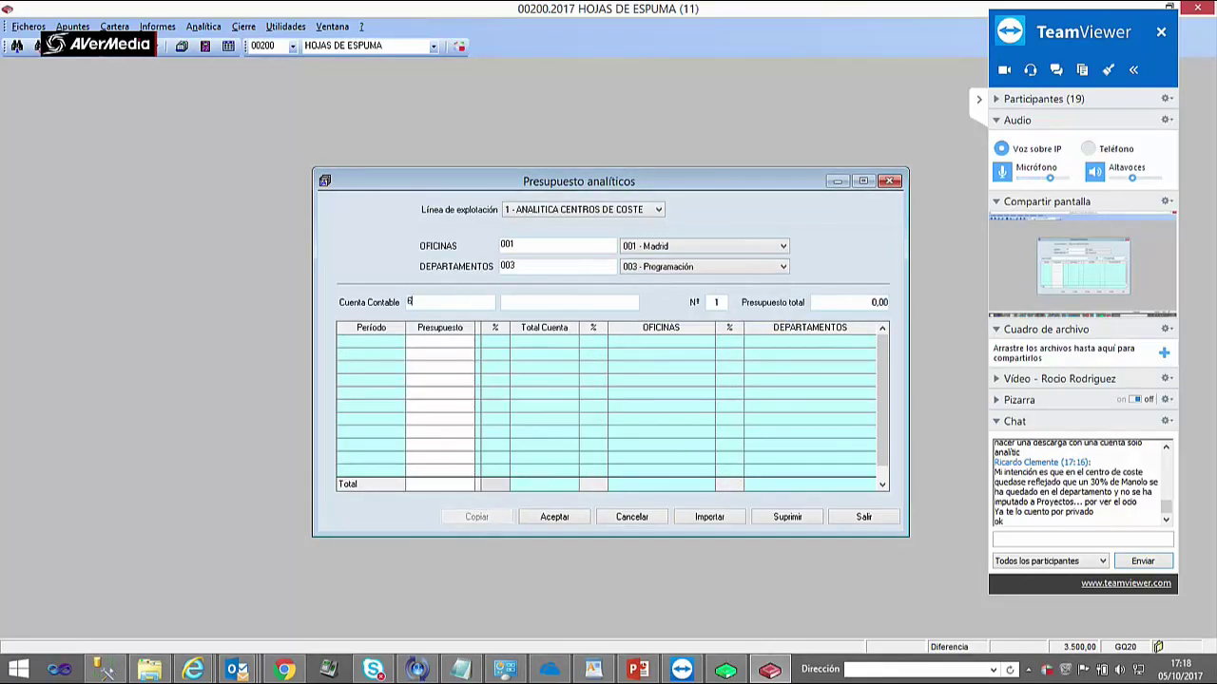
click(732, 268)
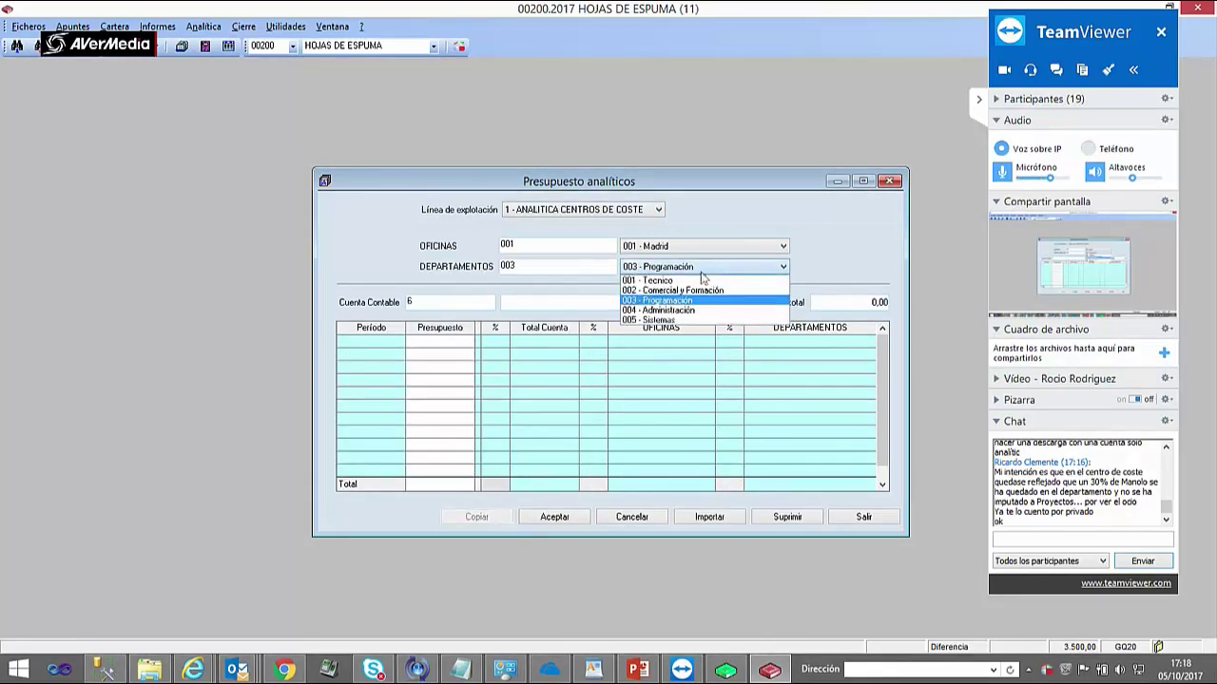
click(668, 291)
text(0)
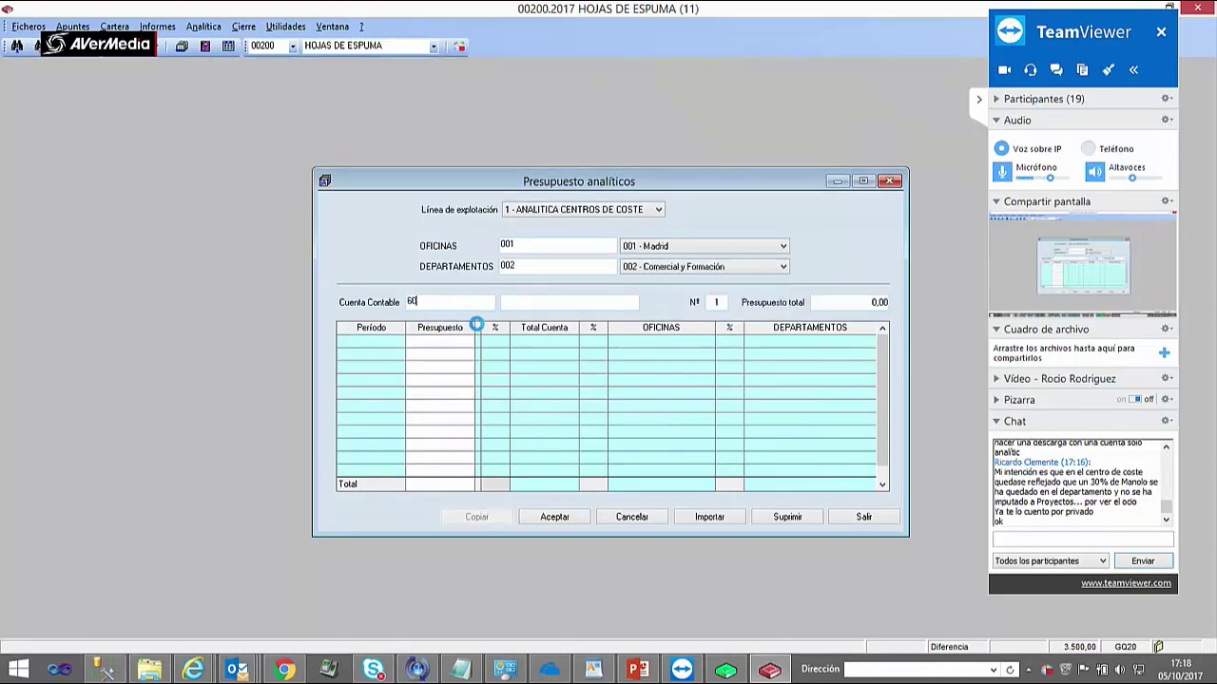
double_click(566, 278)
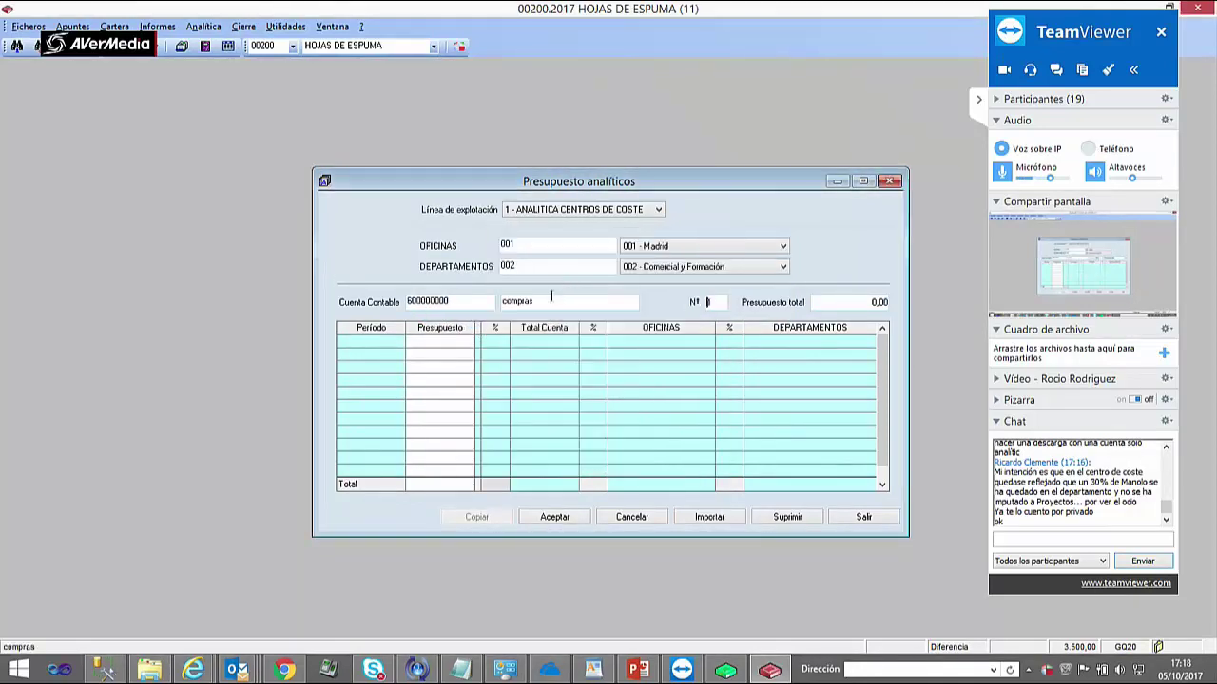
- Search the analytic budget accounts again and select account 600000000 with budget 1
text(60)
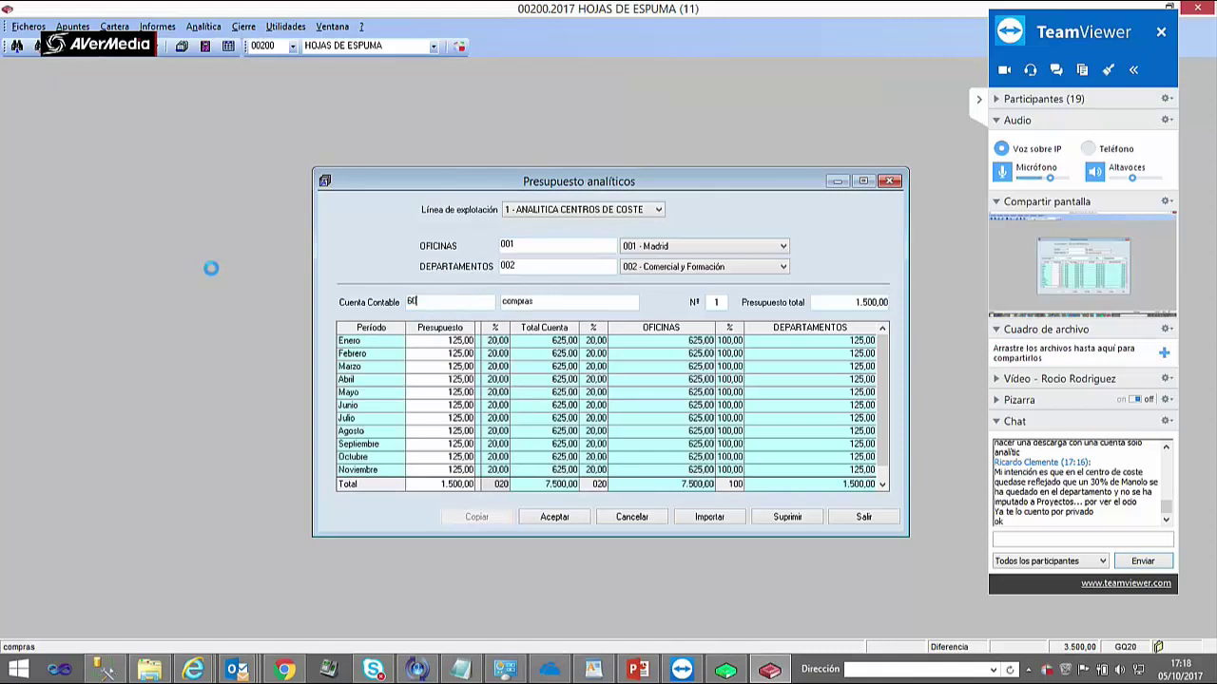
click(593, 294)
double_click(584, 278)
drag(549, 264, 410, 254)
click(472, 305)
text(6)
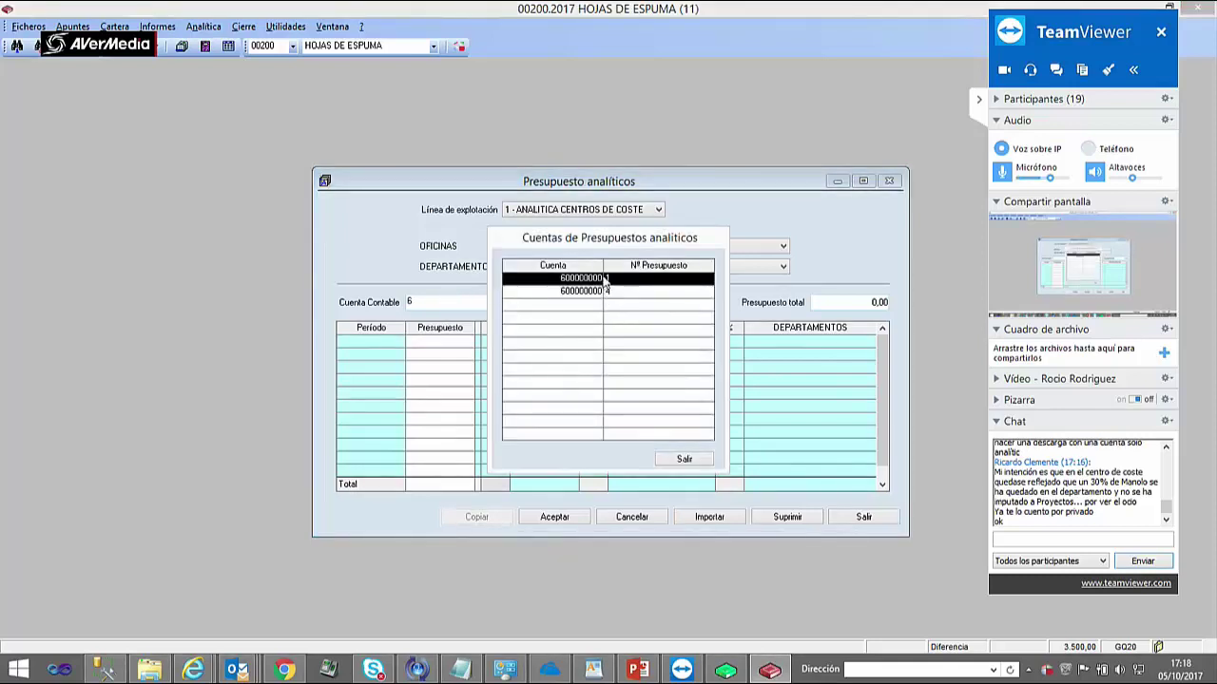
double_click(599, 281)
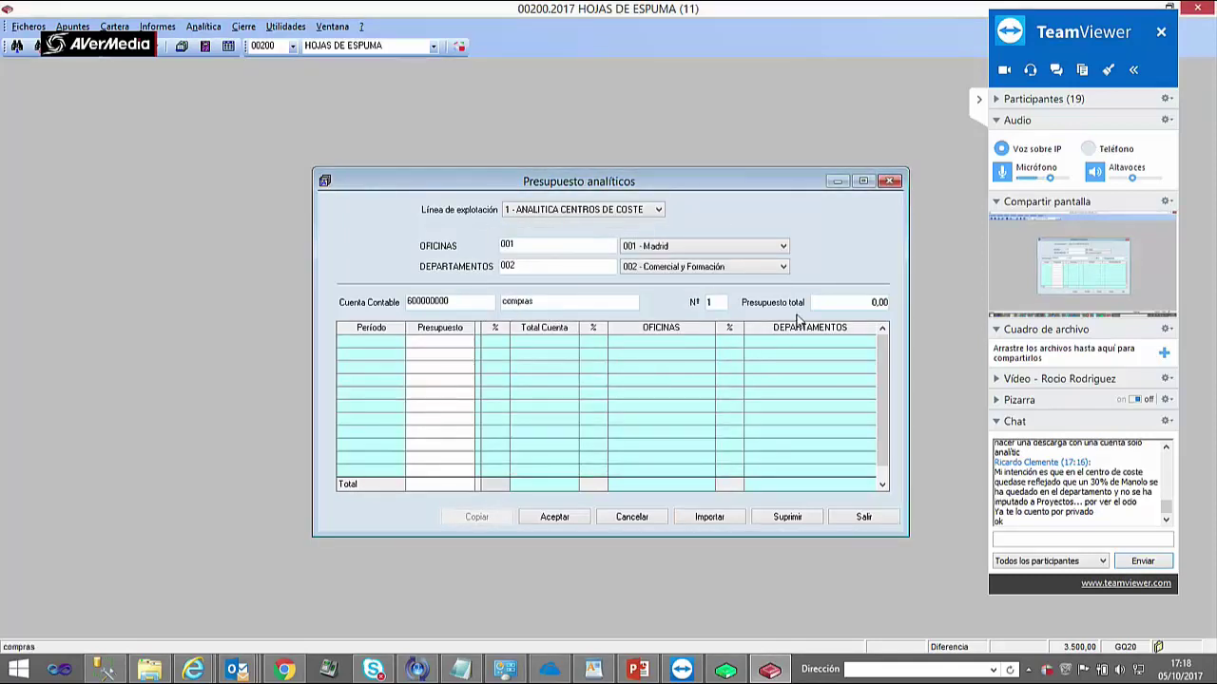
- Set the total budget of account 600000000 for Comercial y Formación to 3000
click(853, 305)
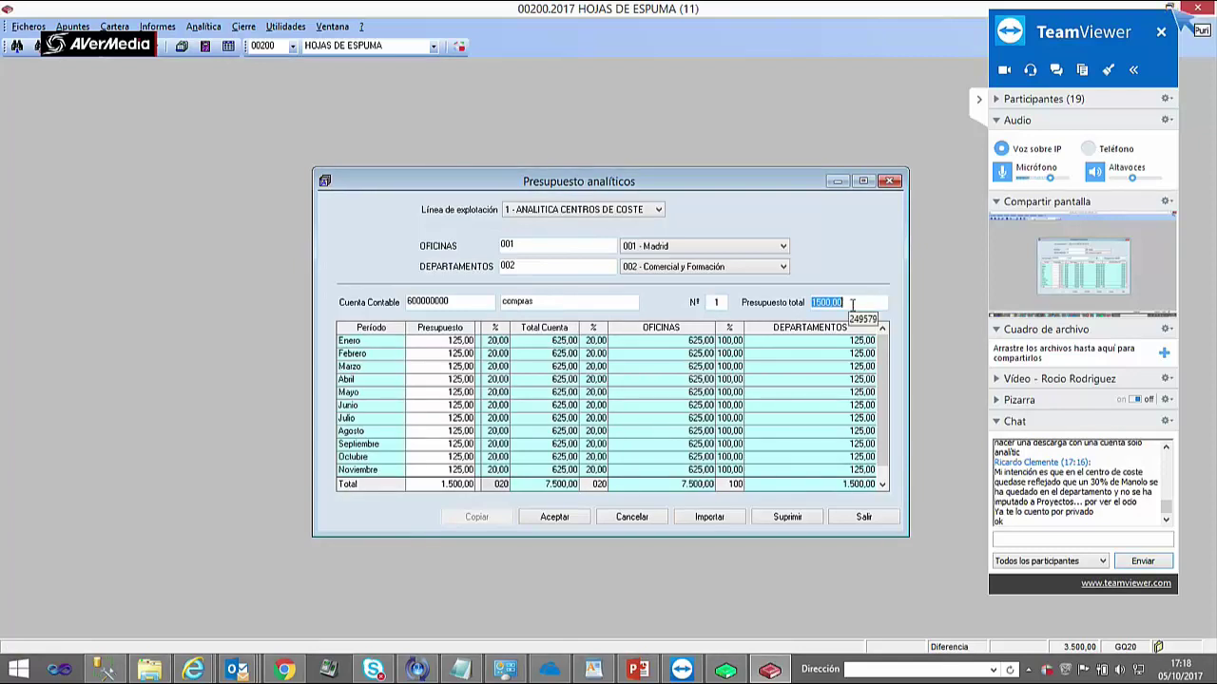
text(3000)
key(Tab)
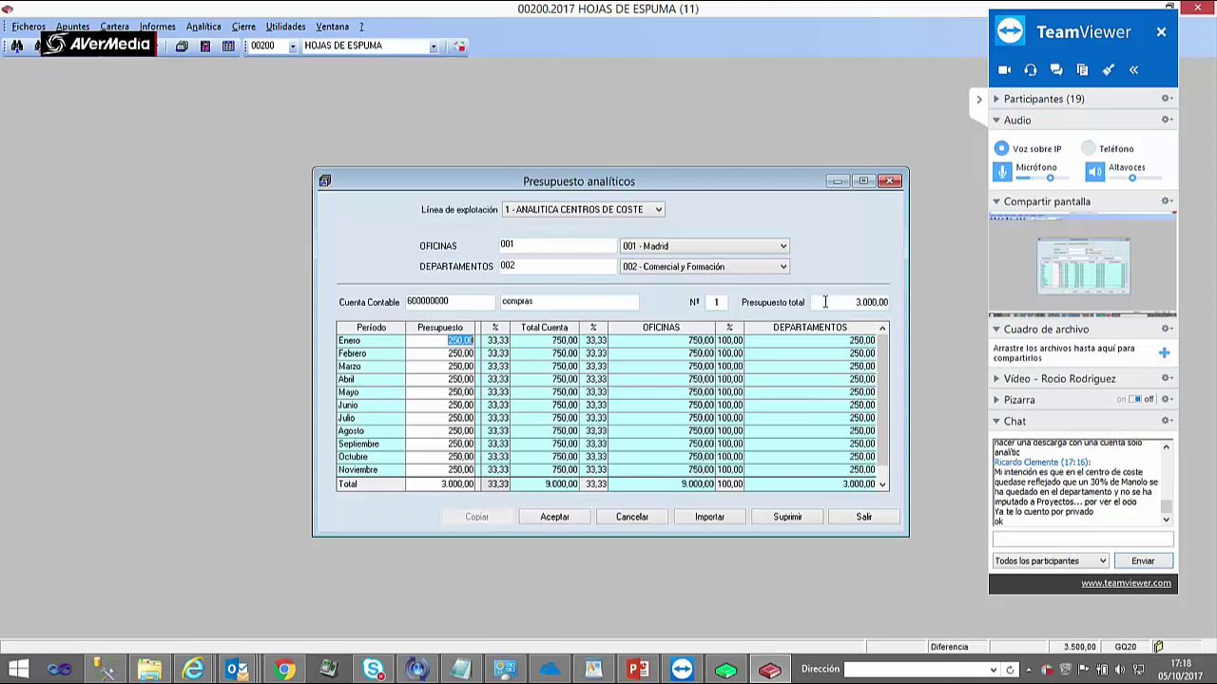
- Save the Comercial y Formación budget and switch the analytic budget to line 3 - PROYECTOS, project 11 - OBRA M-30 ACCESO SANTA MARIA
click(555, 517)
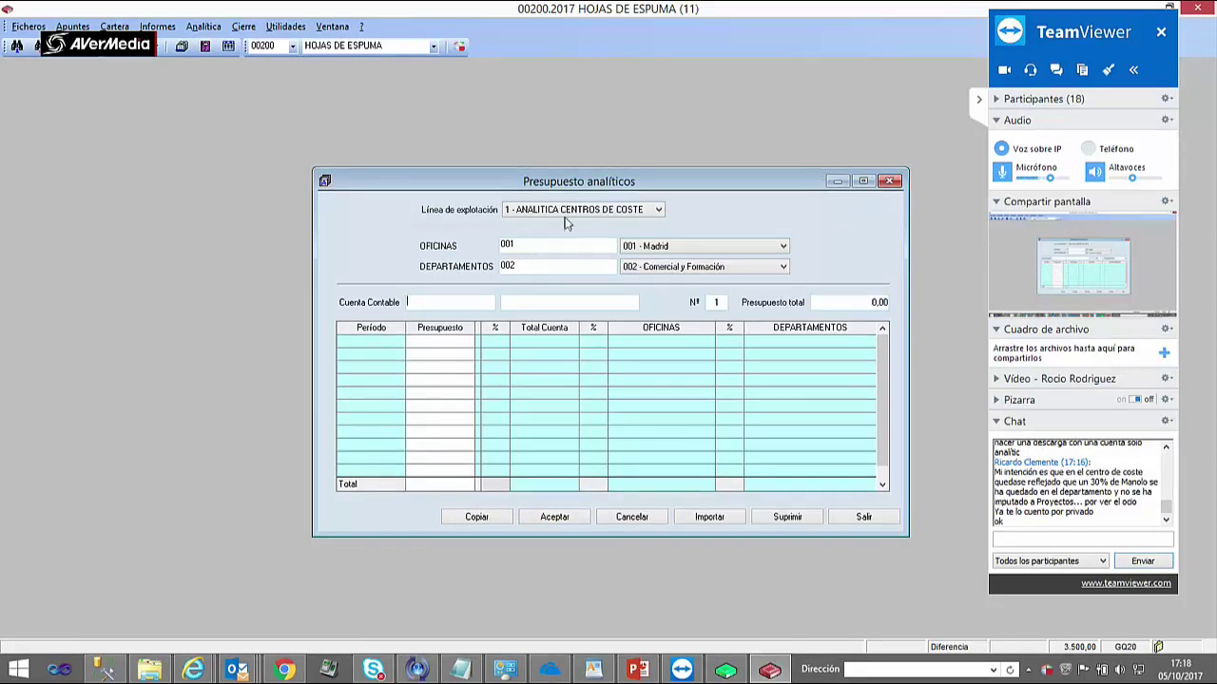
click(577, 209)
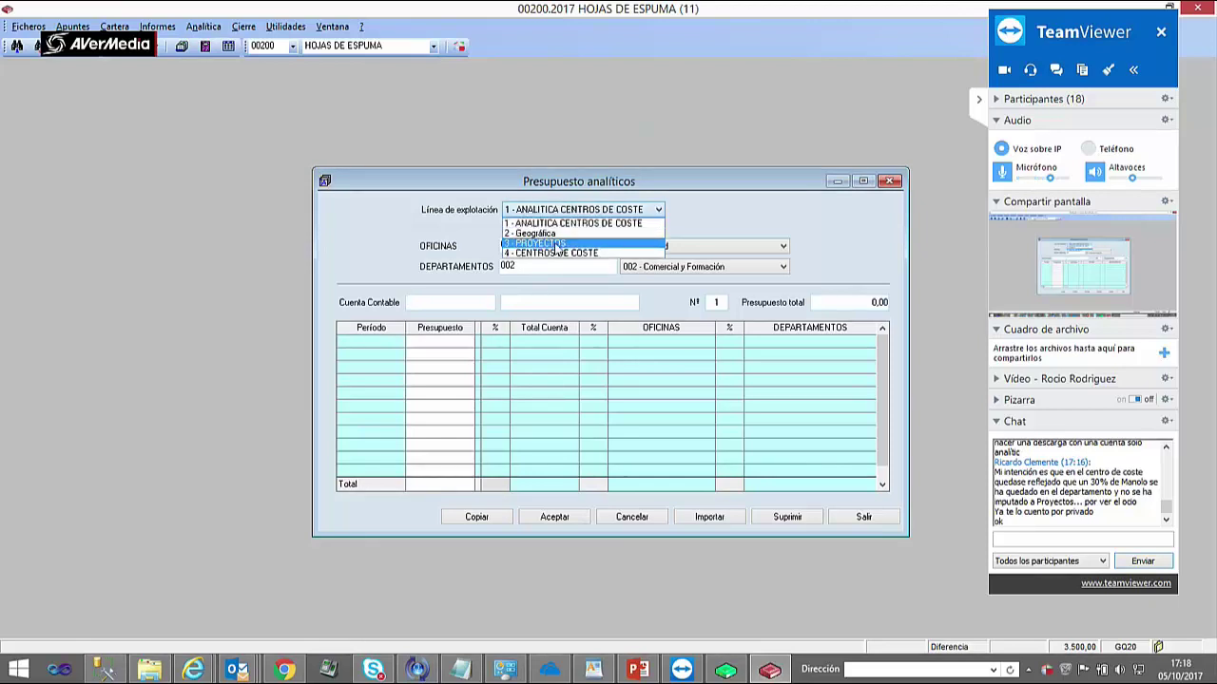
click(557, 244)
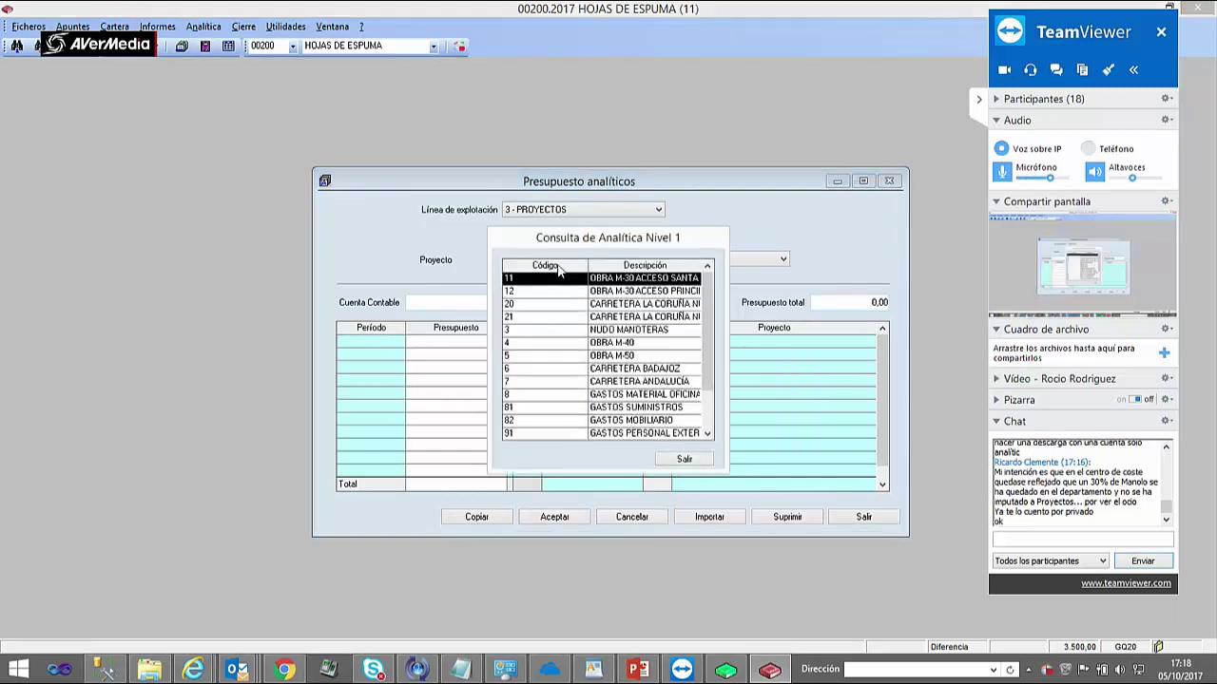
double_click(606, 278)
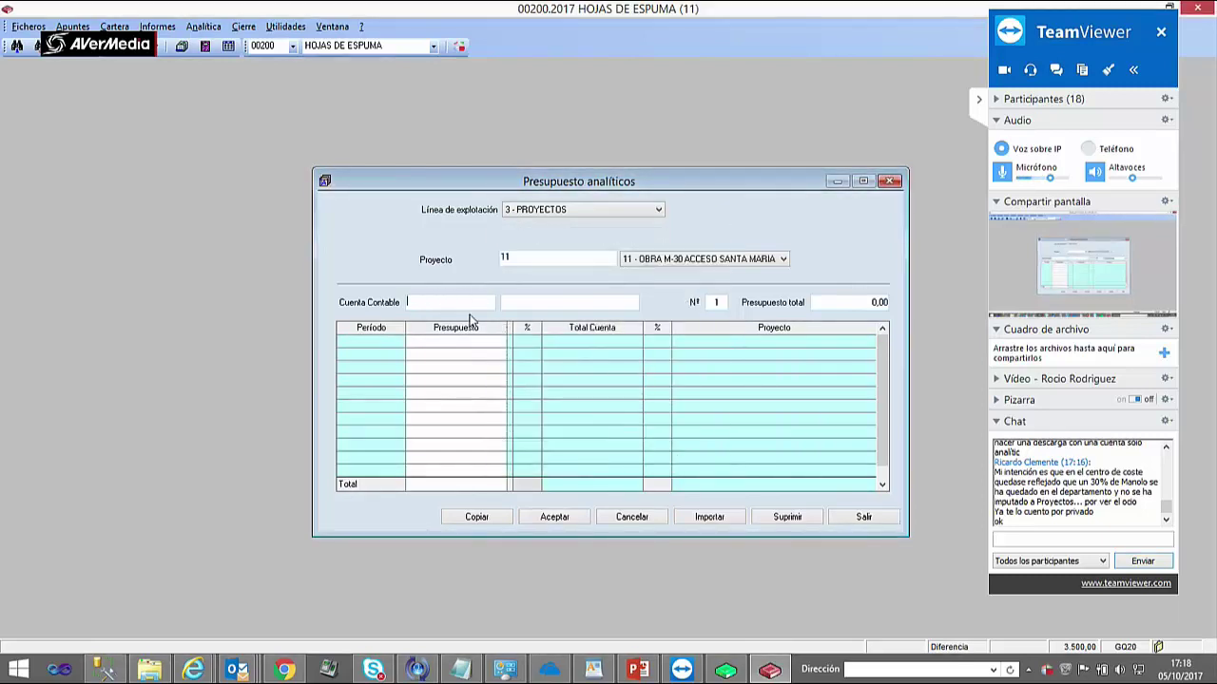
- Look up accounts starting with 642, 64 and 6 in the analytic budgets of project 11
text(642)
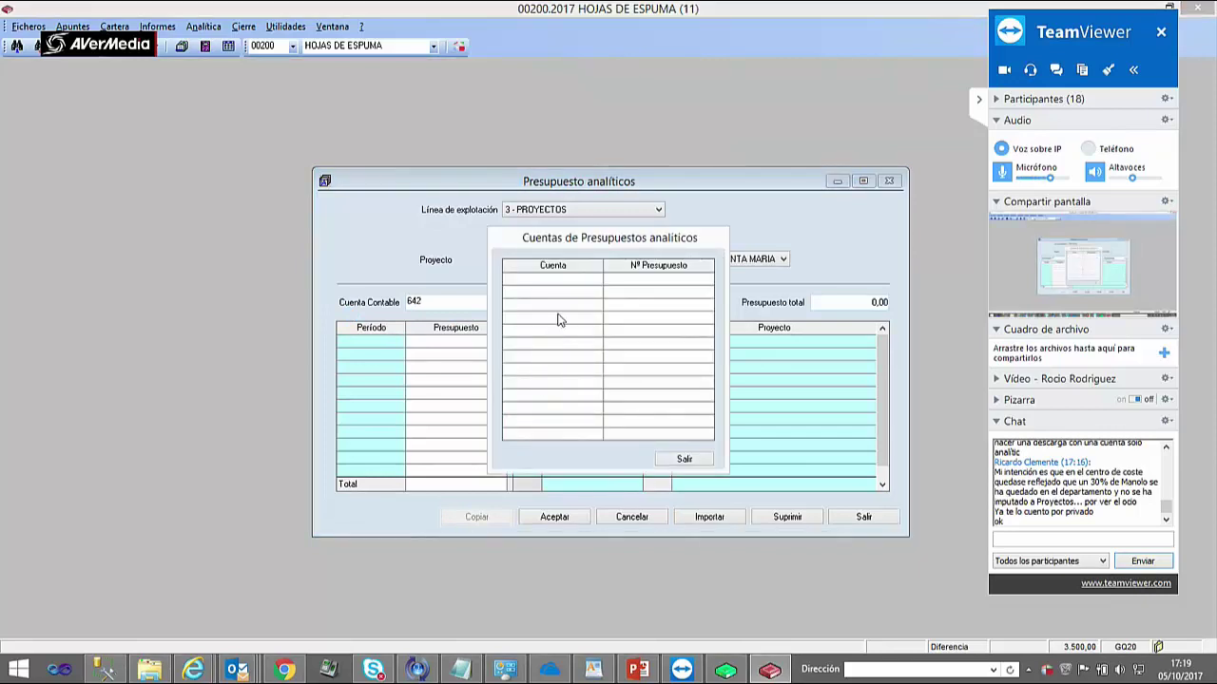
click(685, 465)
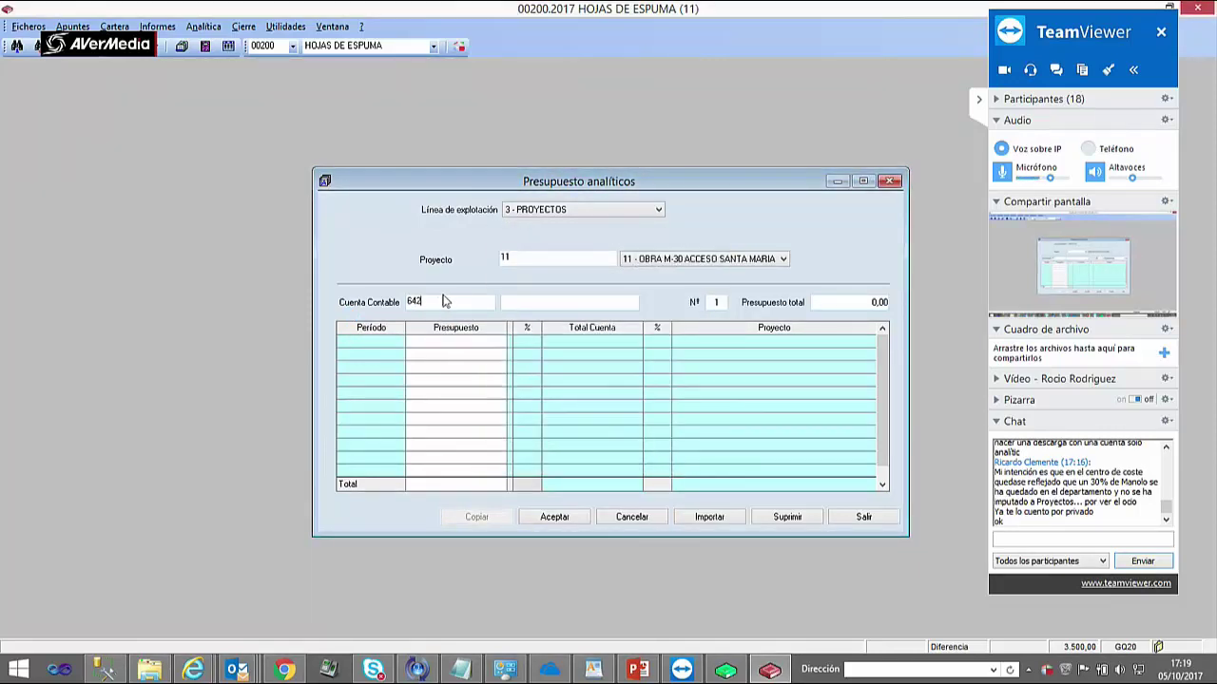
key(Return)
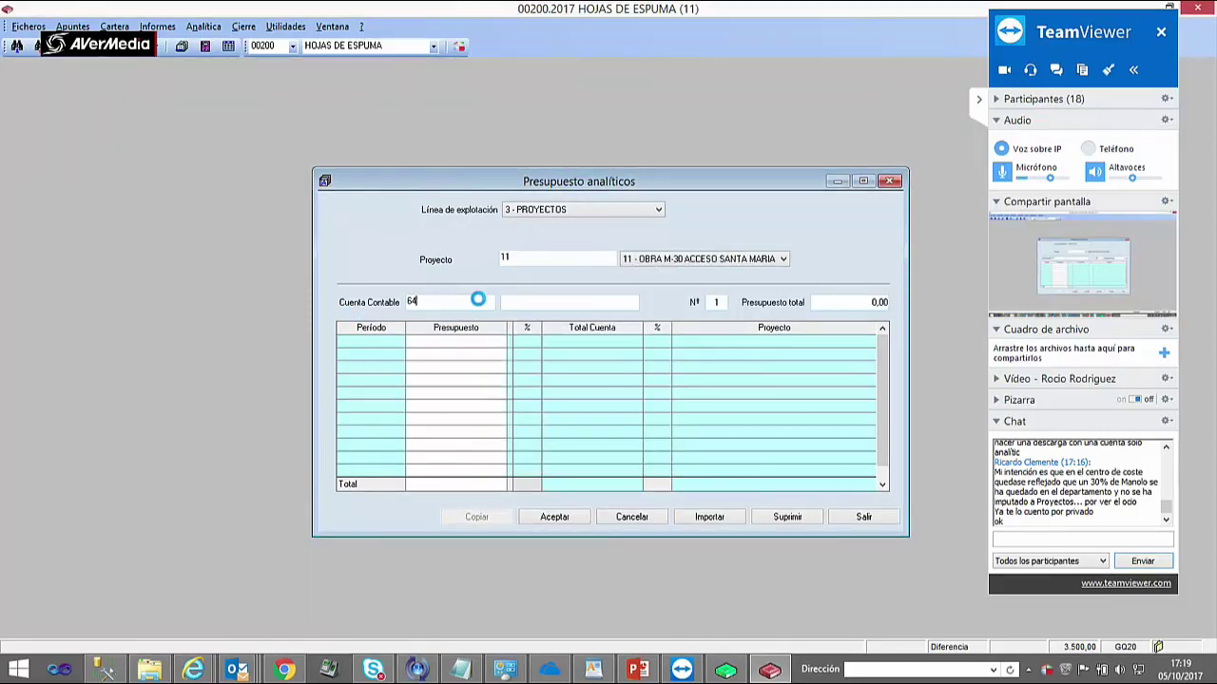
click(684, 459)
drag(433, 303, 368, 298)
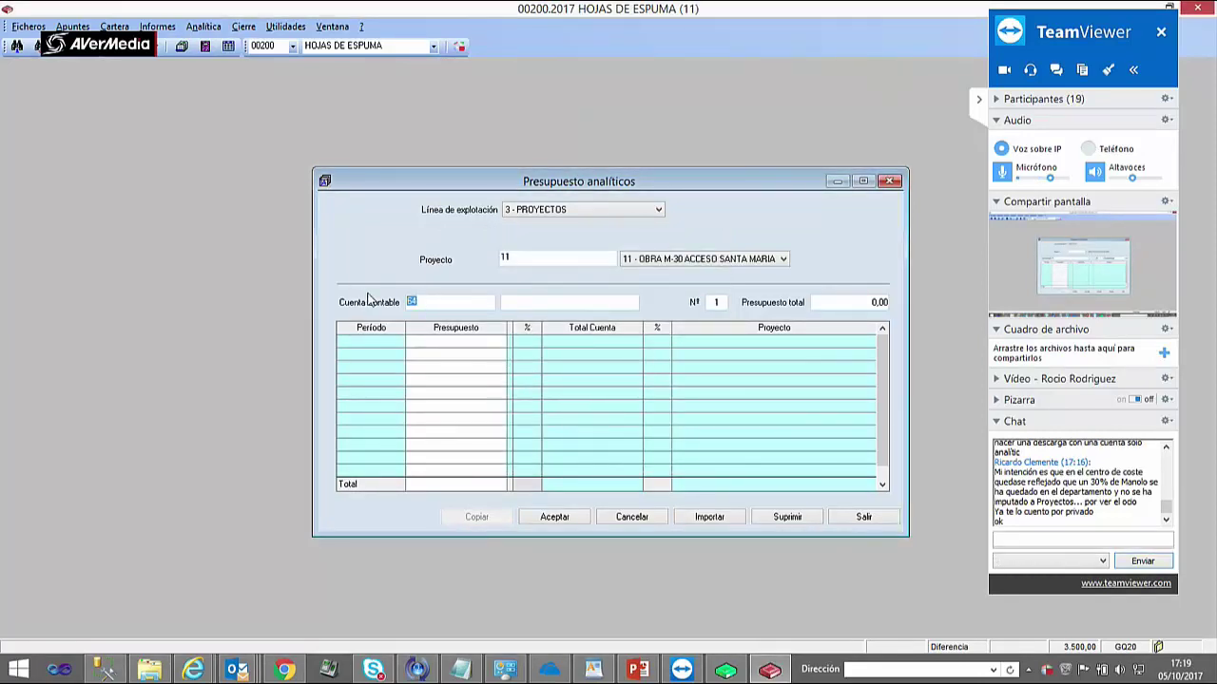
text(6)
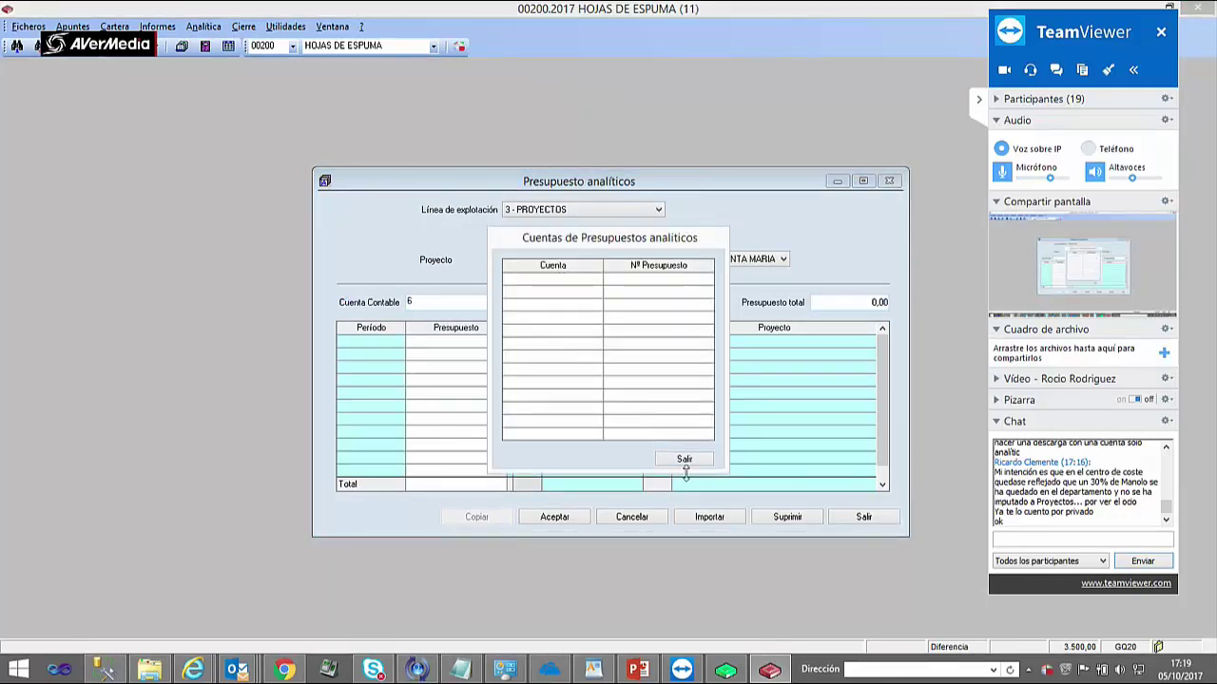
click(684, 460)
- Switch the analytic budget to line 1 - ANALITICA CENTROS DE COSTE, office Madrid, department Tecnico, and look up accounts starting with 64
click(656, 209)
click(541, 226)
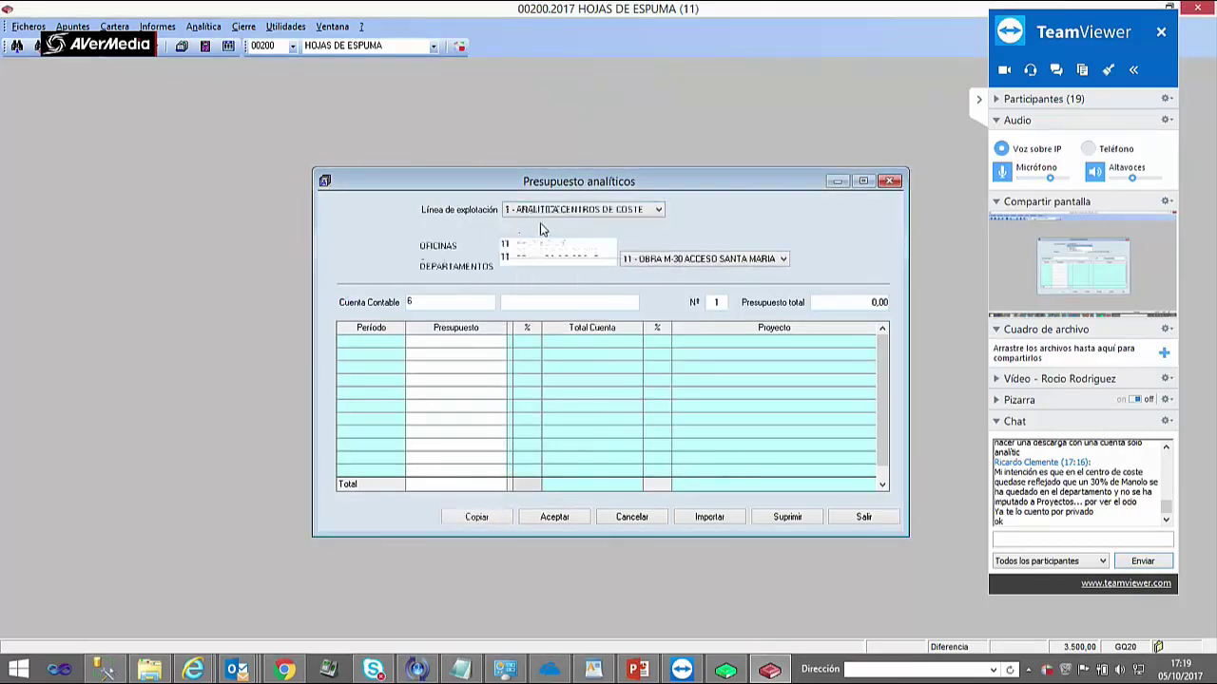
click(636, 249)
click(650, 260)
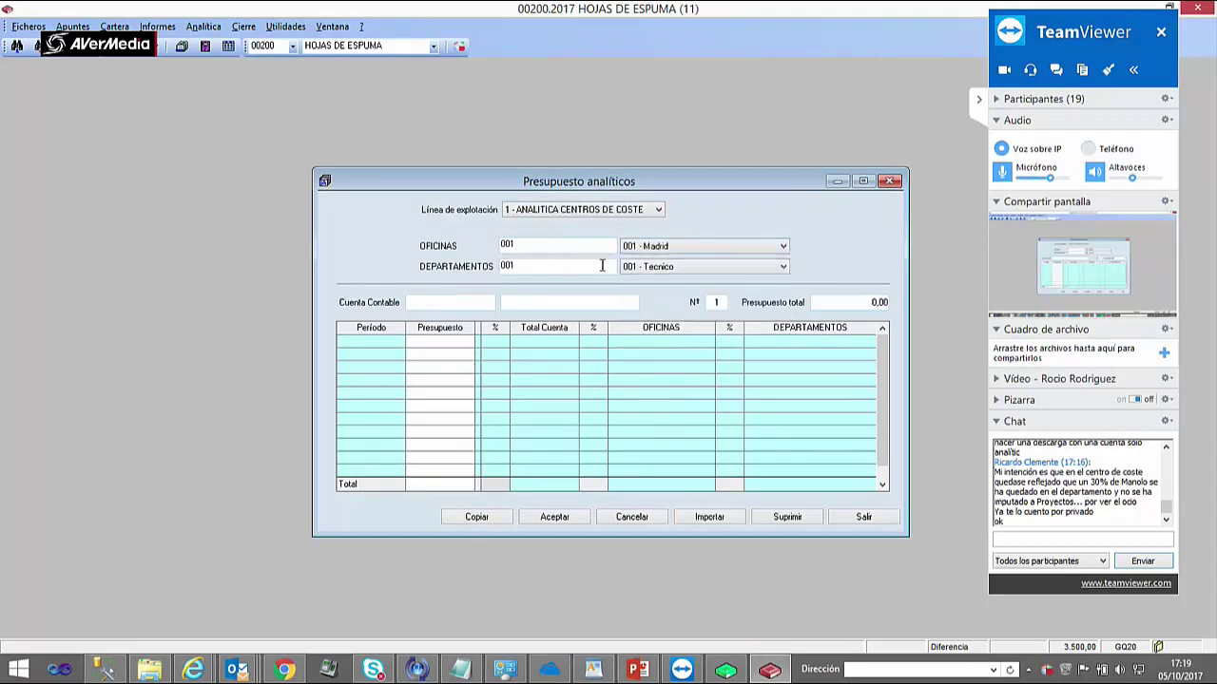
click(447, 304)
text(64)
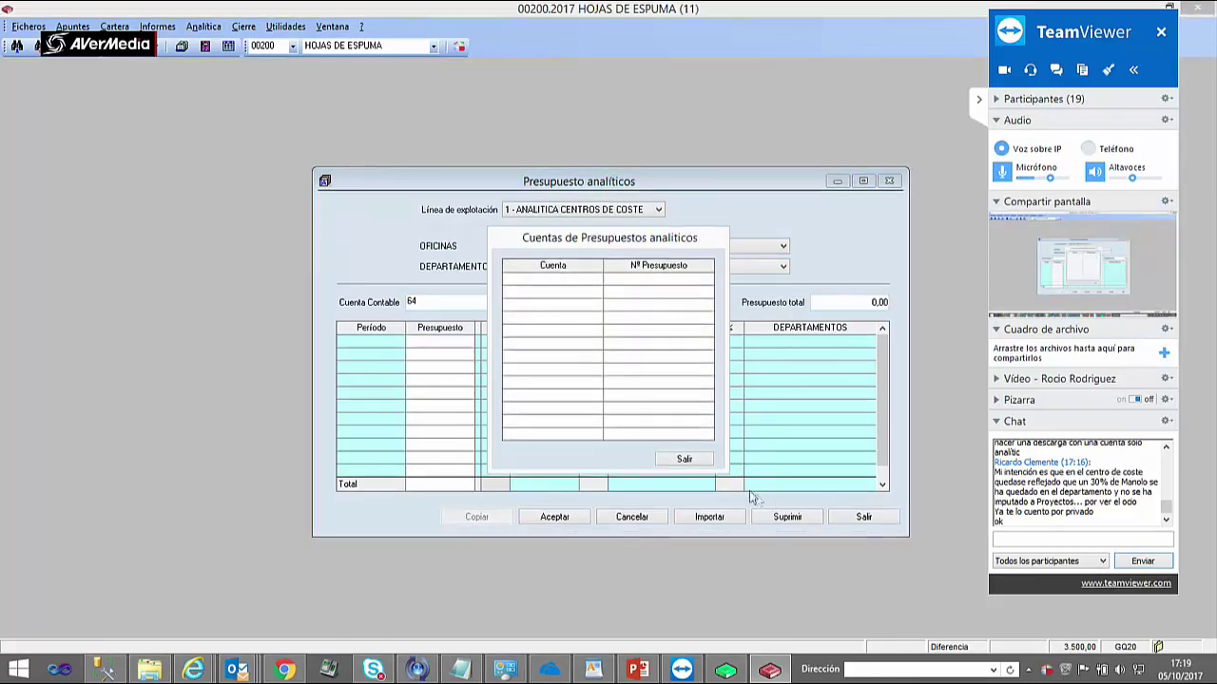
click(683, 458)
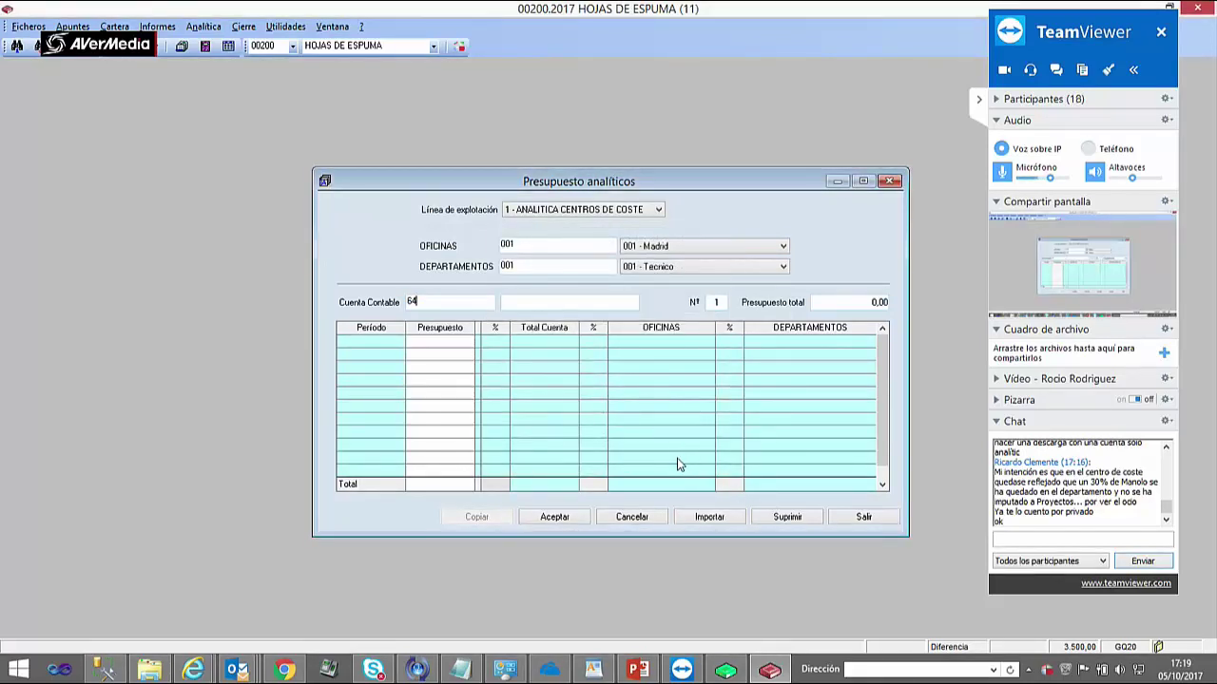
click(725, 669)
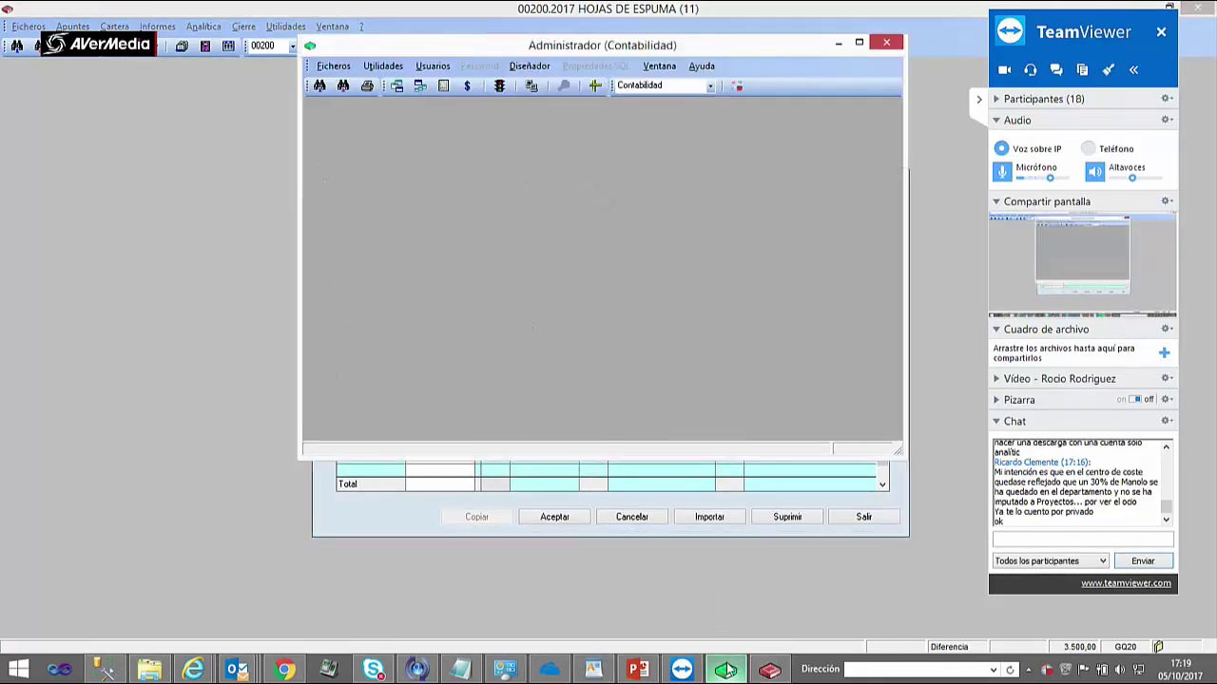
click(334, 66)
click(672, 296)
click(838, 44)
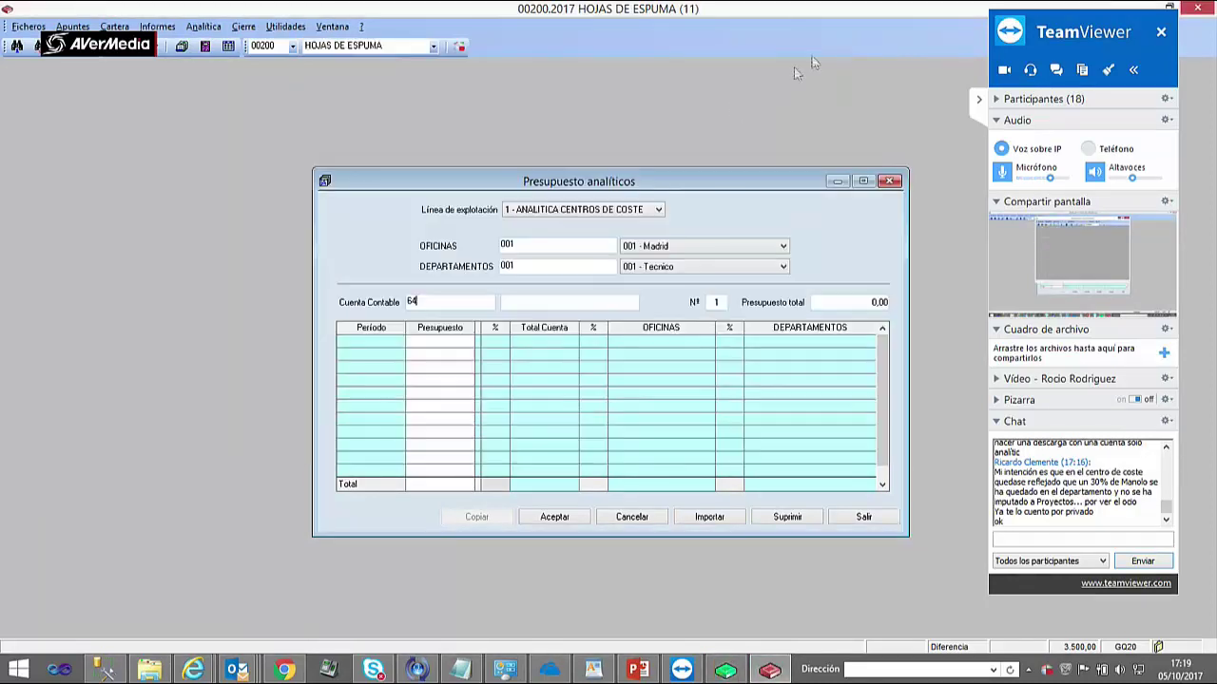
- Set the analytic balance report to compare with Presupuesto 1, and close it without generating it
click(204, 25)
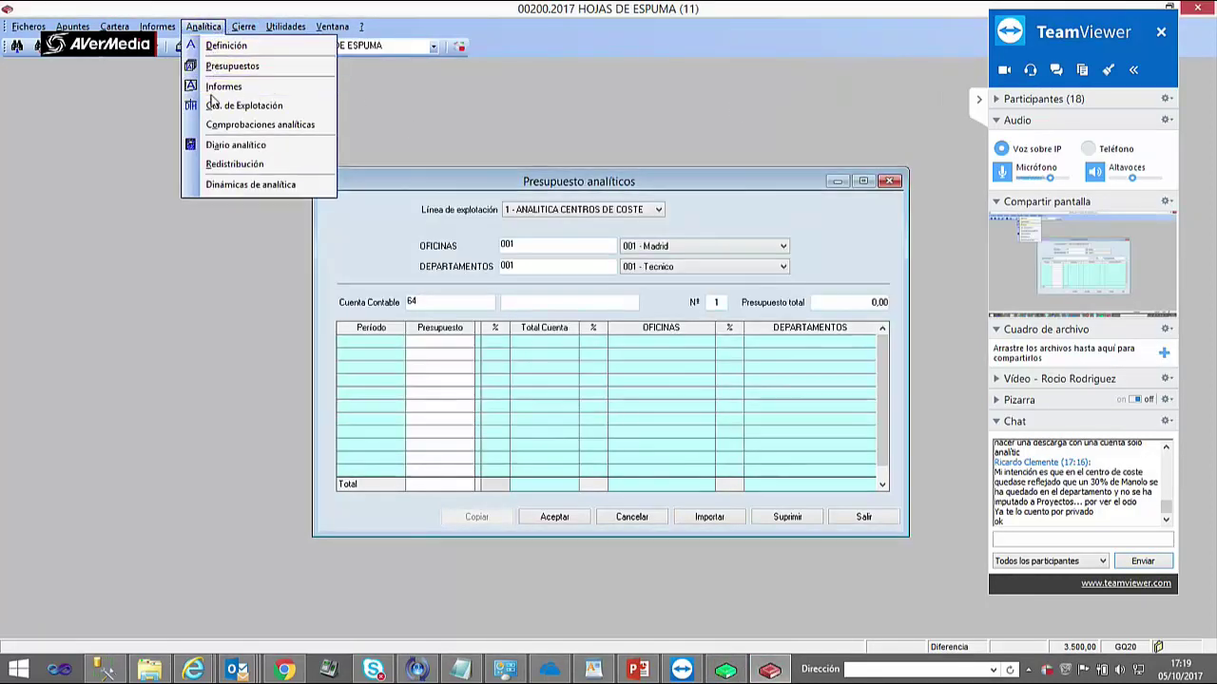
click(224, 85)
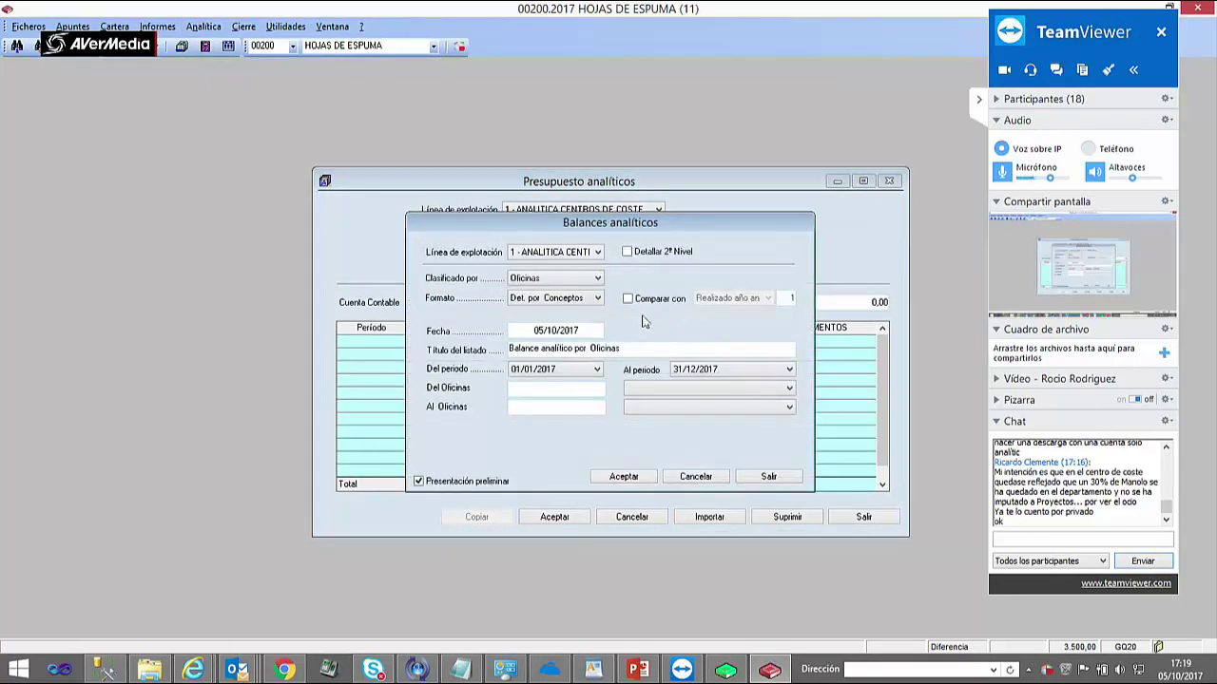
click(627, 299)
click(767, 298)
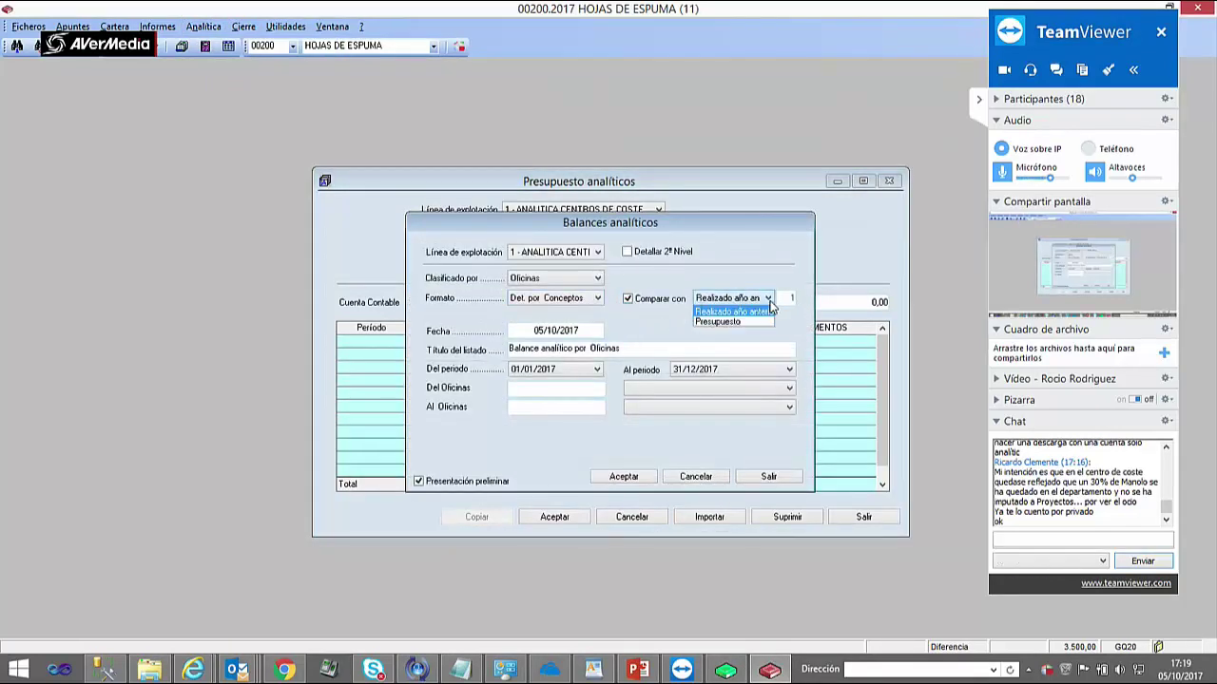
click(716, 320)
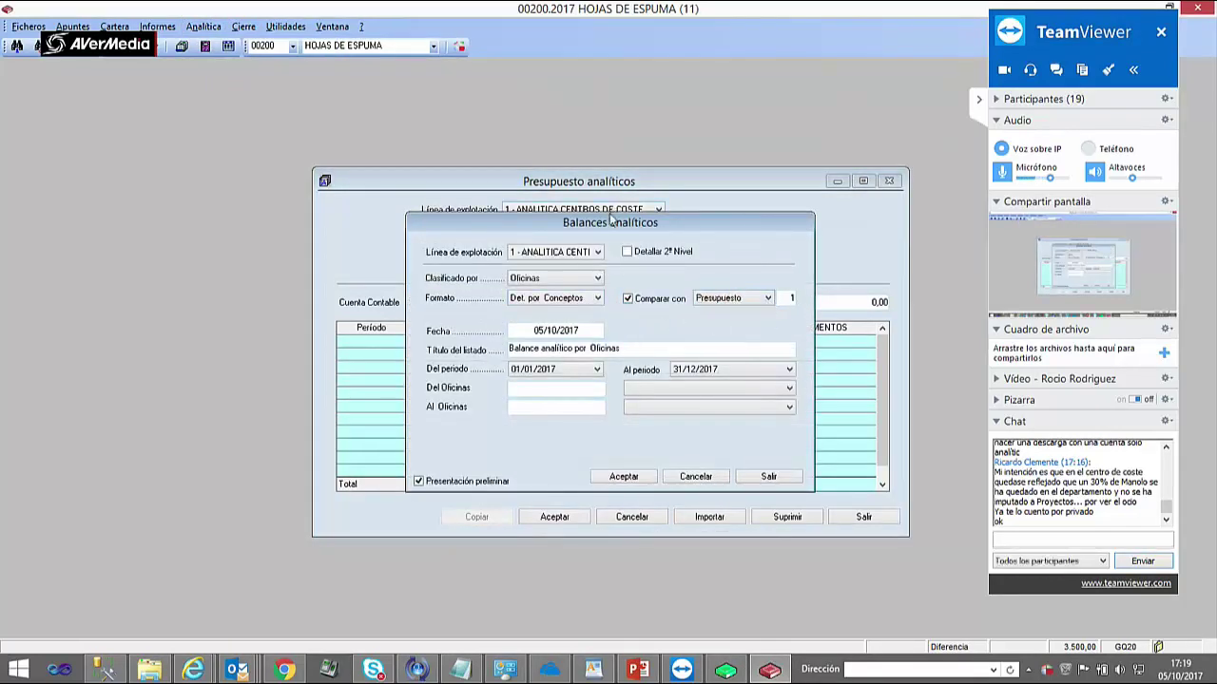
drag(616, 224, 393, 220)
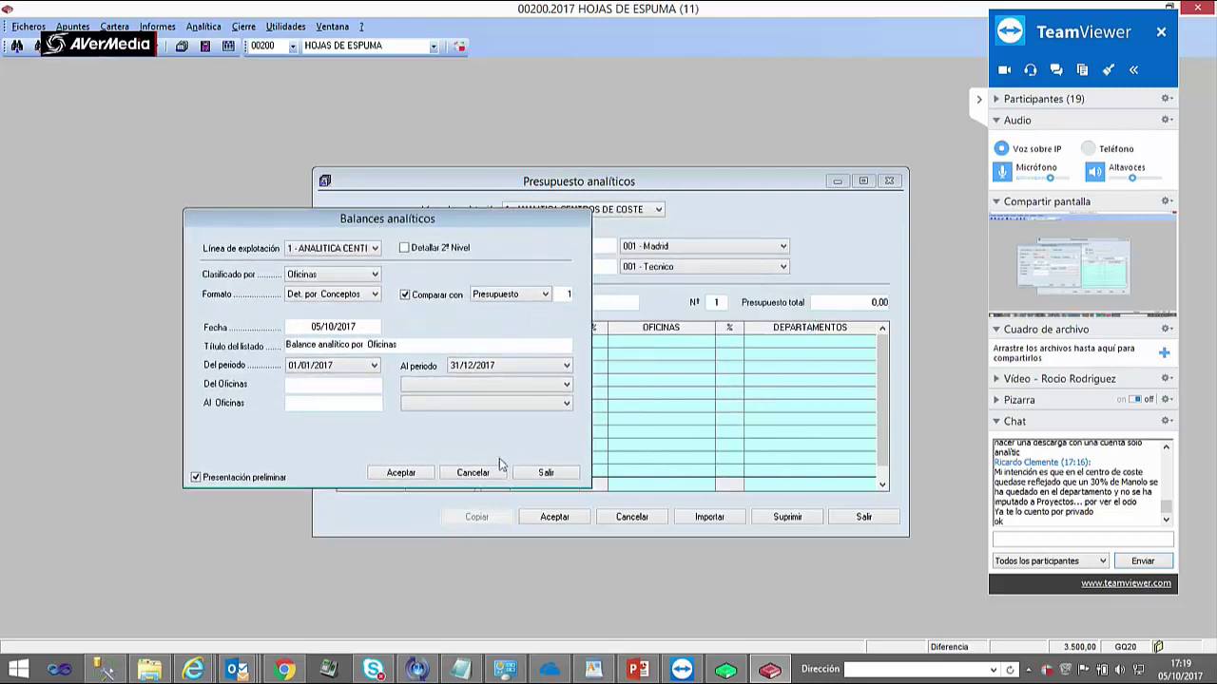
click(544, 475)
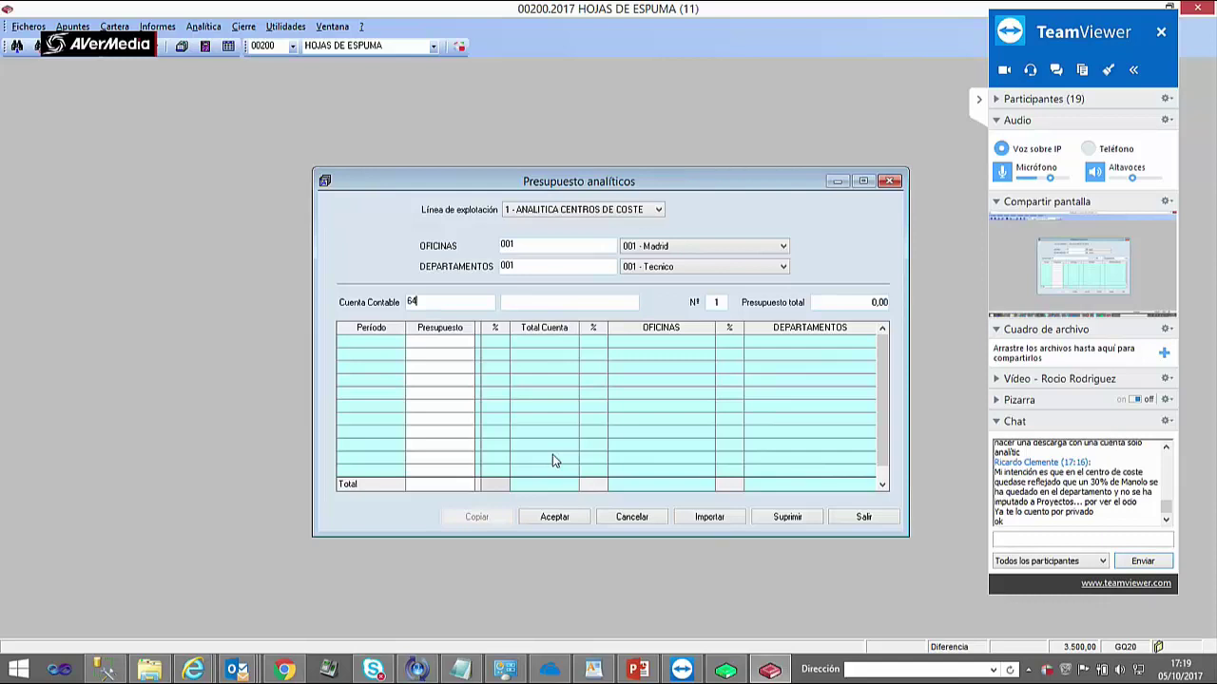
- Load the Tecnico department's analytic budget 1 for account 700000001 INGRESOS VENTAS MERCANCIA
click(538, 266)
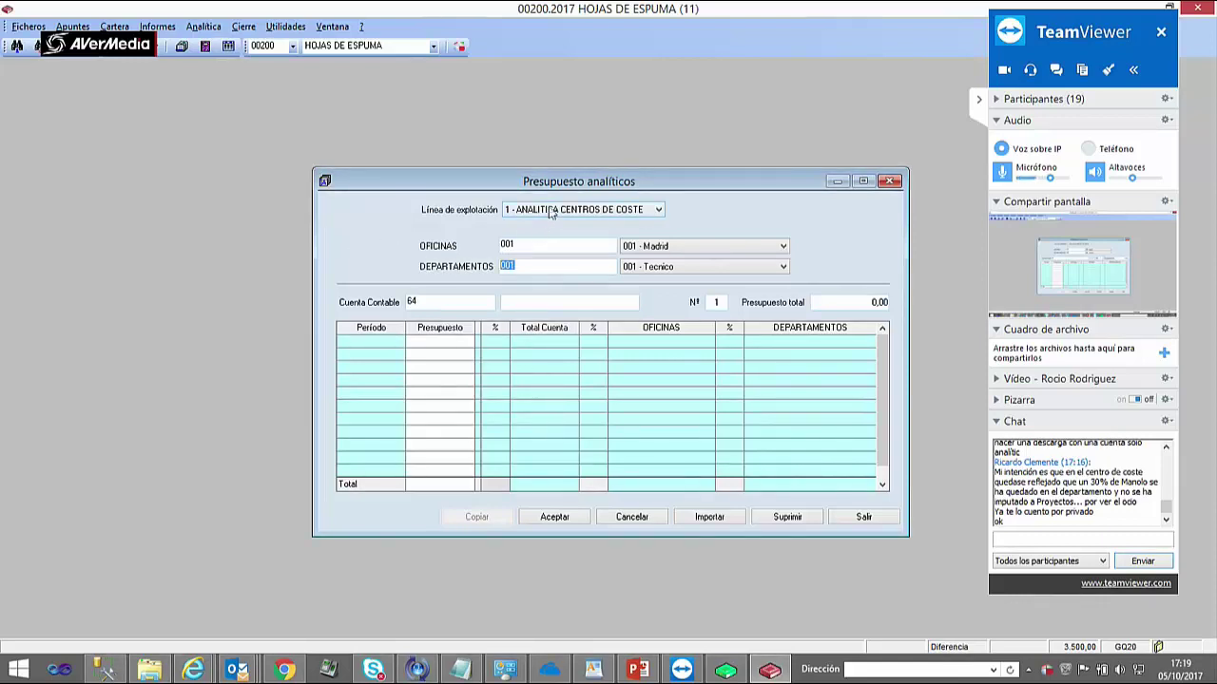
click(440, 303)
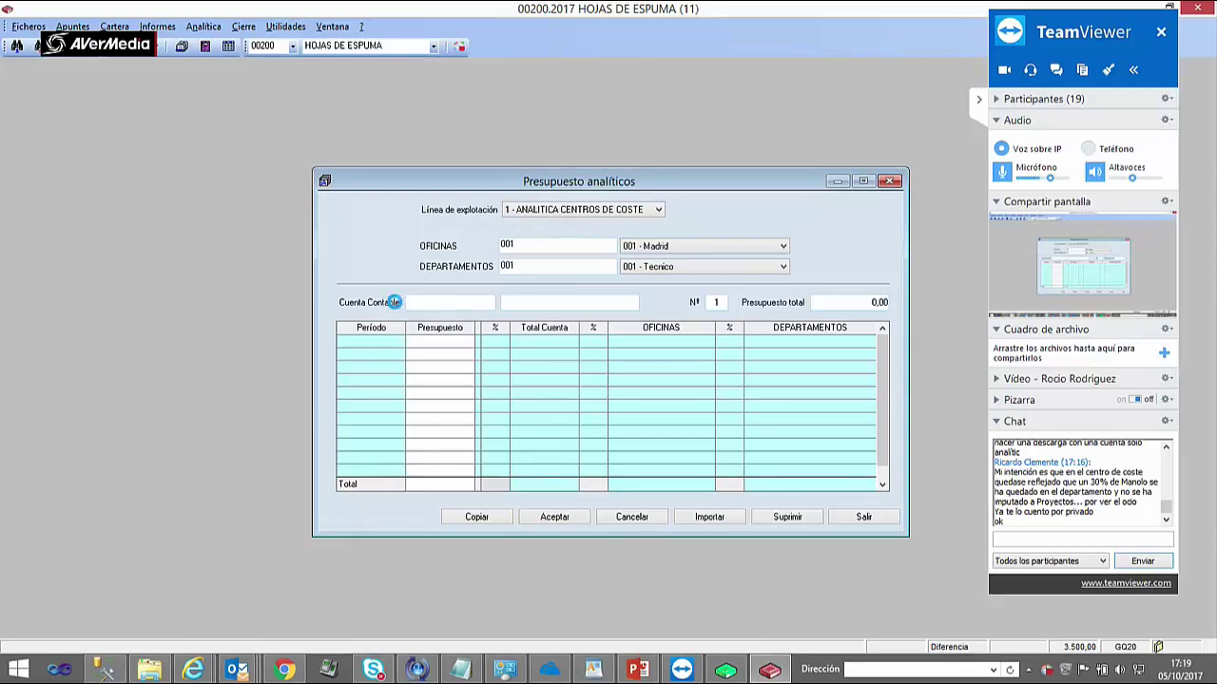
double_click(569, 332)
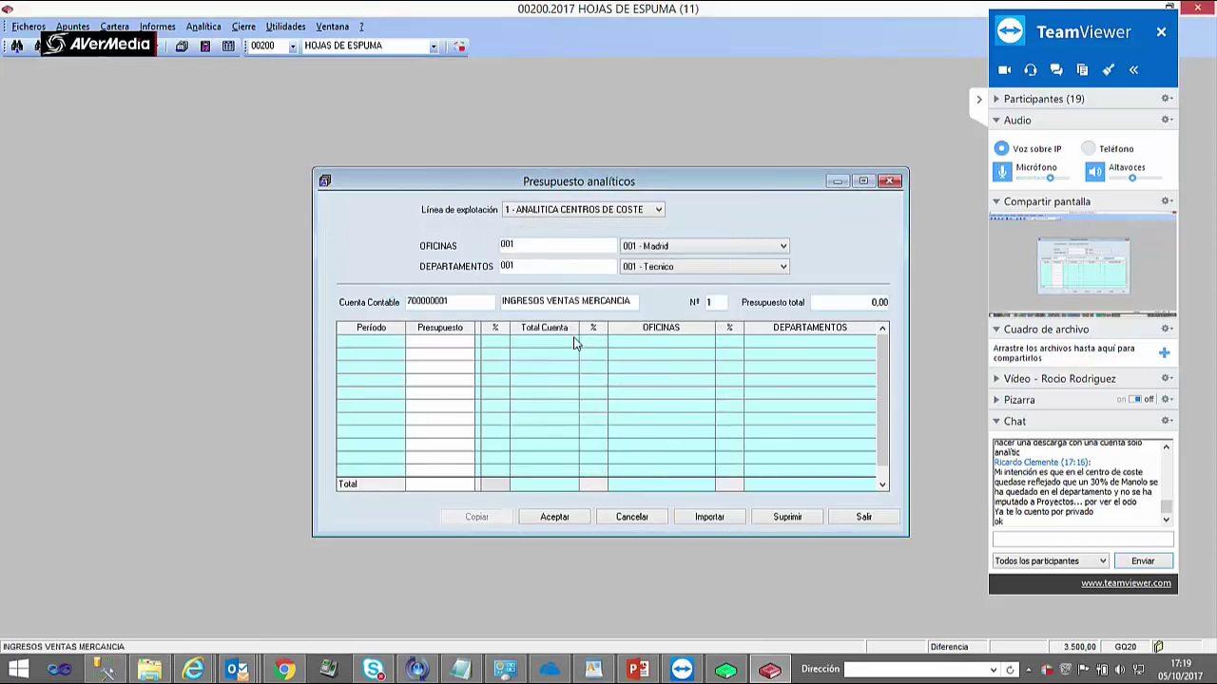
key(Return)
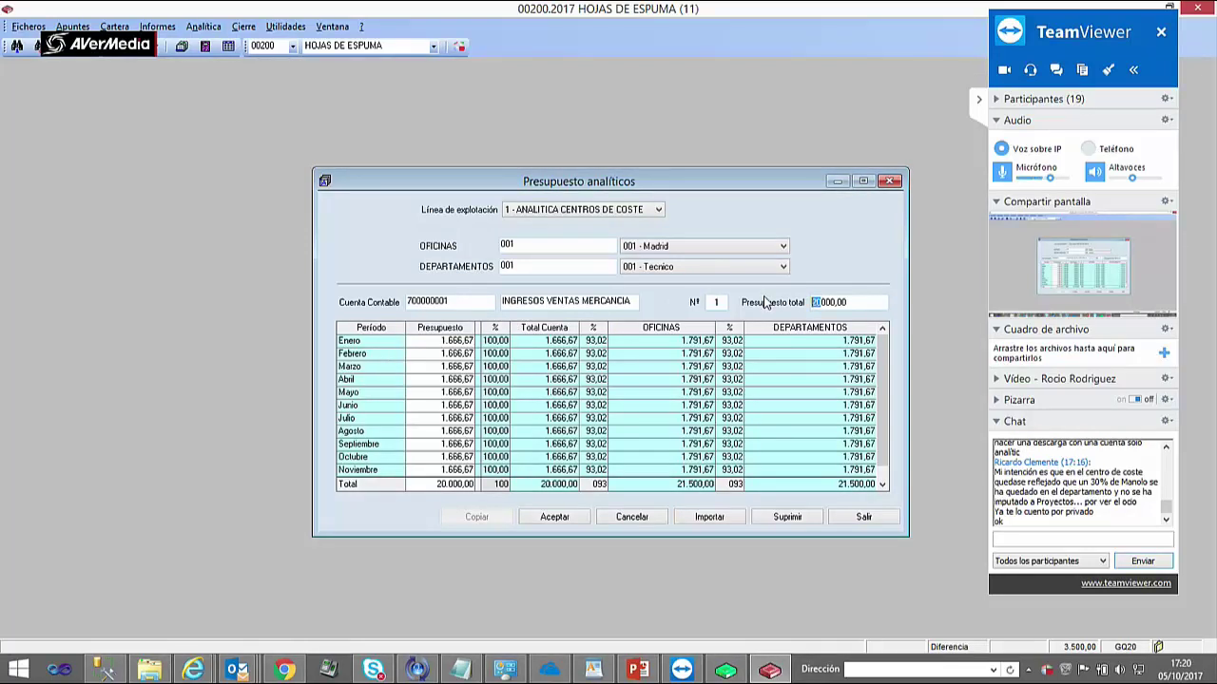
- Change the account to 700000000 ventas, set the total of budget 4 to 150000, and save it
click(489, 304)
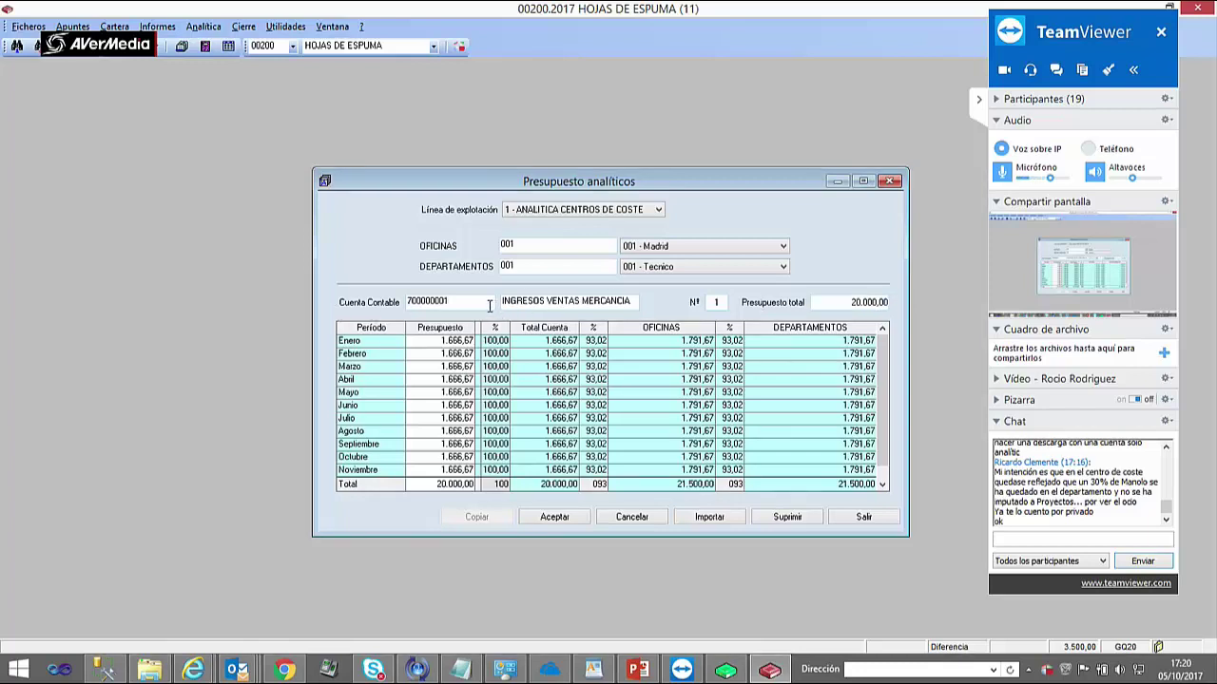
text(0)
key(Tab)
double_click(476, 304)
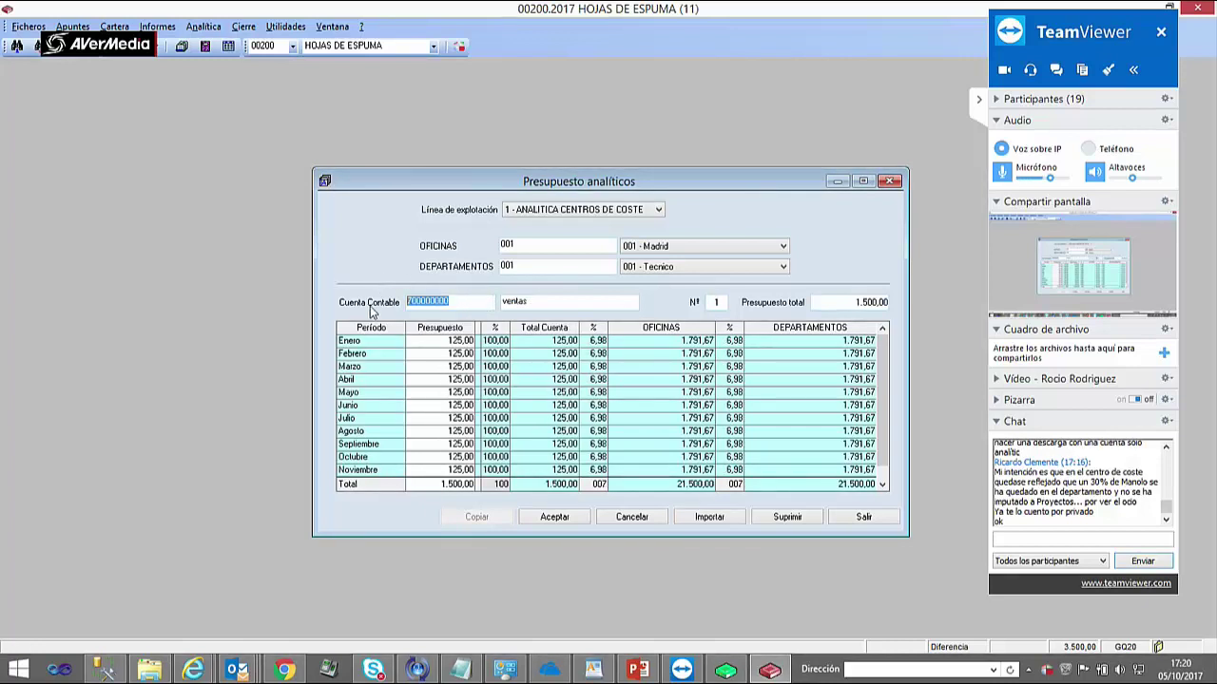
click(856, 302)
text(1)
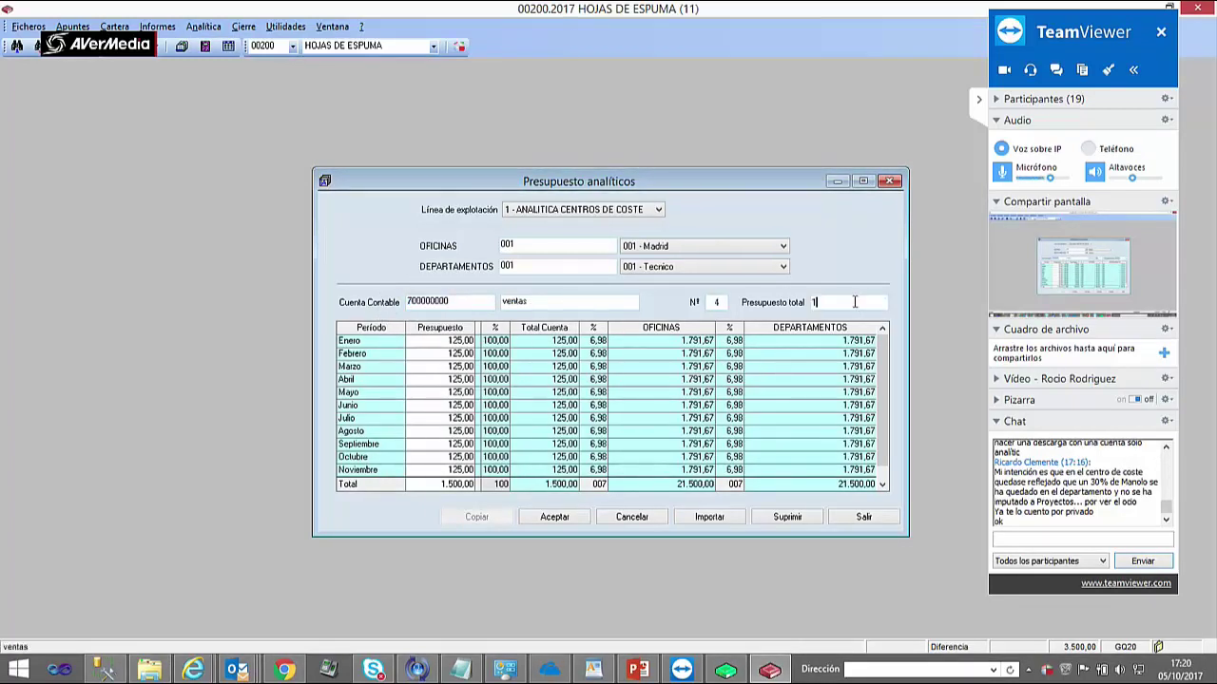
key(Return)
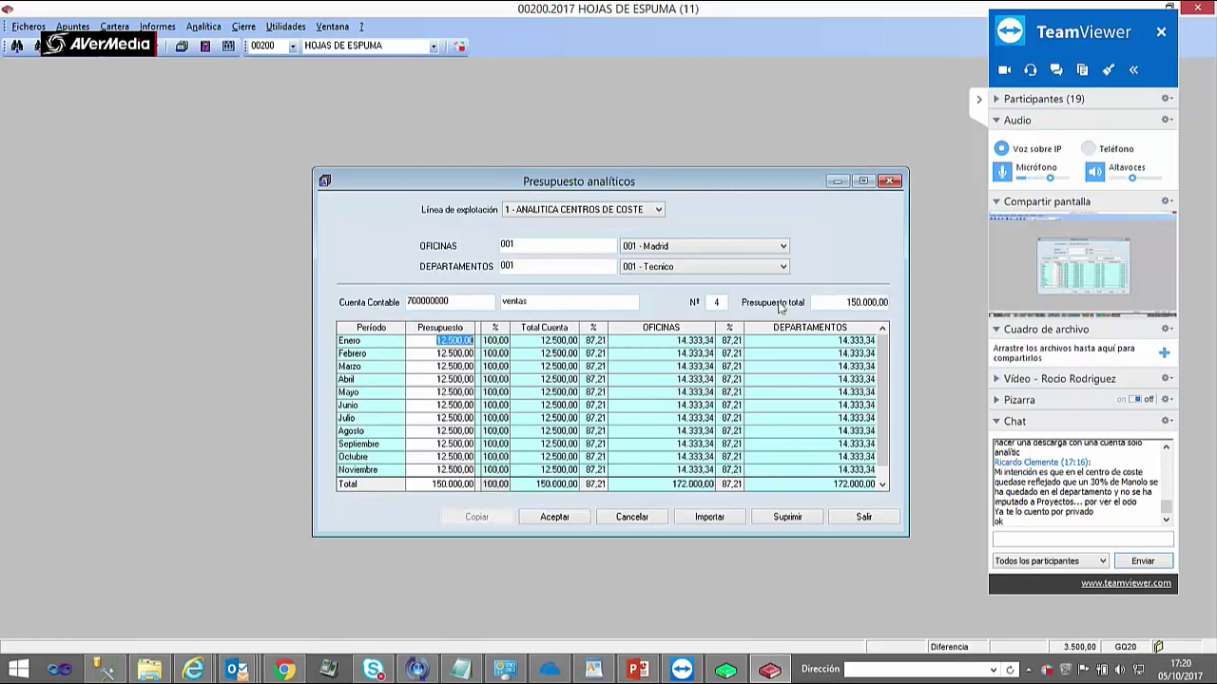
click(552, 519)
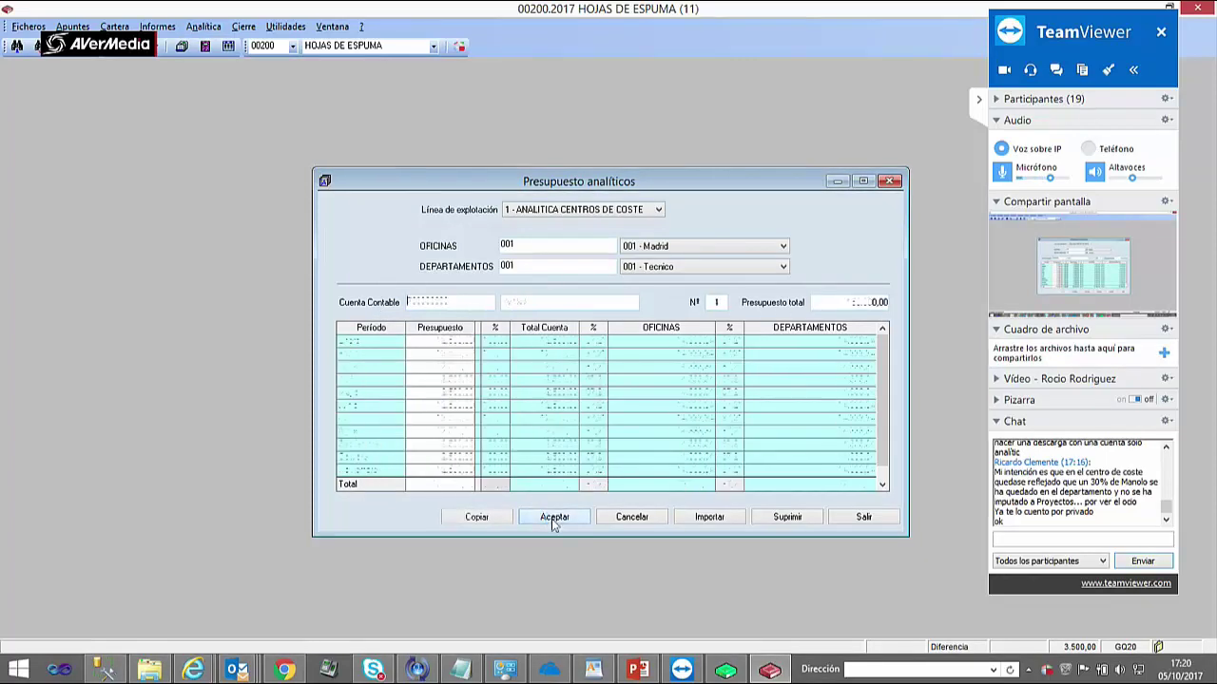
- Preview the analytic balance report classified by Cuentas for 01/01/2017 to 31/12/2017, compared with the previous year's actual figures
click(202, 26)
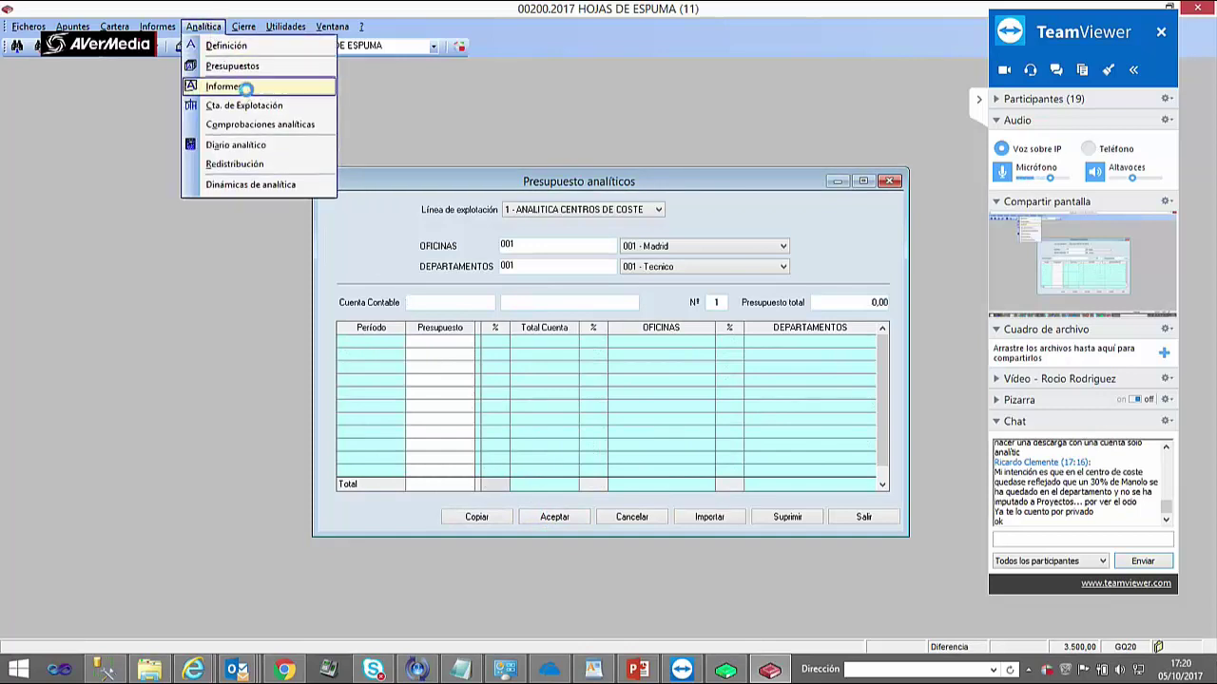
click(225, 87)
click(559, 298)
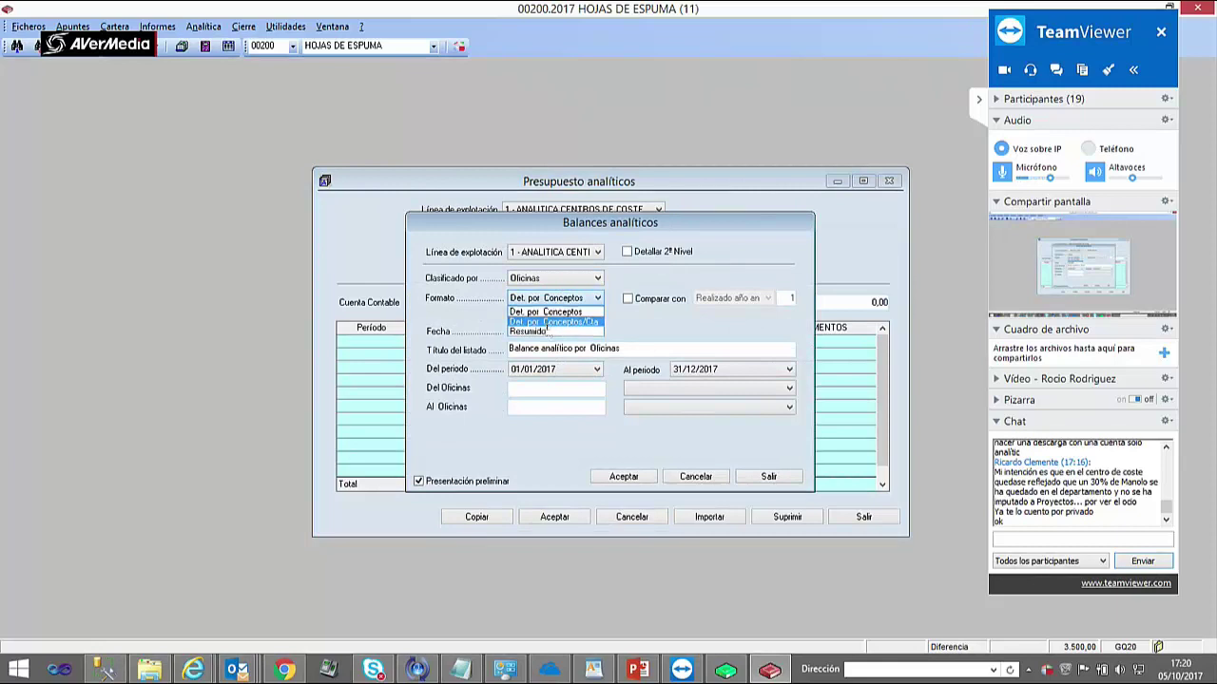
click(547, 323)
click(559, 279)
click(544, 312)
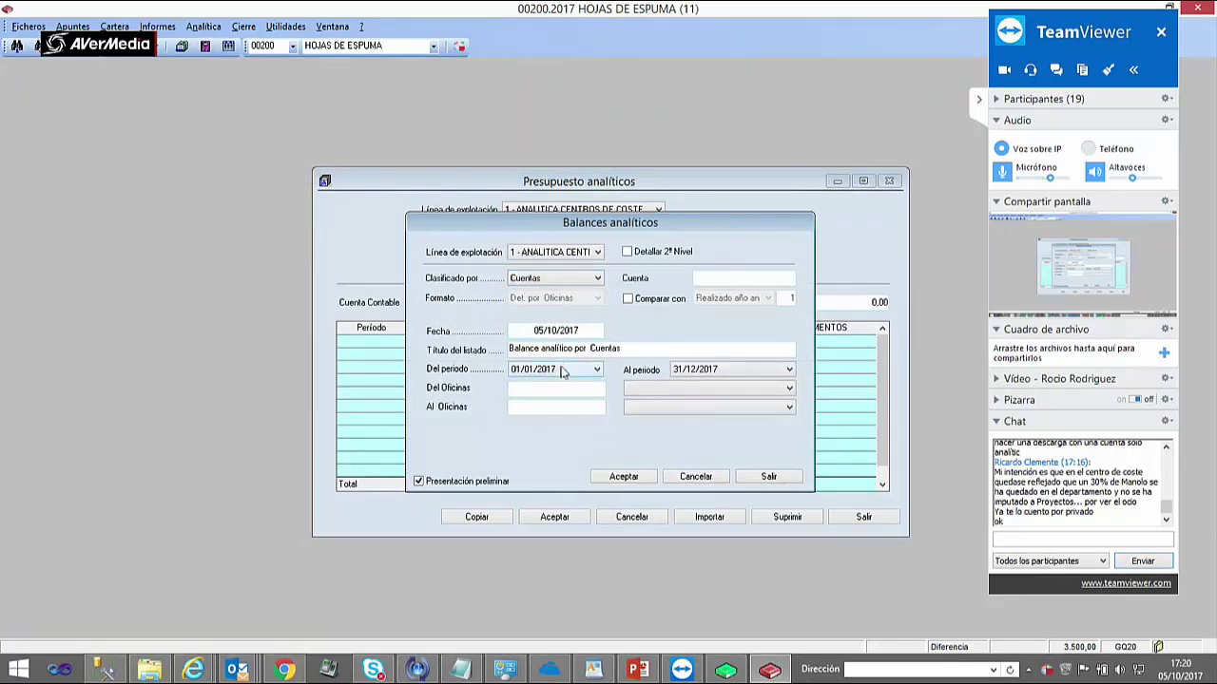
click(628, 301)
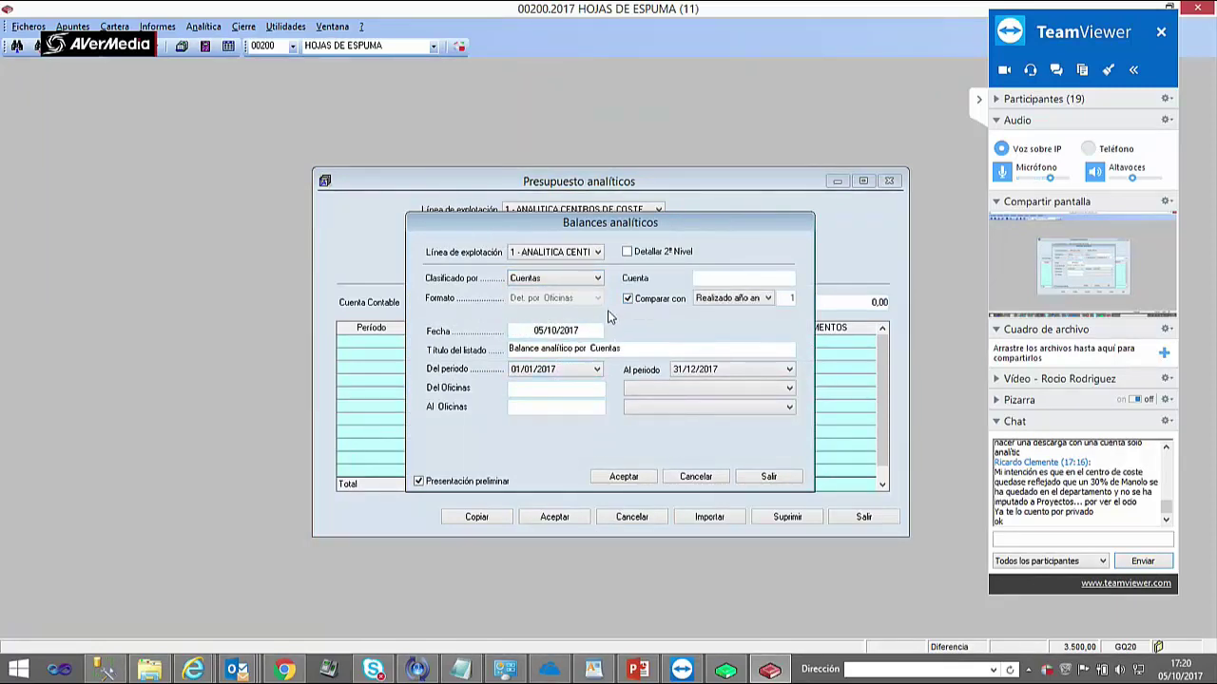
click(608, 475)
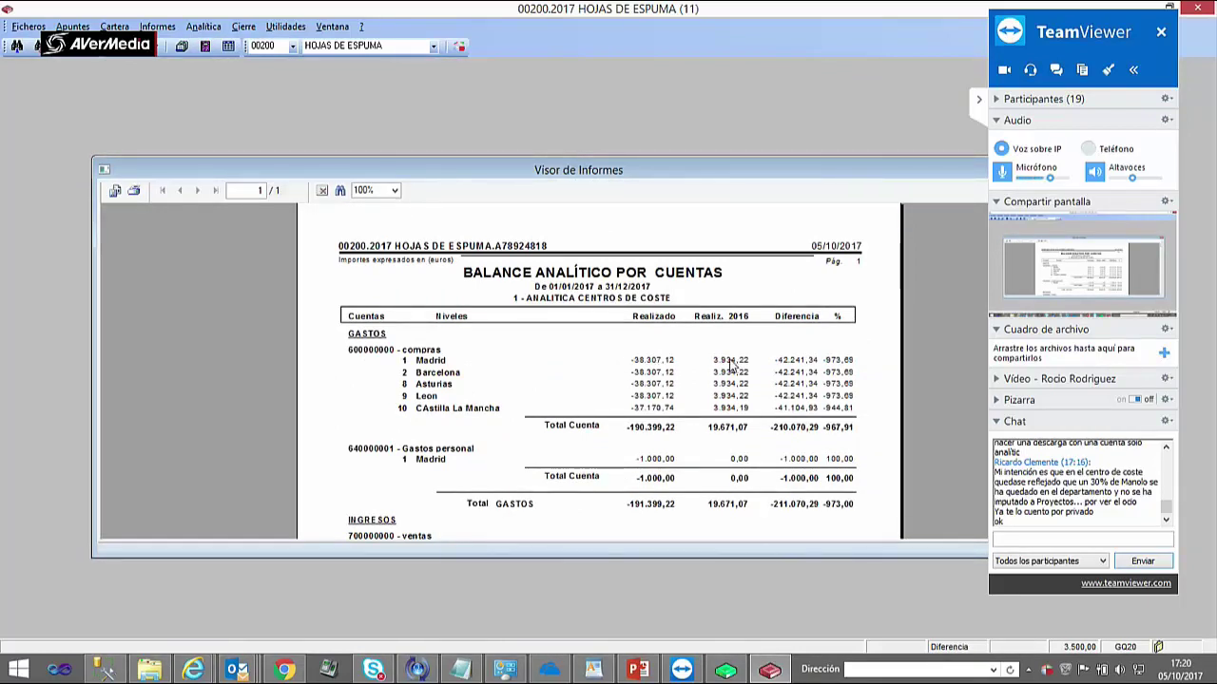
- Preview the analytic balance report by Cuentas compared with Presupuesto 1, and close the preview and the report settings
drag(869, 168, 638, 155)
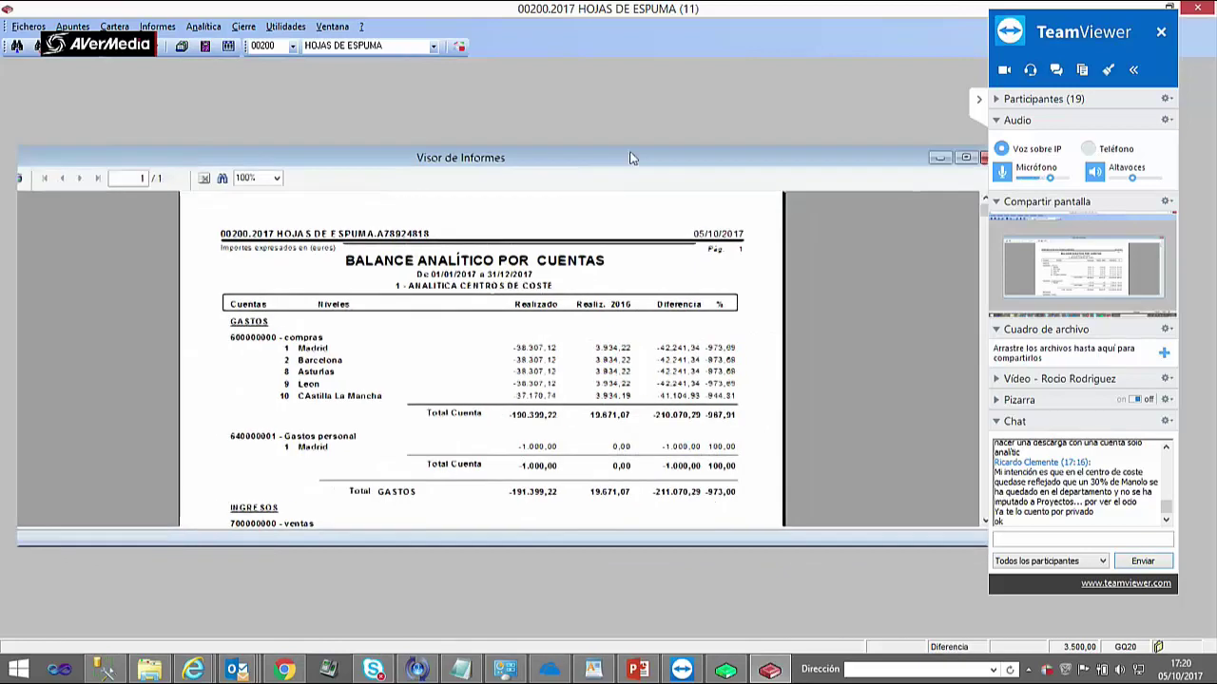
click(881, 158)
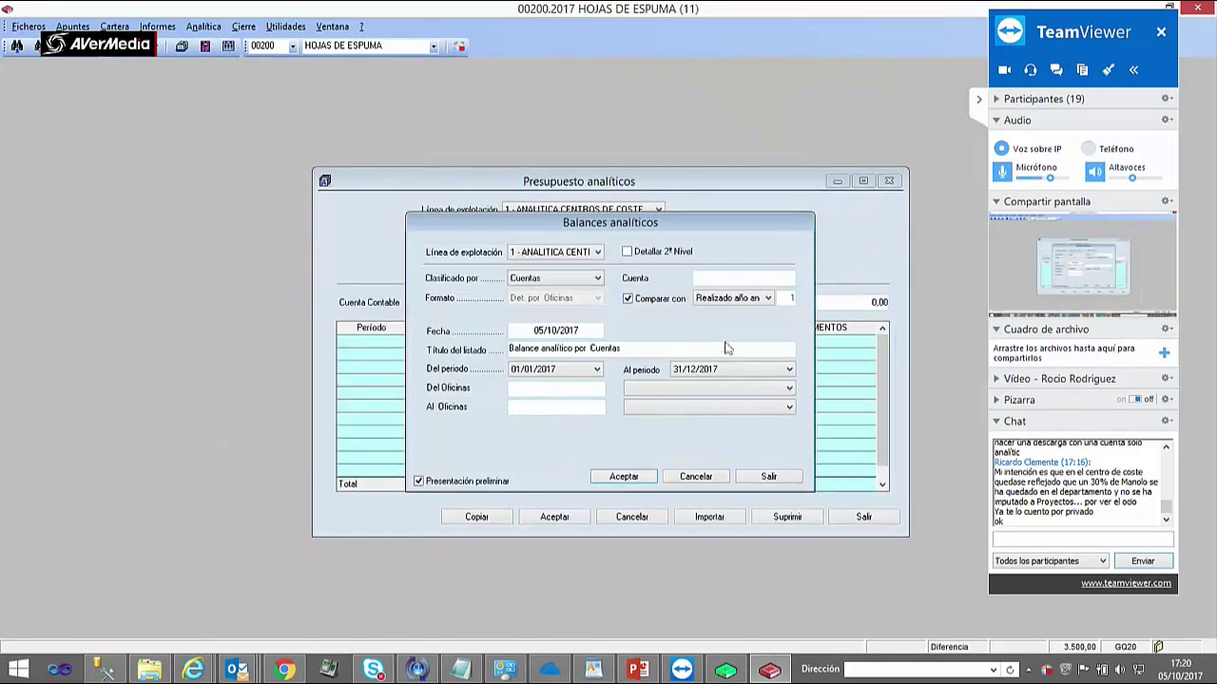
click(770, 301)
click(727, 310)
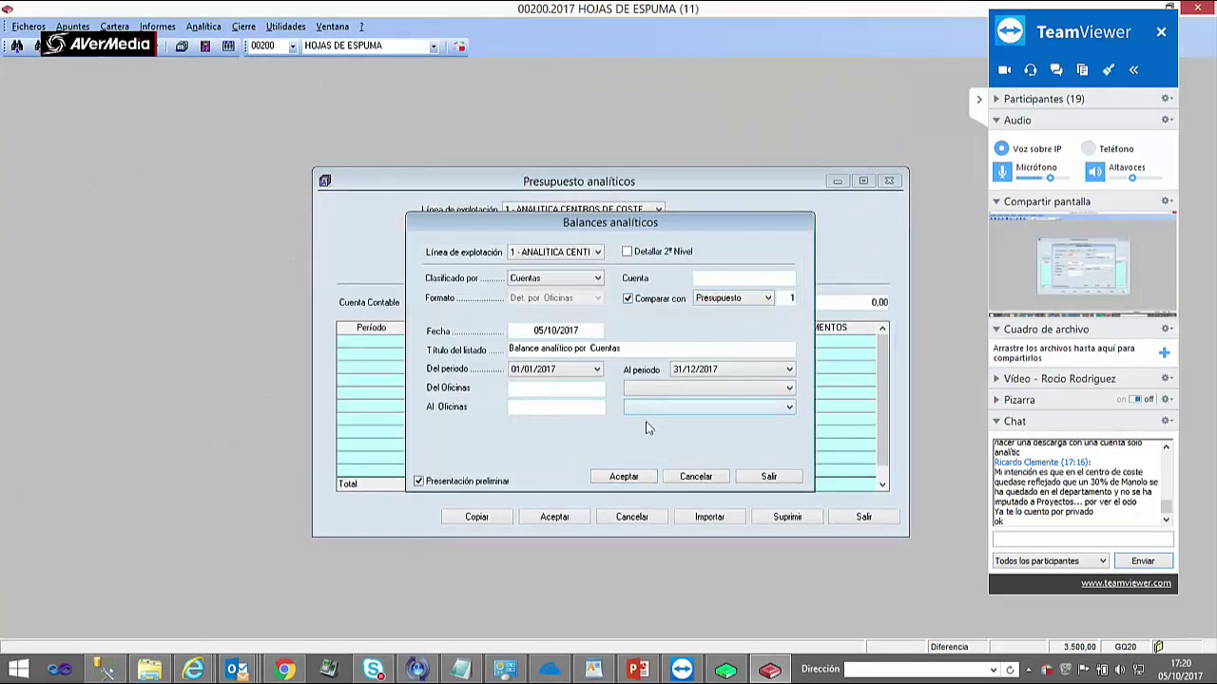
click(625, 477)
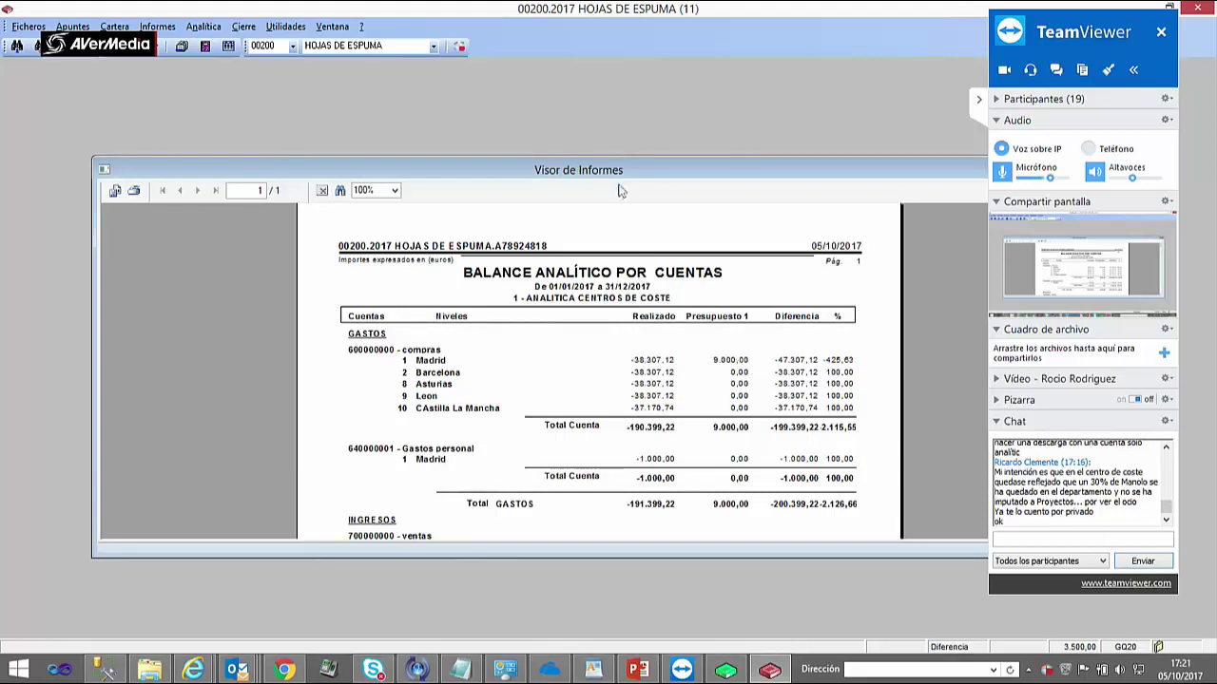
drag(619, 169, 451, 159)
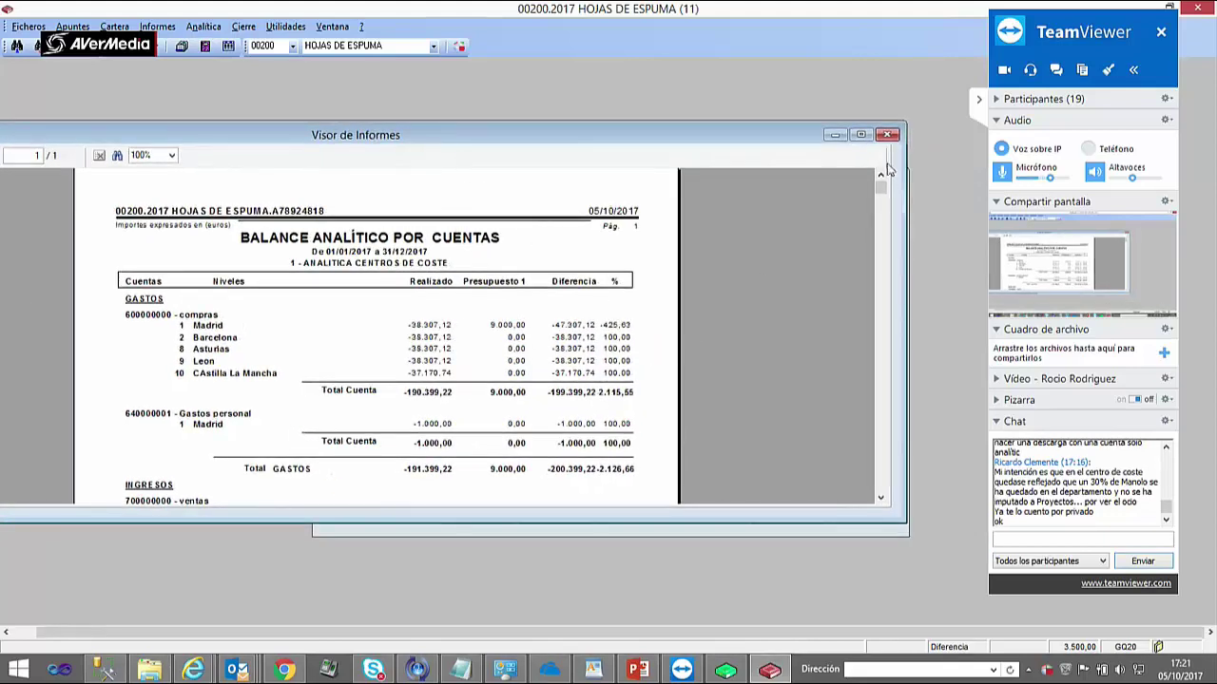
click(886, 134)
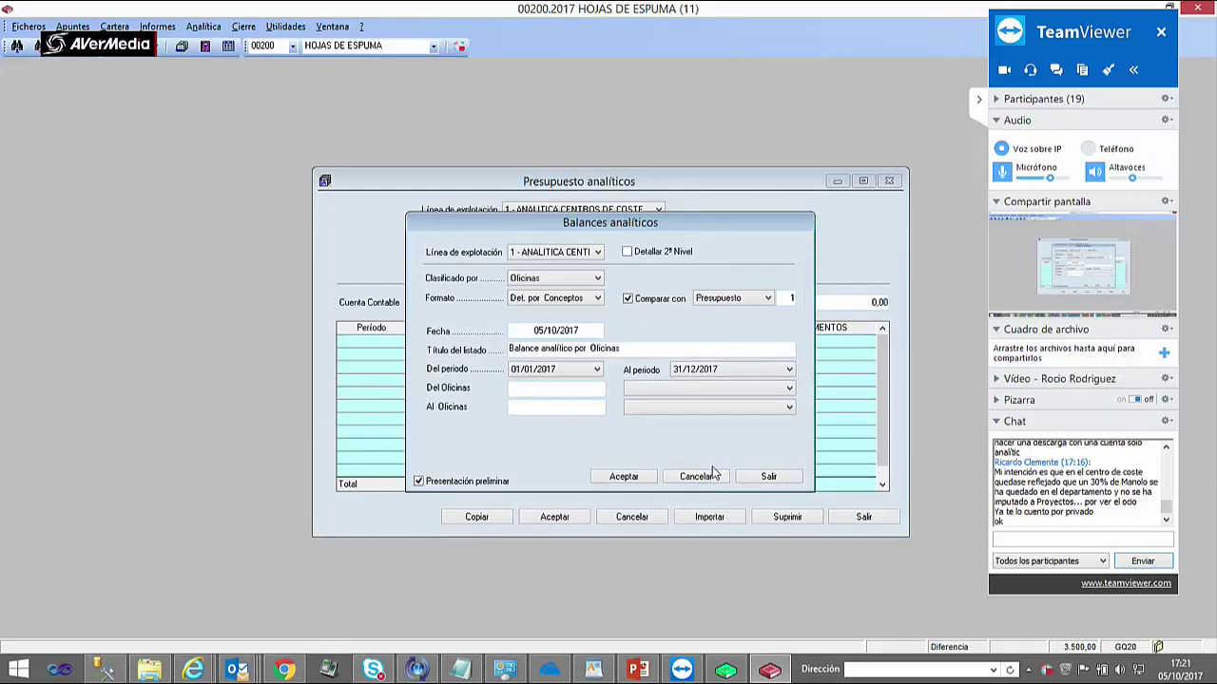
click(766, 475)
- Load analytic budget 4 and then budget 1 of account 600000000 compras for the Tecnico department in Madrid
text(60)
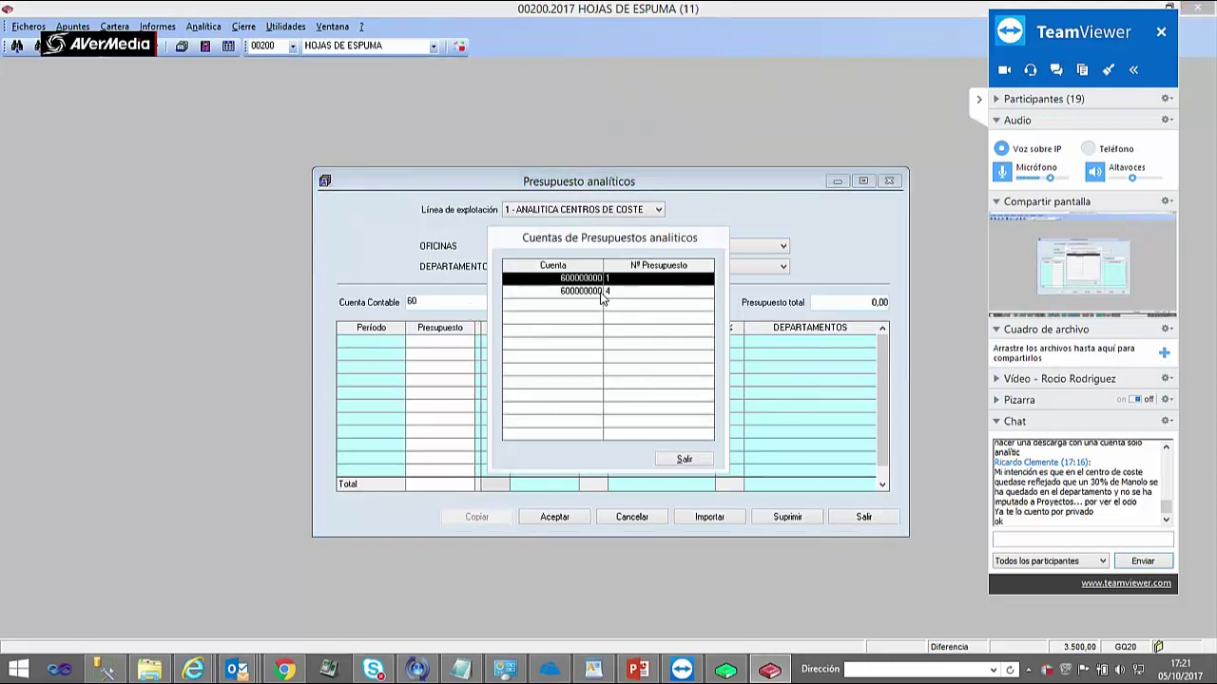
double_click(602, 294)
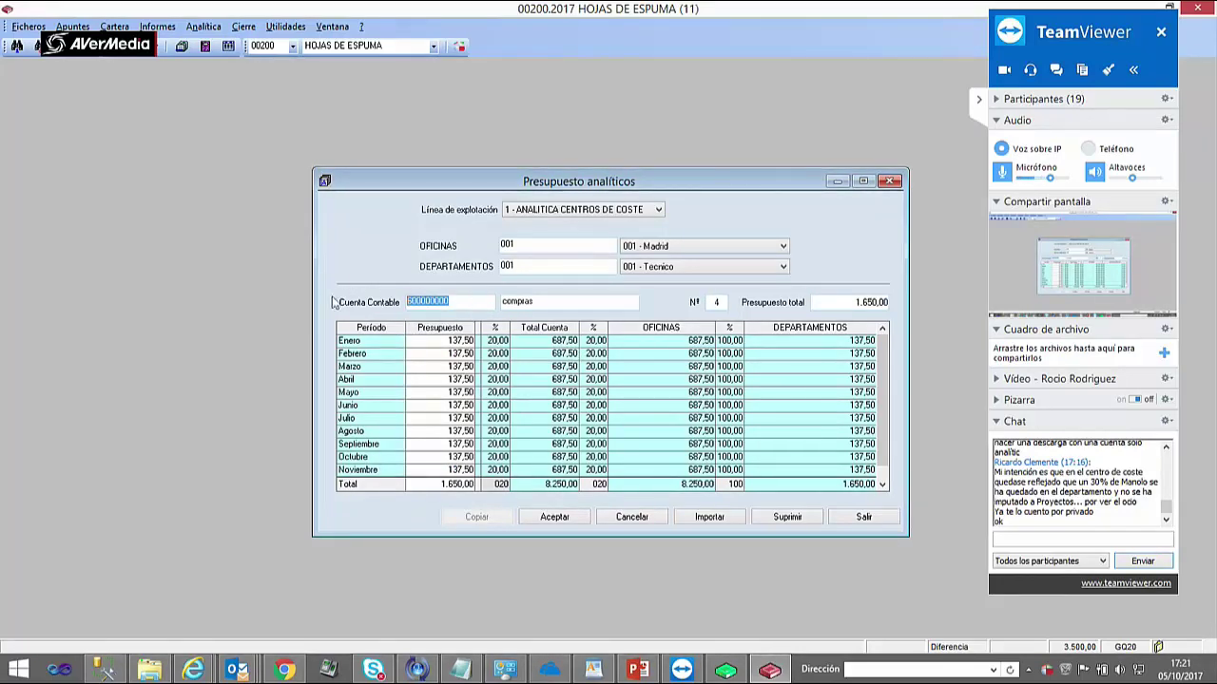
text(60)
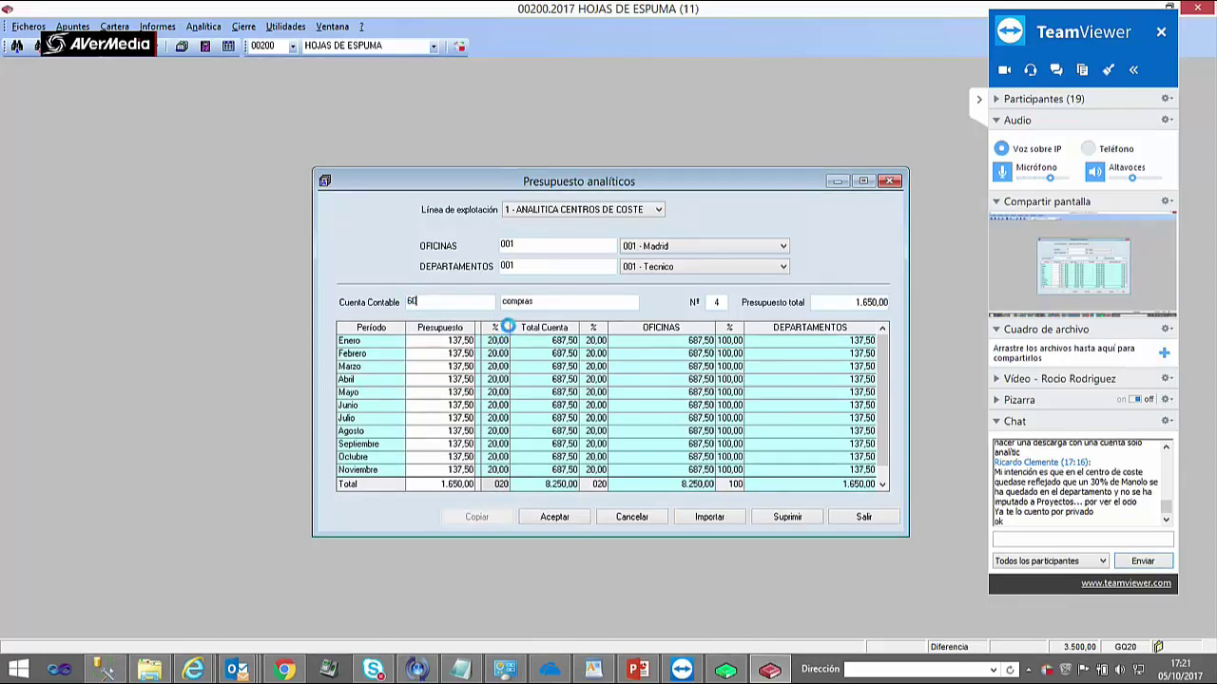
double_click(558, 281)
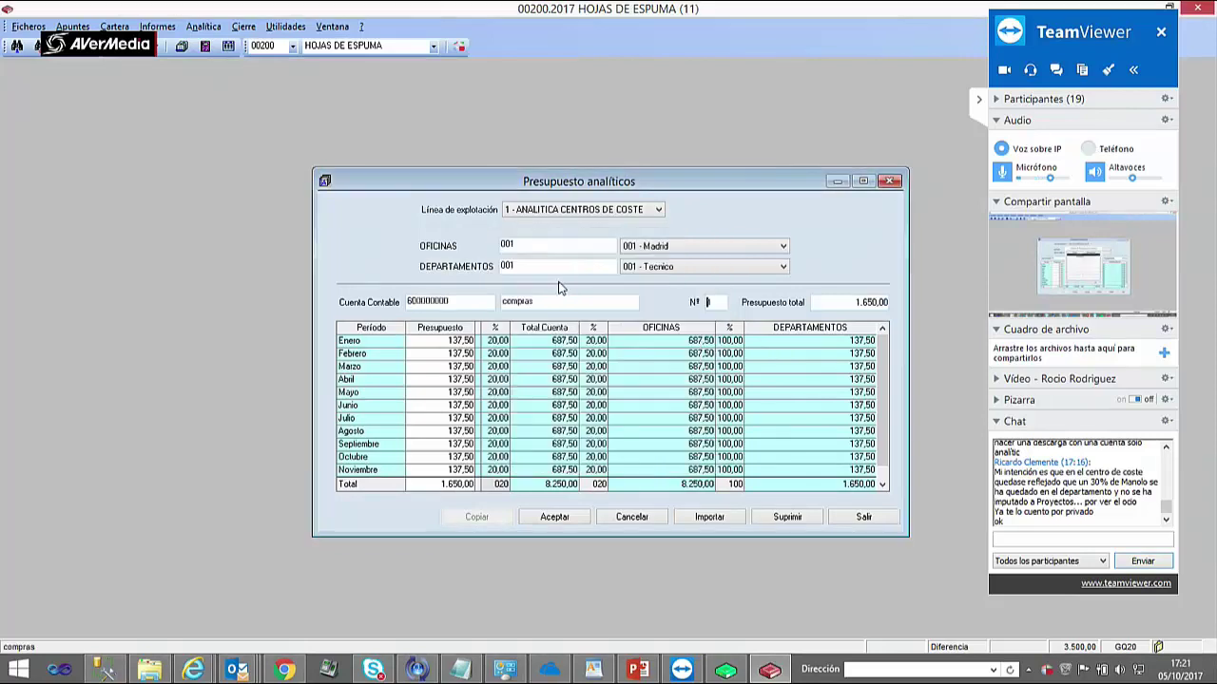
click(720, 300)
key(Return)
key(Return)
key(Return)
key(Return)
key(Return)
key(Return)
key(Return)
key(Return)
key(Return)
key(Return)
click(513, 421)
- Load budget 1 of account 700000000 ventas, set its total to 150000, and save it
drag(460, 300, 295, 273)
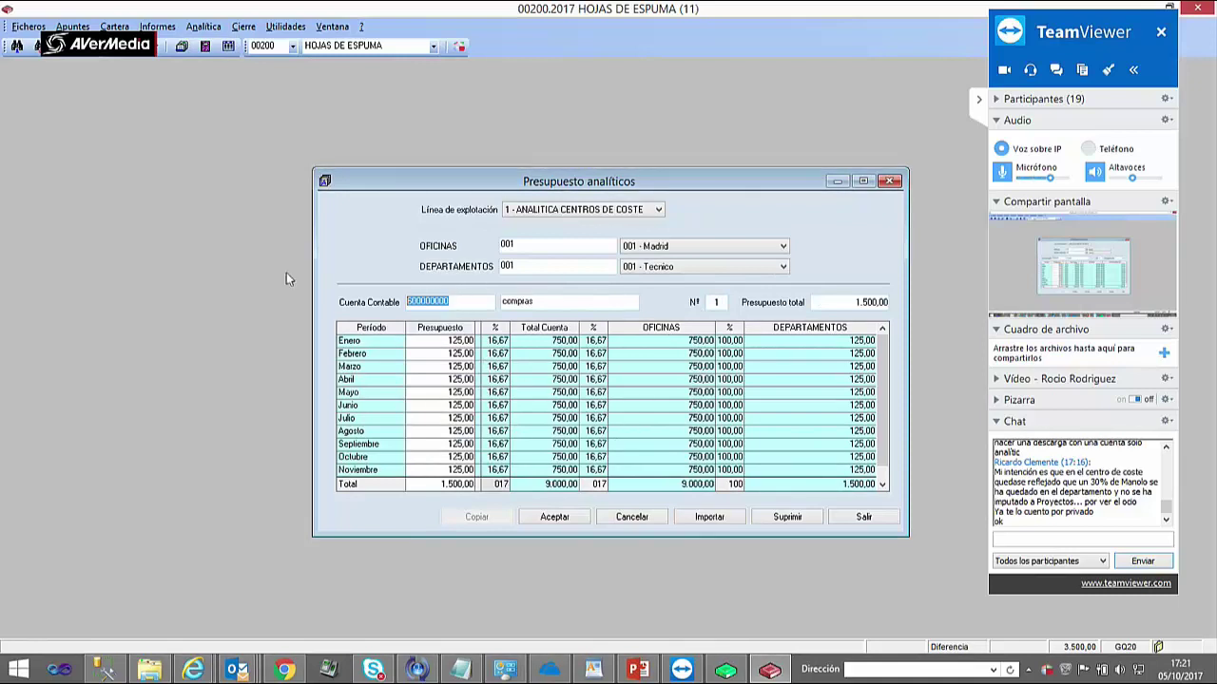
text(70)
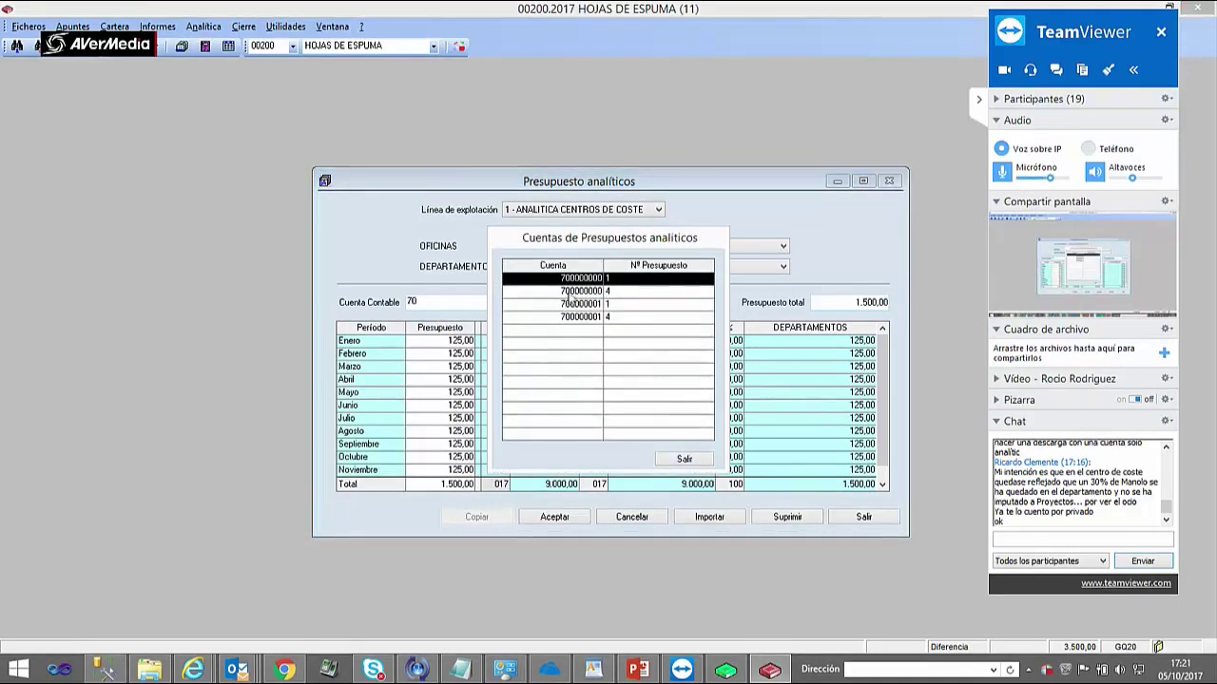
double_click(572, 278)
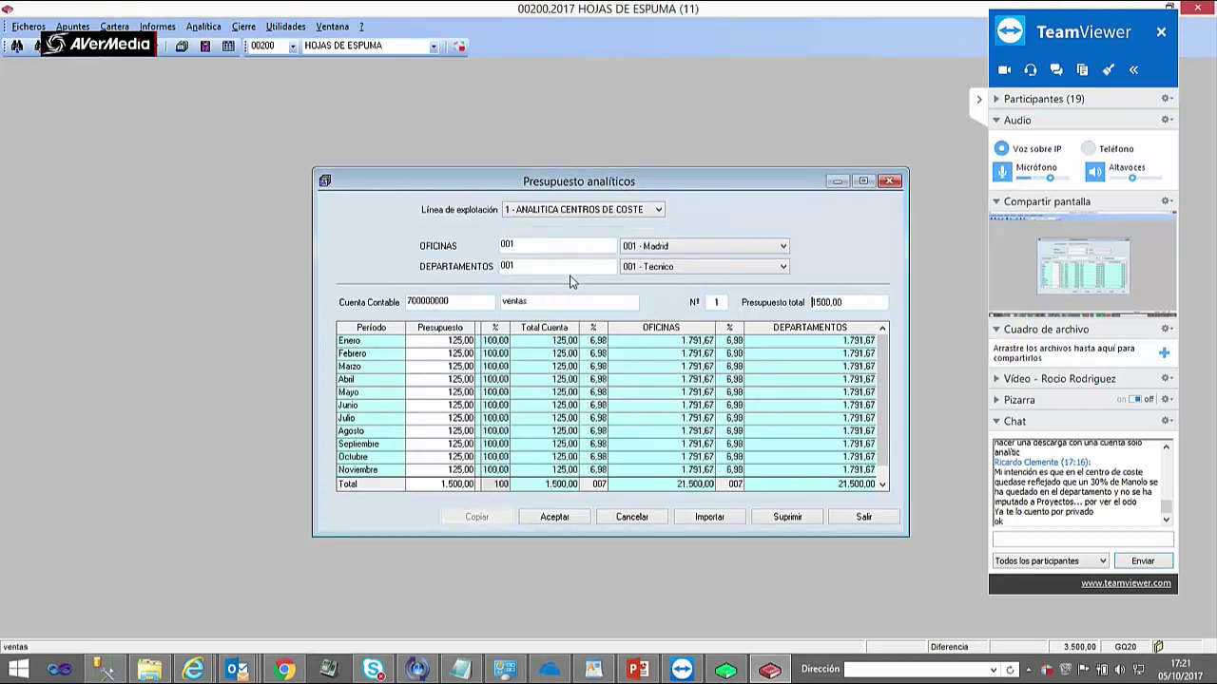
click(868, 305)
text(150000)
key(Return)
click(555, 518)
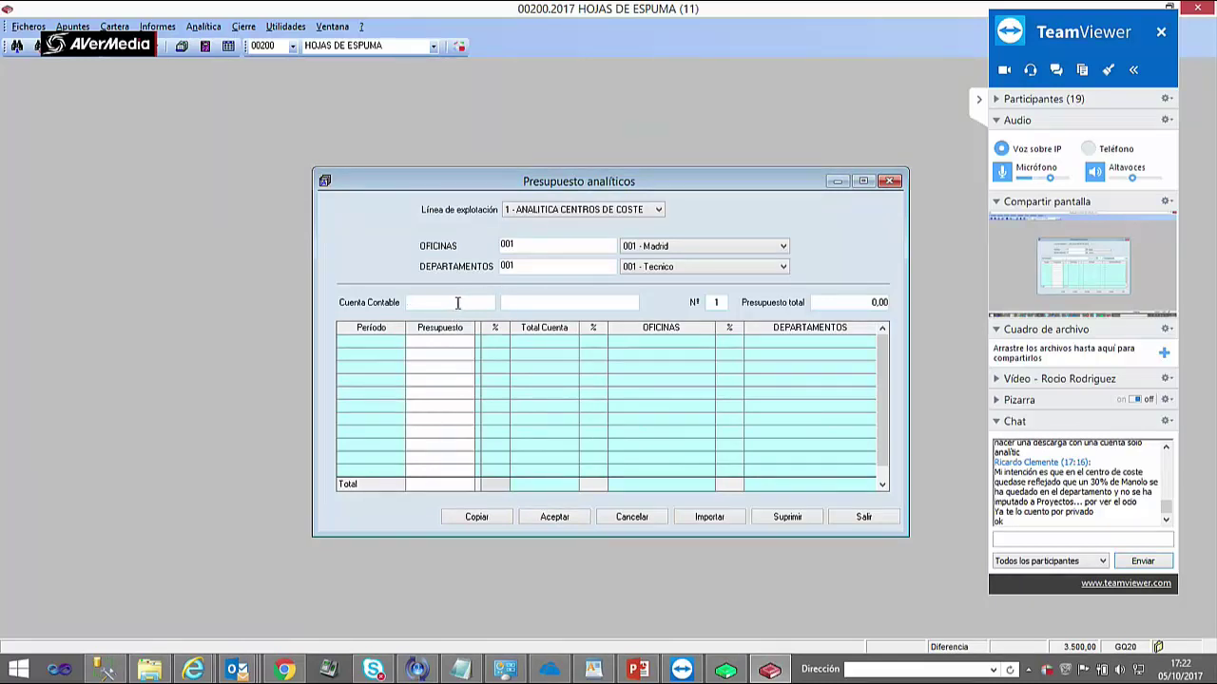
text(642000000)
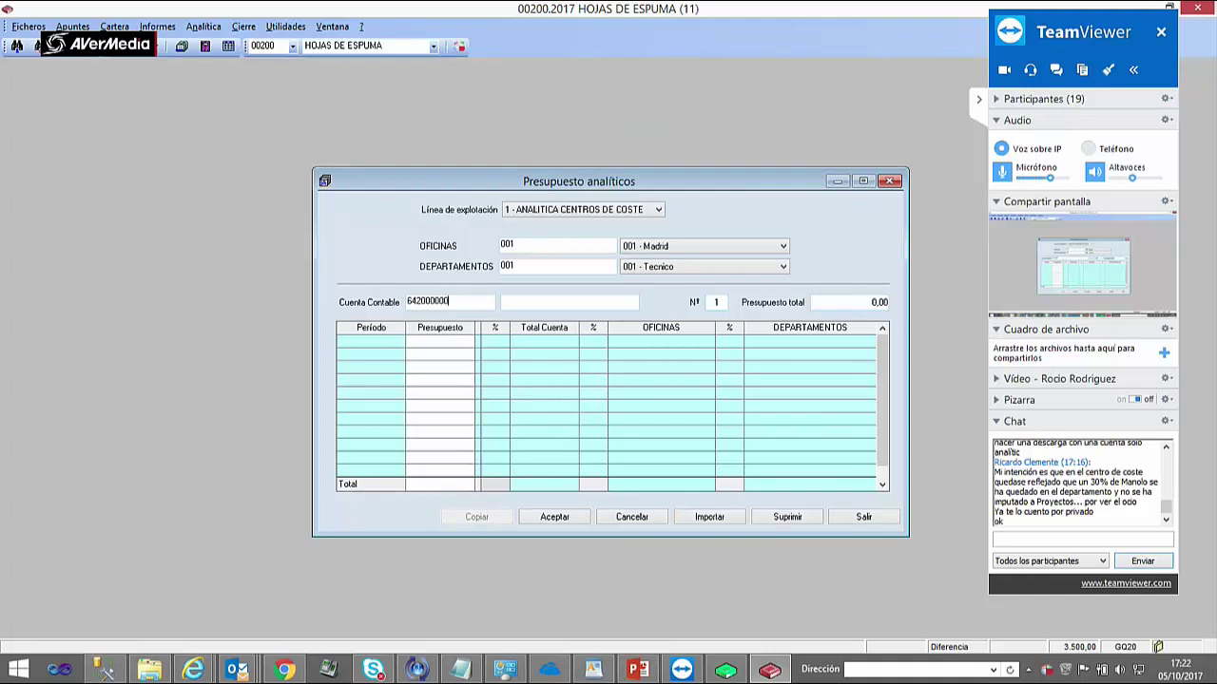
key(Return)
text(+5)
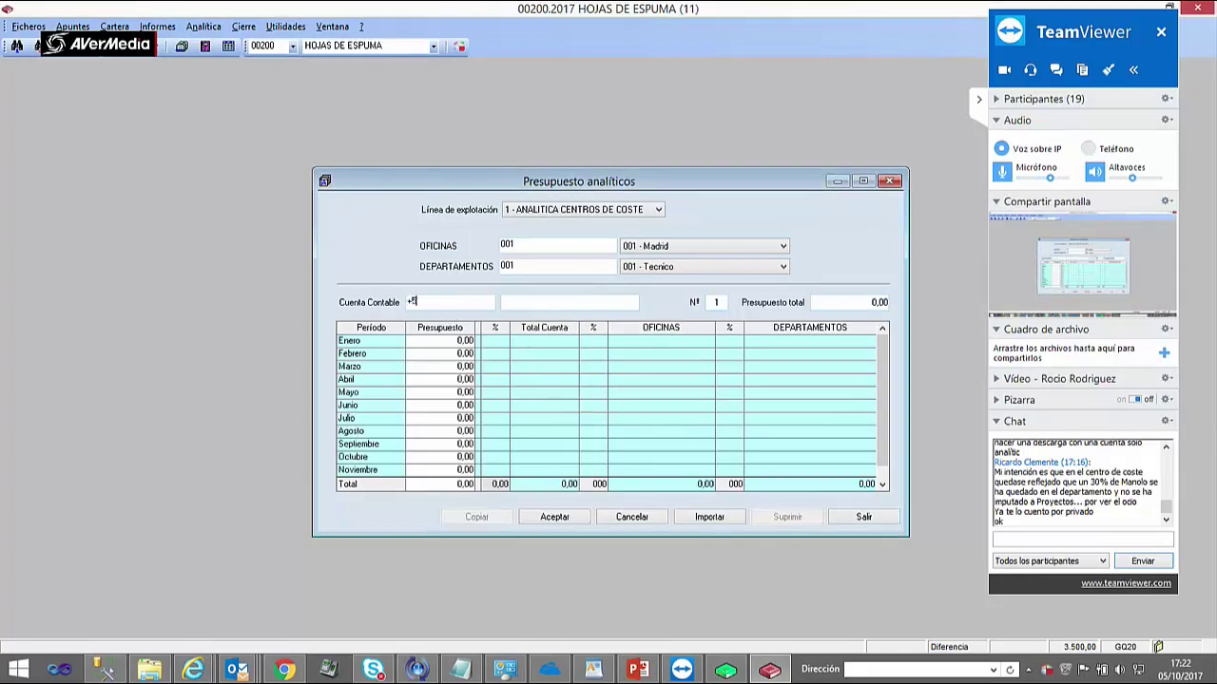
key(BackSpace)
text(640)
- Look up the accounts starting with 64 in the chart of accounts, open 640000001 Gastos personal, and copy its account number
click(28, 27)
click(67, 45)
text(64)
key(plus)
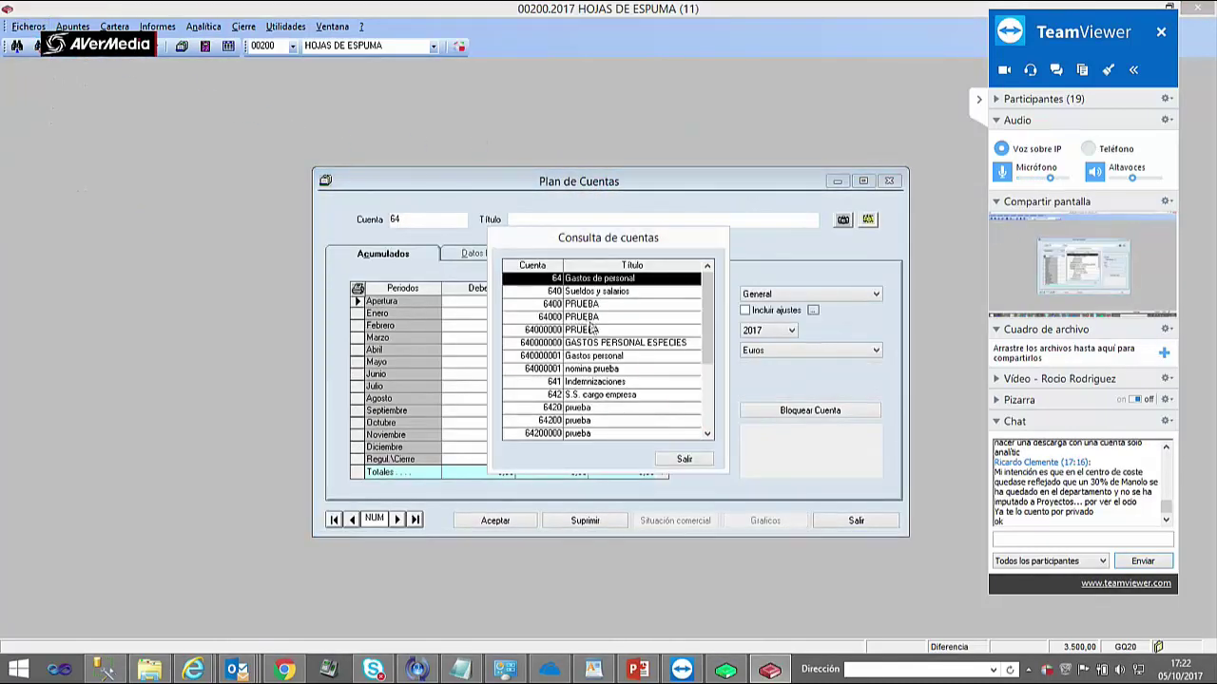
double_click(597, 355)
double_click(447, 225)
right_click(447, 224)
click(467, 373)
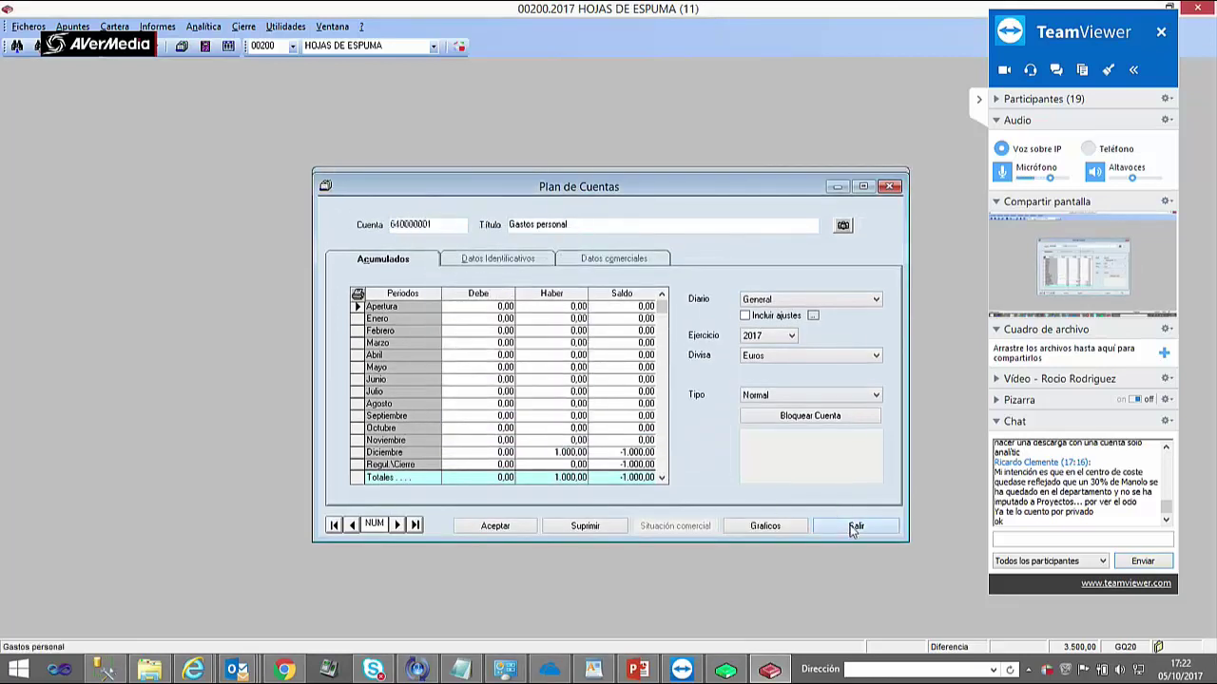
- Close the chart of accounts and paste 640000001 as the account of the Tecnico department's analytic budget
click(854, 528)
double_click(414, 301)
right_click(450, 307)
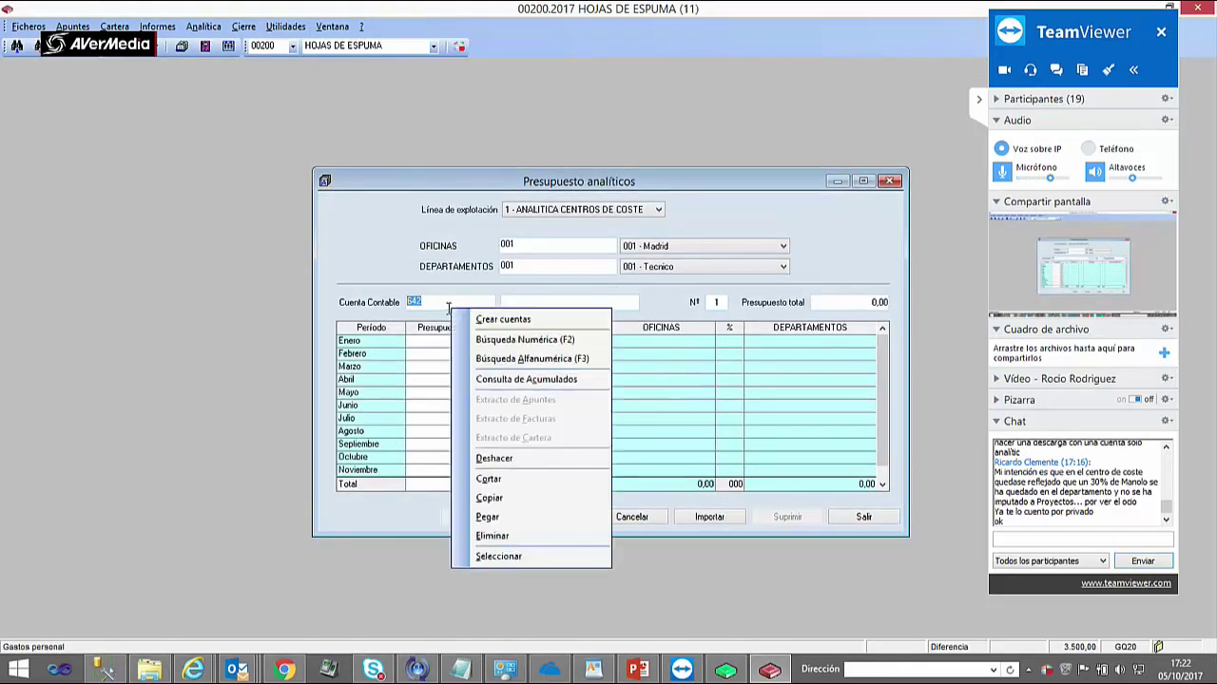
click(498, 516)
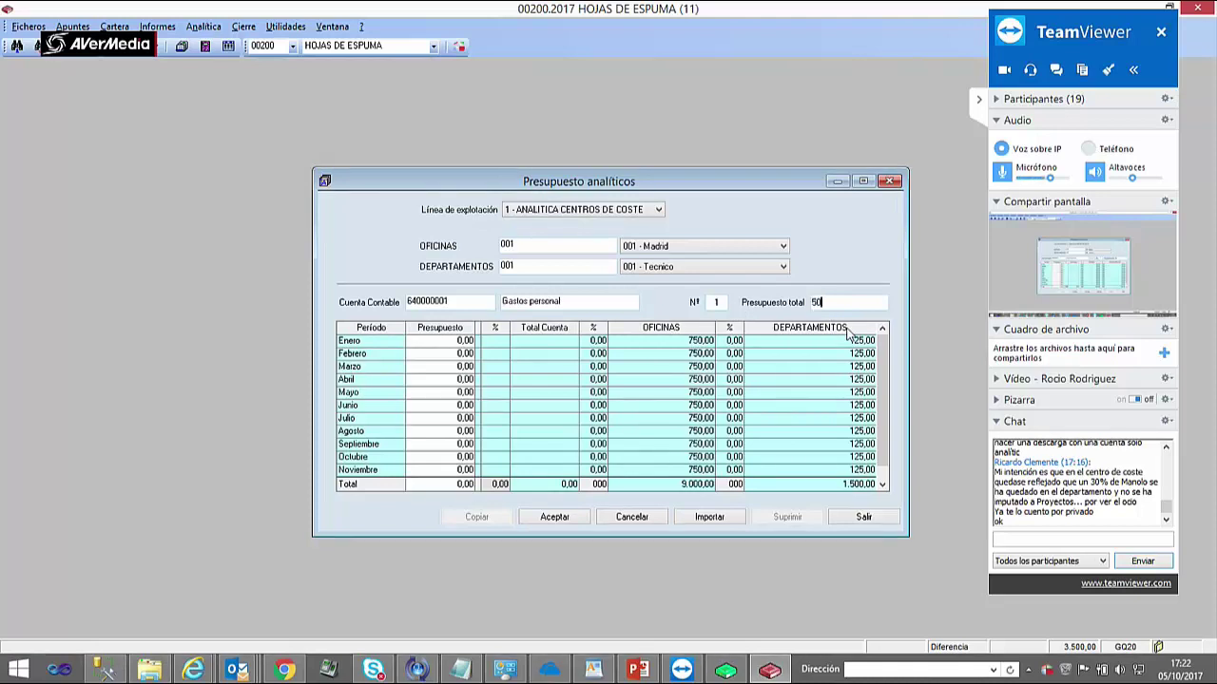
- Set the total of budget 1 for account 640000001 Gastos personal to 500000
text(0000)
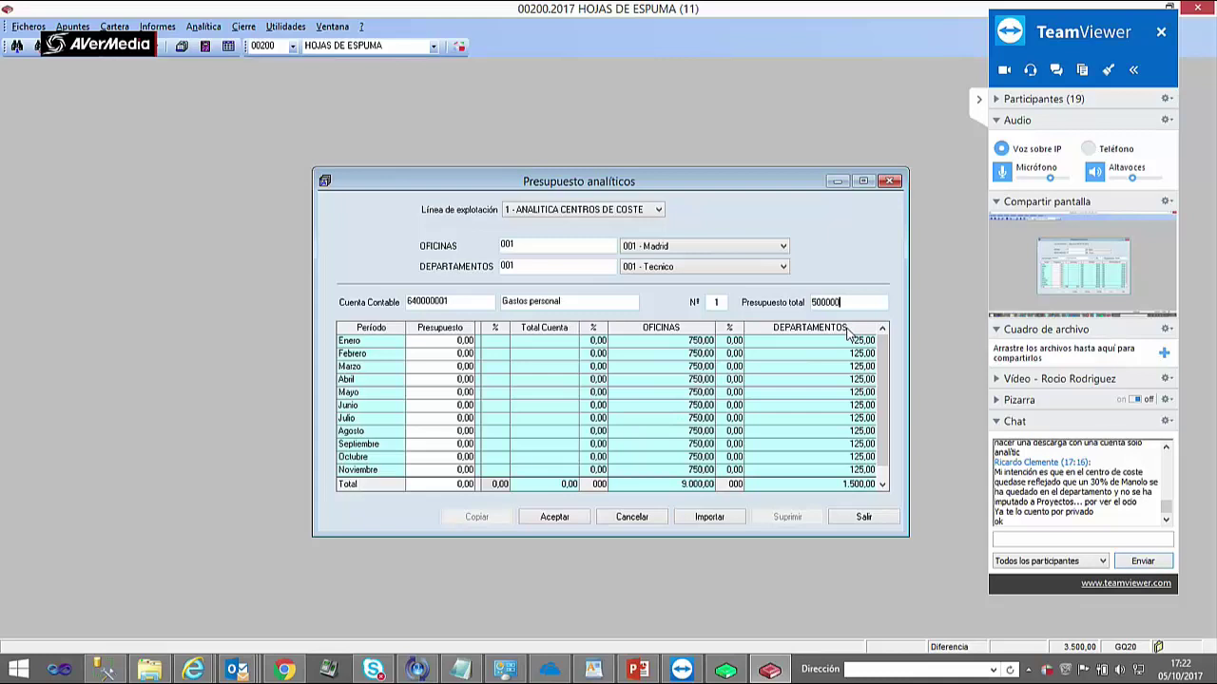
key(Return)
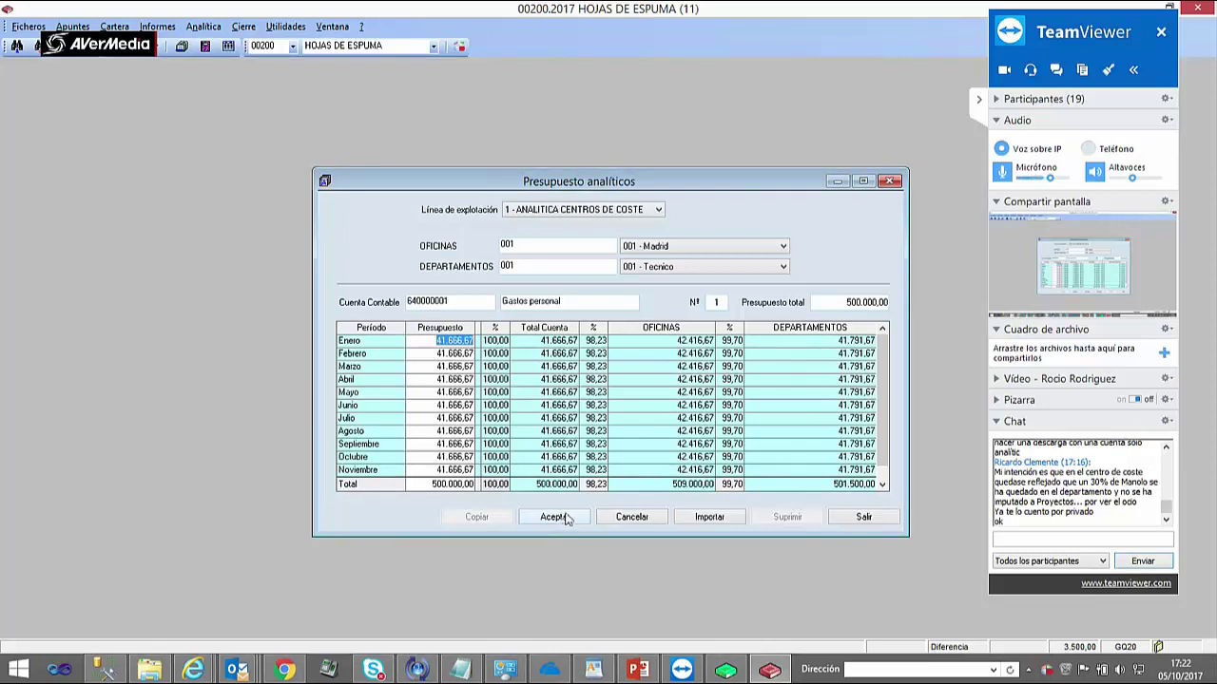
click(654, 267)
click(655, 268)
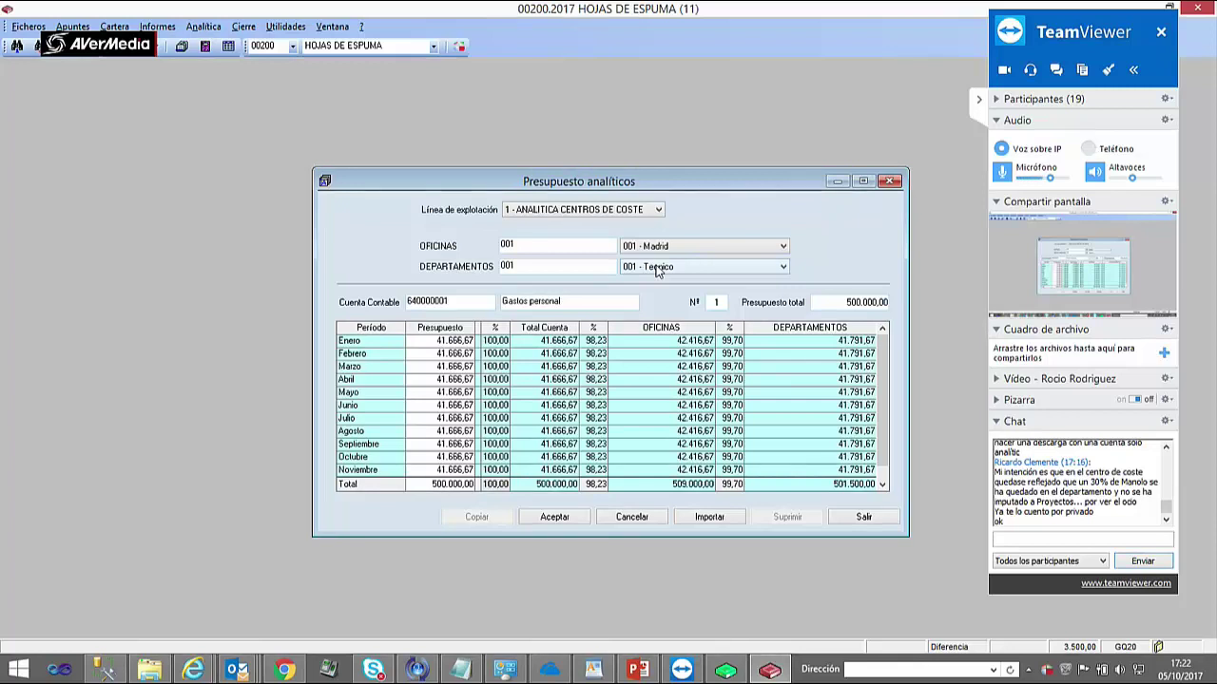
click(655, 268)
click(654, 268)
- Set the Tecnico department's Gastos personal budget total to 200000 and save it
drag(867, 303, 773, 306)
text(200)
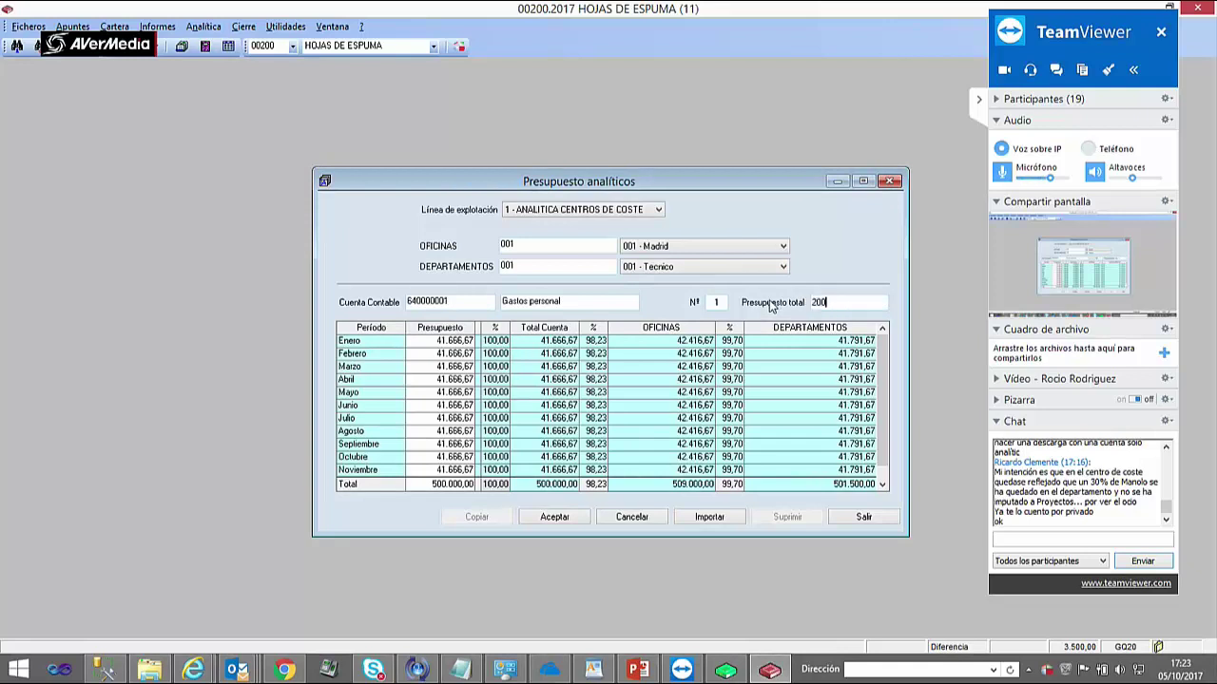
text(.000)
key(Return)
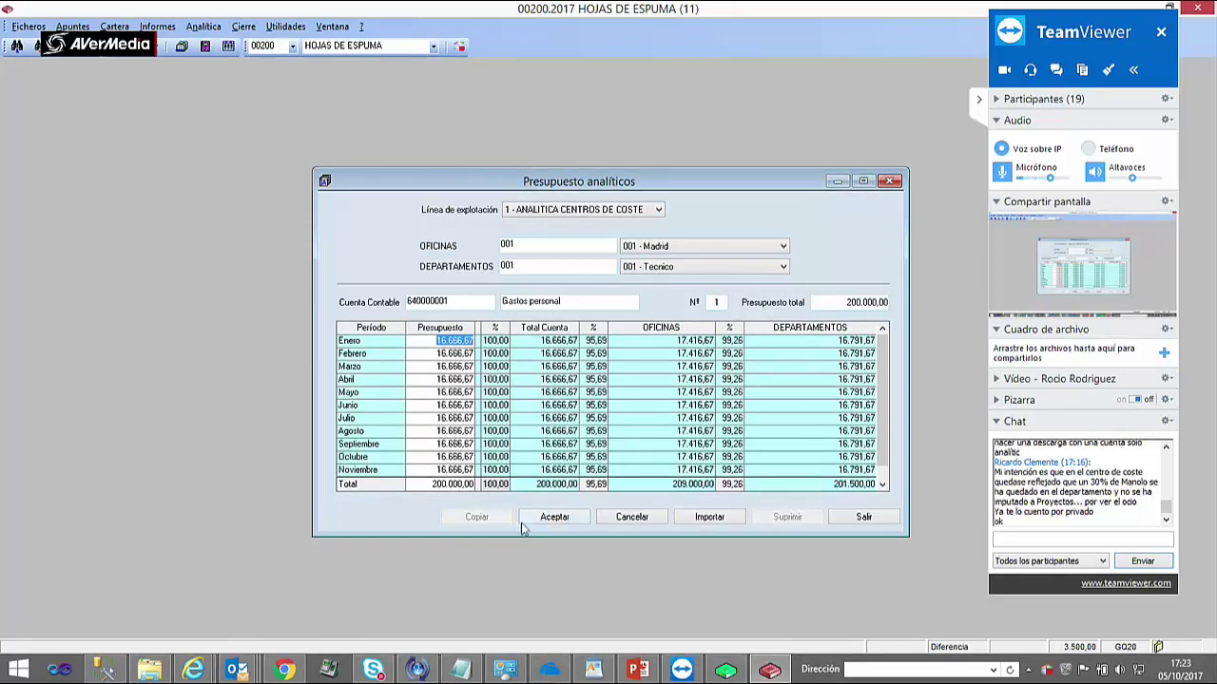
click(521, 521)
- Reopen budget 1 of account 640000001, switch the department to 002 - Comercial y Formación, and enter a total of 300000
text(640)
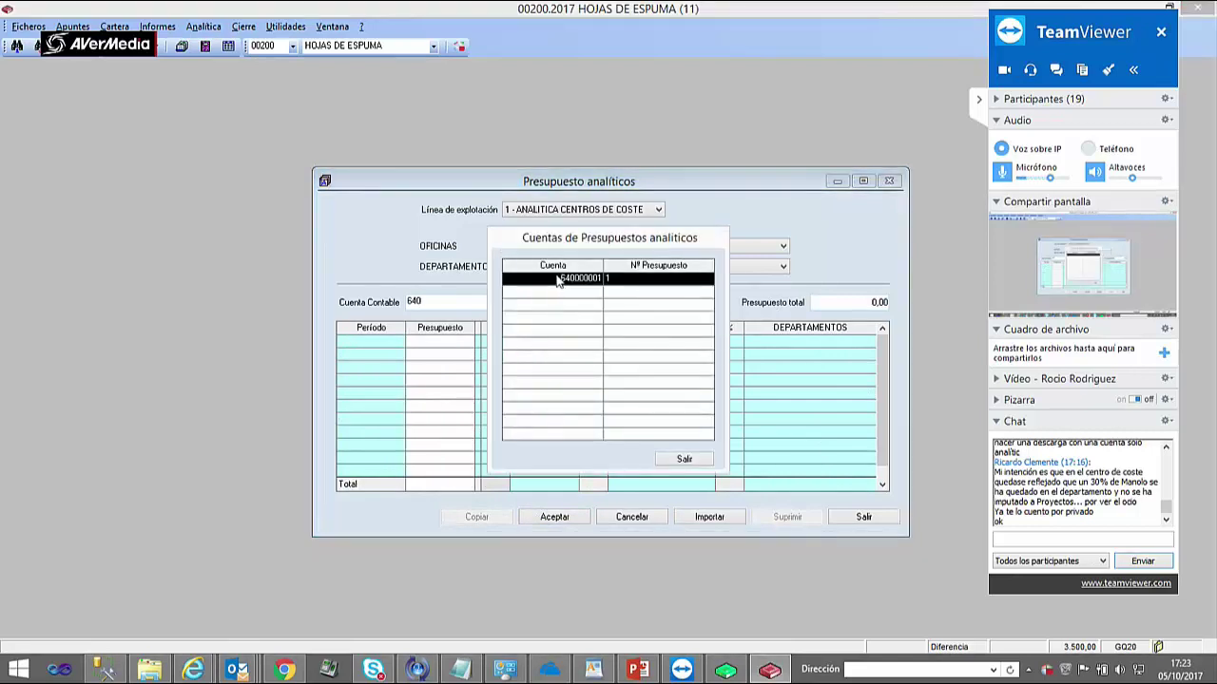
double_click(558, 278)
click(671, 268)
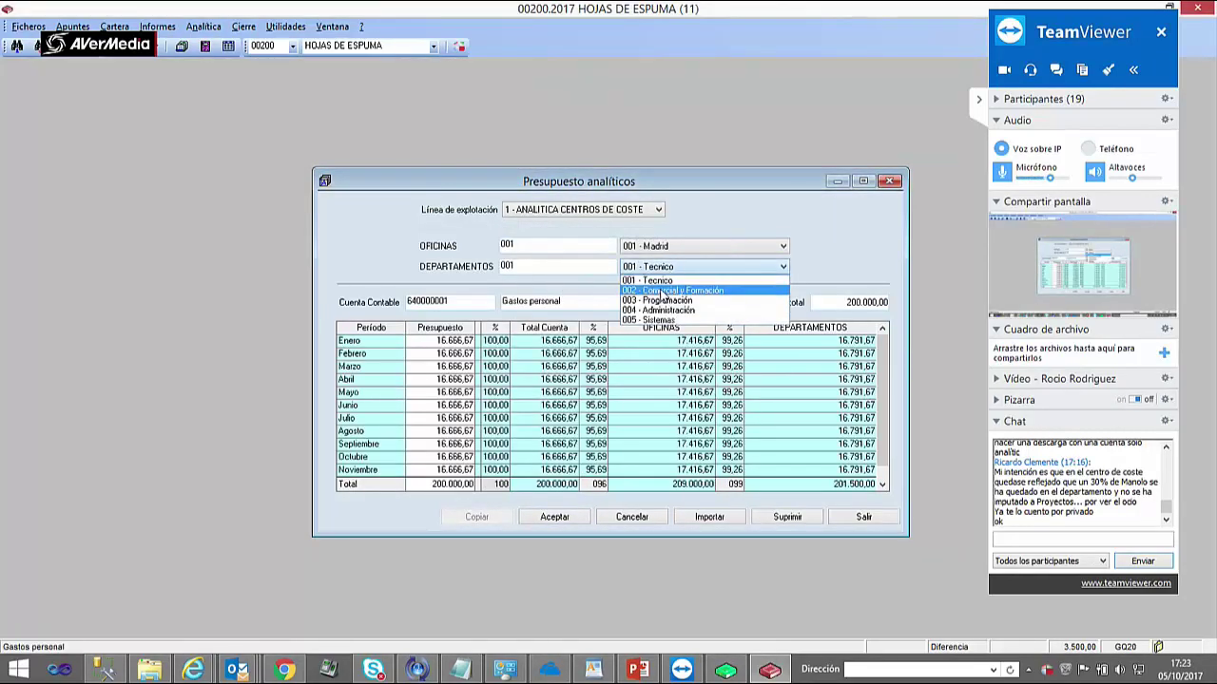
click(663, 293)
text(300,0)
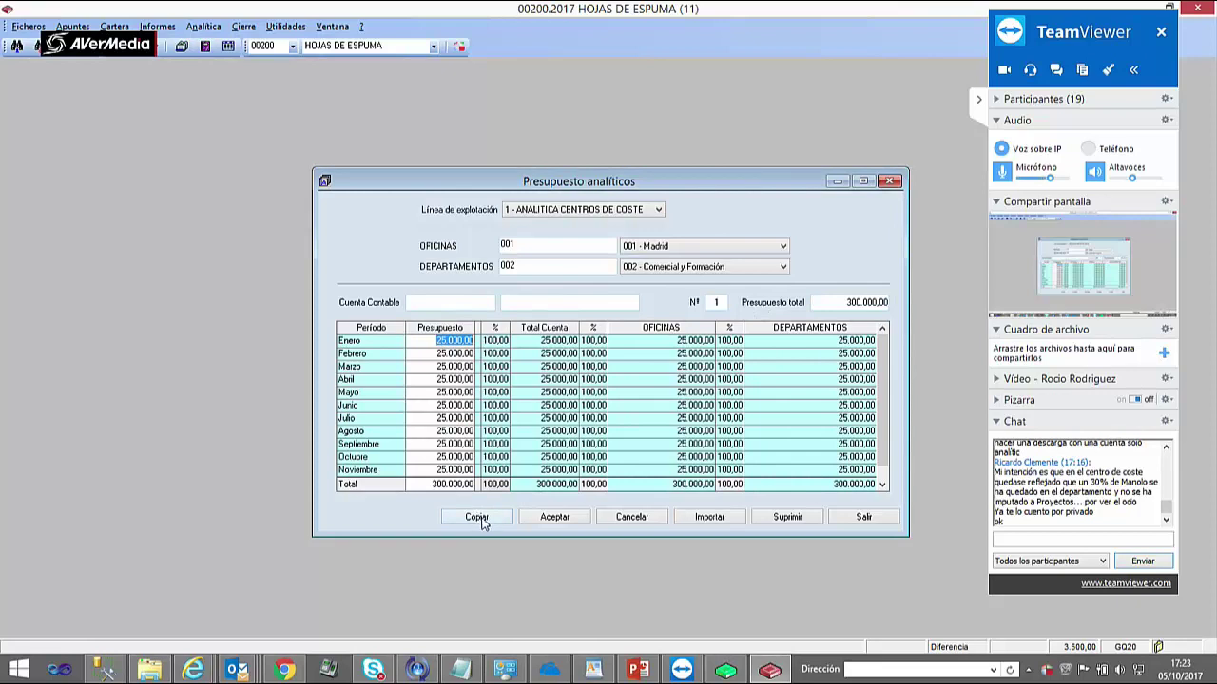
- Load account 640000001 Gastos personal for the Comercial y Formación department and try to save its budget without a total
click(426, 301)
text(640)
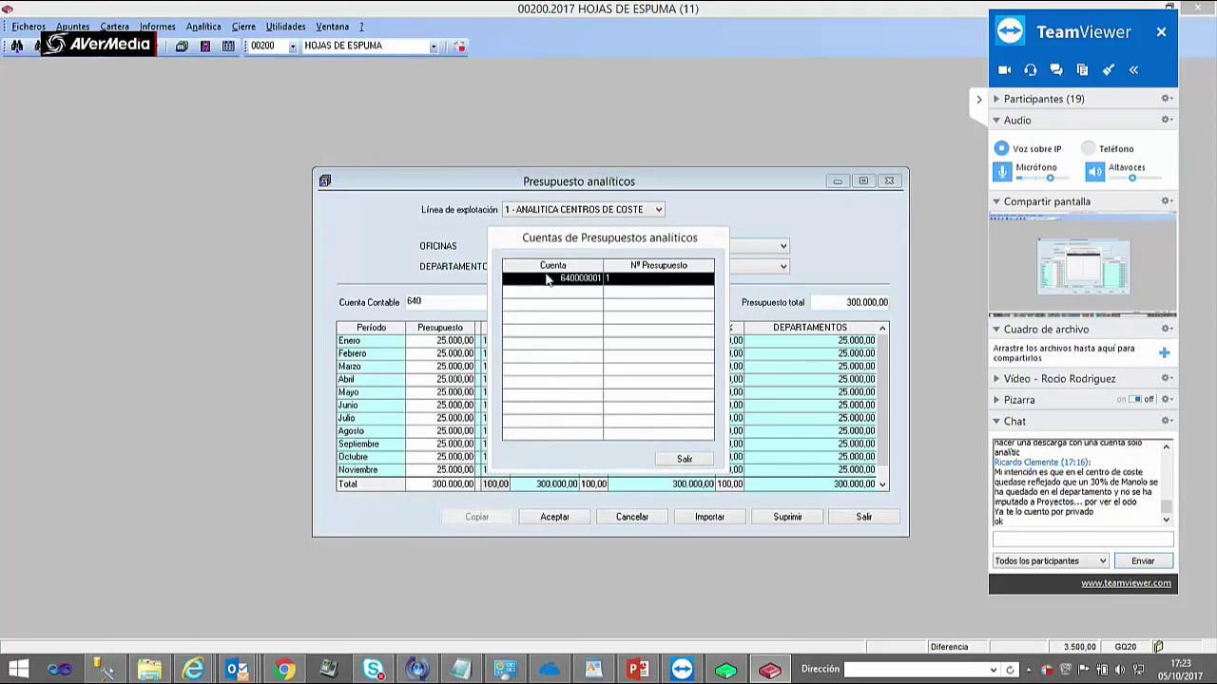
double_click(553, 278)
click(556, 519)
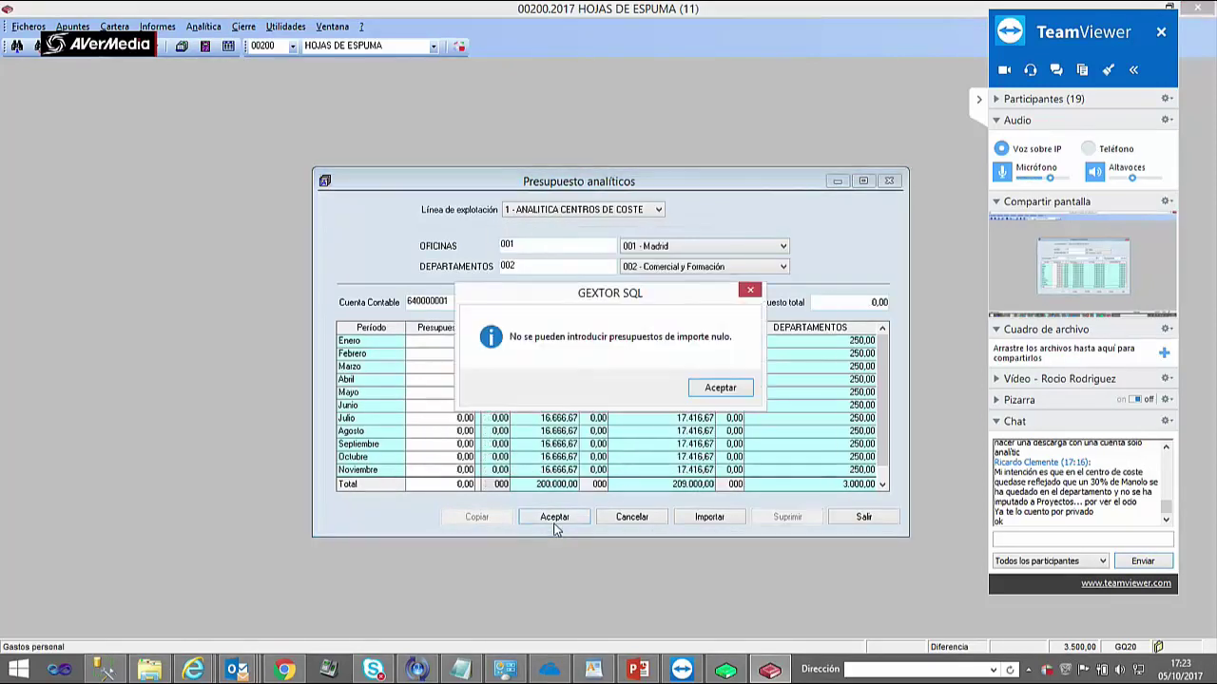
click(709, 397)
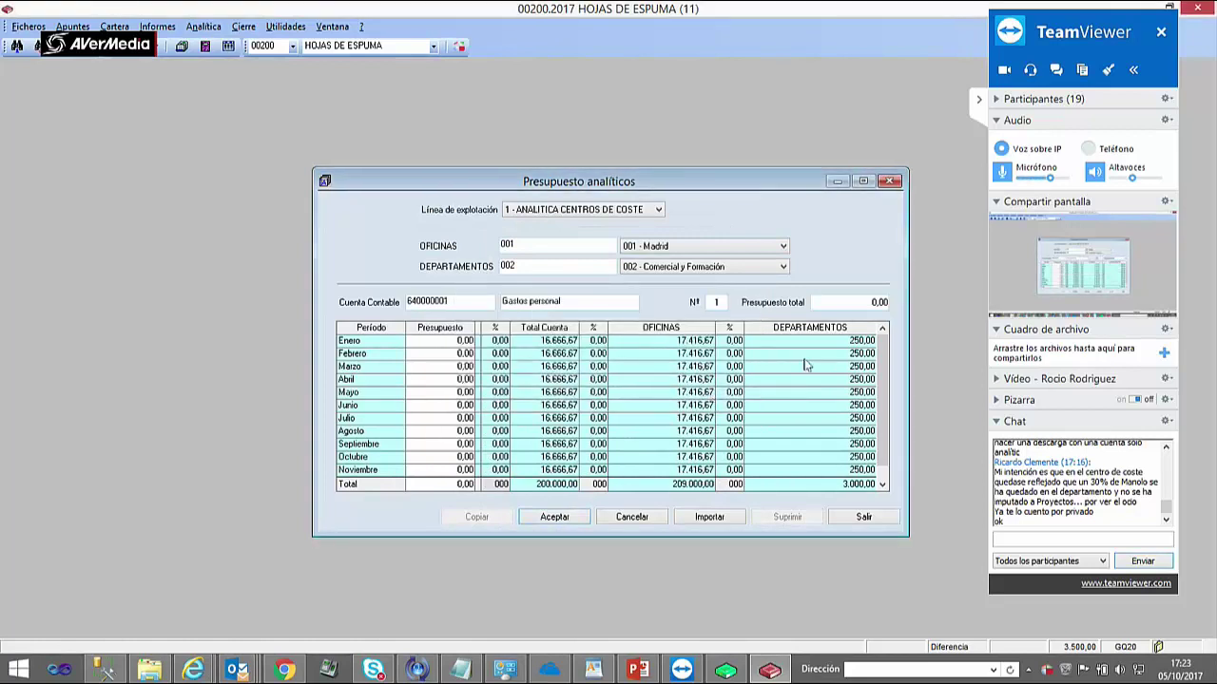
- Set the Comercial y Formación department's Gastos personal budget total to 300000 and save it
click(884, 302)
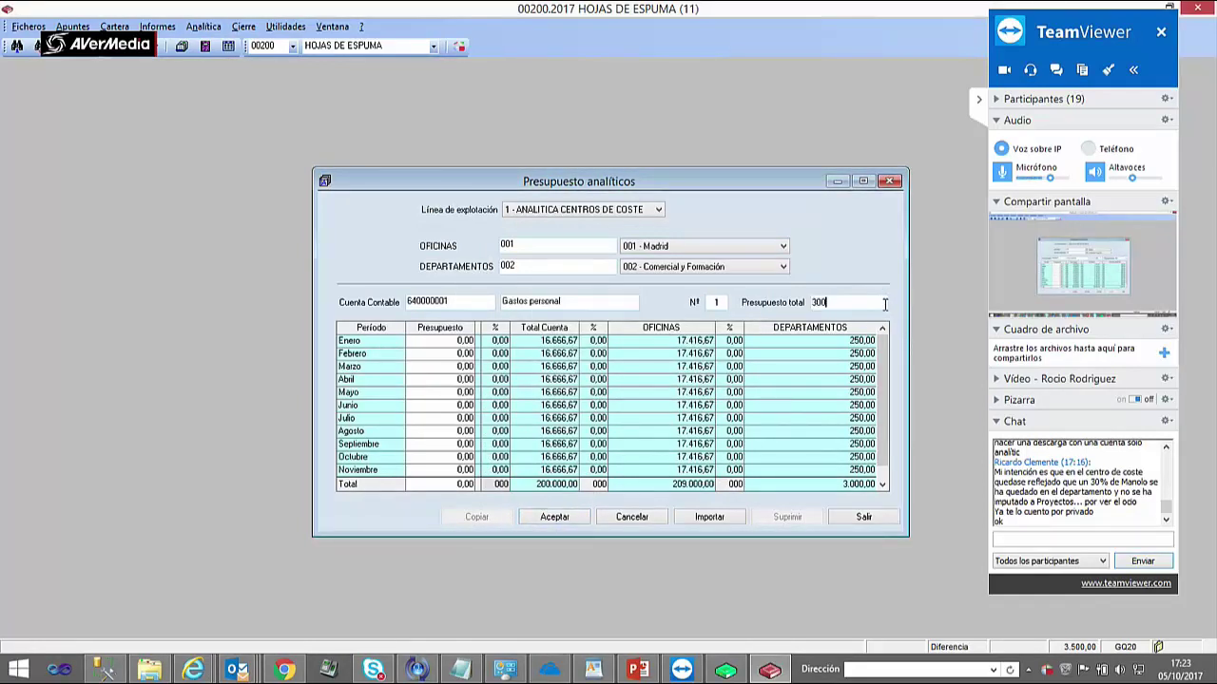
text(300000)
key(Tab)
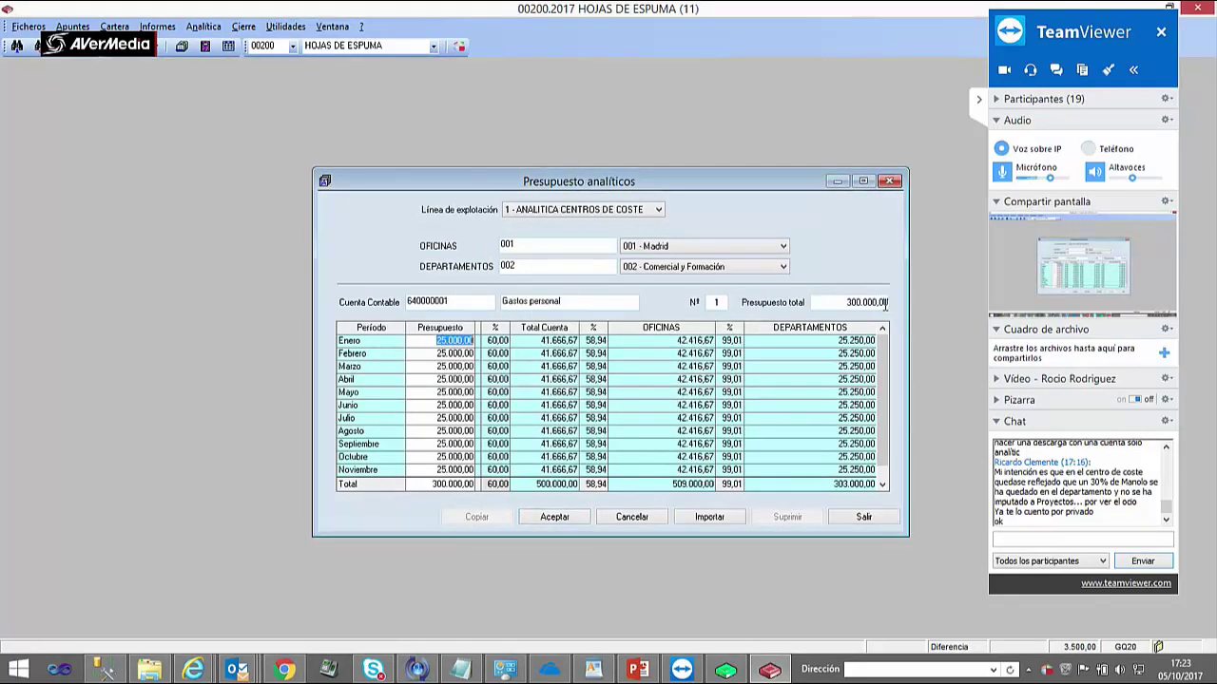
click(556, 517)
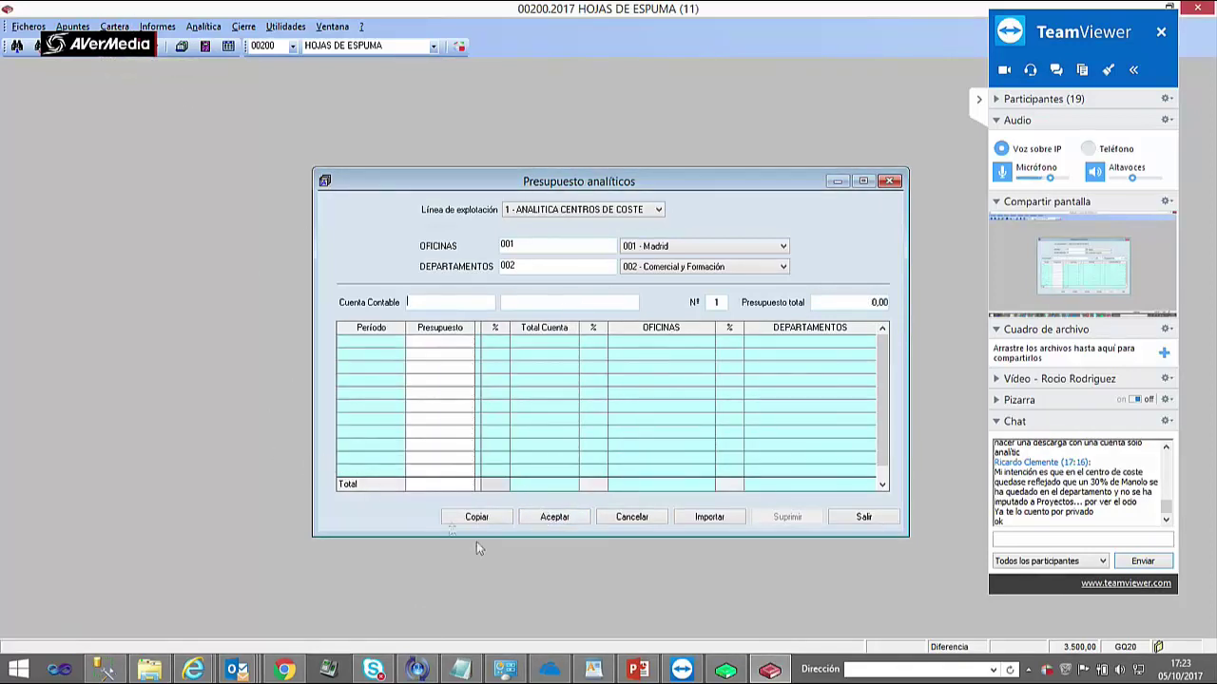
- Switch to the Seminario analítica 2017.pptx presentation in PowerPoint
click(637, 670)
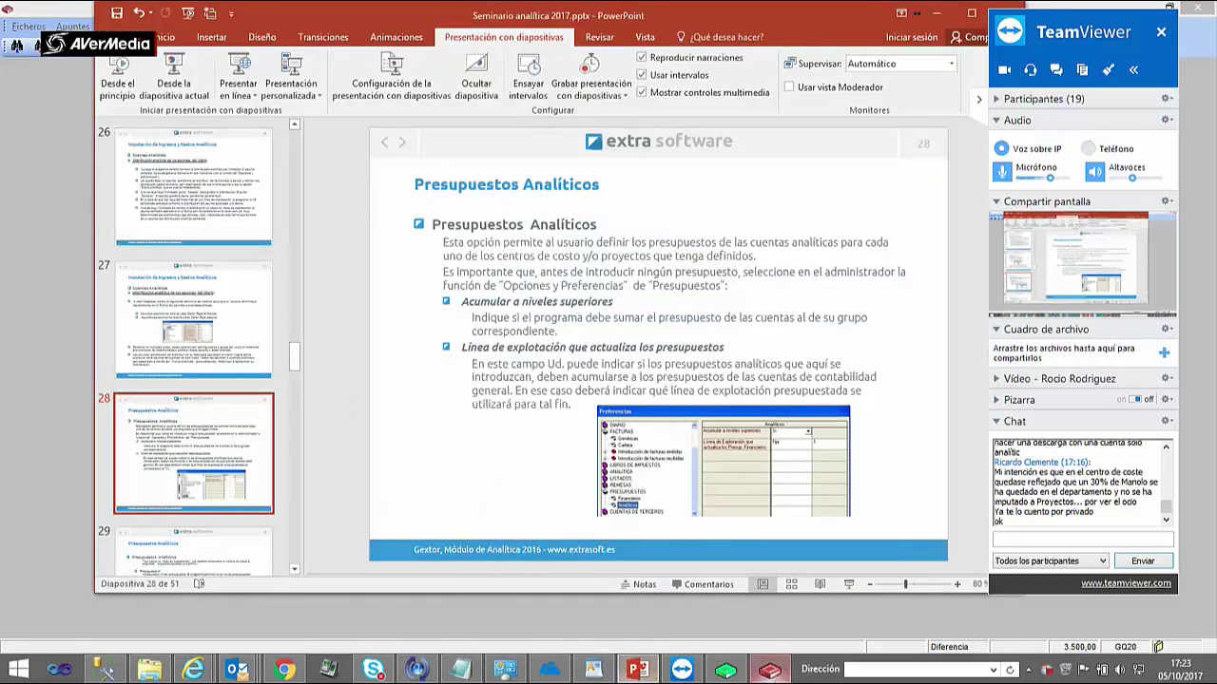
- Switch back to the HOJAS DE ESPUMA accounting program, leave the analytic budgets and open the general Presupuestos window
click(770, 670)
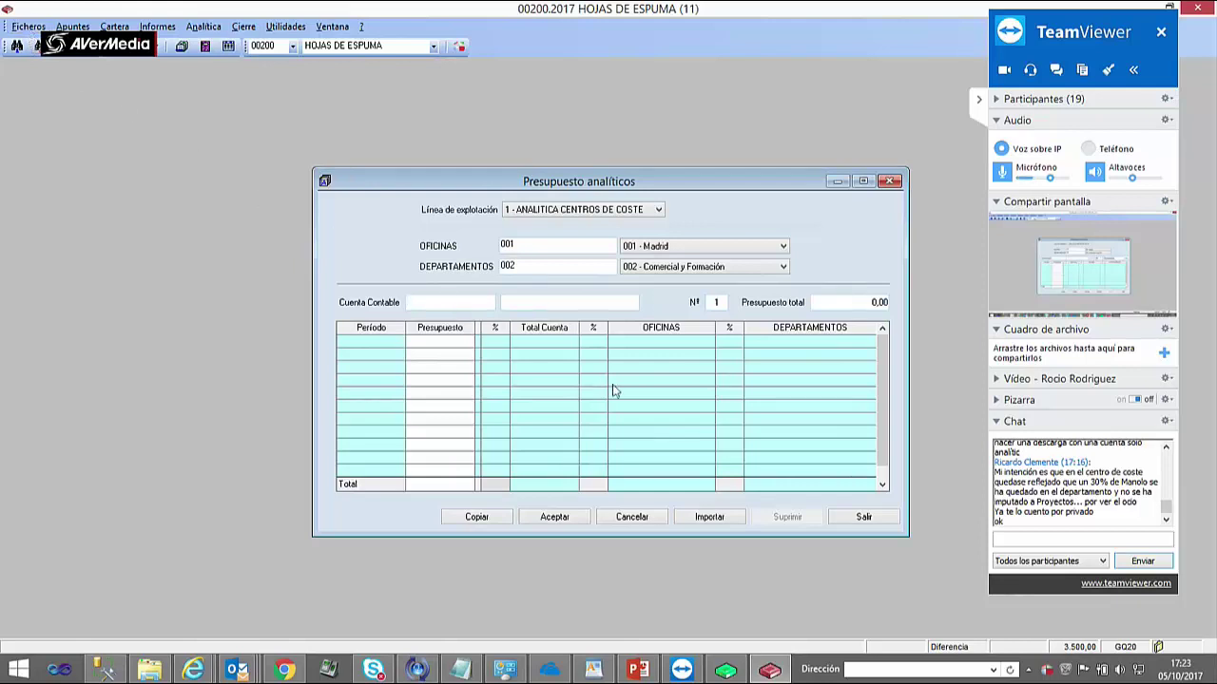
click(869, 520)
click(28, 25)
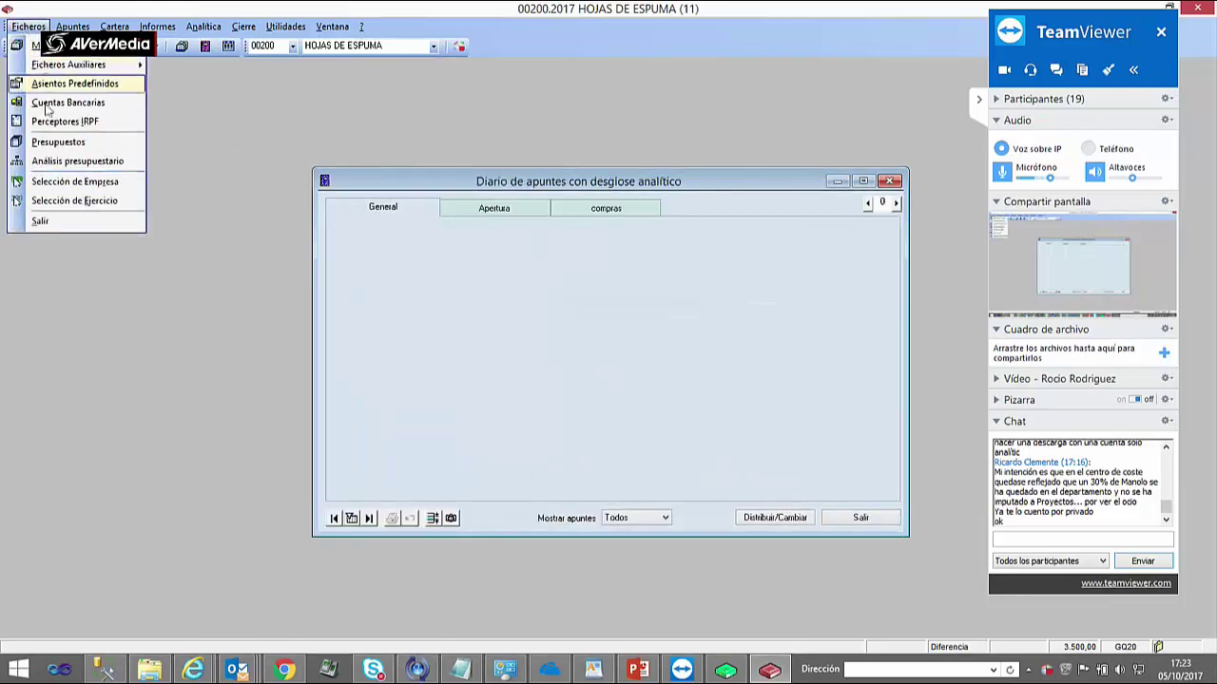
click(59, 142)
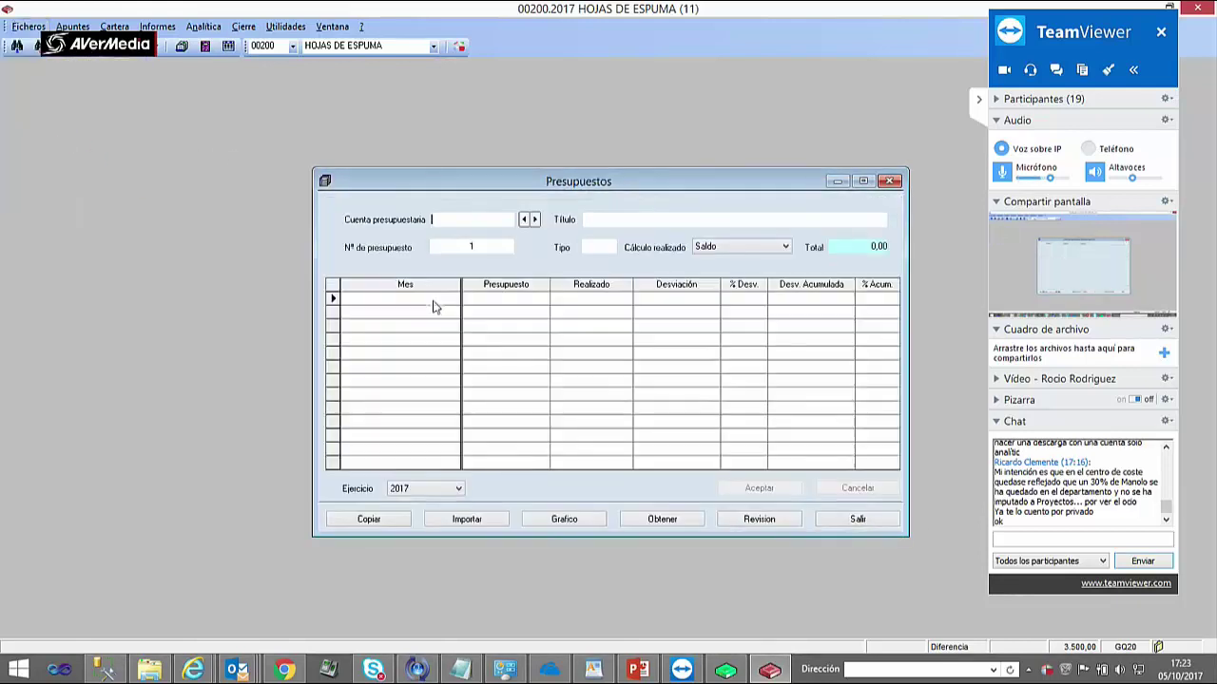
- Search for account 640 and load budget number 1 of 640000001 Gastos personal to review its monthly and total figures
text(1)
key(Return)
key(Return)
text(640)
key(Return)
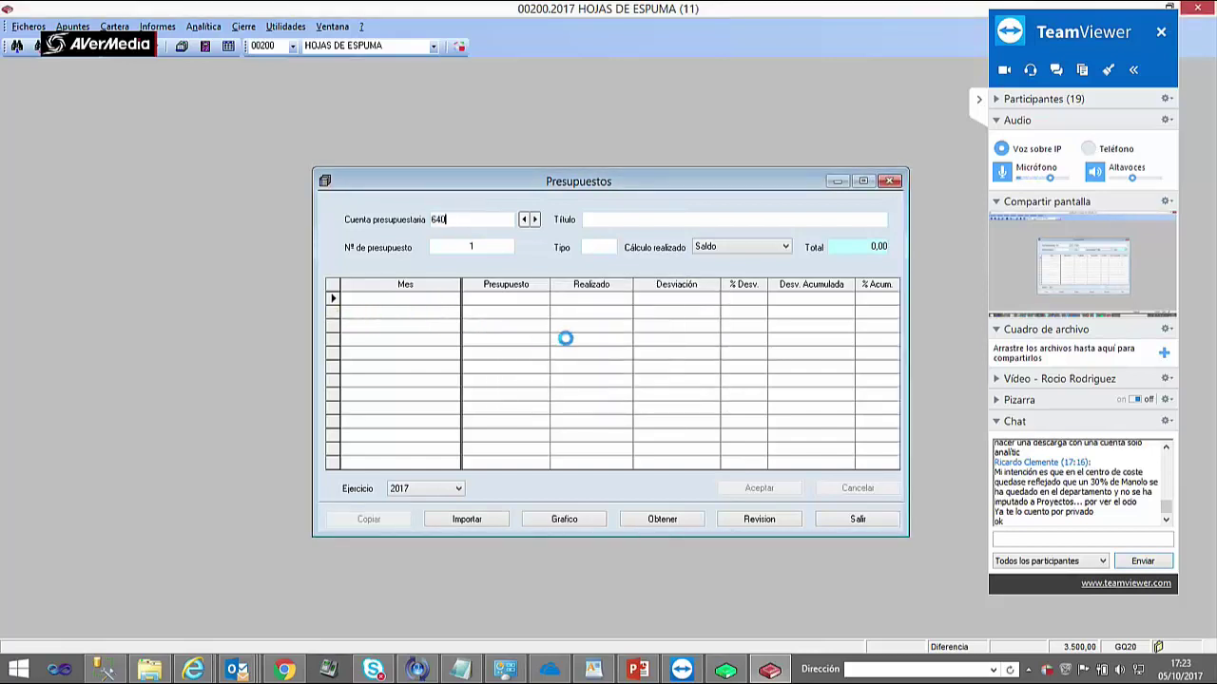
double_click(580, 279)
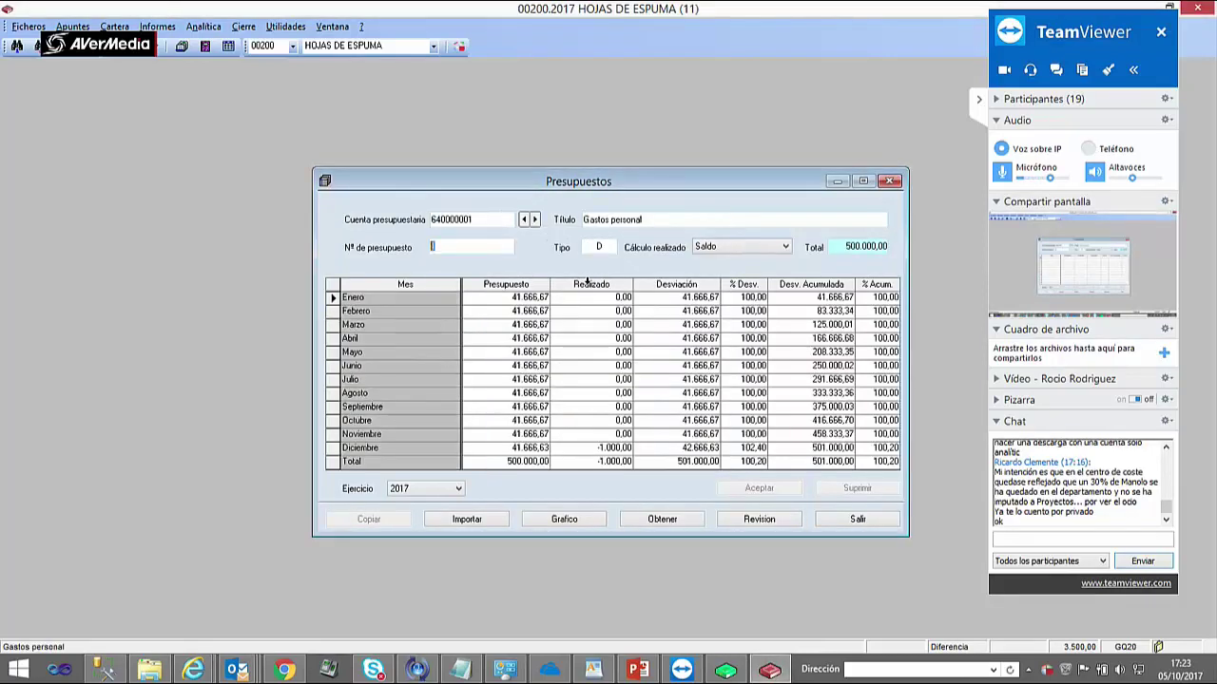
text(1)
key(Return)
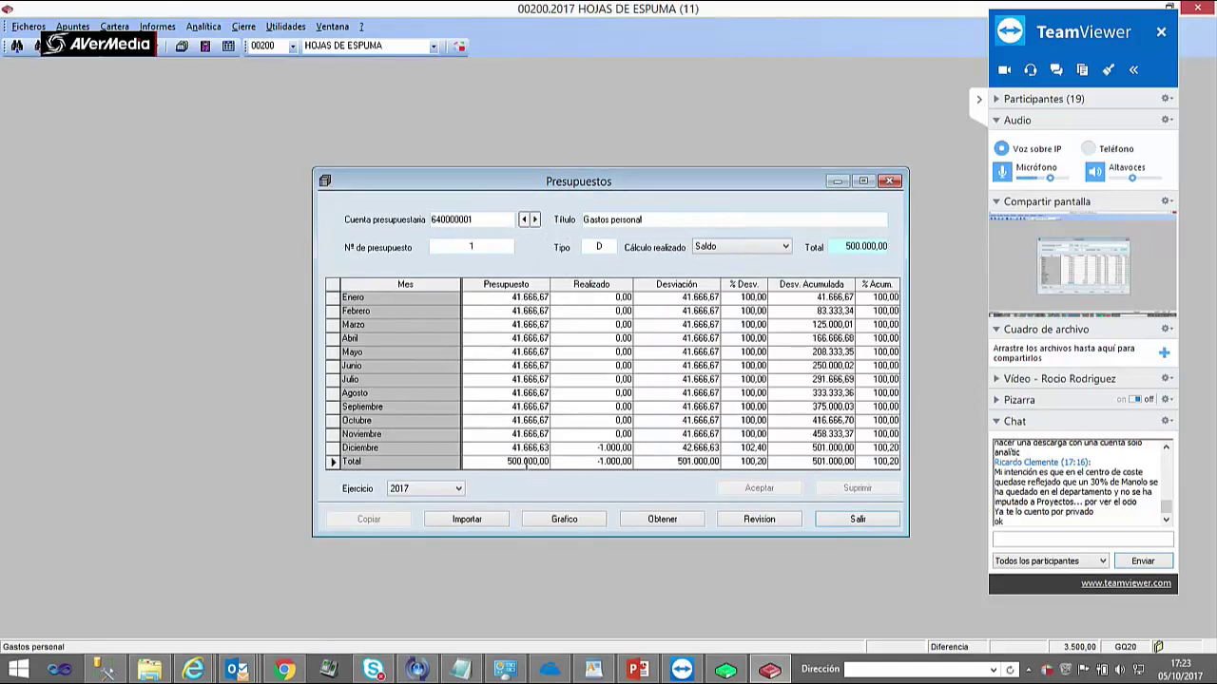
click(483, 249)
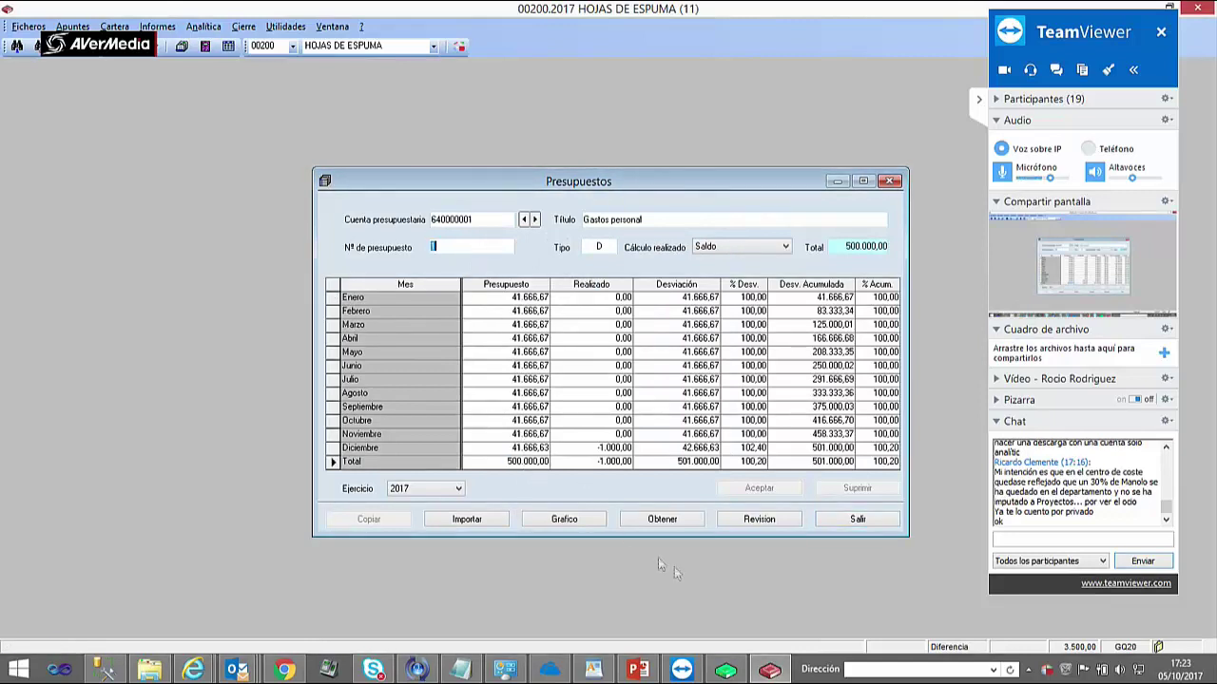
- Switch to Administrador (Contabilidad) and open Gestión de empresas
click(725, 671)
click(328, 67)
click(323, 77)
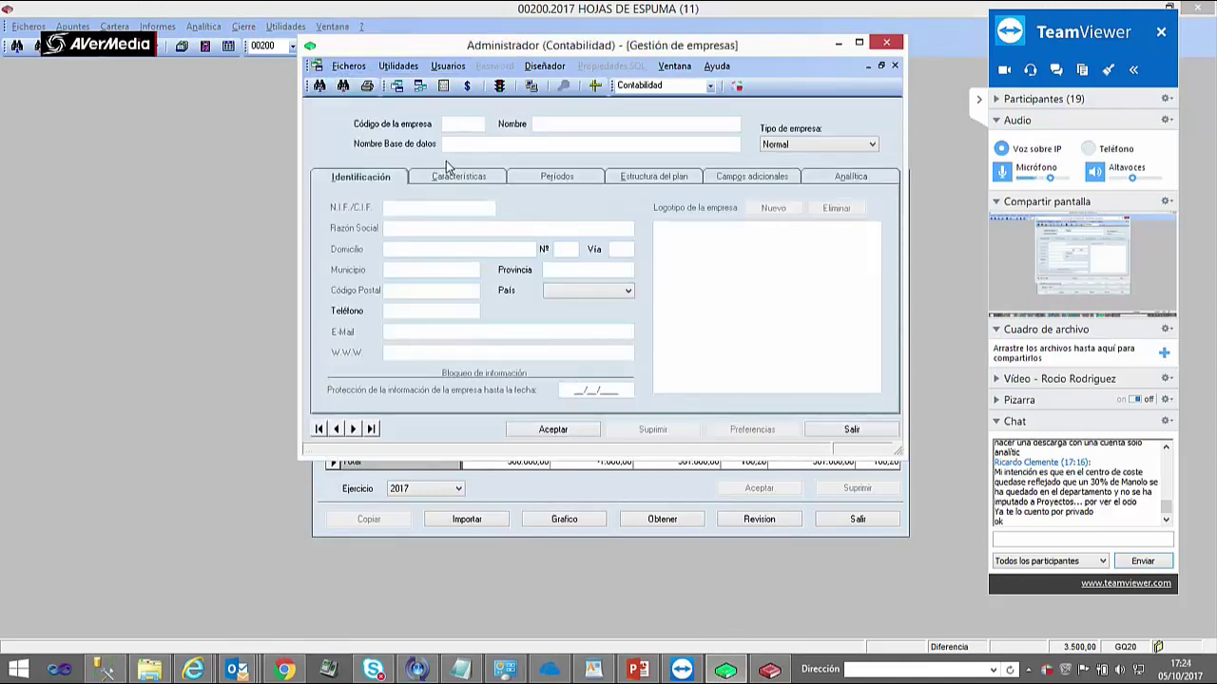
key(F4)
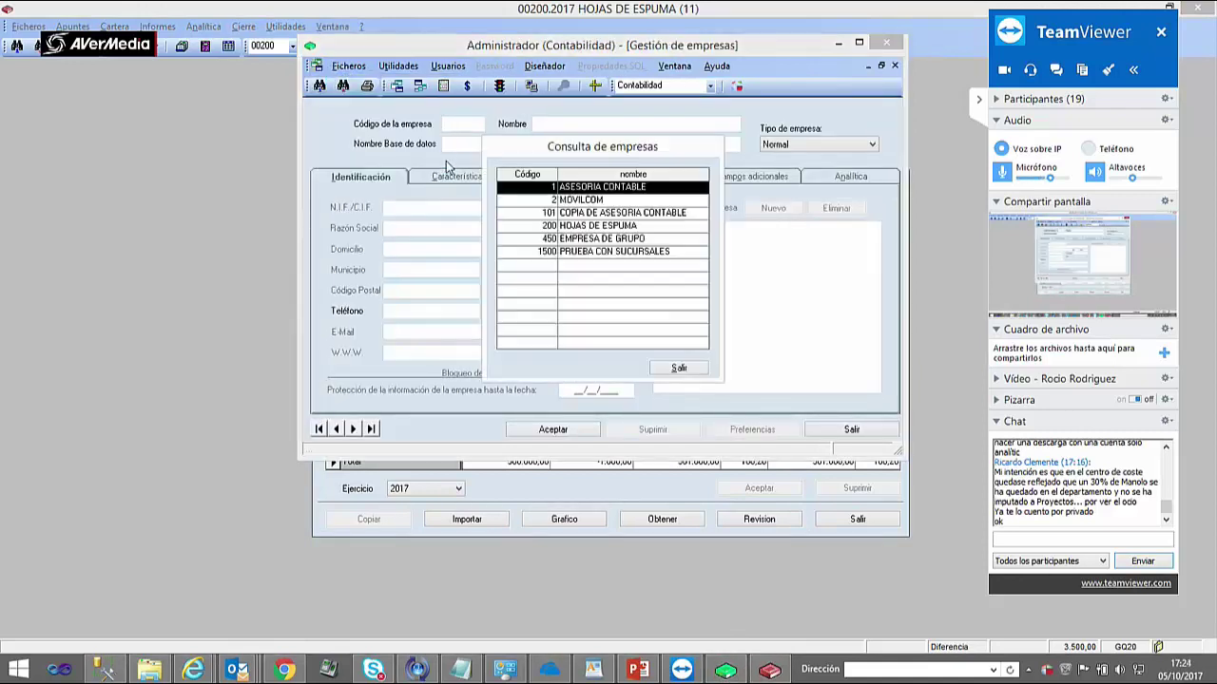
double_click(573, 187)
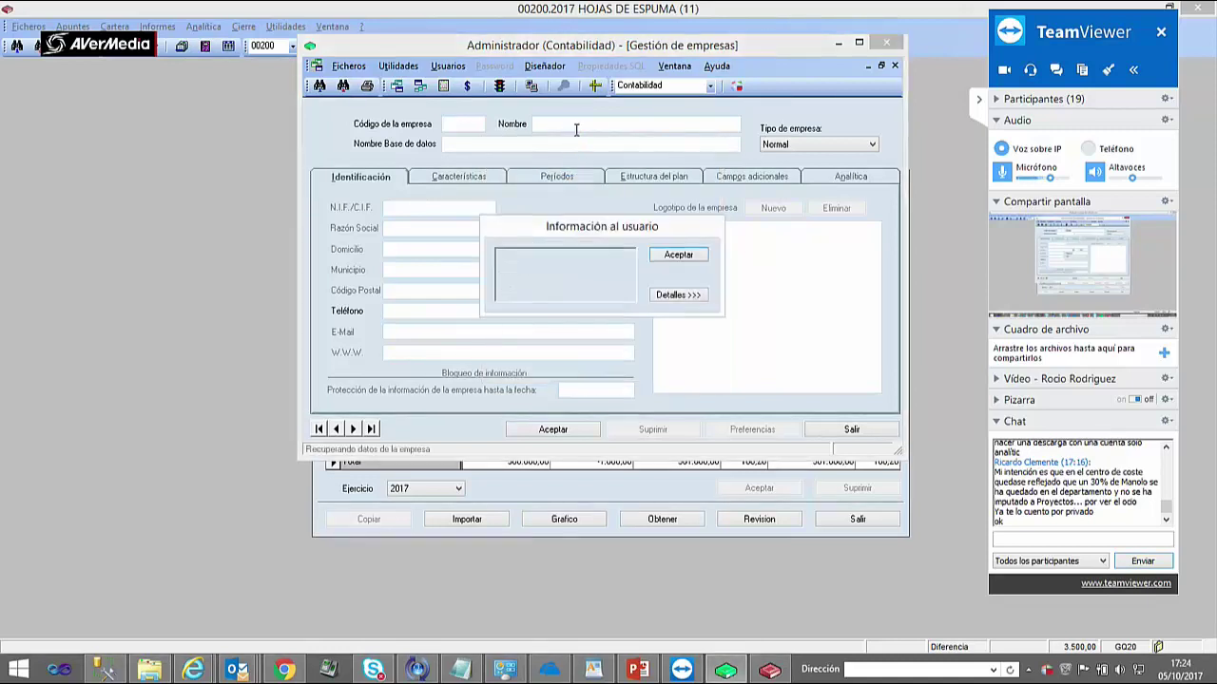
click(680, 255)
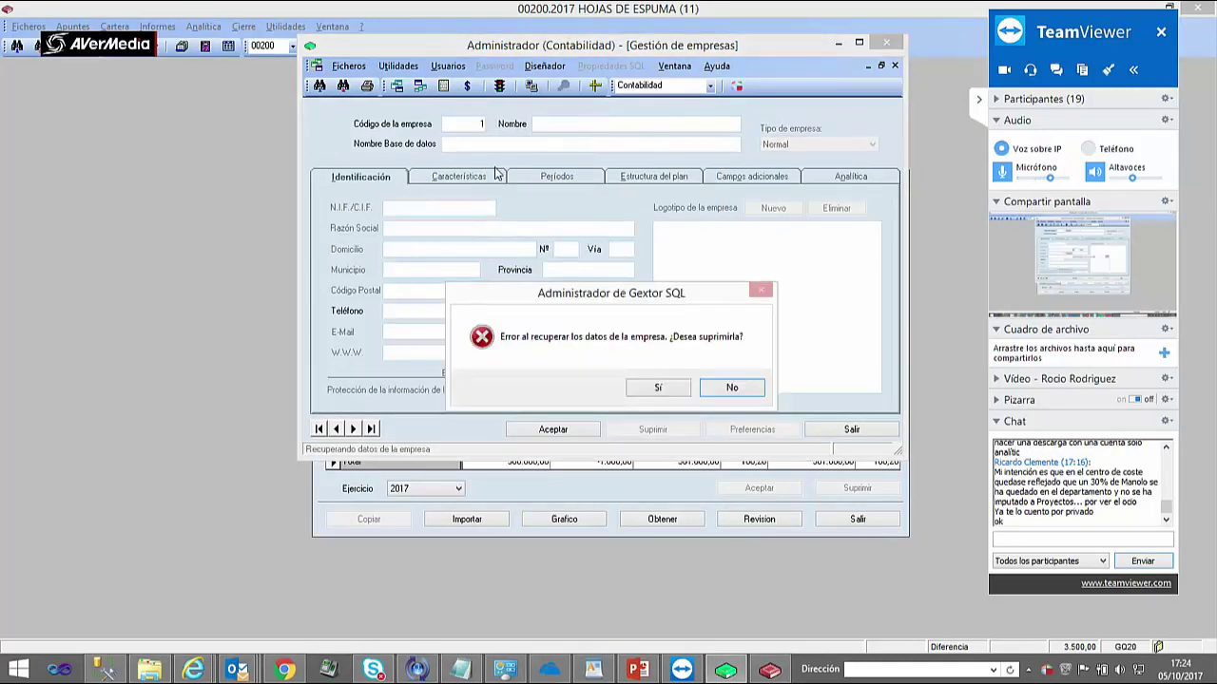
click(728, 390)
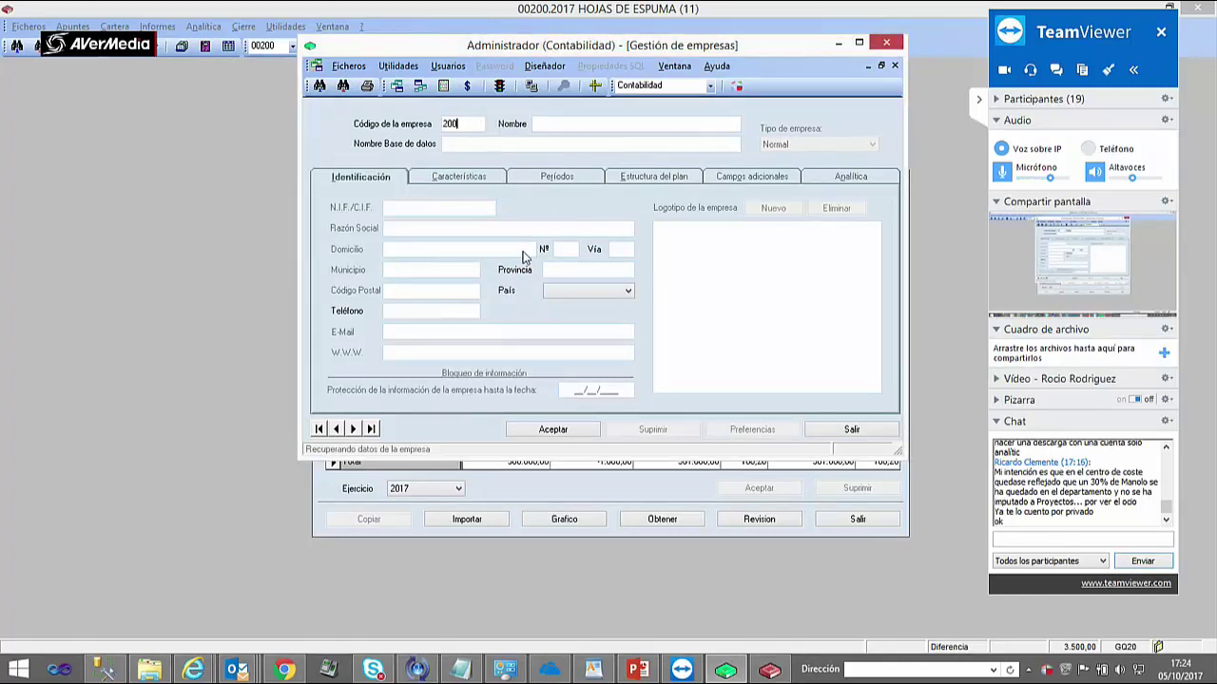
- Load company 200 HOJAS DE ESPUMA, open its preferences and review the Opciones de Analítica settings
key(alt)
key(alt)
key(Delete)
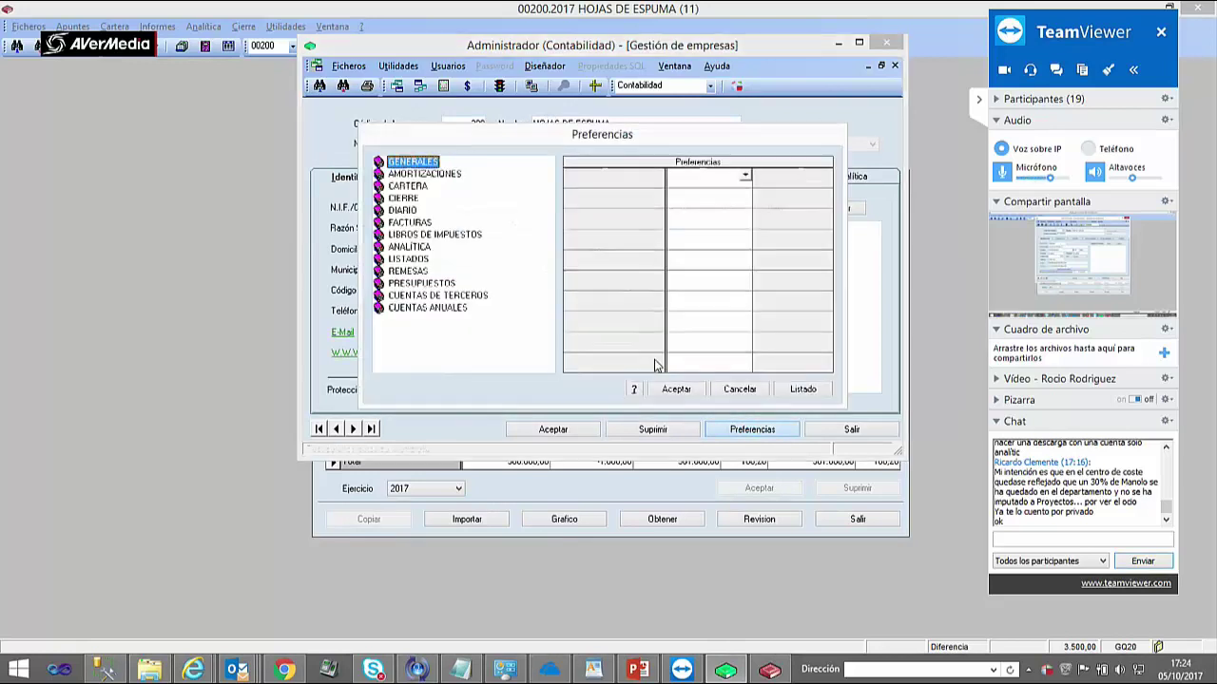
double_click(407, 249)
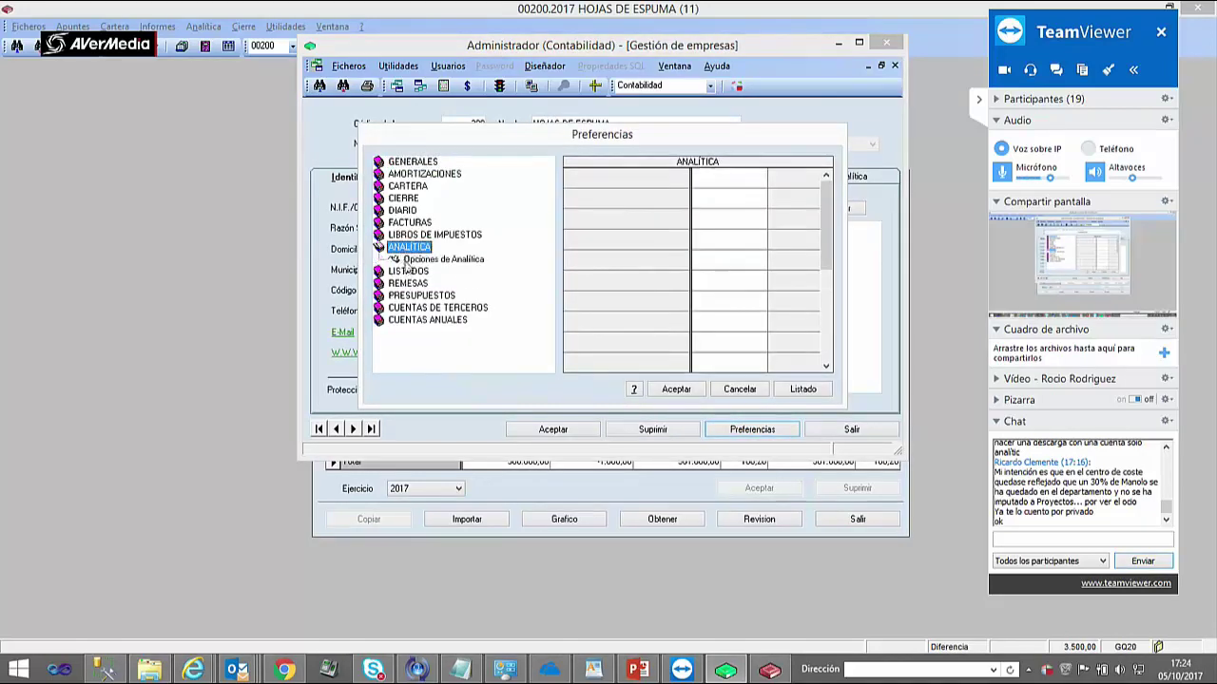
click(418, 259)
click(728, 216)
click(717, 238)
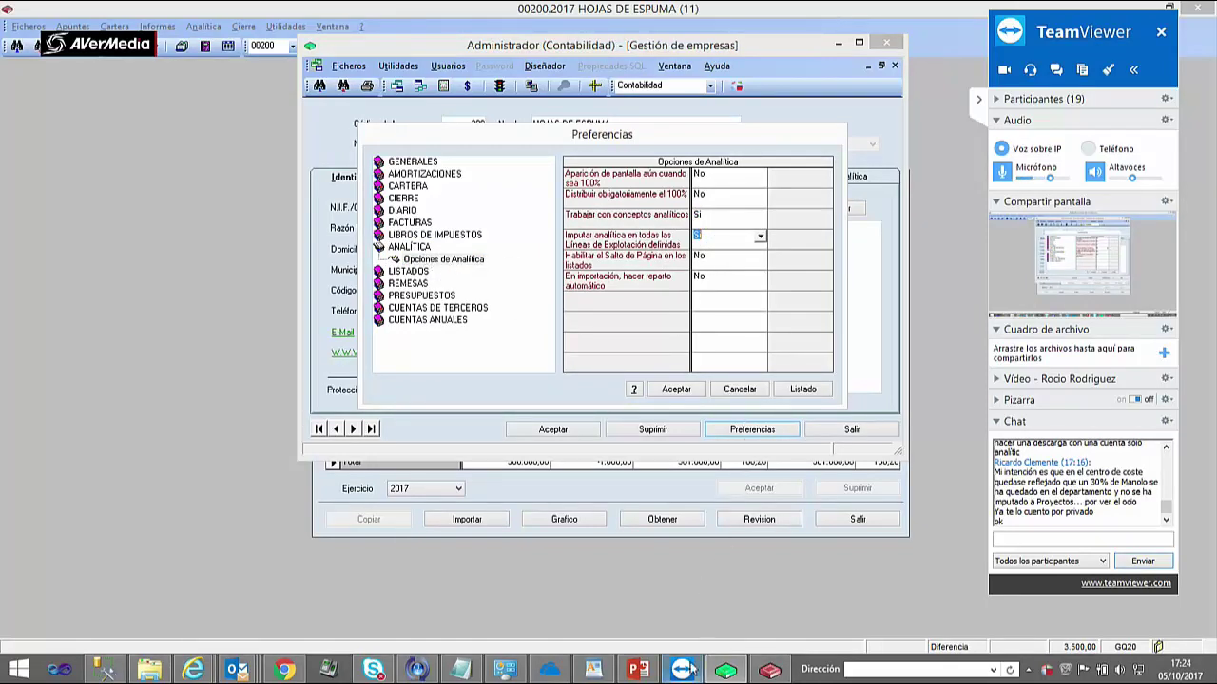
- Check the preferences path on the PowerPoint slide and return to Administrador to review the Analíticos preferences under PRESUPUESTOS
click(646, 671)
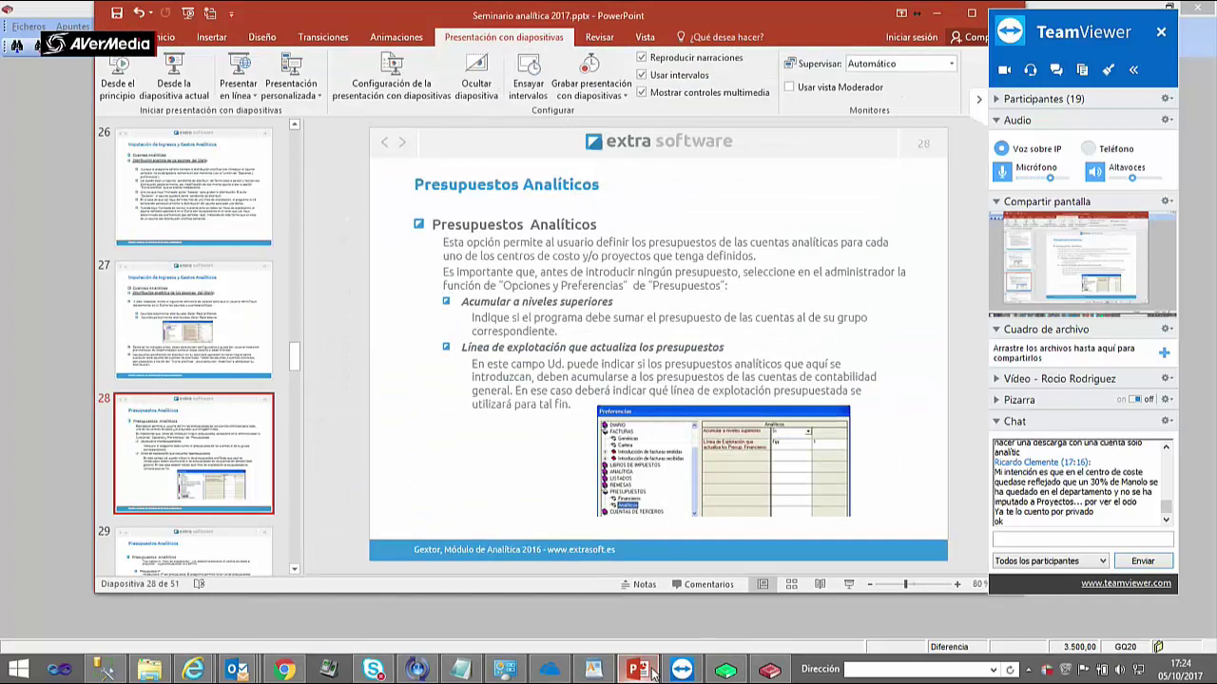
click(726, 671)
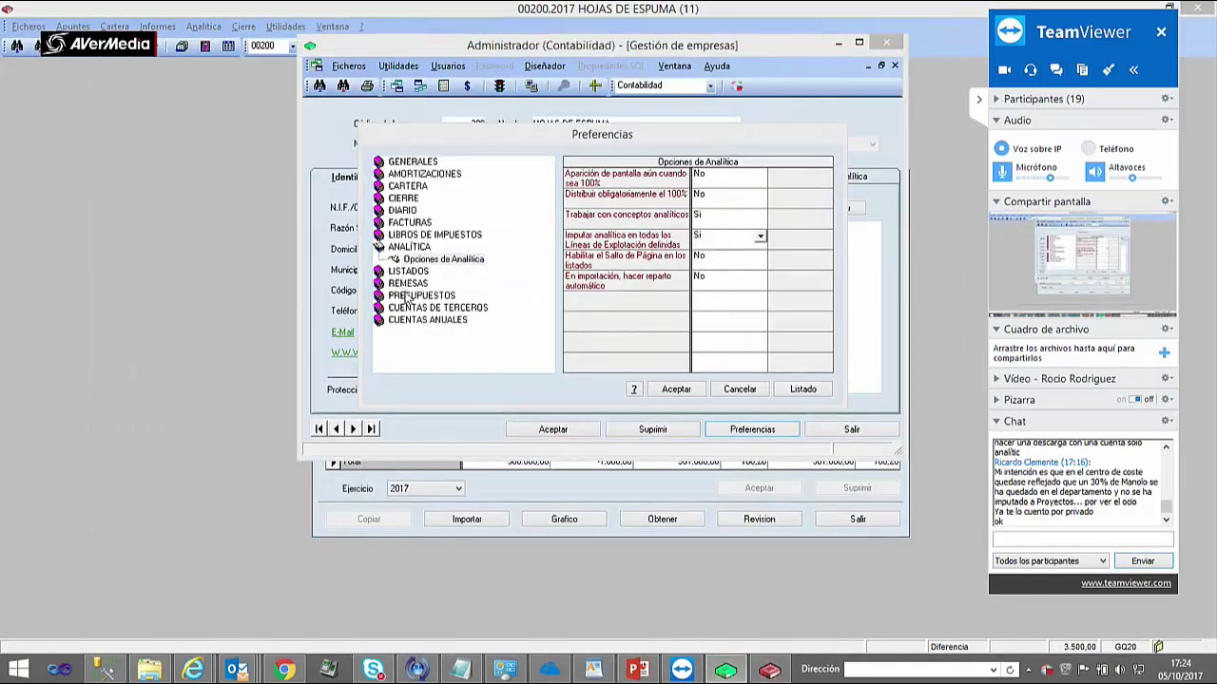
click(416, 297)
click(422, 320)
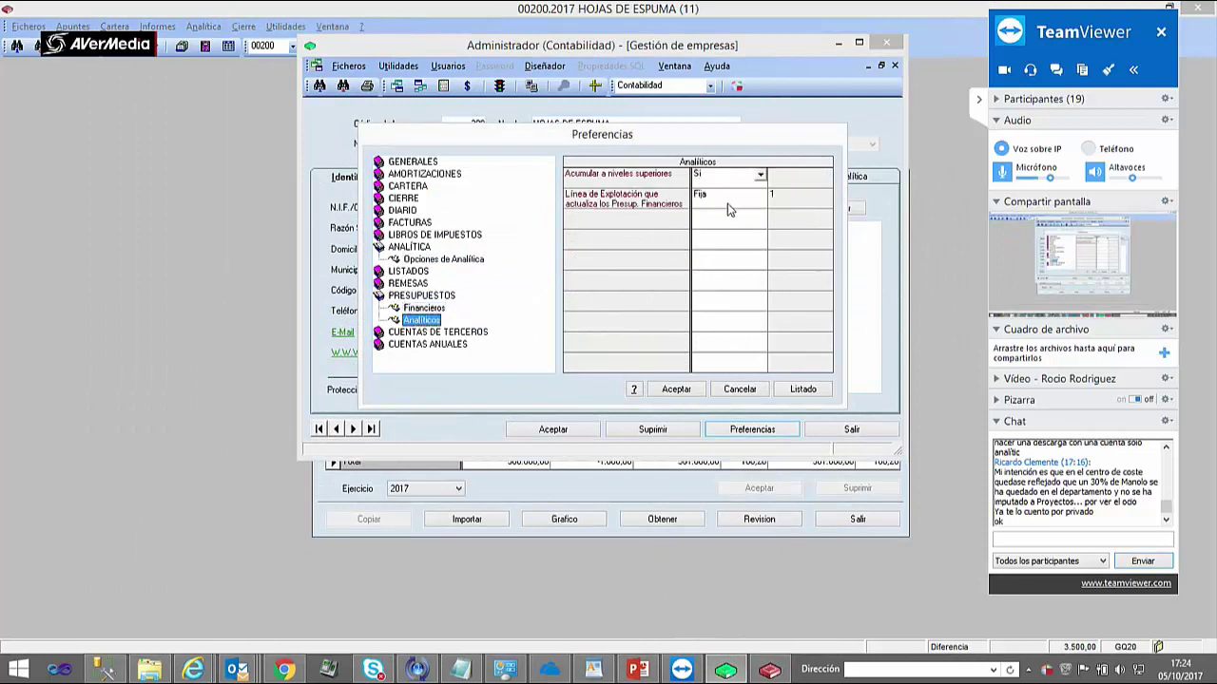
click(728, 202)
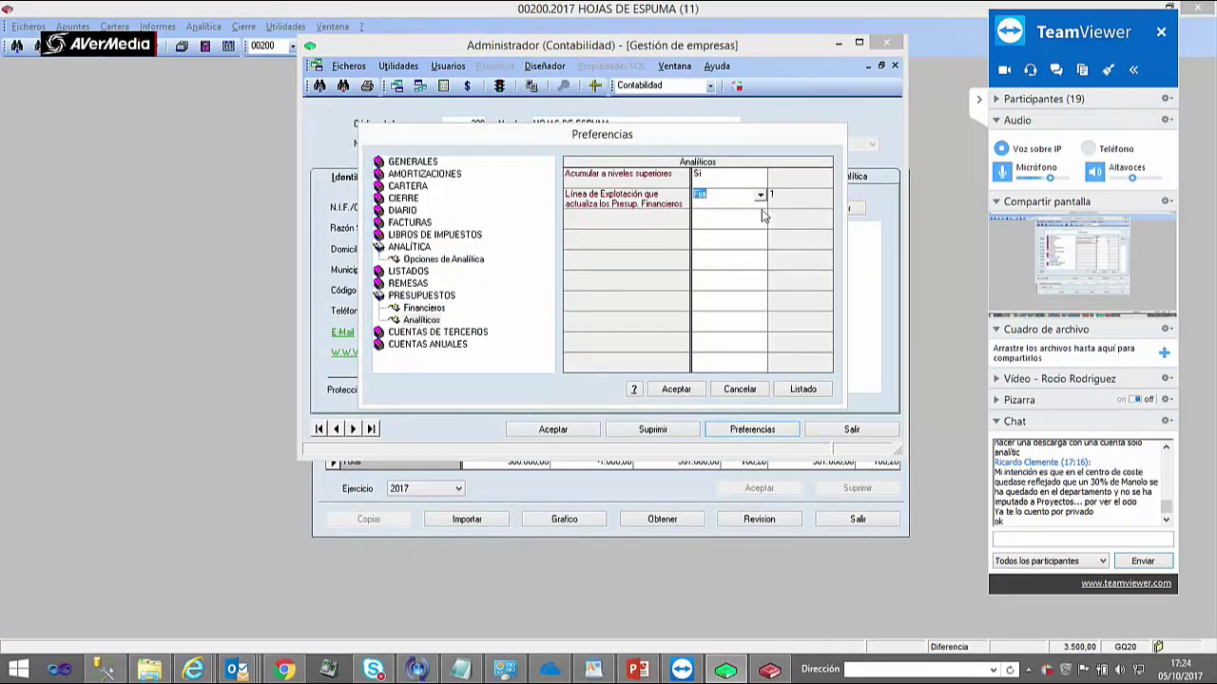
click(799, 200)
- Compare the account's general budget with the analytic budget preferences, and leave the preferences without saving
click(770, 671)
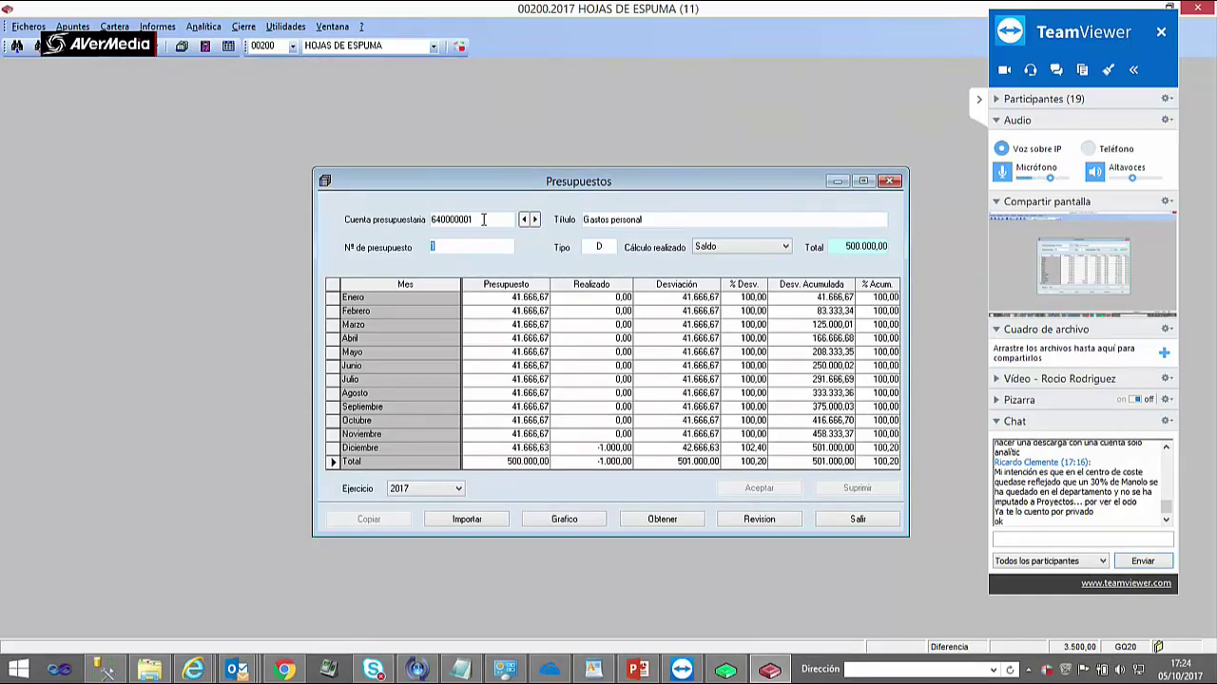
click(726, 671)
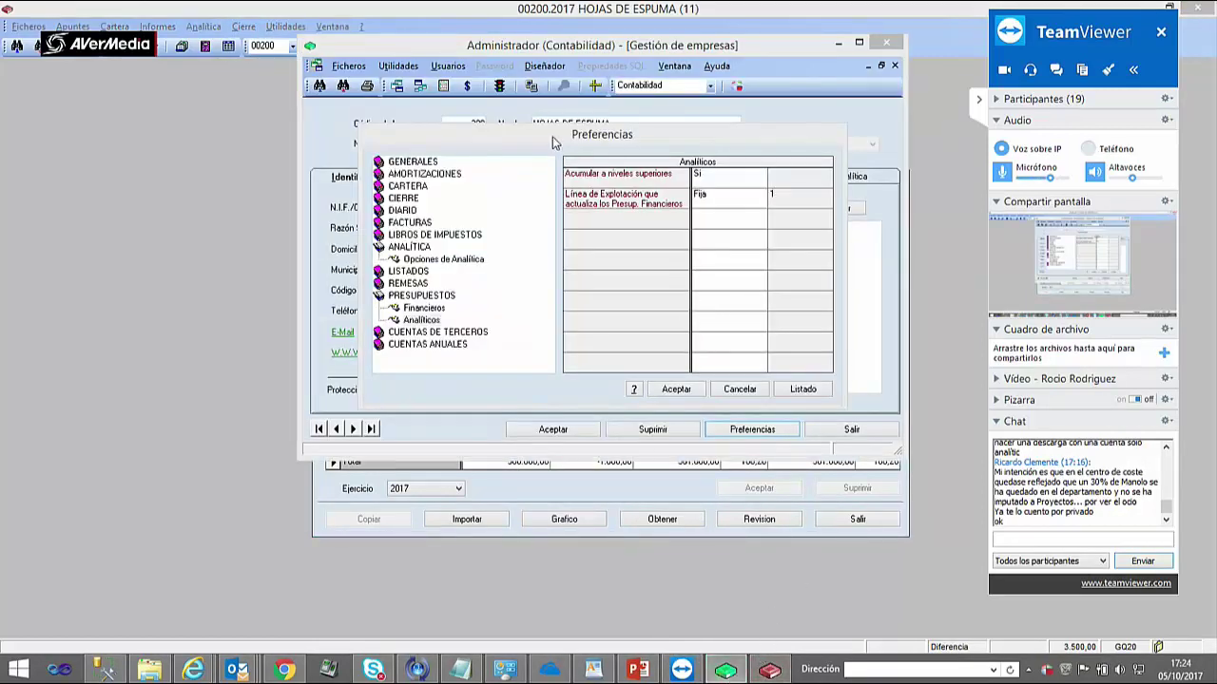
click(738, 189)
click(736, 183)
click(726, 197)
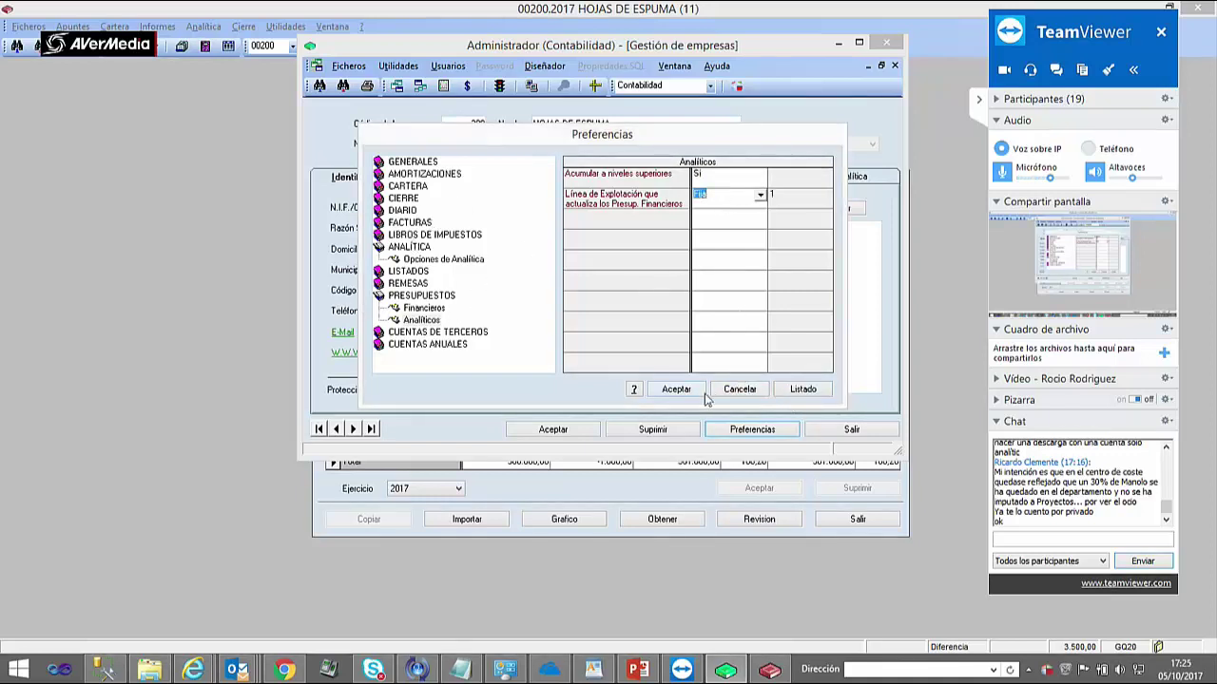
click(729, 391)
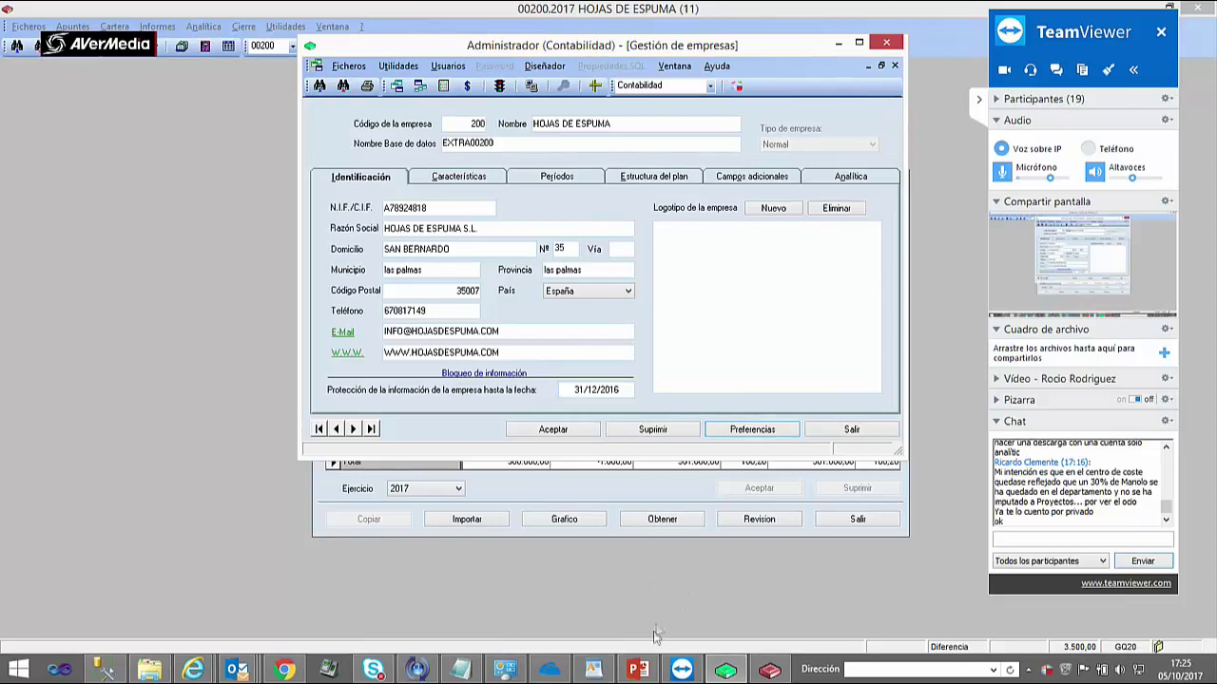
- Switch to the PowerPoint presentation, present the Presupuestos Analíticos slides from slide 29 to slide 34, and end the slide show
click(637, 669)
click(223, 539)
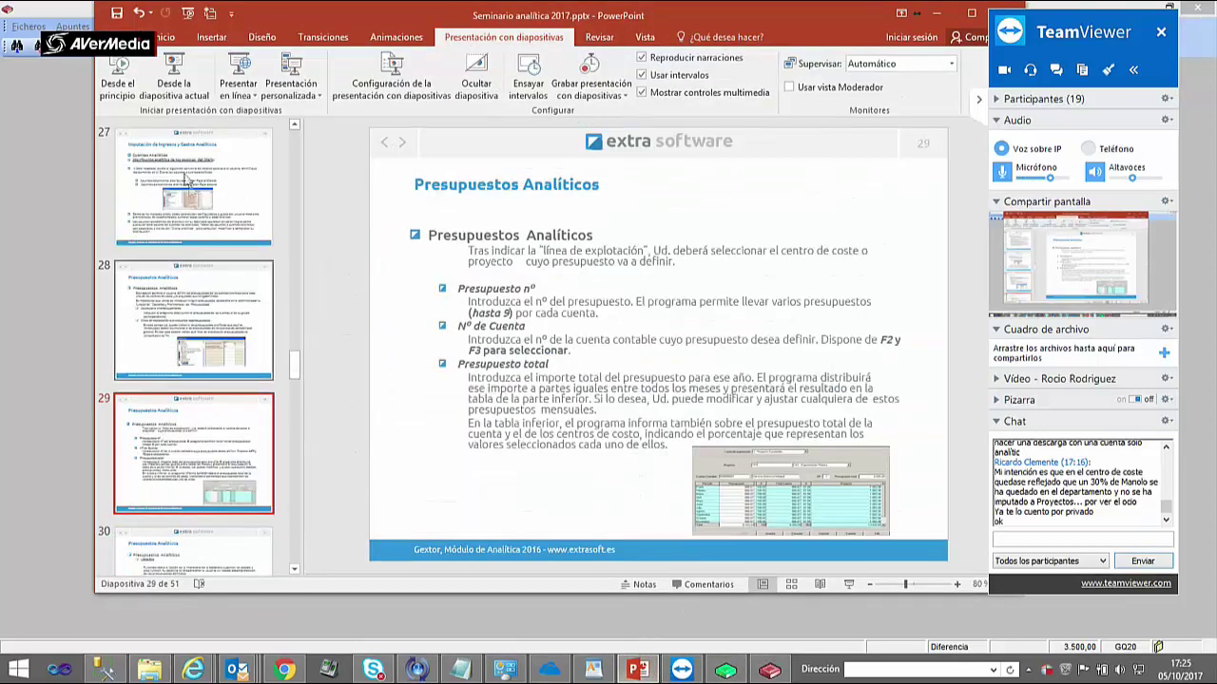
click(168, 82)
click(561, 297)
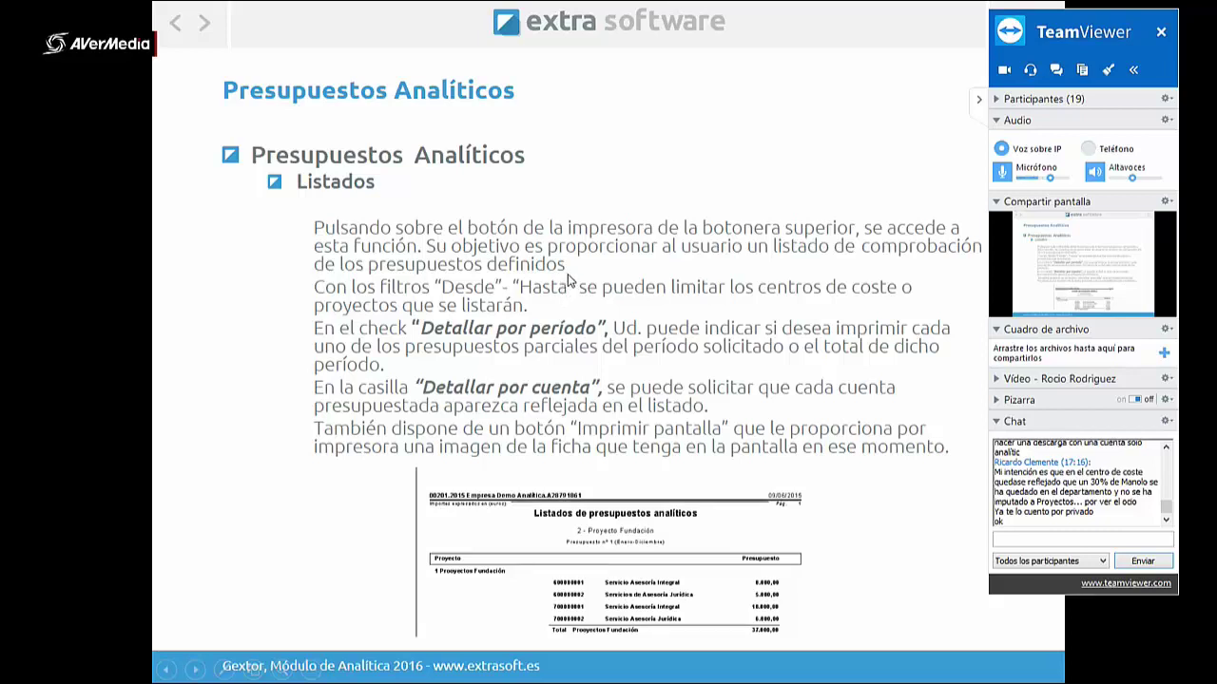
click(568, 276)
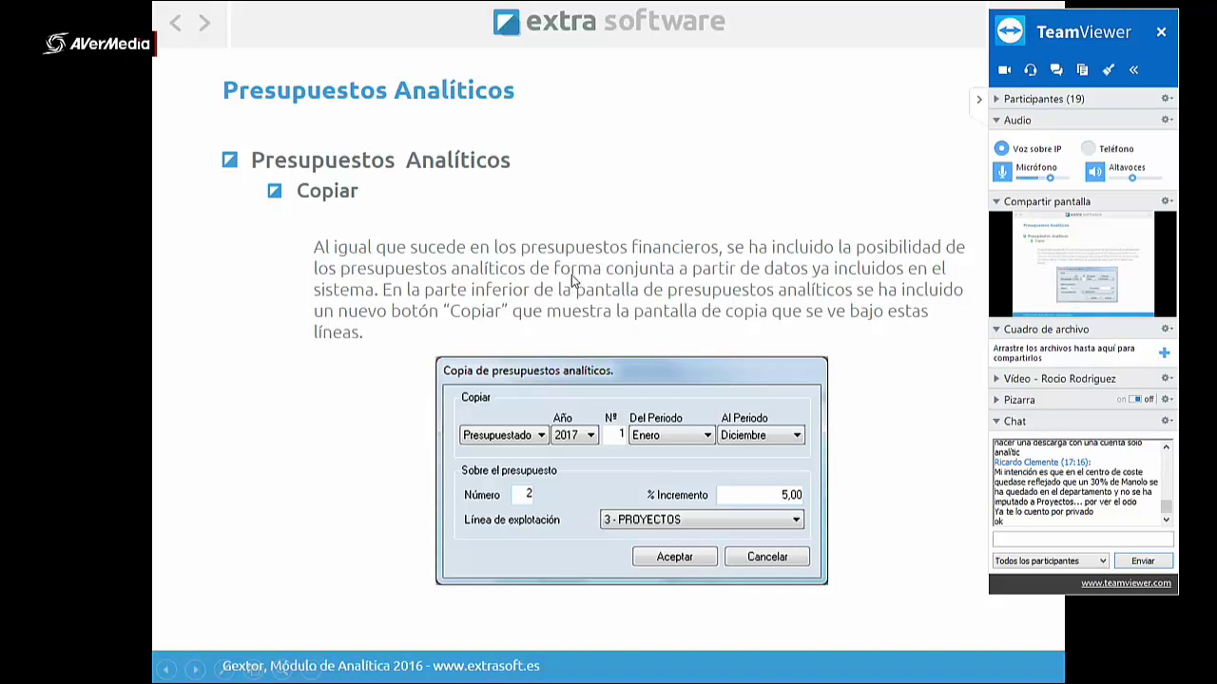
click(573, 281)
click(573, 280)
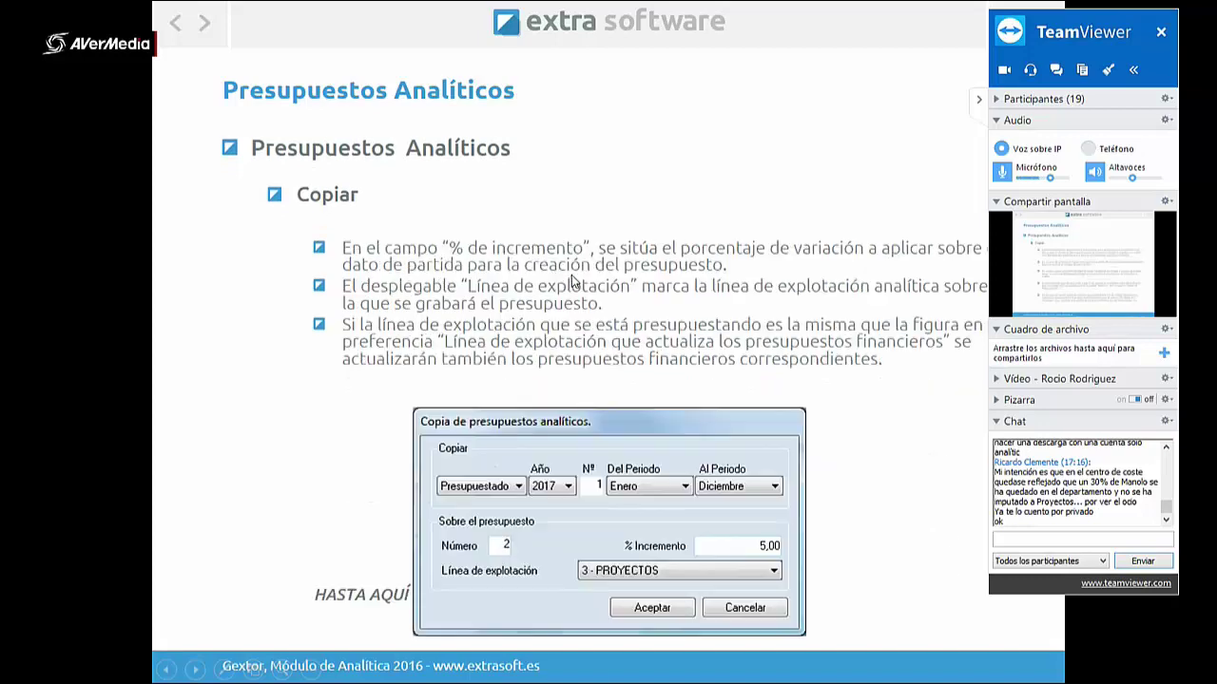
click(573, 281)
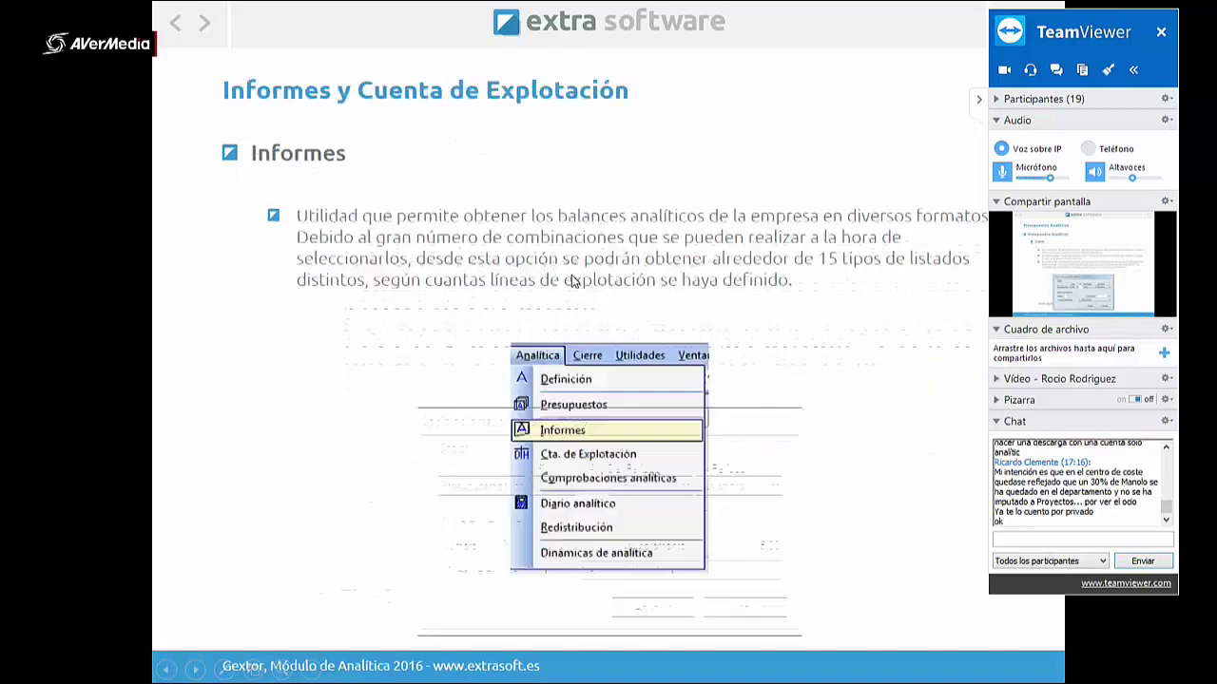
key(Escape)
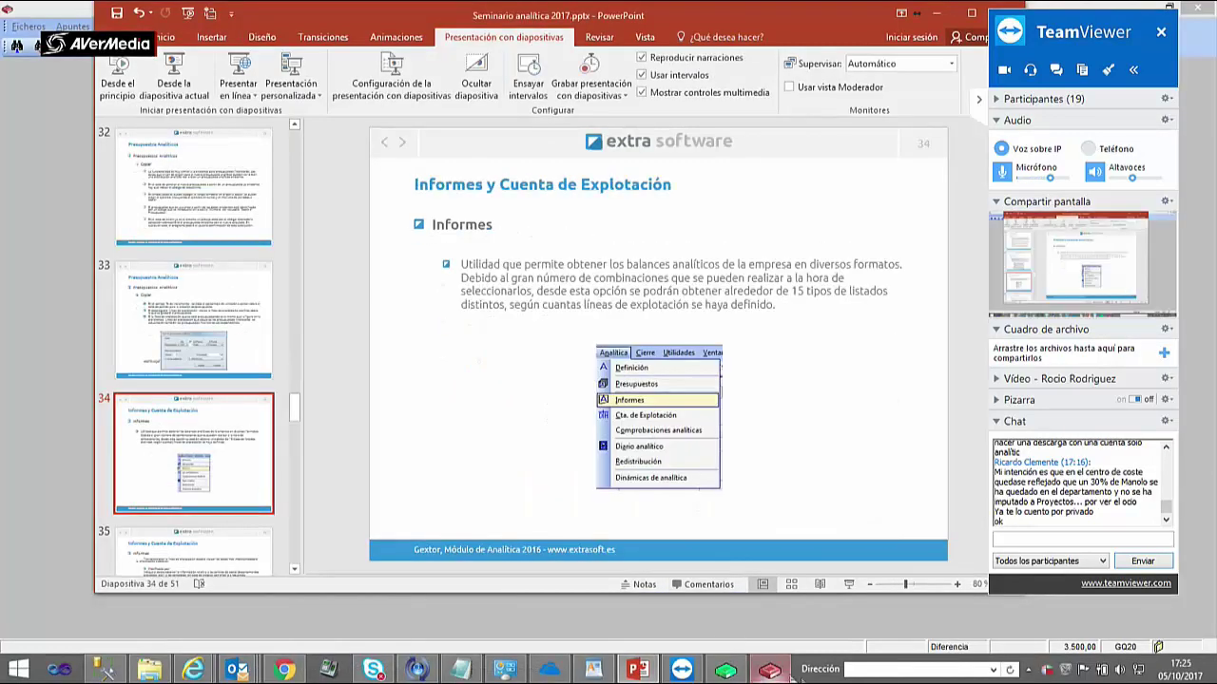
- Switch back to the accounting program and open the analytic budgets window
click(770, 669)
click(243, 25)
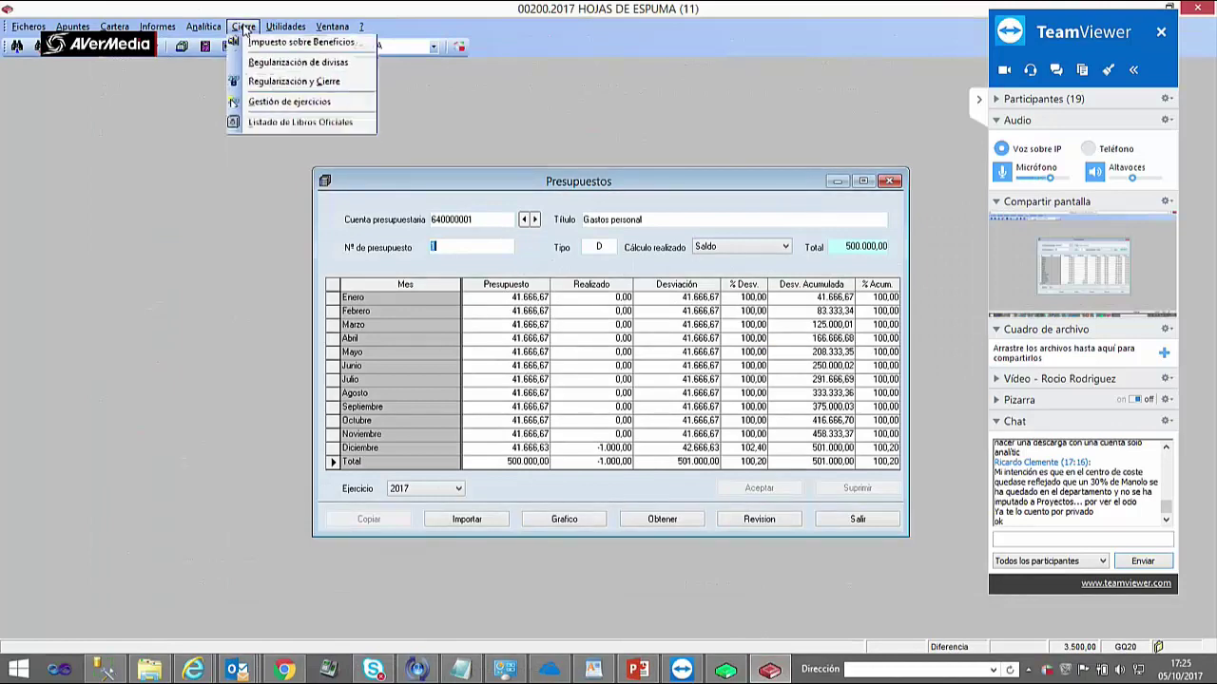
mouse_move(204, 25)
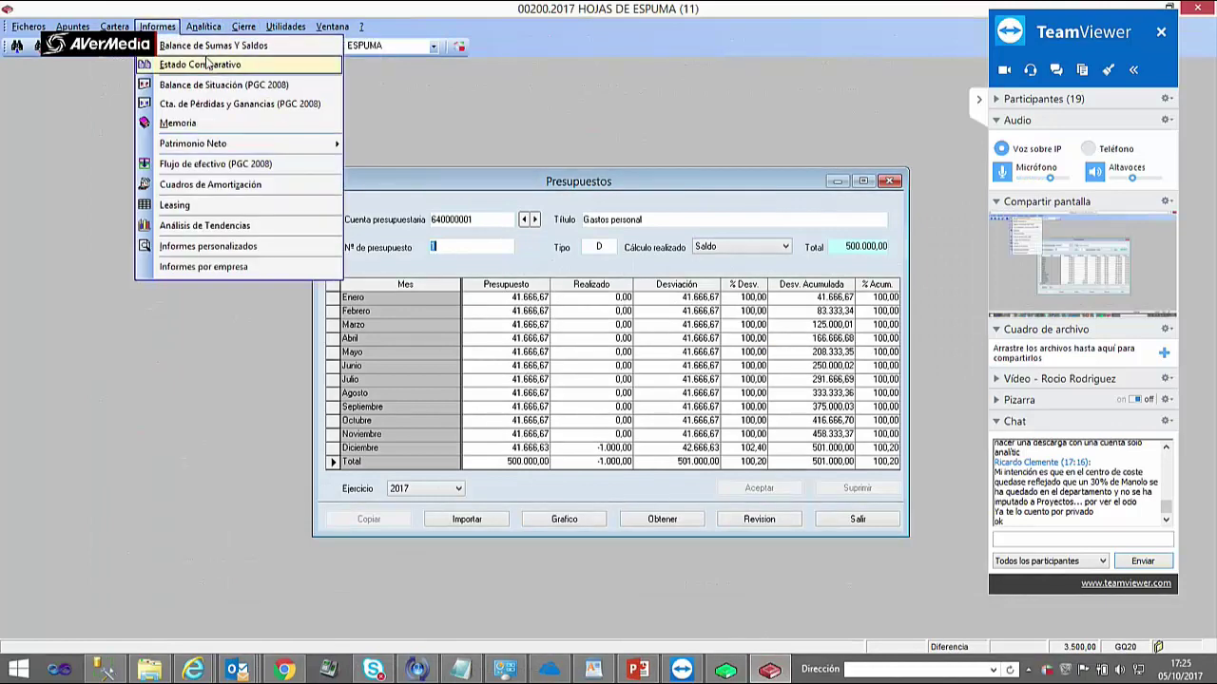
click(231, 72)
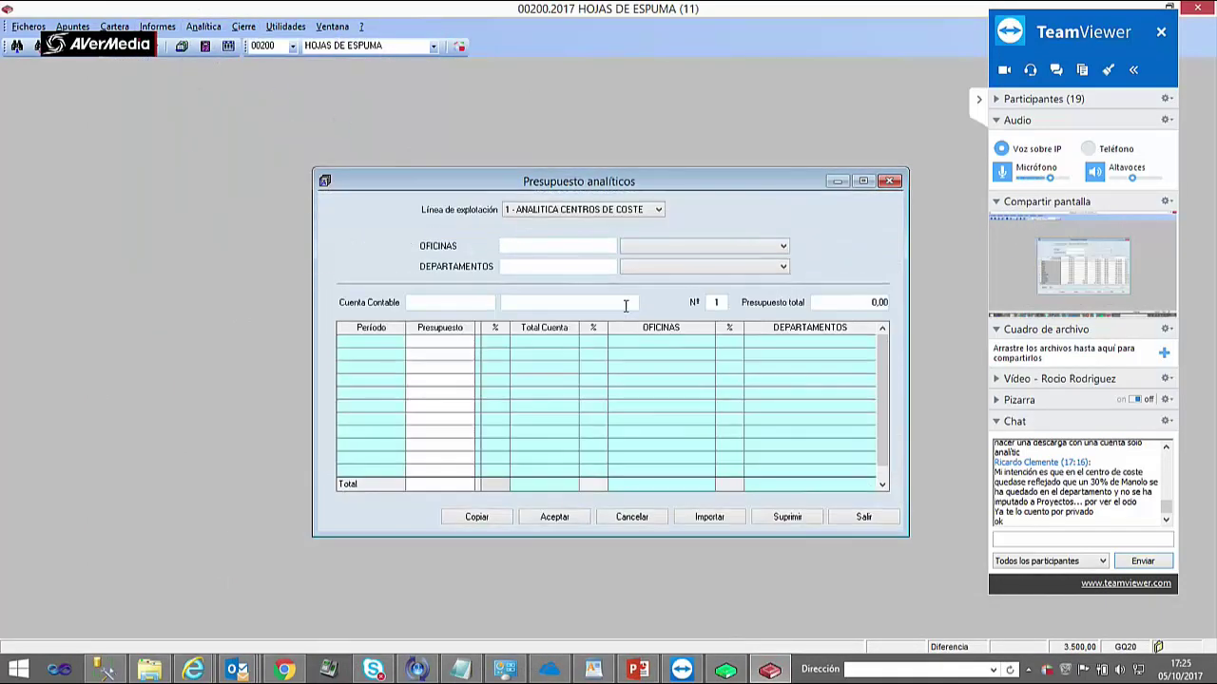
- Generate a preview of the analytic budgets listing for the cost centre line, from office 001 Madrid to office 002
key(ctrl+p)
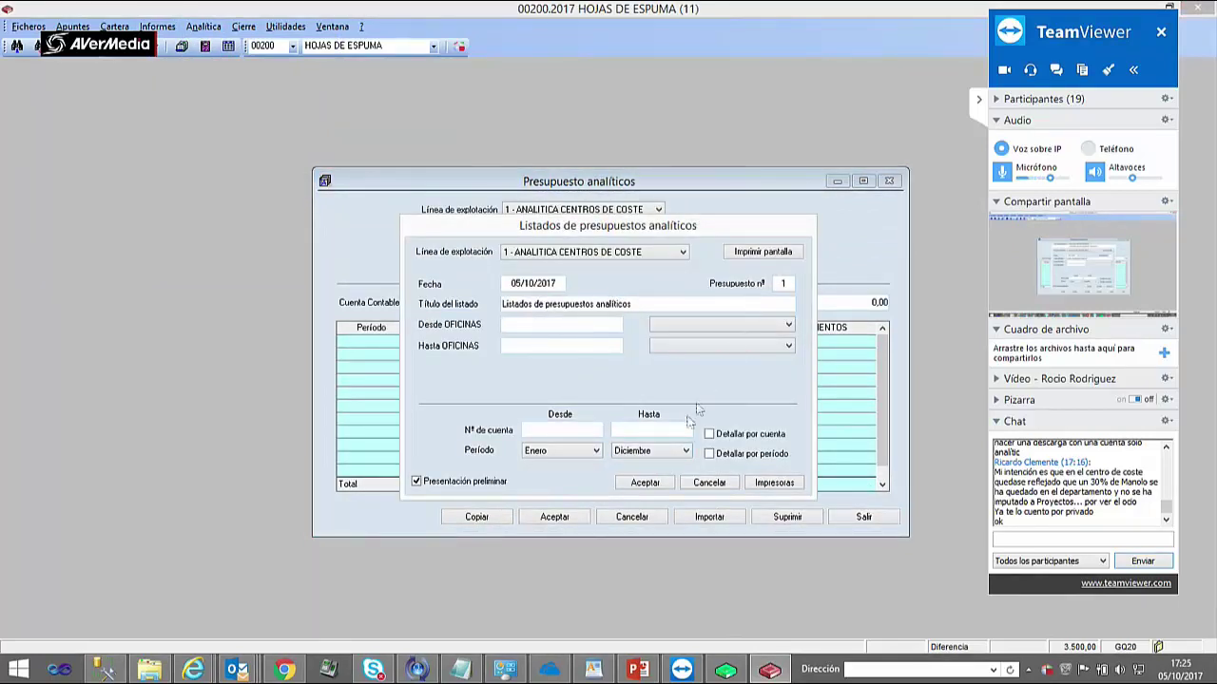
key(F3)
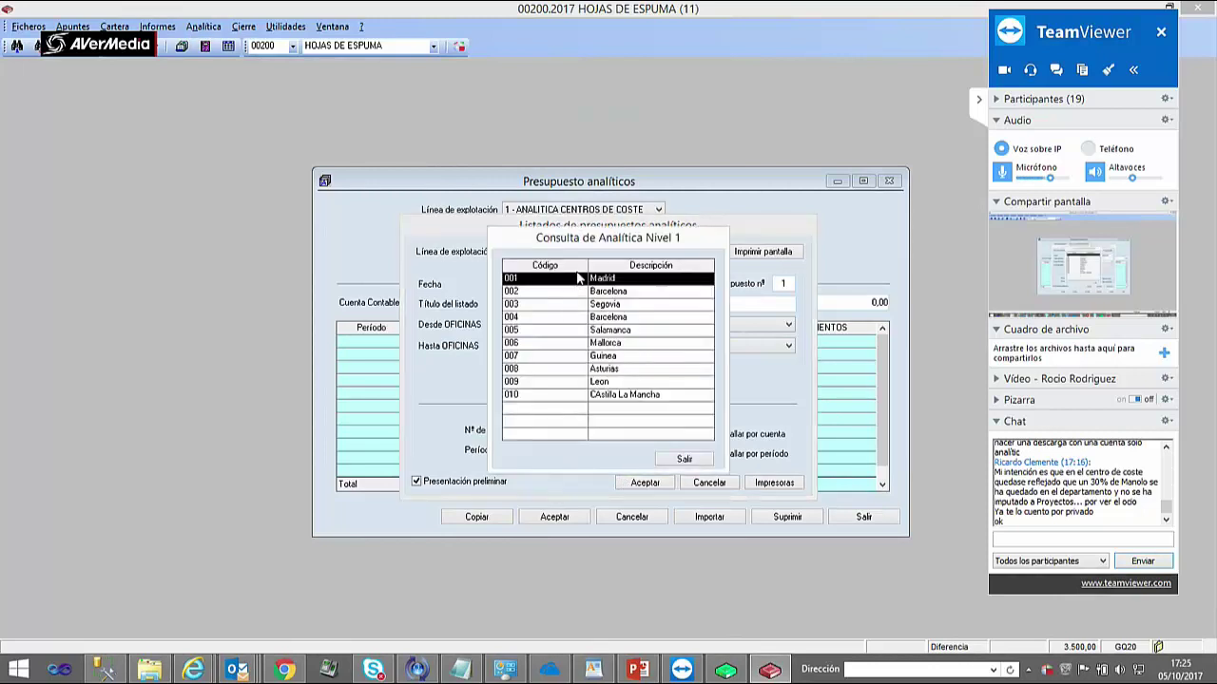
double_click(577, 279)
text(002)
click(644, 484)
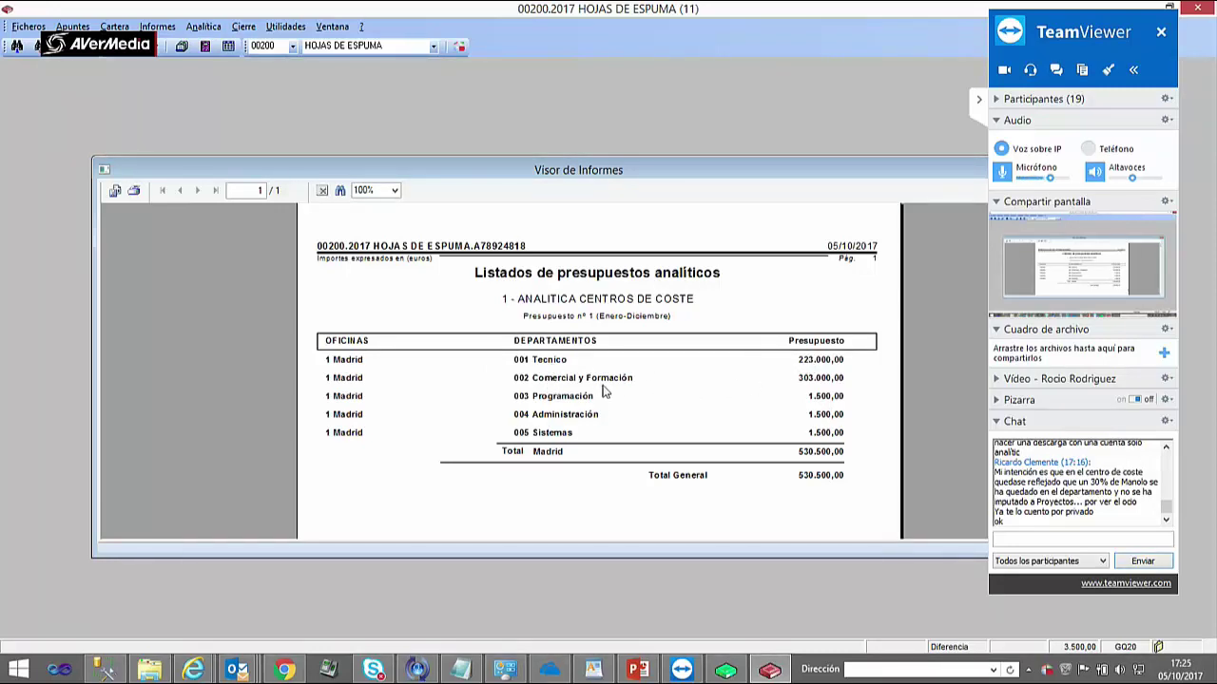
- Reposition the preview of the analytic budgets listing and close it
drag(627, 173, 430, 163)
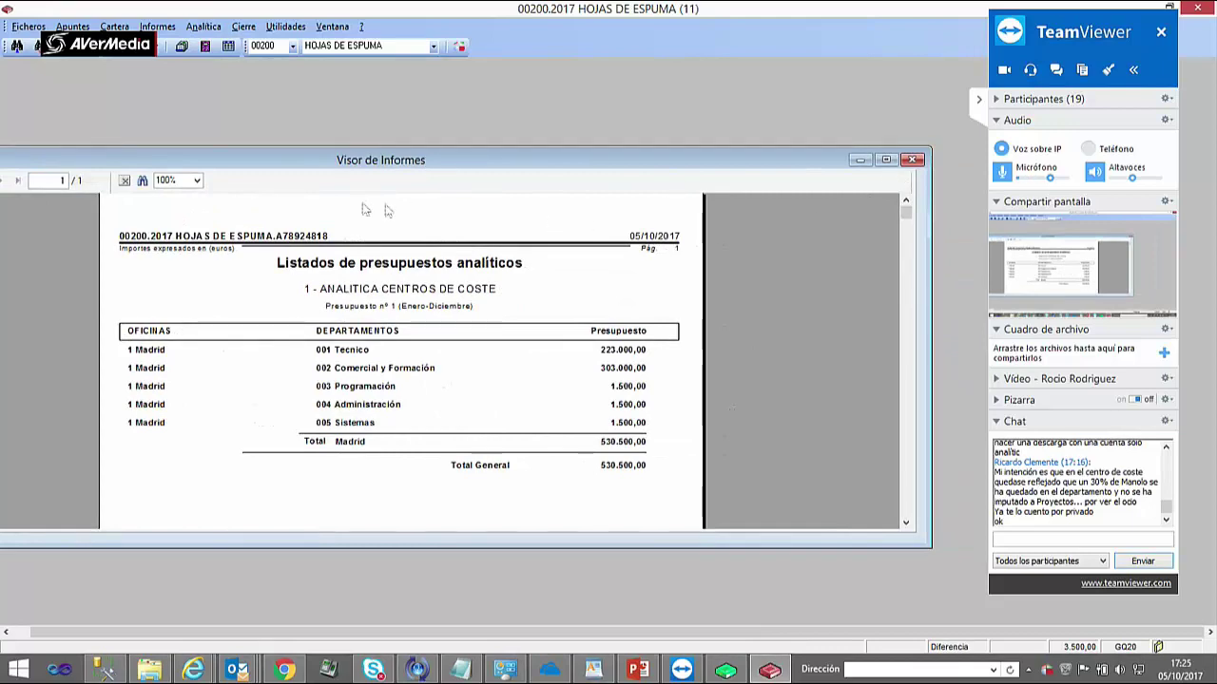
drag(331, 150, 416, 193)
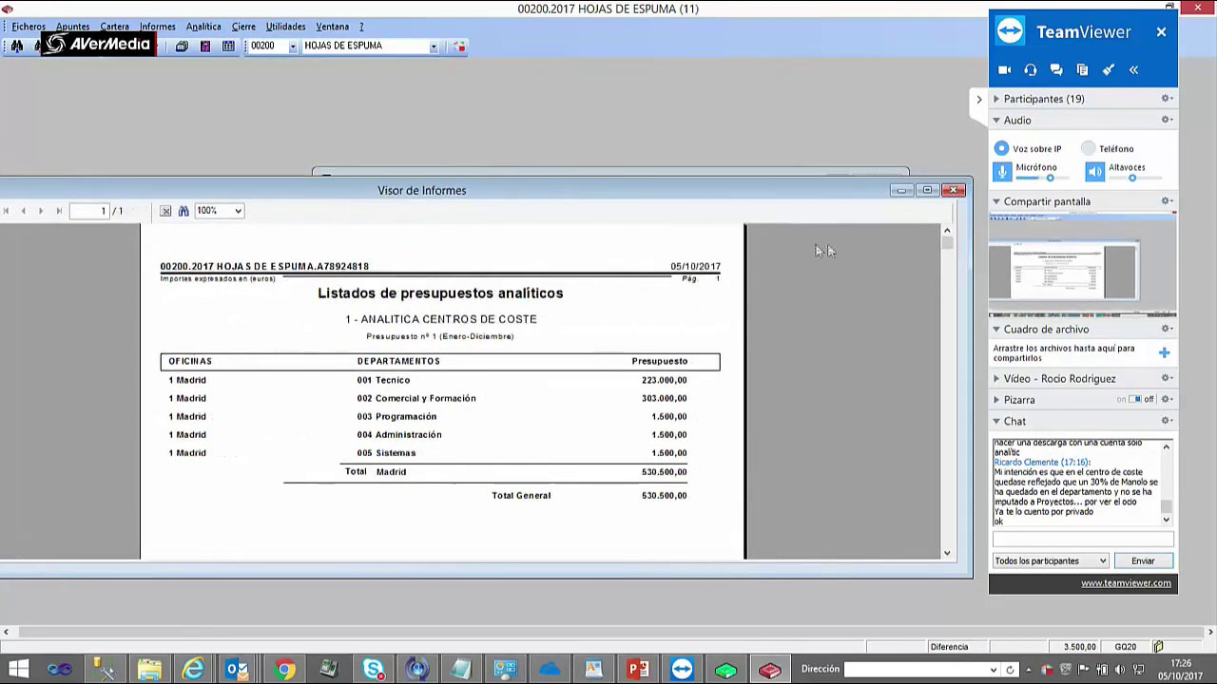
click(941, 190)
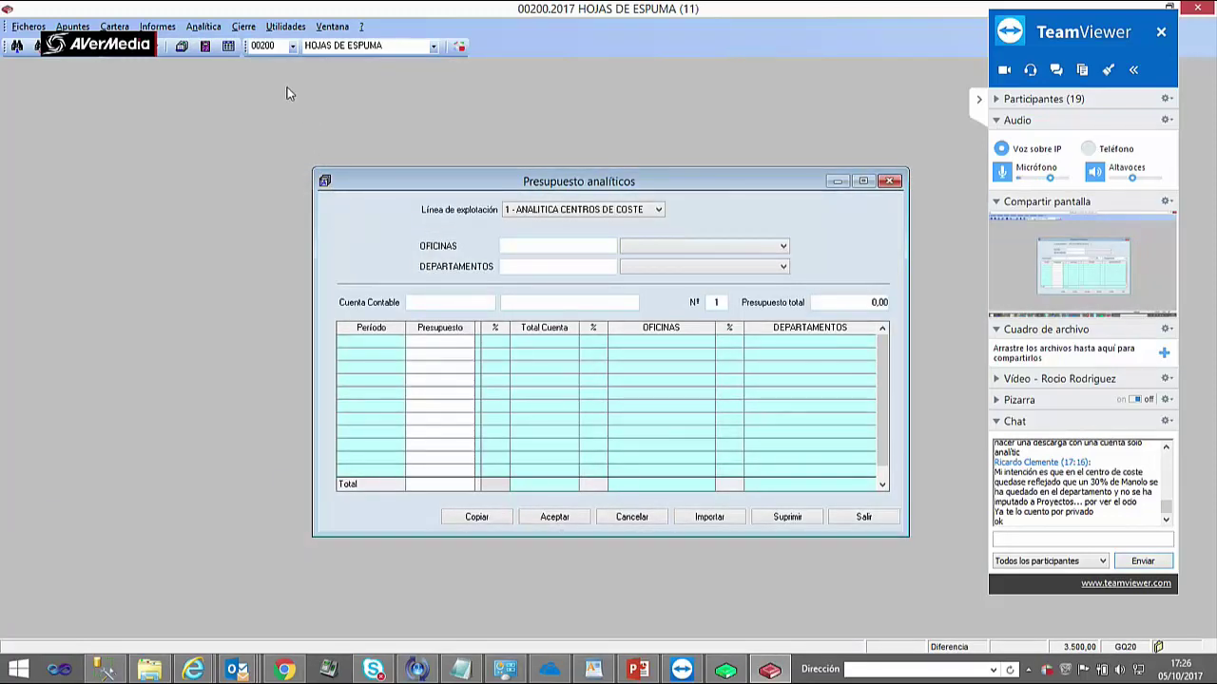
click(514, 246)
click(476, 517)
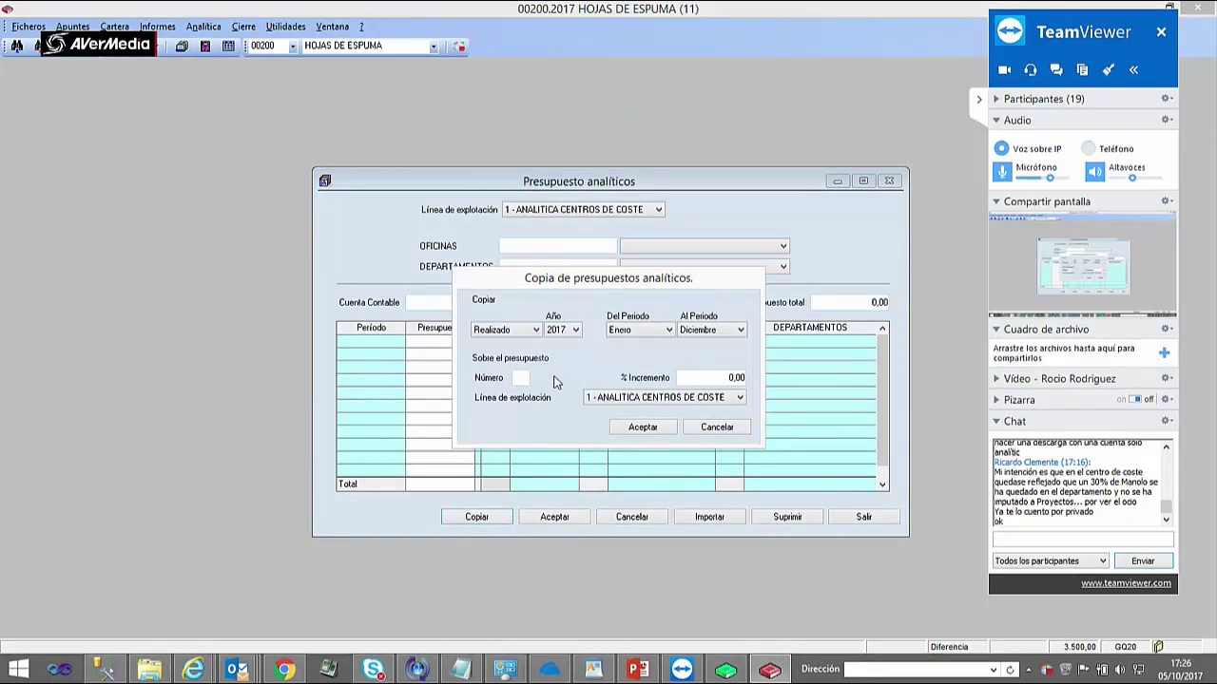
click(738, 433)
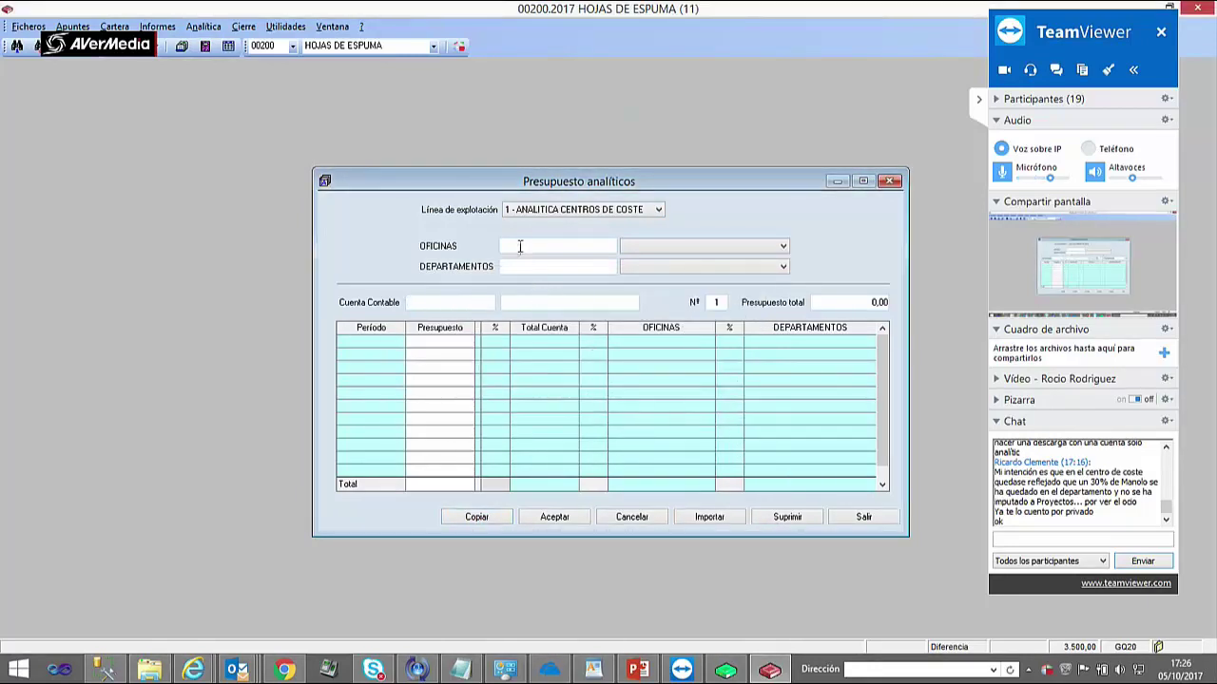
- Copy the budgeted 2017 amounts for Enero to Diciembre to budget number 5 of the cost centre line, applying a percentage increase
click(479, 516)
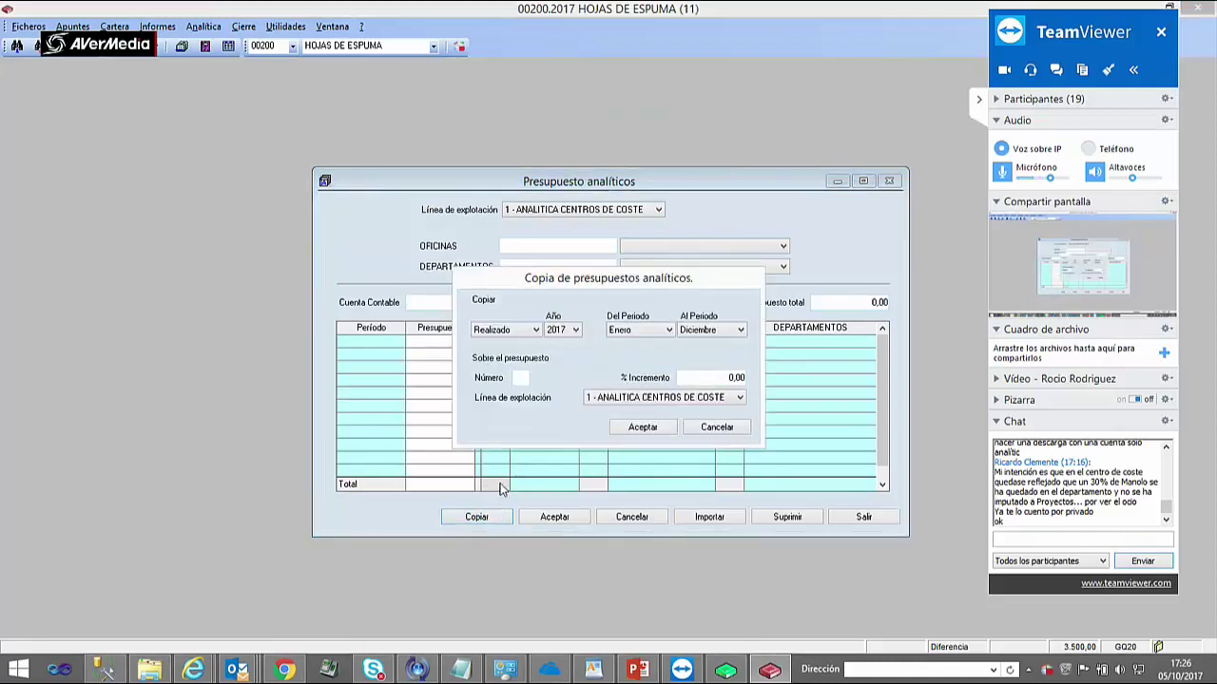
click(523, 330)
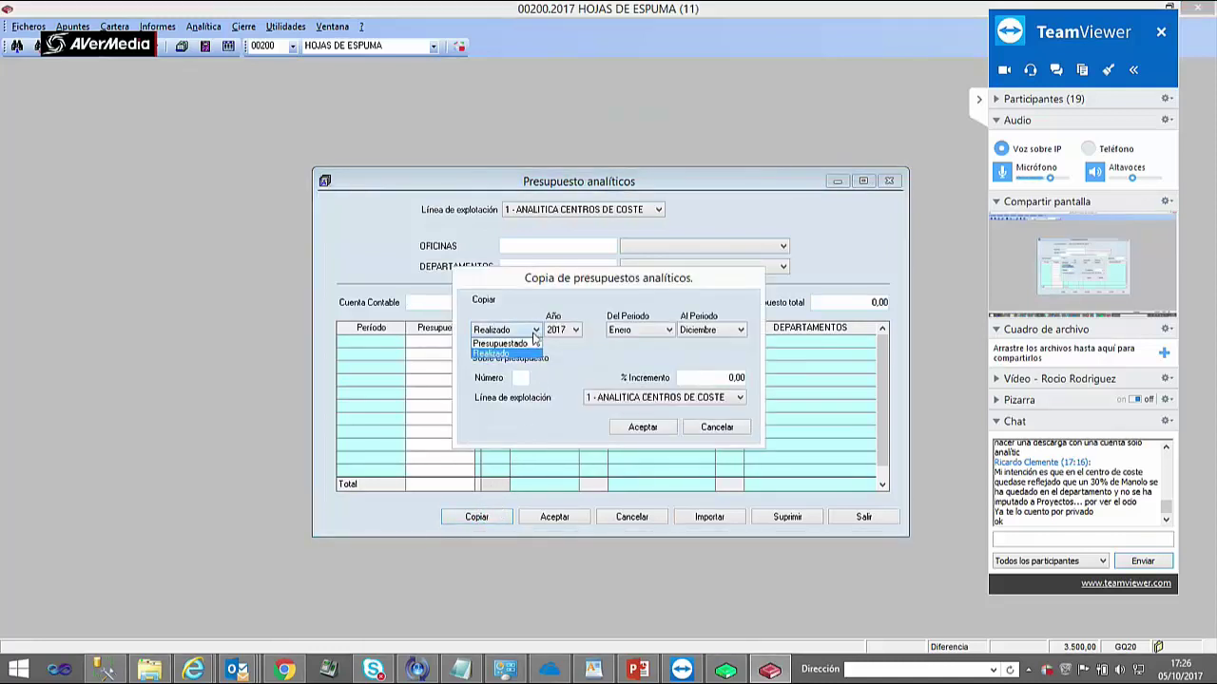
click(522, 345)
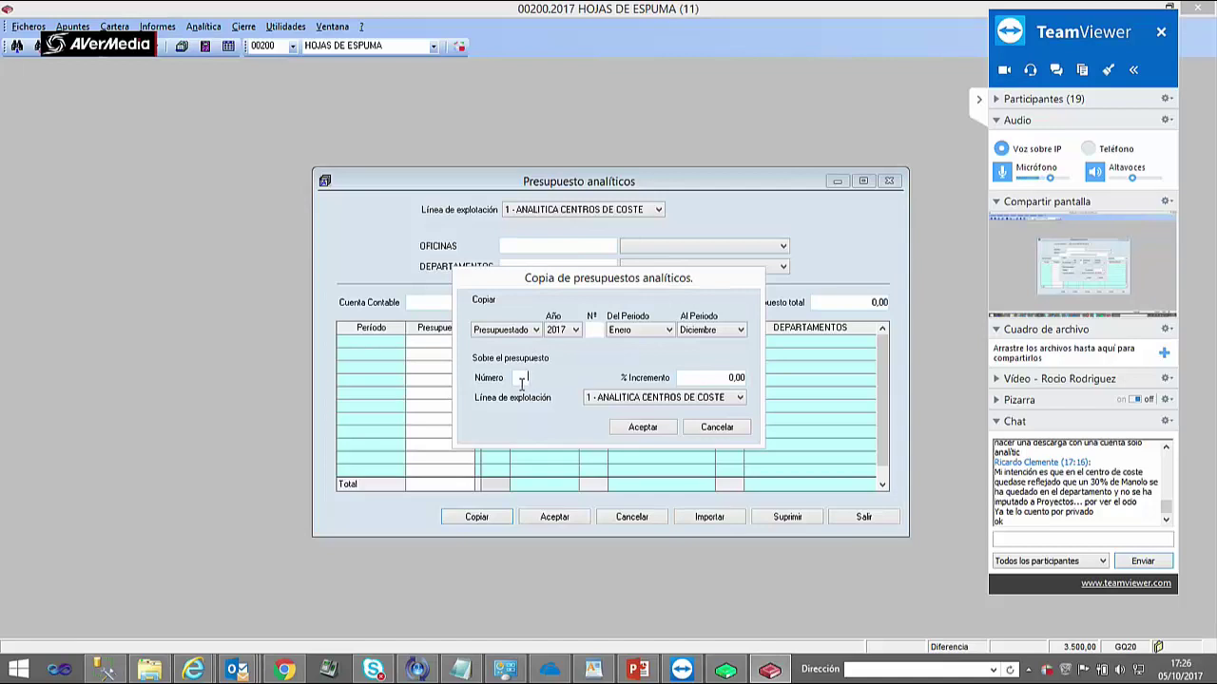
click(514, 379)
text(5)
key(Tab)
click(642, 427)
click(643, 387)
click(652, 430)
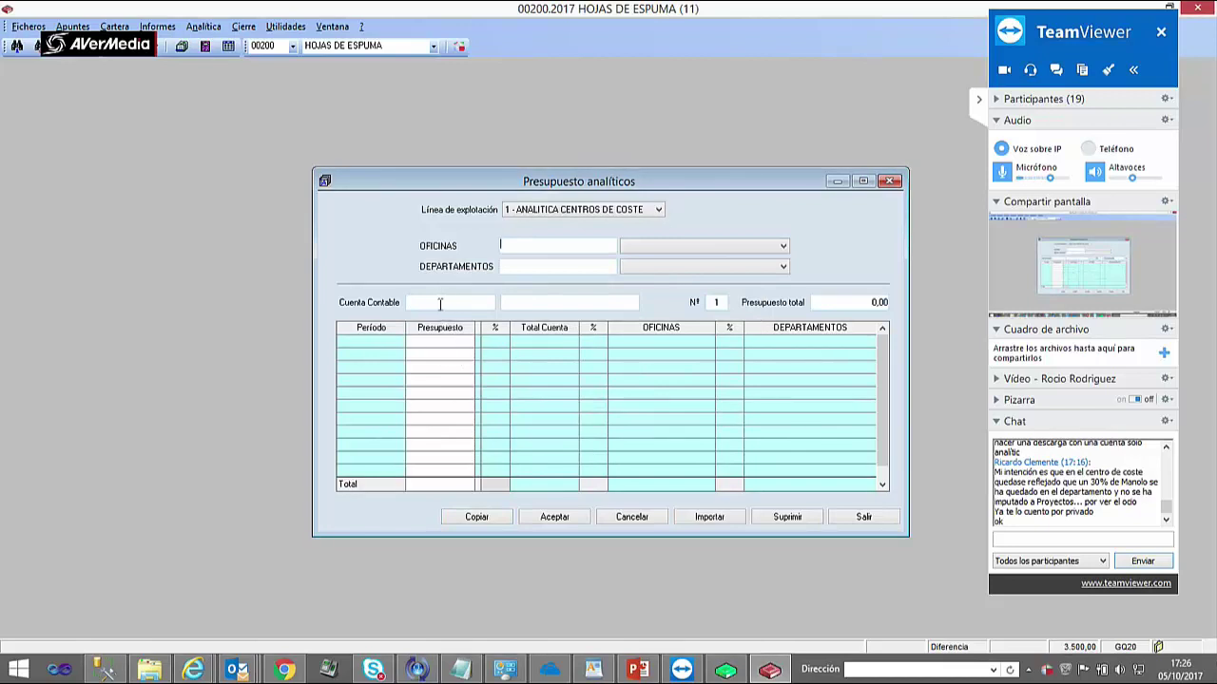
text(640.0)
key(Return)
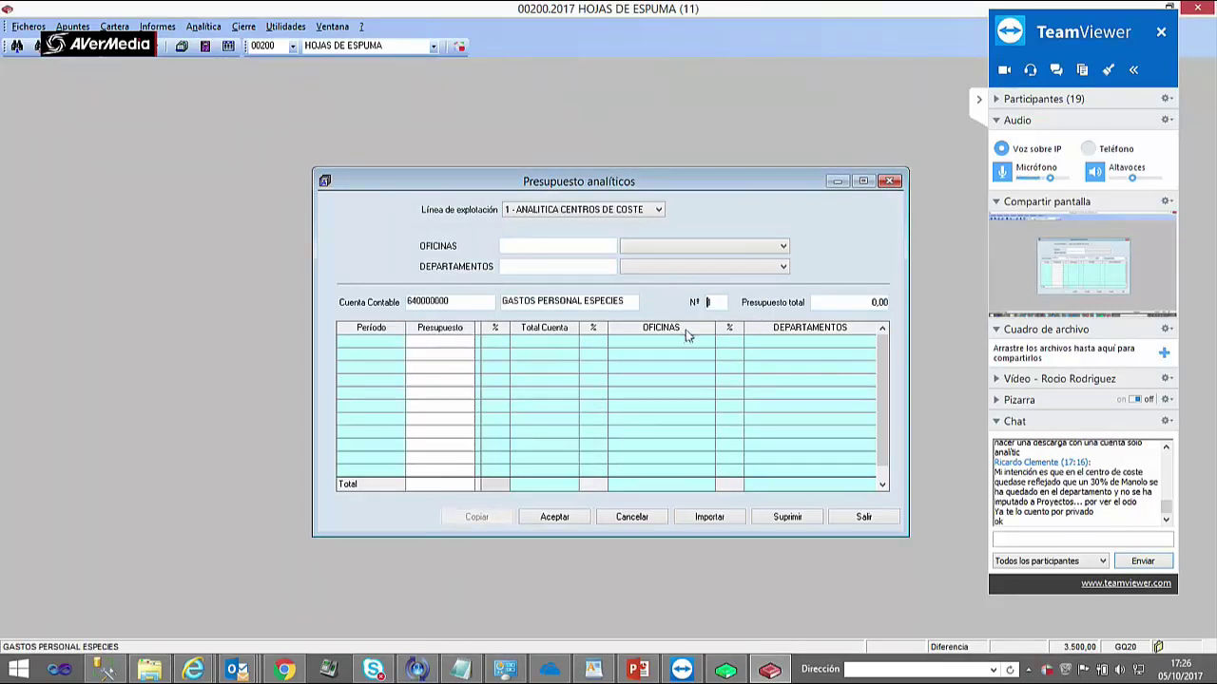
text(1)
key(Return)
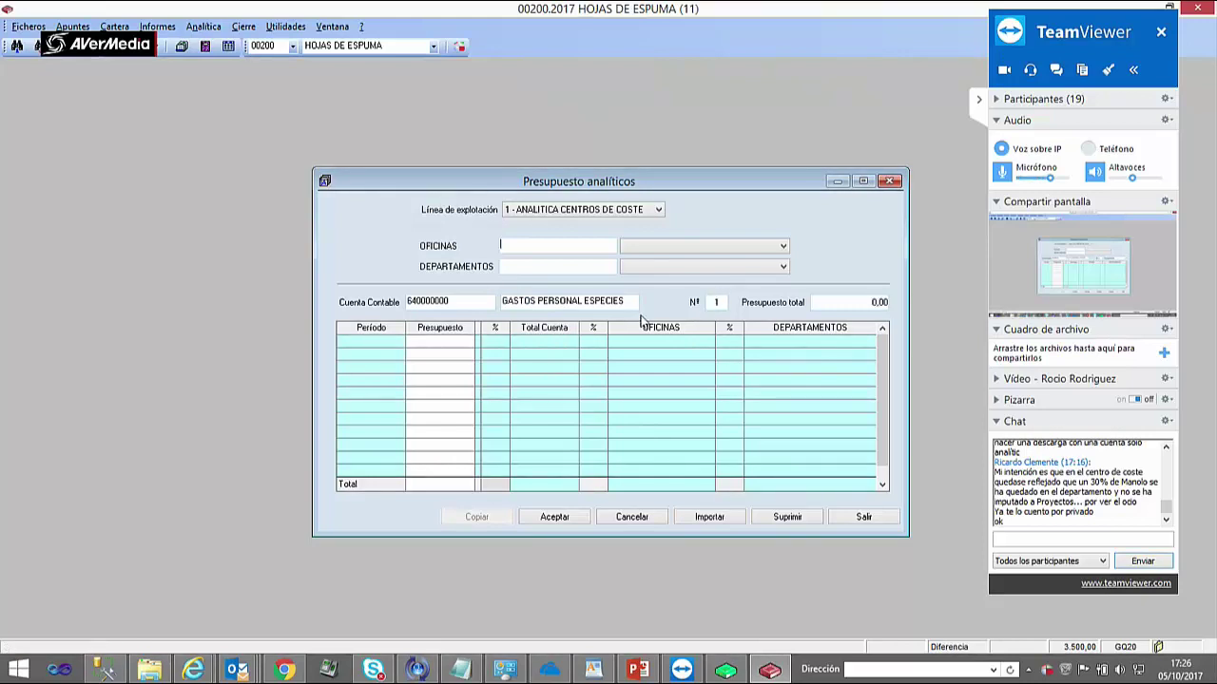
- Load the analytic budget of account 640000001 Gastos personal for office 001 Madrid and department 001 Tecnico
click(631, 248)
click(632, 260)
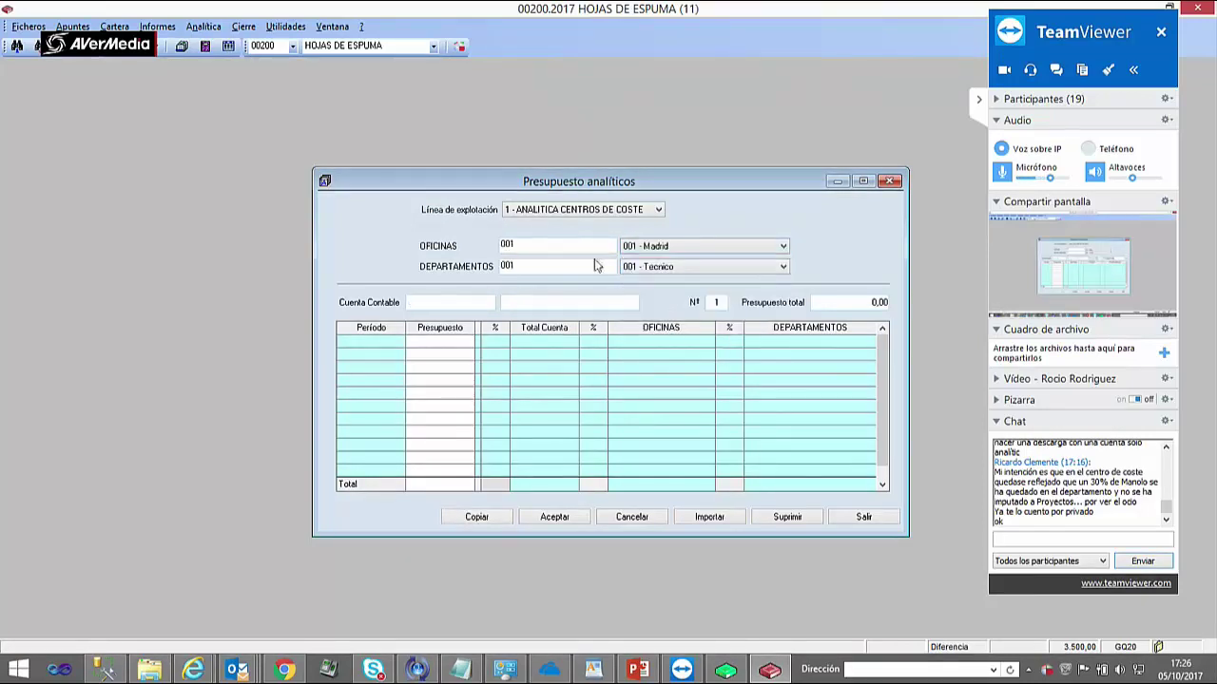
click(451, 300)
text(60)
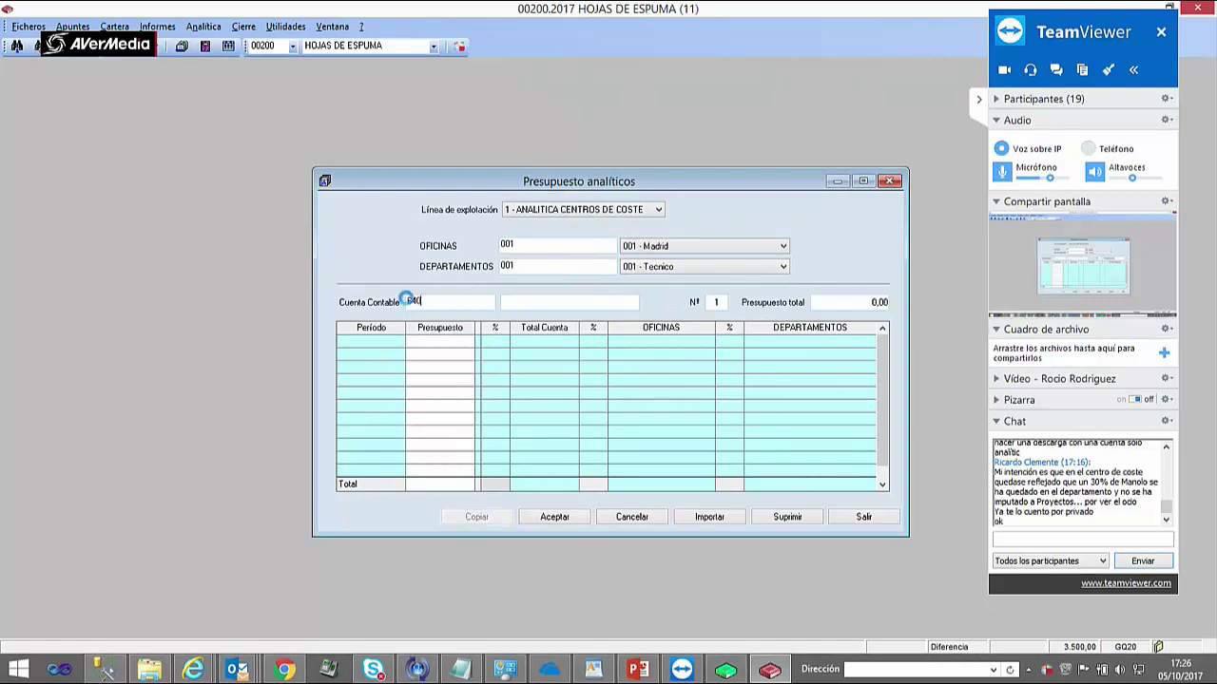
double_click(560, 280)
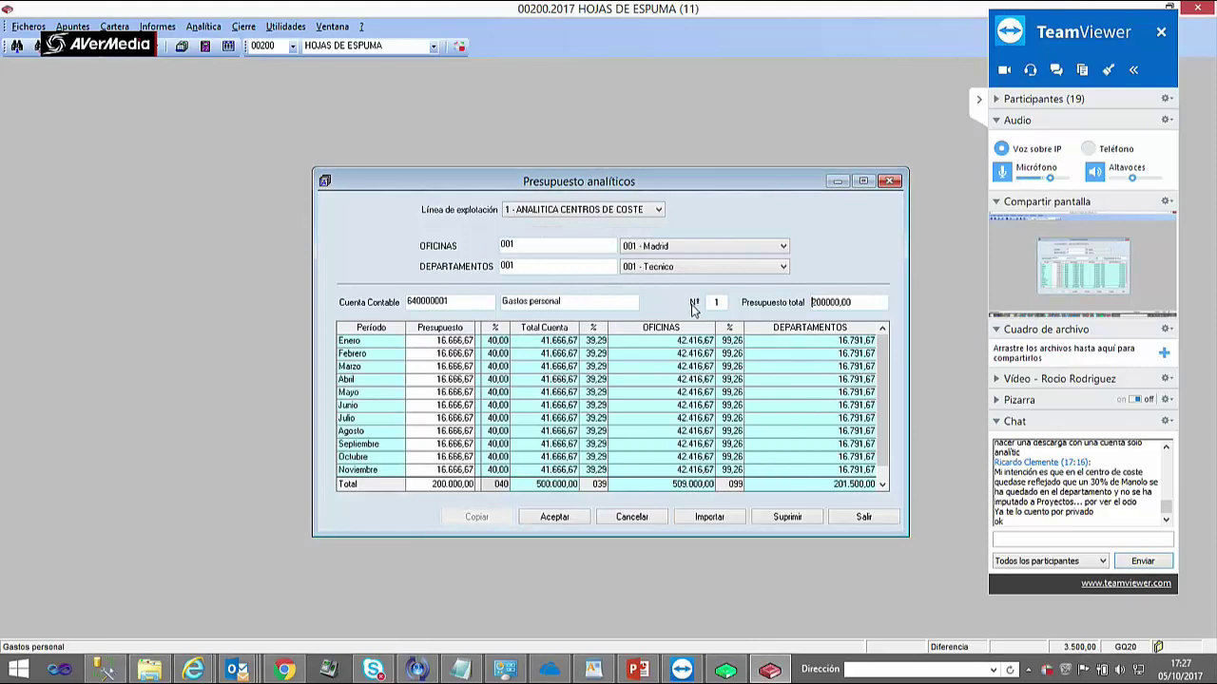
- Display budget number 5 for the Gastos personal account and accept it
drag(719, 300, 613, 301)
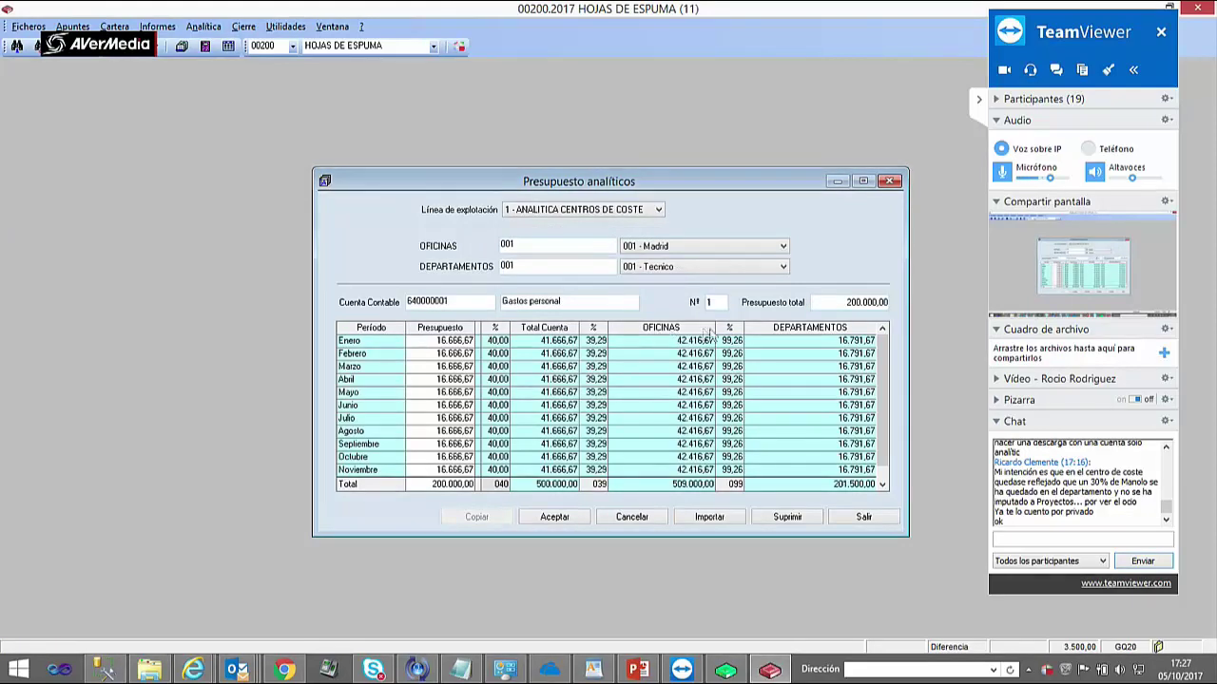
key(Delete)
text(5)
key(Tab)
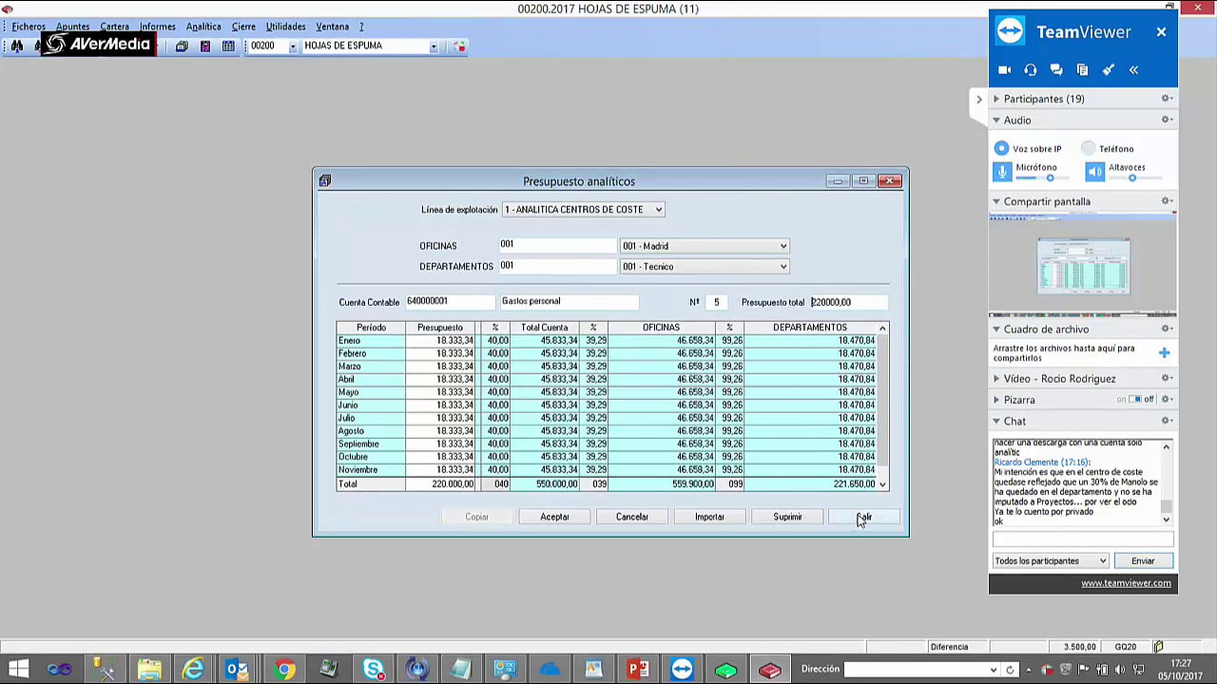
click(549, 519)
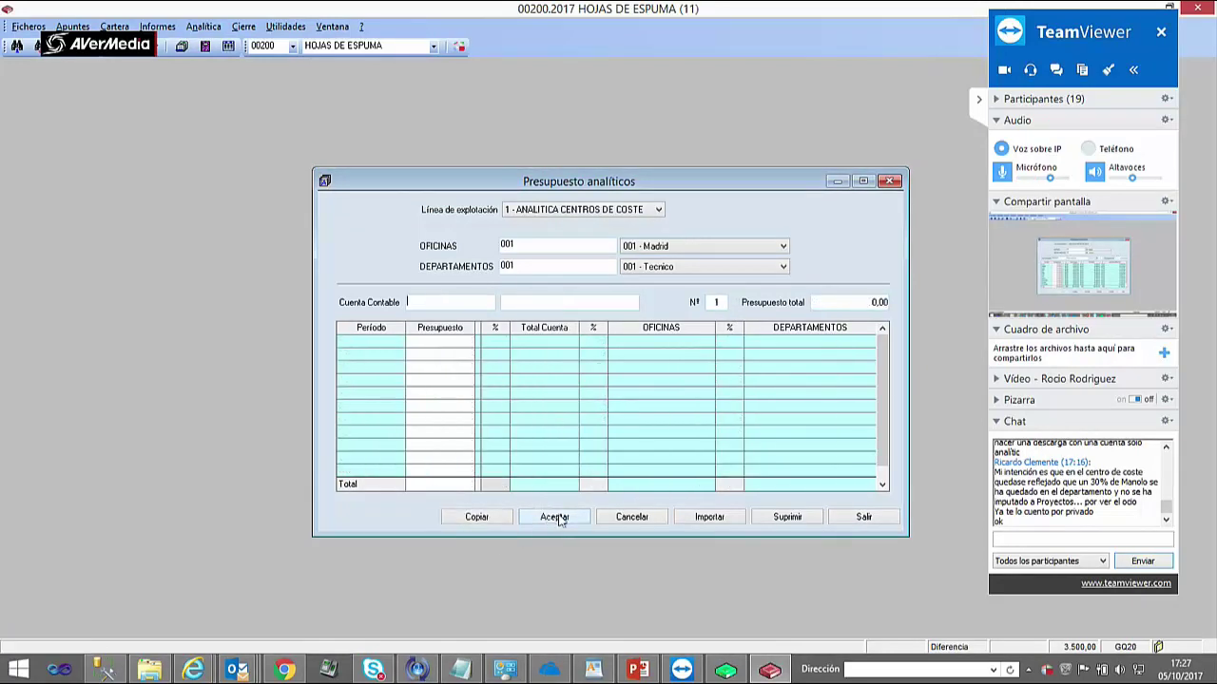
- Exit the analytic budgets window and the general budgets window
click(865, 519)
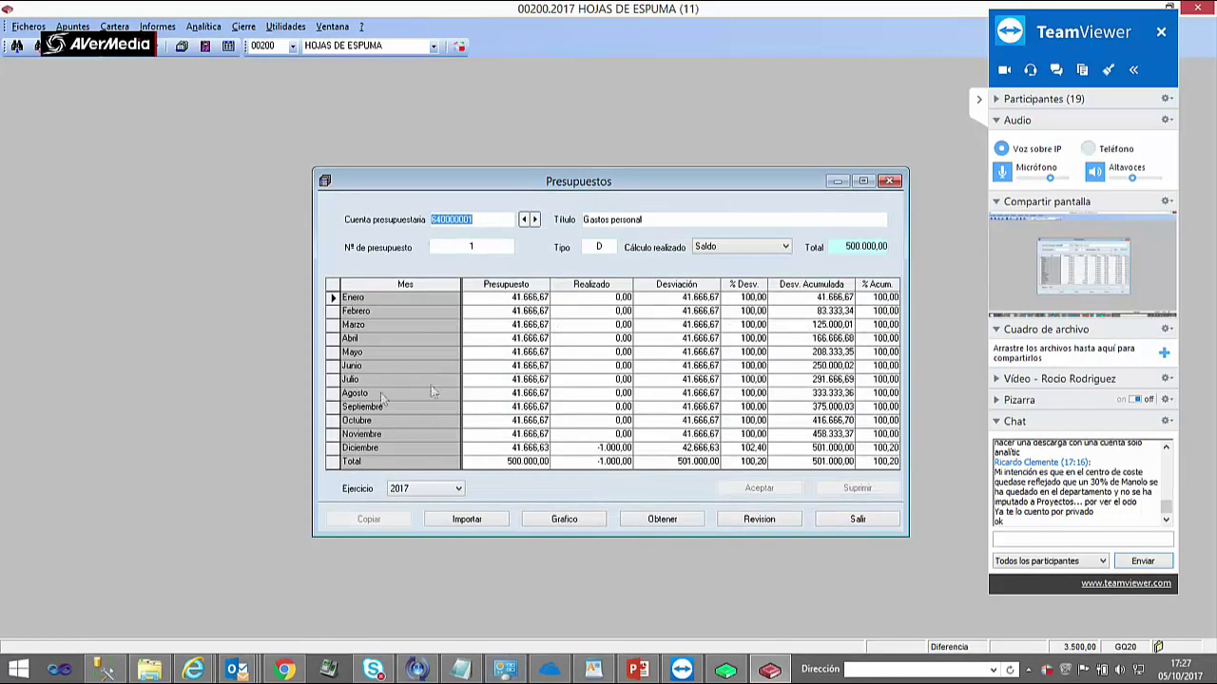
click(870, 518)
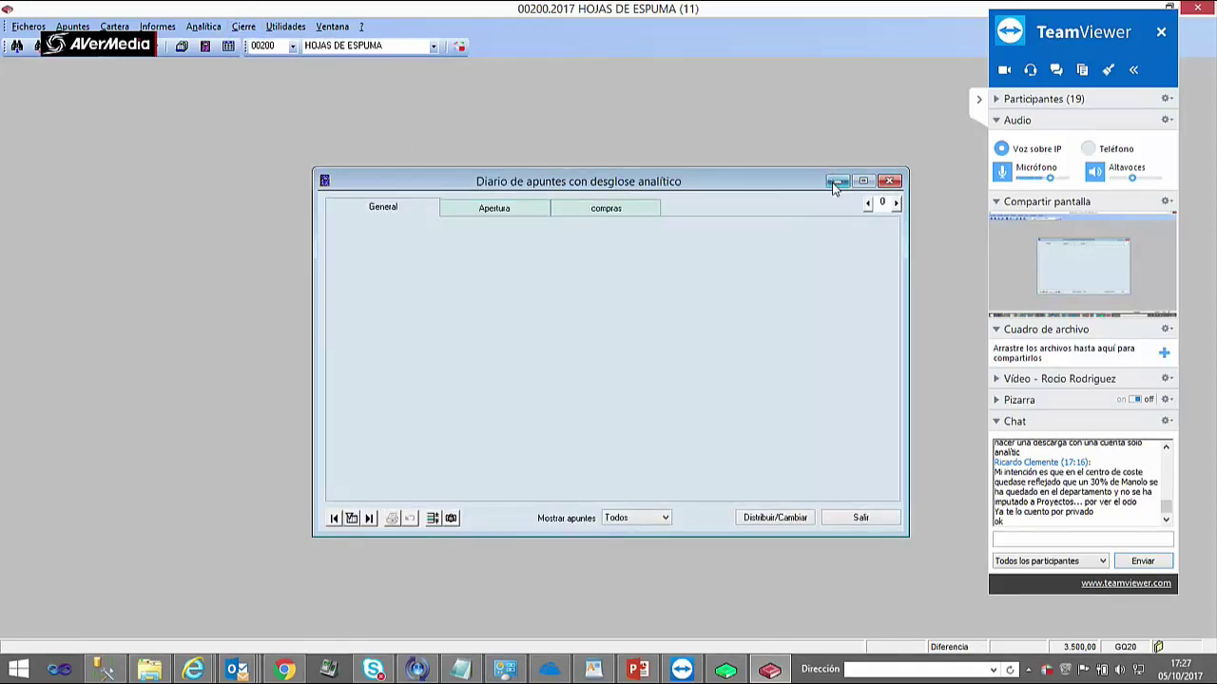
- Switch to the PowerPoint presentation, go to index slide 4, and highlight the entry Informes y Cuenta de Explotación Analítica
click(770, 670)
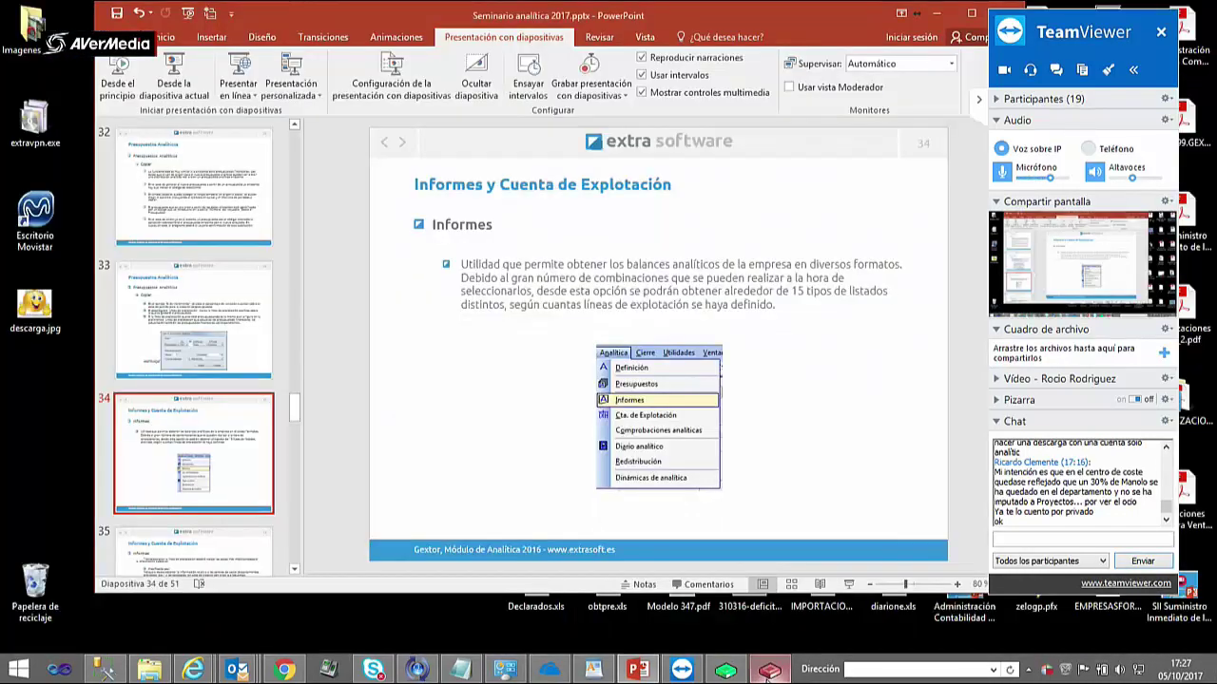
scroll(228, 408, down, 2)
click(229, 408)
click(271, 285)
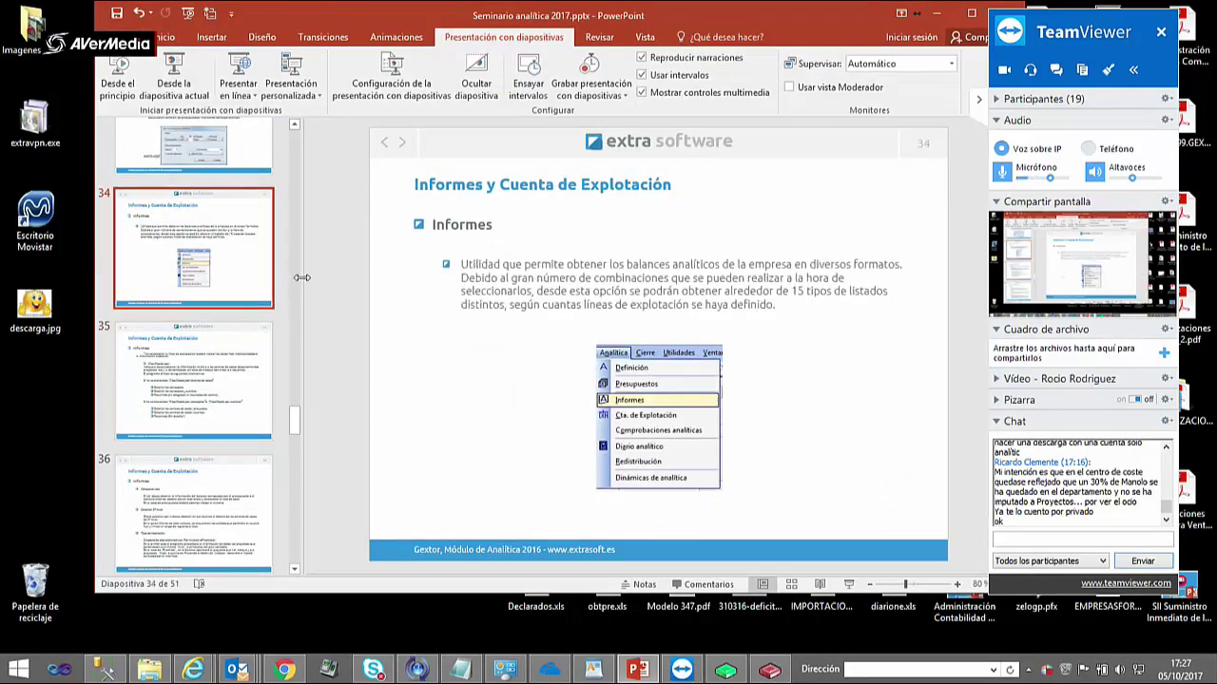
scroll(302, 278, down, 4)
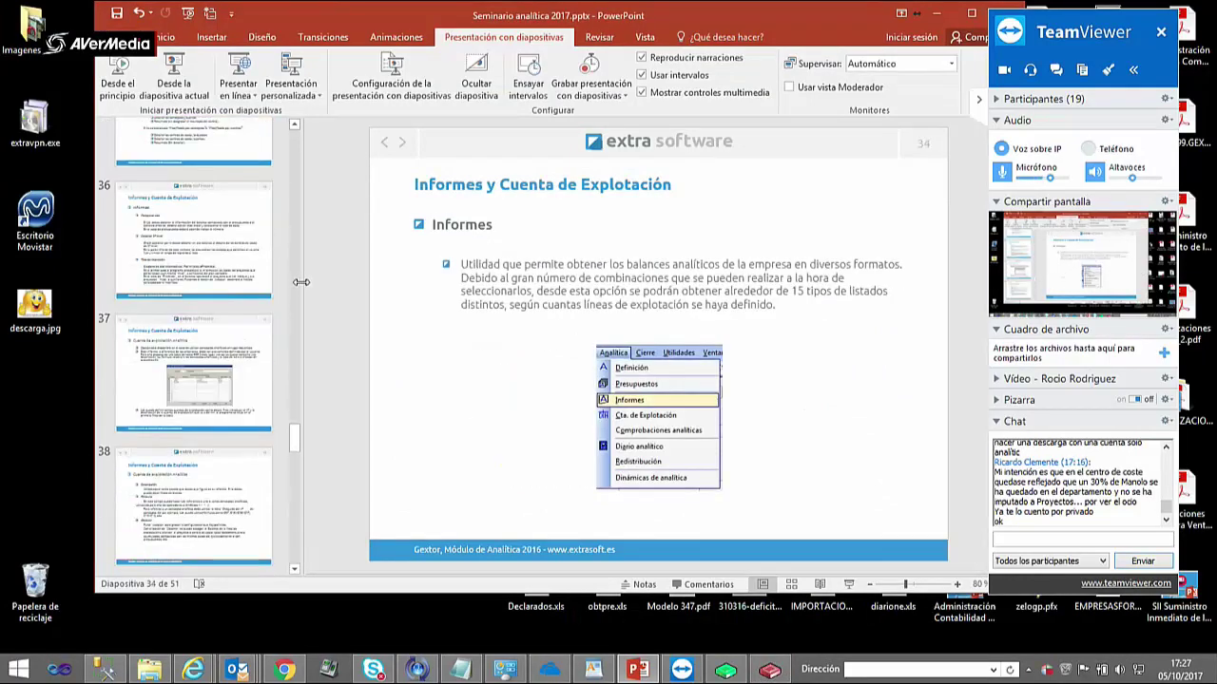
scroll(301, 282, down, 2)
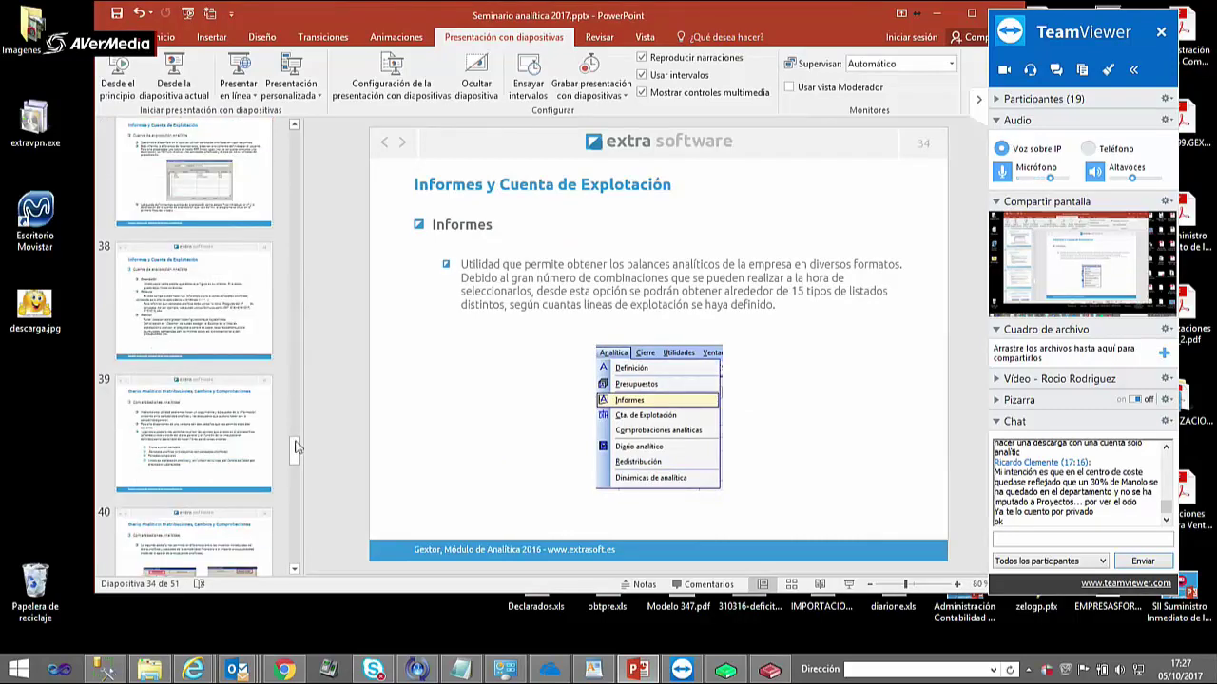
drag(295, 425, 295, 140)
click(230, 447)
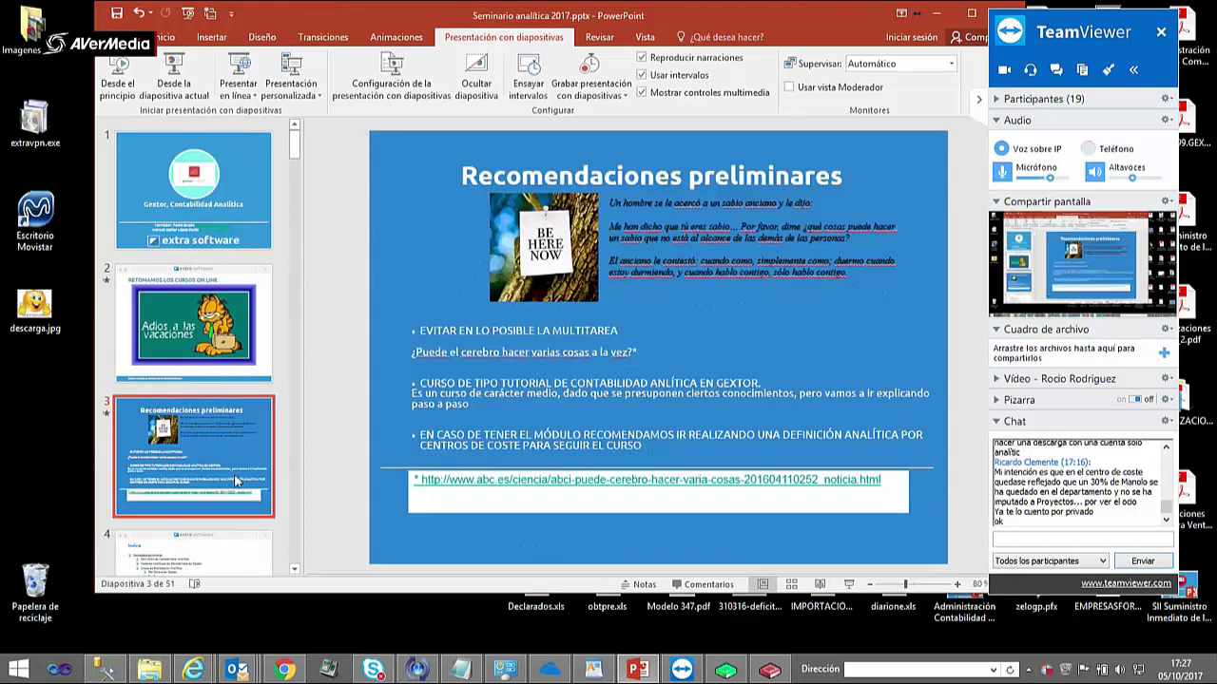
scroll(592, 431, down, 1)
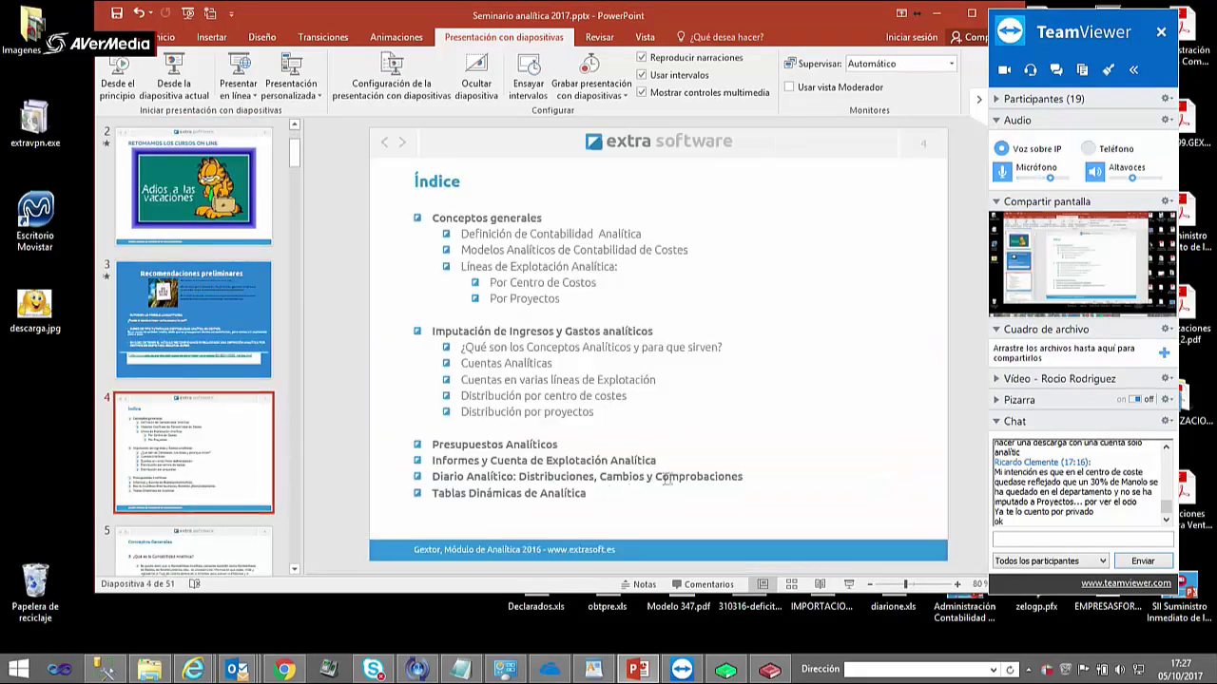
drag(585, 494, 418, 491)
drag(683, 463, 434, 462)
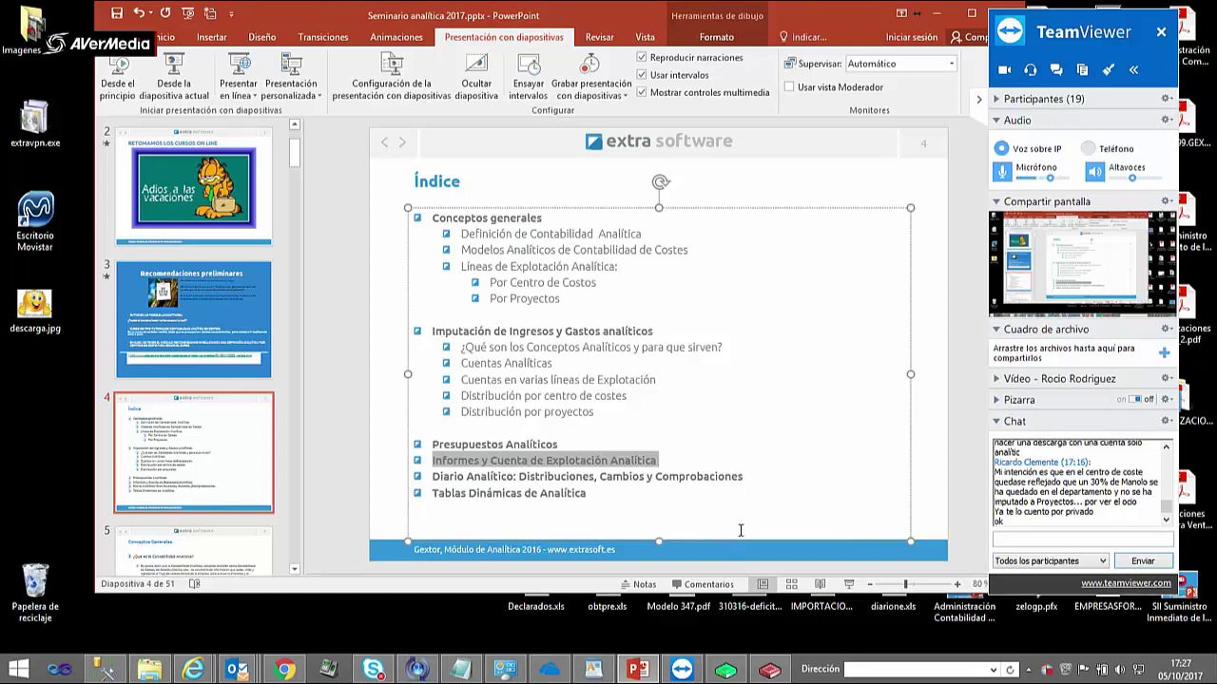
- Switch back to the accounting program, close the journal, and open the analytic balances report form
click(770, 669)
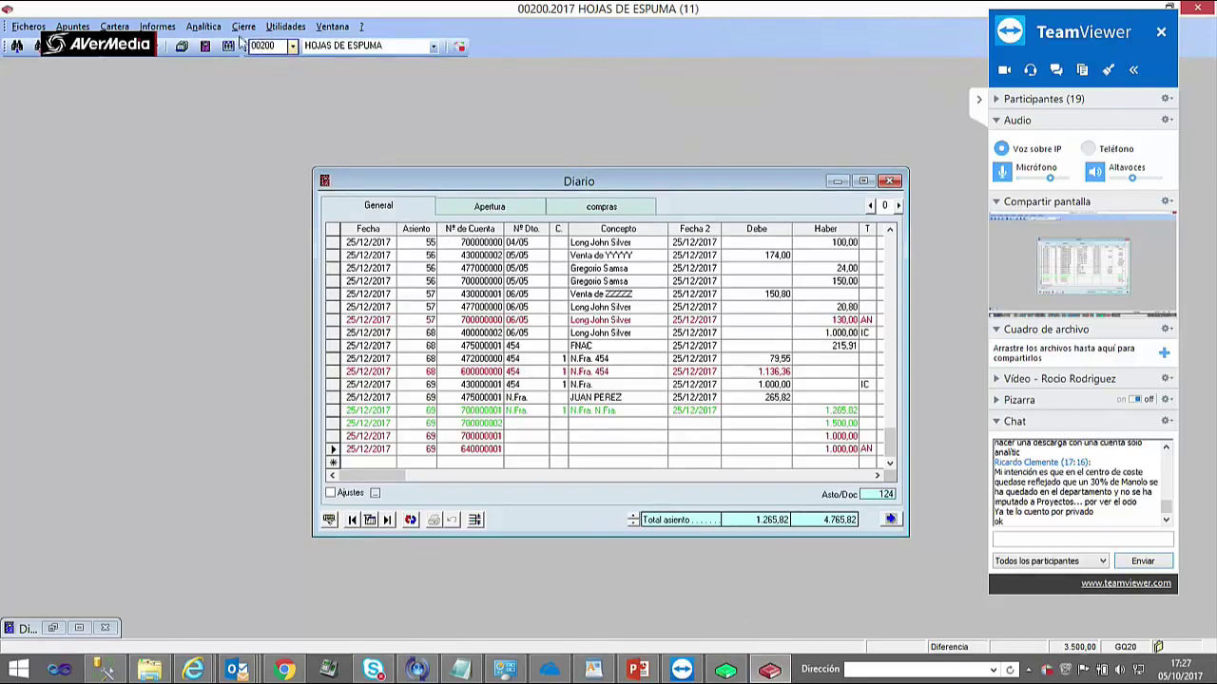
click(202, 28)
click(225, 84)
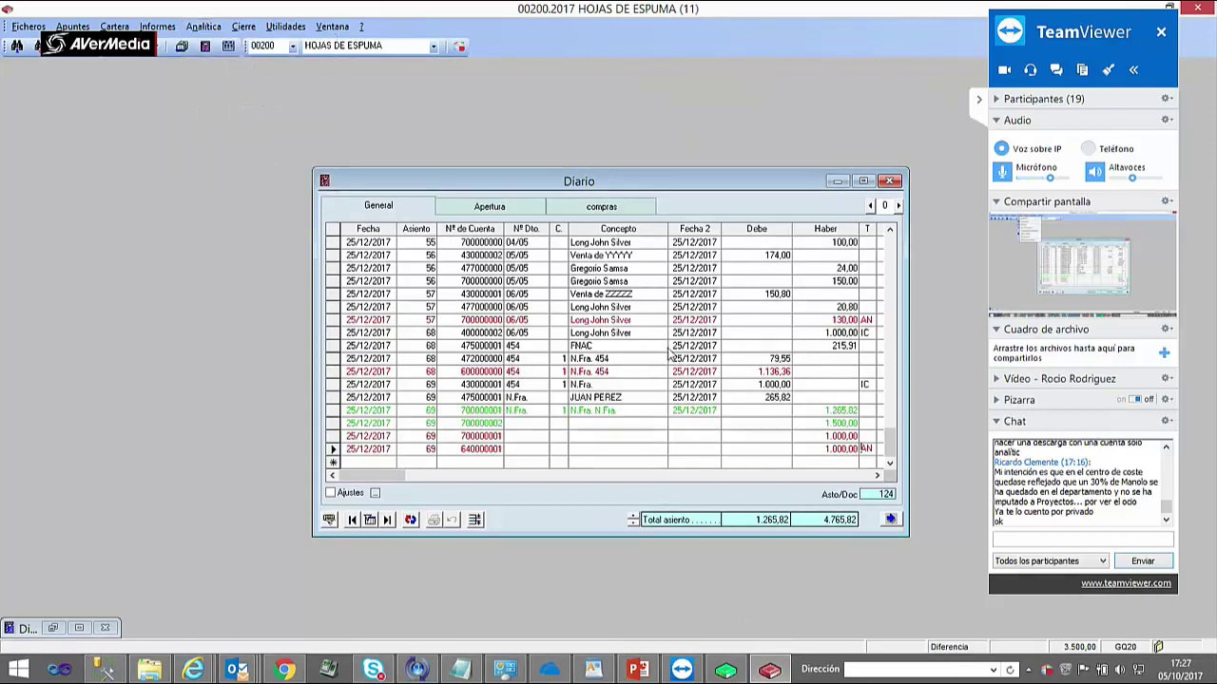
click(894, 519)
click(889, 181)
click(203, 26)
click(228, 87)
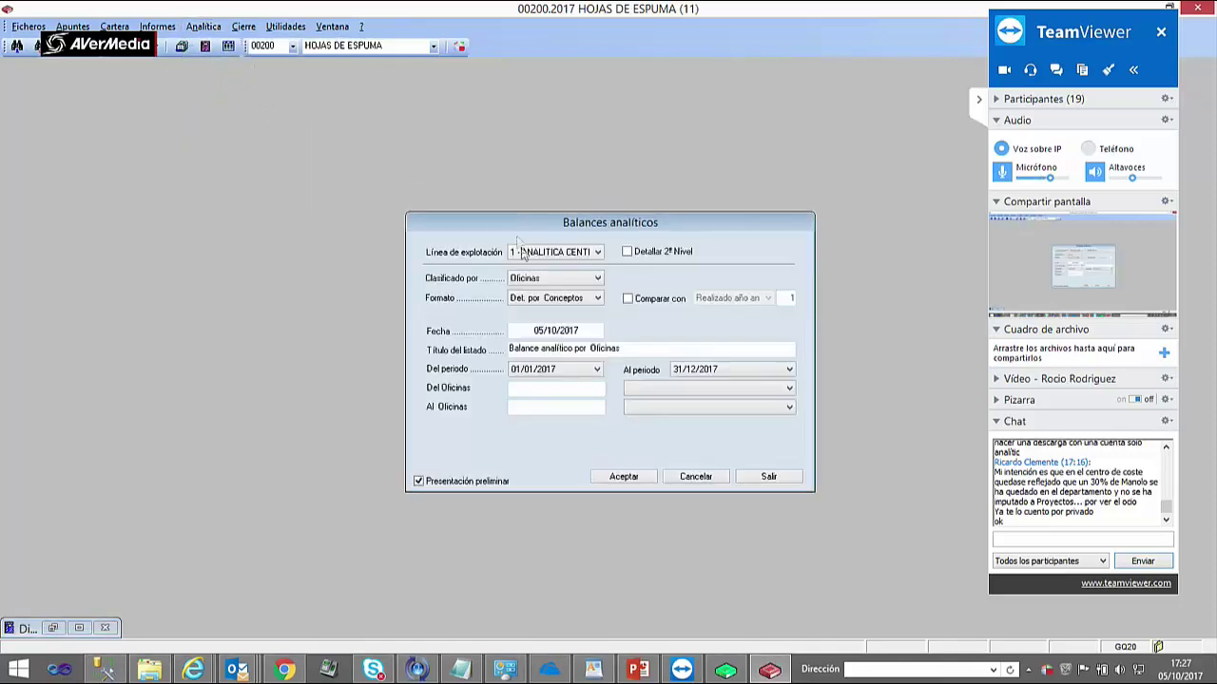
- Examine the analytic balances' line and classification options, ending with line 1 - ANALITICA CENTROS DE COSTE and classification by Oficinas
click(579, 281)
click(580, 307)
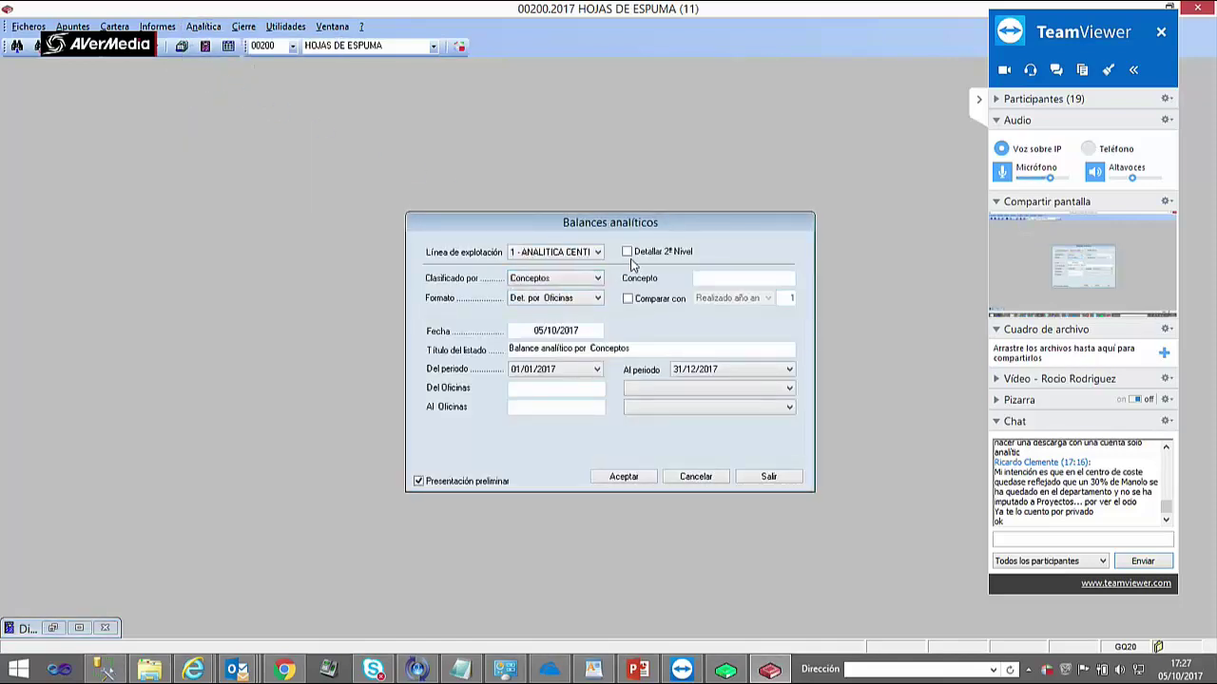
click(598, 257)
click(562, 270)
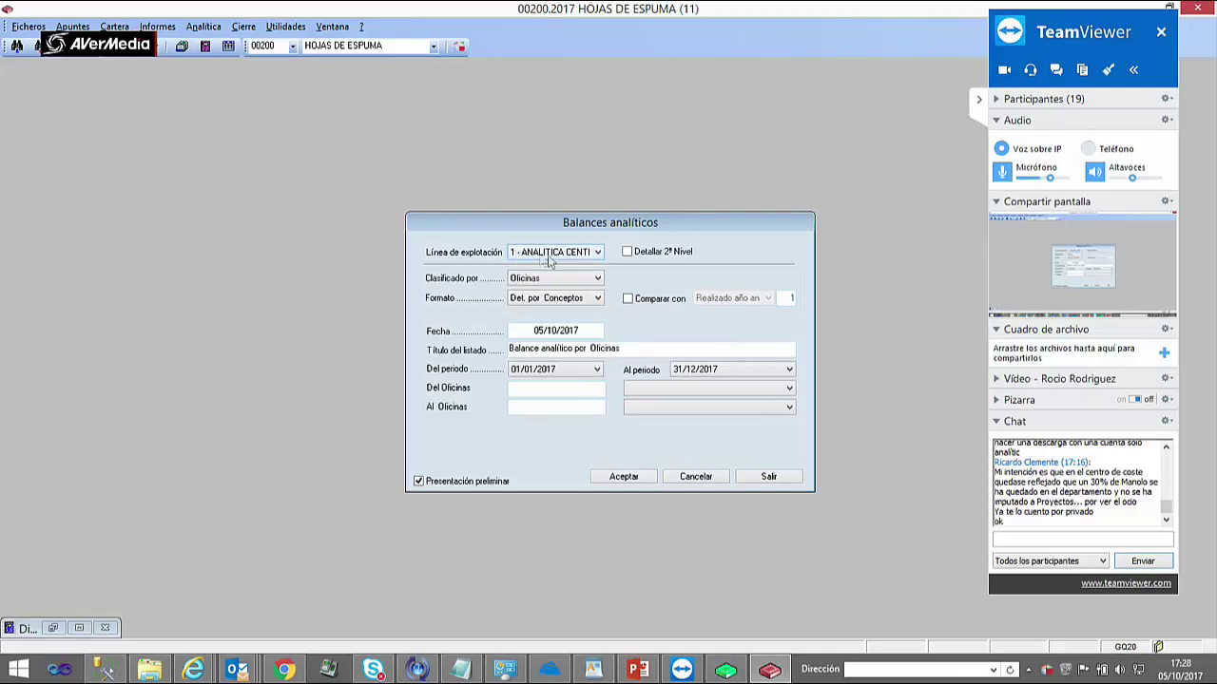
click(629, 255)
click(599, 256)
click(628, 254)
click(599, 257)
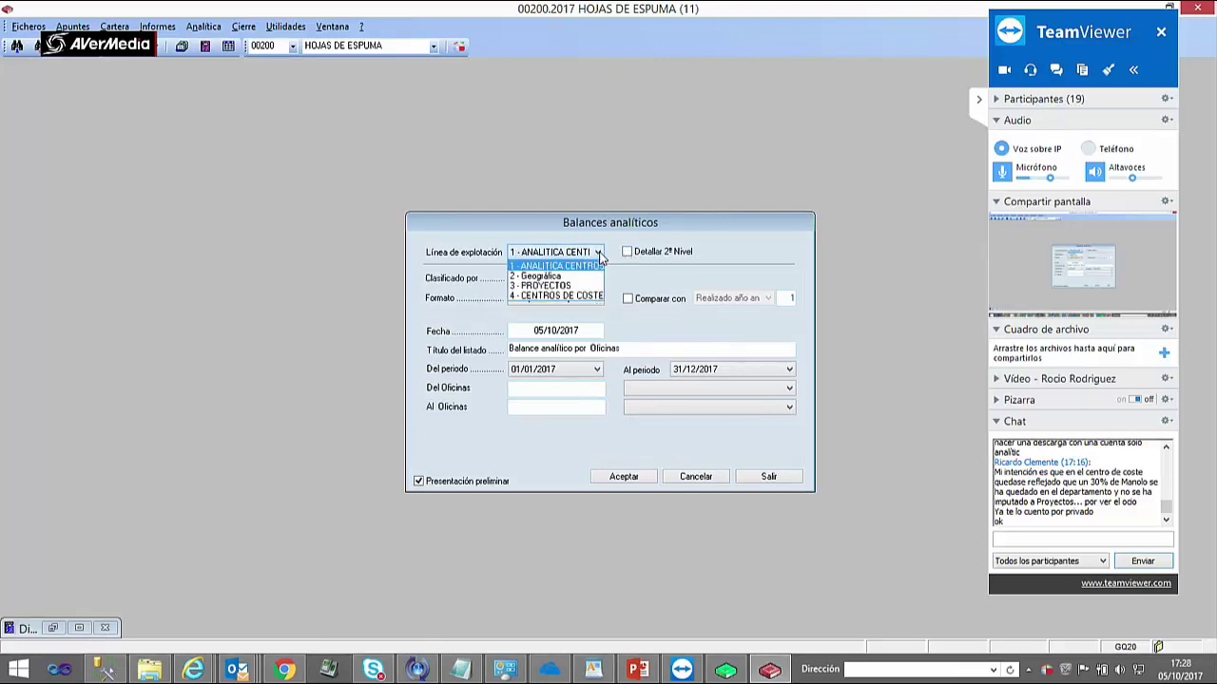
click(572, 267)
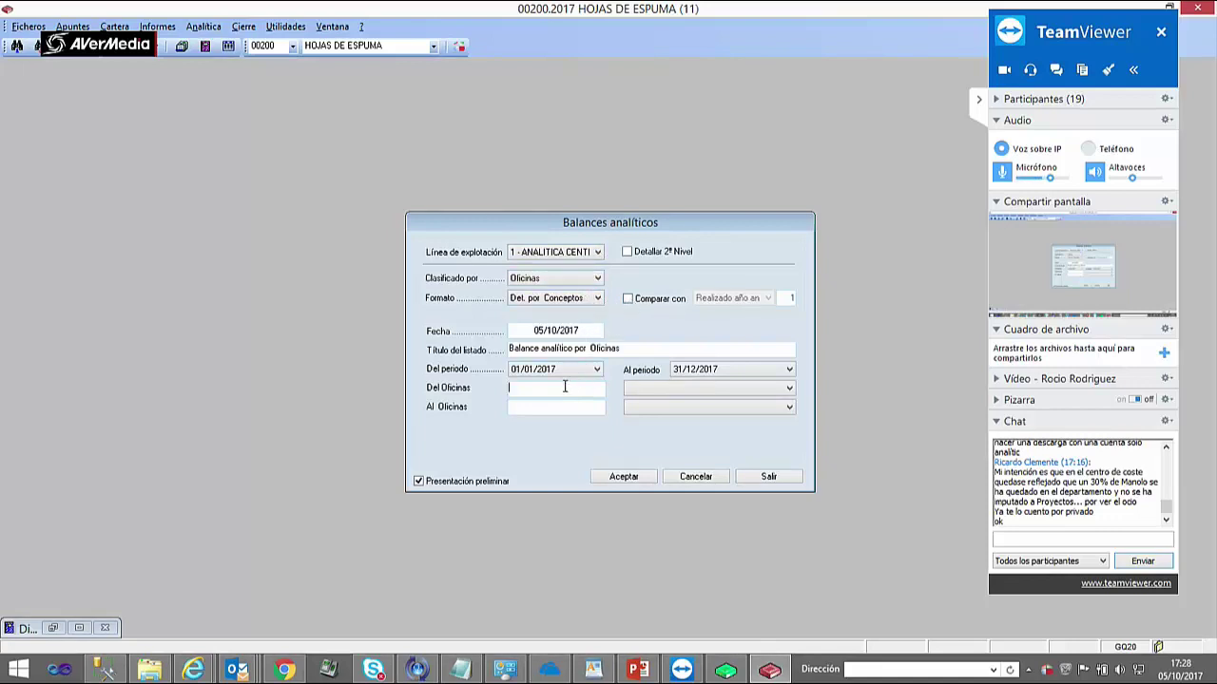
click(595, 278)
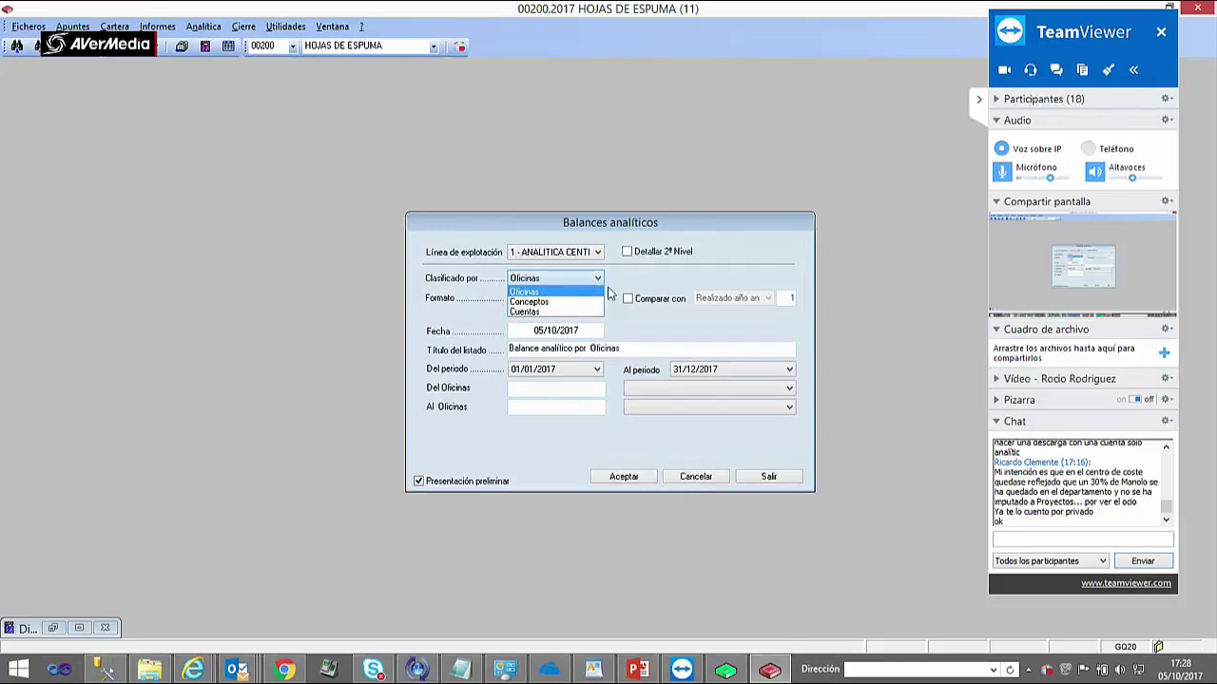
click(546, 292)
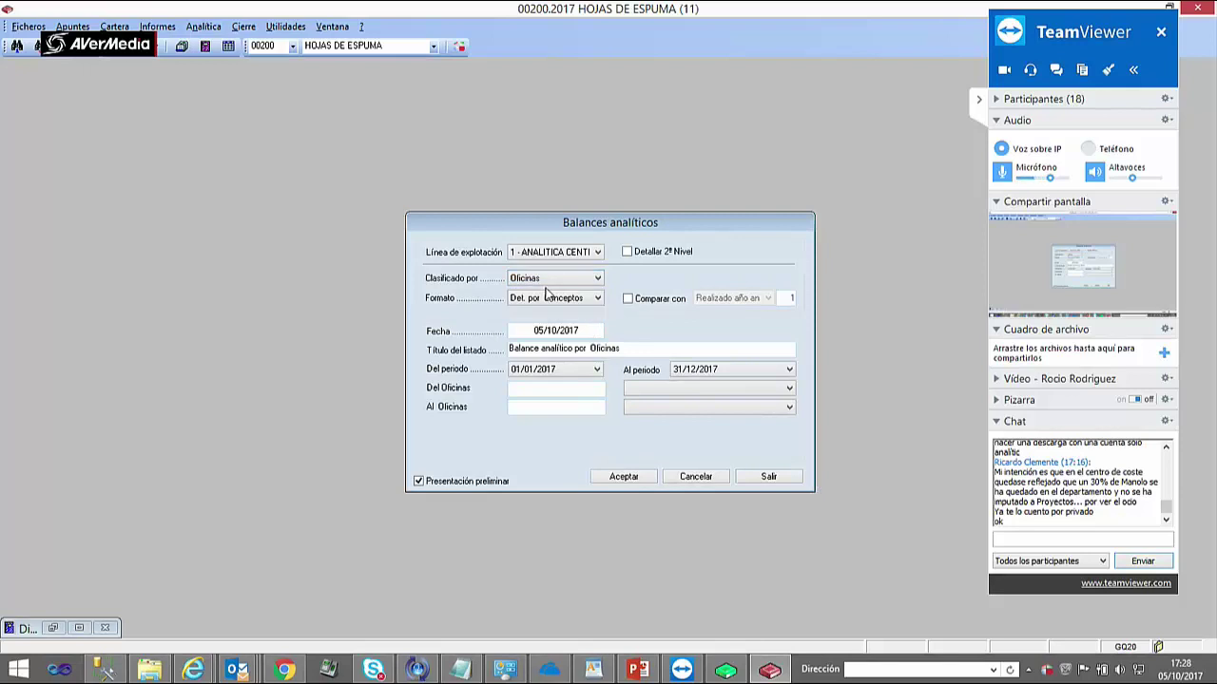
- Set the office range from 001 - Madrid to 010 - CAstilla La Mancha and generate the preliminary analytic balance by Oficinas
click(642, 388)
click(651, 401)
click(656, 406)
click(652, 500)
click(768, 407)
click(732, 521)
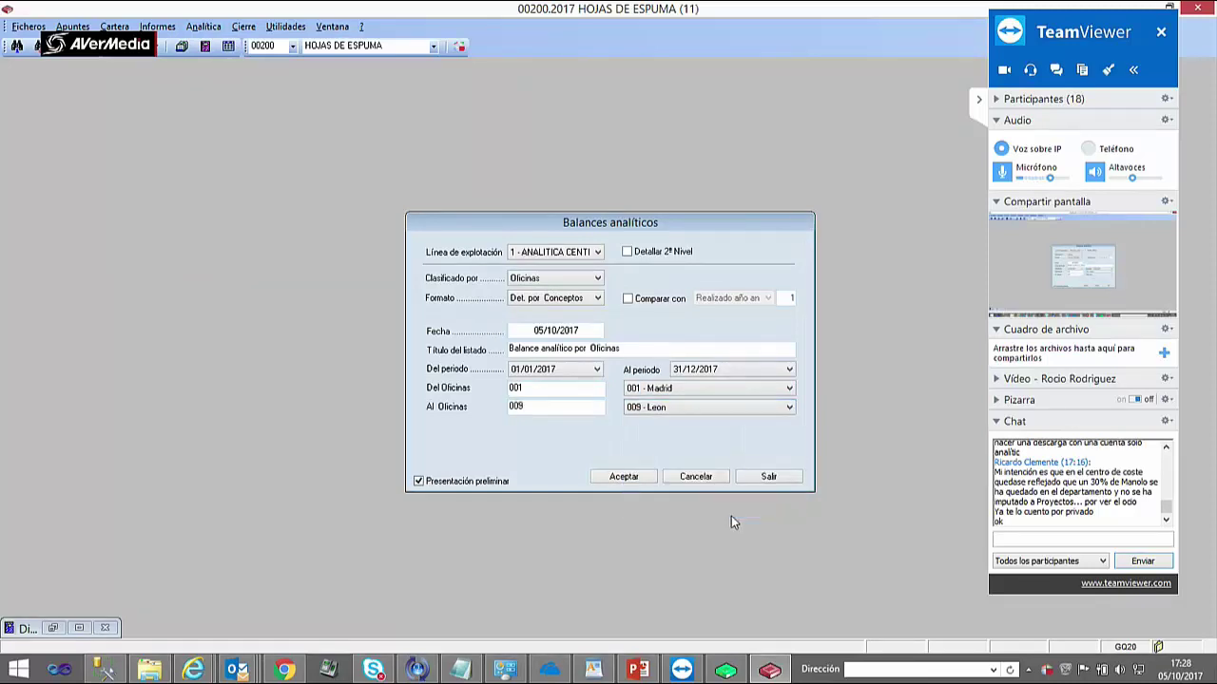
click(753, 416)
click(729, 509)
click(627, 476)
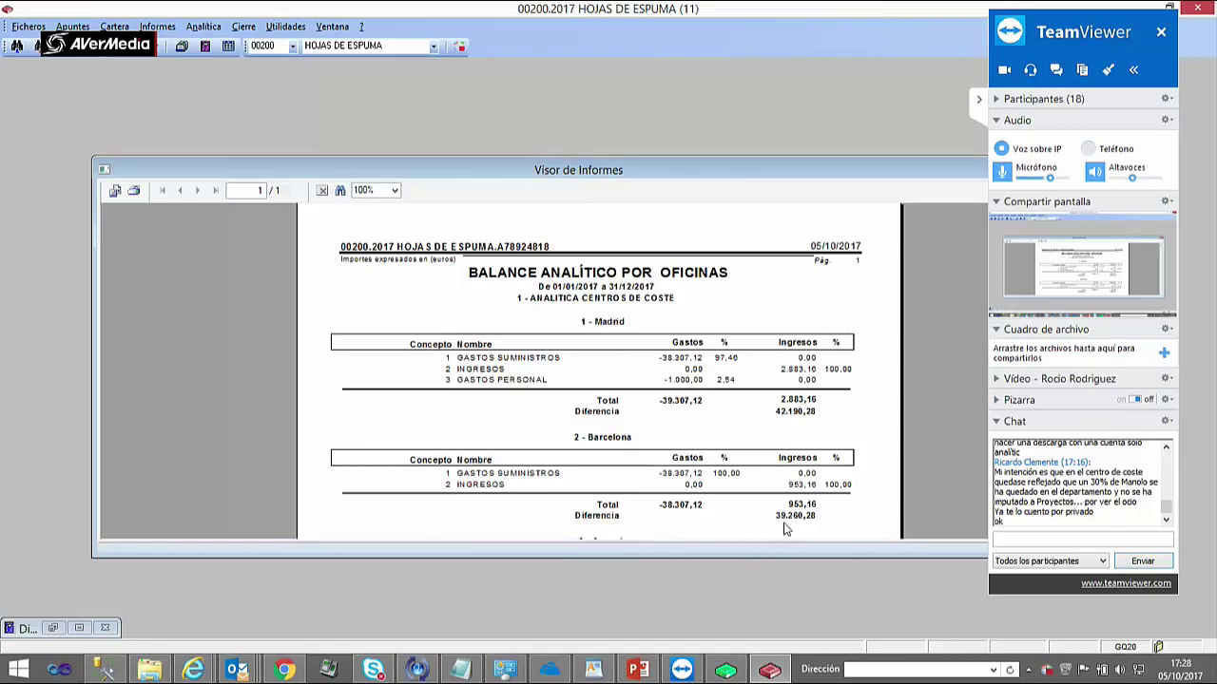
- Close the report preview and regenerate the balance by Oficinas with second-level detail enabled
drag(554, 173, 425, 126)
drag(894, 123, 851, 169)
click(937, 169)
click(596, 279)
click(596, 279)
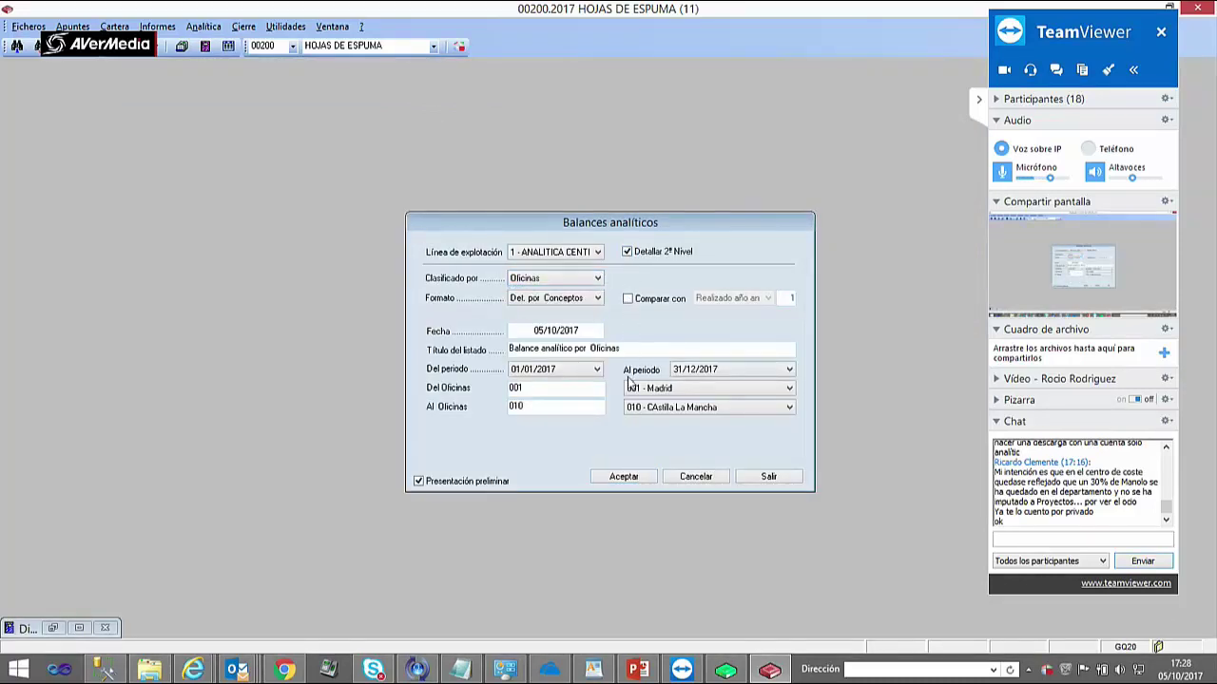
click(581, 300)
click(582, 300)
click(623, 477)
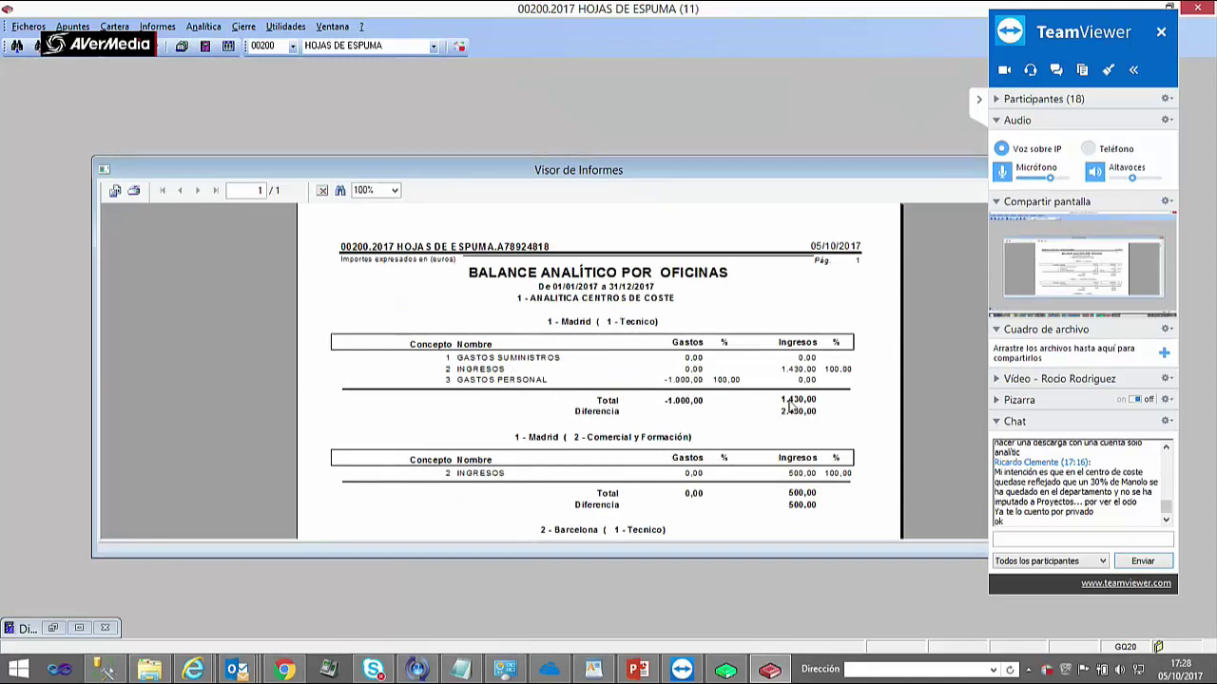
- Examine the second-level breakdown of each office in the report and close the report viewer
drag(574, 170, 356, 136)
click(890, 501)
click(890, 501)
drag(891, 499, 892, 505)
drag(362, 143, 573, 122)
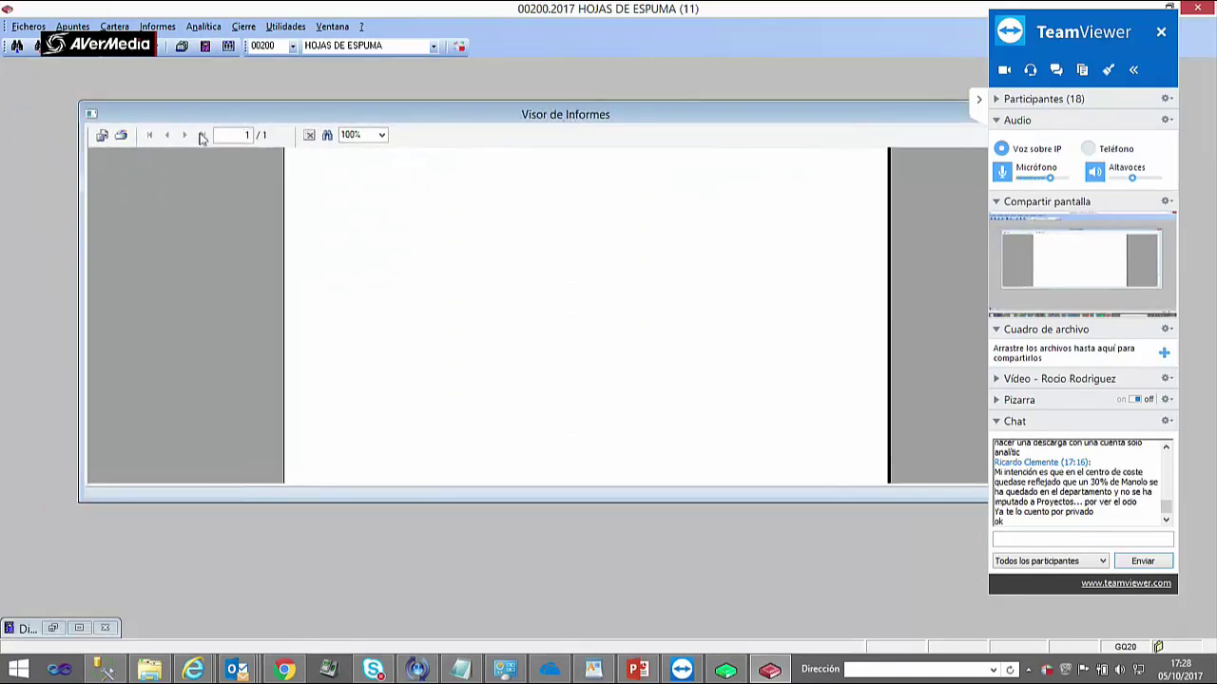
drag(385, 116, 94, 187)
click(807, 184)
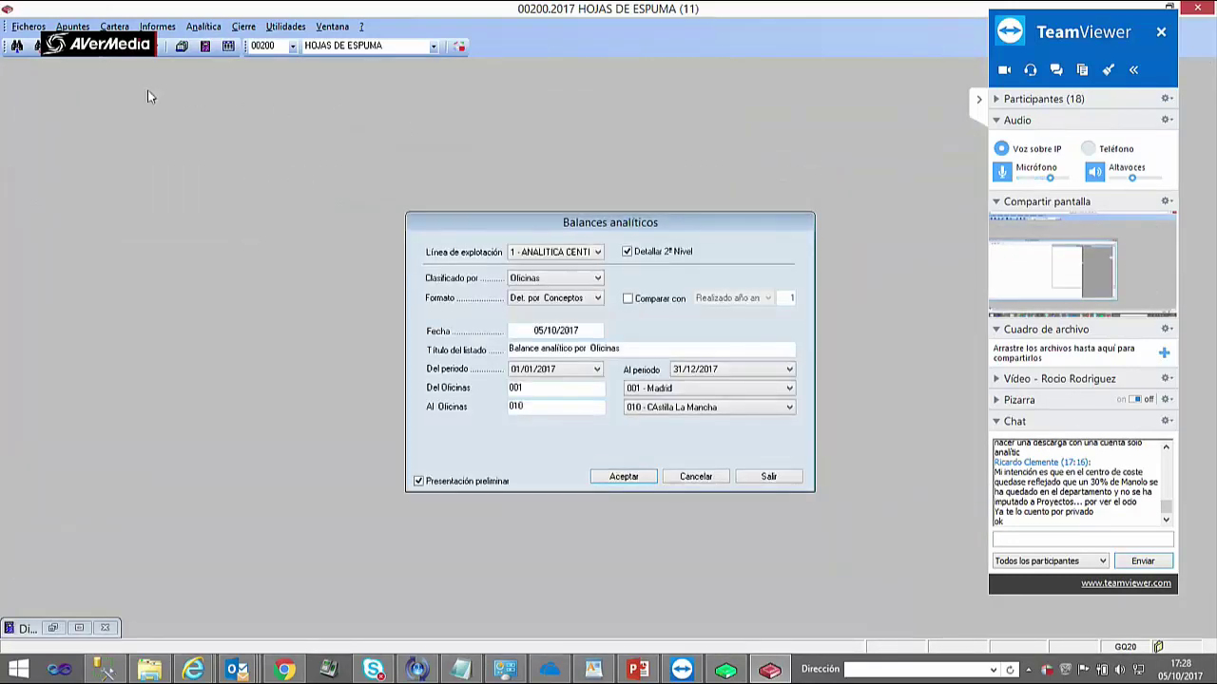
- Change the balance classification to Conceptos with the format Det. por Oficinas, and exit the form without generating the report
click(593, 300)
click(586, 280)
click(560, 304)
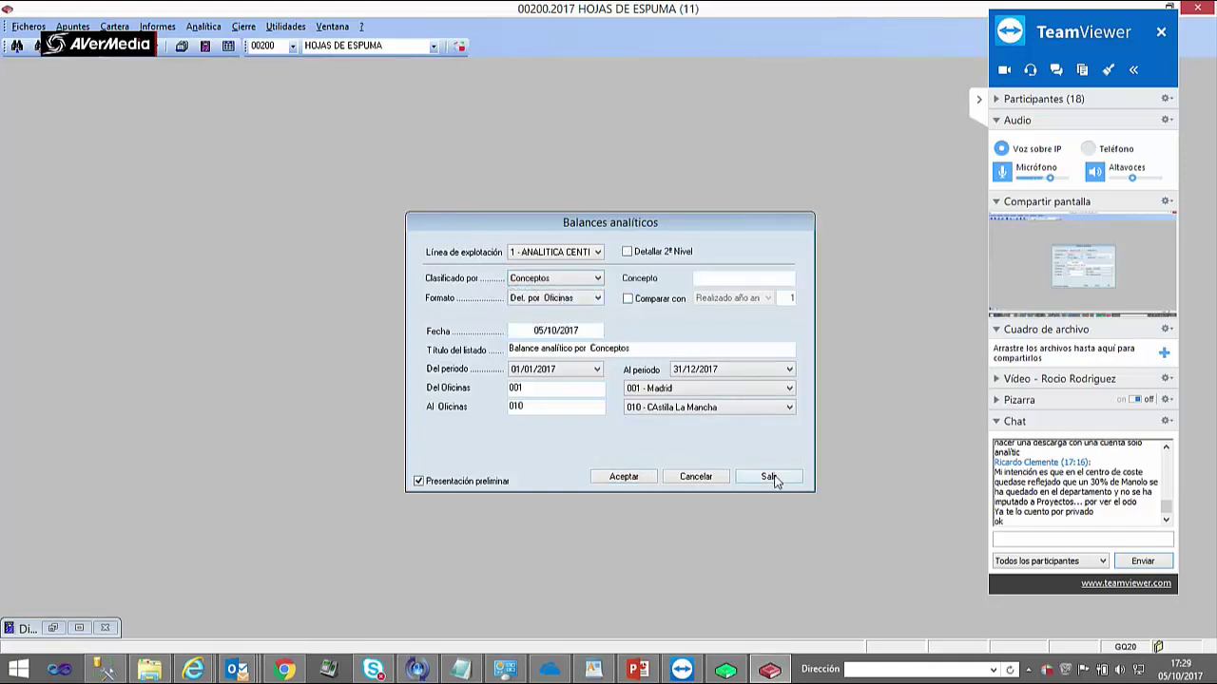
click(768, 477)
- Open the analytic definition and examine the analytic concepts and the accounts grouped under each, ending on GASTOS PERSONAL
click(166, 26)
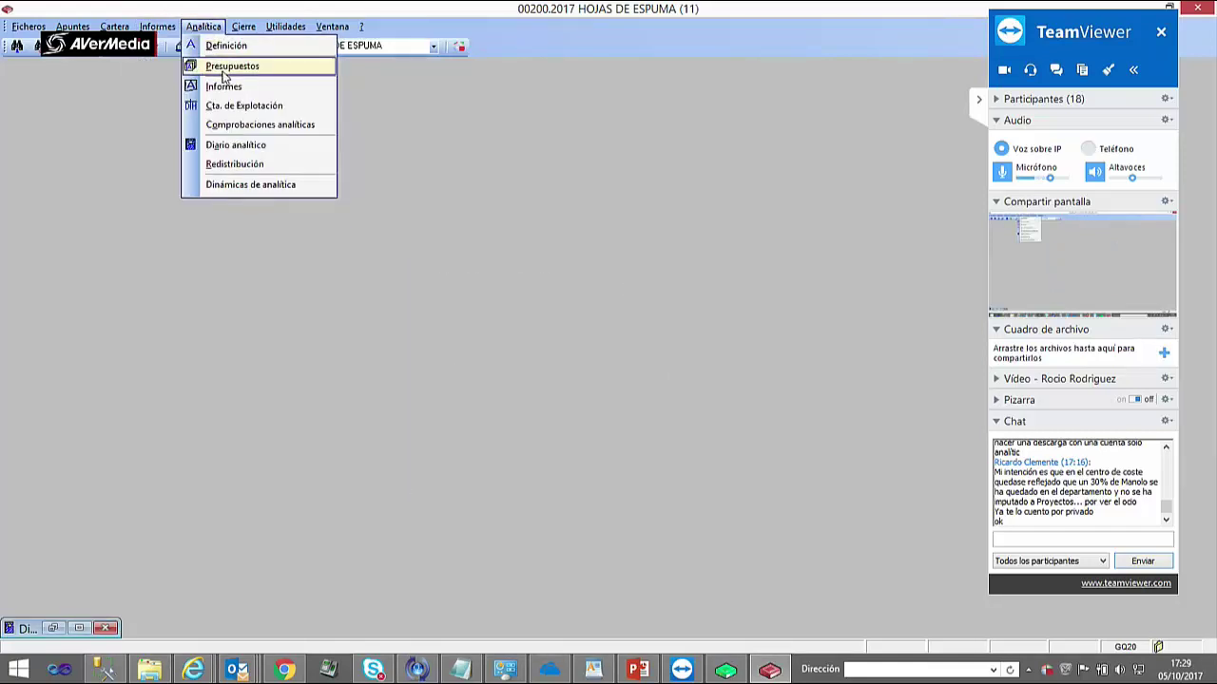
click(226, 45)
click(420, 302)
click(414, 316)
click(419, 303)
click(428, 288)
click(432, 277)
click(426, 289)
click(419, 316)
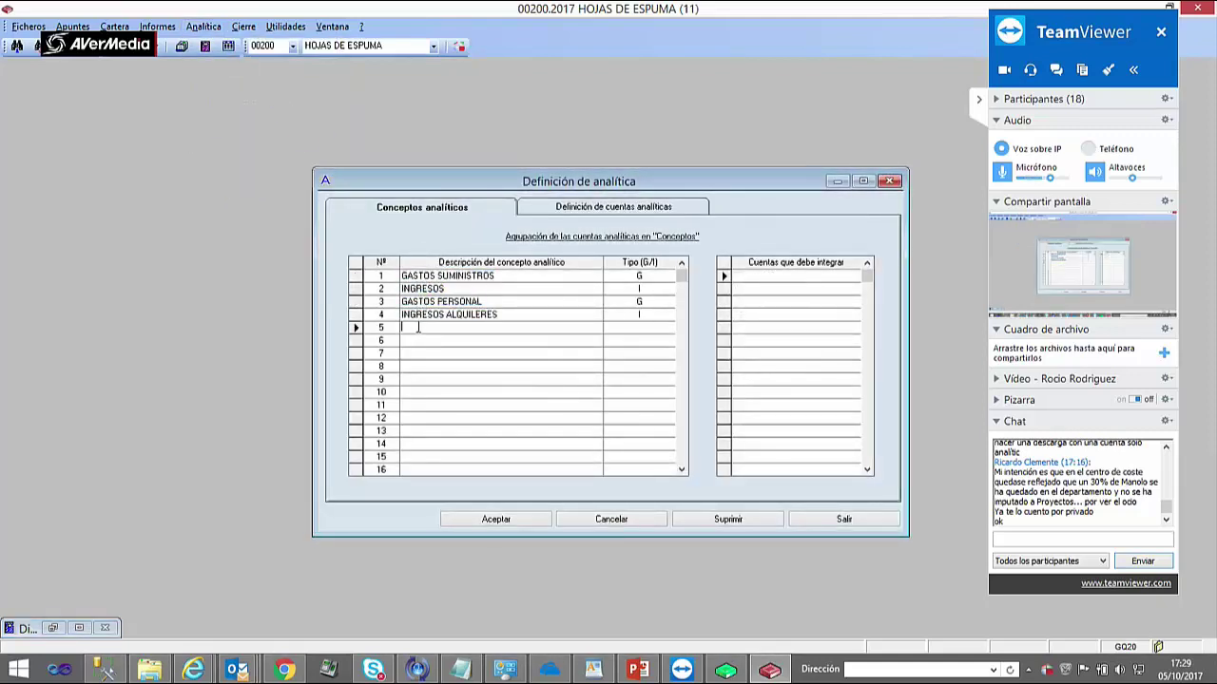
click(419, 302)
- Reopen the analytic balances form and set the office range from 001 - Madrid to 010 - CAstilla La Mancha
click(209, 25)
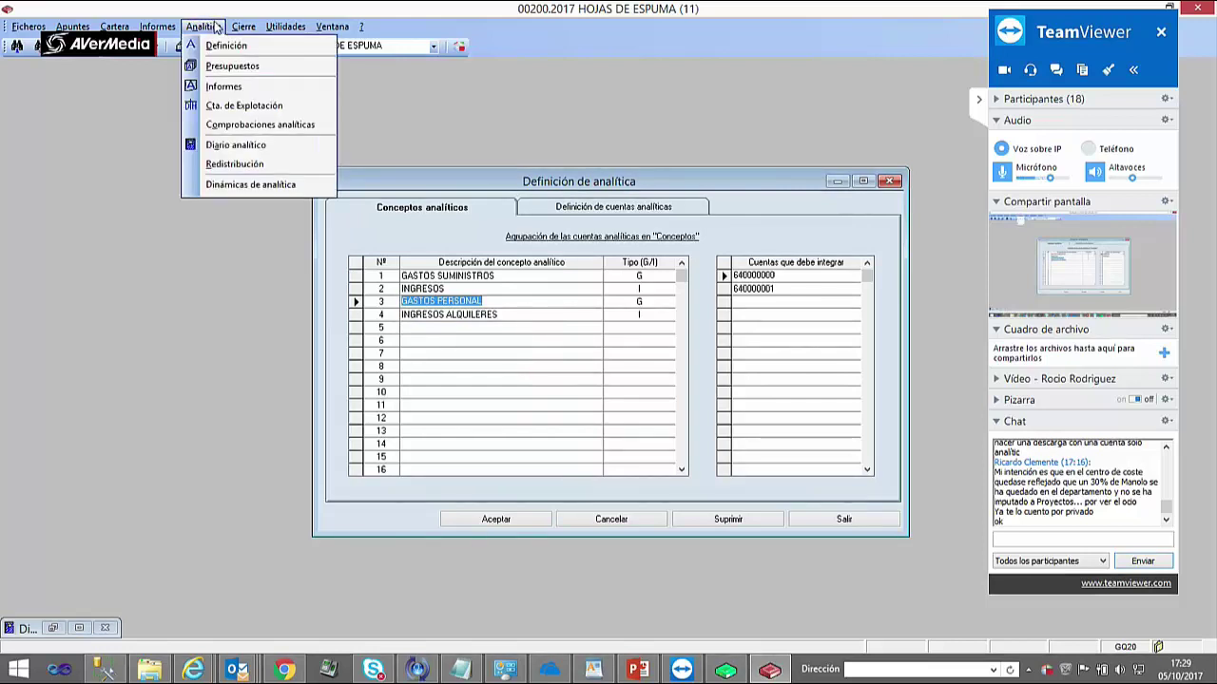
click(224, 86)
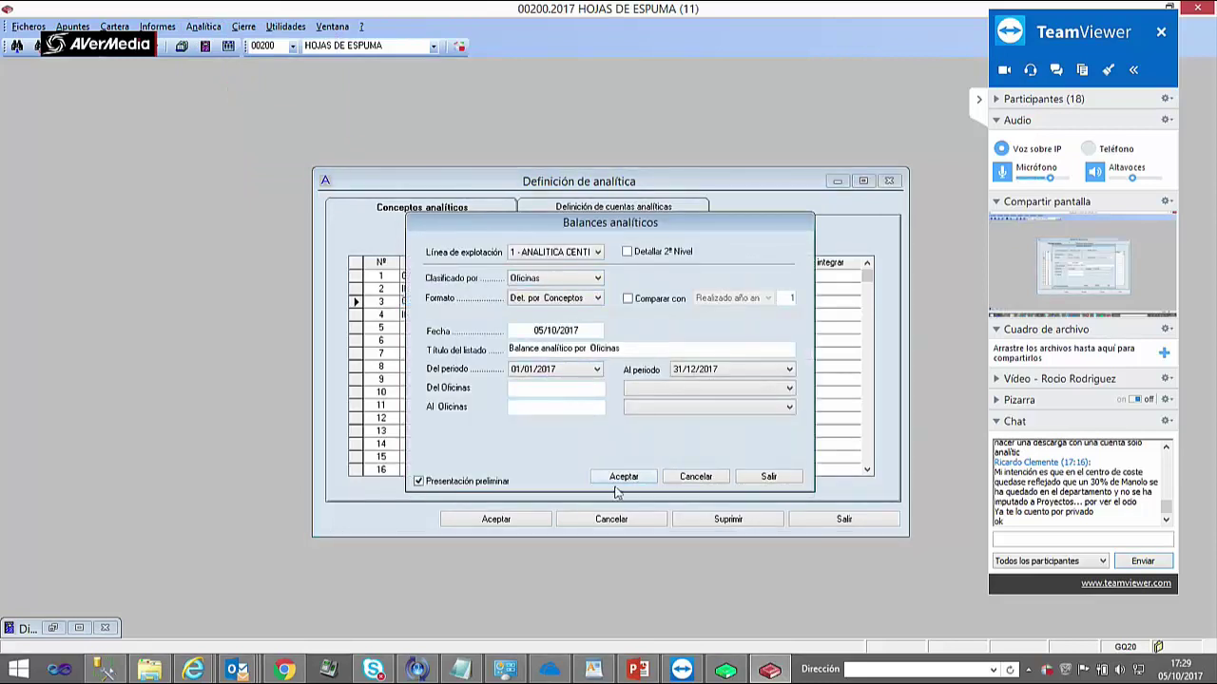
click(586, 386)
click(789, 388)
click(656, 402)
click(789, 407)
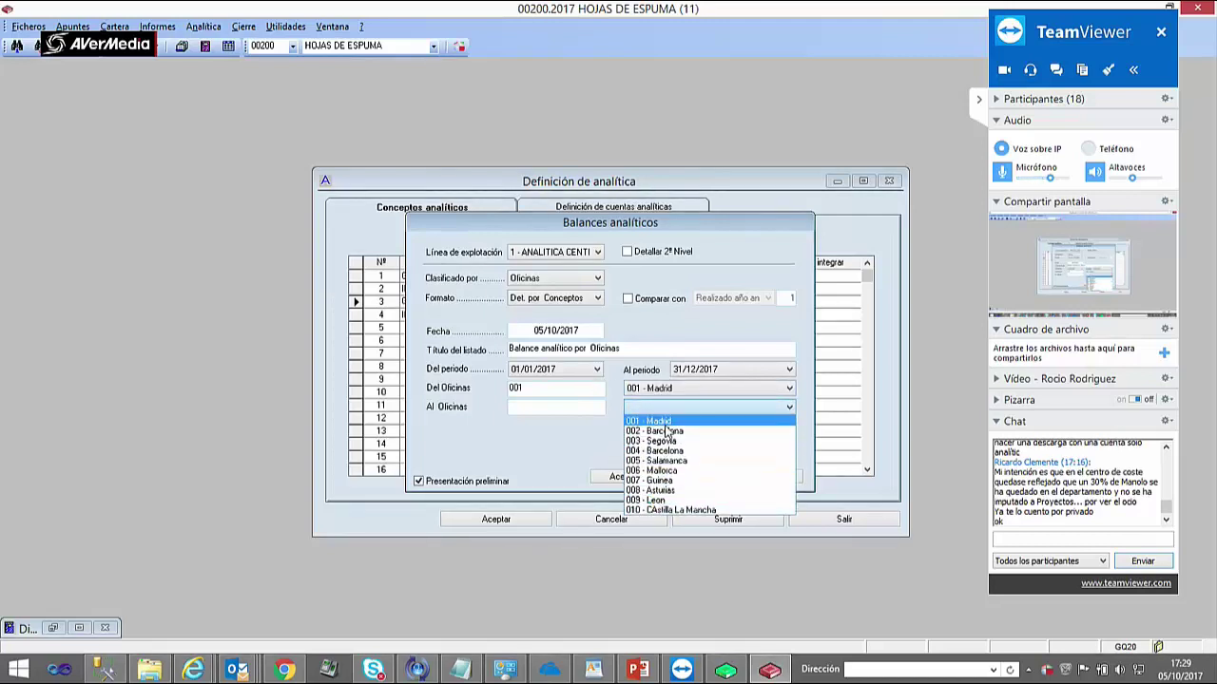
click(670, 509)
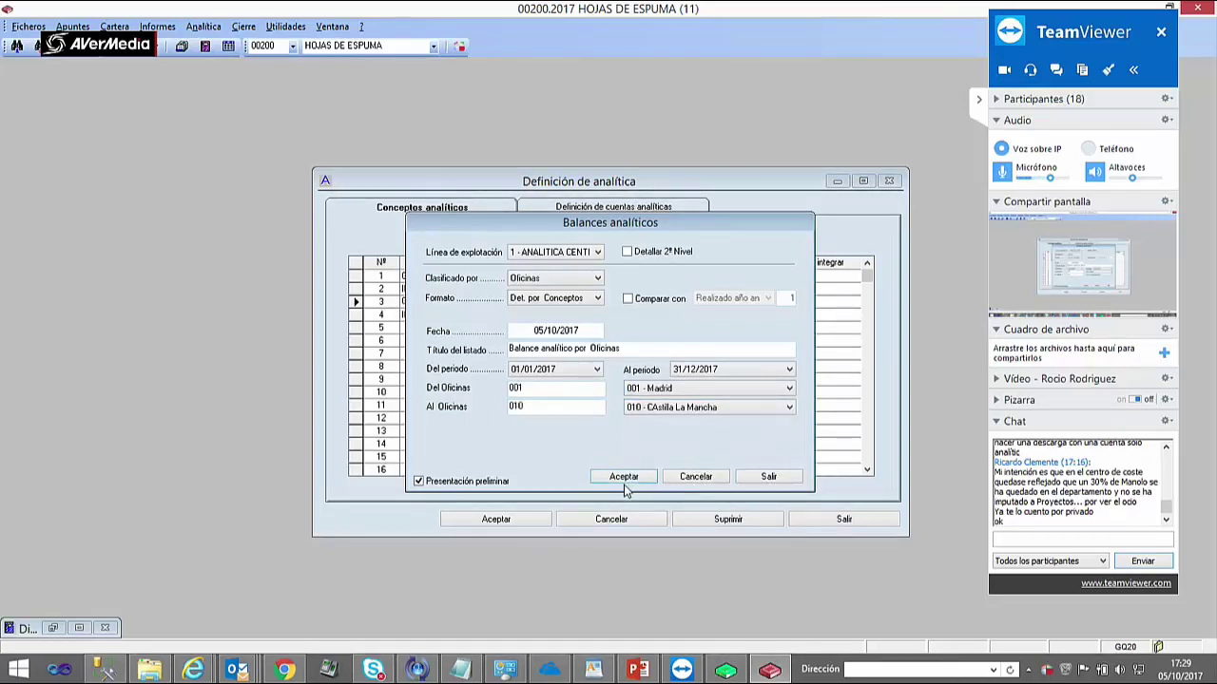
- Preview the analytic balance by Oficinas for Madrid through Castilla La Mancha, review its expense and income figures, and close the report viewer
click(623, 479)
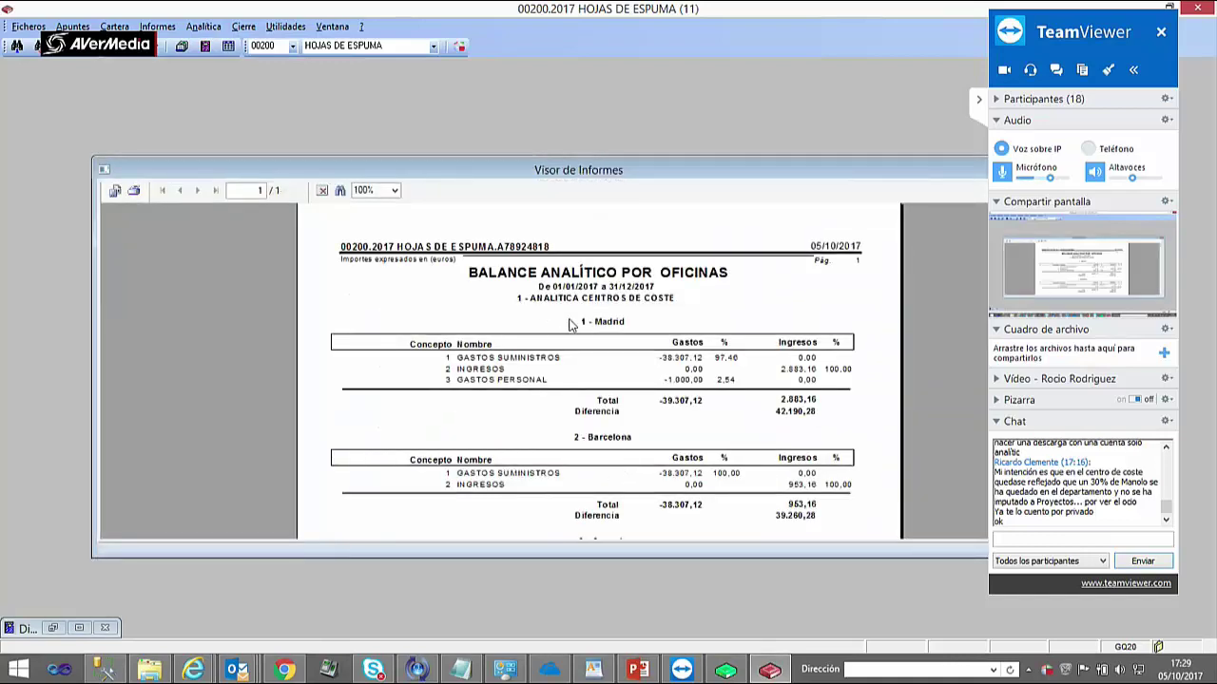
drag(590, 169, 459, 90)
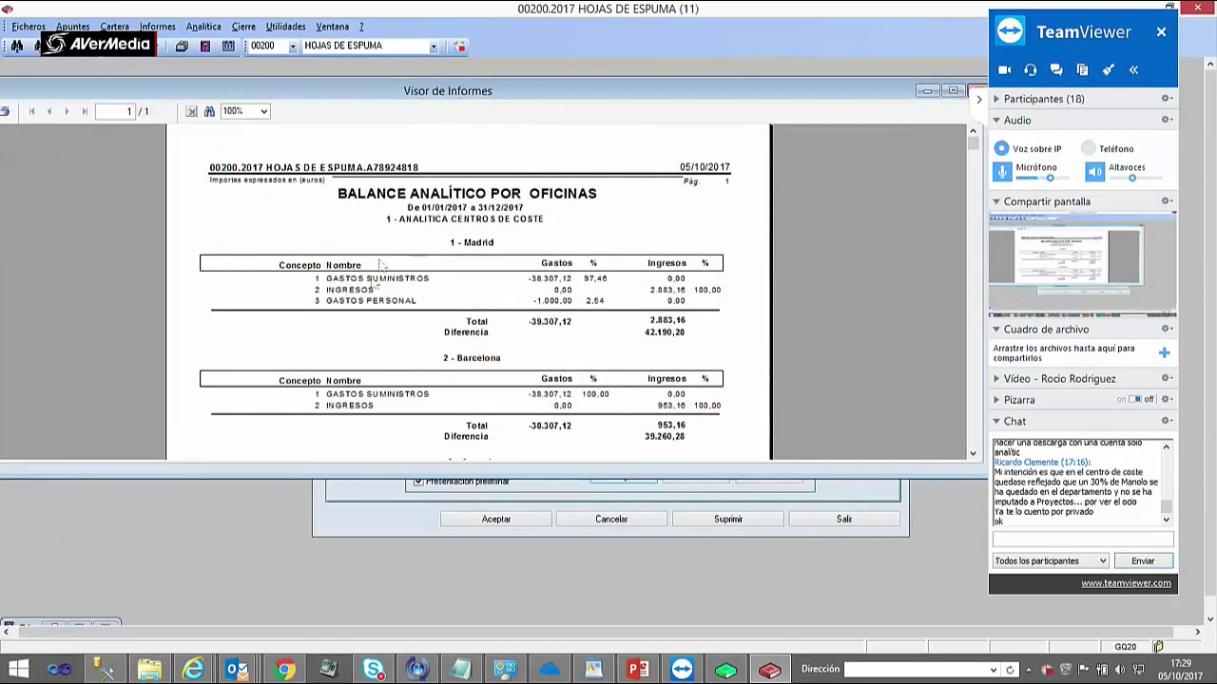
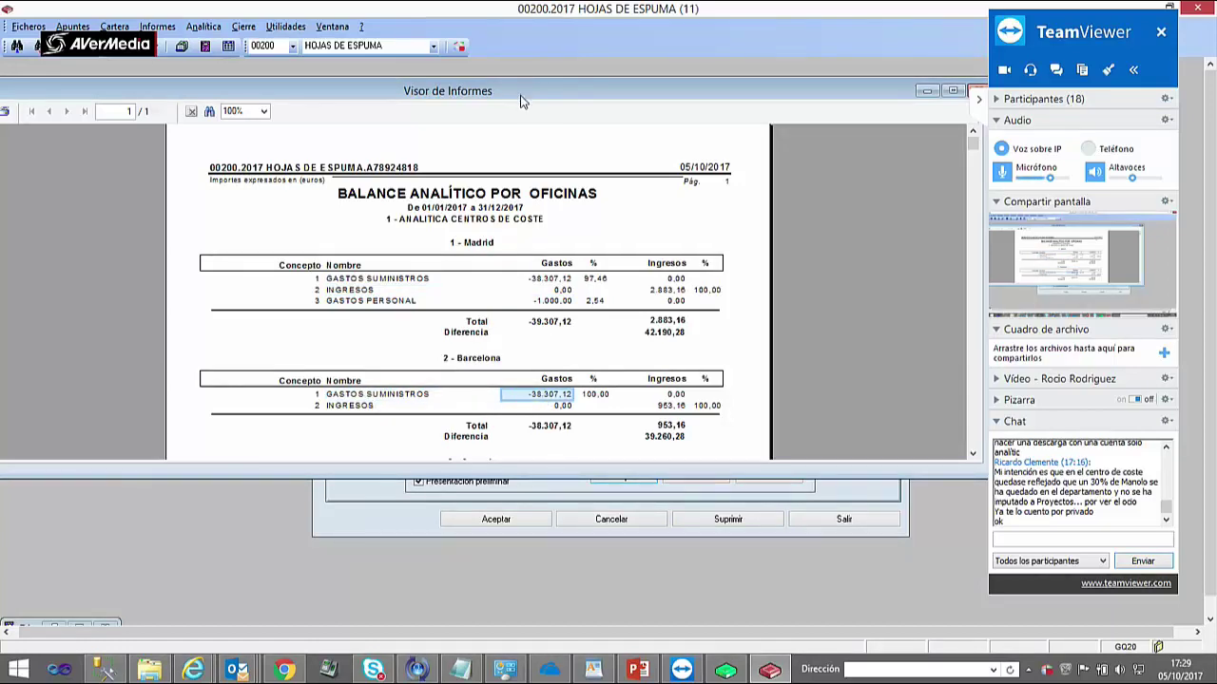
drag(520, 96, 444, 212)
click(896, 208)
- Set the balance format to Det. por Conceptos/Cta and generate the report by Oficinas
click(571, 298)
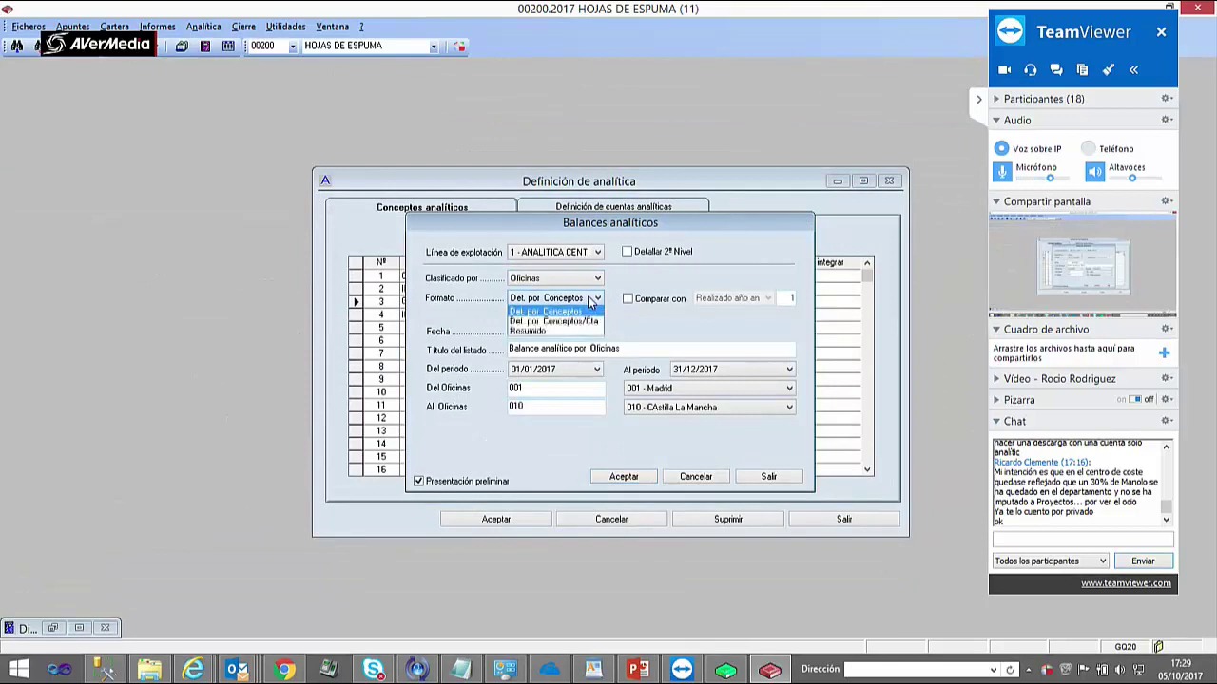
click(547, 332)
click(621, 476)
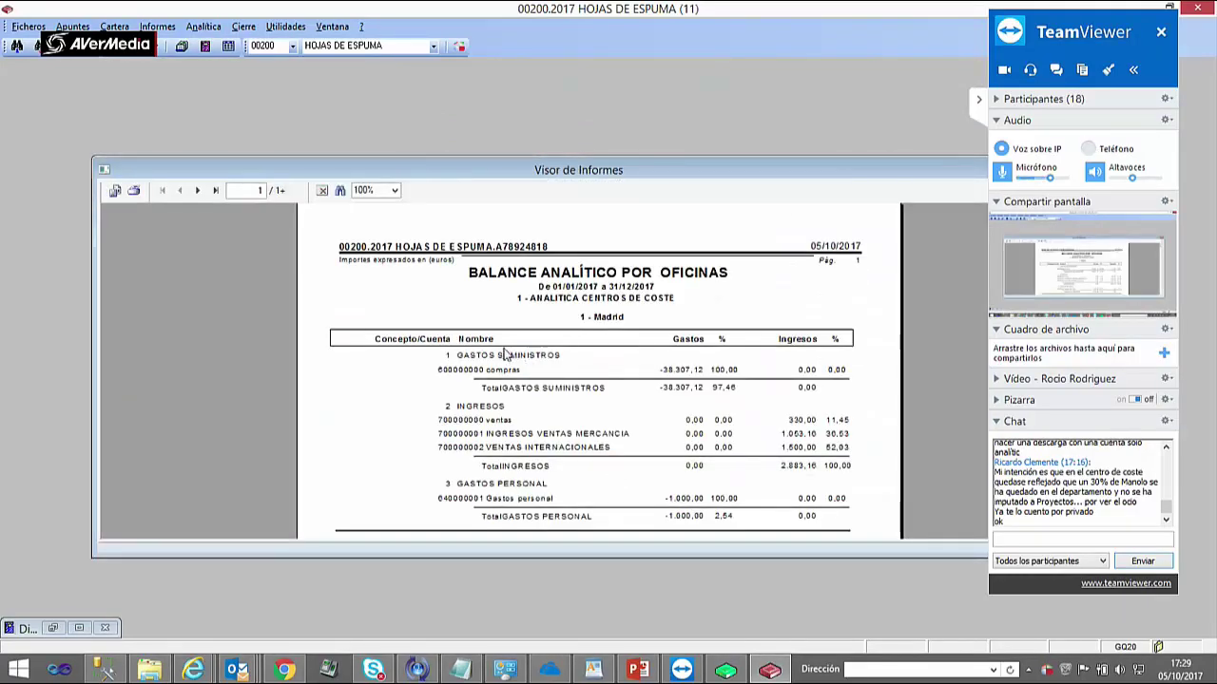
drag(475, 171, 354, 108)
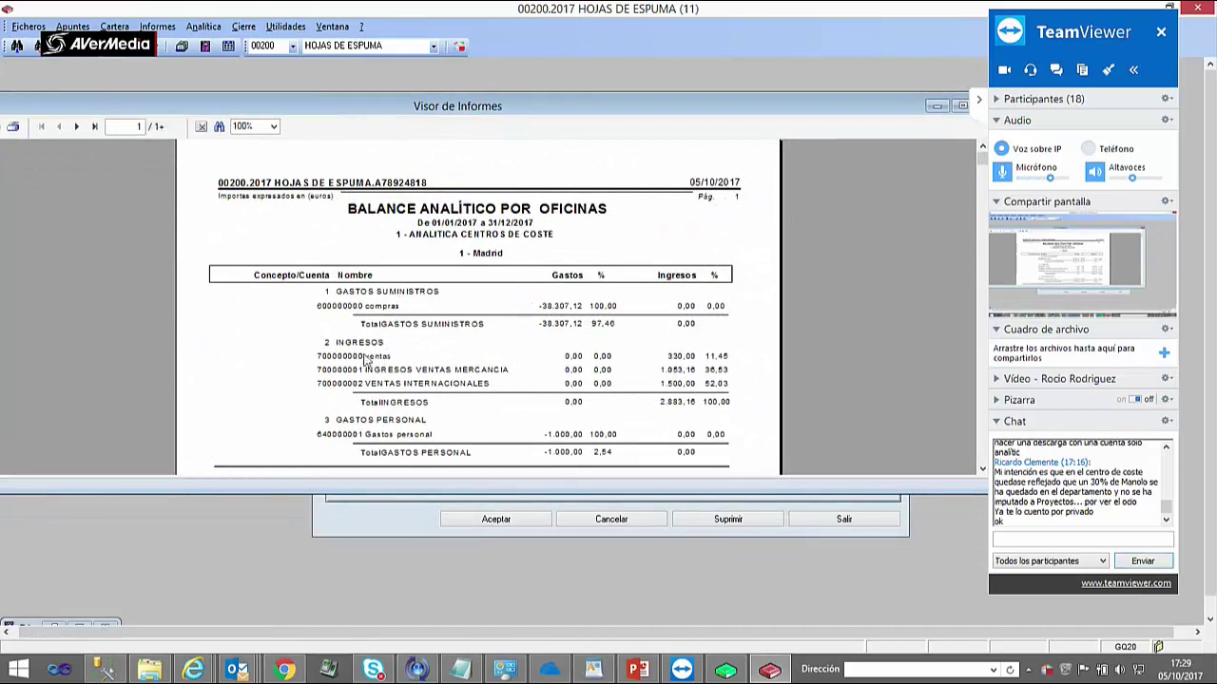
- Examine the individual sales accounts under Madrid's INGRESOS concept, including merchandise and international sales, and close the report
click(359, 345)
click(348, 358)
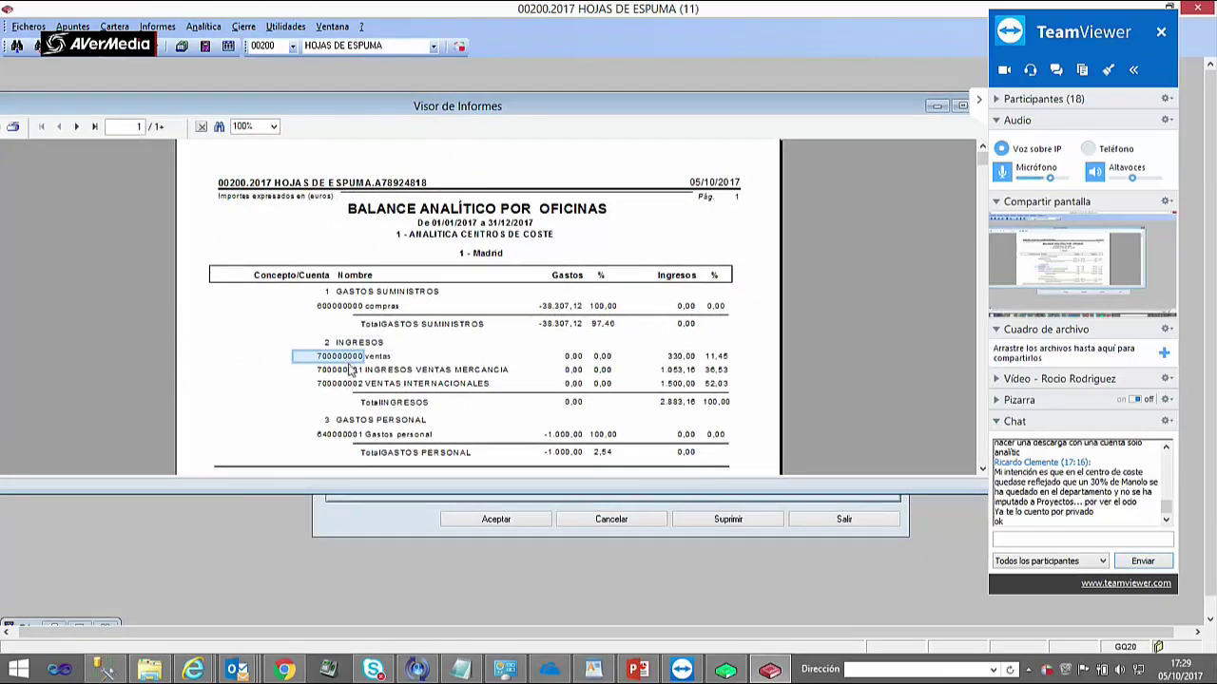
click(676, 359)
click(442, 371)
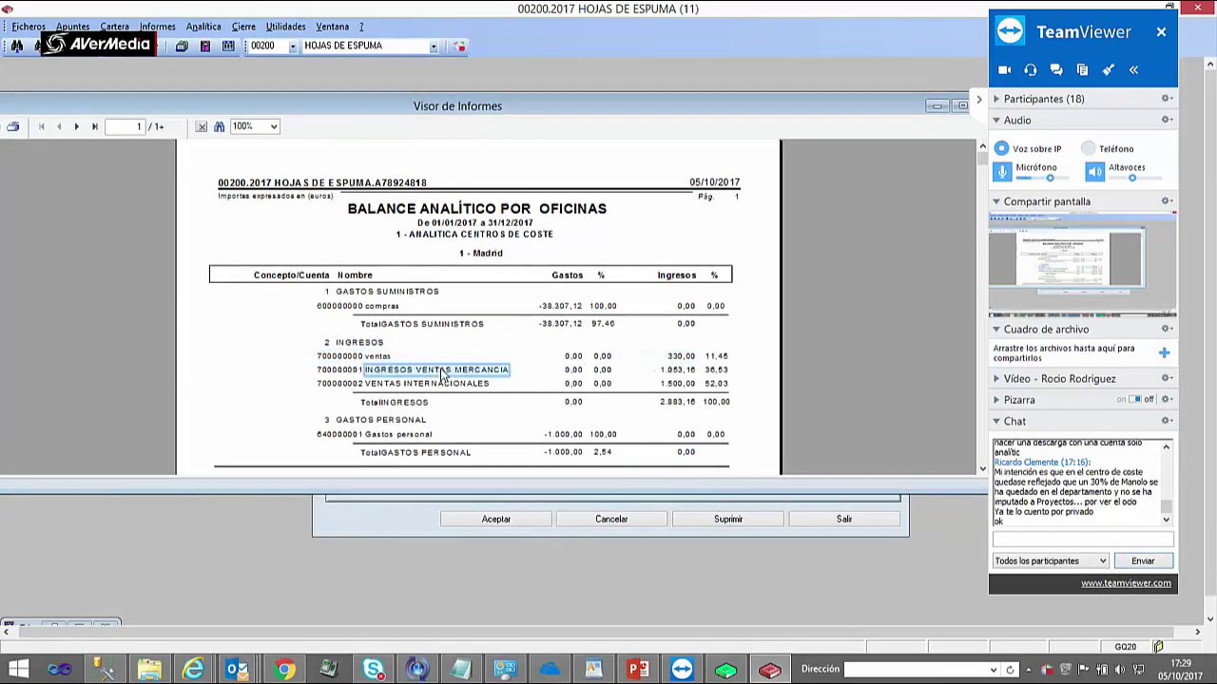
click(442, 384)
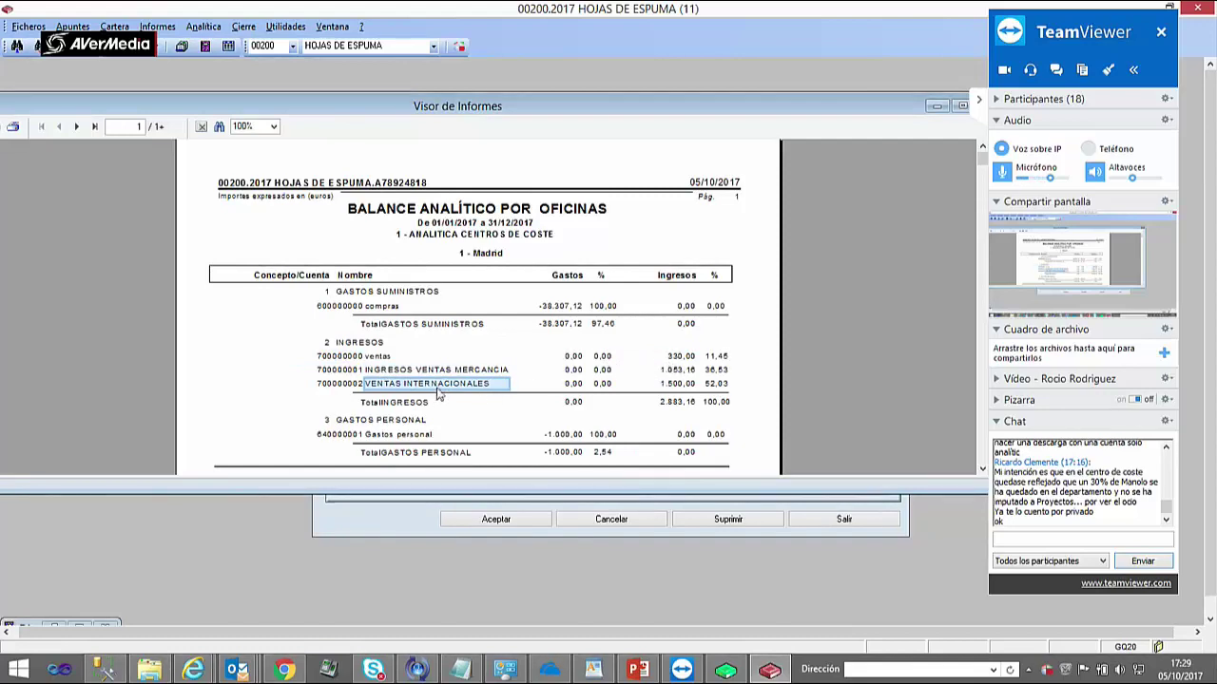
drag(704, 106, 682, 106)
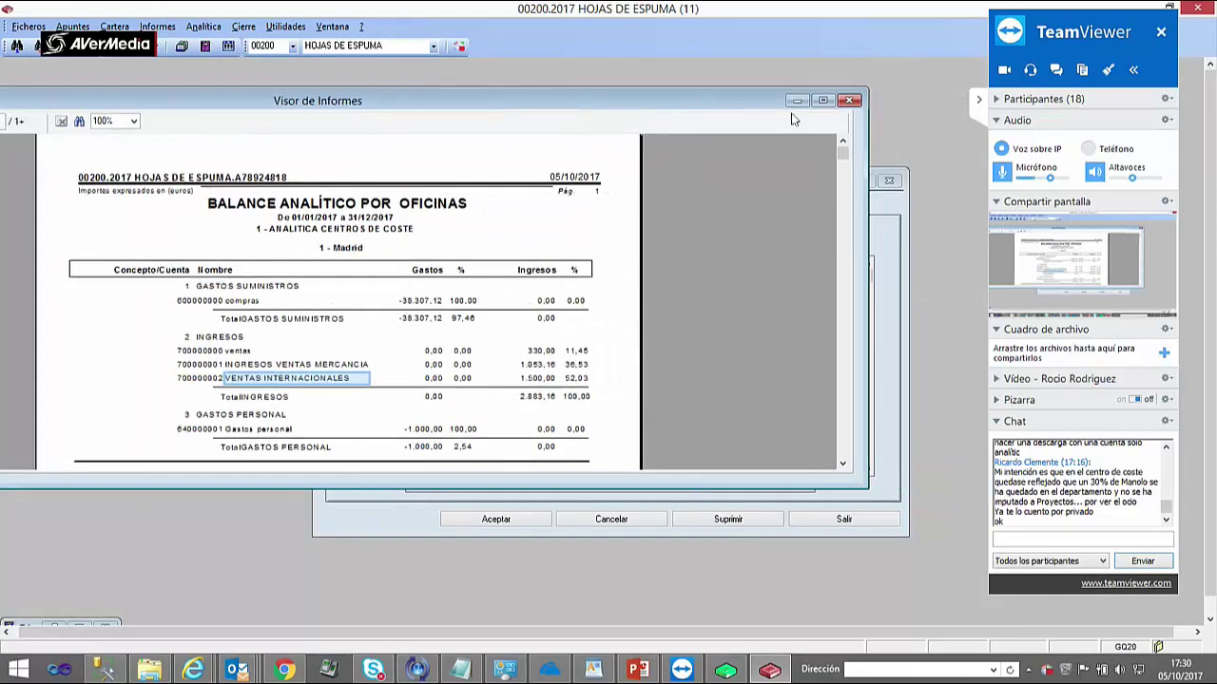
click(850, 101)
- Enable Detallar 2º Nivel and comparison with Realizado año anterior for the analytic balance
click(627, 252)
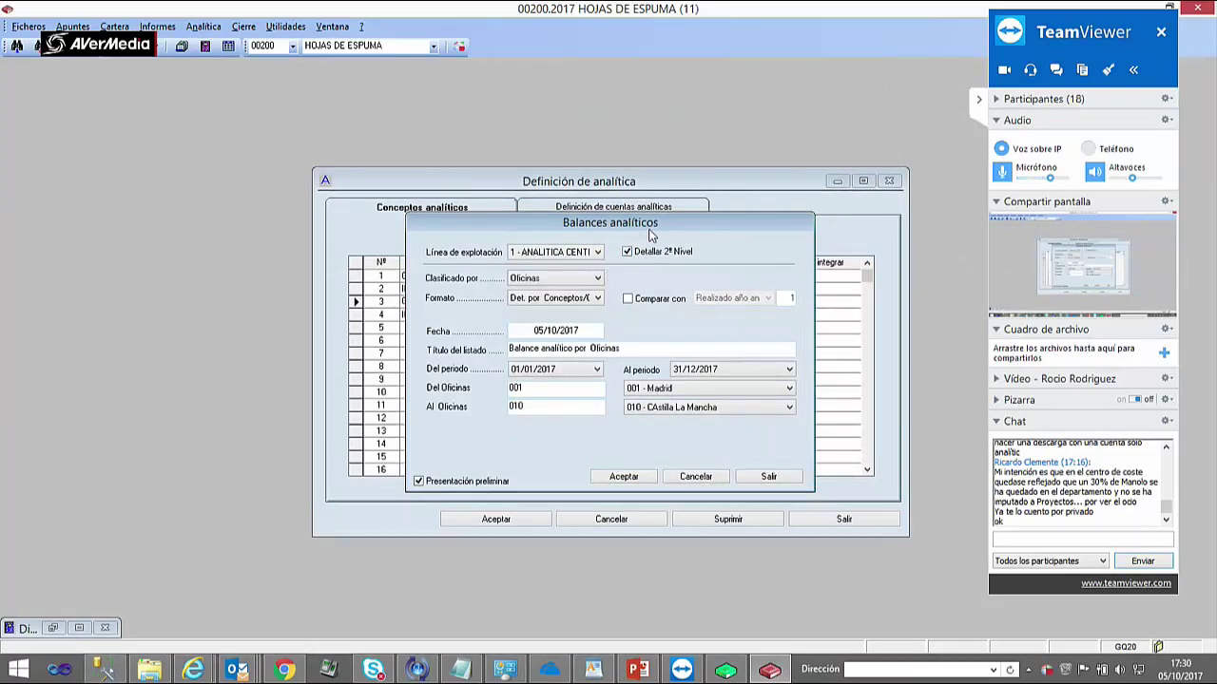
click(629, 301)
click(627, 301)
click(628, 300)
click(728, 298)
click(727, 300)
- Generate a balance for the 3 - PROYECTOS line, classified by Cód. Proyecto, in the Resumido format
click(580, 278)
click(573, 253)
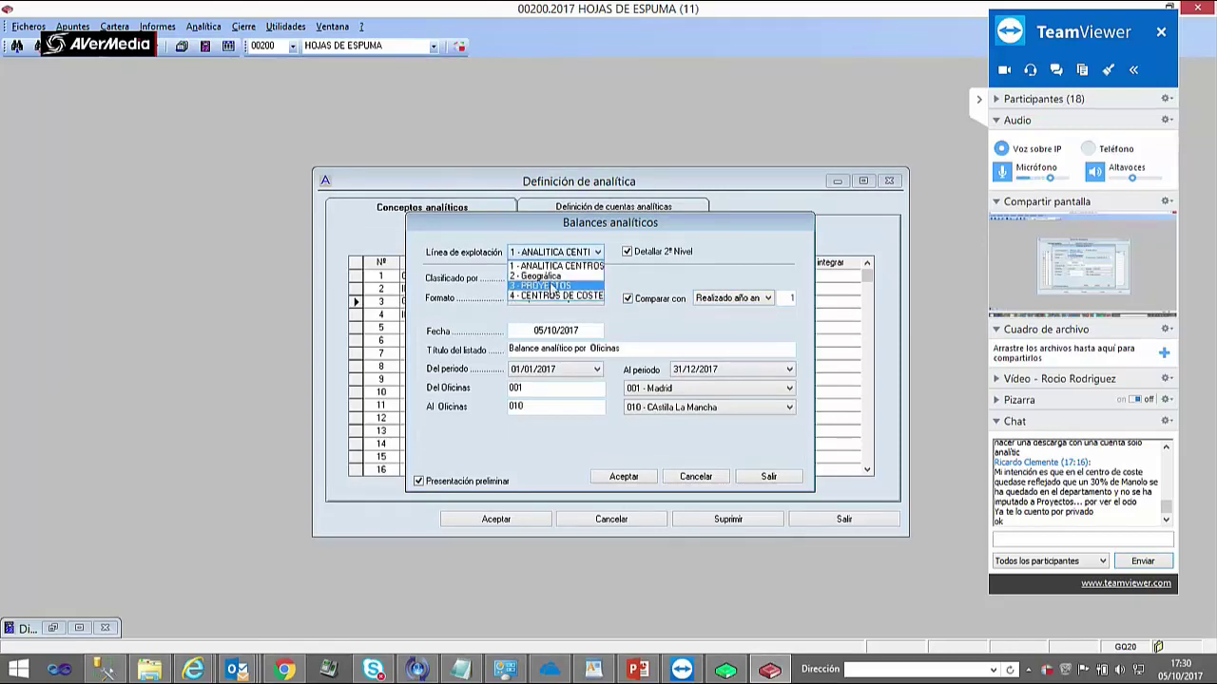
click(551, 286)
click(595, 279)
click(595, 281)
click(589, 298)
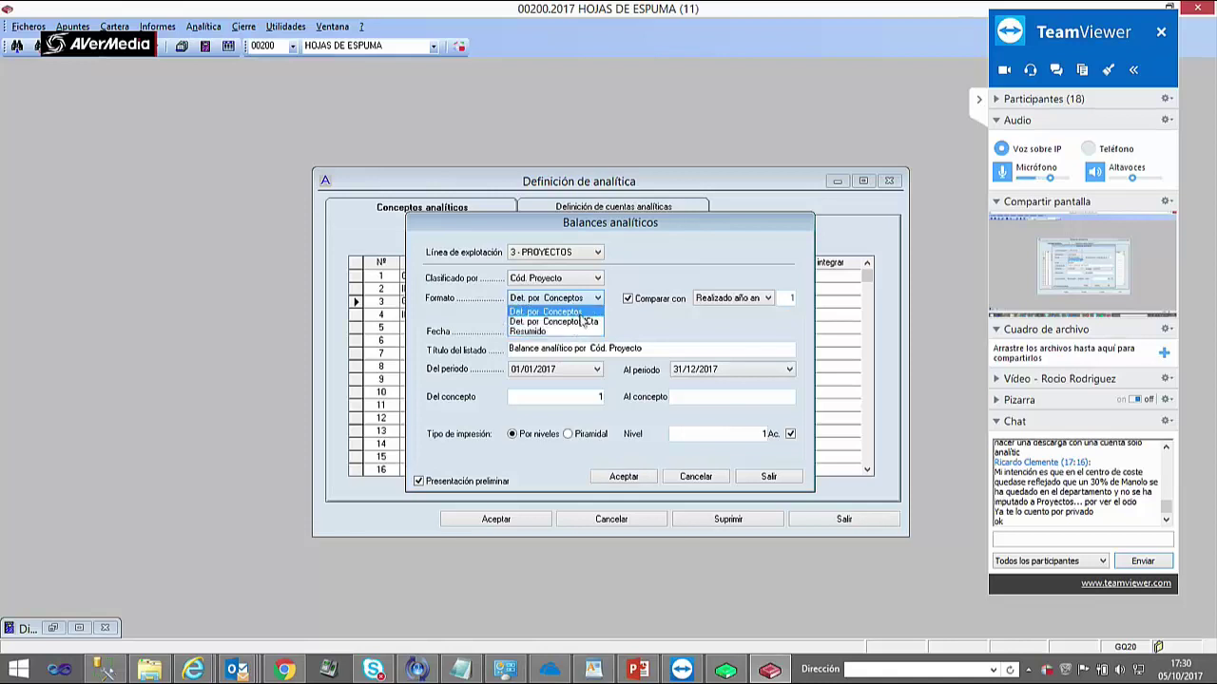
click(575, 331)
click(626, 486)
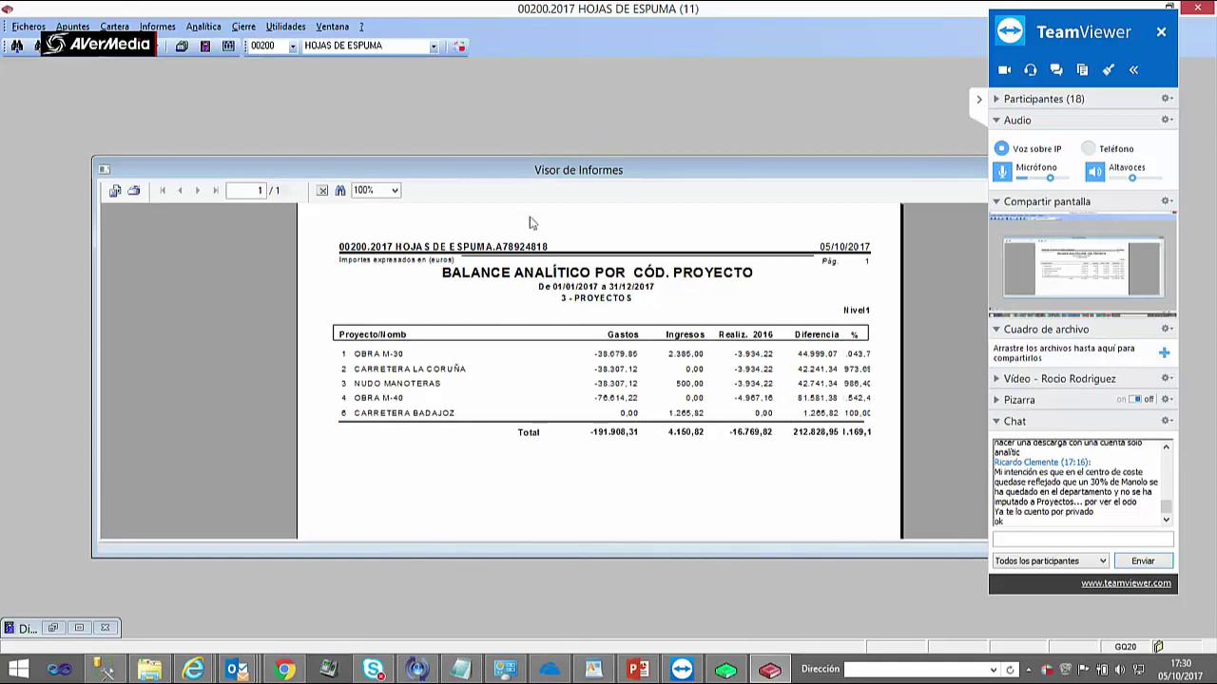
- Review the summarized project balance with its prior-year comparison and close the report viewer
drag(542, 170, 456, 175)
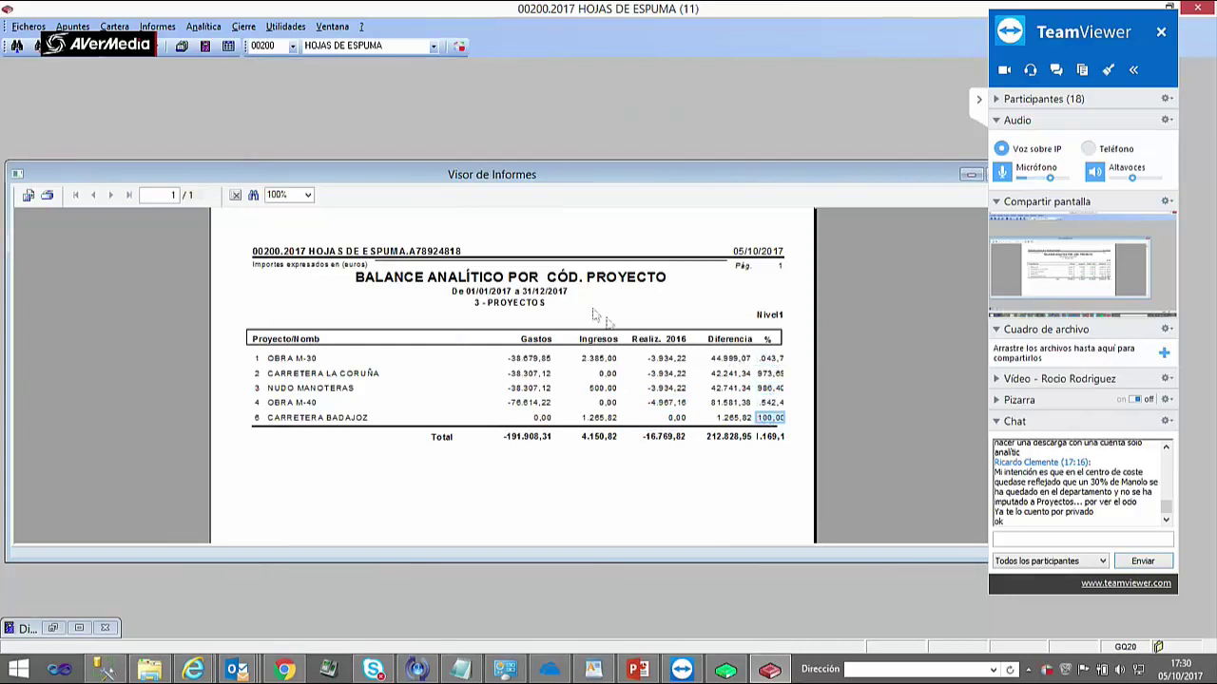
drag(533, 180, 416, 217)
click(898, 221)
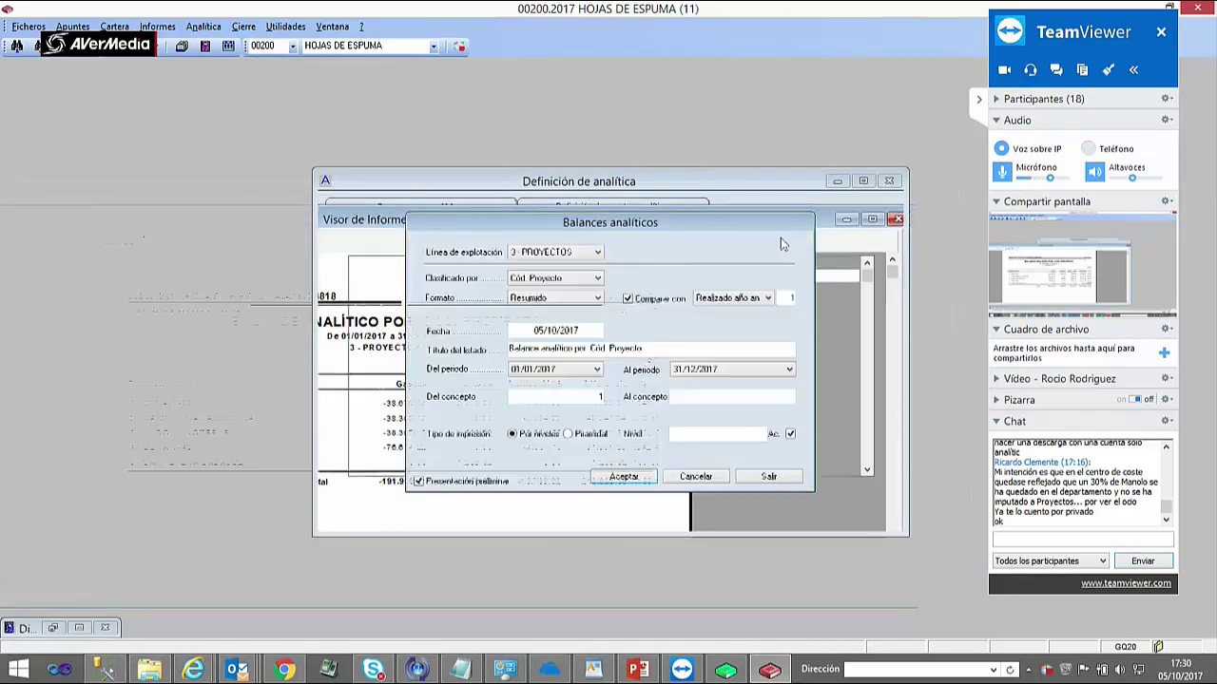
- Set the balance to line 1 - ANALITICA CENTROS DE COSTE with the Det. por Conceptos format
click(582, 298)
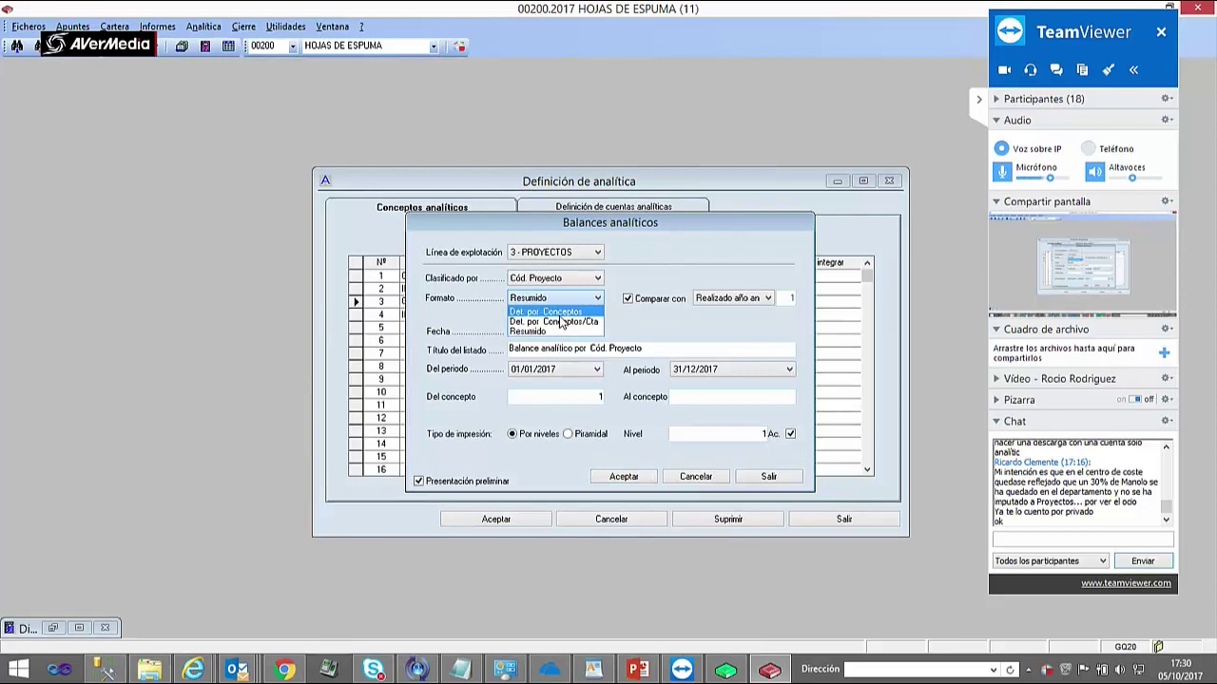
click(591, 253)
click(577, 267)
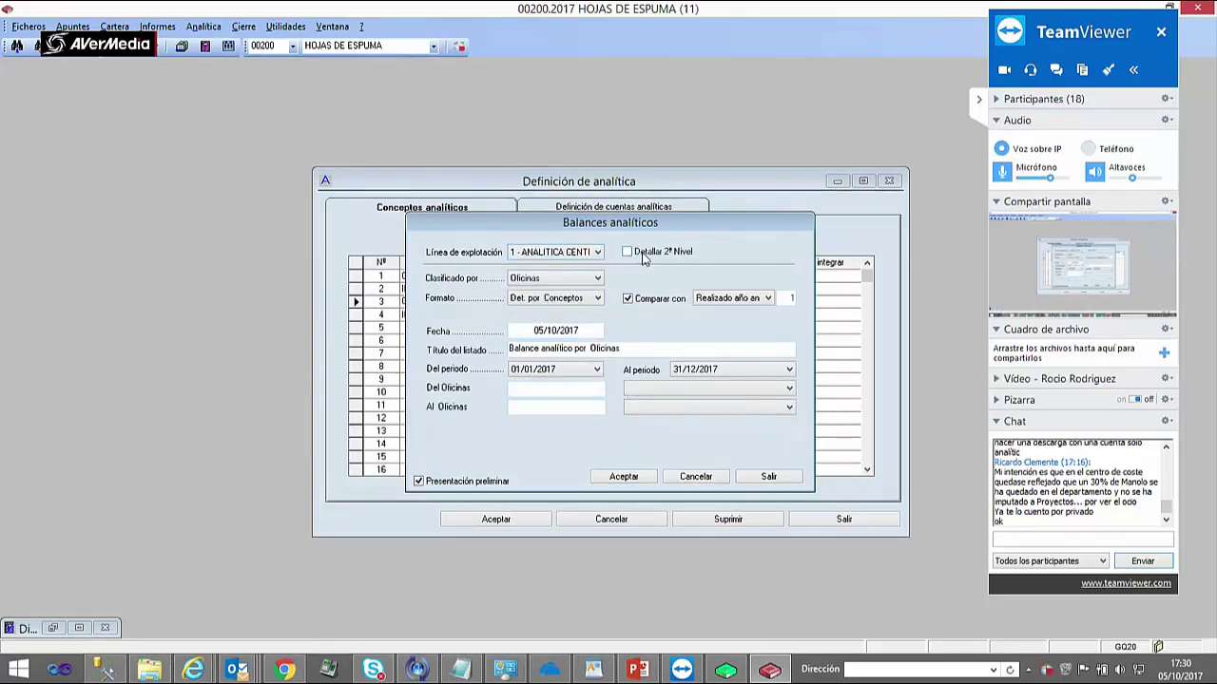
click(634, 255)
click(577, 298)
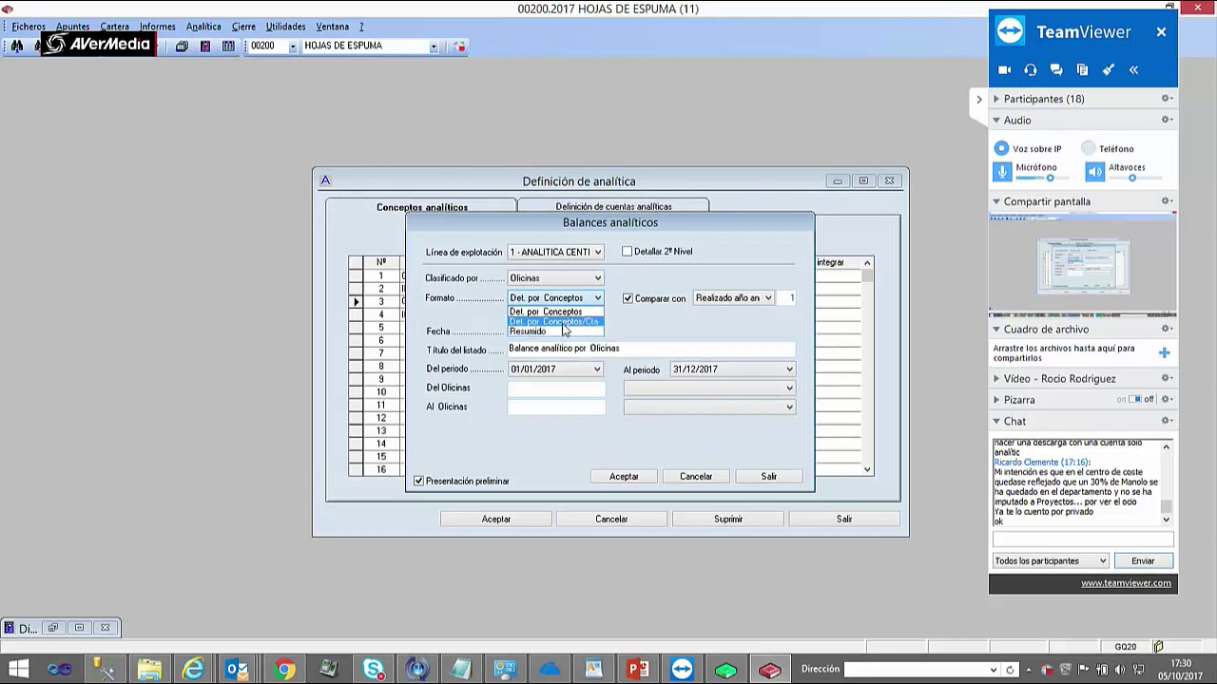
click(559, 331)
click(575, 299)
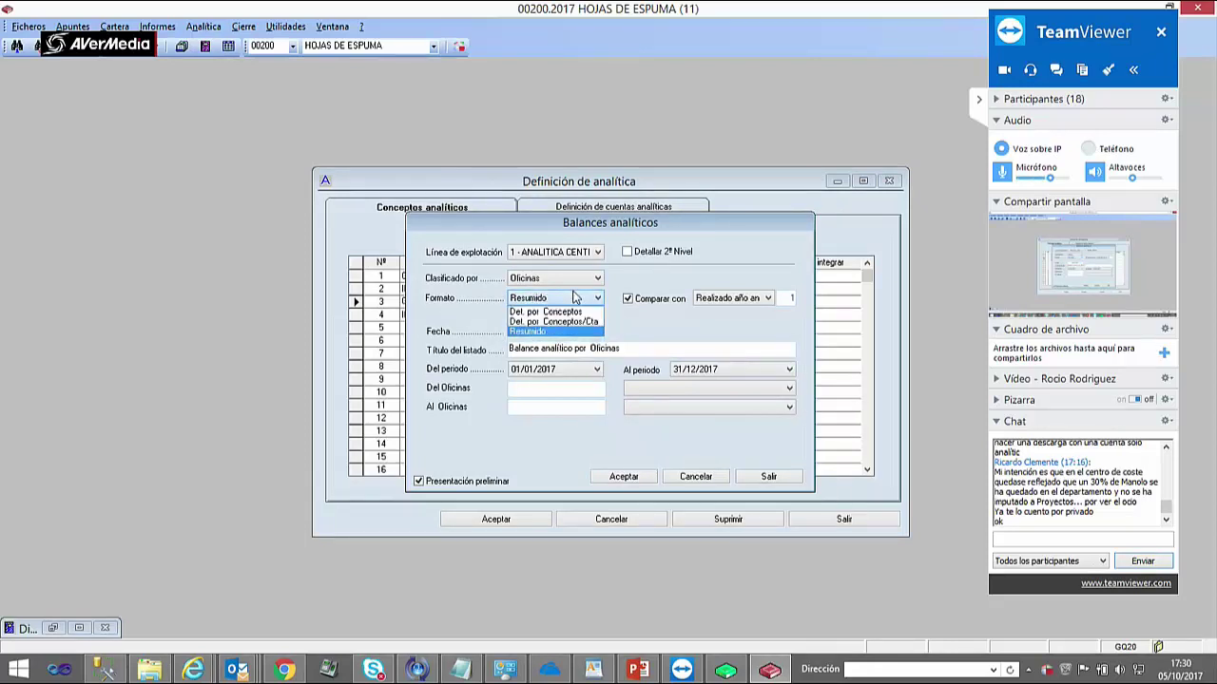
click(572, 312)
- Preview the cost-centre balance with only office 001 - Madrid as the range, and close the report viewer
click(630, 391)
click(639, 400)
click(647, 413)
click(646, 421)
click(624, 477)
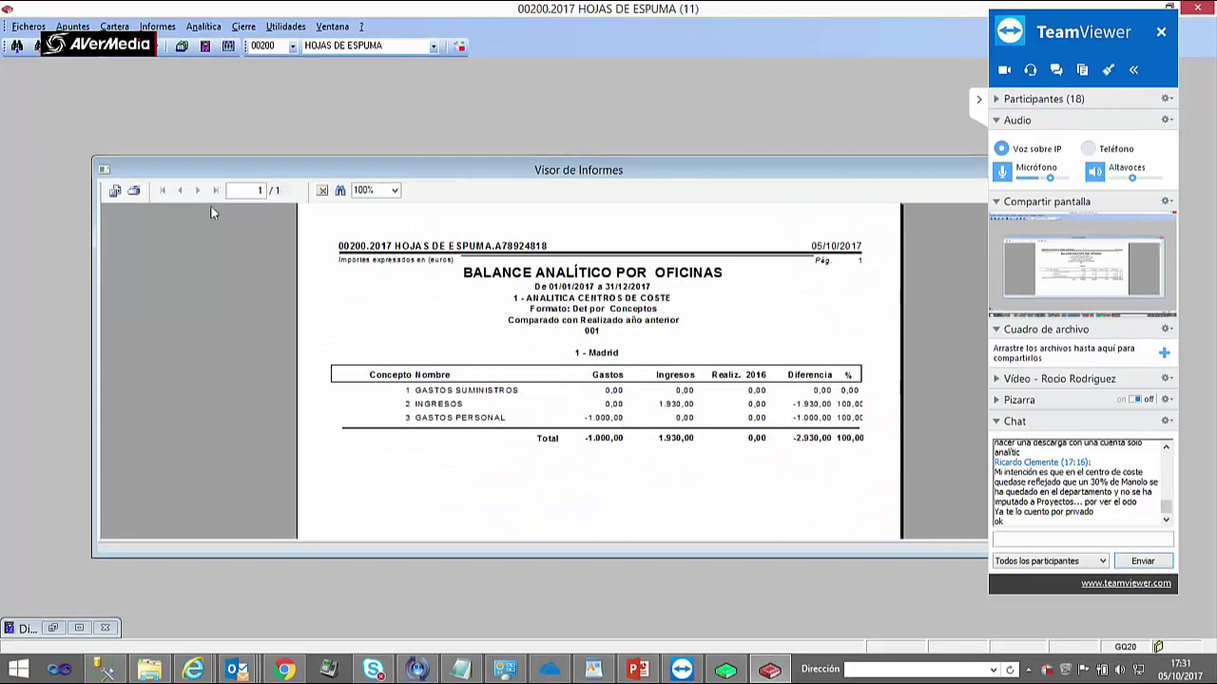
drag(587, 174, 389, 173)
click(916, 171)
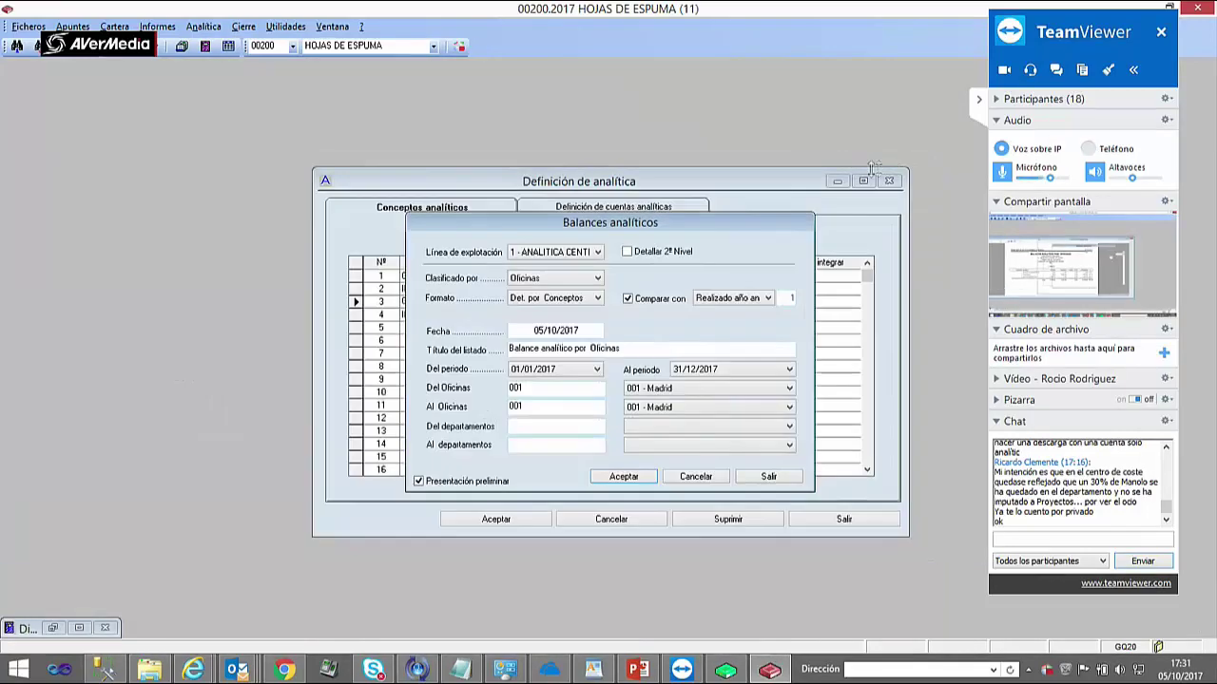
- Clear the balance criteria, leave Balances analíticos, and show the Definición de cuentas analíticas page
click(694, 476)
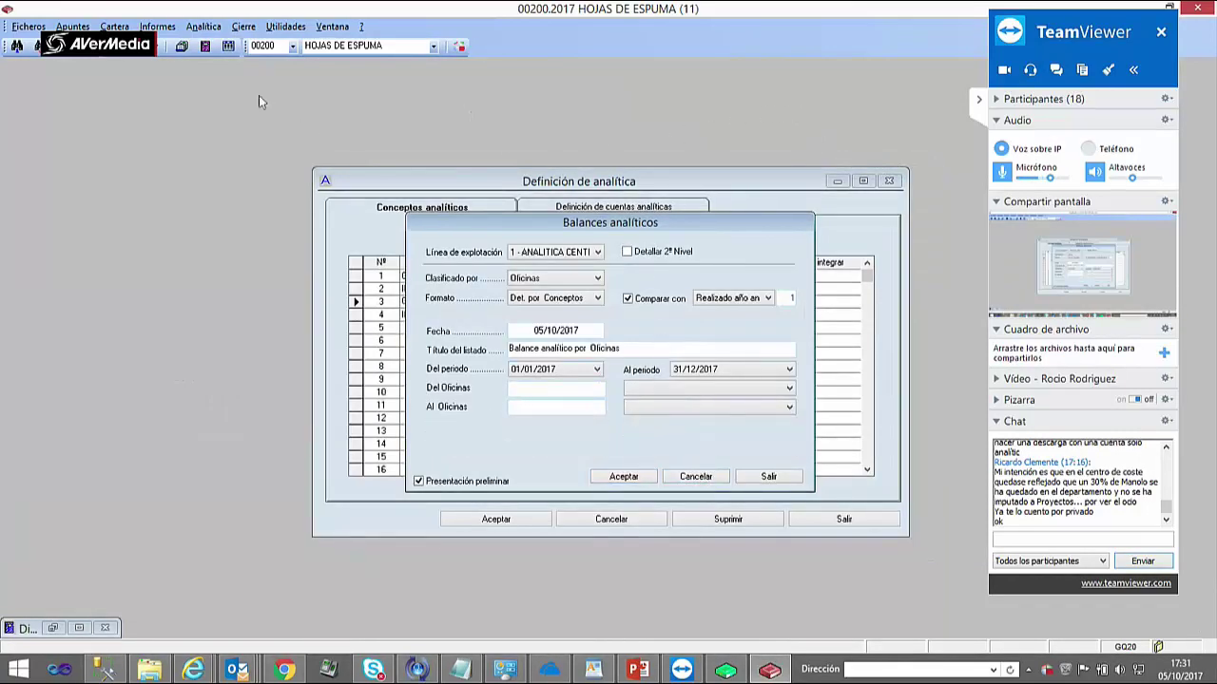
click(778, 477)
click(557, 211)
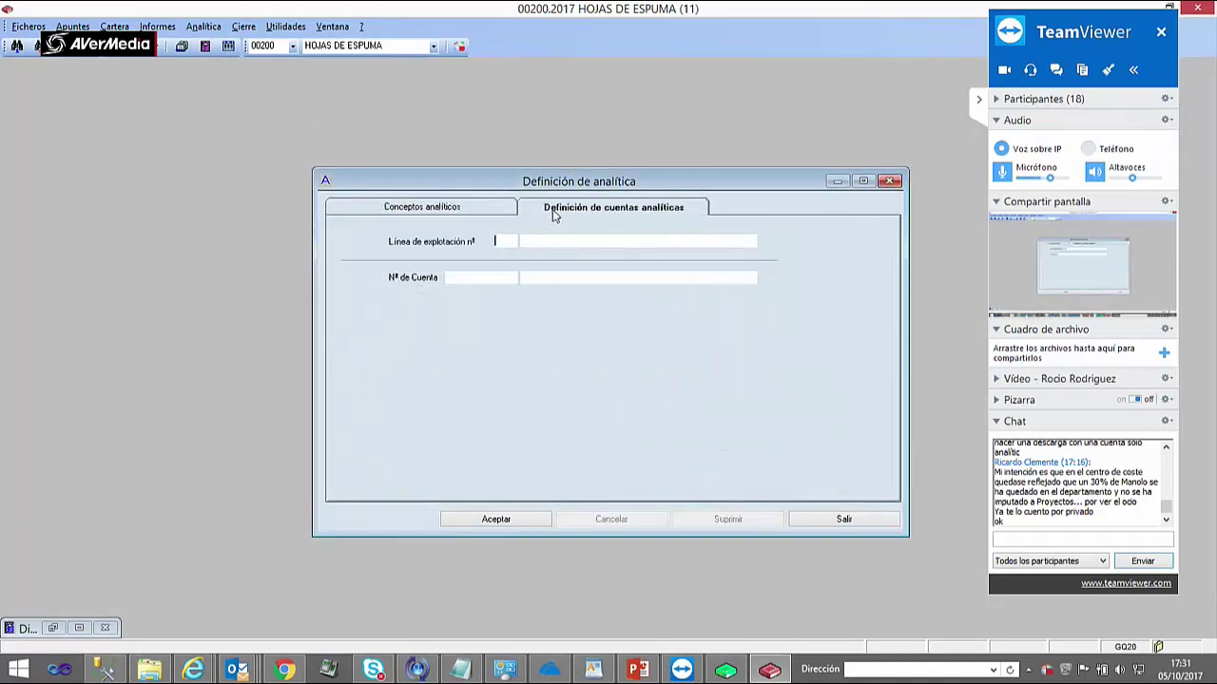
click(408, 210)
click(561, 208)
click(204, 28)
click(241, 87)
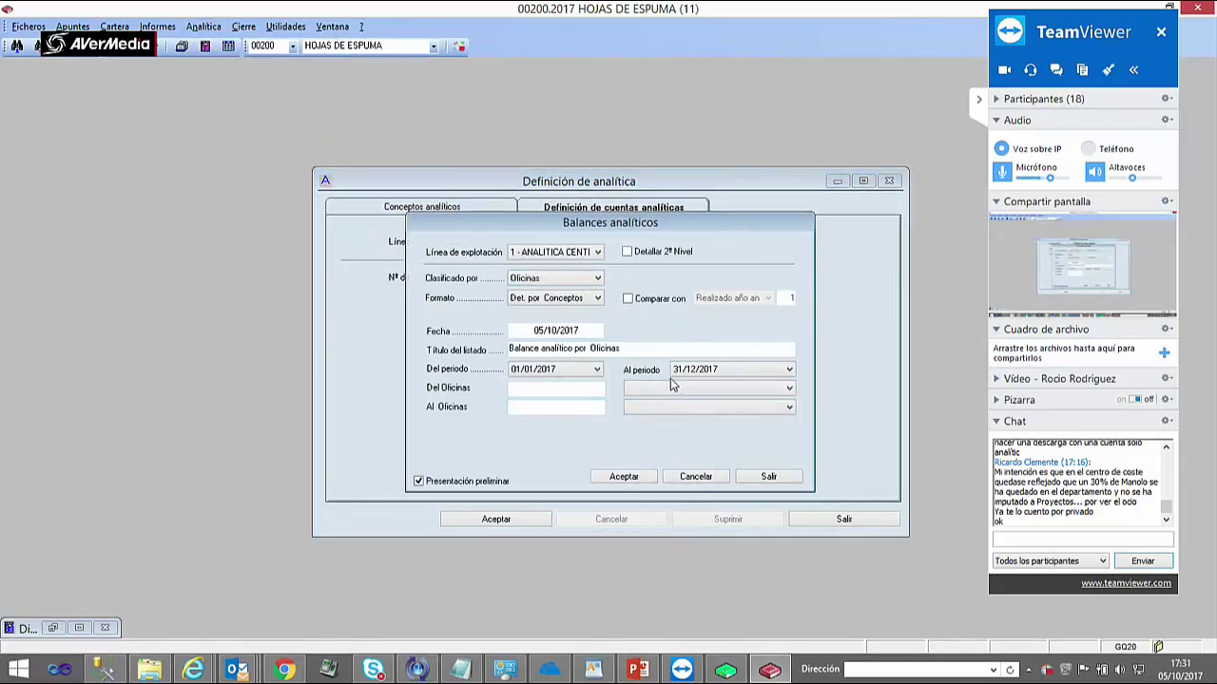
click(628, 298)
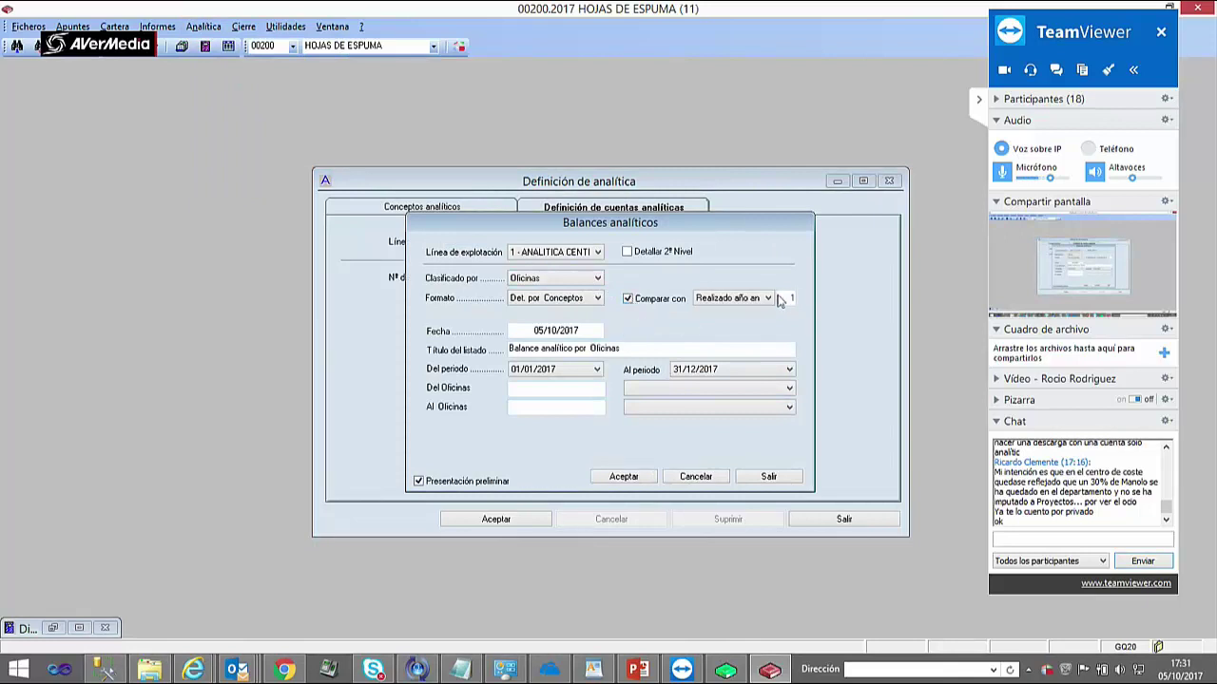
click(768, 298)
click(749, 308)
click(598, 299)
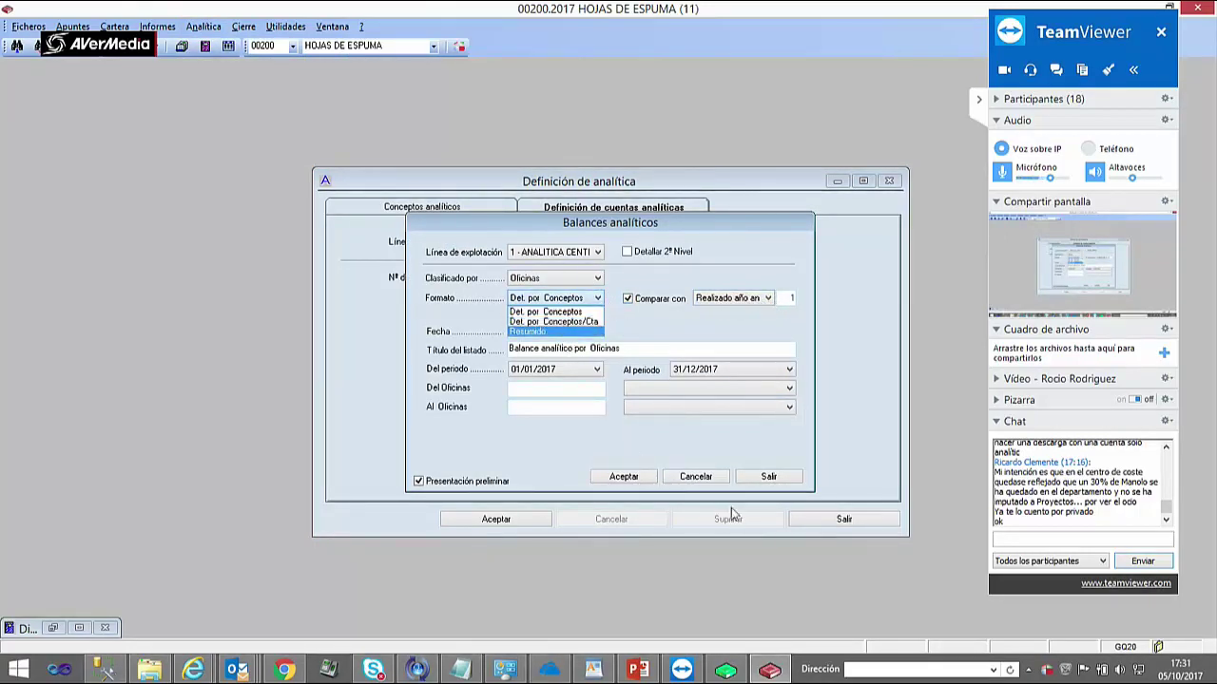
click(703, 476)
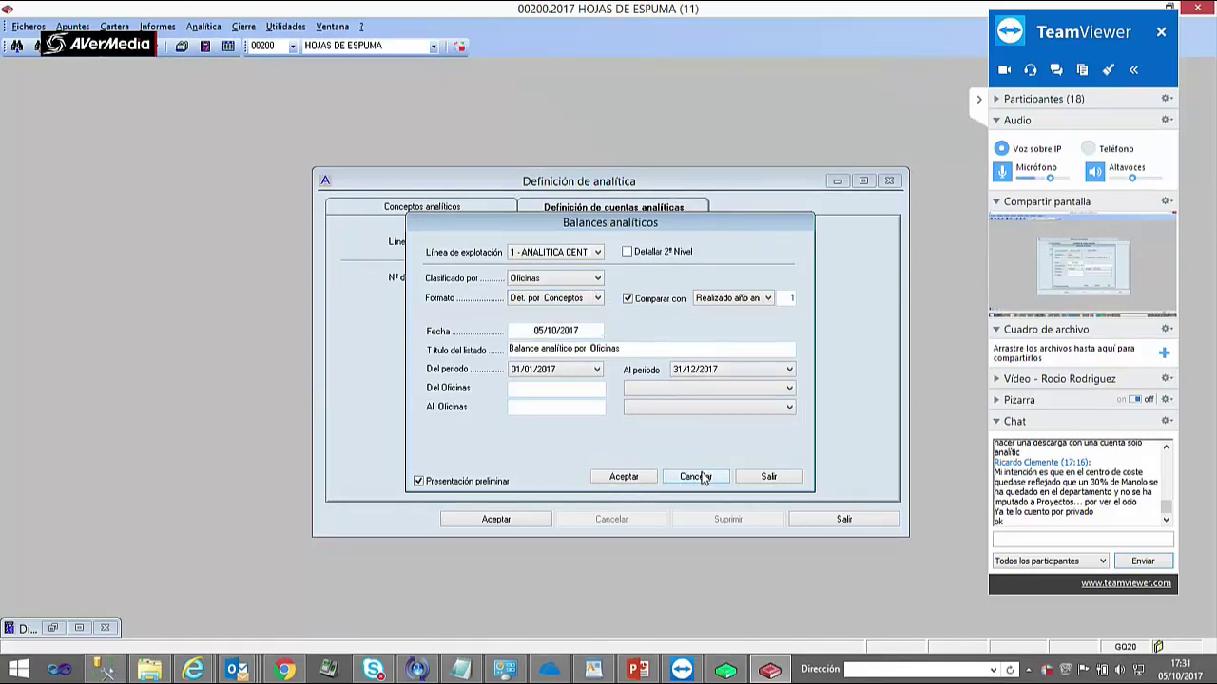
click(768, 476)
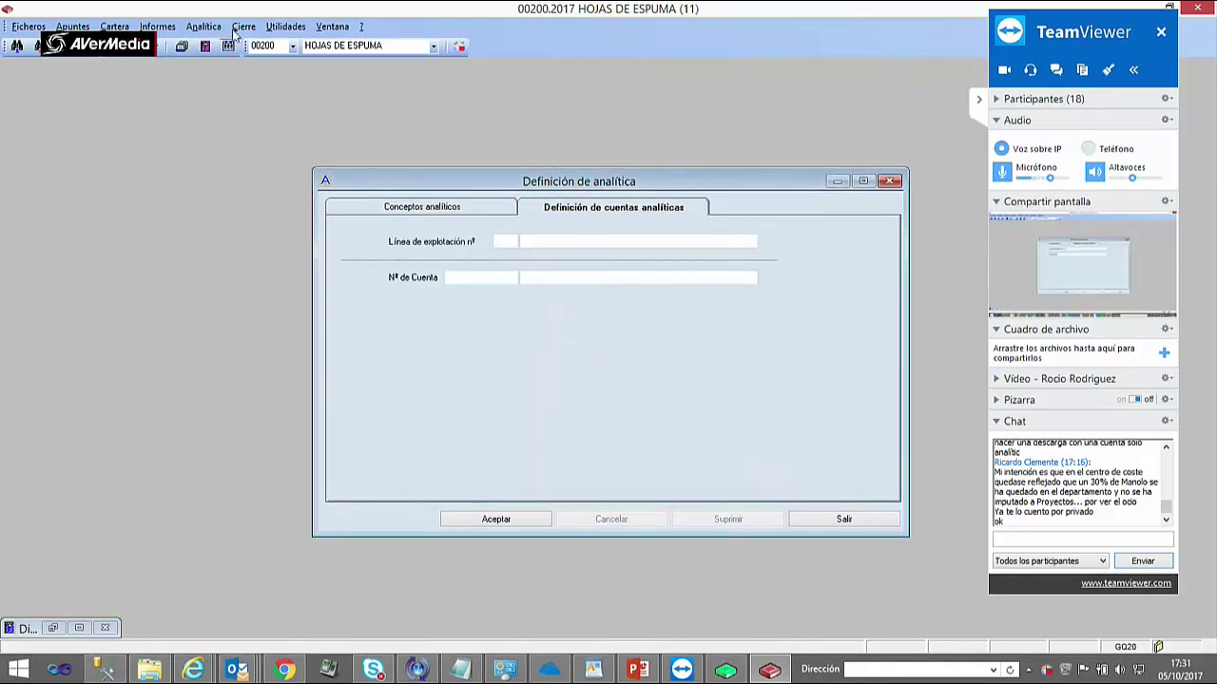
- Open Dinámicas de analítica and dismiss the form for a new dynamic statistic
click(203, 26)
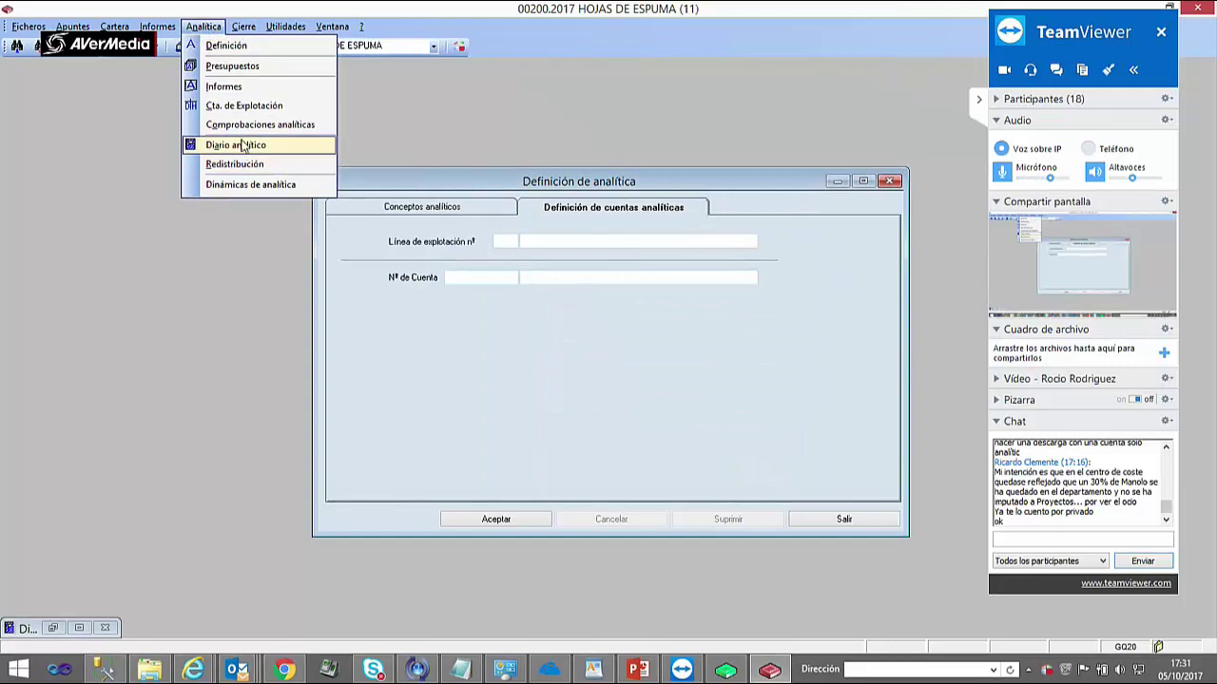
click(251, 187)
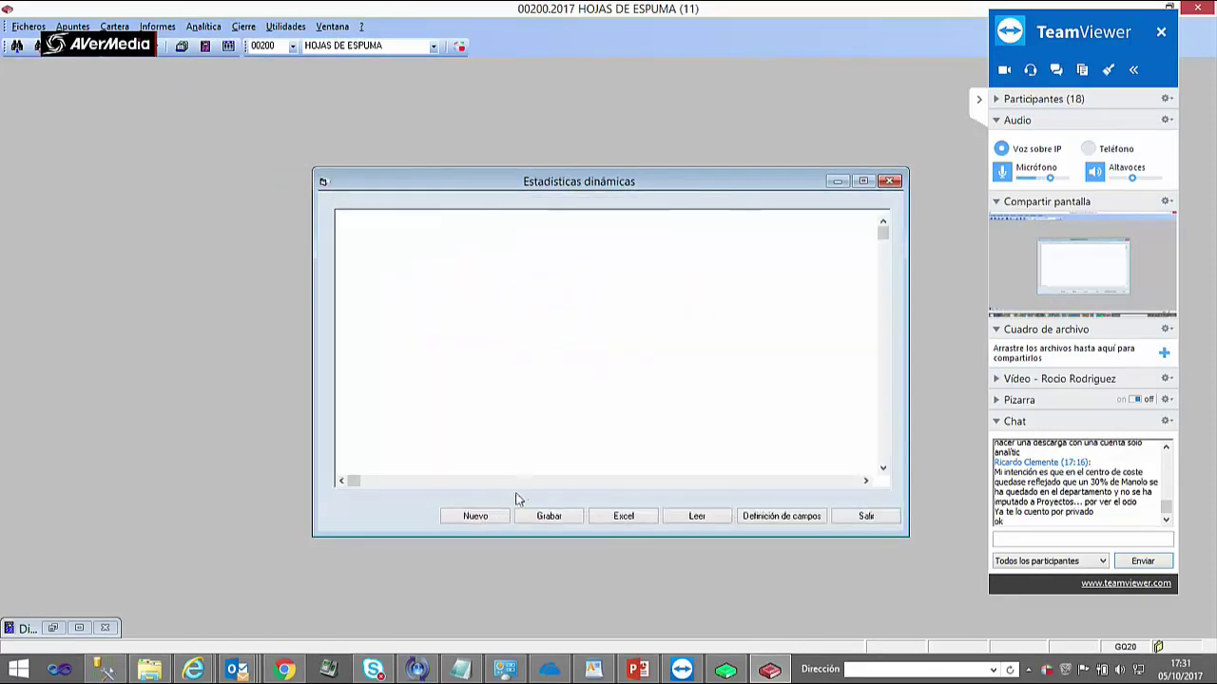
click(490, 523)
click(796, 425)
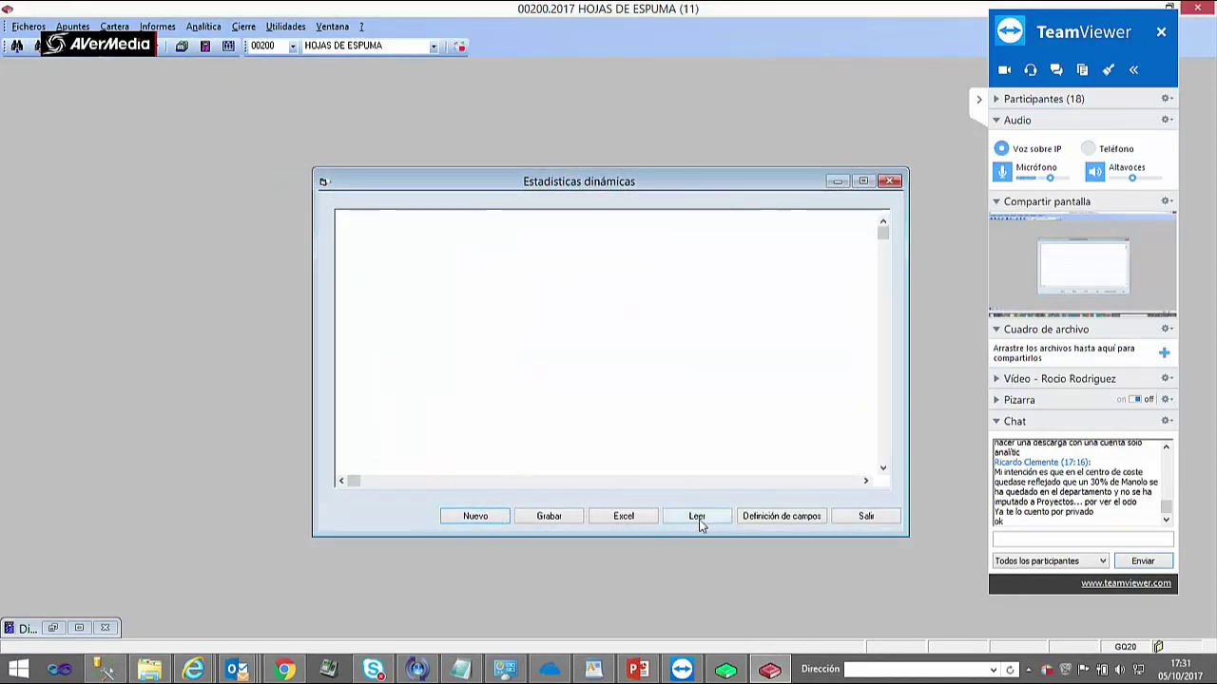
- Try to load the saved dynamic statistic Ejemplo de Dinámica
click(698, 518)
click(505, 322)
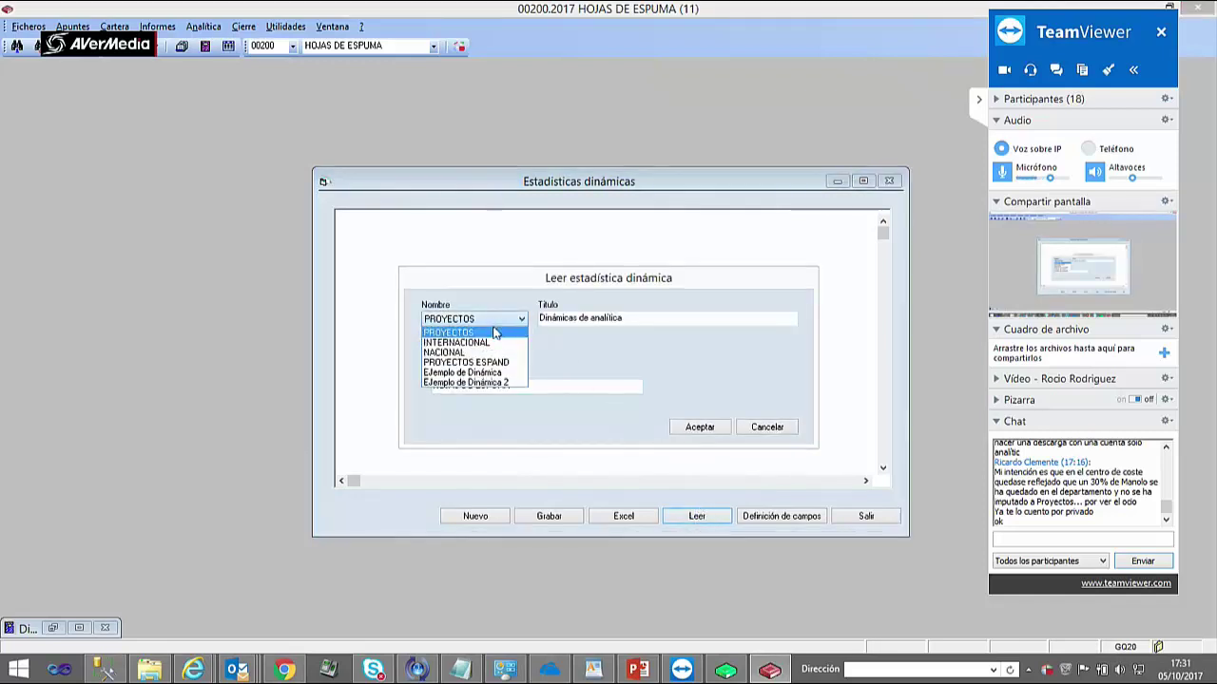
click(483, 372)
click(699, 427)
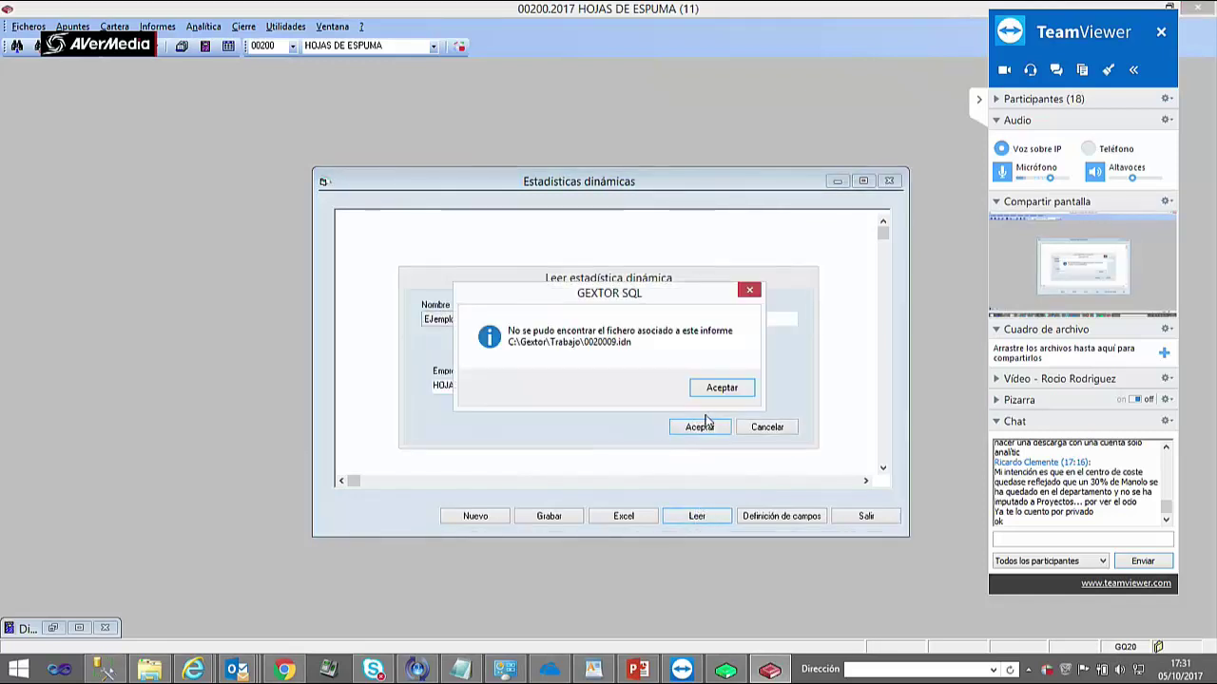
click(720, 387)
- Try to load the saved dynamic statistic Ejemplo de Dinámica 2
click(513, 320)
click(465, 385)
click(700, 426)
click(720, 388)
- Try to load the saved dynamic statistic PROYECTOS and leave the loading dialog
click(499, 321)
click(482, 333)
click(700, 427)
click(719, 388)
click(762, 430)
- Create a new dynamic analytic statistic by cost centre (Por centro de costo) from 01/01/2017 to 31/12/2017 and maximize its window
click(506, 516)
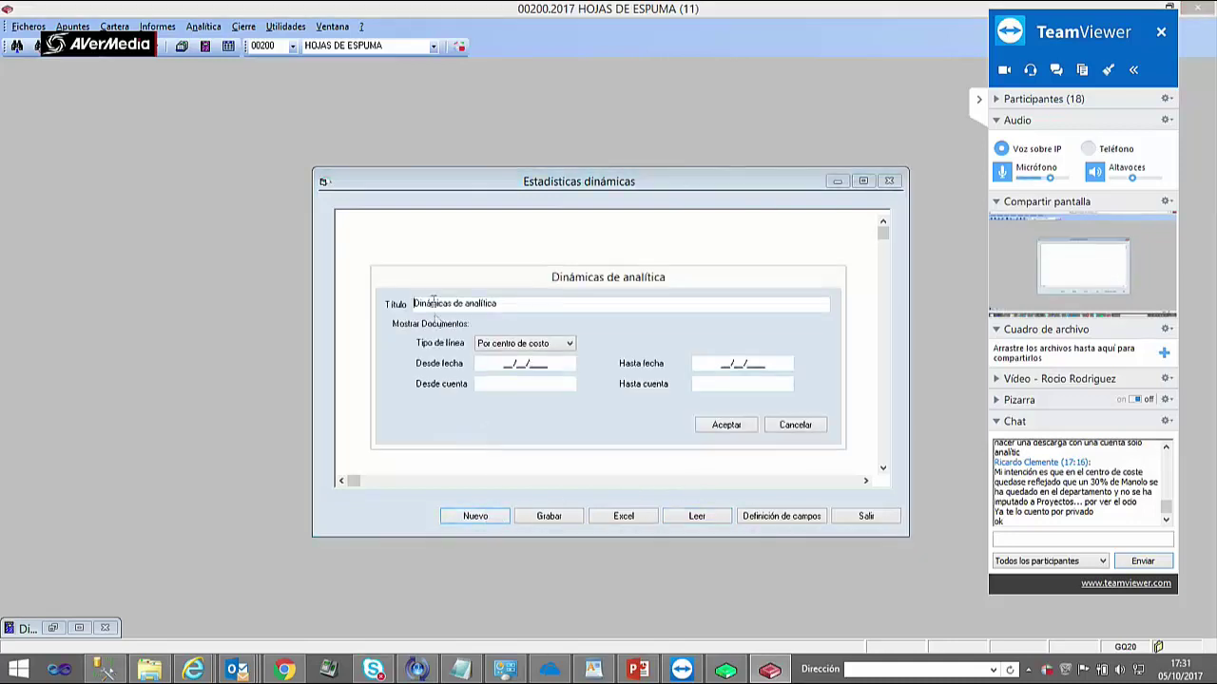
drag(538, 363, 373, 365)
text(01)
text(0120)
text(17)
text(31)
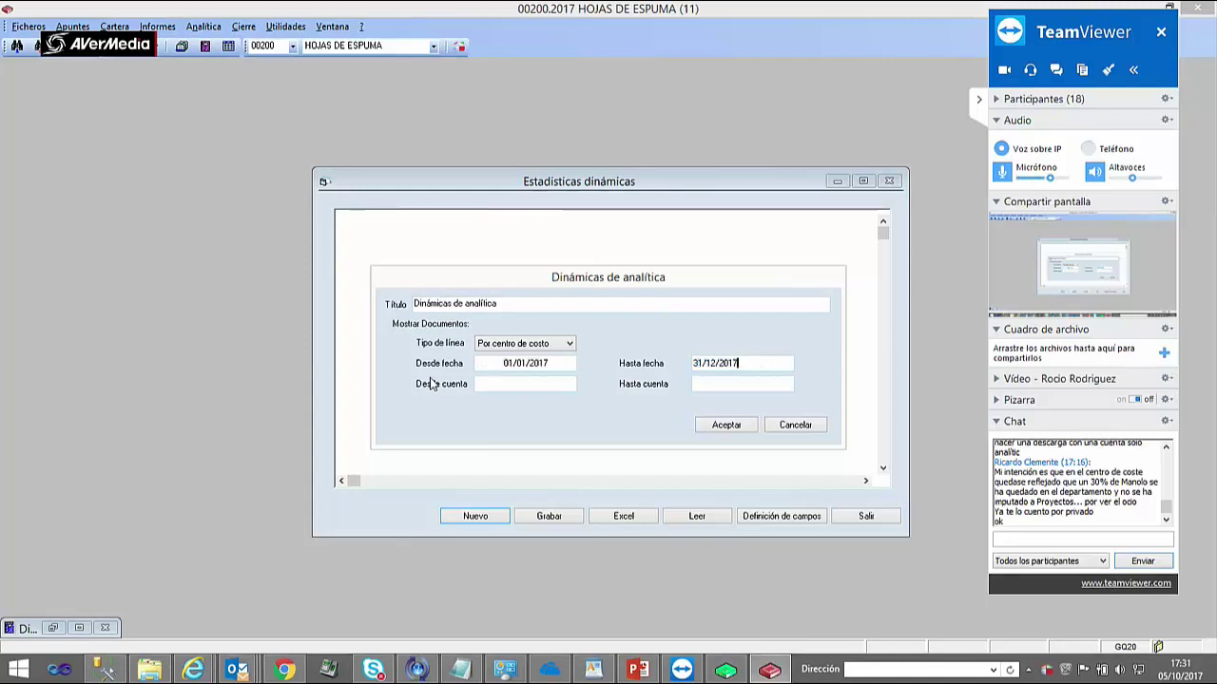
key(Tab)
click(521, 348)
click(521, 350)
click(521, 347)
click(522, 350)
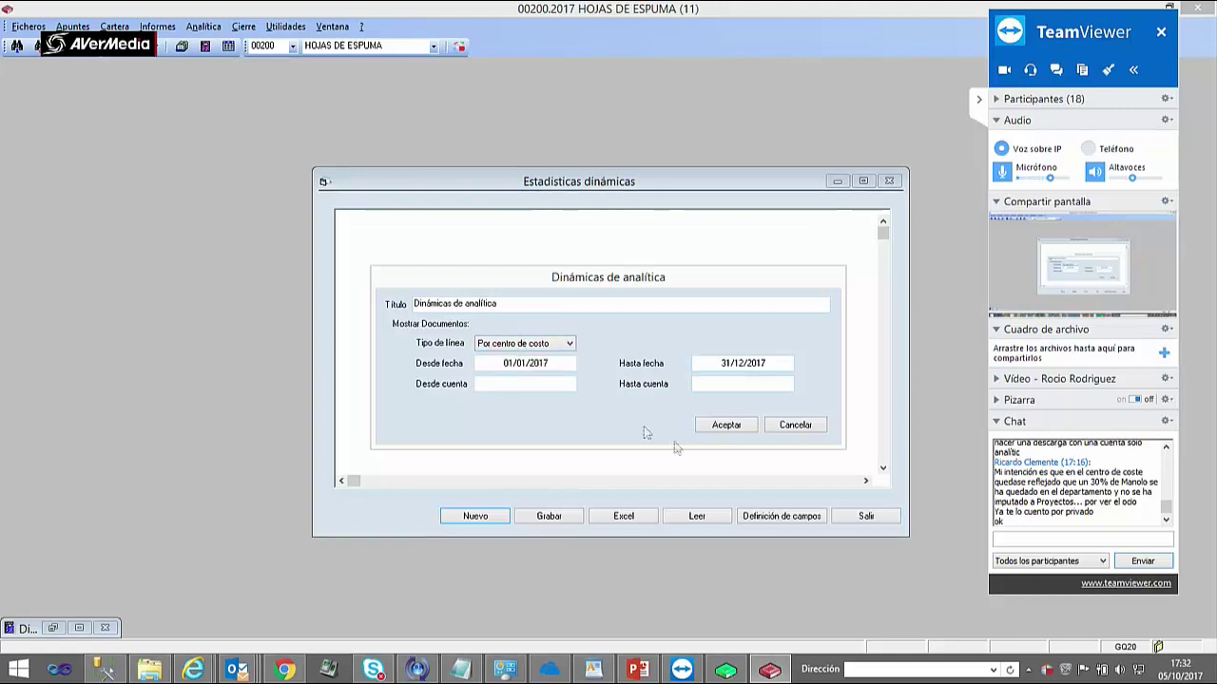
click(726, 424)
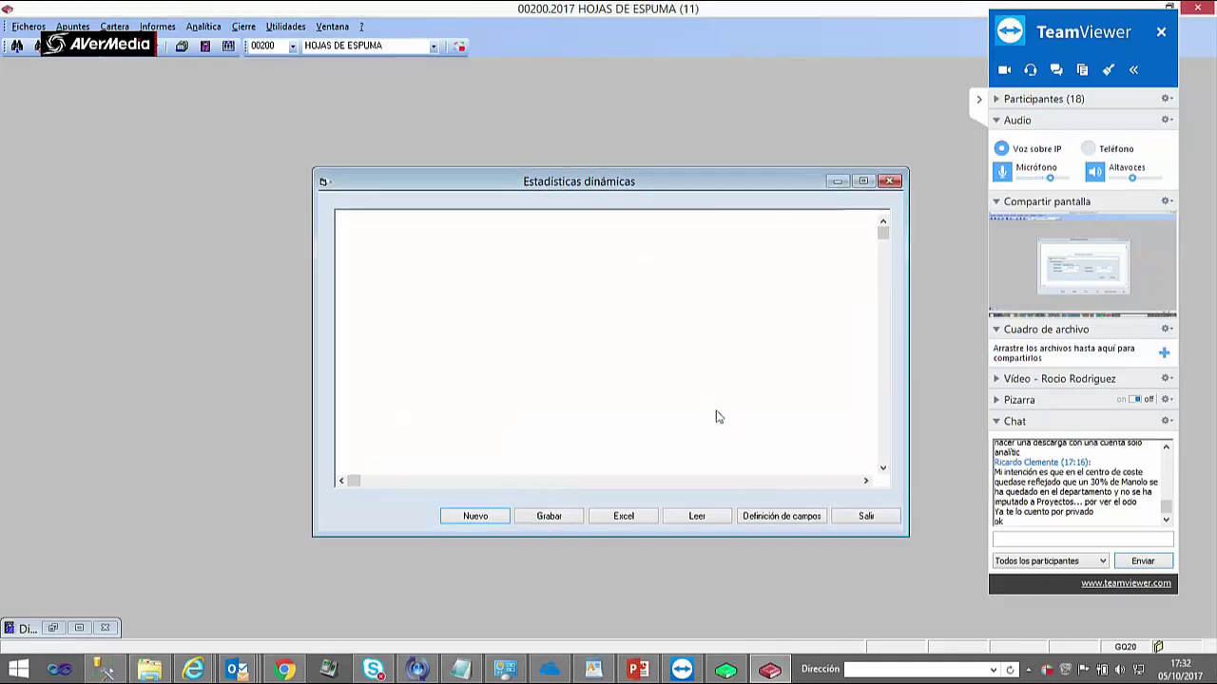
drag(595, 177, 400, 164)
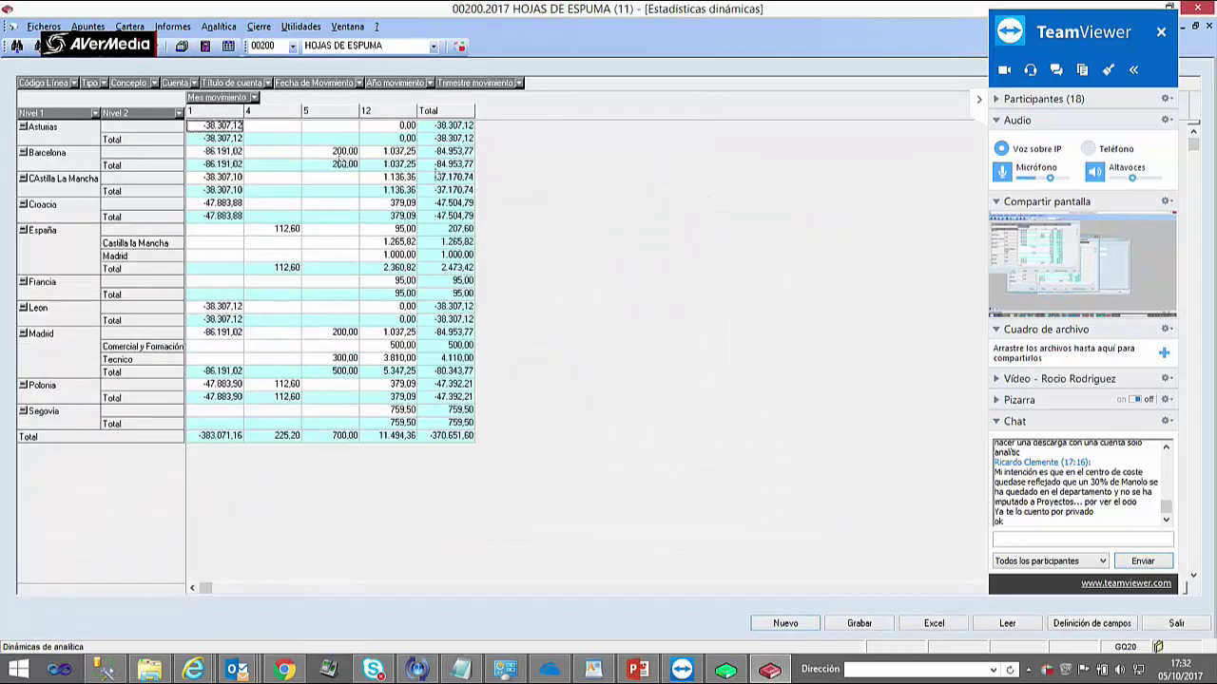
- Filter the statistic's Código Línea field to show only line code 1
click(664, 165)
drag(36, 113, 35, 103)
click(26, 111)
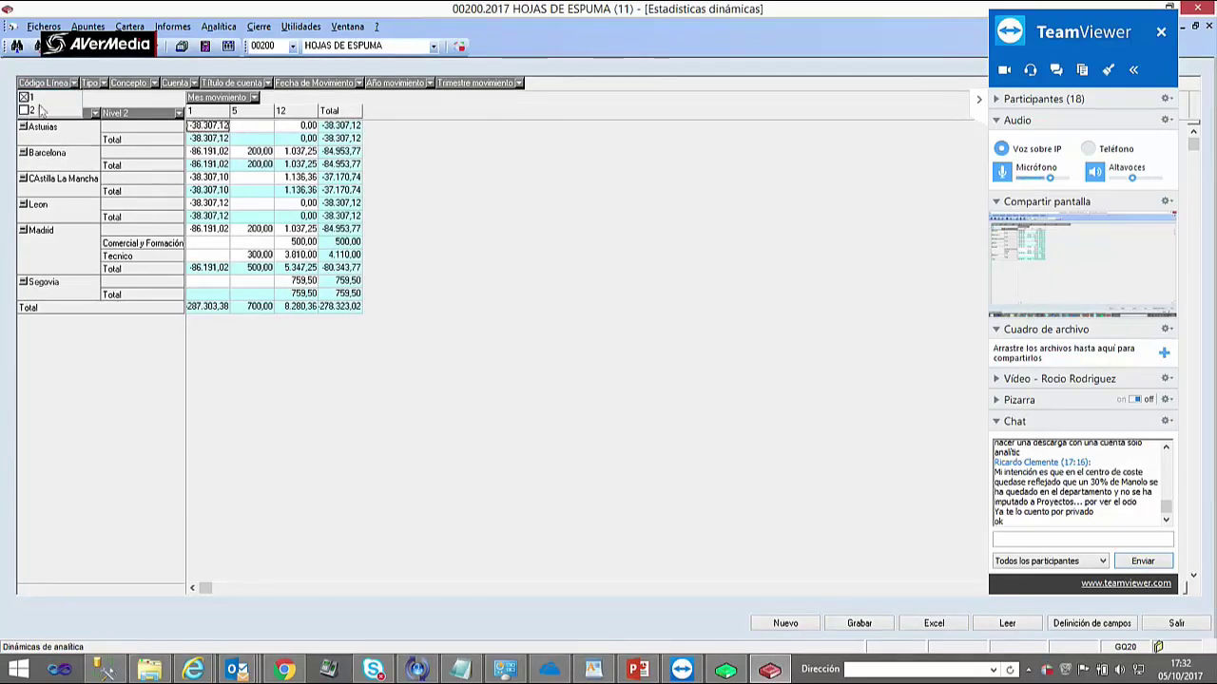
click(75, 84)
click(76, 83)
click(73, 83)
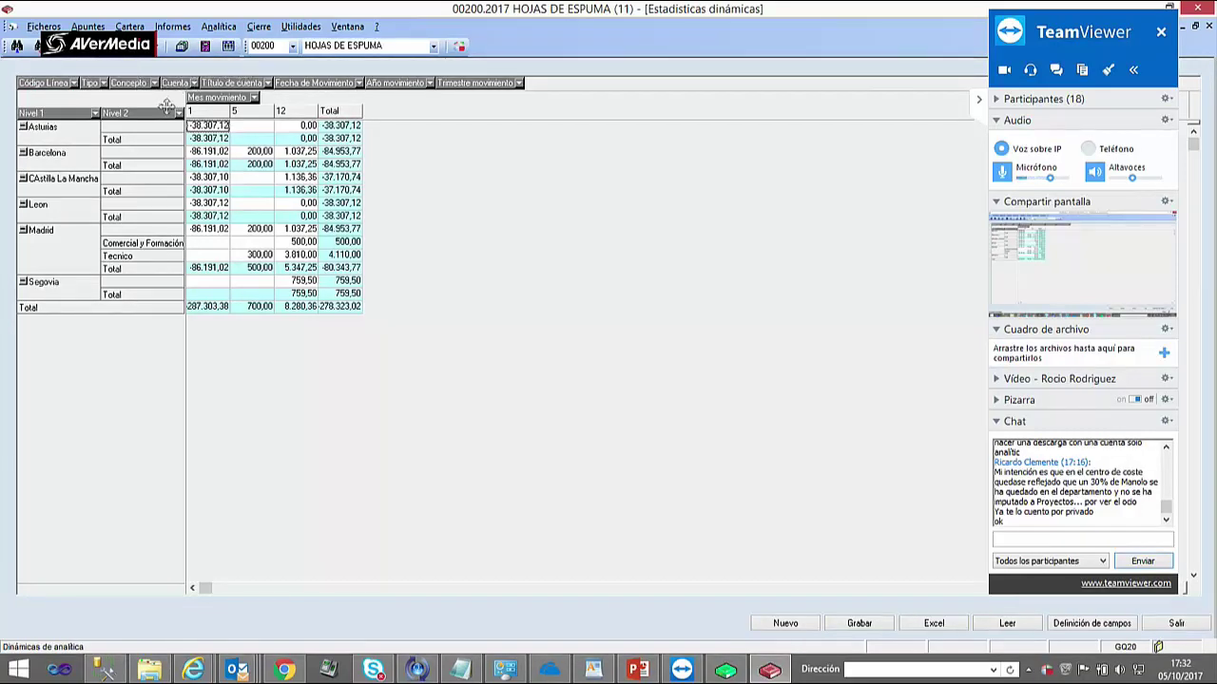
- Add Concepto and Cuenta as row fields after Nivel 2, and Fecha de Movimiento as a column field after Mes movimiento
drag(164, 105, 186, 114)
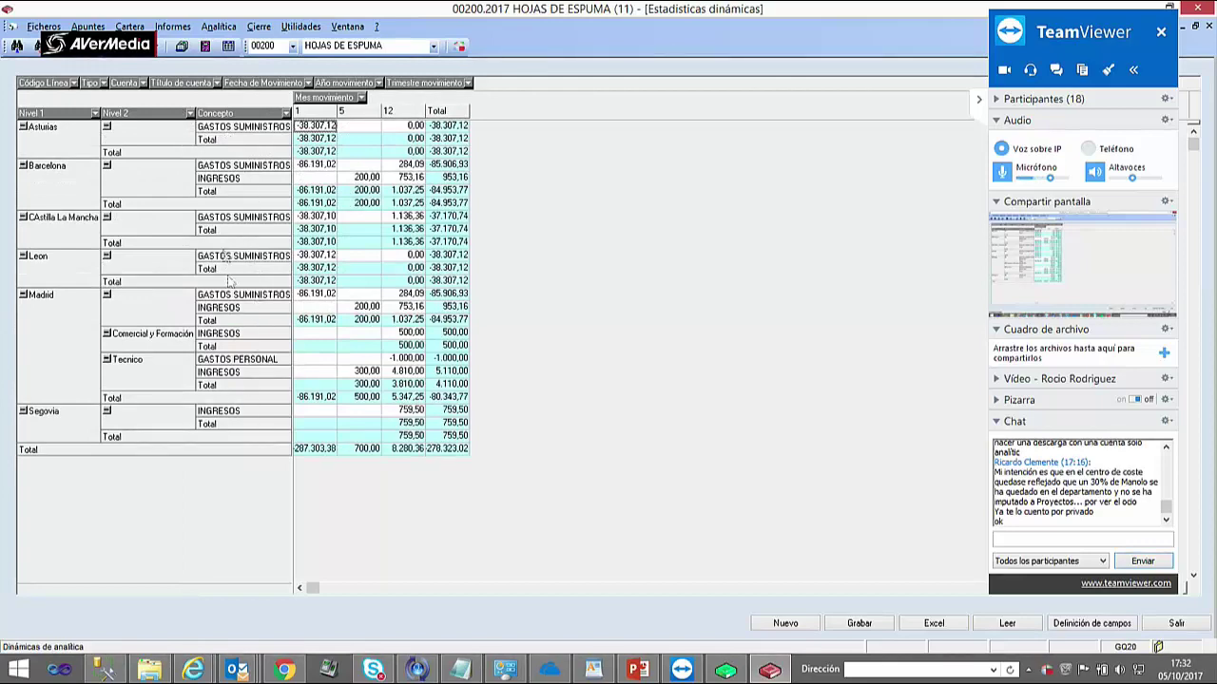
drag(285, 123, 288, 121)
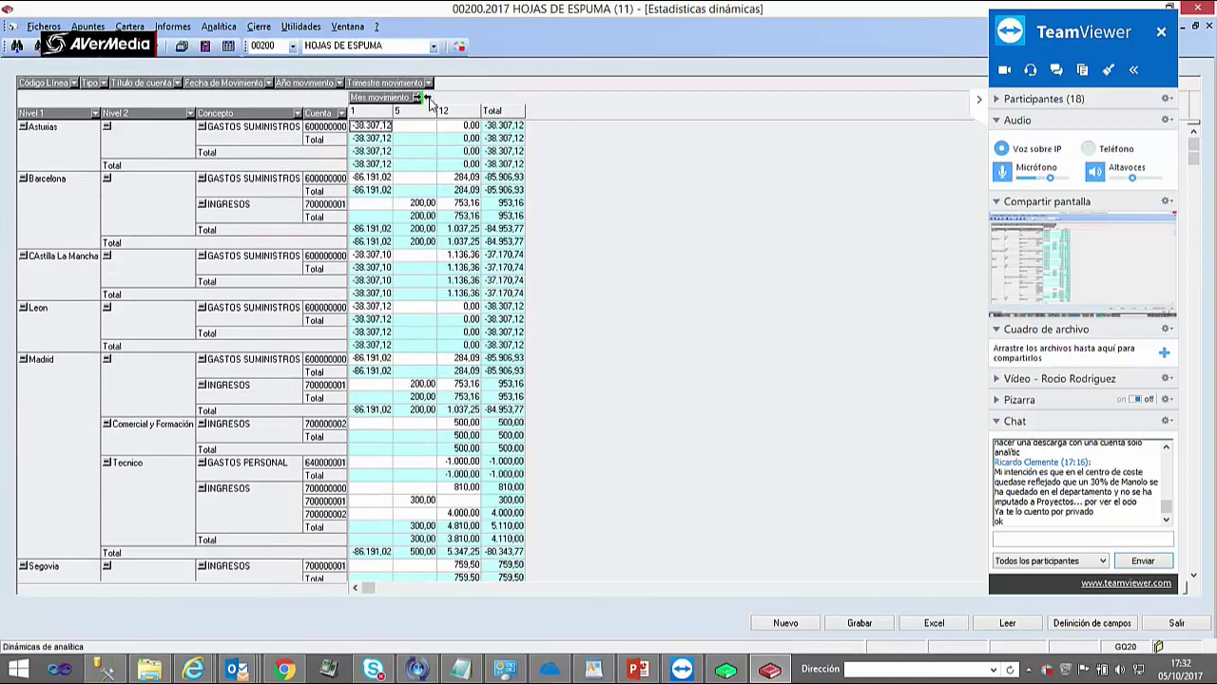
drag(430, 105, 431, 102)
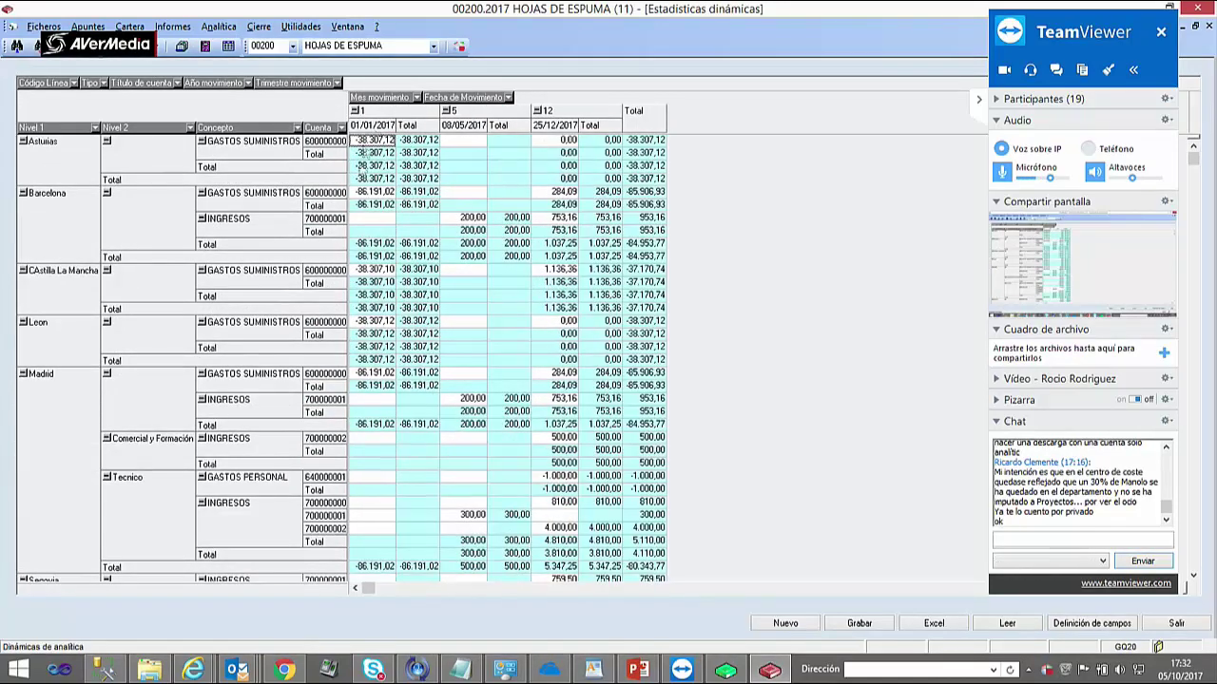
- Examine the amounts by movement date for Asturias and Barcelona, including the expense, income and total rows
click(362, 167)
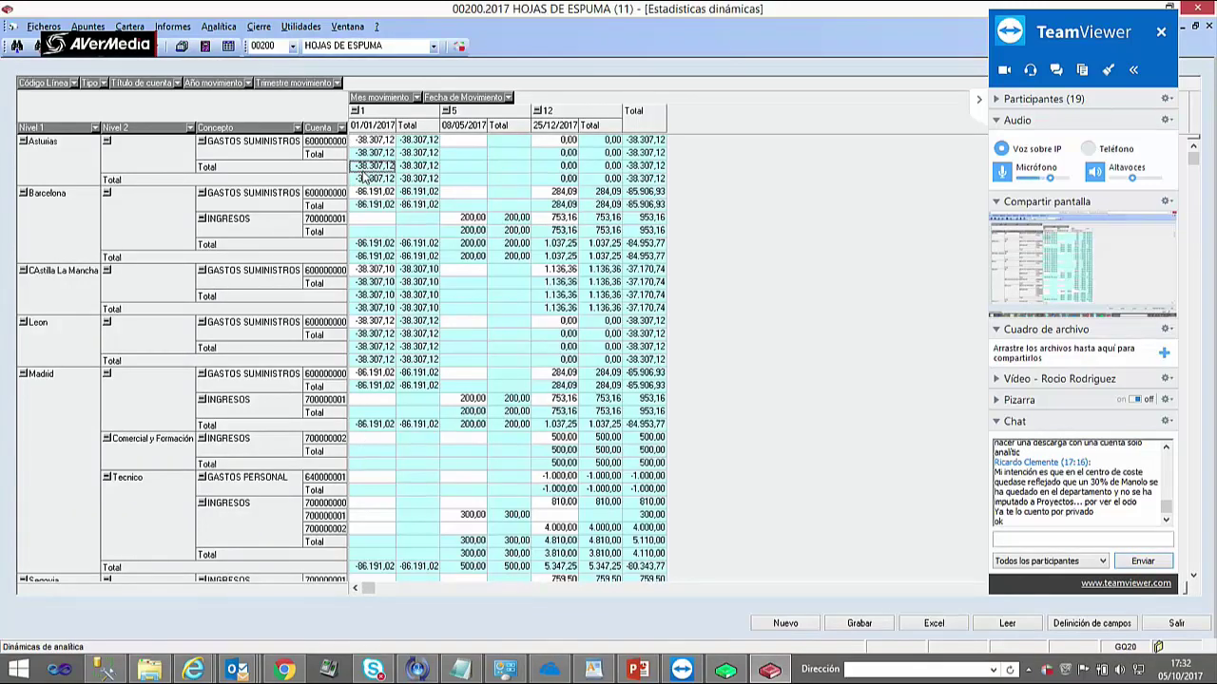
click(473, 221)
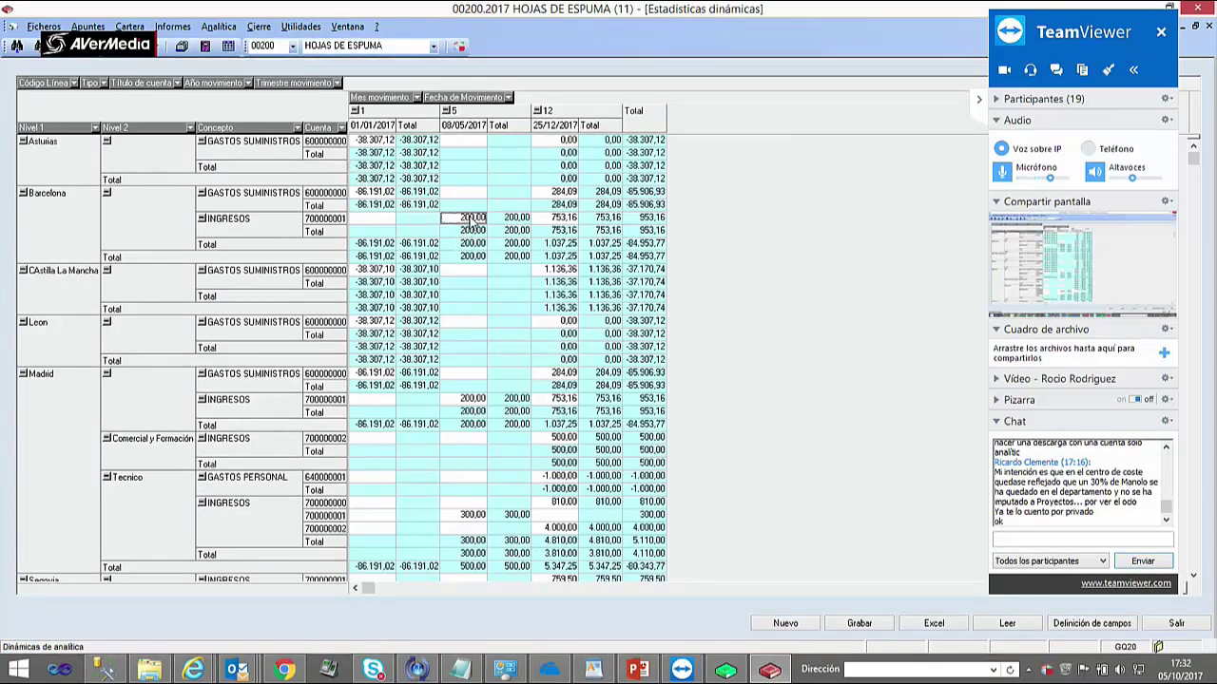
click(472, 258)
click(471, 231)
click(373, 178)
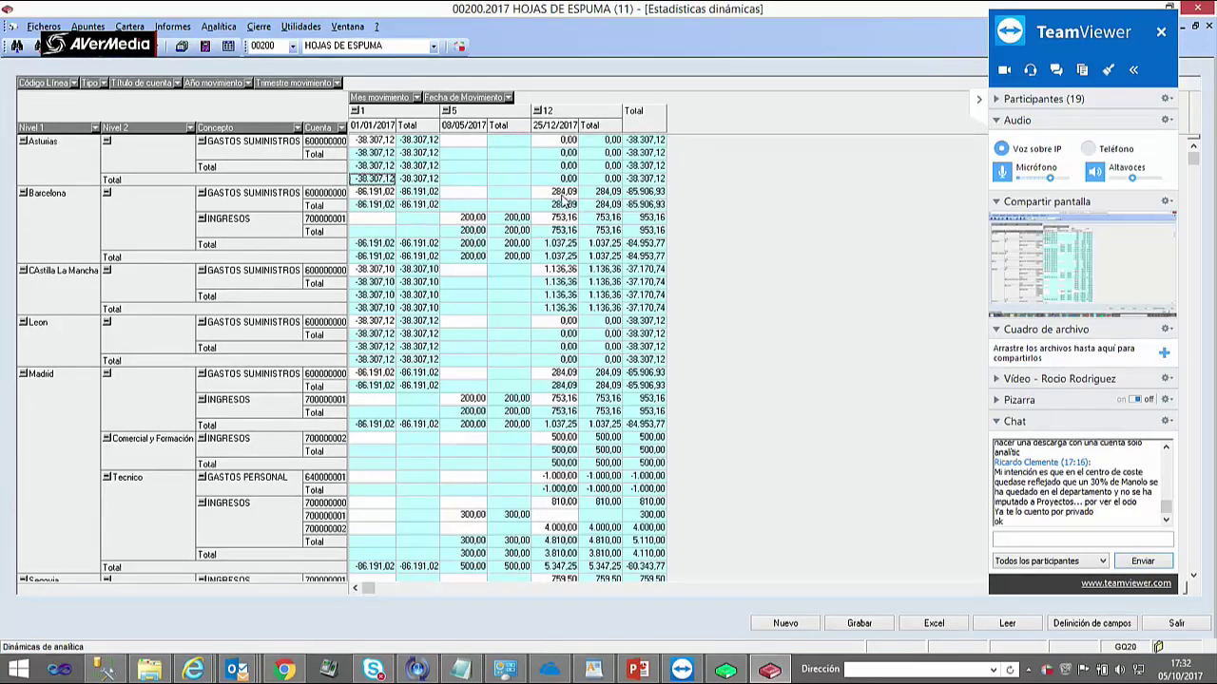
click(560, 194)
click(561, 206)
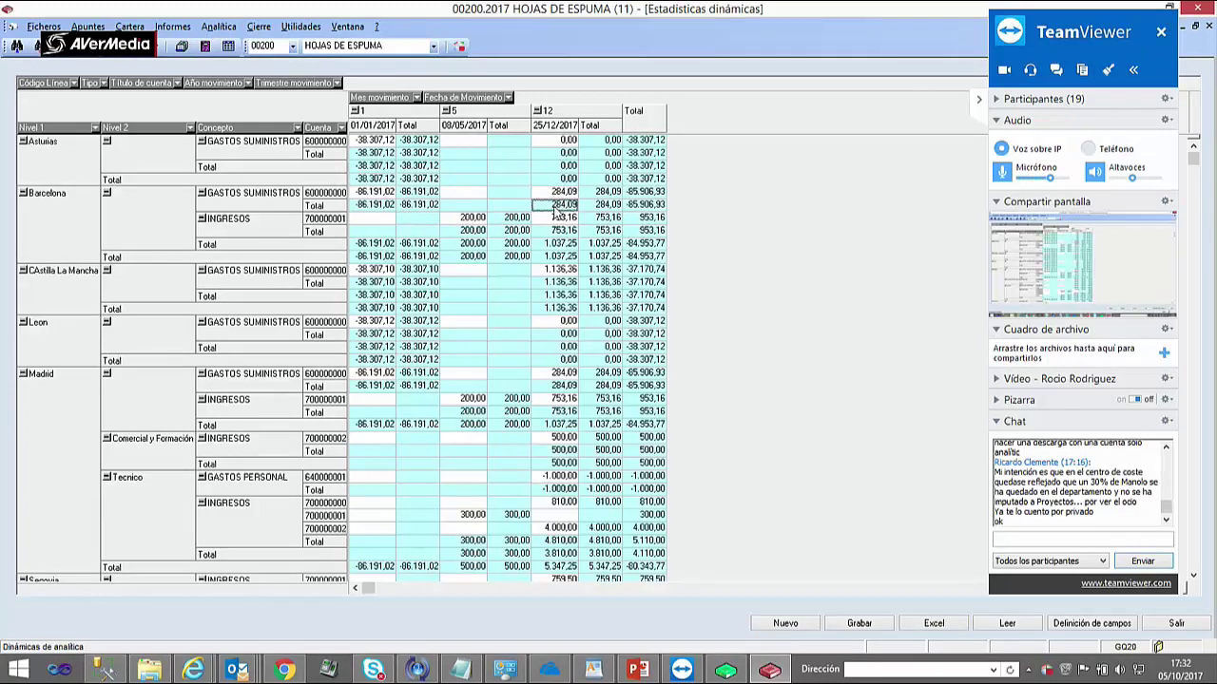
click(367, 141)
click(369, 192)
click(370, 165)
click(370, 141)
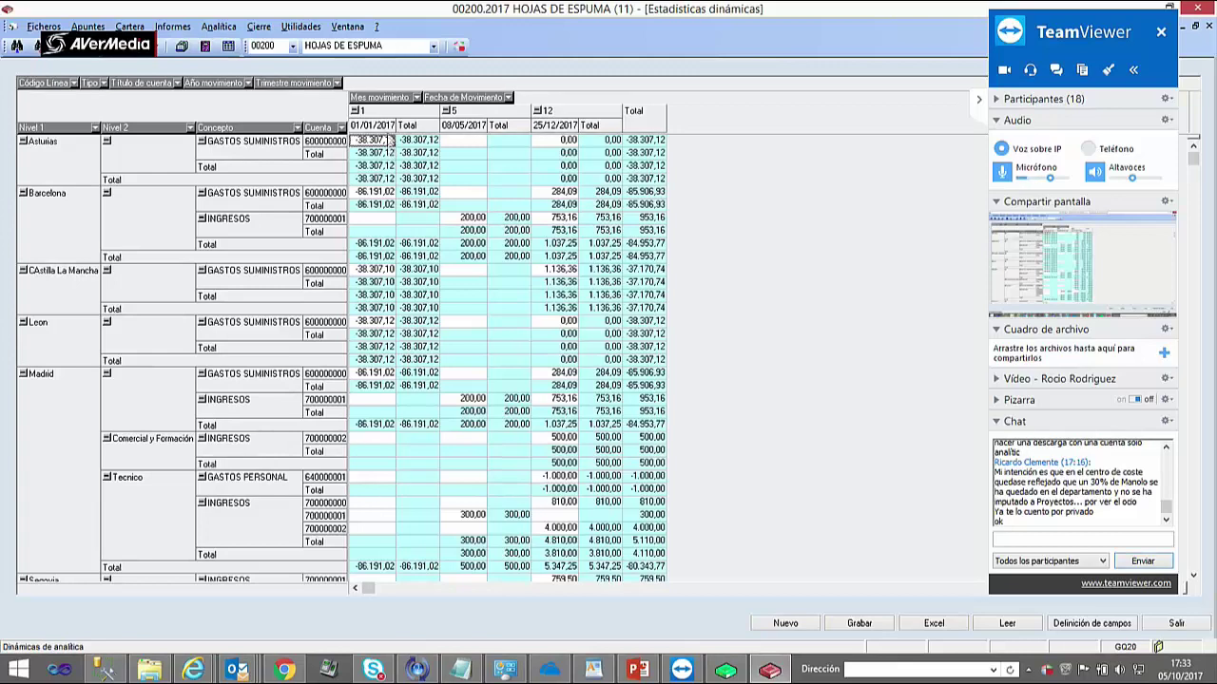
- Reduce the row fields to Mes movimiento and Cuenta, moving Fecha de Movimiento, Nivel 1, Nivel 2 and Concepto to the unused fields
drag(373, 96, 101, 129)
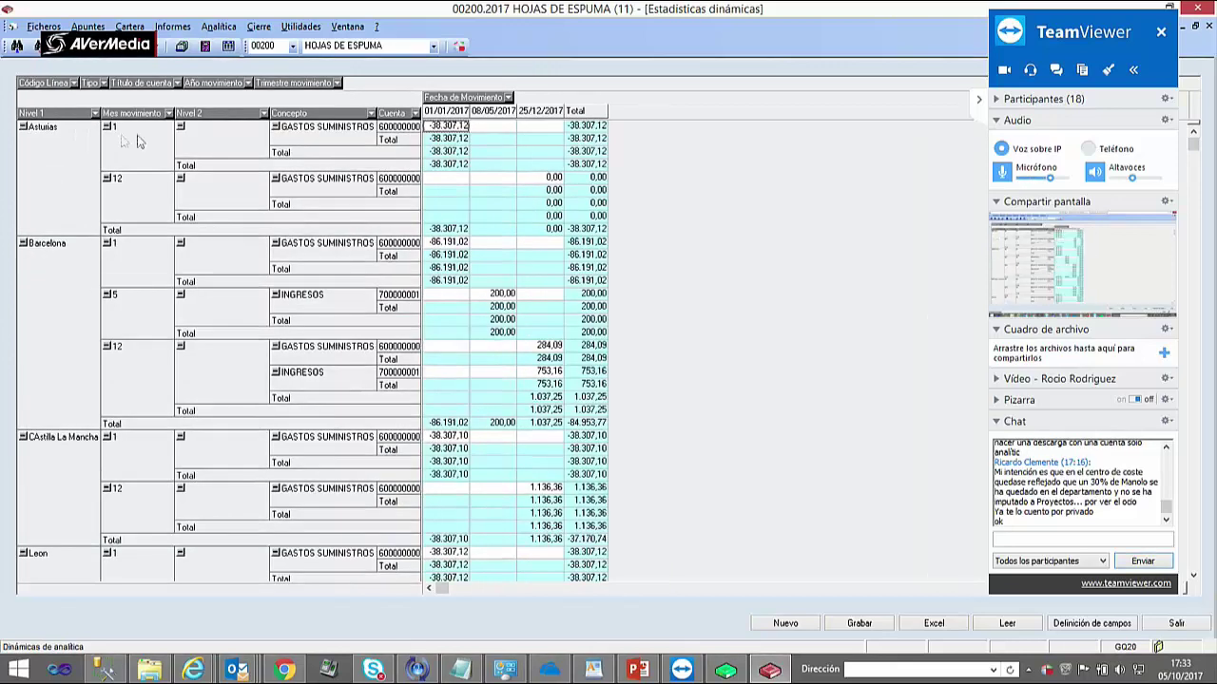
drag(429, 98, 357, 84)
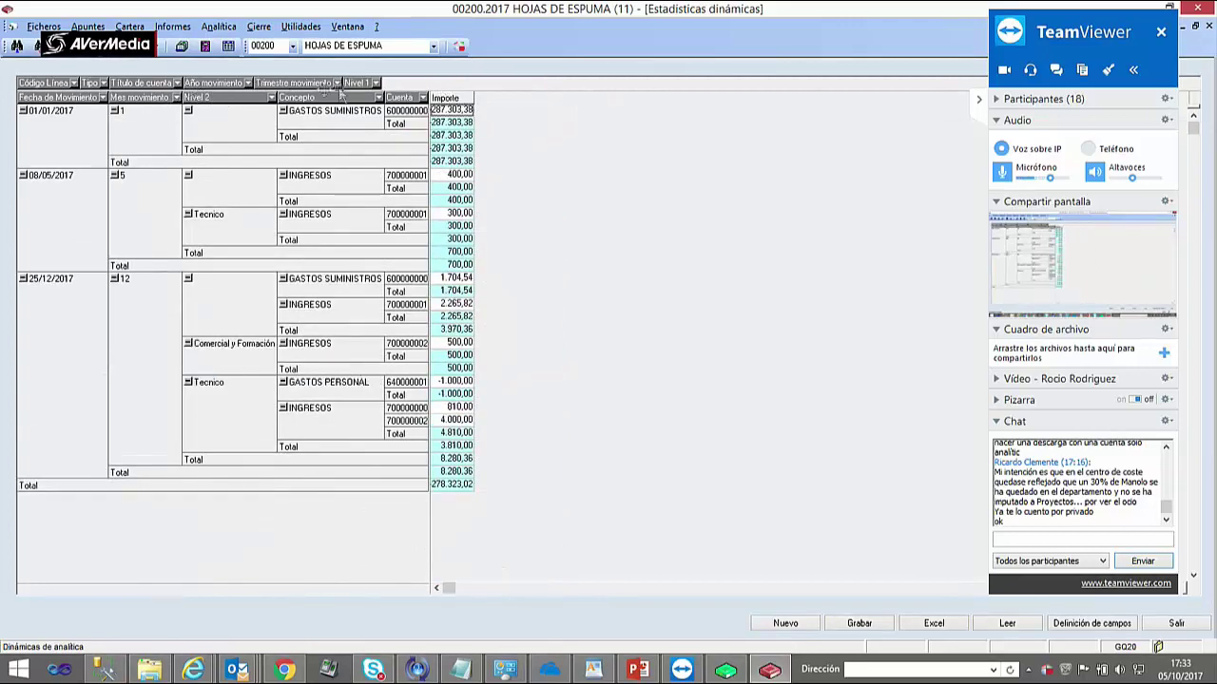
drag(227, 99, 390, 84)
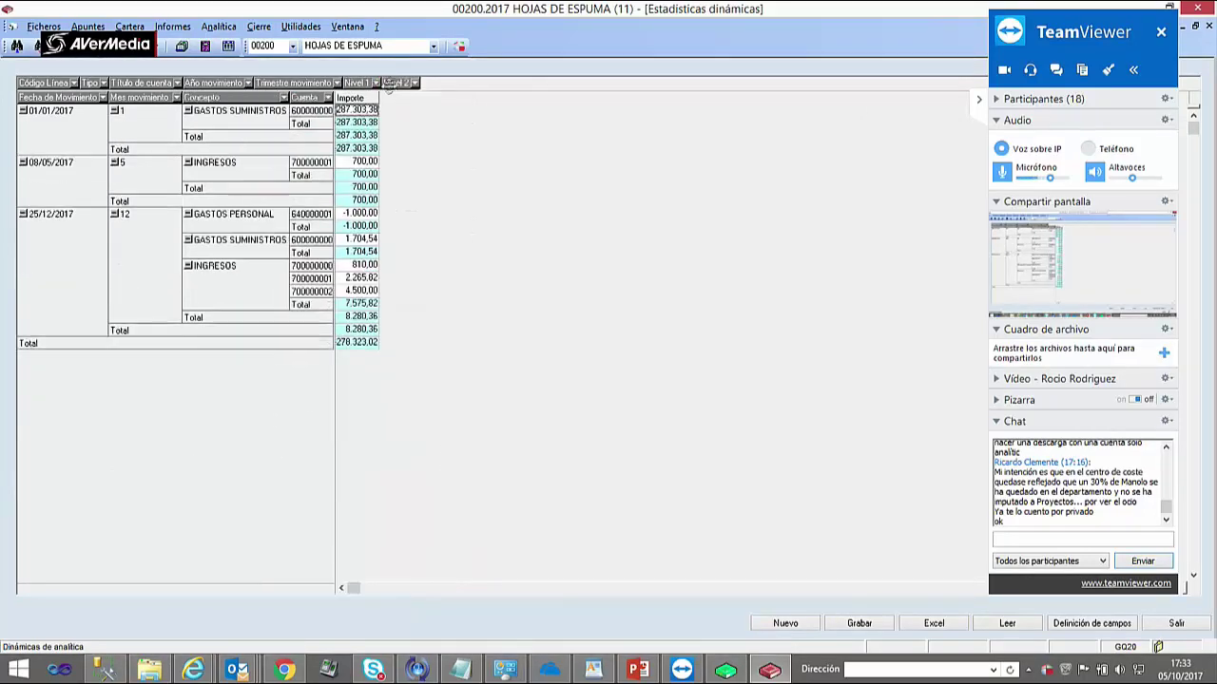
drag(228, 98, 425, 85)
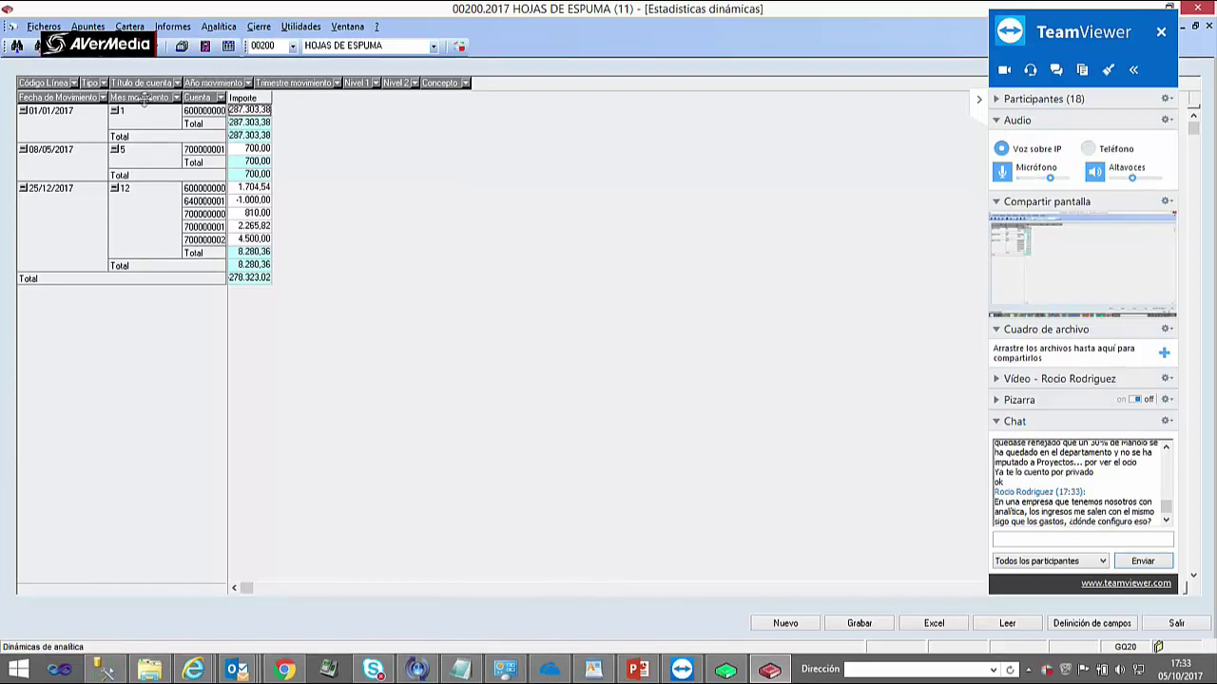
drag(76, 97, 254, 83)
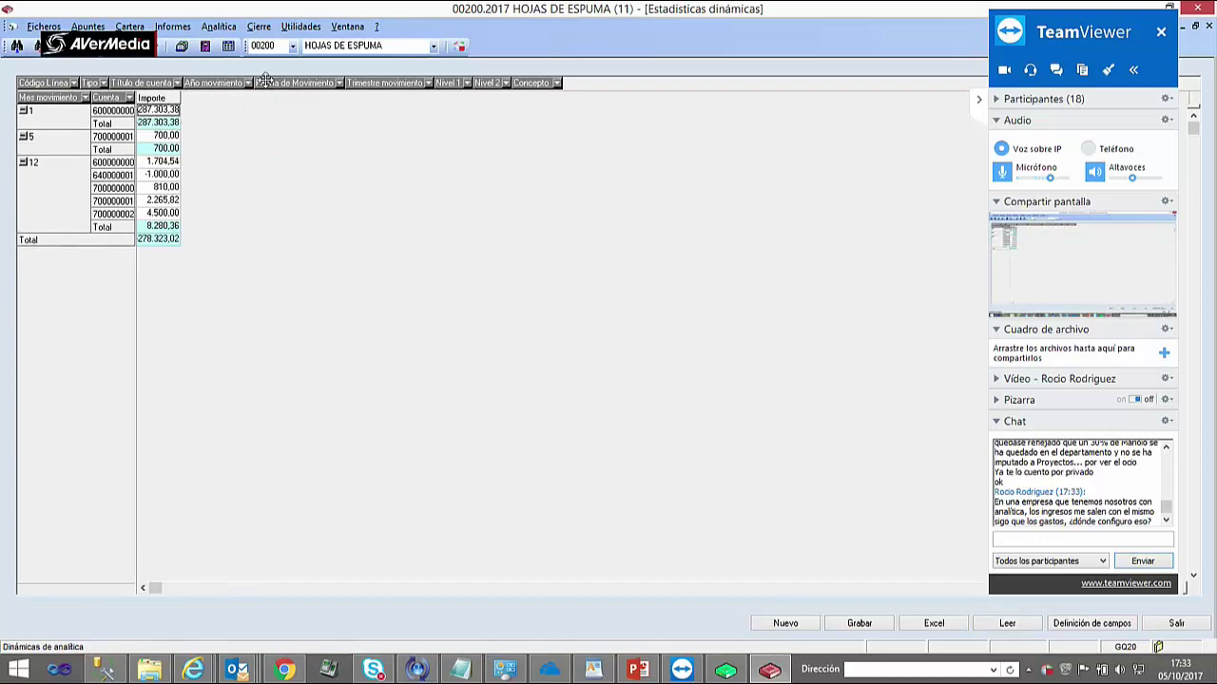
- Insert Nivel 1, Nivel 2 and Concepto as row fields between Mes movimiento and Cuenta, keeping Fecha de Movimiento out of the rows
drag(140, 99, 140, 99)
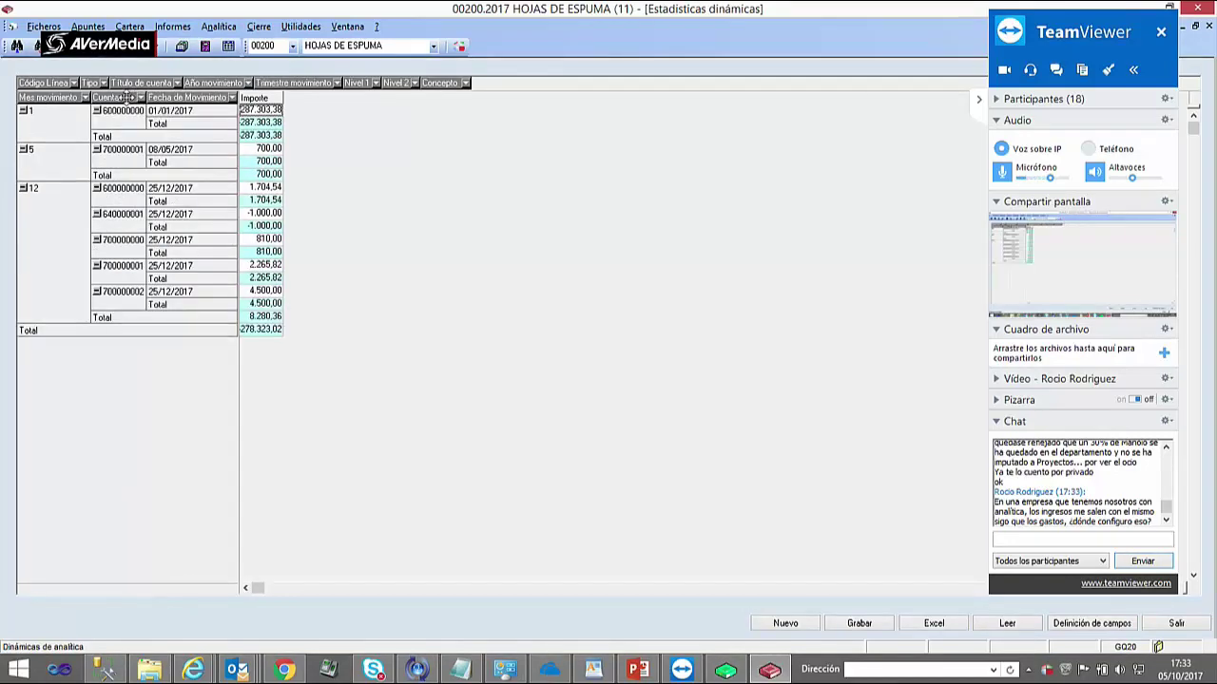
drag(235, 110, 86, 106)
drag(356, 84, 178, 100)
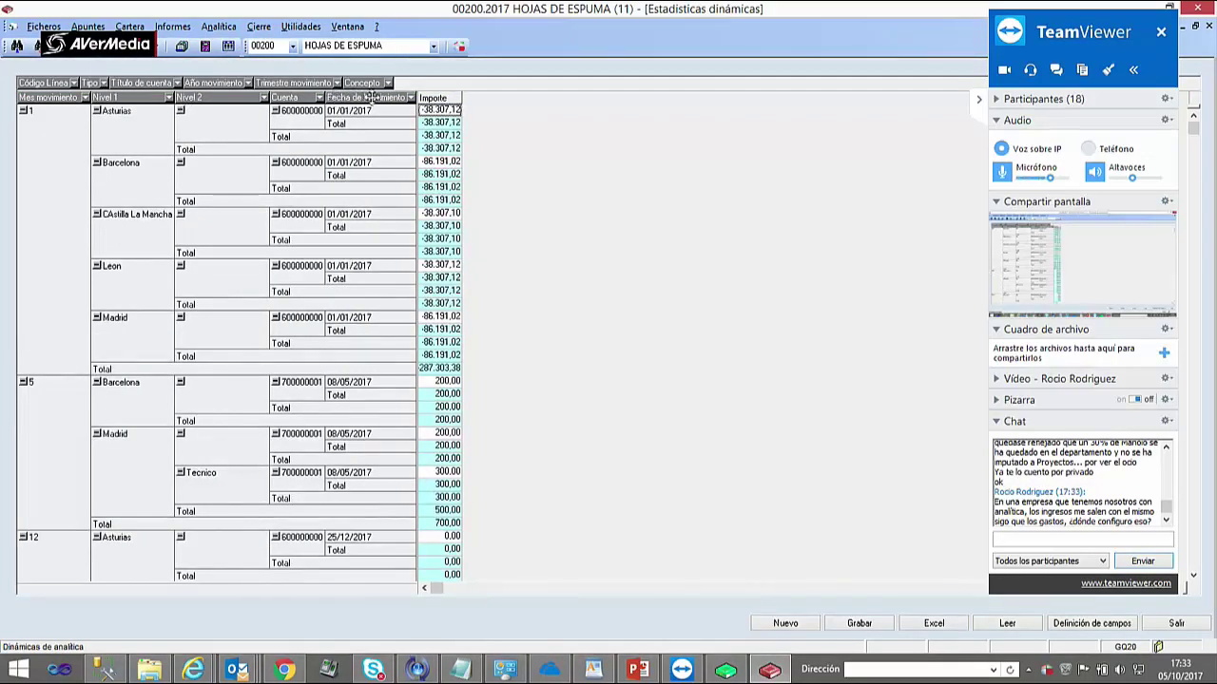
drag(459, 99, 276, 105)
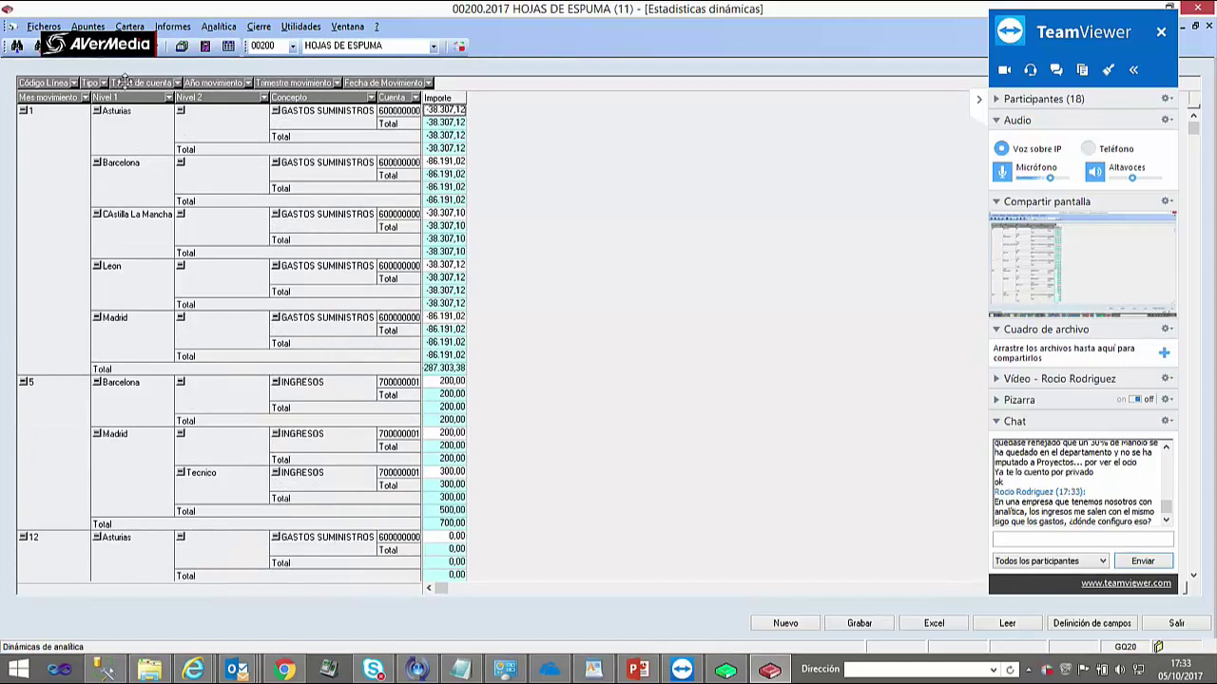
- Switch the Código Línea filter to show only line code 2 instead of 1
click(25, 98)
click(25, 110)
click(124, 112)
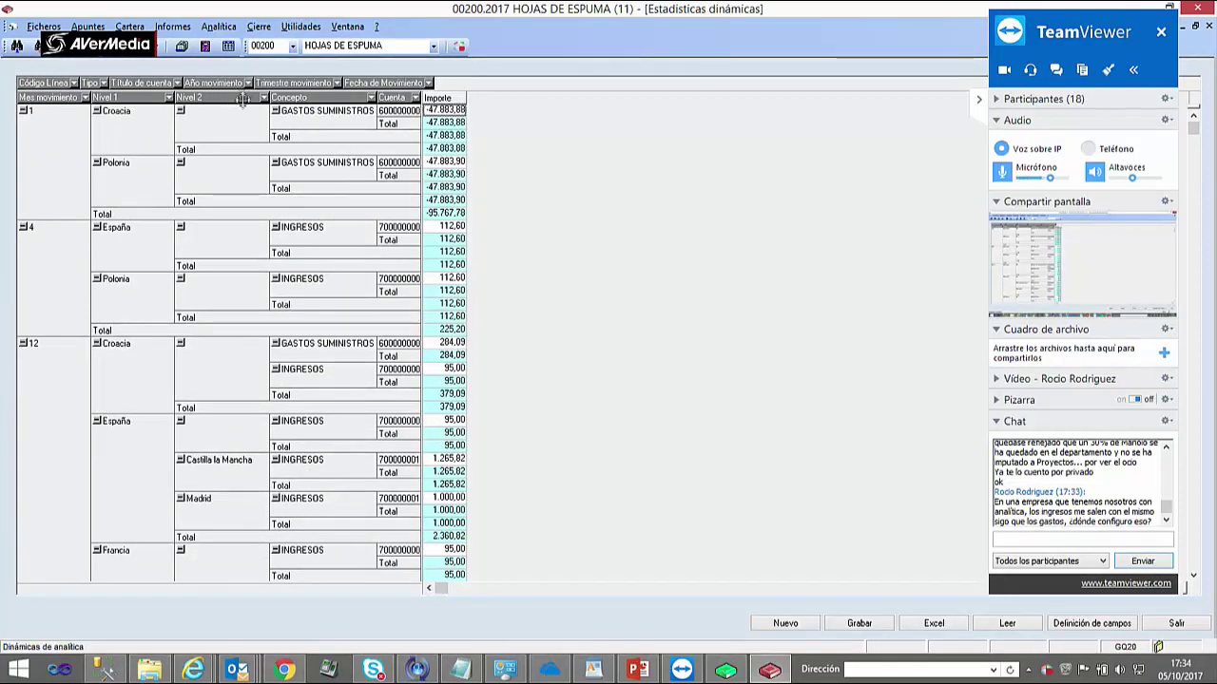
- Review the totals per month for Croacia, Polonia and España in the Importe column
click(438, 150)
click(448, 202)
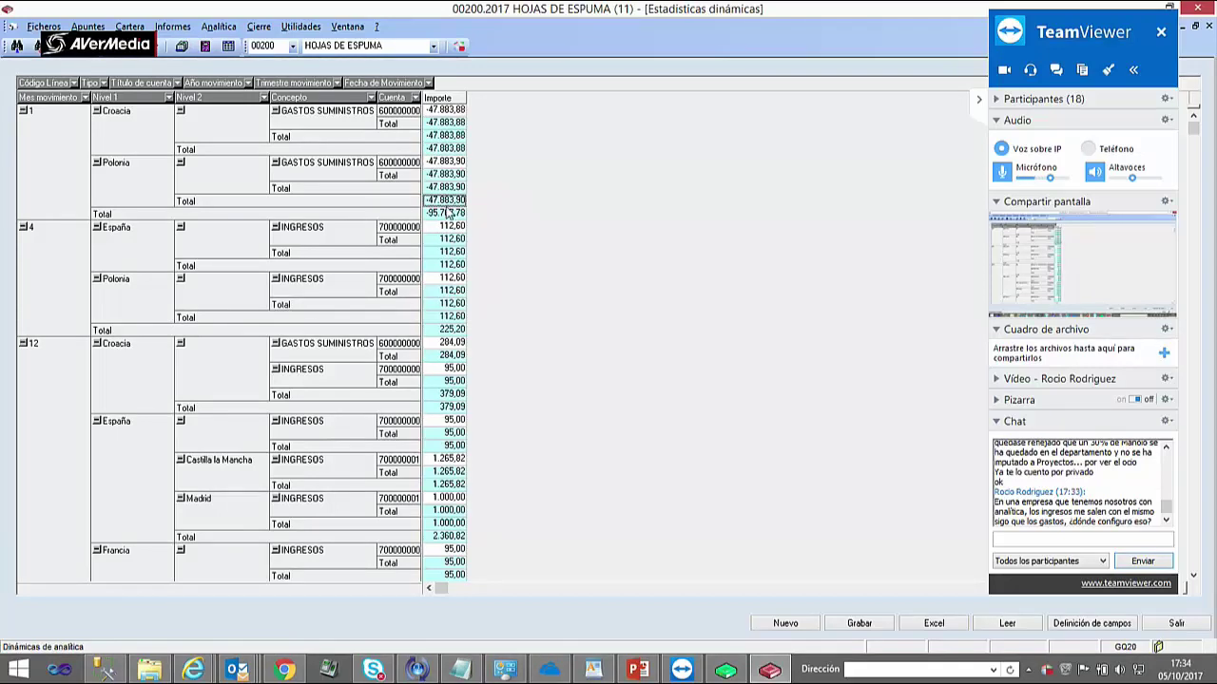
click(449, 213)
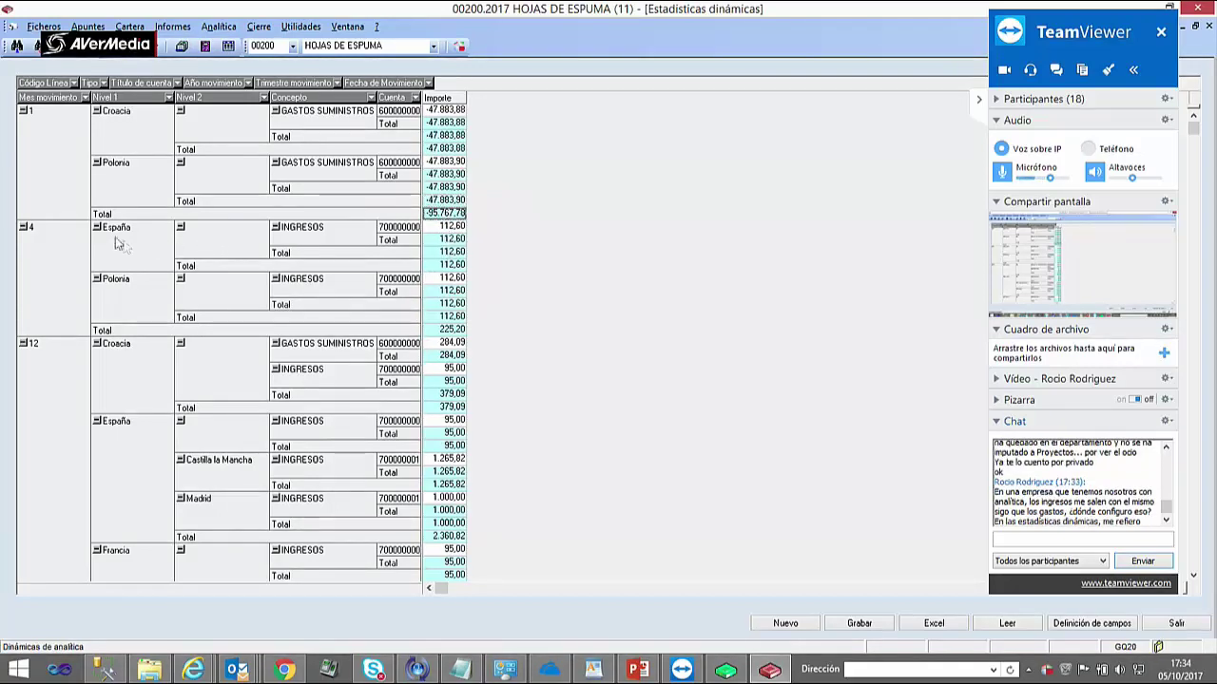
click(441, 332)
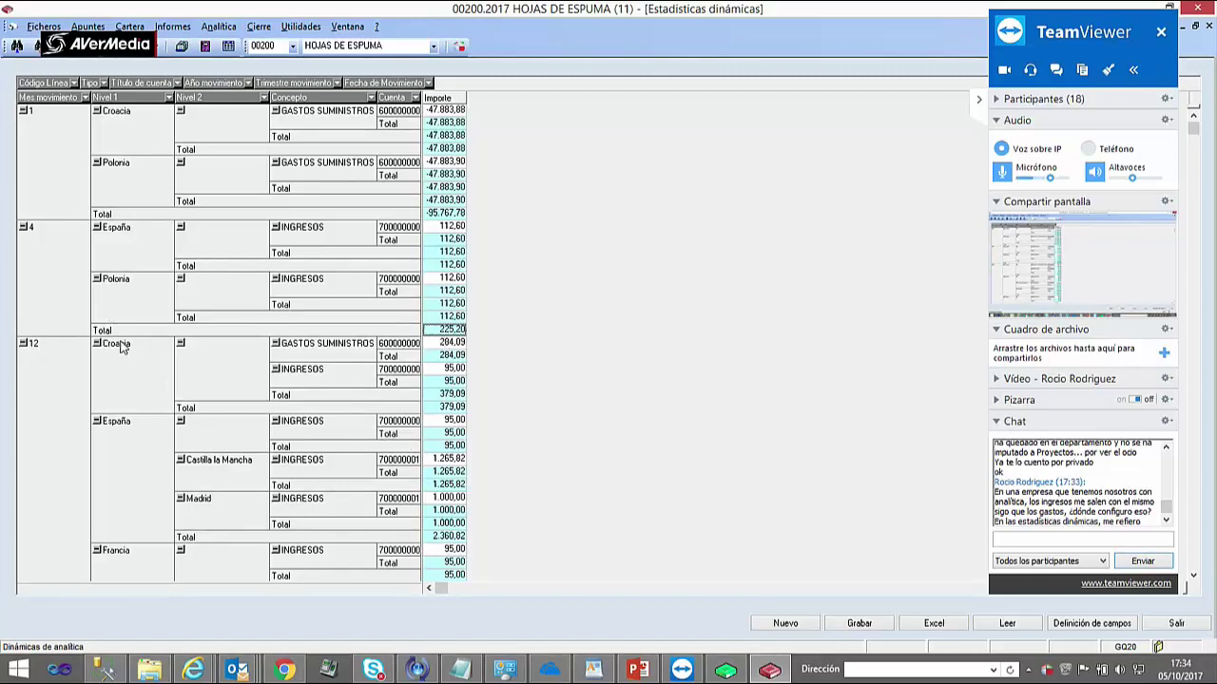
click(425, 407)
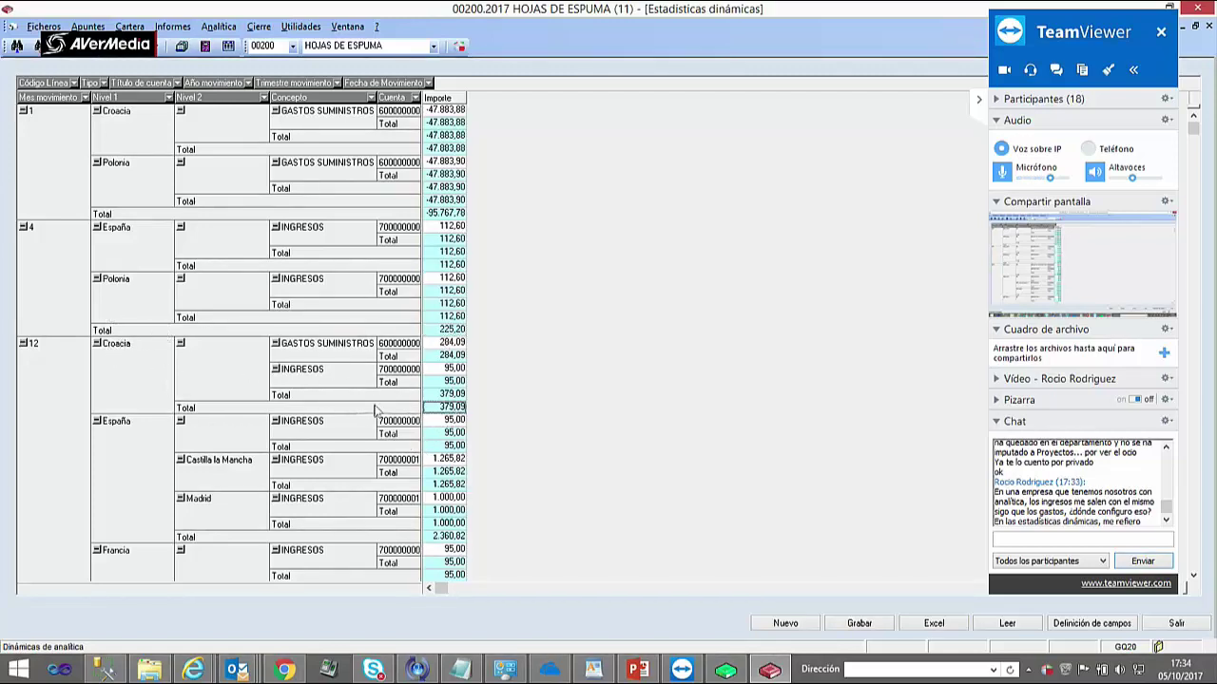
click(454, 537)
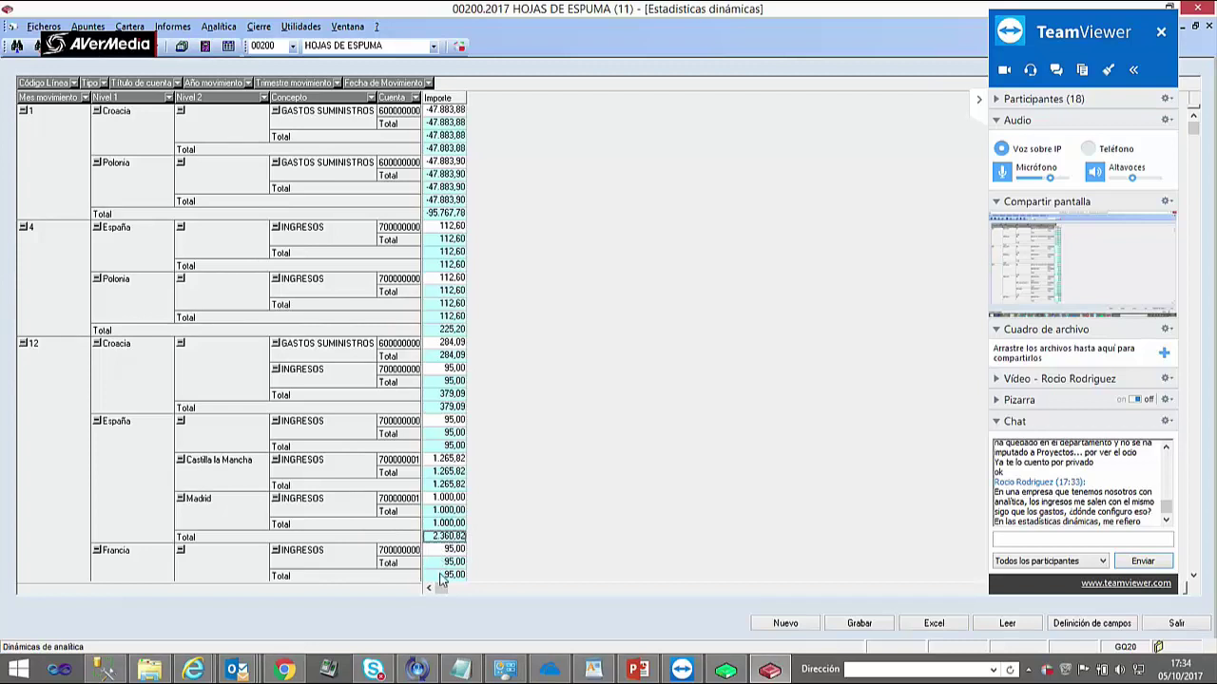
click(436, 175)
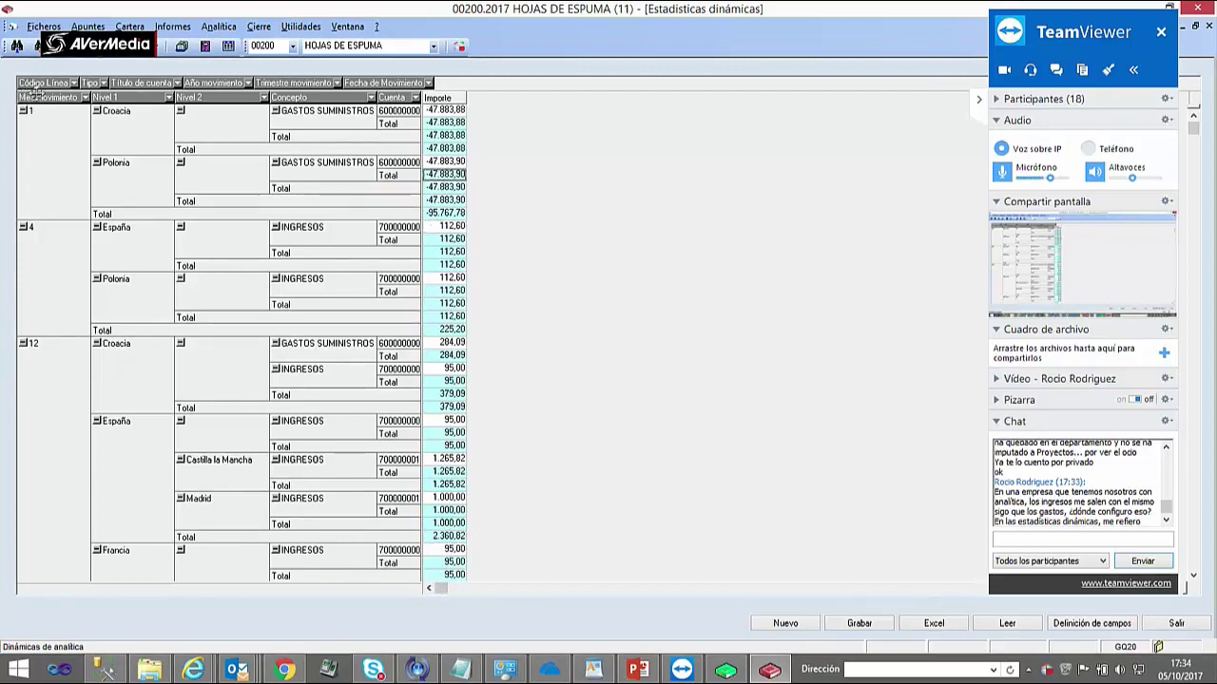
- Remove Mes movimiento from the rows, place Fecha de Movimiento as the column field, and check the Total column
drag(57, 97, 421, 83)
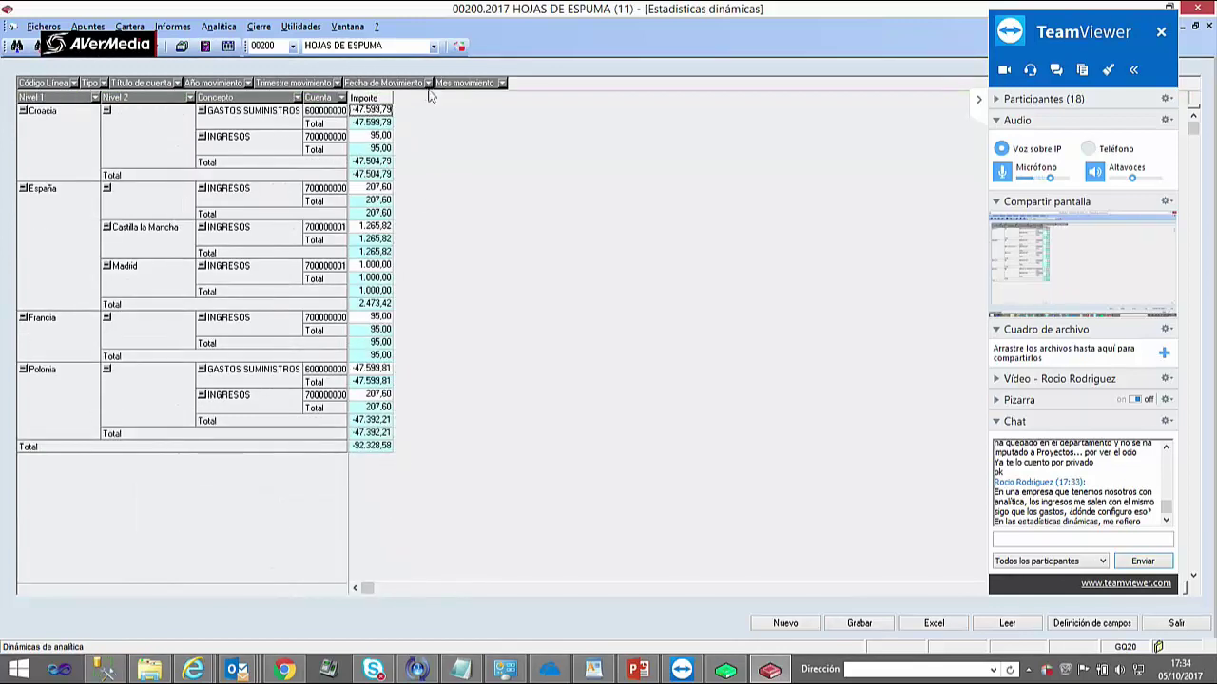
drag(450, 80, 366, 93)
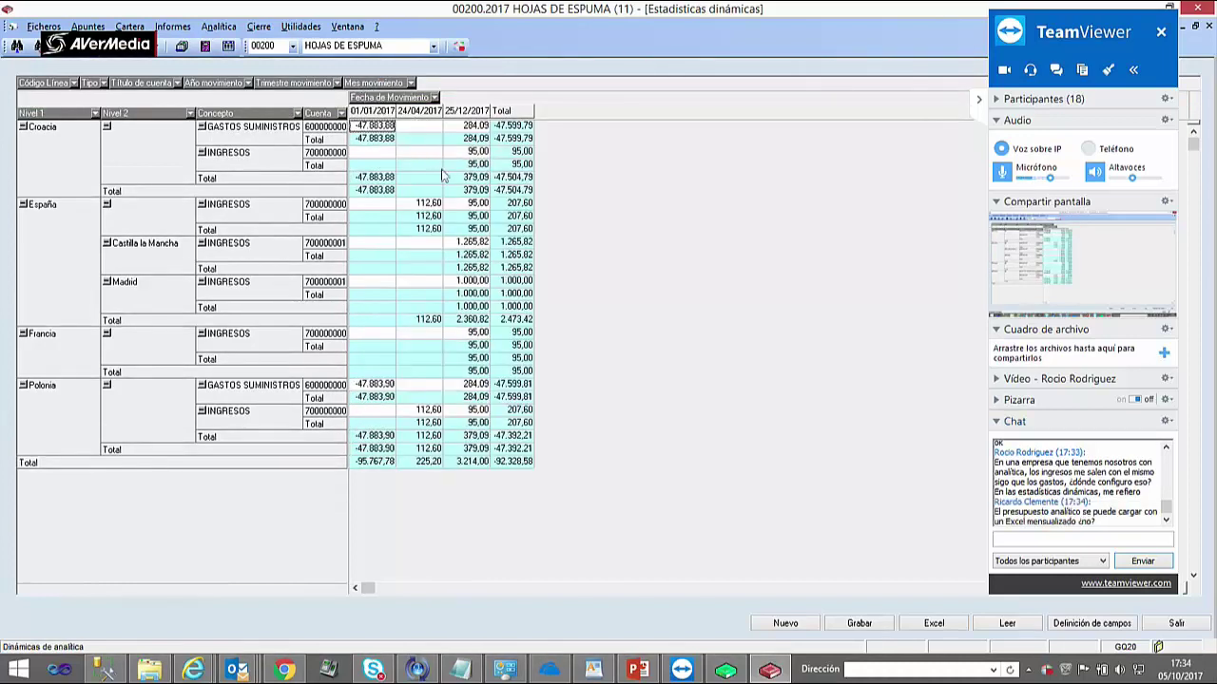
drag(516, 125, 514, 447)
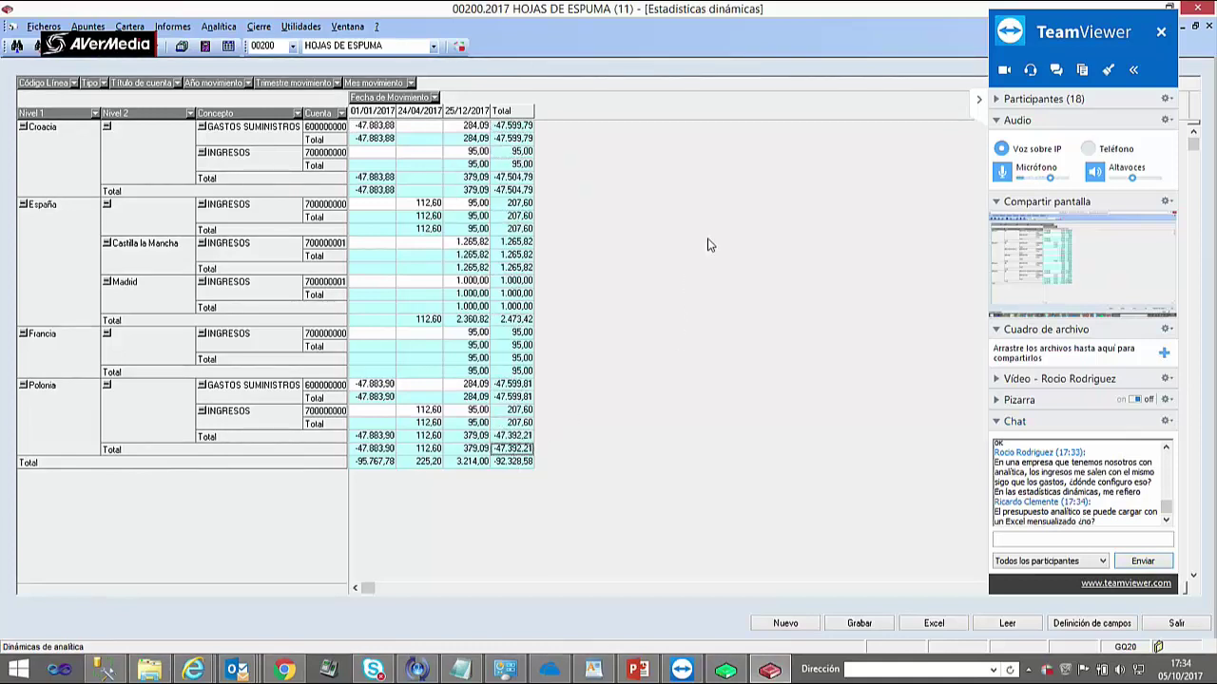
- Read back through the participants' earlier questions in the meeting chat
click(1166, 450)
click(1167, 450)
click(1166, 451)
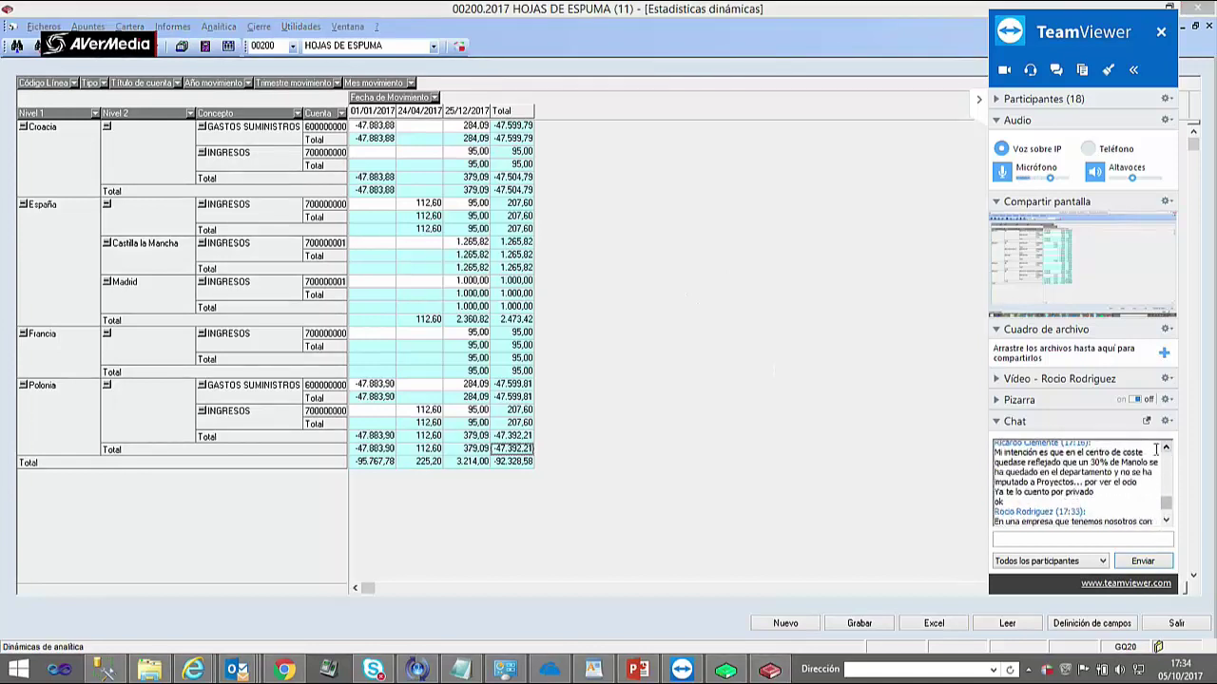
click(864, 345)
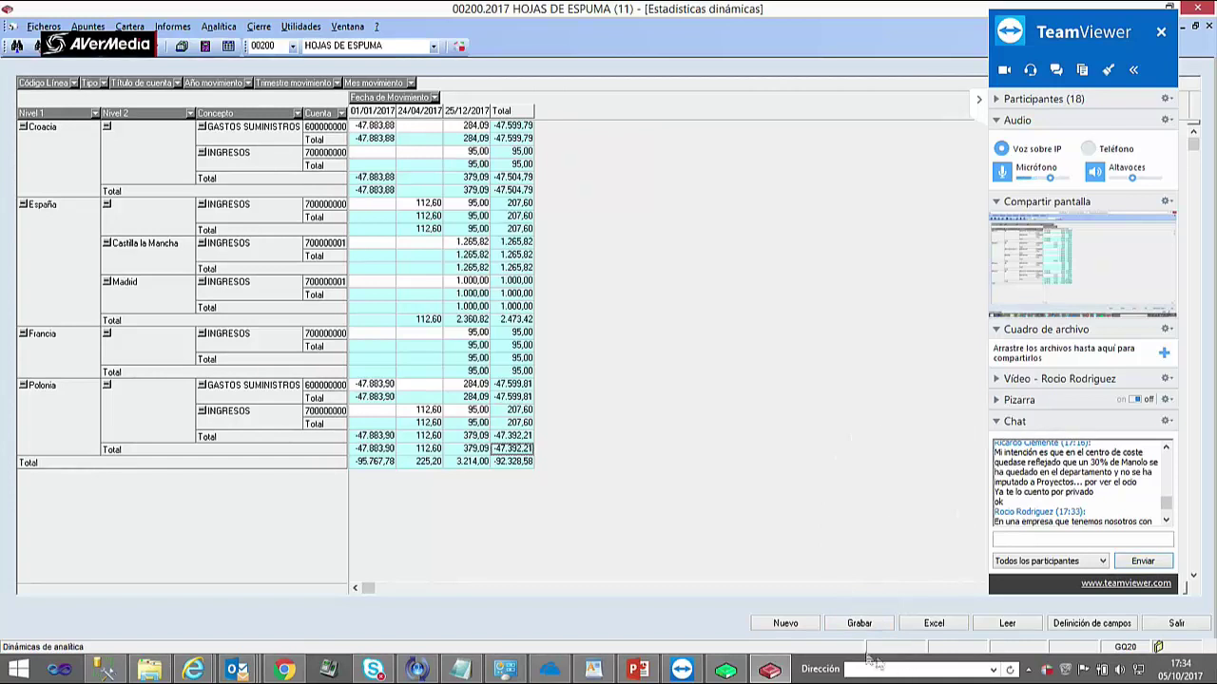
- Save the dynamic statistic under the name ANALITICA POR NIVELES INFORME and close it
click(859, 623)
click(563, 348)
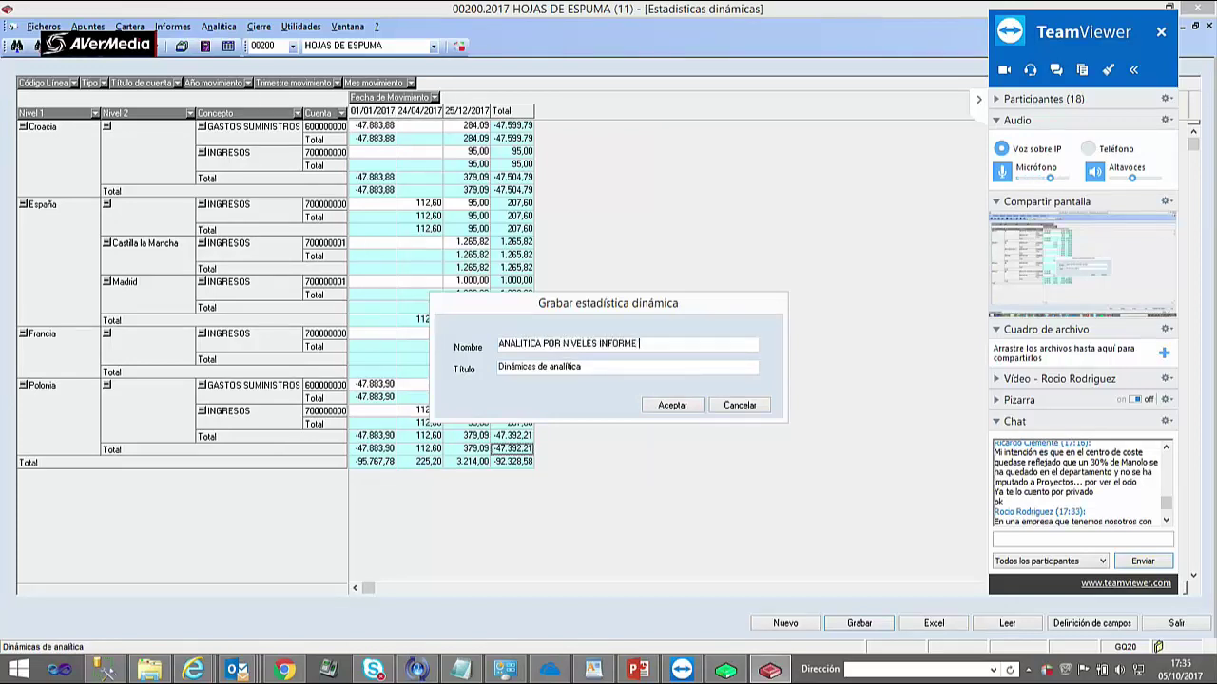
click(672, 405)
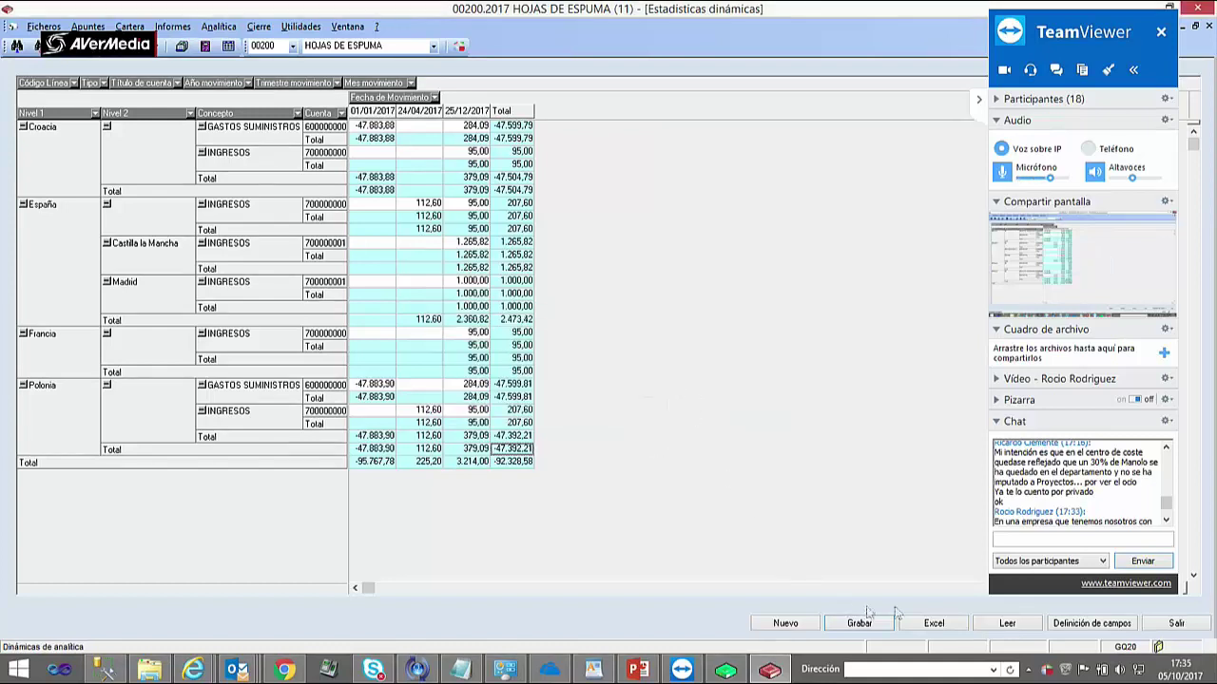
click(1191, 629)
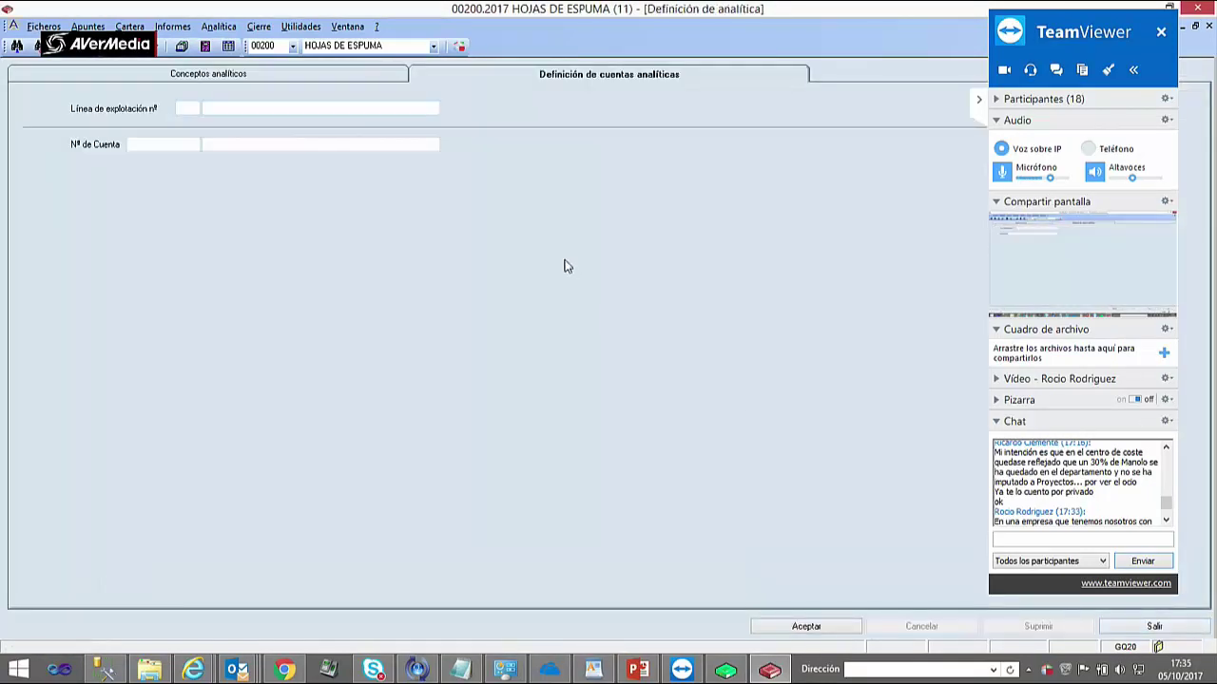
- Open Dinámicas de analítica, try exporting the empty statistic to Excel, and close the blank workbook
click(258, 25)
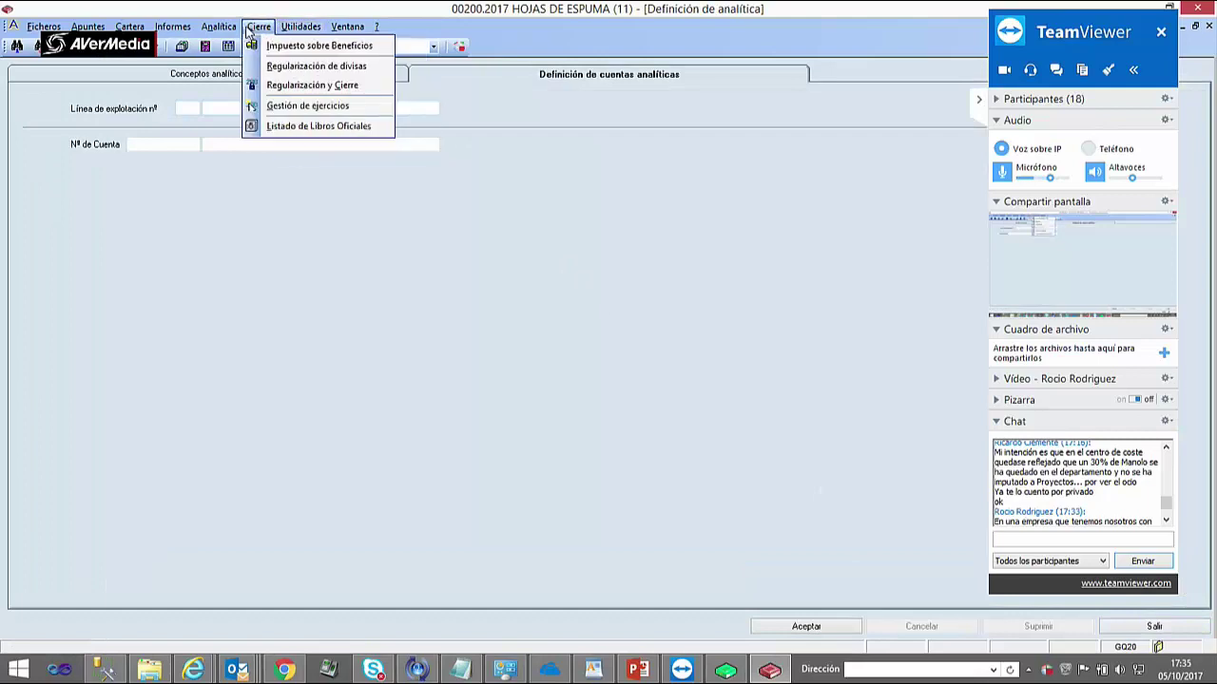
mouse_move(196, 29)
click(237, 186)
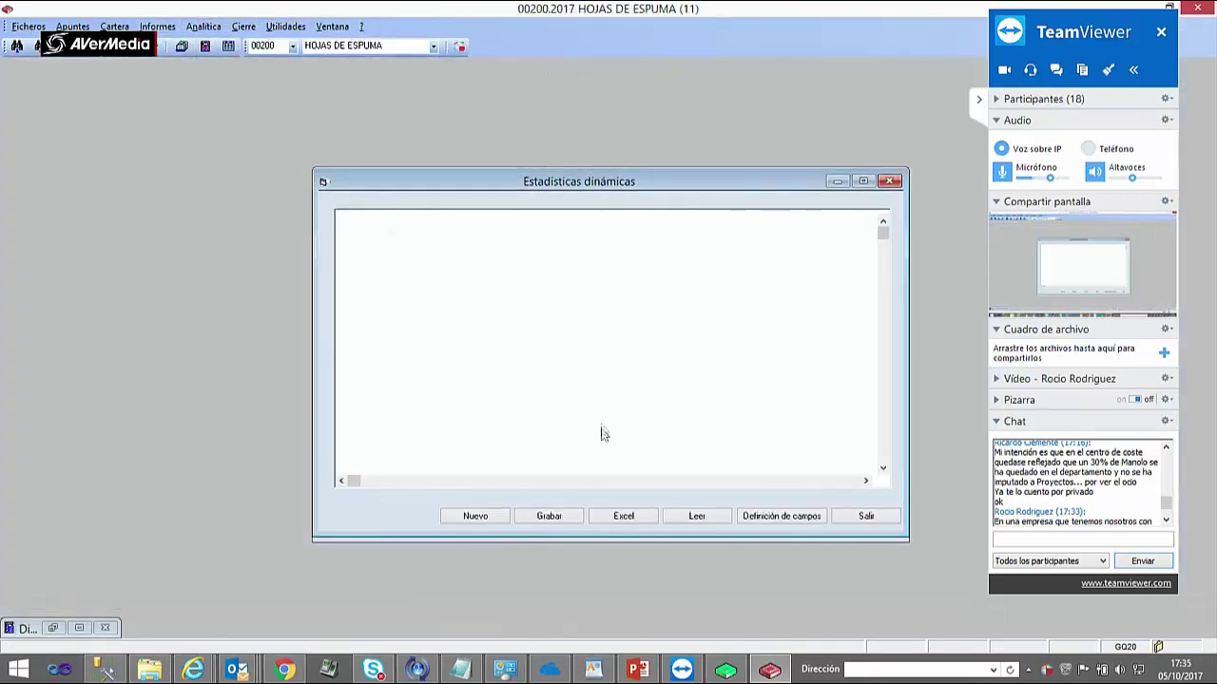
click(624, 516)
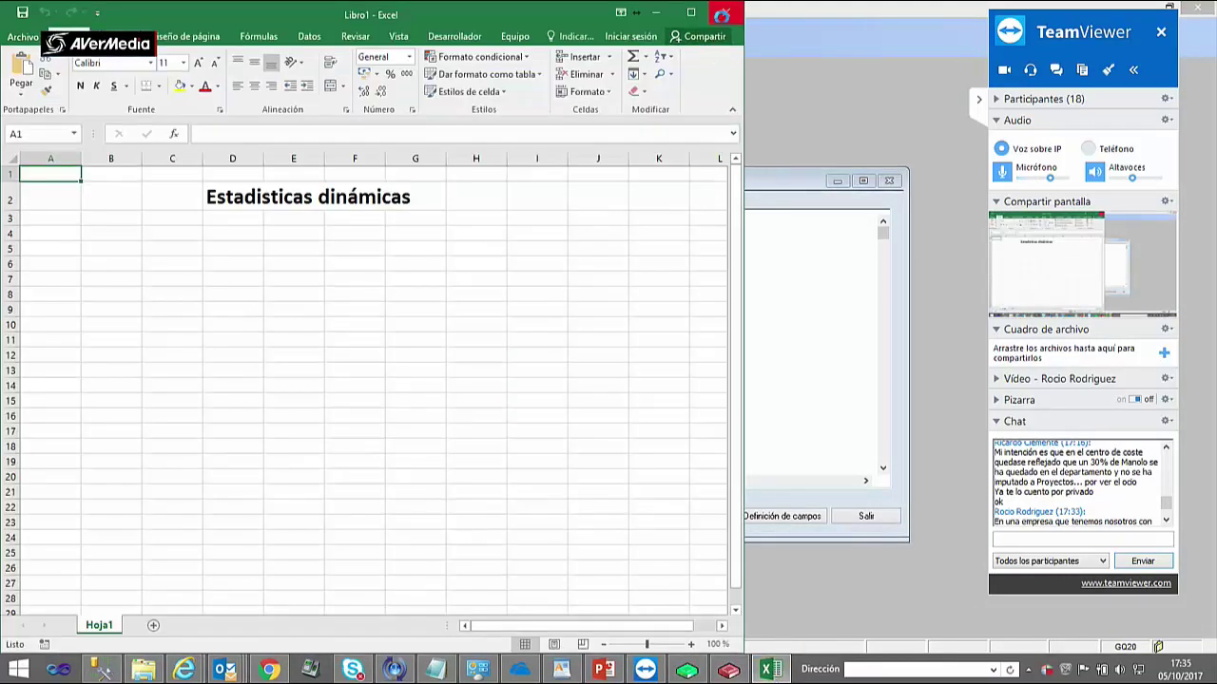
click(728, 12)
click(608, 351)
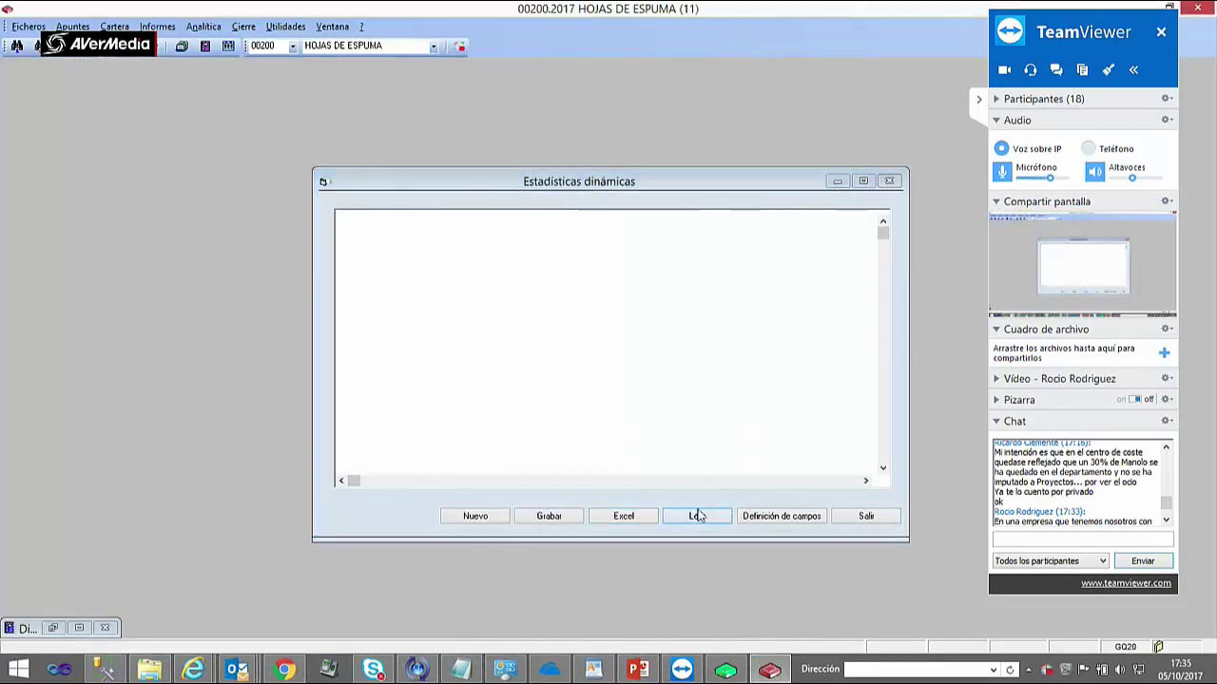
- Load the saved ANALITICA POR NIVELES statistic for company HOJAS DE ESPUMA
click(696, 516)
click(503, 321)
click(501, 334)
drag(722, 320, 532, 325)
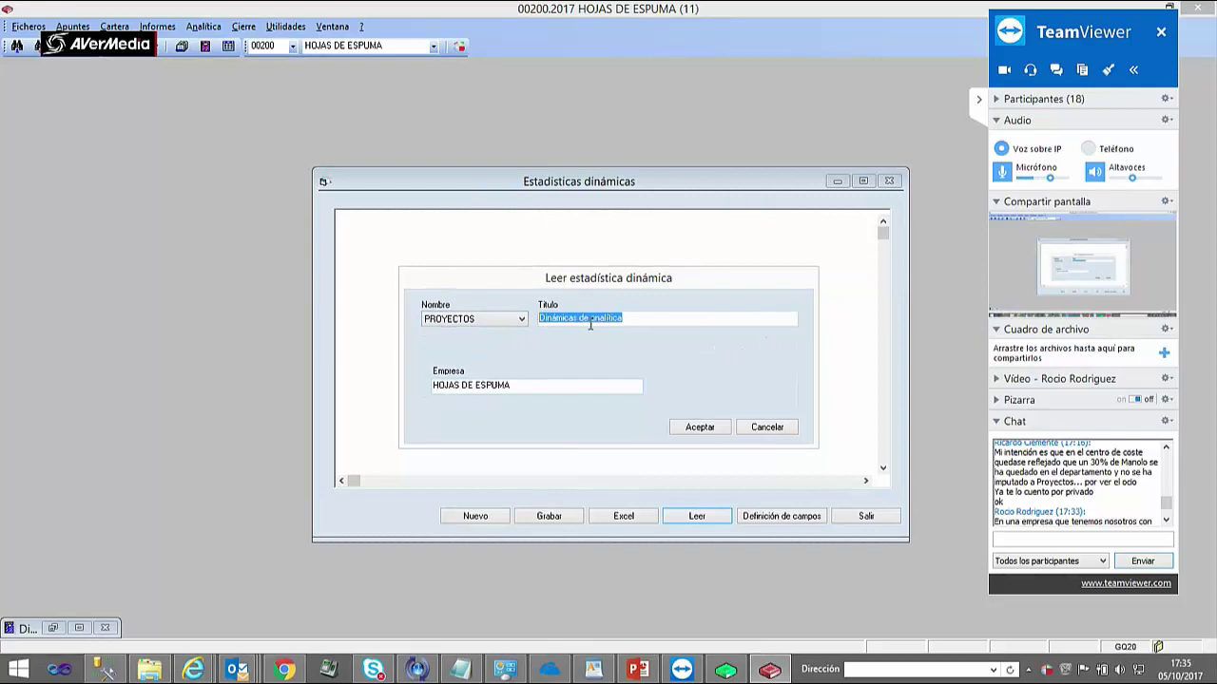
click(698, 429)
click(704, 390)
click(521, 322)
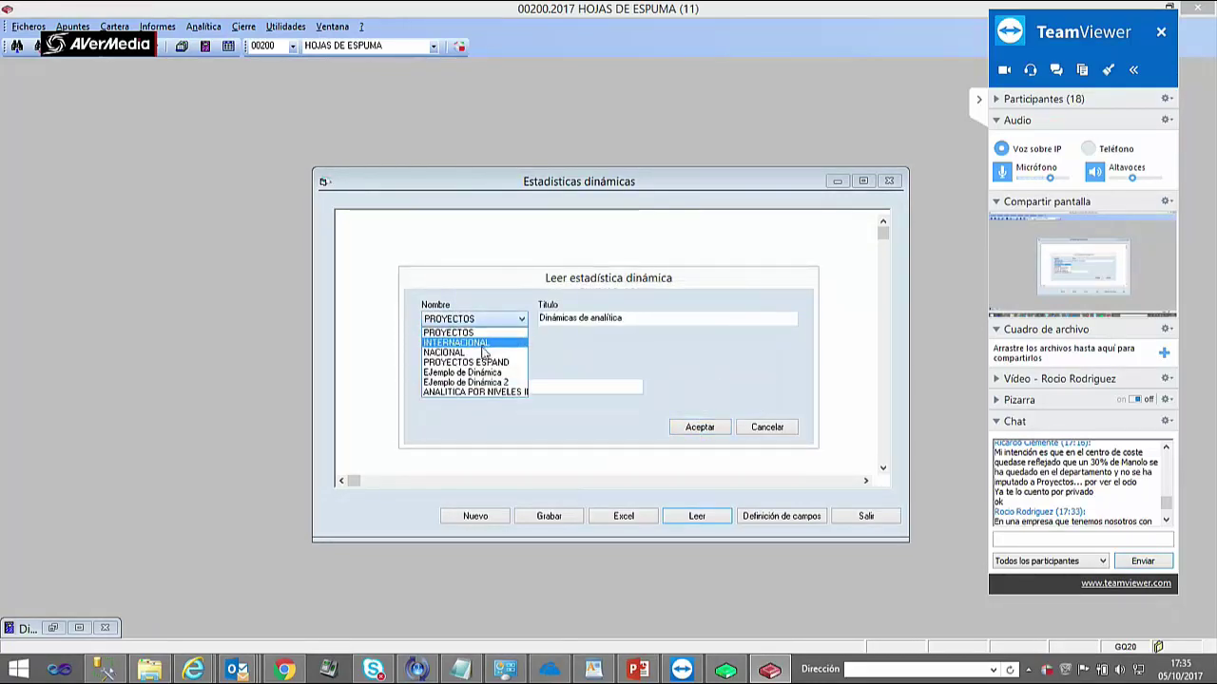
click(505, 390)
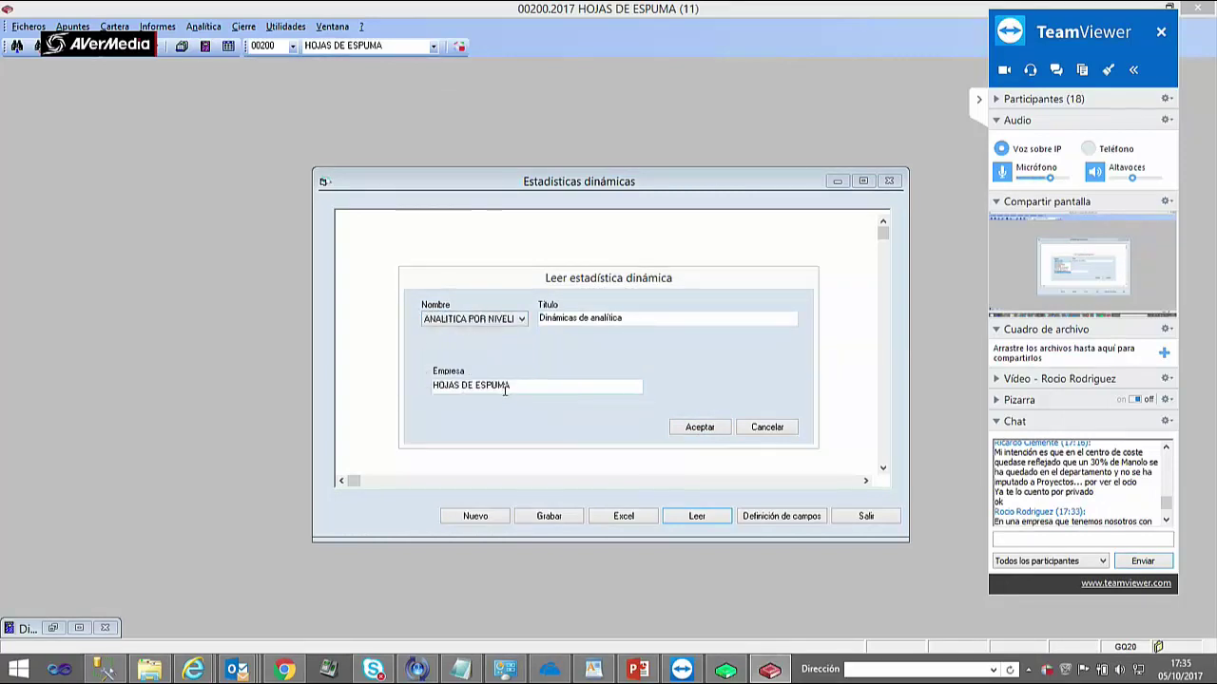
click(699, 428)
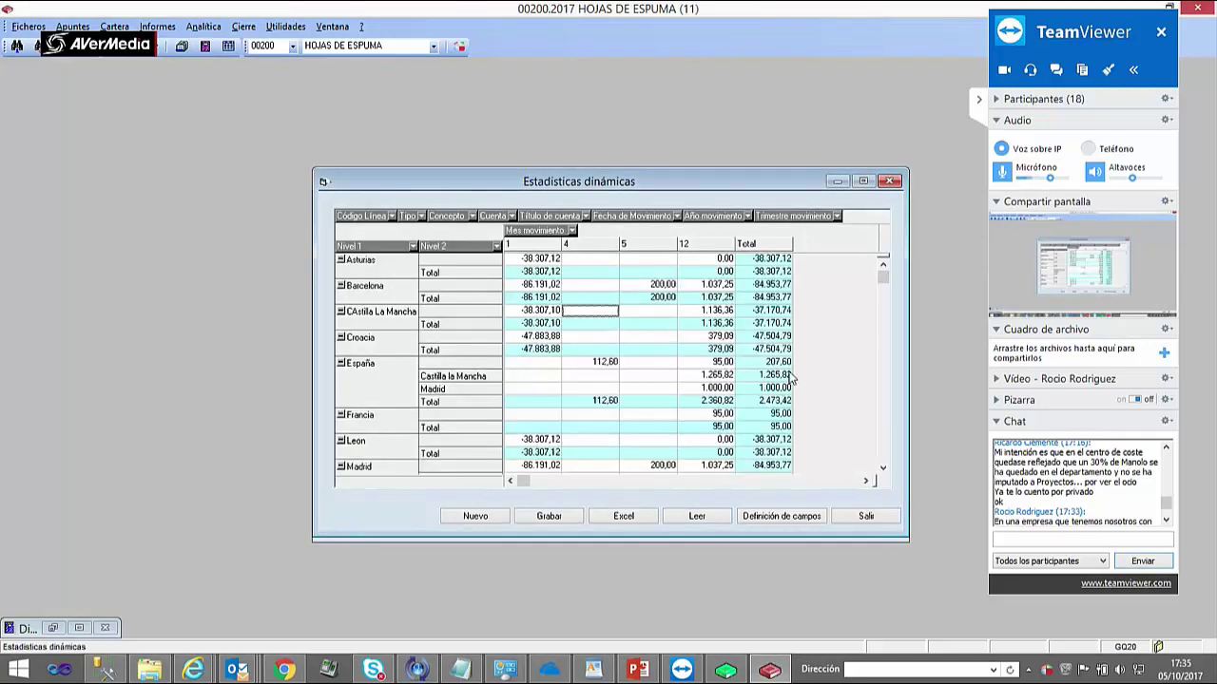
- Switch to the PowerPoint seminar presentation, look up the Cuenta de explotación Analítica slide, and return to the dynamic statistics
click(637, 670)
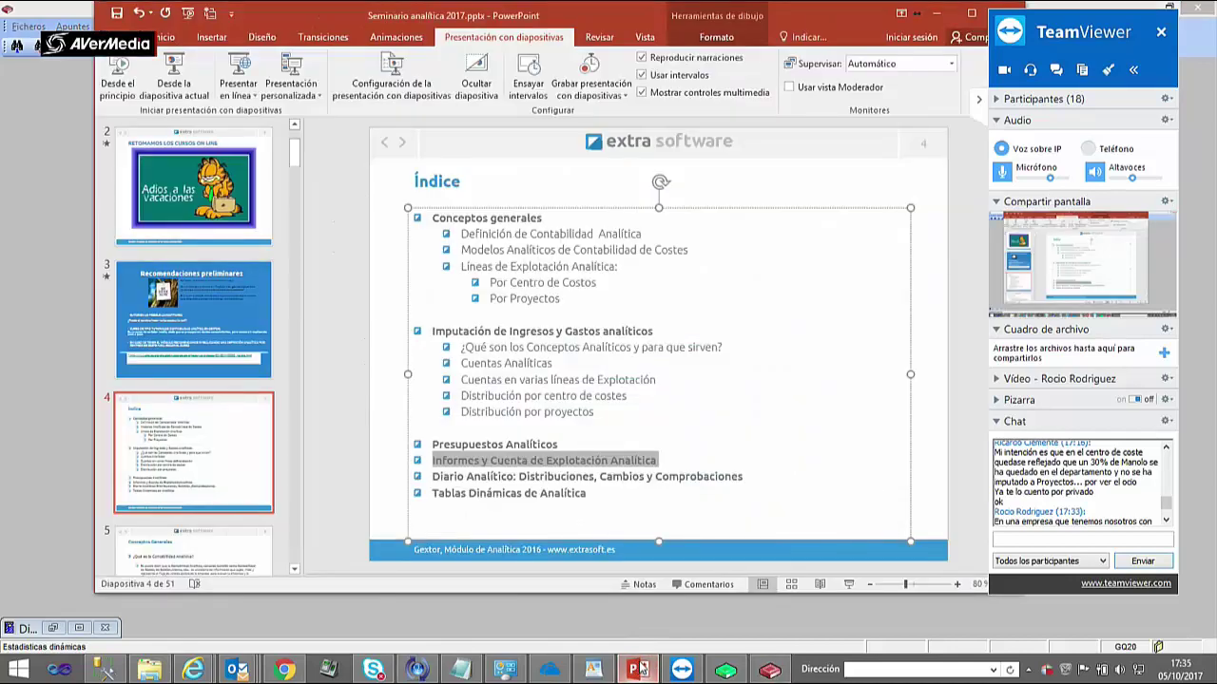
drag(295, 154, 303, 461)
click(217, 345)
click(200, 201)
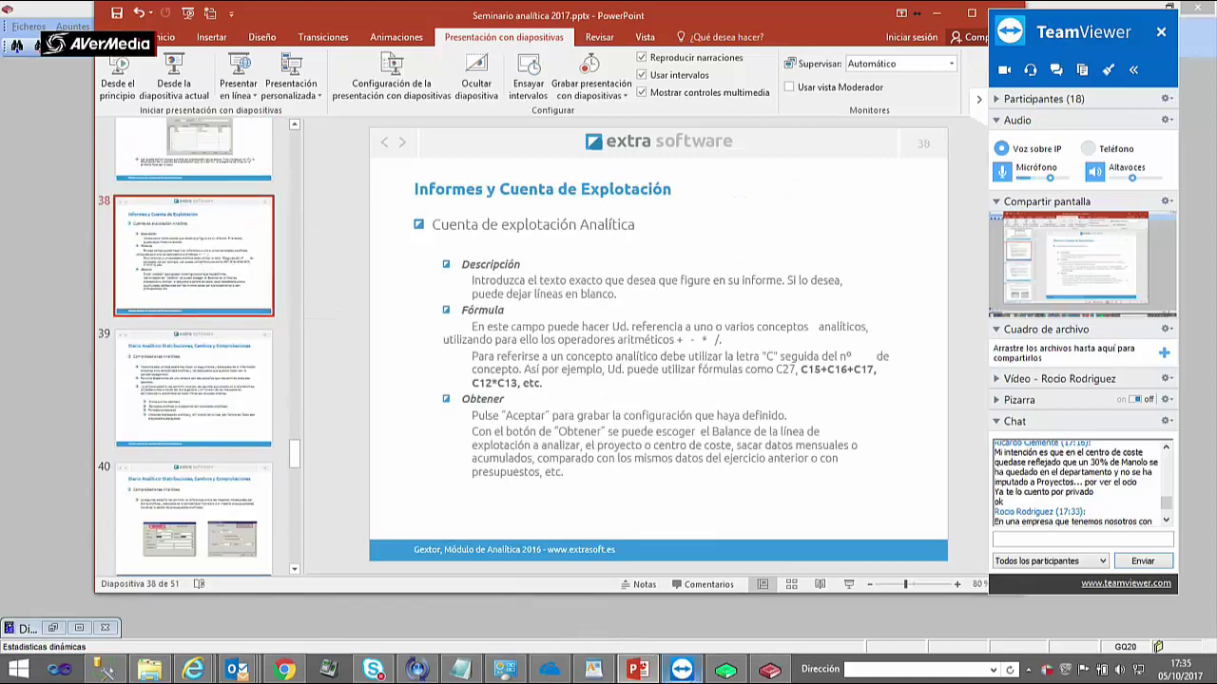
click(769, 670)
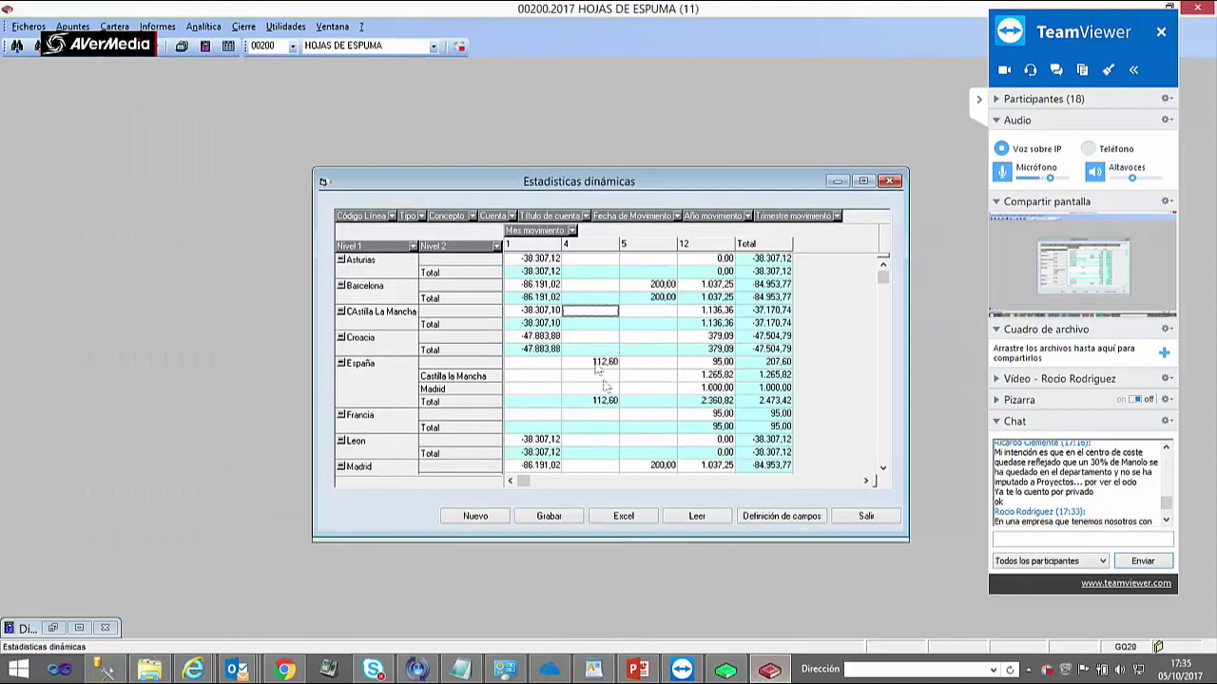
- Close the current statistic, reopen Dinámicas de analítica and read the saved ANALITICA POR NIVELES statistic
click(864, 516)
click(202, 26)
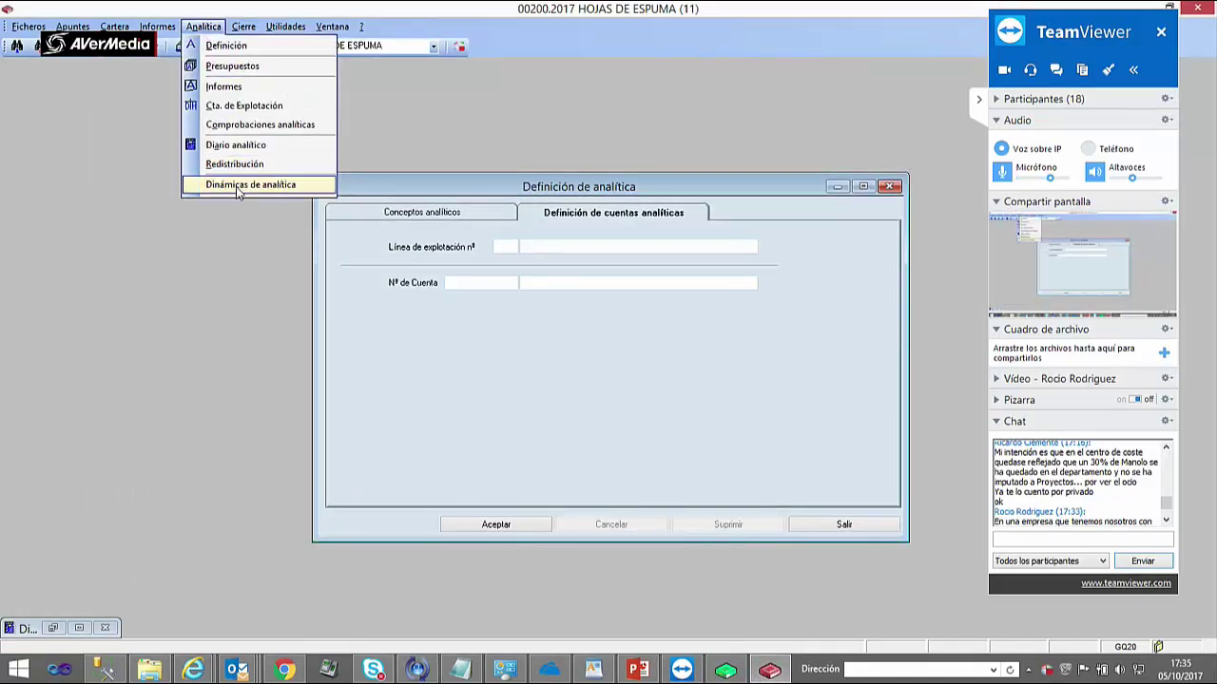
click(238, 185)
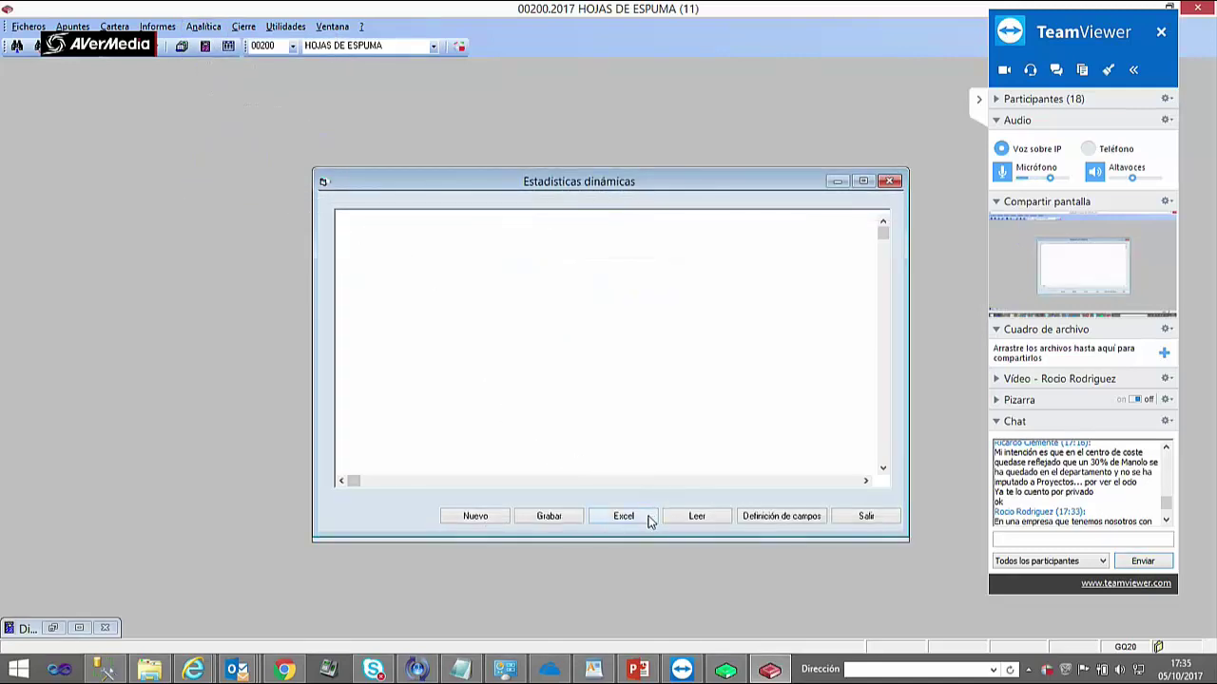
click(697, 516)
click(521, 318)
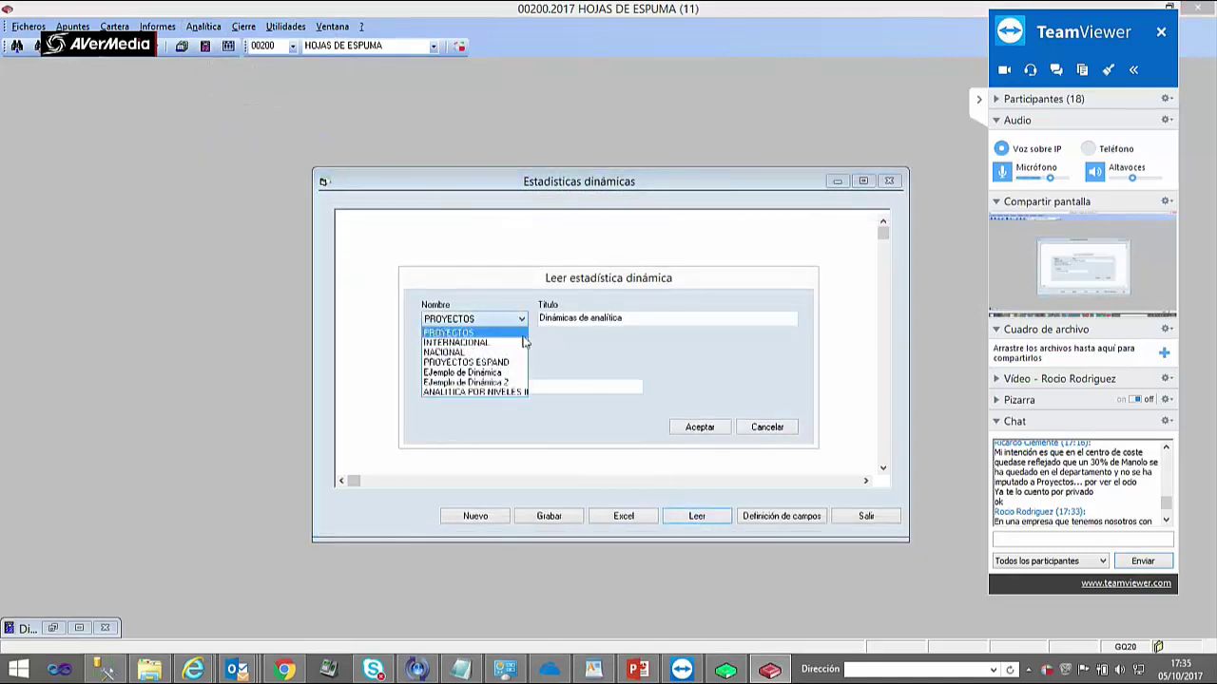
click(505, 394)
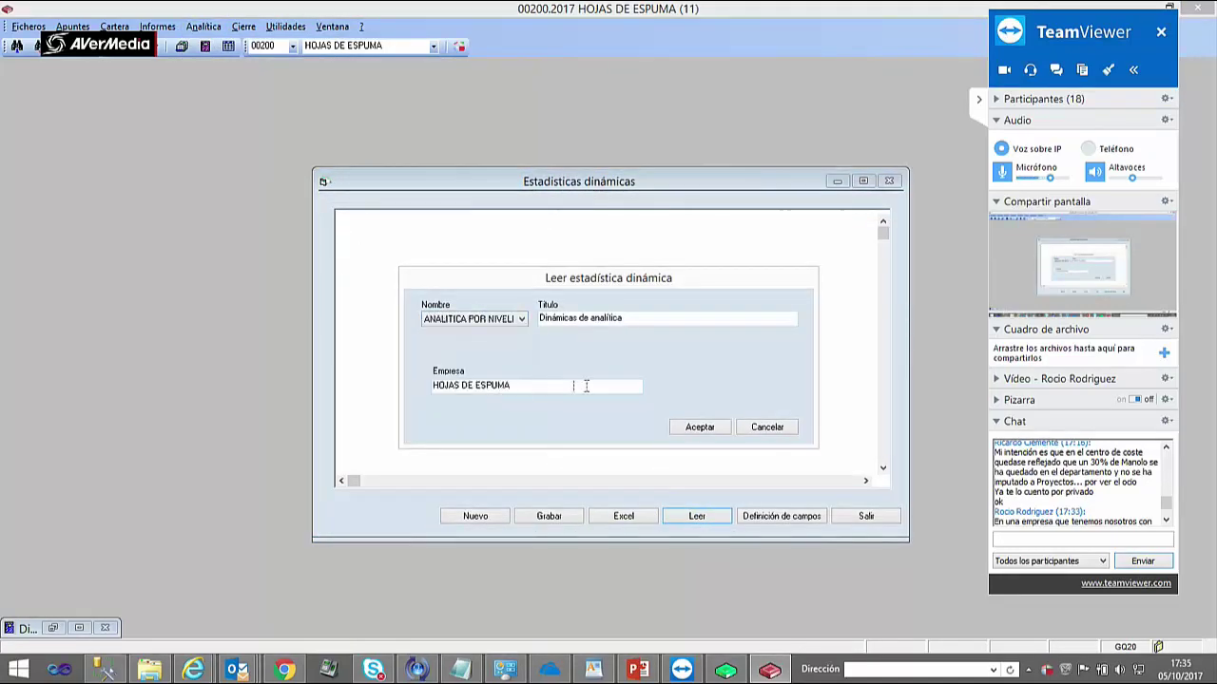
click(697, 428)
- Export the loaded statistic to Excel, view the resulting workbook, and return to the statistics window
click(624, 516)
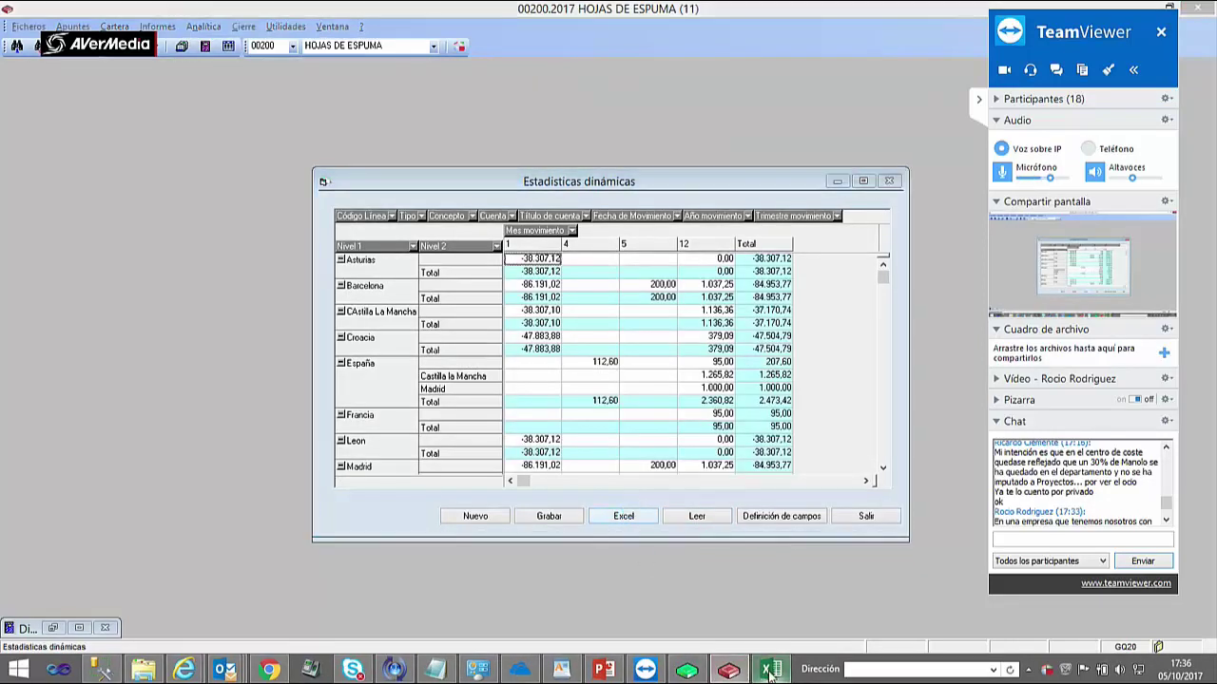
click(771, 672)
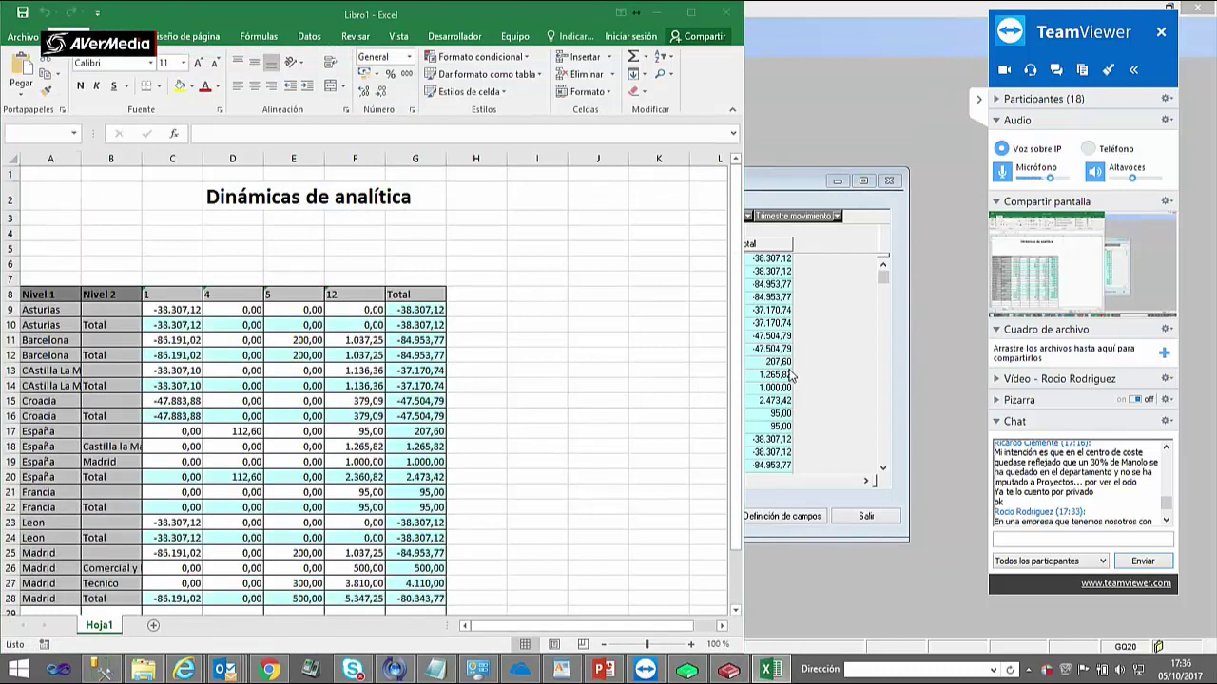
click(827, 368)
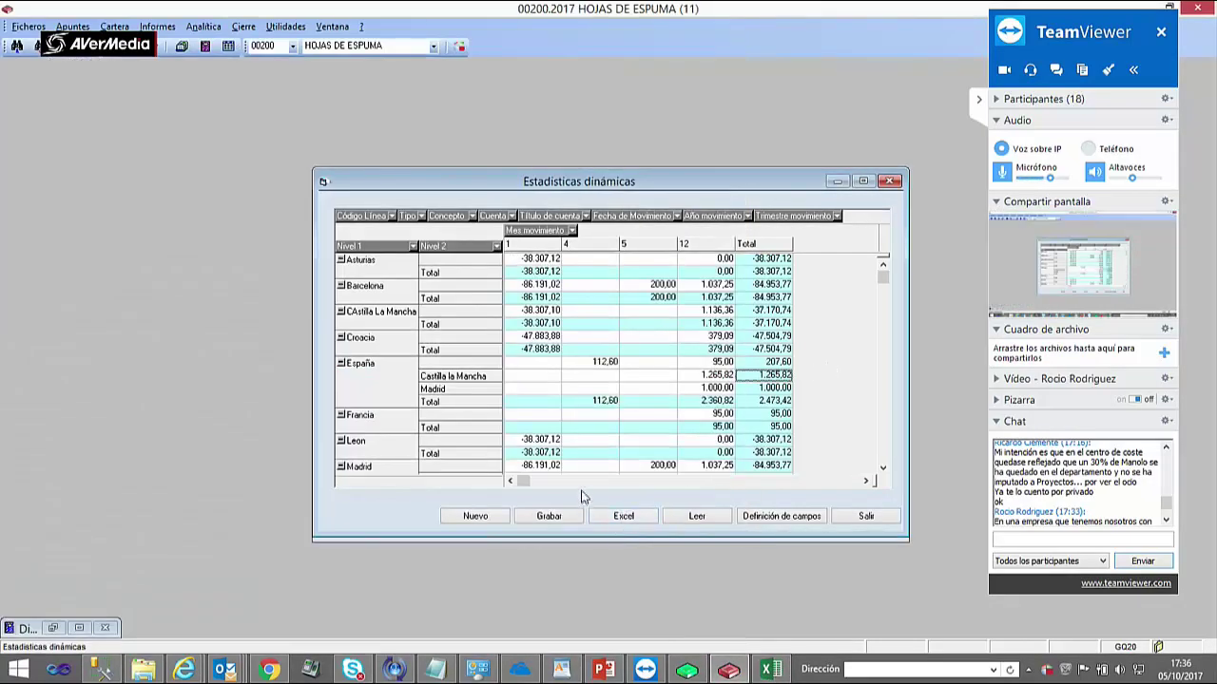
- Read the meeting chat through to its most recent questions
click(1168, 456)
click(1167, 450)
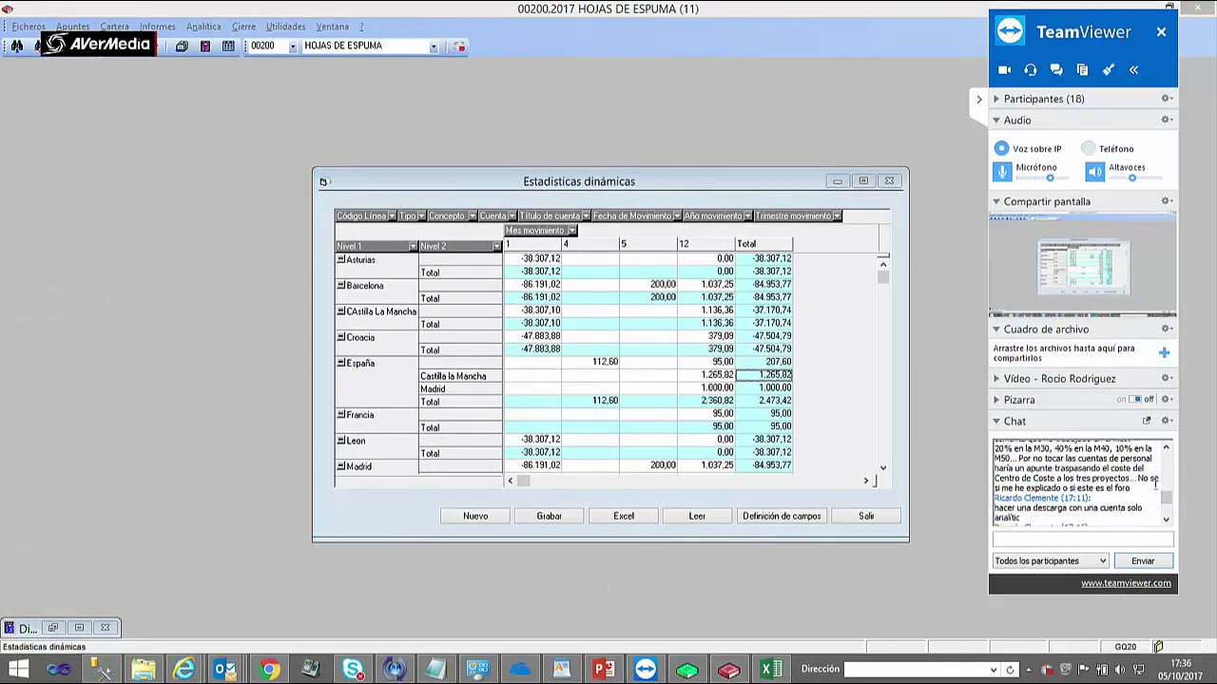
click(1166, 520)
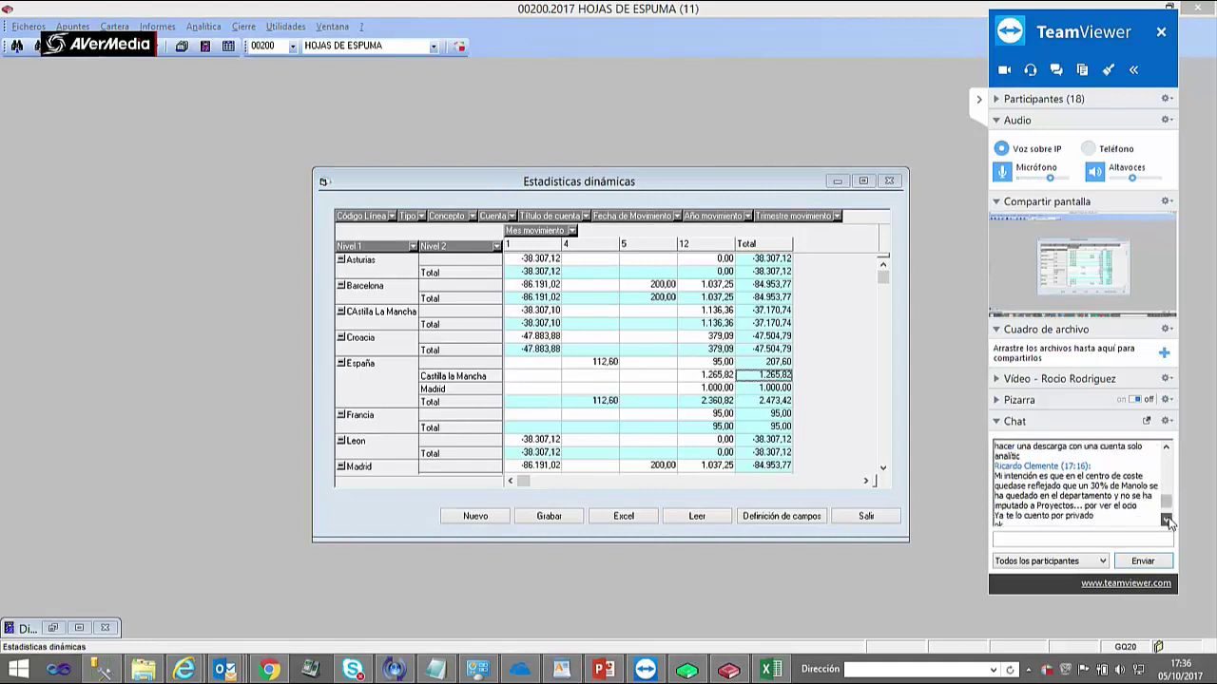
click(1167, 520)
click(1168, 520)
click(1167, 520)
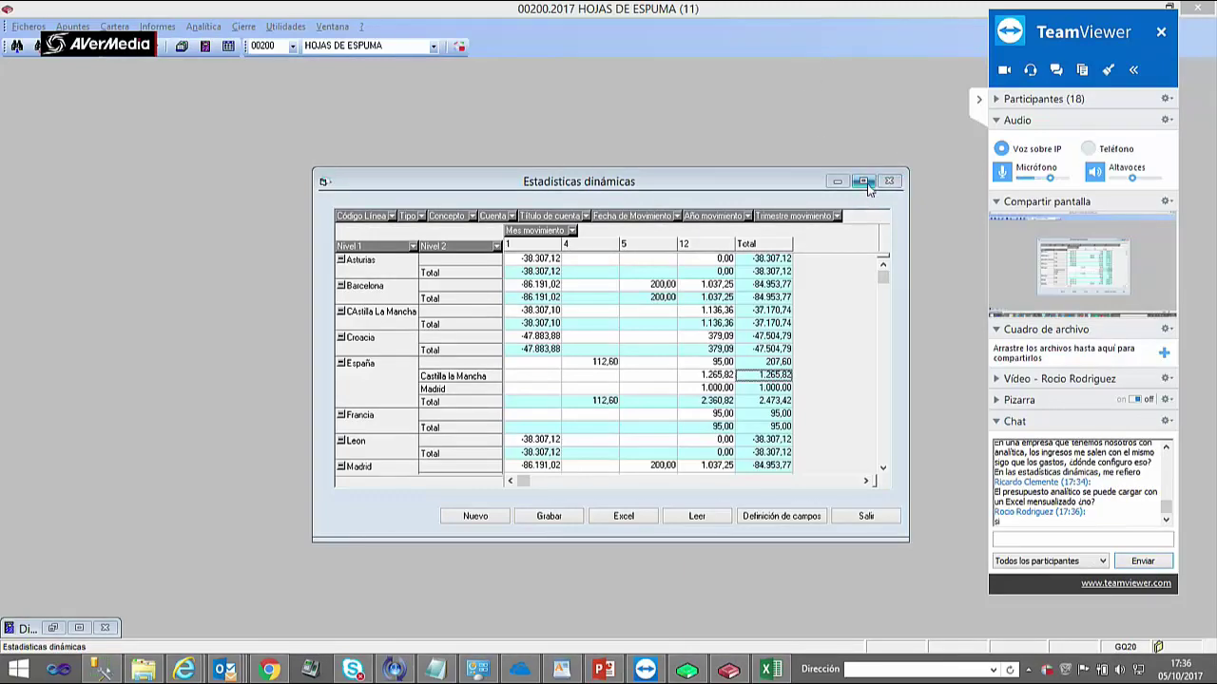
- Add Cuenta as a row field after Nivel 2 and go through the amounts per account
drag(749, 187, 643, 174)
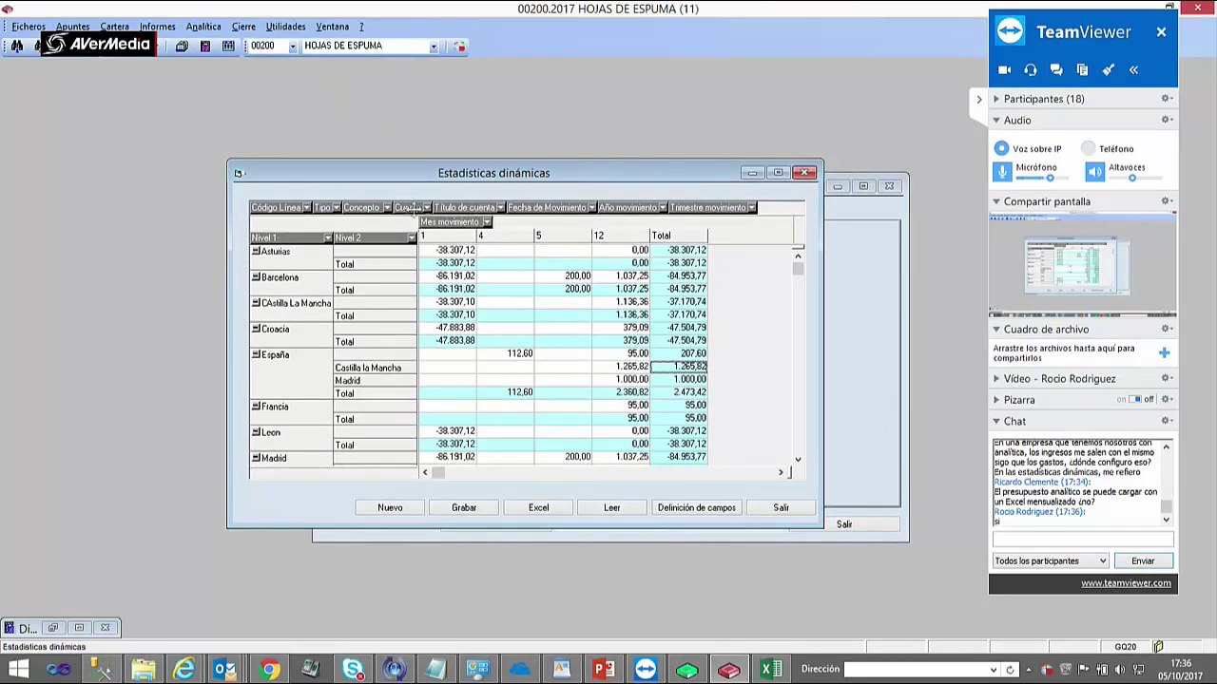
drag(406, 208, 420, 237)
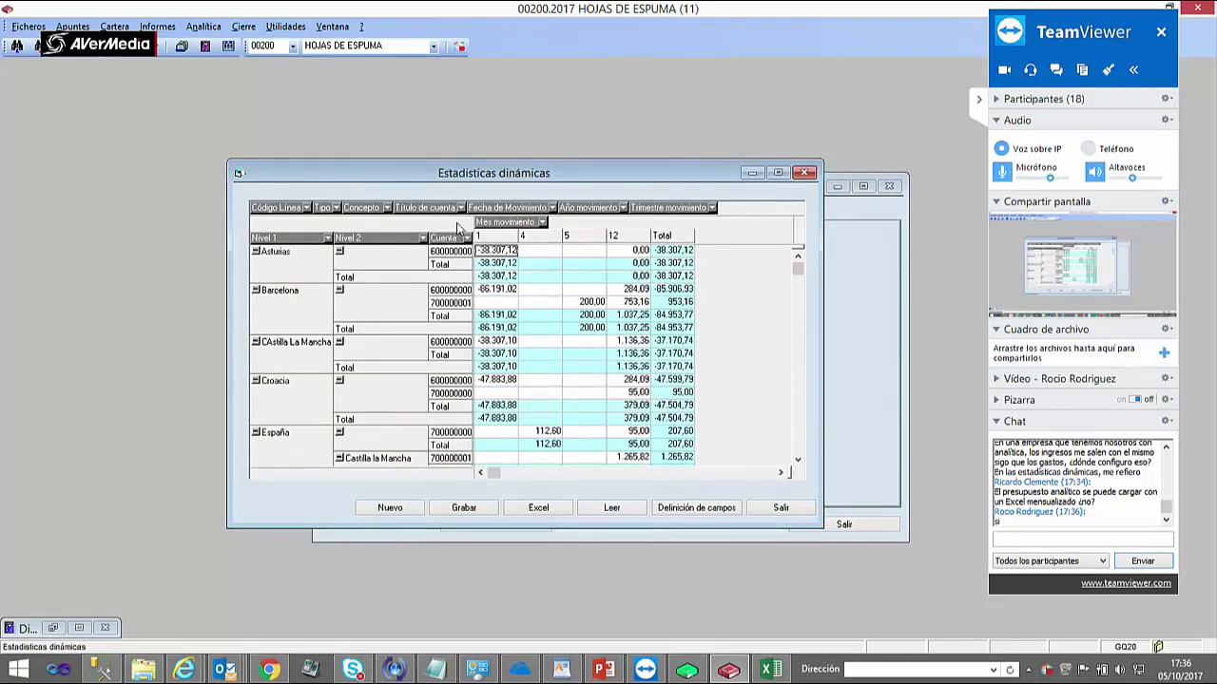
click(797, 459)
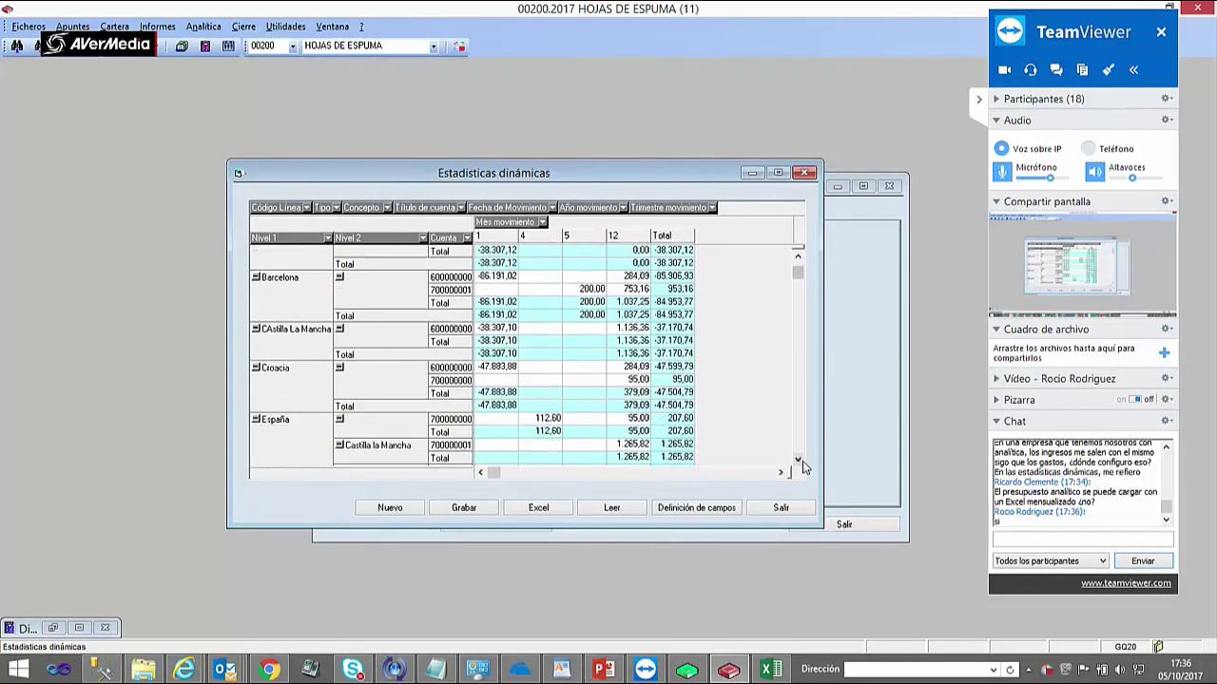
click(797, 459)
click(798, 460)
click(797, 459)
click(798, 460)
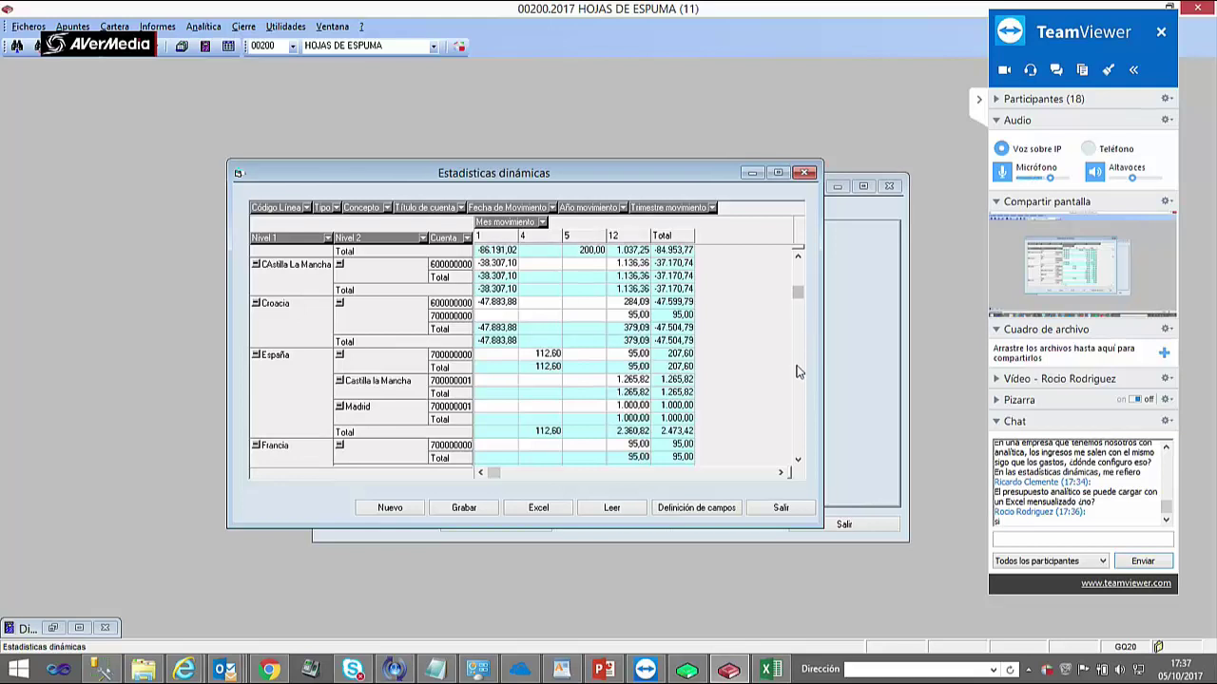
- Check the statistic's field total definitions and the available Excel utilities without changing anything
click(676, 509)
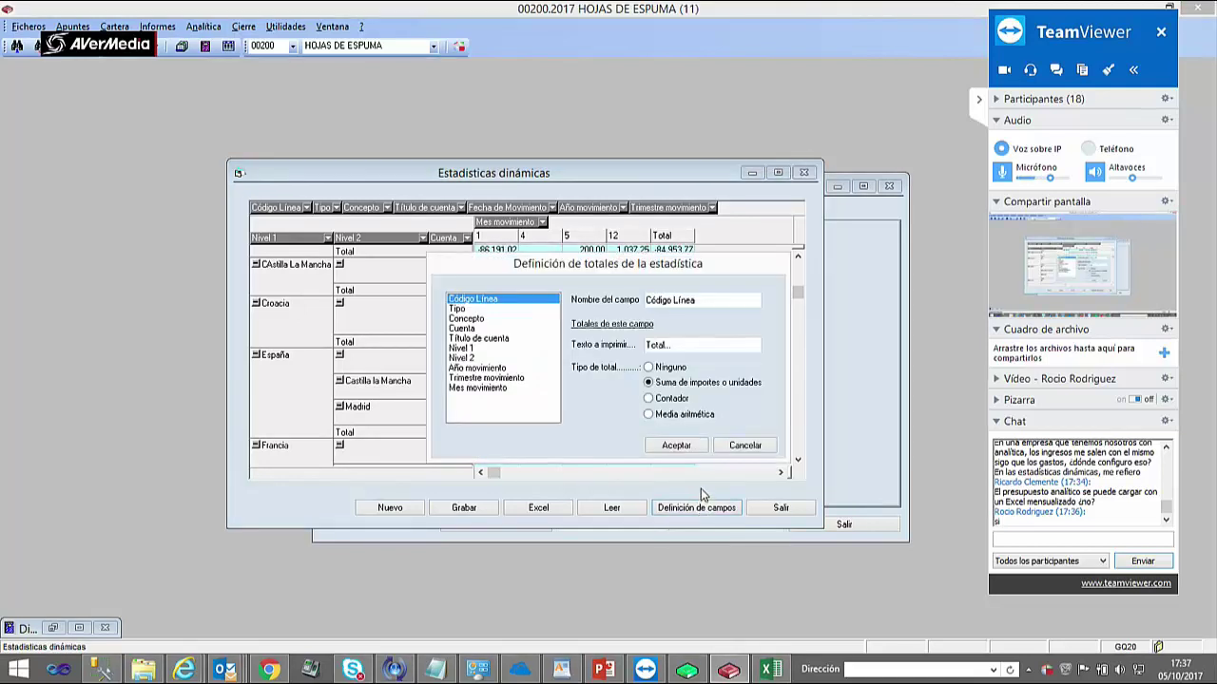
click(747, 446)
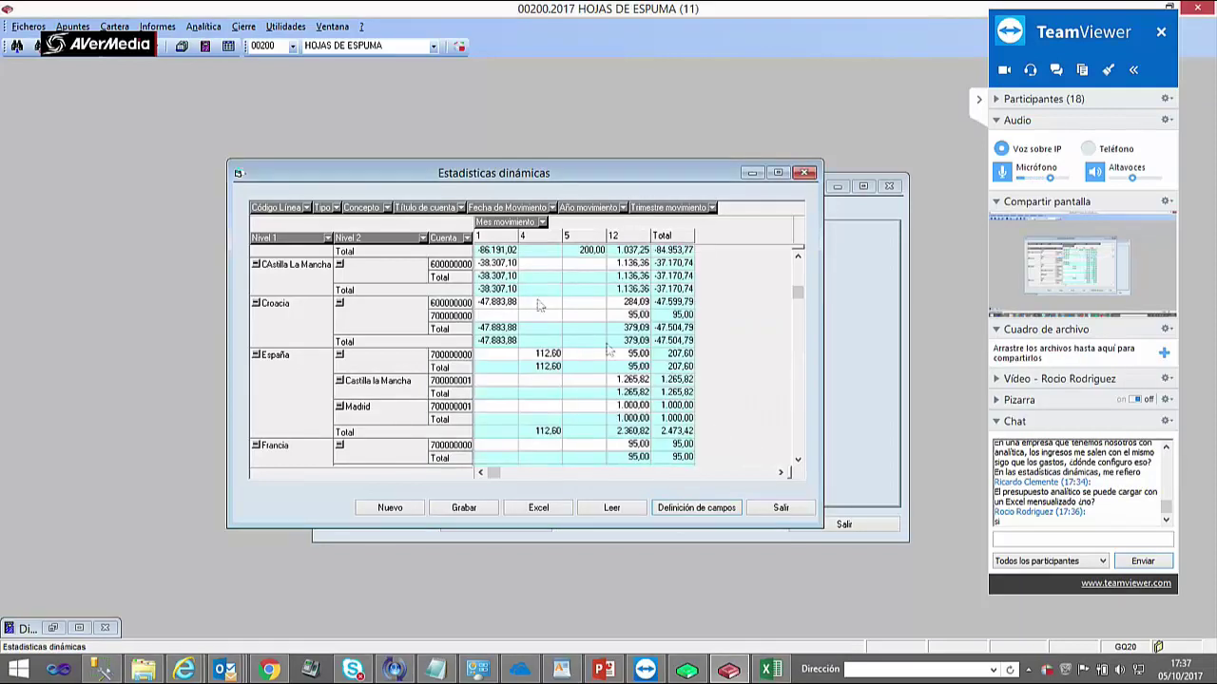
click(281, 26)
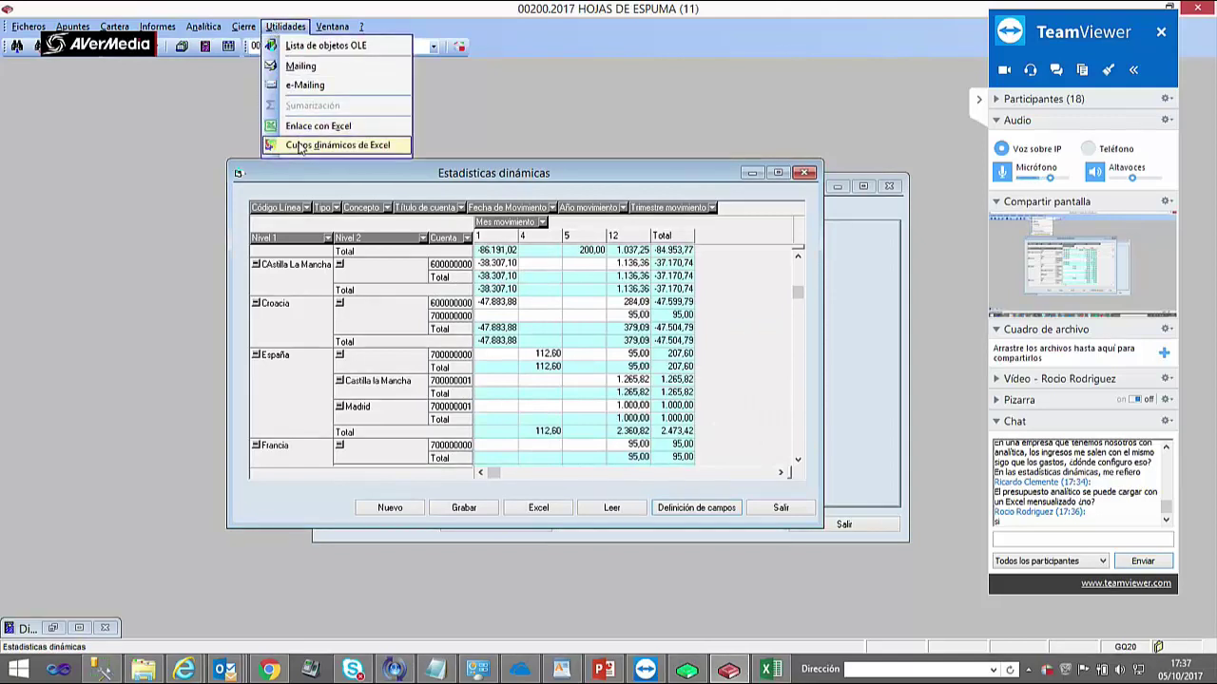
click(716, 356)
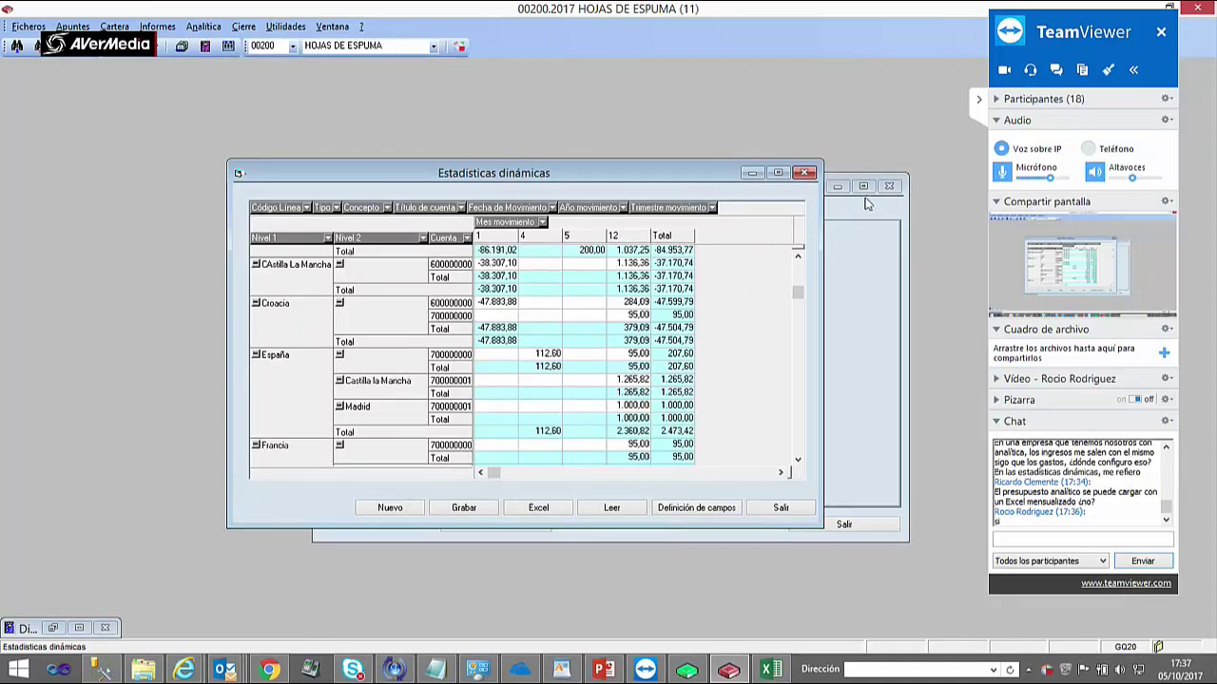
- Maximize the statistic's window and examine the month 12 amounts by level and account from the first row
click(800, 260)
click(800, 260)
click(800, 260)
click(800, 260)
click(801, 260)
click(800, 260)
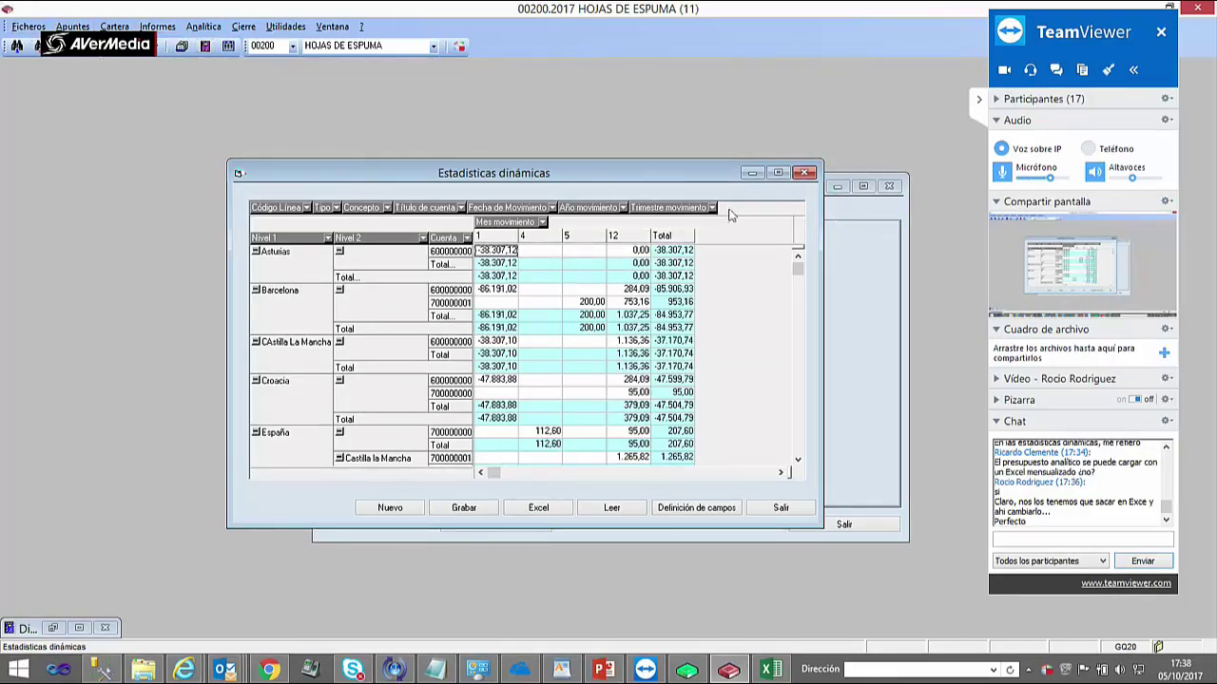
drag(711, 175, 666, 179)
click(730, 176)
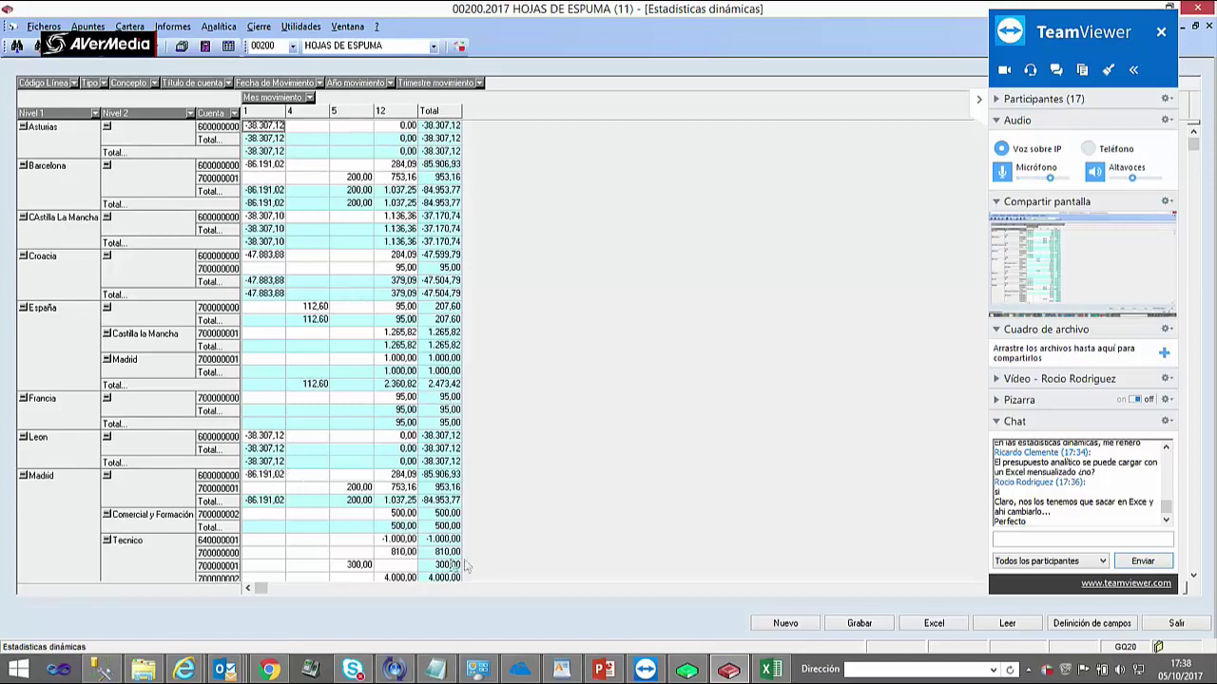
click(396, 552)
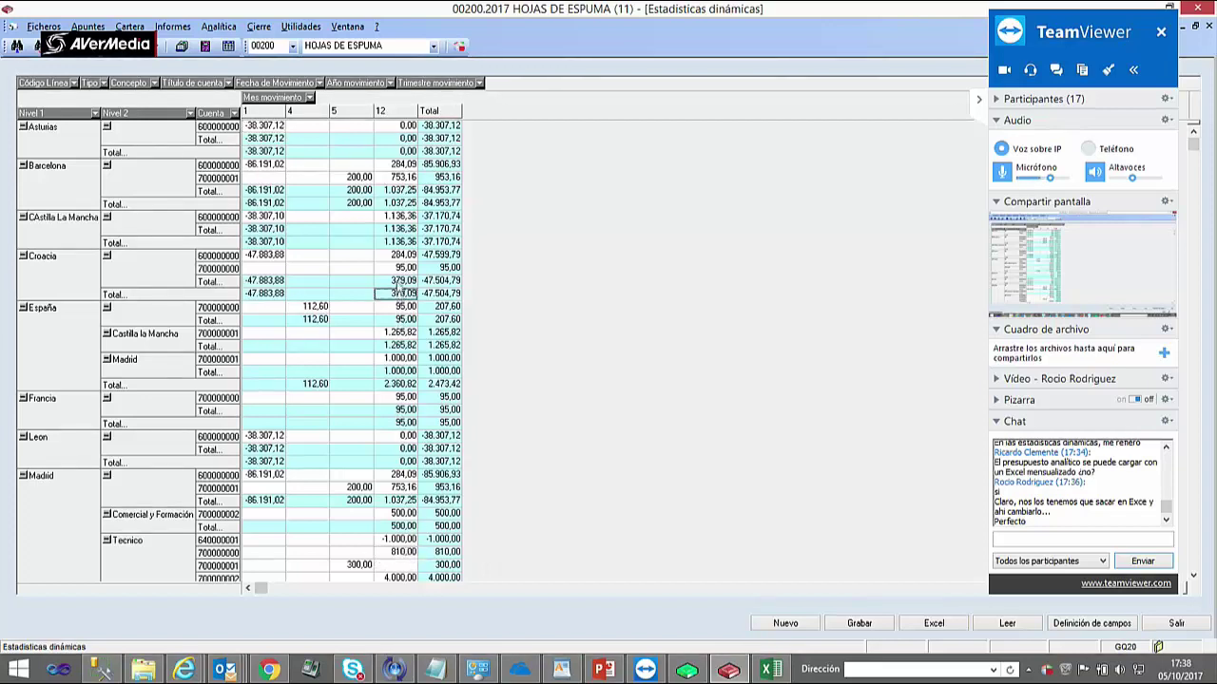
- Examine the month 12 and month 1 amounts per account, going from the Croacia rows up to Asturias
click(397, 267)
key(Up)
key(Up)
key(Up)
key(Up)
click(398, 178)
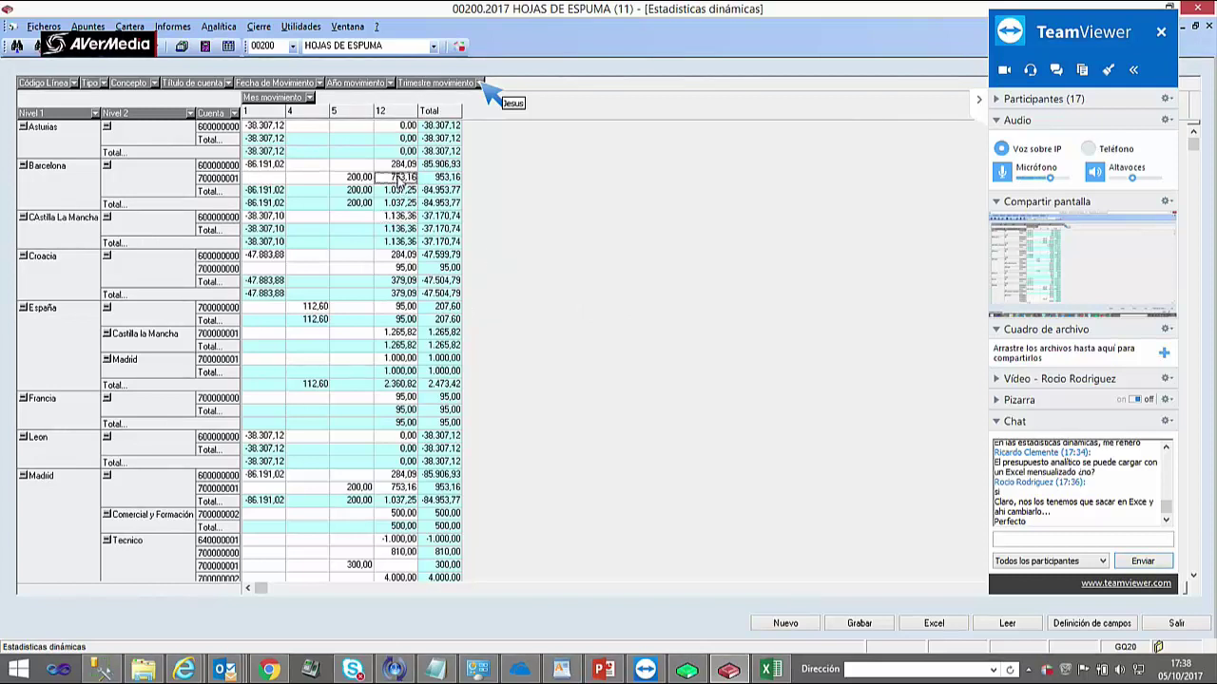
click(270, 192)
key(Up)
key(Up)
key(Up)
key(Up)
key(Up)
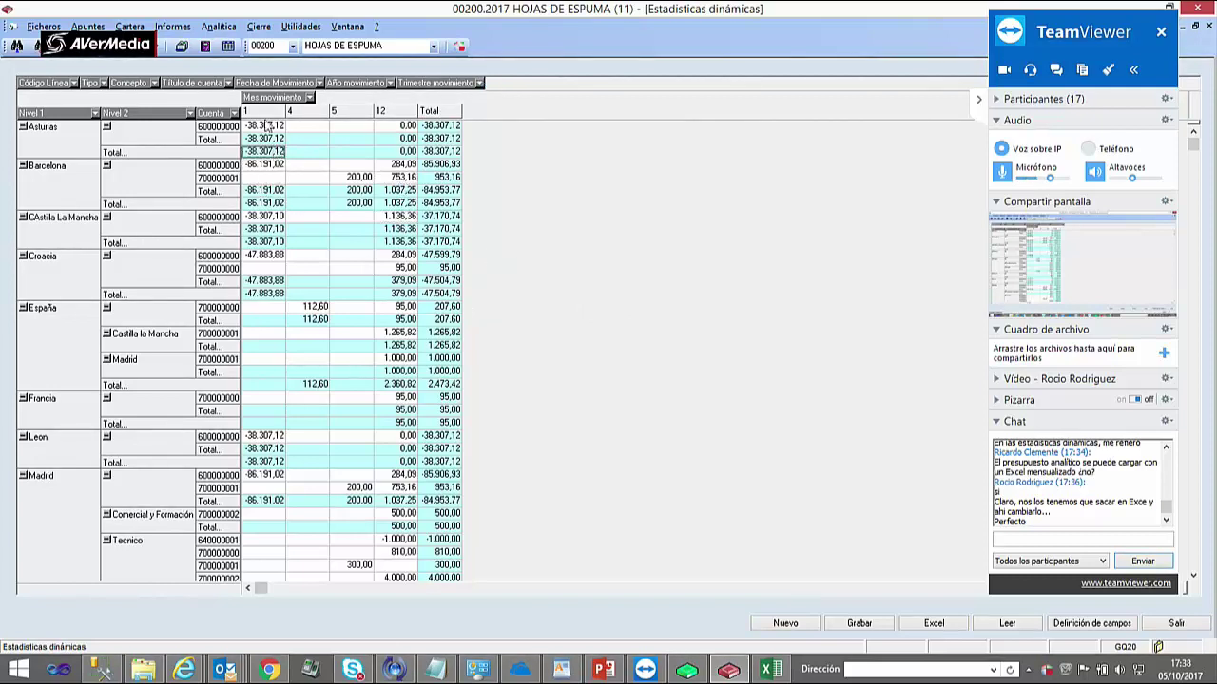
click(298, 27)
click(540, 355)
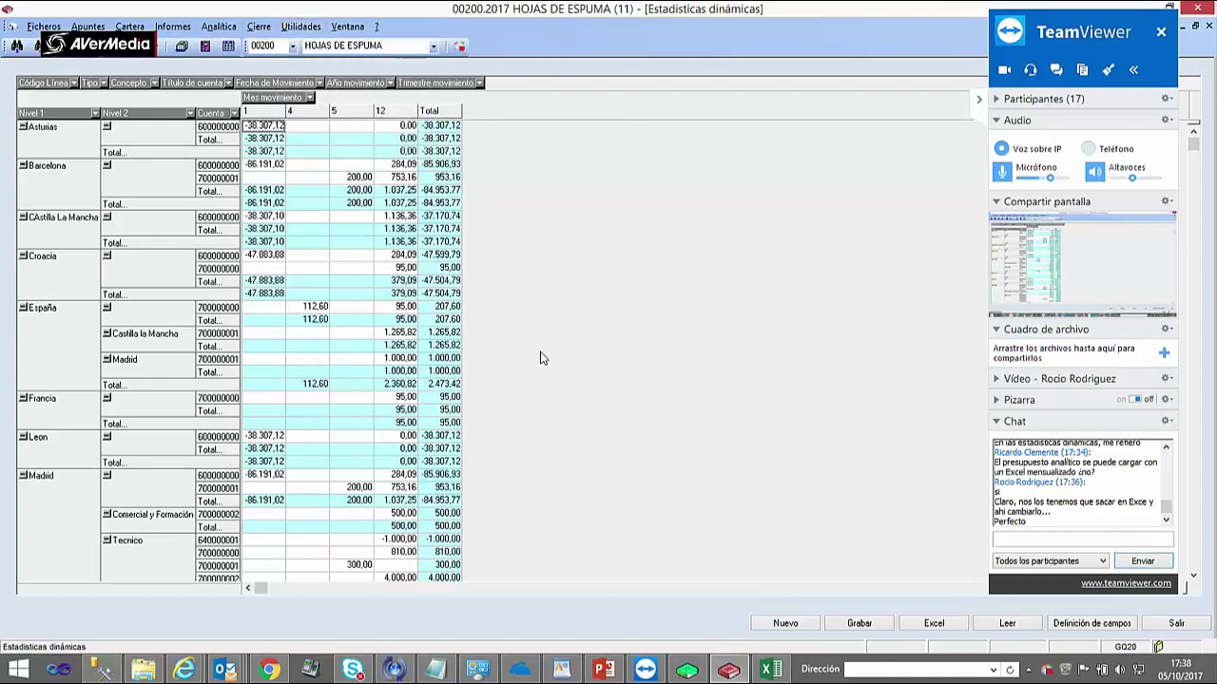
click(300, 27)
click(729, 447)
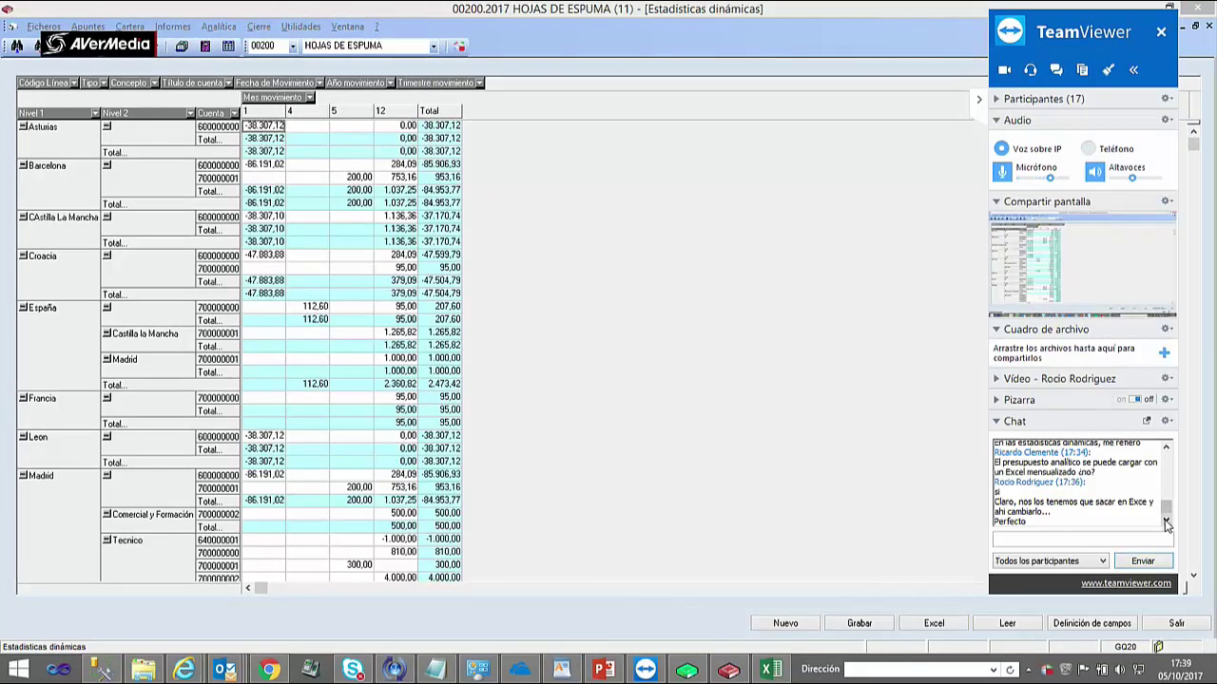
- Reread the chat question about income and expense signs and go through the month 12 amounts from Barcelona down to Madrid's Tecnico department
click(1167, 447)
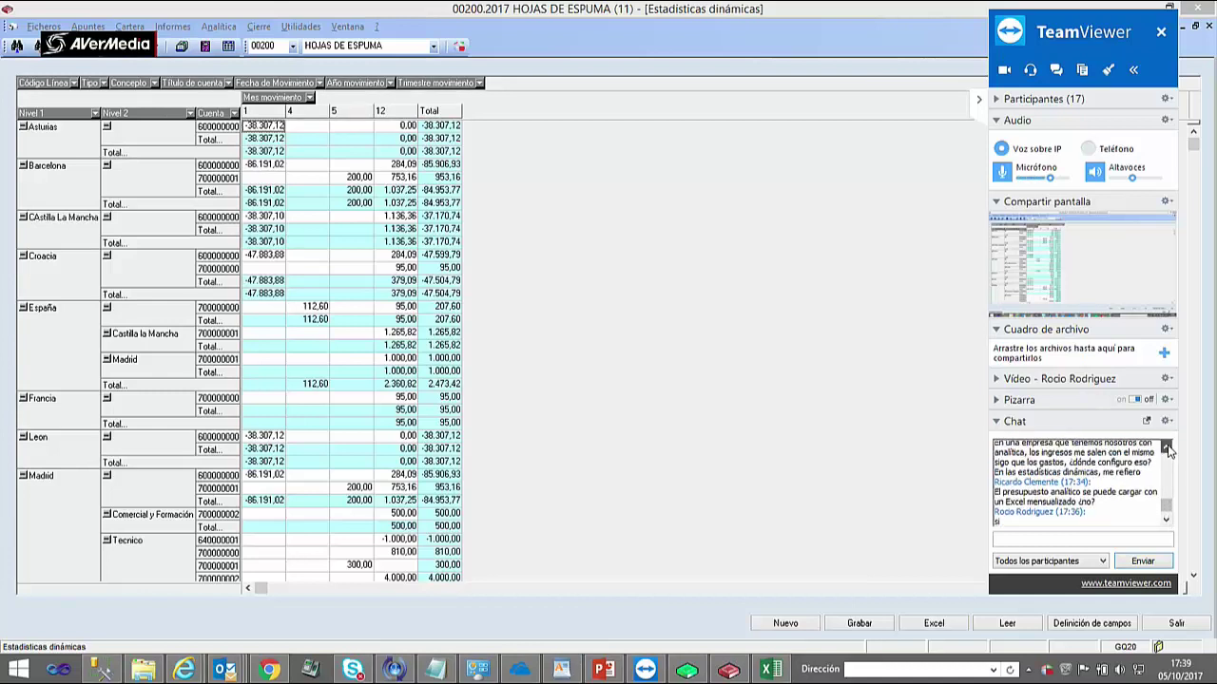
click(1167, 447)
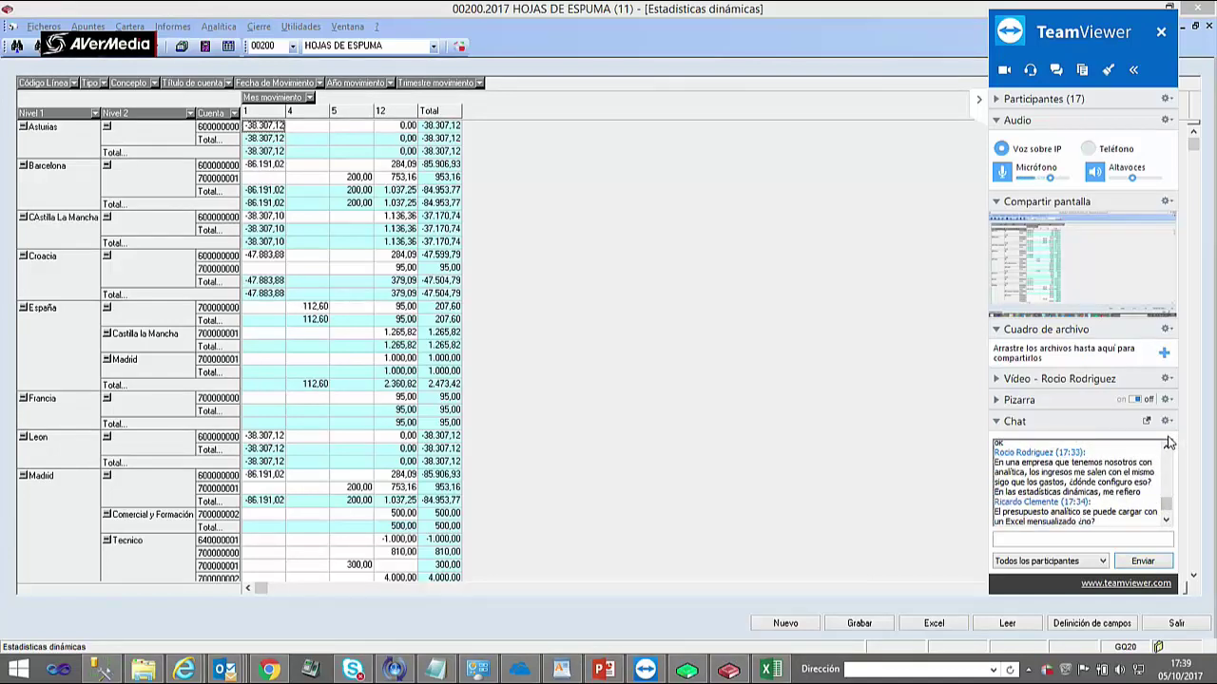
click(397, 178)
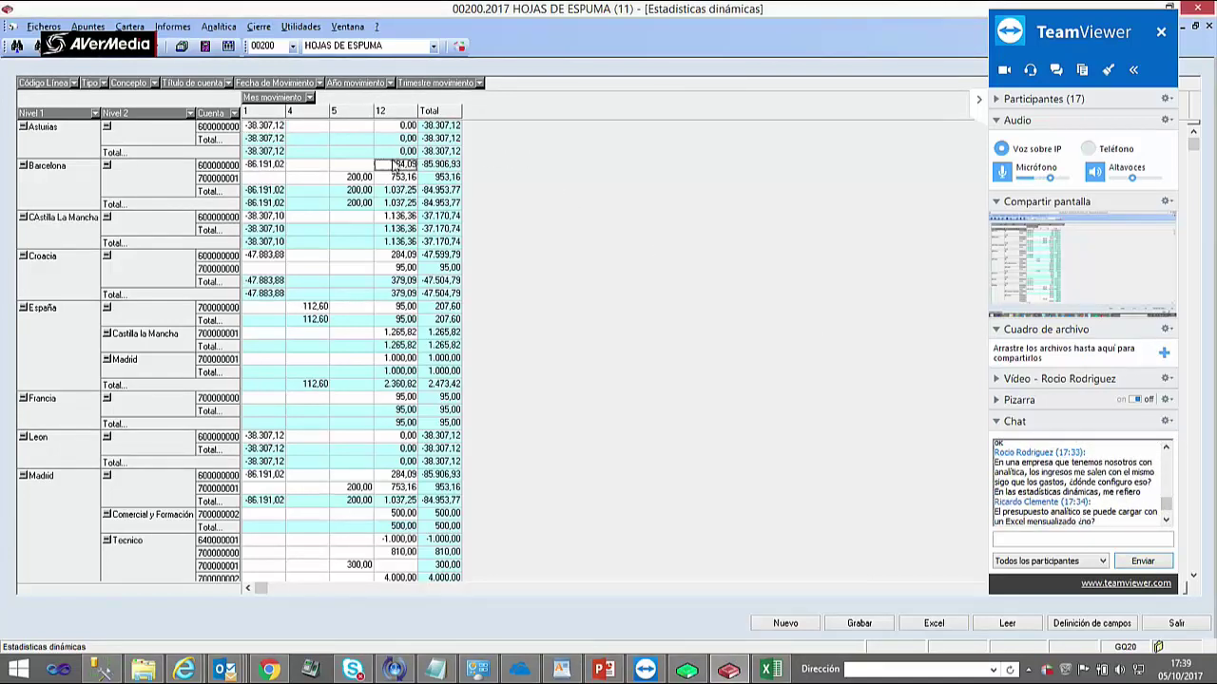
click(407, 165)
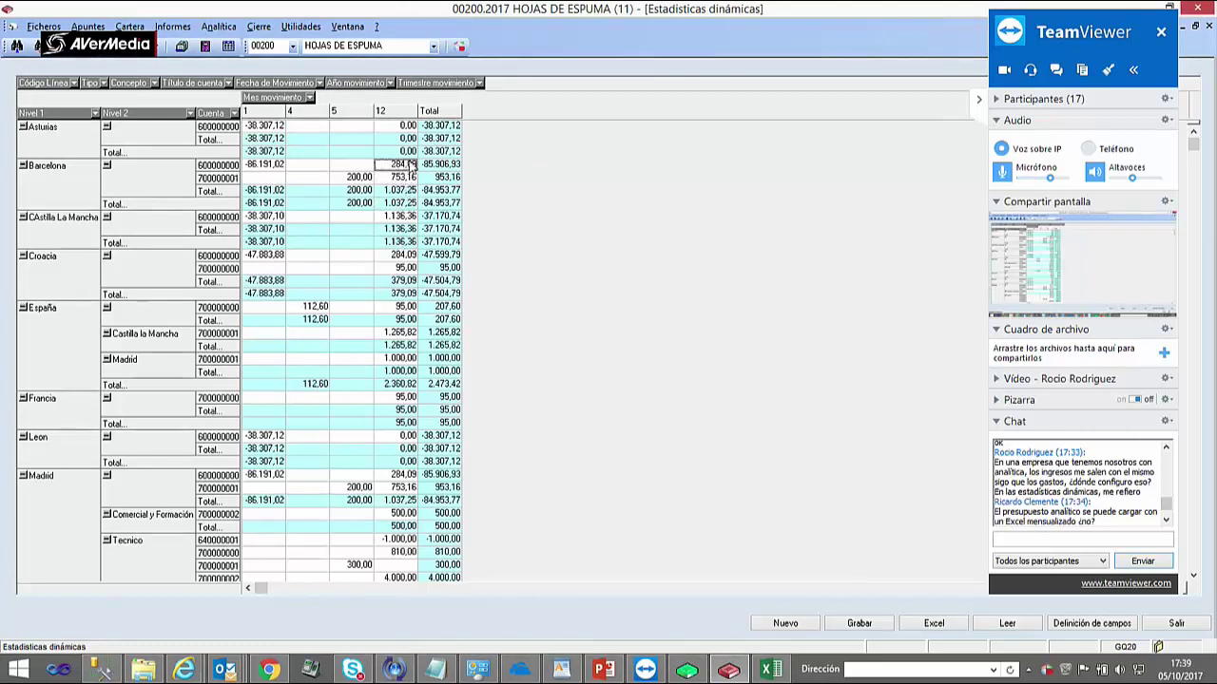
click(405, 242)
click(403, 281)
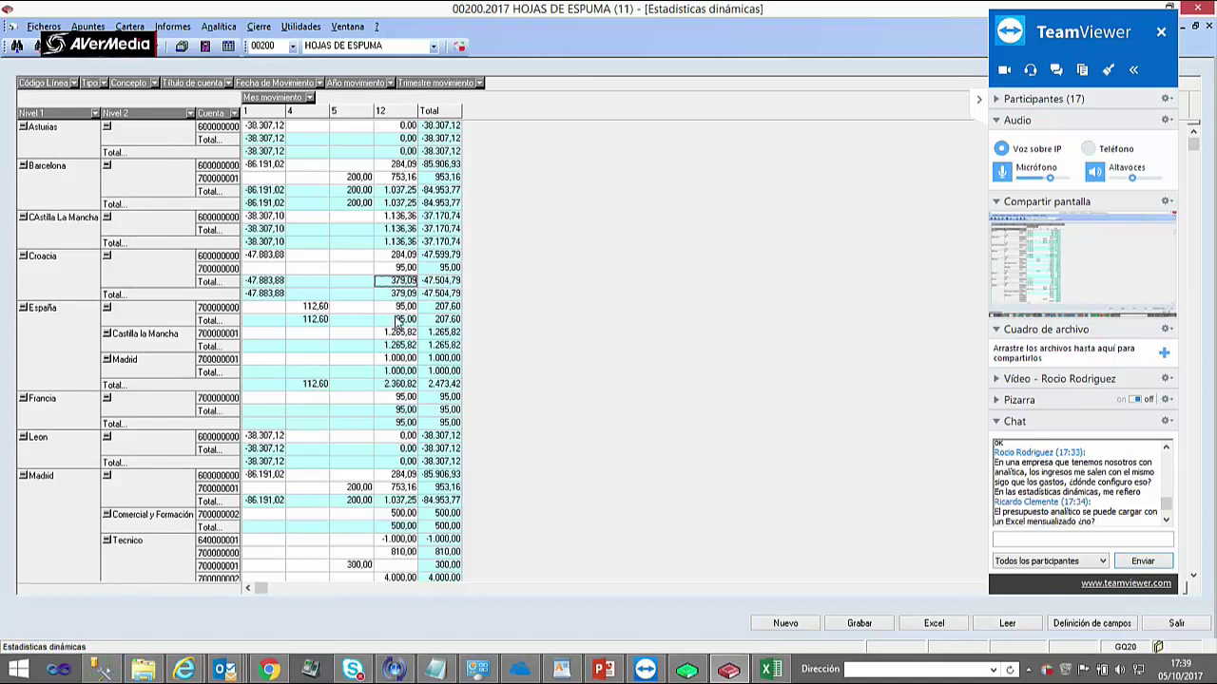
click(400, 321)
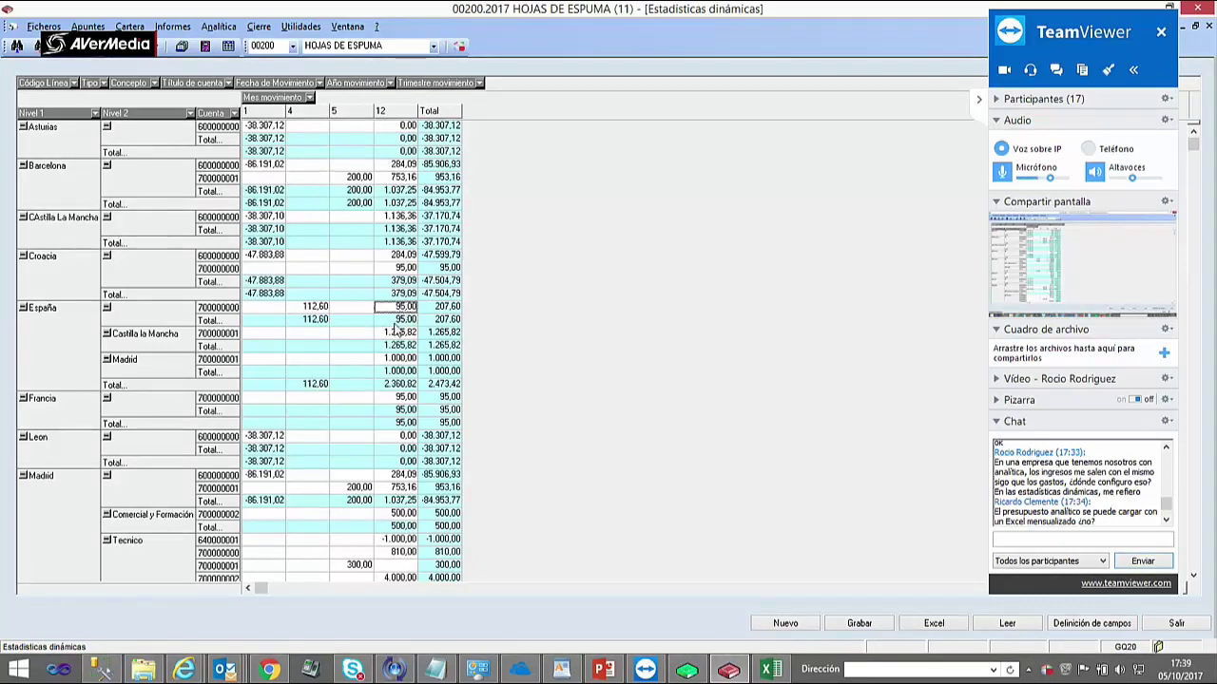
click(405, 398)
click(408, 410)
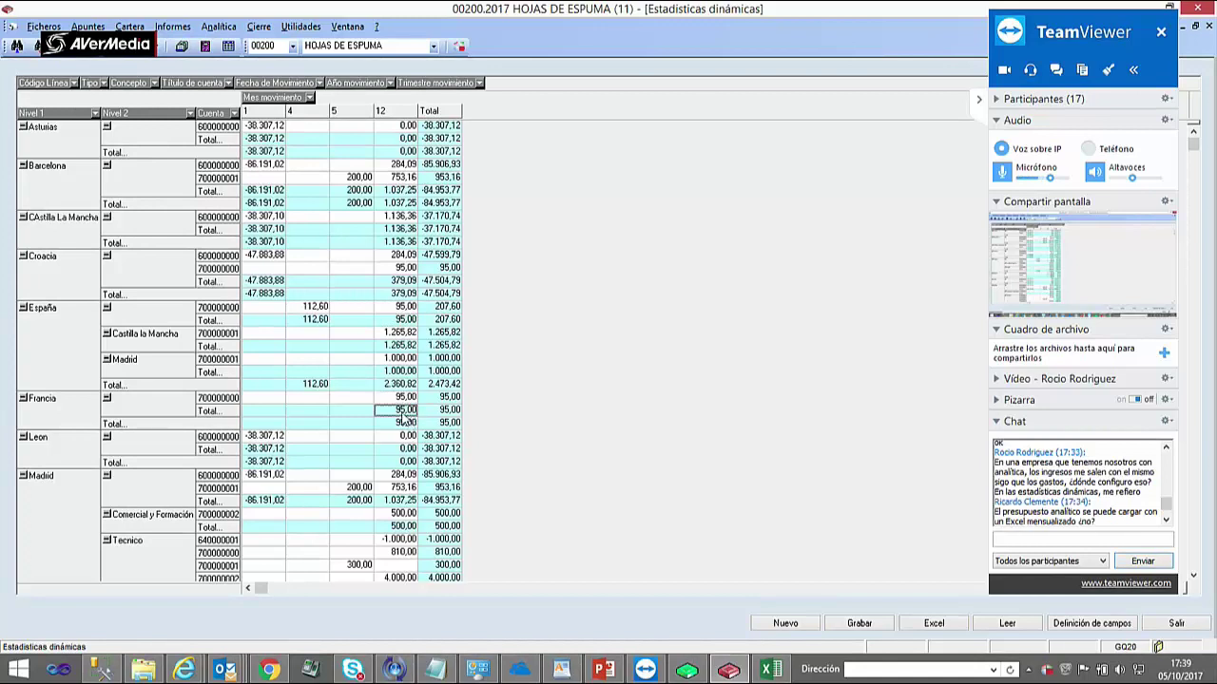
click(404, 475)
click(404, 514)
click(406, 527)
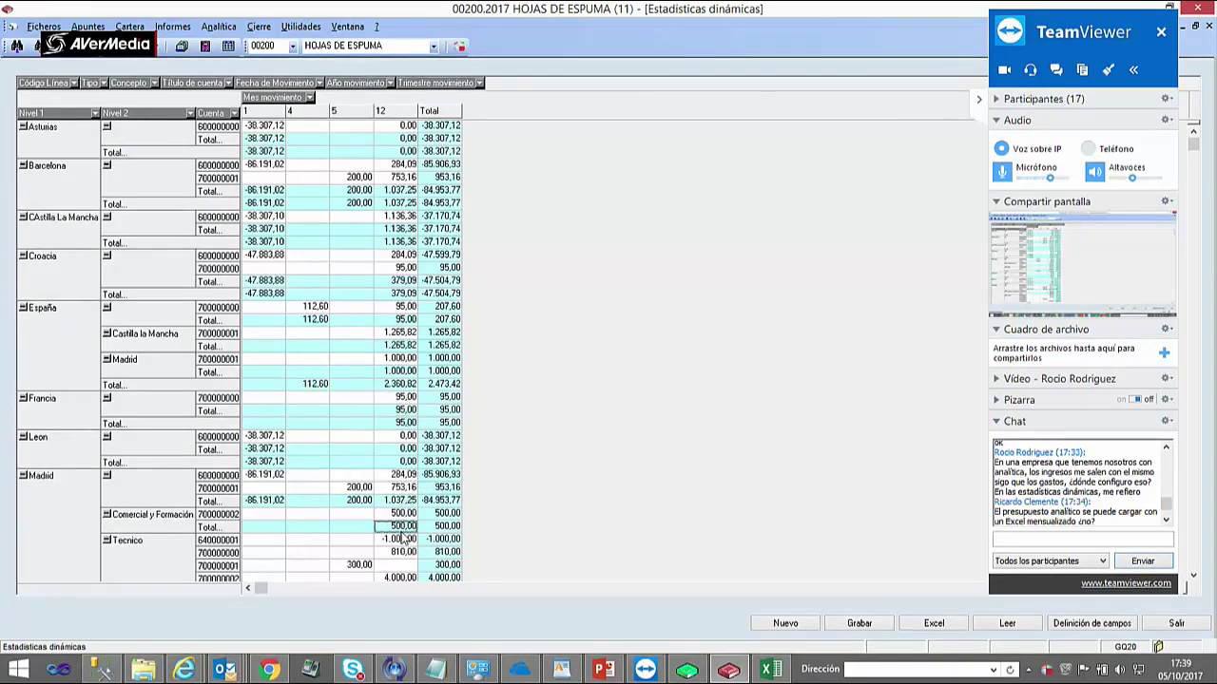
click(407, 539)
click(409, 566)
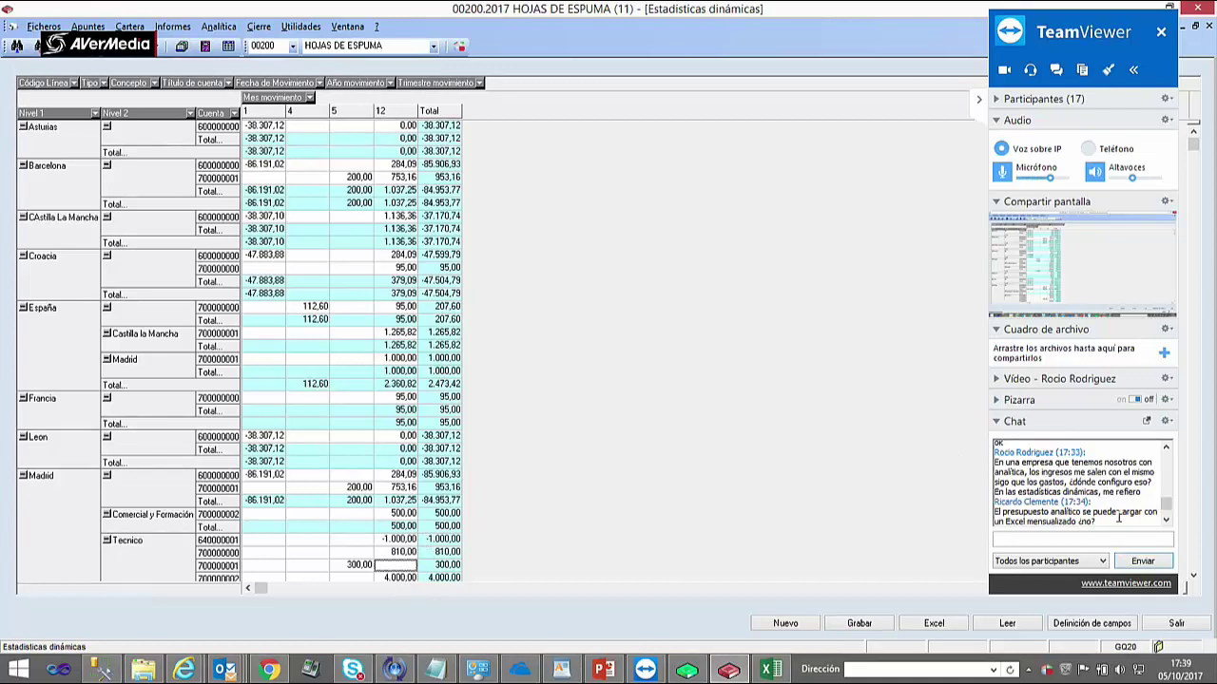
- Read the chat's newest messages and go back up to the question about loading the analytic budget from Excel
click(1166, 521)
click(1167, 523)
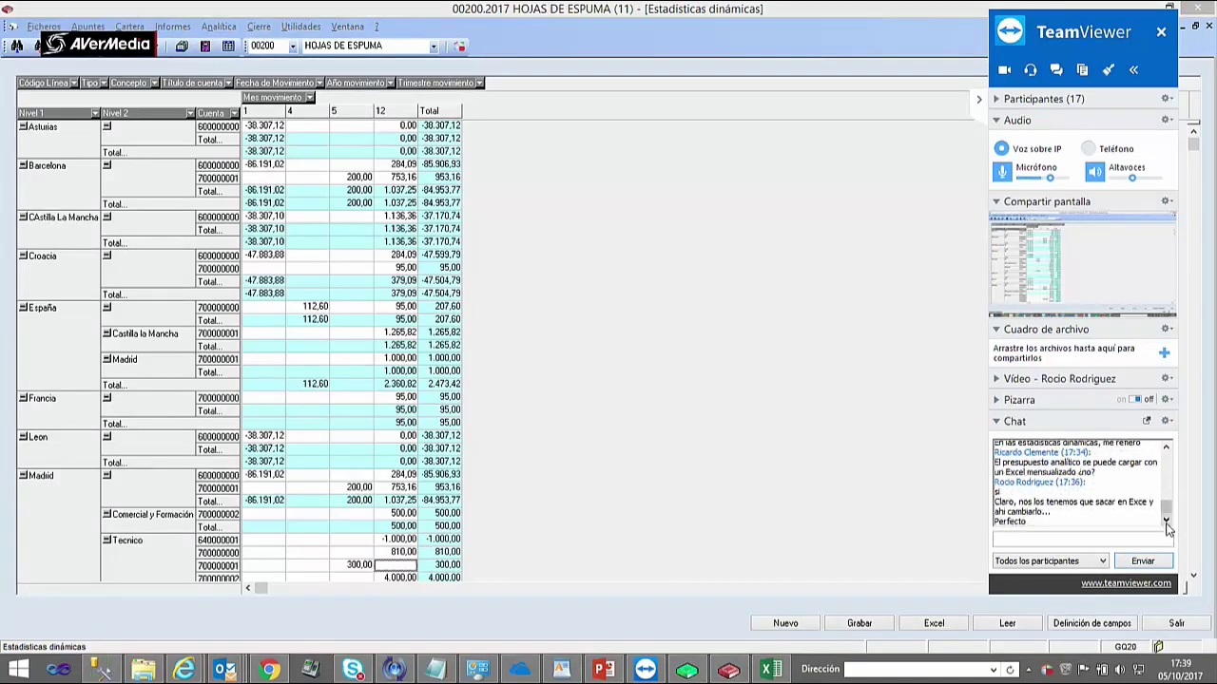
click(1167, 522)
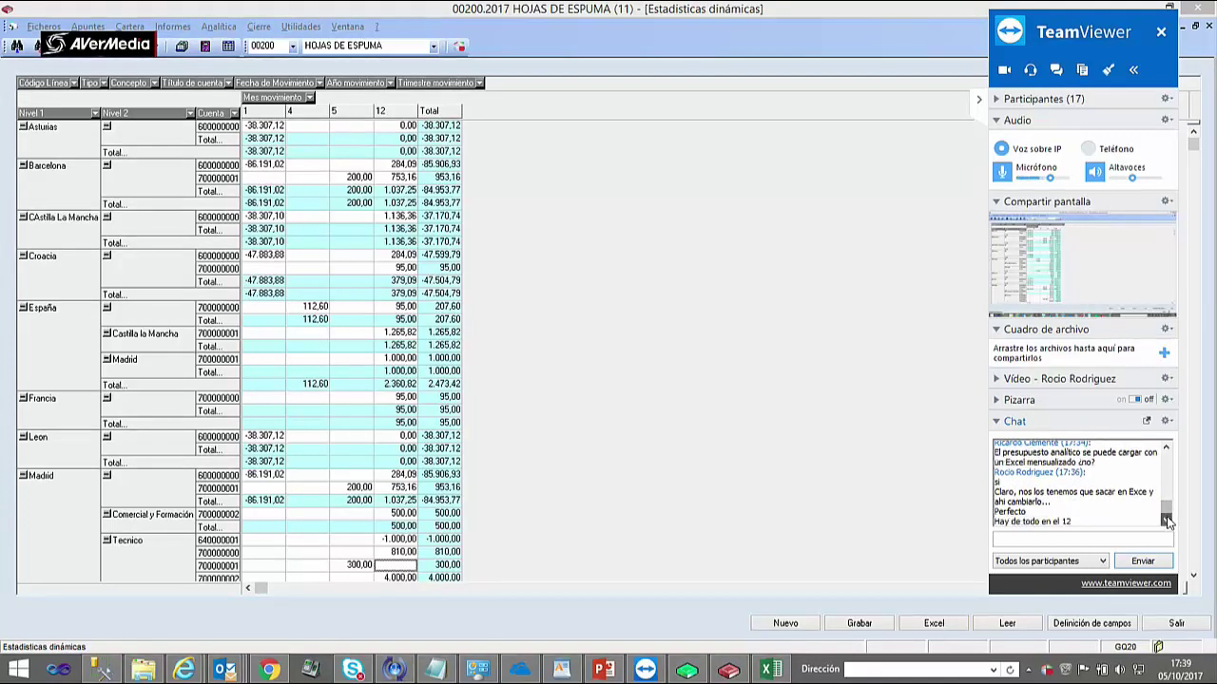
click(1167, 451)
click(1167, 451)
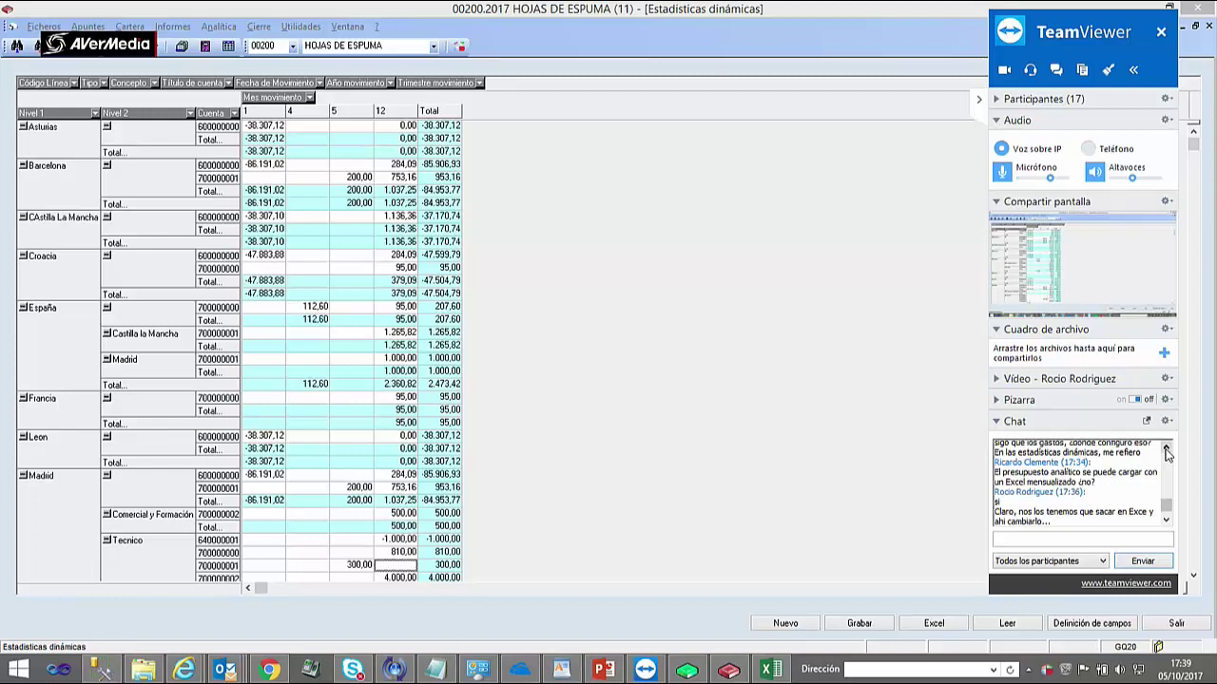
click(1166, 450)
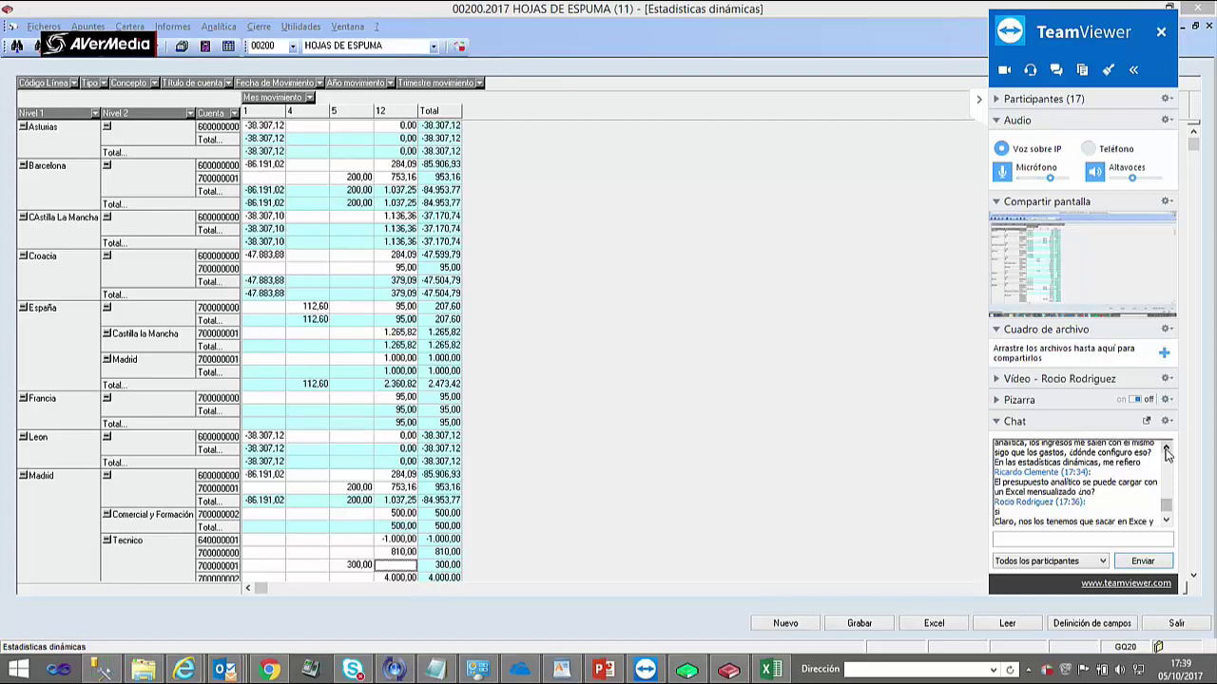
- Open the analytic budgets' listing options and limit the period to Enero through Enero
click(218, 26)
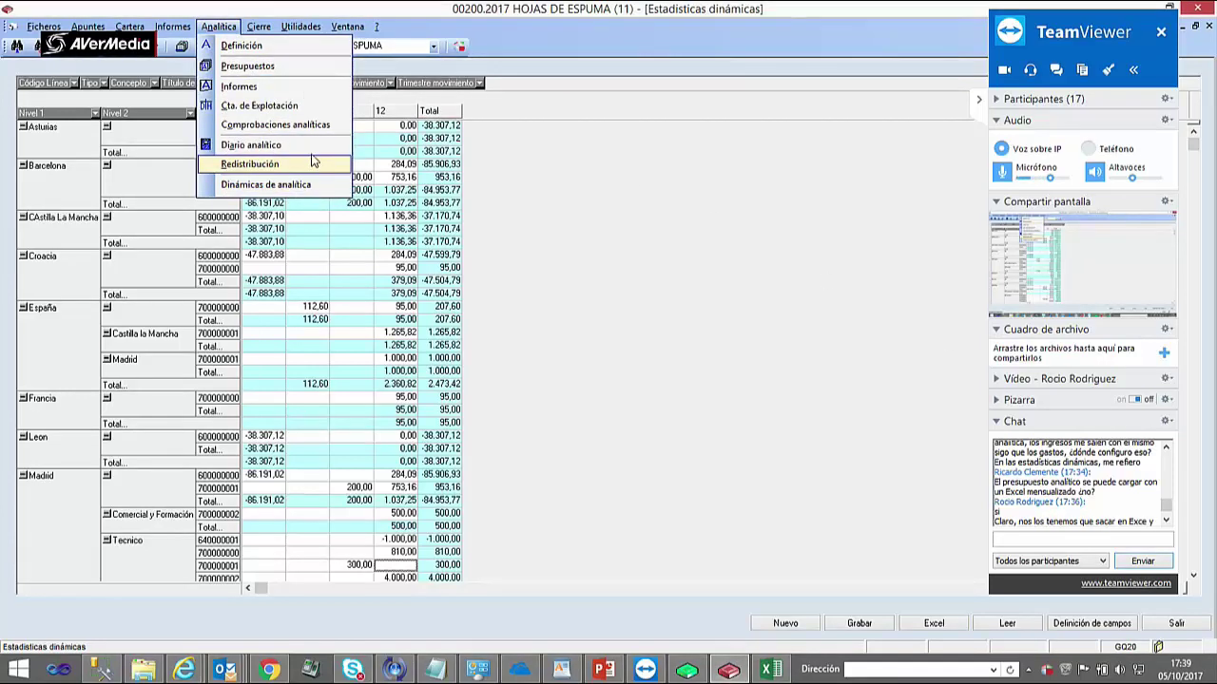
click(252, 66)
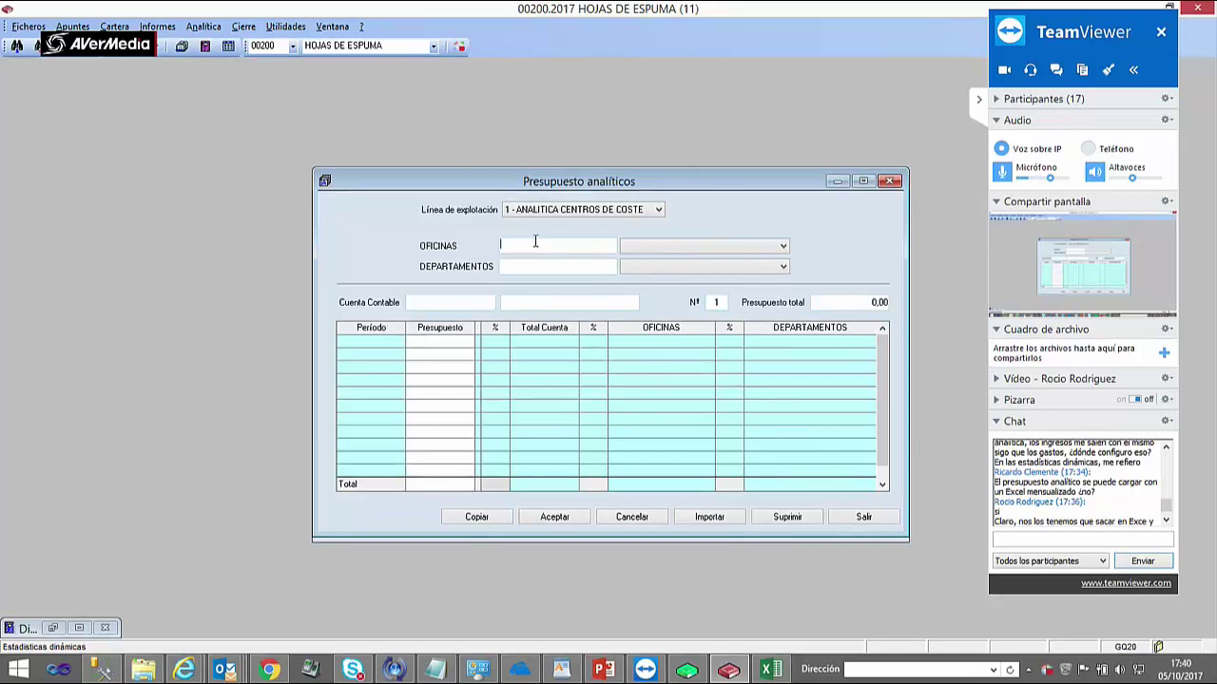
right_click(629, 252)
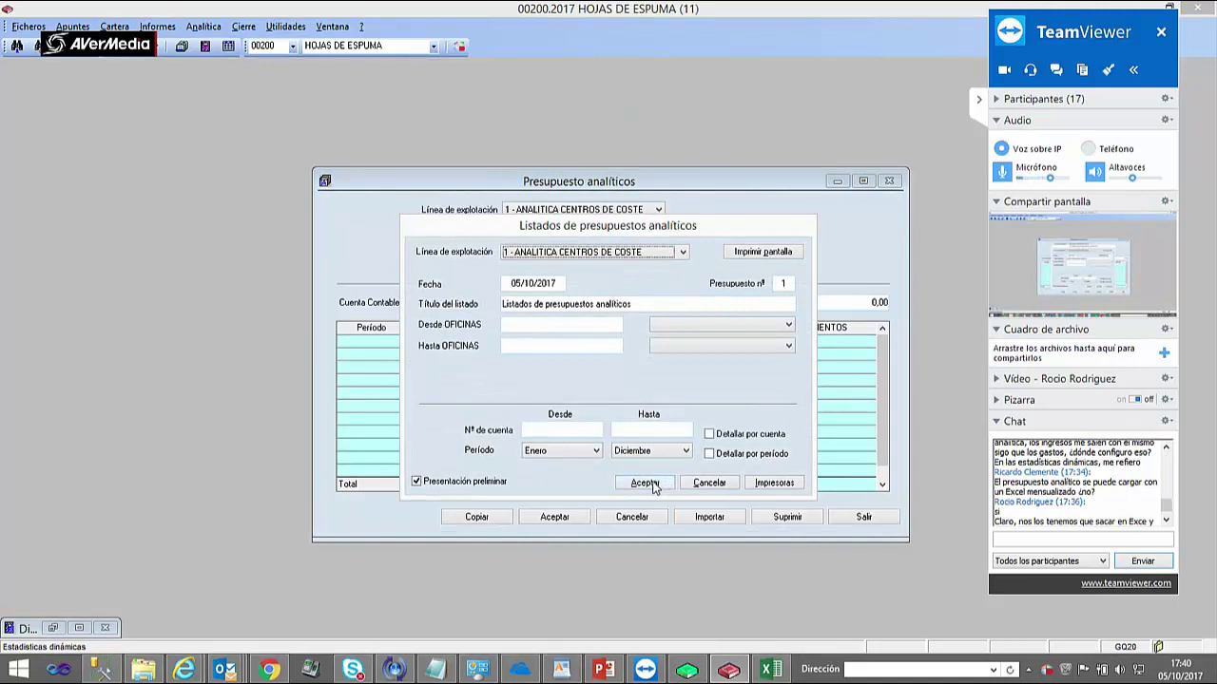
click(596, 450)
click(595, 449)
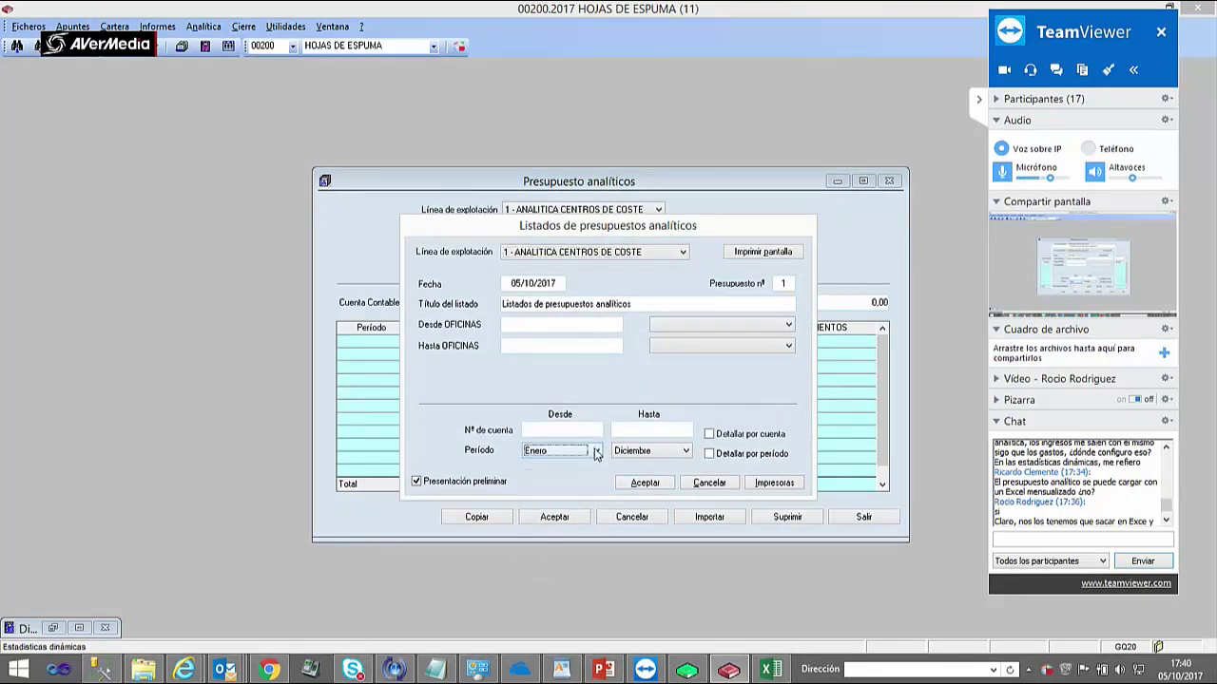
click(598, 454)
click(598, 455)
click(685, 452)
click(621, 463)
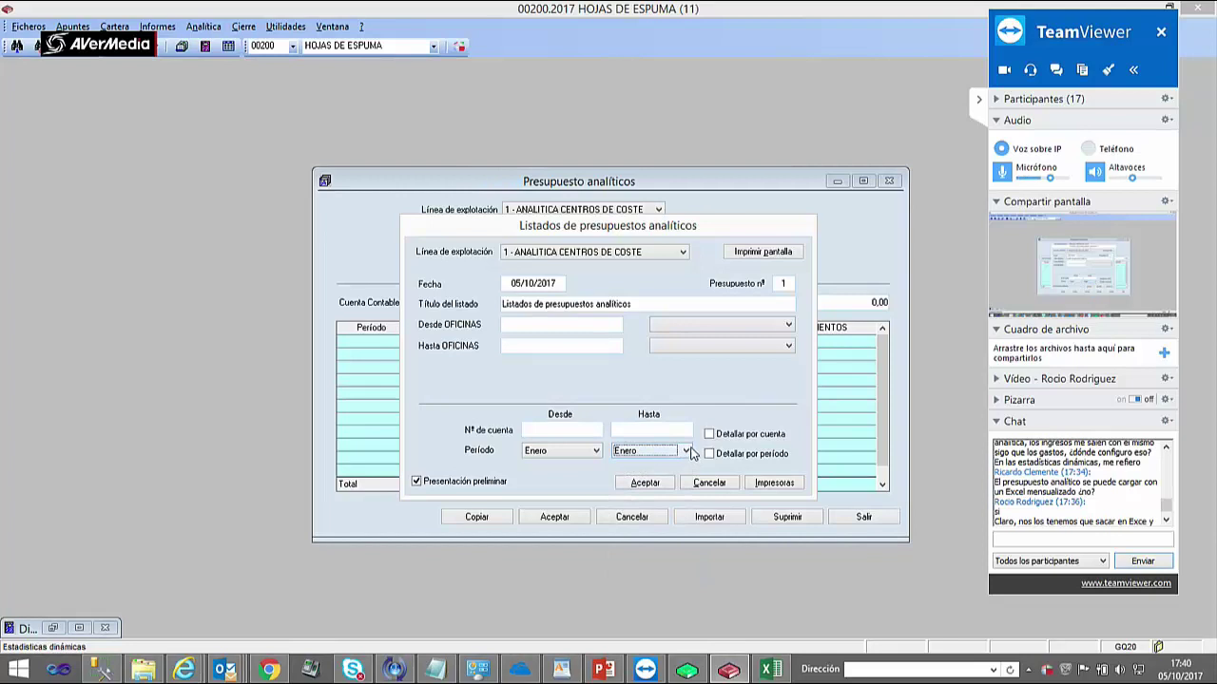
- Set the listing's OFICINAS range from 001 - Madrid to 010 - CAstilla La Mancha
click(654, 326)
click(660, 347)
click(660, 347)
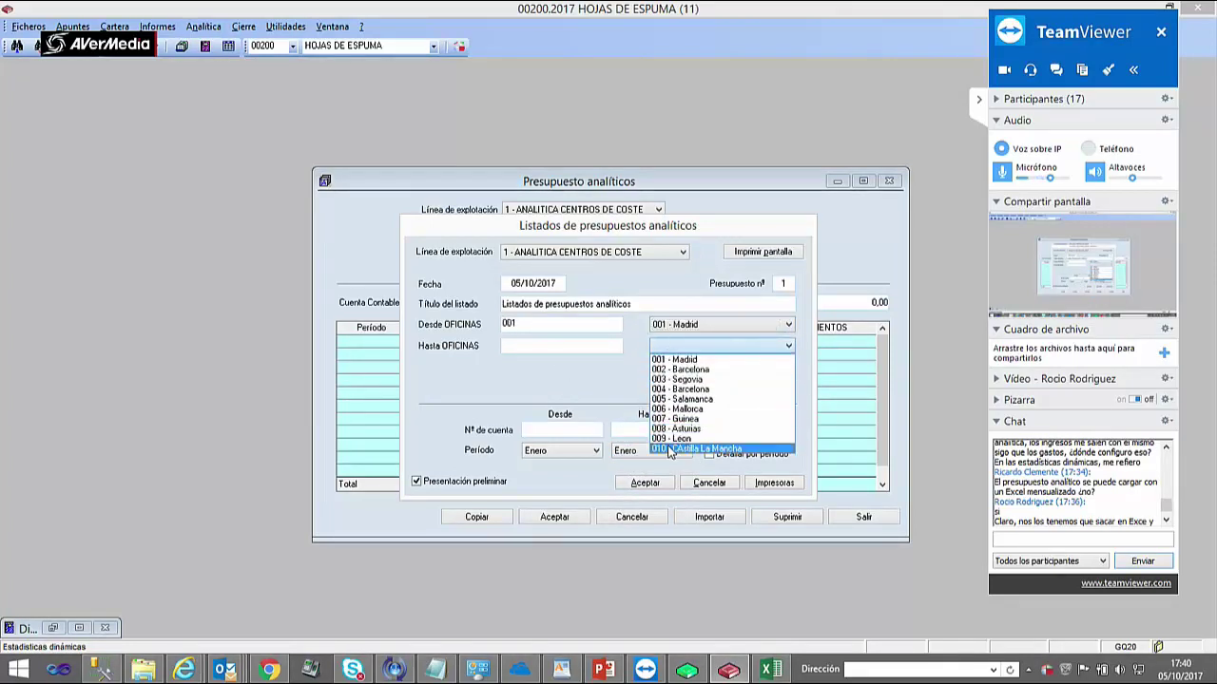
click(672, 451)
- Look up accounts starting with 60 and set both ends of the account range to 600000000 (compras)
click(551, 433)
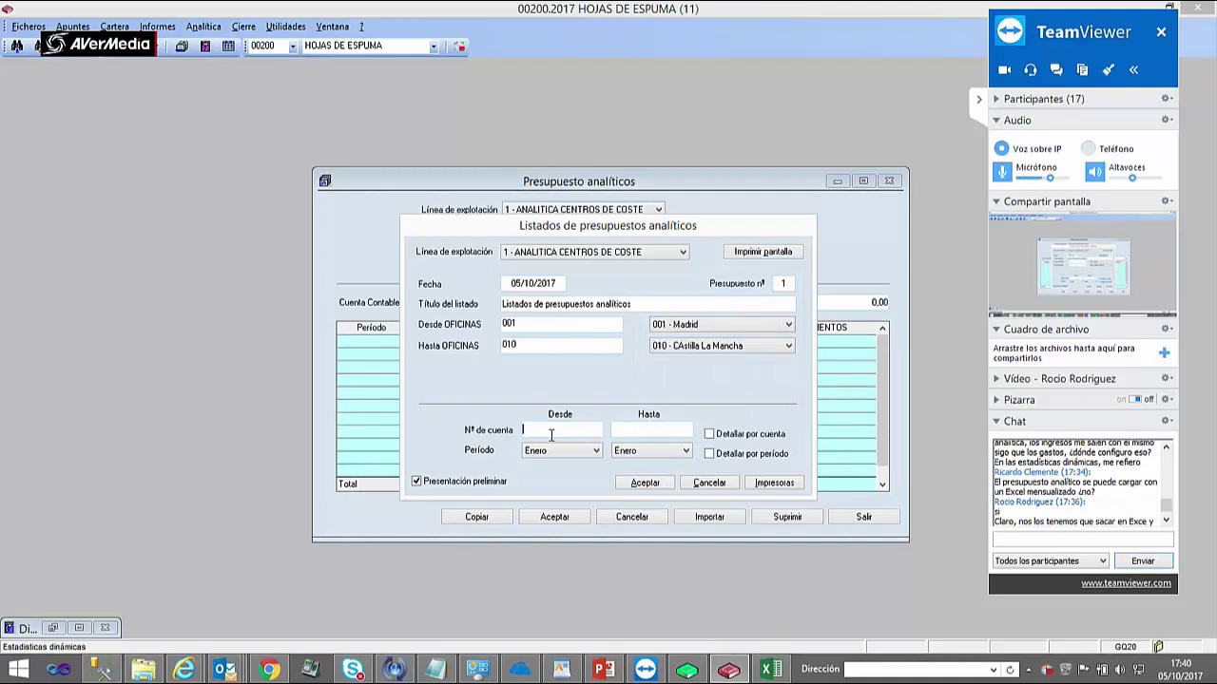
text(60)
double_click(590, 436)
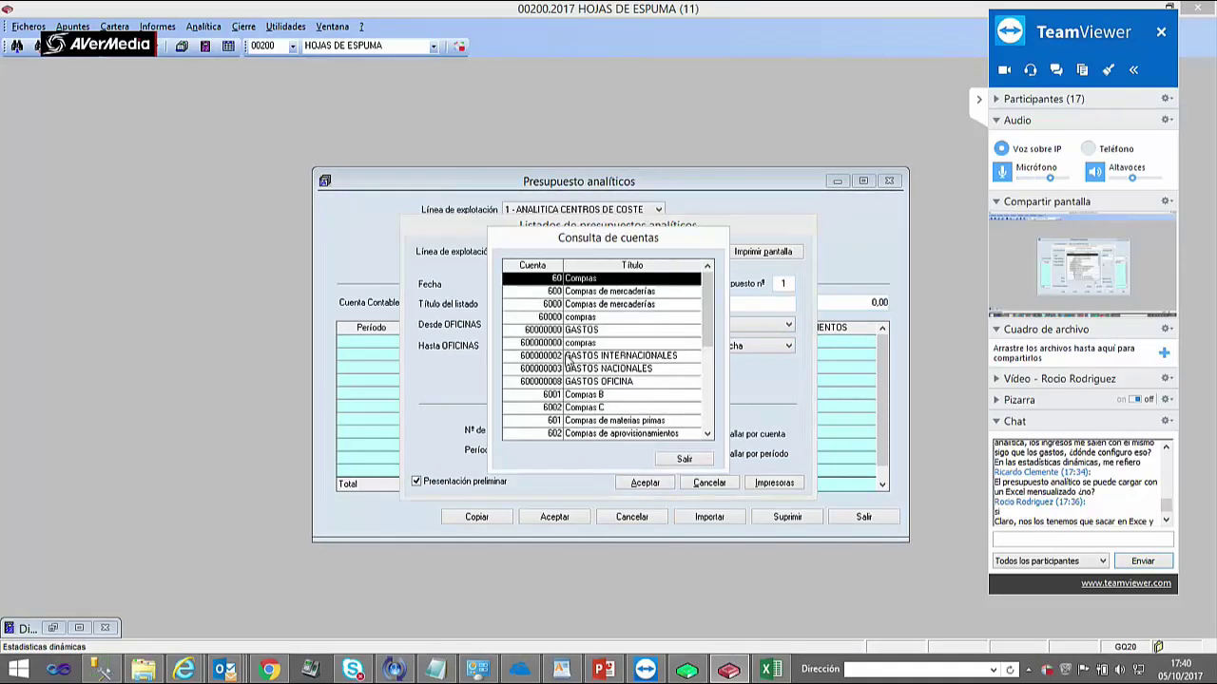
double_click(575, 343)
click(662, 429)
text(60)
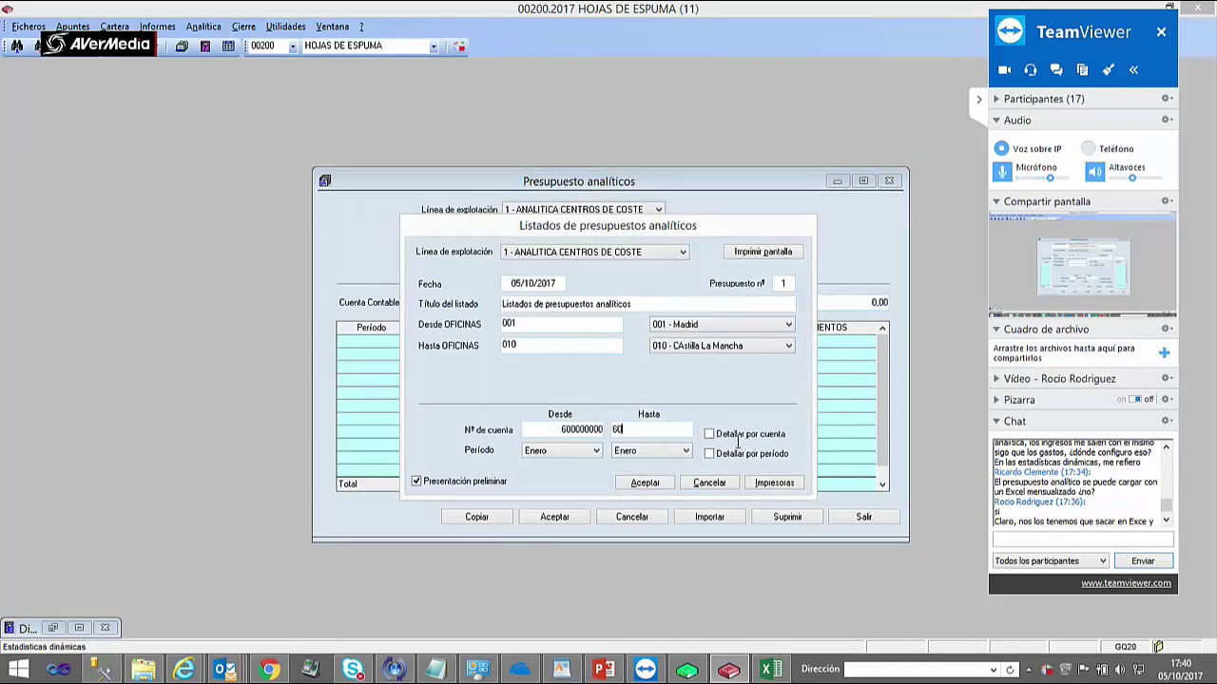
key(Return)
double_click(567, 344)
- Preview the analytic budget listing, read the budget per office and department, and close the report
click(645, 482)
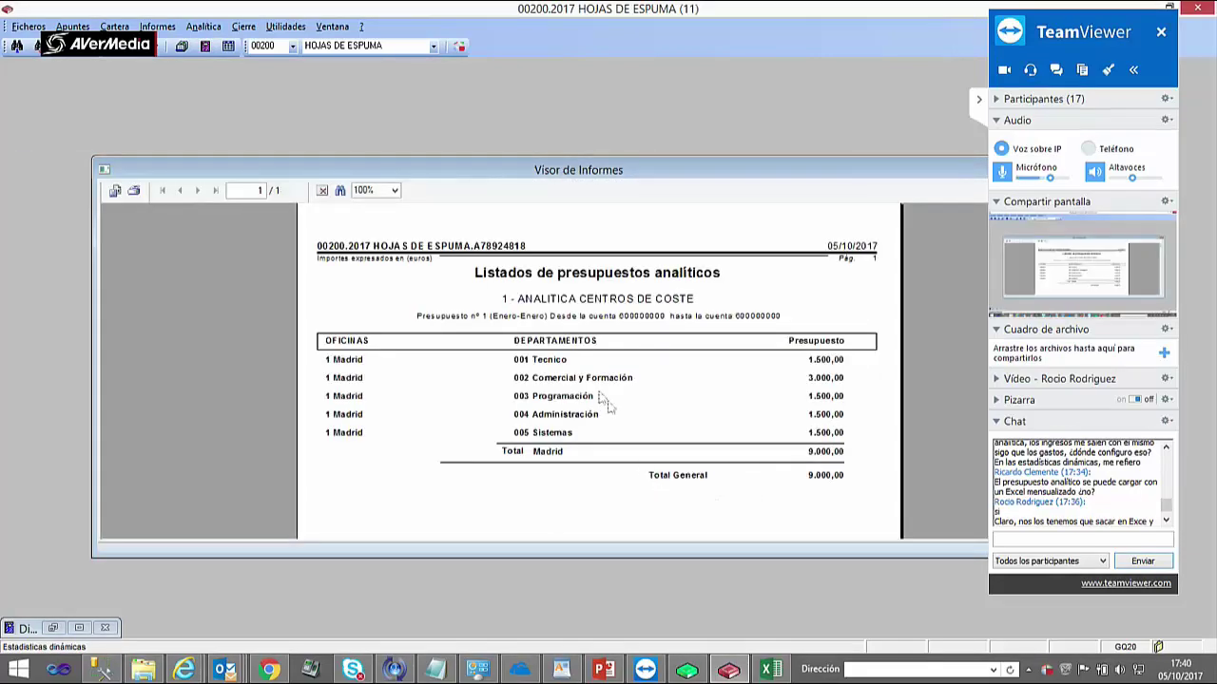
drag(445, 171, 347, 123)
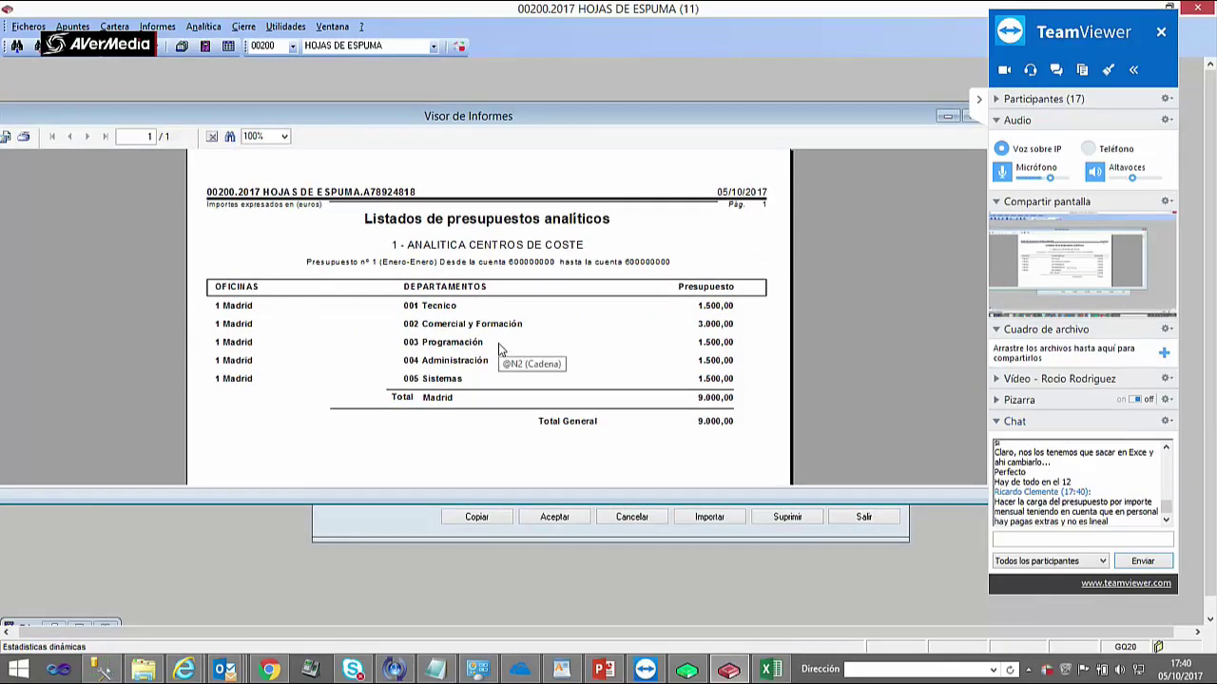
double_click(456, 123)
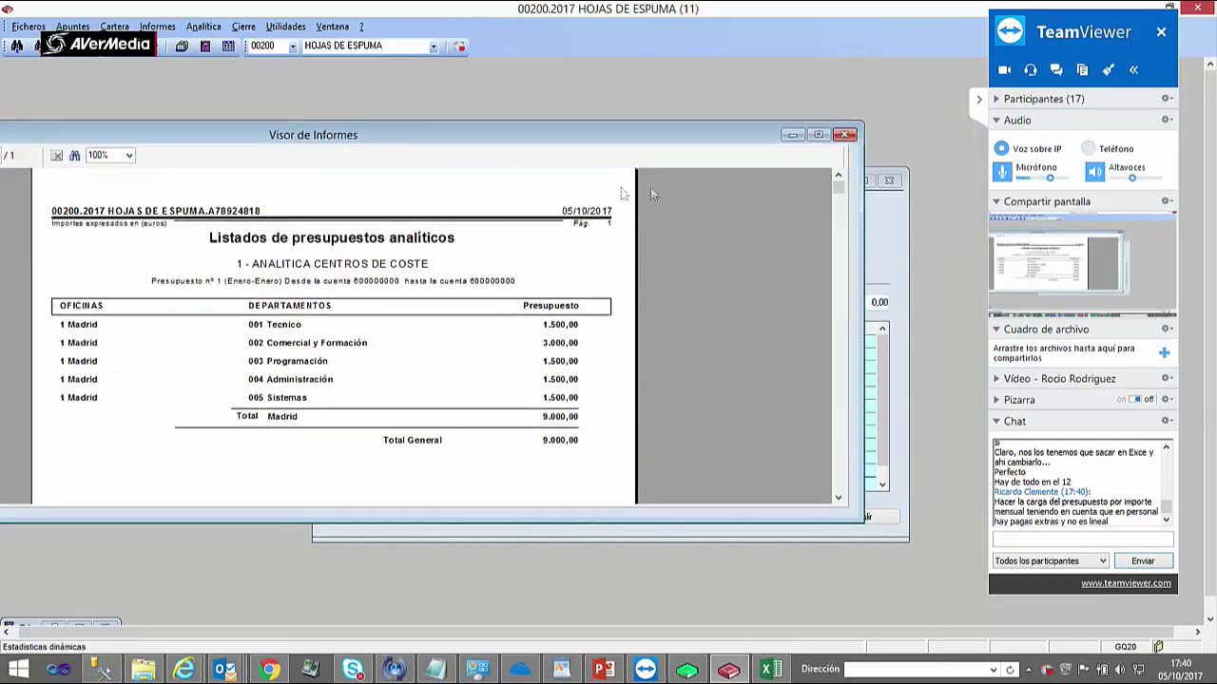
click(844, 134)
- Reopen the analytic budget listing options with the period Enero to Diciembre and enable detail by period
click(157, 26)
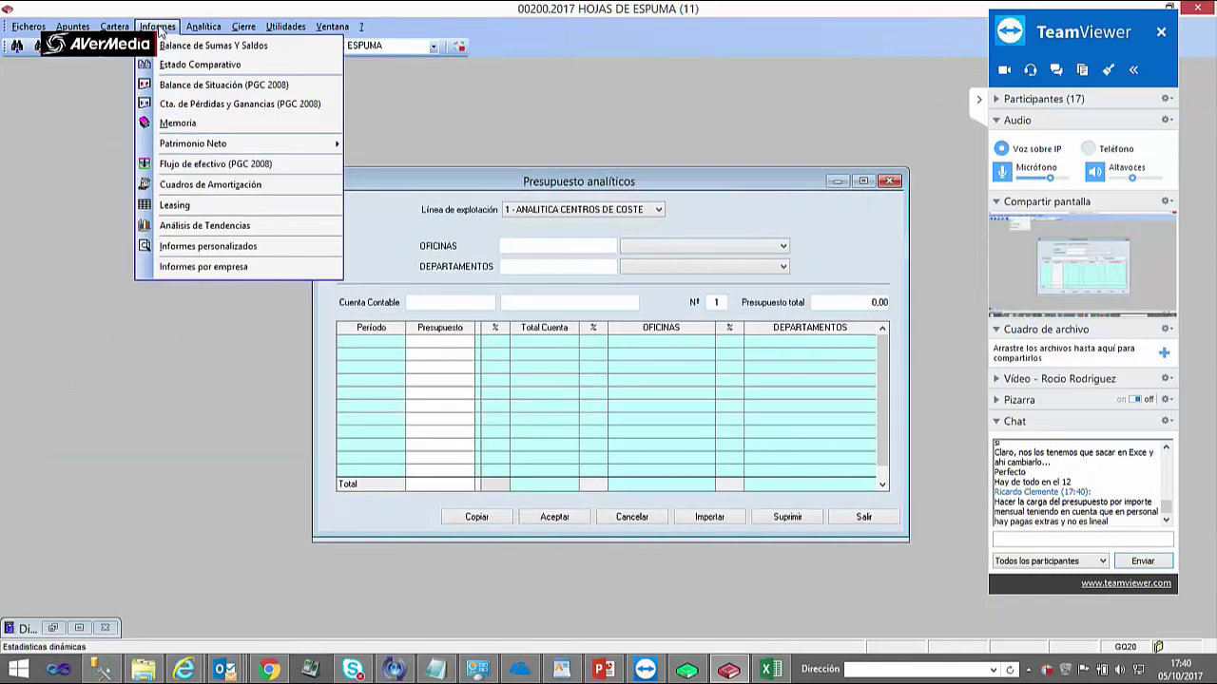
mouse_move(255, 27)
mouse_move(202, 27)
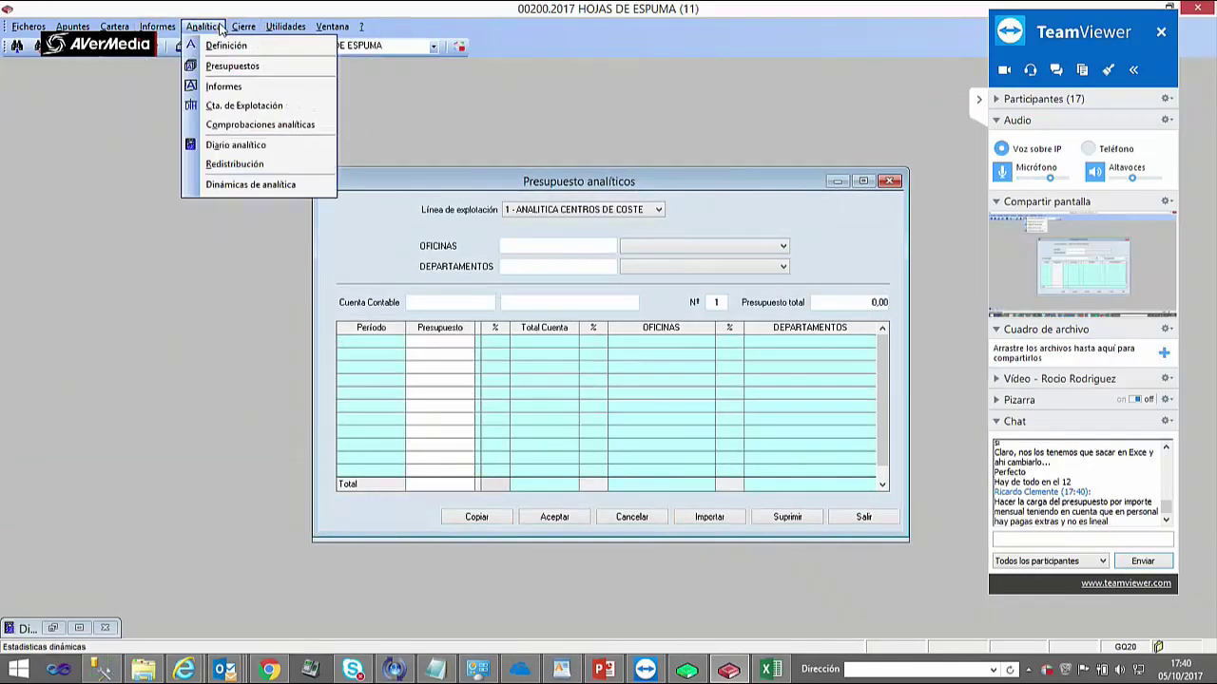
click(239, 70)
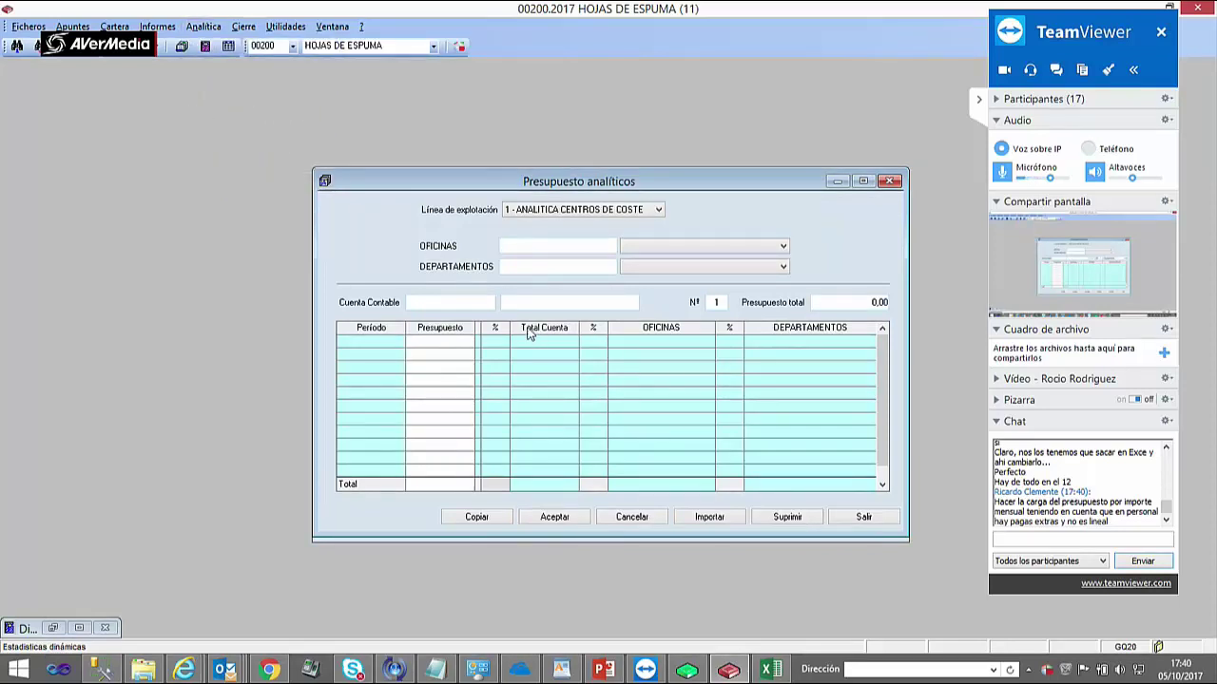
click(684, 453)
click(685, 454)
click(709, 454)
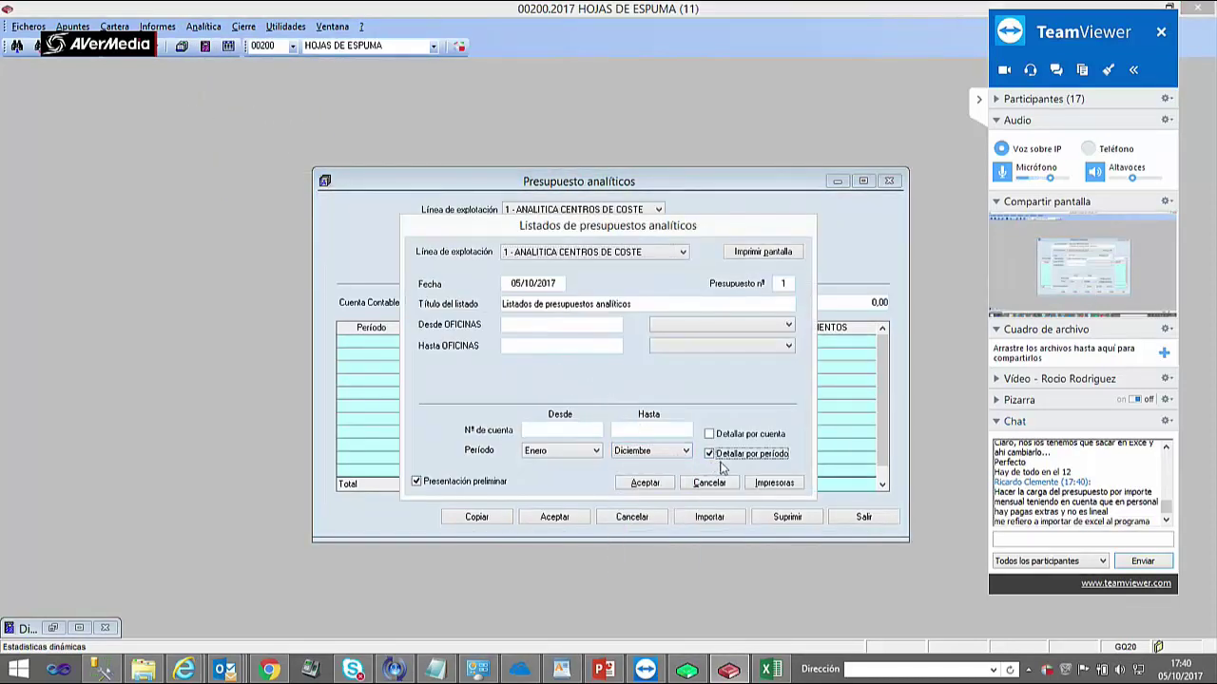
- Set the detailed listing's OFICINAS range from 001 - Madrid to 010 - CAstilla La Mancha
click(665, 326)
click(668, 346)
click(670, 327)
click(671, 337)
click(672, 346)
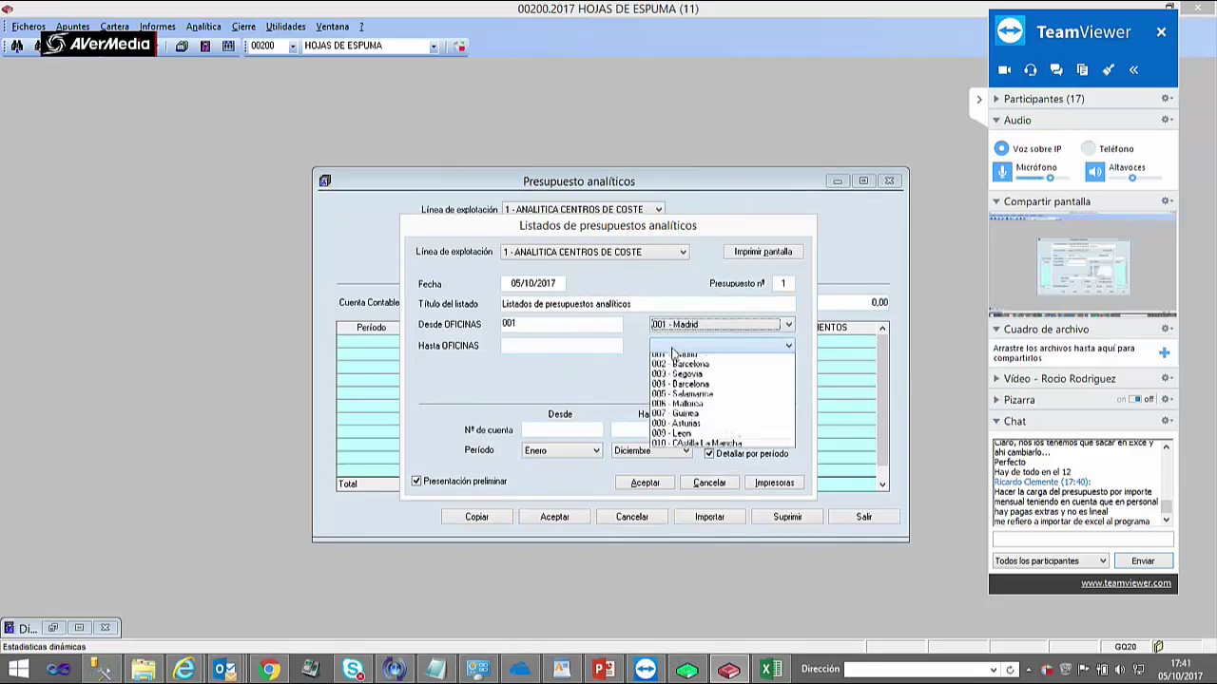
click(728, 449)
- Set both ends of the account range to 600000000 (compras), picking it from the account lookup
click(573, 432)
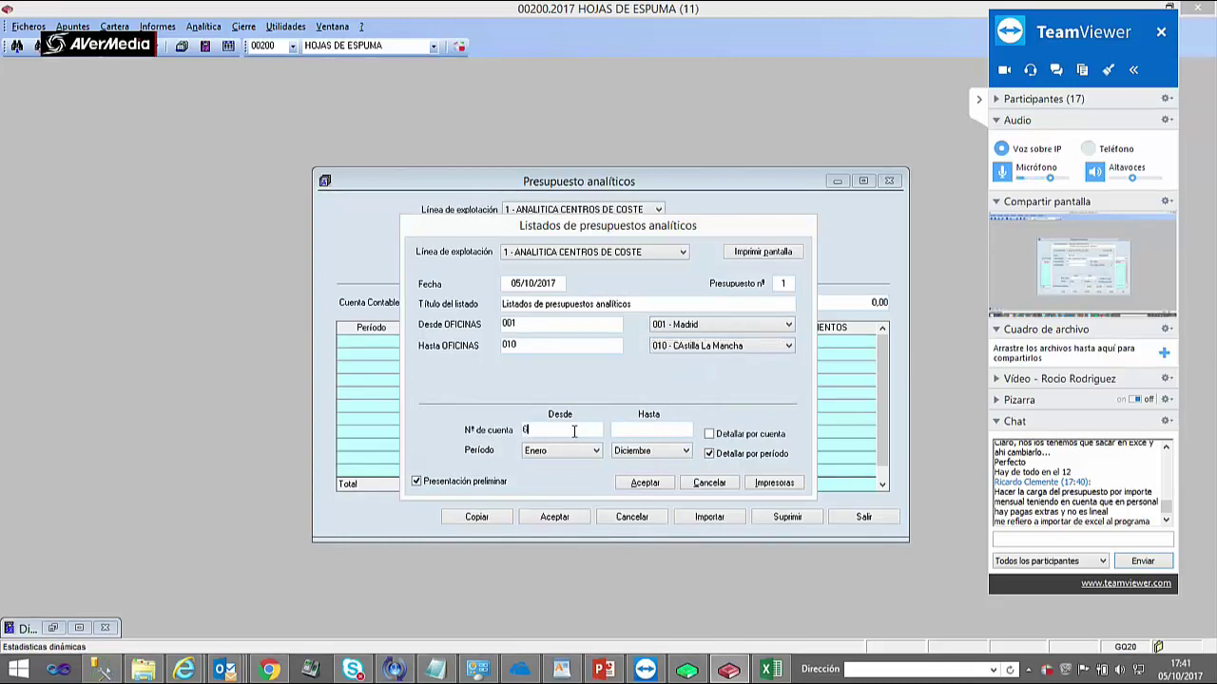
key(Tab)
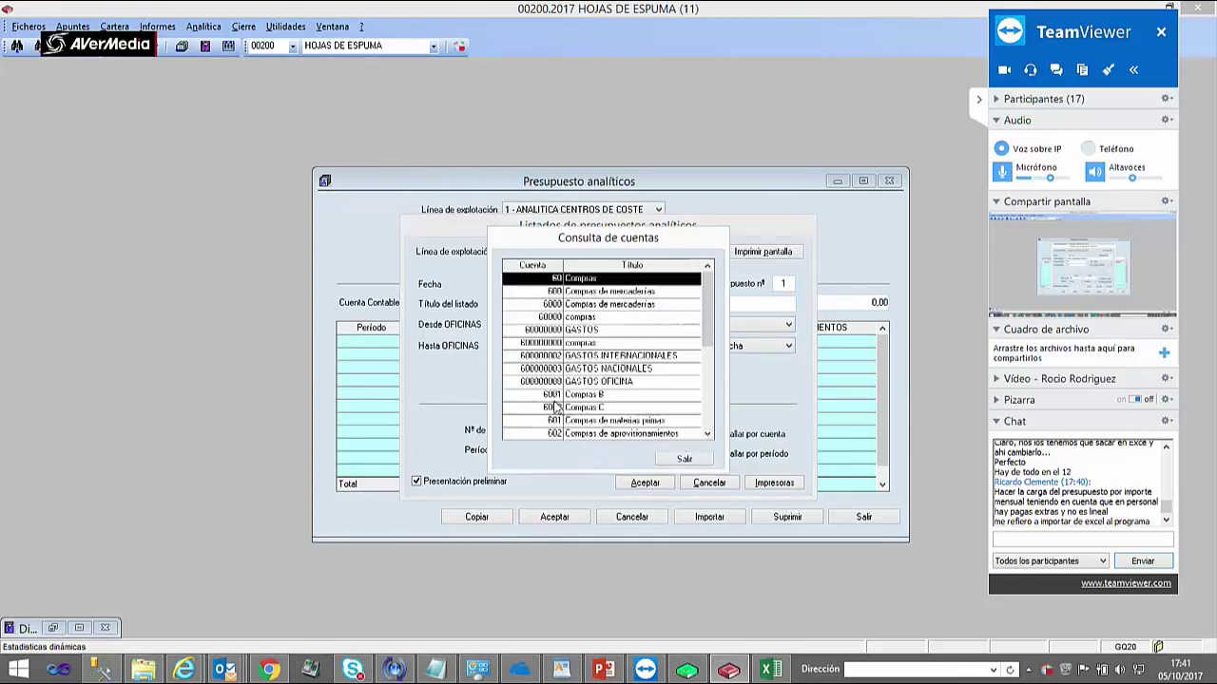
double_click(540, 349)
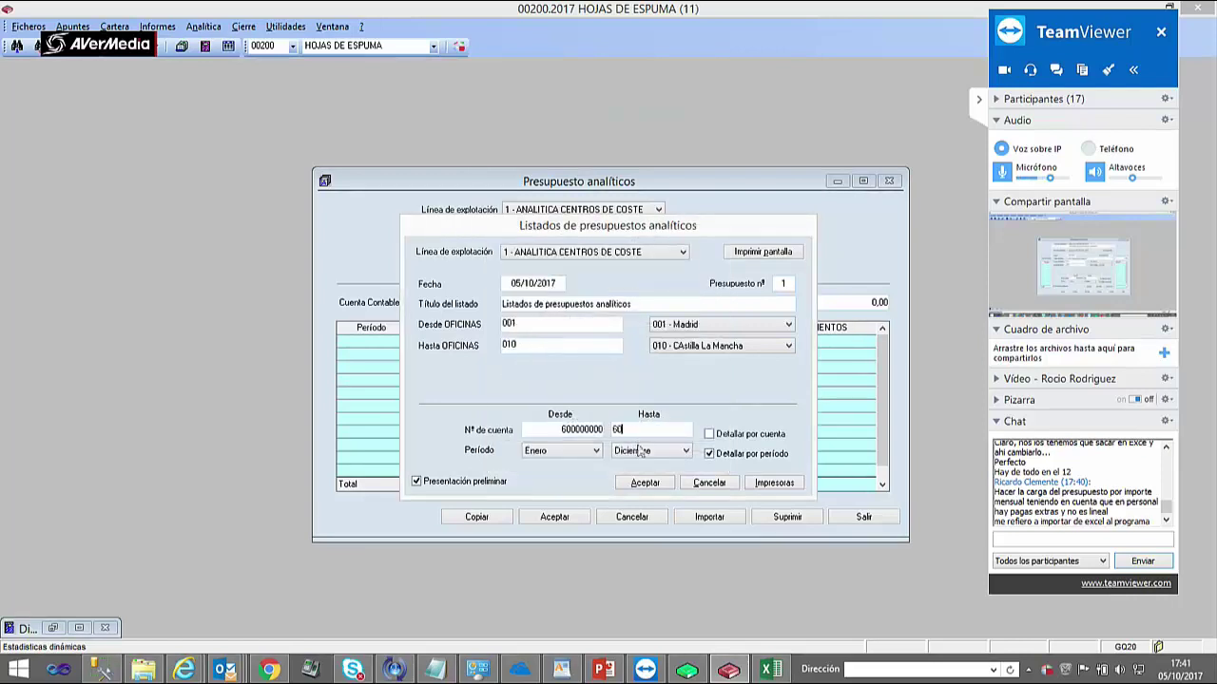
key(Tab)
double_click(574, 343)
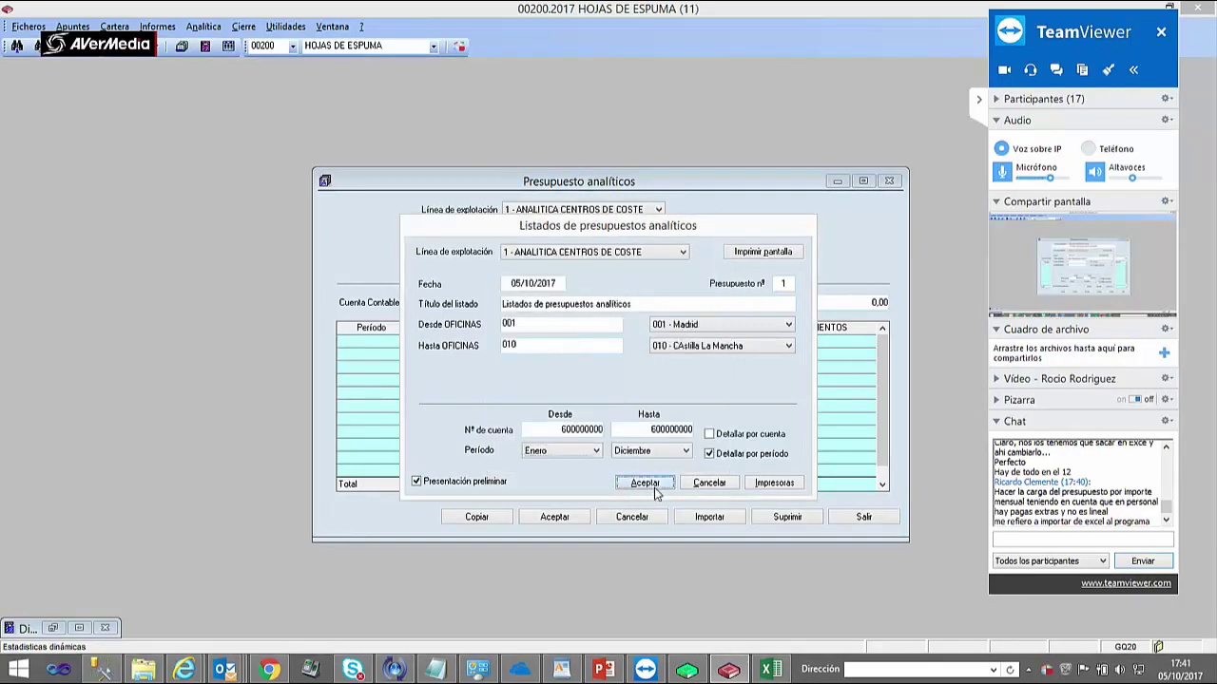
- Preview the analytic budget listing detailed by period and read the monthly amounts on both pages
click(650, 486)
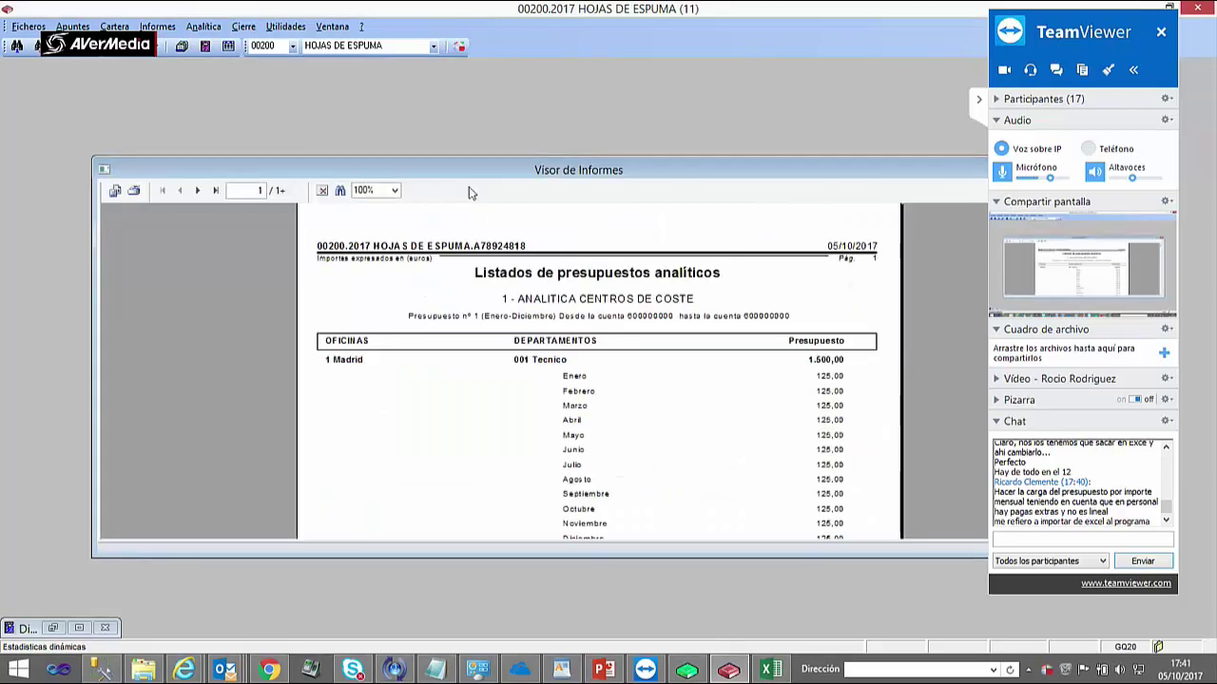
drag(453, 178, 346, 112)
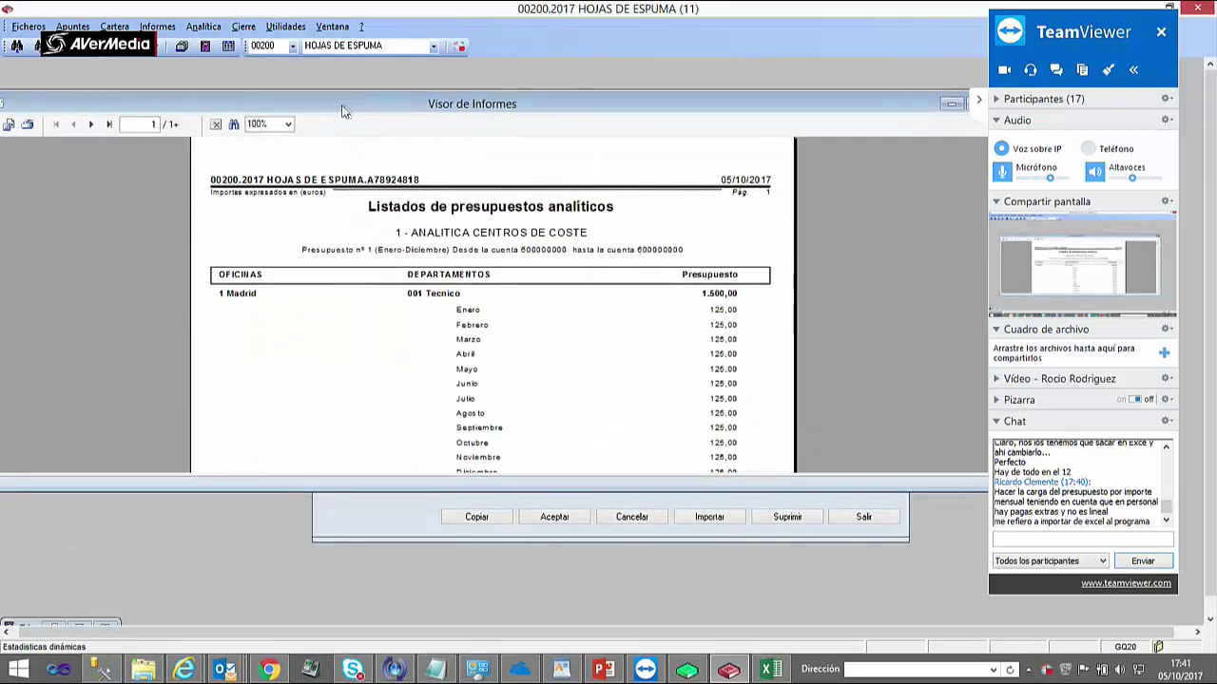
click(93, 124)
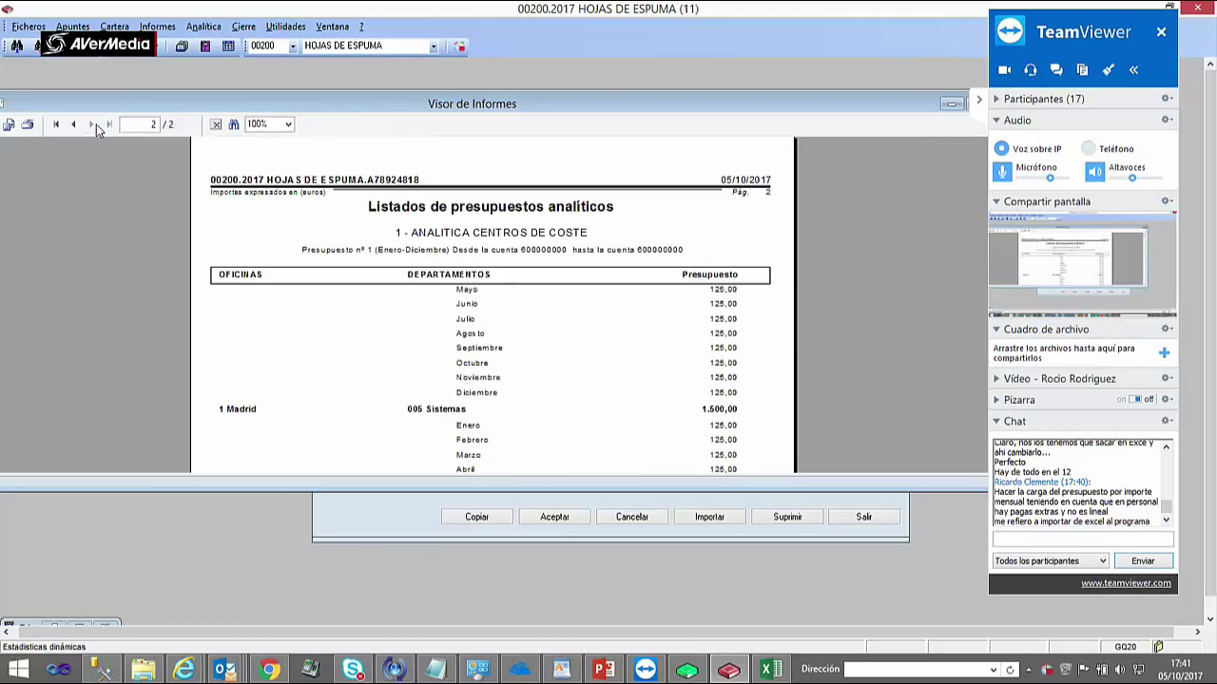
click(75, 125)
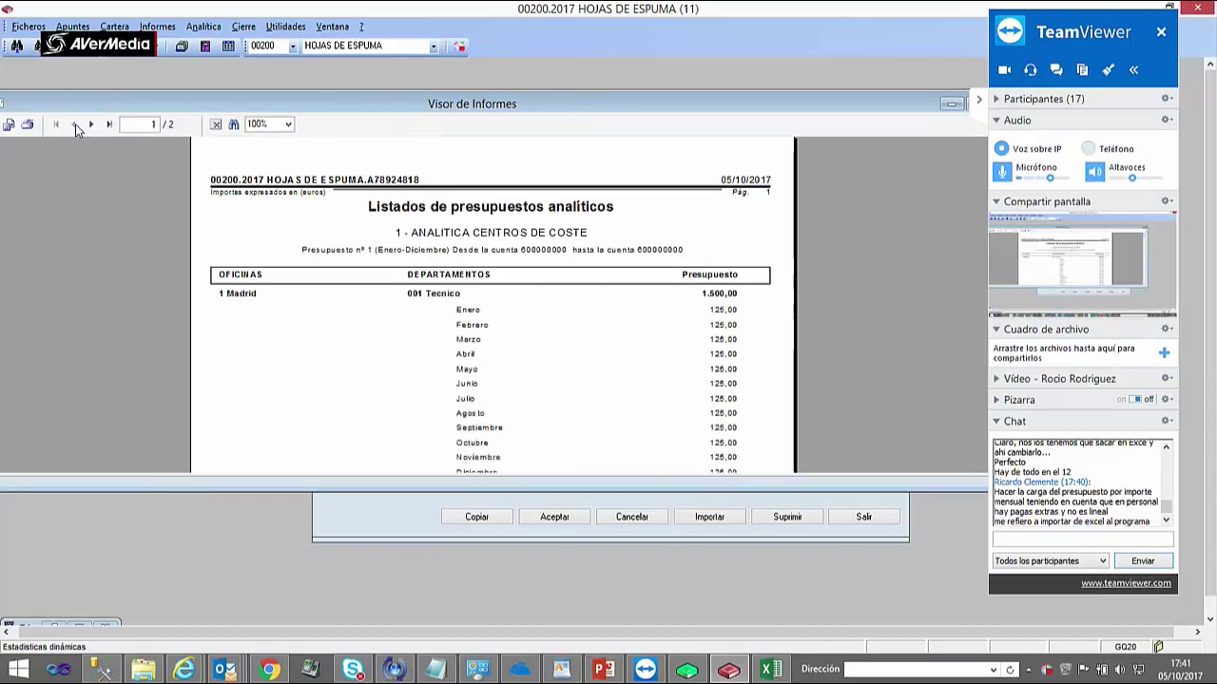
- Check the format and destination options for exporting the report, cancel the export and close the report
drag(361, 95, 434, 144)
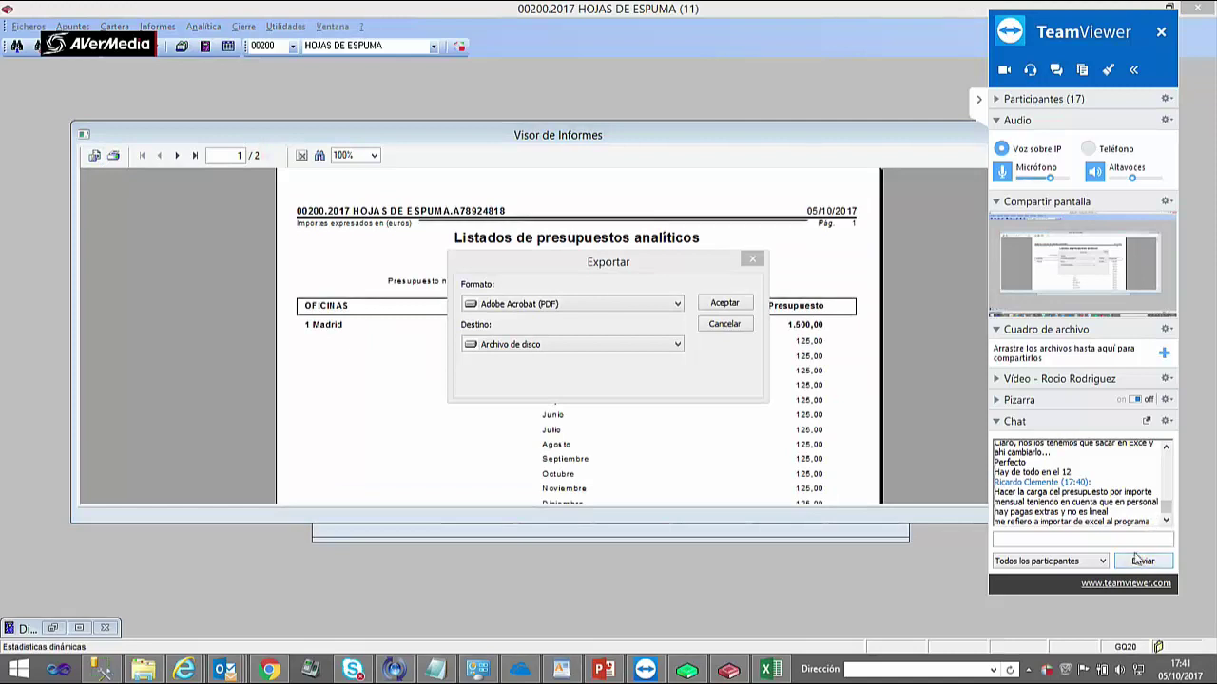
click(730, 331)
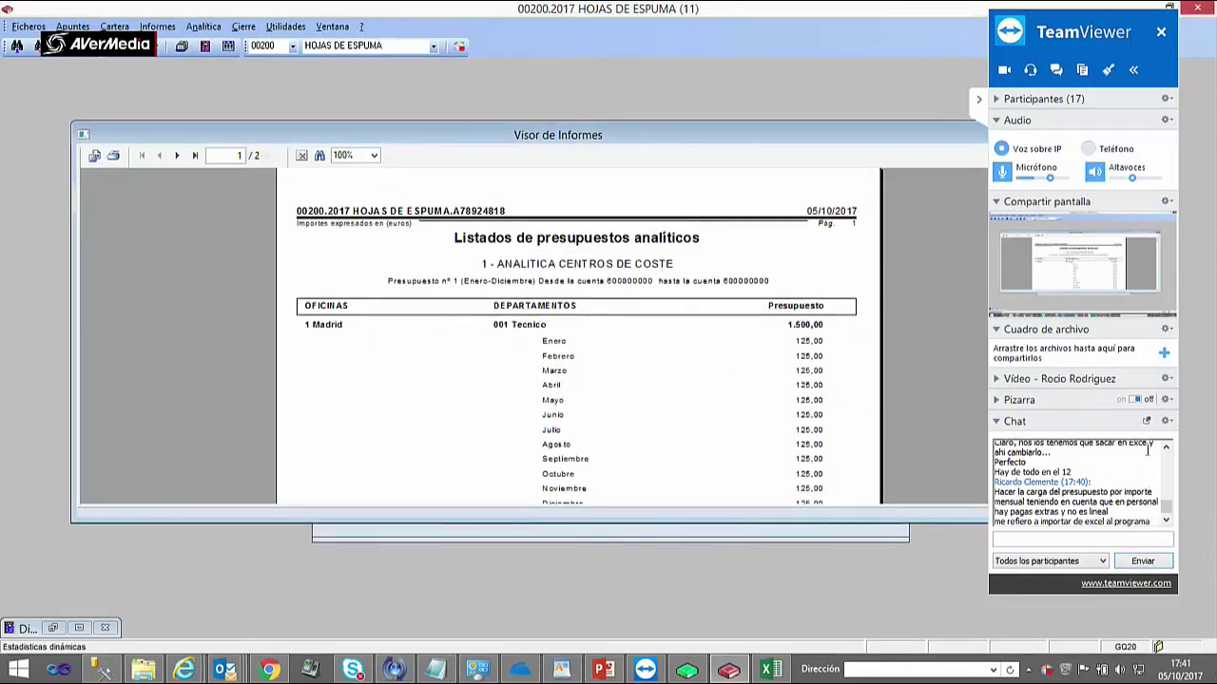
click(1165, 511)
drag(616, 139, 376, 188)
click(853, 183)
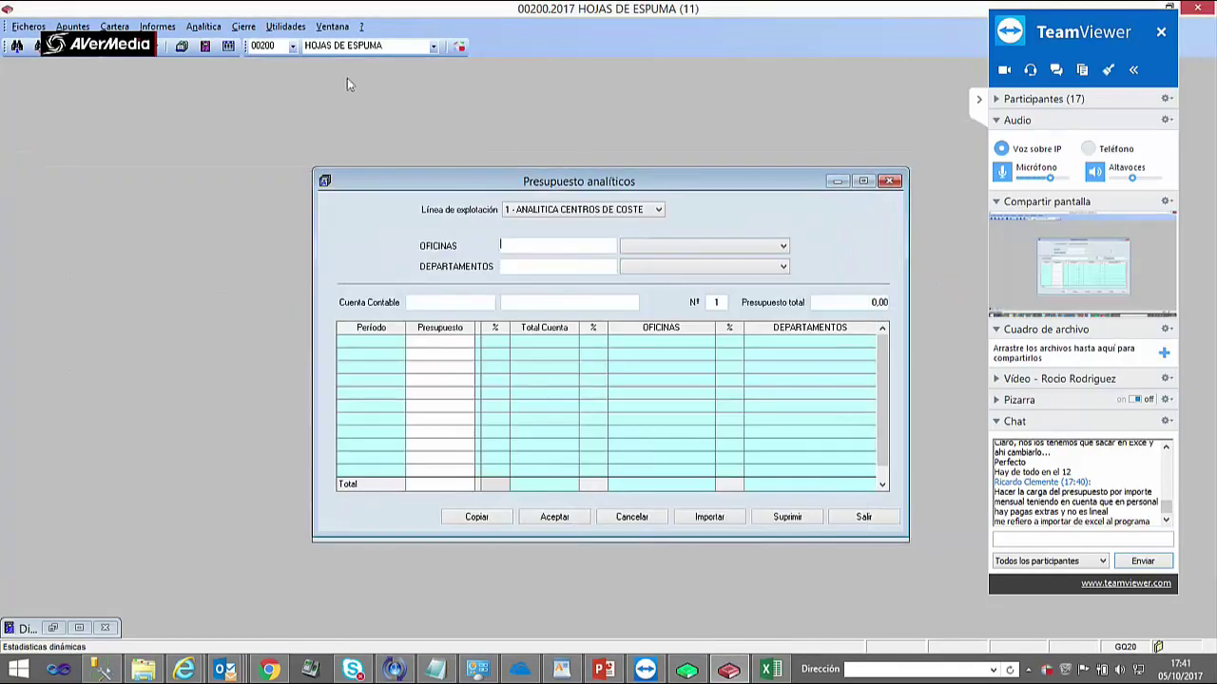
- Read the participant's chat question about importing monthly budget amounts from Excel
click(203, 26)
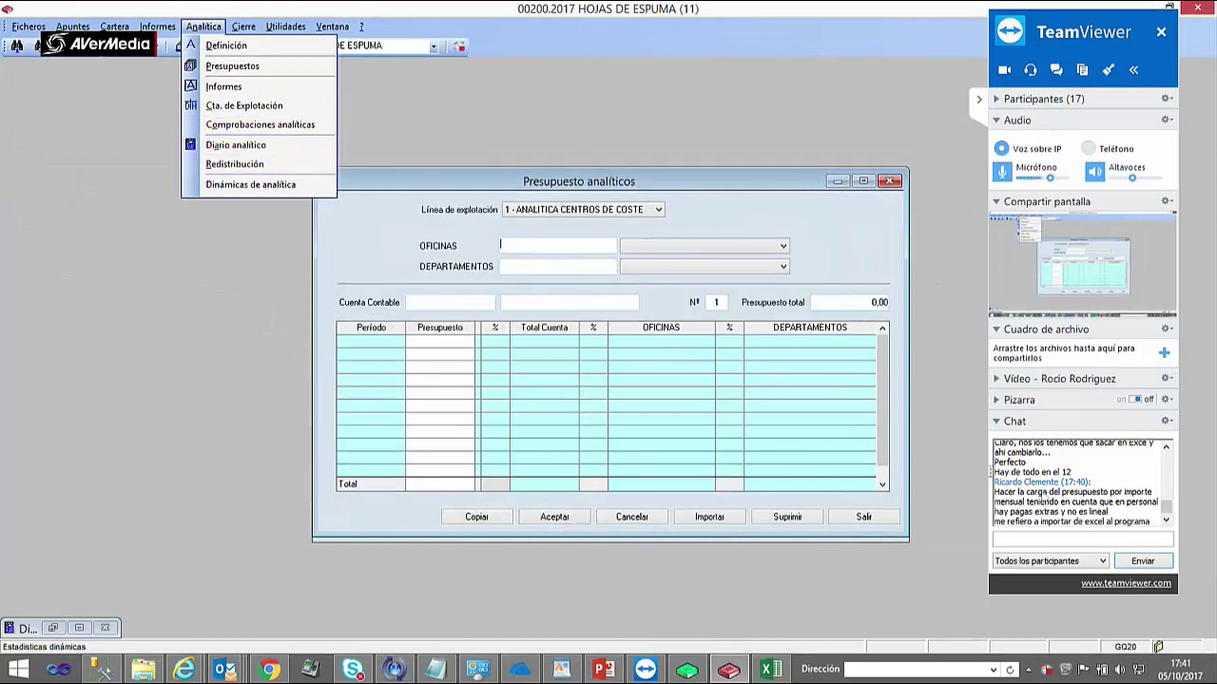
click(1167, 449)
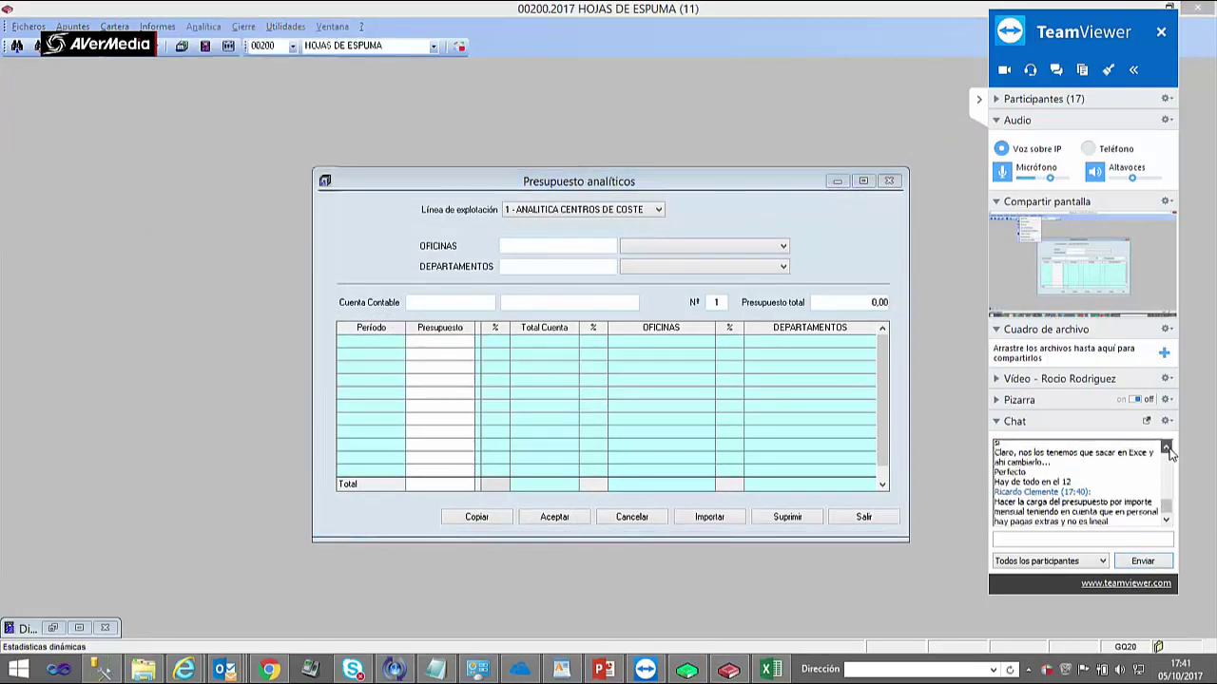
click(1167, 521)
click(1167, 521)
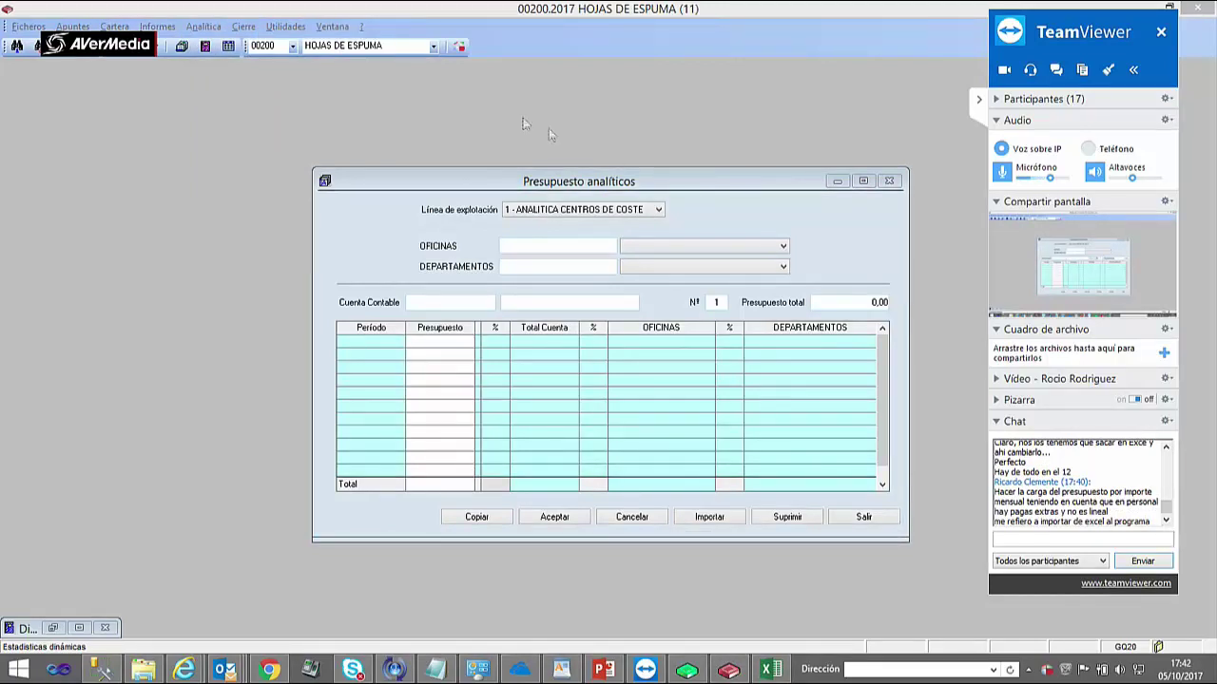
- Switch to the PowerPoint seminar presentation and look through the slides from 39, on Comprobaciones Analíticas, onward
click(202, 26)
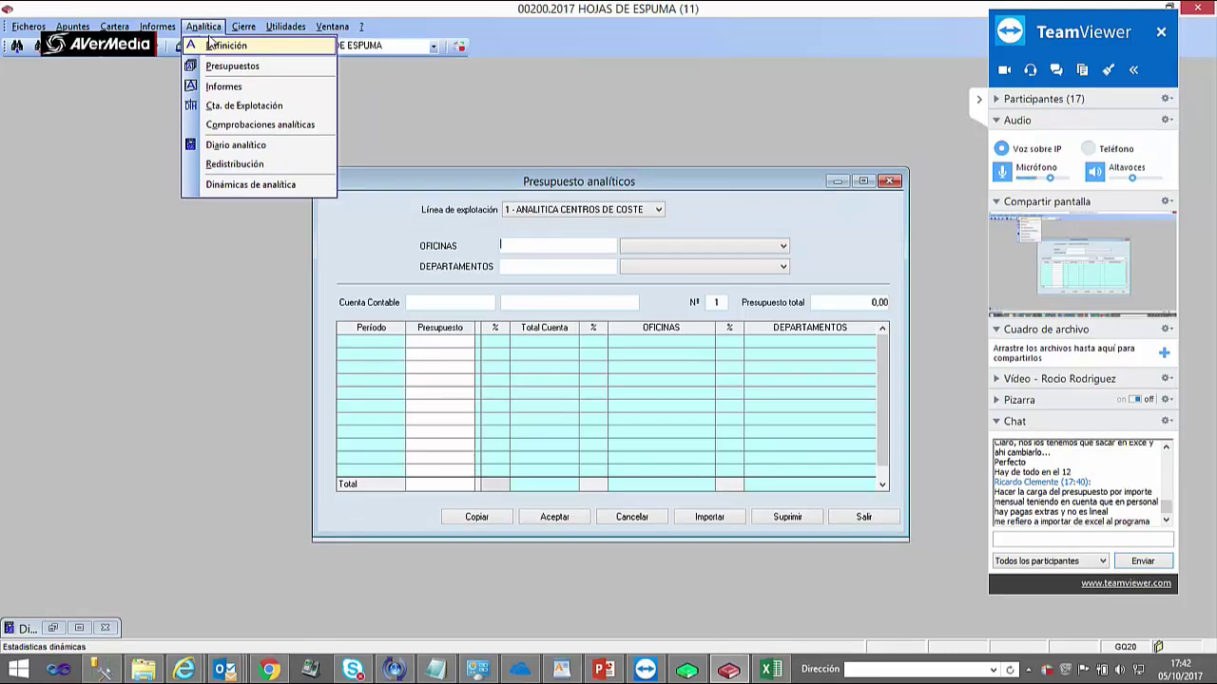
click(603, 670)
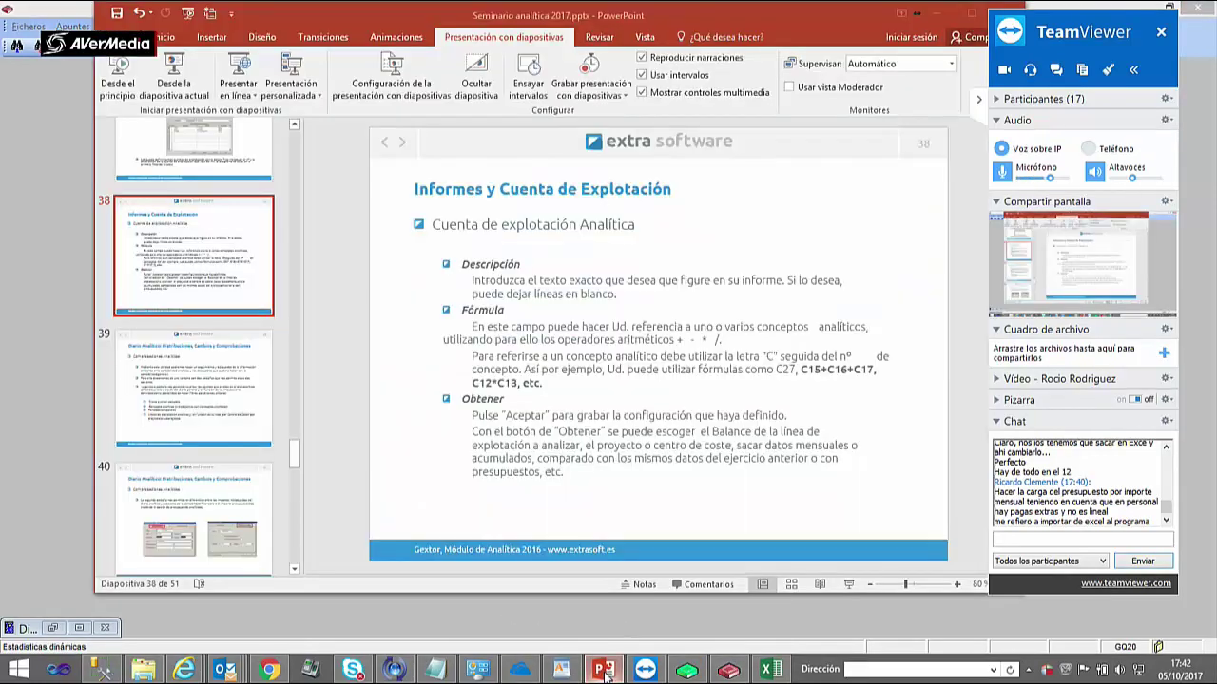
click(204, 382)
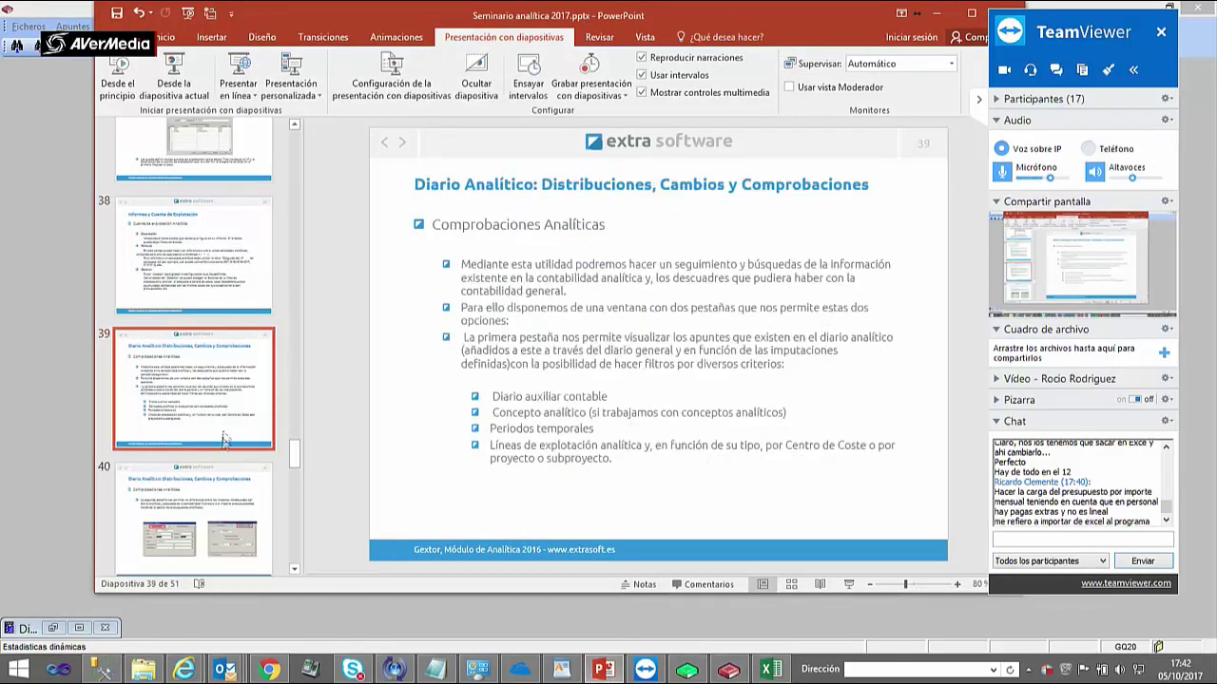
scroll(223, 437, down, 1)
click(222, 371)
click(204, 231)
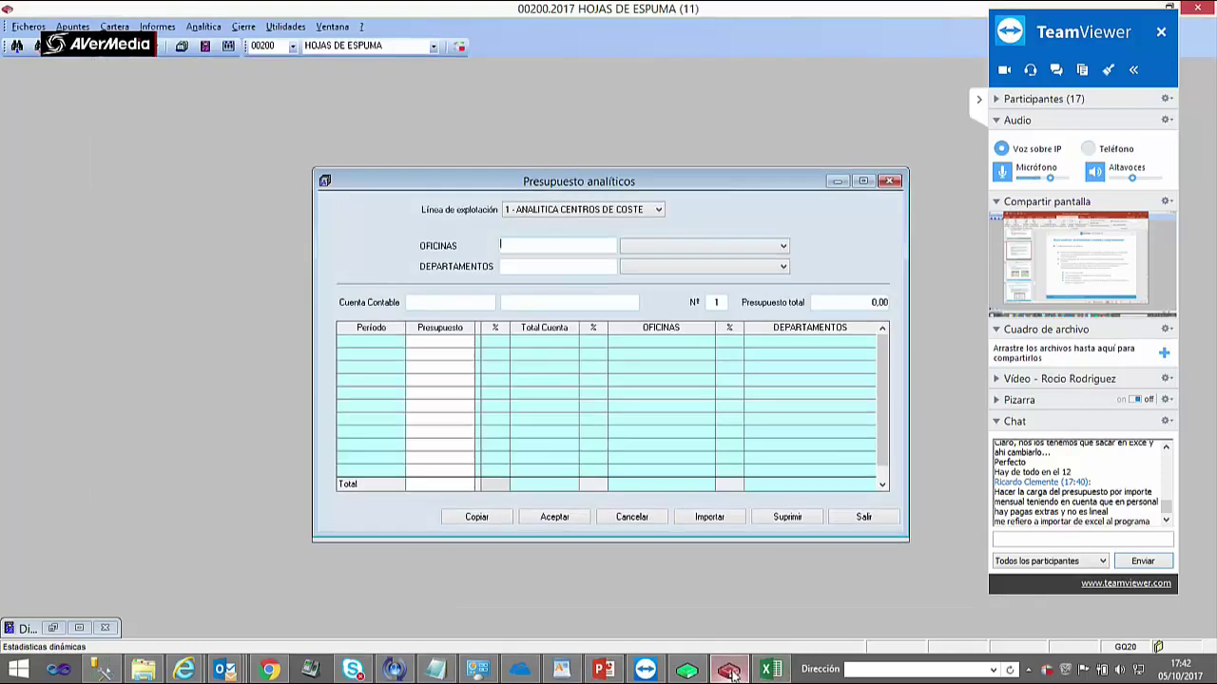
- Switch back to Gextor, save the dynamic statistics over the existing report and close all the open analytic windows
click(729, 669)
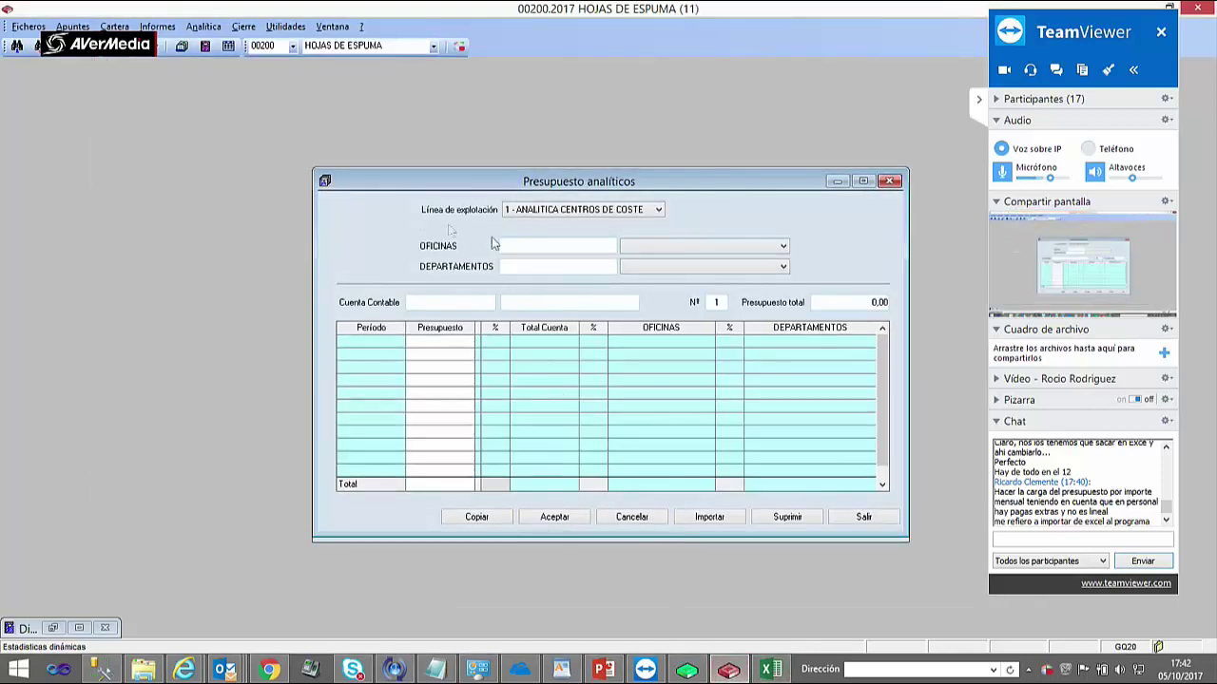
click(878, 525)
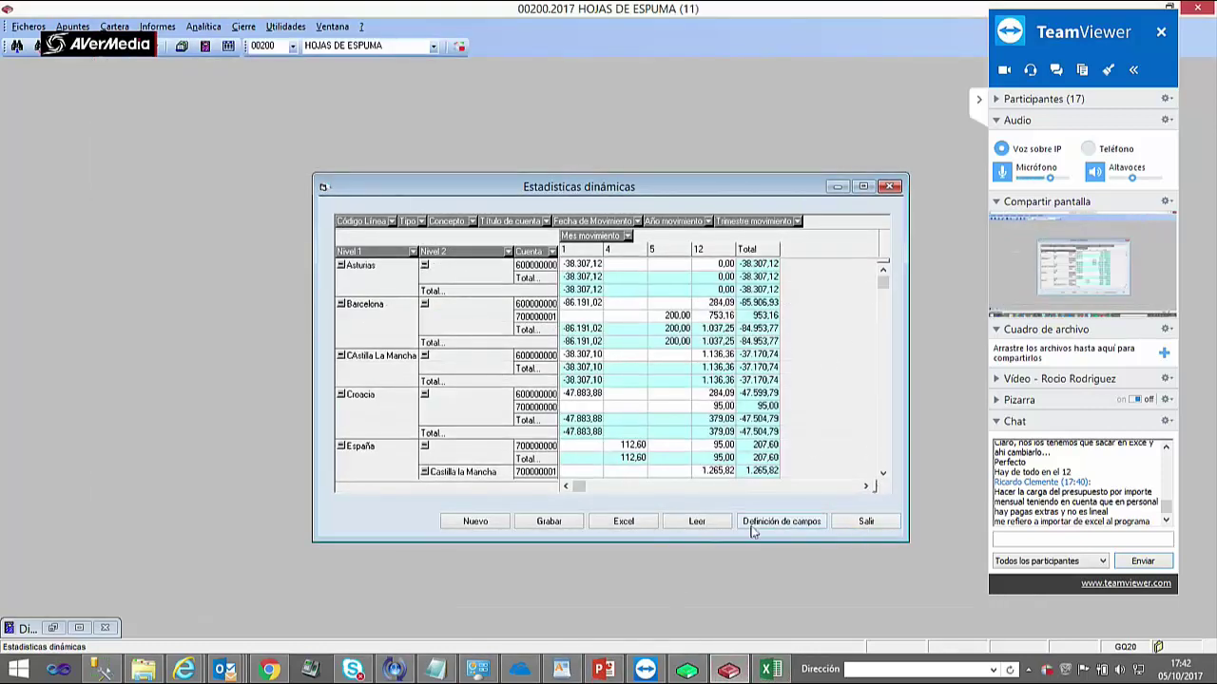
click(564, 522)
click(671, 407)
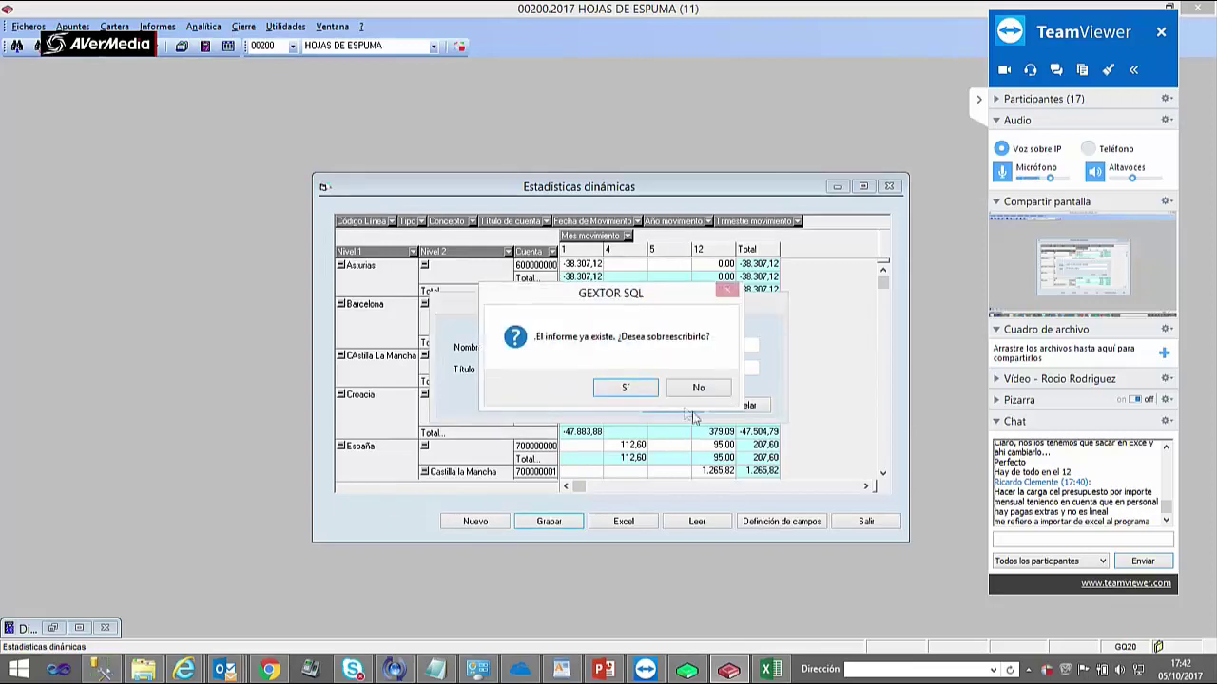
click(626, 387)
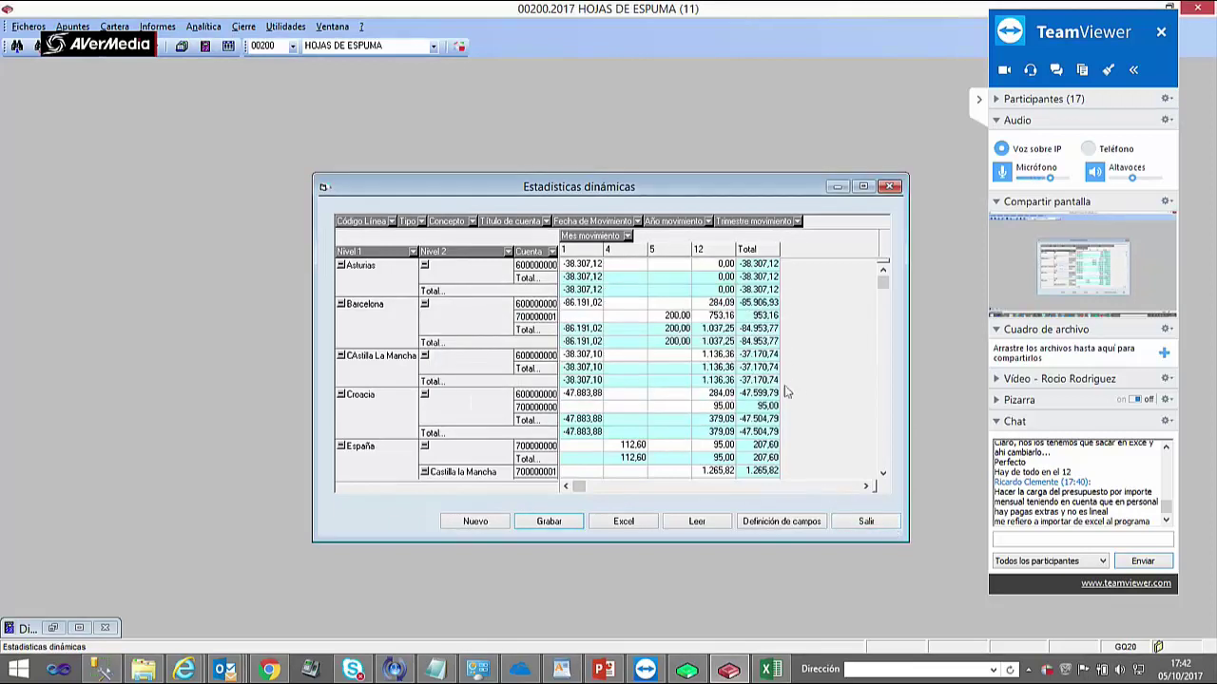
click(875, 526)
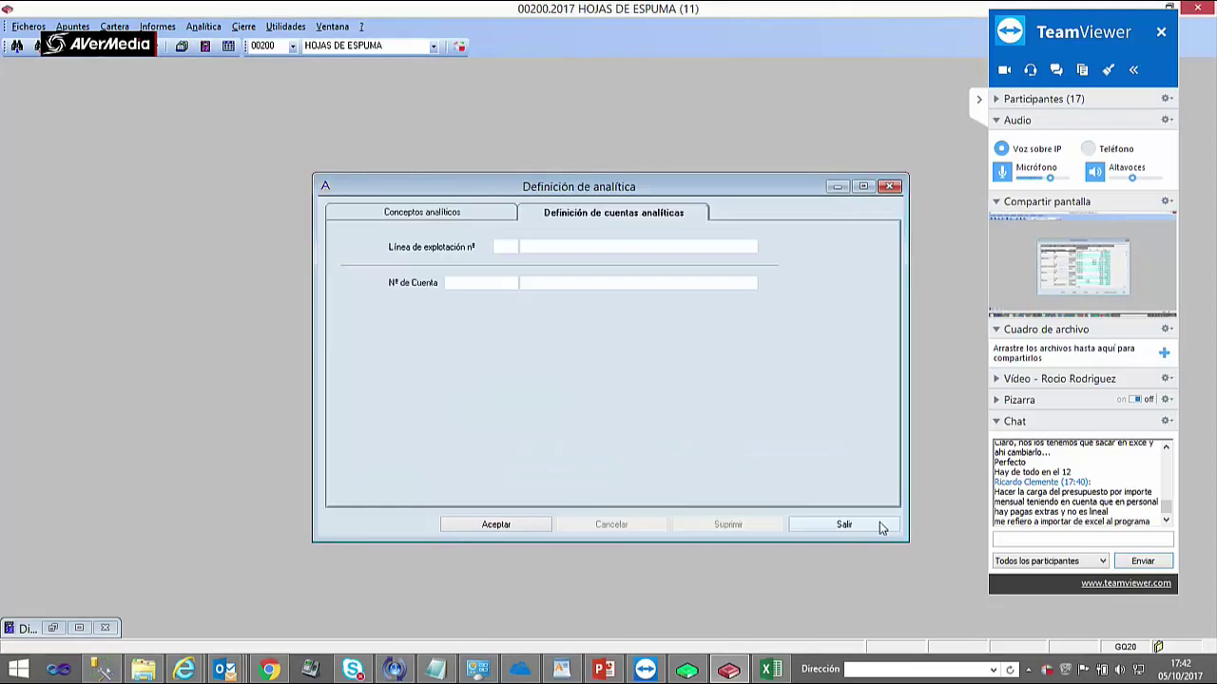
click(890, 186)
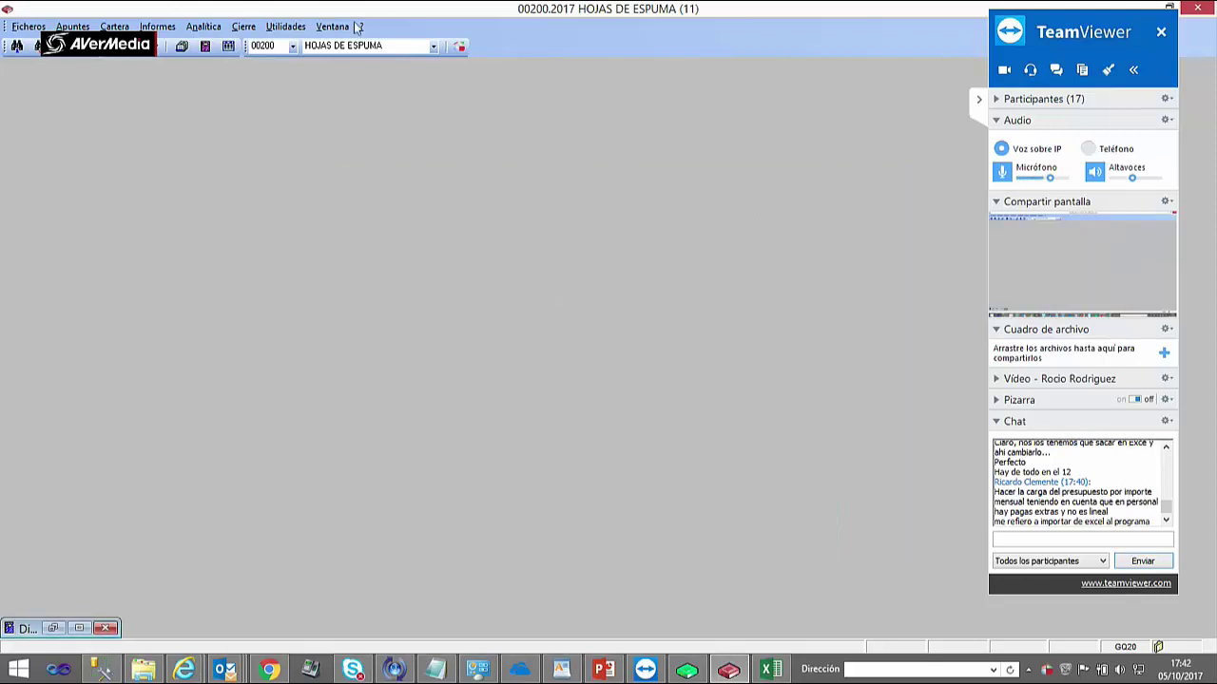
- Load analytic operating account (Cuenta de explotación analítica) number 1, examine its lines and formulas, and close it
click(203, 27)
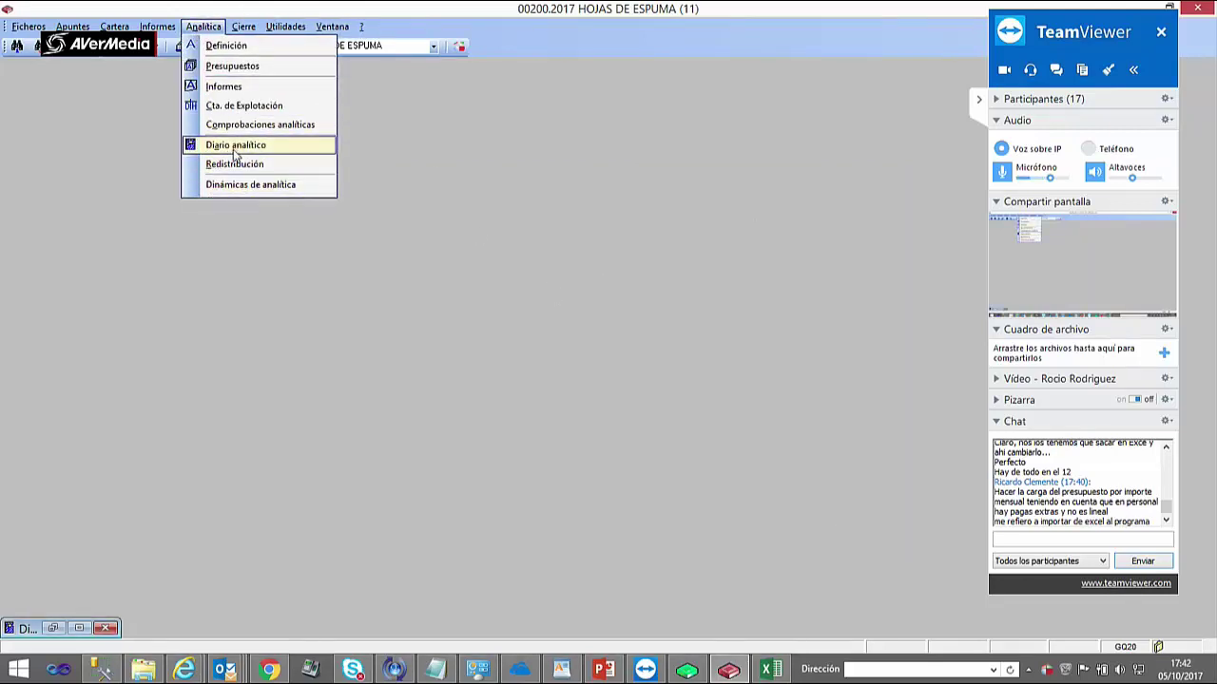
click(233, 106)
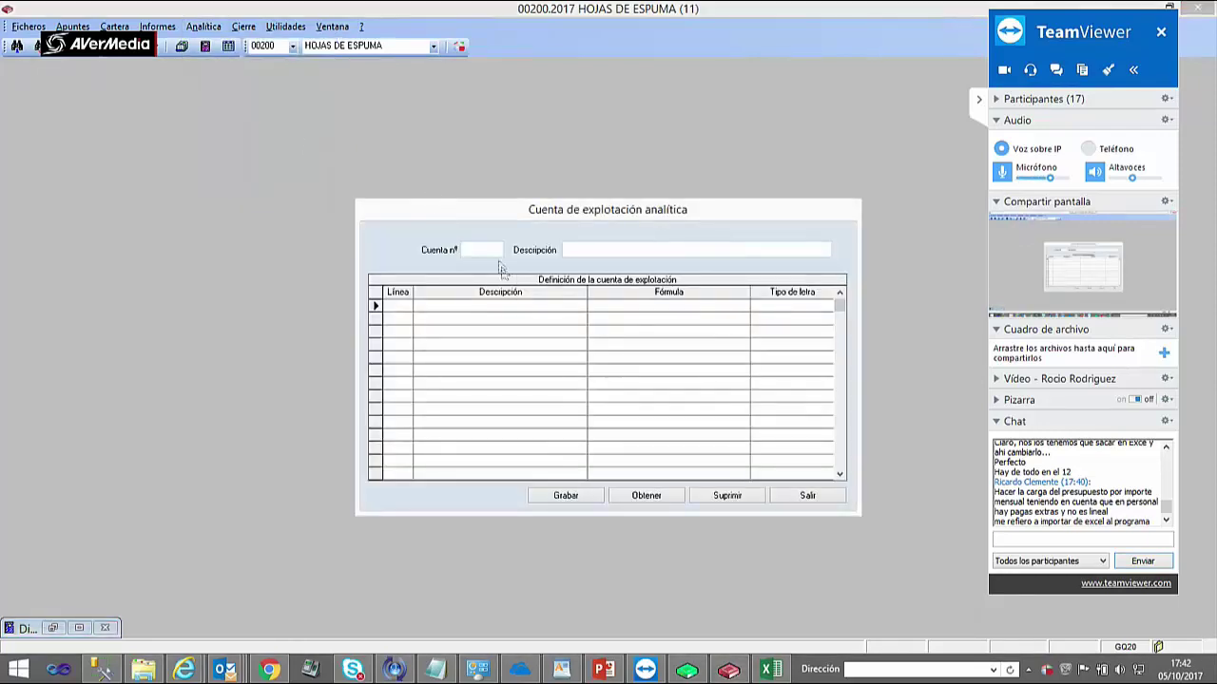
text(1)
key(Return)
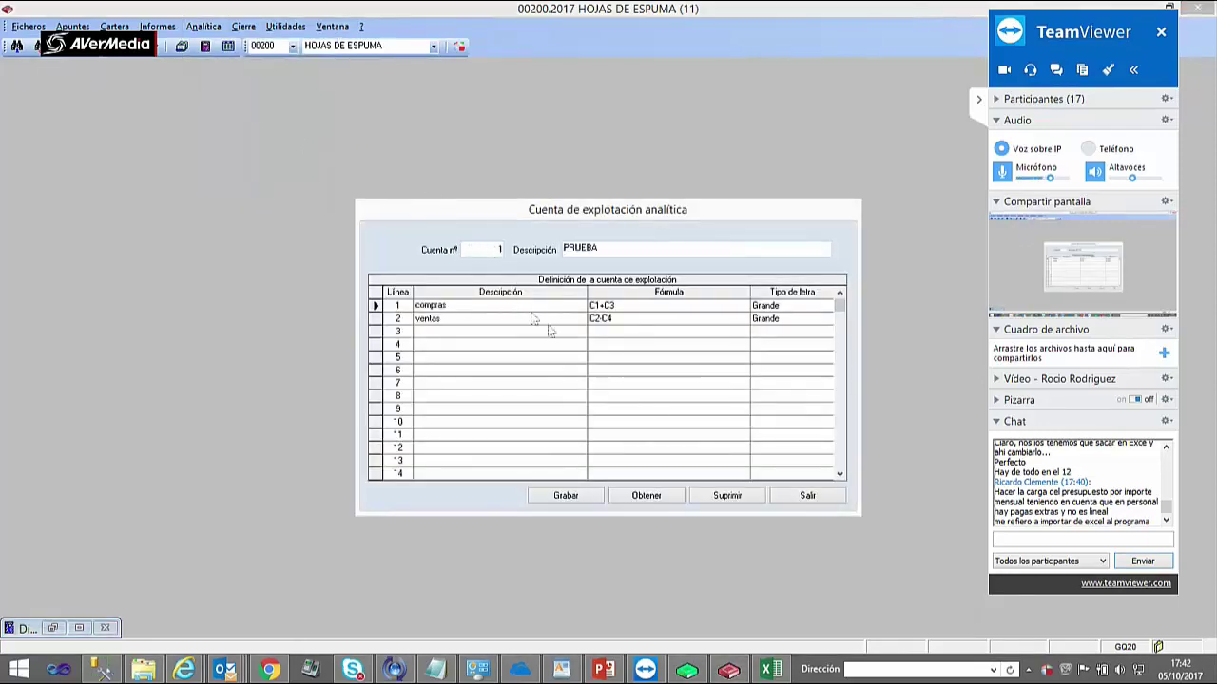
click(808, 496)
- Examine the analytic concepts and their assigned accounts in the analytic definition, and close the window
click(213, 27)
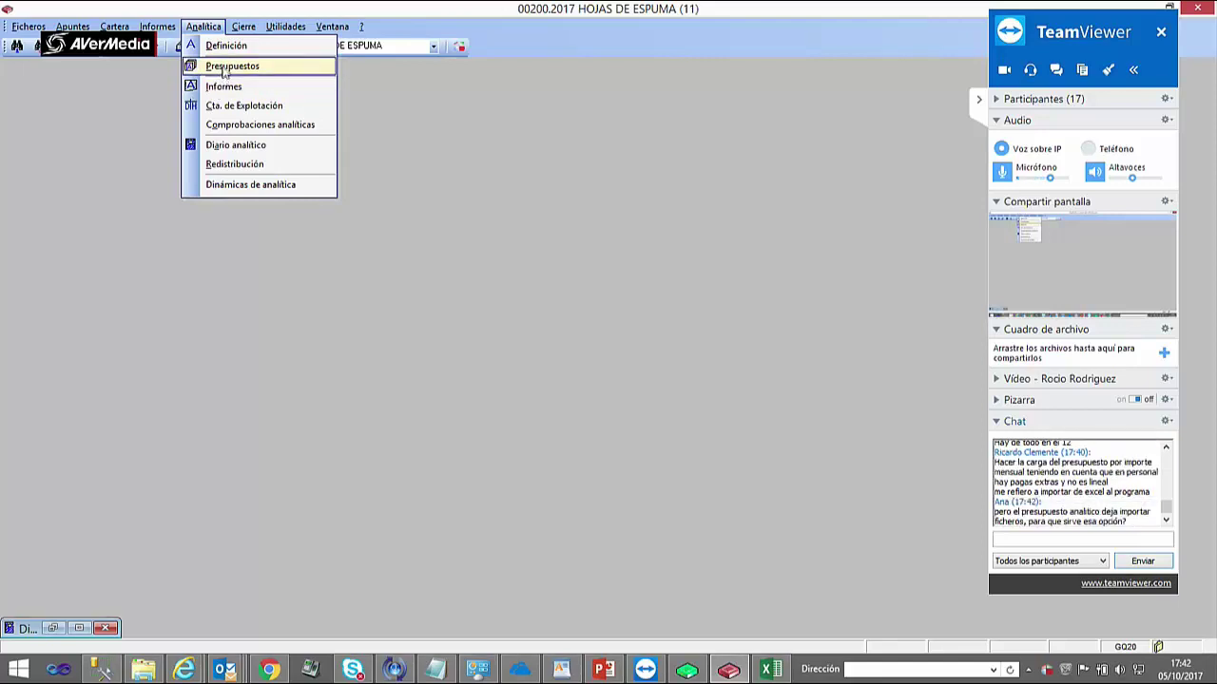
click(224, 46)
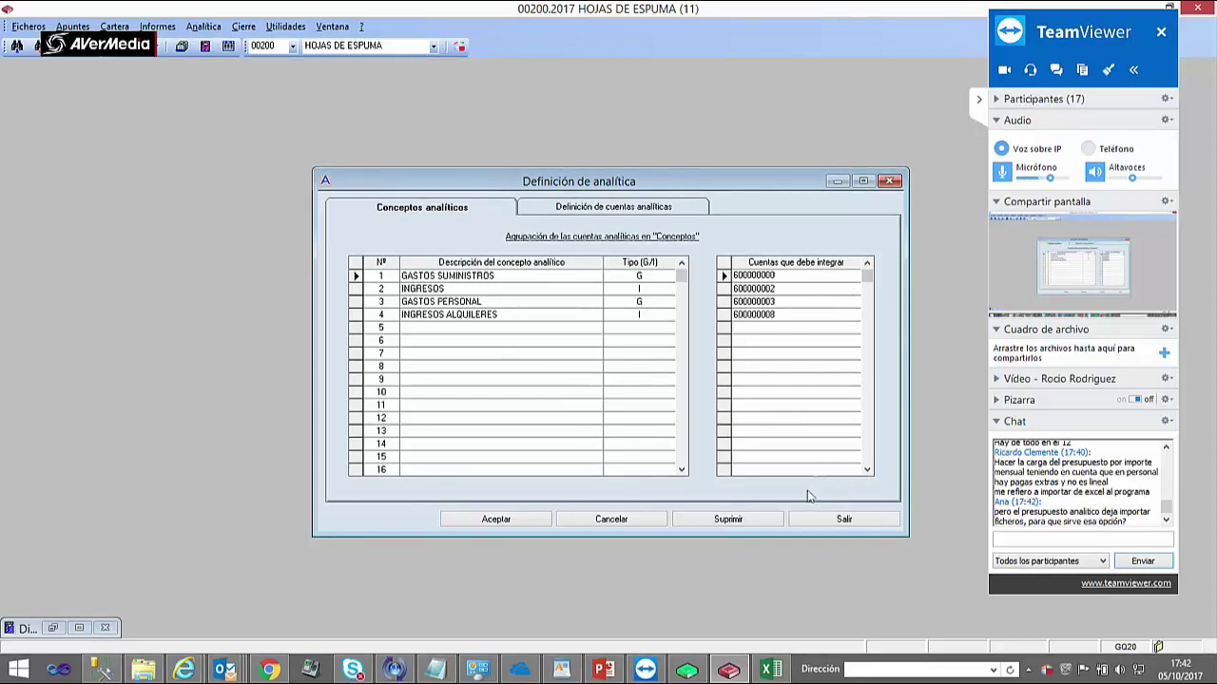
click(842, 521)
- Open the analytic budgets, check which file types the budget import accepts, and cancel the import
click(202, 26)
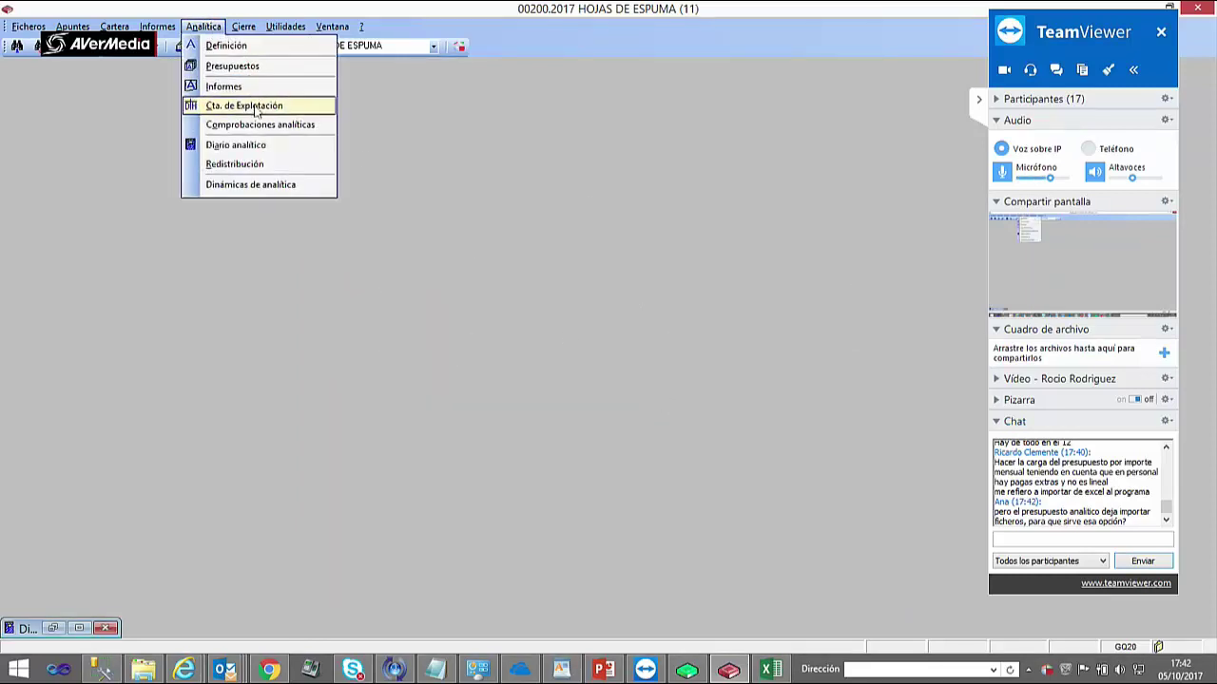
click(232, 66)
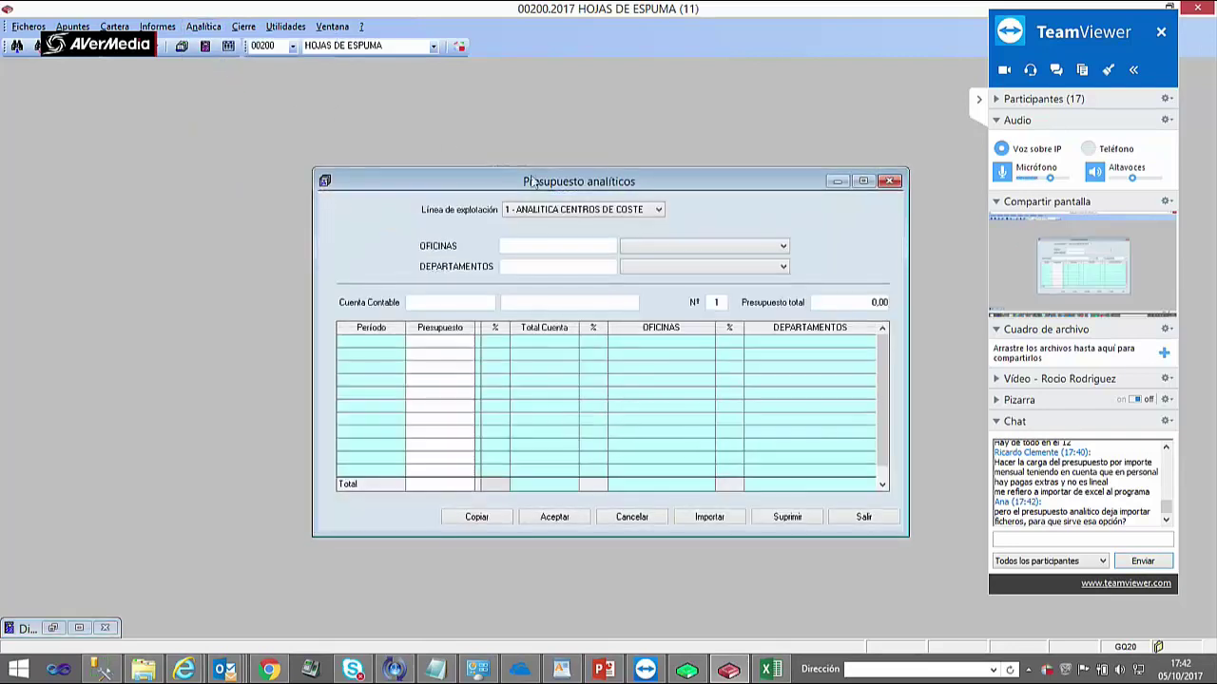
click(708, 516)
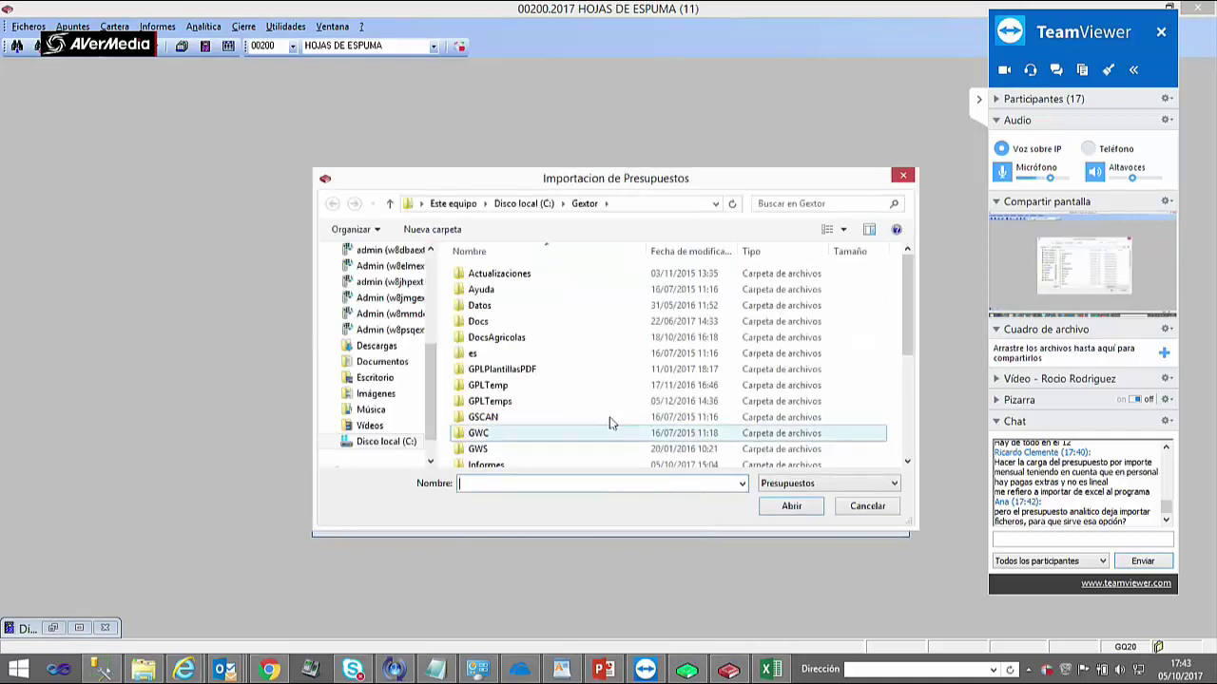
click(846, 484)
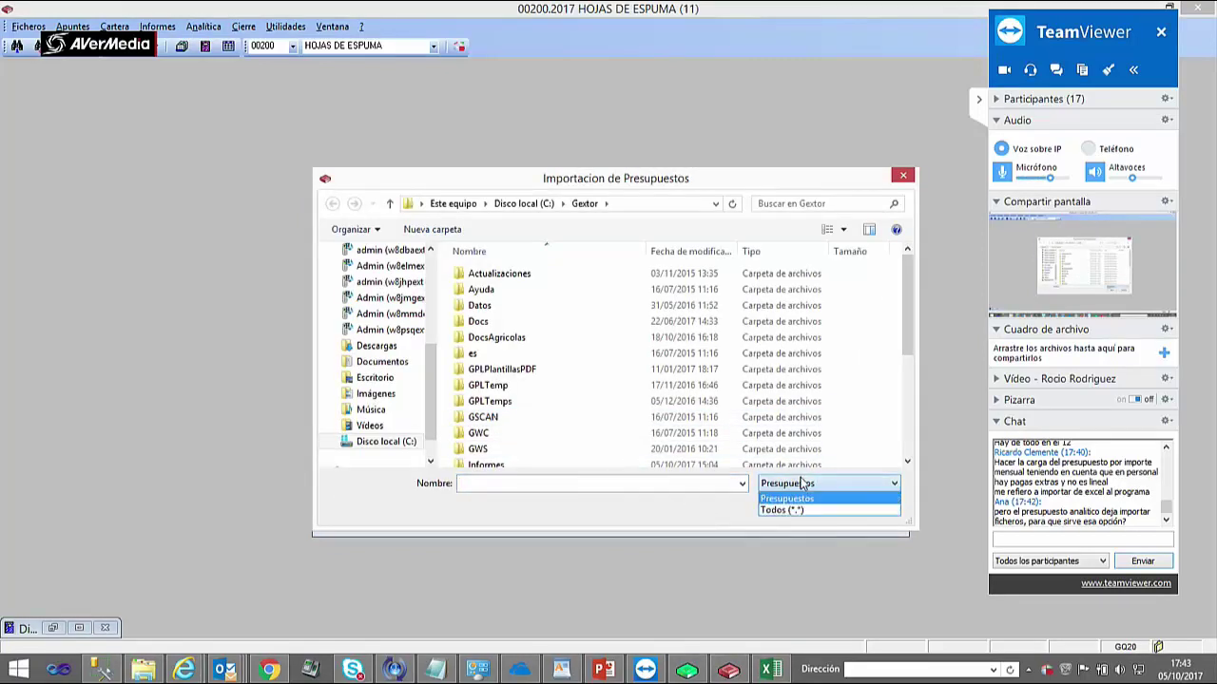
click(791, 508)
click(865, 507)
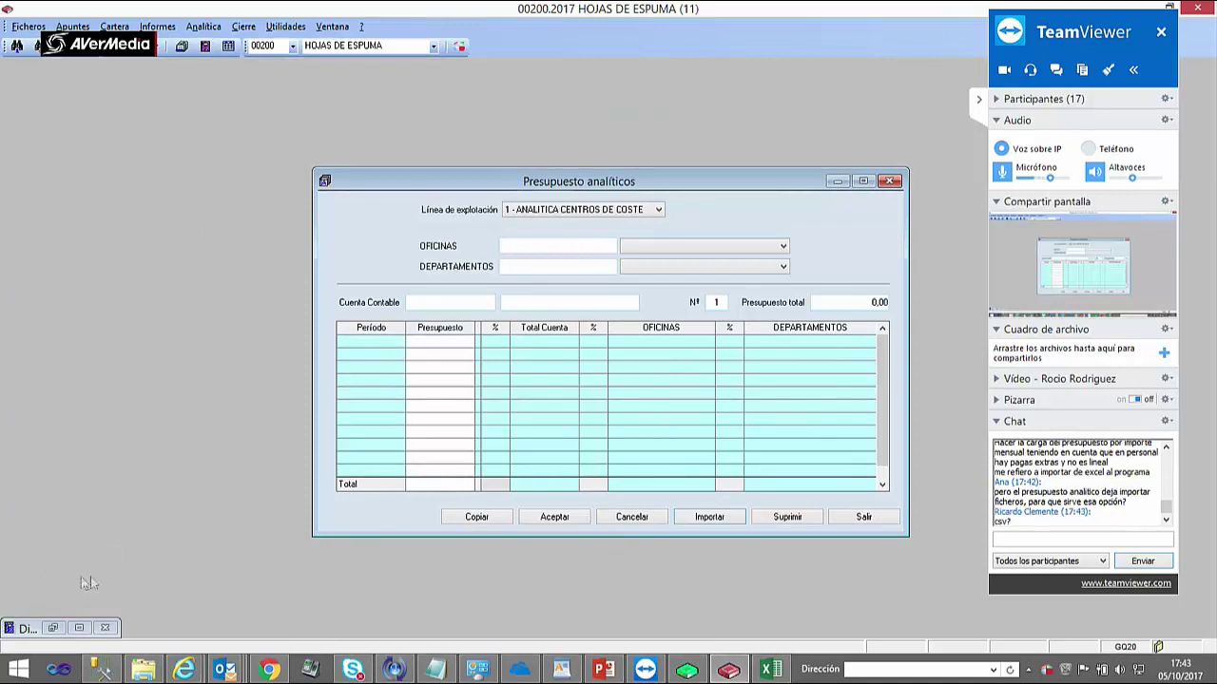
click(80, 628)
click(142, 670)
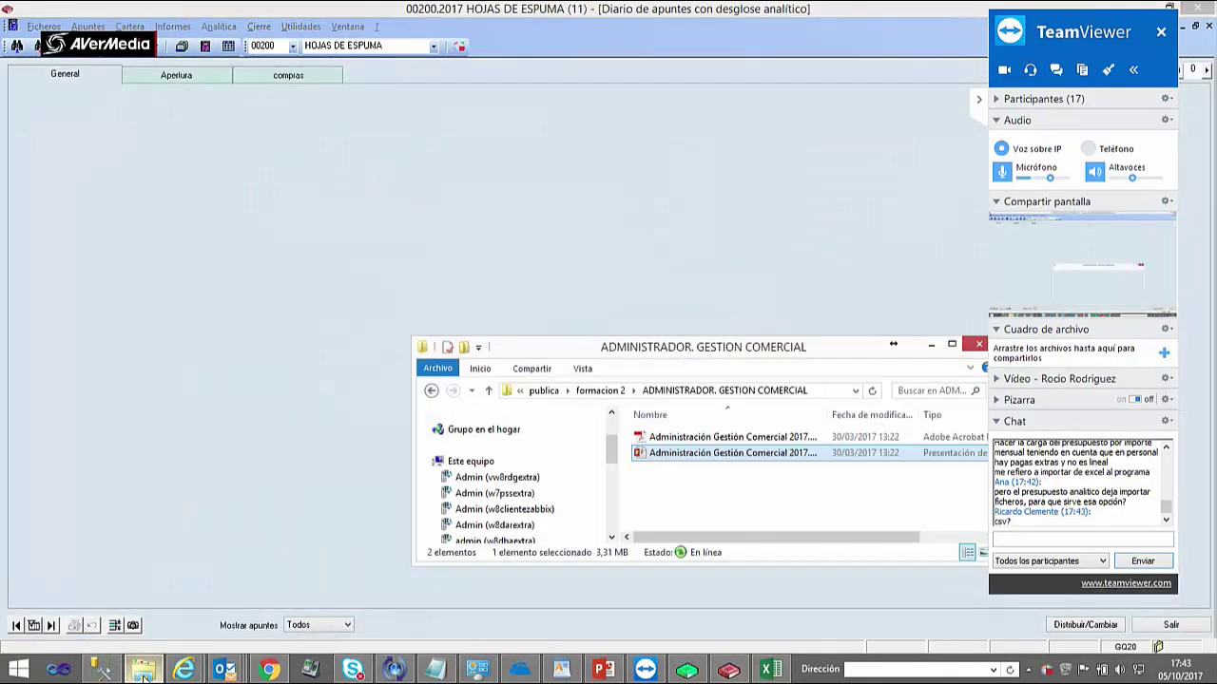
drag(670, 350, 379, 271)
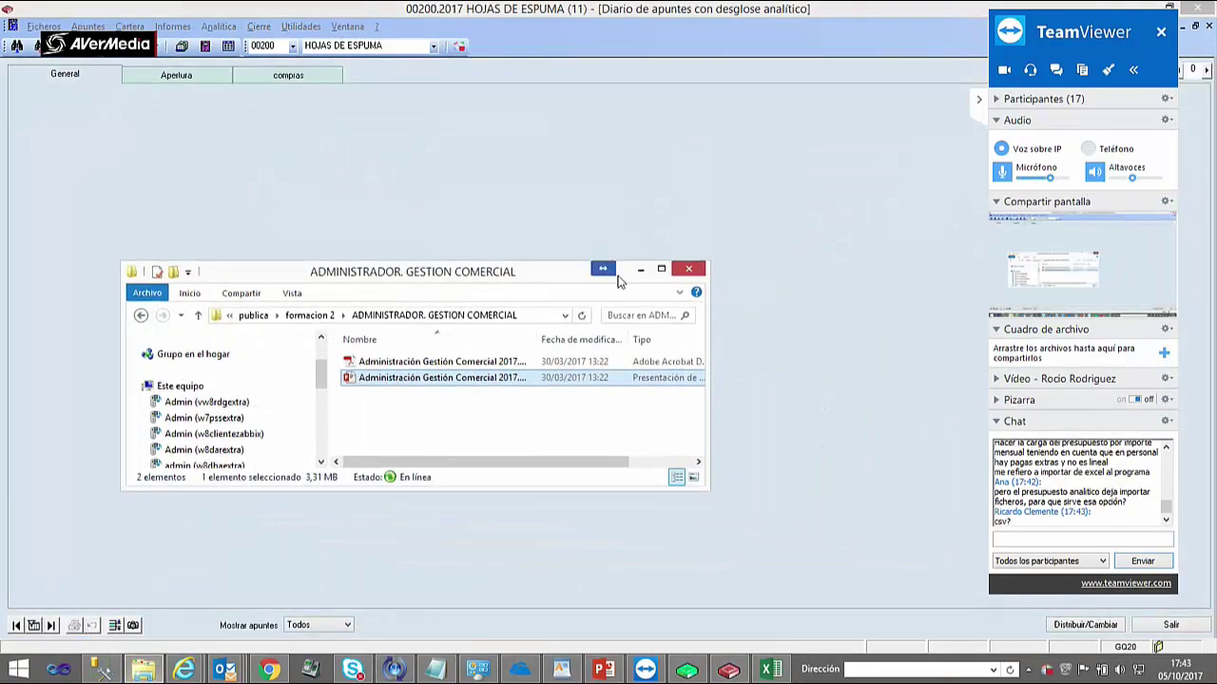
click(636, 268)
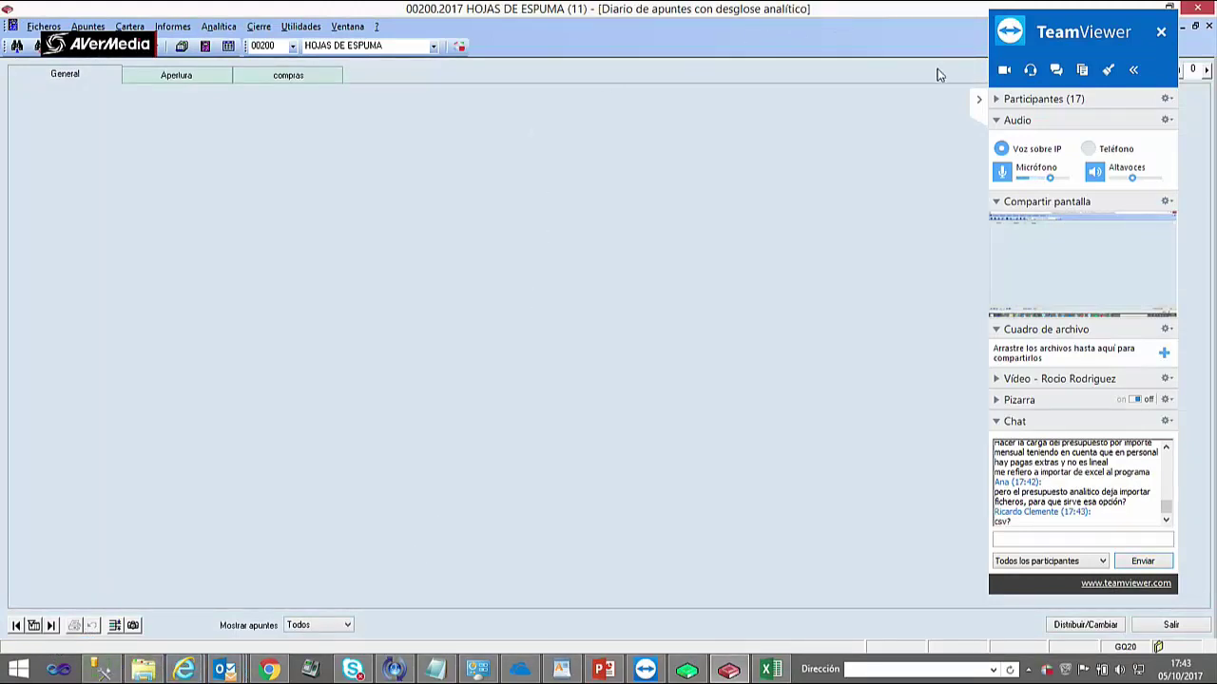
click(980, 102)
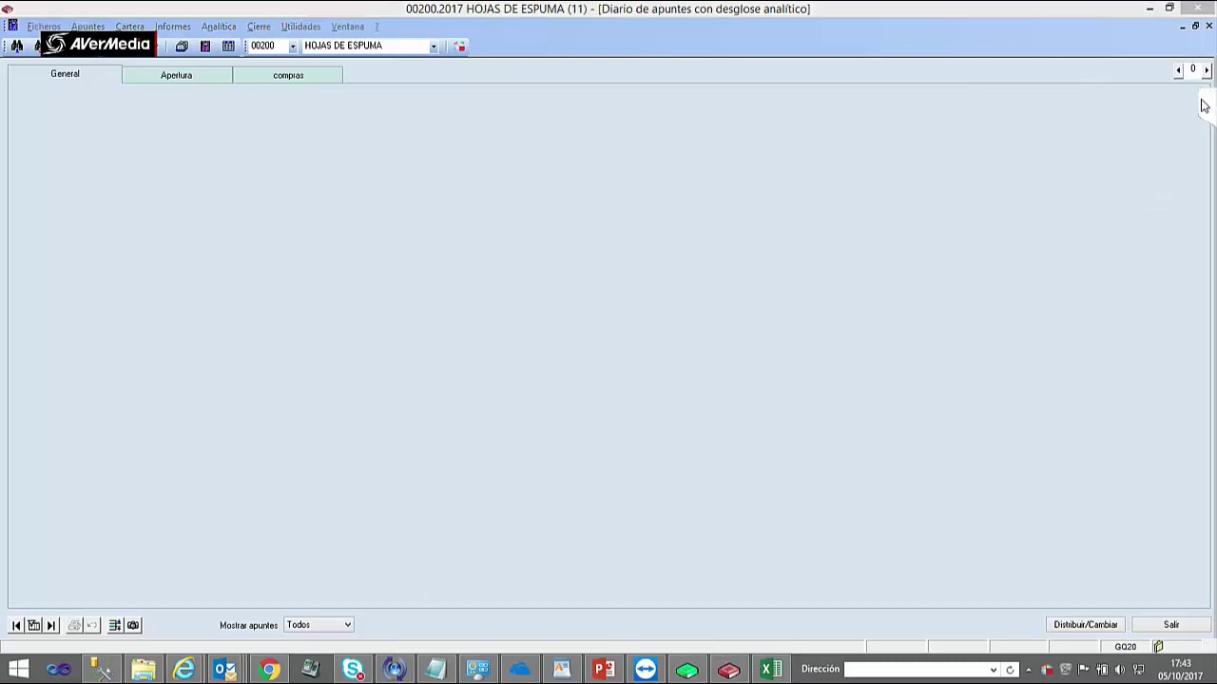
click(1206, 100)
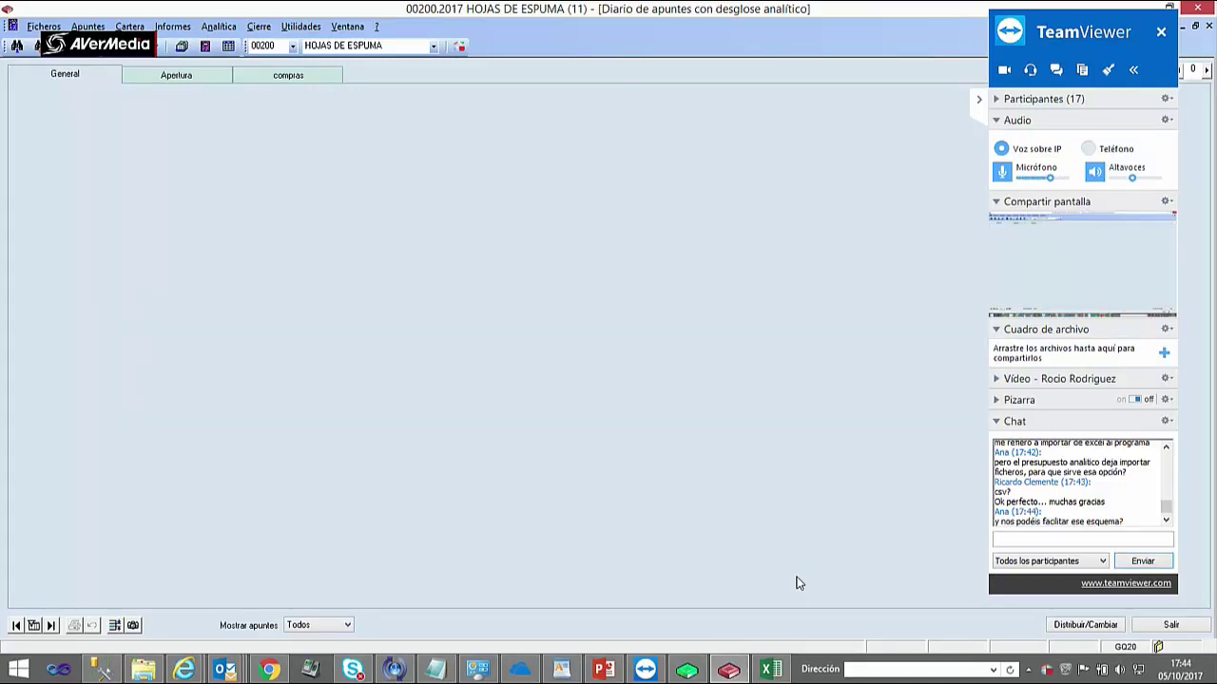
click(300, 26)
mouse_move(218, 27)
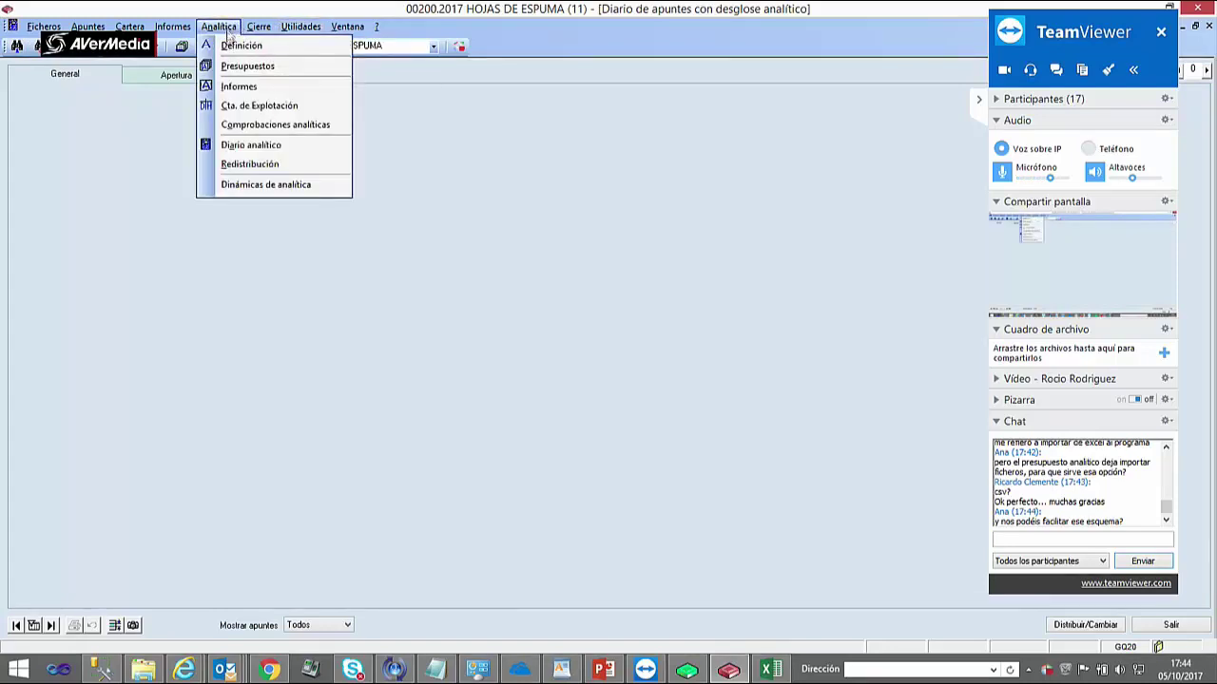
click(249, 105)
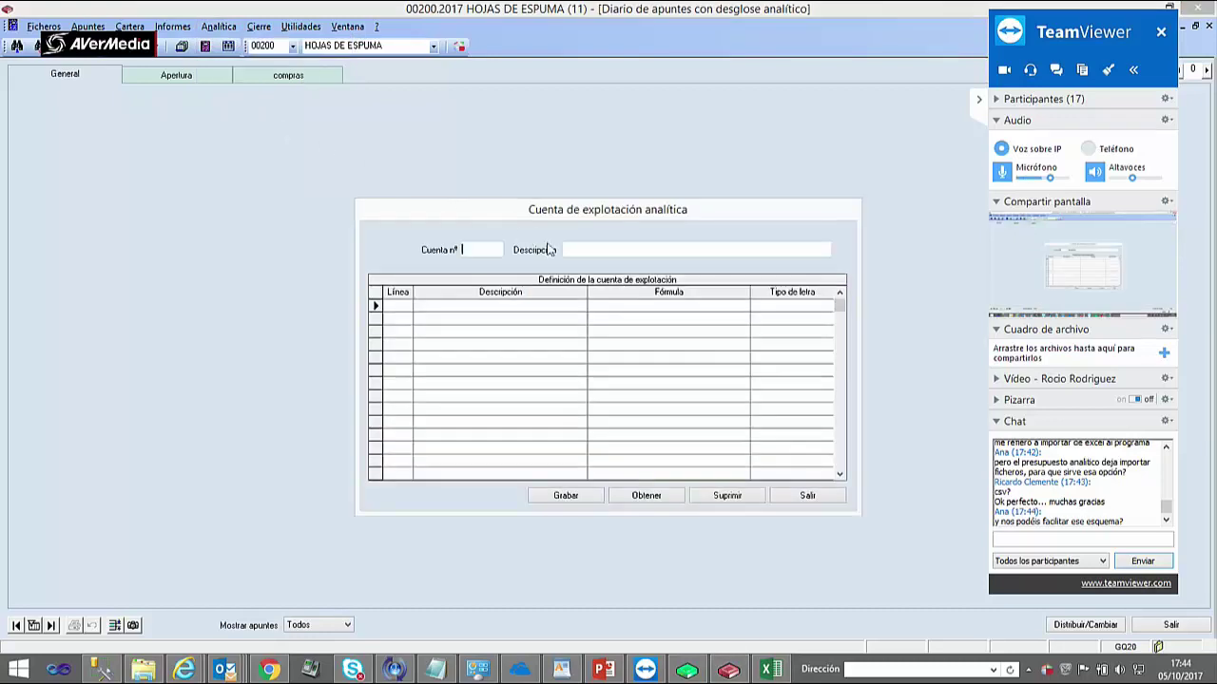
click(810, 495)
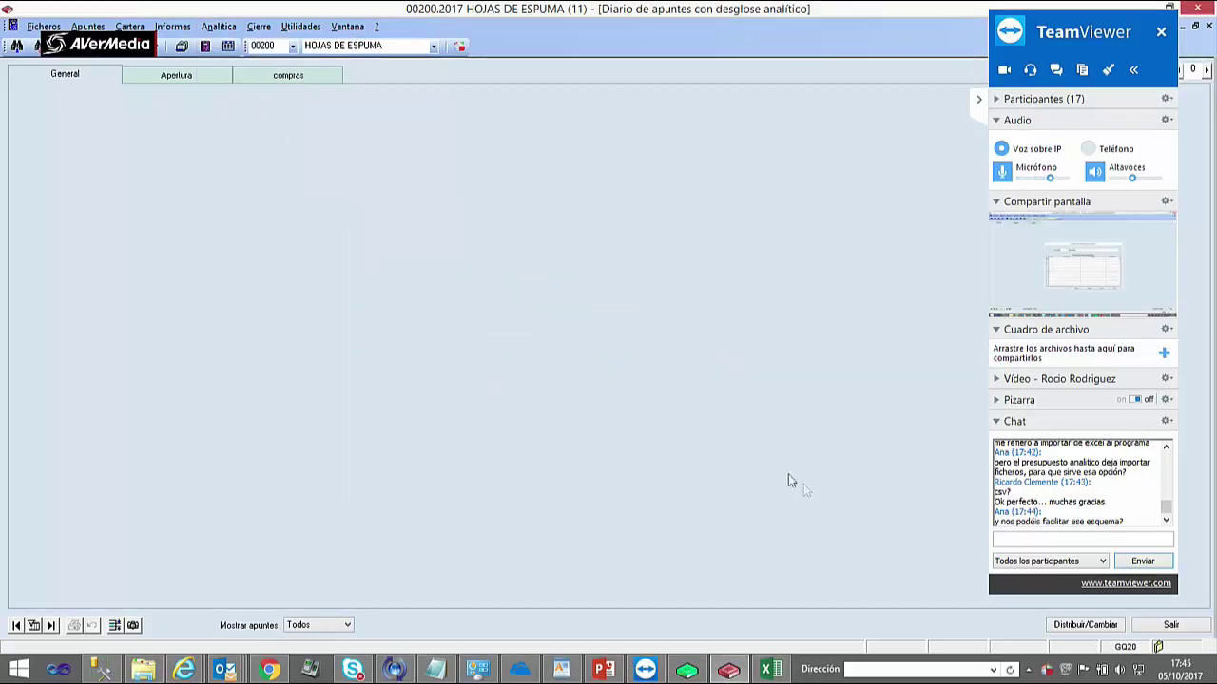
- Open the analytic definition on its analytic concepts and enlarge the window
click(175, 27)
click(221, 45)
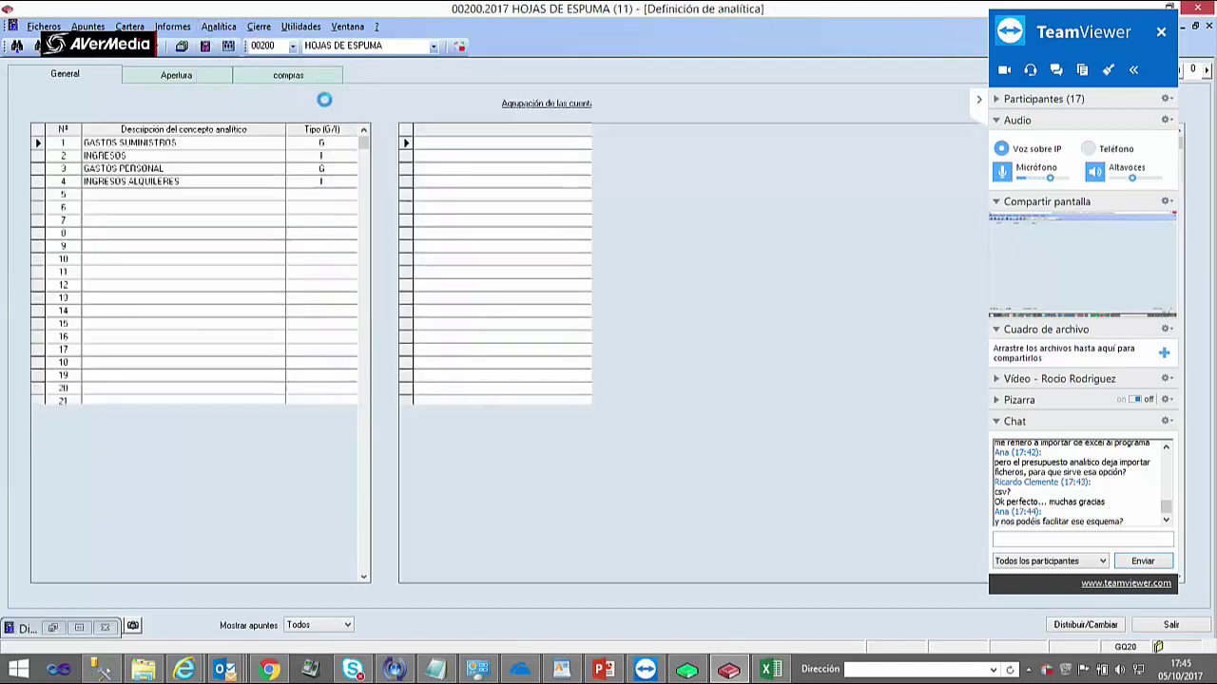
click(532, 212)
click(494, 207)
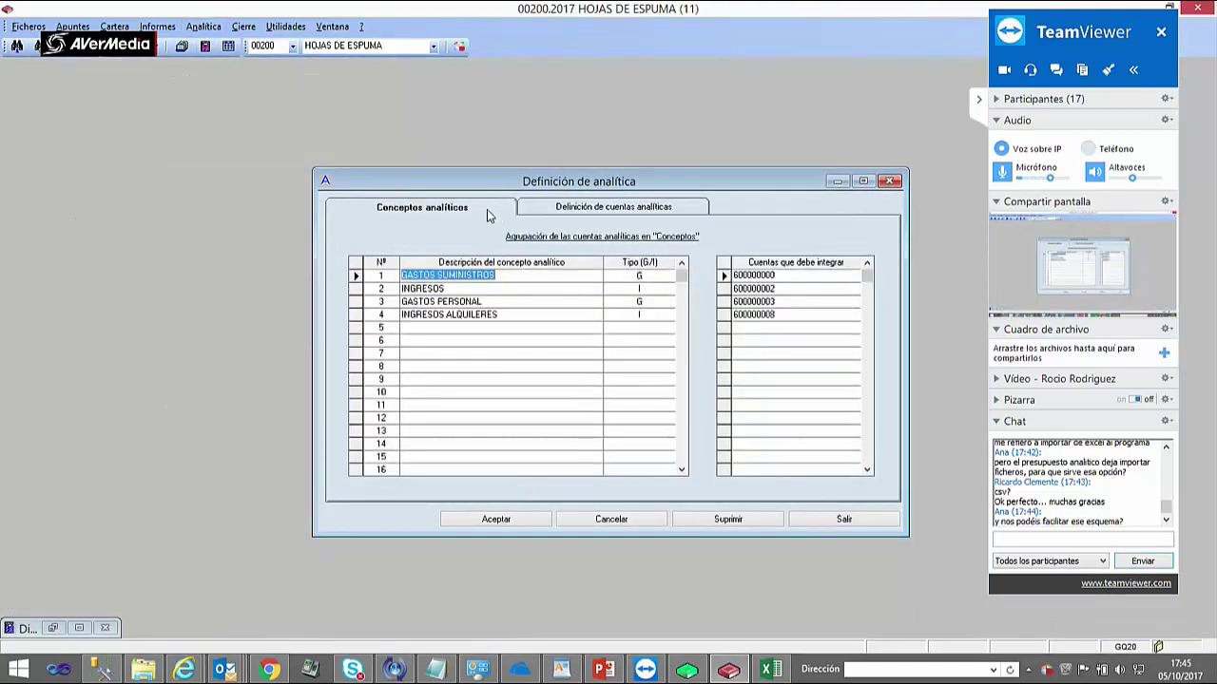
drag(469, 167, 467, 139)
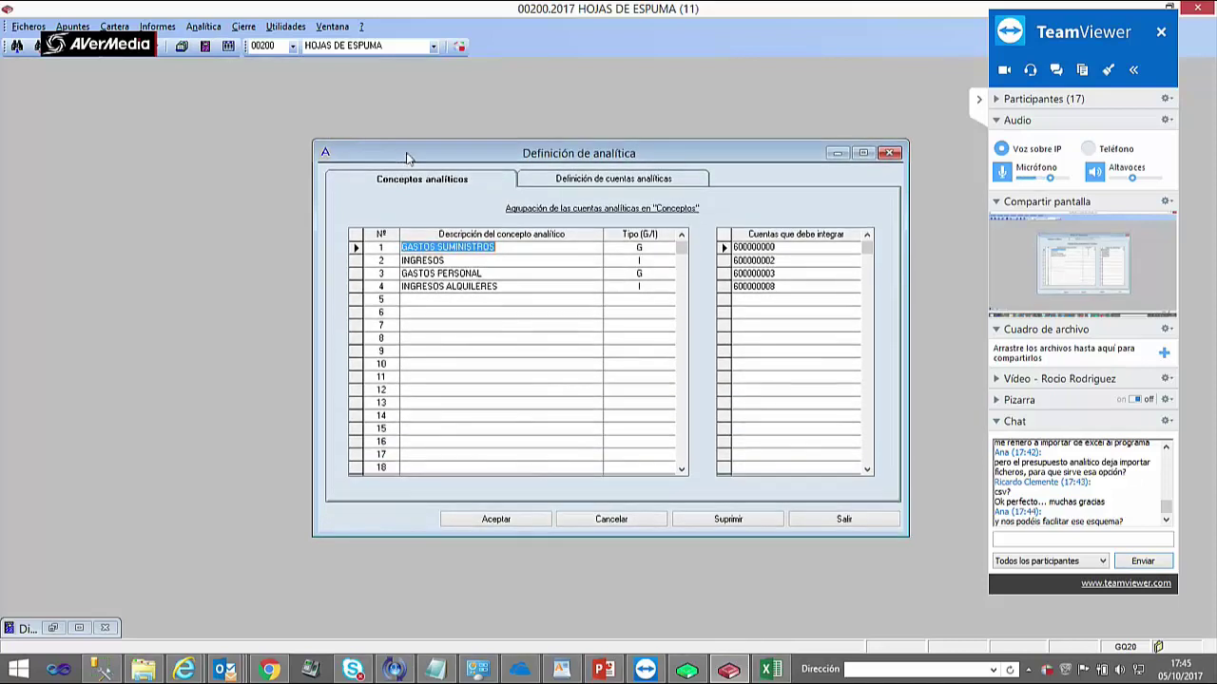
- Examine which accounts are assigned to each of the four analytic concepts: GASTOS SUMINISTROS, INGRESOS, GASTOS PERSONAL and INGRESOS ALQUILERES
click(476, 260)
click(469, 274)
click(470, 288)
click(466, 259)
click(463, 247)
click(439, 275)
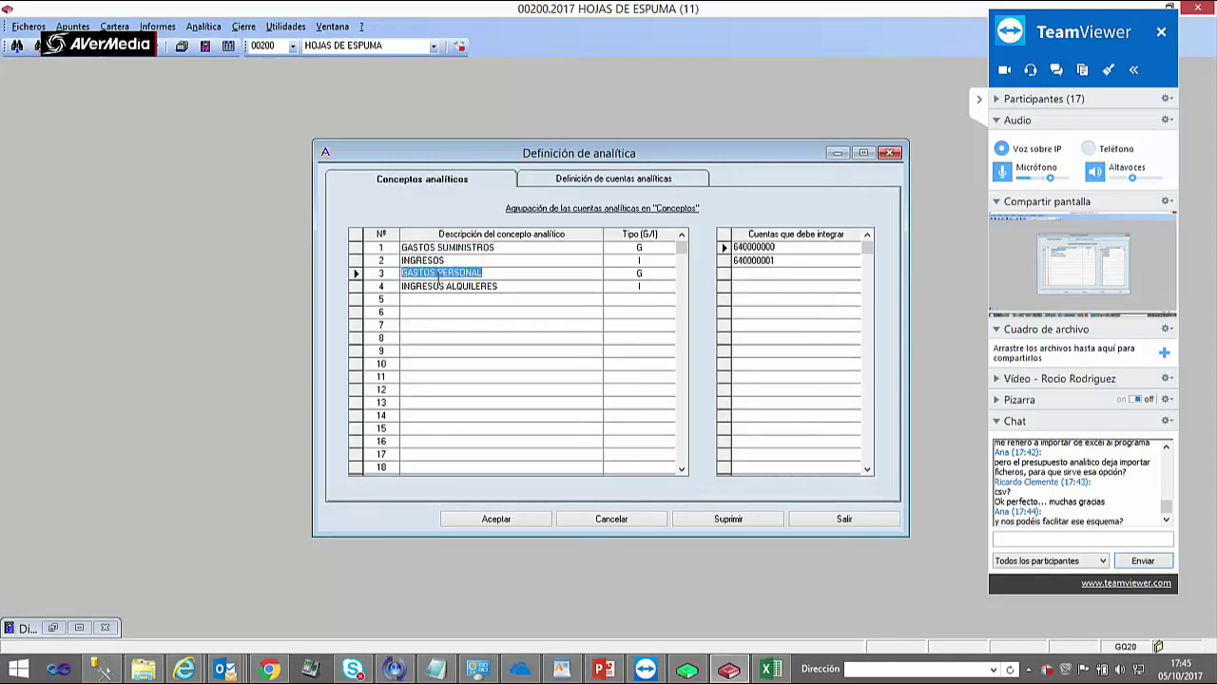
click(450, 249)
click(443, 261)
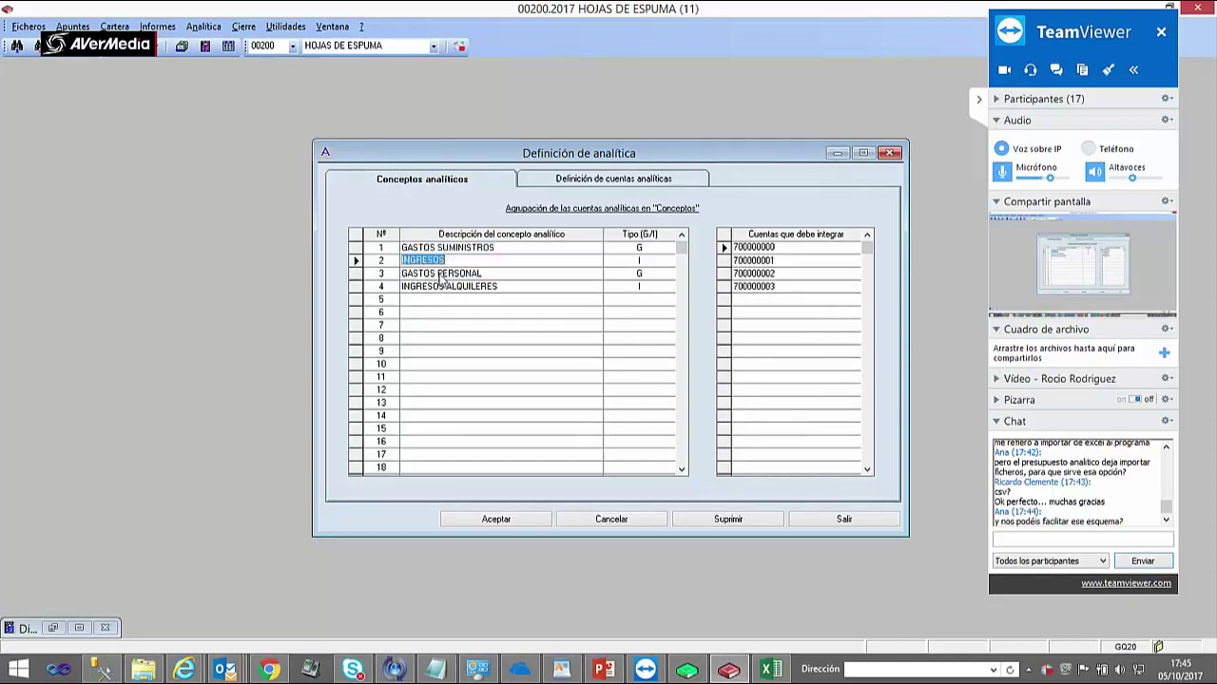
click(438, 275)
click(352, 247)
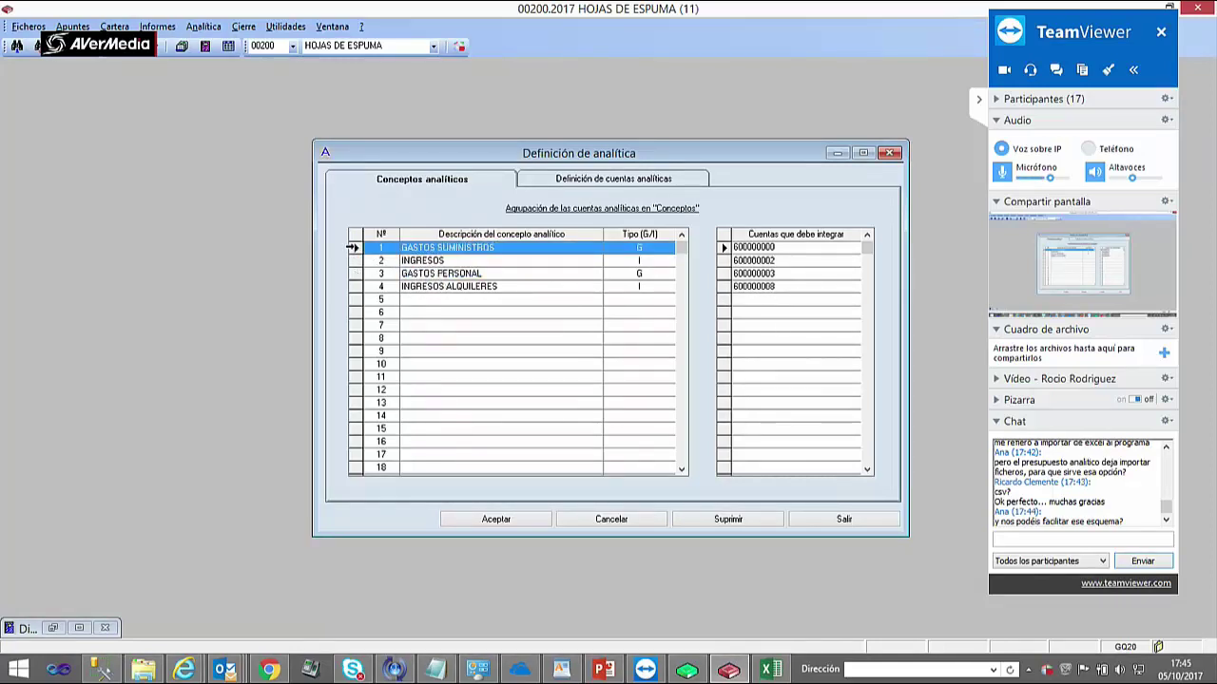
click(357, 275)
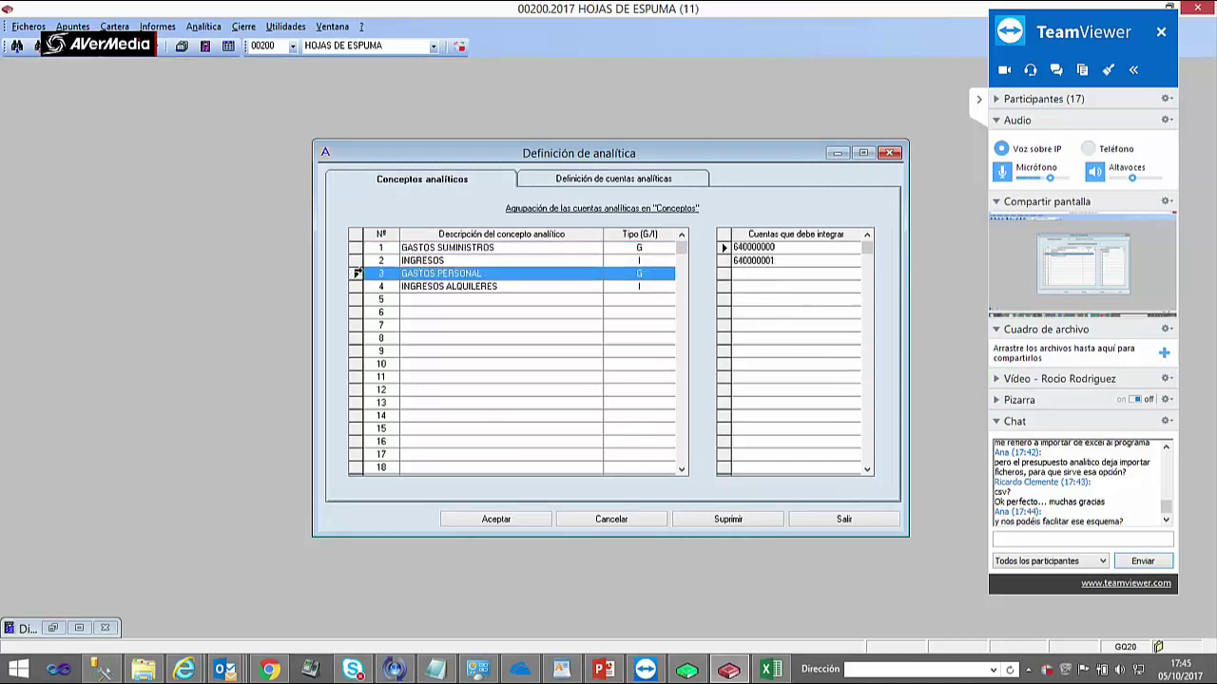
click(354, 260)
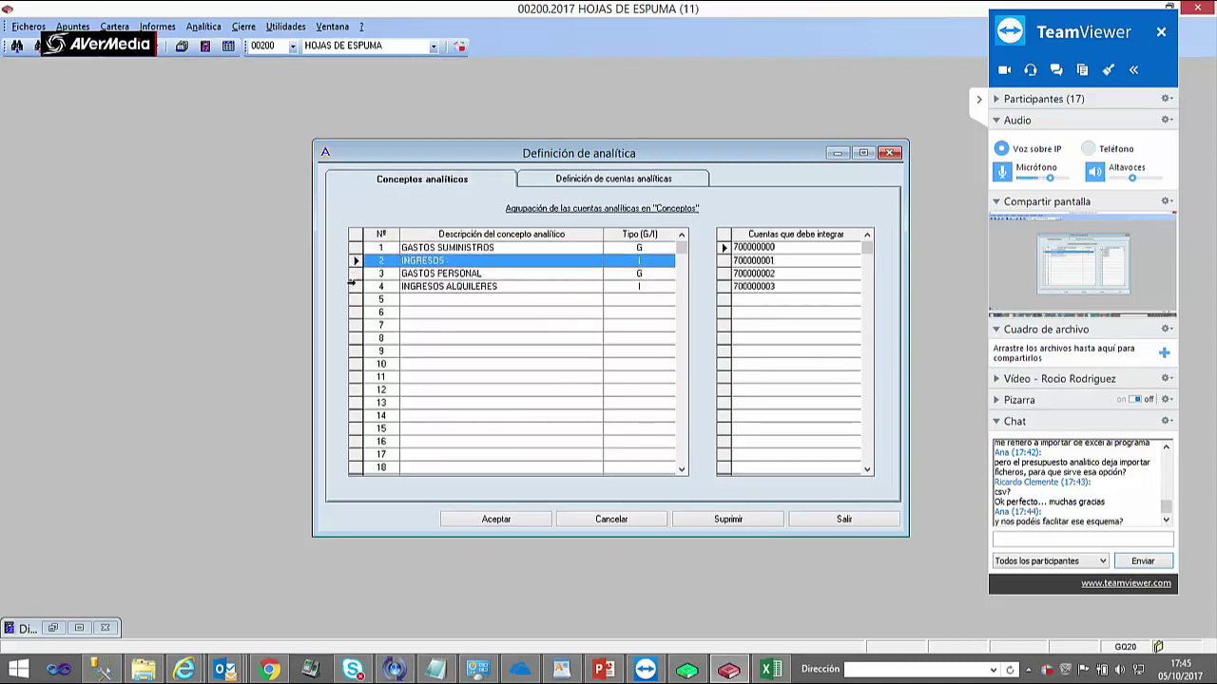
click(354, 286)
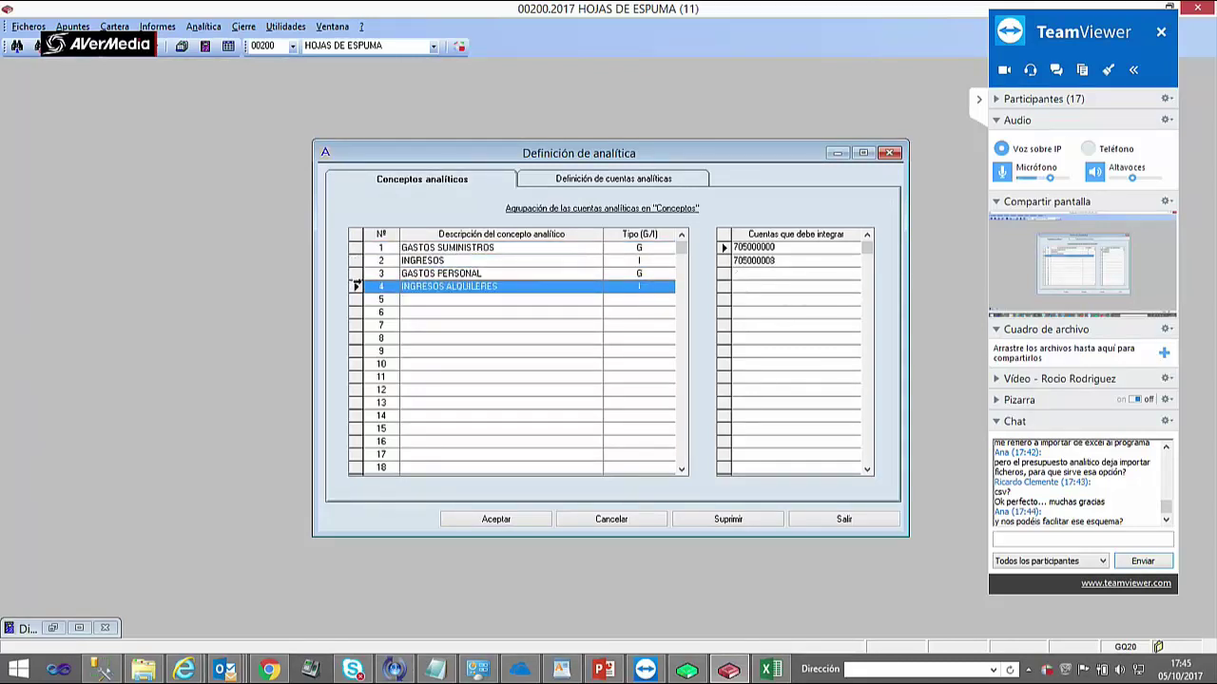
- Load analytic operating account (Cuenta de explotación analítica) number 1 and rename line 1 as GASTOS and line 2 as INGRESOS
click(203, 25)
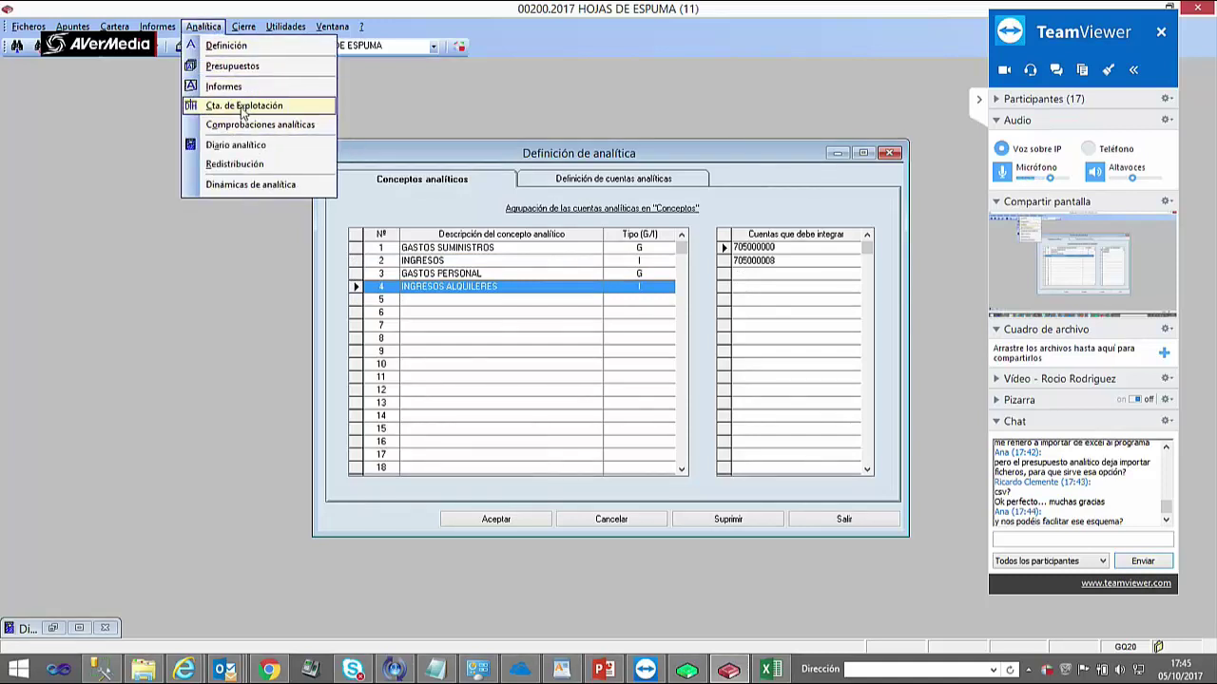
click(243, 107)
text(1)
key(Return)
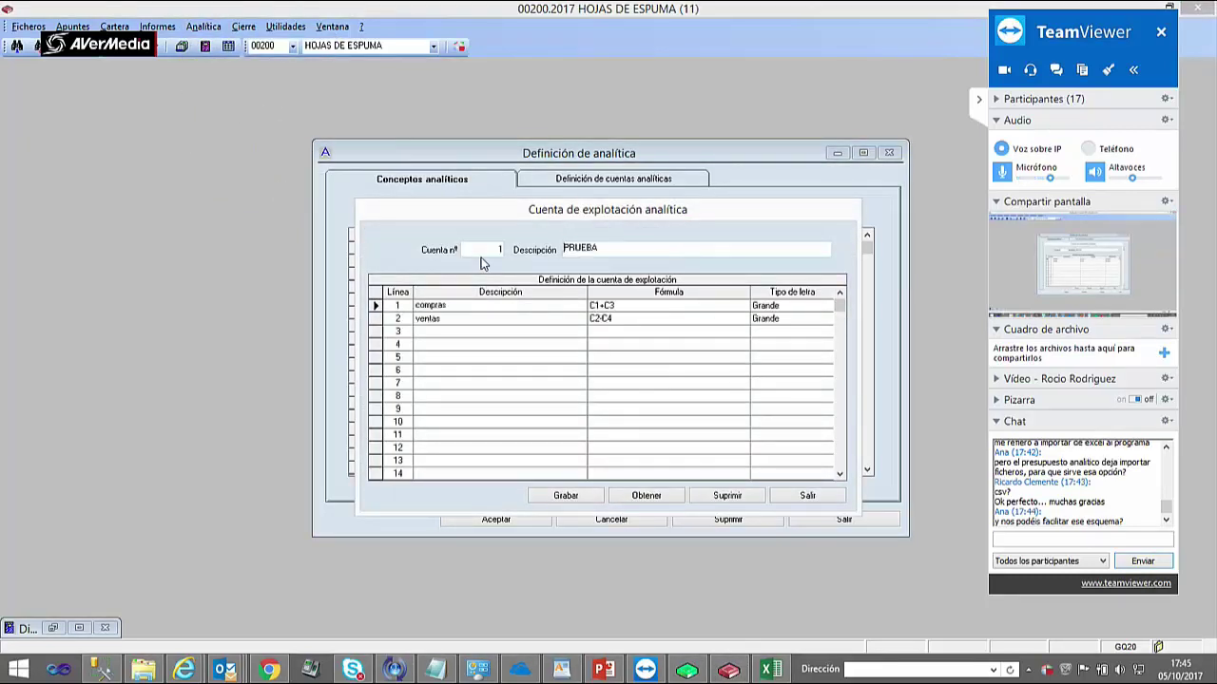
click(466, 309)
text(S)
text(AST)
text(OS)
key(Tab)
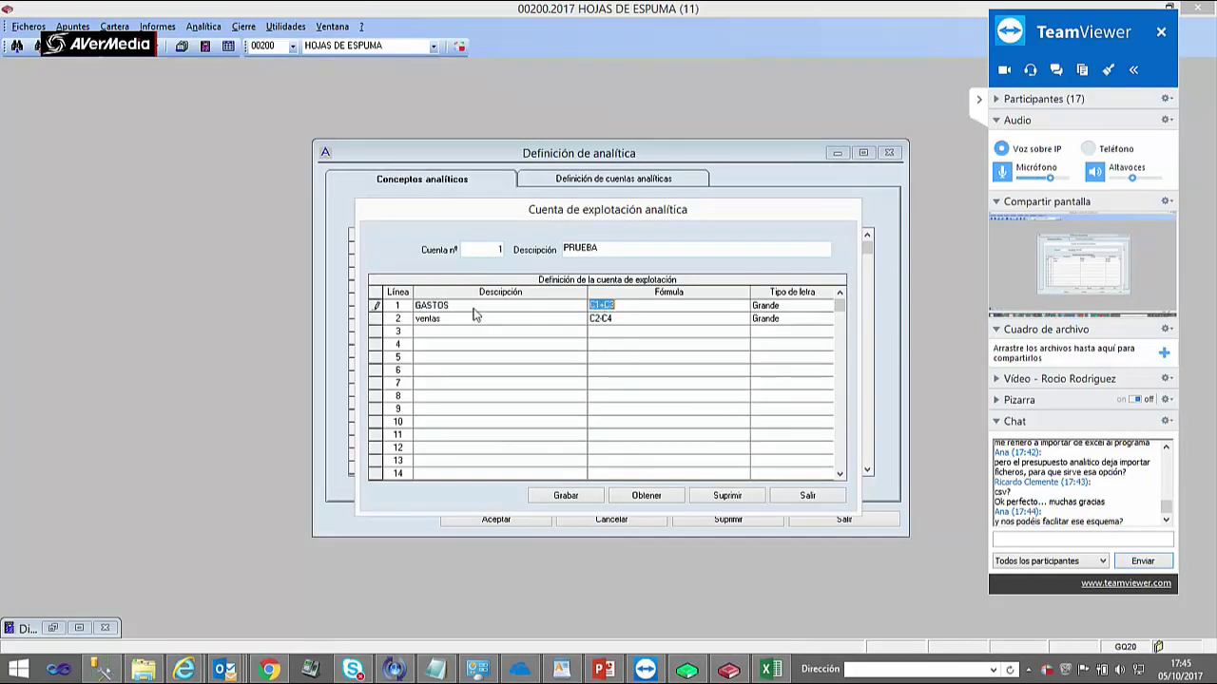
click(490, 321)
text(INGRESOS)
key(Tab)
- Set the font type of the GASTOS line to Neg. Cursiva and of the INGRESOS line to Cursiva, and save the account
click(624, 305)
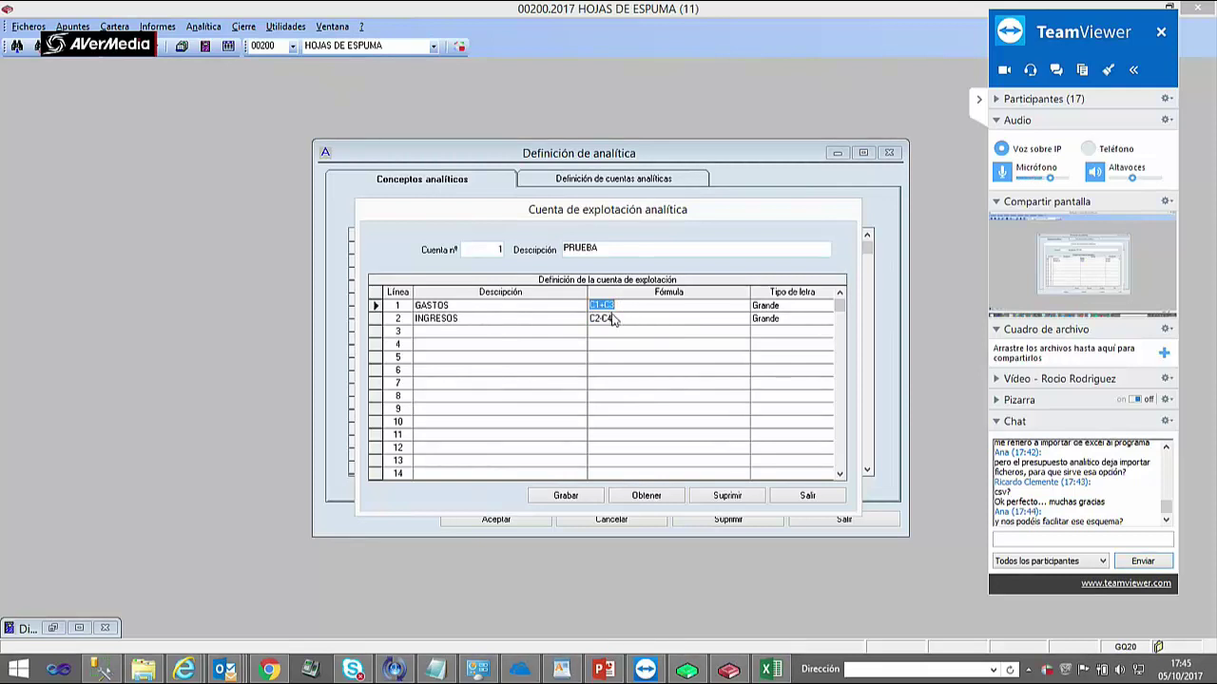
click(615, 320)
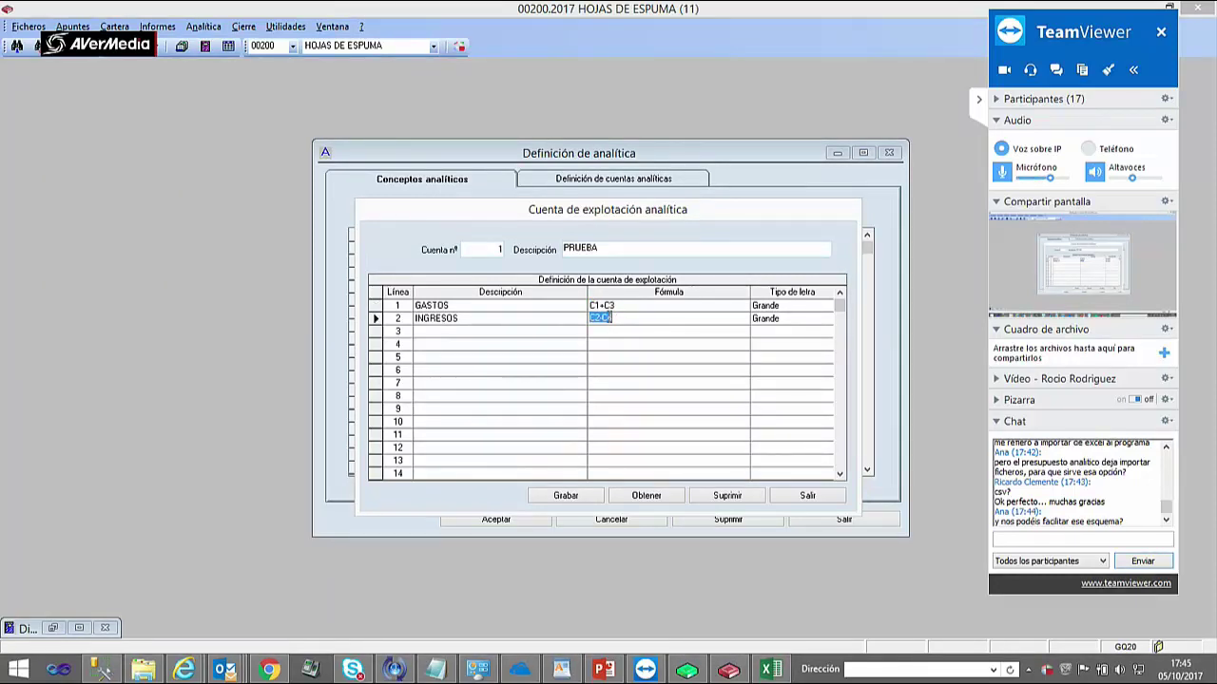
click(827, 305)
click(826, 305)
click(776, 347)
click(826, 319)
click(826, 318)
click(774, 341)
click(713, 322)
click(566, 496)
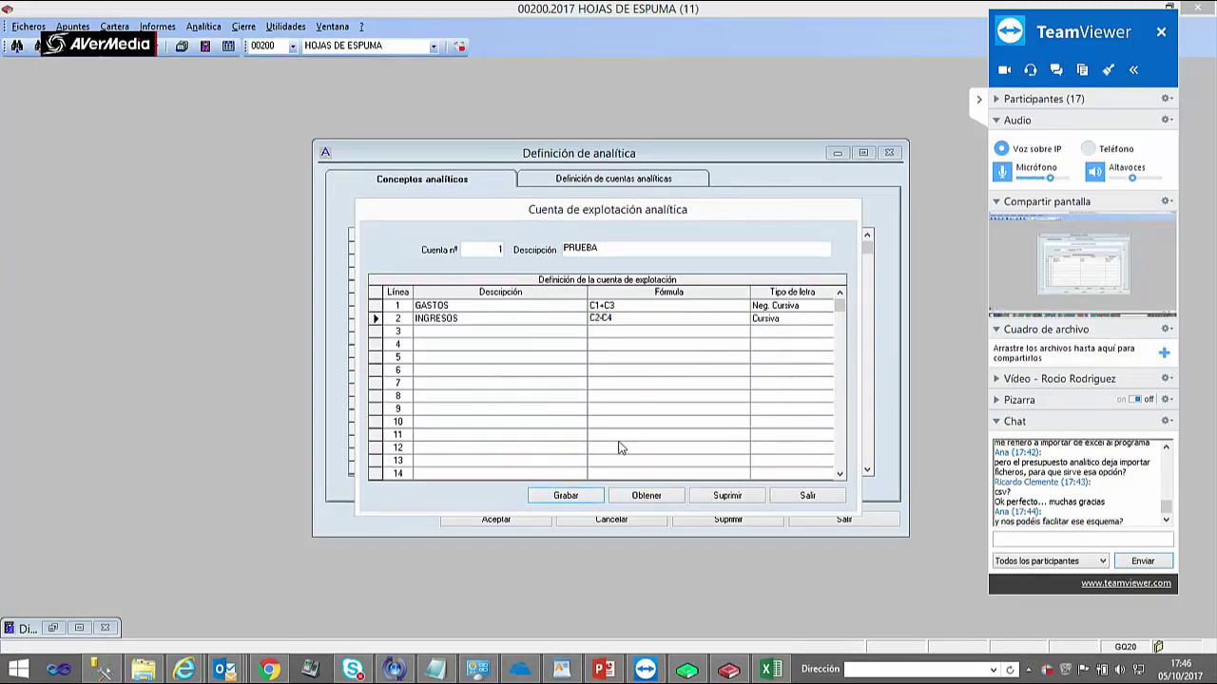
- Examine the line, breakdown, data and comparison options for obtaining the analytic operating account, and cancel without generating it
click(491, 253)
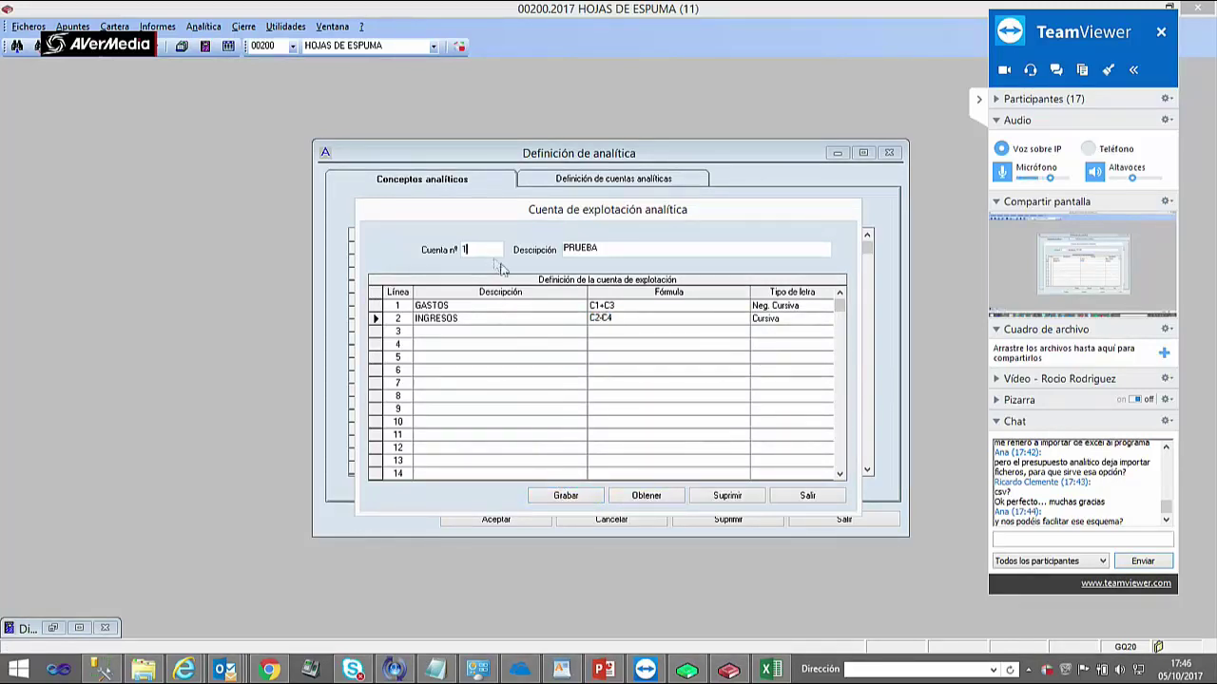
click(646, 494)
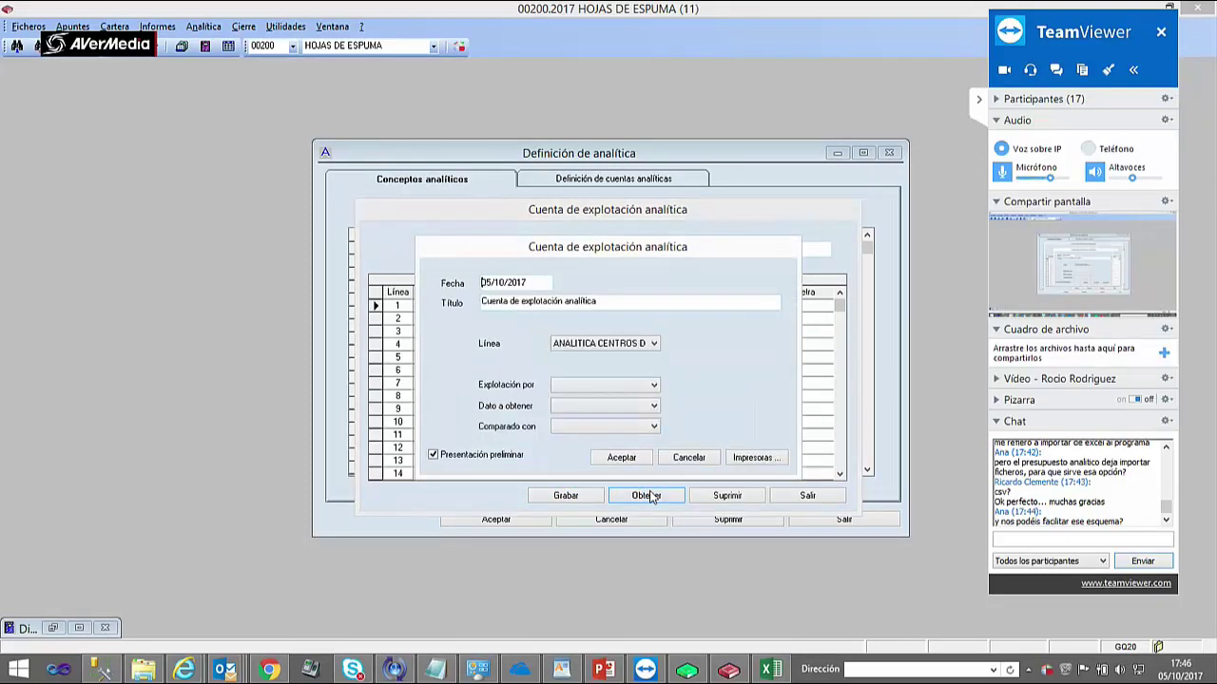
click(602, 385)
click(595, 400)
click(600, 407)
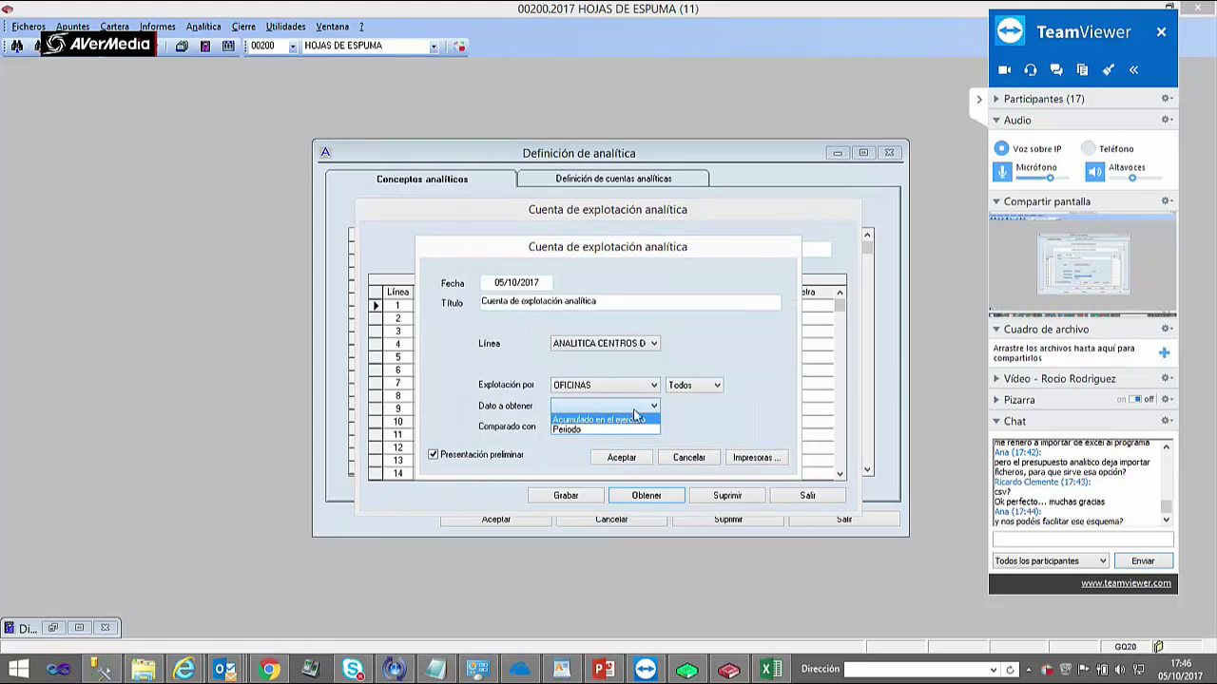
click(637, 420)
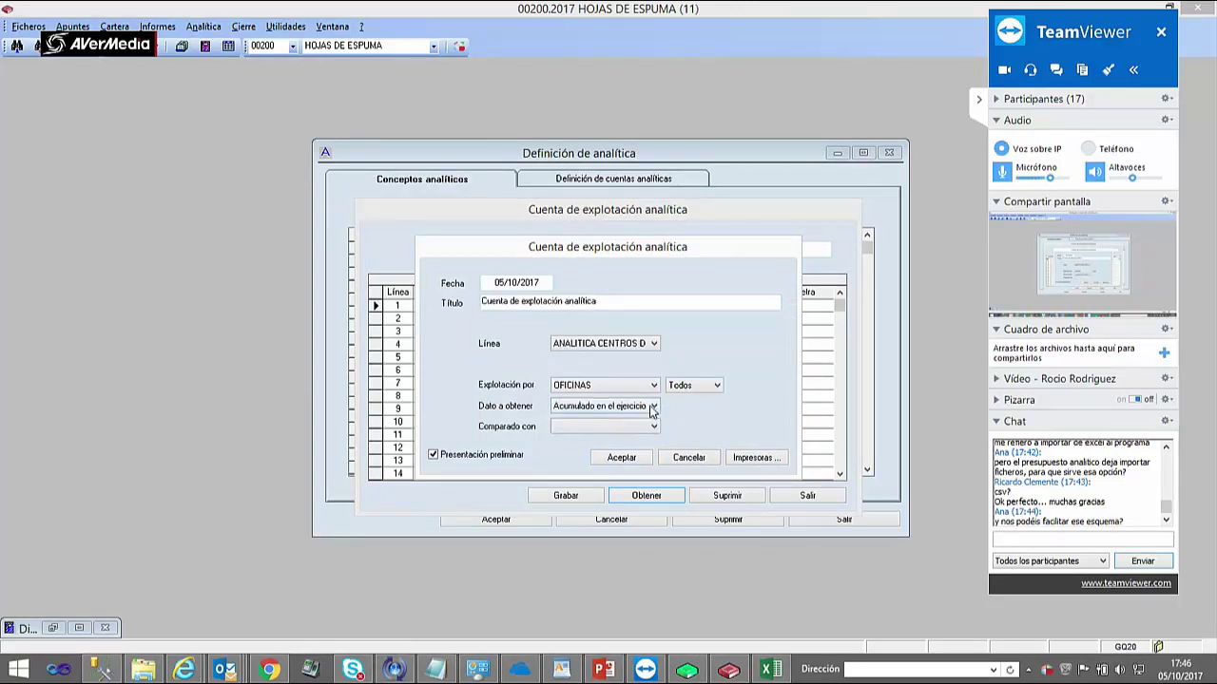
click(652, 409)
click(677, 410)
click(654, 428)
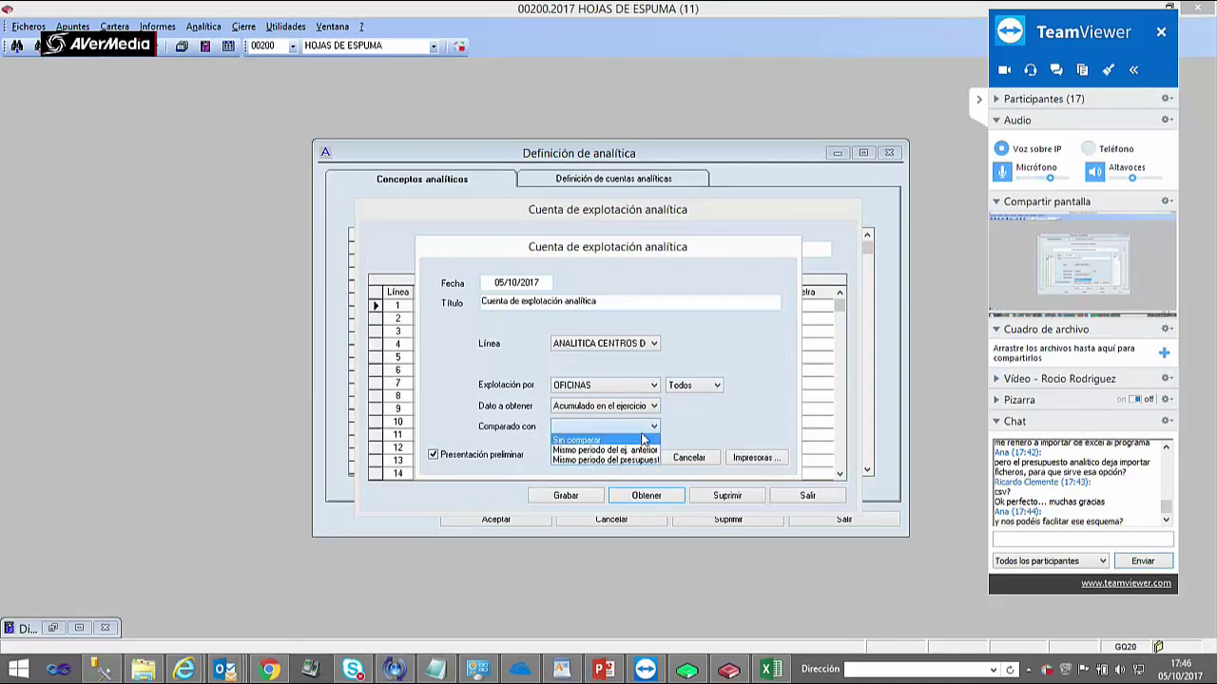
click(677, 415)
click(623, 409)
click(592, 419)
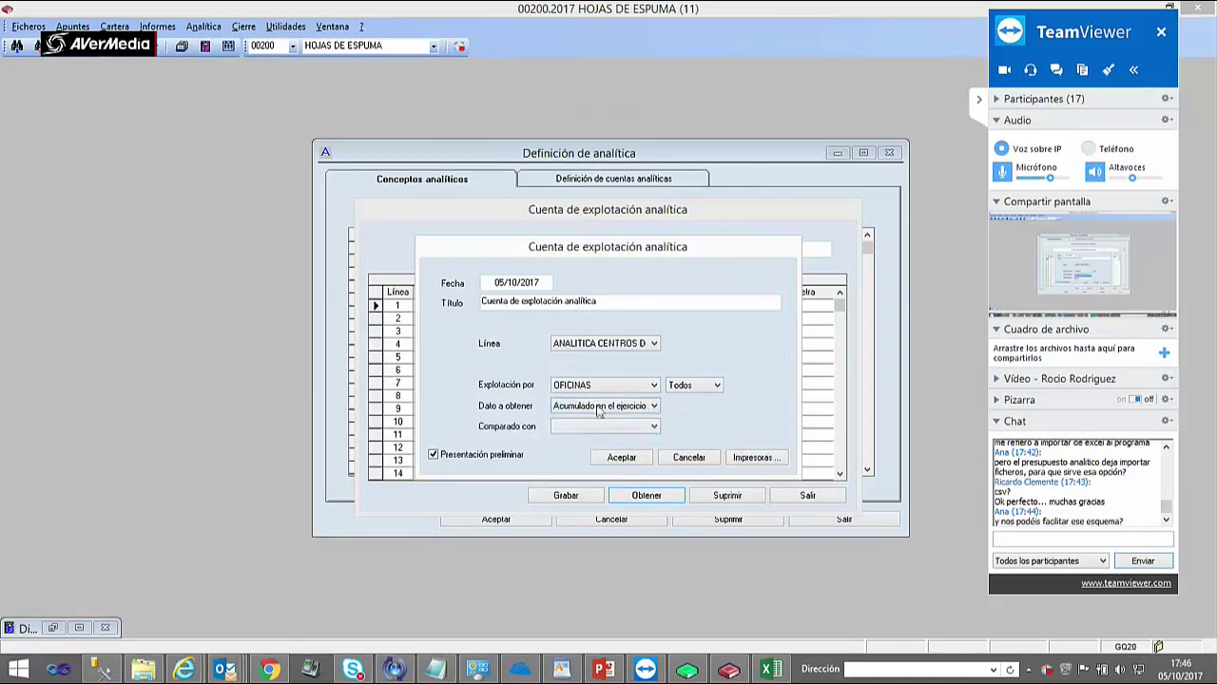
click(689, 387)
click(689, 388)
click(651, 389)
click(674, 389)
click(703, 388)
click(702, 388)
click(632, 346)
click(632, 345)
click(692, 460)
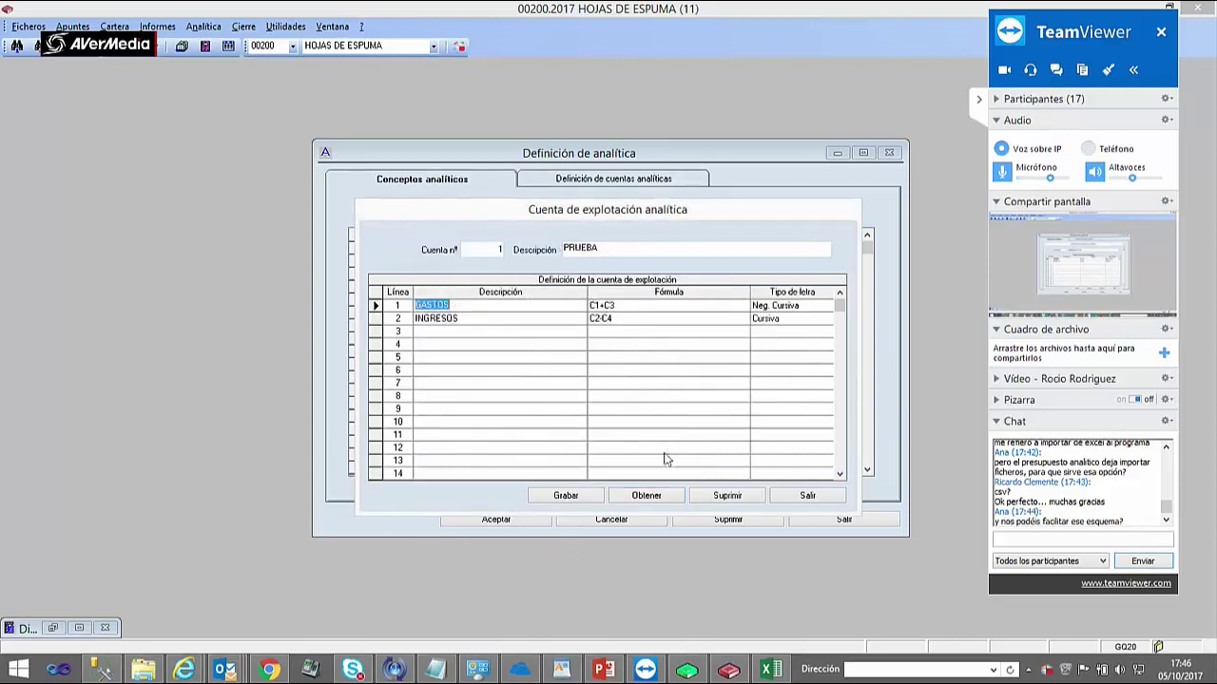
- Generate the operating account report by OFICINAS (Todos) with Acumulado en el ejercicio data and Sin comparar, as a preview
click(662, 502)
click(628, 385)
click(628, 399)
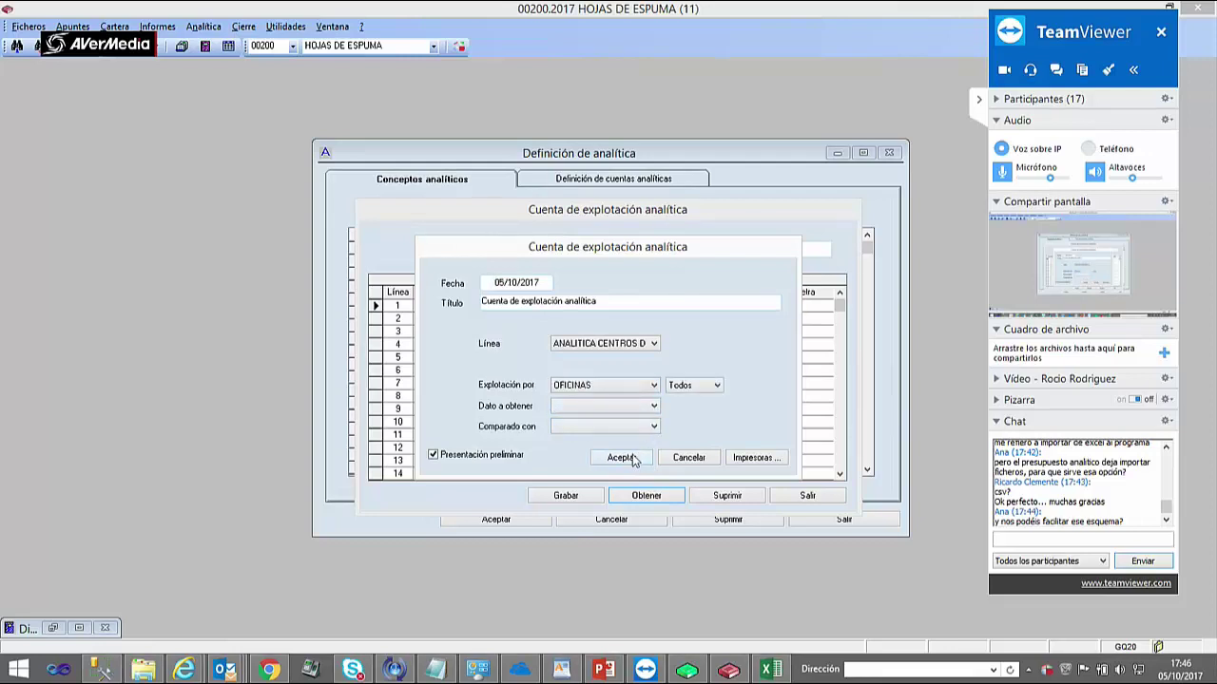
click(605, 406)
click(584, 416)
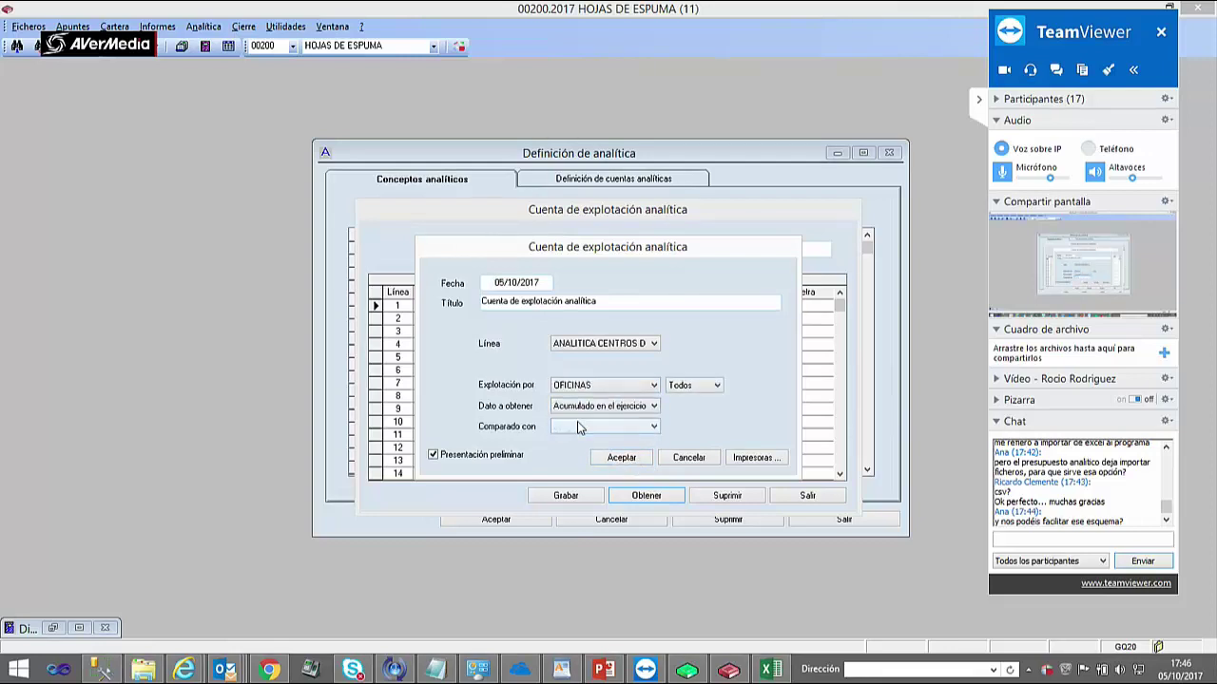
click(594, 425)
click(585, 441)
click(620, 457)
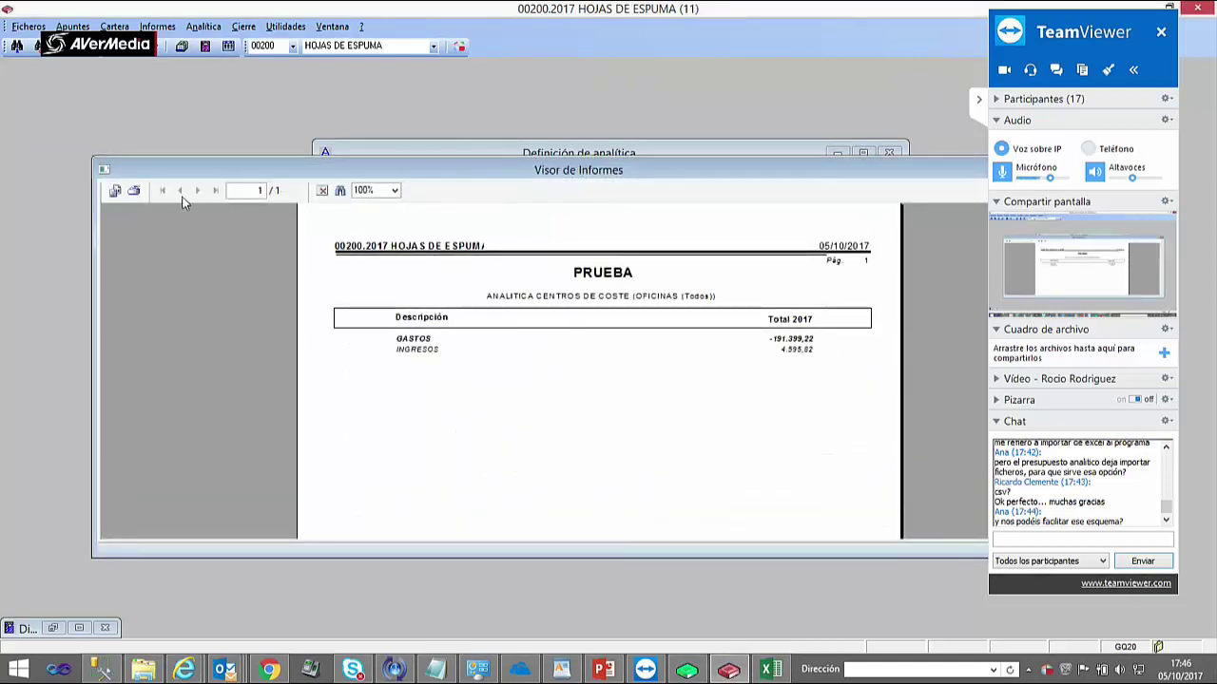
- Examine the GASTOS and INGRESOS totals in the operating account report preview
drag(442, 172, 240, 199)
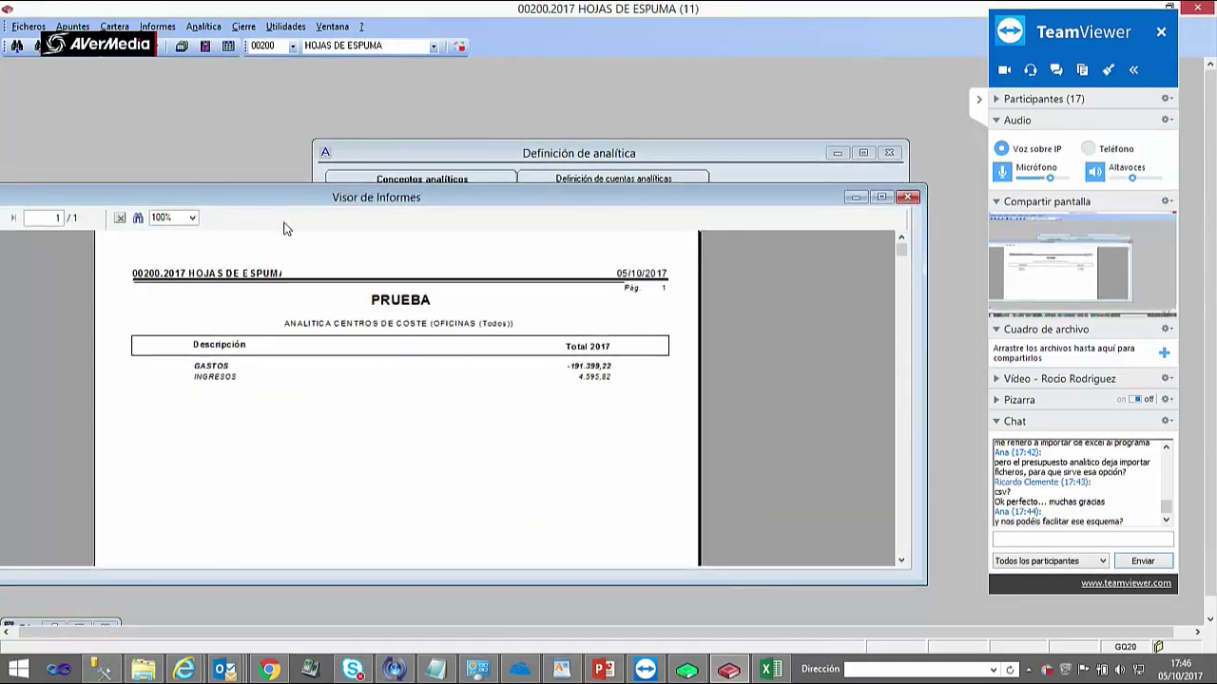
click(586, 369)
click(589, 377)
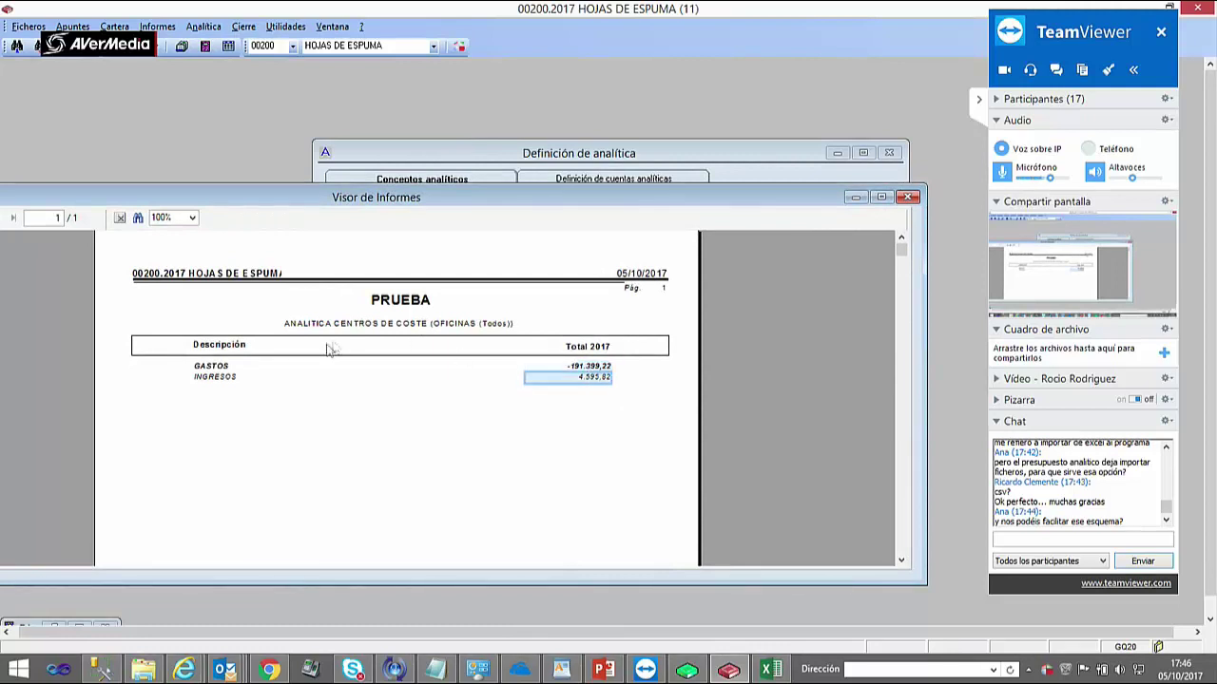
- Compare the GASTOS and INGRESOS line styles in the operating account report preview, and close the preview
click(201, 366)
click(203, 378)
click(207, 369)
click(209, 385)
click(211, 367)
click(213, 377)
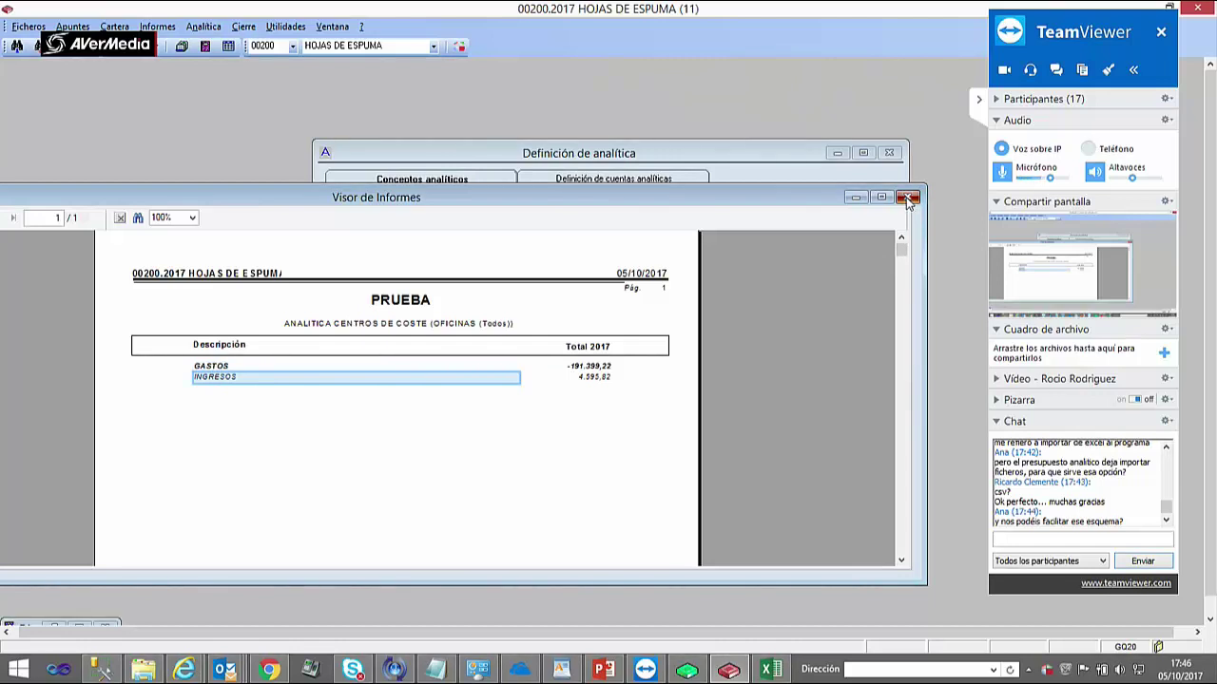
click(231, 367)
click(218, 377)
click(211, 367)
click(214, 377)
click(908, 196)
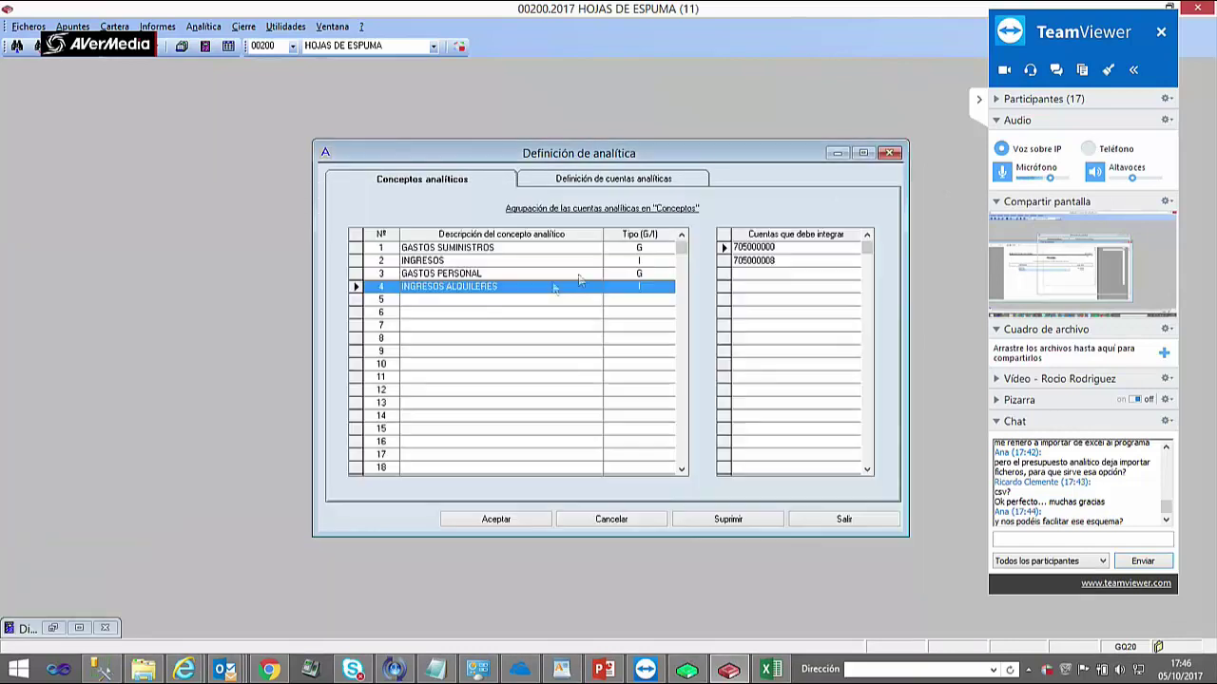
- Open the analytic operating account PRUEBA and set the formula of the GASTOS line to C1
click(157, 26)
mouse_move(204, 25)
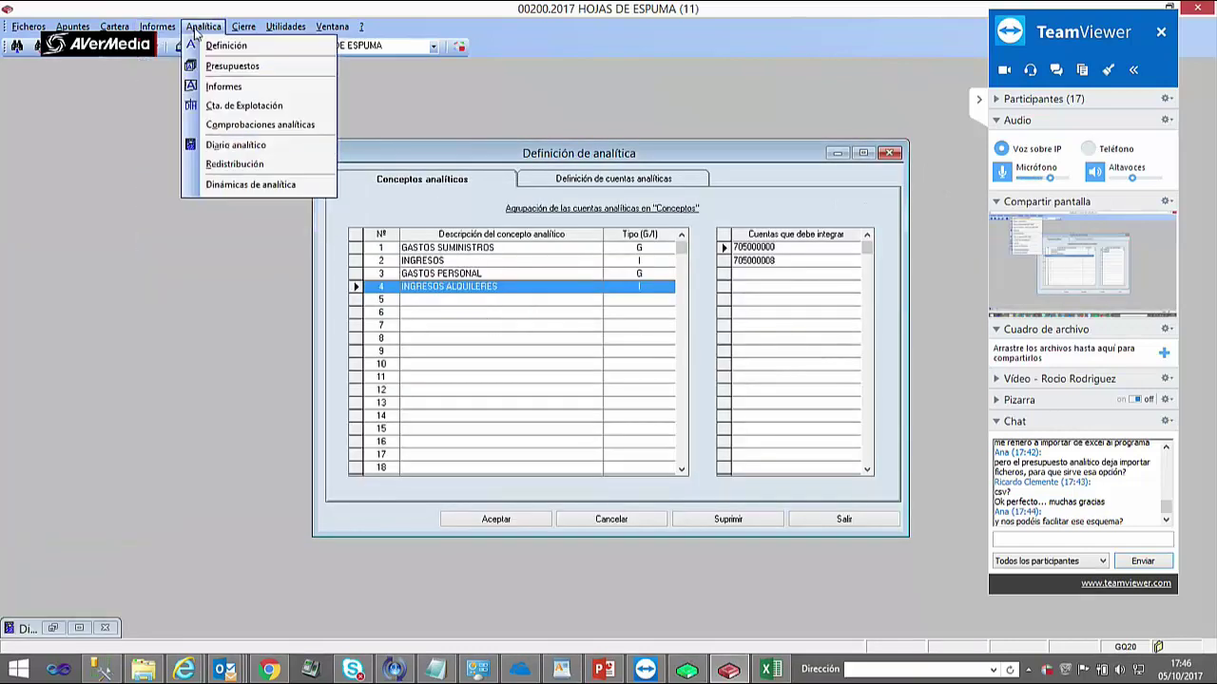
click(209, 106)
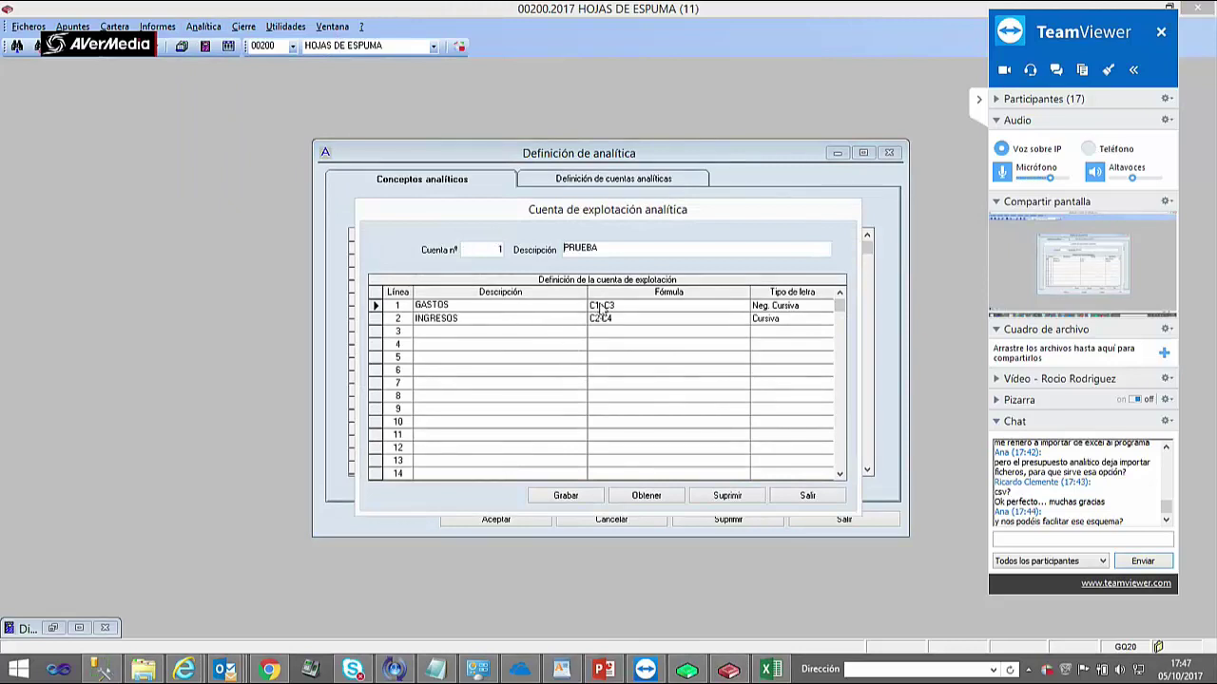
key(Delete)
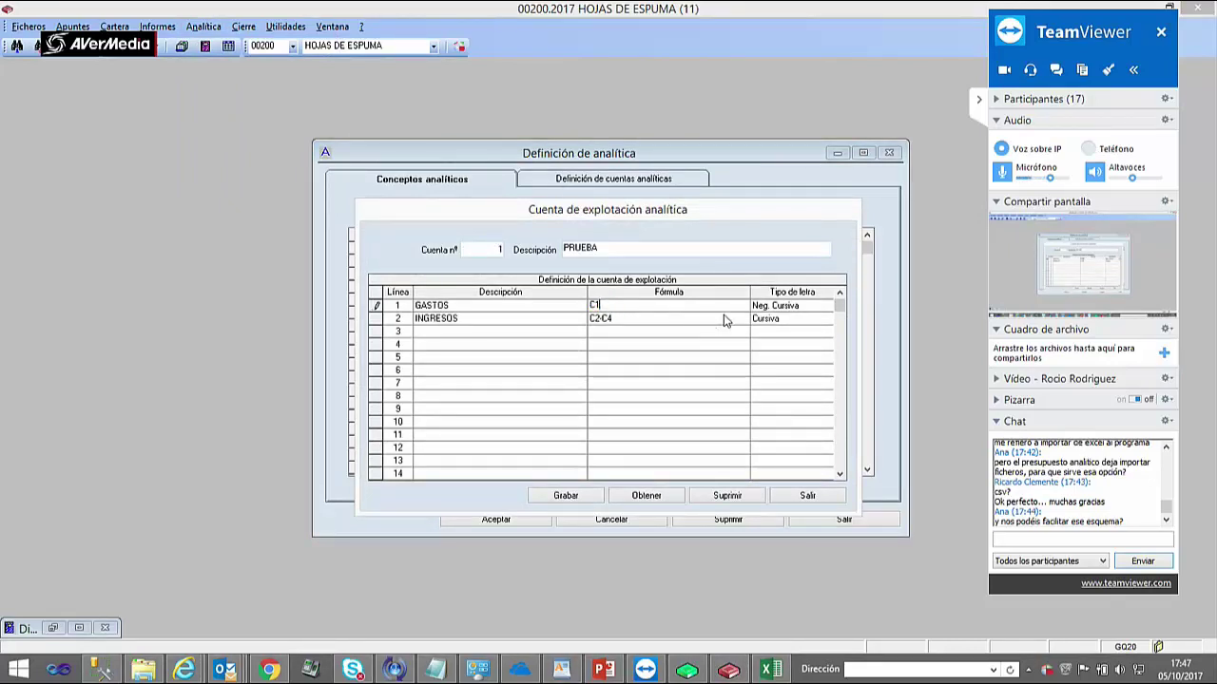
key(Tab)
- Add line 3 to the operating account with description GASTOS DE PERSONAL, formula C3 and font type Normal
click(529, 330)
text(GASTOS DE PERS)
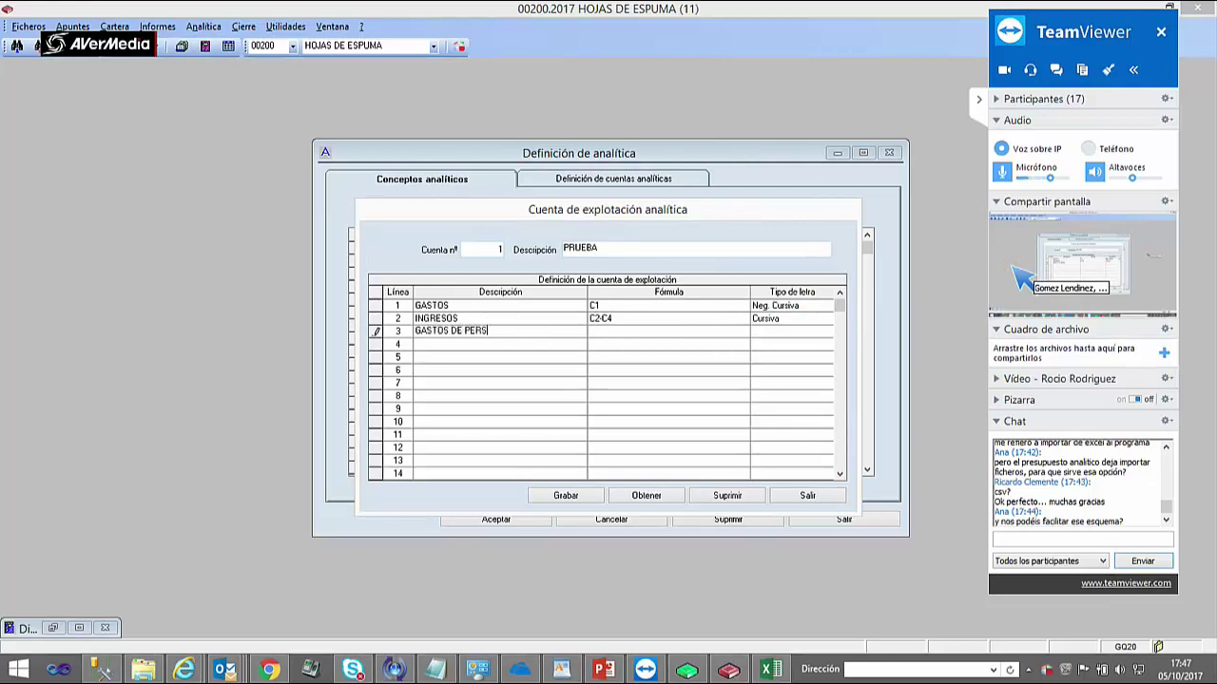
text(ONAL)
key(Tab)
text(C3)
key(Tab)
click(676, 321)
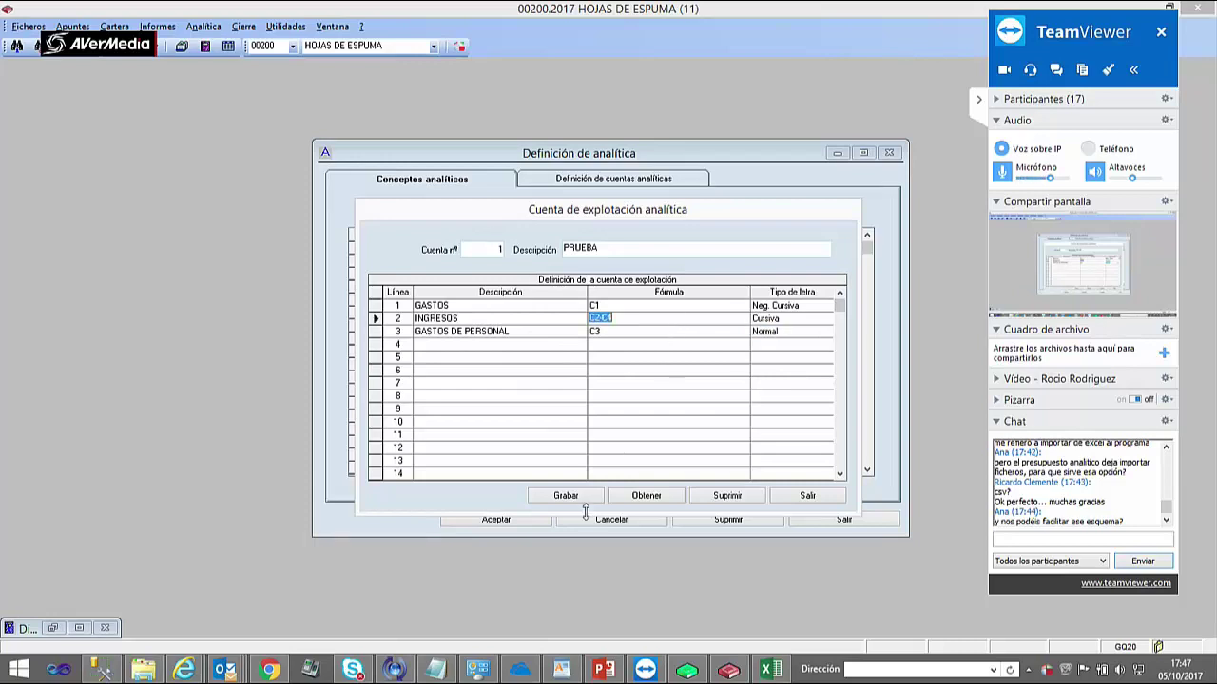
- Generate the PRUEBA operating account report by OFICINAS (Todos) as a preview, review its lines and close it
click(652, 493)
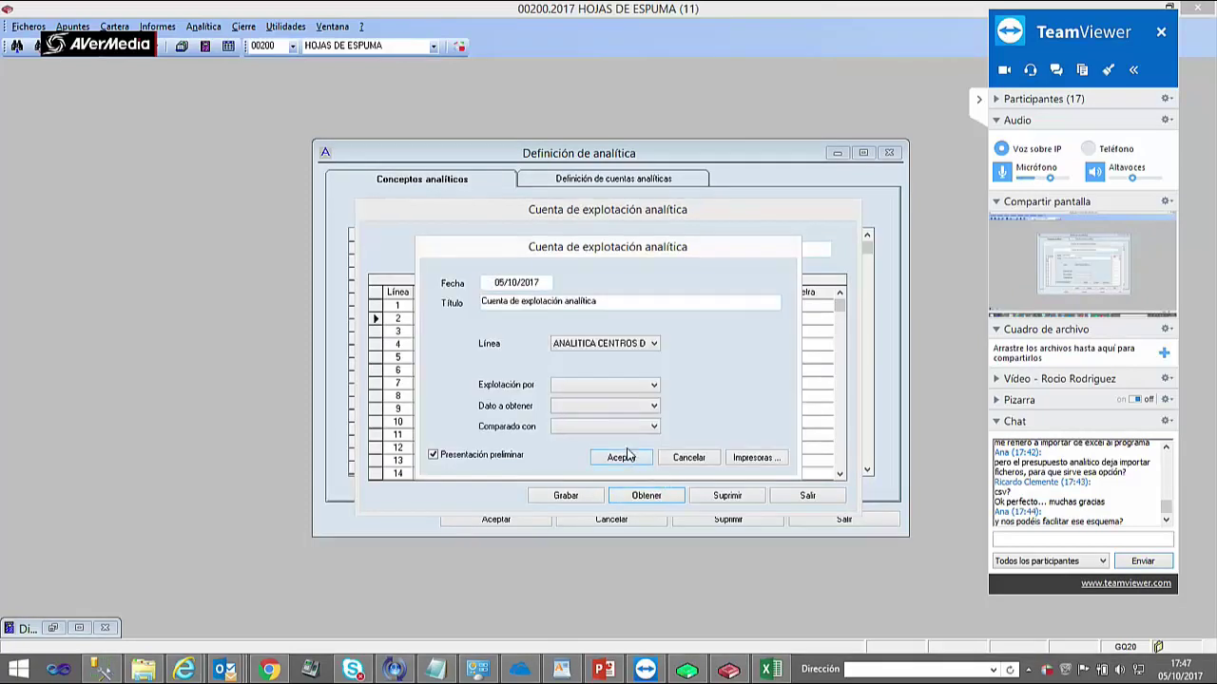
click(627, 386)
click(617, 401)
click(618, 406)
click(620, 424)
click(623, 426)
click(621, 460)
click(629, 428)
click(619, 457)
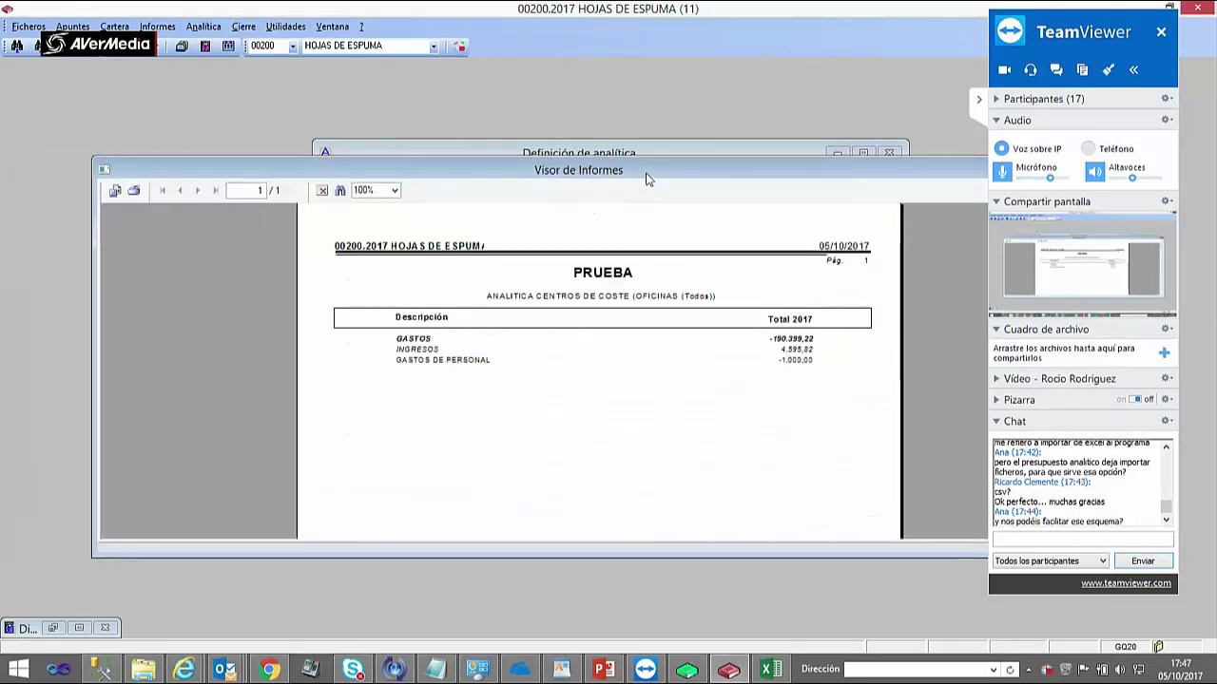
drag(648, 173, 347, 248)
click(862, 249)
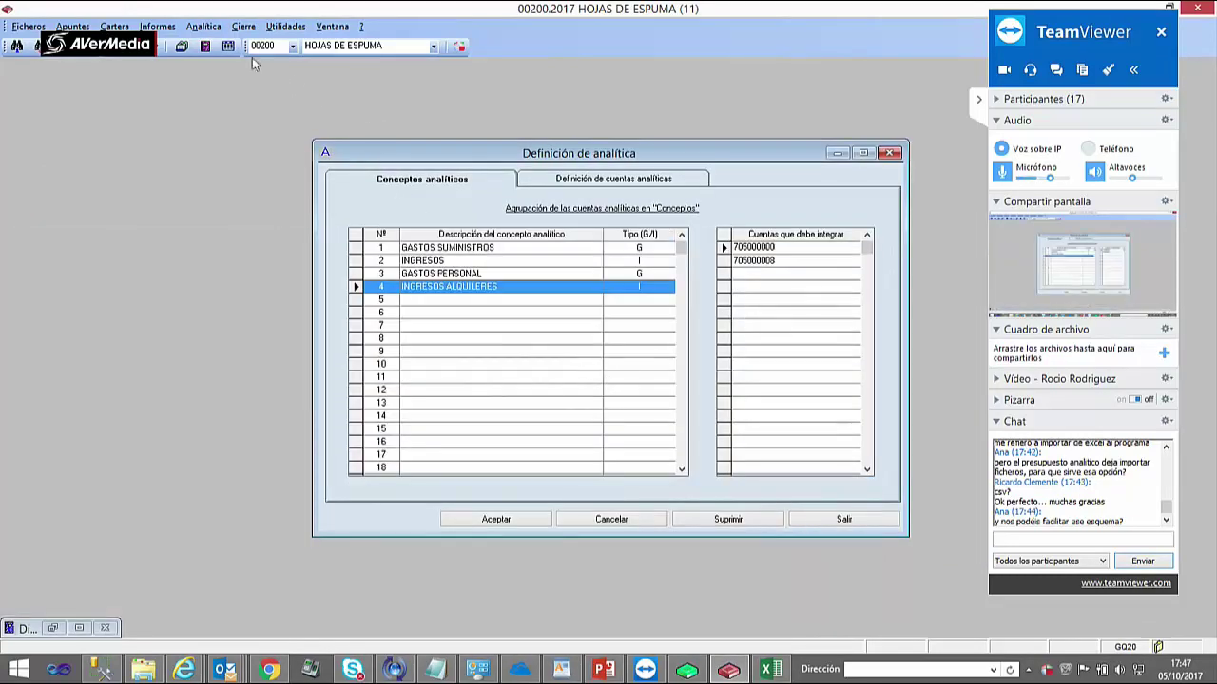
- Generate the General analytic journal check for ANALITICA CENTROS DE COSTE from office 001 - Madrid to 010 - CAstilla La Mancha
click(202, 26)
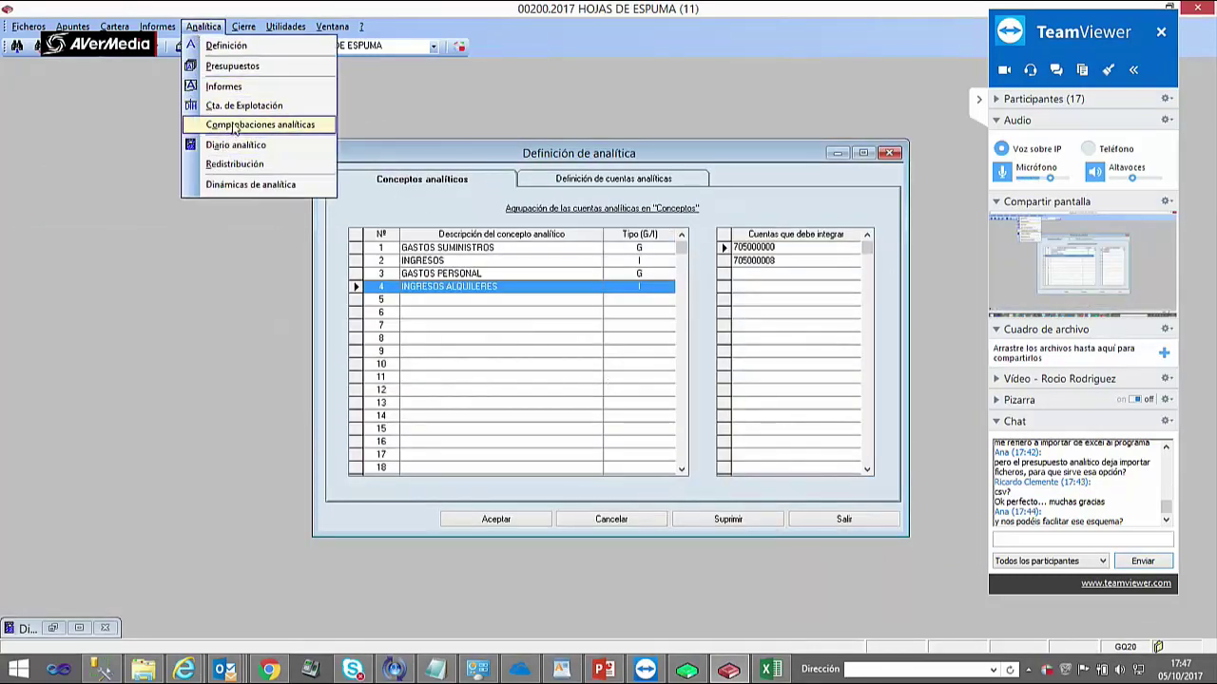
click(497, 233)
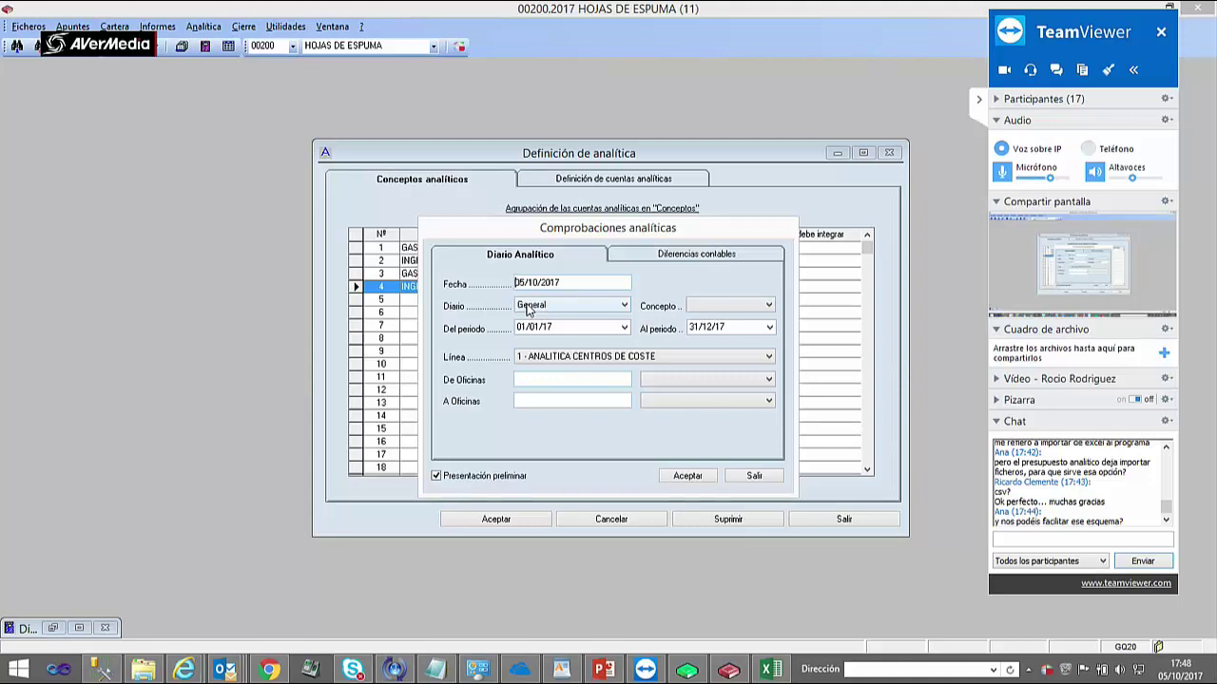
click(659, 379)
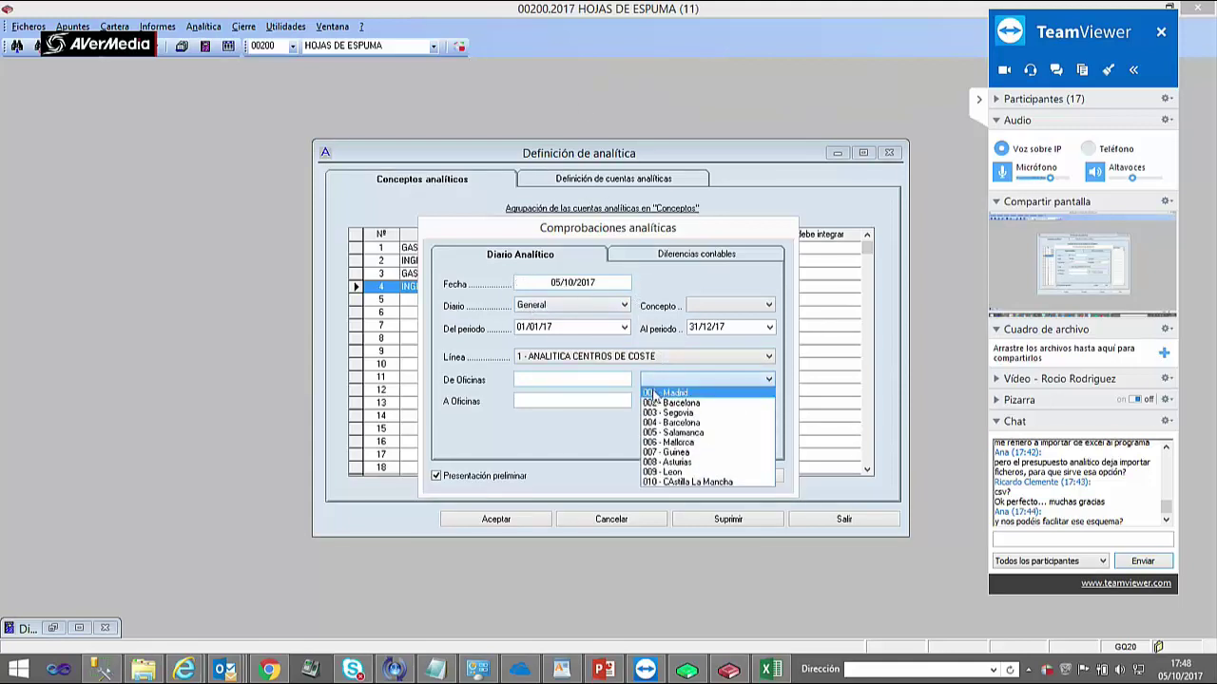
click(665, 393)
click(665, 400)
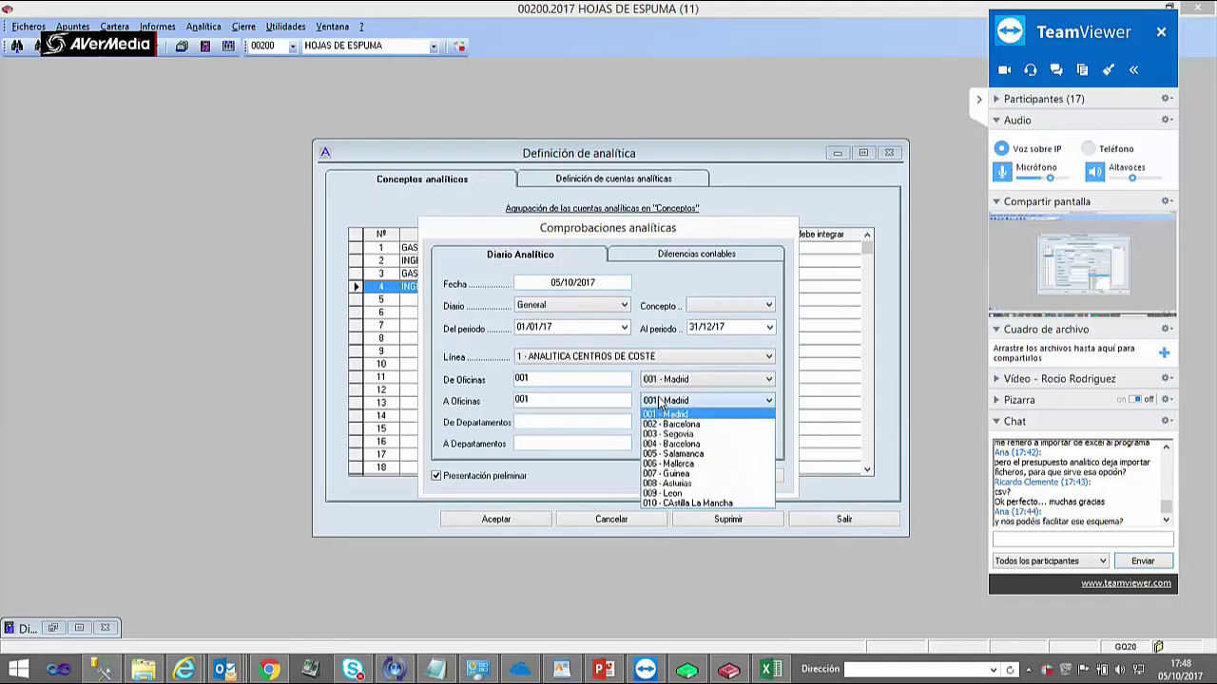
click(668, 505)
click(703, 305)
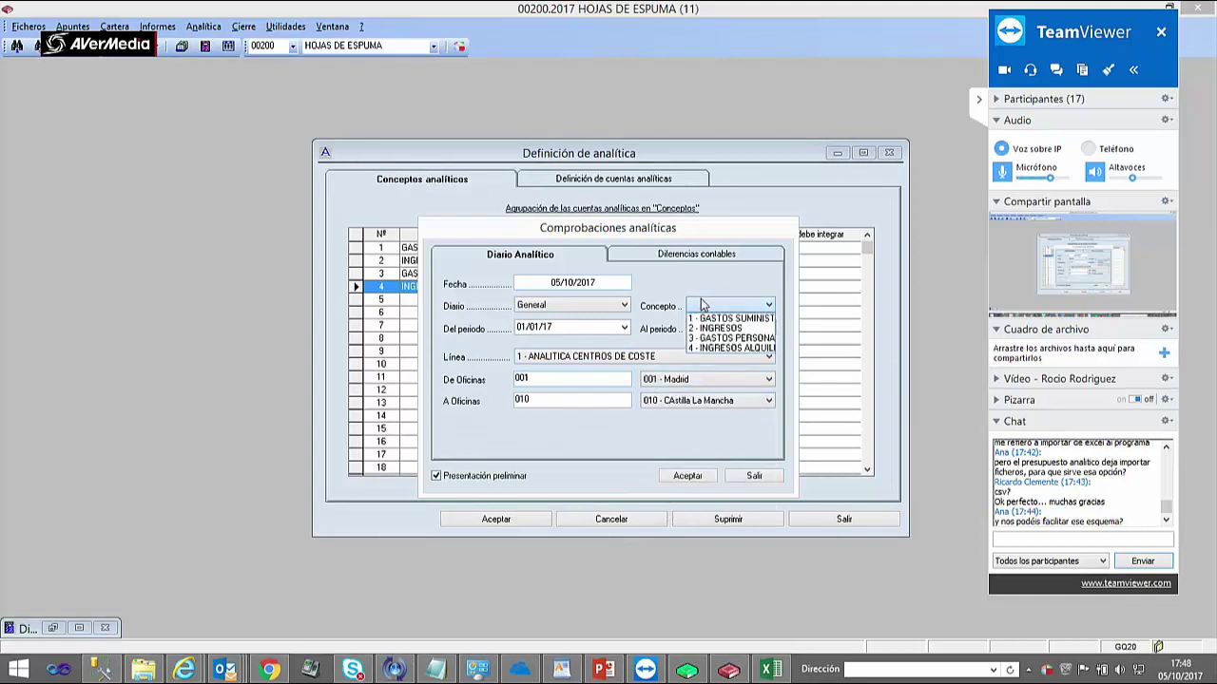
click(703, 305)
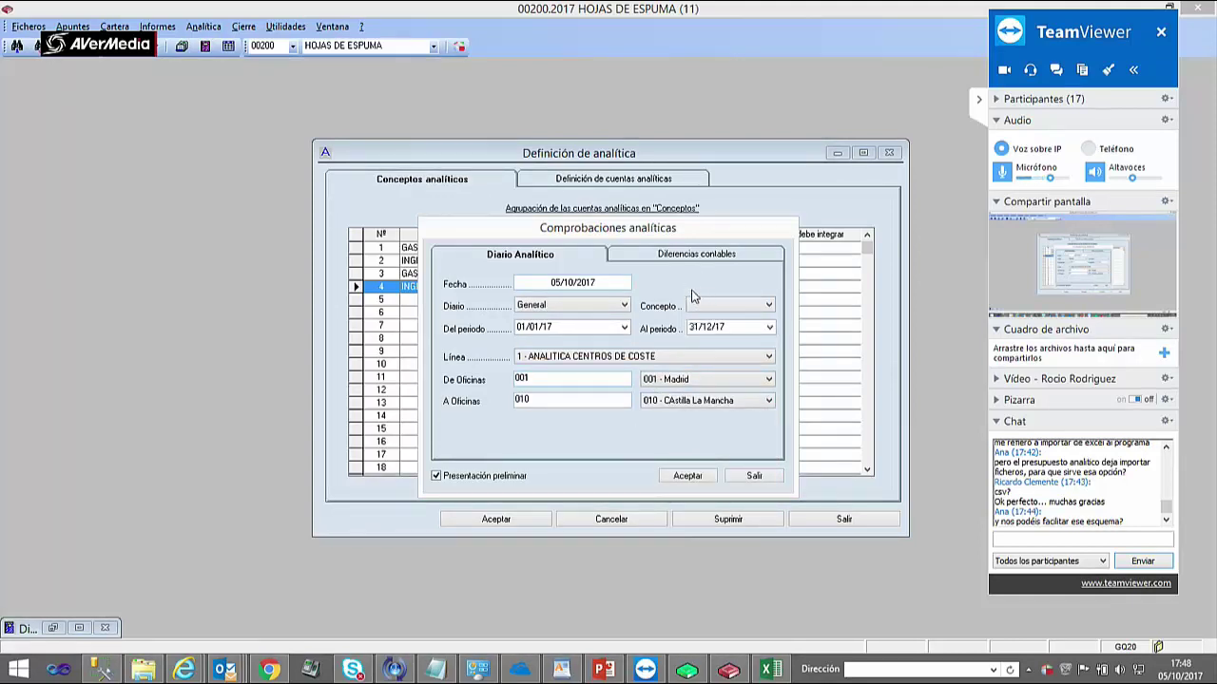
click(689, 478)
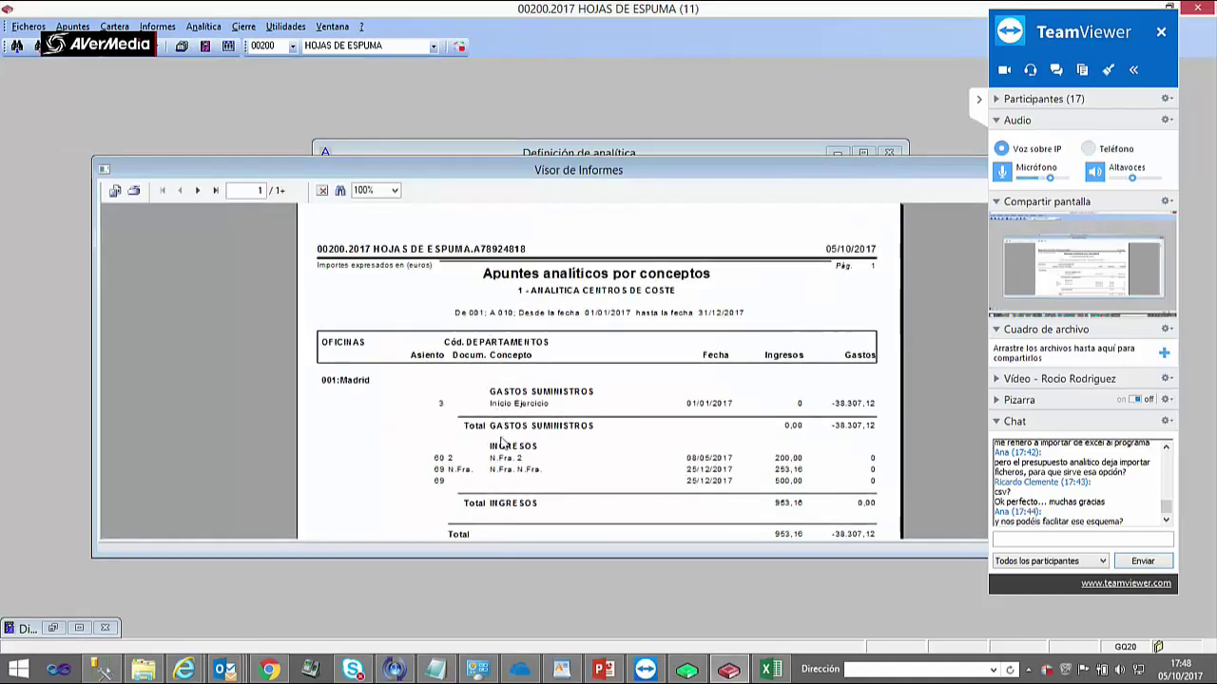
- Examine the analytic entries by office, department and concept in the report preview, and close it
drag(483, 171, 352, 117)
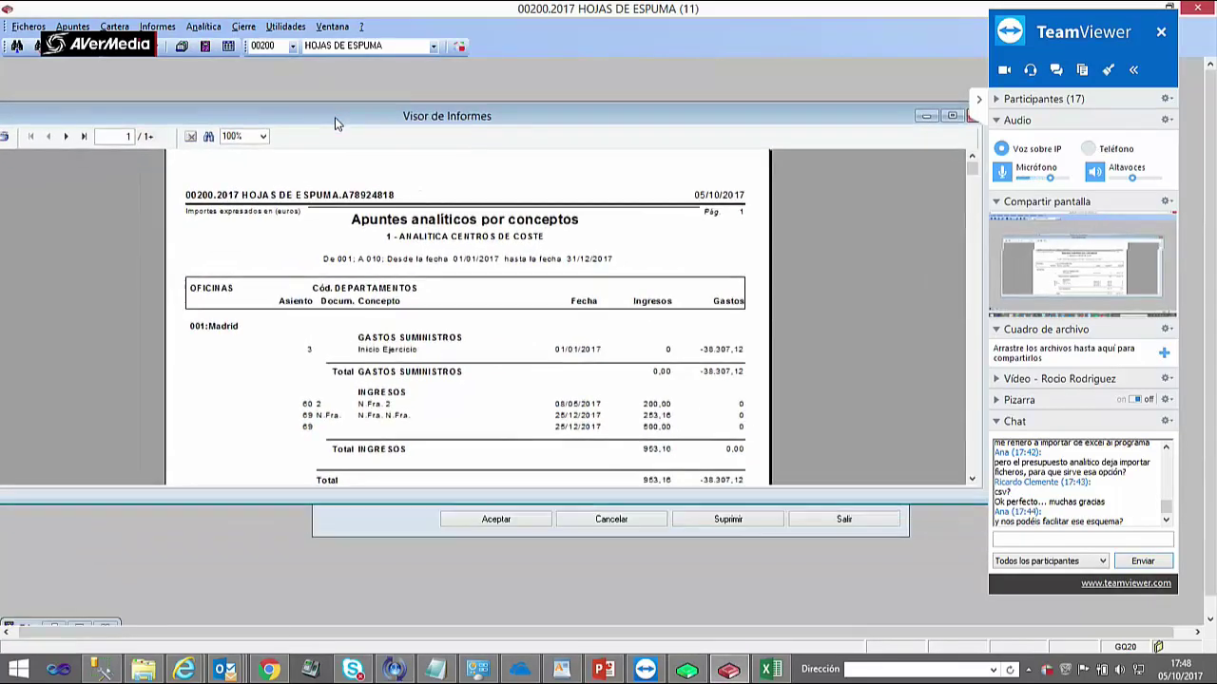
scroll(971, 479, down, 4)
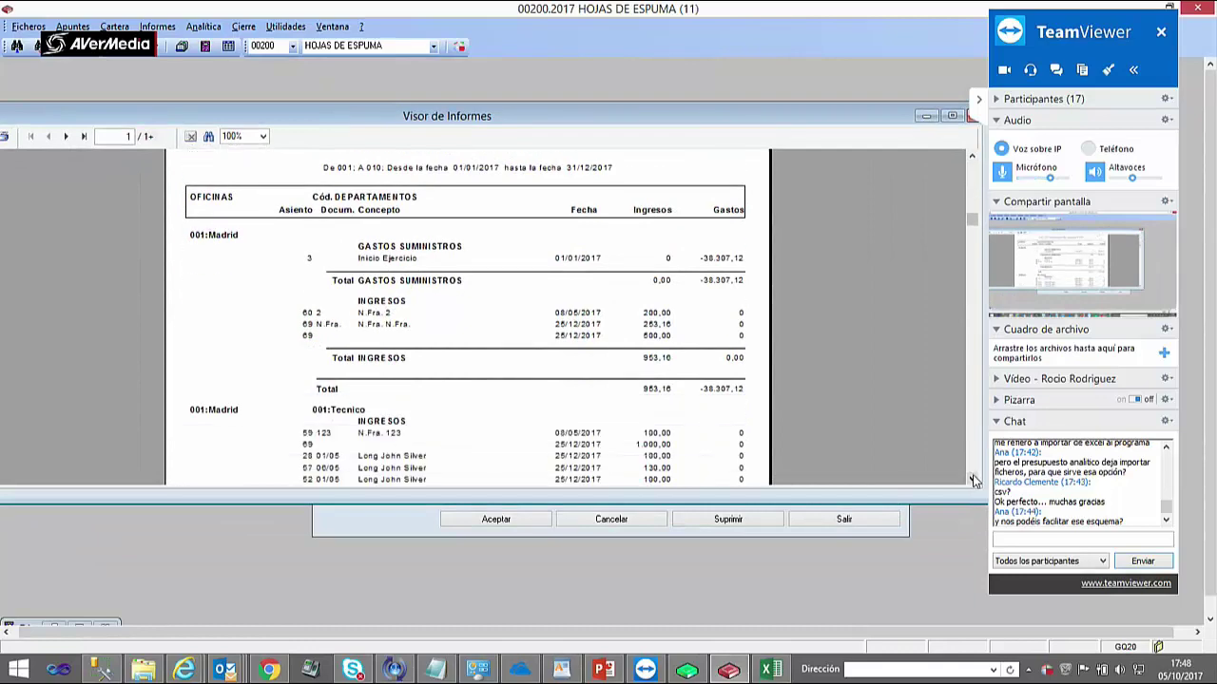
scroll(971, 479, down, 7)
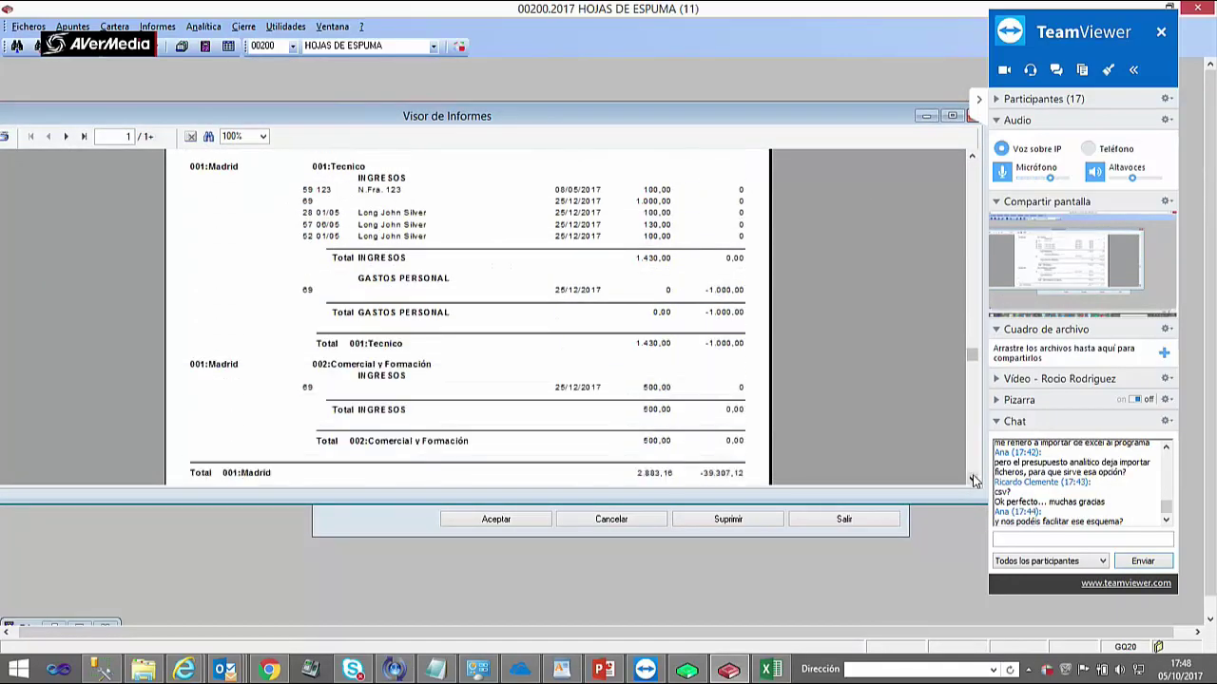
scroll(972, 479, down, 5)
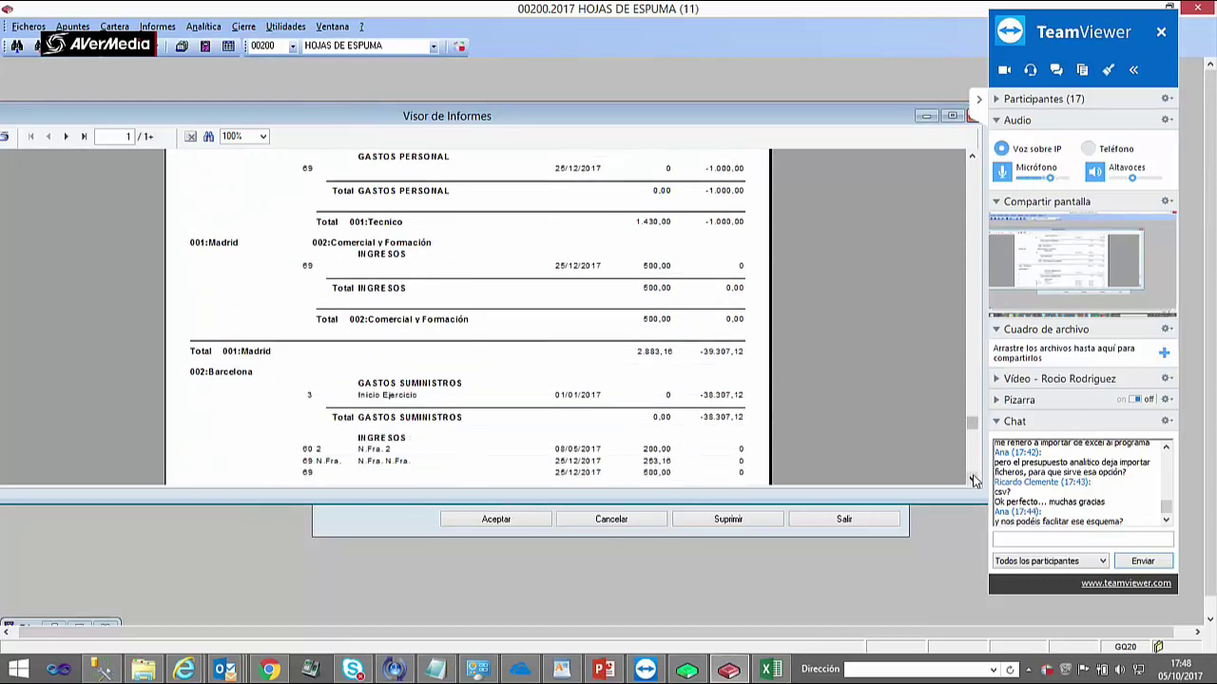
drag(693, 115, 607, 151)
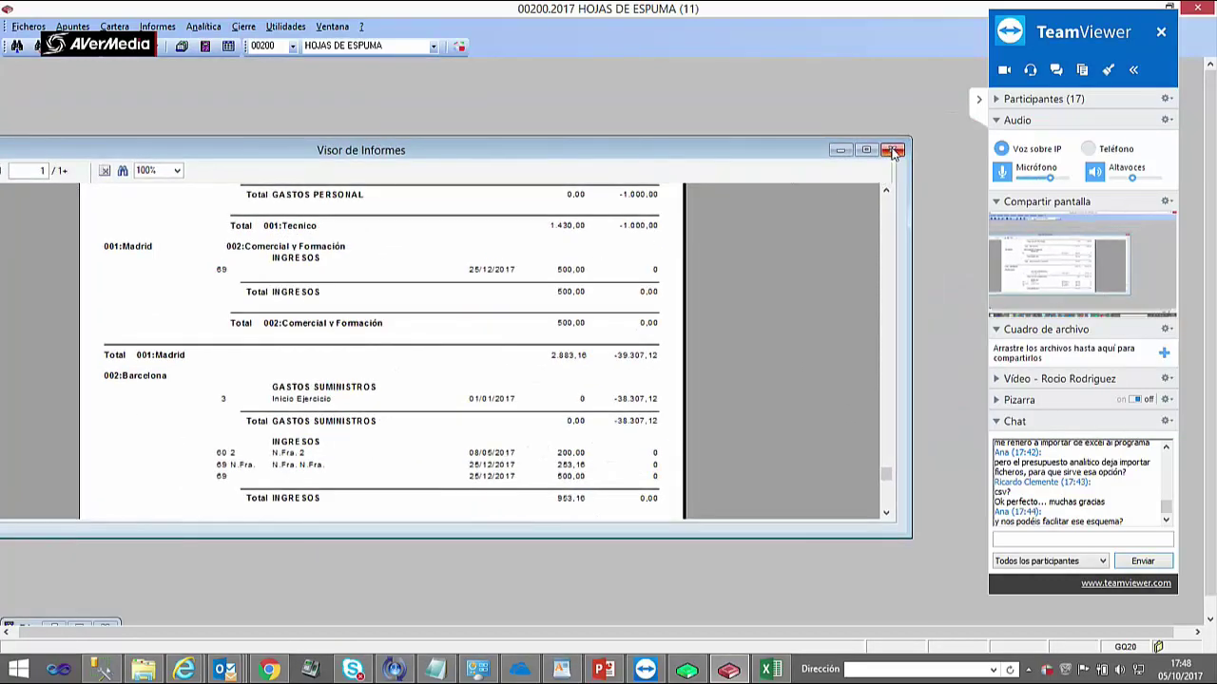
click(894, 151)
- Consult operating line 1 in the analytic account definitions, and exit the analytic definition
click(613, 179)
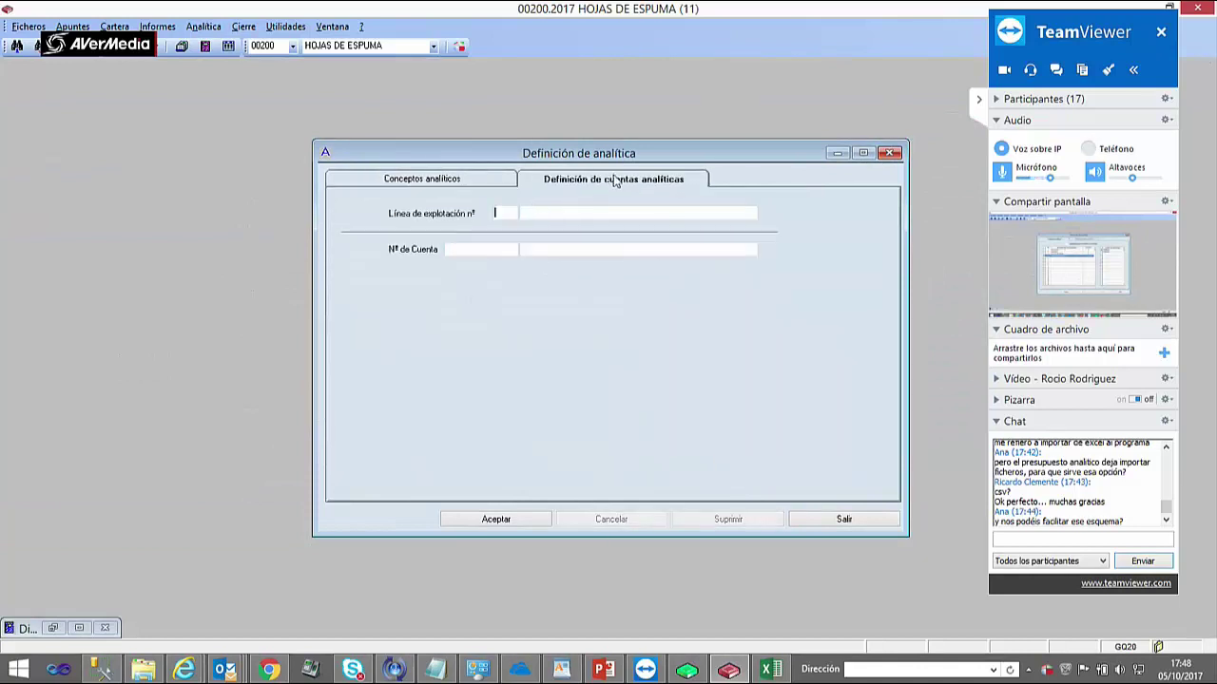
text(1)
key(Tab)
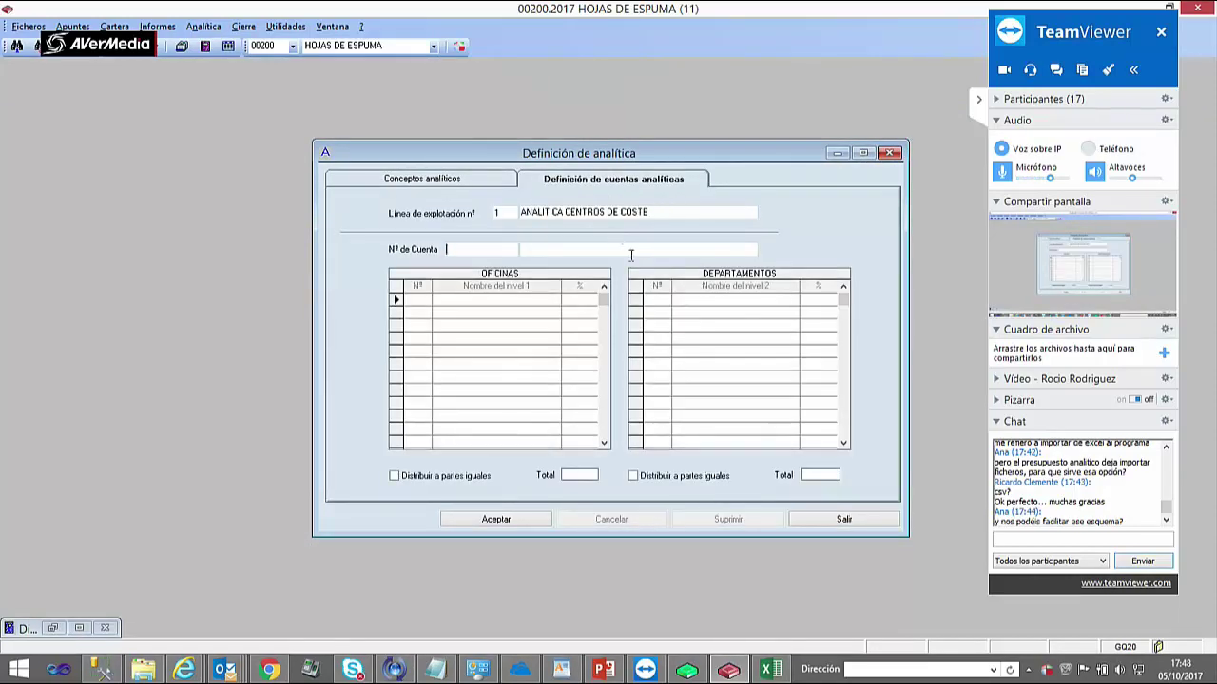
click(855, 519)
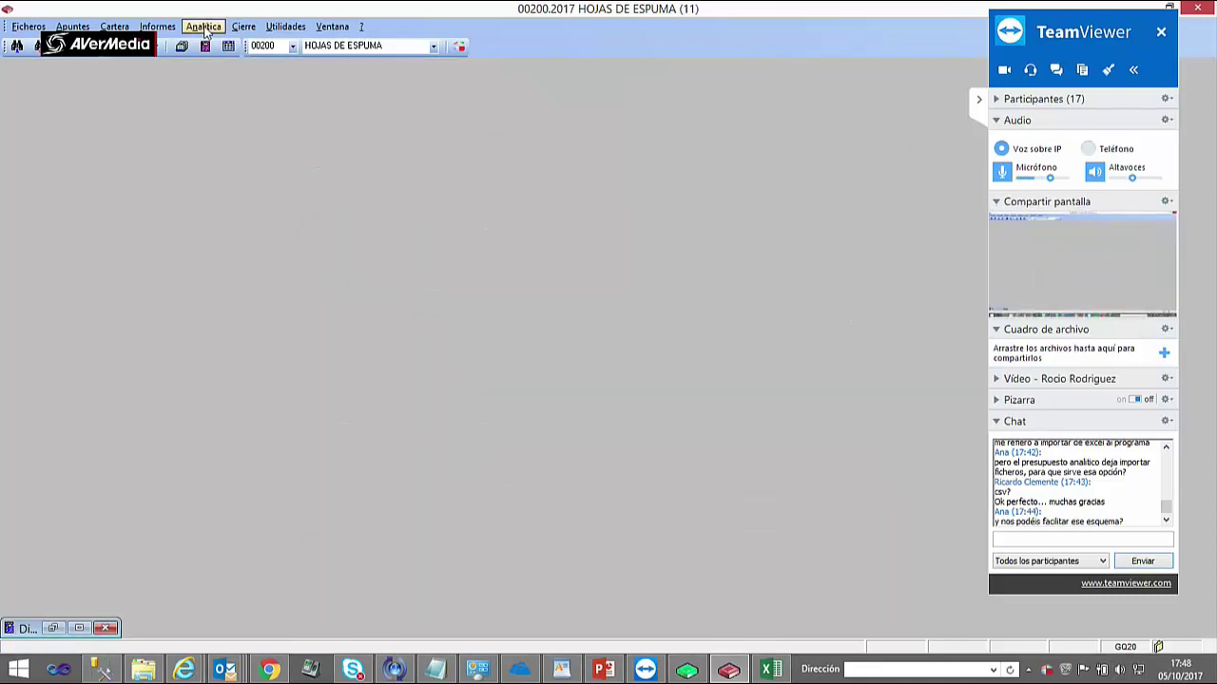
- Generate the accounting differences check with Desajustes en datos reales for 01/01/17 to 31/12/17 as a preview
click(203, 26)
click(237, 122)
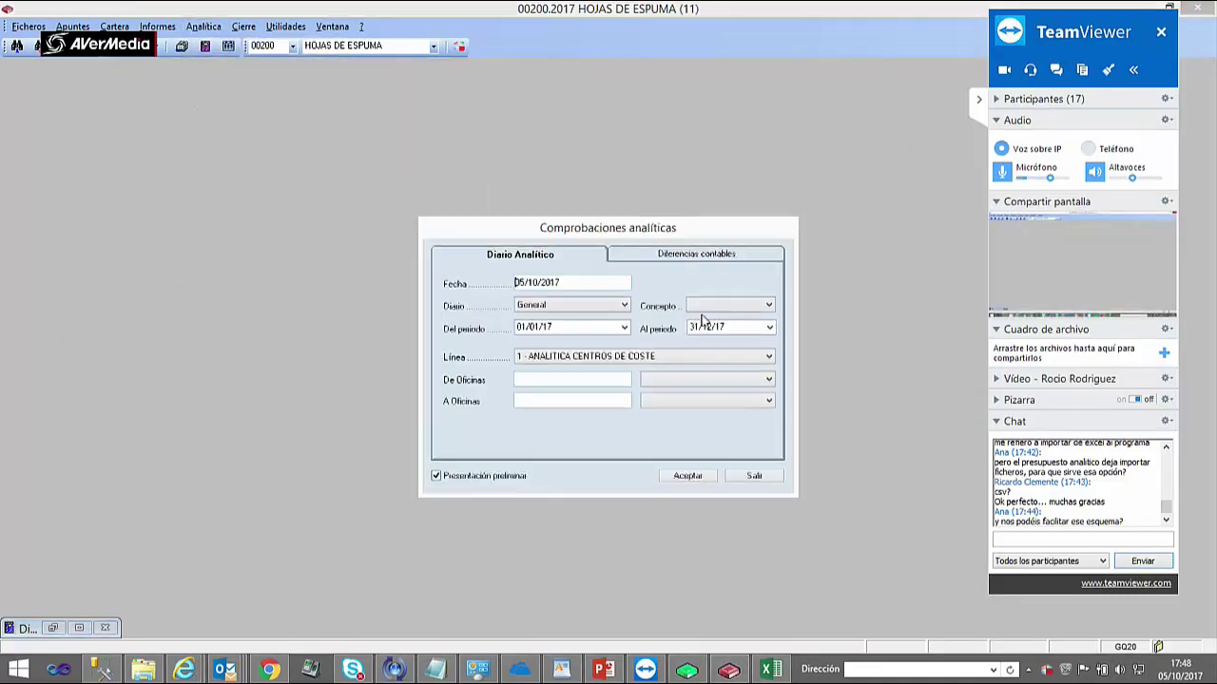
click(661, 251)
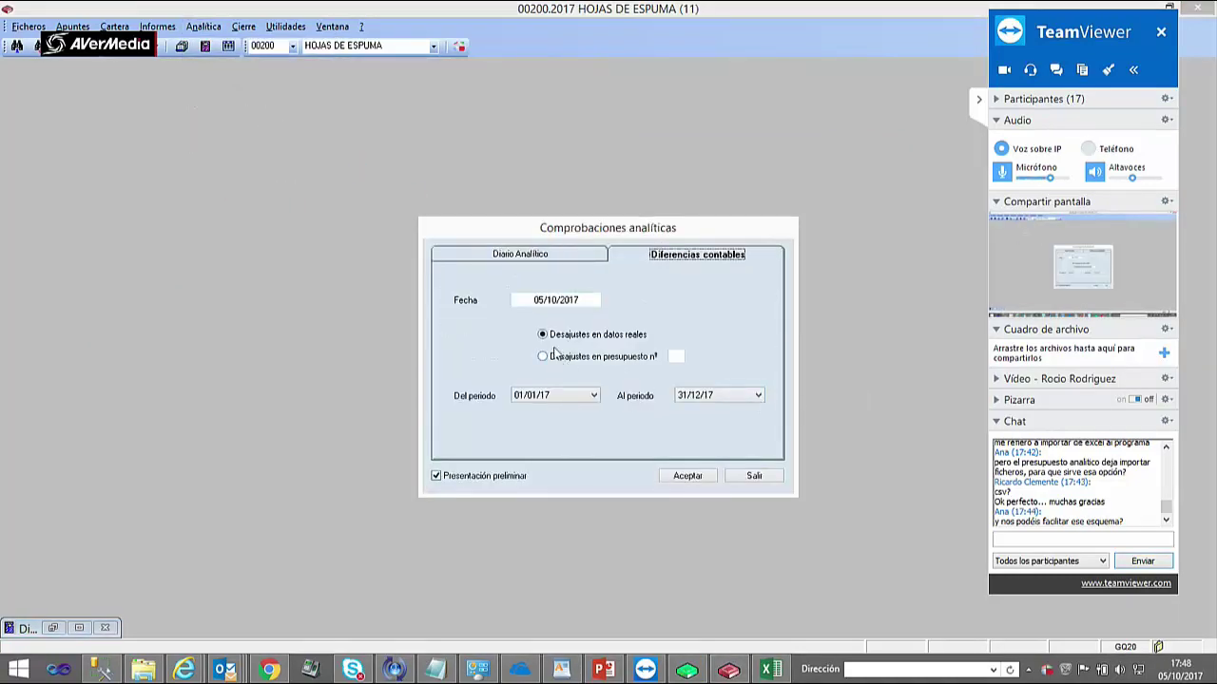
click(688, 476)
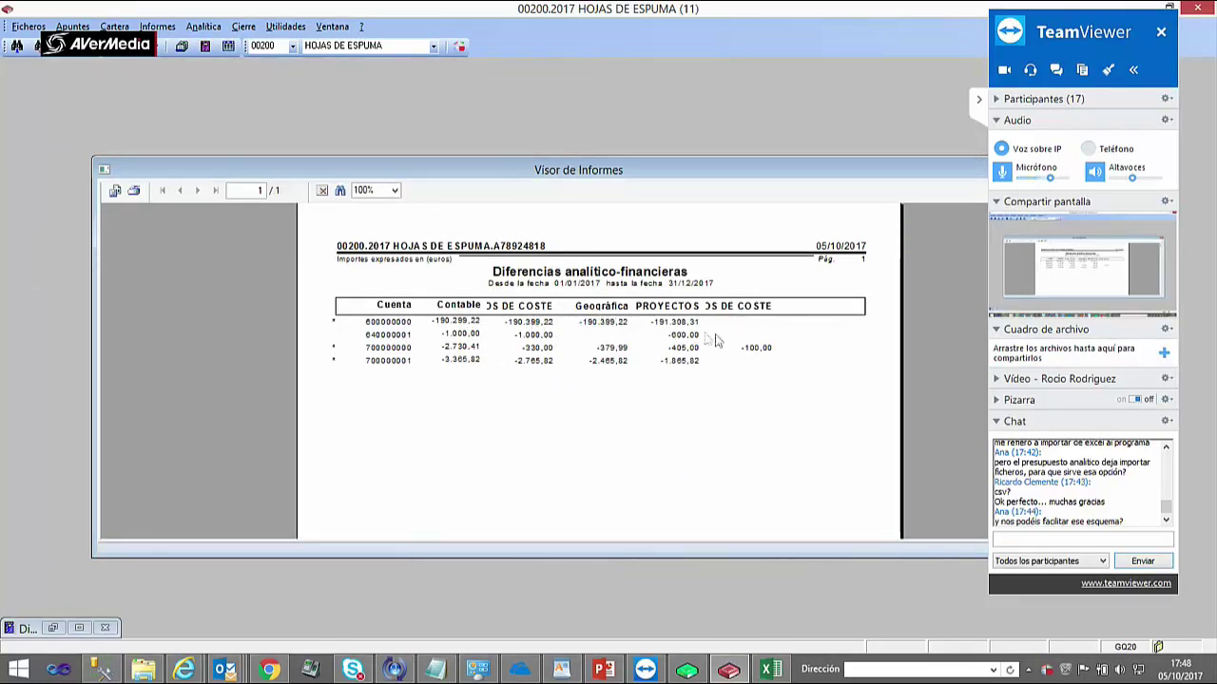
- Examine the accounting and analytic amounts per account in the Diferencias analítico-financieras report, and leave the preview
click(754, 349)
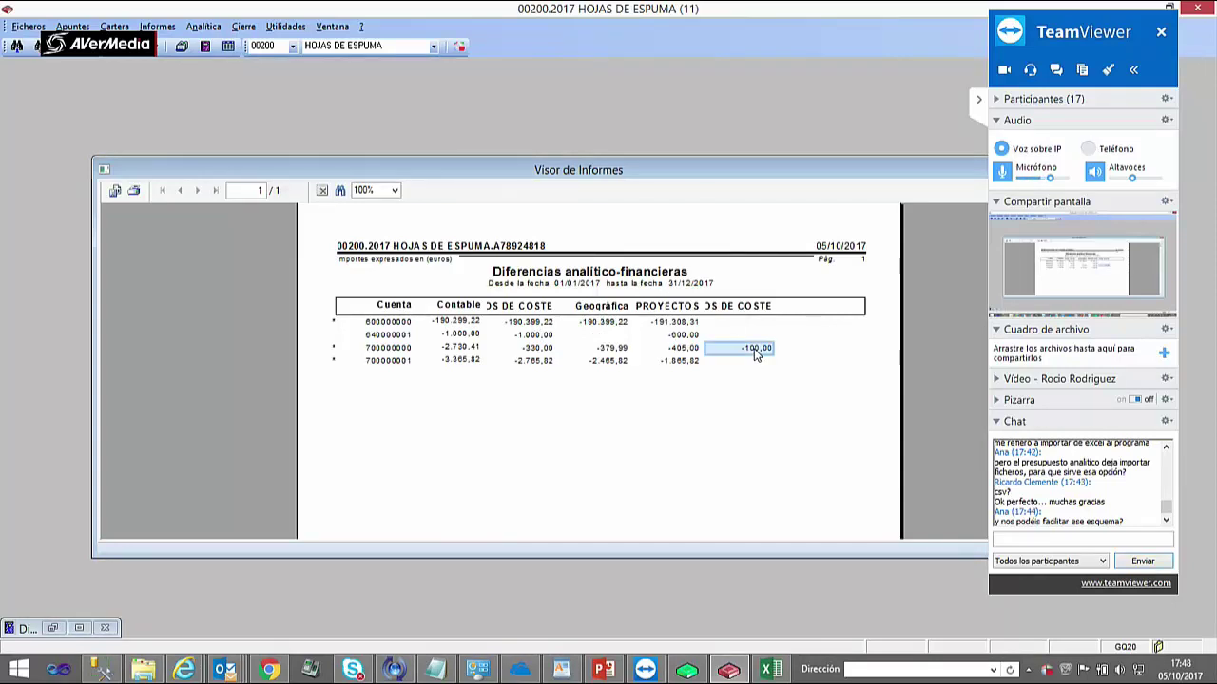
click(463, 315)
drag(510, 172, 451, 167)
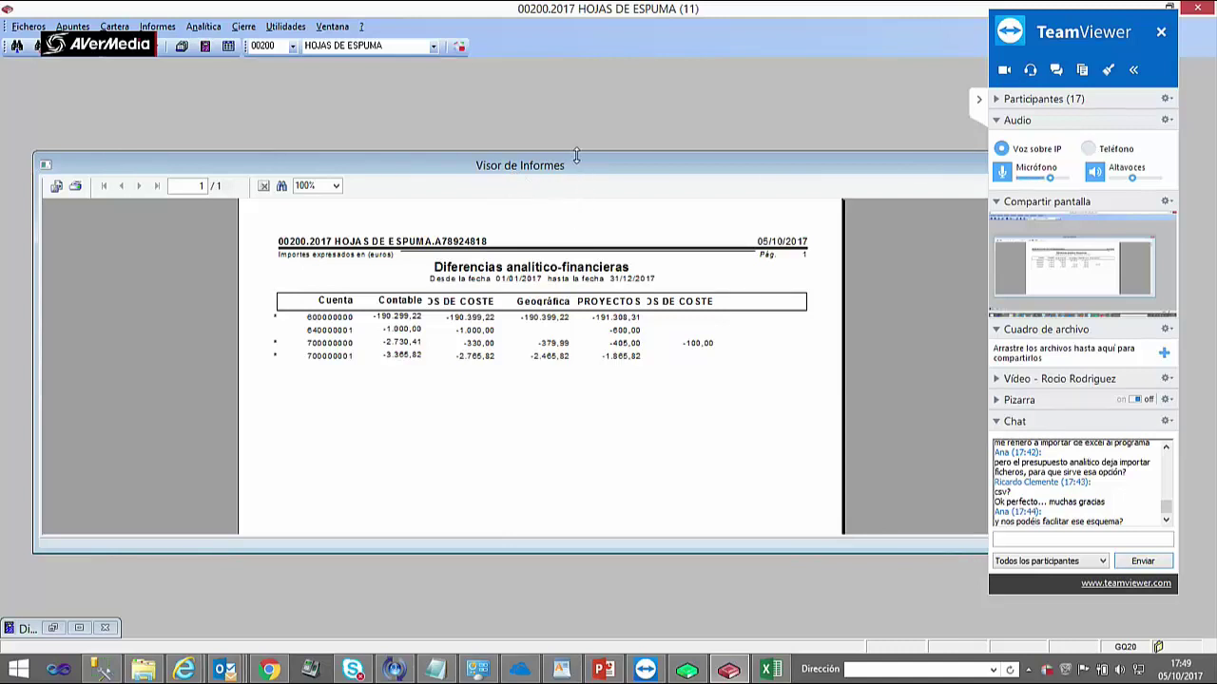
drag(569, 169, 483, 155)
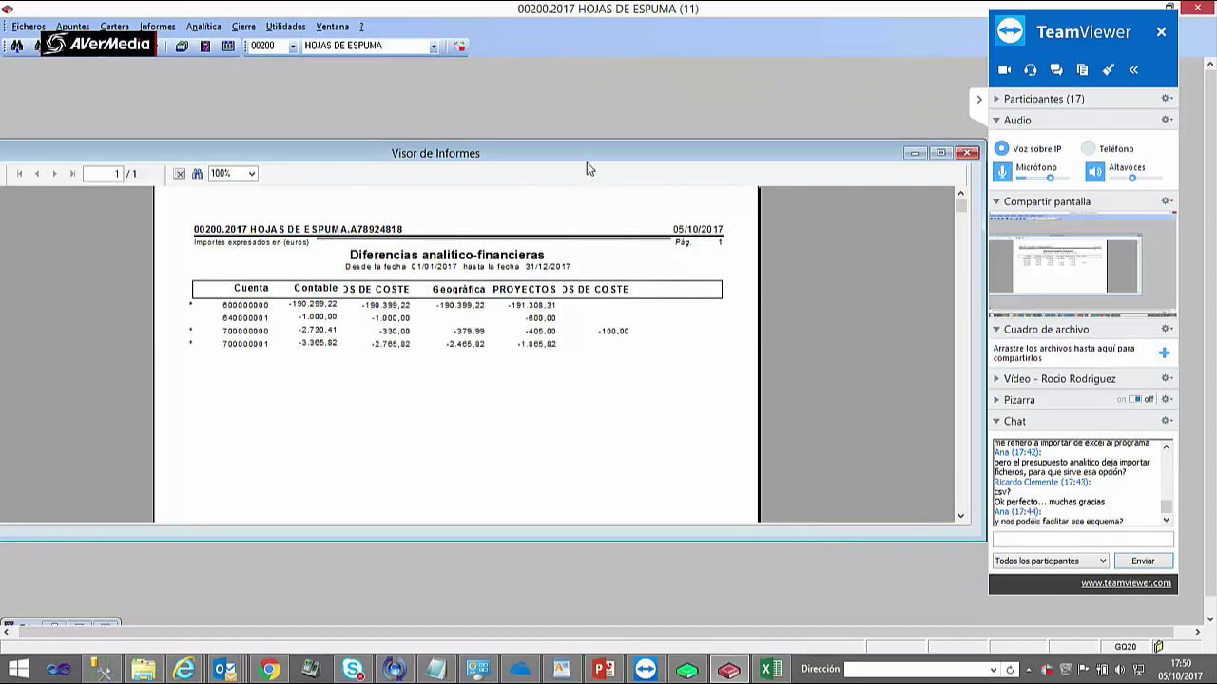
drag(586, 164, 465, 190)
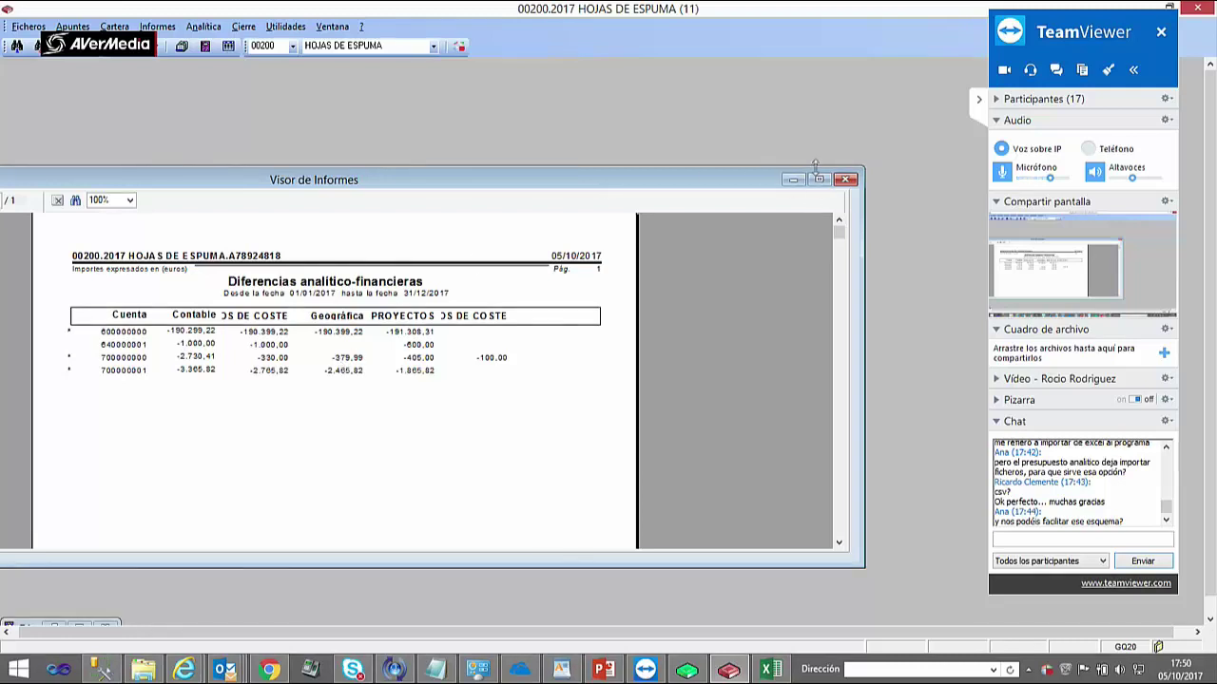
click(793, 180)
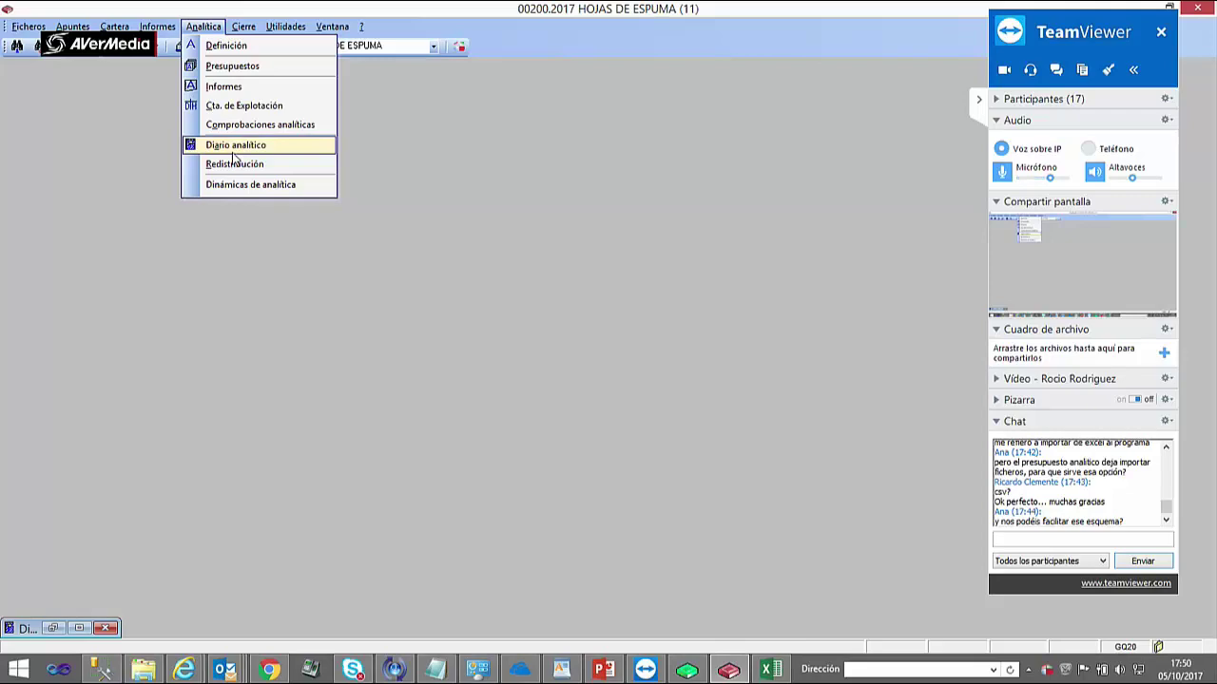
- Switch to Administrador and add Canarias as office 11 on 2017 operating line 1 in the company's analytic settings
click(728, 670)
click(707, 670)
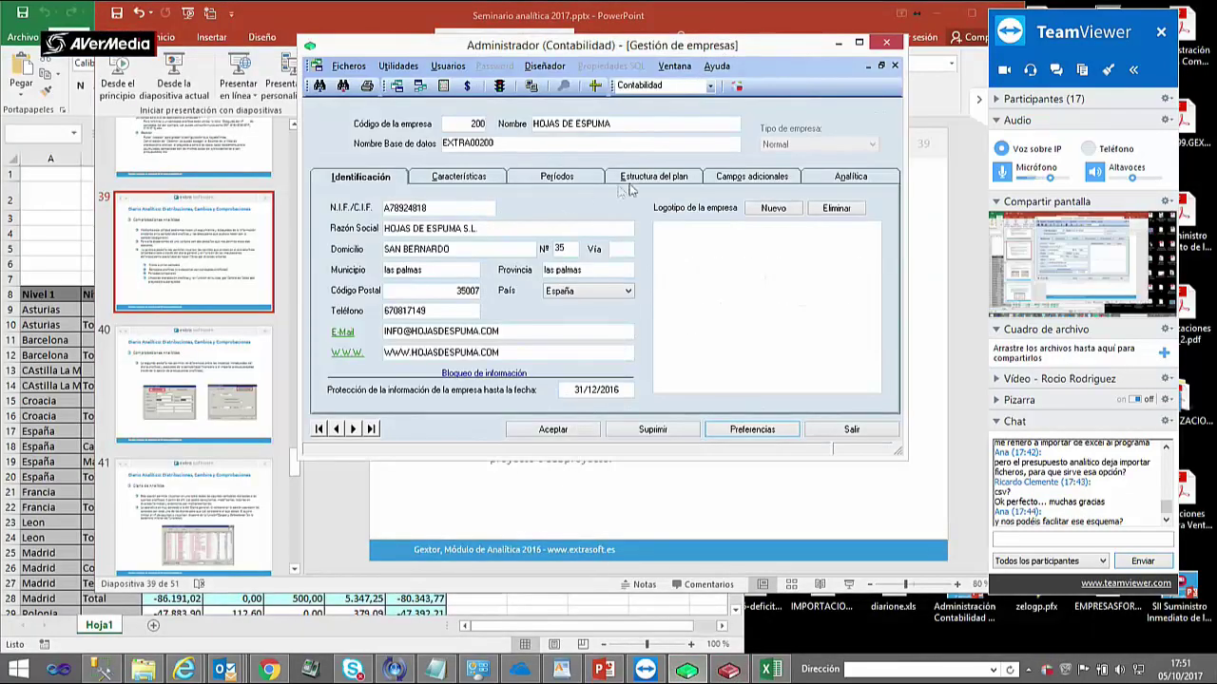
click(808, 179)
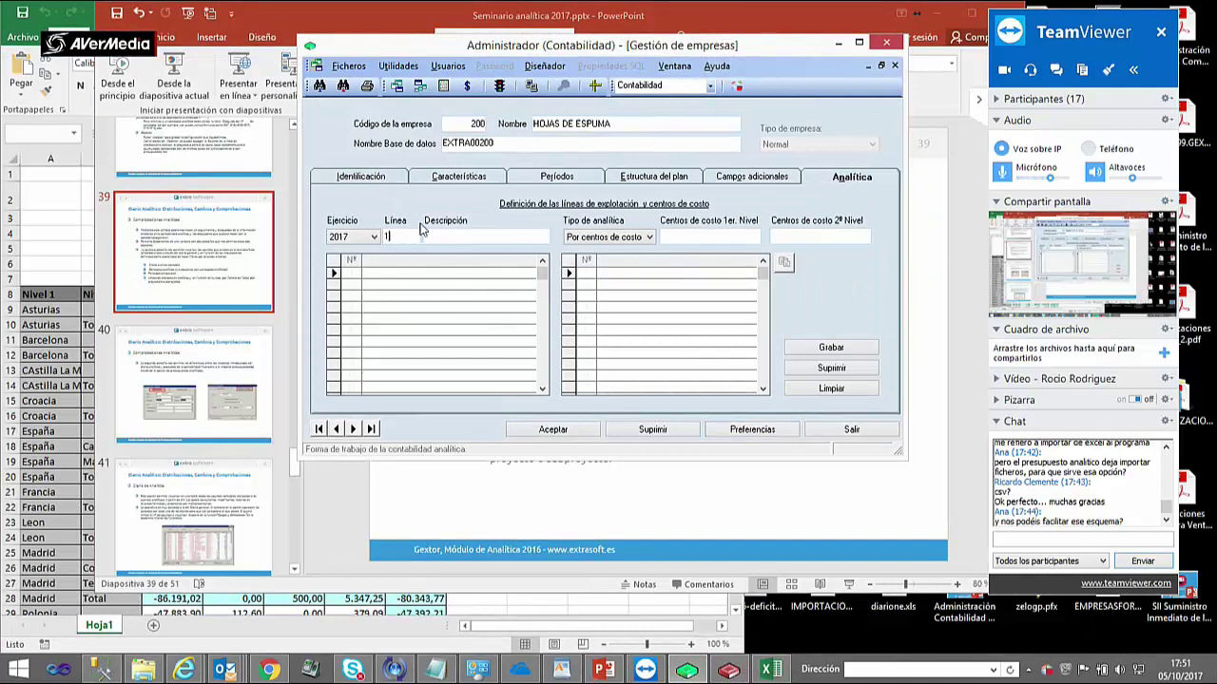
click(390, 377)
click(389, 385)
text(C)
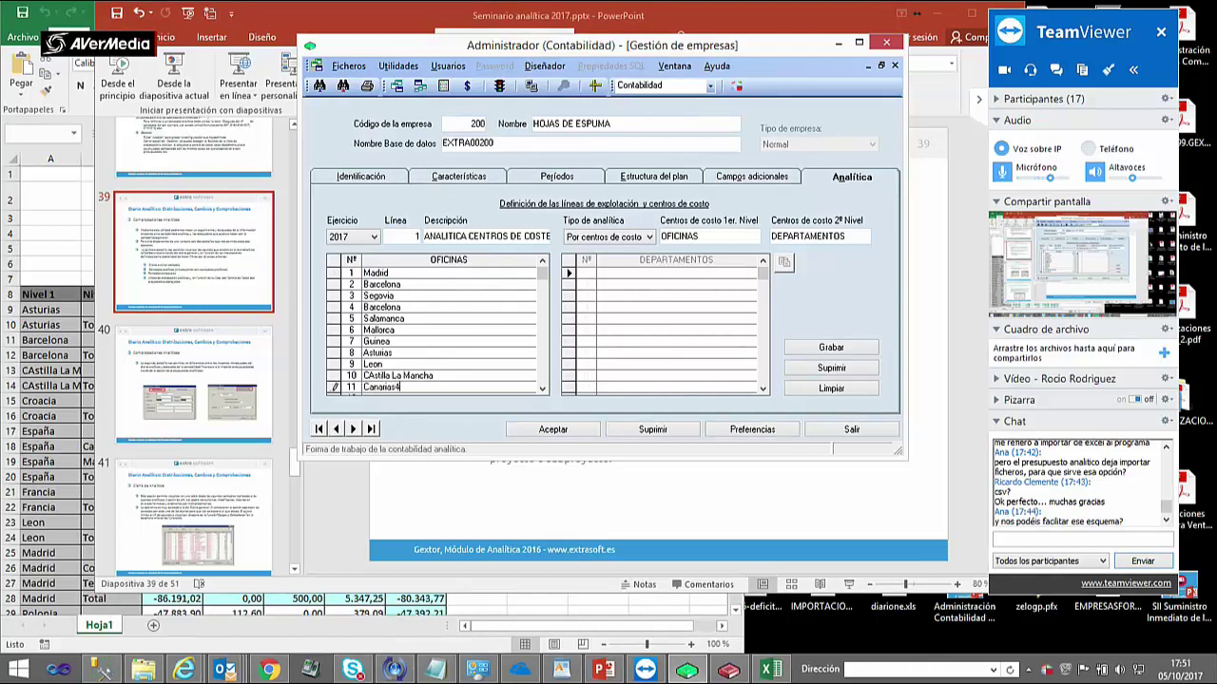
text(anarias4)
key(BackSpace)
key(Down)
- Copy the existing departments from Tecnico to Sistemas to the Canarias office, and save the operating line and the company
click(426, 344)
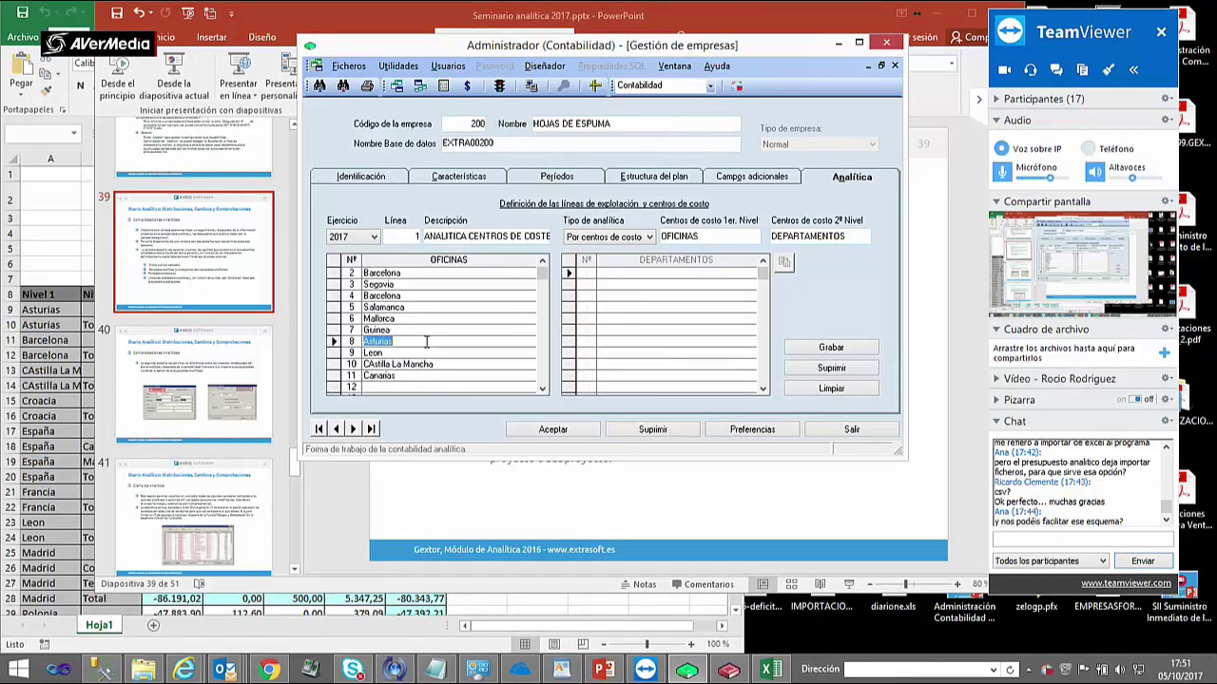
click(350, 377)
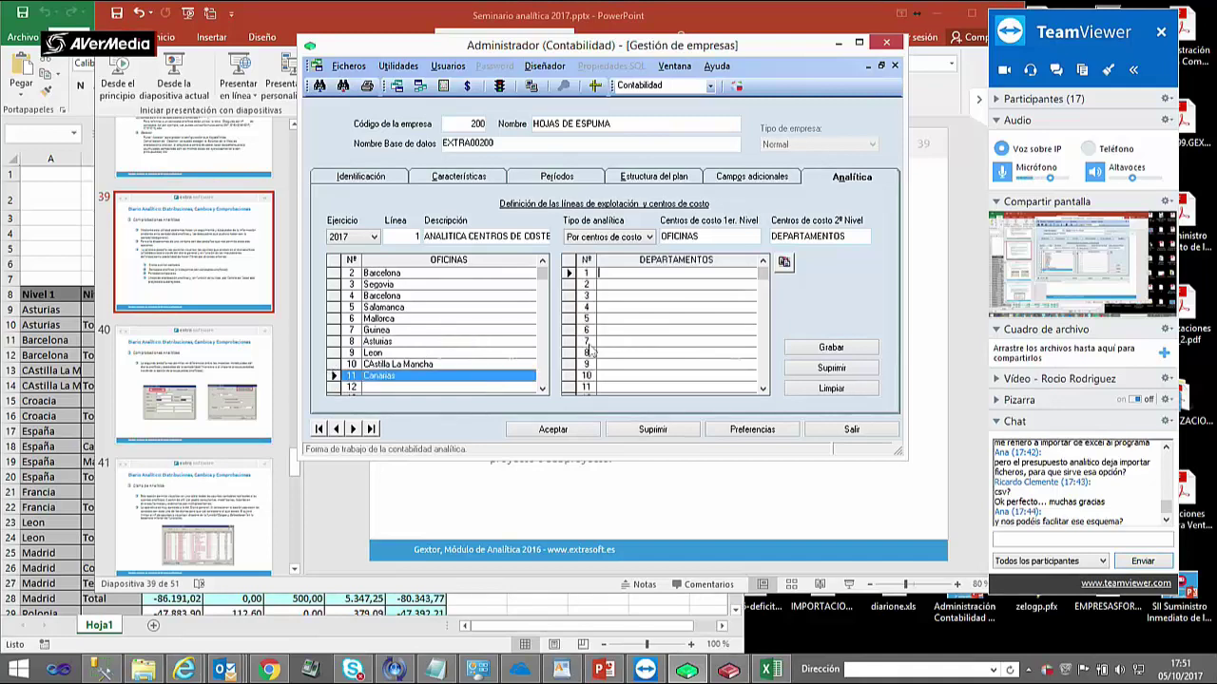
click(784, 262)
click(637, 309)
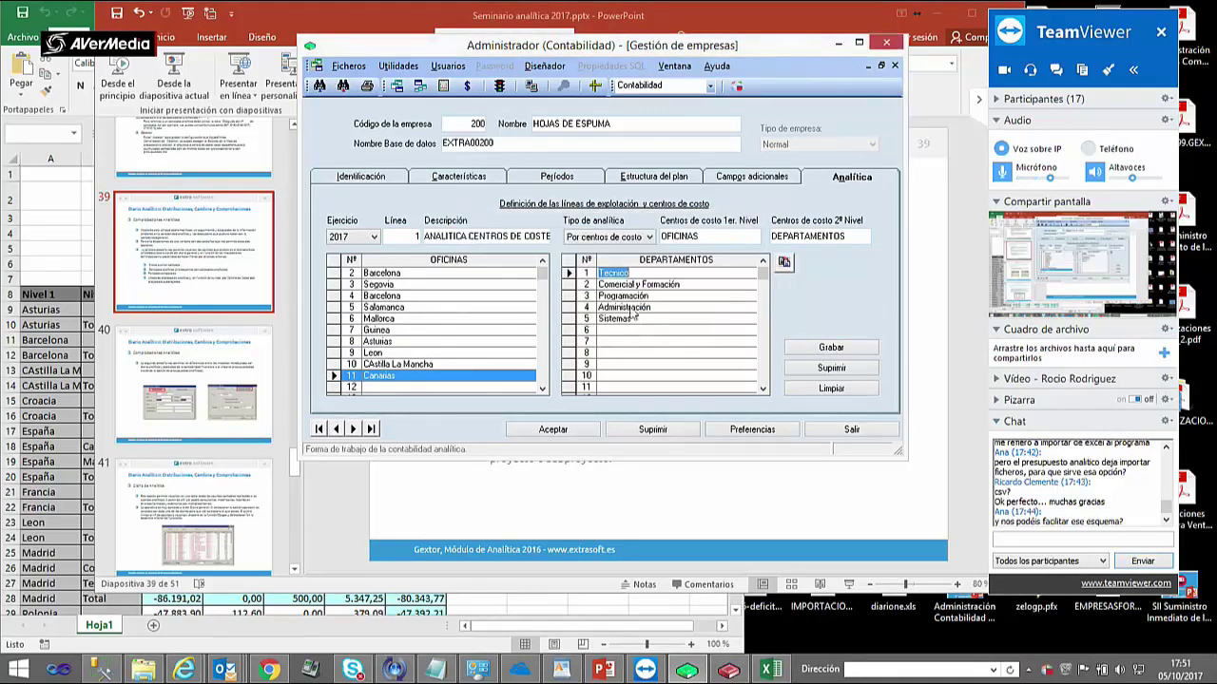
click(655, 295)
click(418, 344)
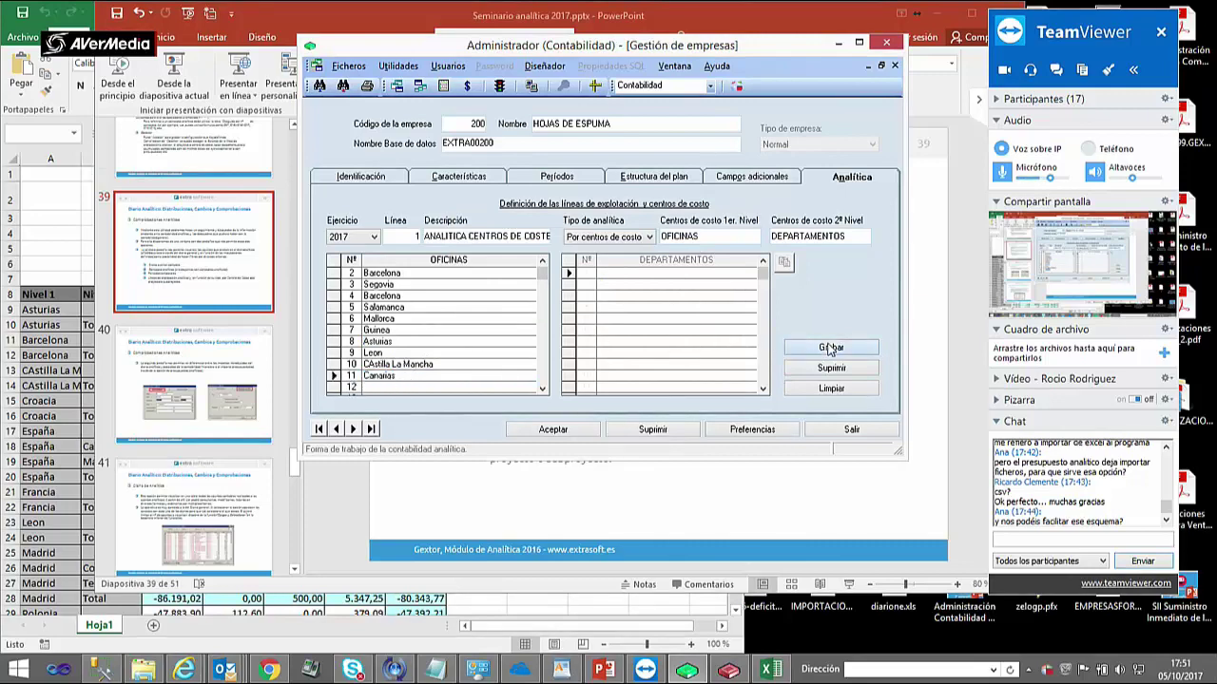
click(830, 347)
click(547, 428)
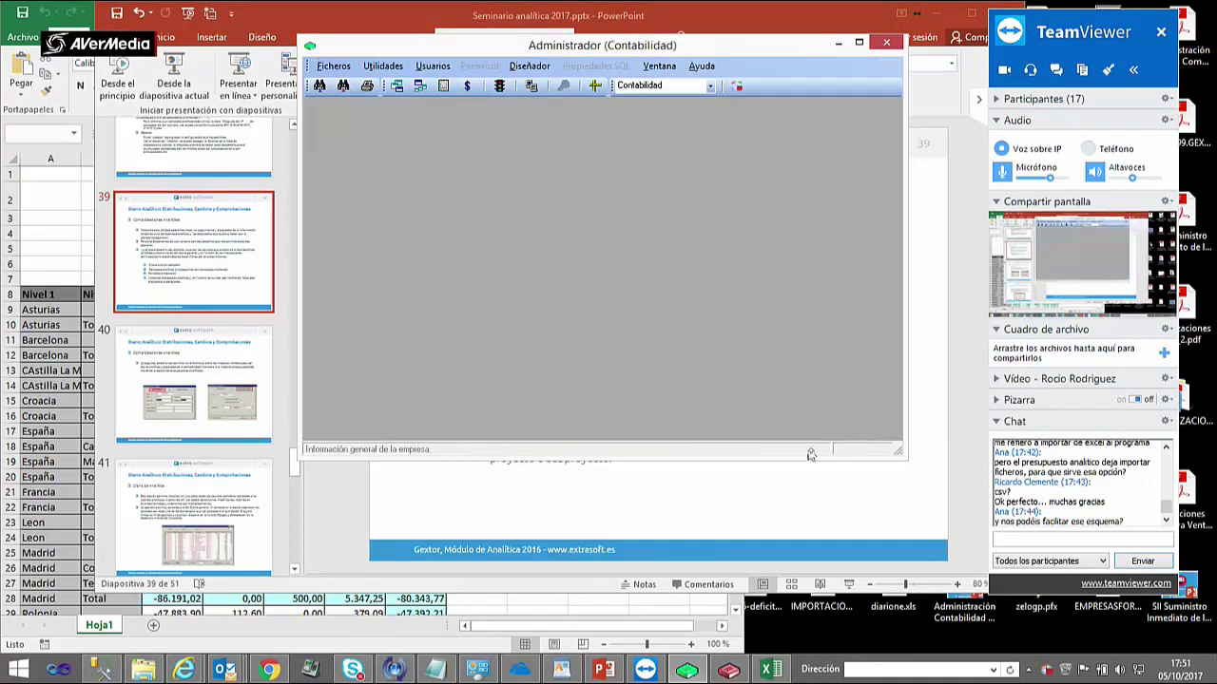
- Switch to the HOJAS DE ESPUMA accounting, and consult the cost centre distribution of entries 50 and 57 in the analytic journal
click(724, 674)
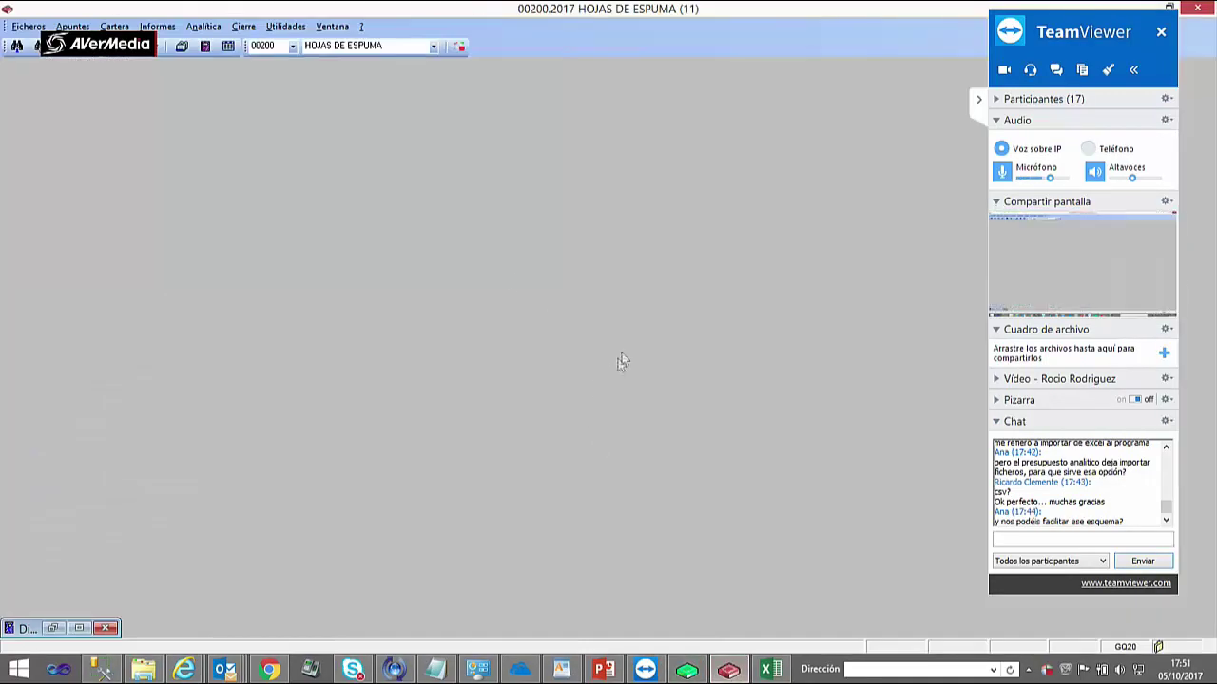
click(85, 632)
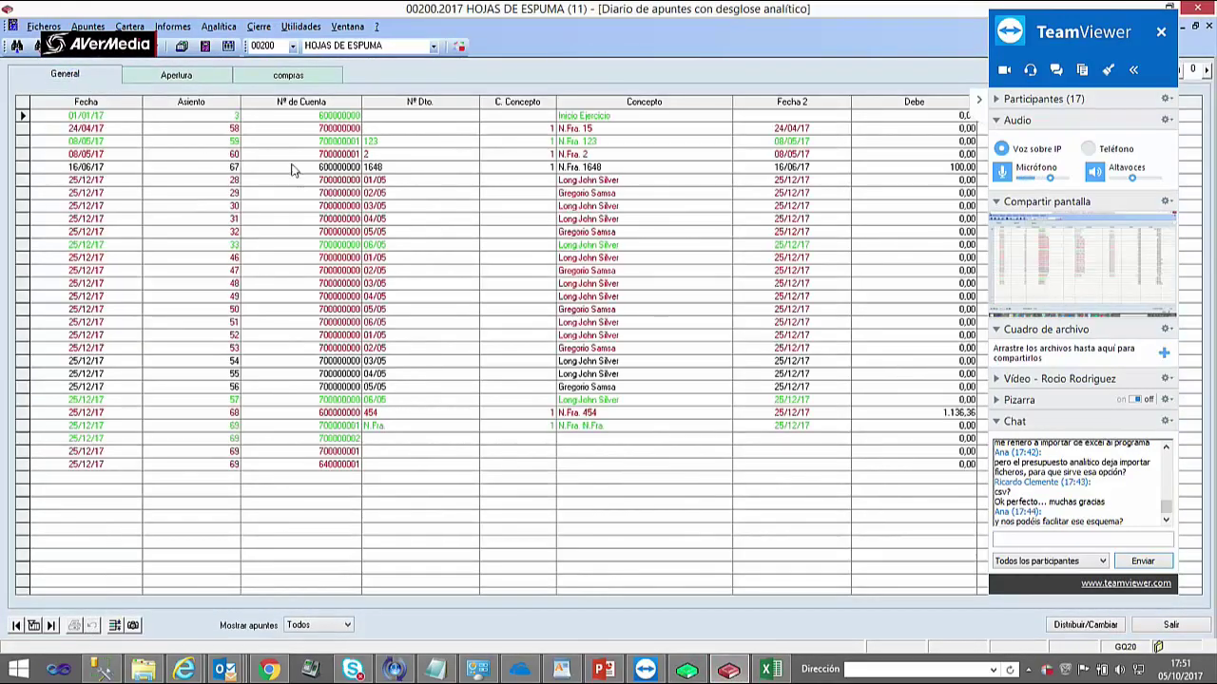
click(979, 101)
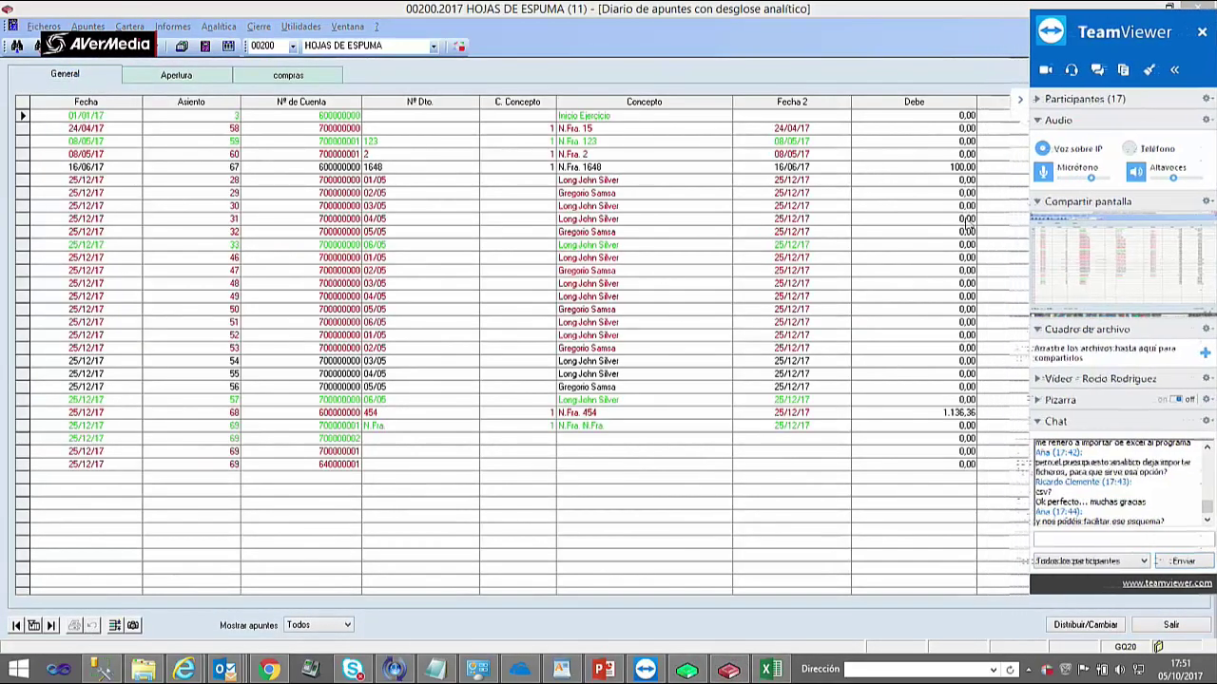
double_click(1112, 309)
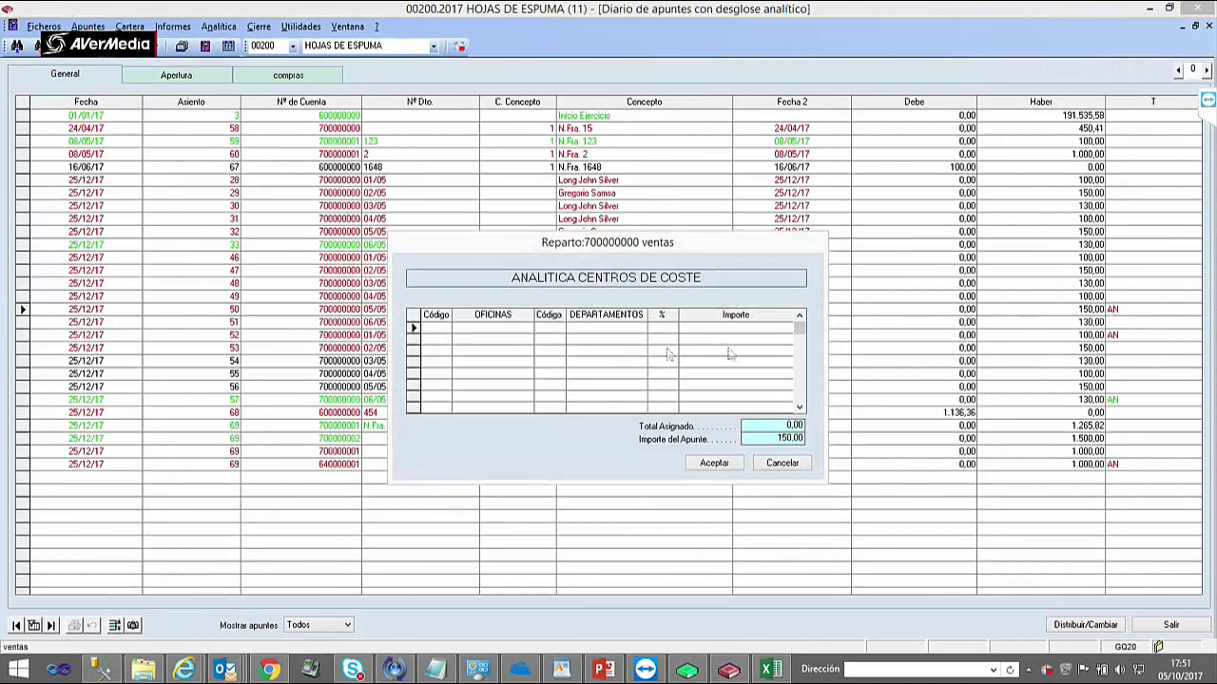
click(782, 463)
double_click(1113, 400)
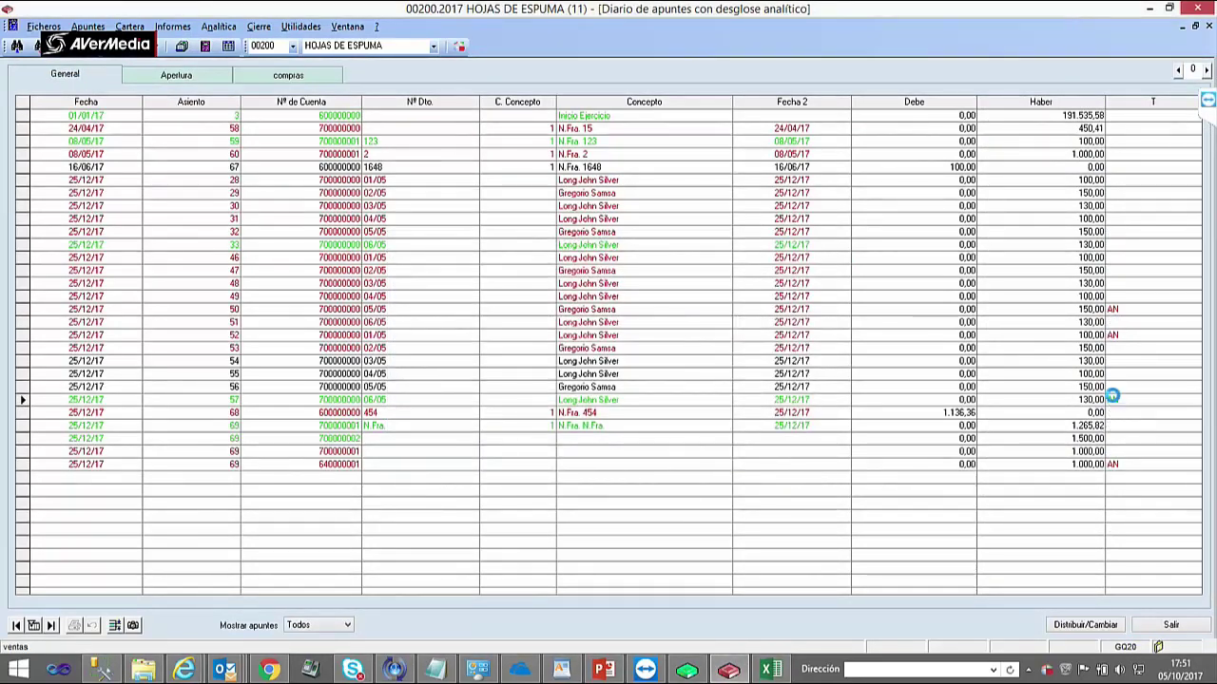
click(474, 334)
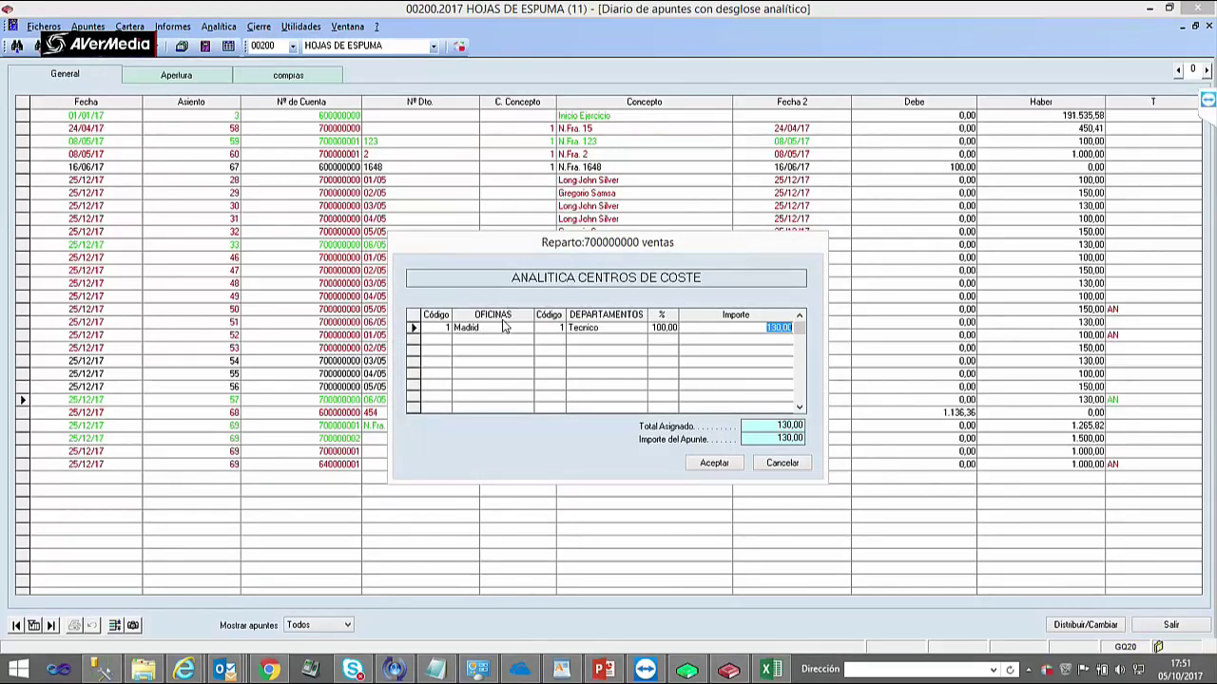
click(783, 464)
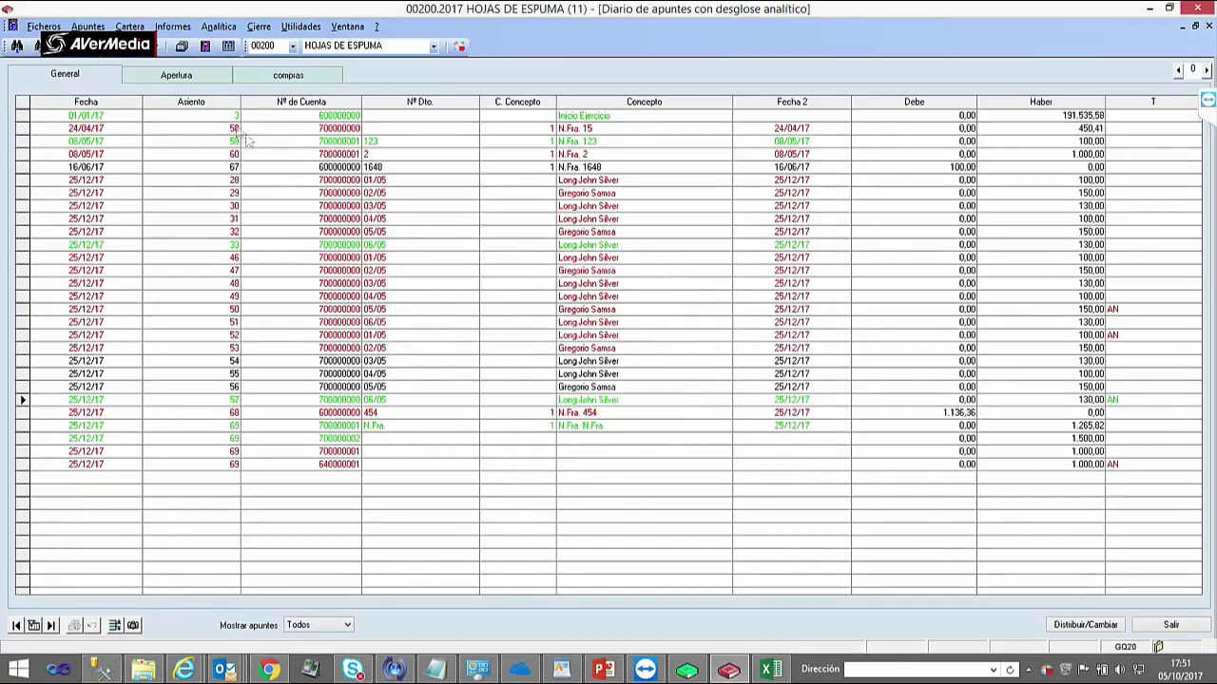
- Load the compras account 600000000 for operating line 1 in the analytic account definitions
click(208, 29)
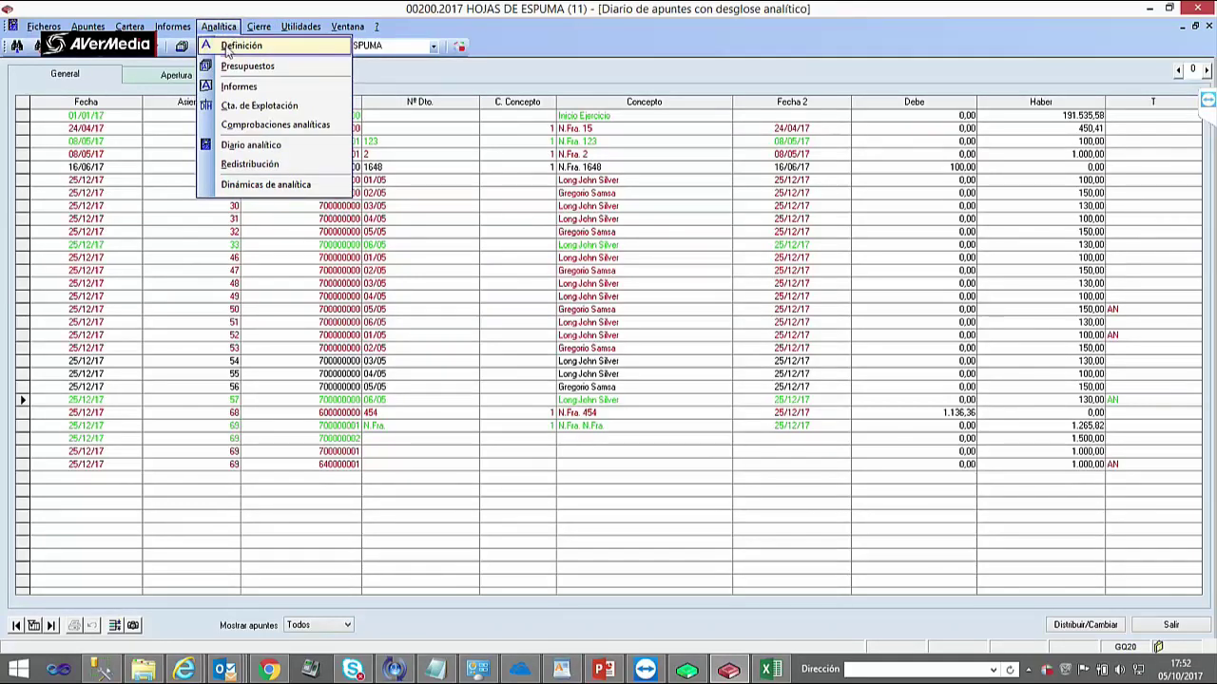
click(241, 46)
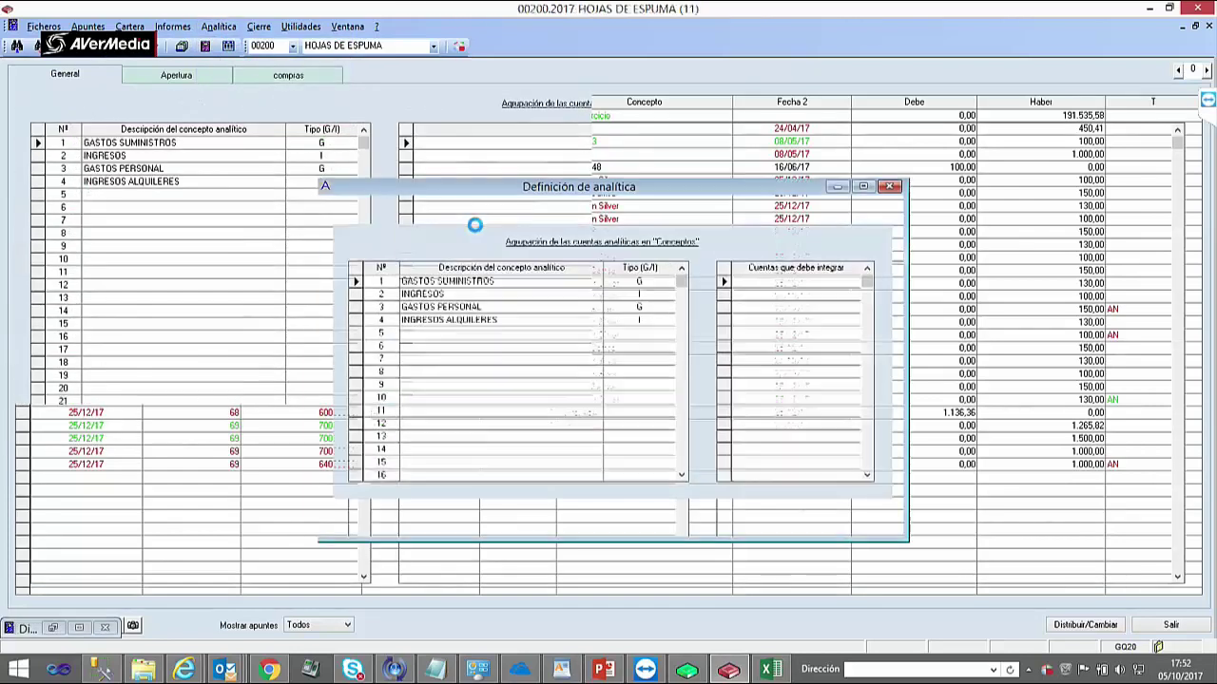
click(613, 206)
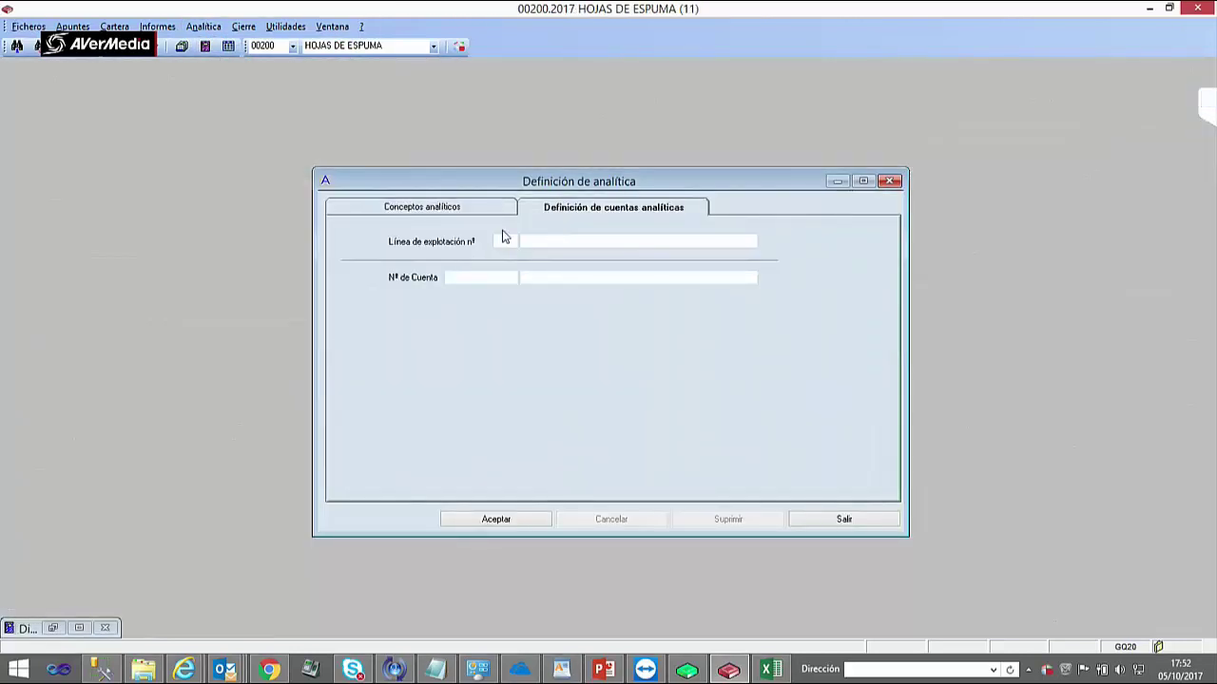
text(1)
key(Return)
text(60)
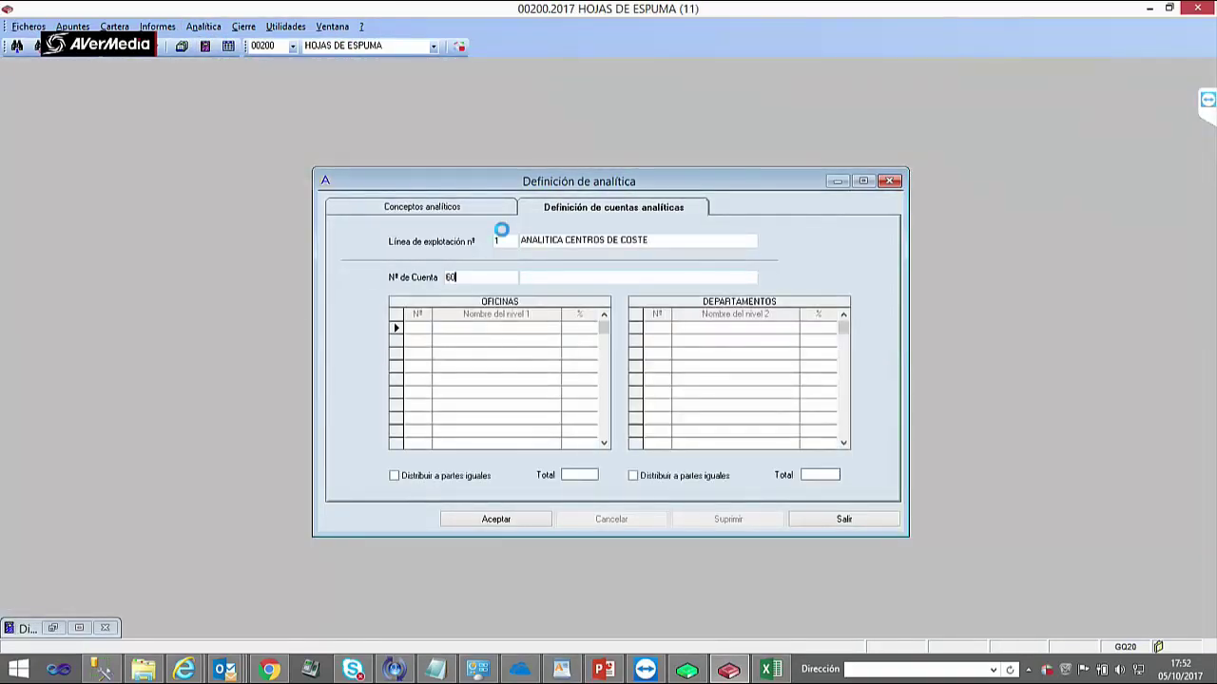
key(Return)
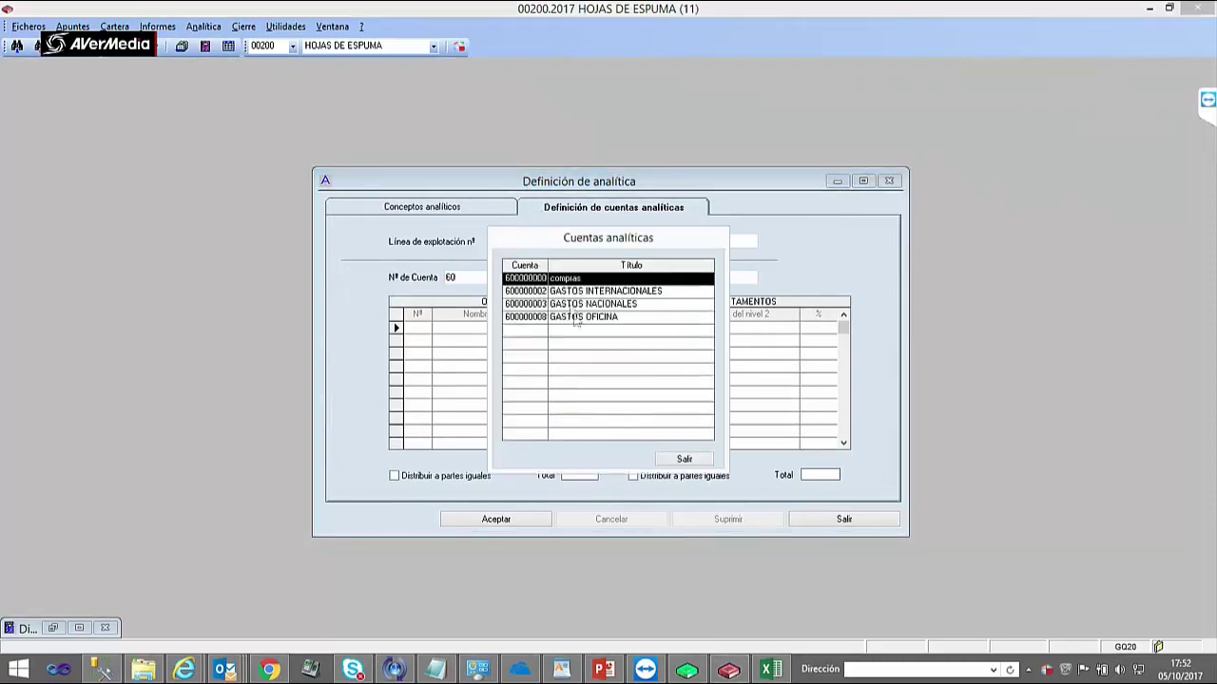
double_click(578, 283)
- Examine the compras account's percentages per office down to Canarias, and accept the definition
click(603, 443)
click(603, 443)
click(603, 315)
click(602, 316)
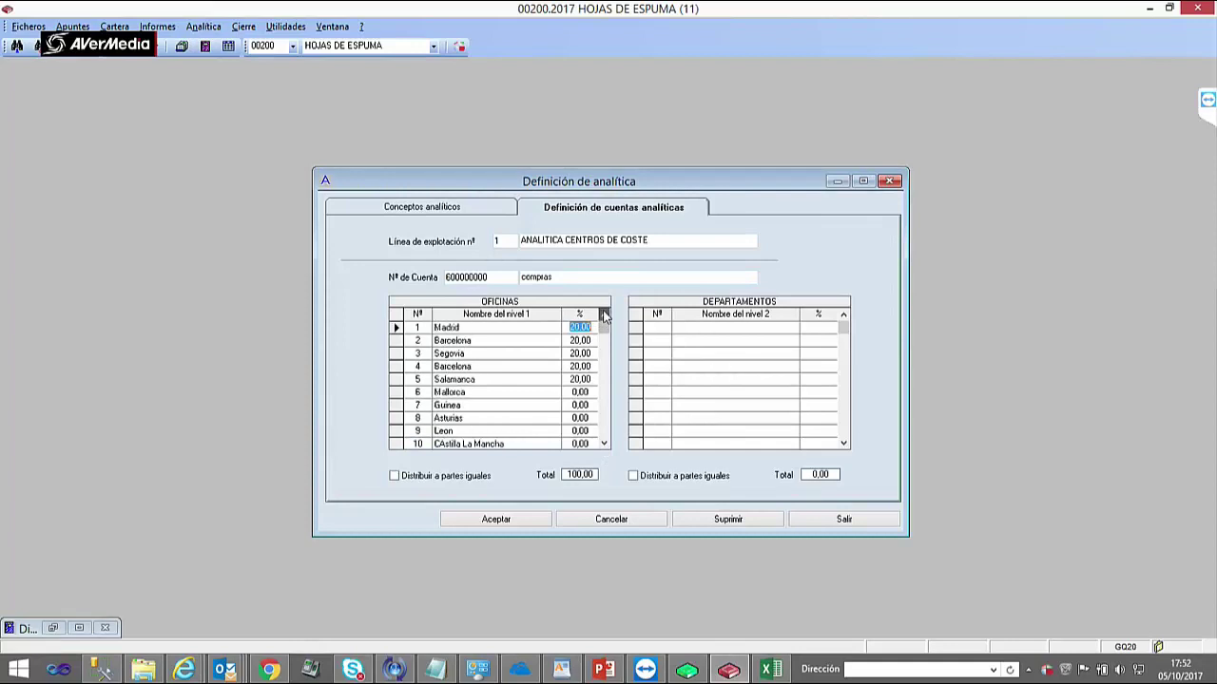
click(604, 443)
click(603, 443)
click(538, 432)
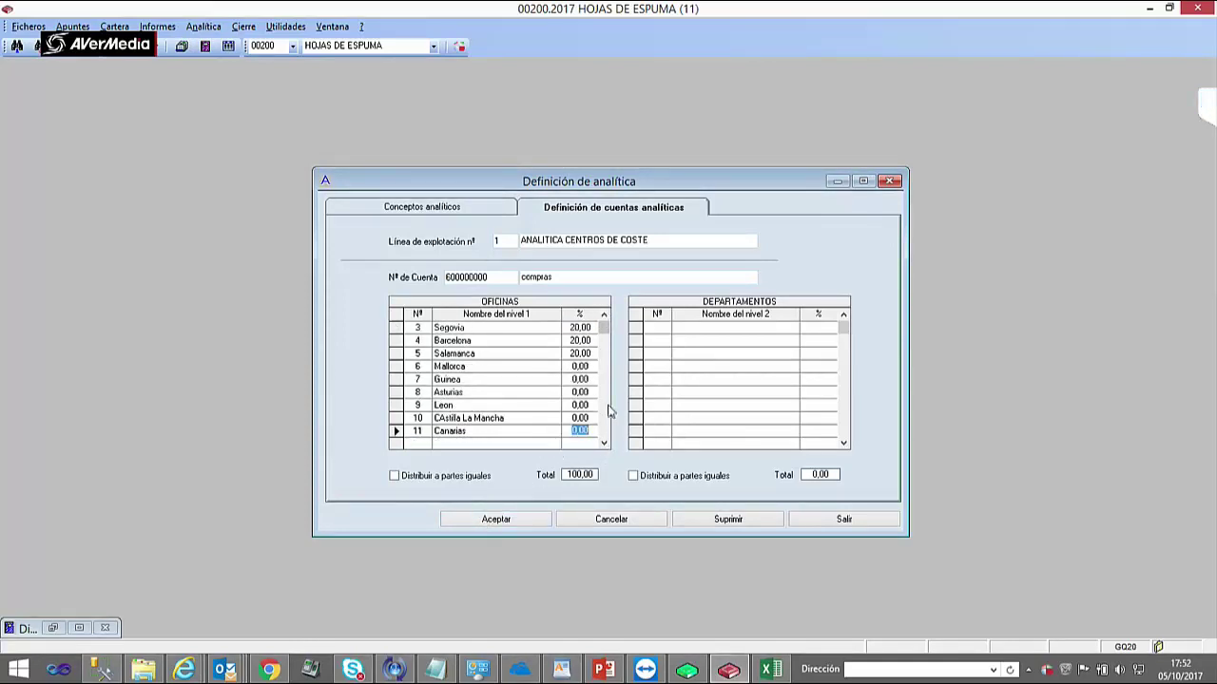
click(506, 519)
- Reload account 600000000 on operating line 1, and try to load account 600000001 instead
text(60.)
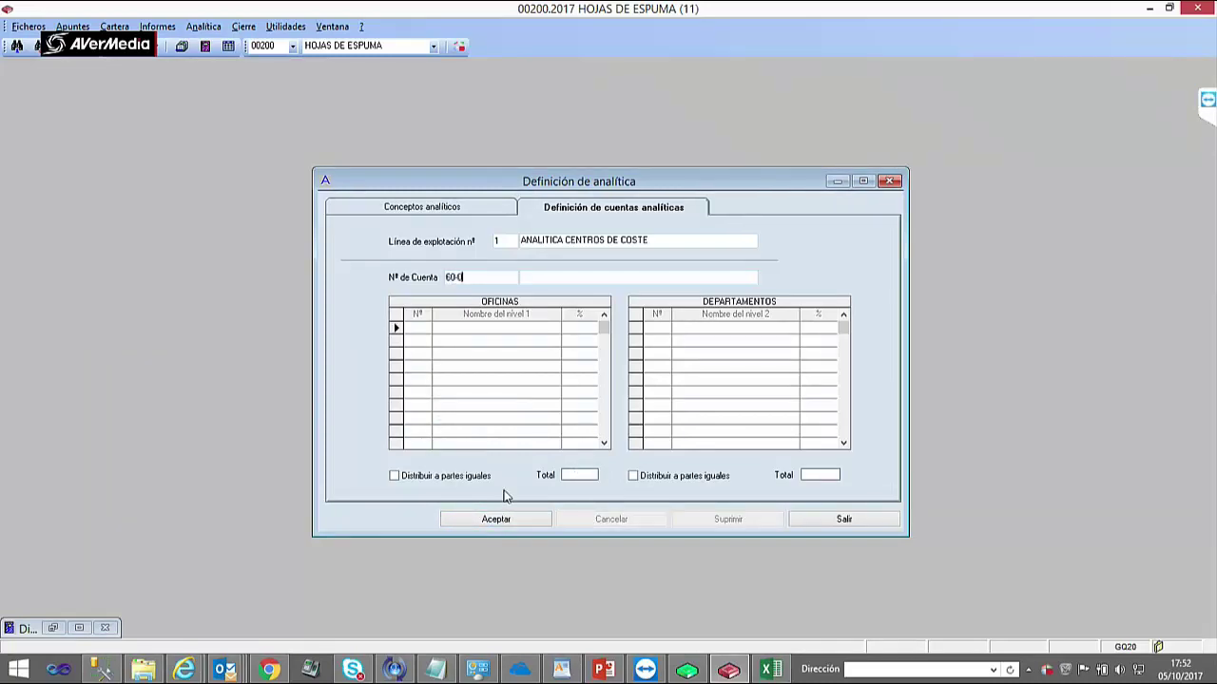
text(00000000)
key(Return)
click(498, 275)
key(BackSpace)
text(1)
key(Return)
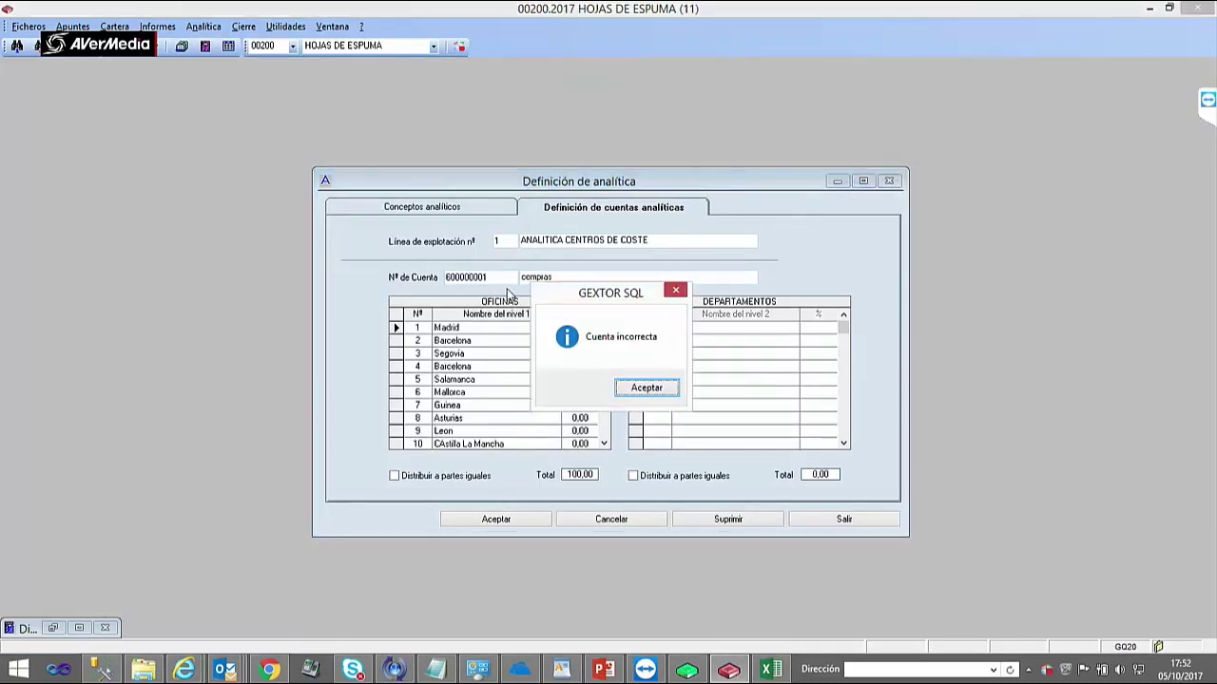
click(640, 385)
- Consult the offices defined for the GASTOS OFICINA account, including Canarias, and exit the analytic definition
text(60)
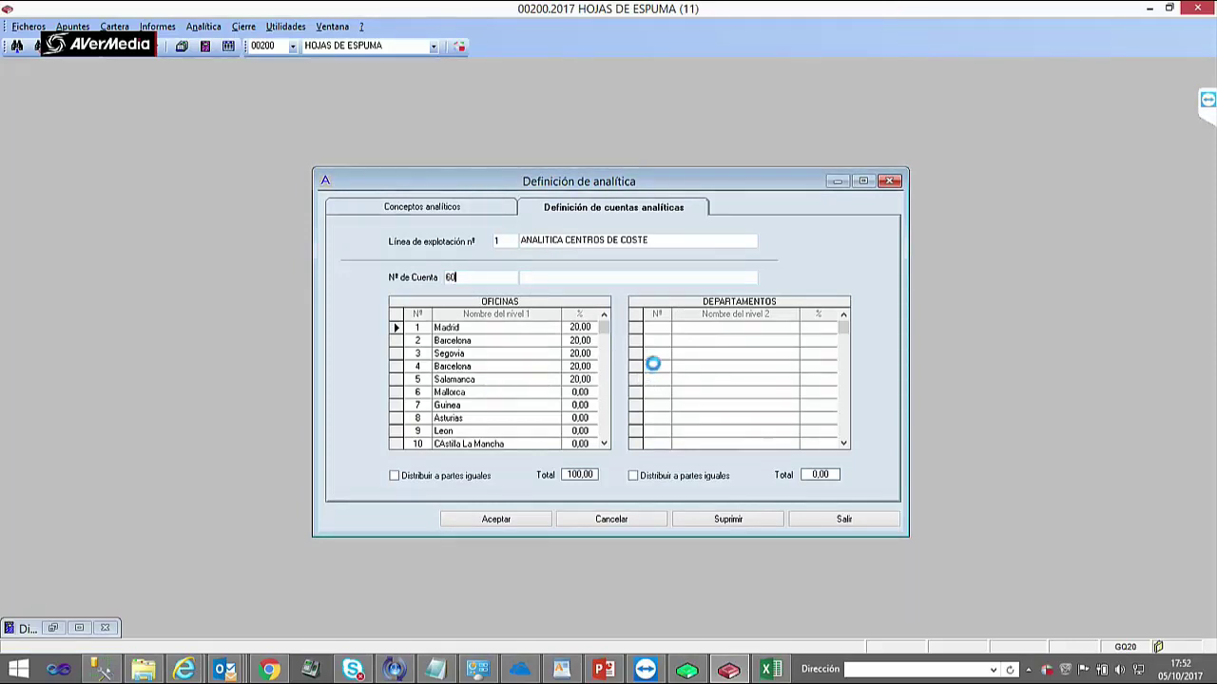
double_click(581, 320)
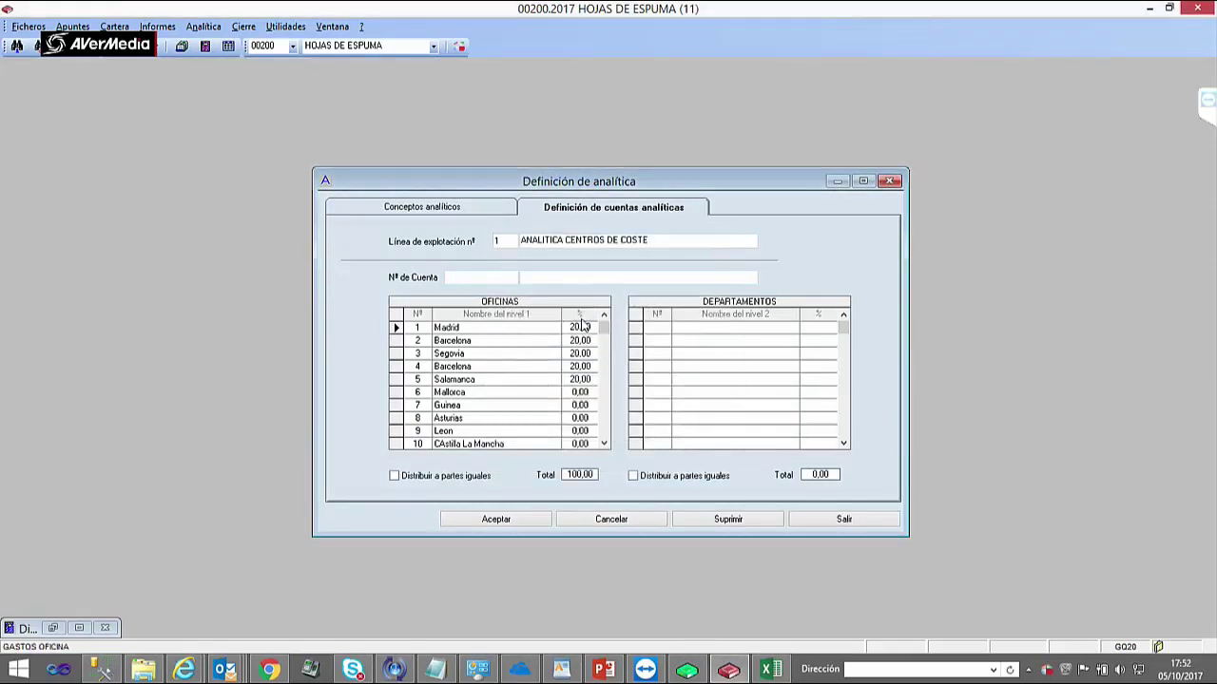
click(605, 386)
click(481, 342)
click(493, 368)
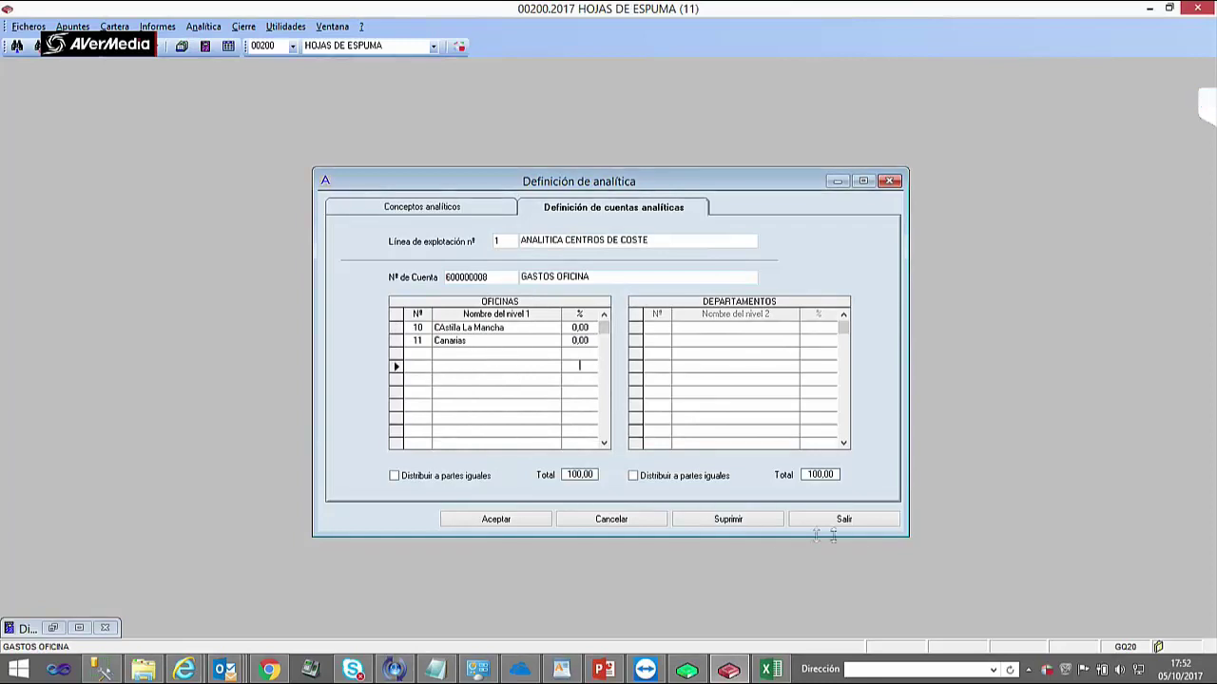
click(867, 521)
- Add a line to entry 69 in the journal for account 700000001 INGRESOS VENTAS MERCANCIA with a debit of 500
click(78, 25)
click(88, 45)
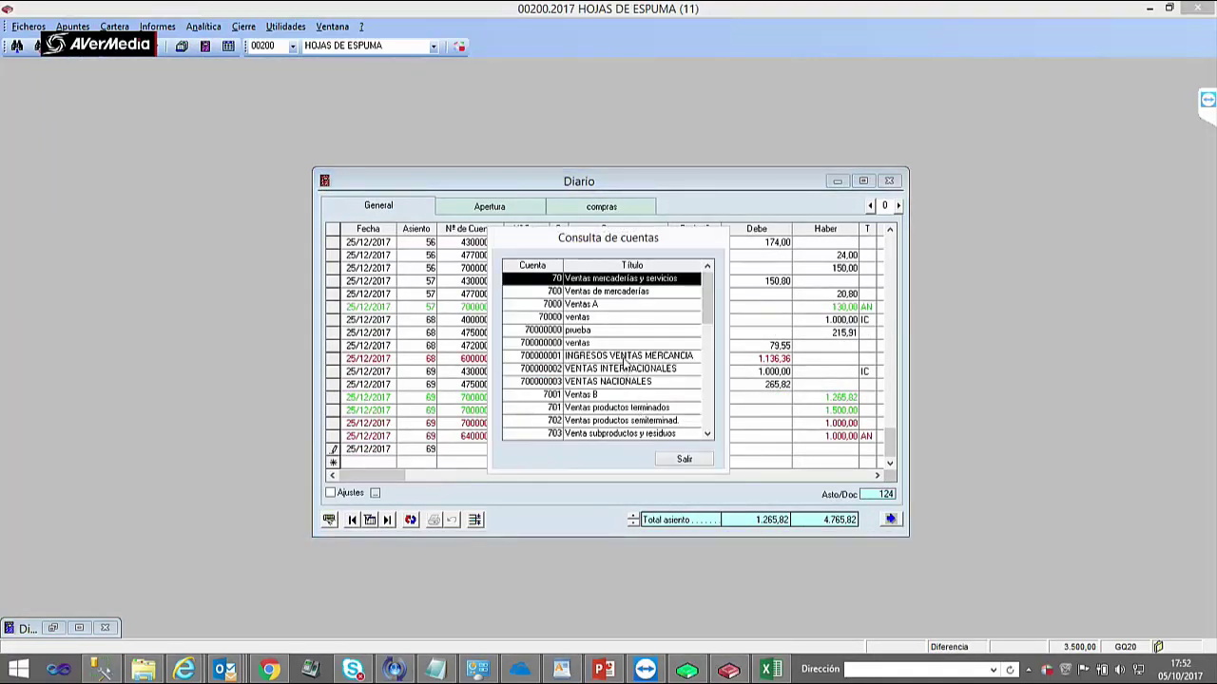
double_click(625, 362)
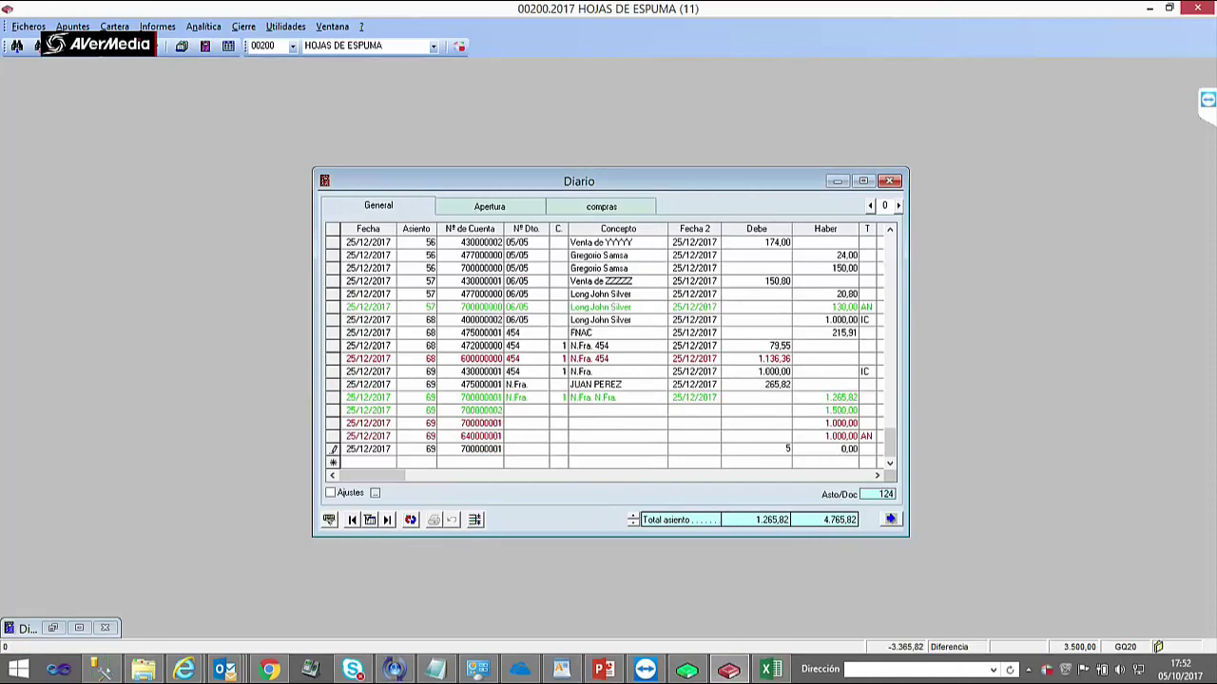
click(830, 452)
key(Return)
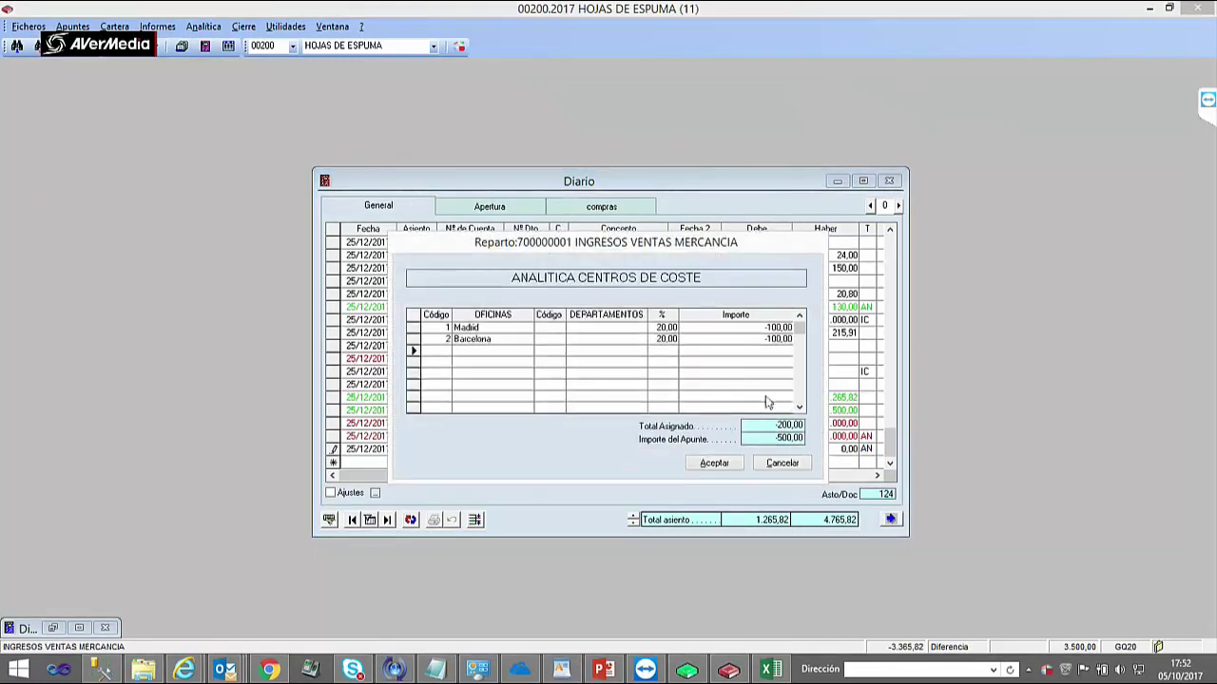
- Look up an office for a third row of the line's cost centre distribution, and cancel the distribution
key(Up)
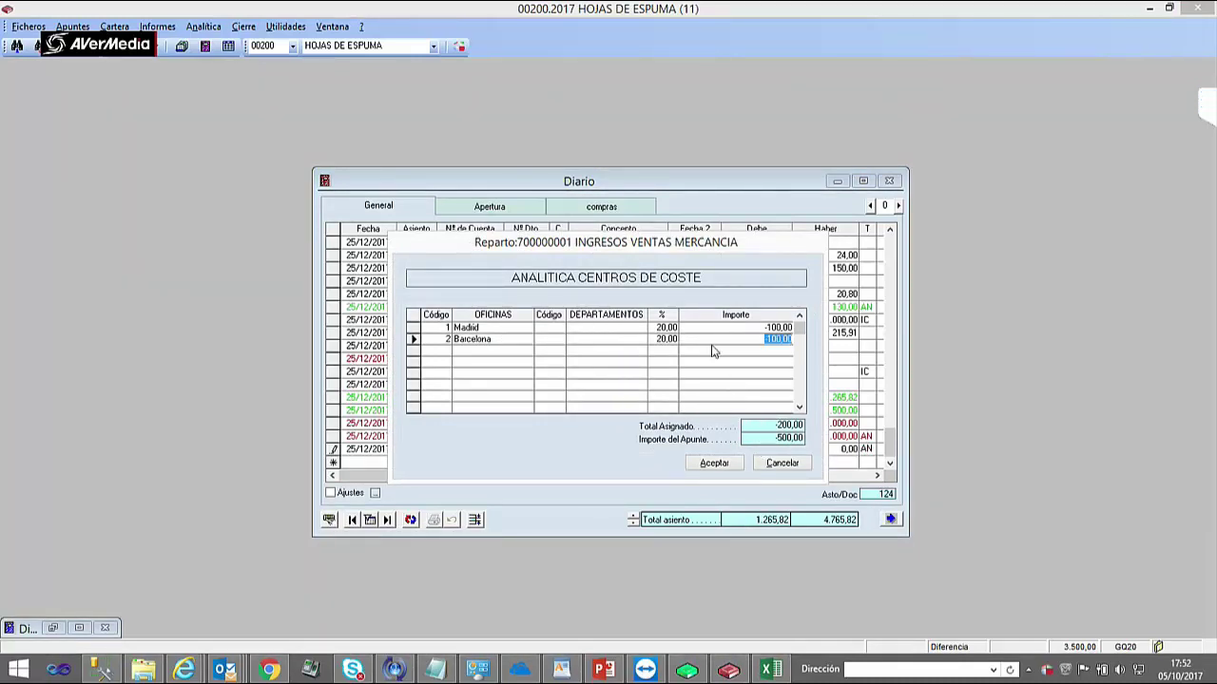
click(445, 351)
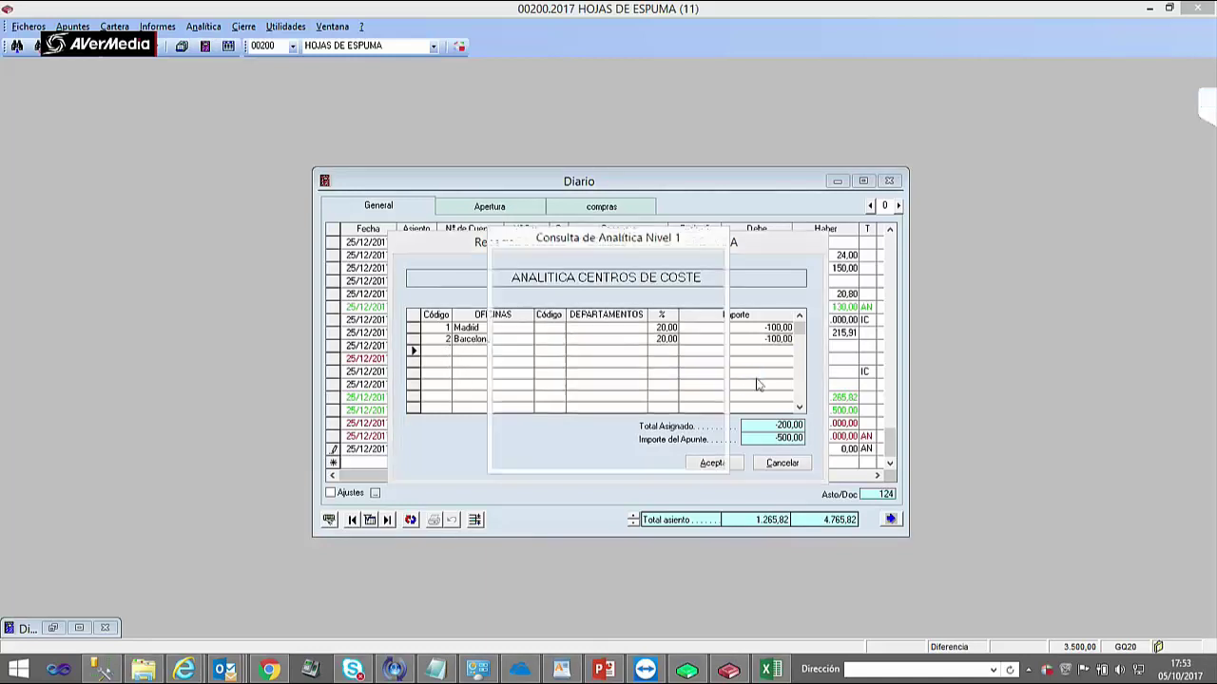
click(693, 462)
click(778, 461)
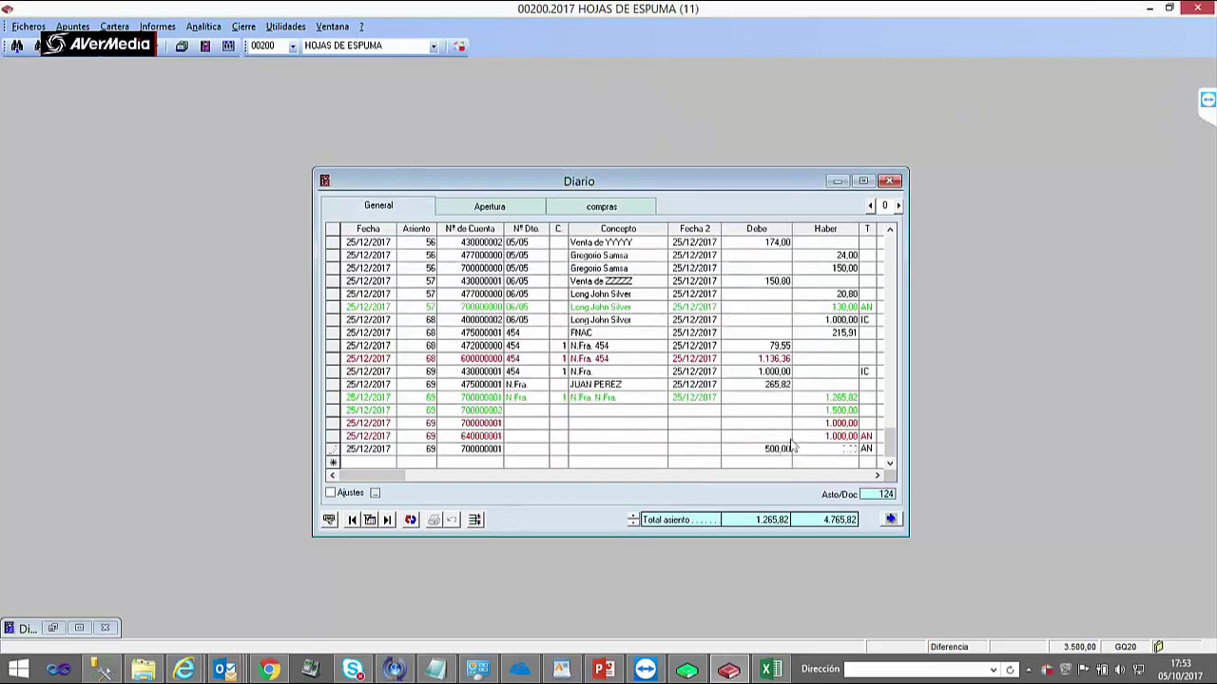
- Switch to Administrador (Contabilidad) and bring up the company management form
click(202, 25)
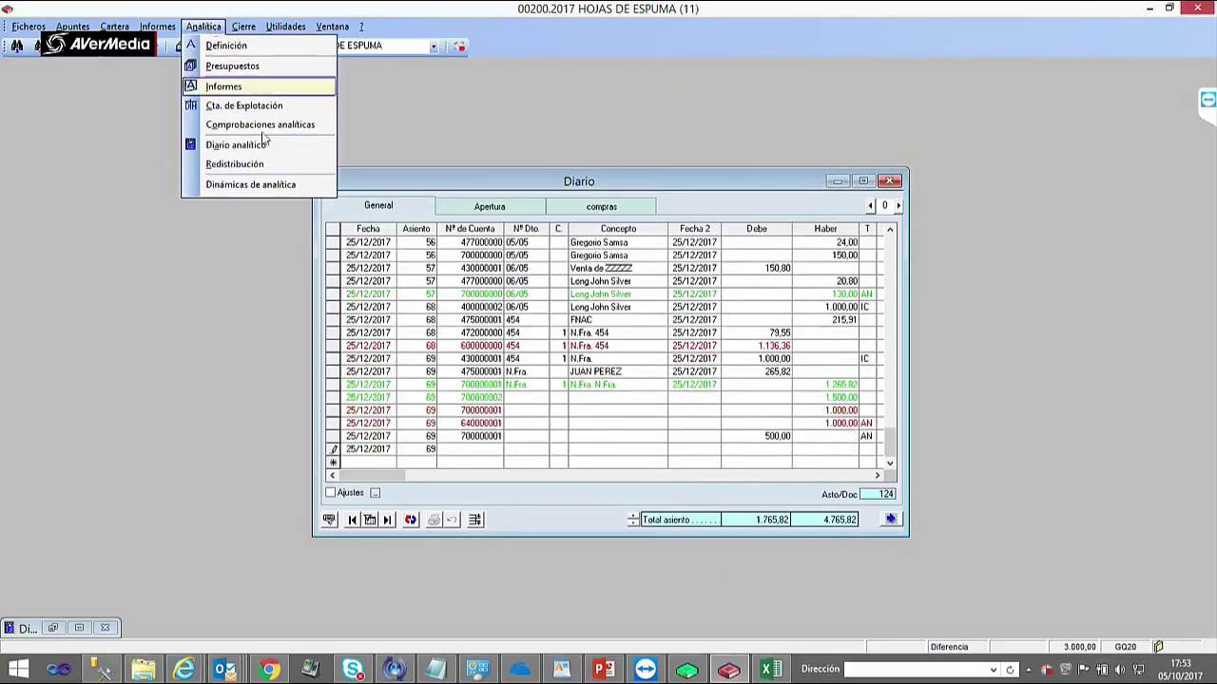
click(686, 670)
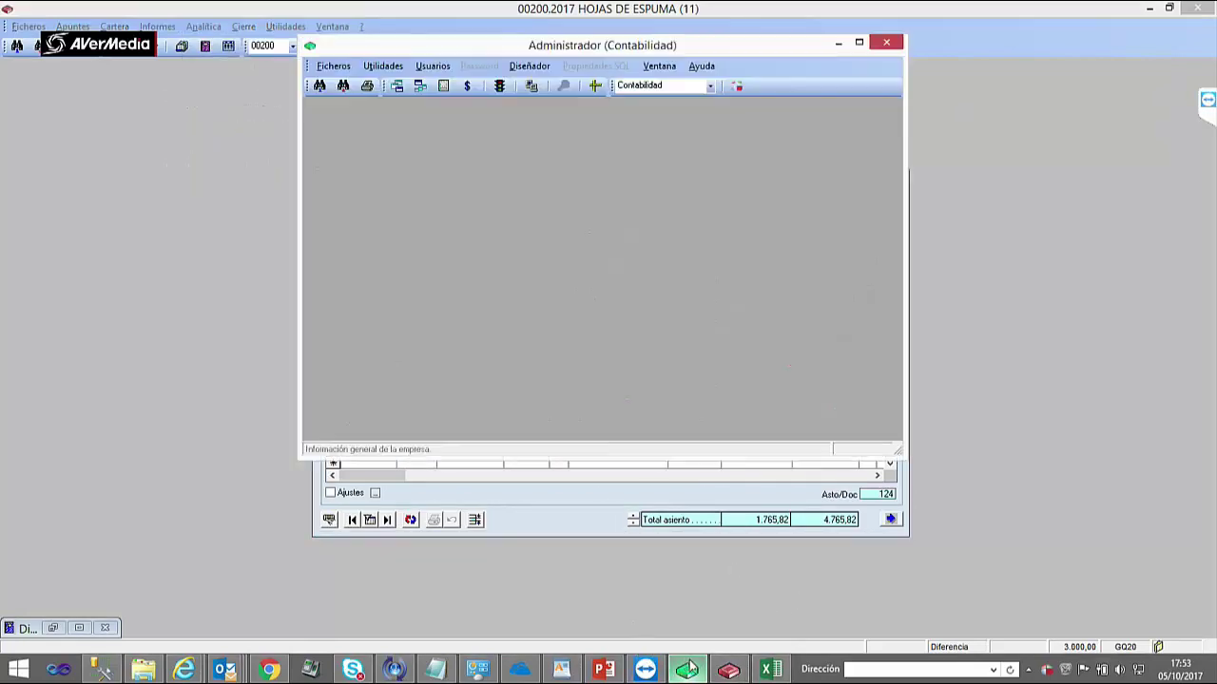
click(332, 66)
click(349, 87)
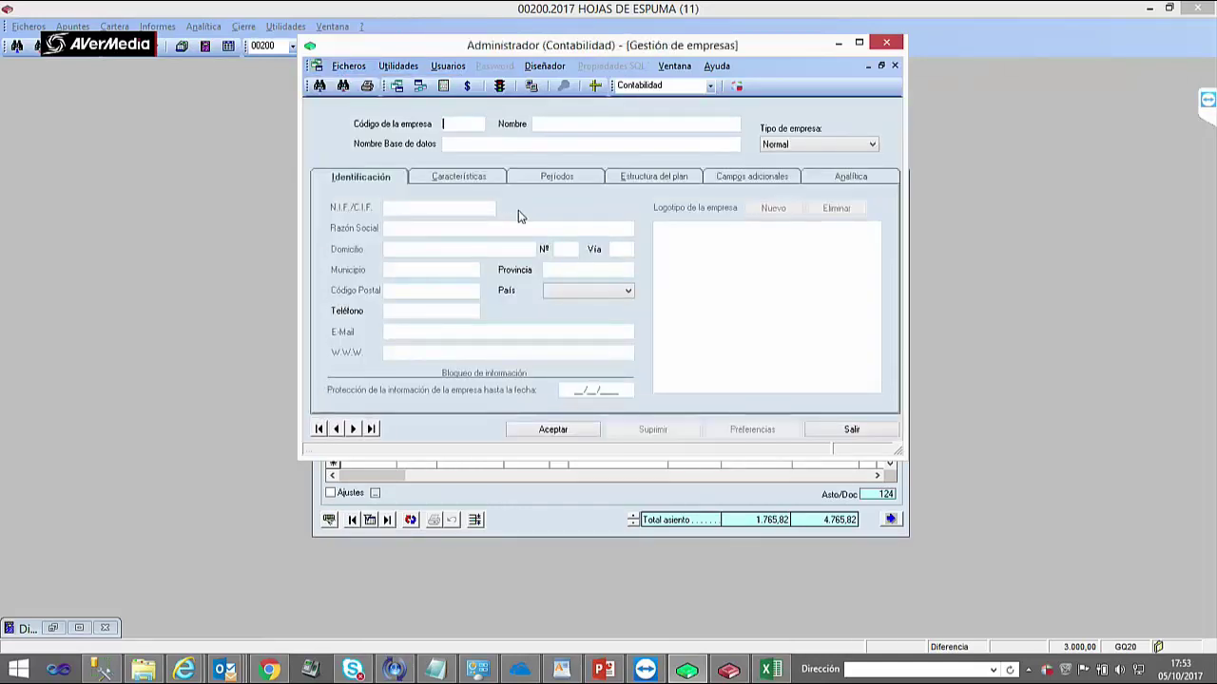
- Try to load company 1 in the company management form
text(1)
key(Tab)
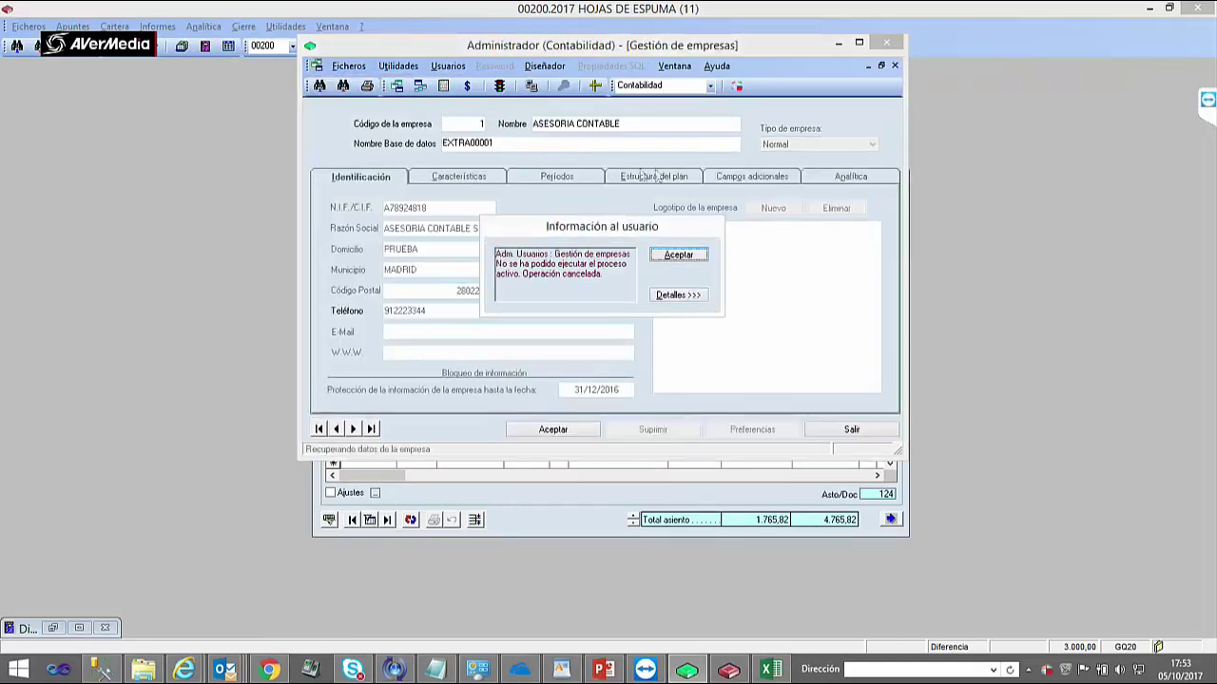
click(686, 256)
click(732, 388)
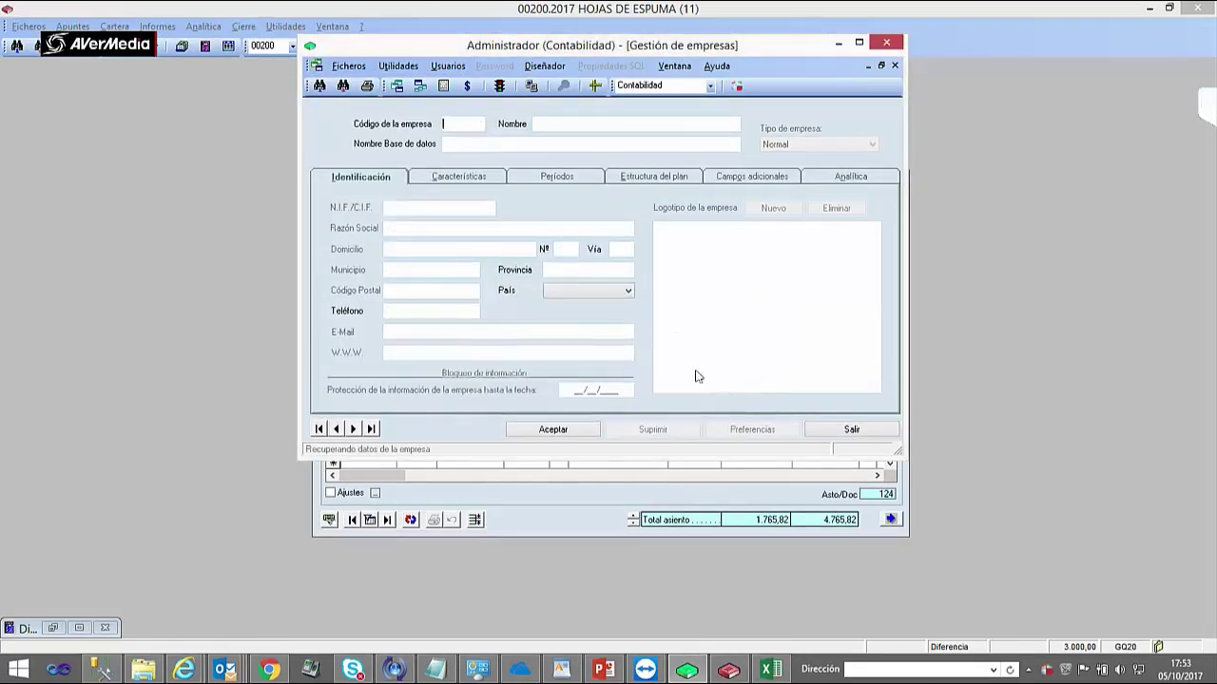
- Load company 200 and consult the analytic line and its offices defined for 2017
key(Return)
text(200)
key(Tab)
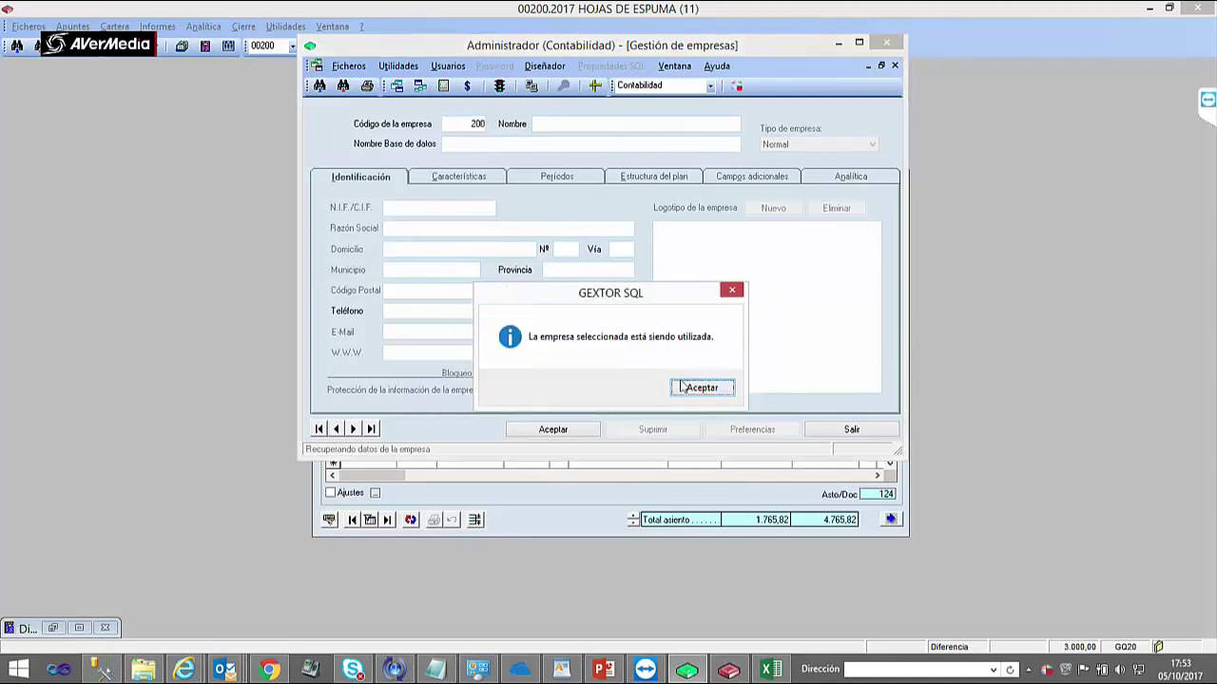
click(715, 389)
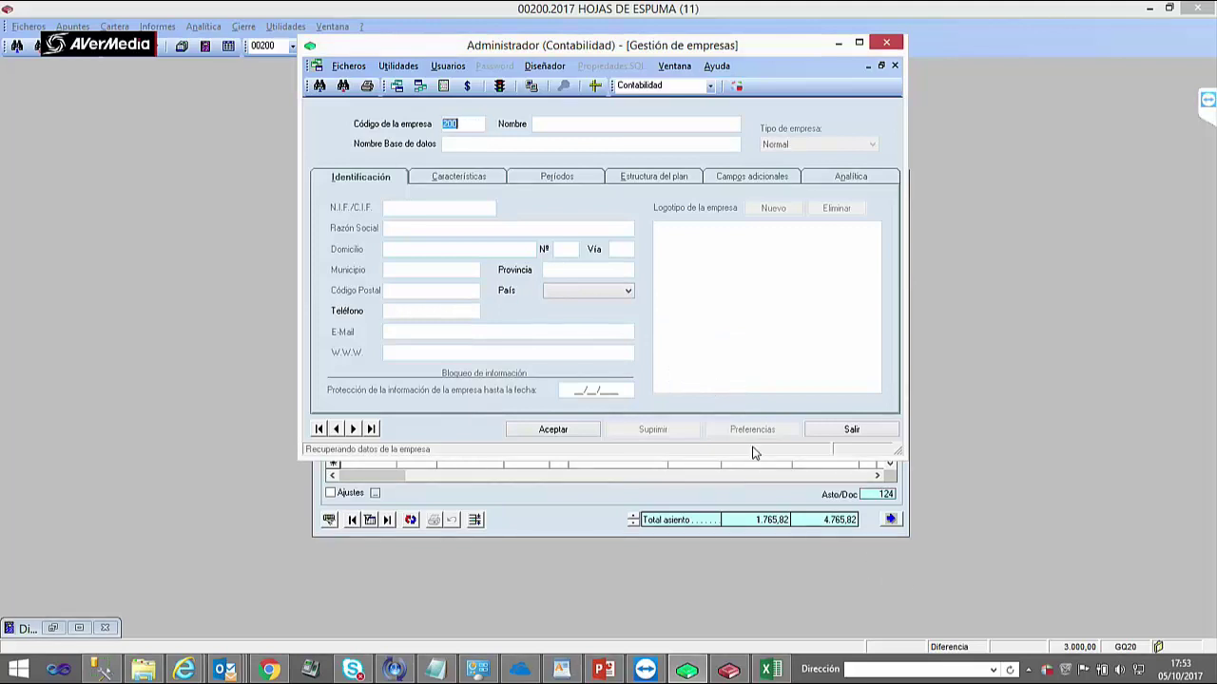
click(854, 177)
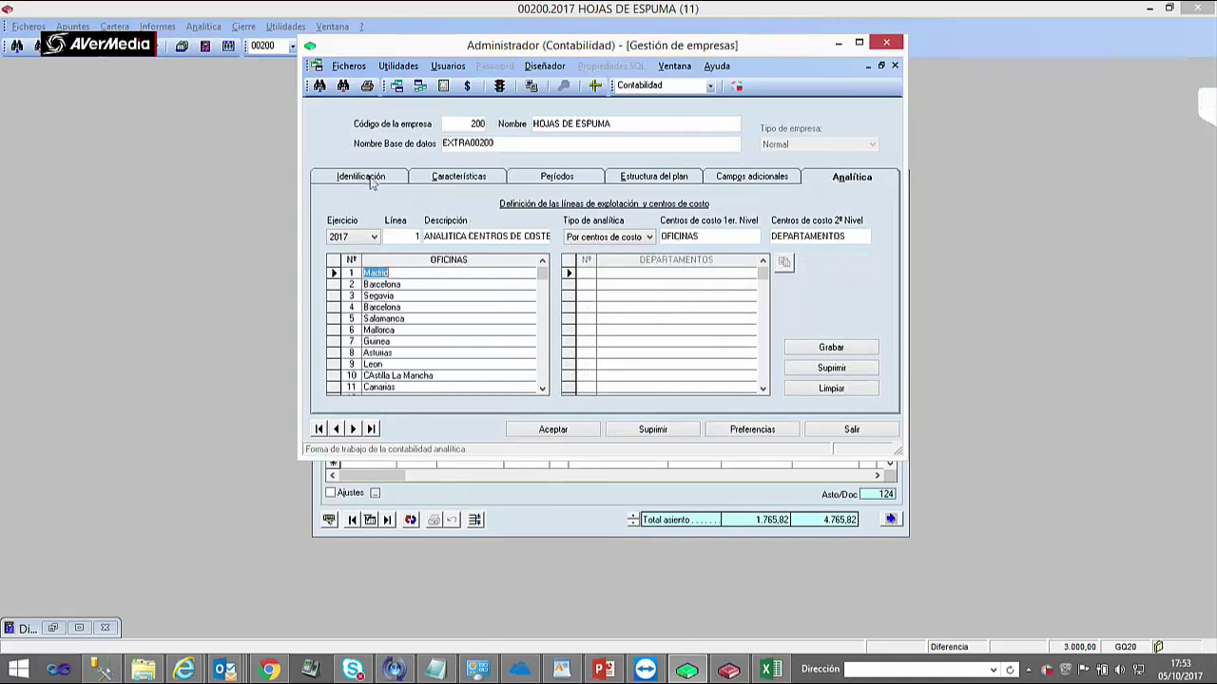
- Return to the accounting program, inspect the analytic entry redistribution options, cancel them, and close the chart of accounts
click(181, 46)
click(199, 26)
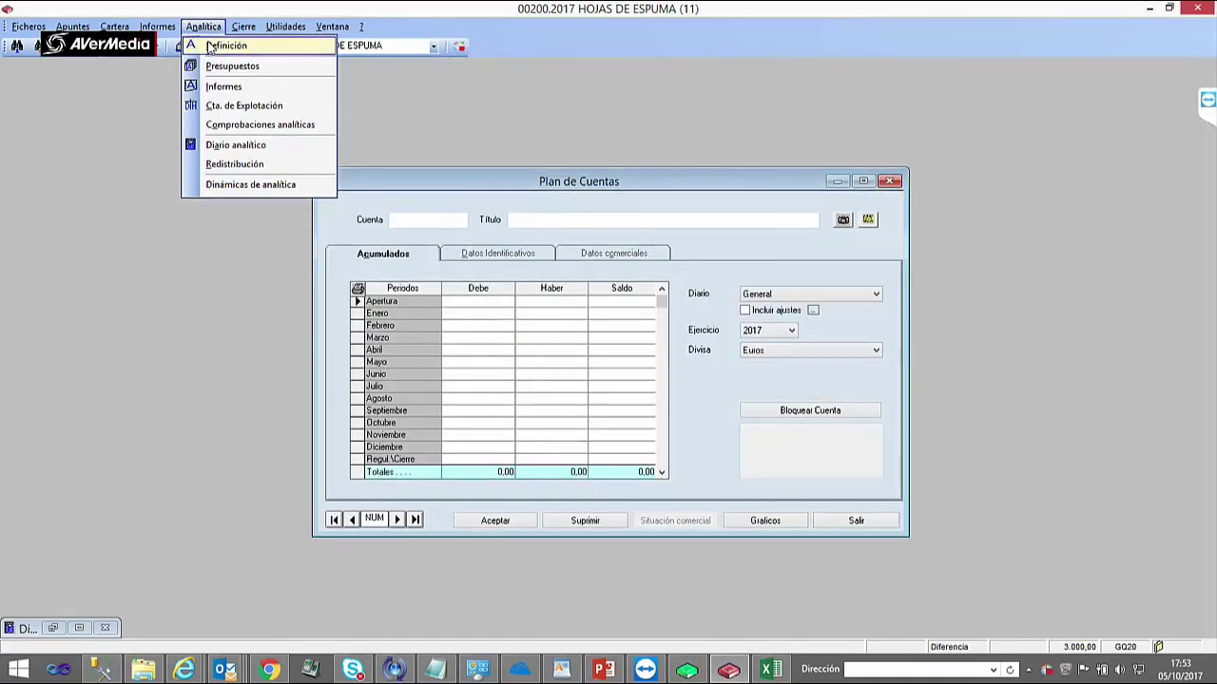
click(237, 163)
click(574, 349)
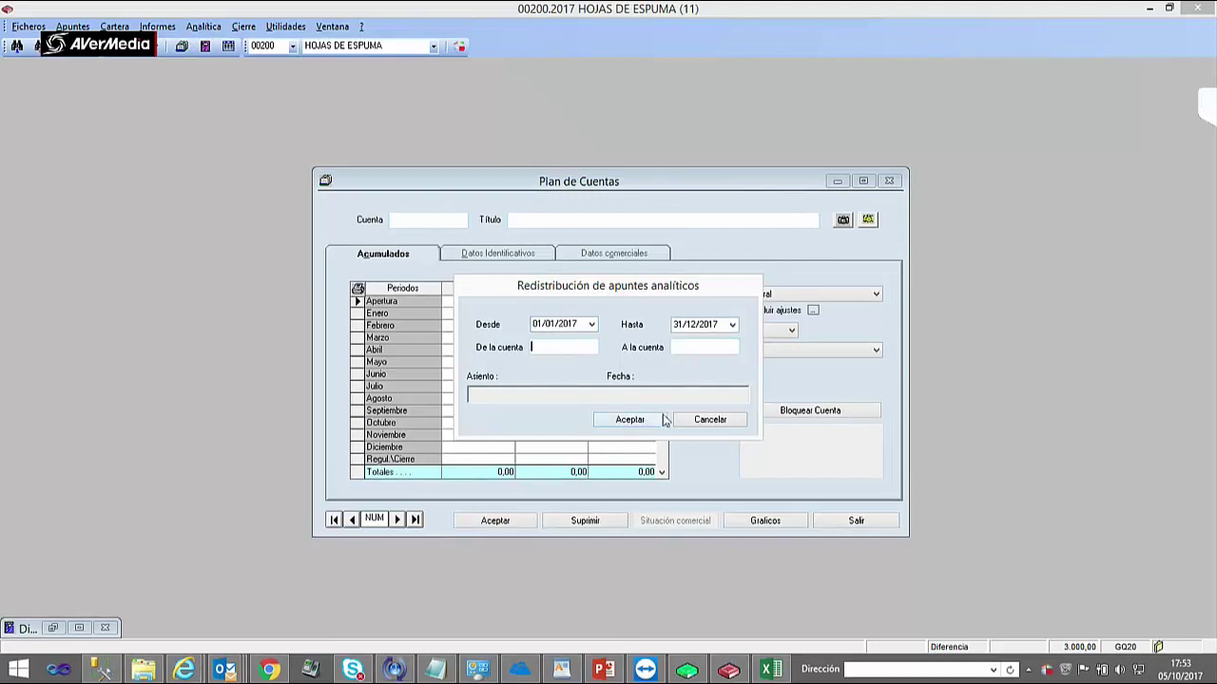
click(706, 423)
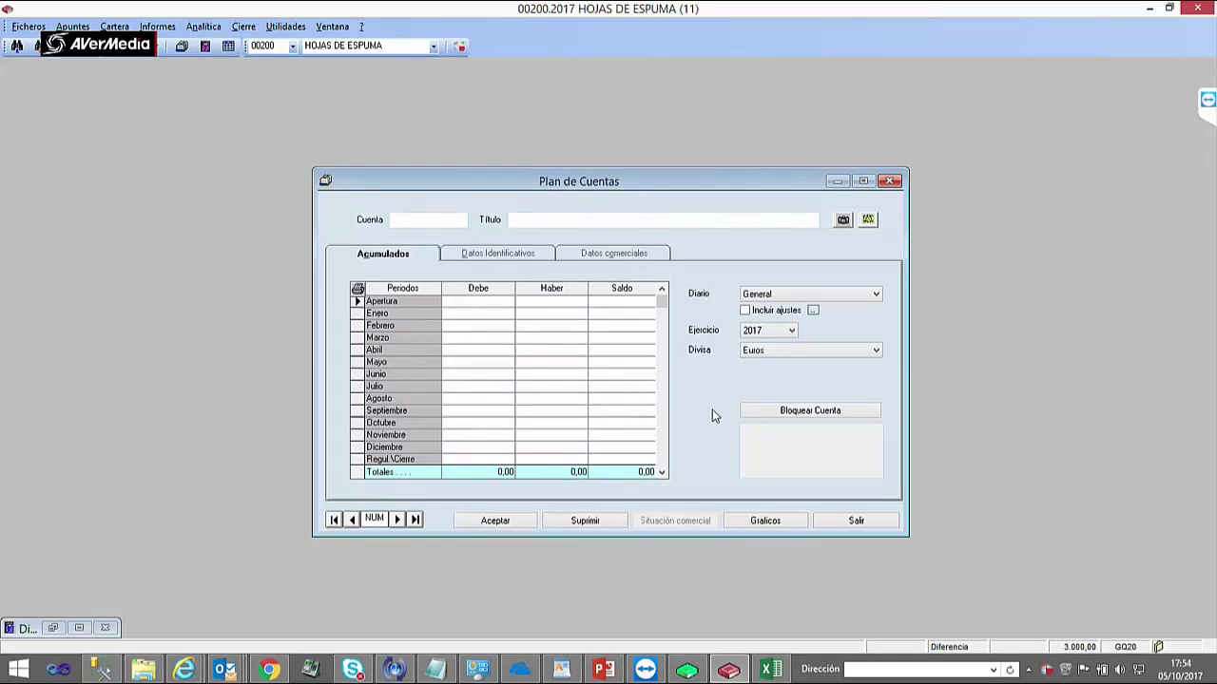
click(825, 518)
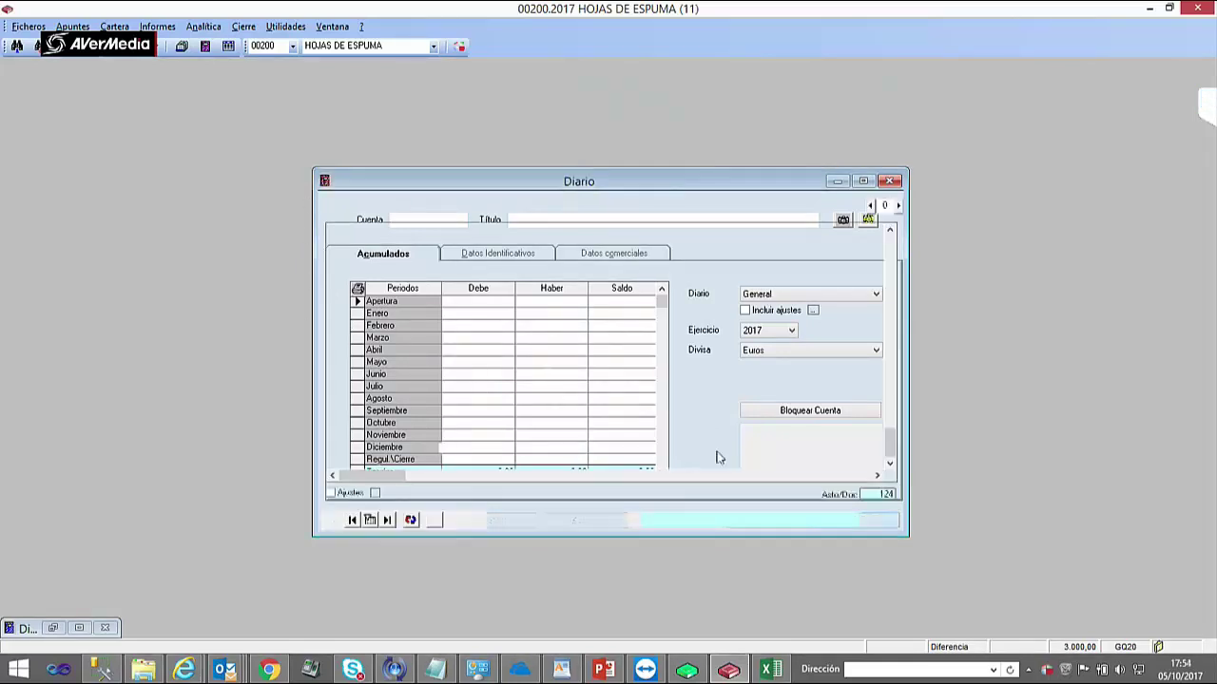
- Open the analytic journal and try to change which entries it shows
click(204, 26)
click(228, 146)
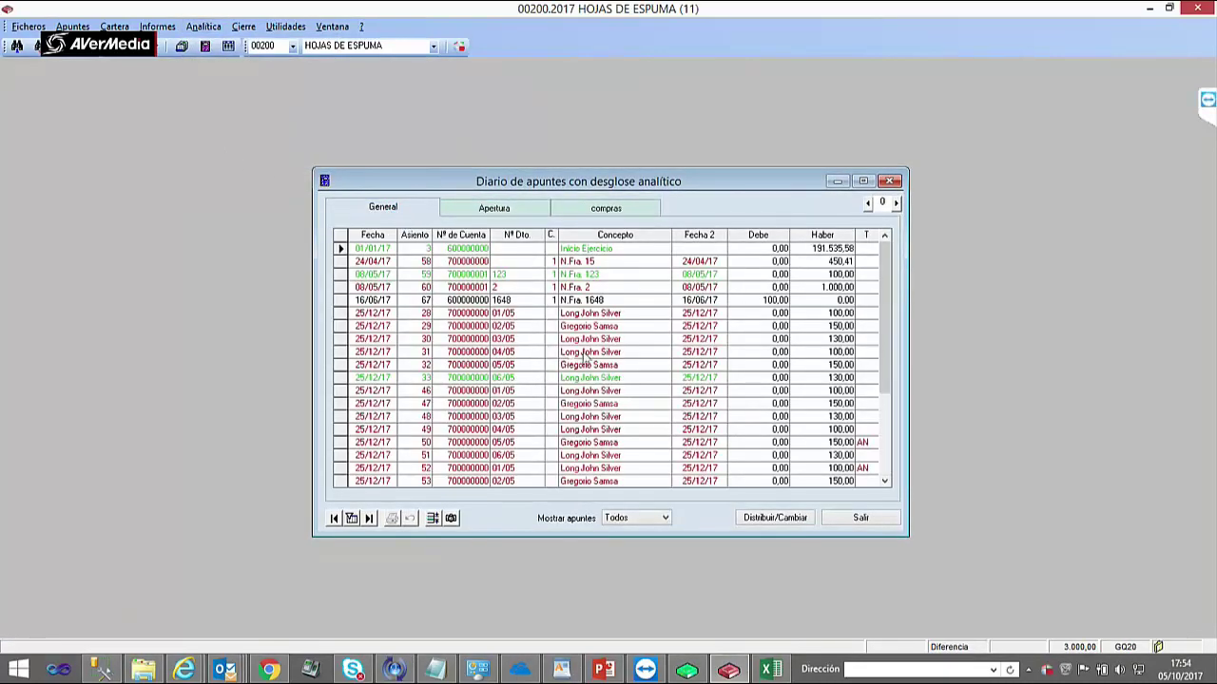
click(627, 521)
click(628, 529)
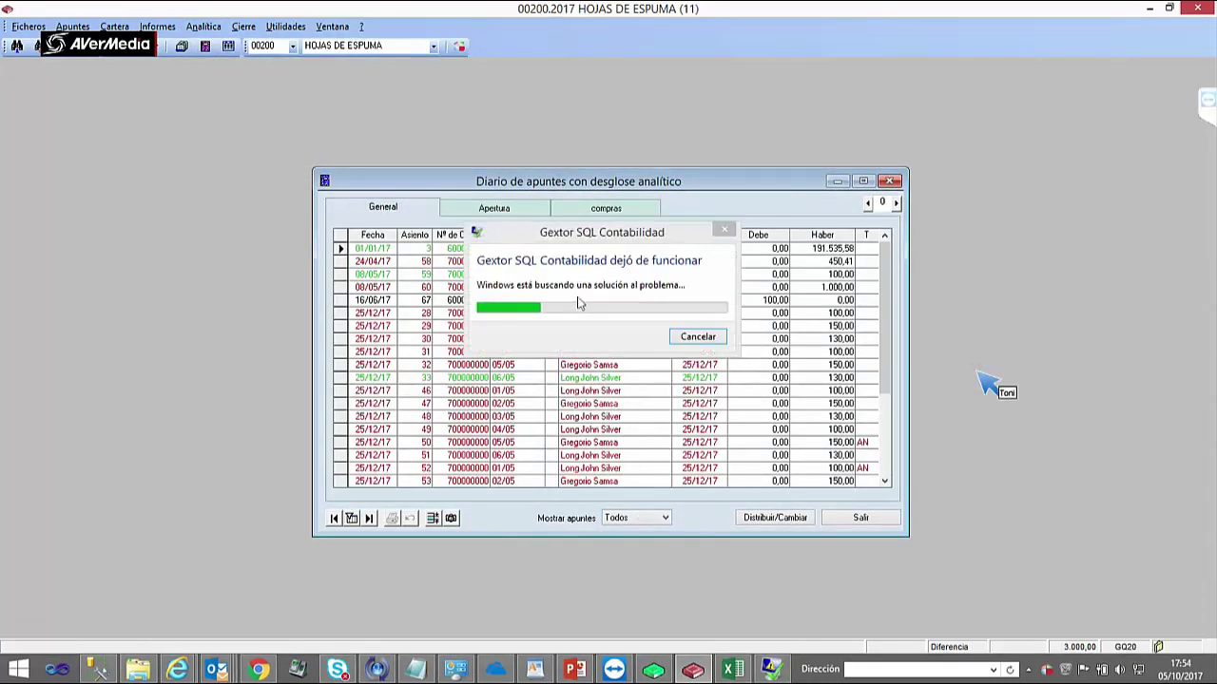
click(677, 337)
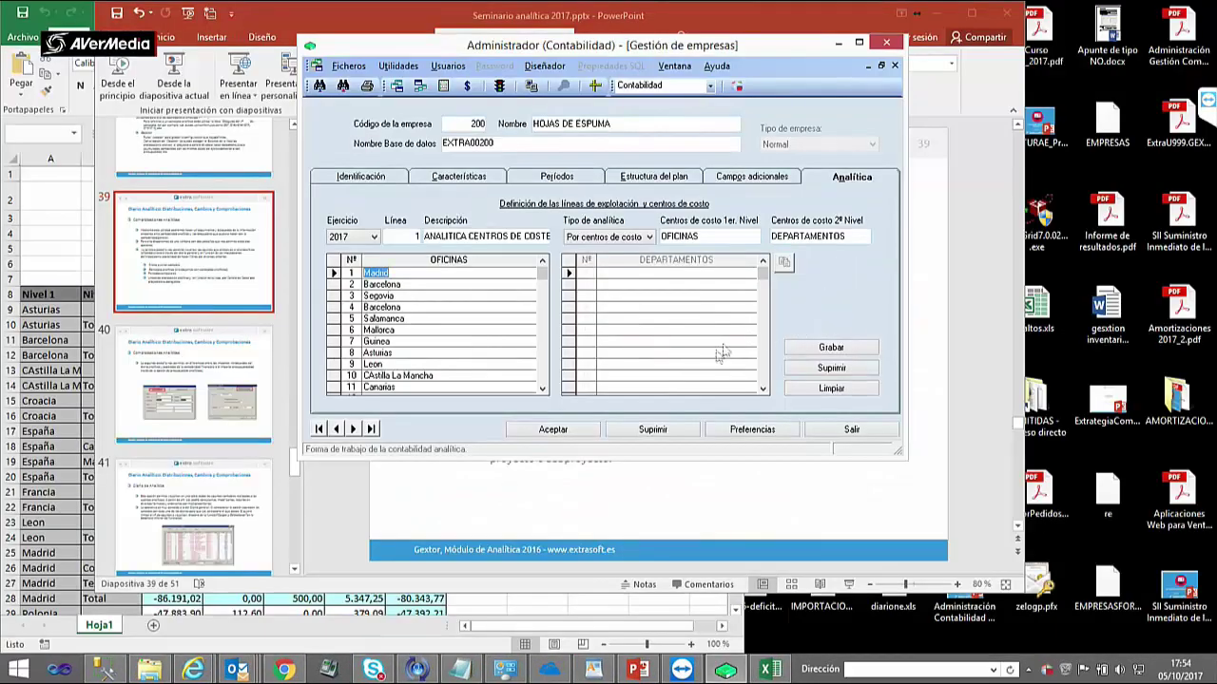
- Restart the Gextor accounting program with company 00200 HOJAS DE ESPUMA
click(1044, 669)
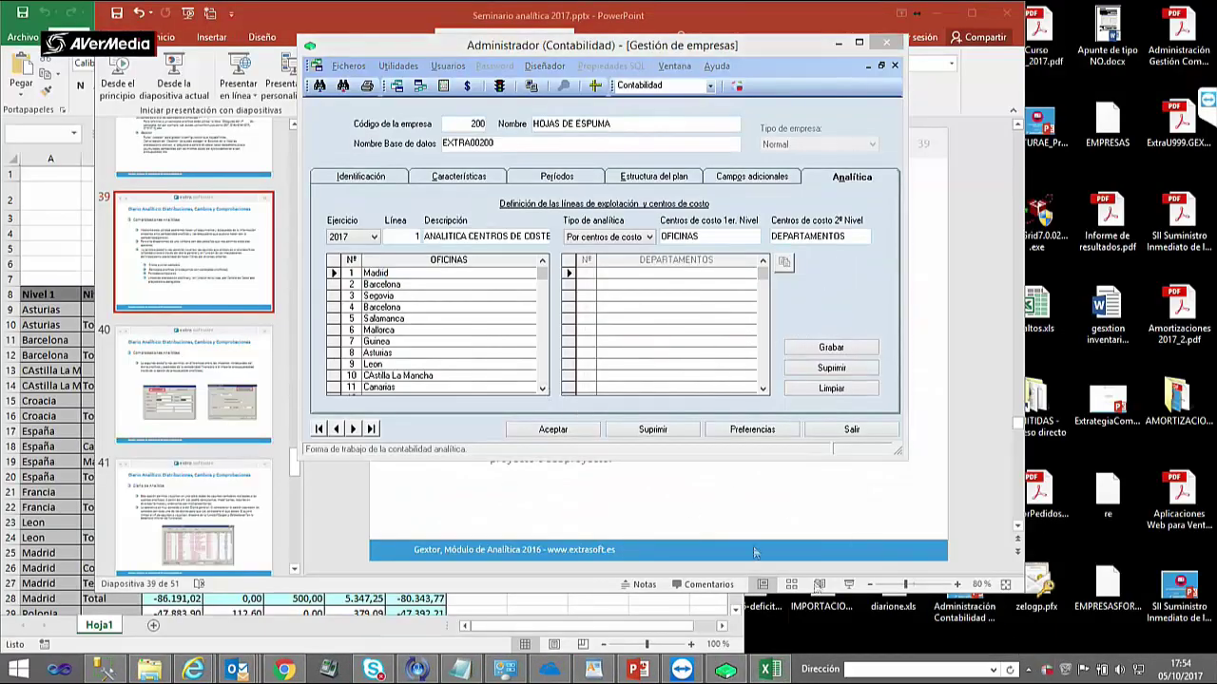
double_click(1050, 673)
click(535, 216)
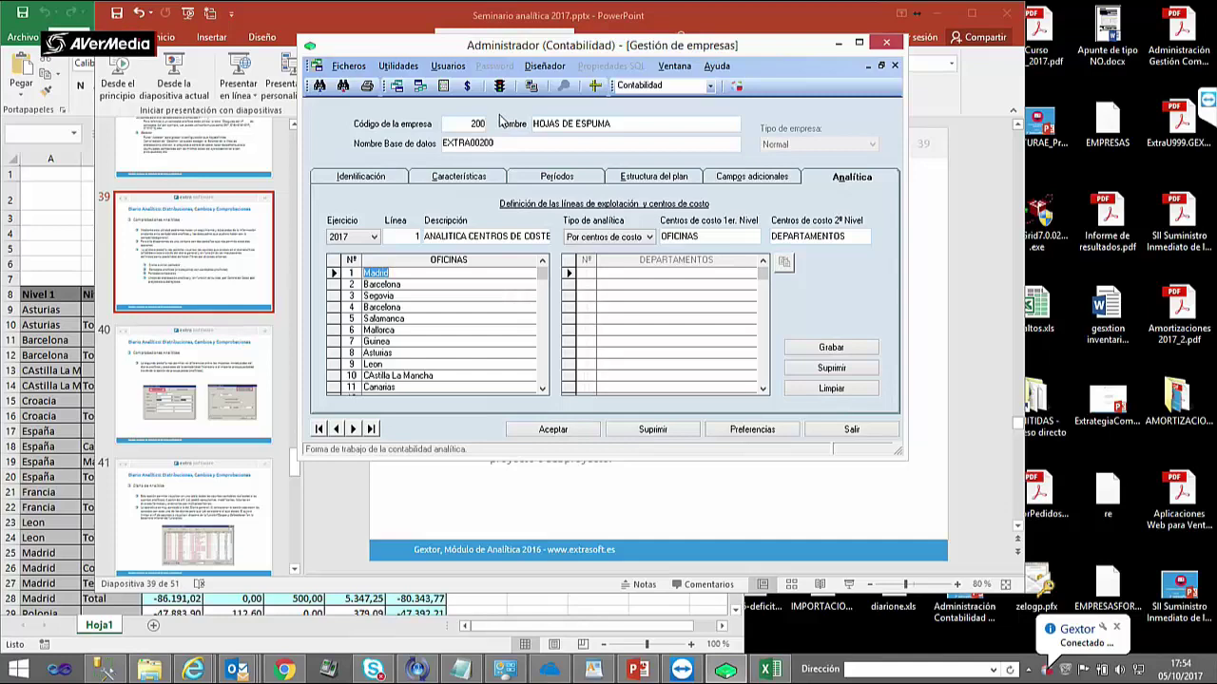
click(1026, 670)
click(622, 389)
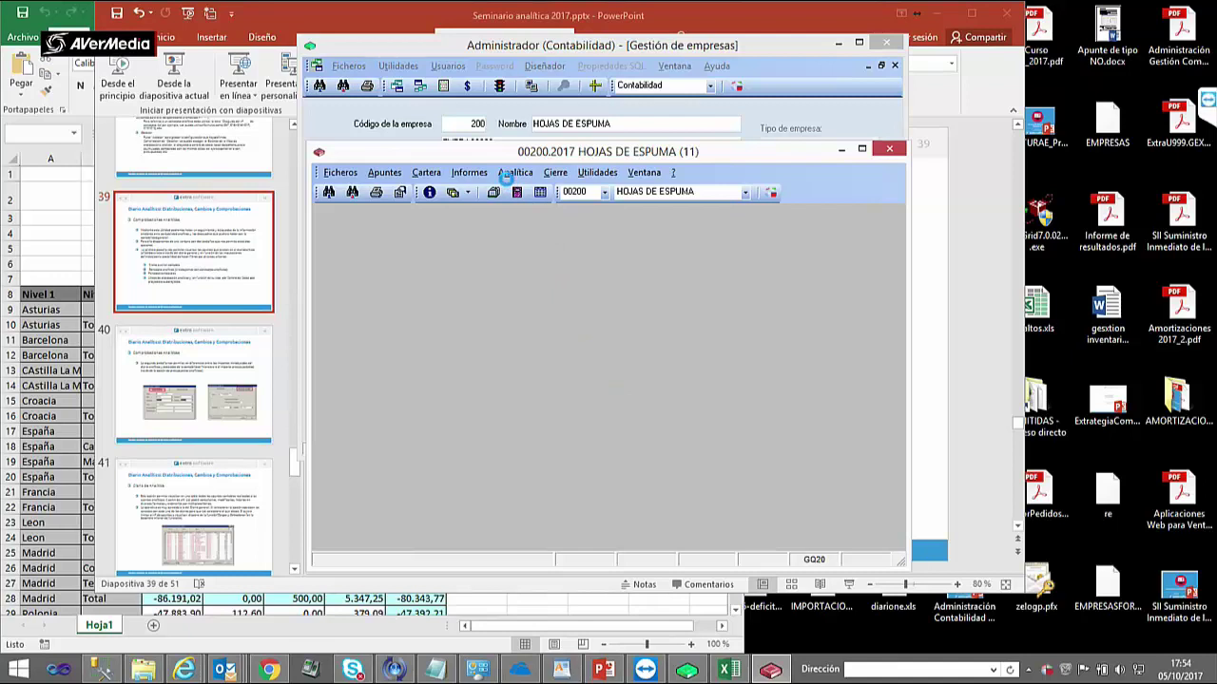
- Open the analytic journal, show only the Asignados entries of the General journal, and review them one by one
click(511, 177)
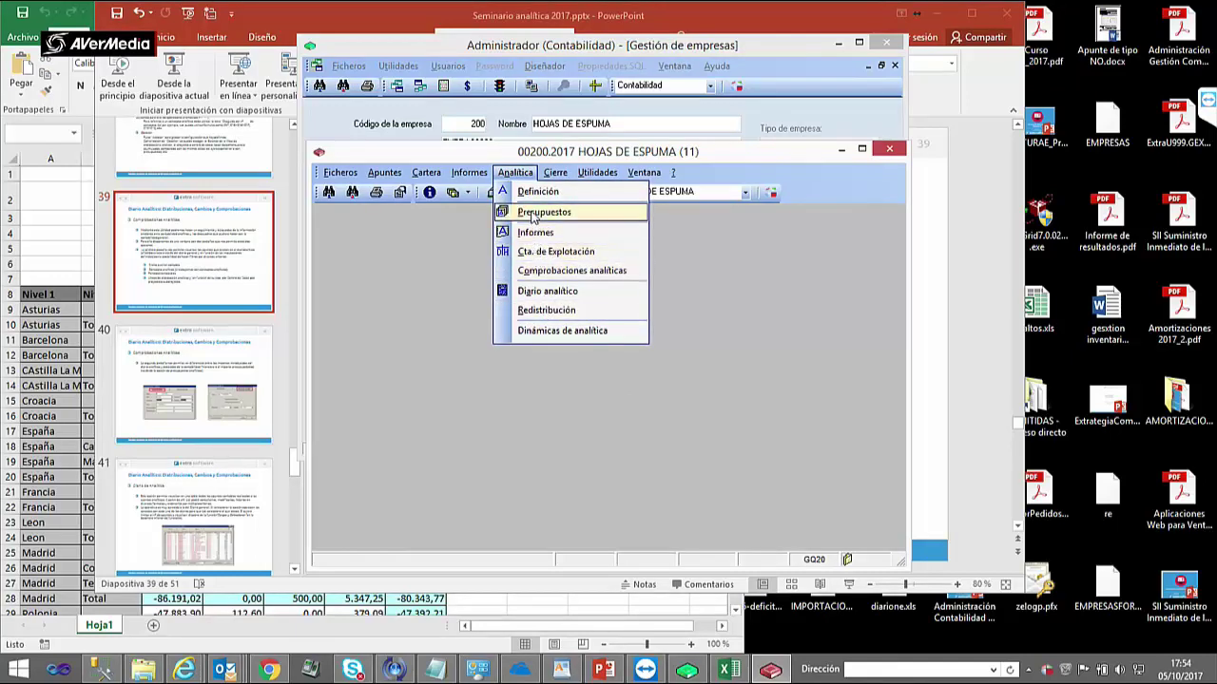
click(538, 295)
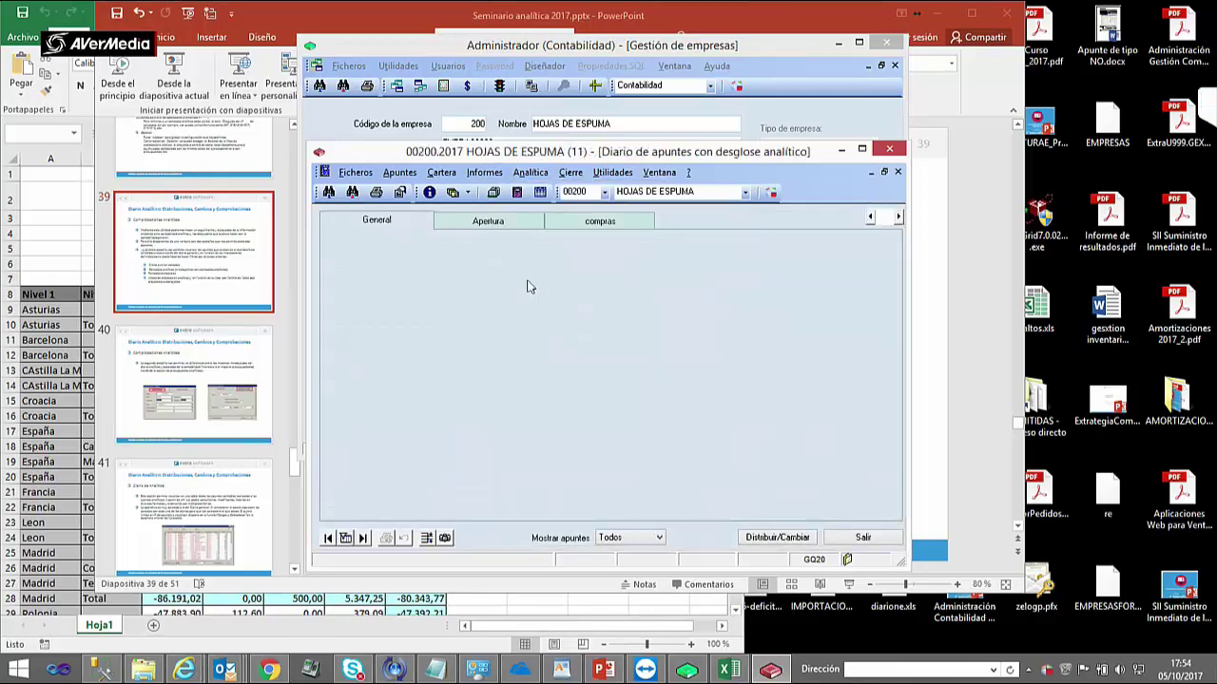
click(411, 220)
click(656, 537)
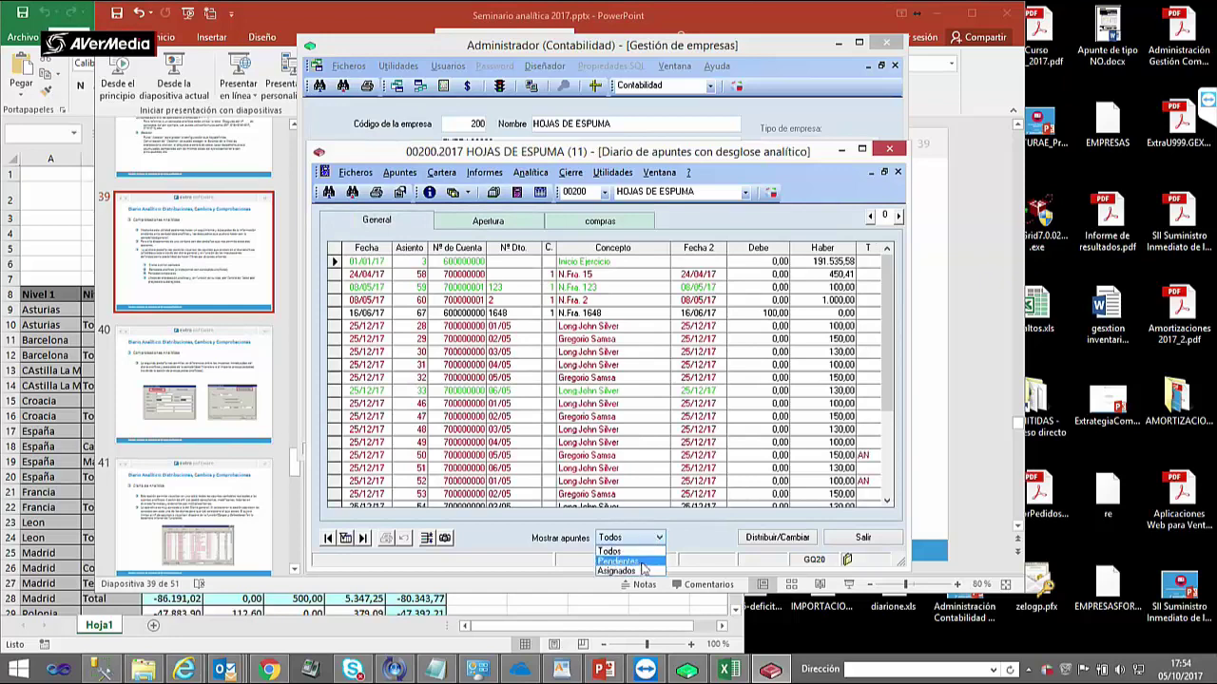
click(637, 570)
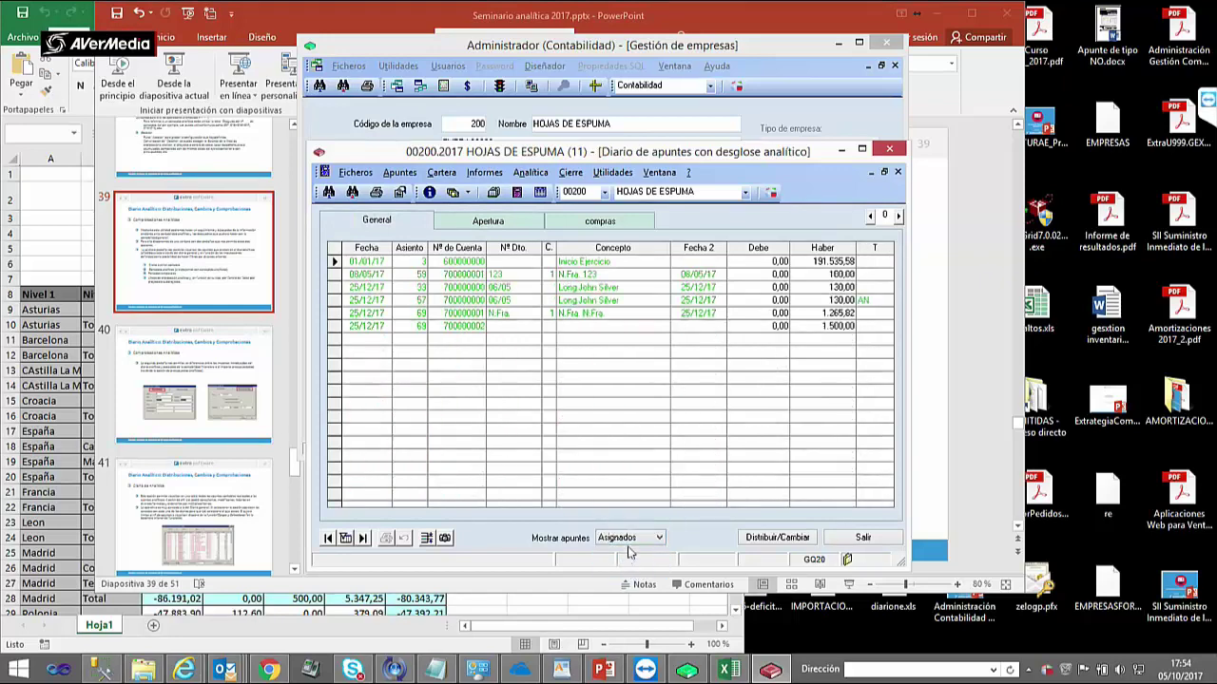
click(336, 262)
click(336, 274)
click(336, 287)
click(335, 301)
click(335, 313)
click(338, 326)
- Filter the analytic journal to Pendientes and look through the entries still awaiting distribution
click(642, 545)
click(627, 559)
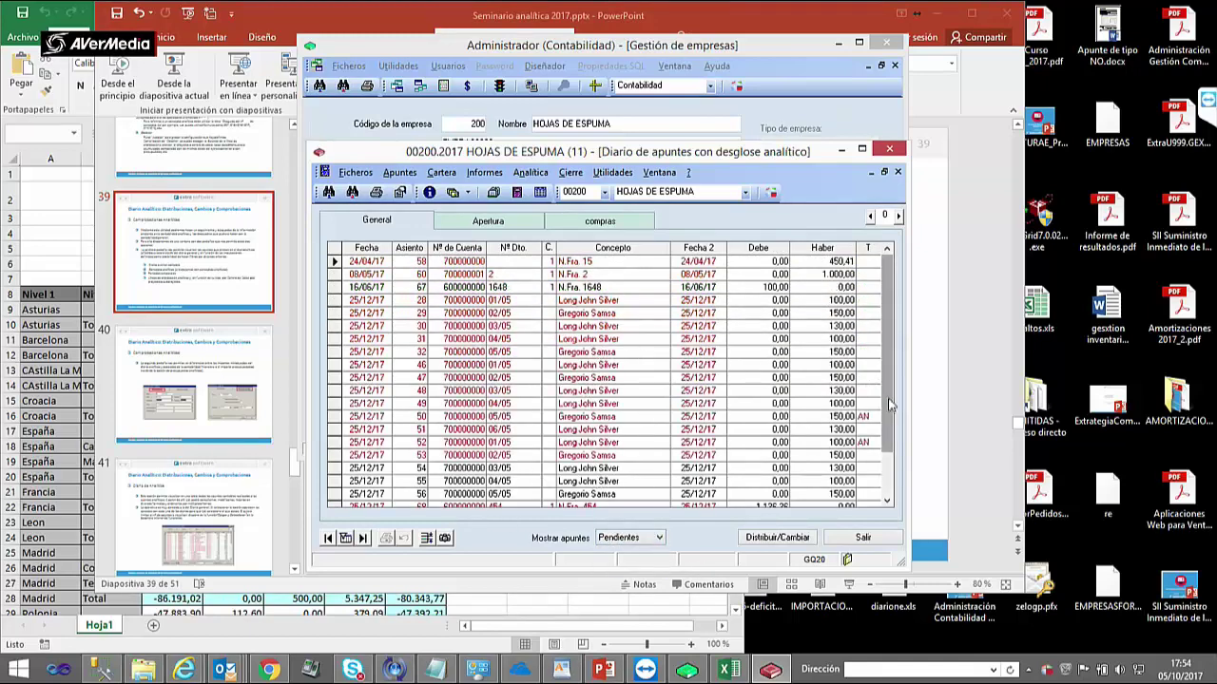
scroll(891, 403, down, 3)
scroll(892, 403, up, 3)
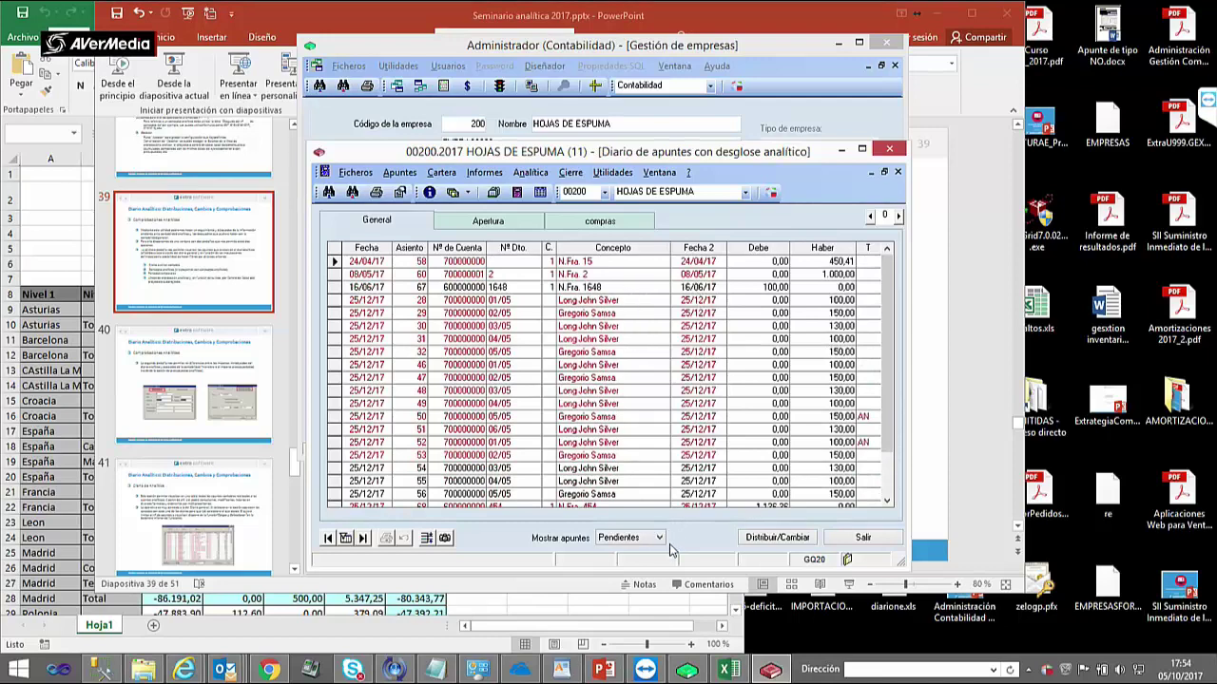
- Set the analytic journal's entry filter back to Todos and look through the full list
click(654, 536)
click(623, 550)
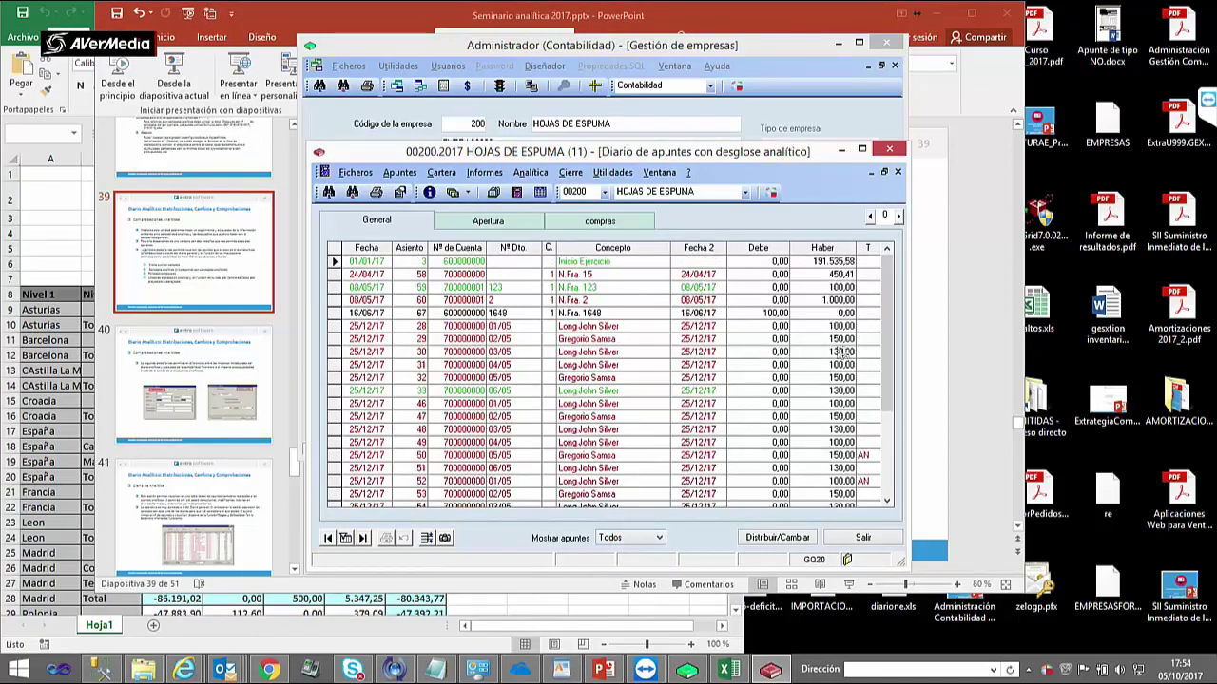
scroll(894, 372, down, 3)
scroll(900, 435, up, 3)
click(349, 393)
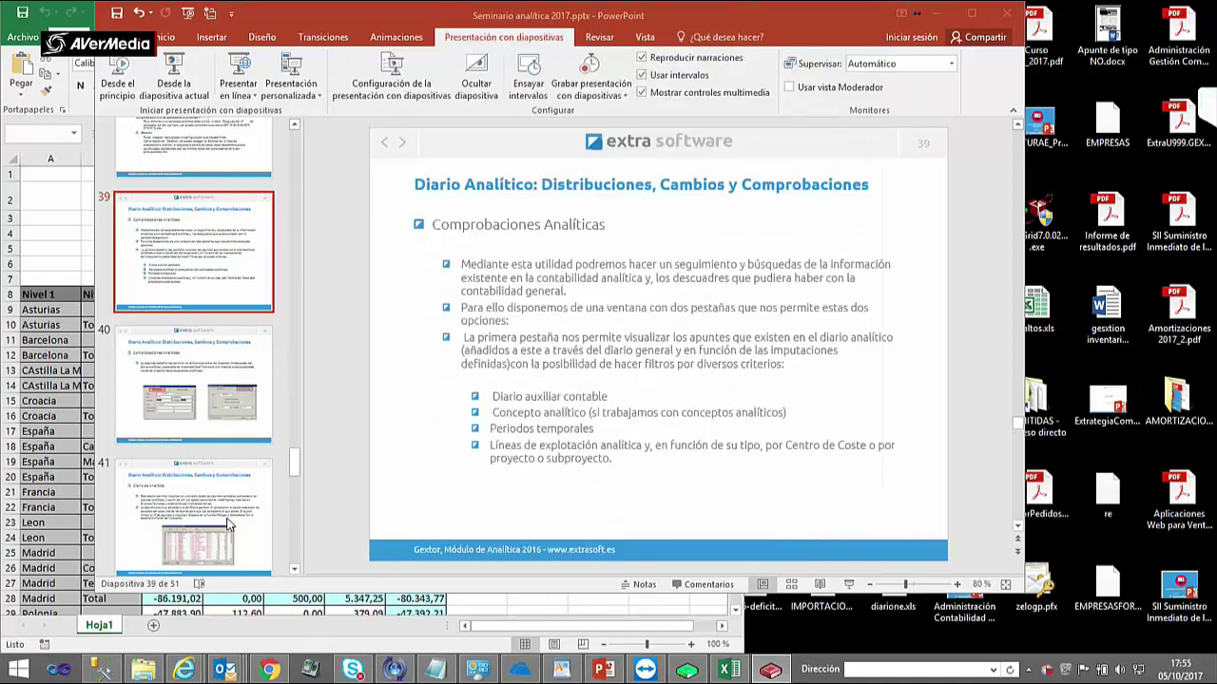
- Switch to the Seminario analítica 2017 presentation in PowerPoint and start the slide show from slide 42, Diario de Analítica
click(237, 390)
click(221, 404)
click(228, 475)
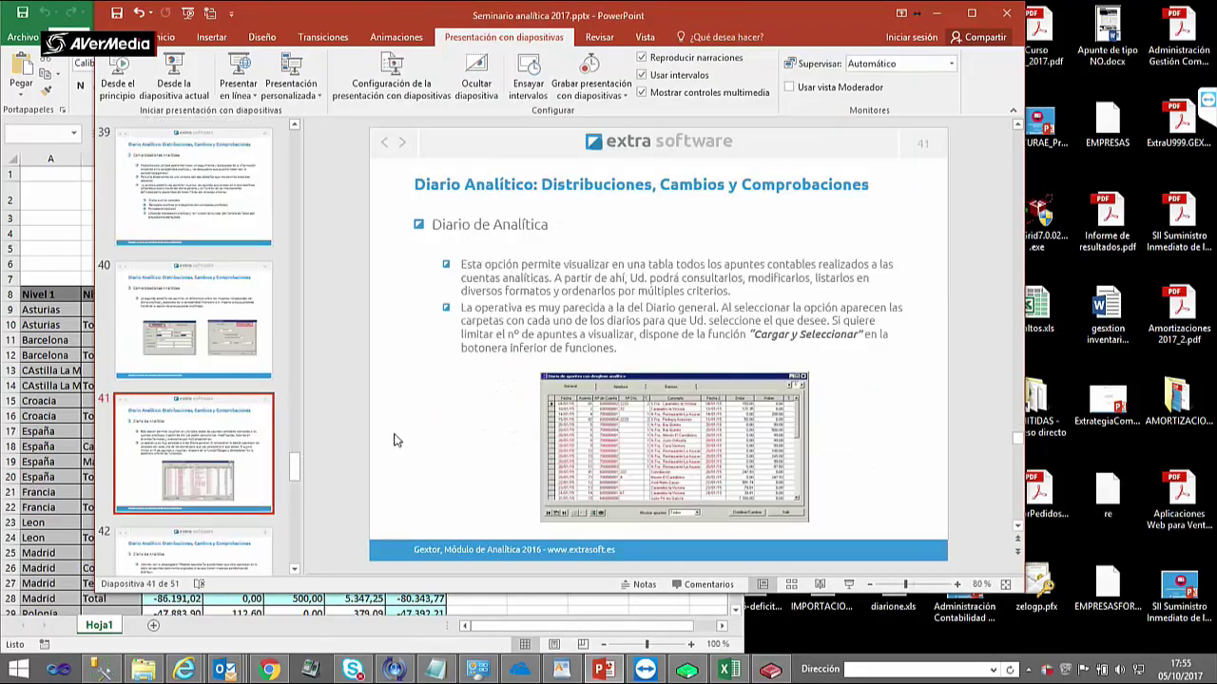
scroll(238, 485, down, 3)
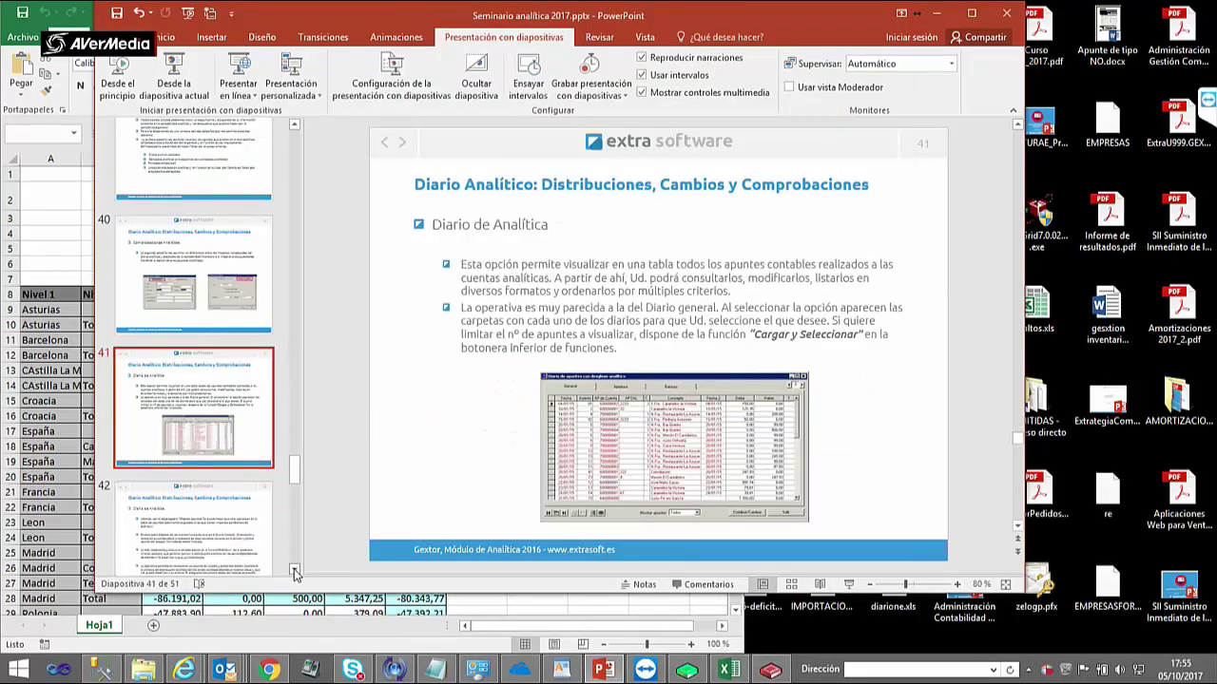
click(235, 485)
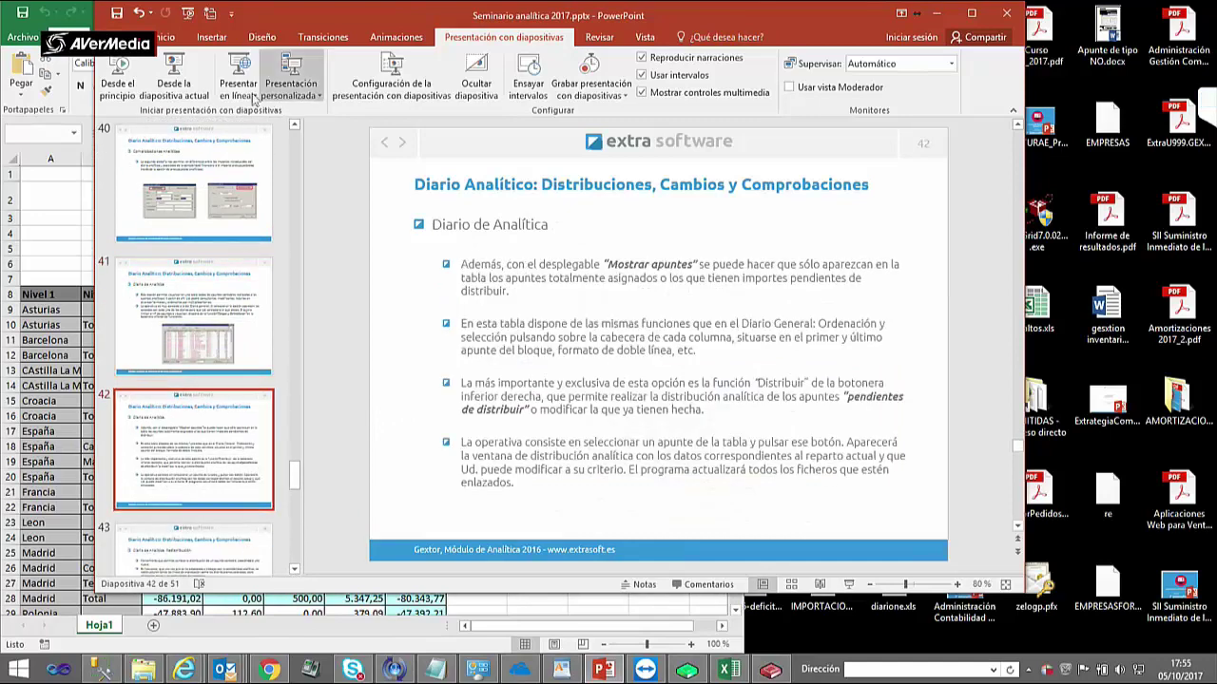
click(174, 78)
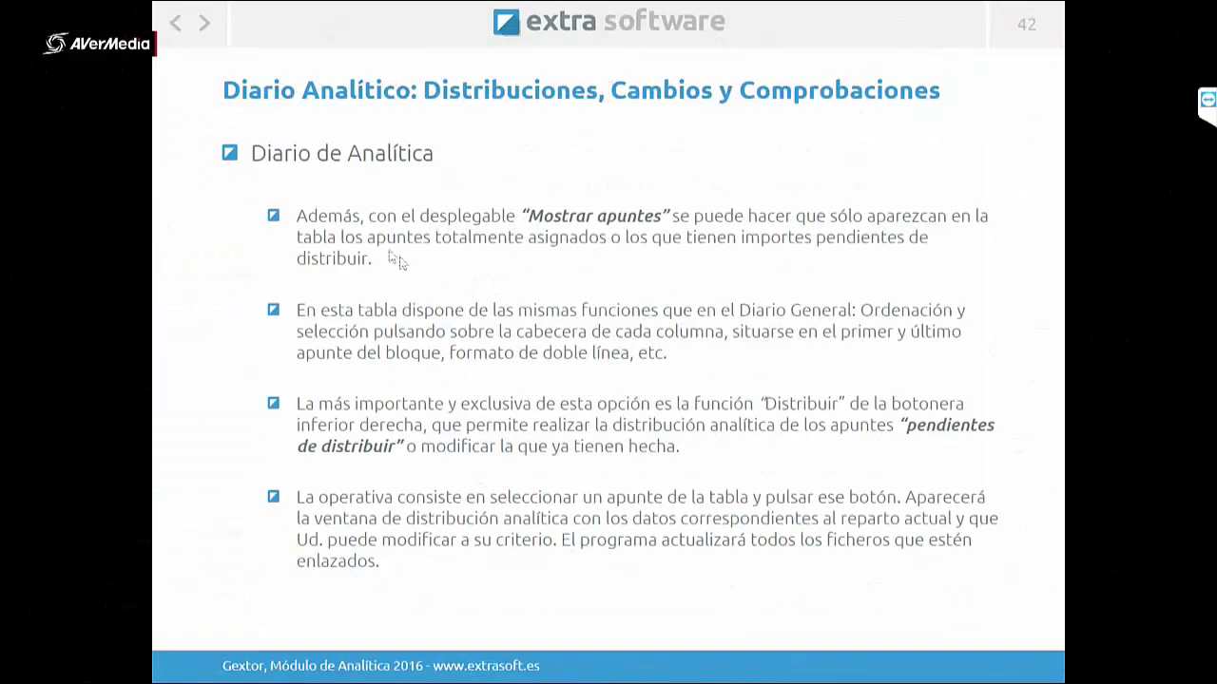
- Advance through the Redistribución and Tablas Dinámicas de Analítica slides to the Preguntas slide, and end the slide show
click(529, 277)
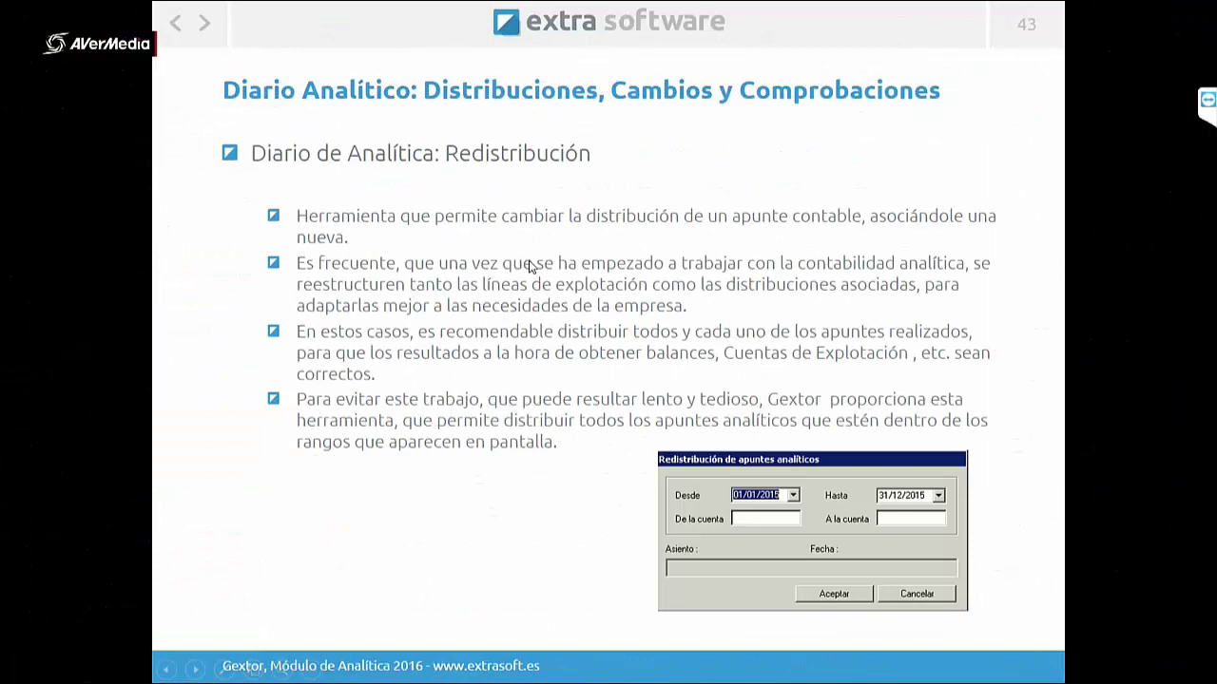
click(531, 265)
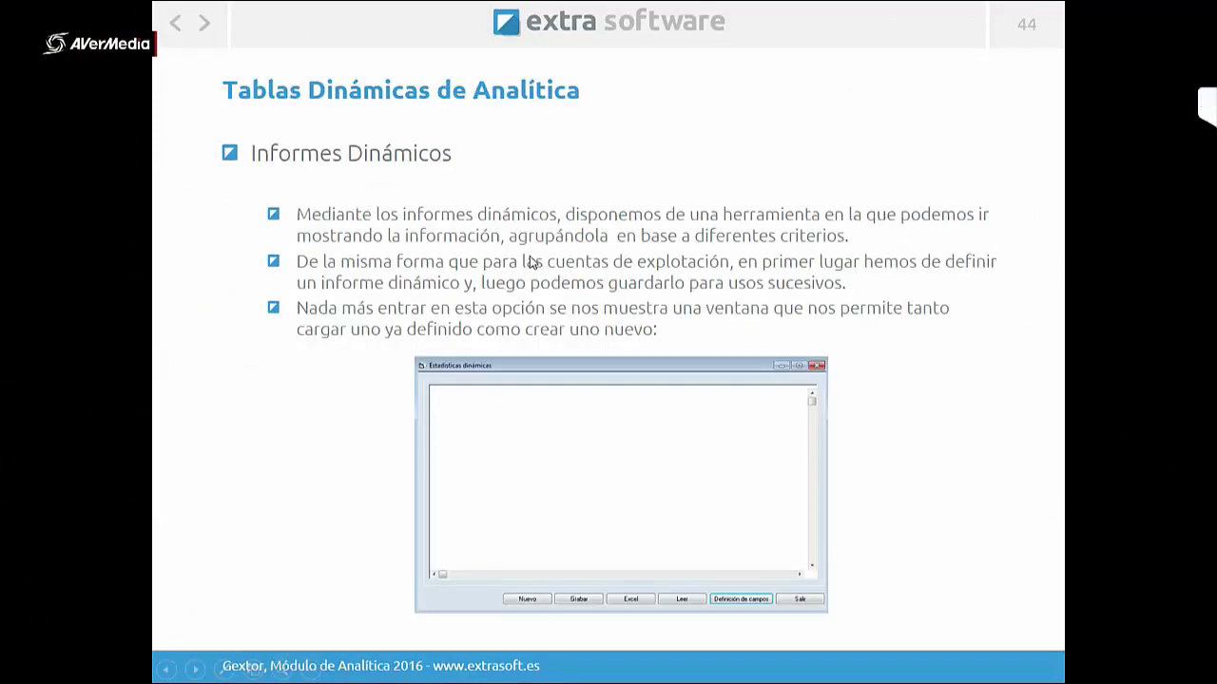
click(530, 263)
click(530, 263)
click(521, 249)
click(522, 249)
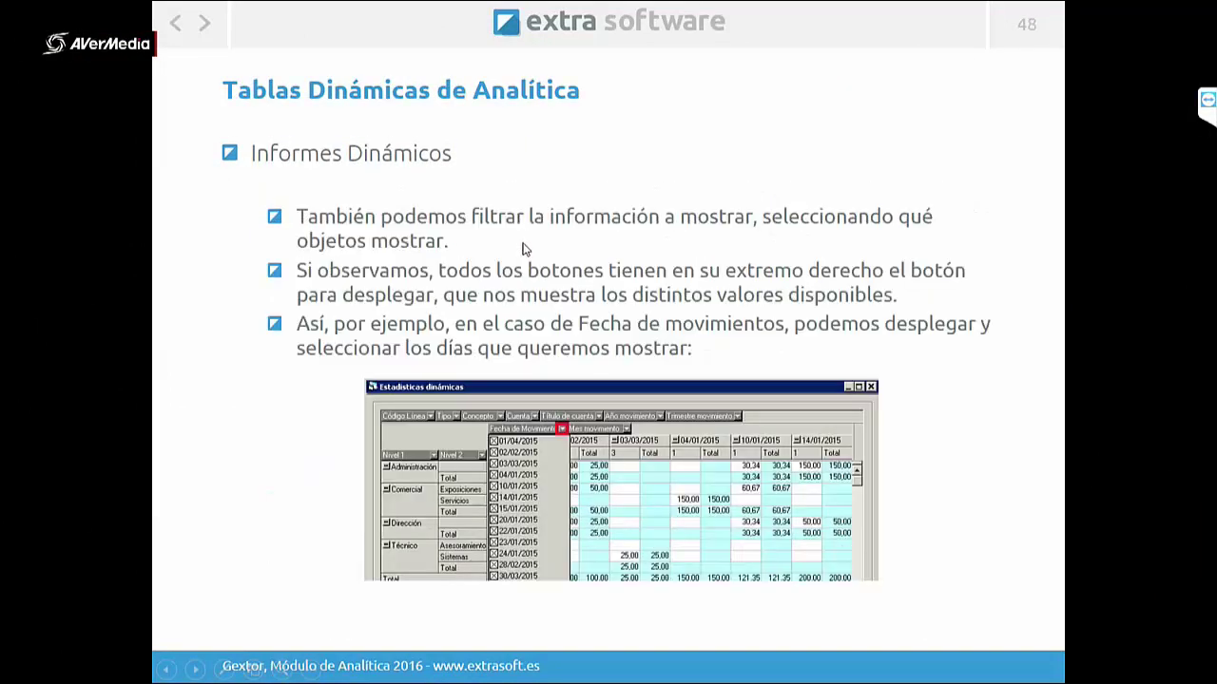
click(524, 247)
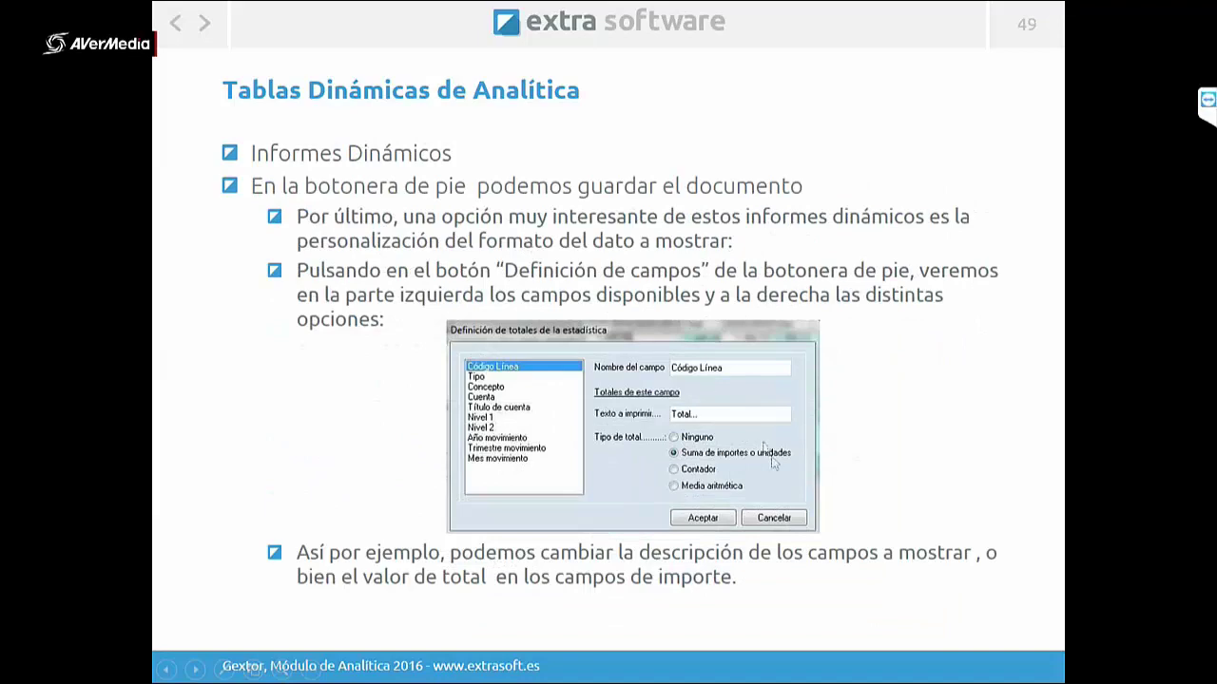
click(785, 531)
key(Escape)
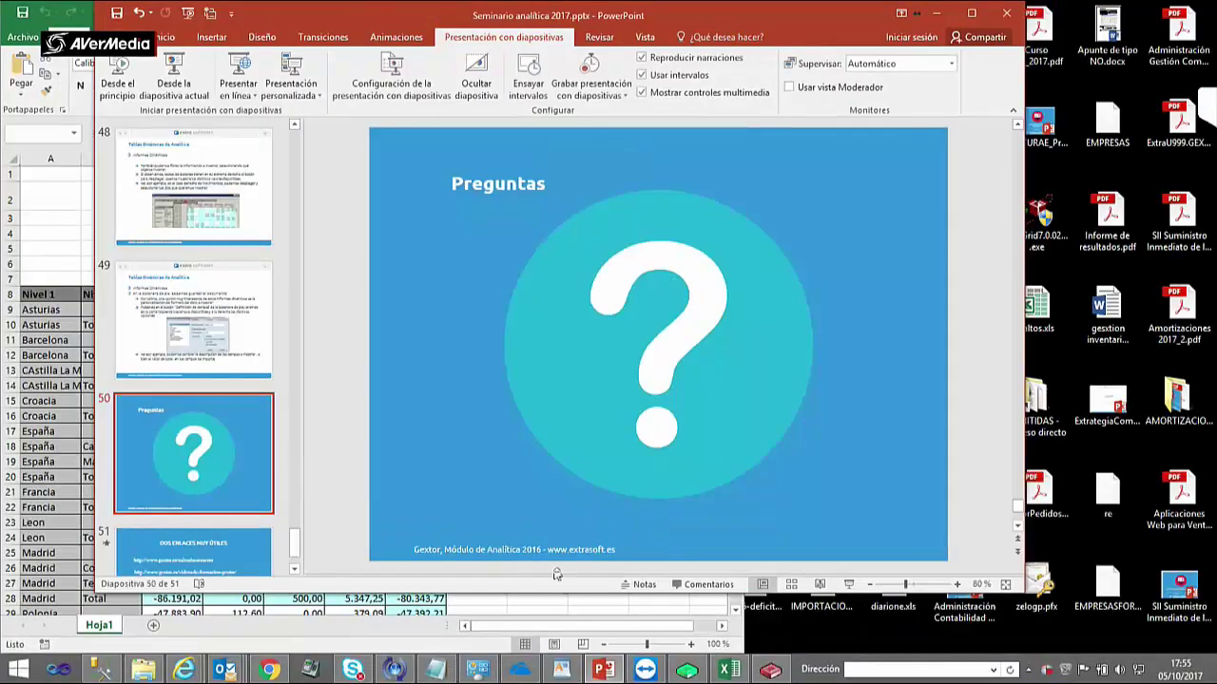
- Switch to Gextor and generate a new dynamic statistic from Dinámicas de analítica
click(729, 670)
click(770, 670)
click(571, 173)
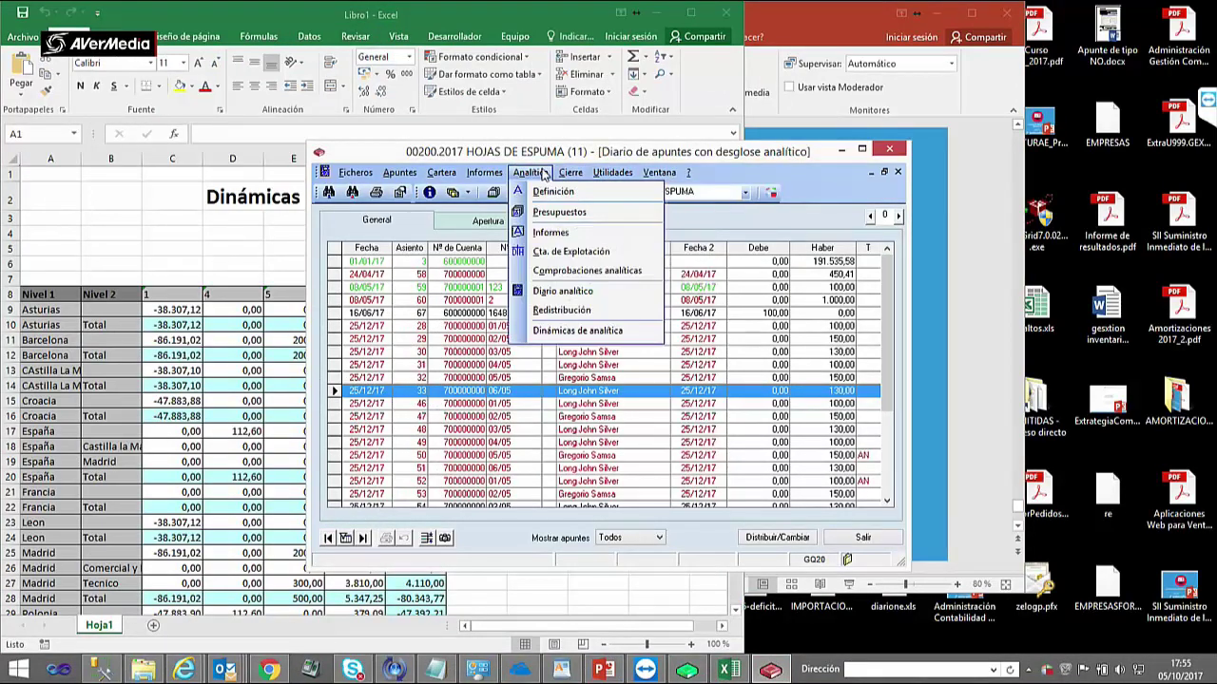
click(547, 310)
click(478, 537)
click(726, 443)
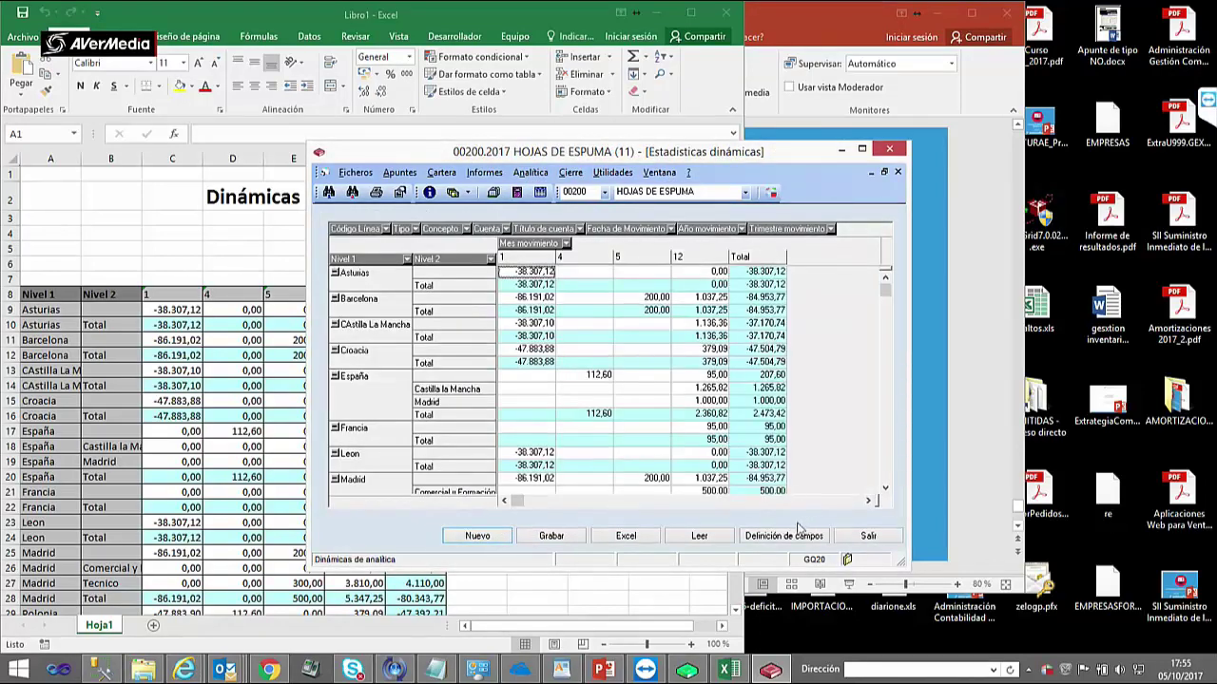
- Open the statistic's field definitions and examine the name, total text and total type of the available fields
click(777, 536)
click(464, 326)
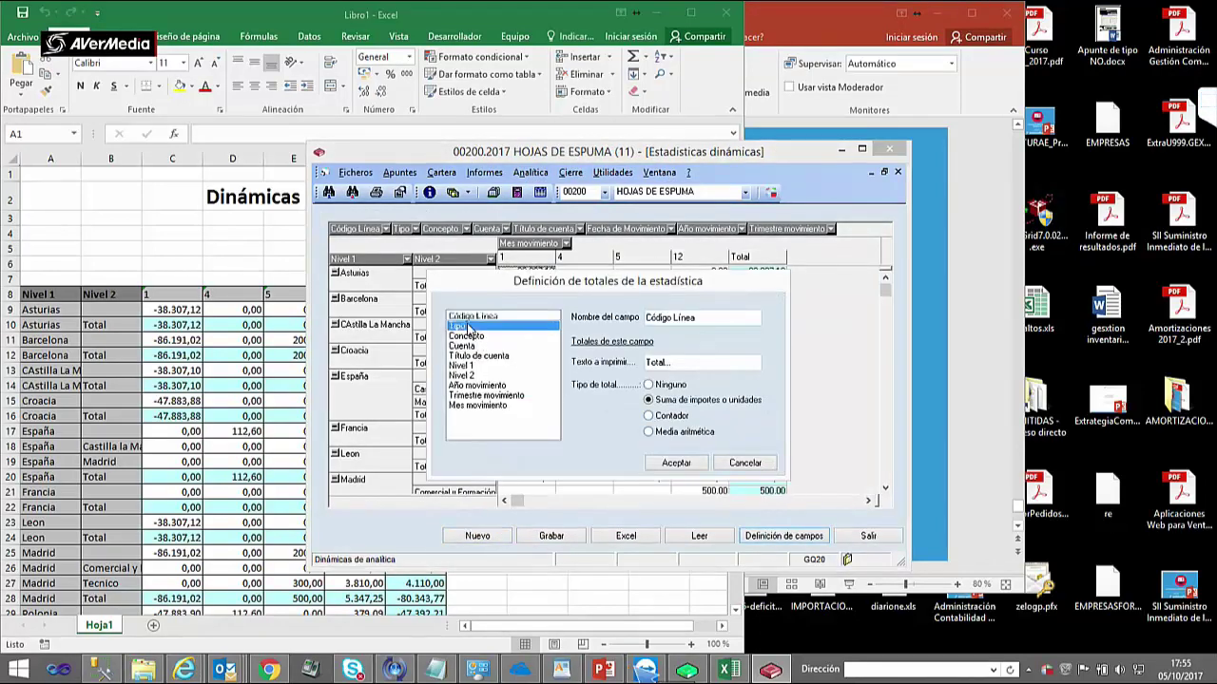
click(466, 336)
click(473, 356)
click(462, 376)
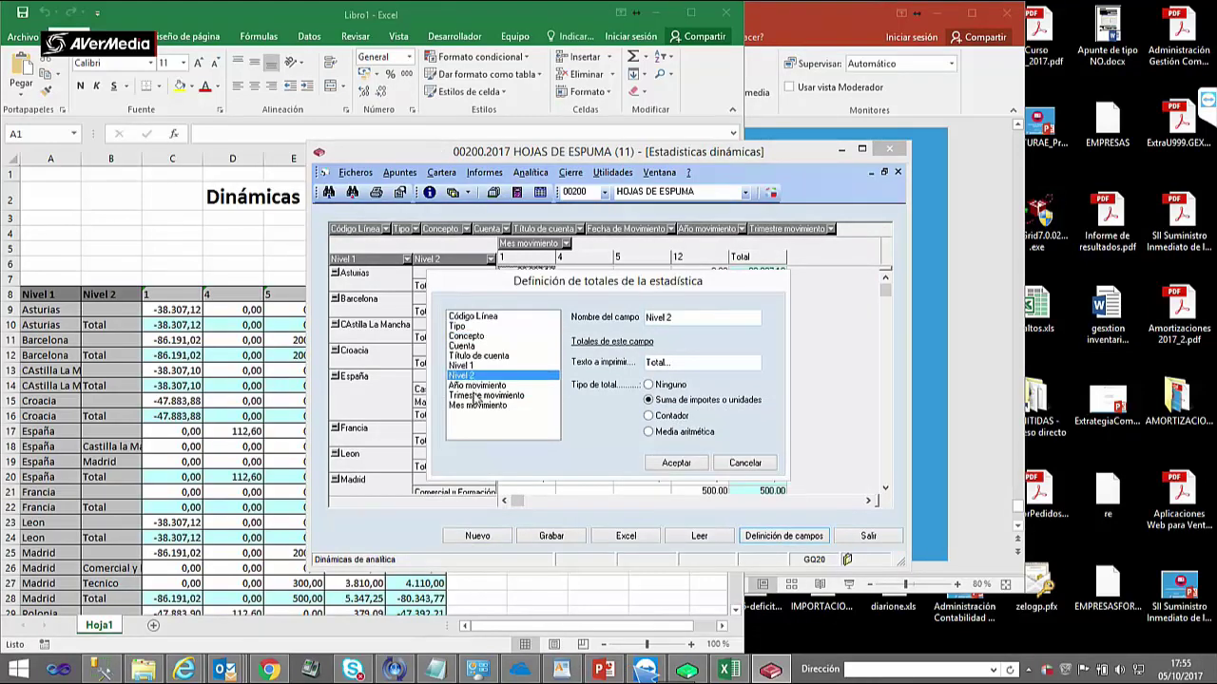
click(477, 405)
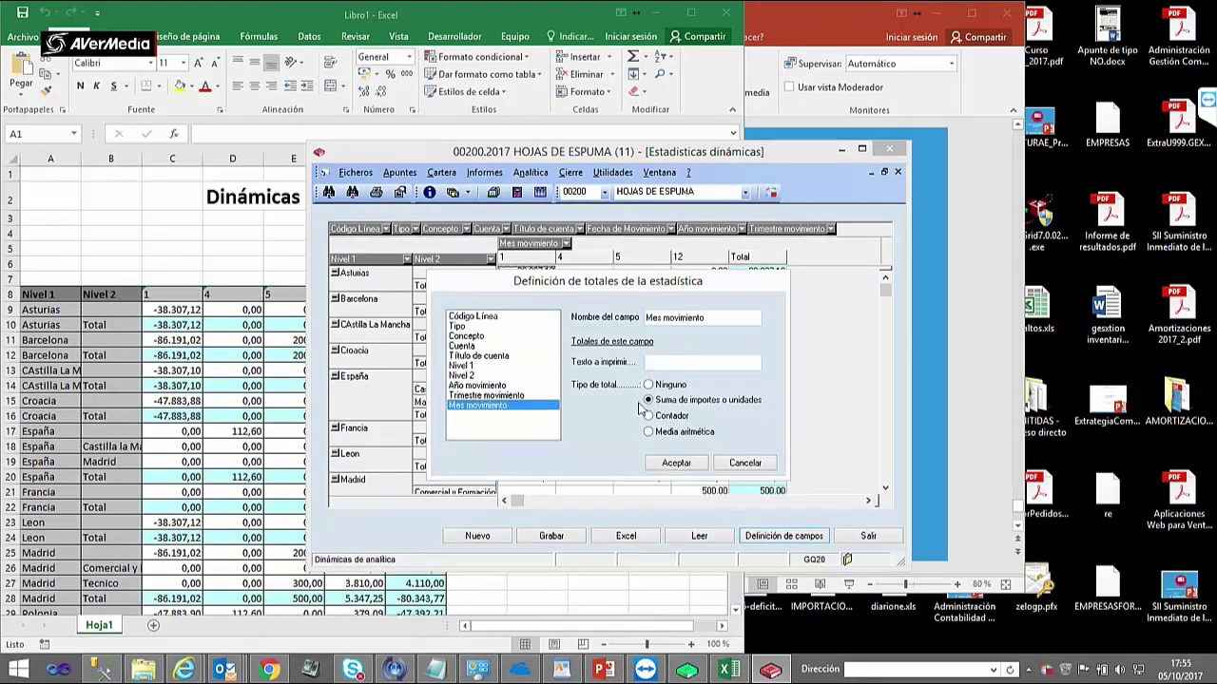
click(502, 386)
click(506, 406)
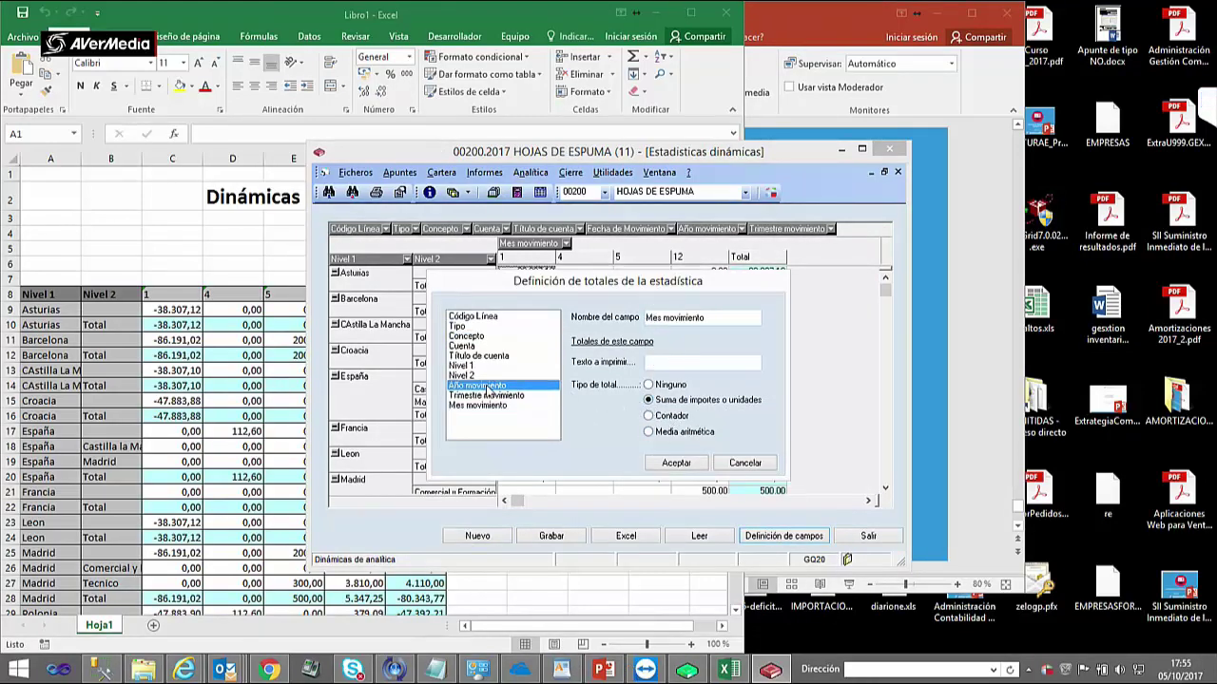
click(477, 376)
click(479, 356)
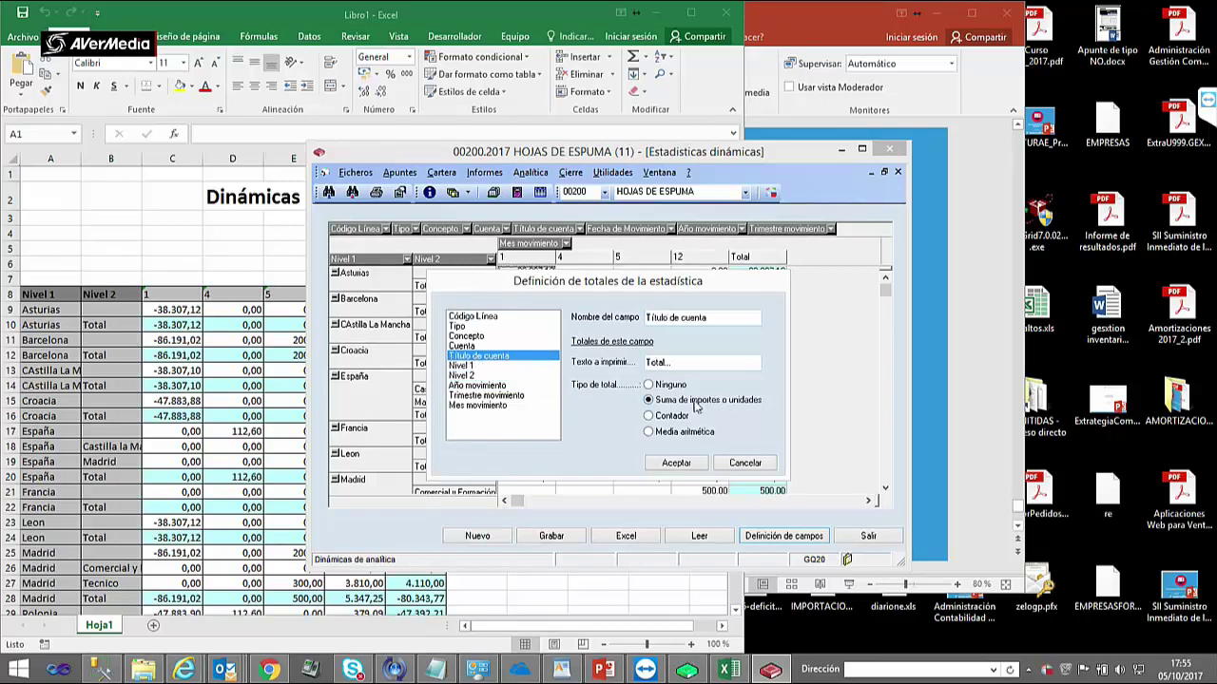
click(498, 367)
click(485, 396)
click(486, 406)
click(482, 385)
- Set the total type of the Título de cuenta field to Media aritmética and accept the field definitions
click(480, 357)
drag(640, 290, 855, 263)
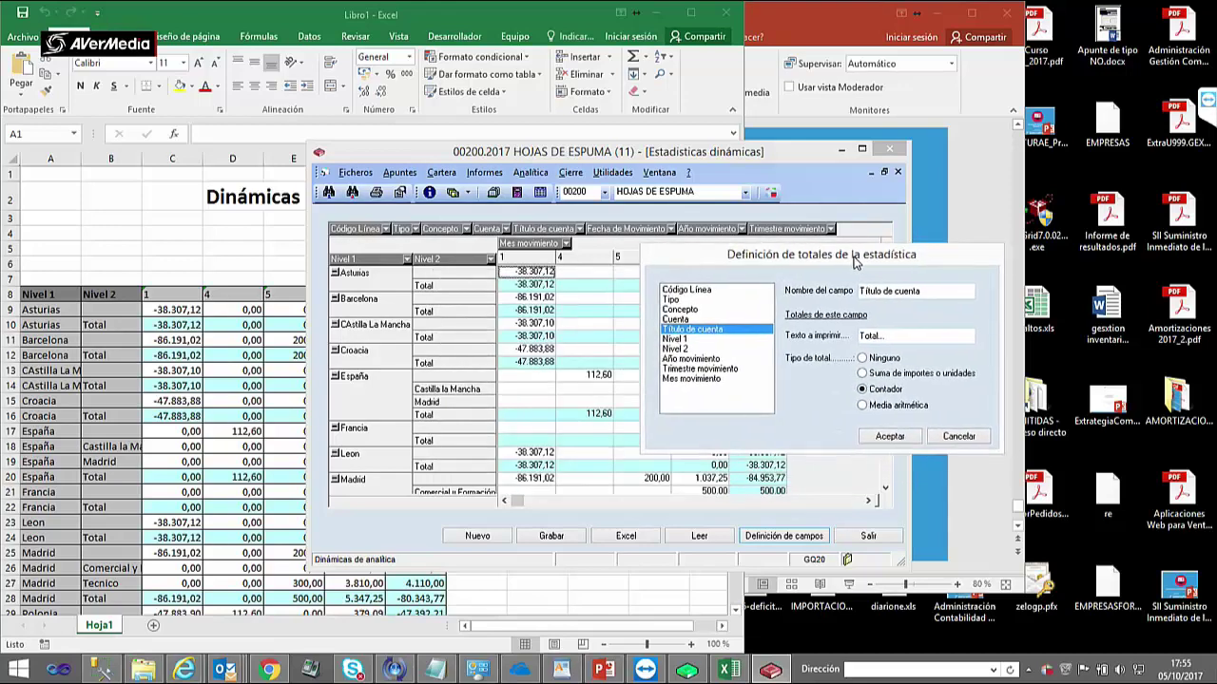
click(863, 405)
click(675, 321)
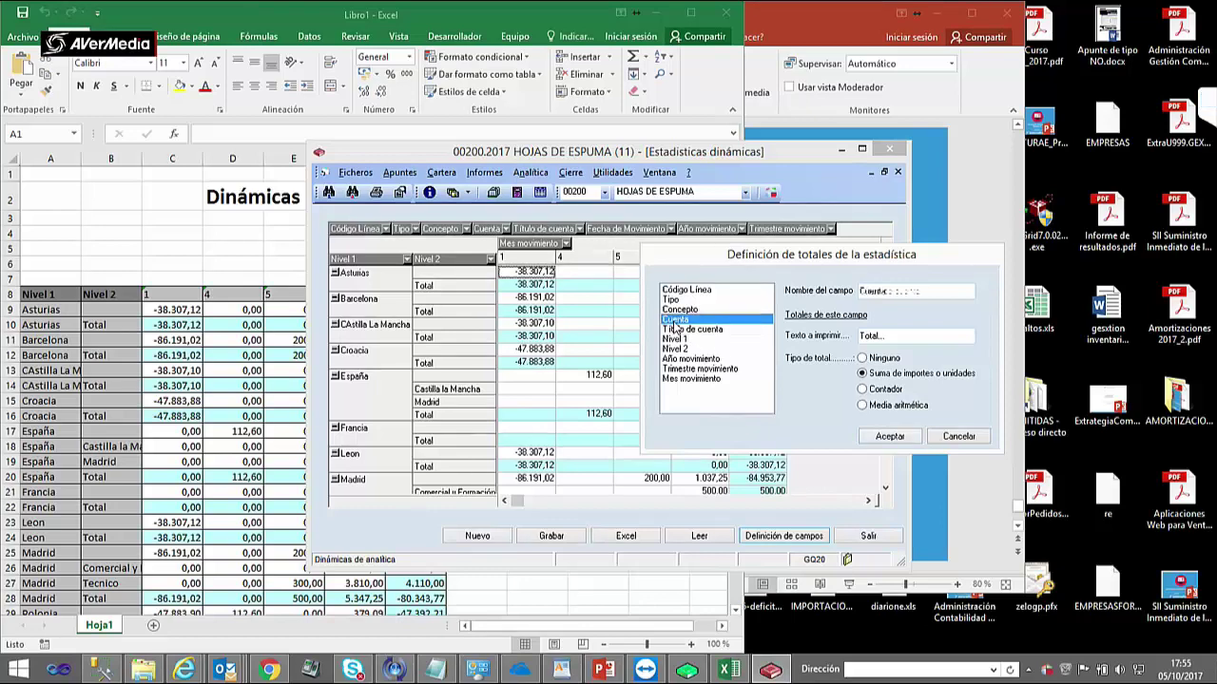
click(890, 437)
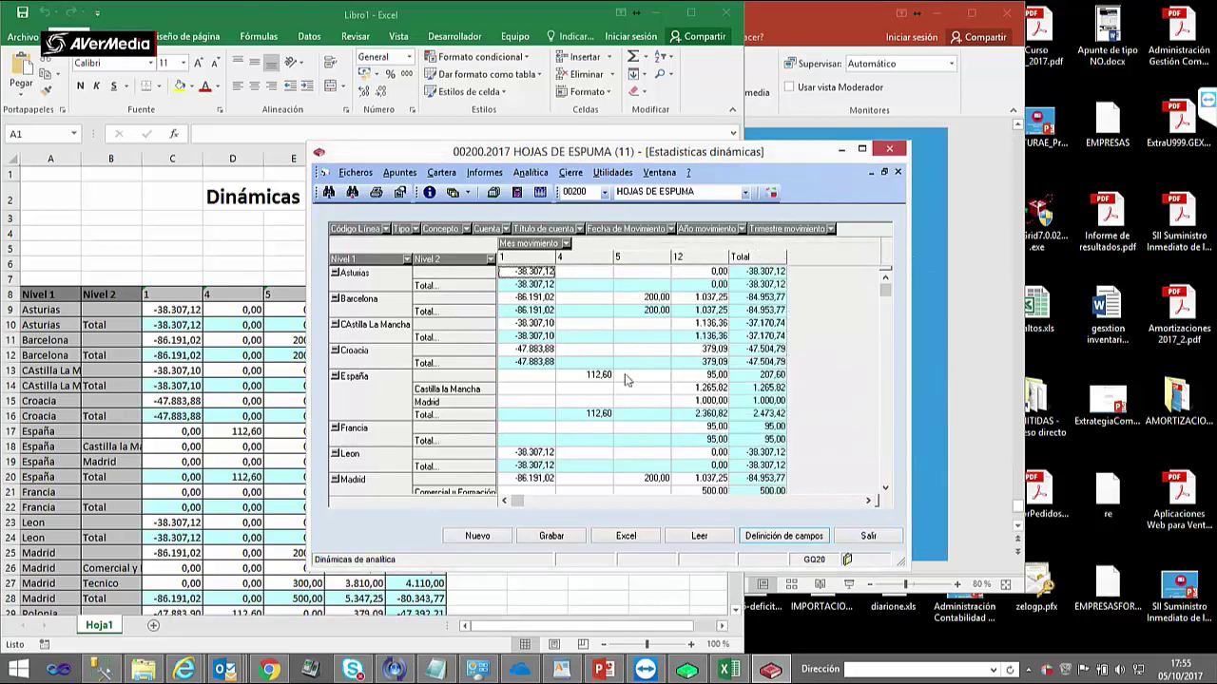
- Reopen the field definitions, review the field name and total text of Nivel 2 and Cuenta, and close the dialog
click(772, 535)
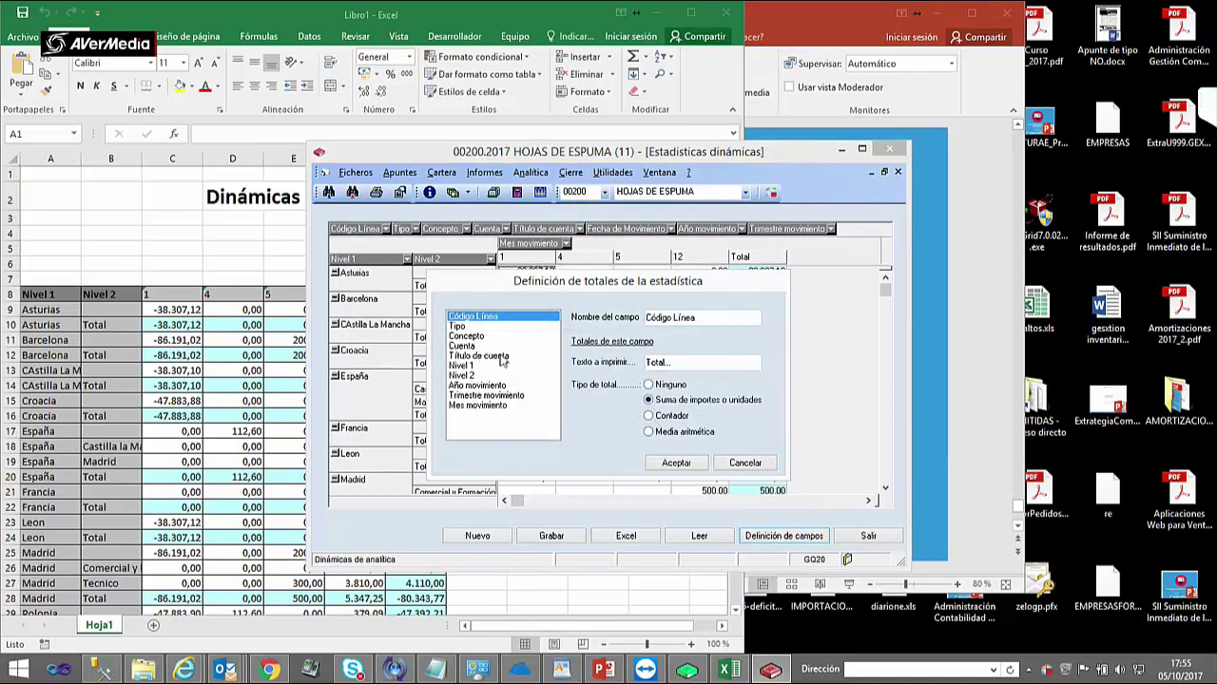
drag(461, 347, 464, 377)
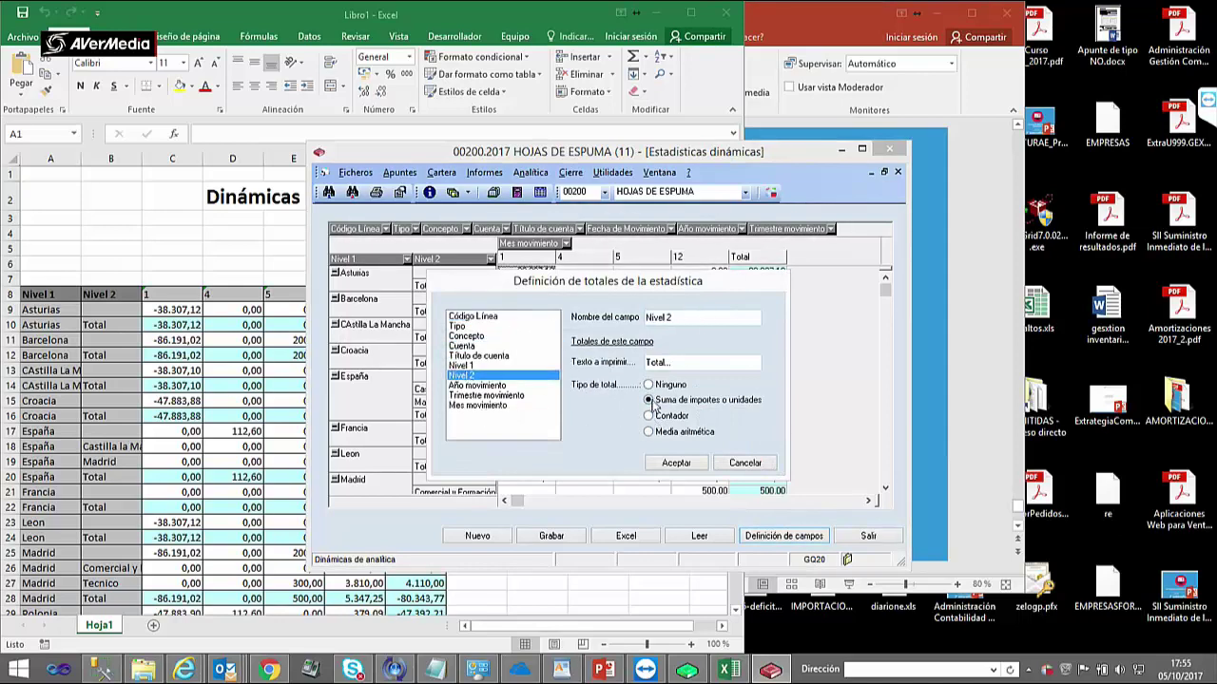
double_click(673, 362)
click(470, 347)
double_click(678, 362)
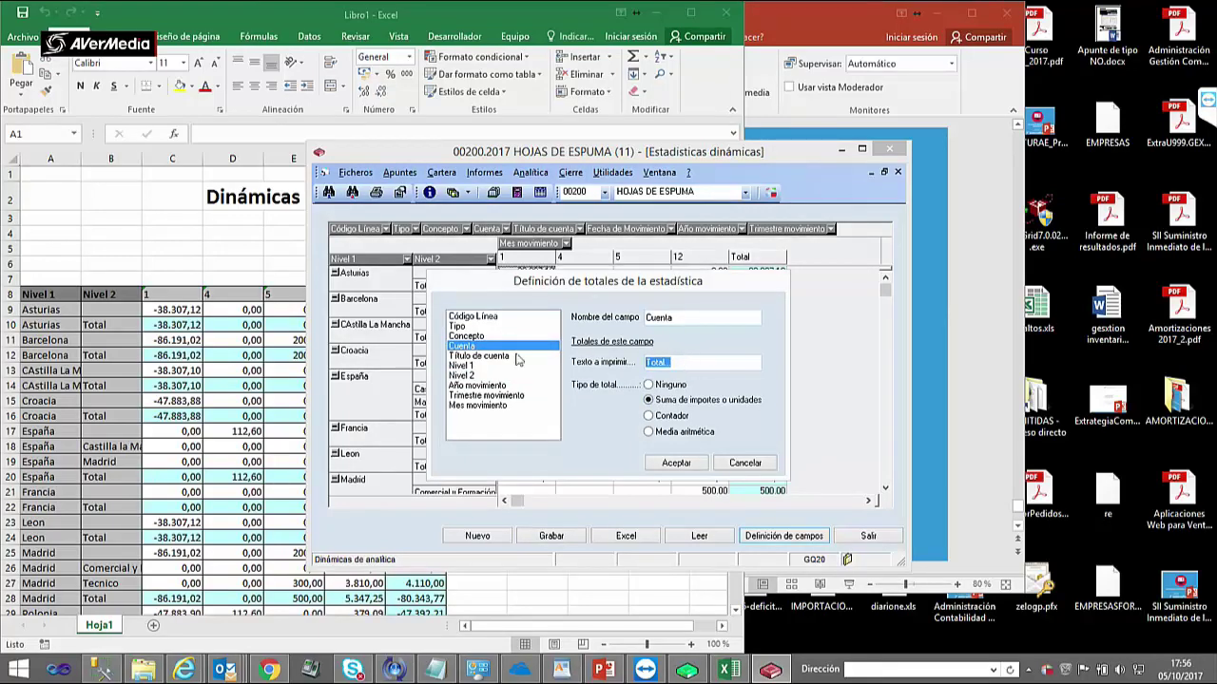
double_click(678, 317)
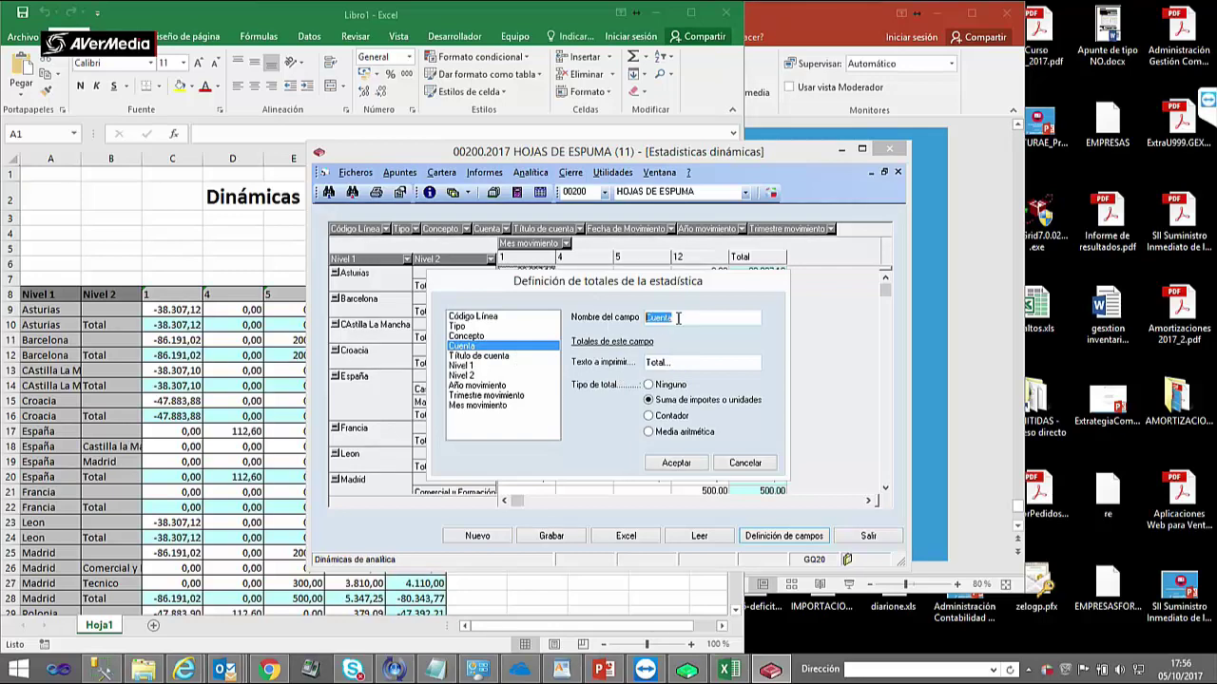
double_click(664, 365)
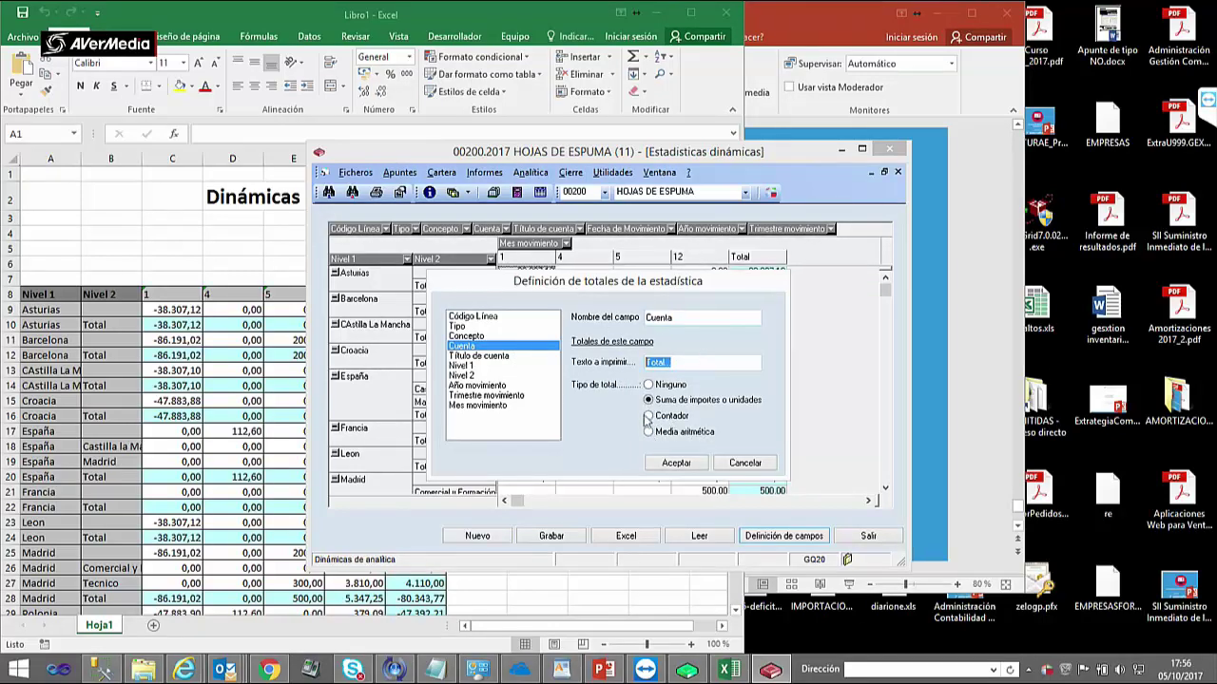
click(676, 463)
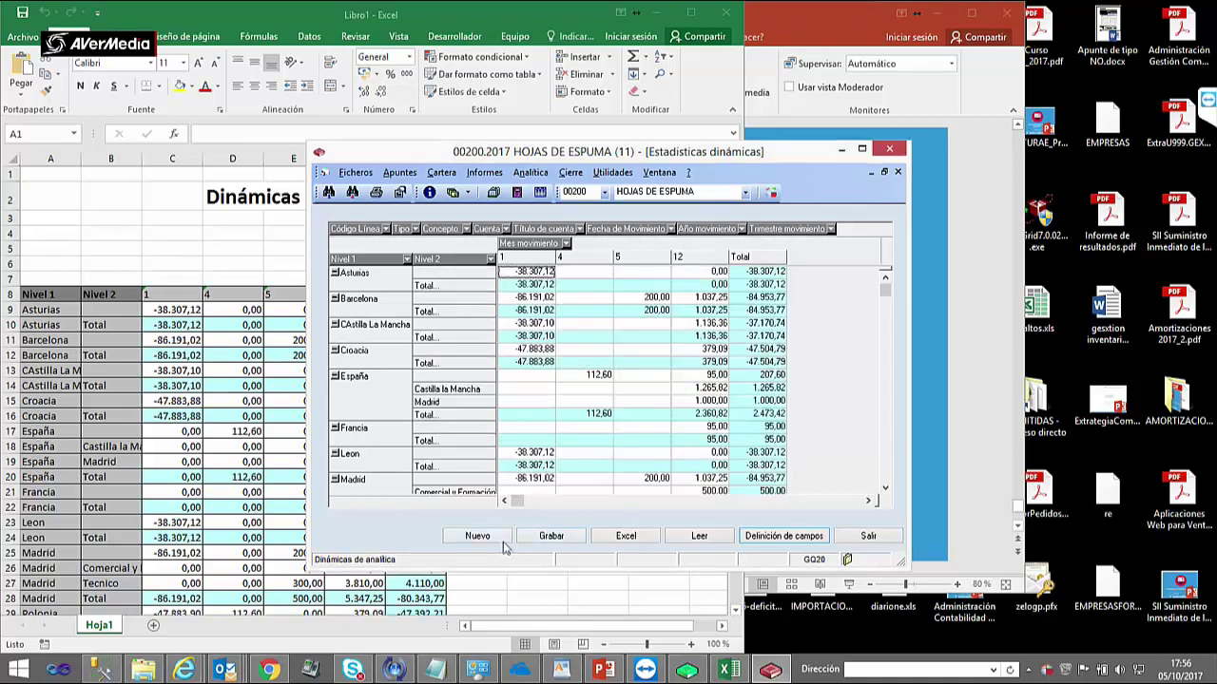
- Exit the dynamic statistic, switch to the PowerPoint presentation and select slide 51, Dos enlaces muy útiles
click(868, 536)
click(602, 670)
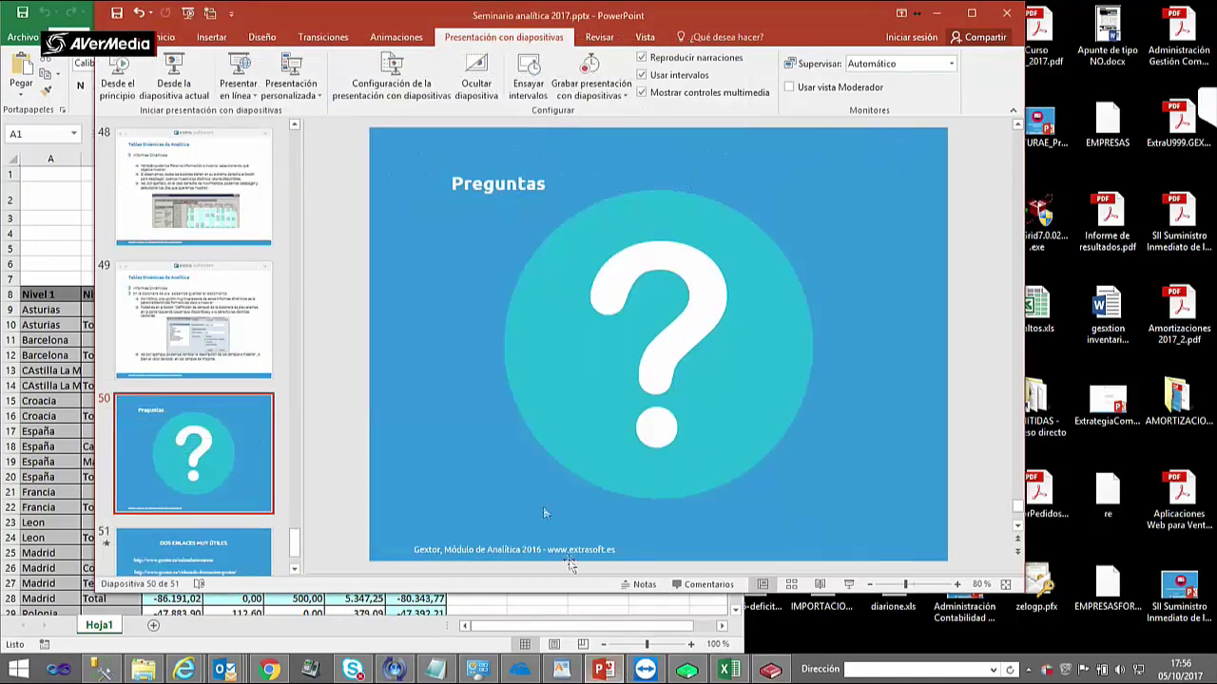
click(222, 351)
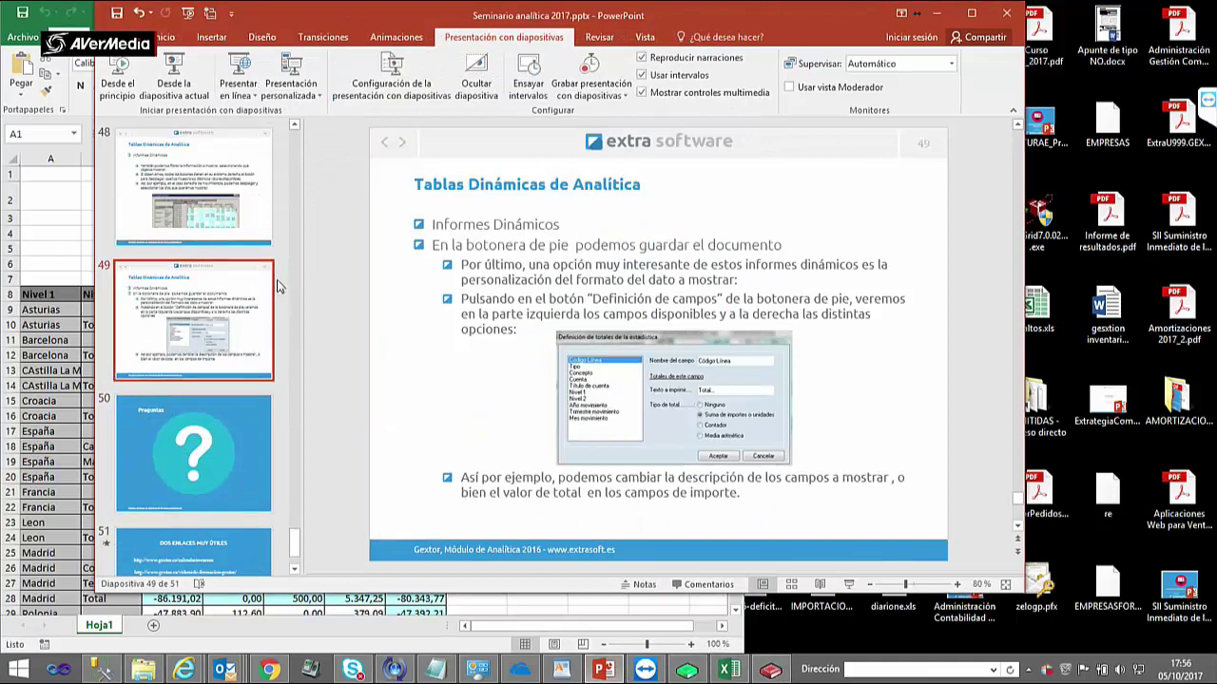
click(264, 466)
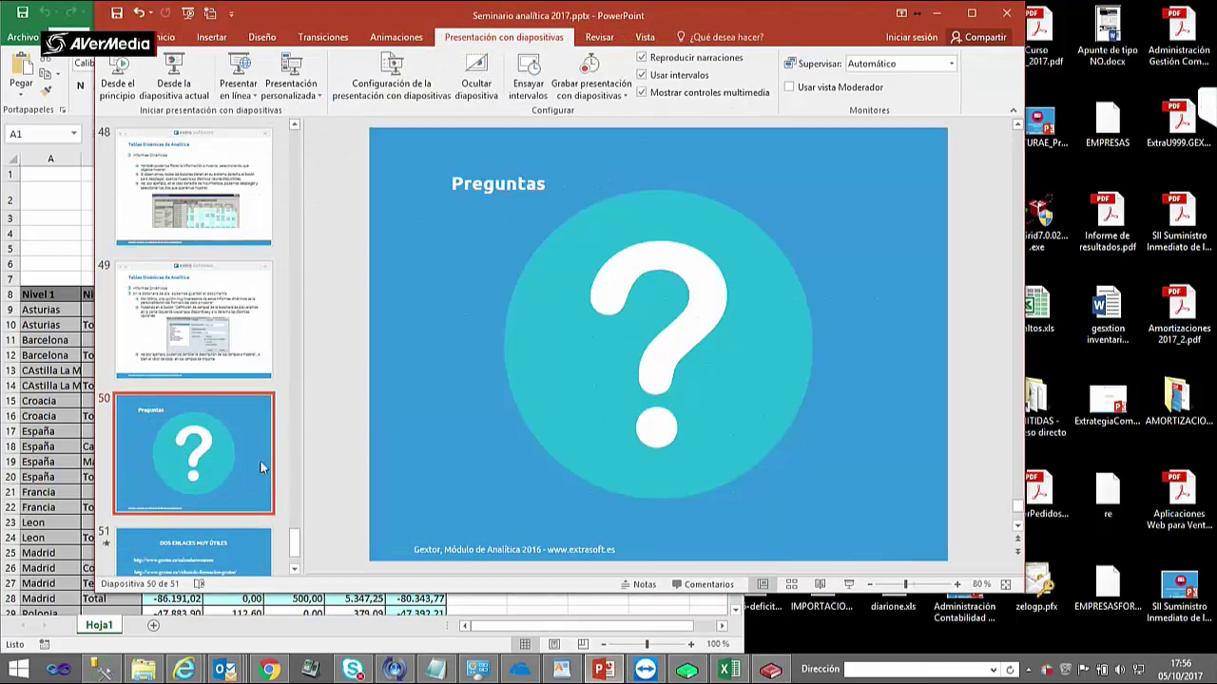
click(257, 538)
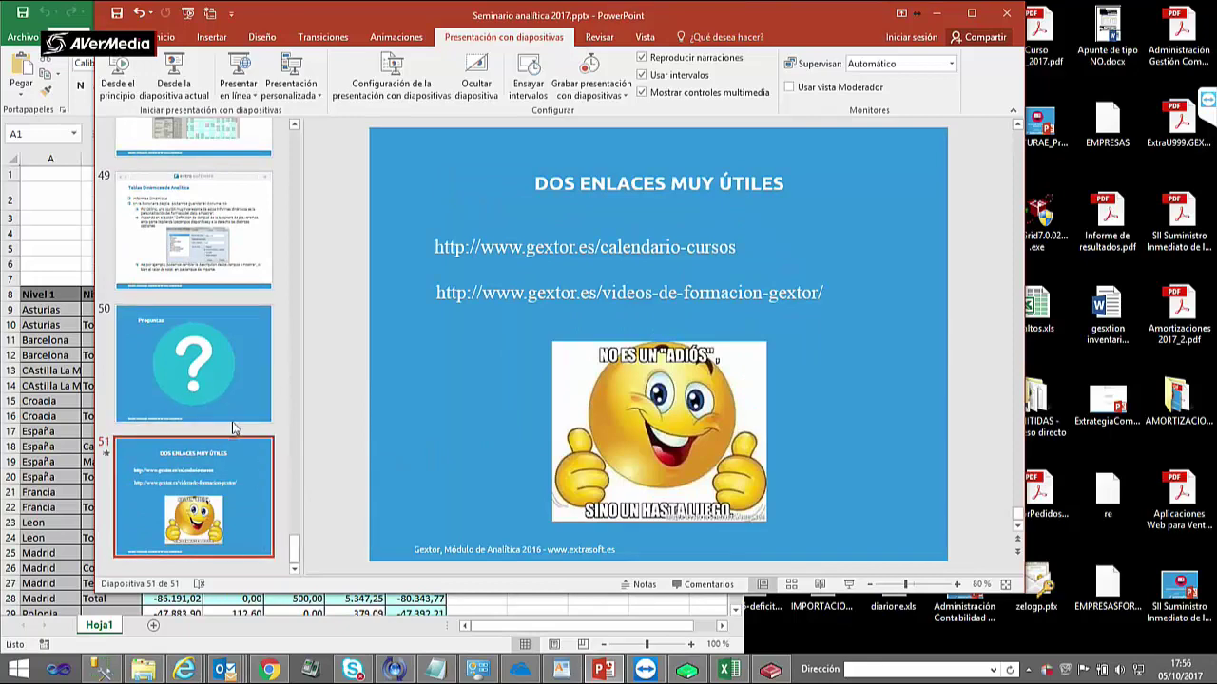
- Present slide 51 as a slide show, reveal the calendario-cursos and videos-de-formacion-gextor links, and end the show
click(174, 71)
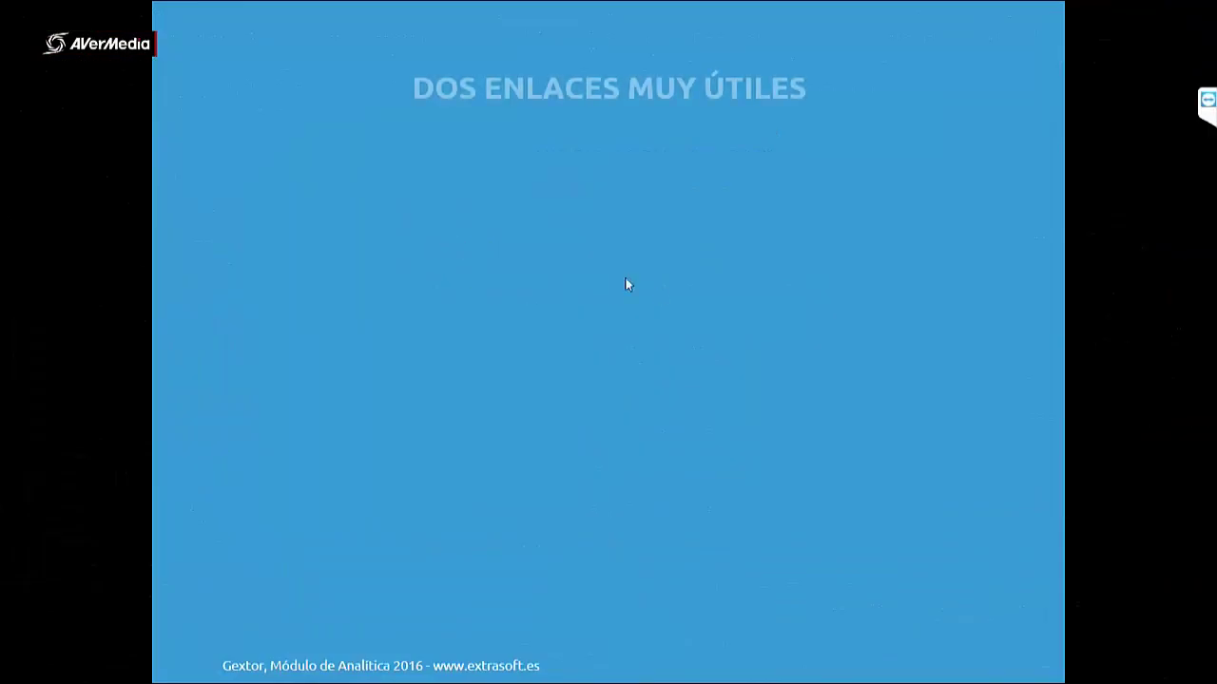
click(668, 243)
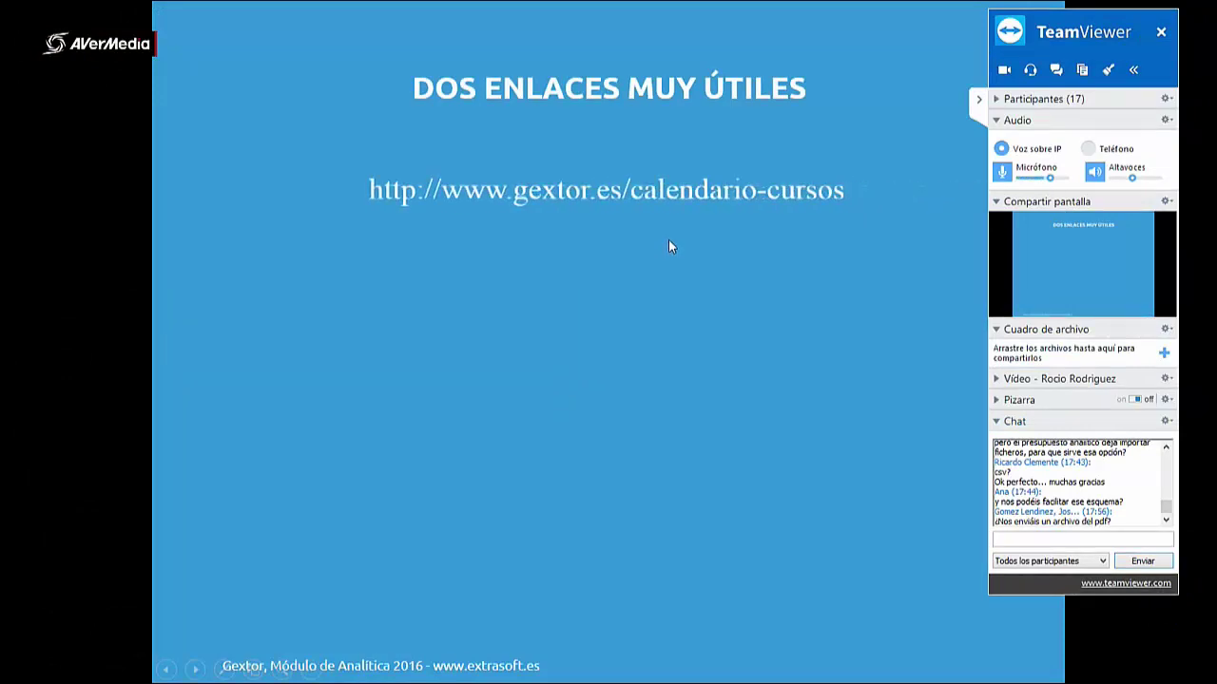
click(600, 199)
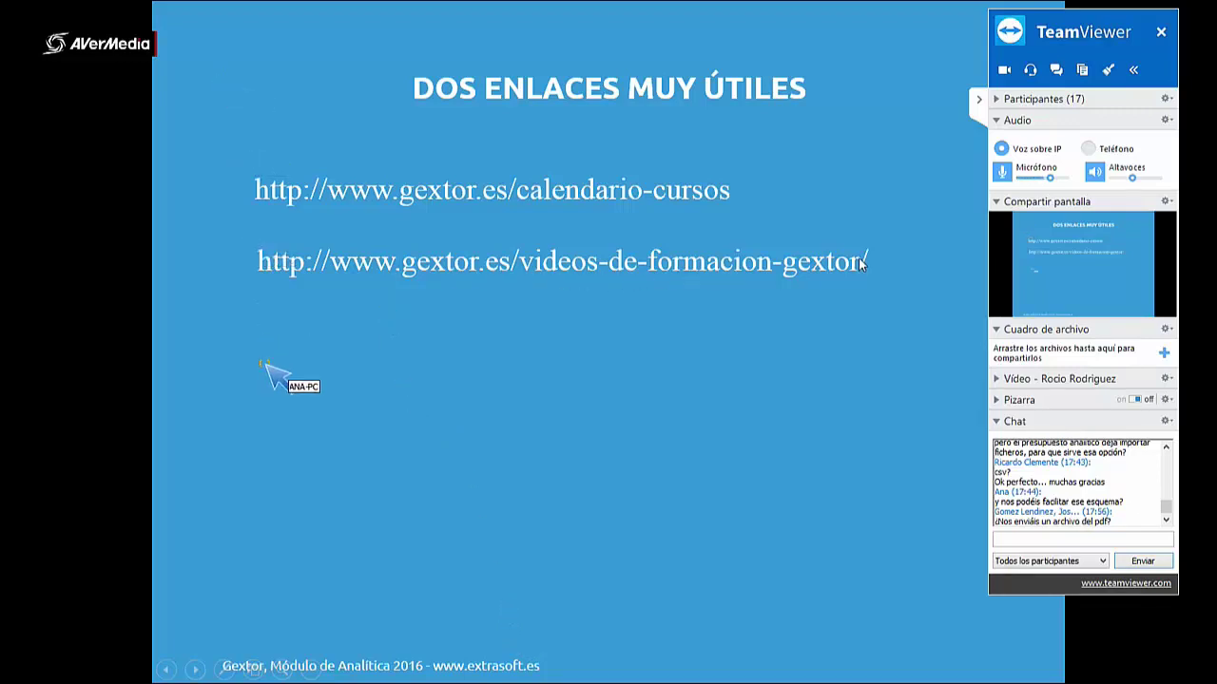
key(Escape)
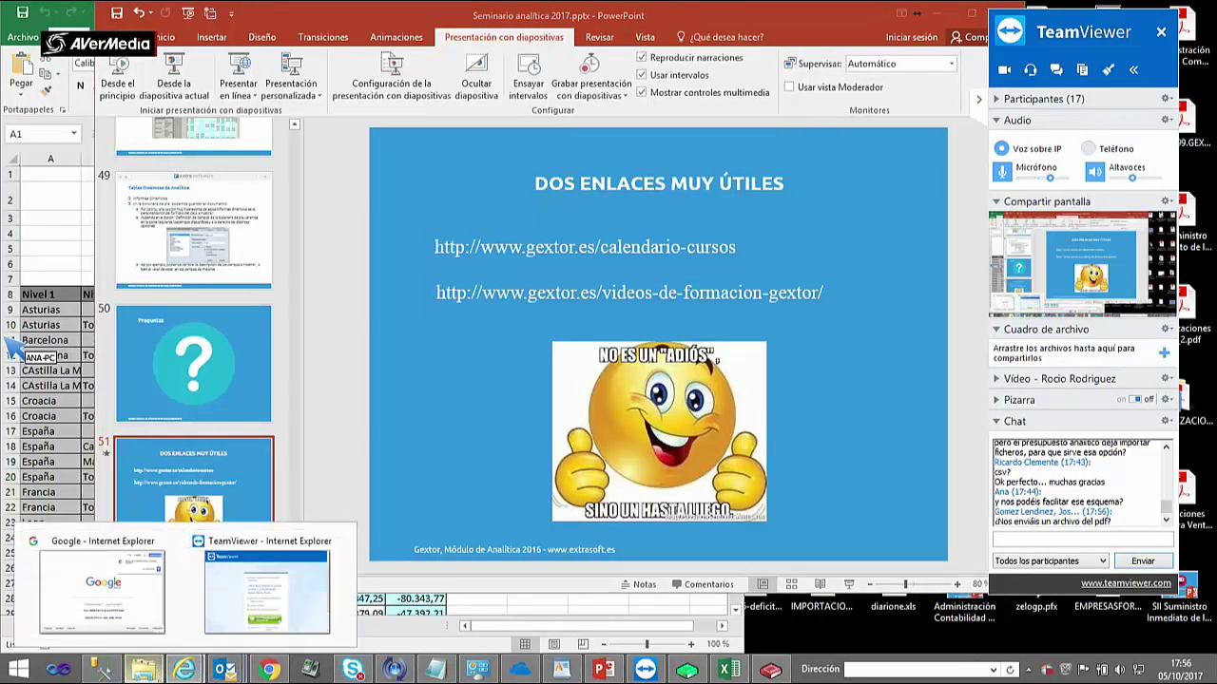
- Switch to Chrome, bring up the Vídeos de formación de Gextor page and look through its tutorials and webinars
click(269, 670)
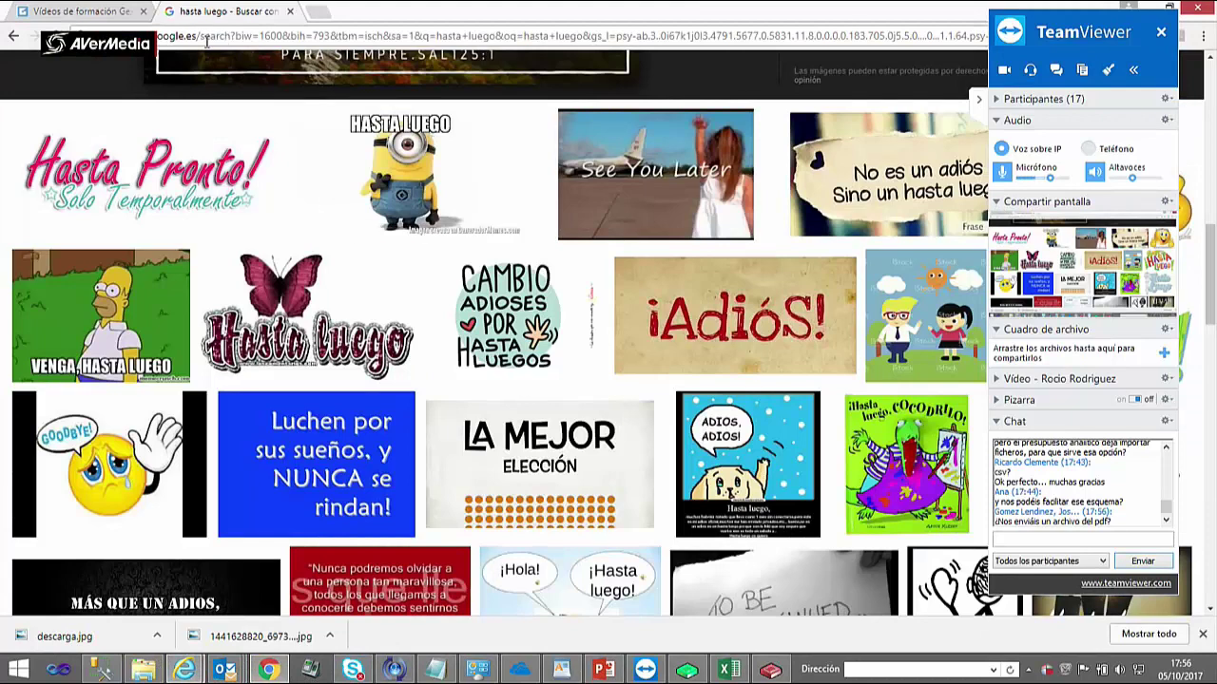
click(121, 15)
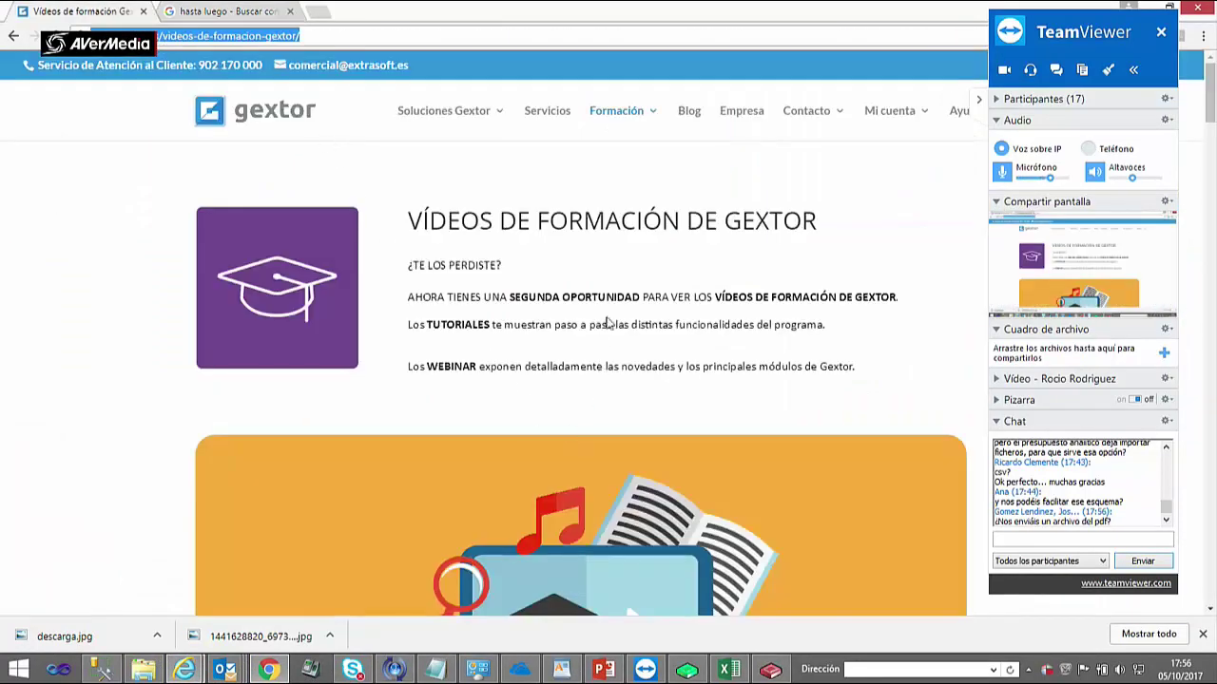
scroll(605, 319, down, 10)
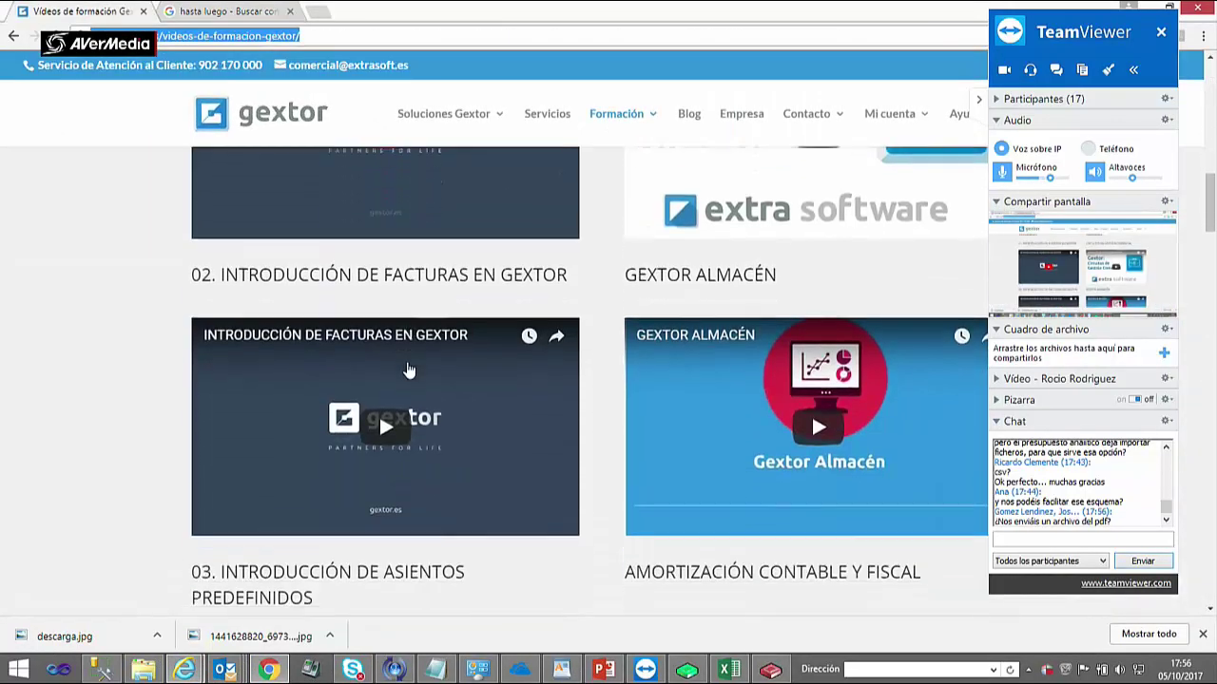
scroll(409, 370, up, 2)
scroll(381, 292, up, 2)
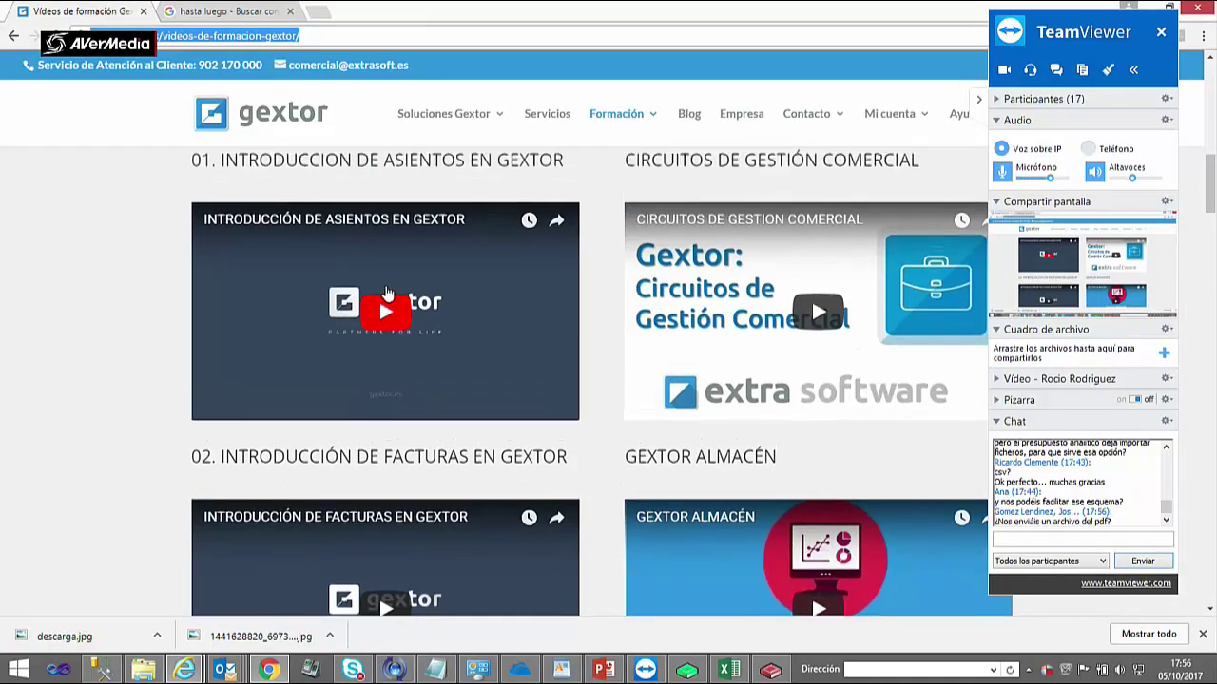
scroll(385, 290, down, 2)
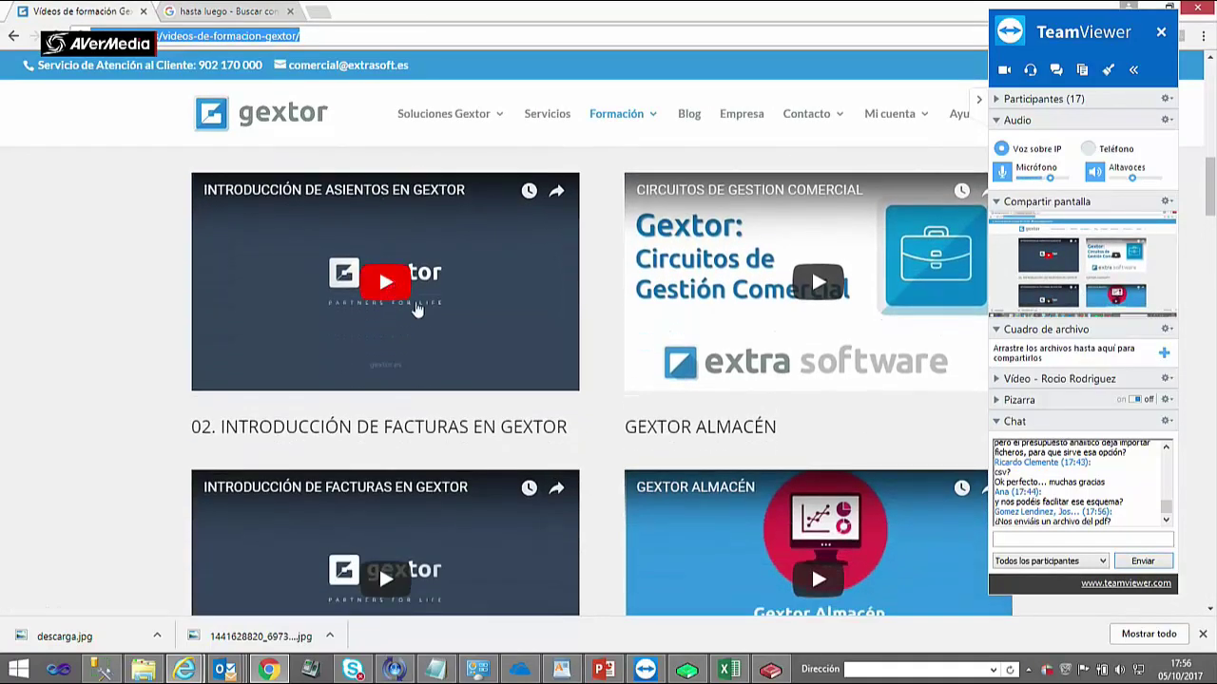
scroll(444, 343, down, 1)
scroll(428, 331, up, 3)
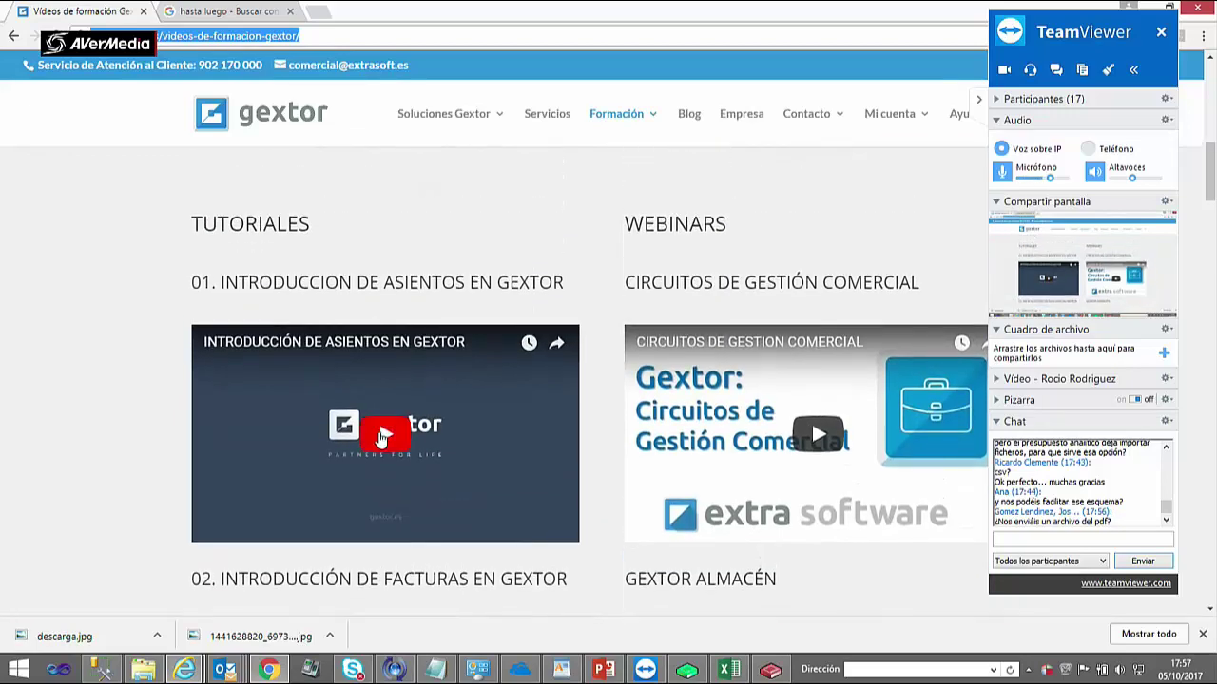
scroll(385, 428, down, 2)
scroll(407, 458, up, 2)
scroll(380, 285, down, 2)
scroll(397, 352, down, 1)
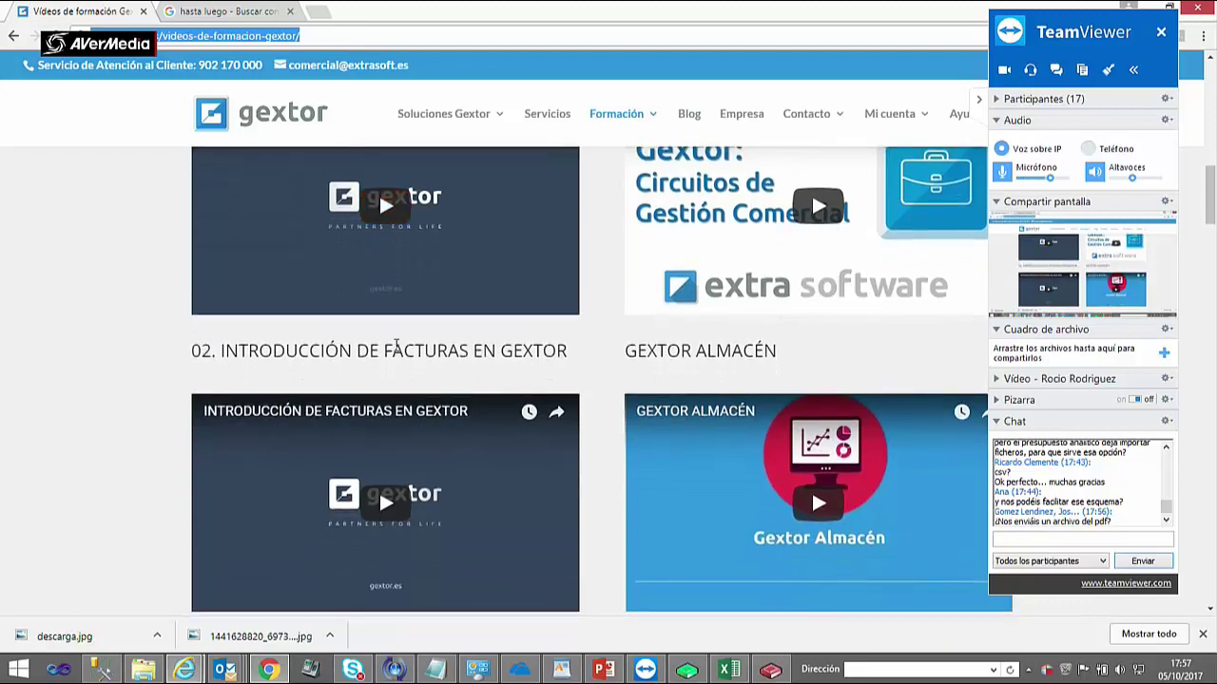
scroll(396, 347, down, 2)
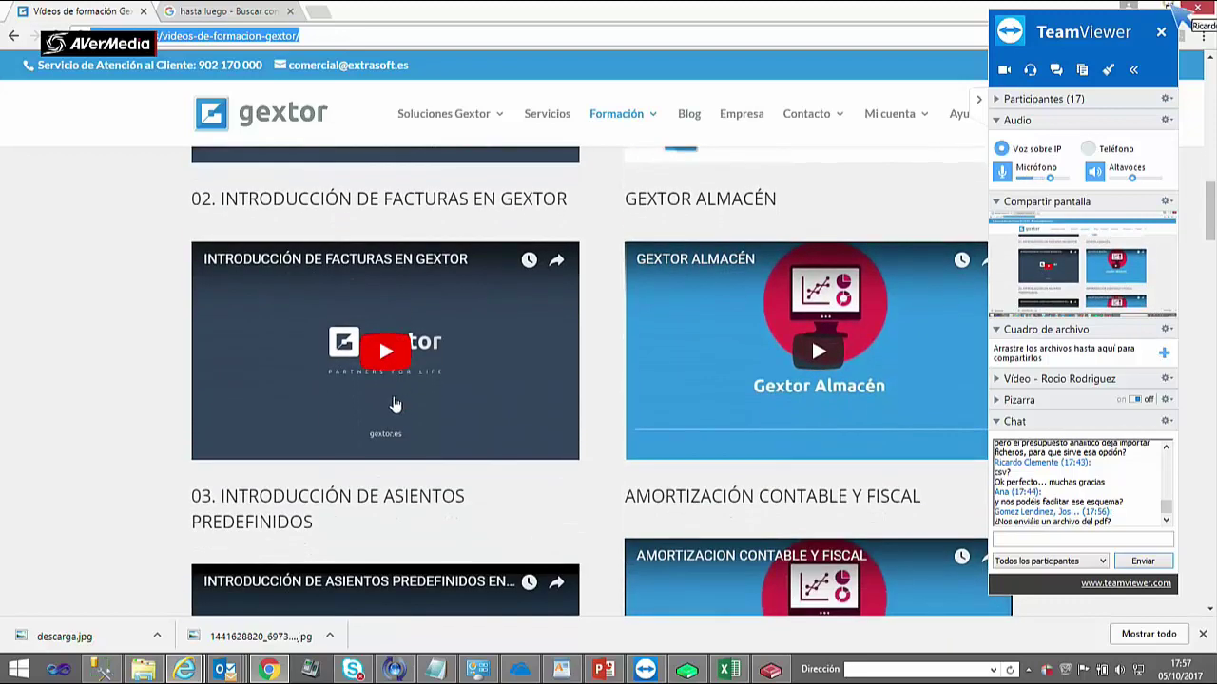
scroll(396, 390, down, 3)
scroll(409, 418, up, 2)
scroll(412, 416, up, 5)
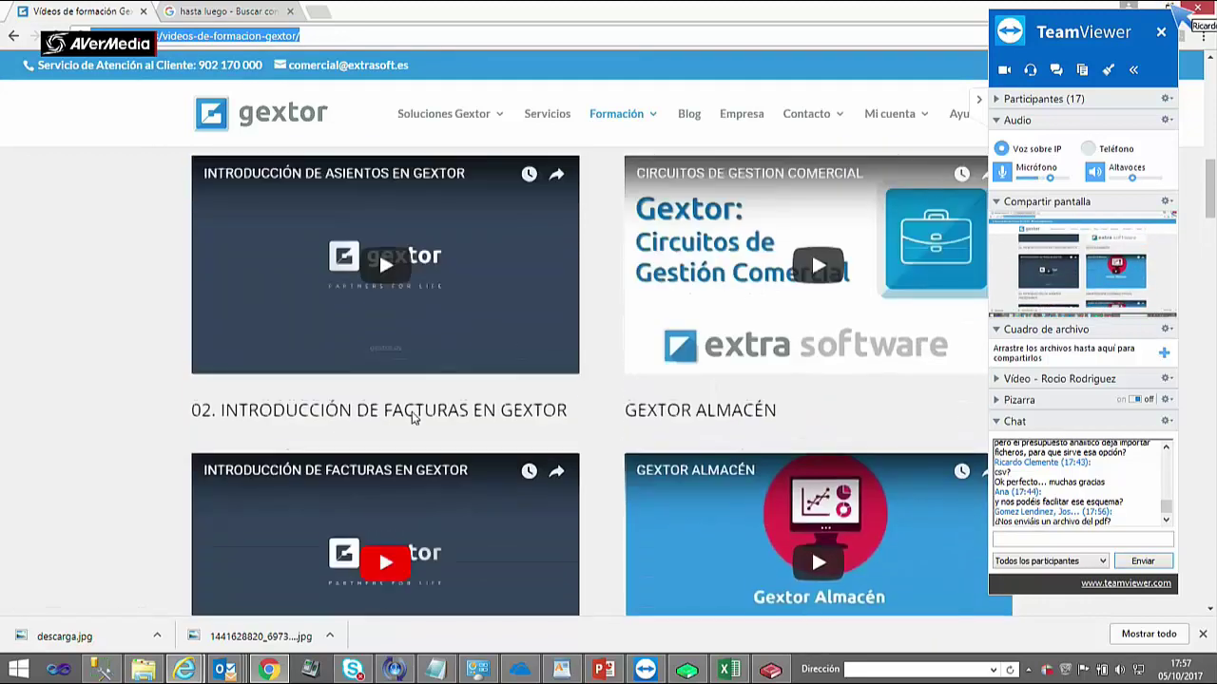
scroll(400, 395, down, 2)
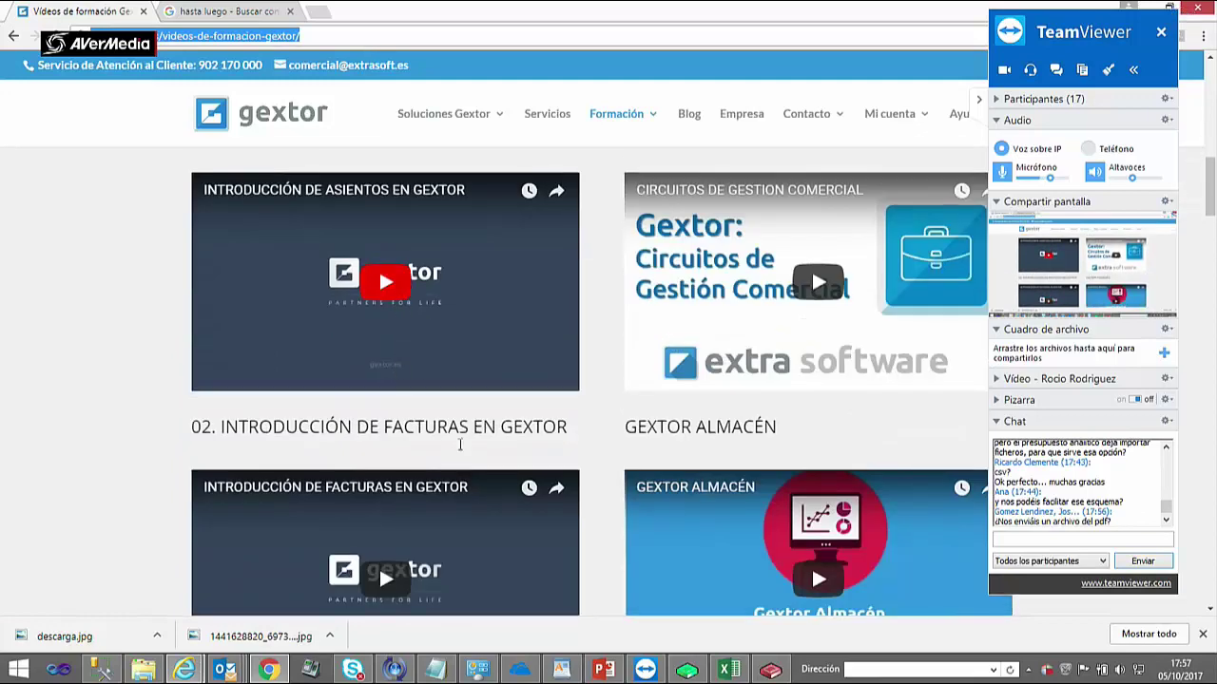
scroll(418, 380, down, 2)
scroll(453, 457, down, 2)
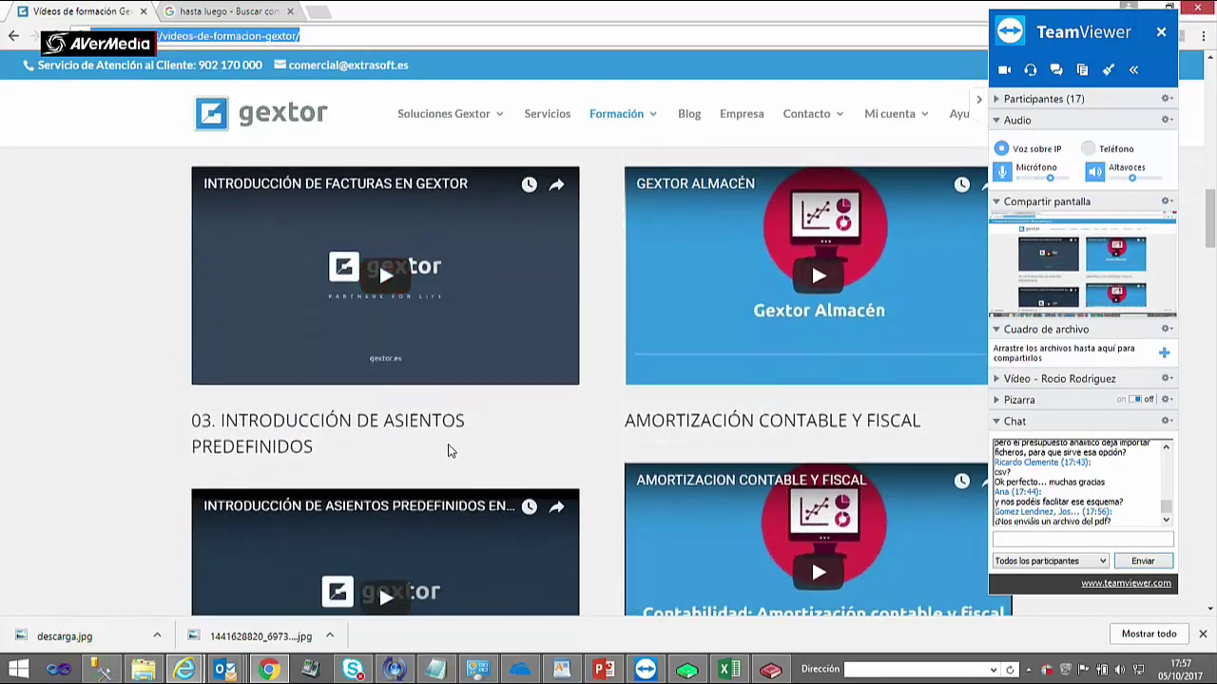
- Look through the Tutoriales videos, from the introductions to asientos, facturas and asientos predefinidos to Cierre comercial en Gextor
scroll(450, 449, up, 3)
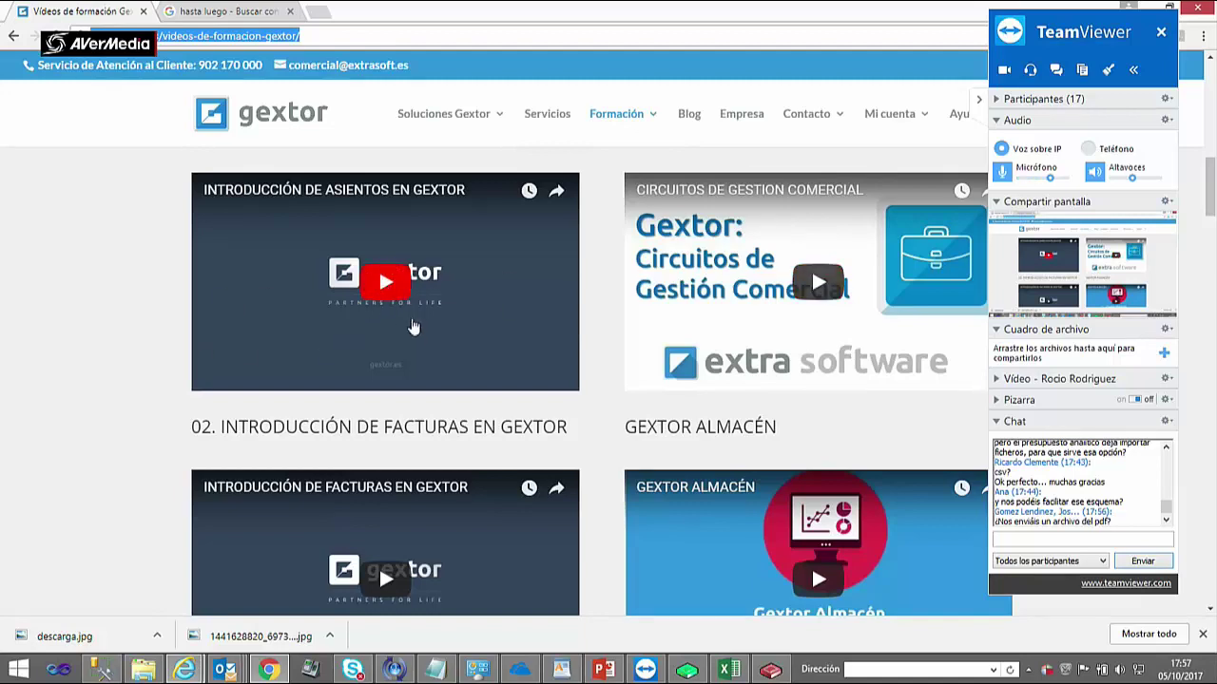
scroll(414, 333, down, 2)
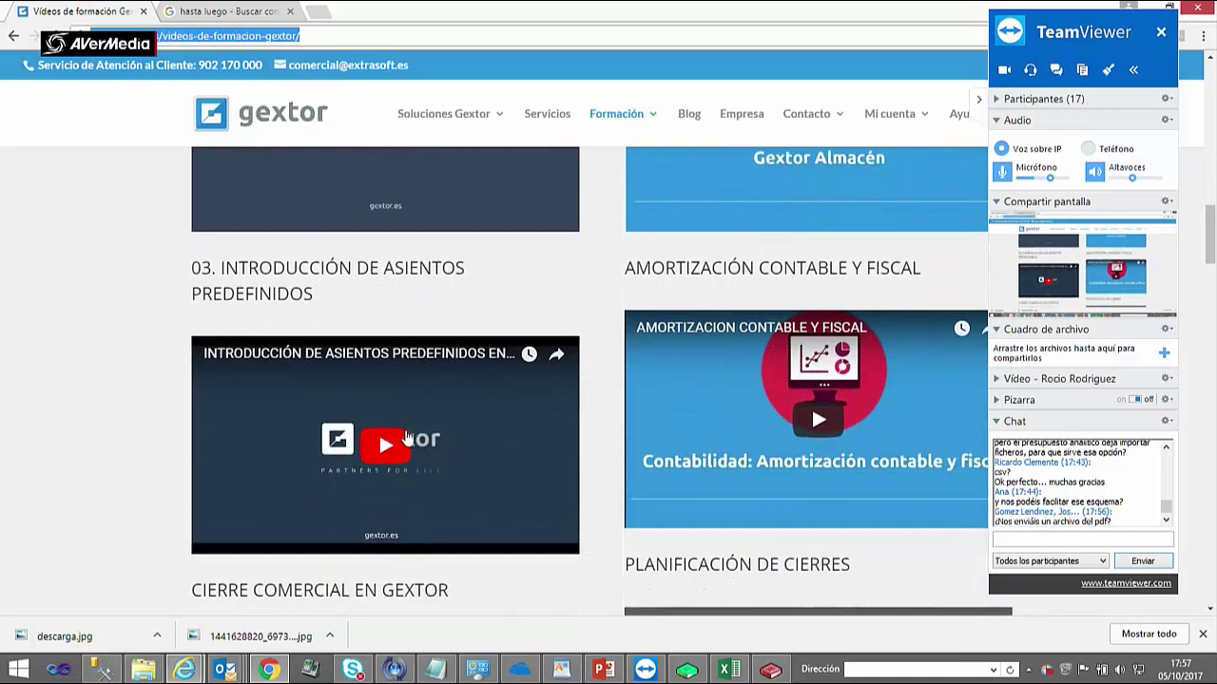
scroll(392, 454, down, 1)
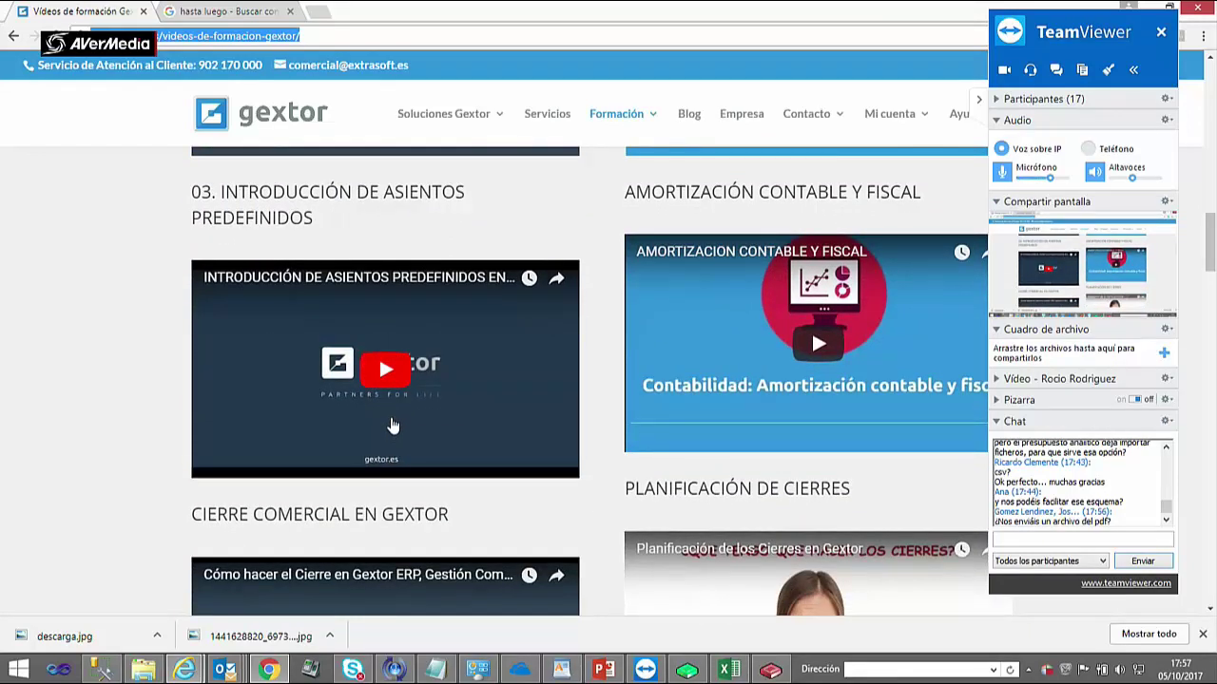
scroll(395, 419, down, 1)
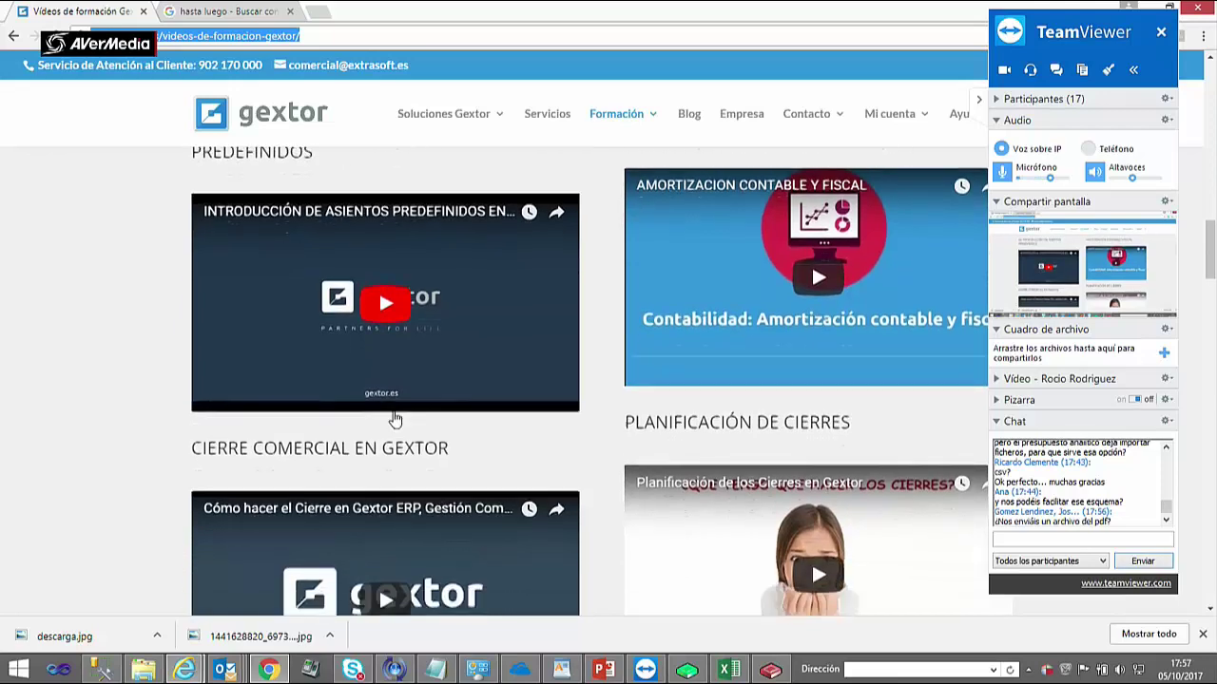
scroll(385, 530, down, 1)
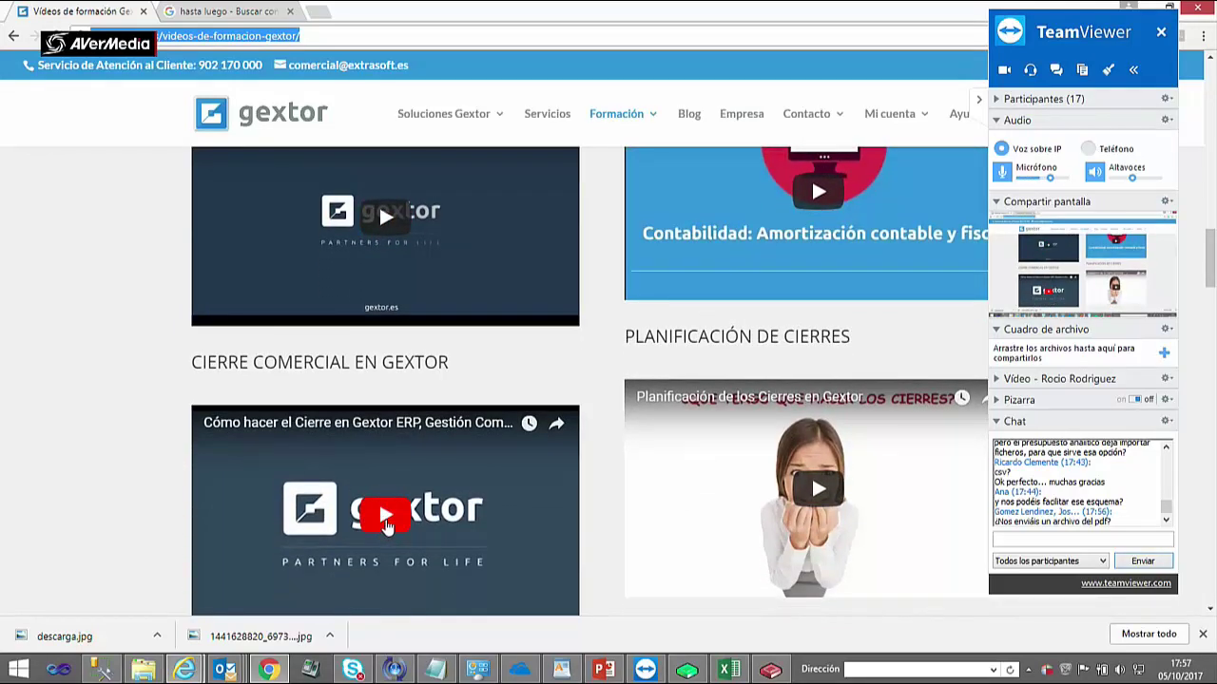
- Look through the Webinars videos on the training page, including Circuitos de gestión comercial, Gextor Almacén and Amortización contable y fiscal
scroll(652, 361, up, 10)
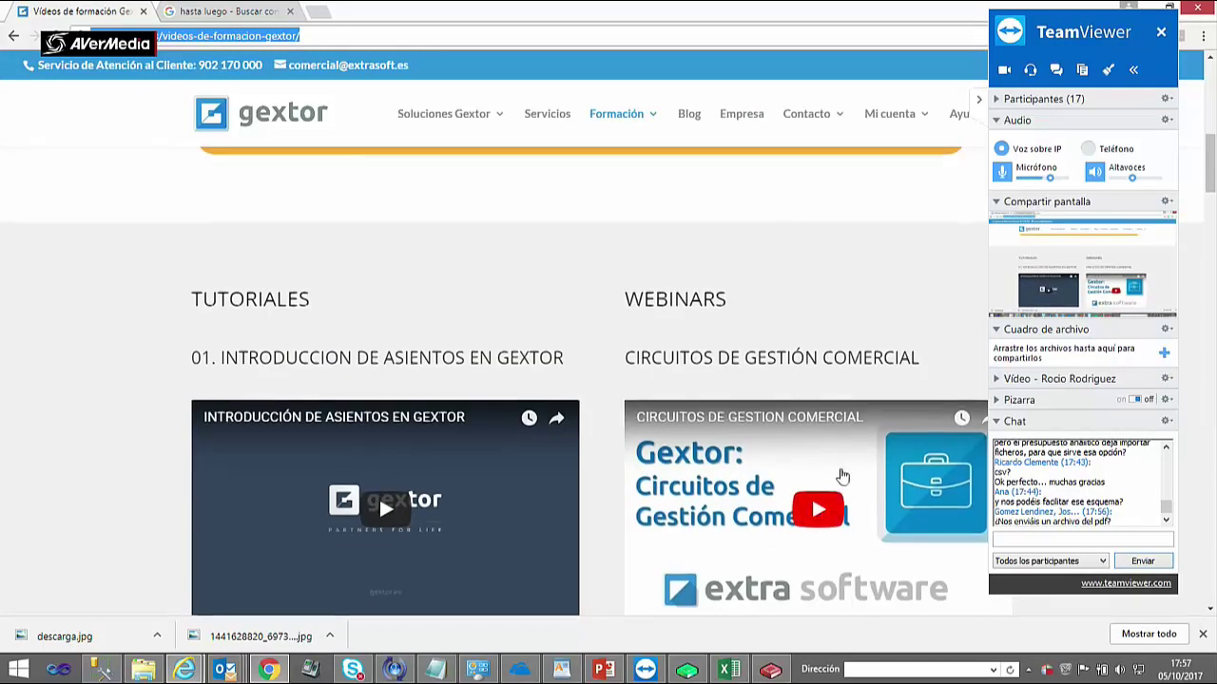
scroll(837, 470, down, 2)
scroll(823, 454, up, 3)
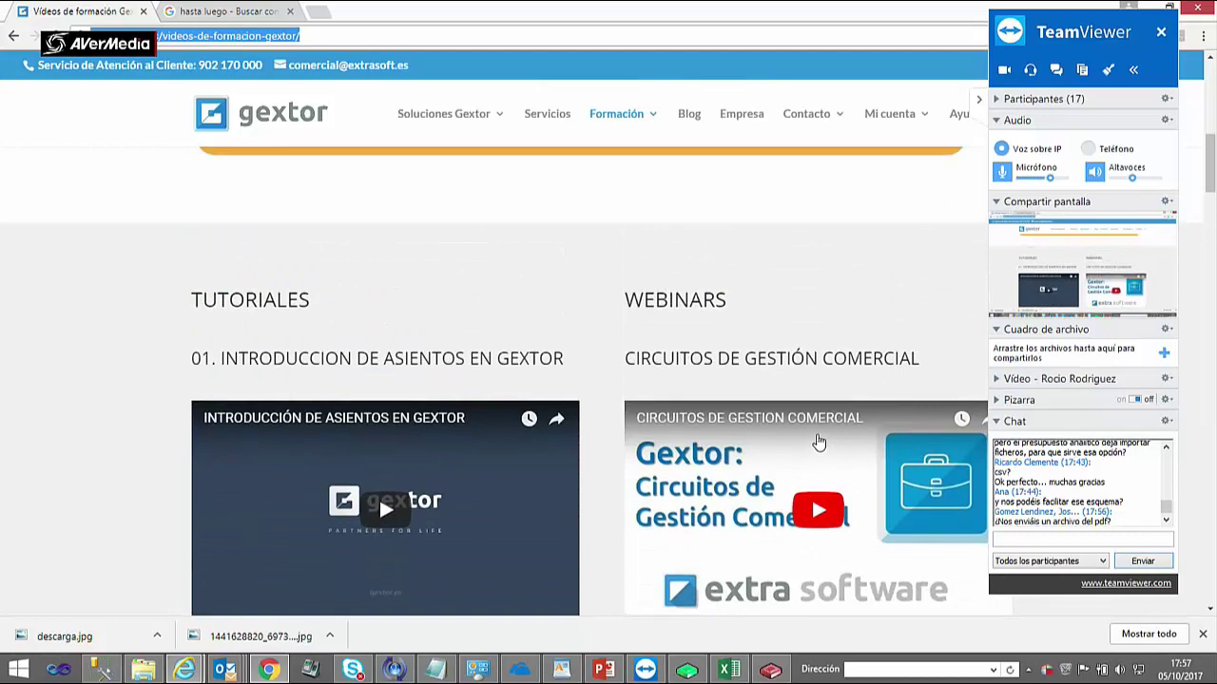
scroll(818, 442, down, 2)
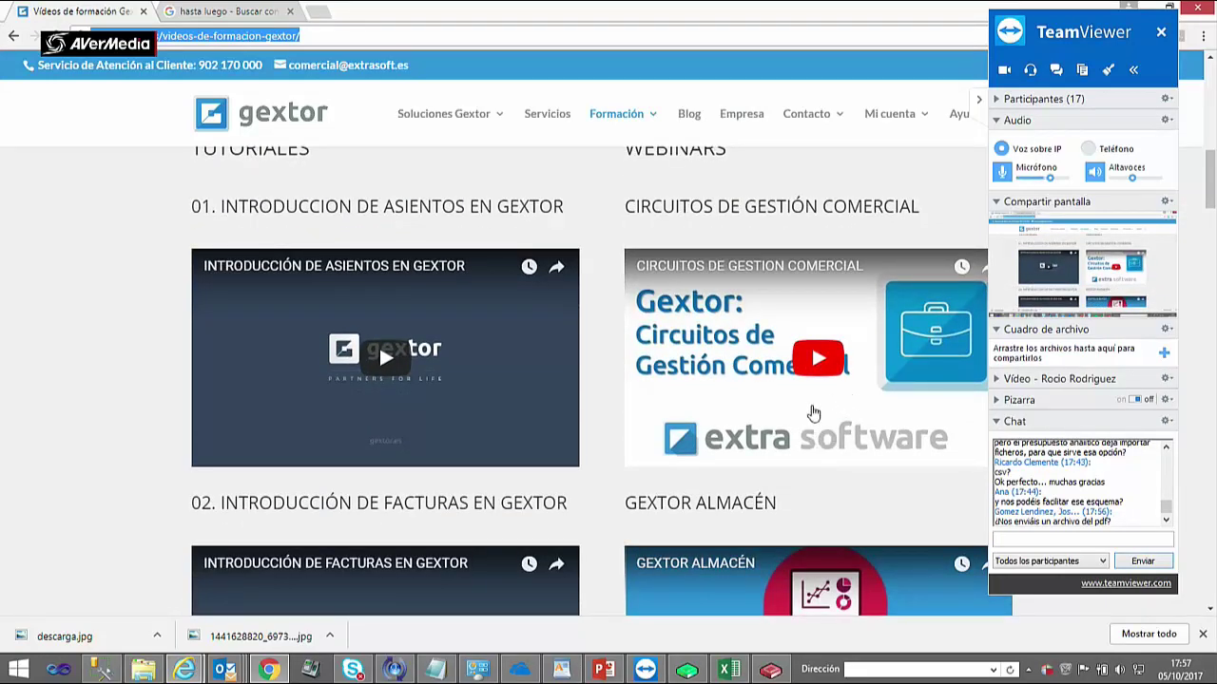
scroll(813, 412, down, 2)
scroll(806, 403, down, 2)
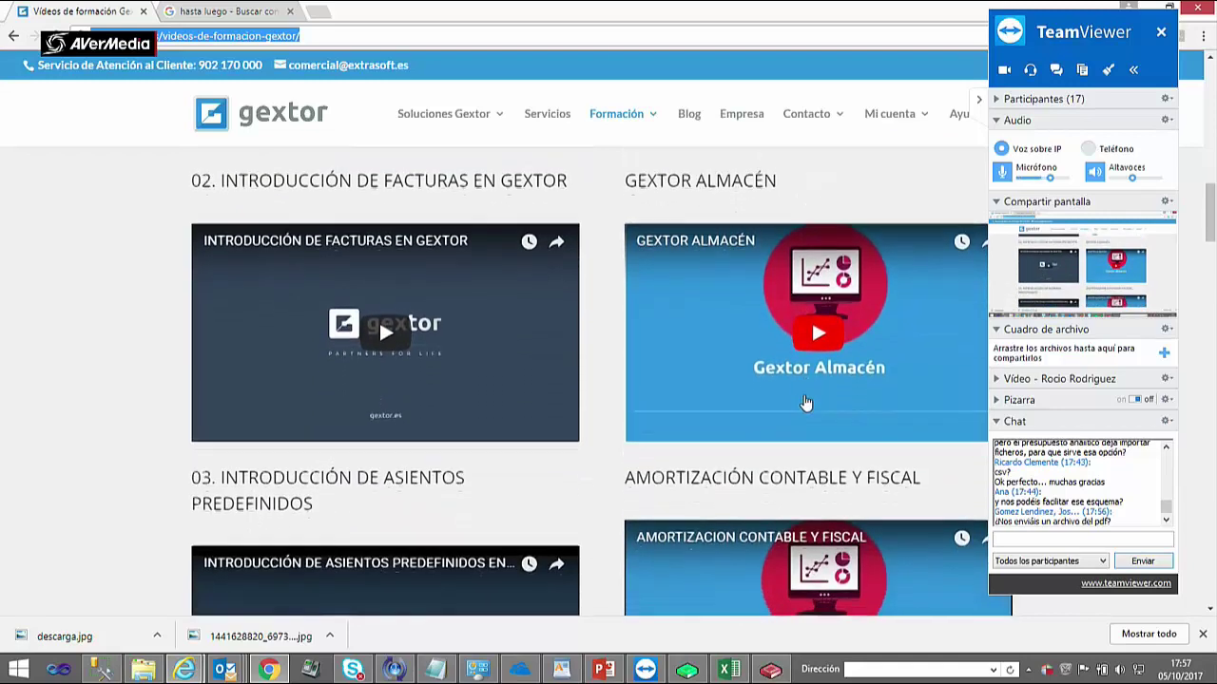
scroll(807, 399, up, 5)
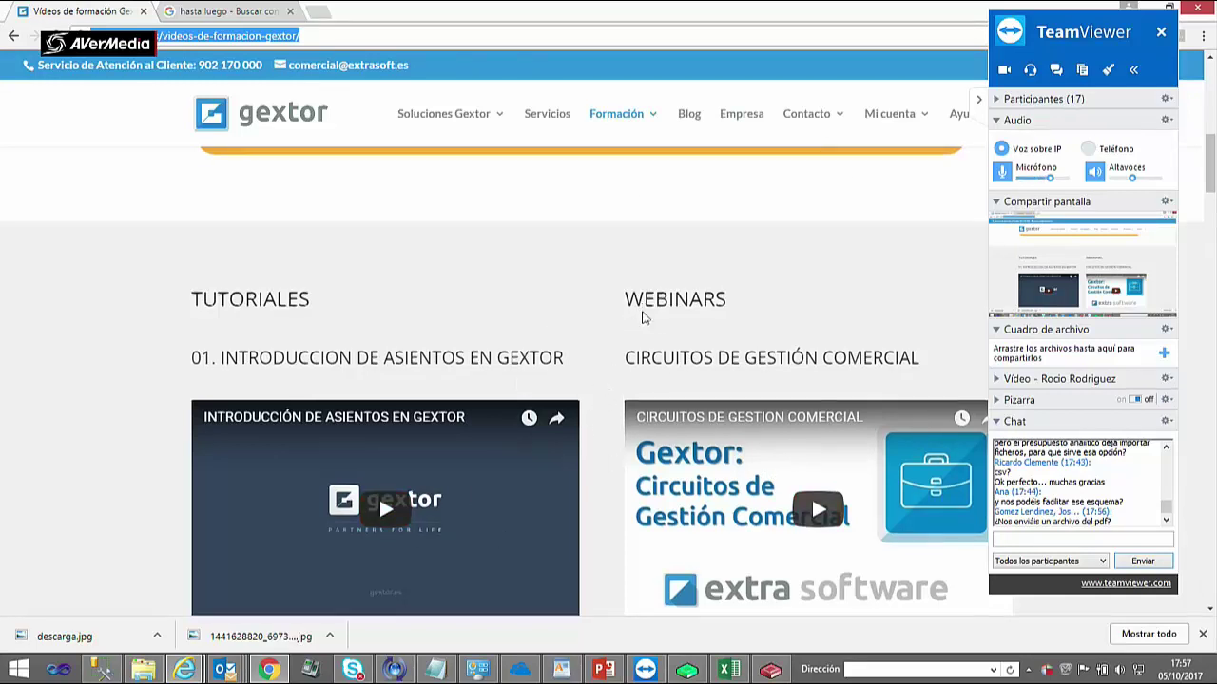
scroll(637, 314, down, 3)
scroll(642, 316, up, 4)
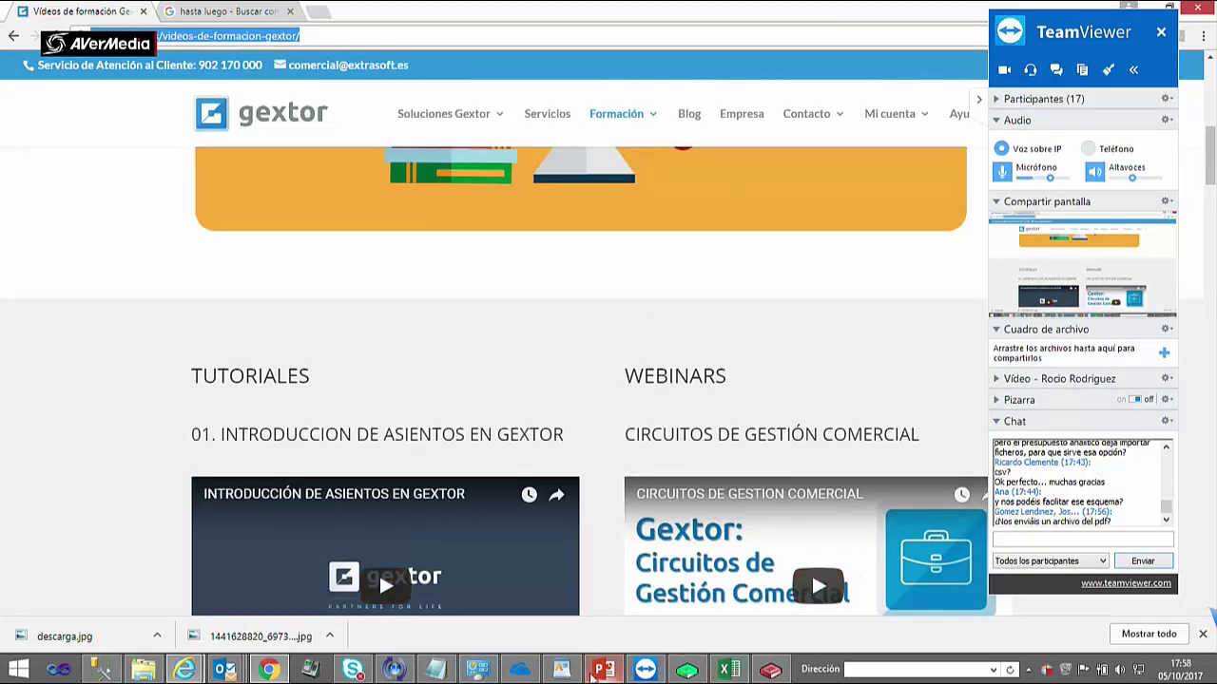
- Switch to the PowerPoint presentation at the Dos enlaces muy útiles slide and check the newest messages in the TeamViewer chat
click(602, 669)
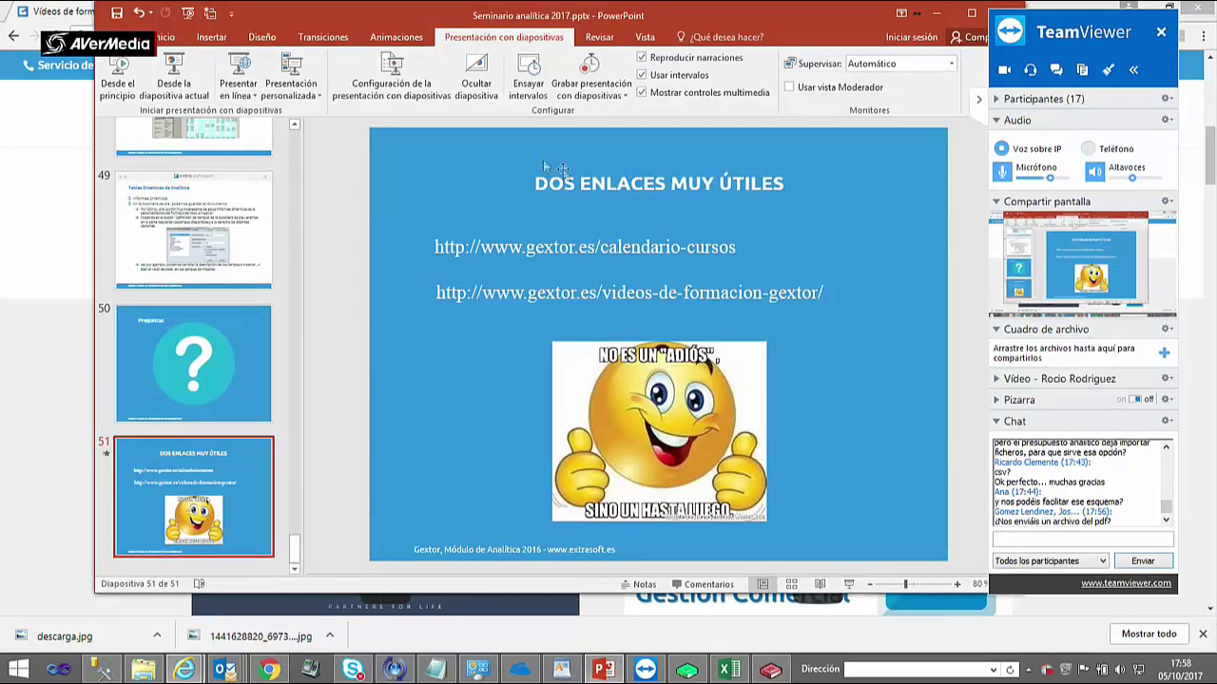
click(1167, 527)
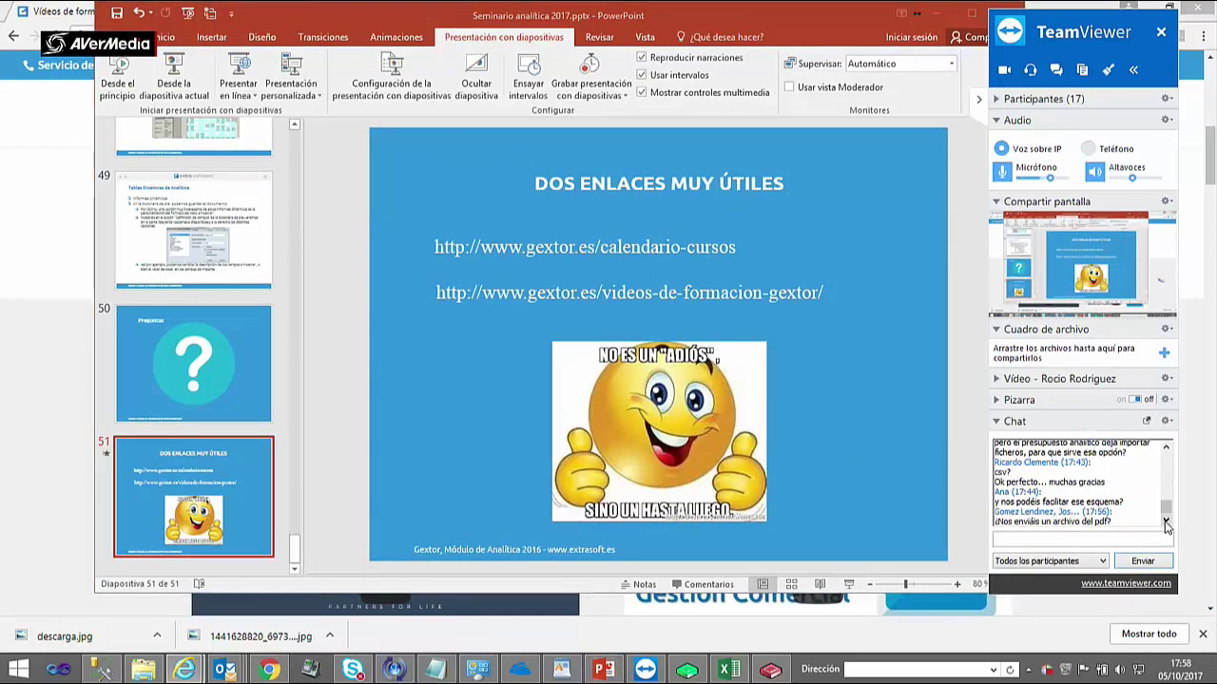